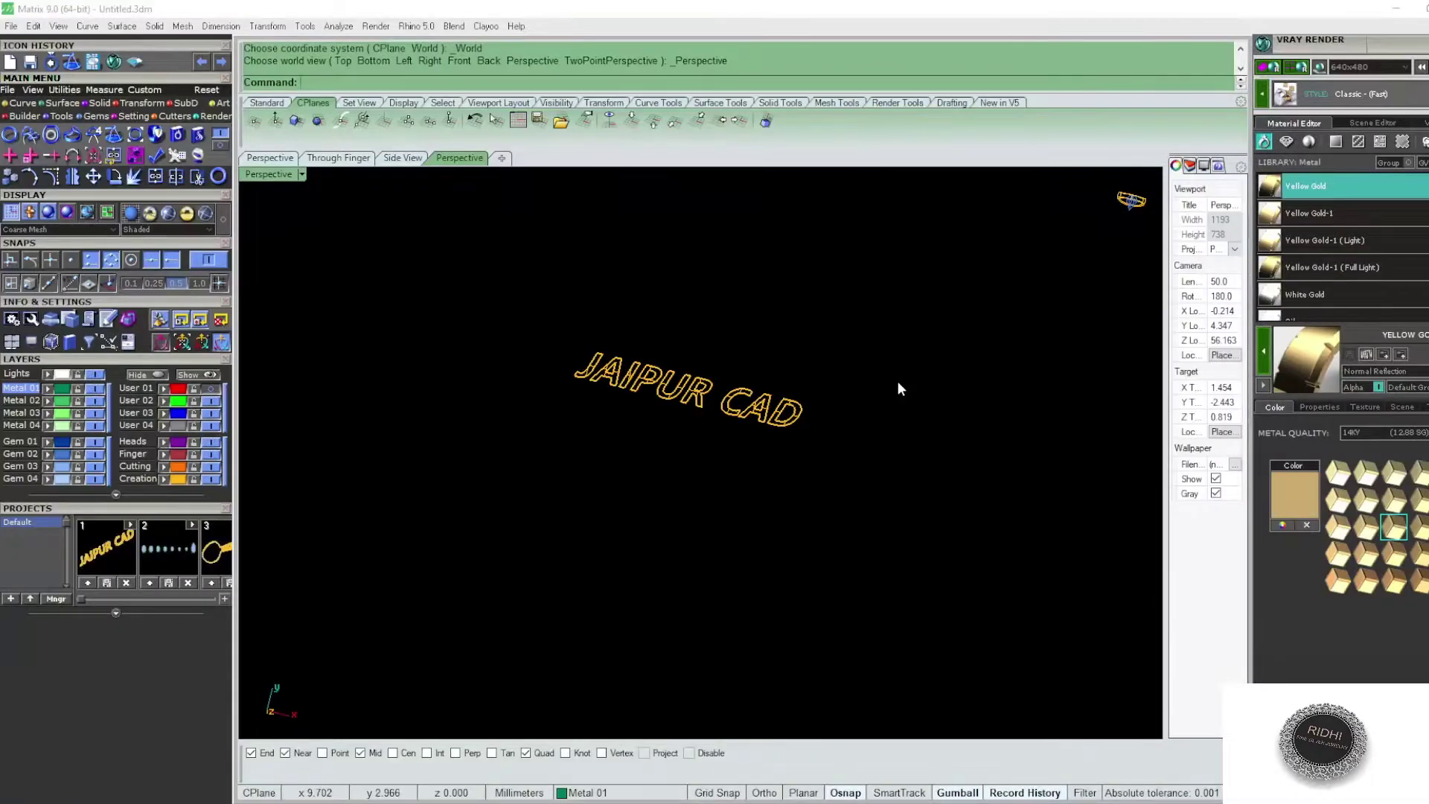
# - Preview the JAIPUR CAD text shaded, then delete all its curves from the Top view
pyautogui.moveTo(897, 381)
pyautogui.mouseDown(button='right')
pyautogui.moveTo(925, 476)
pyautogui.moveTo(877, 385)
pyautogui.mouseUp(button='right')
pyautogui.write('SH')
pyautogui.press('Return')
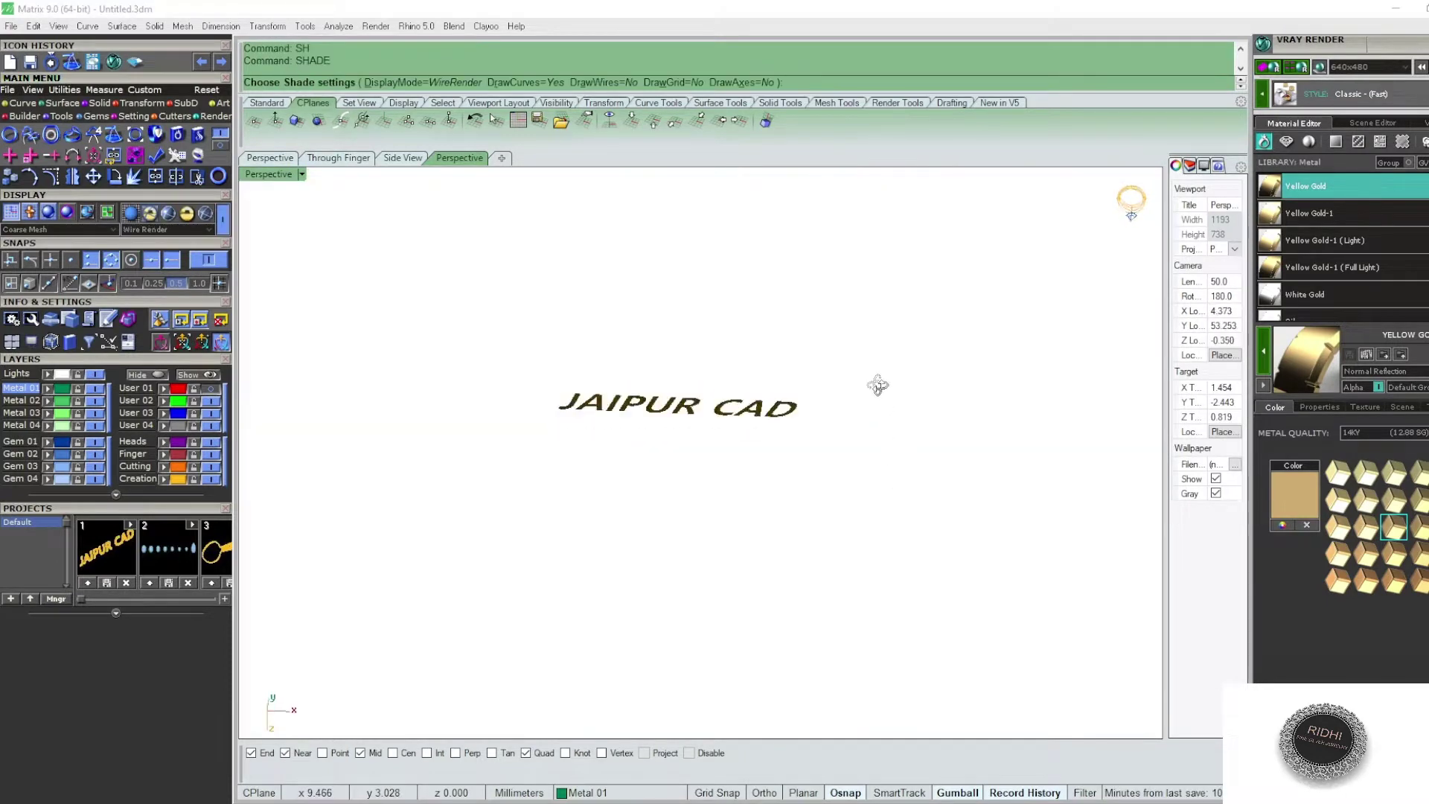
pyautogui.hotkey('ctrl', 'F1')
pyautogui.press('Escape')
pyautogui.moveTo(655, 515); pyautogui.dragTo(662, 498)
pyautogui.press('Delete')
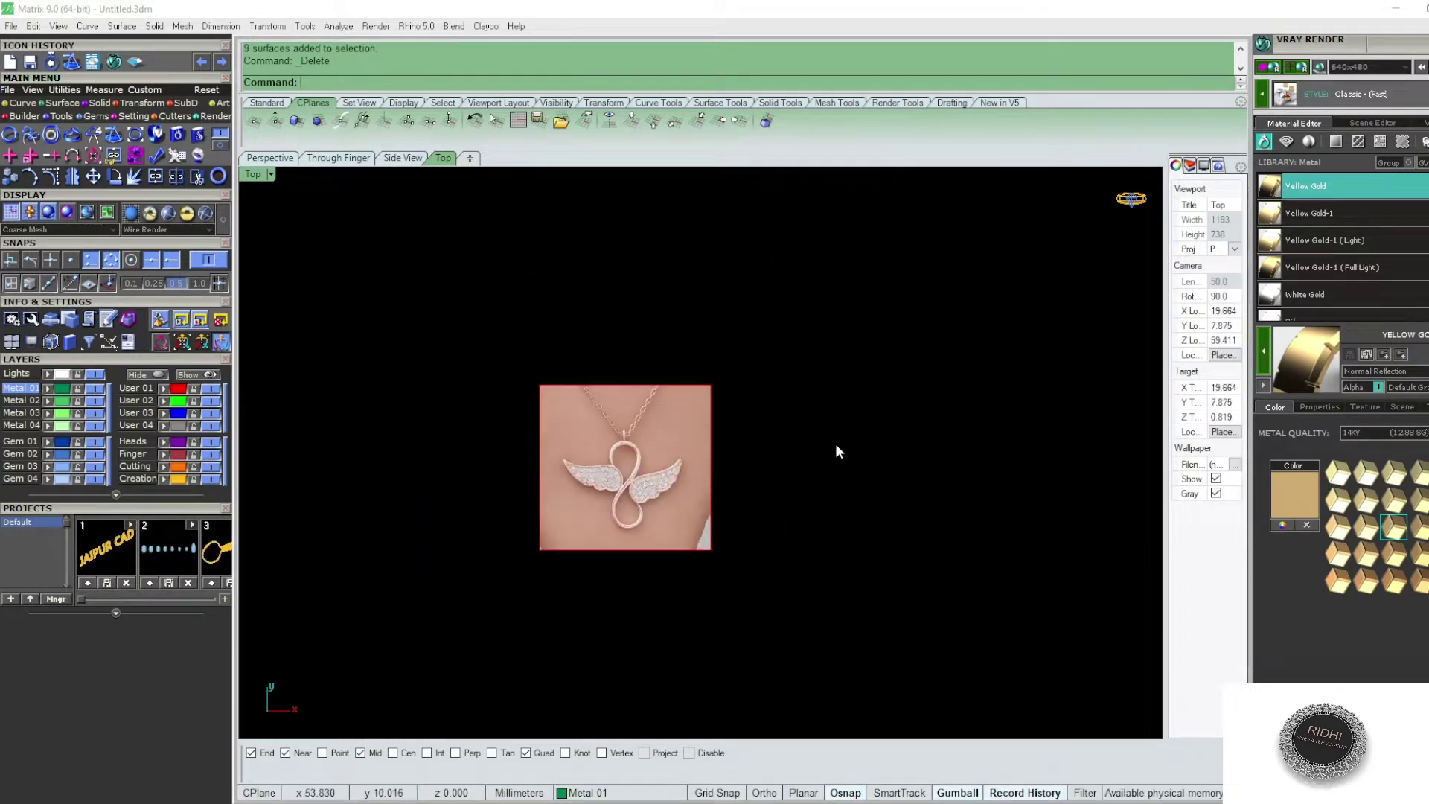
pyautogui.hotkey('ctrl', 'F4')
pyautogui.moveTo(770, 436)
pyautogui.mouseDown(button='right')
pyautogui.moveTo(806, 564)
pyautogui.moveTo(641, 379)
pyautogui.moveTo(705, 294)
pyautogui.moveTo(788, 395)
pyautogui.moveTo(779, 489)
pyautogui.moveTo(739, 477)
pyautogui.moveTo(825, 448)
pyautogui.mouseUp(button='right')
pyautogui.hotkey('ctrl', 'F1')
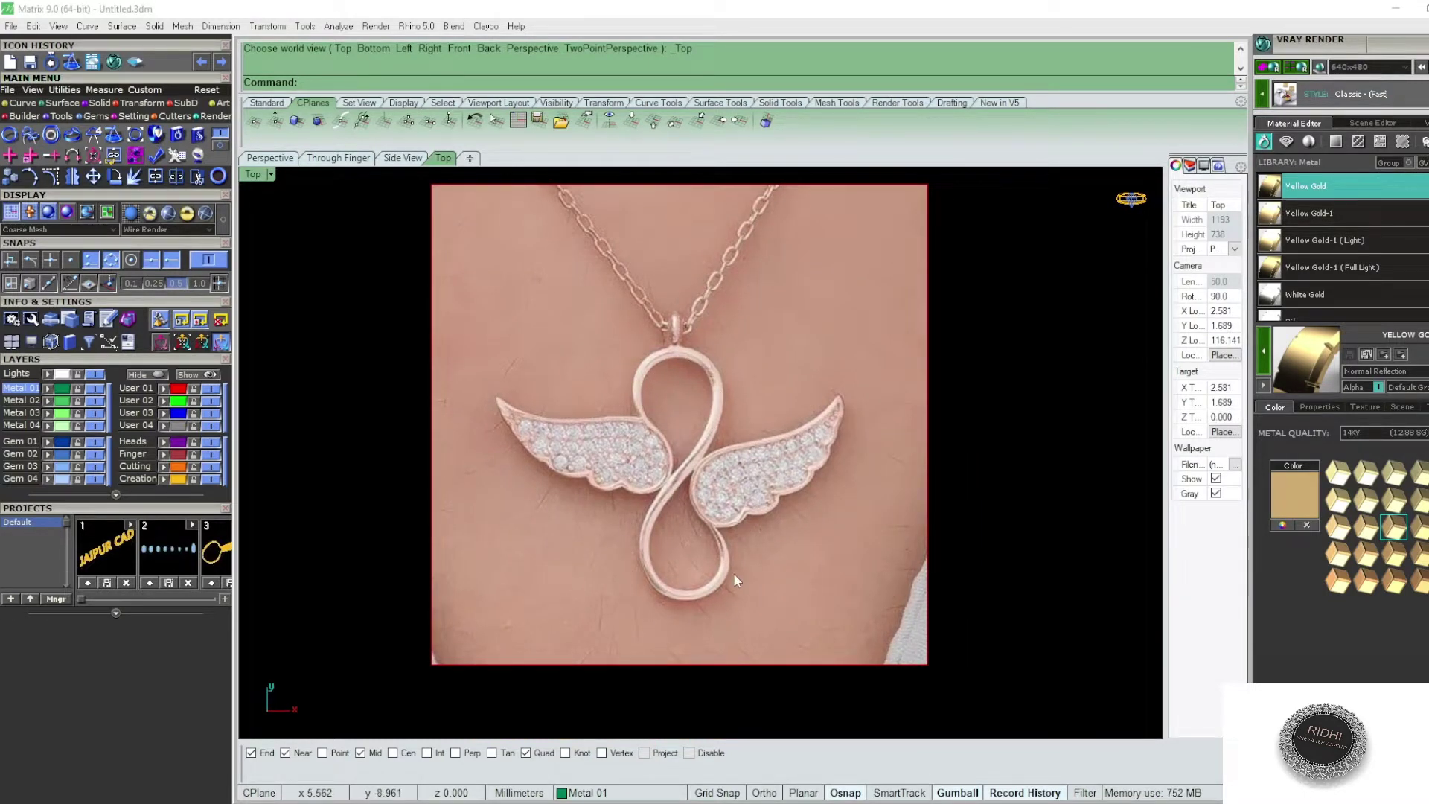
# - Draw a horizontal line from the origin, extending both ways across the pendant
pyautogui.write('0')
pyautogui.press('Return')
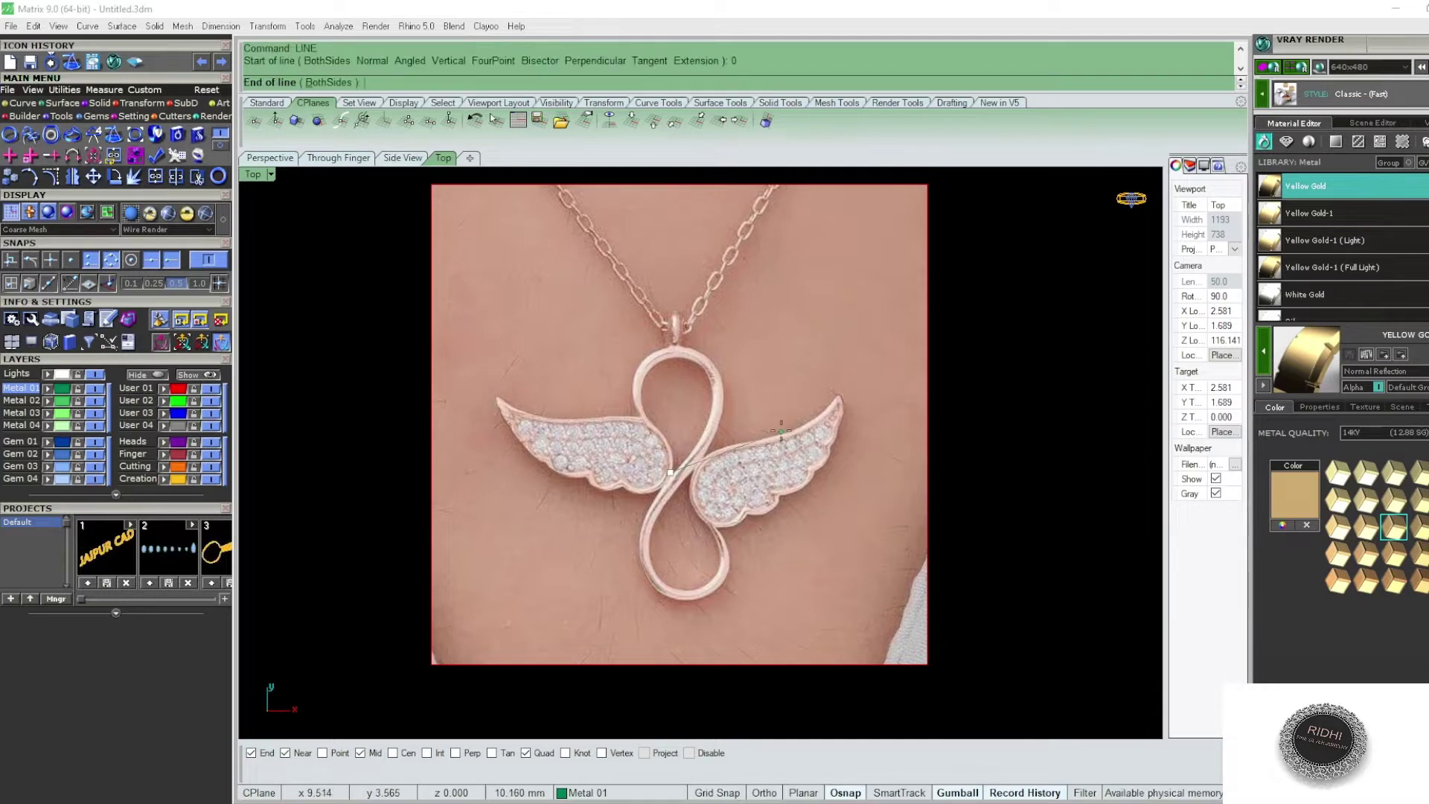
pyautogui.write('b')
pyautogui.press('Return')
pyautogui.press('F8')
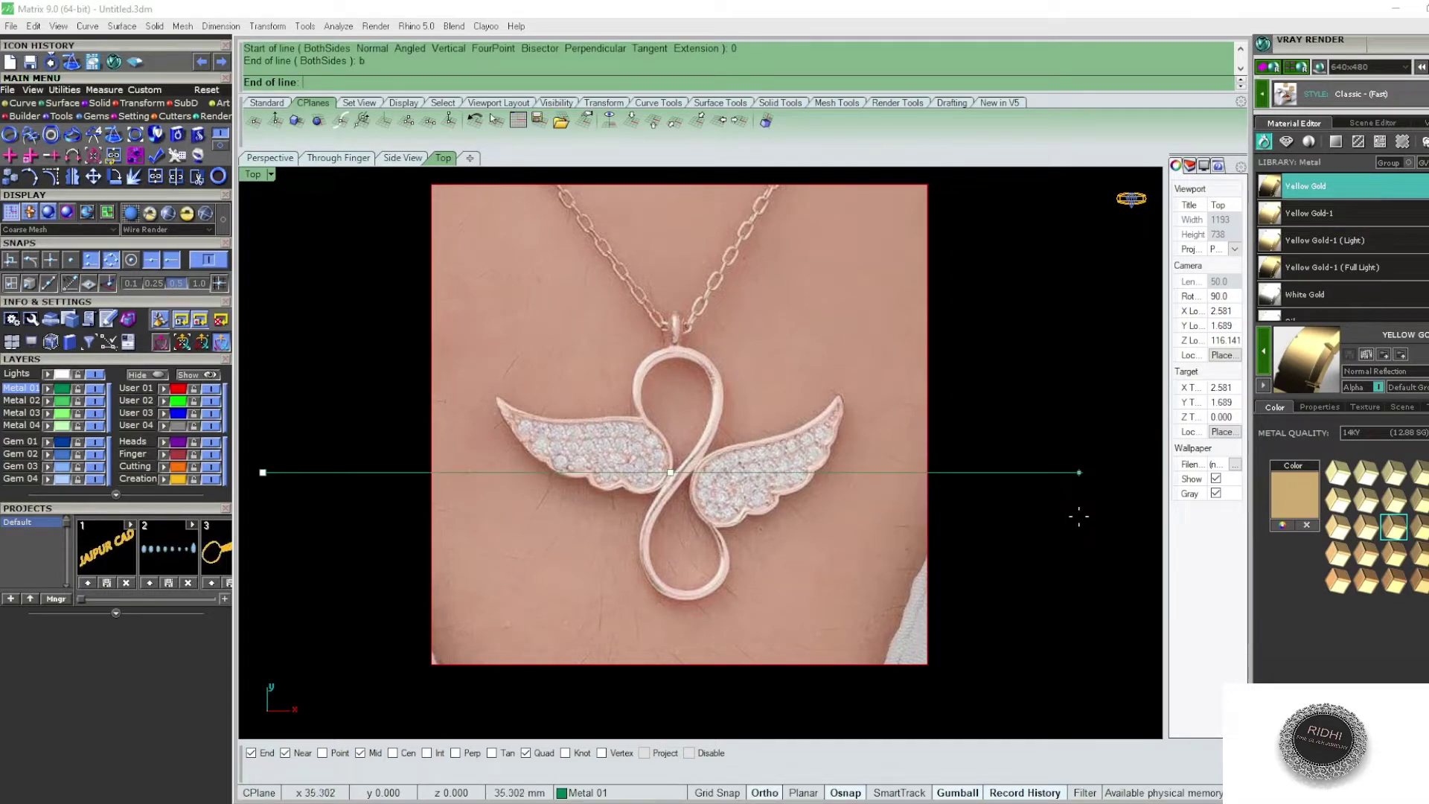
pyautogui.click(1079, 516)
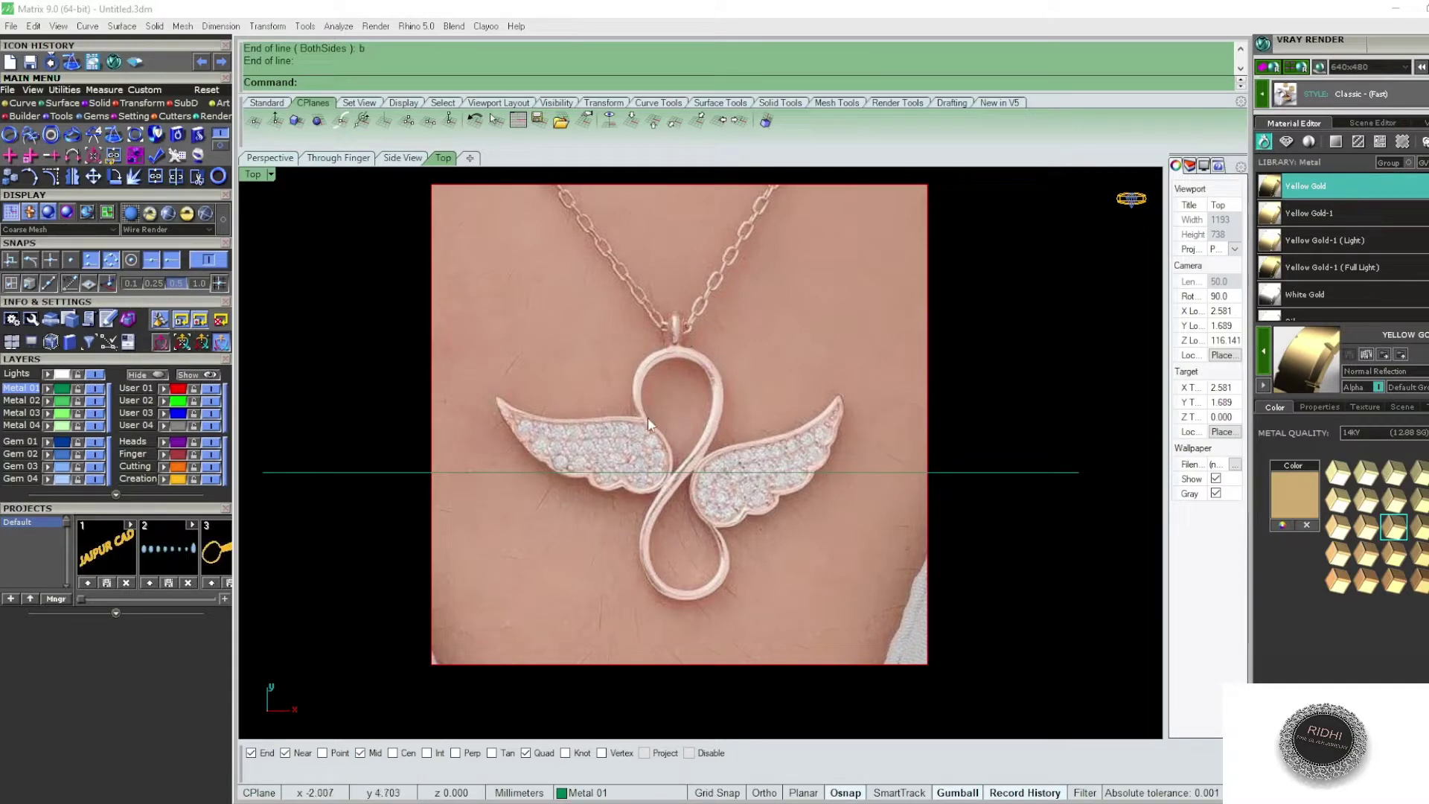
# - Start a control-point curve up the left side of the pendant's upper loop
pyautogui.write('cv')
pyautogui.press('Return')
pyautogui.scroll(5, 647, 417)
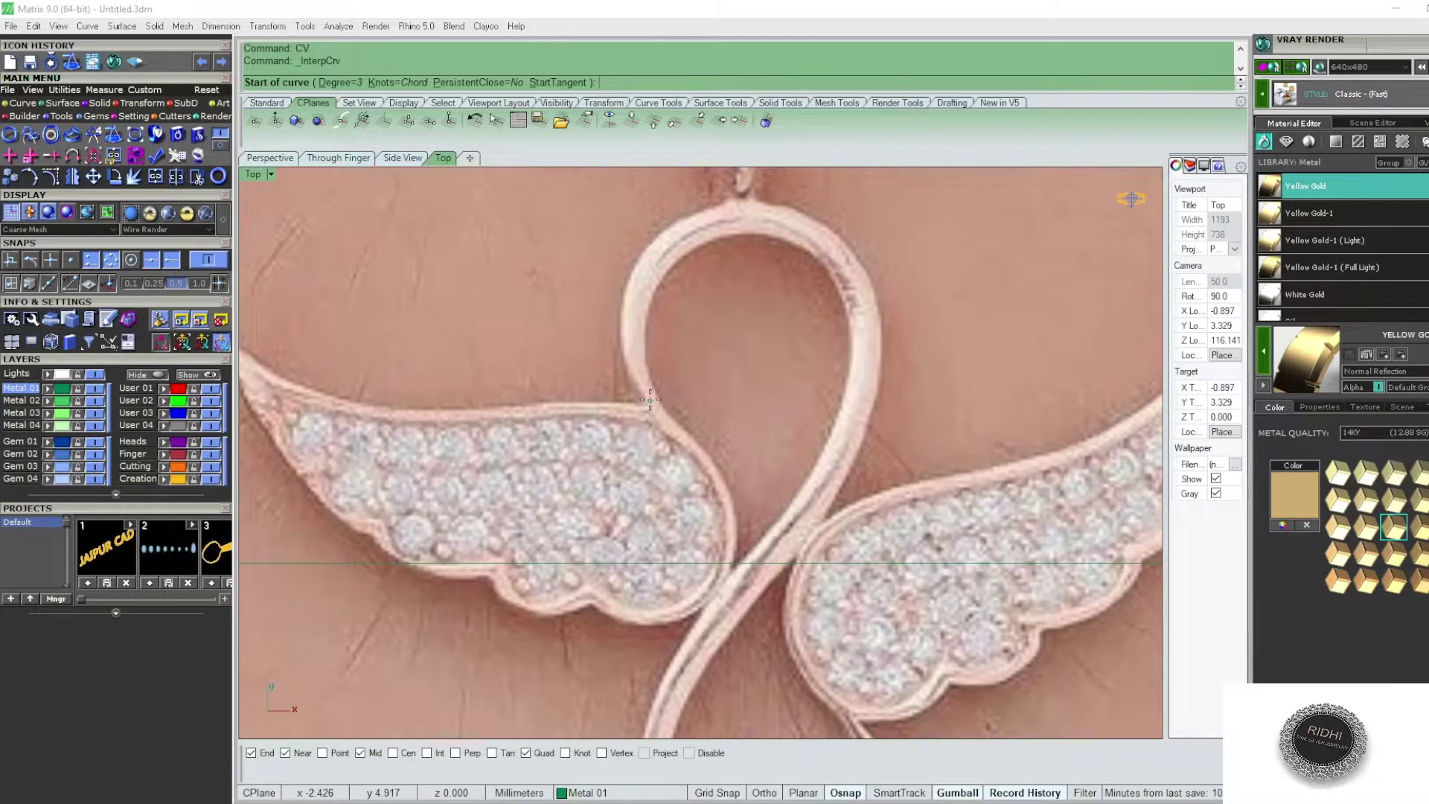
pyautogui.click(650, 400)
pyautogui.scroll(5, 631, 337)
pyautogui.click(638, 380)
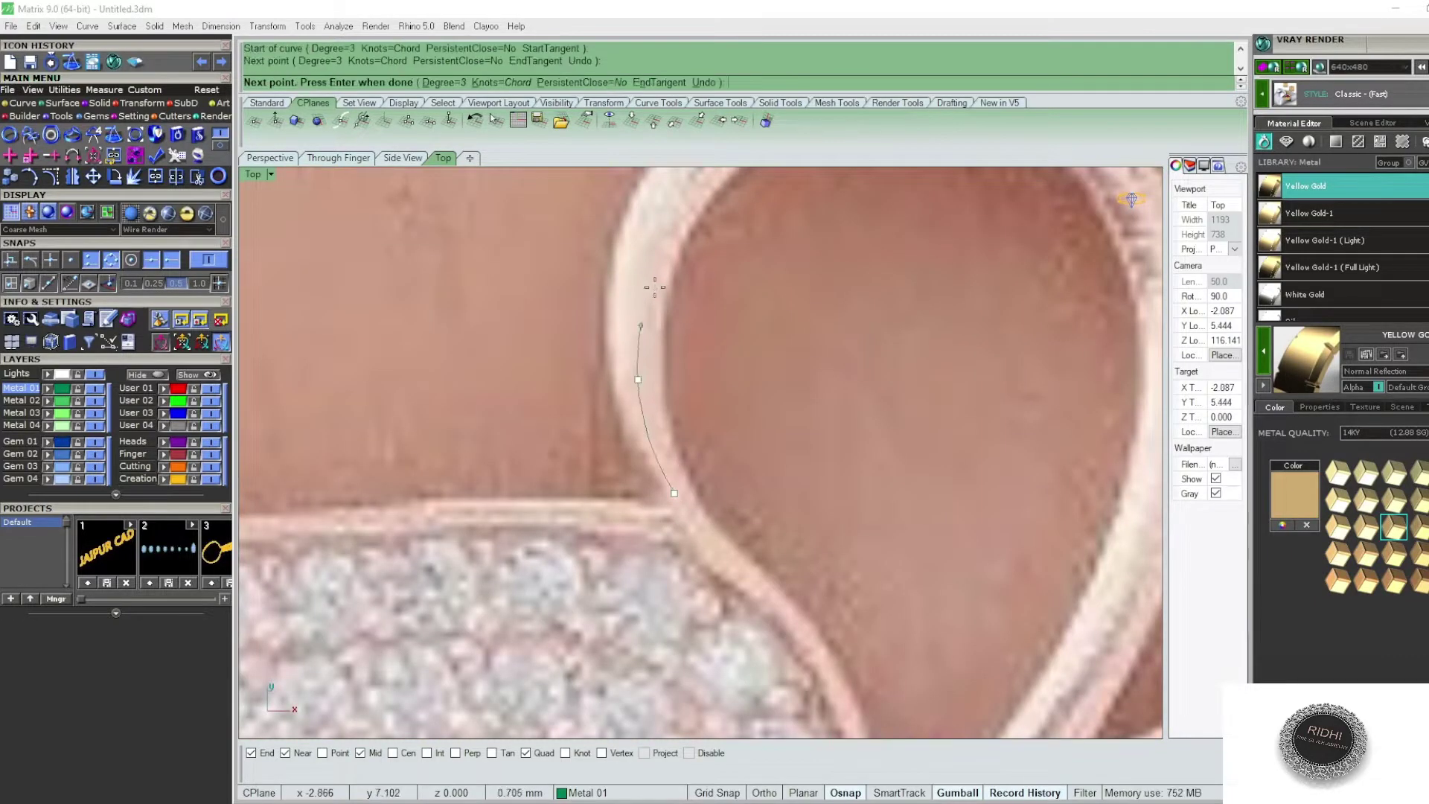
pyautogui.scroll(-3, 648, 328)
pyautogui.scroll(4, 654, 341)
pyautogui.click(656, 335)
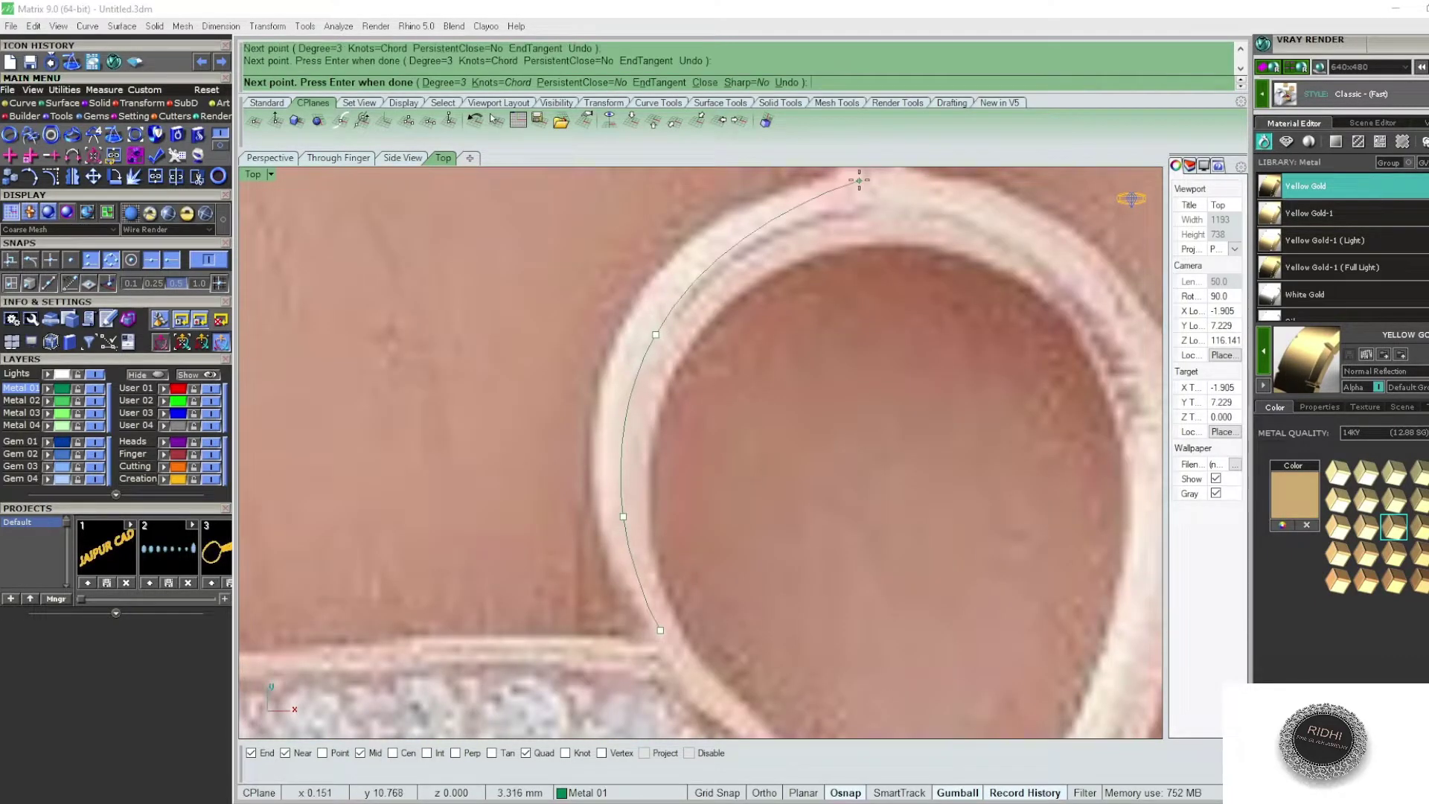
# - Continue the loop curve over the top and down the right side, then cancel it
pyautogui.moveTo(858, 181); pyautogui.dragTo(802, 229, button='right')
pyautogui.click(750, 269)
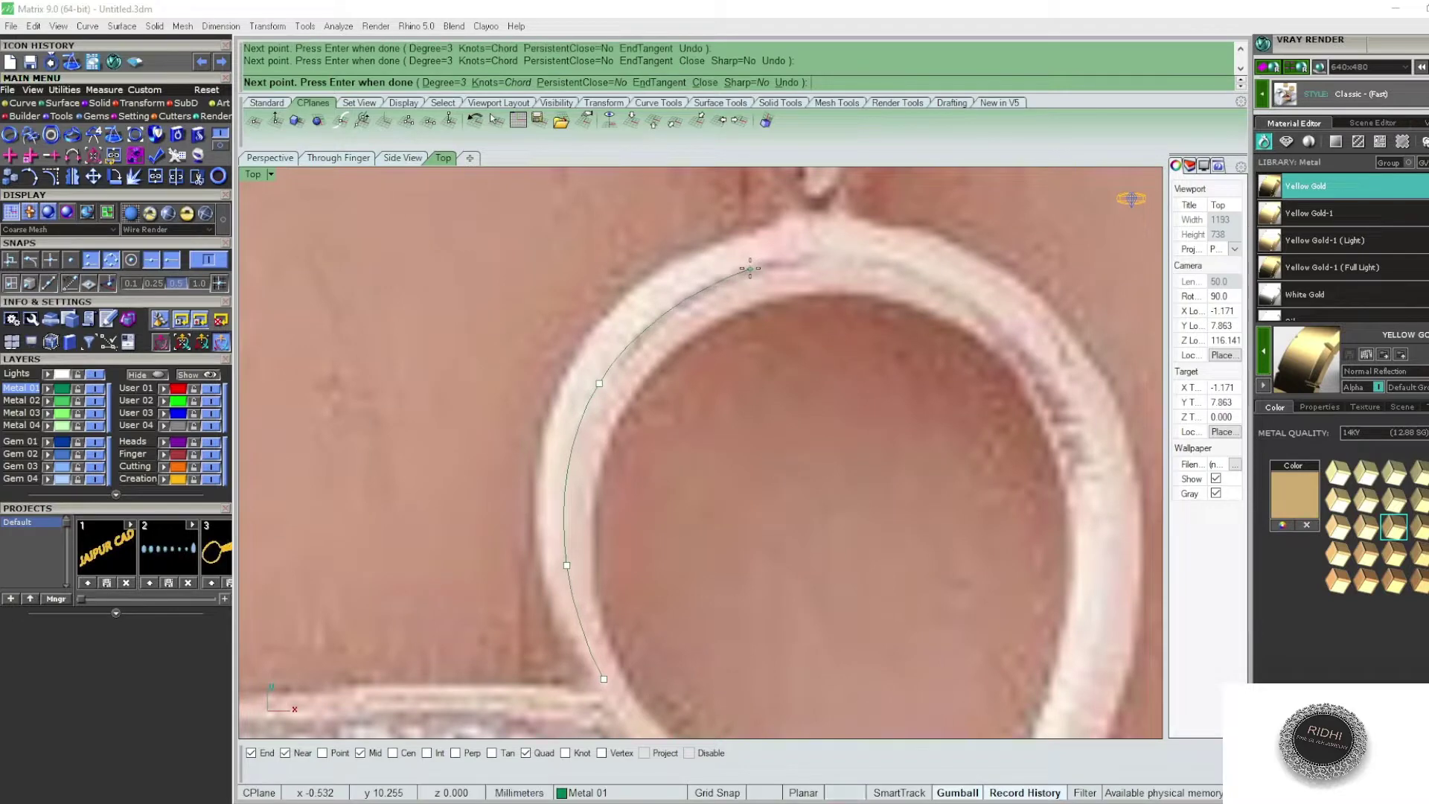
pyautogui.click(929, 270)
pyautogui.scroll(-2, 929, 269)
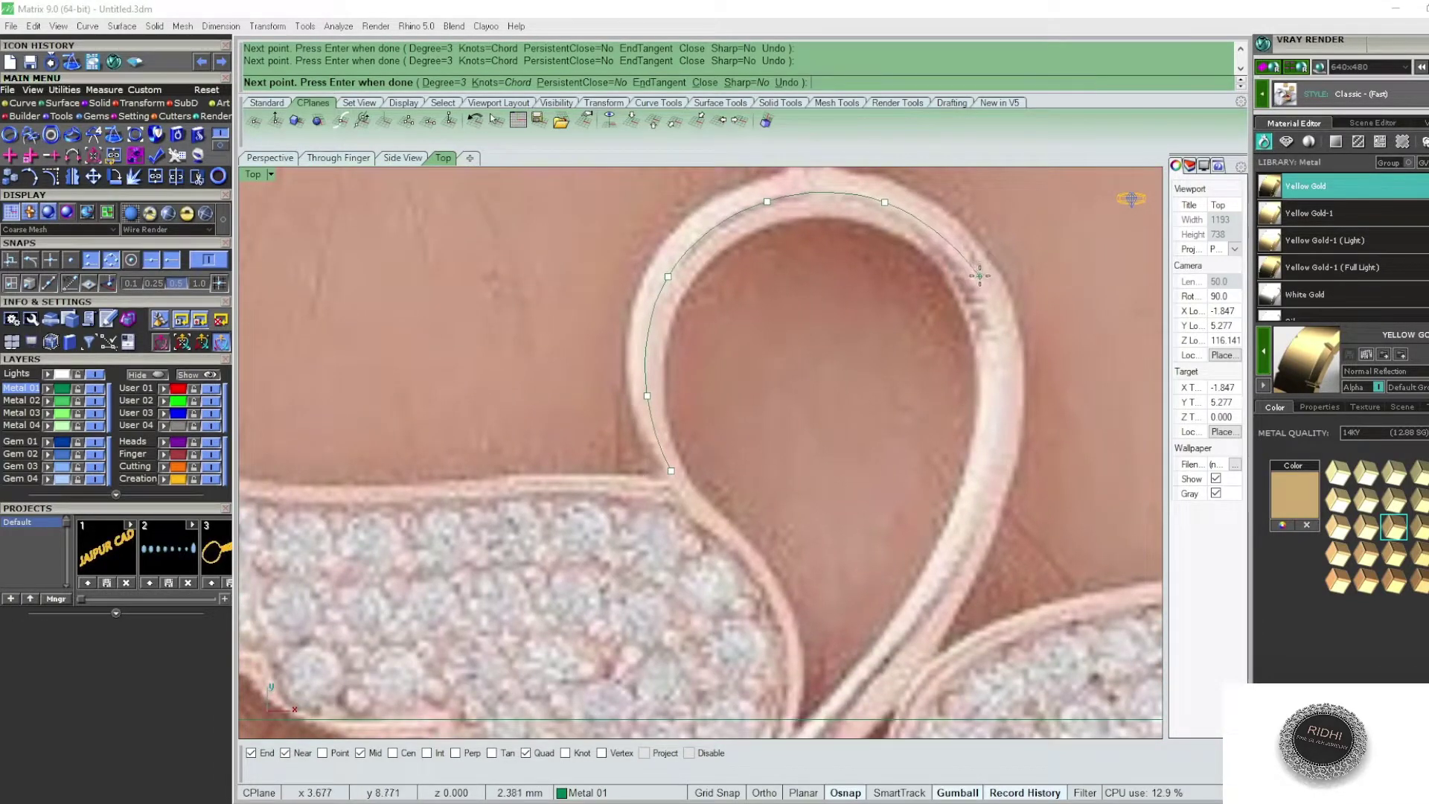
pyautogui.click(979, 275)
pyautogui.moveTo(993, 453); pyautogui.dragTo(966, 376, button='right')
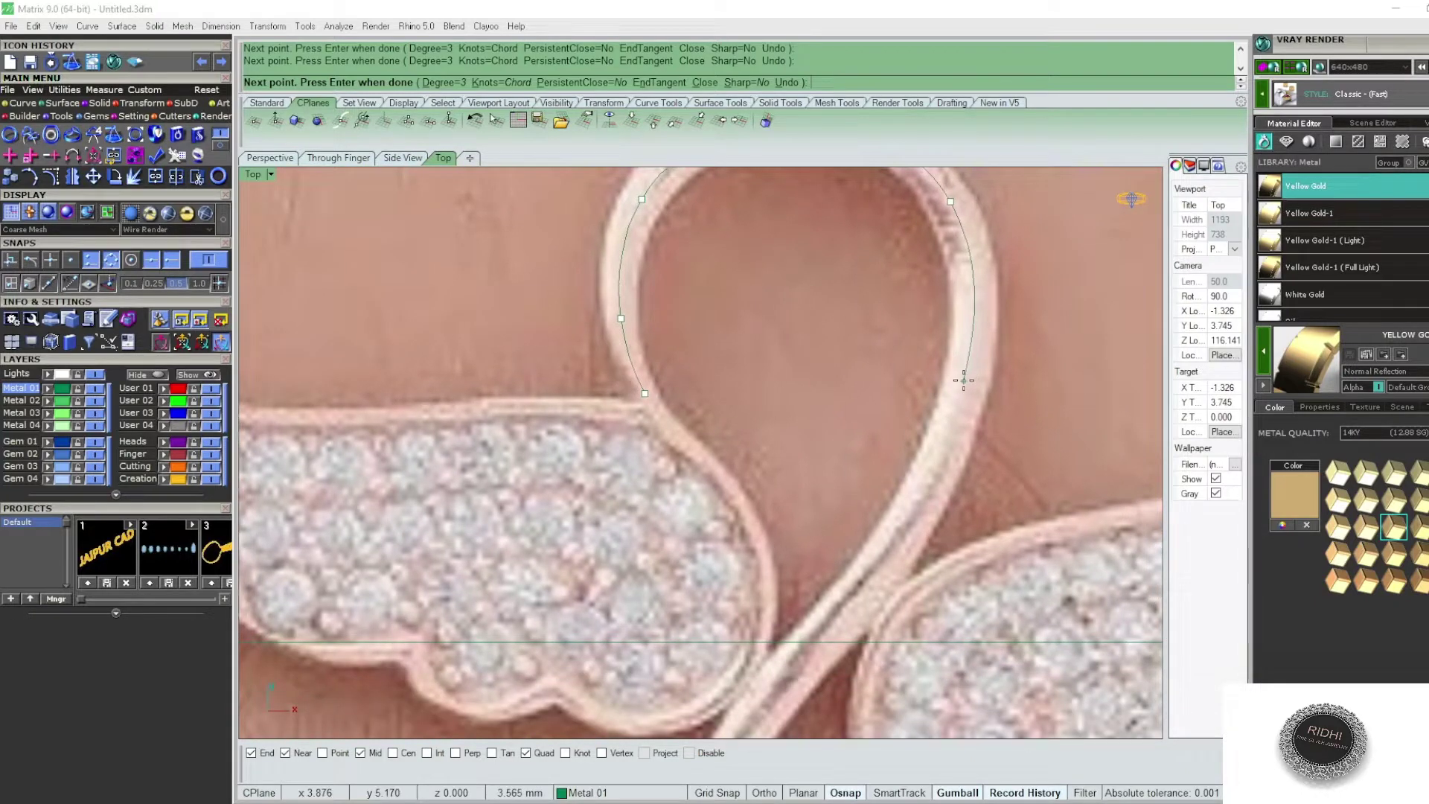
pyautogui.press('Escape')
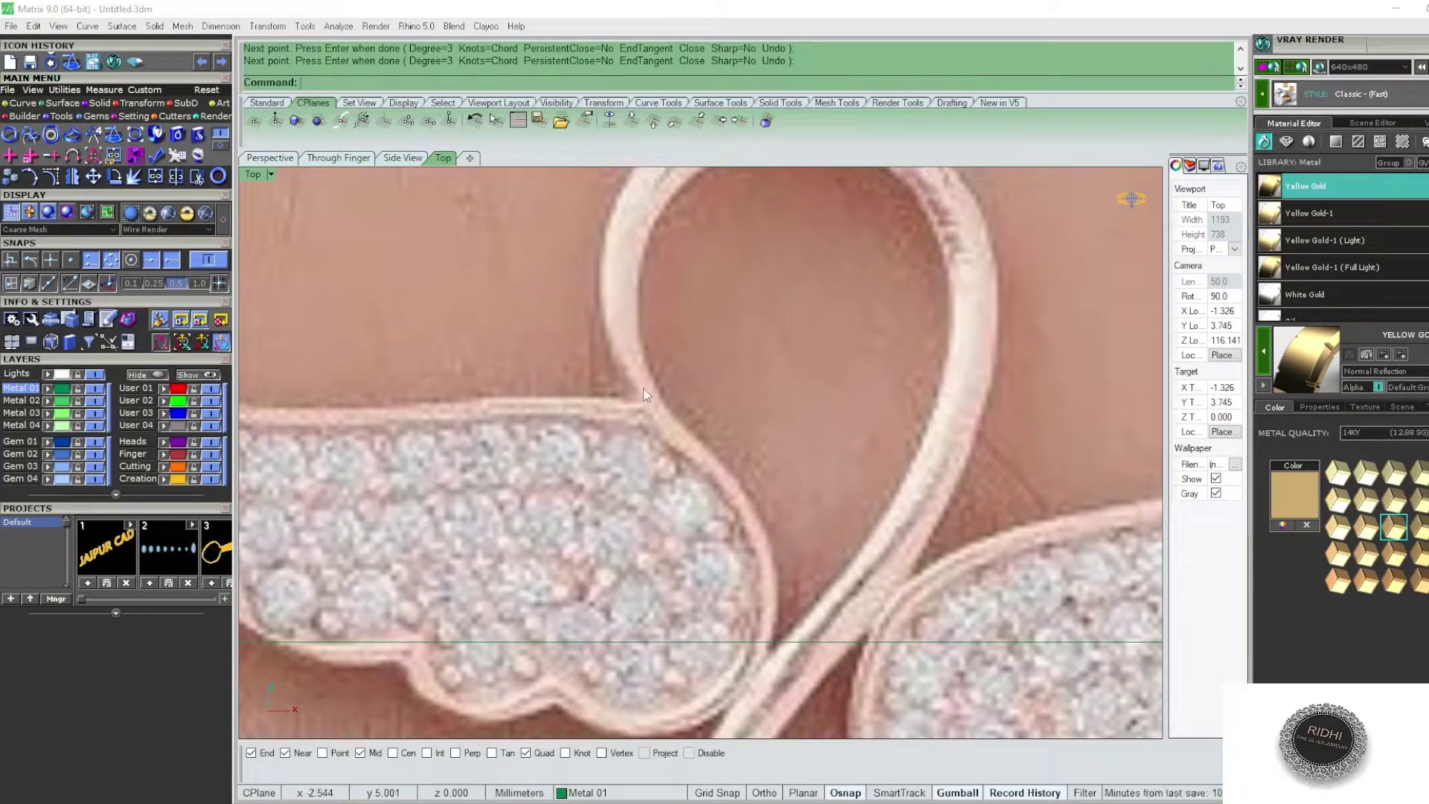
# - Measure the band width (0.53) with a temporary dimension, then cancel it
pyautogui.write('dim')
pyautogui.press('Return')
pyautogui.scroll(3, 658, 377)
pyautogui.click(649, 355)
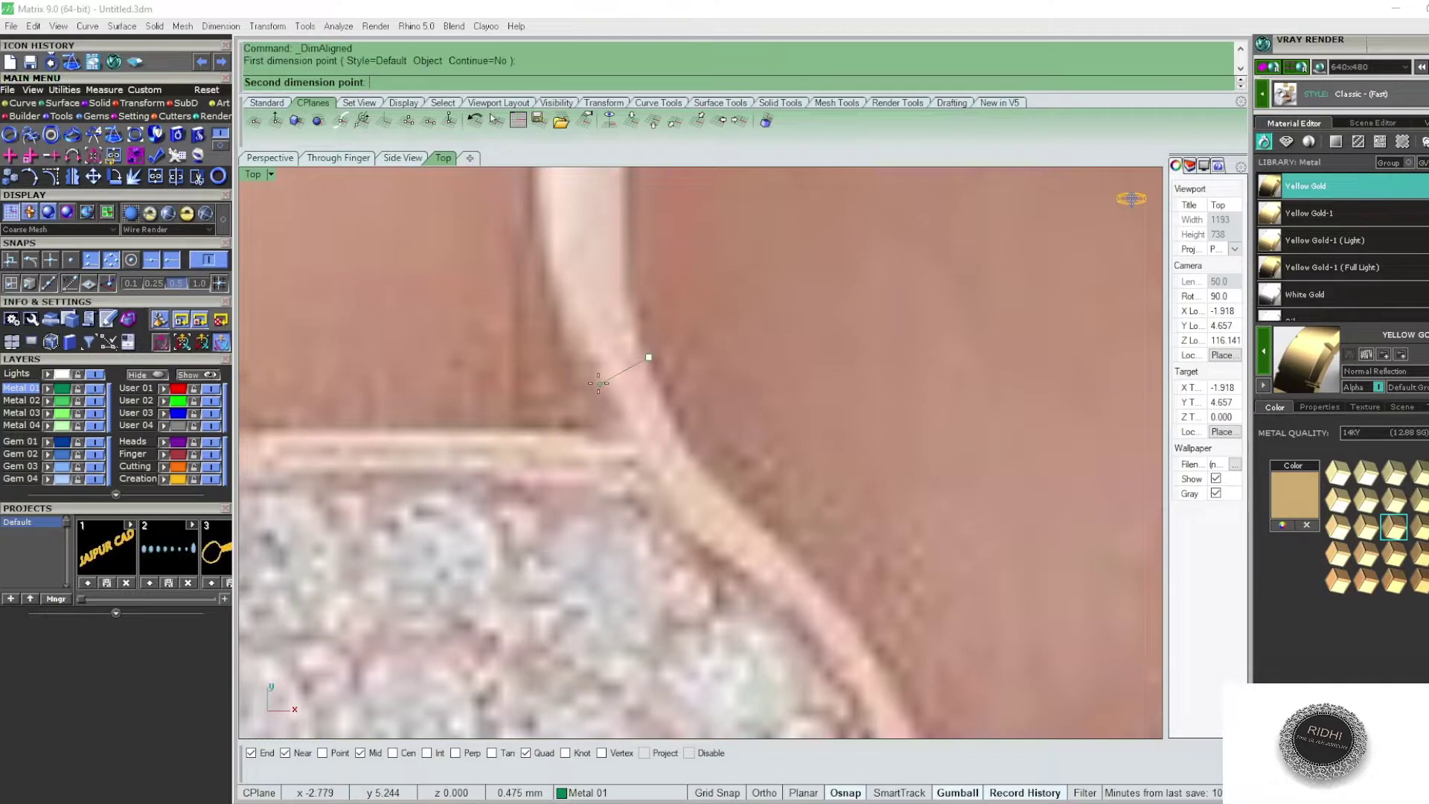
pyautogui.click(593, 385)
pyautogui.scroll(-5, 593, 384)
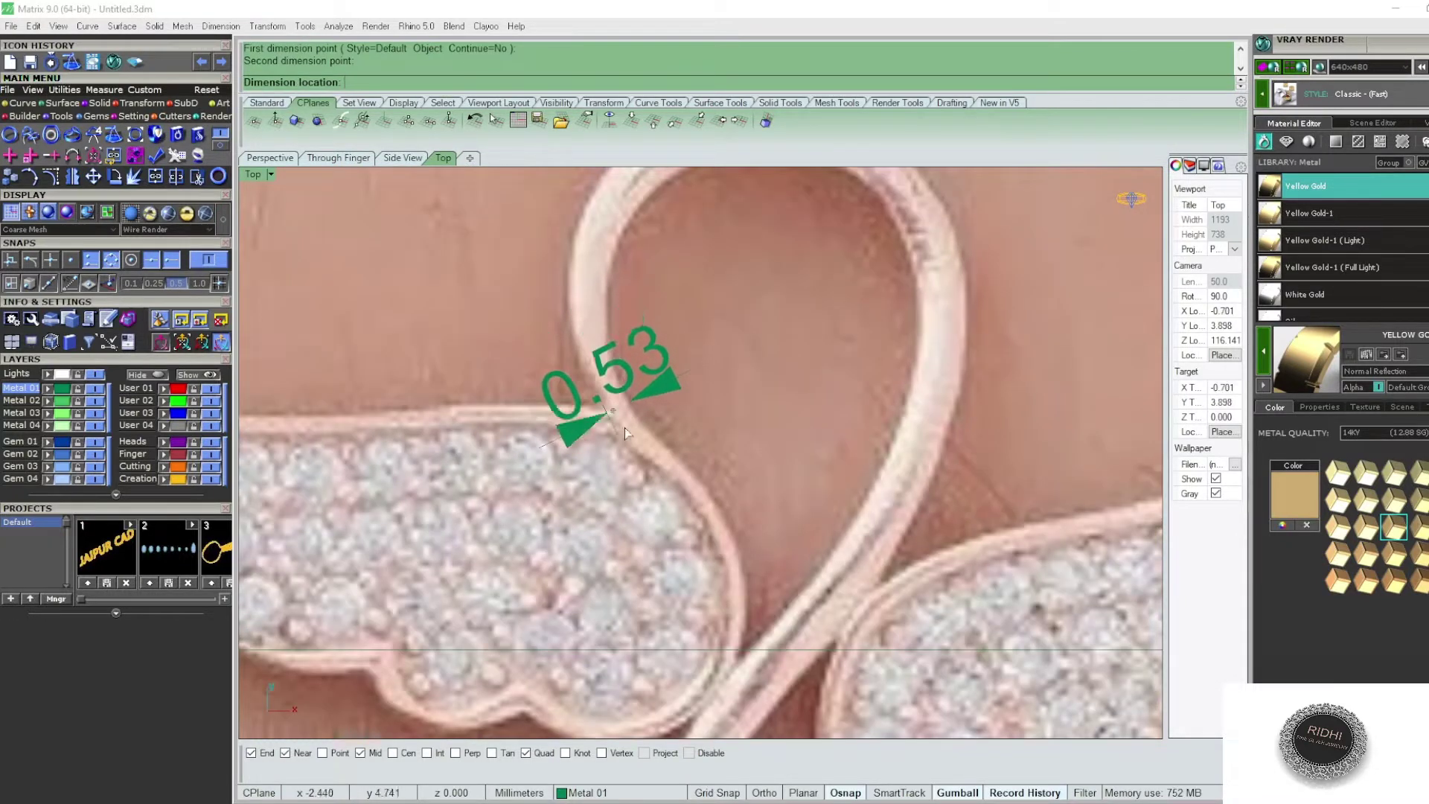
pyautogui.press('Escape')
# - Start a wing curve beyond the left wing tip and along its top edge
pyautogui.write('cv')
pyautogui.press('Return')
pyautogui.scroll(-5, 643, 446)
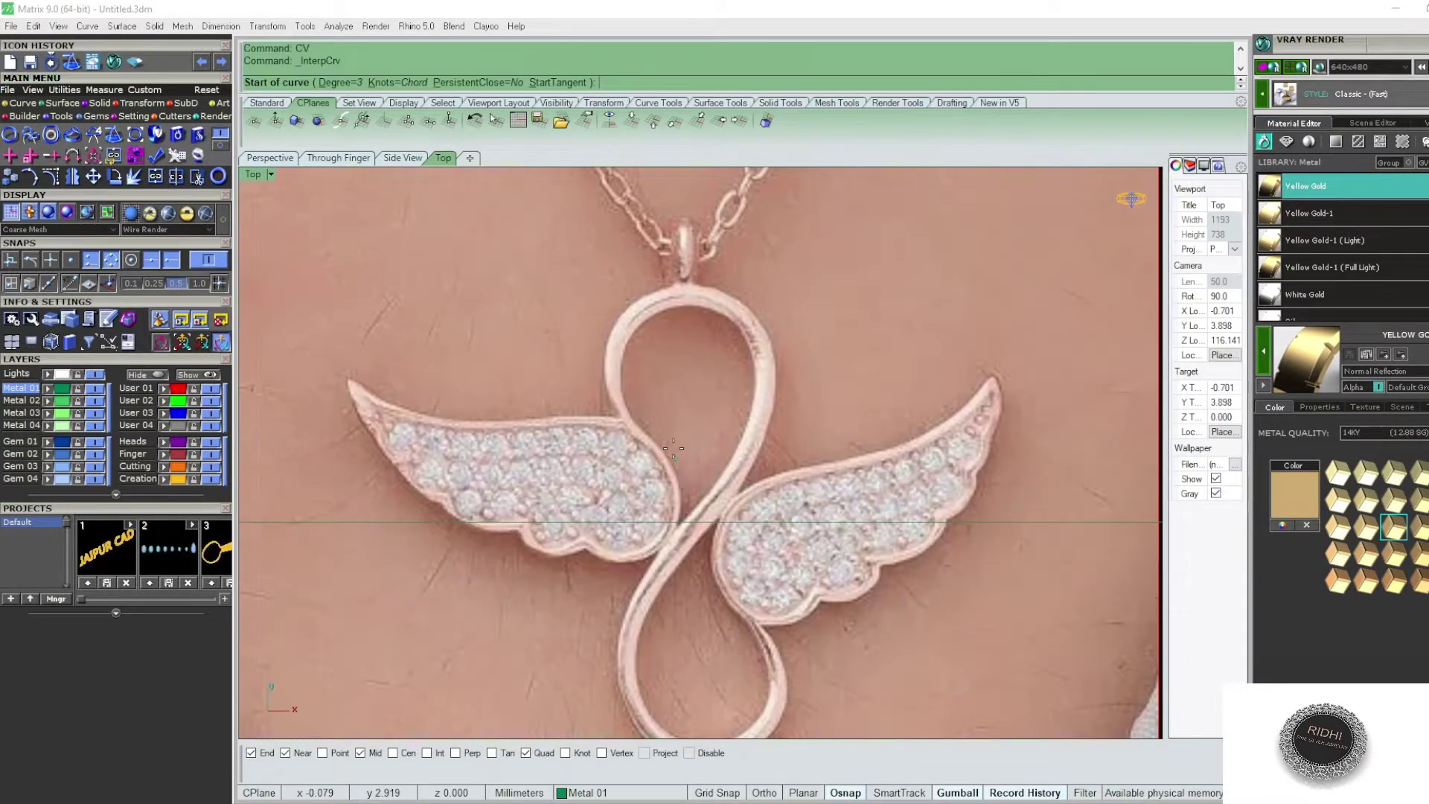
pyautogui.scroll(-1, 692, 416)
pyautogui.scroll(4, 383, 343)
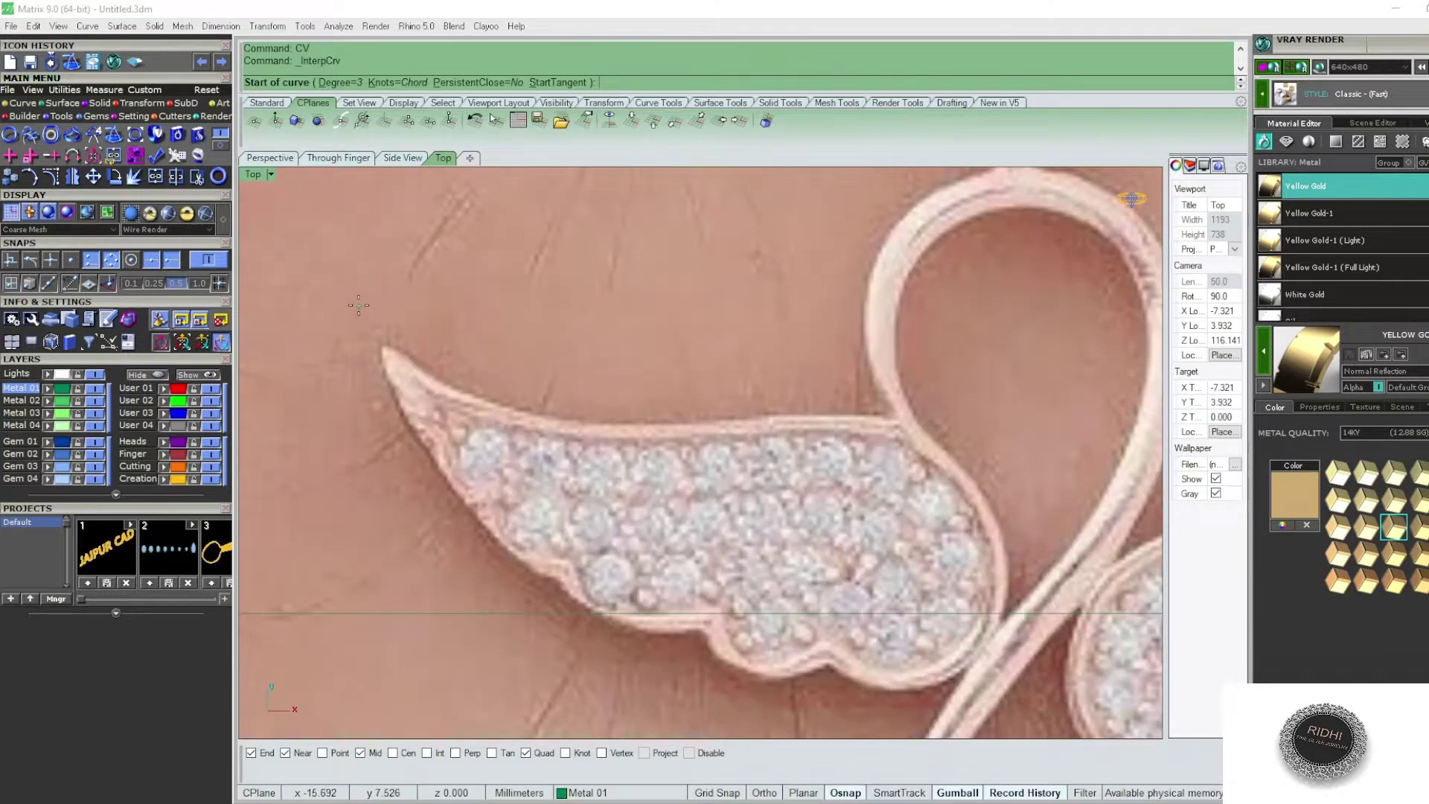
pyautogui.click(358, 305)
pyautogui.scroll(3, 418, 370)
pyautogui.click(424, 366)
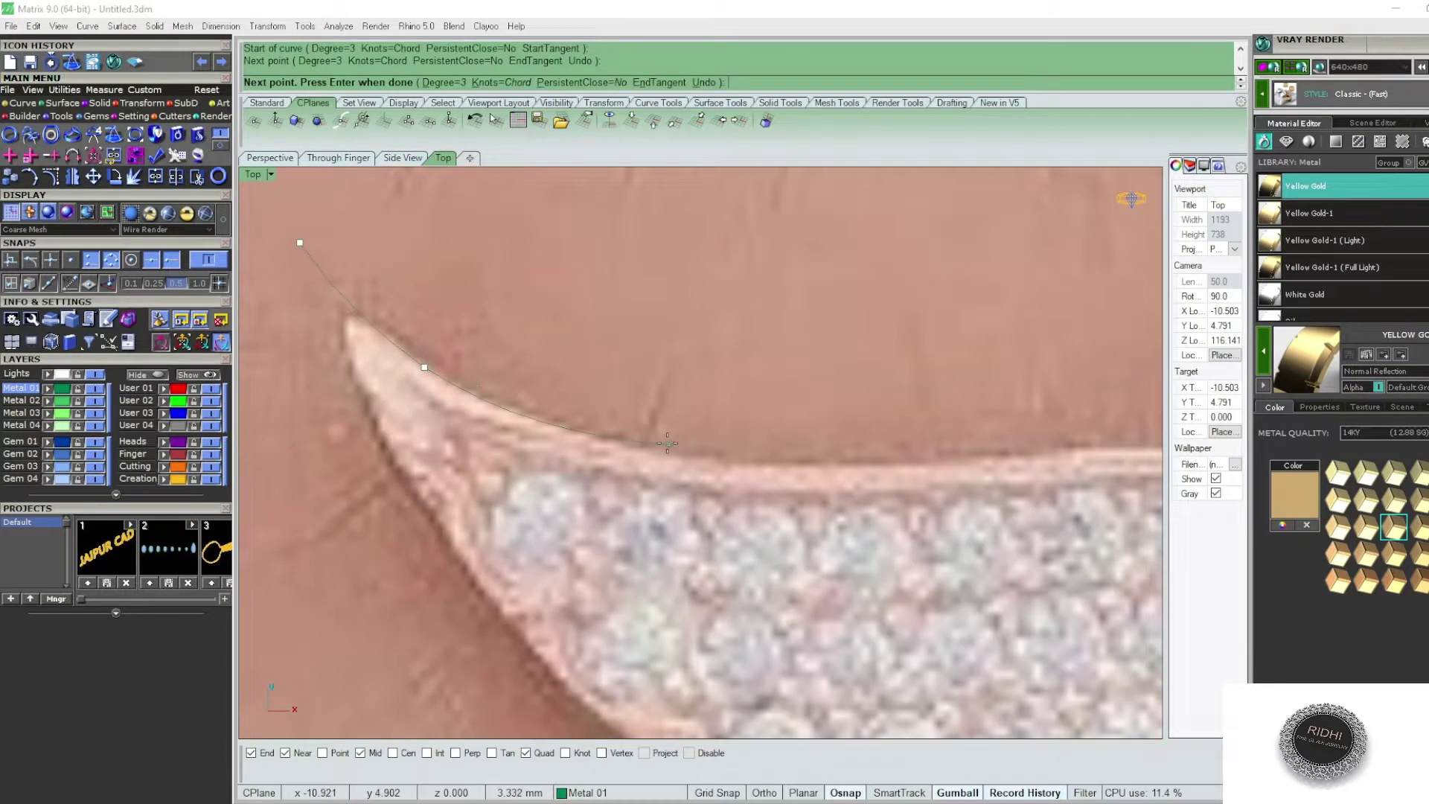
pyautogui.click(657, 447)
# - Continue the wing curve along the top edge to where it meets the loop
pyautogui.moveTo(930, 431); pyautogui.dragTo(739, 410, button='right')
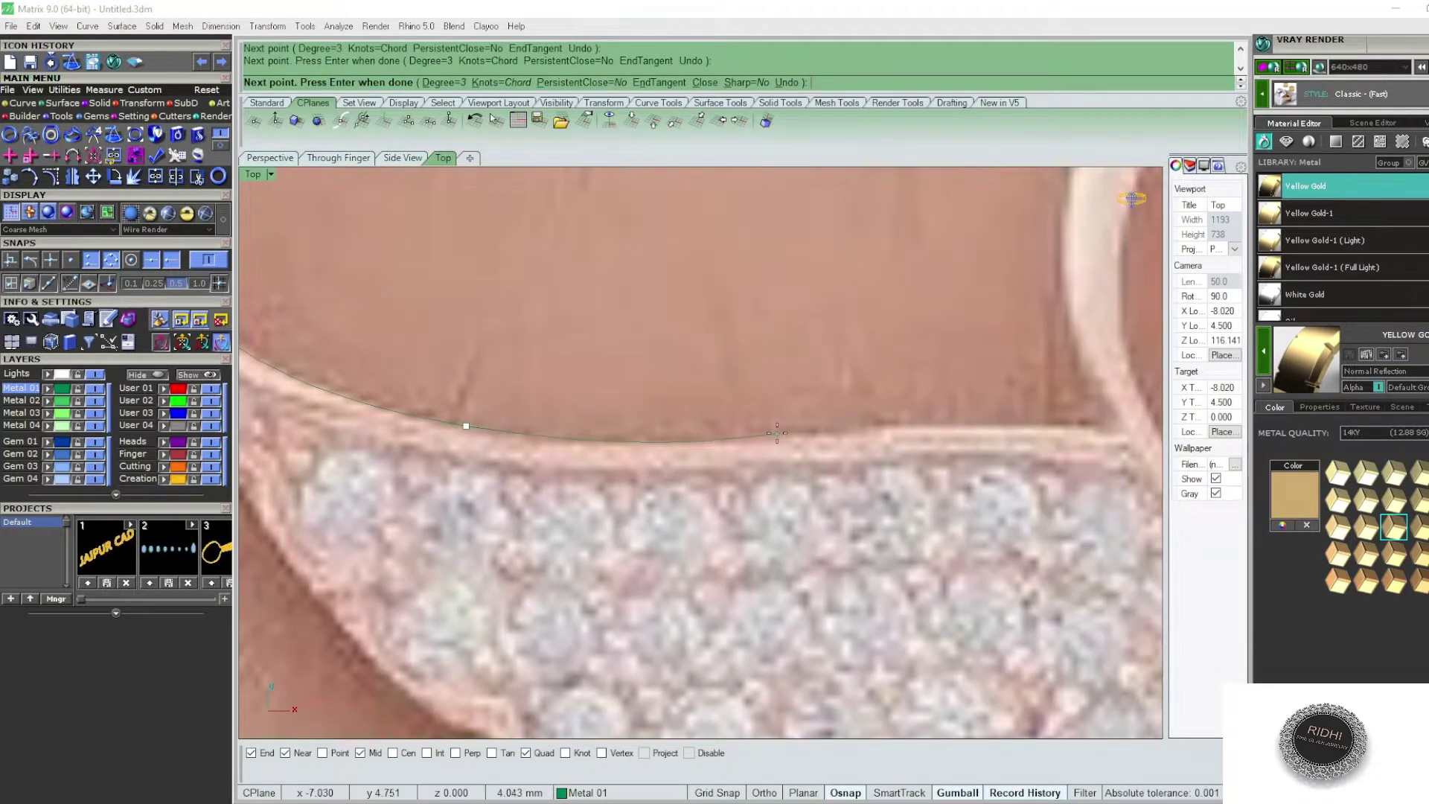
pyautogui.click(776, 433)
pyautogui.moveTo(899, 418); pyautogui.dragTo(724, 367, button='right')
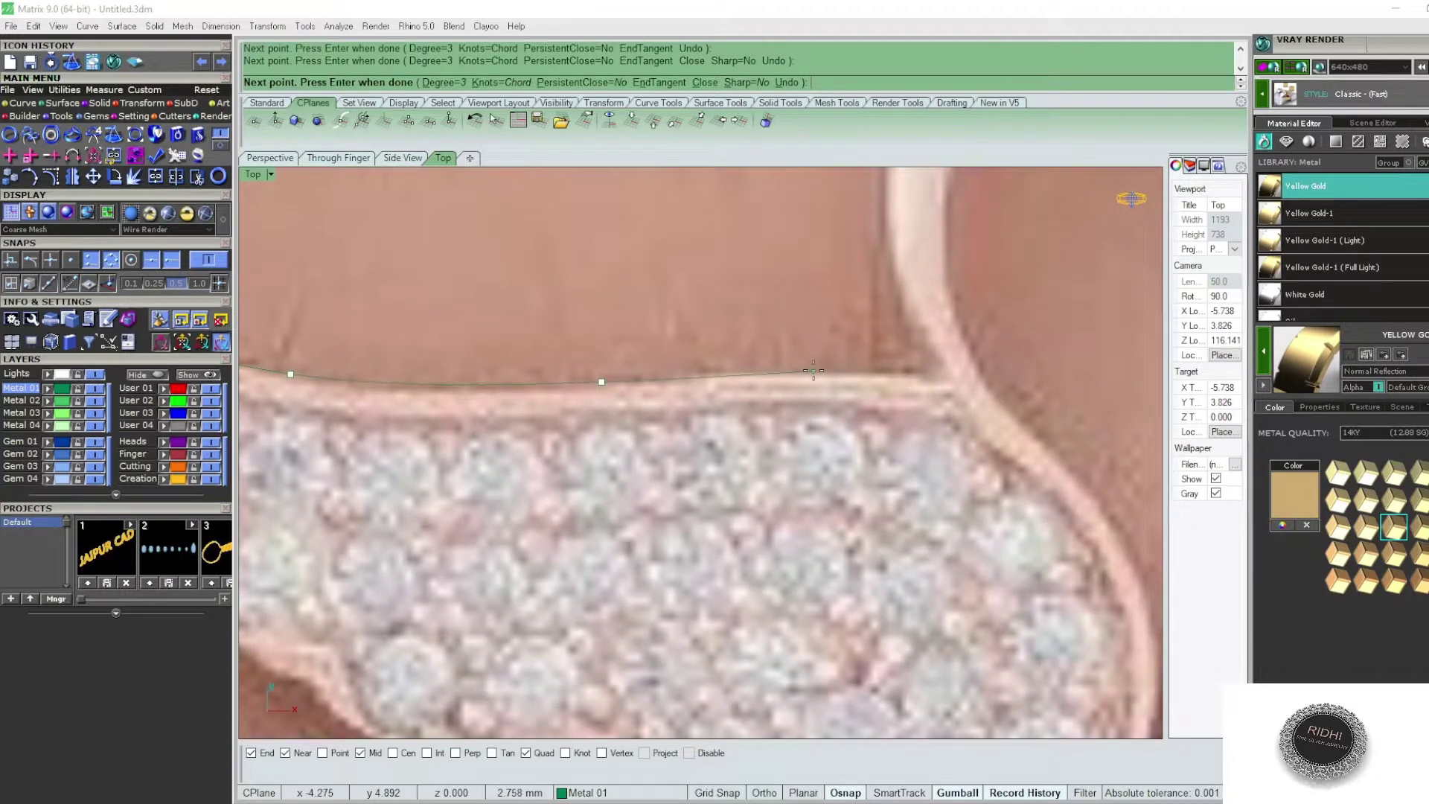
pyautogui.click(813, 371)
pyautogui.moveTo(944, 367); pyautogui.dragTo(905, 312, button='right')
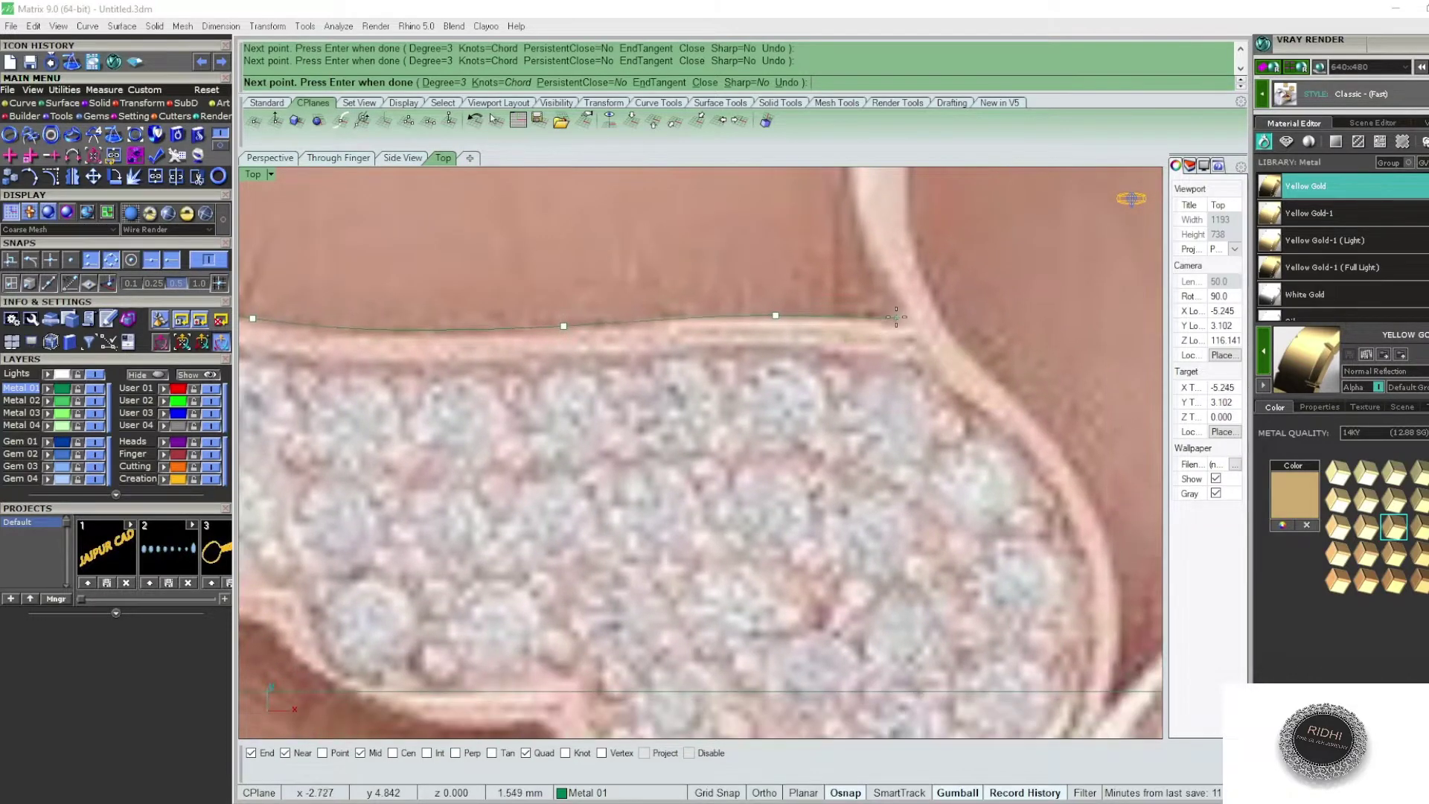
pyautogui.click(896, 317)
# - Carry the wing curve around its inner curve and down to the lower curve
pyautogui.moveTo(968, 357); pyautogui.dragTo(932, 291, button='right')
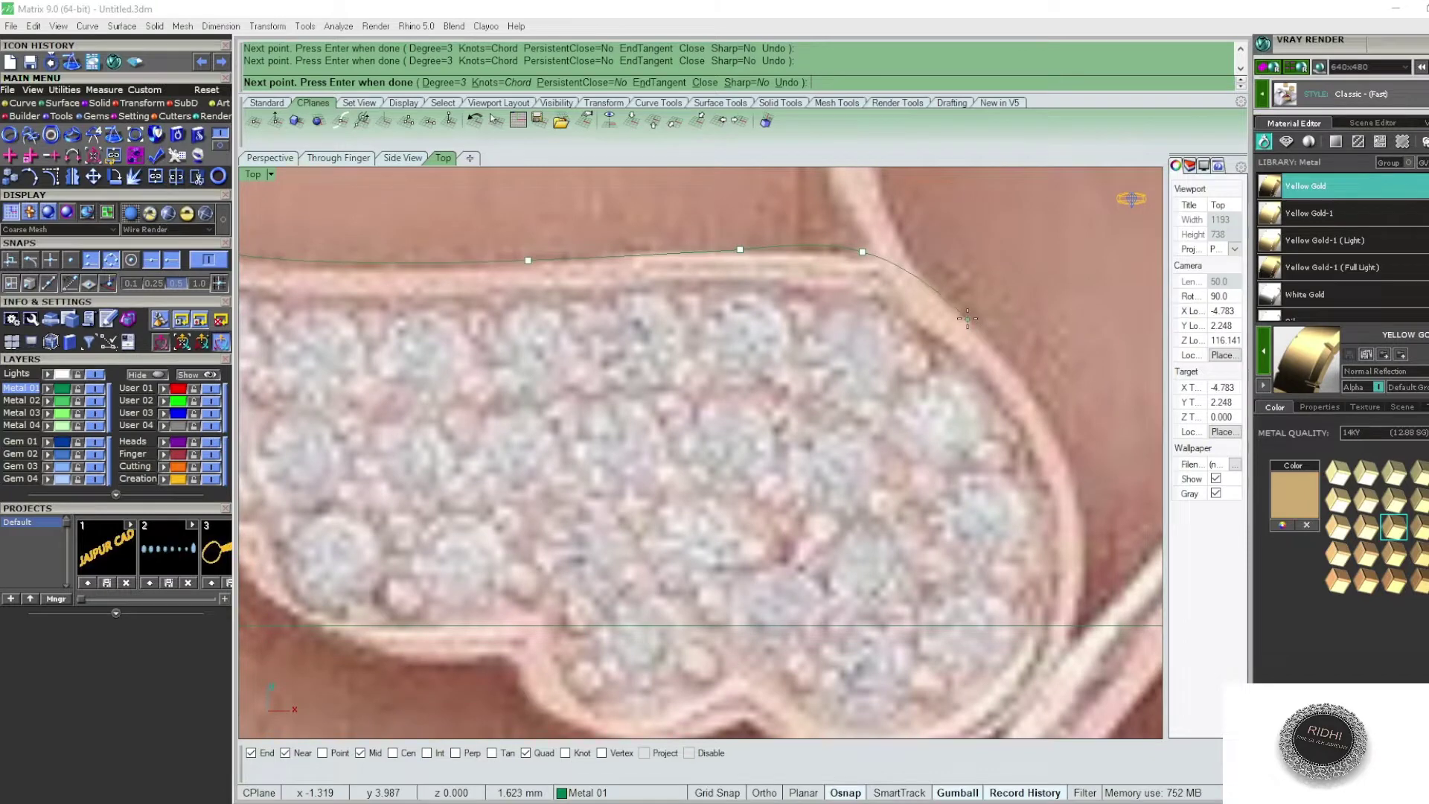
pyautogui.scroll(-3, 967, 318)
pyautogui.scroll(5, 1019, 400)
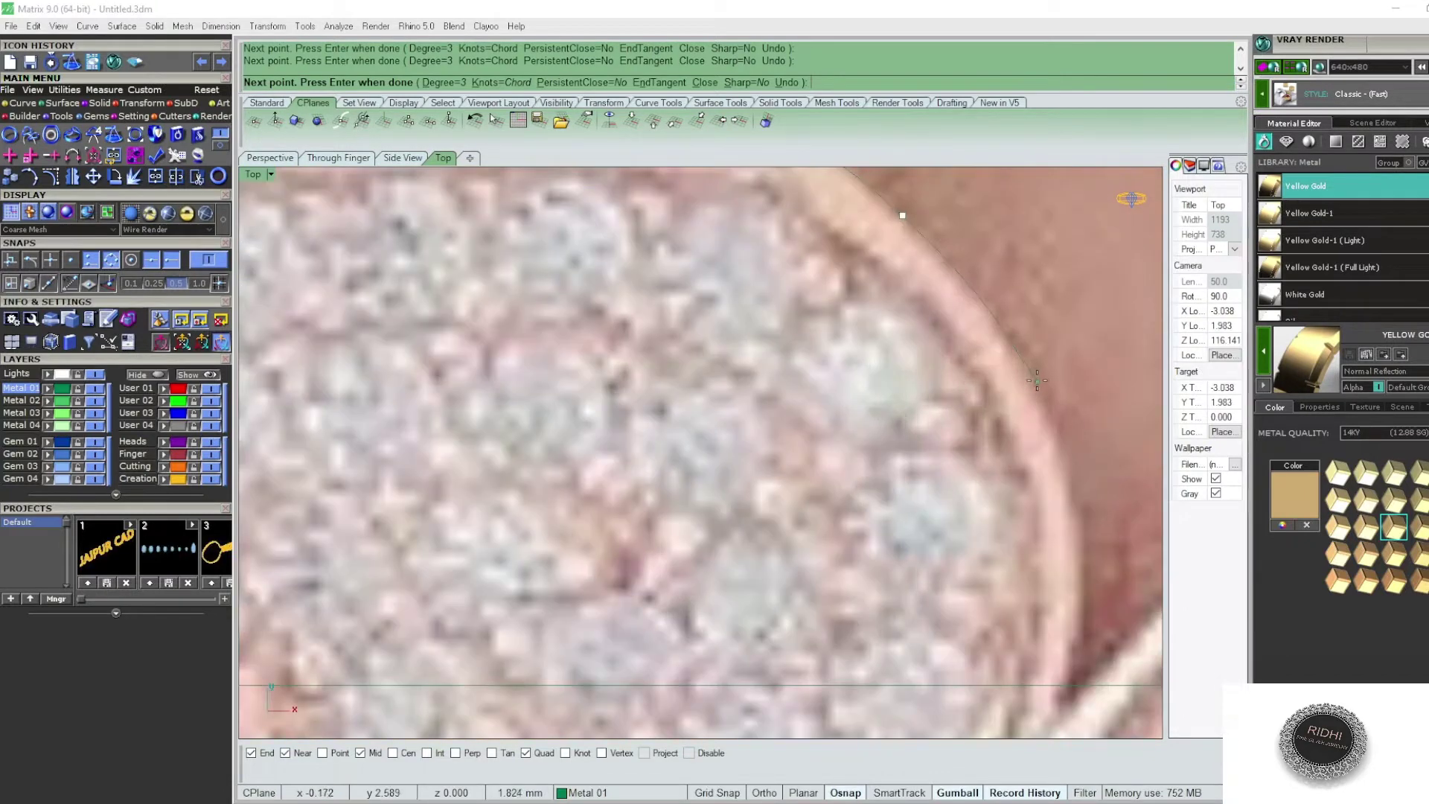
pyautogui.click(1037, 381)
pyautogui.scroll(-3, 1039, 417)
pyautogui.scroll(2, 982, 373)
pyautogui.scroll(2, 1002, 401)
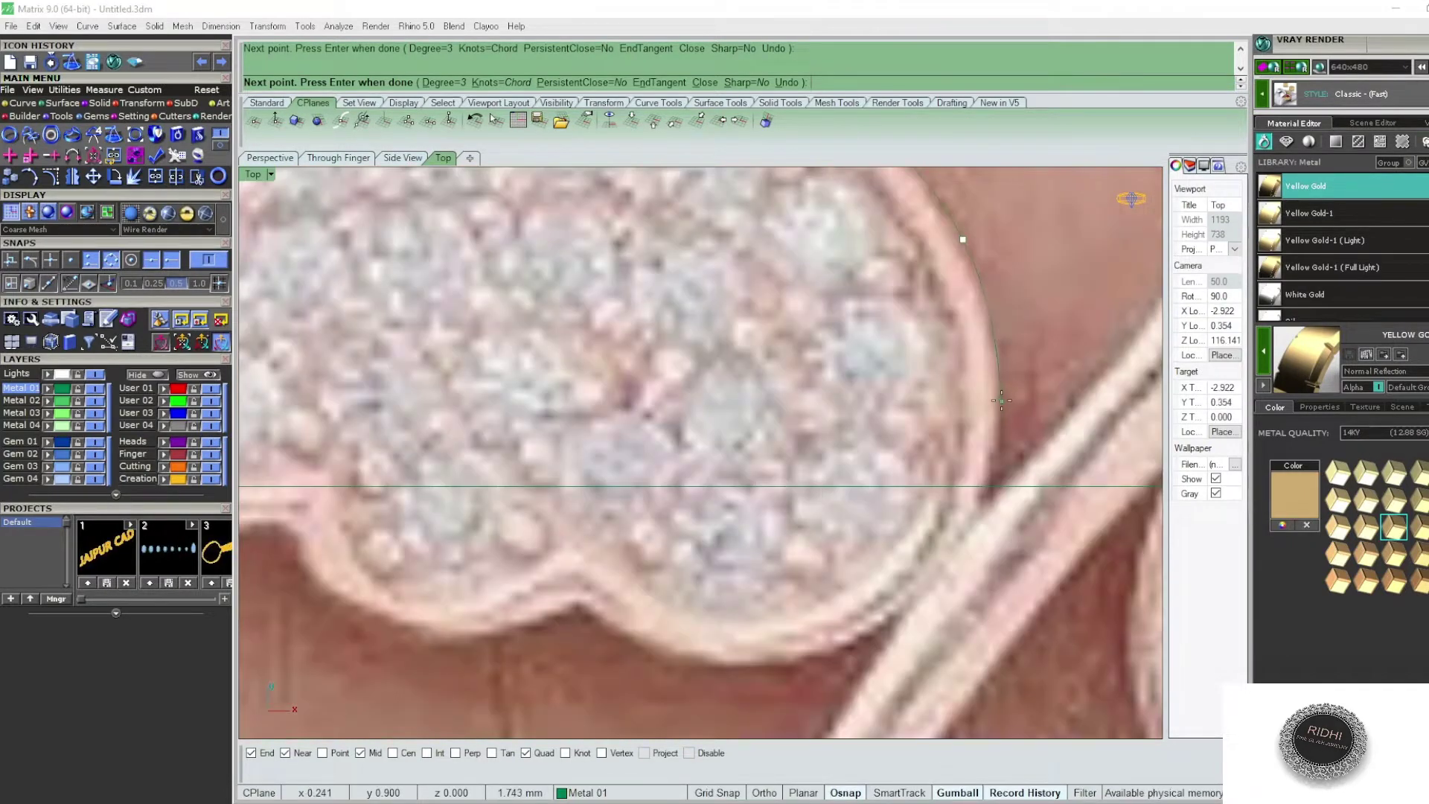
pyautogui.click(1001, 400)
pyautogui.scroll(2, 960, 543)
pyautogui.click(957, 544)
# - Add a final point on the bottom scallop and finish the wing curve
pyautogui.scroll(-3, 958, 544)
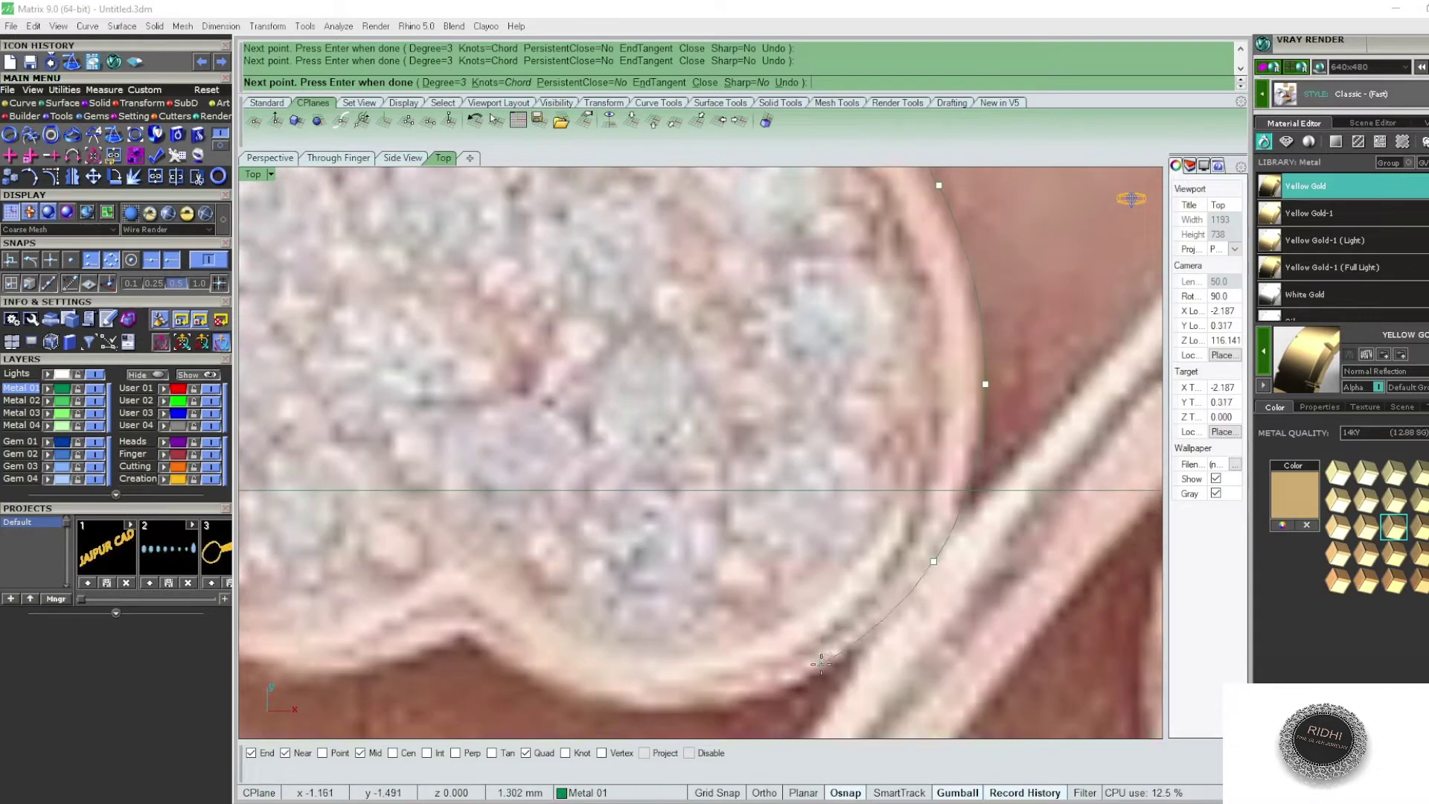
pyautogui.scroll(2, 873, 546)
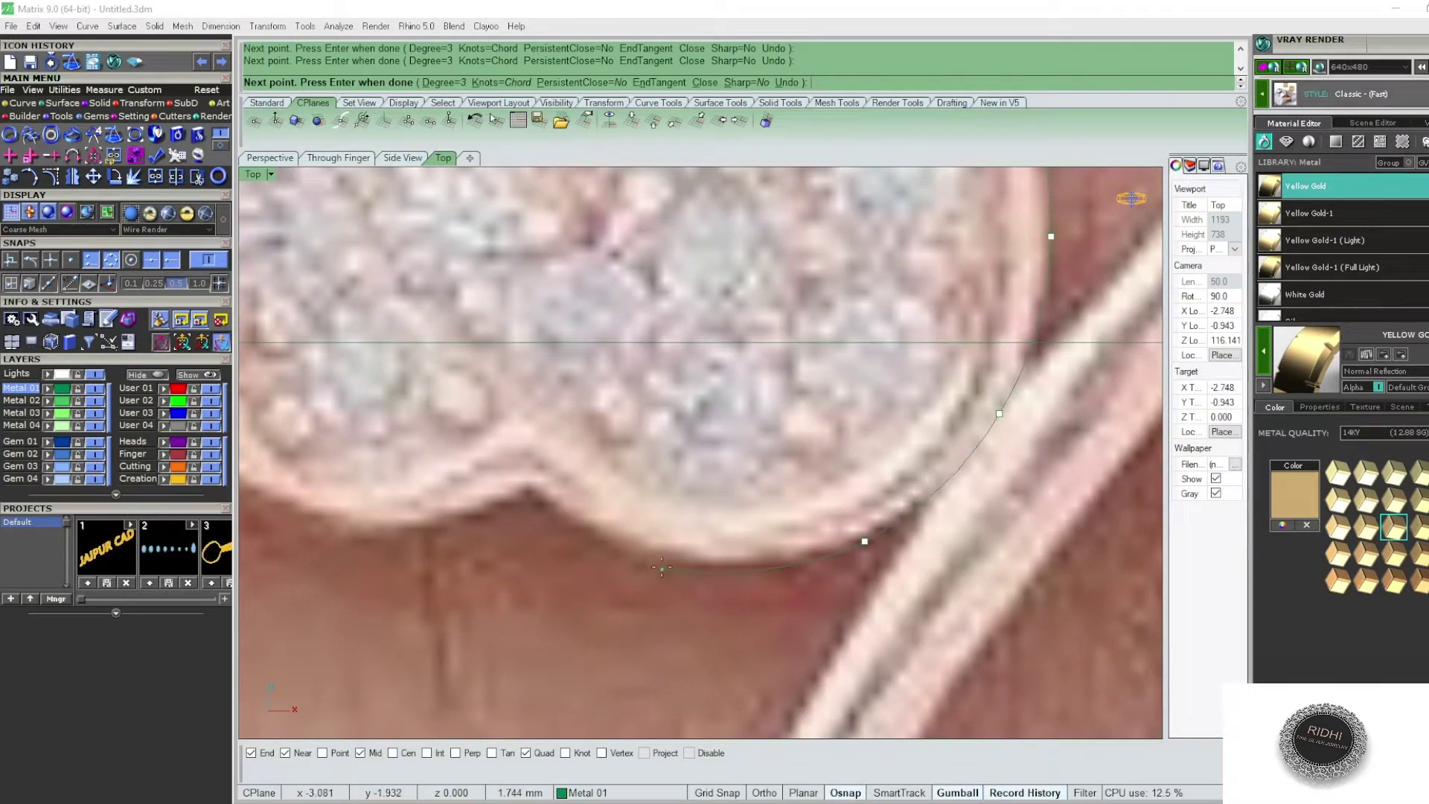
pyautogui.click(529, 487)
pyautogui.moveTo(529, 487); pyautogui.dragTo(862, 461, button='right')
pyautogui.press('Return')
pyautogui.press('Return')
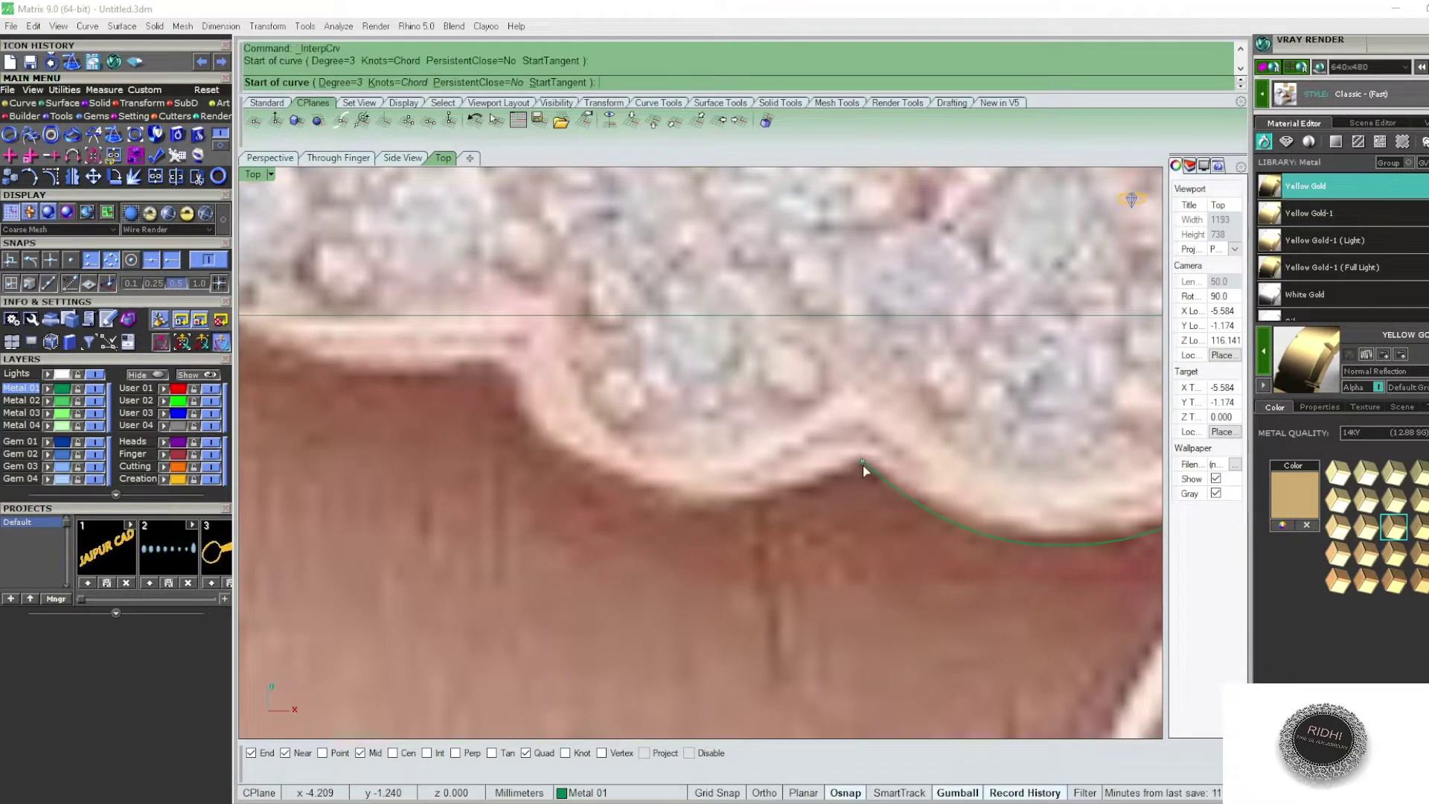
# - Trace a curve along the wing's bottom scallops
pyautogui.click(862, 462)
pyautogui.click(757, 505)
pyautogui.click(536, 457)
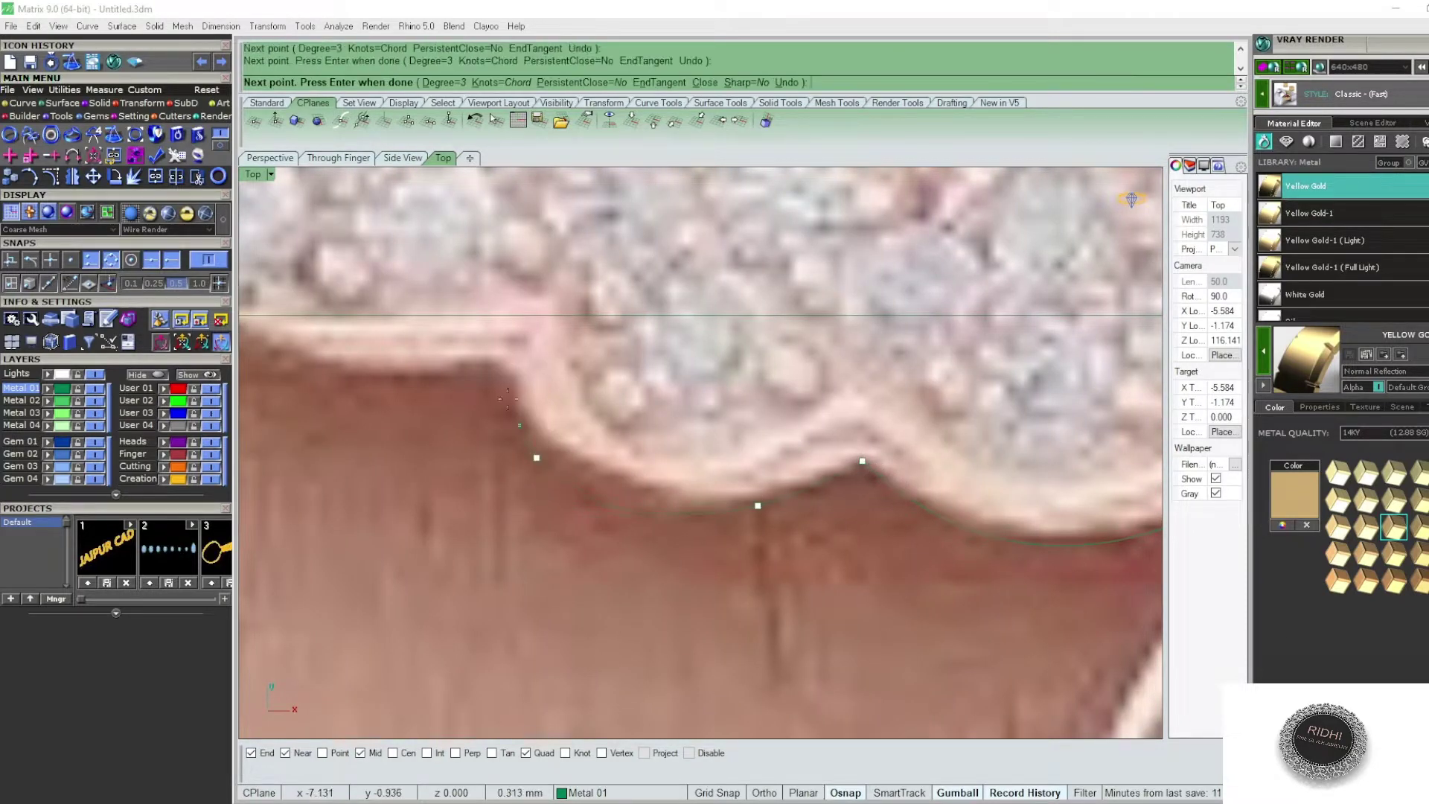
pyautogui.click(508, 372)
pyautogui.press('Return')
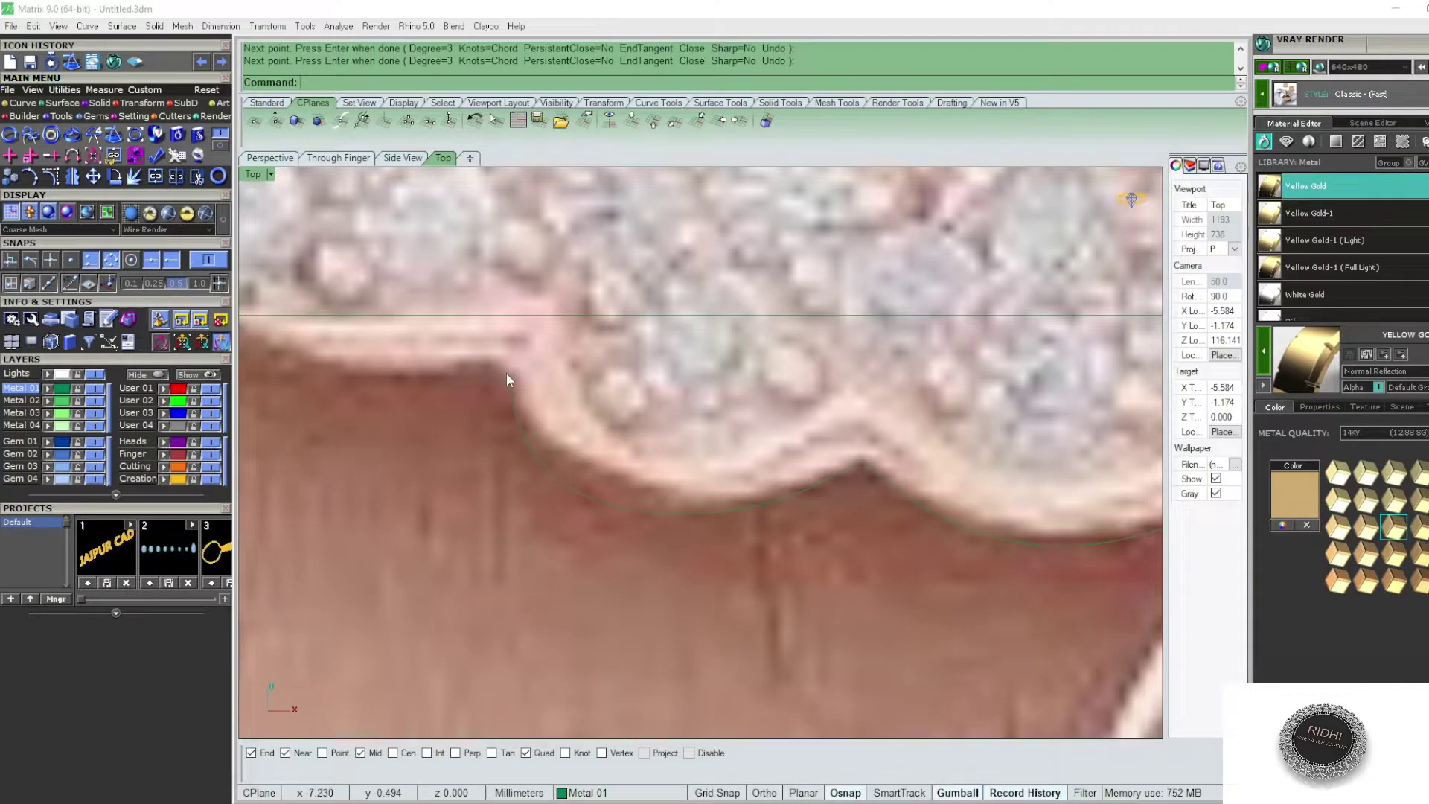
# - Trace the next section of the lower scalloped edge from the previous curve's end
pyautogui.moveTo(507, 372); pyautogui.dragTo(779, 408, button='right')
pyautogui.press('Return')
pyautogui.click(747, 413)
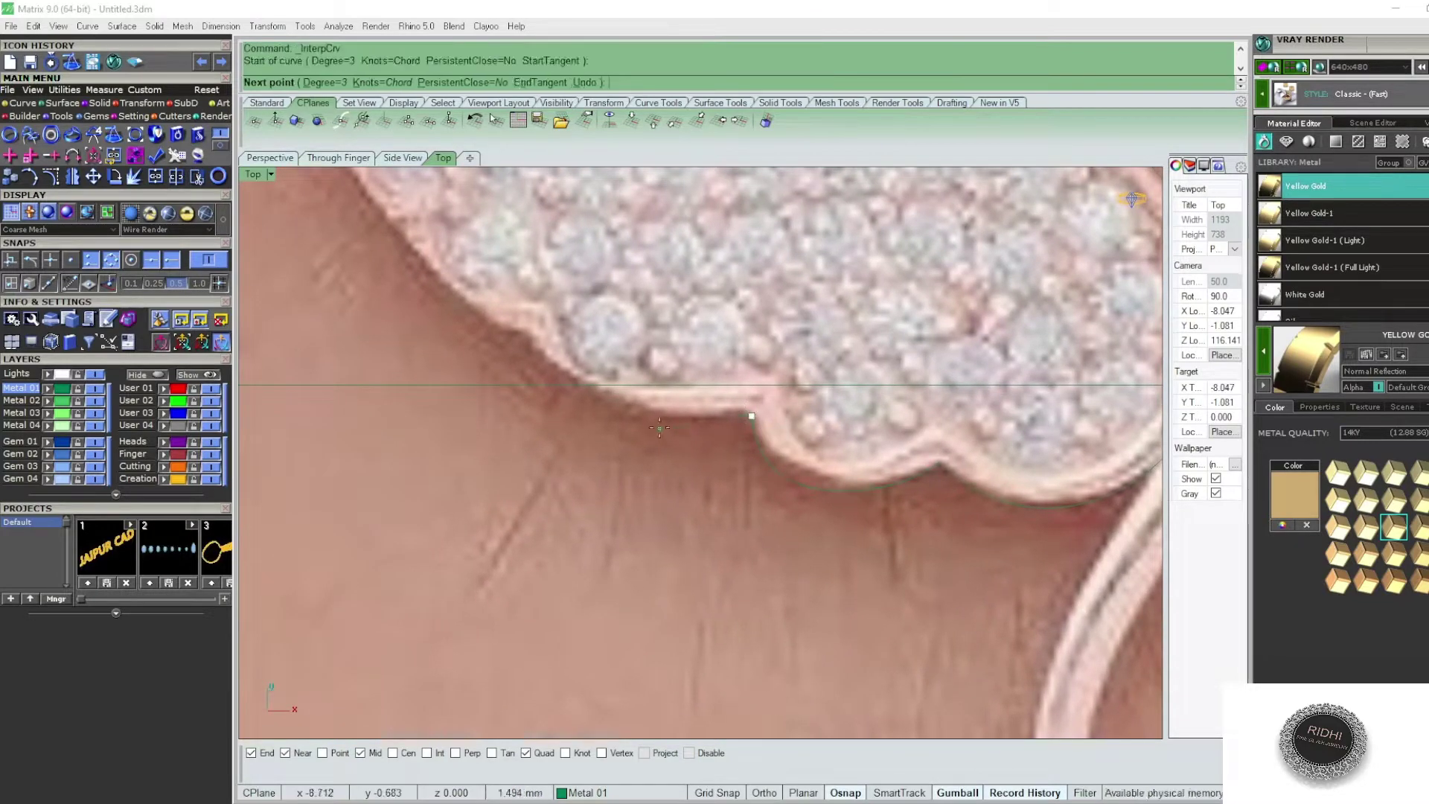
pyautogui.click(652, 418)
pyautogui.scroll(3, 566, 372)
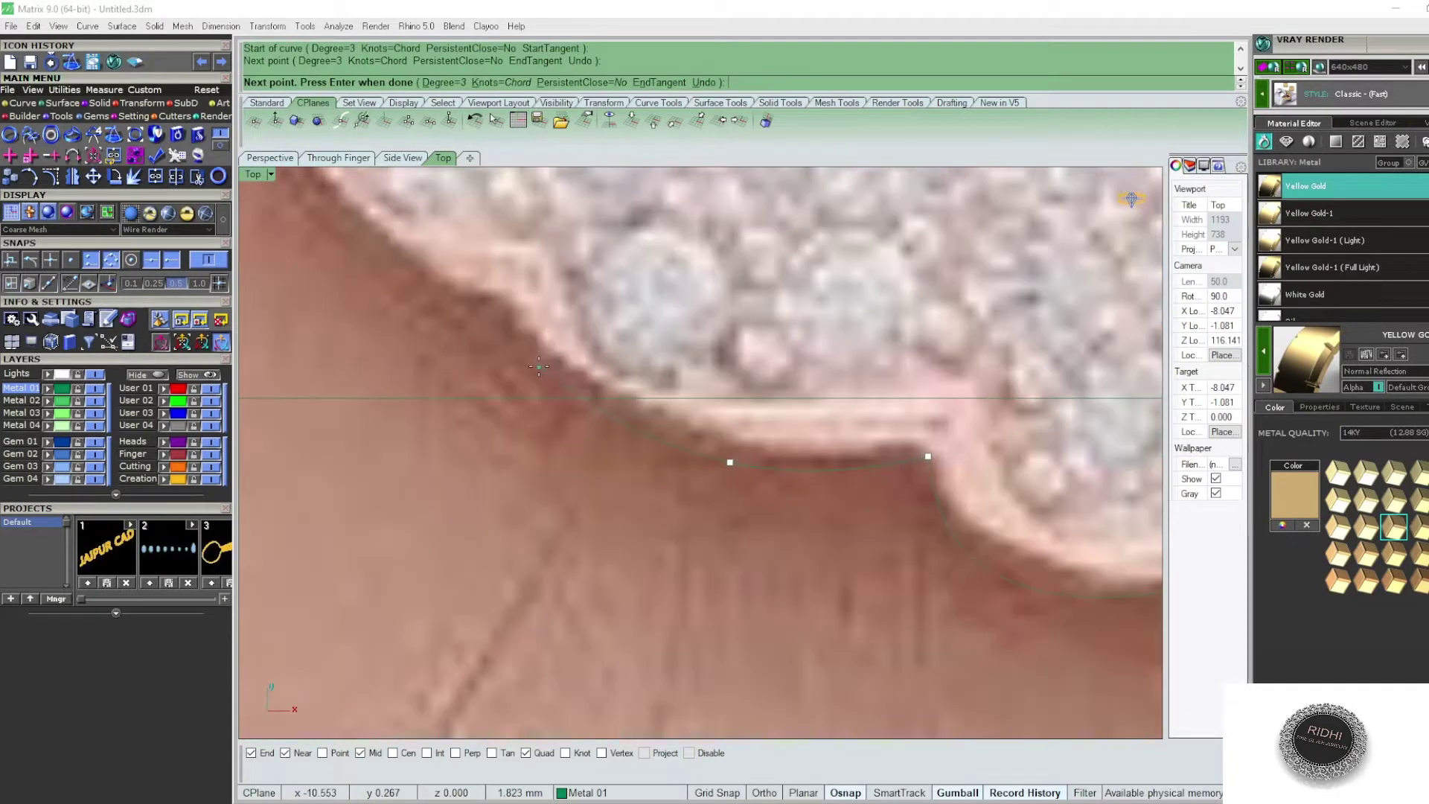
pyautogui.scroll(2, 548, 364)
pyautogui.click(529, 360)
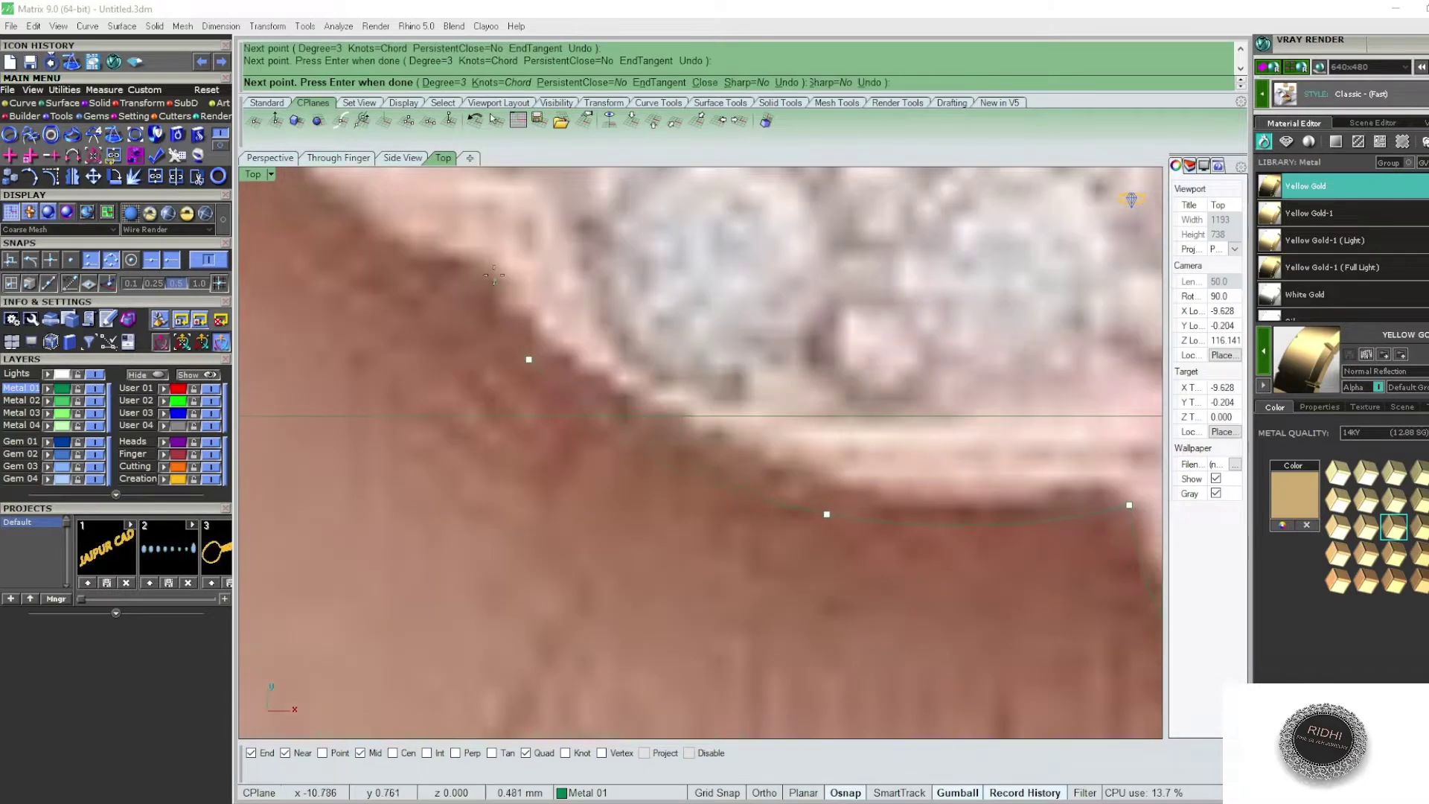
pyautogui.click(487, 265)
pyautogui.press('Return')
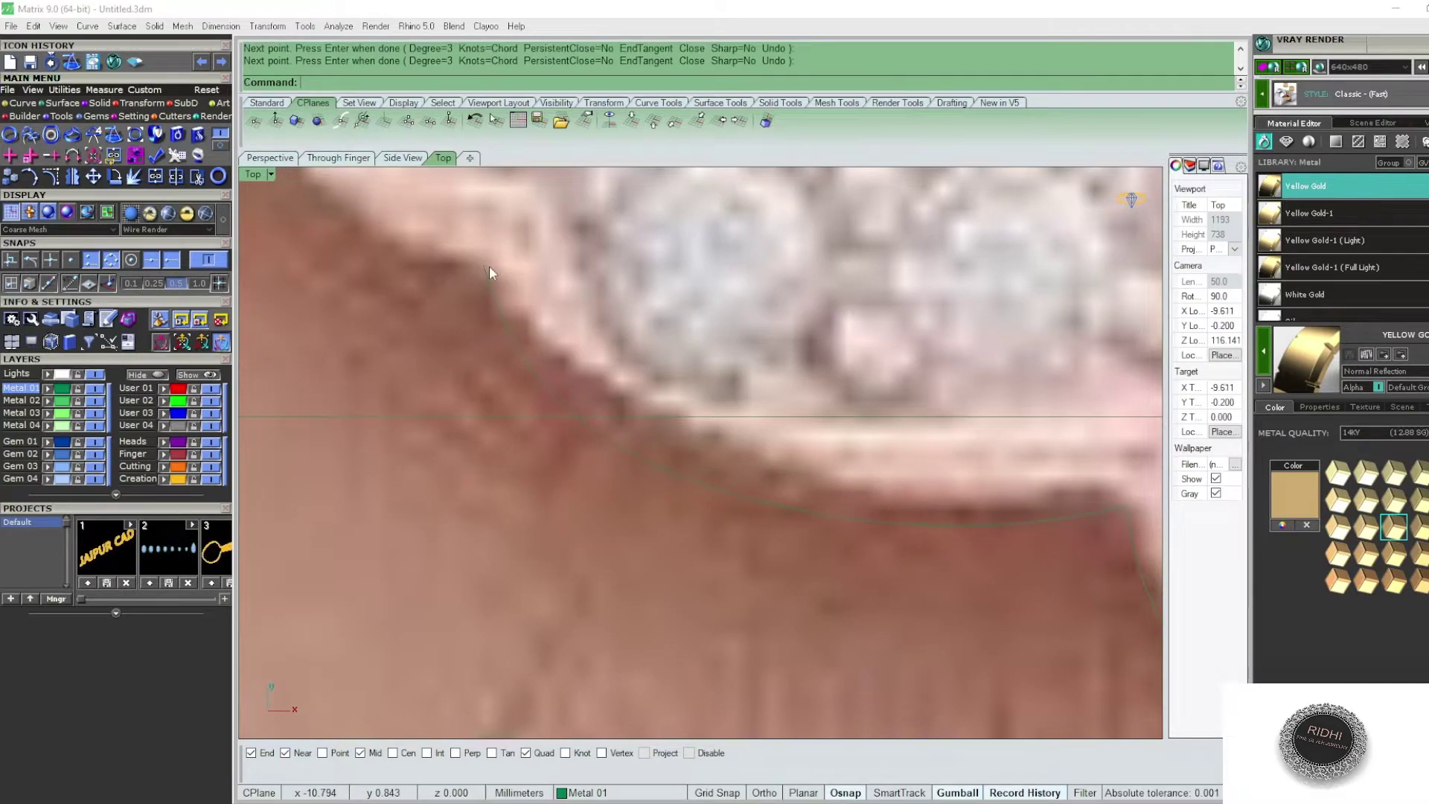
# - Trace the wing's left edge curve out past the pointed wing tip
pyautogui.press('Return')
pyautogui.click(489, 266)
pyautogui.scroll(-5, 489, 266)
pyautogui.scroll(-2, 521, 335)
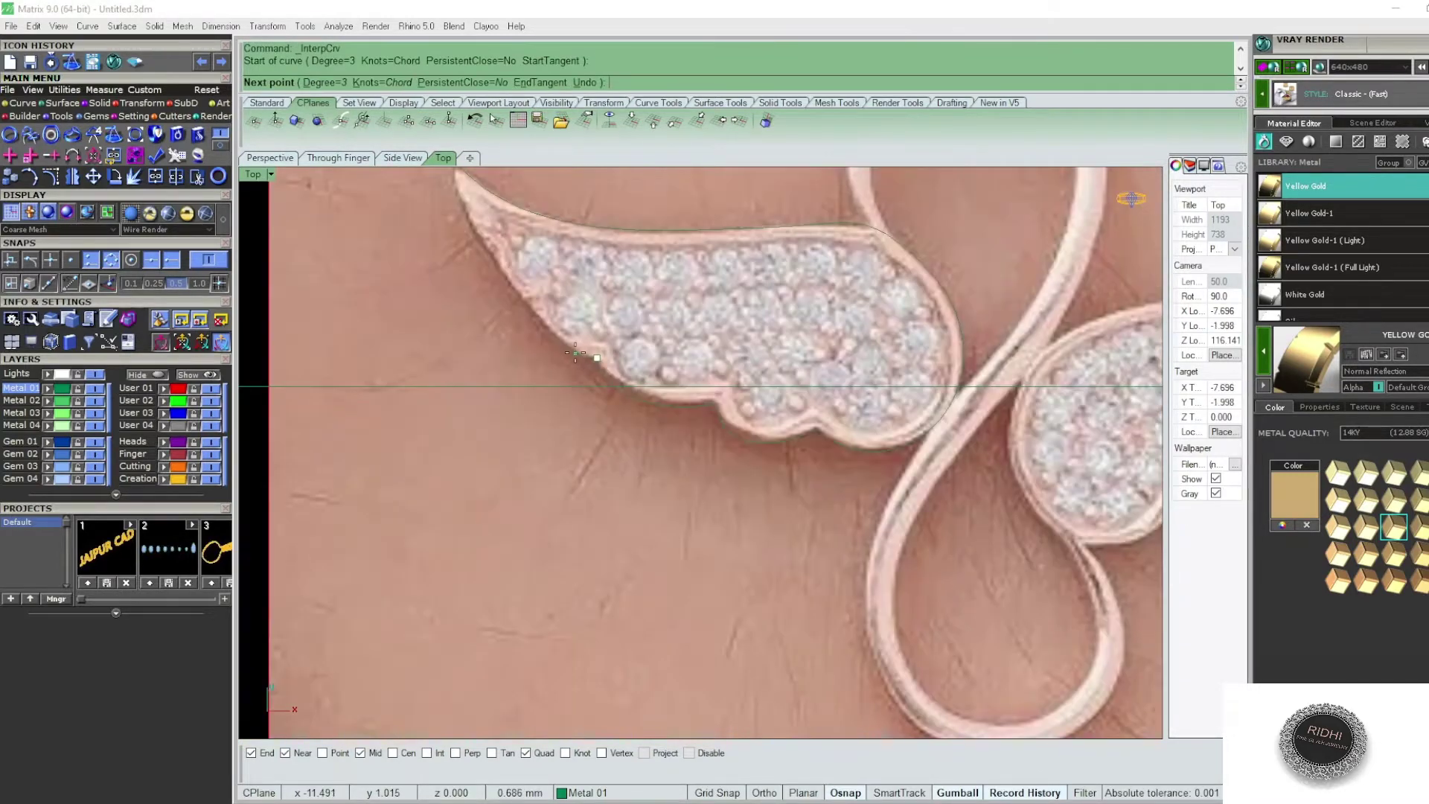
pyautogui.scroll(1, 553, 300)
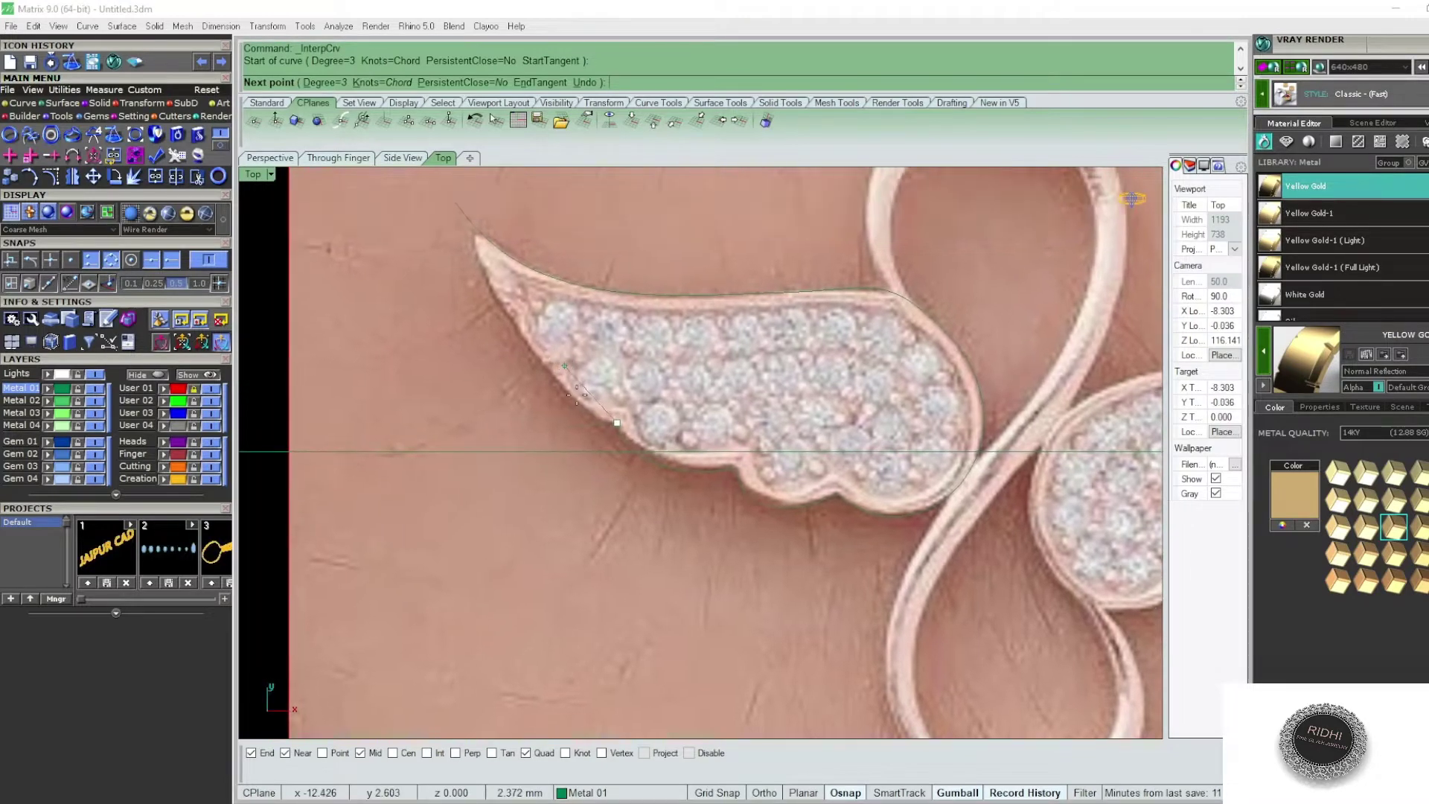
pyautogui.scroll(3, 553, 300)
pyautogui.click(585, 418)
pyautogui.scroll(-4, 468, 285)
pyautogui.scroll(1, 476, 297)
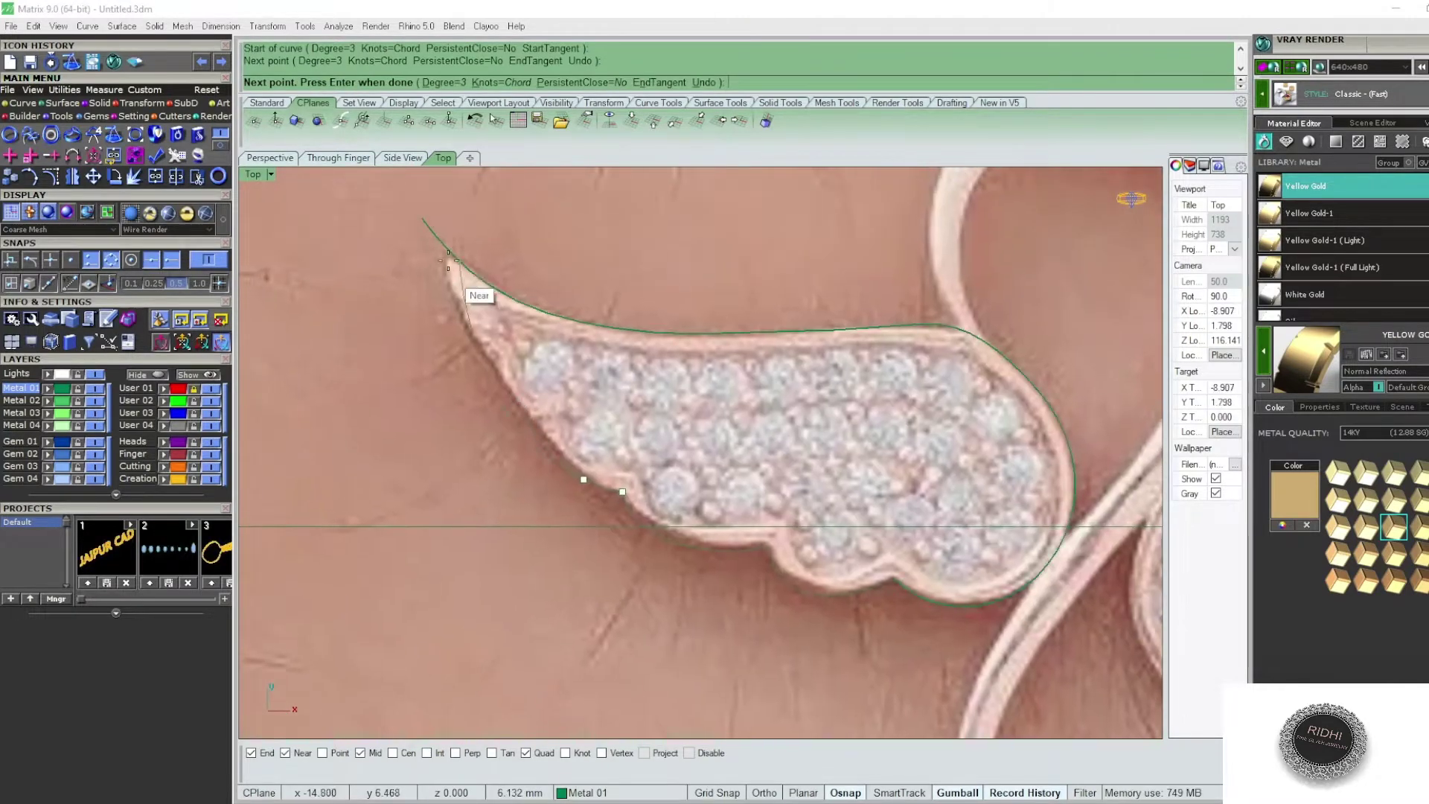
pyautogui.scroll(2, 520, 480)
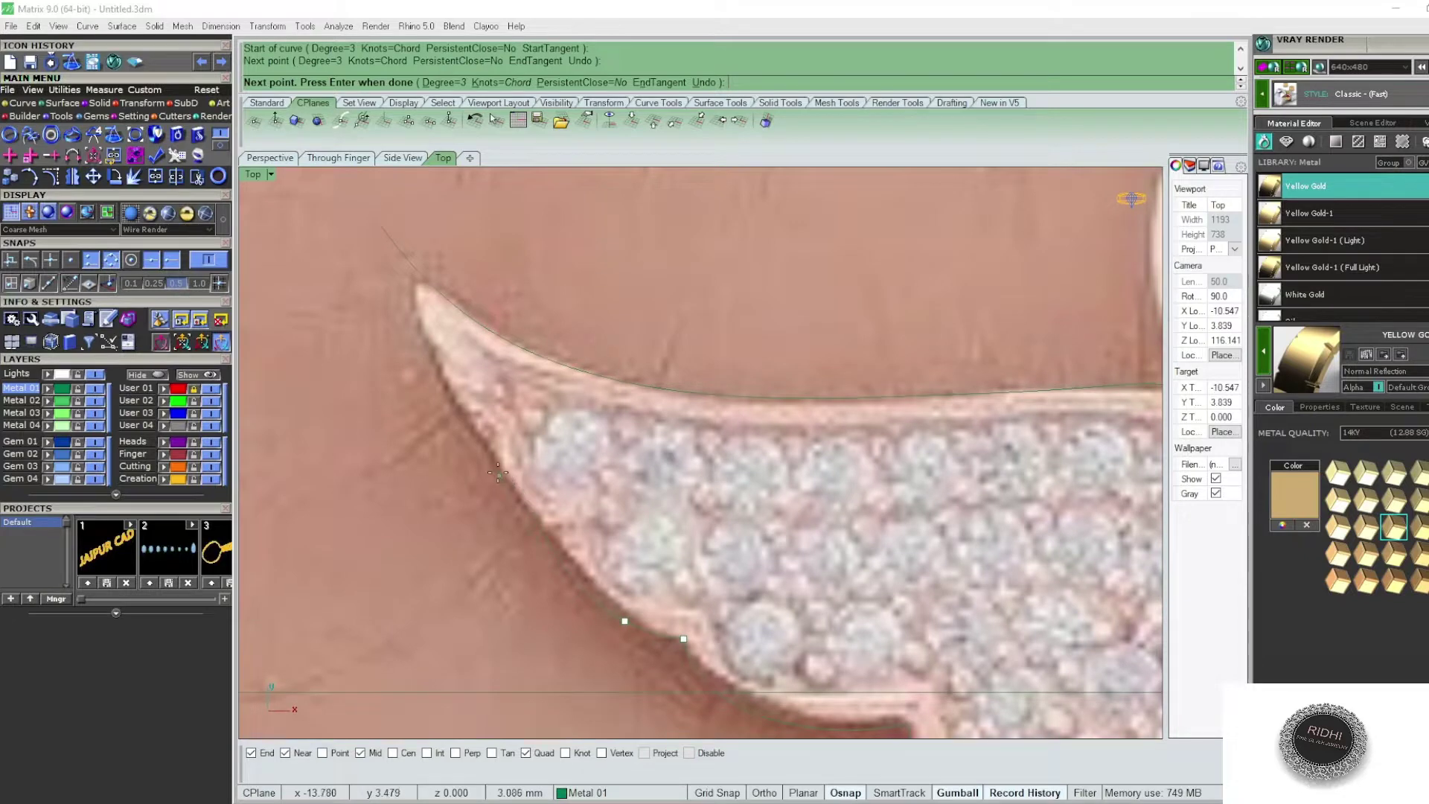
pyautogui.click(498, 473)
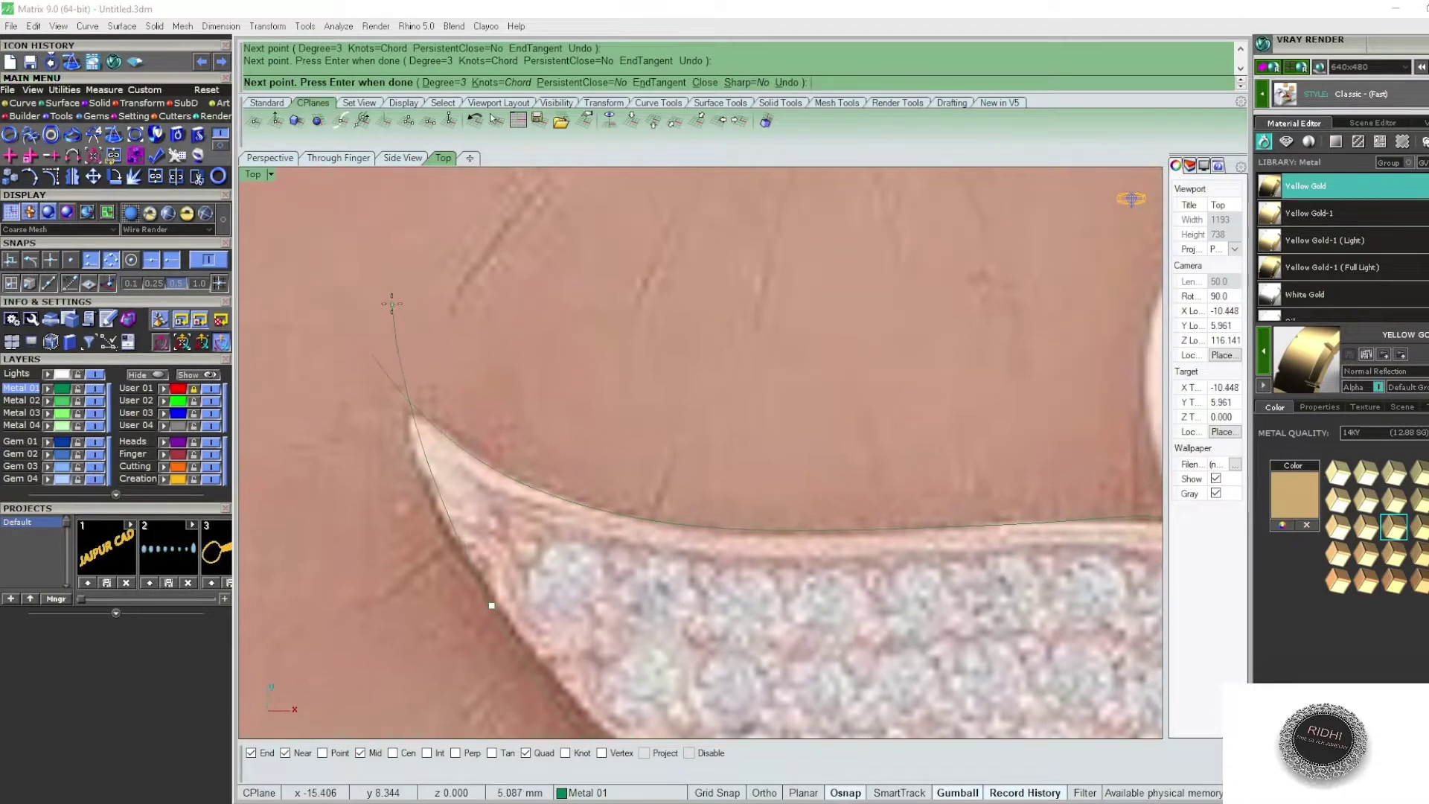
pyautogui.click(392, 304)
pyautogui.press('Return')
# - Hide the pendant reference image by turning off layer User 01
pyautogui.scroll(-4, 500, 364)
pyautogui.scroll(-1, 500, 364)
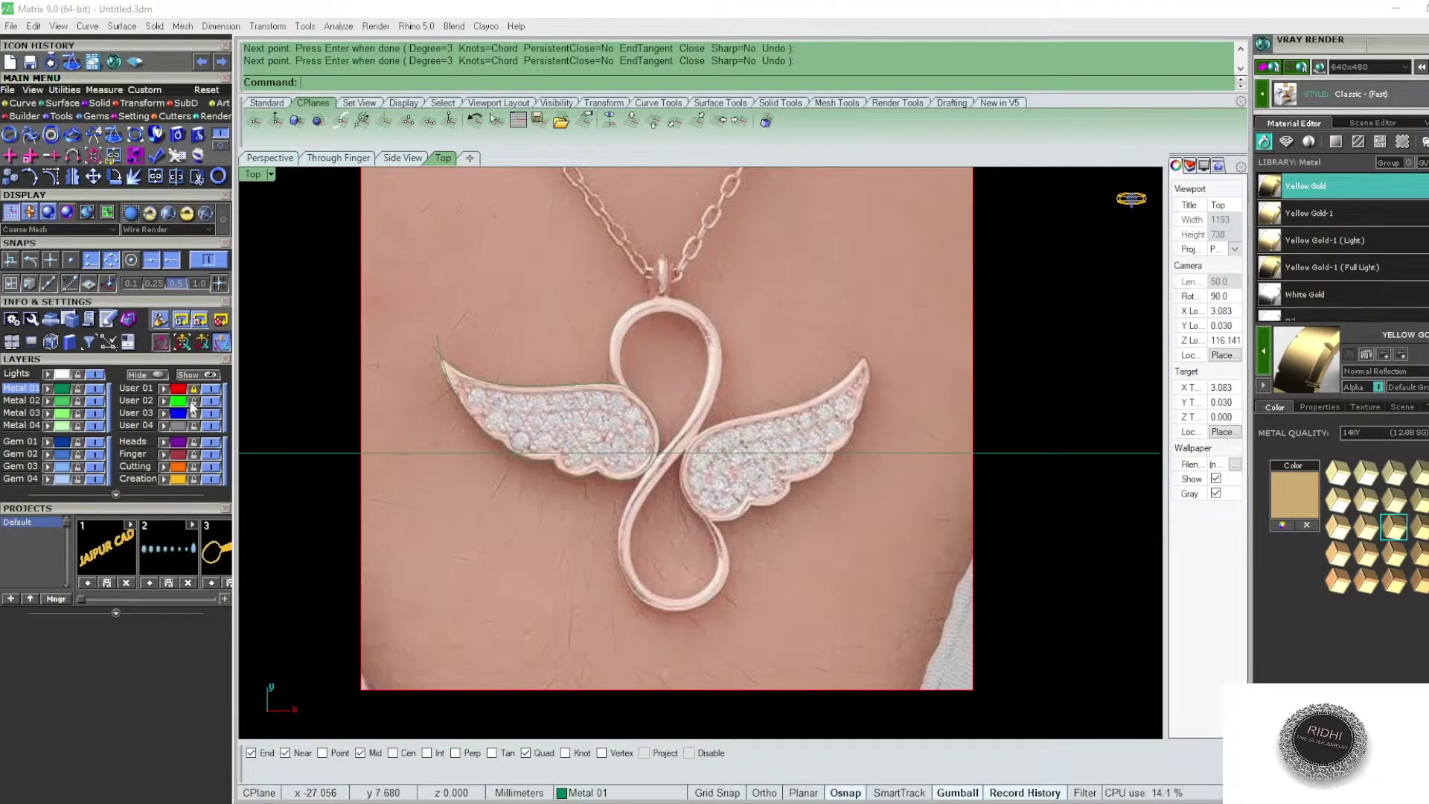
pyautogui.click(211, 388)
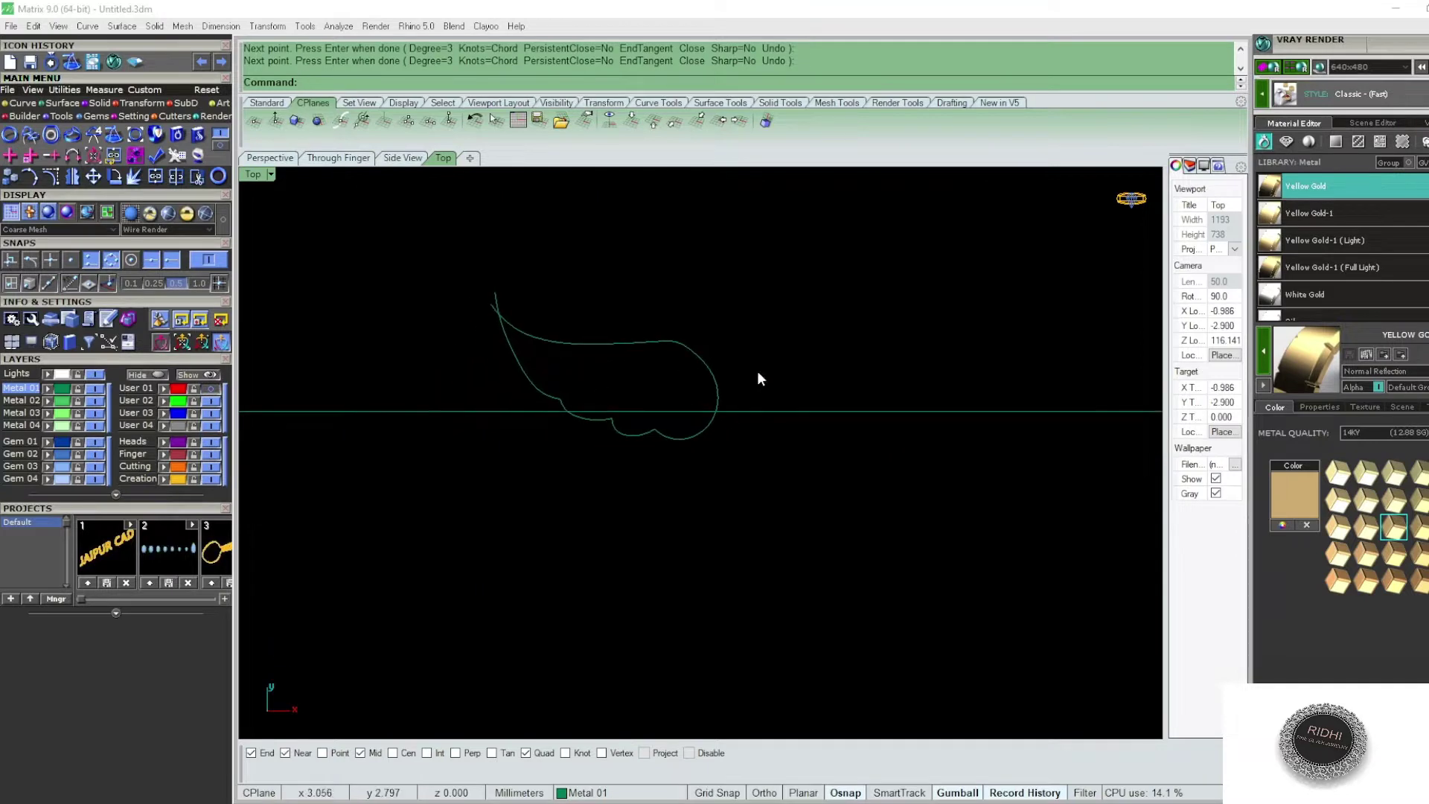
# - Rebuild the wing's left edge curve
pyautogui.click(547, 367)
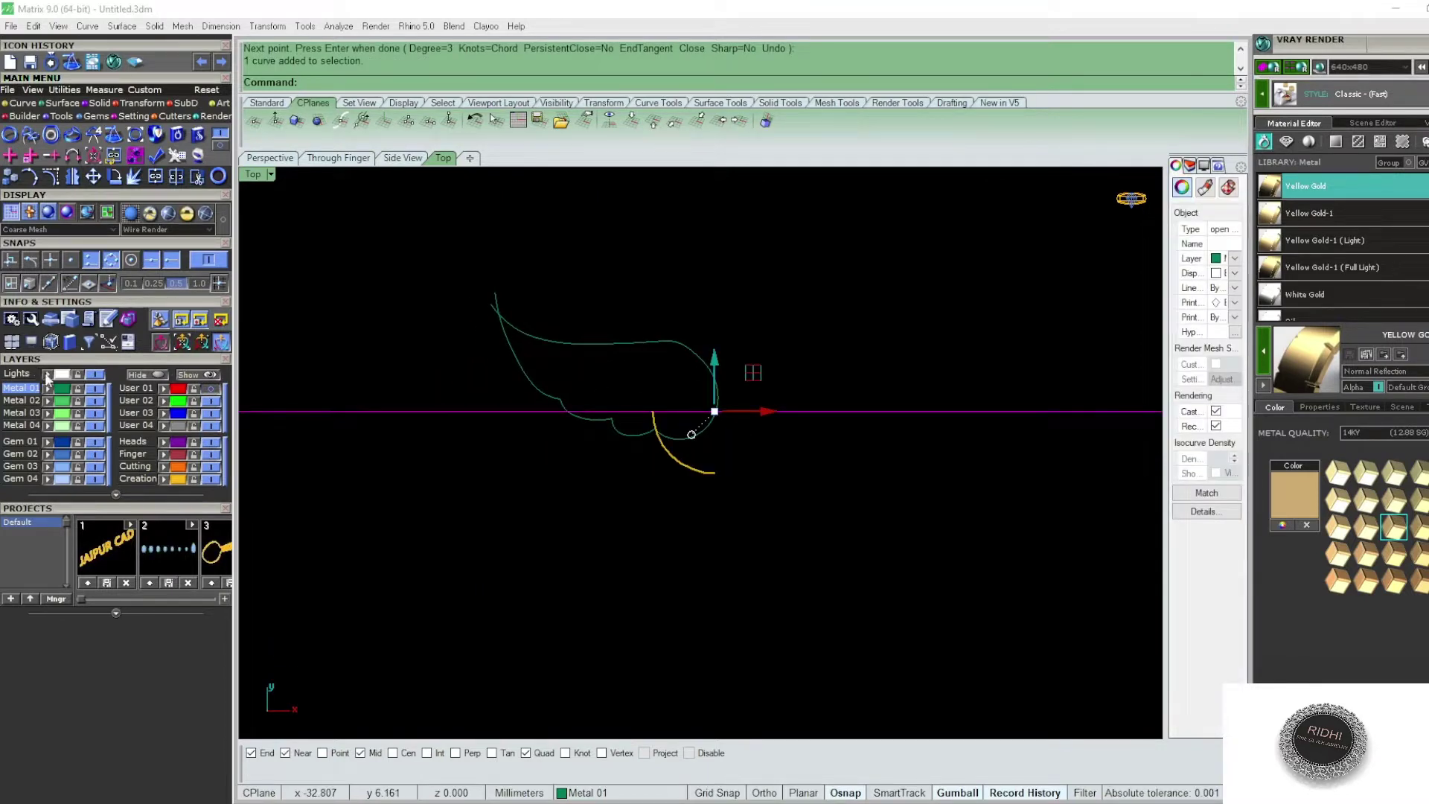
pyautogui.click(595, 372)
pyautogui.scroll(2, 595, 372)
pyautogui.scroll(3, 624, 381)
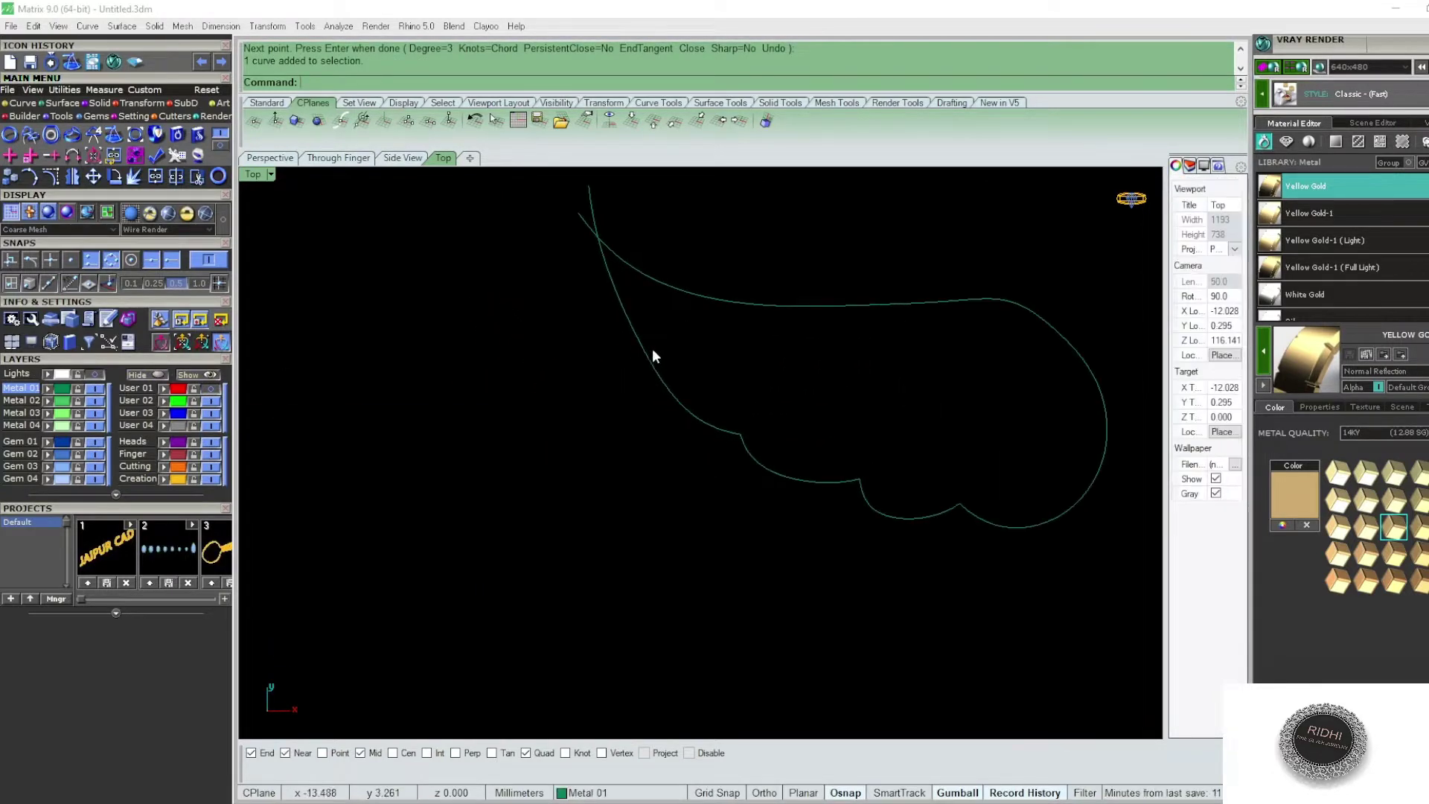
pyautogui.click(652, 349)
pyautogui.moveTo(699, 366); pyautogui.dragTo(666, 415, button='right')
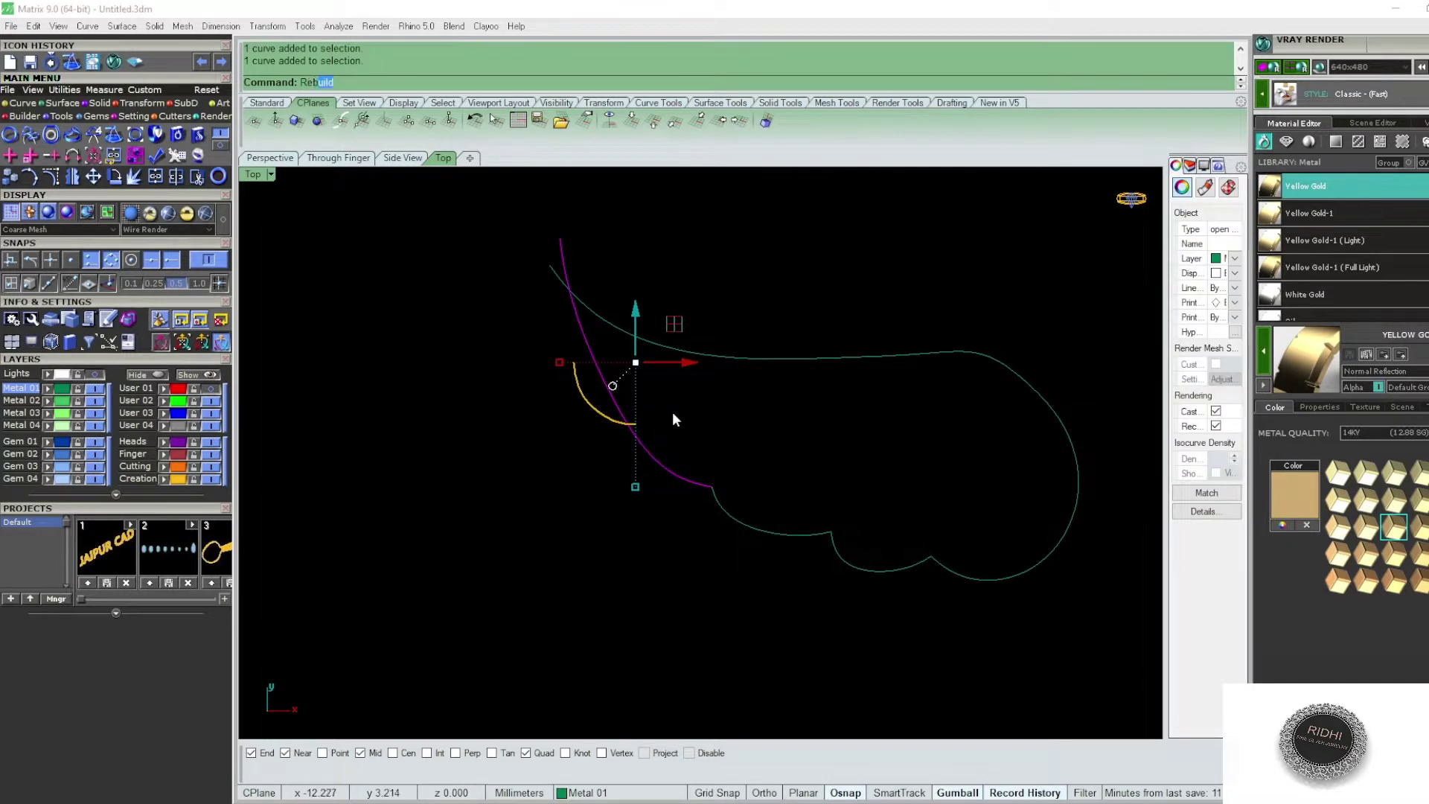
pyautogui.click(349, 99)
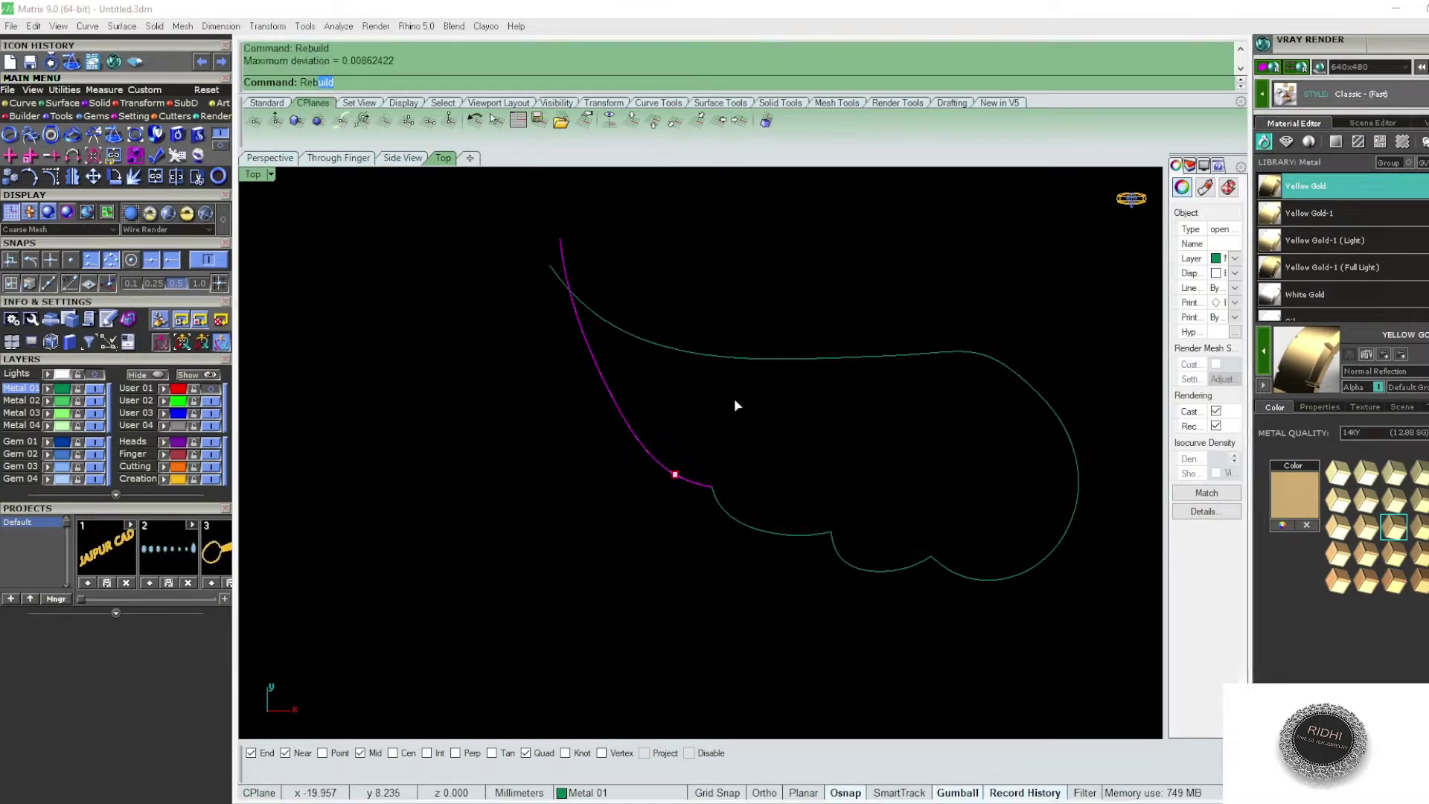
pyautogui.click(702, 626)
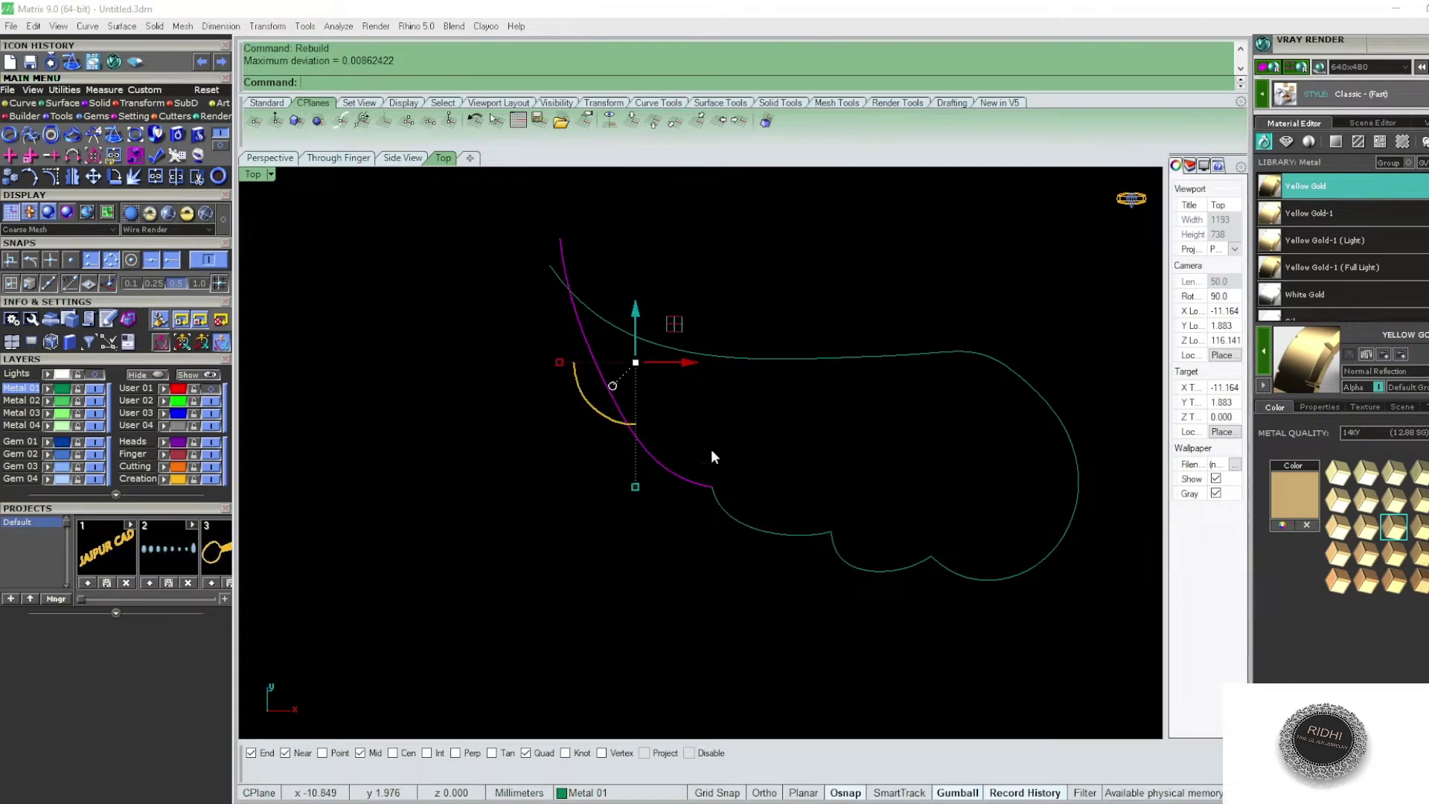
pyautogui.moveTo(712, 448); pyautogui.dragTo(671, 442, button='right')
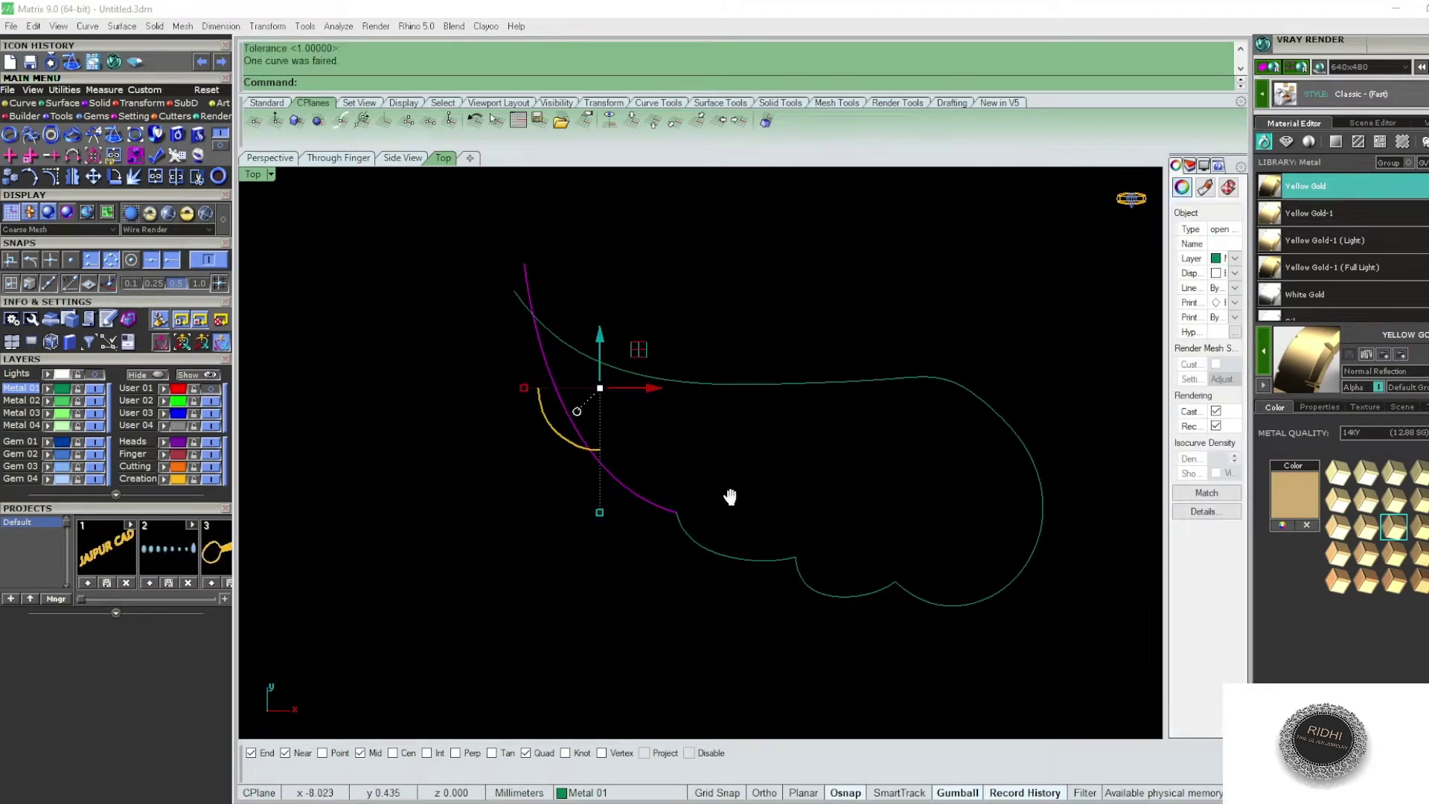
# - Rebuild the lower scalloped curve with RE
pyautogui.scroll(-3, 689, 494)
pyautogui.scroll(3, 679, 506)
pyautogui.click(671, 532)
pyautogui.write('RE')
pyautogui.press('Return')
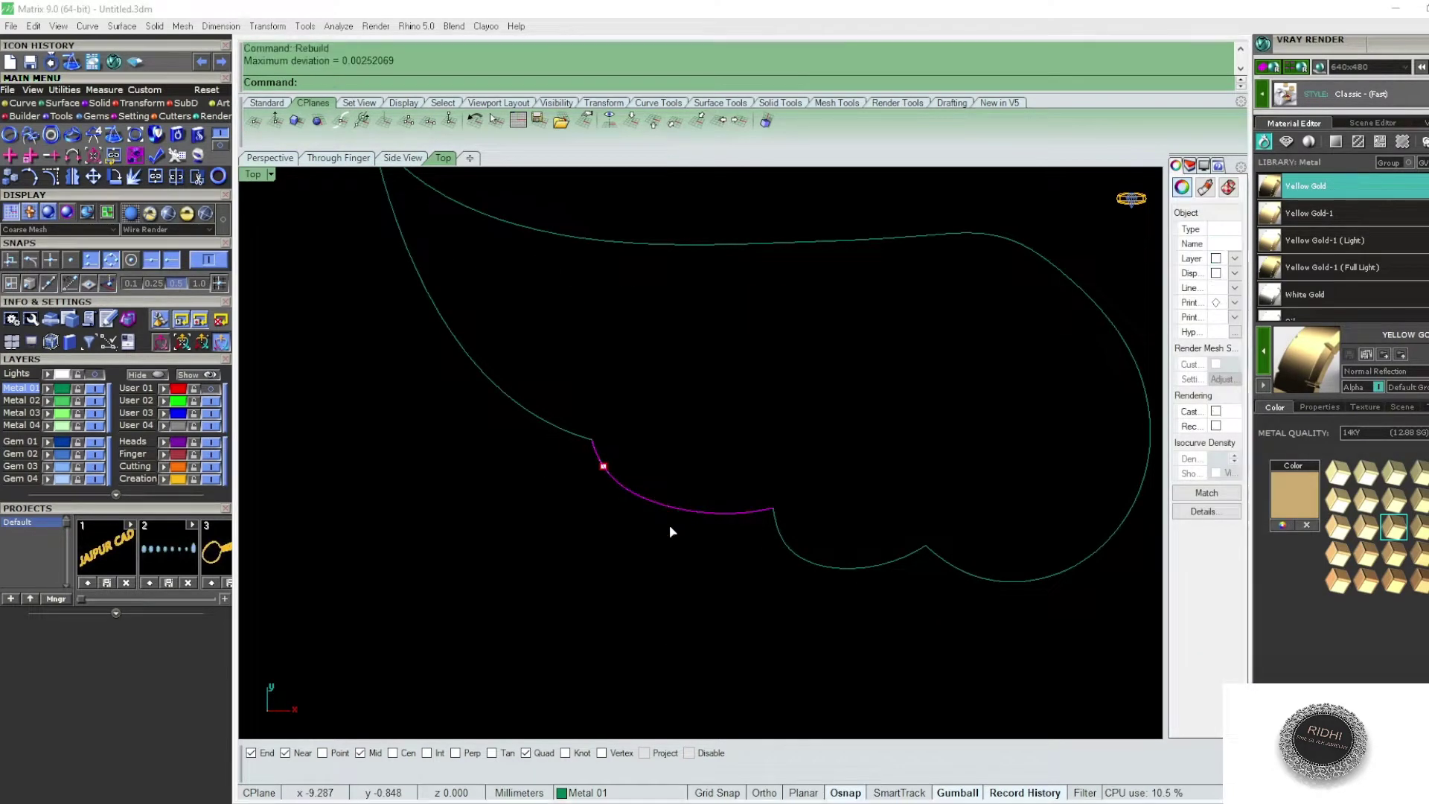
pyautogui.moveTo(766, 581); pyautogui.dragTo(696, 533, button='right')
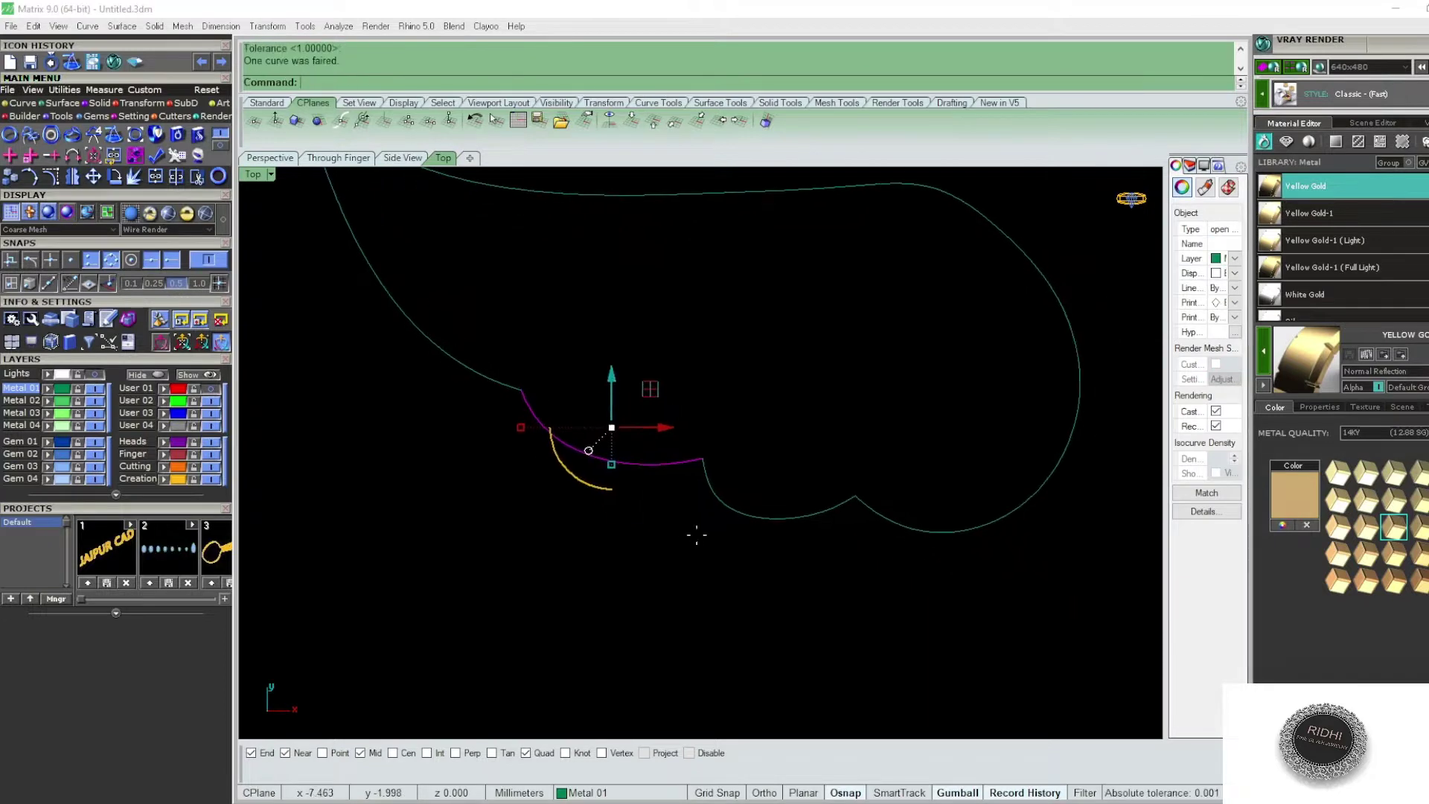
# - Rebuild the next scallop arc with 8 points and fair it
pyautogui.click(794, 492)
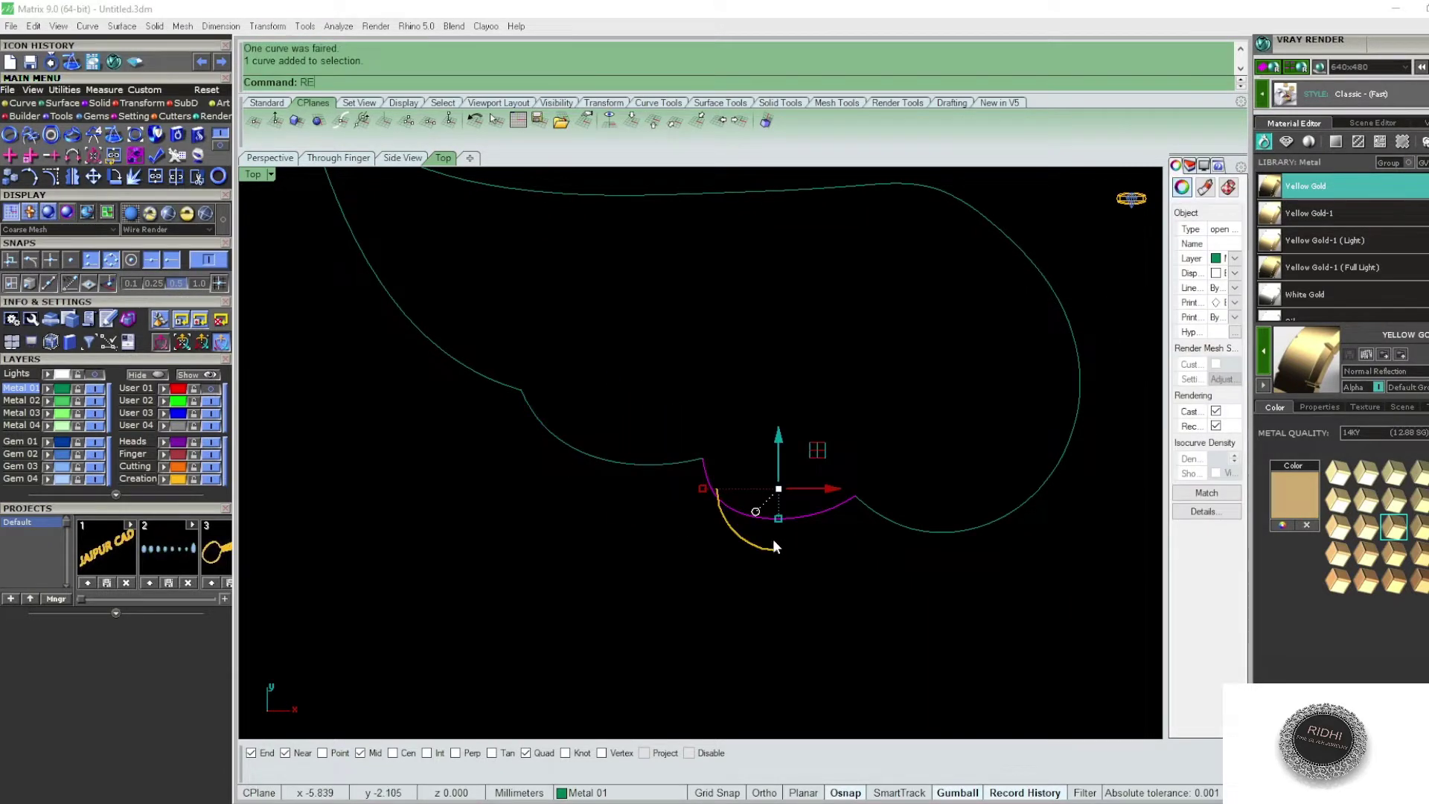
pyautogui.write('build')
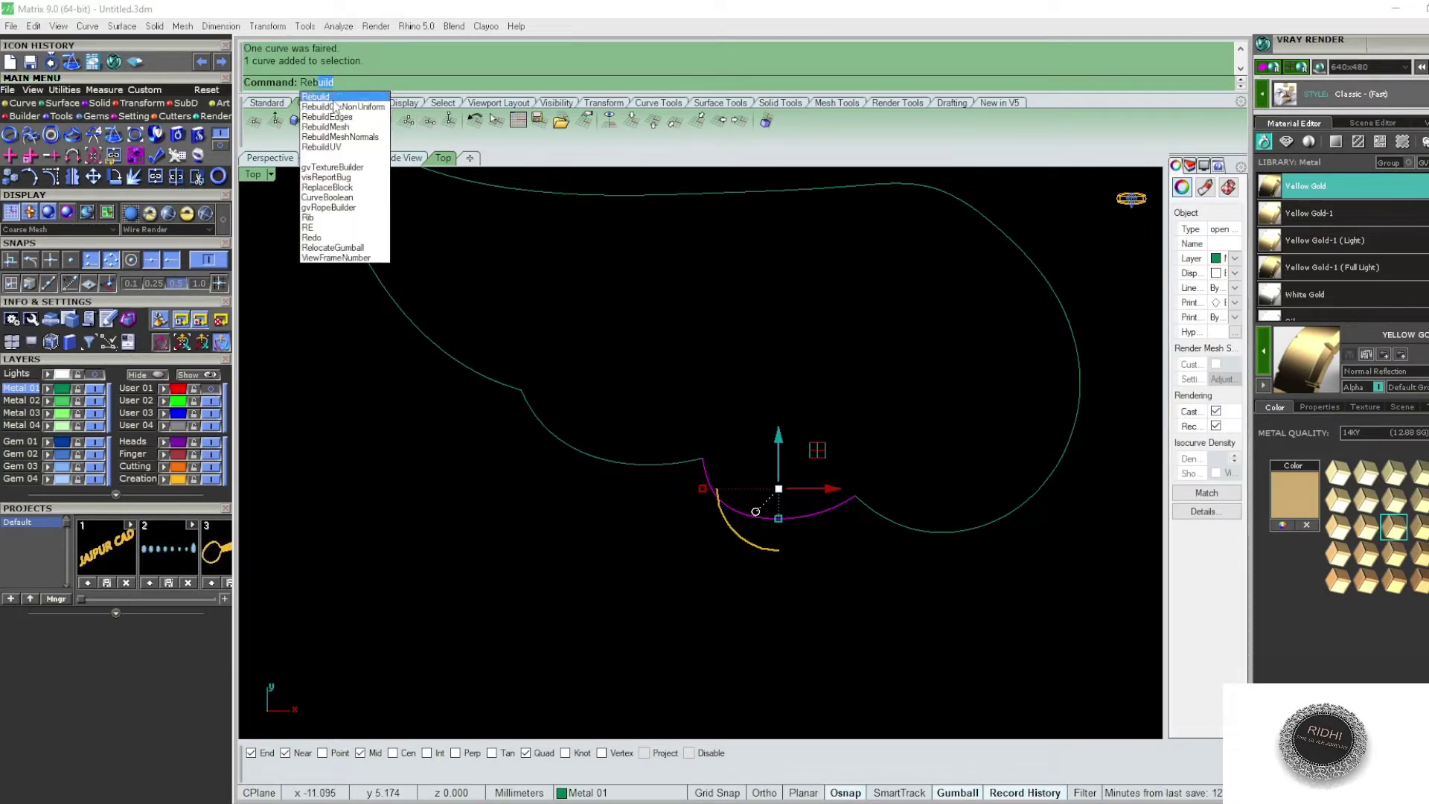
pyautogui.click(332, 96)
pyautogui.moveTo(828, 444); pyautogui.dragTo(780, 422, button='right')
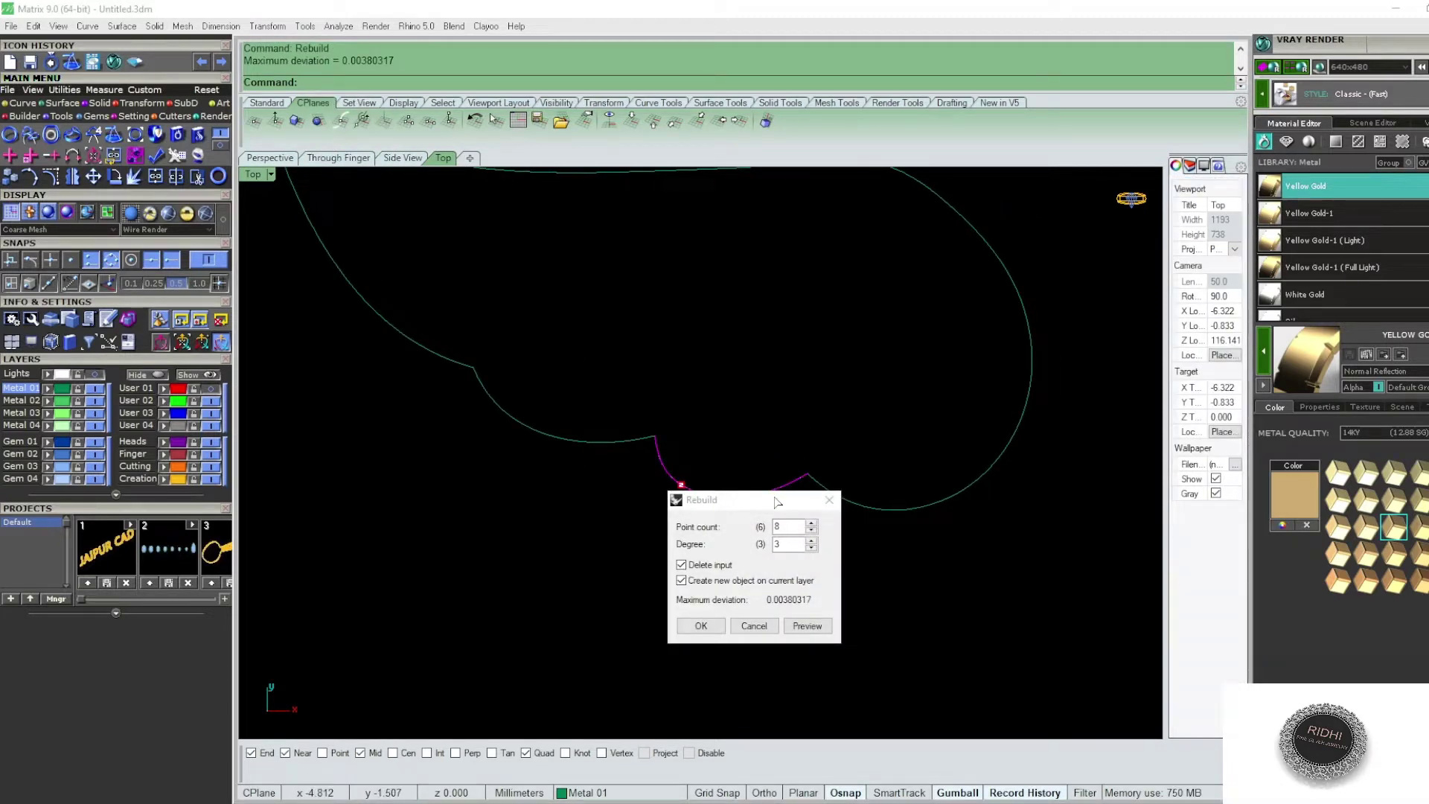
pyautogui.moveTo(777, 502); pyautogui.dragTo(930, 489)
pyautogui.click(857, 612)
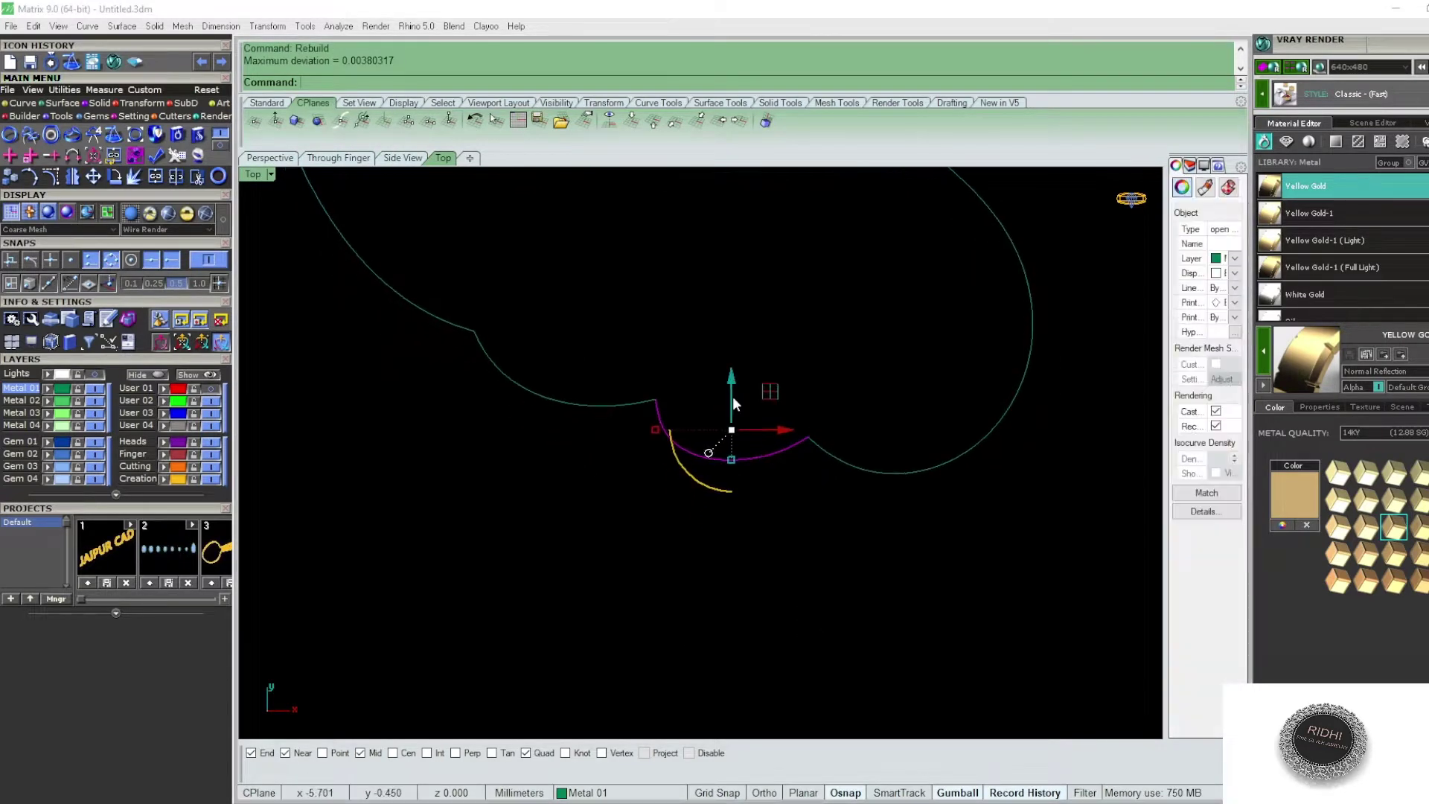
pyautogui.write('fair')
pyautogui.press('Return')
pyautogui.press('Return')
# - Rebuild the wing's outer edge curve with 15 points and fair it
pyautogui.click(909, 477)
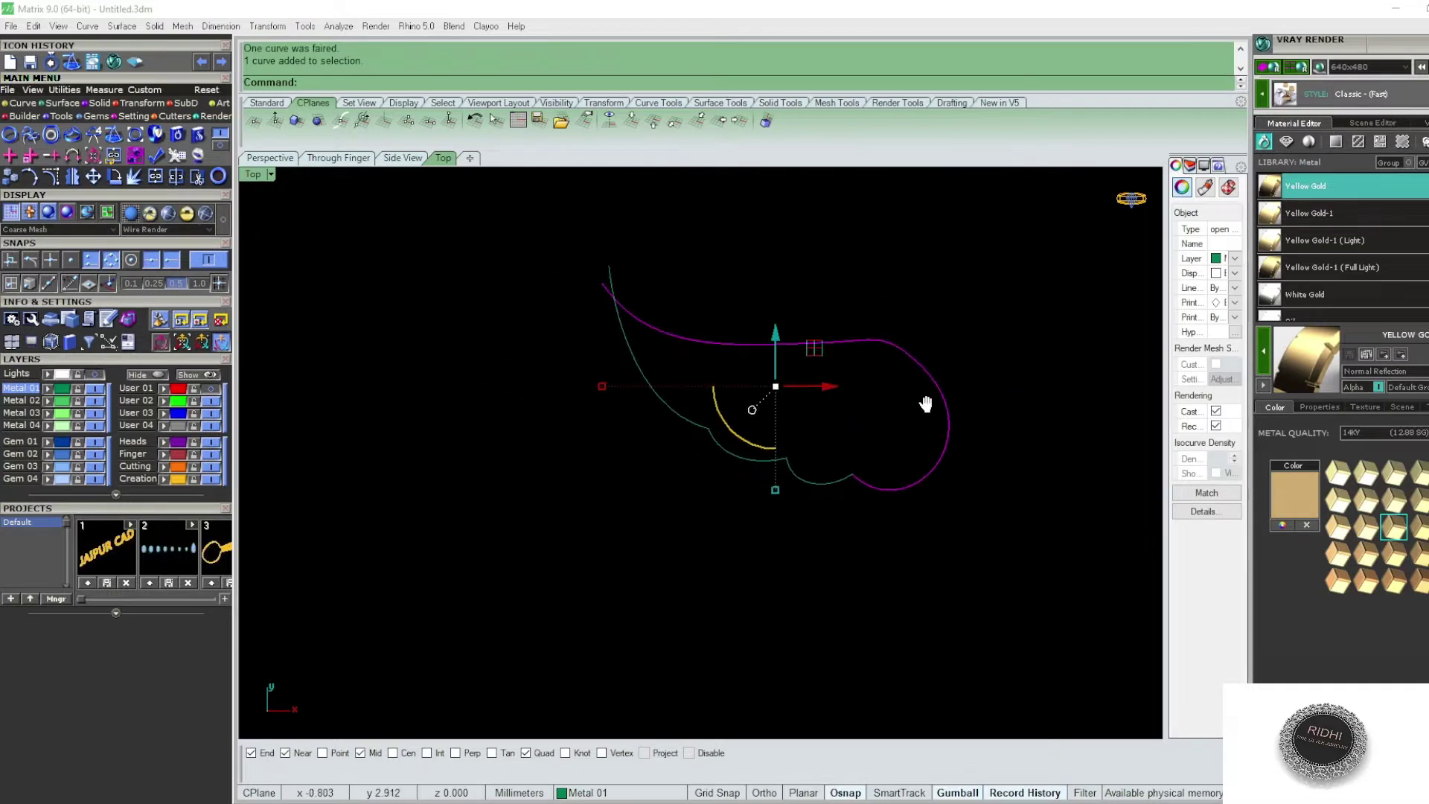
pyautogui.write('RE')
pyautogui.press('Return')
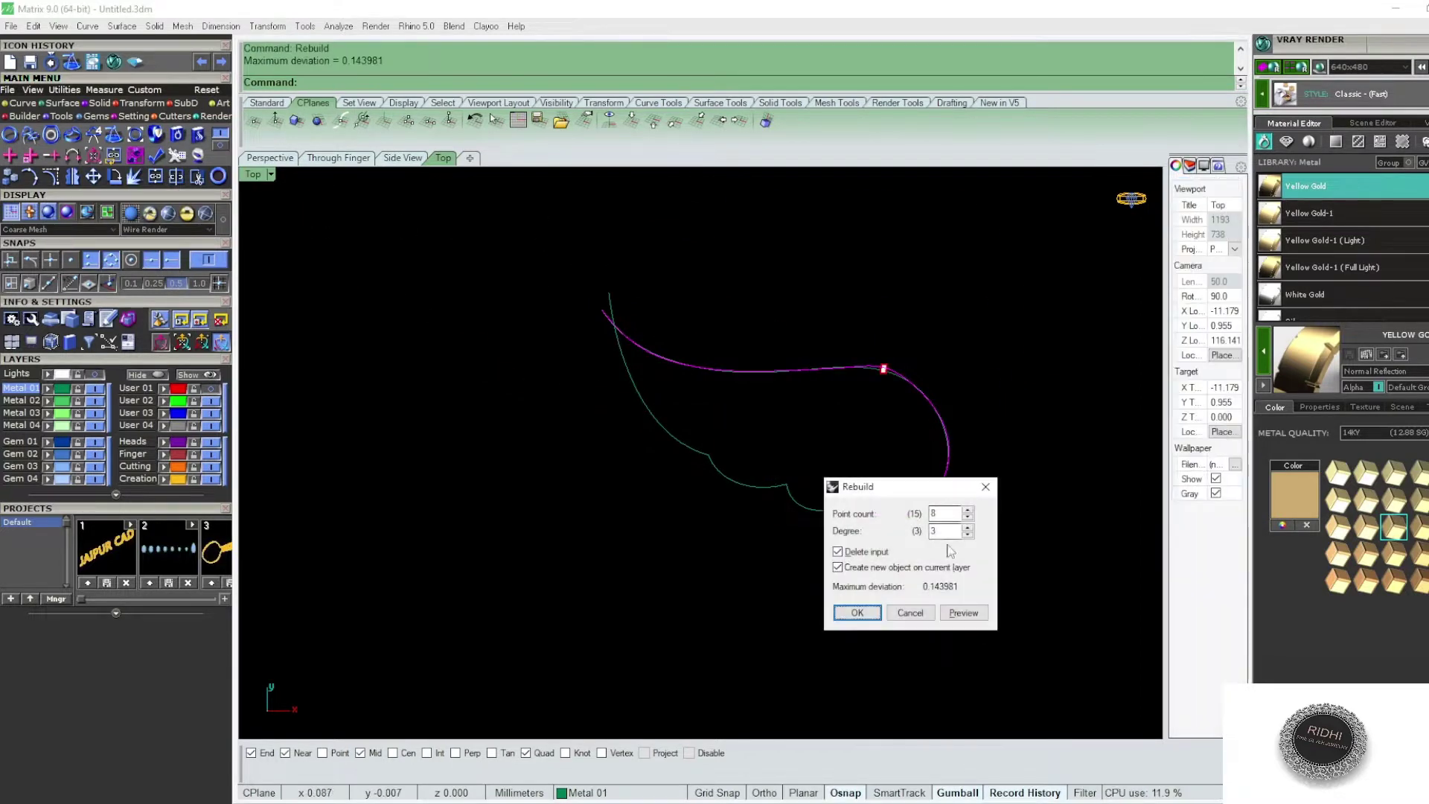
pyautogui.click(858, 612)
pyautogui.write('F')
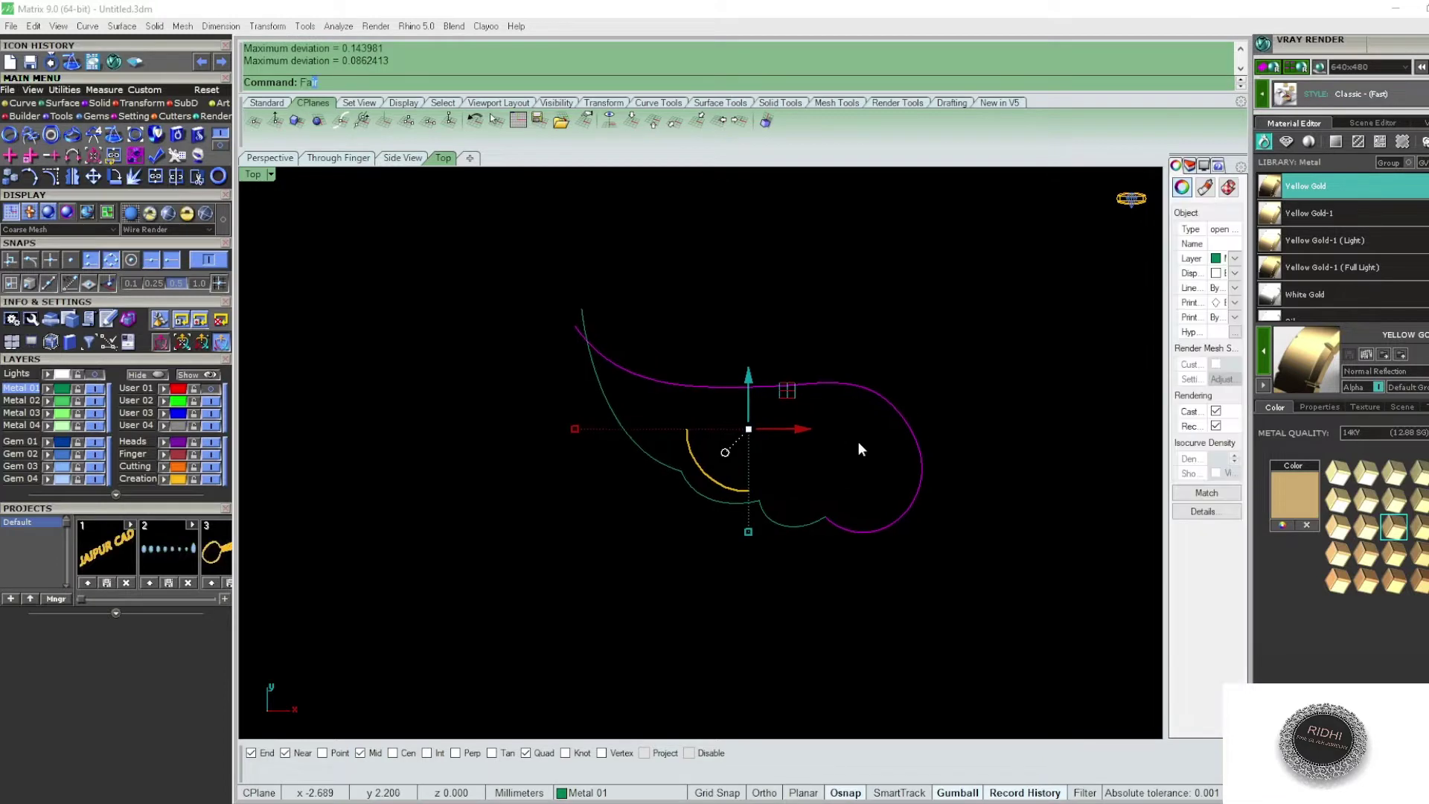
pyautogui.write('a')
pyautogui.press('Return')
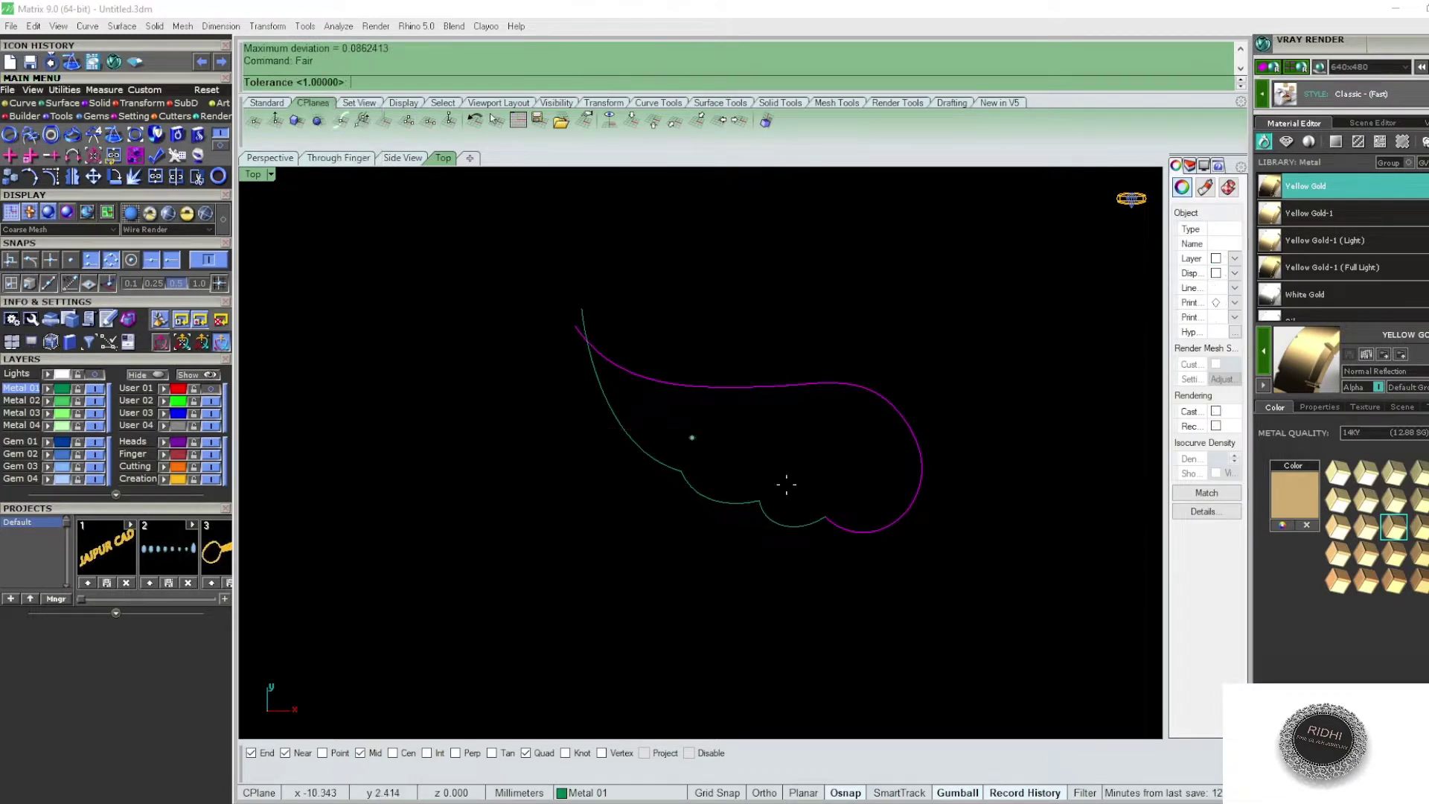
pyautogui.press('Return')
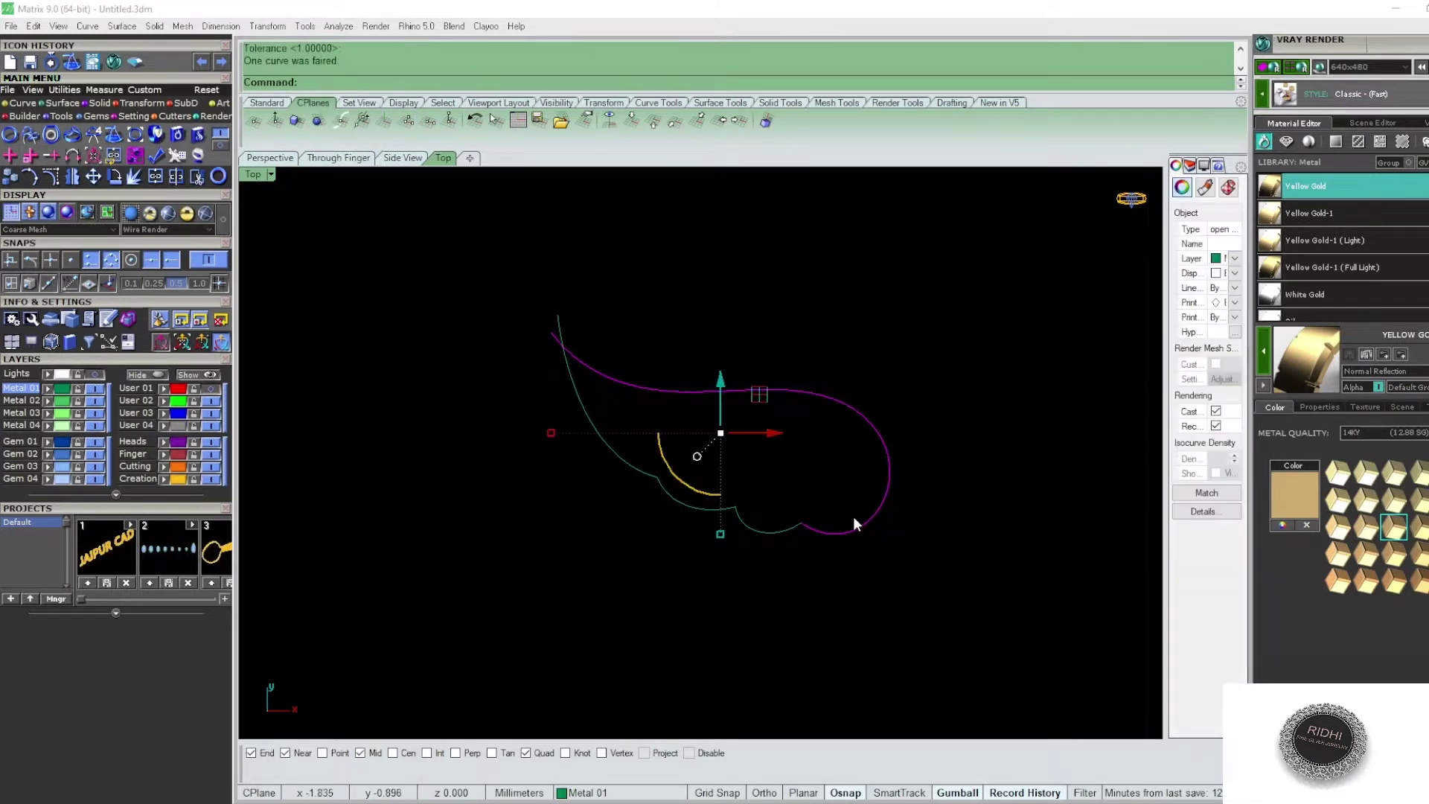
# - Undo the outer curve's fairing and rebuild it with 50 points instead
pyautogui.hotkey('ctrl', 'z')
pyautogui.press('Return')
pyautogui.press('Escape')
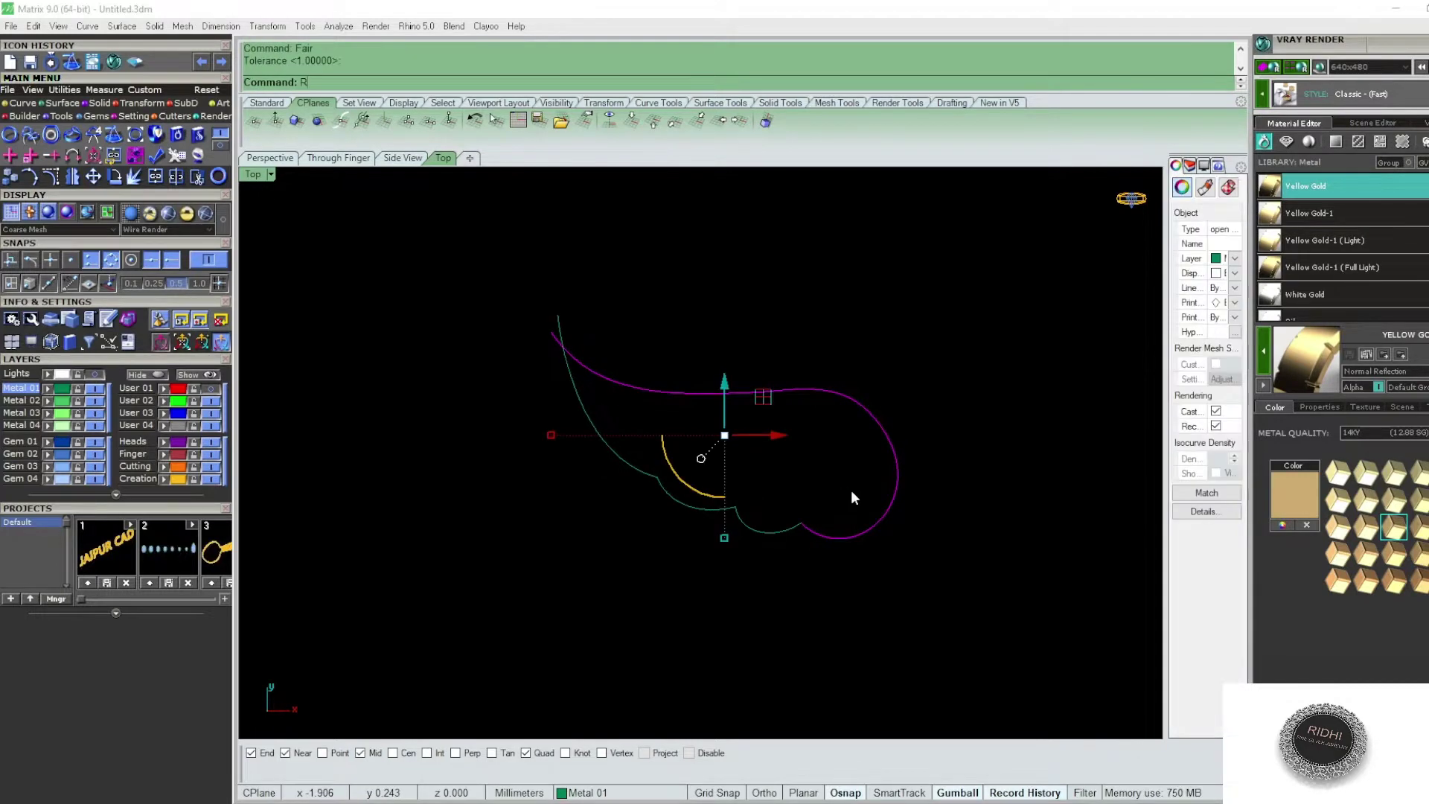
pyautogui.write('rebuild')
pyautogui.press('Return')
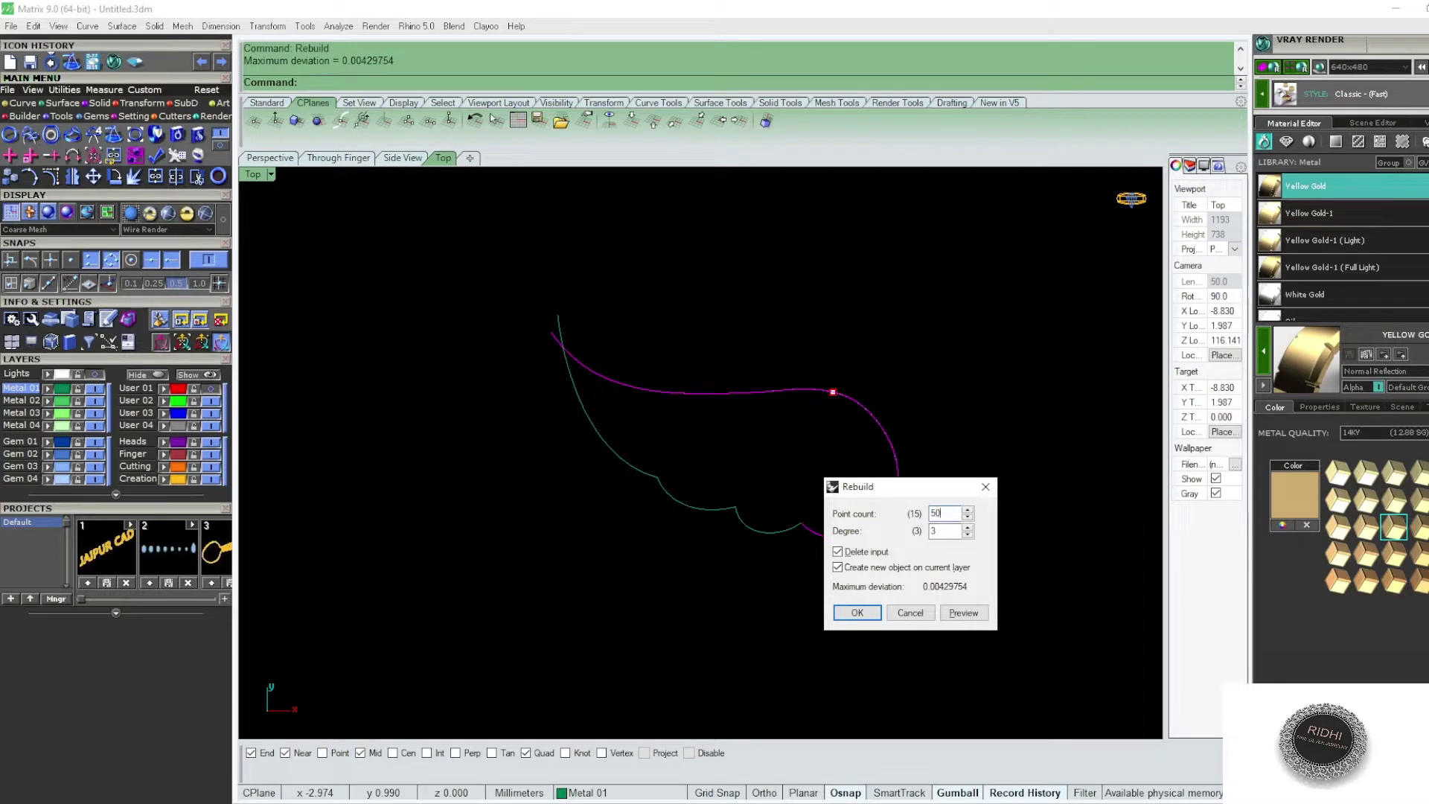
pyautogui.press('Return')
# - Fair the 50-point outer curve with tolerance 1
pyautogui.write('air')
pyautogui.press('Return')
pyautogui.press('Return')
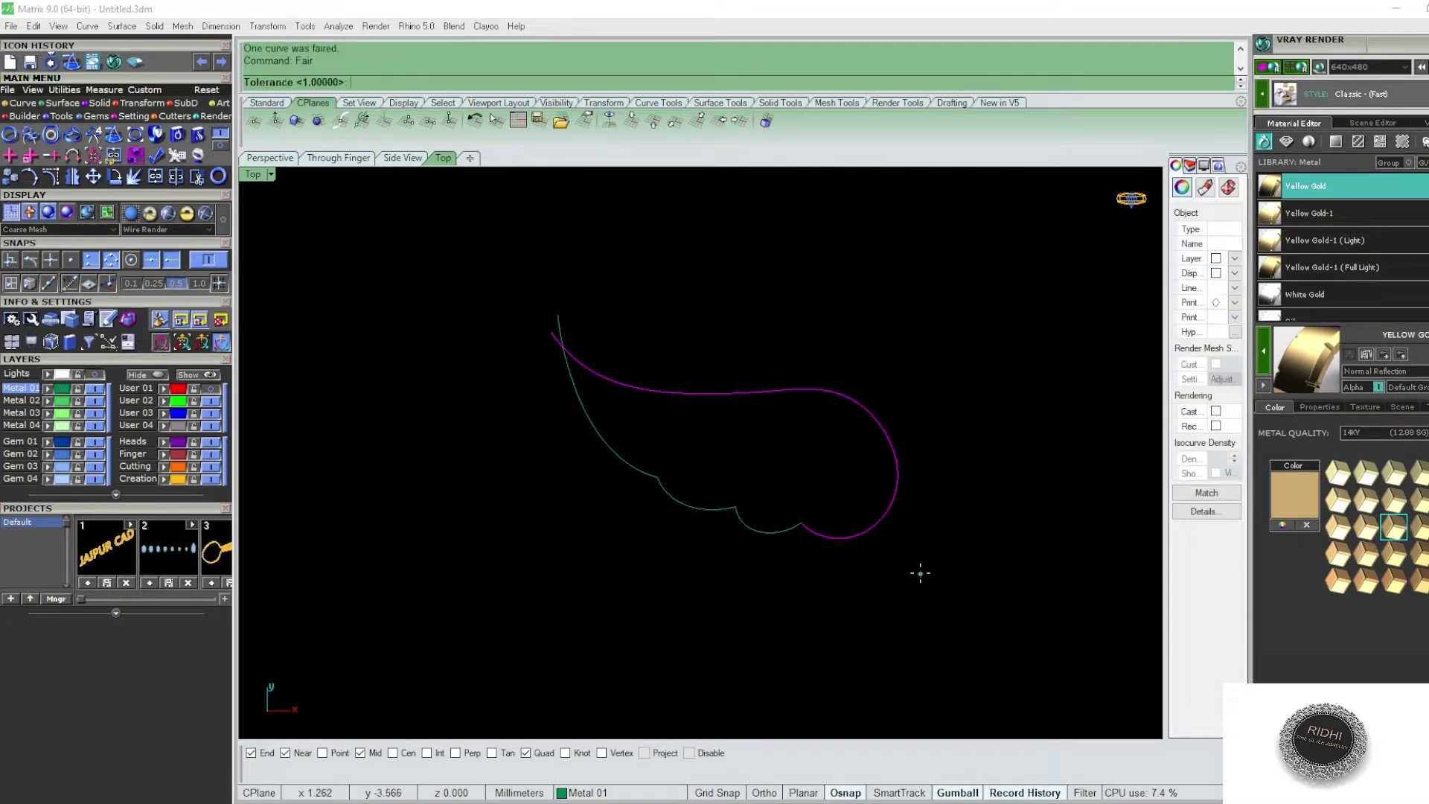
pyautogui.press('Return')
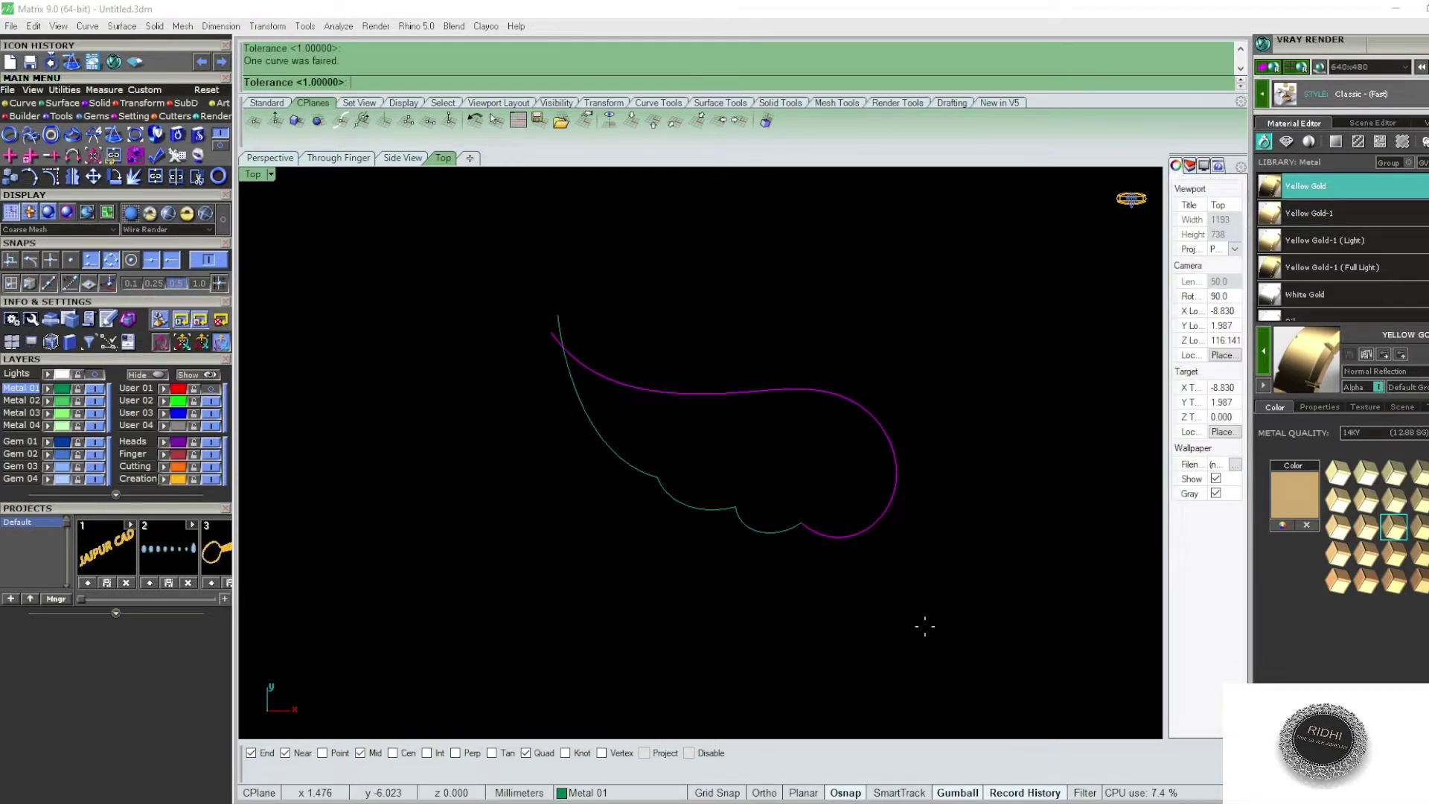
pyautogui.press('Return')
pyautogui.press('Escape')
# - Try trimming the overhanging wing curve end, then undo the trim
pyautogui.moveTo(606, 324); pyautogui.dragTo(547, 362)
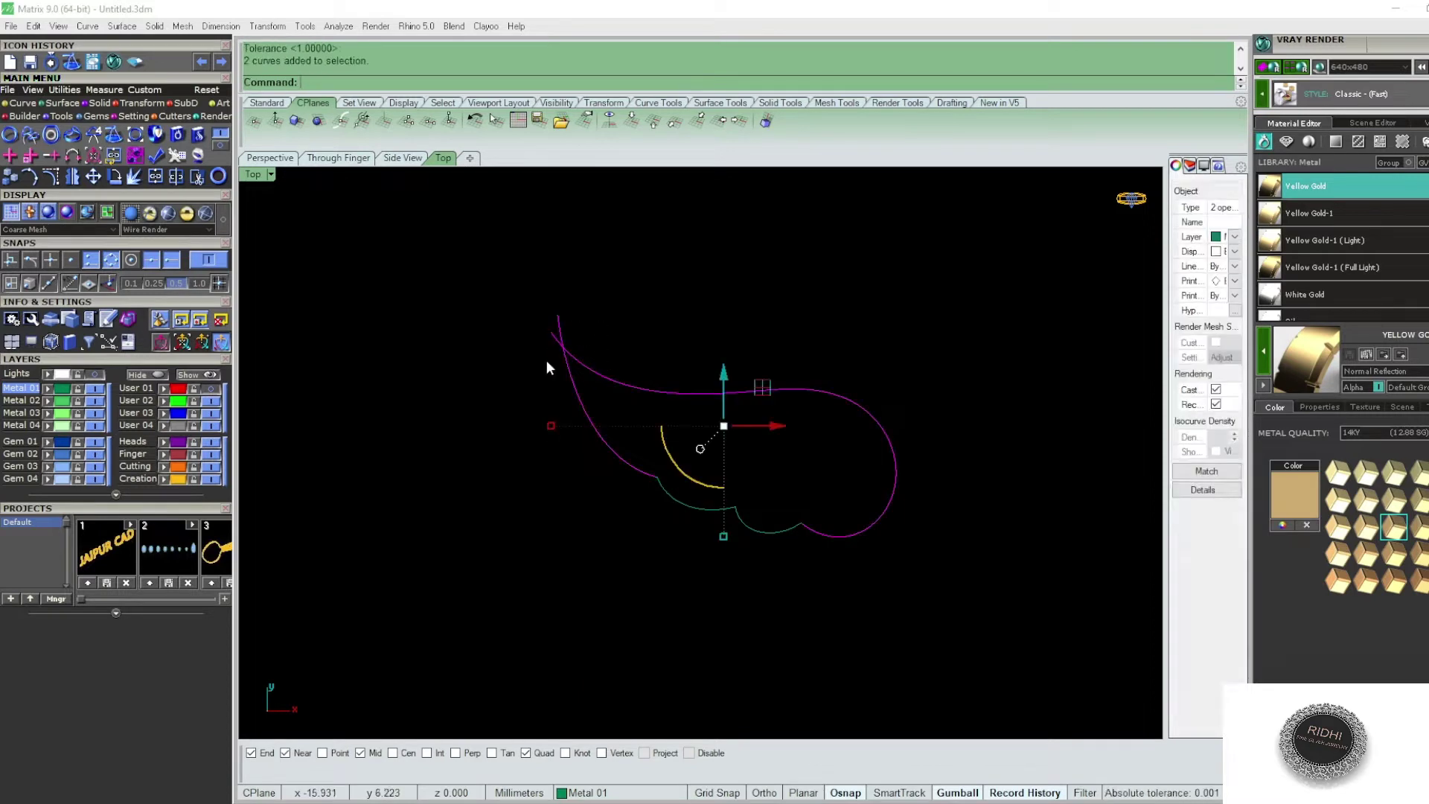
pyautogui.write('TR')
pyautogui.press('Return')
pyautogui.click(555, 331)
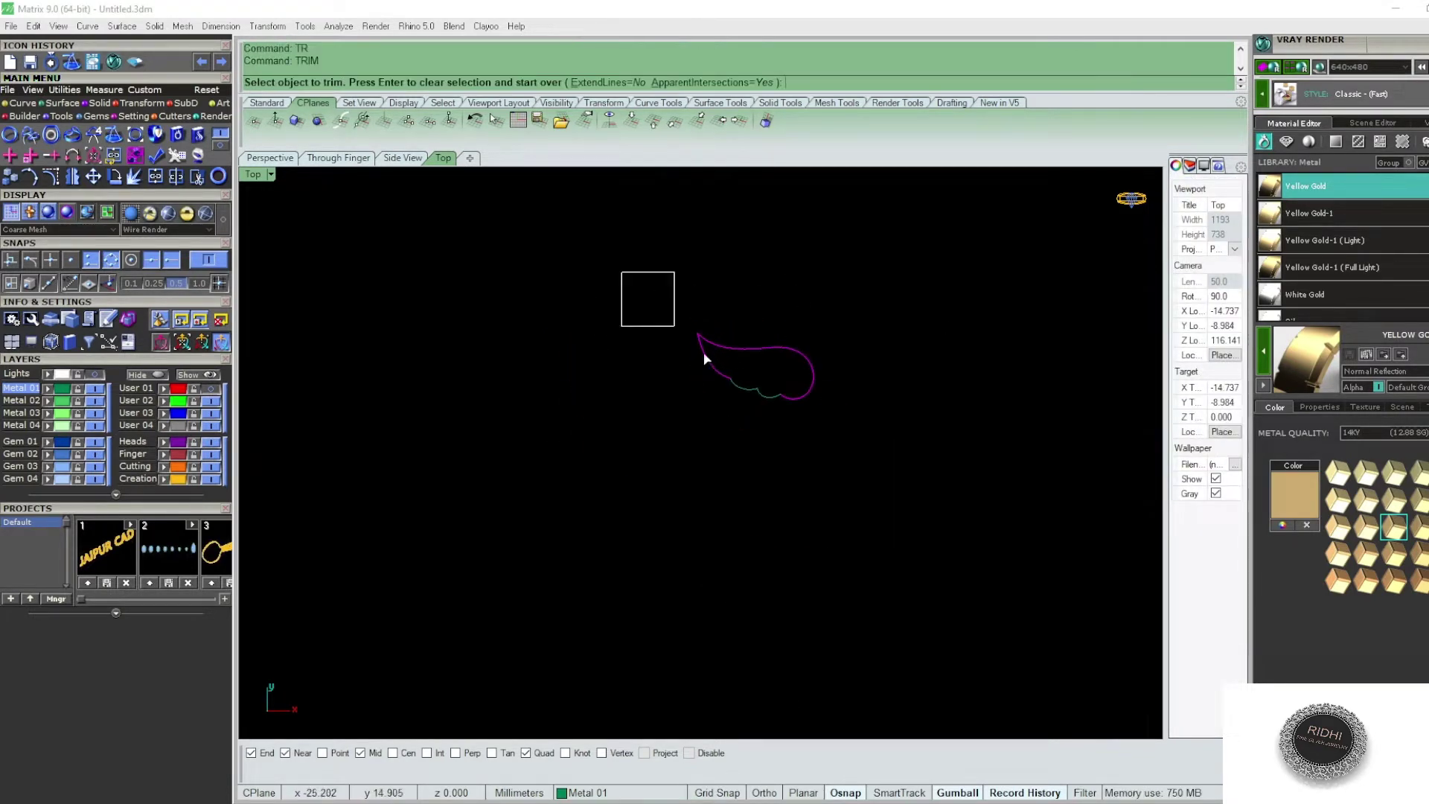
pyautogui.click(690, 82)
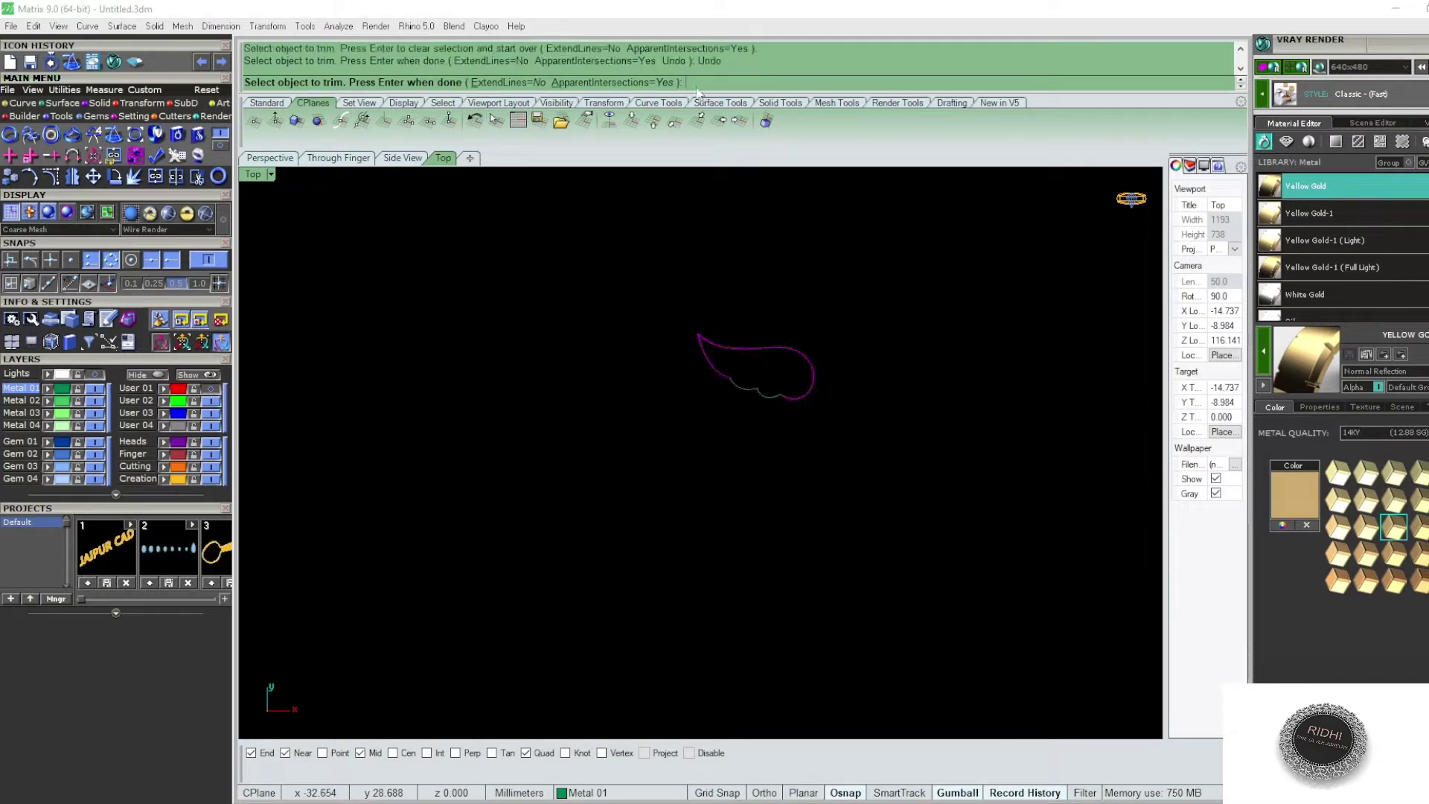
pyautogui.press('Return')
# - Split all four wing curves at their crossings and join the pieces into one closed outline
pyautogui.moveTo(632, 287); pyautogui.dragTo(905, 542)
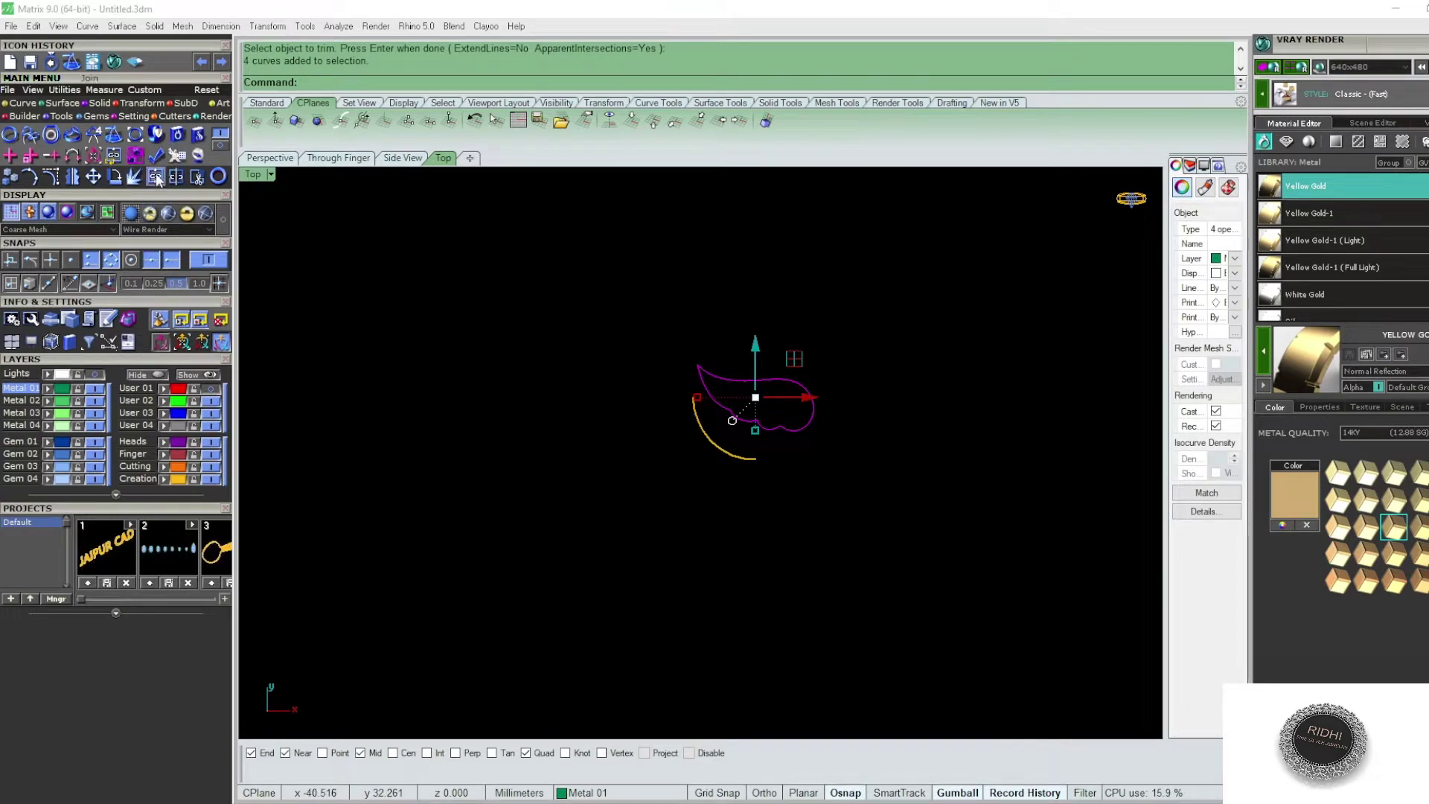
pyautogui.click(179, 183)
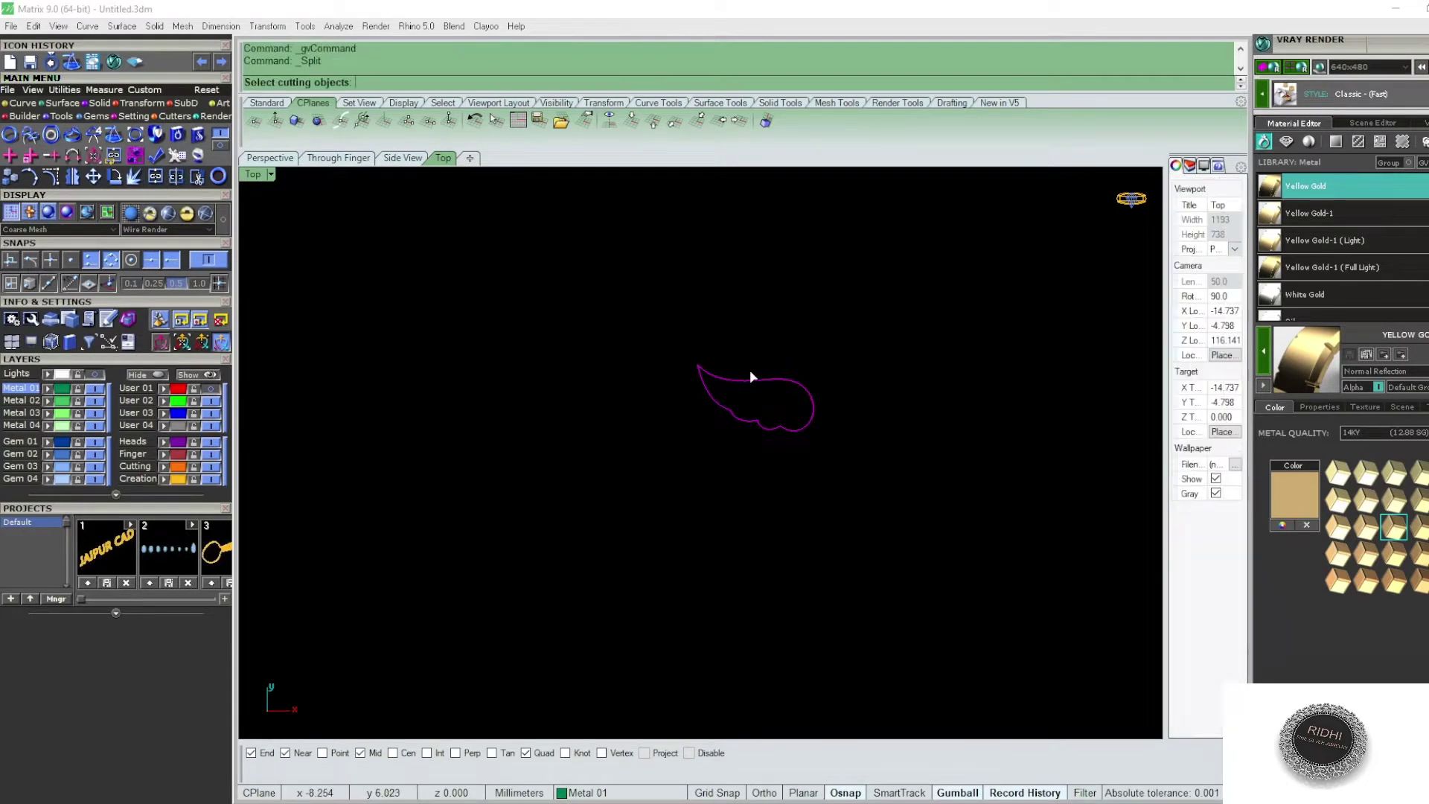
pyautogui.moveTo(864, 338); pyautogui.dragTo(800, 320, button='right')
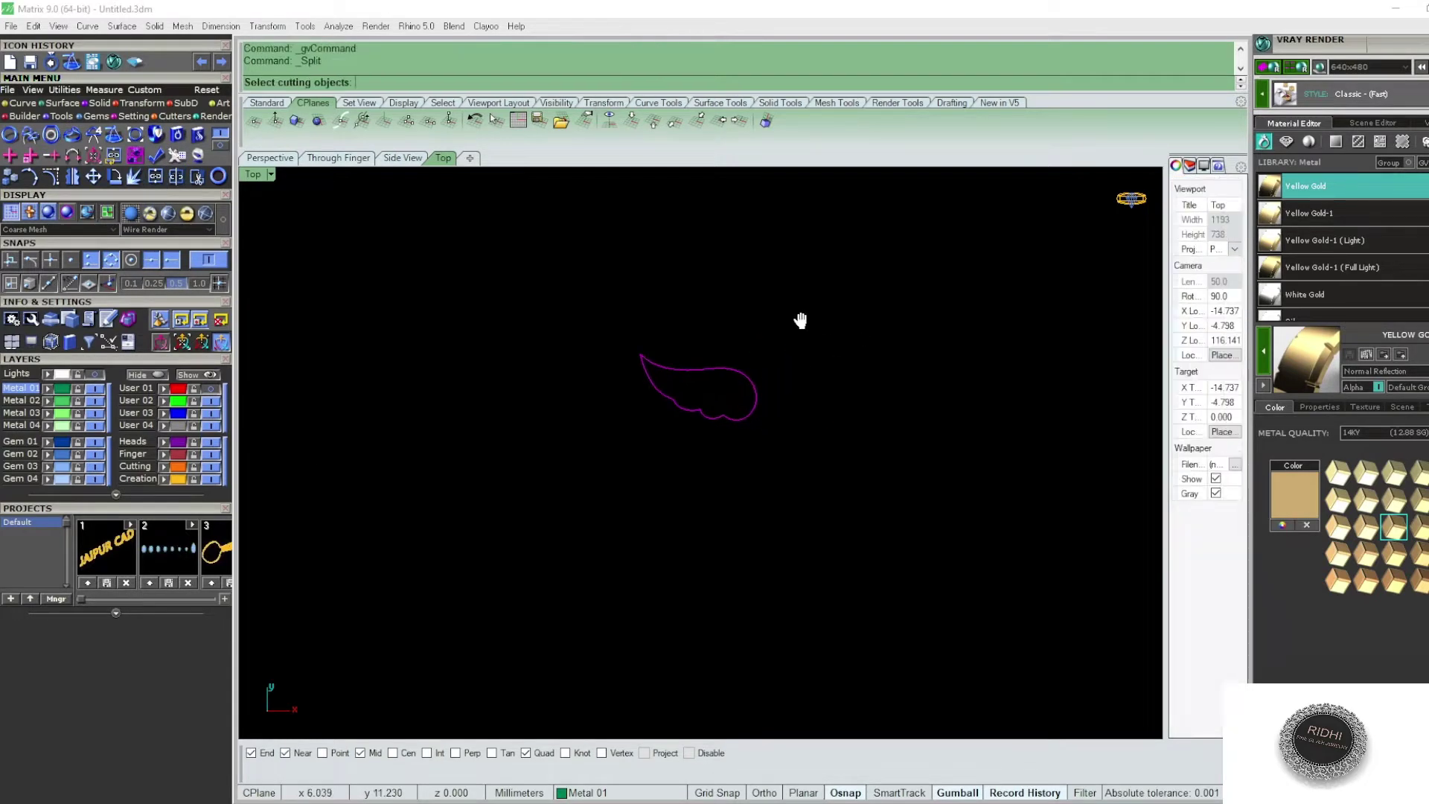
pyautogui.click(147, 181)
pyautogui.click(726, 381)
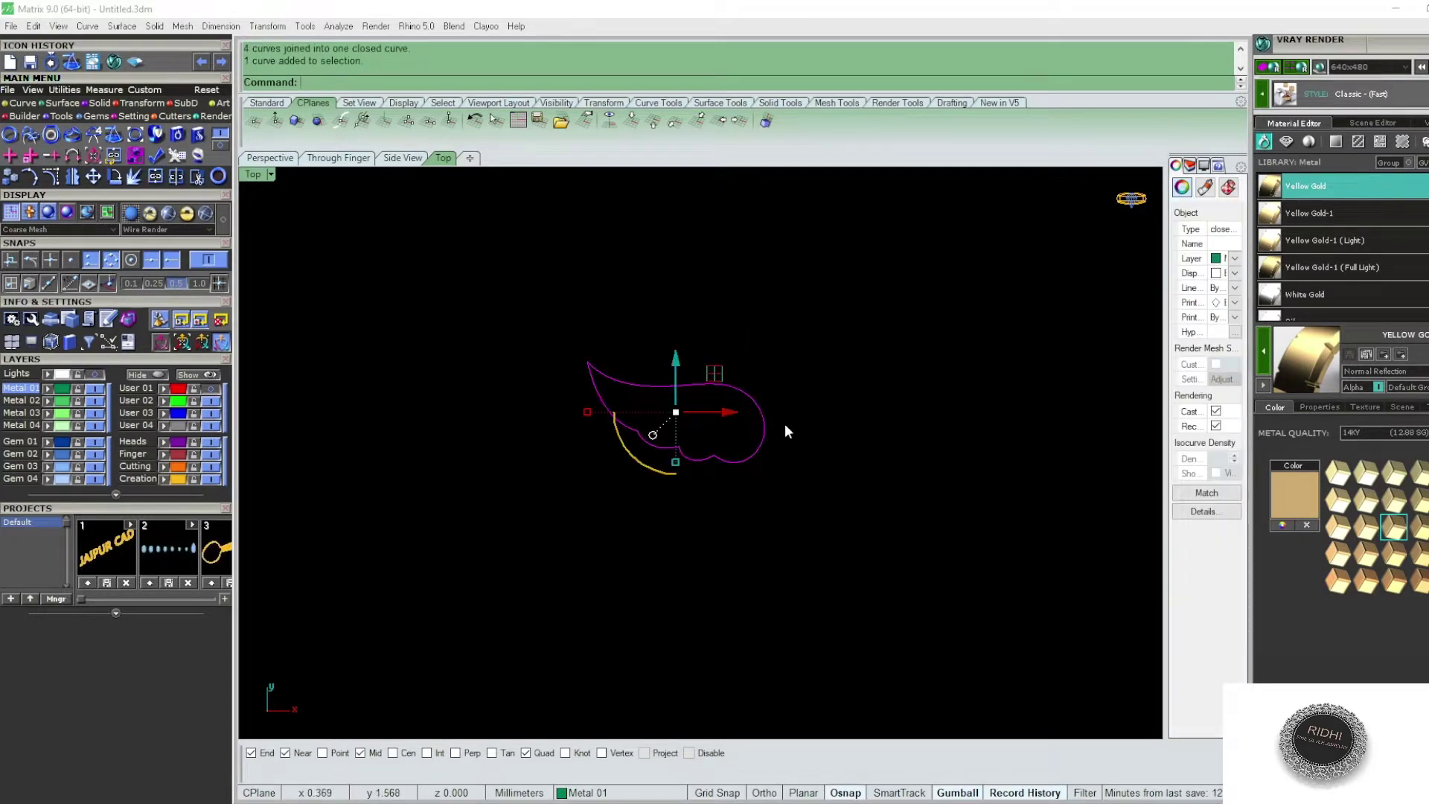
pyautogui.scroll(3, 702, 433)
pyautogui.scroll(3, 606, 475)
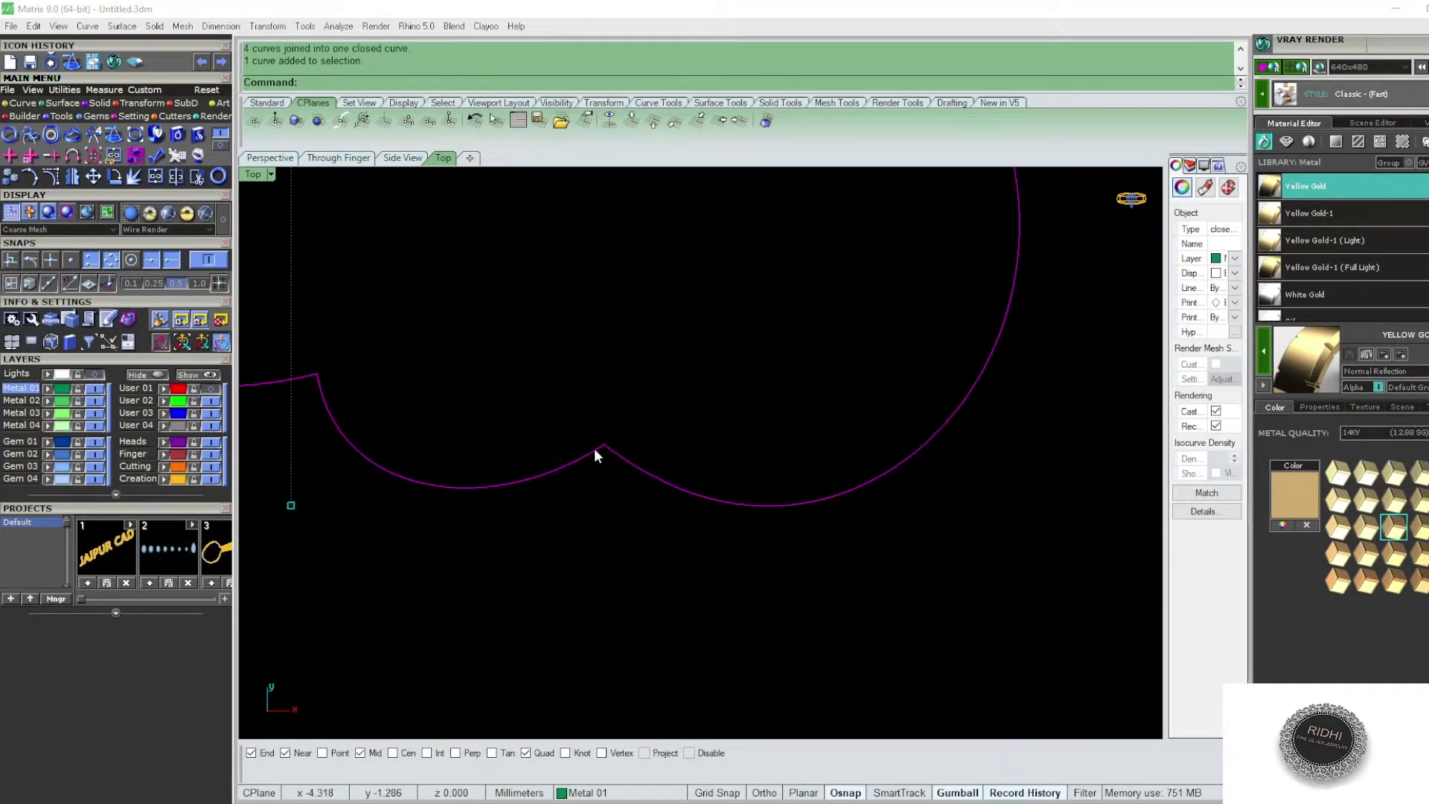
# - Round the pointed corner on the wing's scalloped lower edge with a 0.100 FilletCorners radius
pyautogui.write('F')
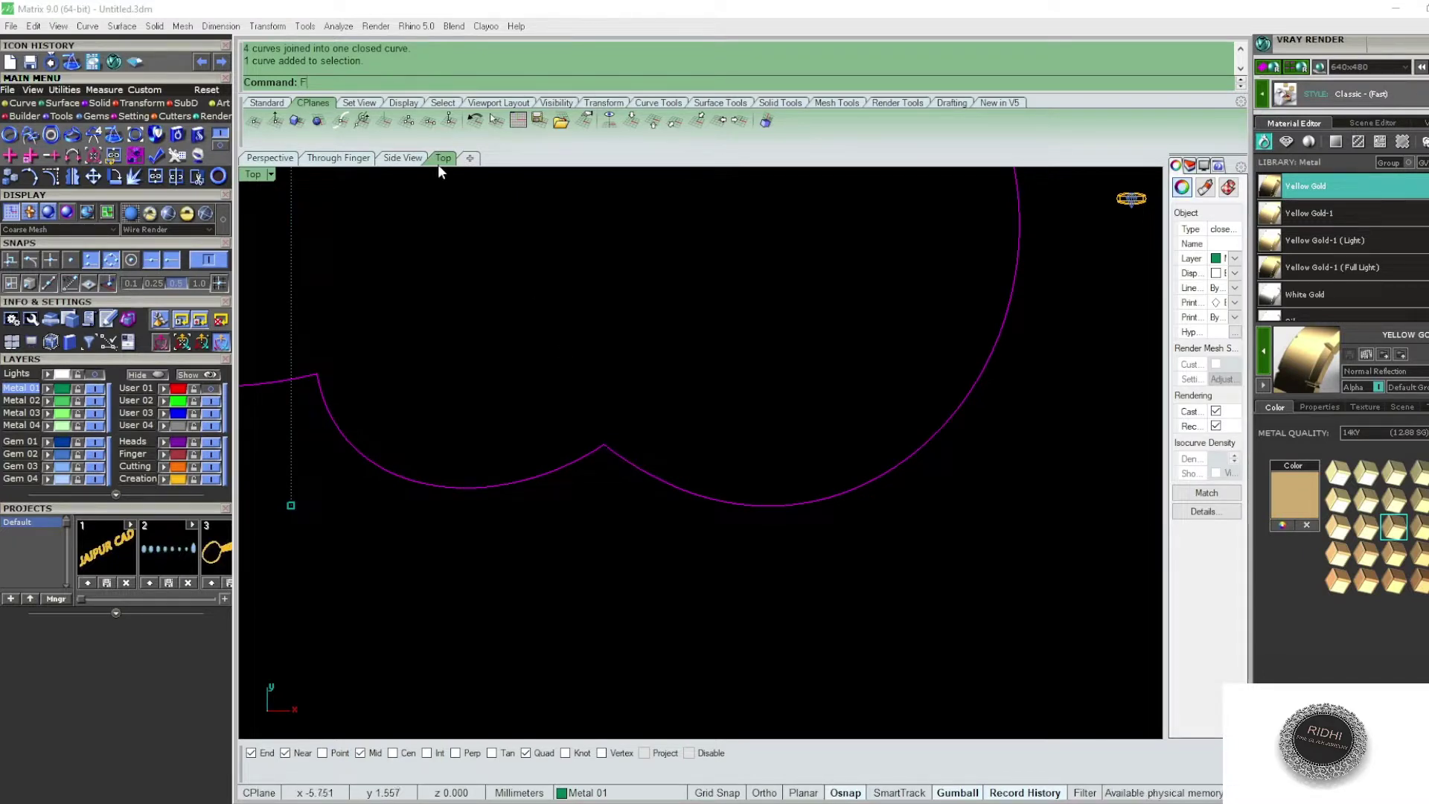
pyautogui.write('c')
pyautogui.press('Return')
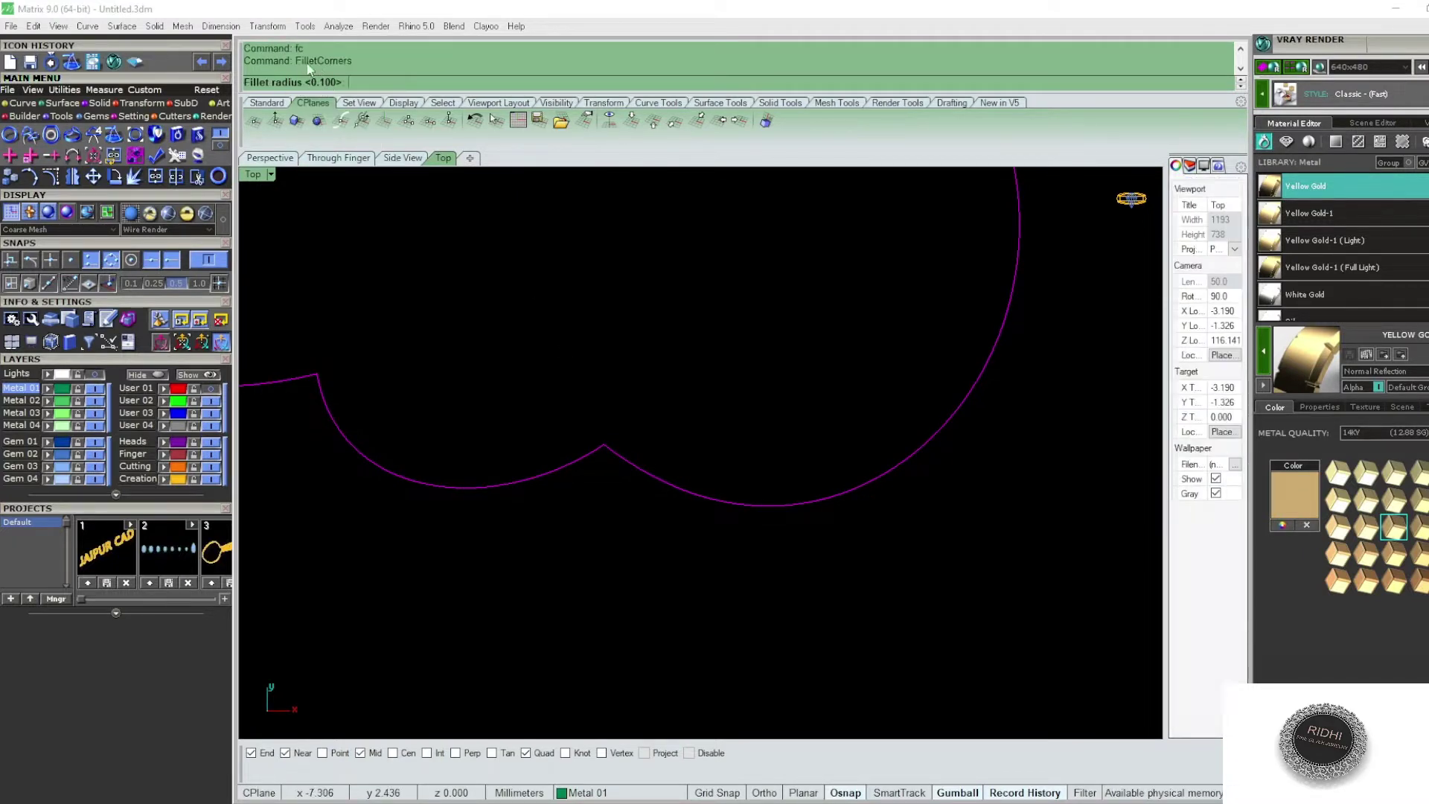
pyautogui.scroll(2, 606, 468)
pyautogui.scroll(2, 585, 438)
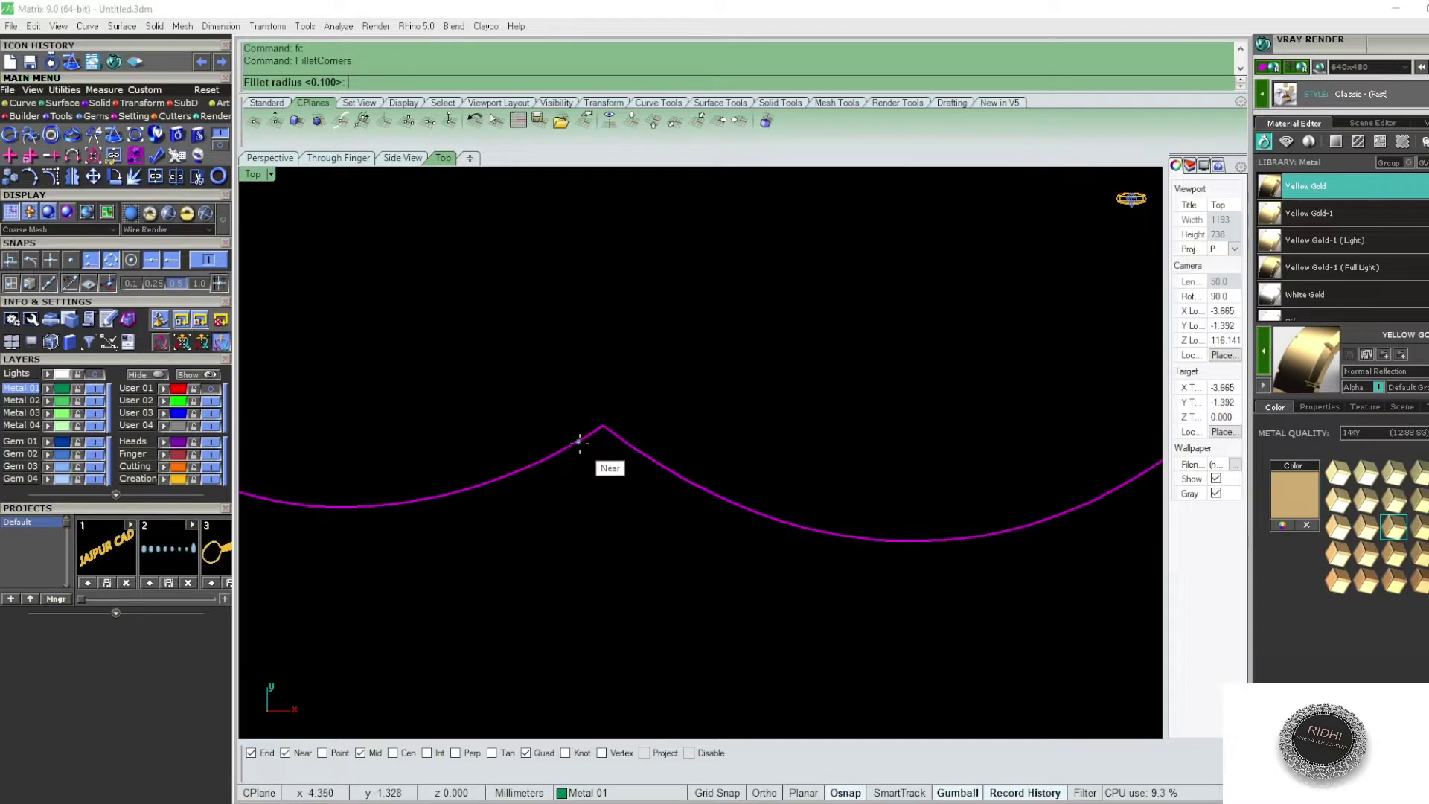
pyautogui.click(585, 438)
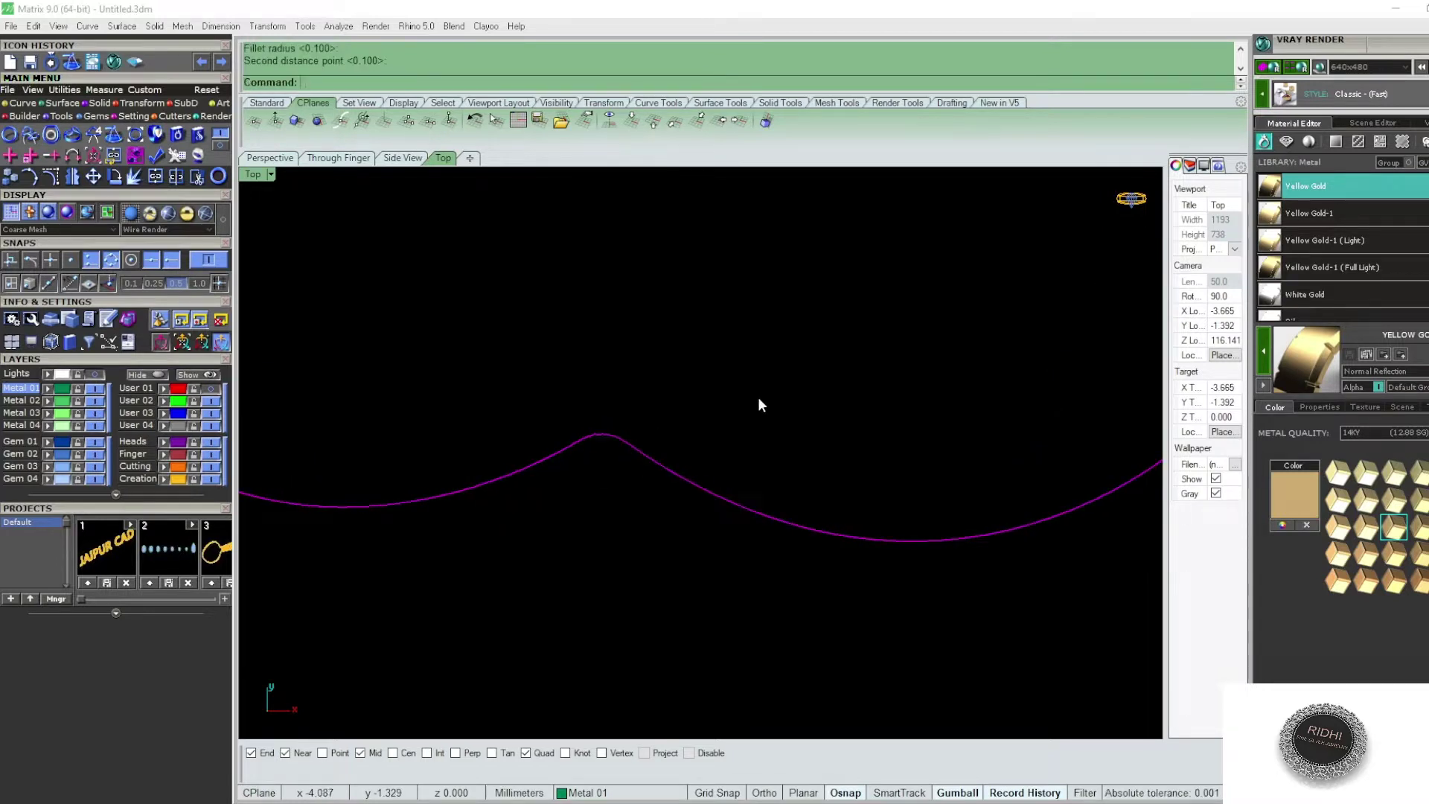
pyautogui.scroll(-3, 757, 396)
pyautogui.click(732, 418)
pyautogui.scroll(-2, 732, 419)
pyautogui.press('Escape')
pyautogui.scroll(-5, 613, 439)
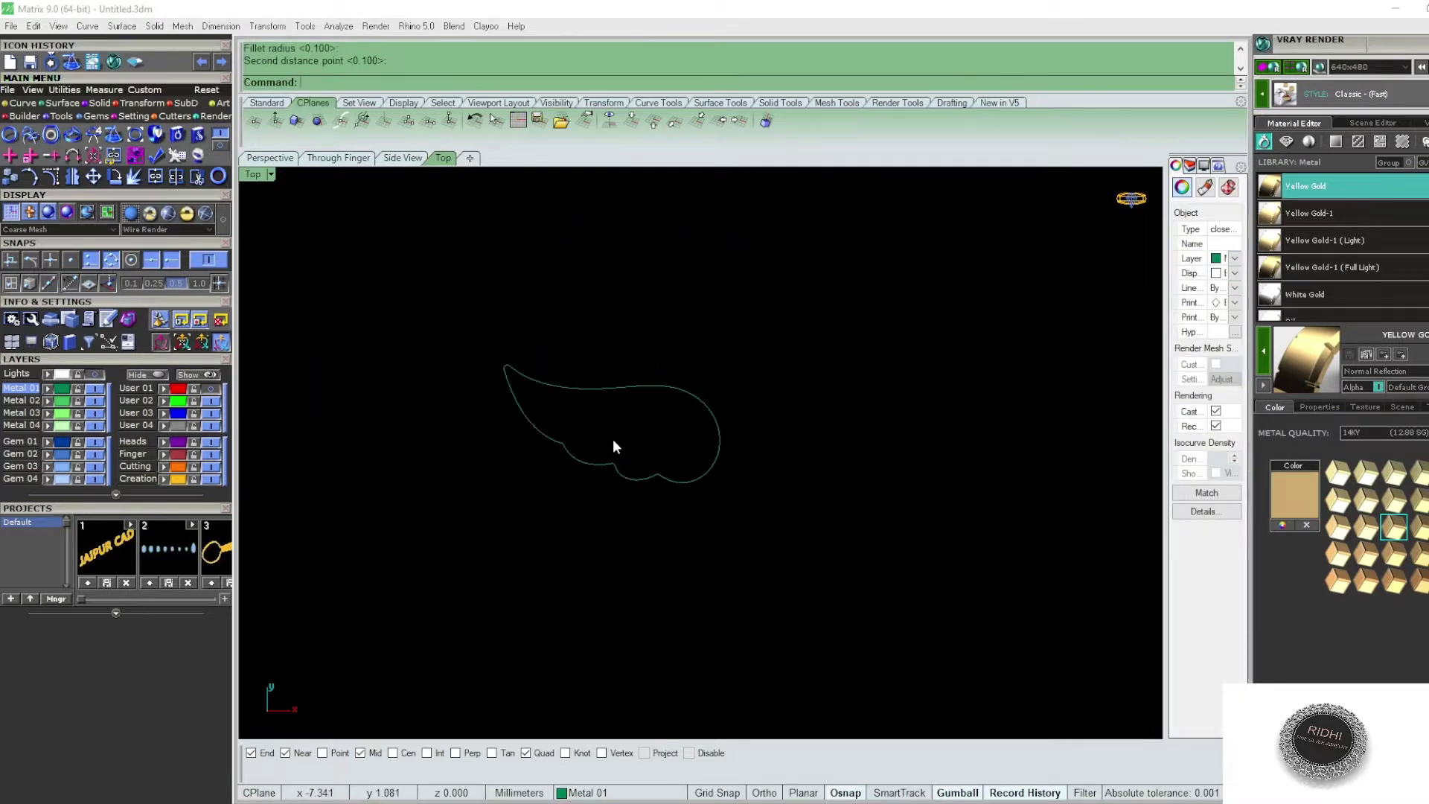
pyautogui.click(652, 386)
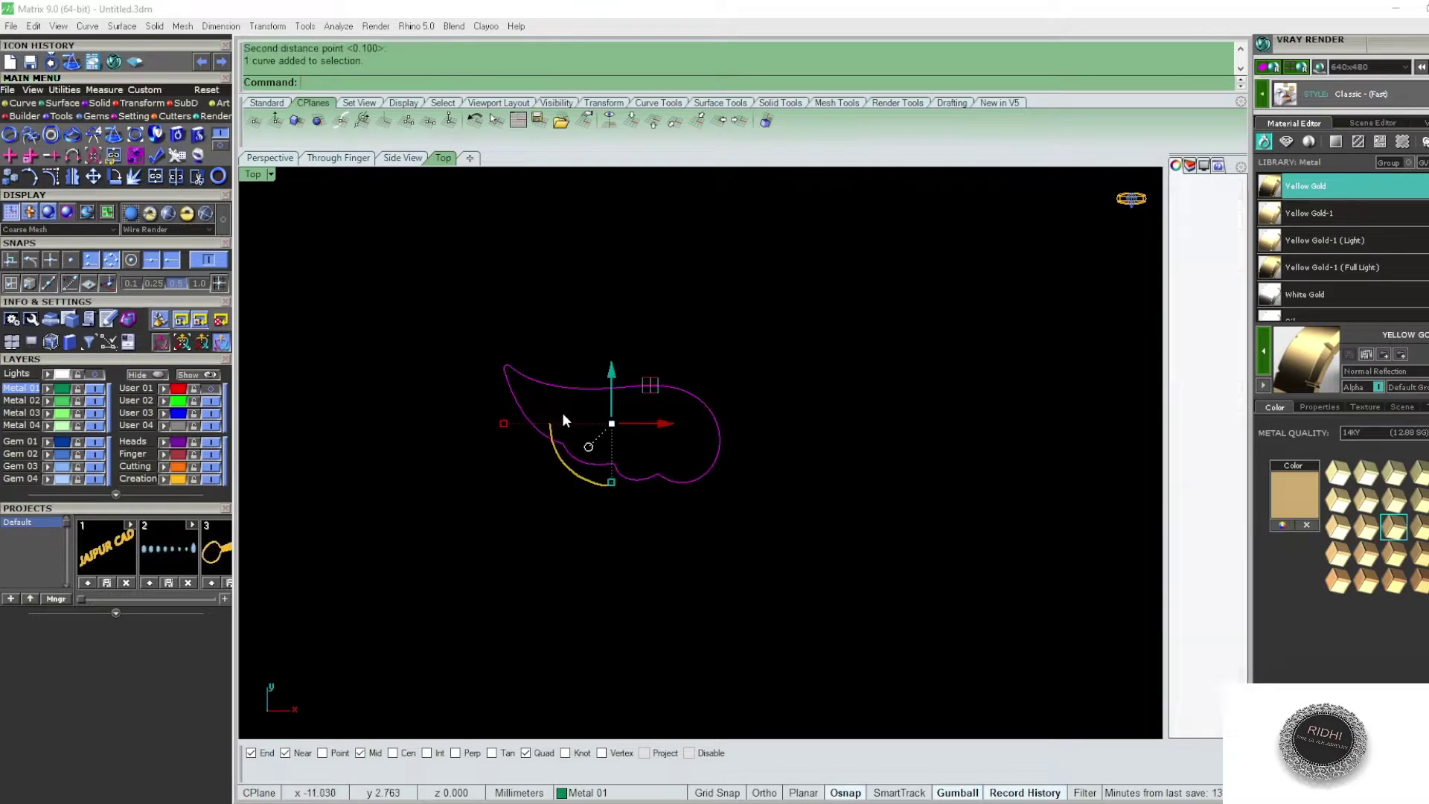
# - Offset the wing outline 0.5 inward, then undo that first offset
pyautogui.scroll(3, 512, 367)
pyautogui.write('O')
pyautogui.press('Return')
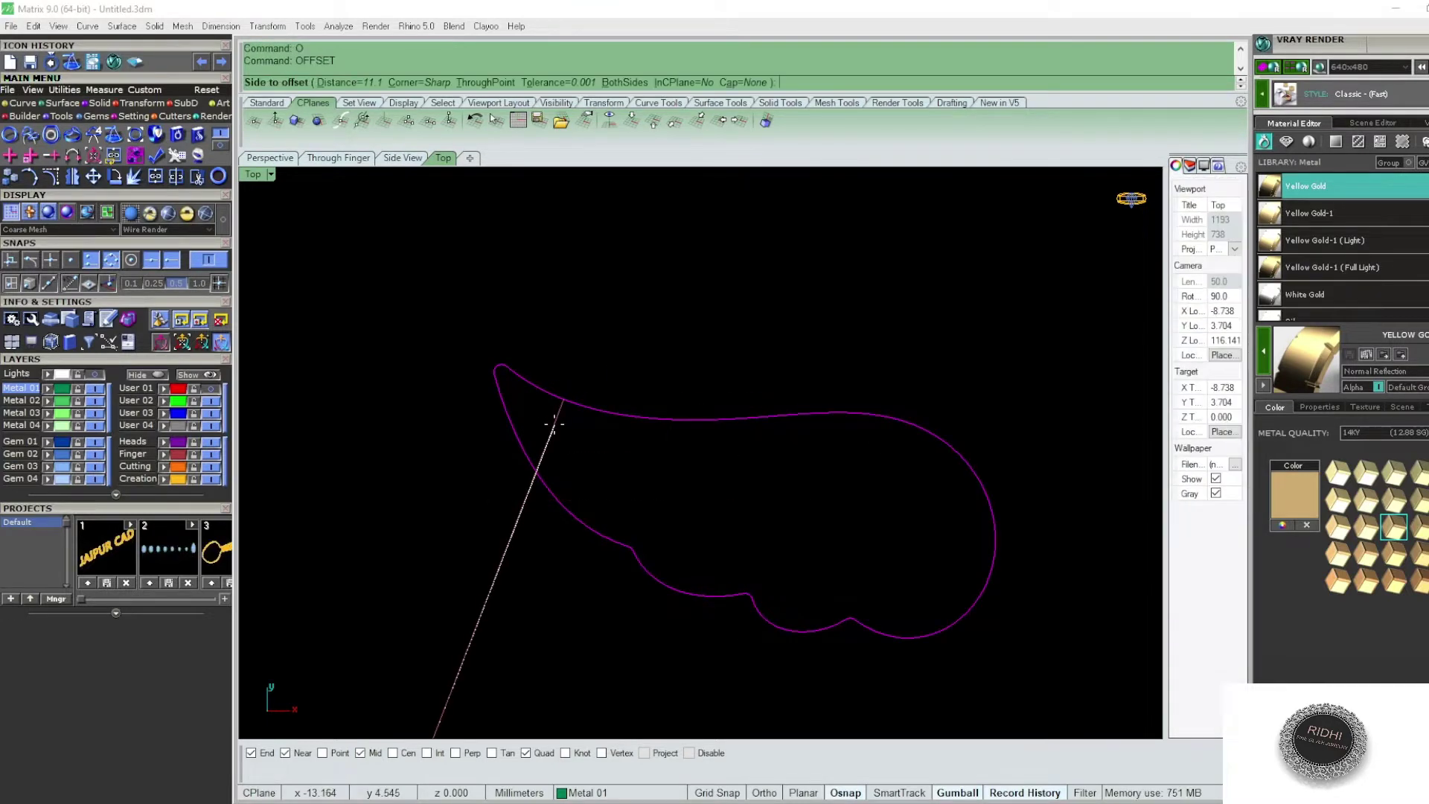
pyautogui.write('0.5')
pyautogui.press('Return')
pyautogui.click(565, 431)
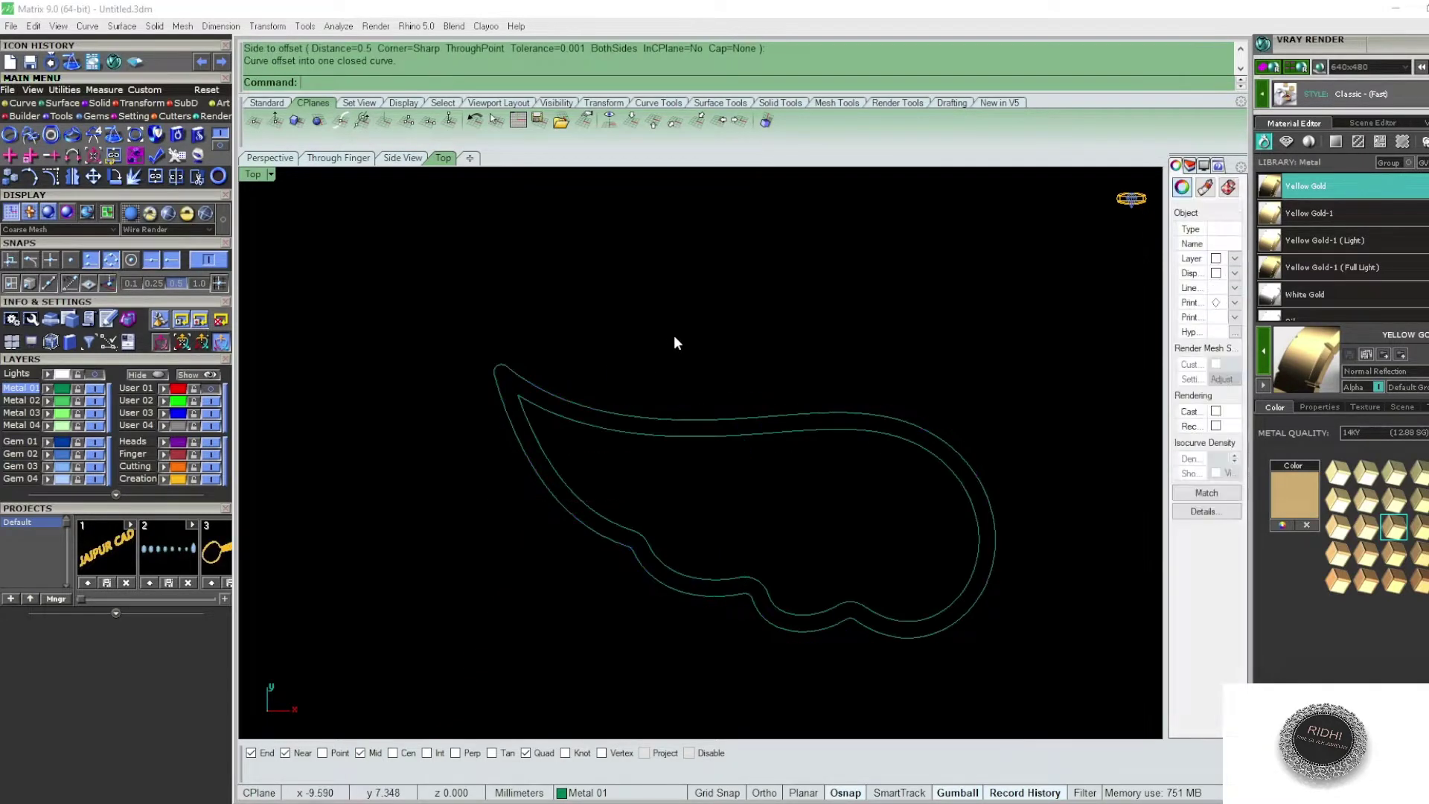
pyautogui.scroll(-3, 672, 350)
pyautogui.moveTo(613, 436); pyautogui.dragTo(595, 410, button='right')
pyautogui.hotkey('ctrl', 'z')
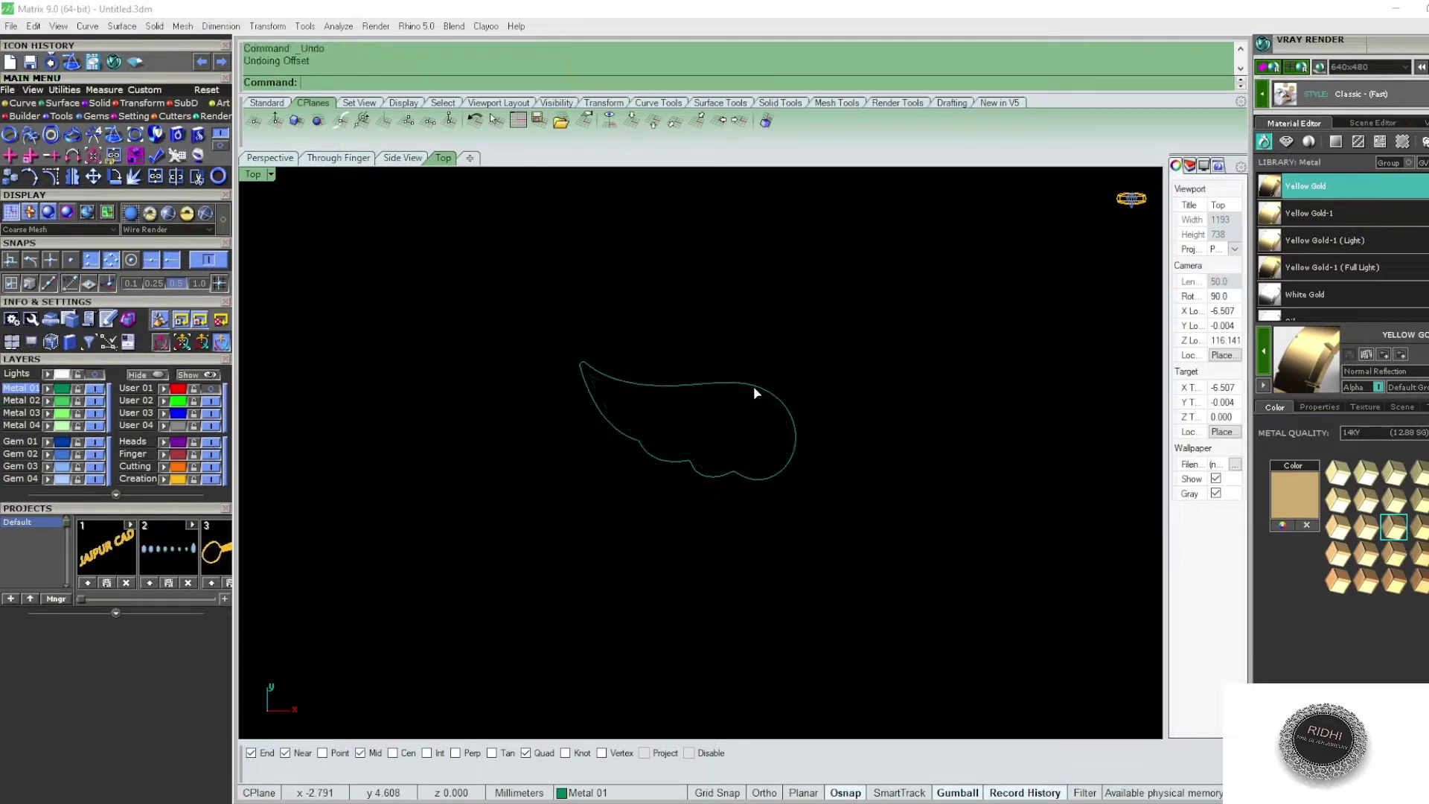
# - Reselect the wing outline and offset it 0.5 inside, forming a nested band
pyautogui.click(753, 386)
pyautogui.write('O')
pyautogui.press('Return')
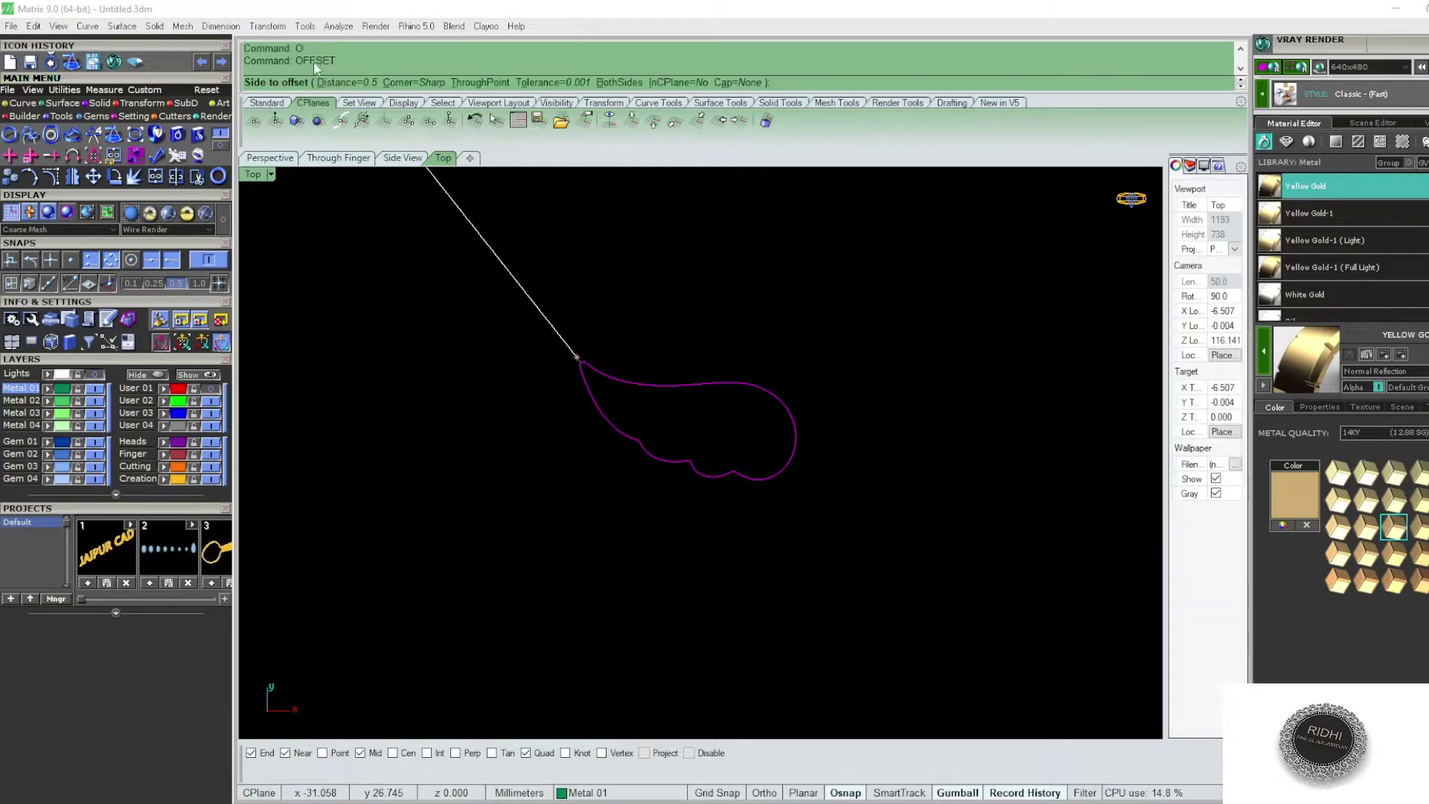
pyautogui.scroll(3, 695, 402)
pyautogui.click(694, 406)
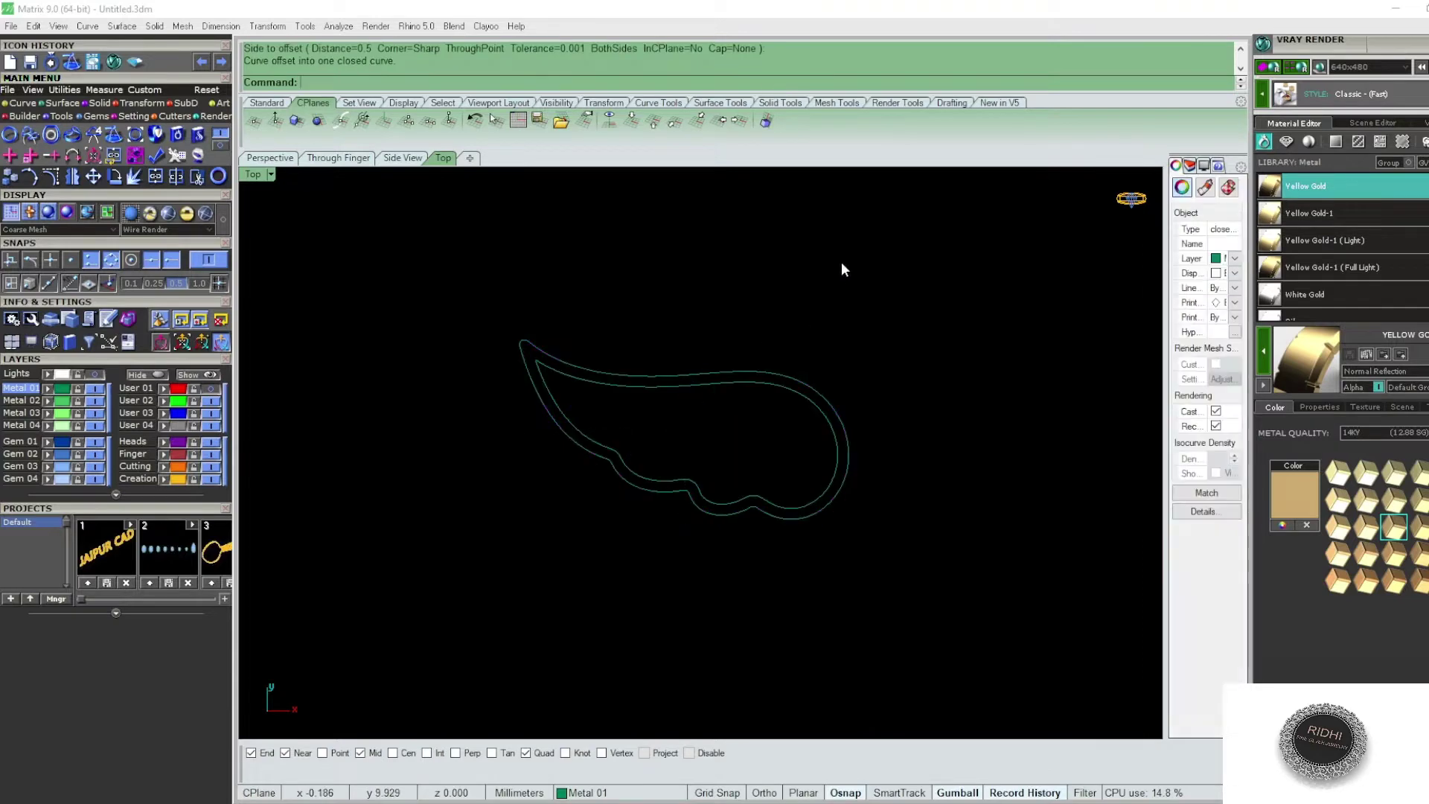
pyautogui.moveTo(780, 478); pyautogui.dragTo(735, 450, button='right')
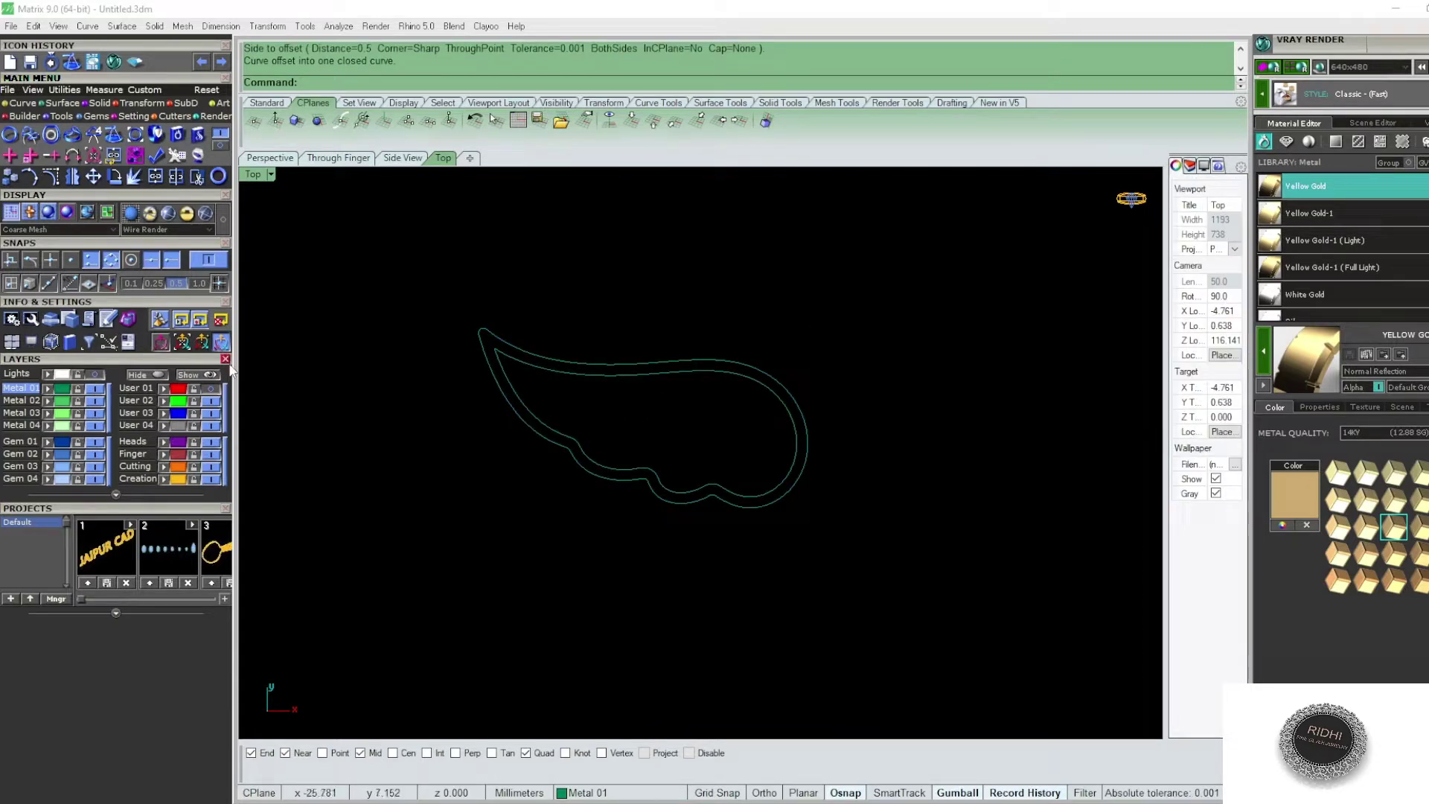
# - Show the winged-infinity reference photo and begin an interpolated curve along the band from the wing edge
pyautogui.click(194, 389)
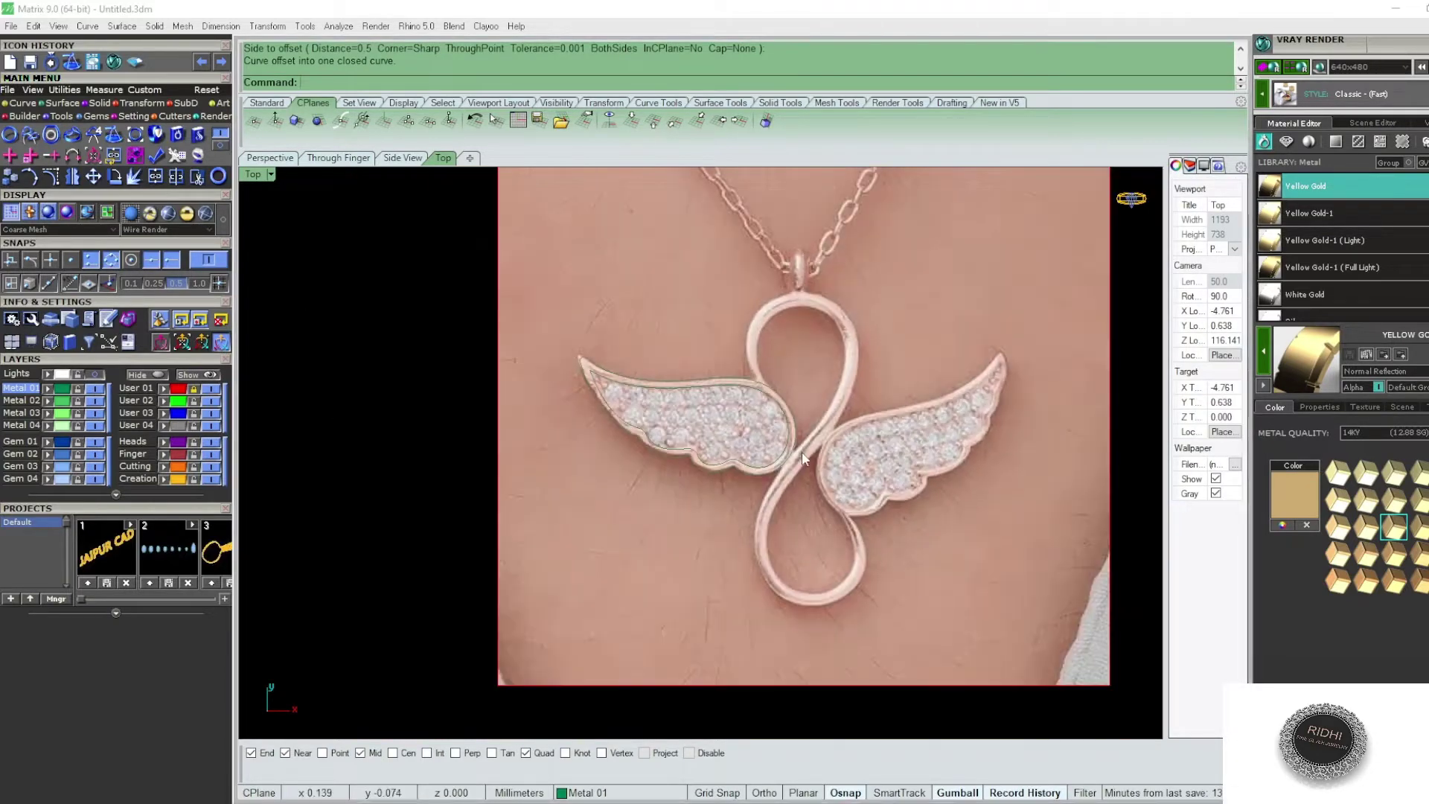
pyautogui.moveTo(801, 451)
pyautogui.mouseDown(button='right')
pyautogui.moveTo(735, 425)
pyautogui.moveTo(591, 466)
pyautogui.mouseUp(button='right')
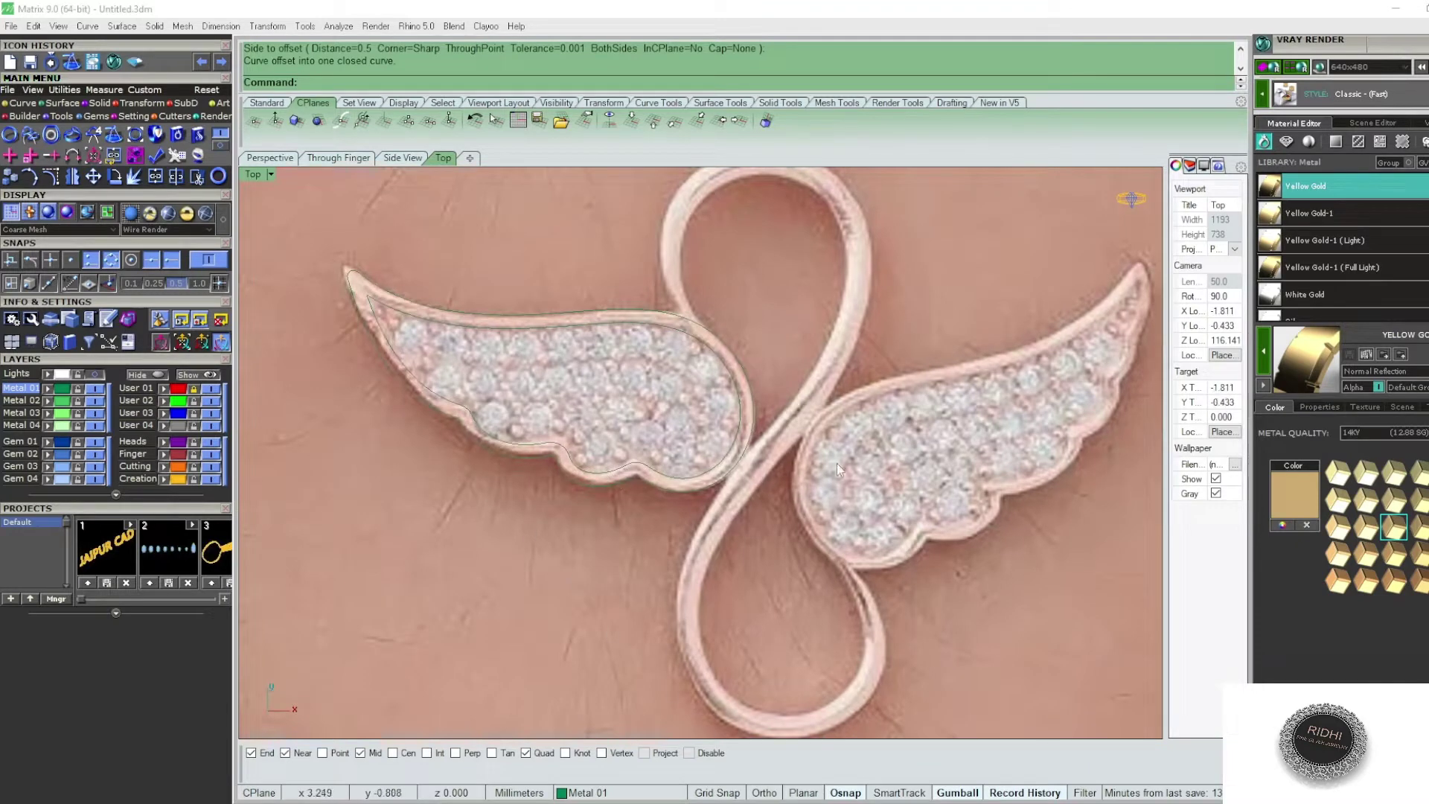
pyautogui.moveTo(837, 463); pyautogui.dragTo(677, 431, button='right')
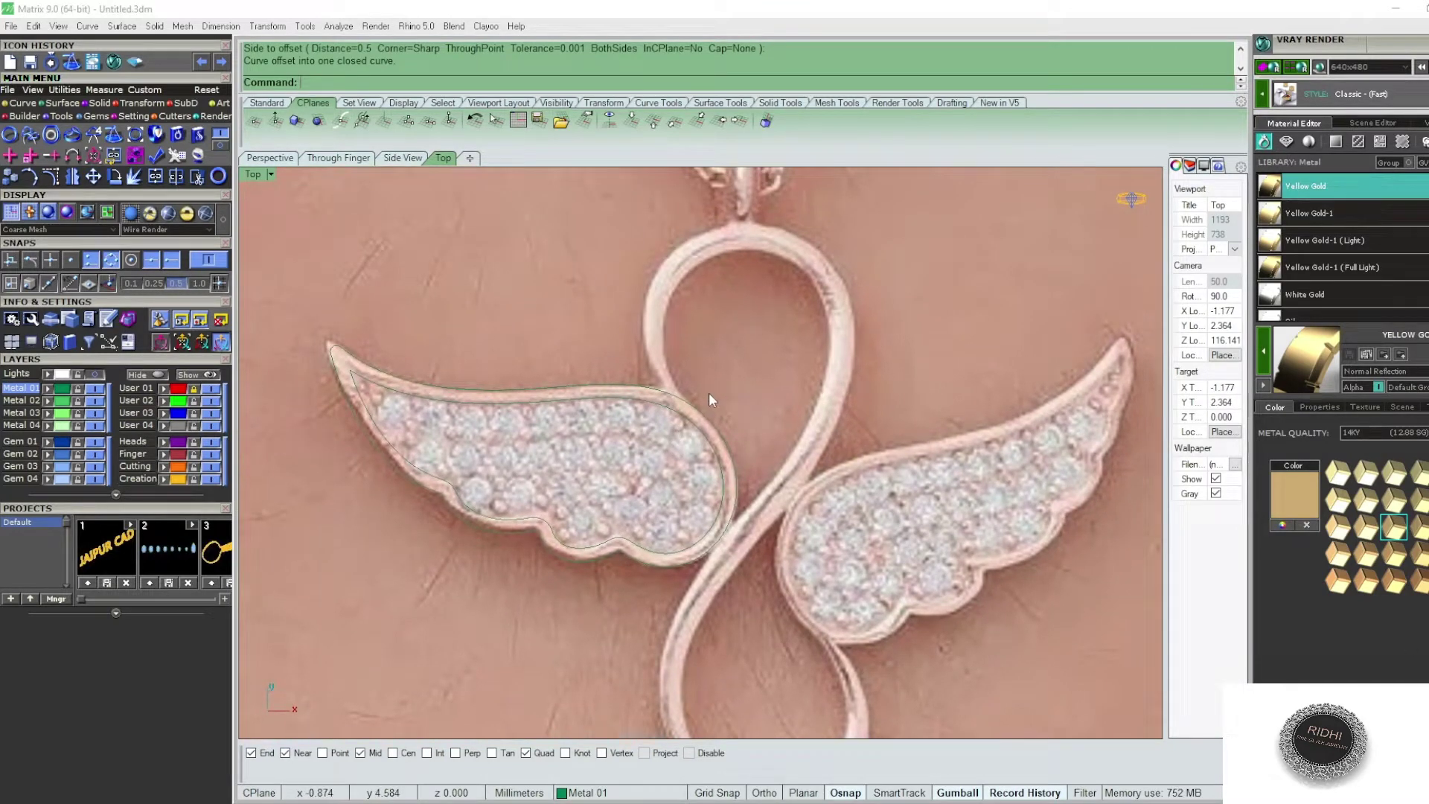
pyautogui.write('Cic')
pyautogui.press('Return')
pyautogui.scroll(3, 708, 392)
pyautogui.click(675, 380)
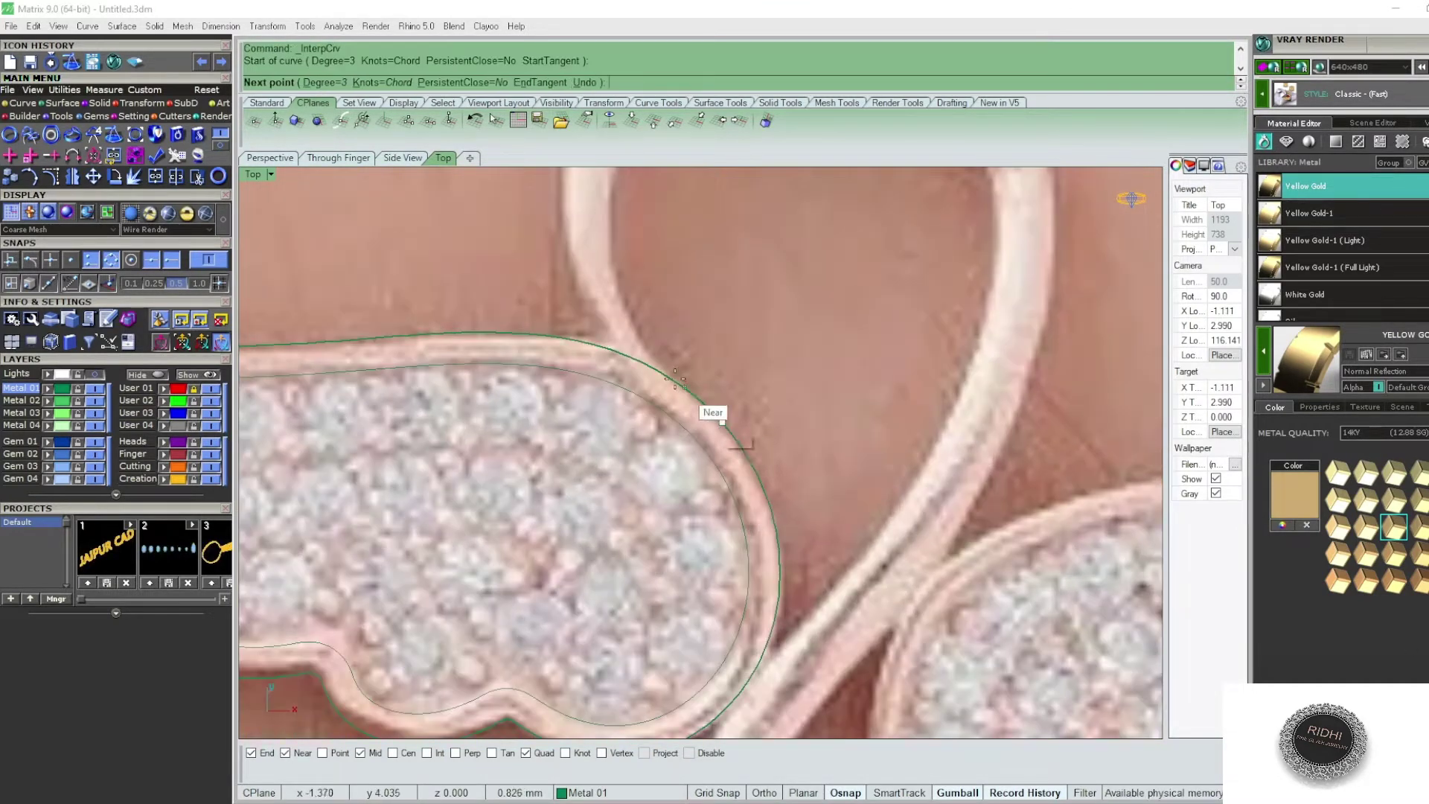
pyautogui.click(723, 422)
pyautogui.moveTo(618, 253)
pyautogui.mouseDown(button='right')
pyautogui.moveTo(635, 322)
pyautogui.moveTo(617, 376)
pyautogui.mouseUp(button='right')
pyautogui.click(627, 324)
pyautogui.click(625, 372)
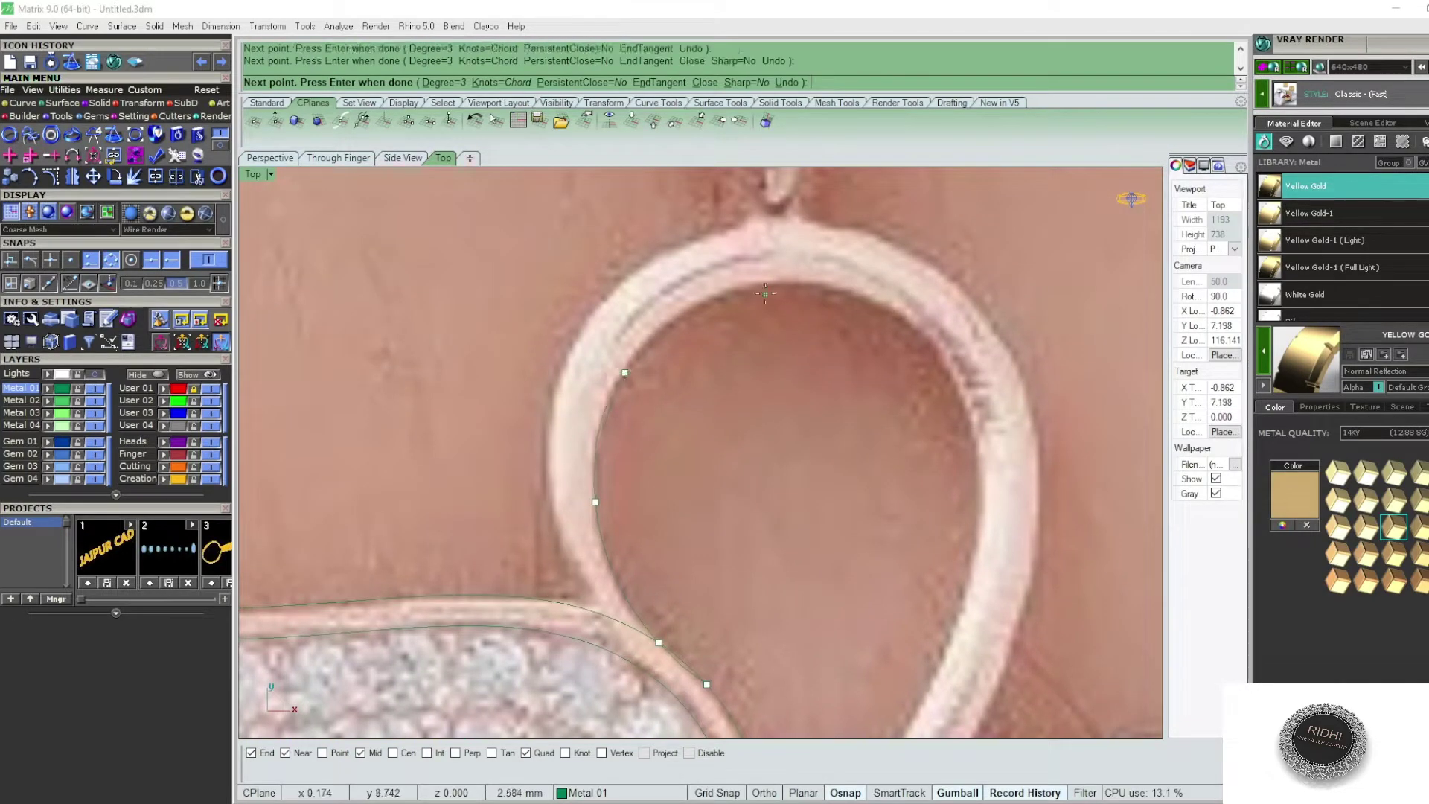
# - Continue the band curve over the upper loop and down past the left wing, then finish it
pyautogui.click(753, 287)
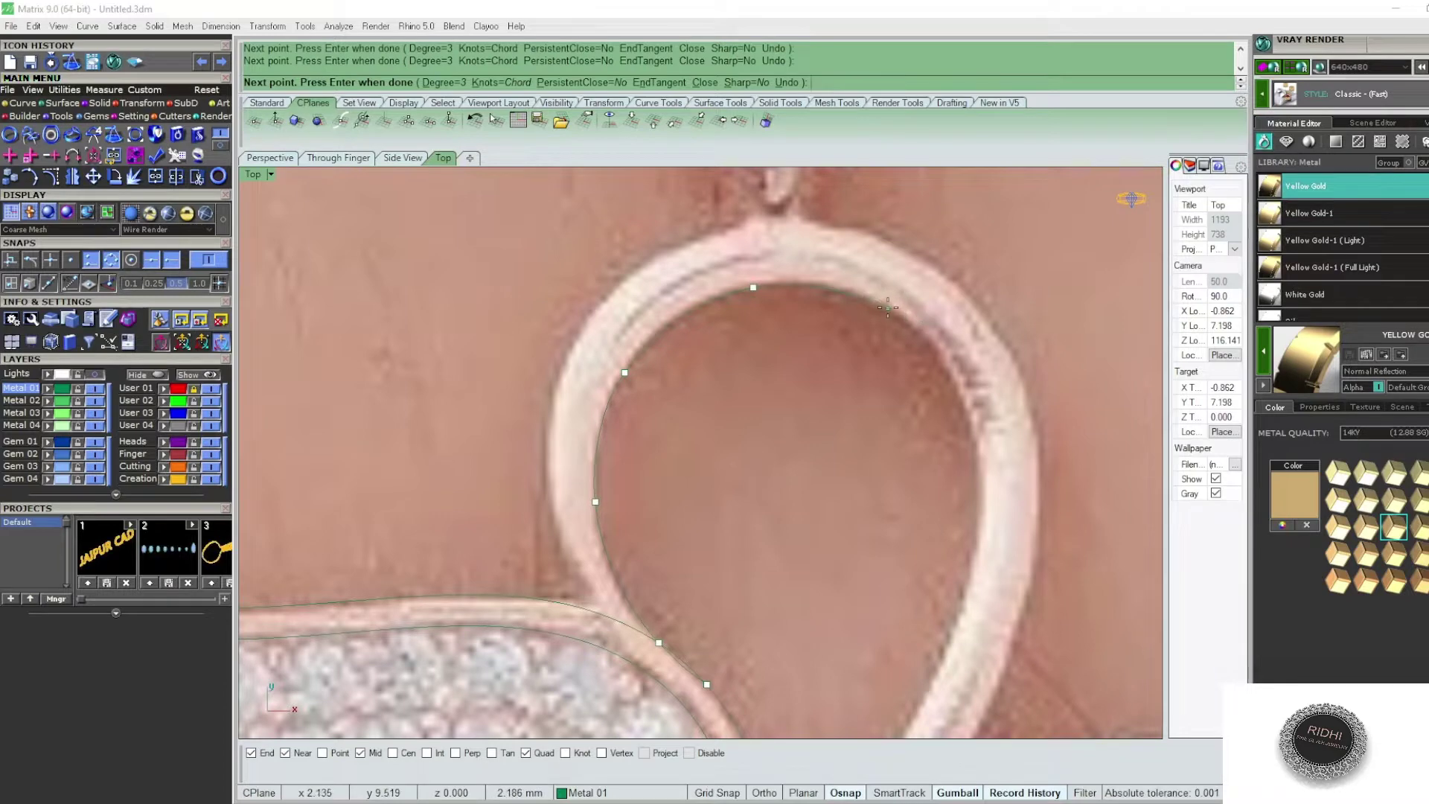
pyautogui.click(972, 427)
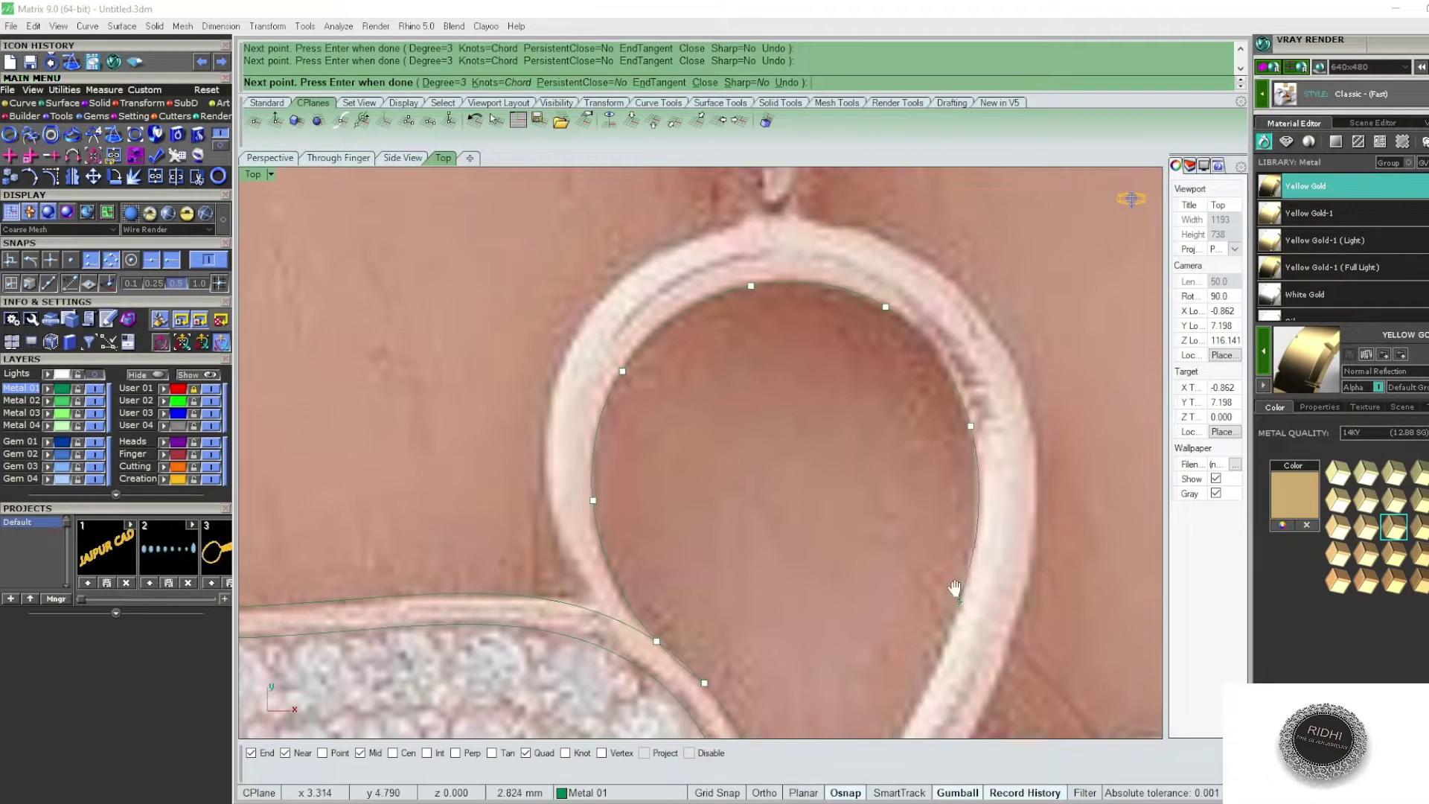
pyautogui.moveTo(955, 613); pyautogui.dragTo(926, 400, button='right')
pyautogui.moveTo(790, 596); pyautogui.dragTo(851, 416, button='right')
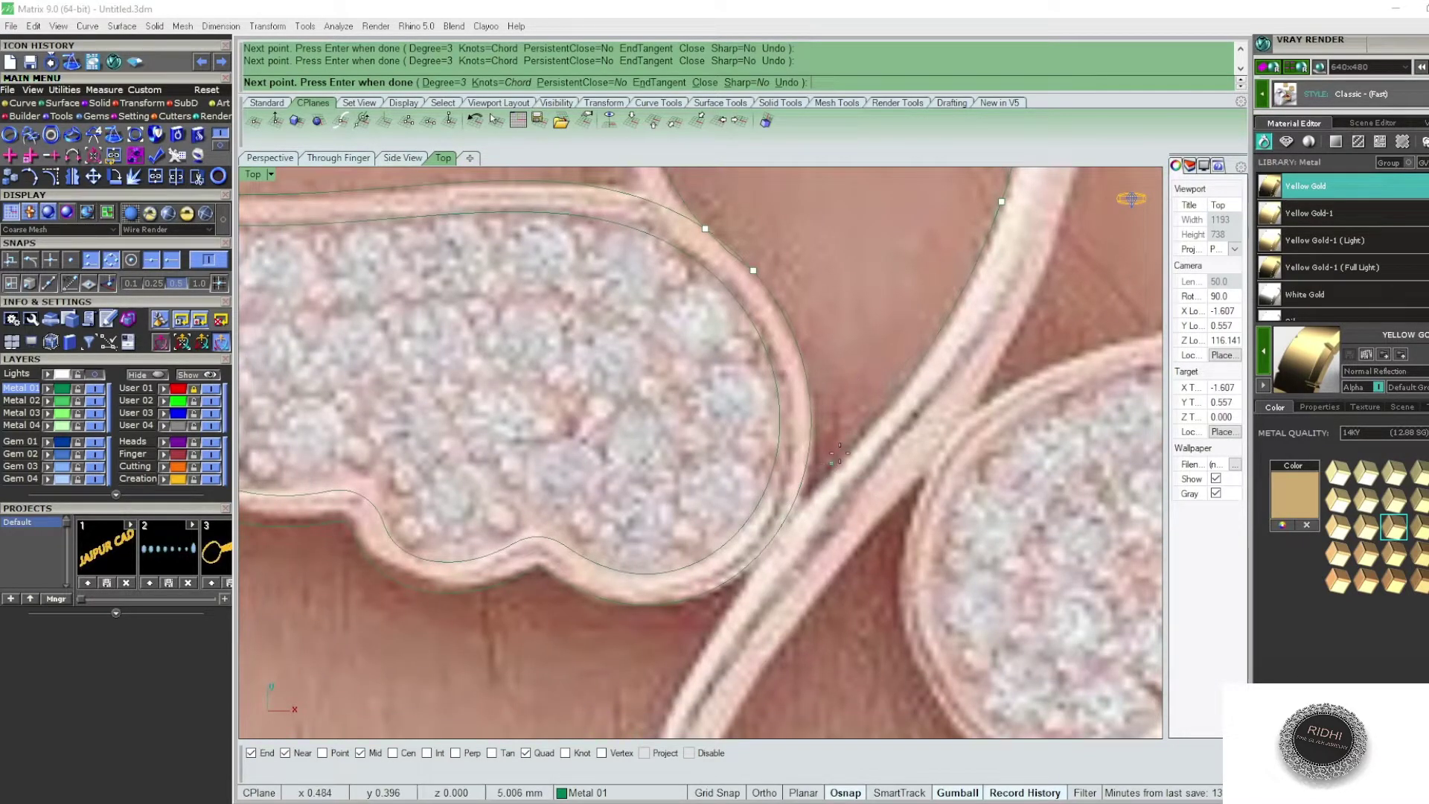
pyautogui.click(874, 421)
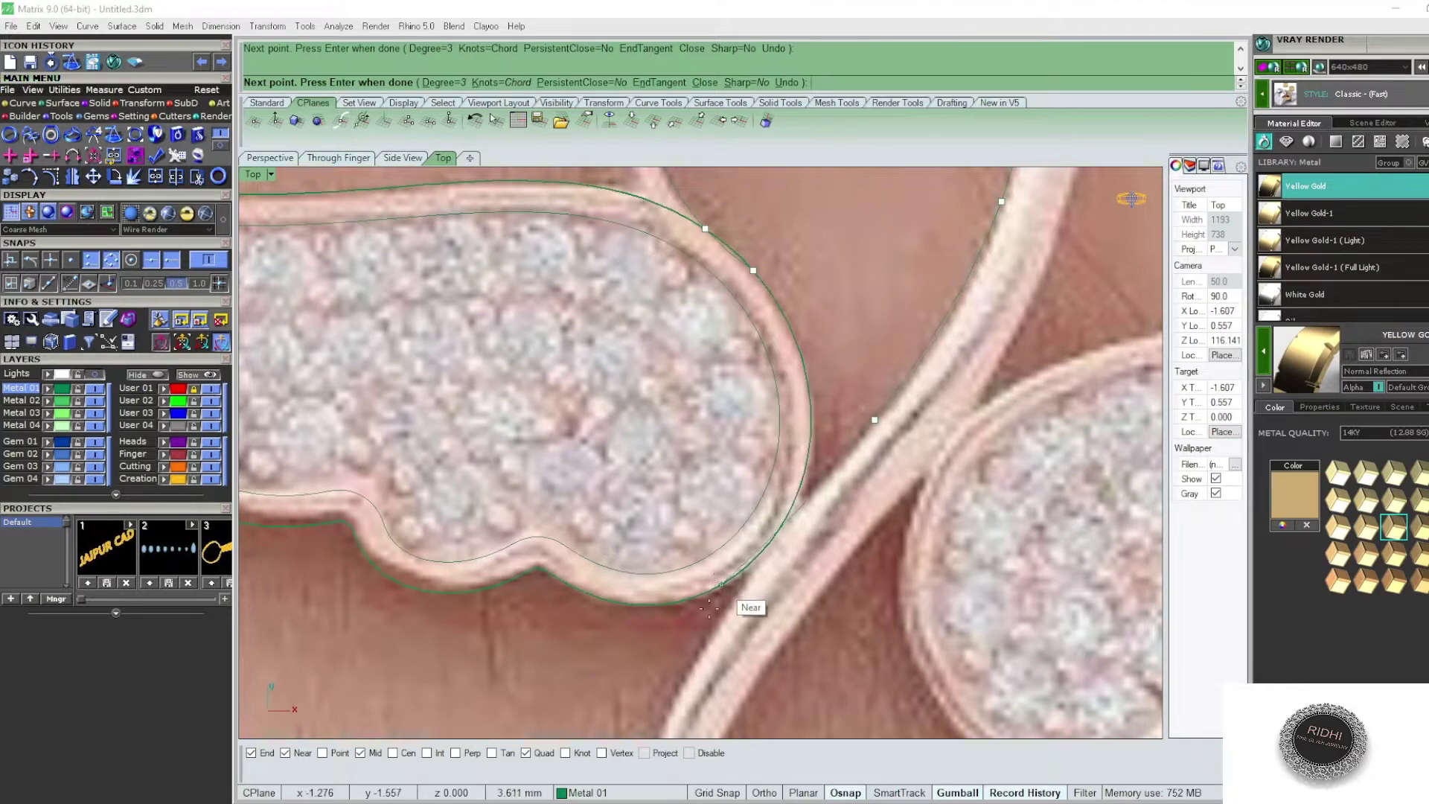
pyautogui.scroll(10, 793, 516)
pyautogui.click(831, 460)
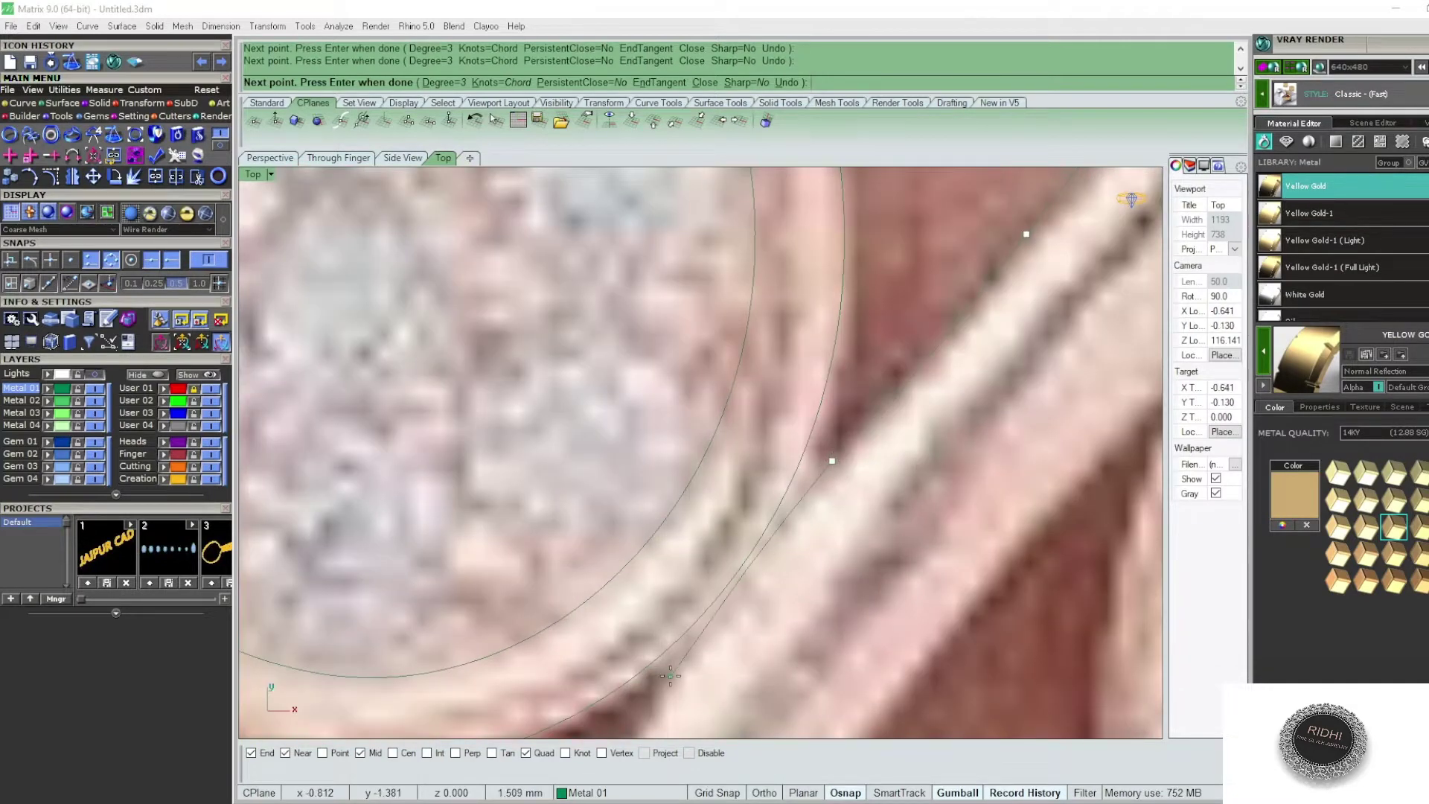
pyautogui.moveTo(569, 679)
pyautogui.mouseDown(button='right')
pyautogui.moveTo(673, 447)
pyautogui.moveTo(666, 501)
pyautogui.mouseUp(button='right')
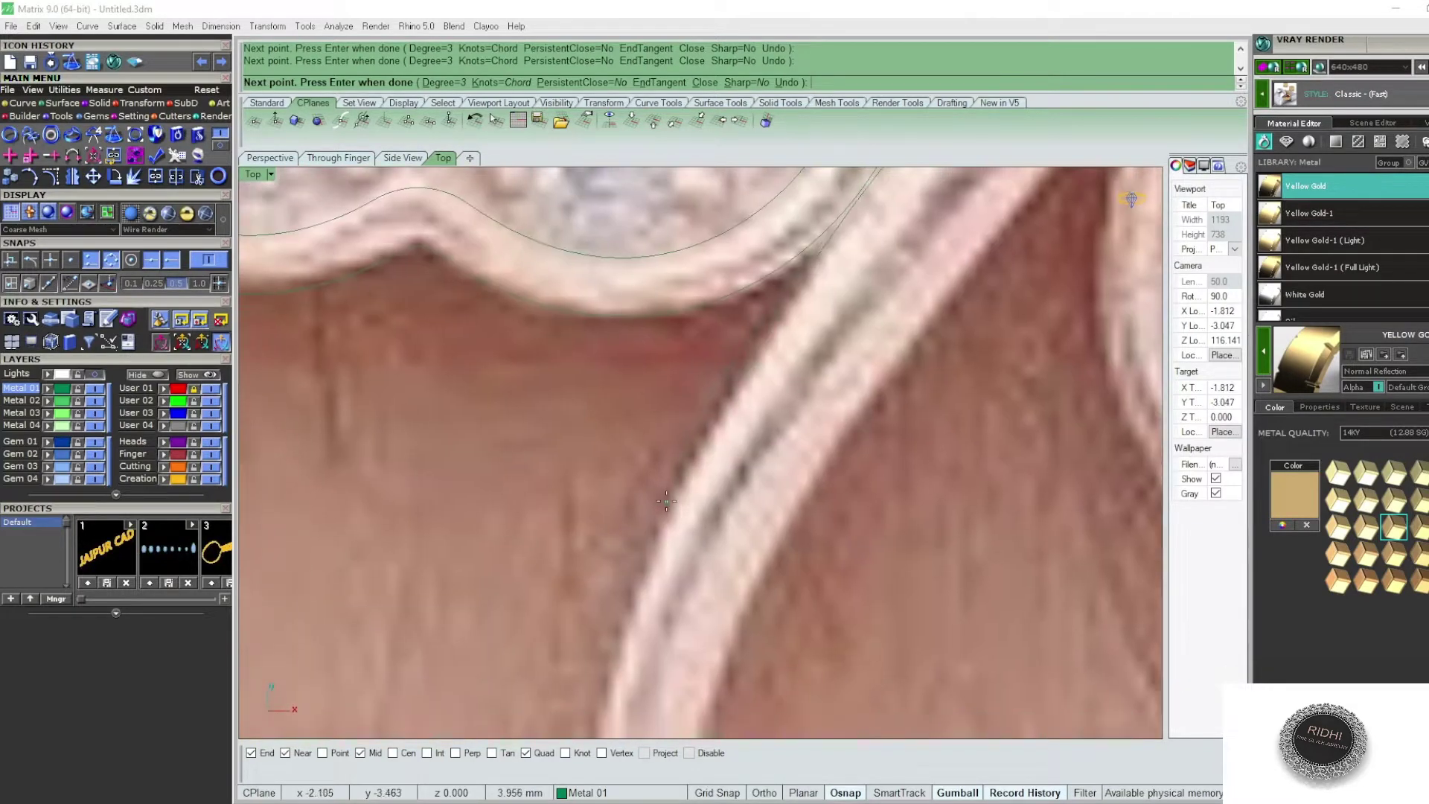
pyautogui.scroll(-5, 667, 501)
pyautogui.scroll(5, 647, 501)
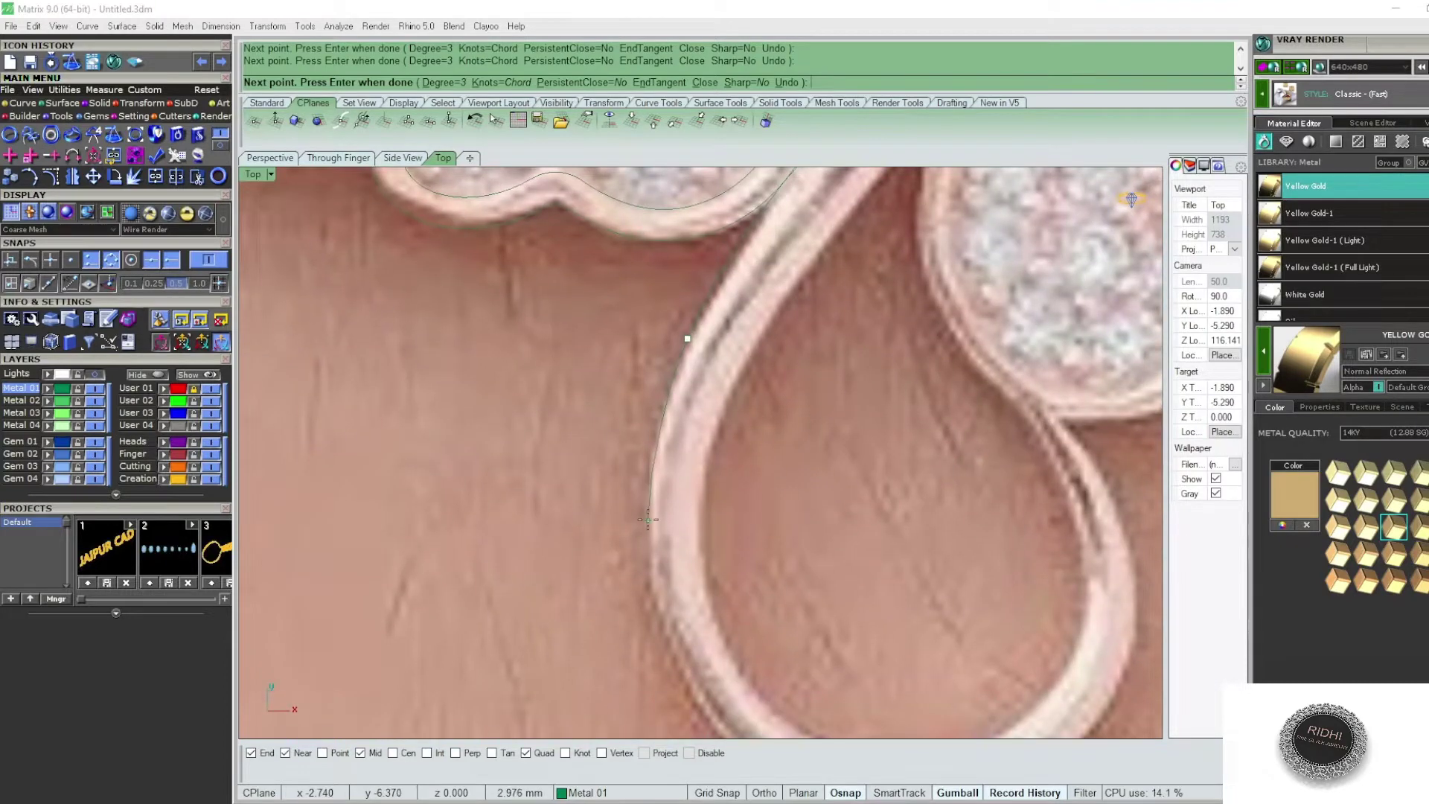
pyautogui.click(648, 518)
pyautogui.press('Return')
pyautogui.scroll(-5, 735, 405)
pyautogui.scroll(1, 790, 478)
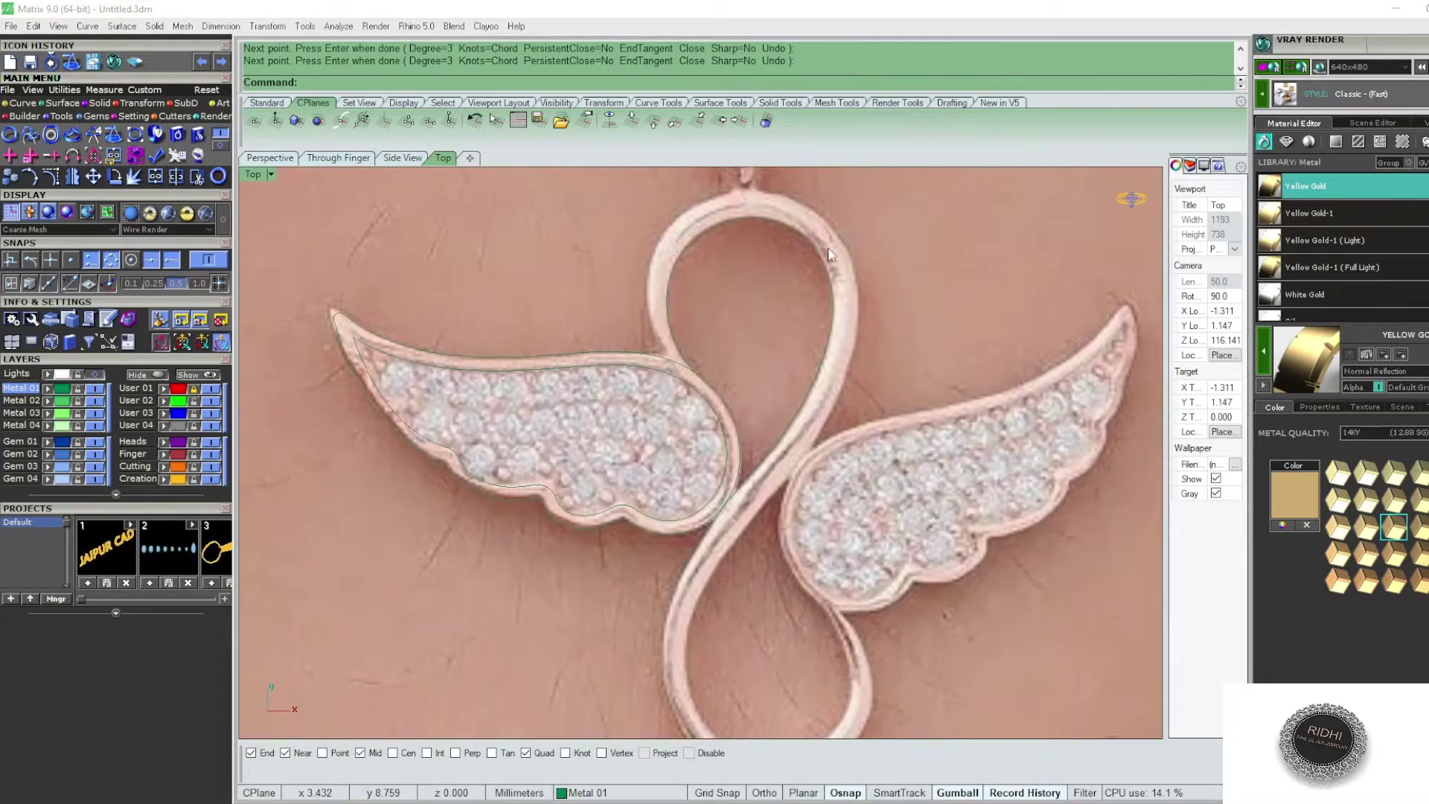
pyautogui.scroll(3, 801, 252)
pyautogui.scroll(2, 807, 234)
# - Rotate the traced loop curve 180° about the origin
pyautogui.click(806, 234)
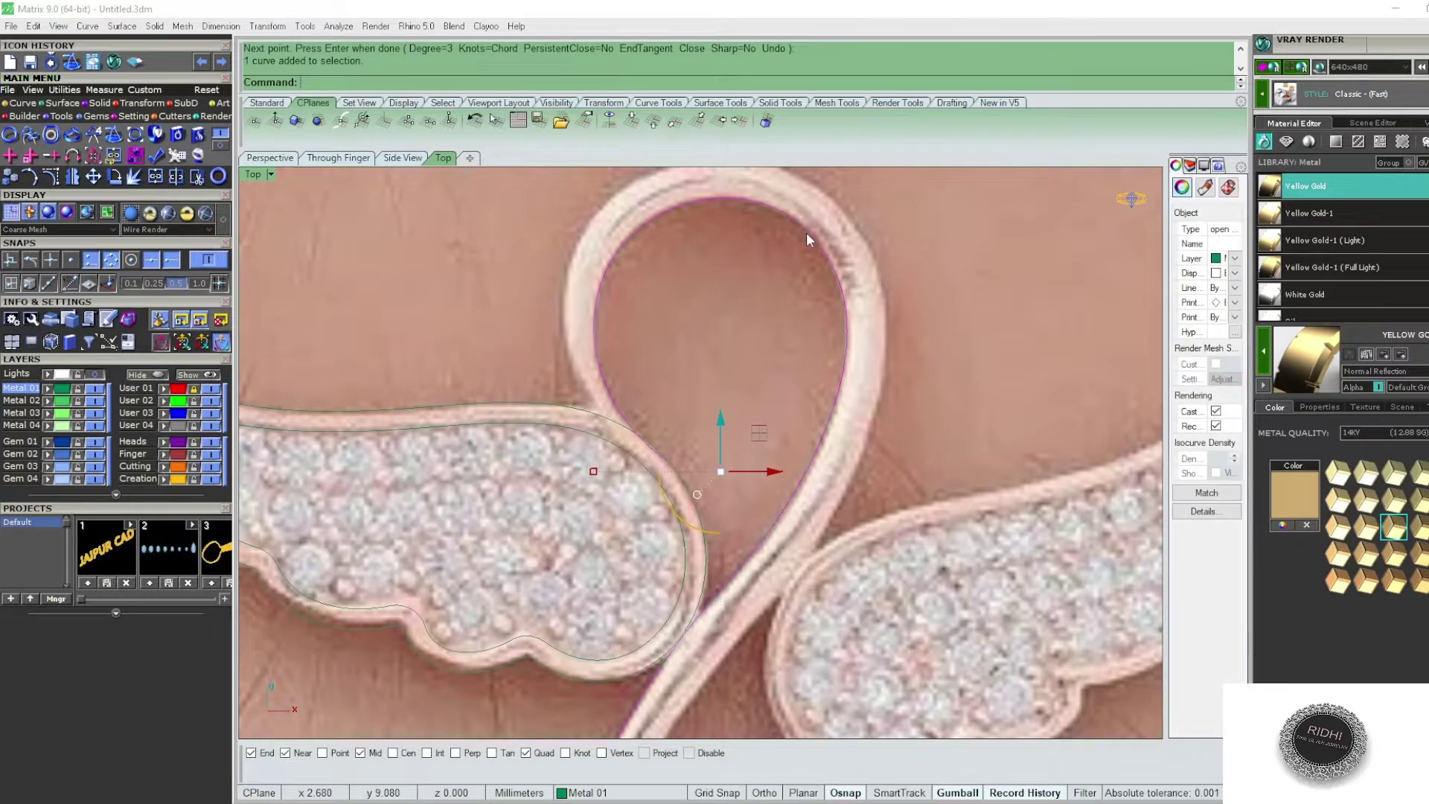
pyautogui.scroll(-2, 806, 237)
pyautogui.scroll(-1, 806, 237)
pyautogui.write('RT')
pyautogui.press('Return')
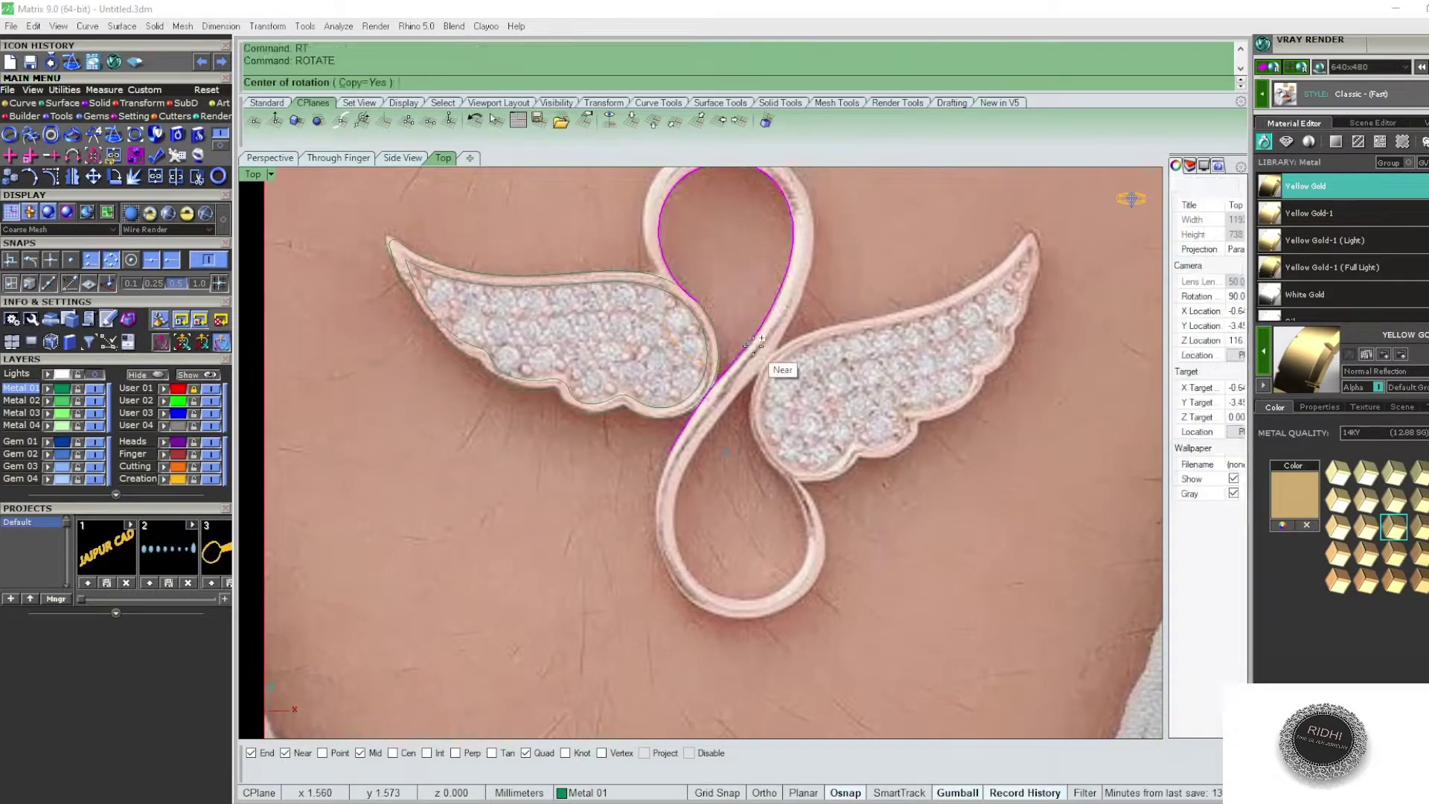
pyautogui.write('0')
pyautogui.press('Return')
pyautogui.click(715, 257)
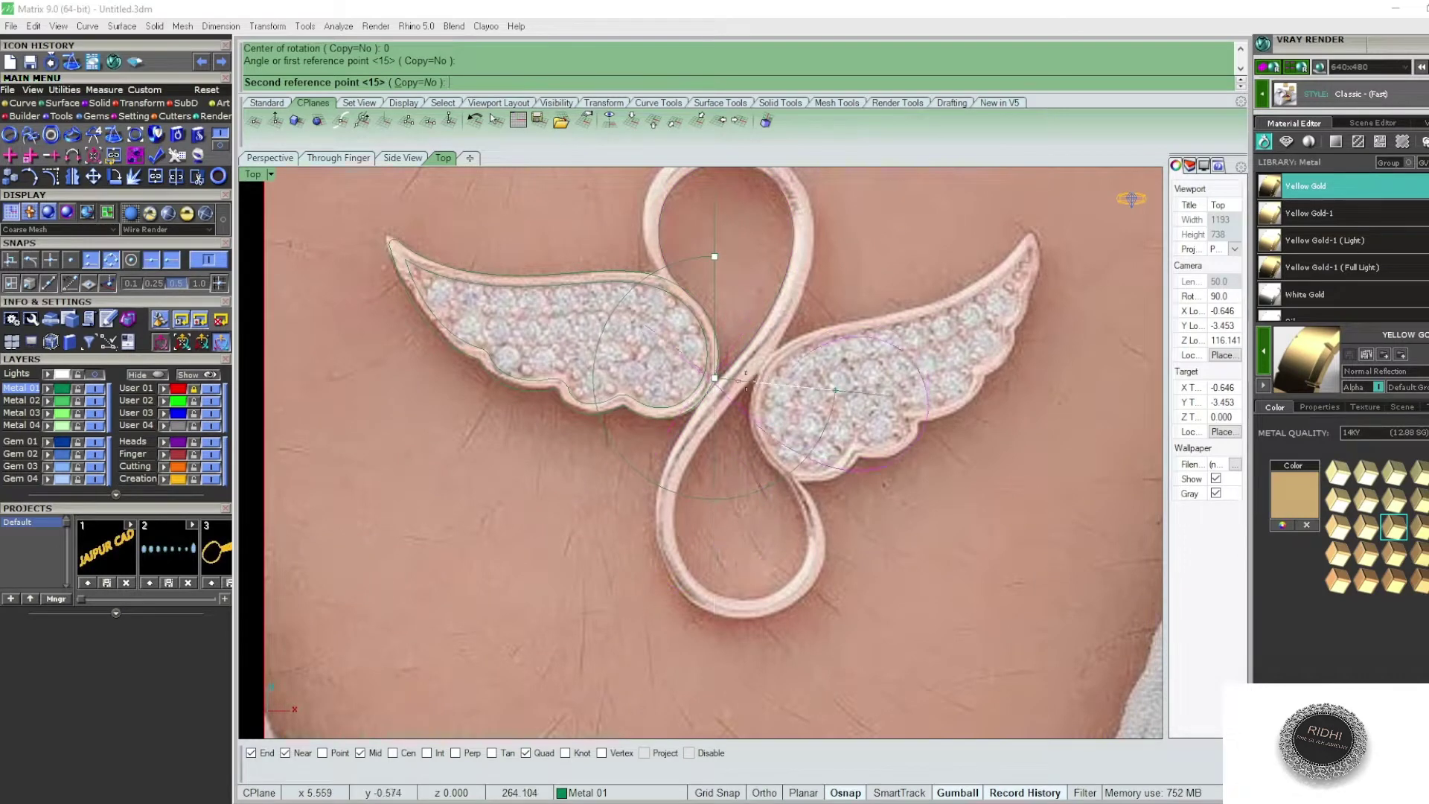
pyautogui.click(717, 240)
pyautogui.scroll(1, 730, 372)
pyautogui.scroll(1, 736, 367)
pyautogui.scroll(-2, 751, 380)
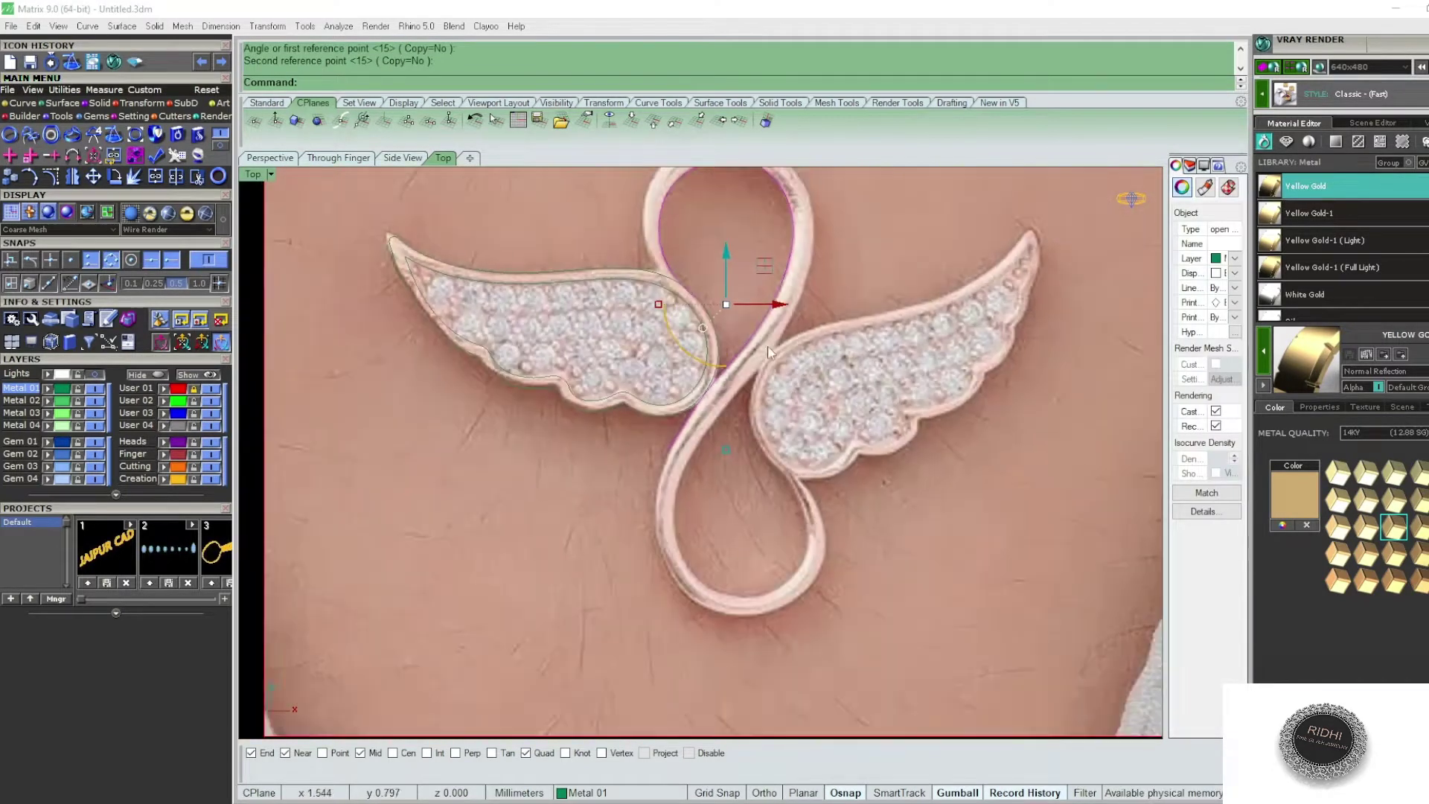
# - Mirror the rotated curve from the origin, then delete the unwanted mirrored copy
pyautogui.write('mirror')
pyautogui.press('Return')
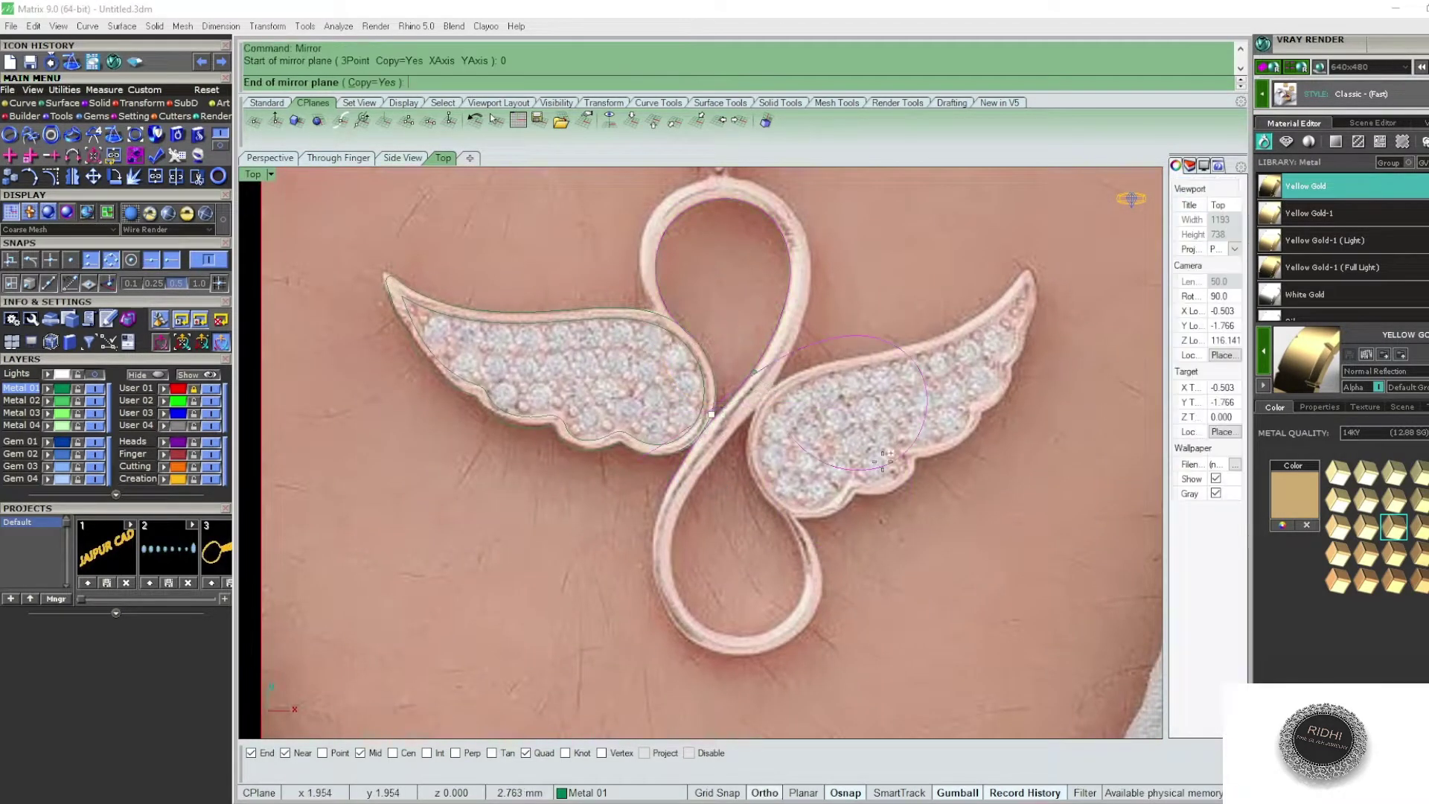
pyautogui.write('0')
pyautogui.press('Return')
pyautogui.click(744, 603)
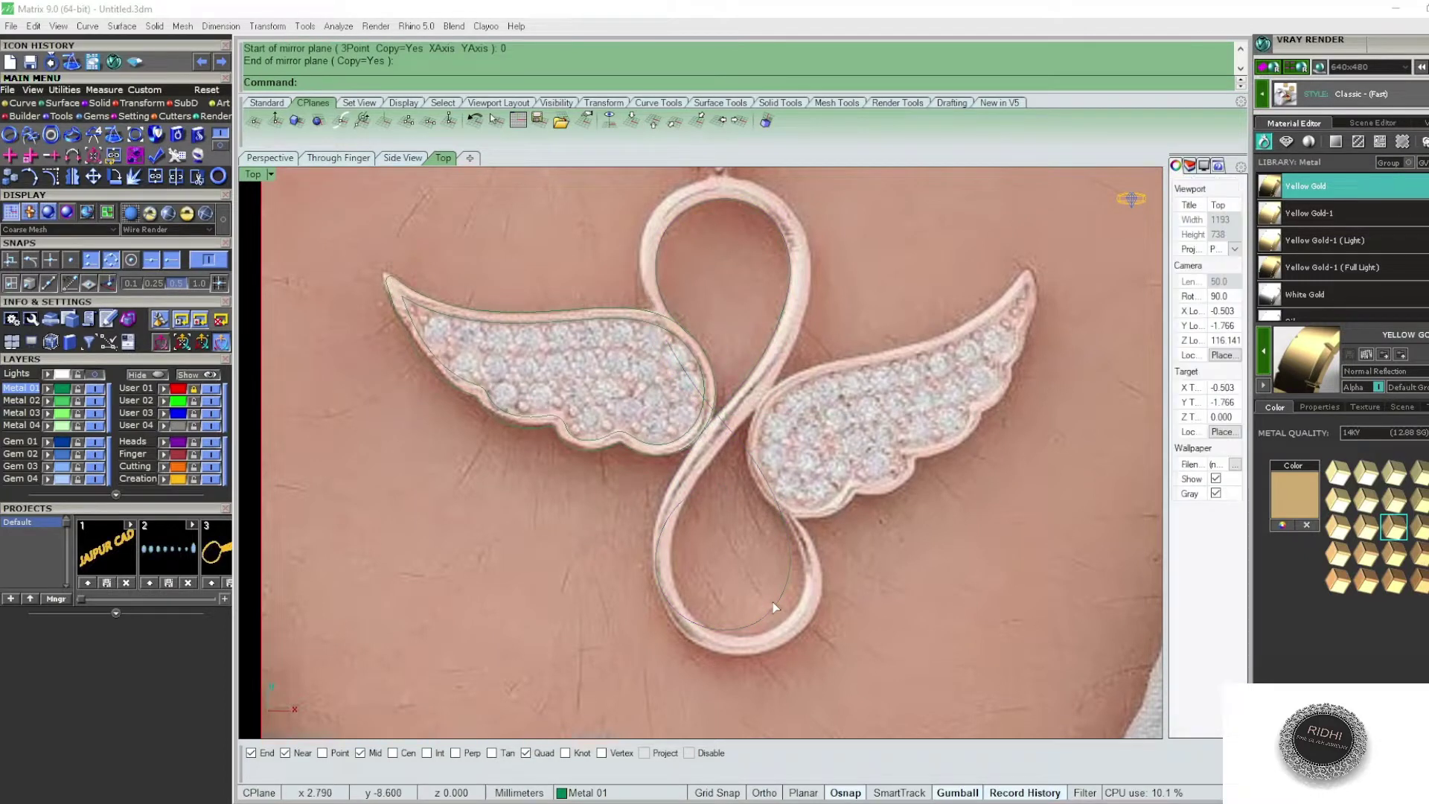
pyautogui.write('Mirror')
pyautogui.press('Return')
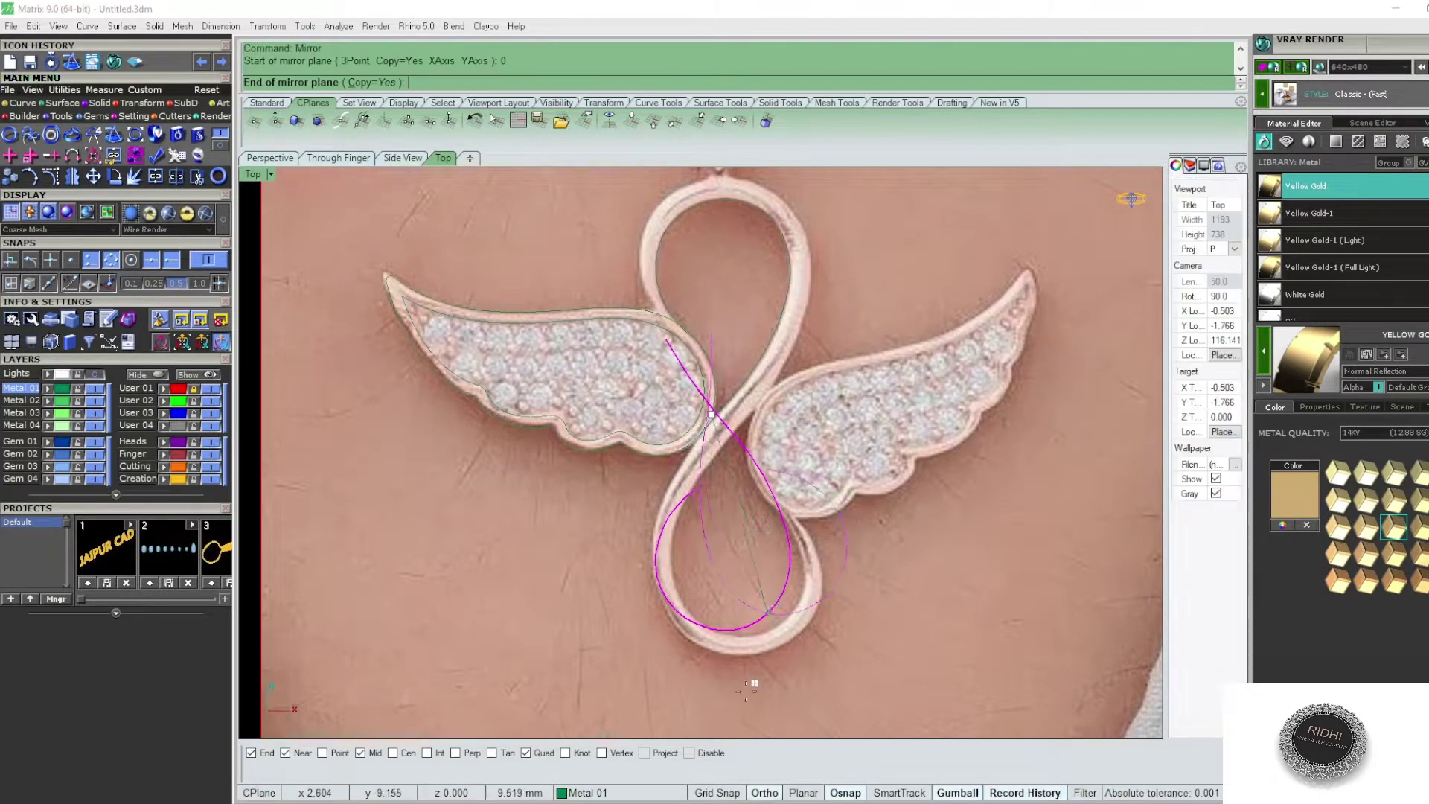
pyautogui.write('0')
pyautogui.press('Return')
pyautogui.press('Escape')
pyautogui.press('Delete')
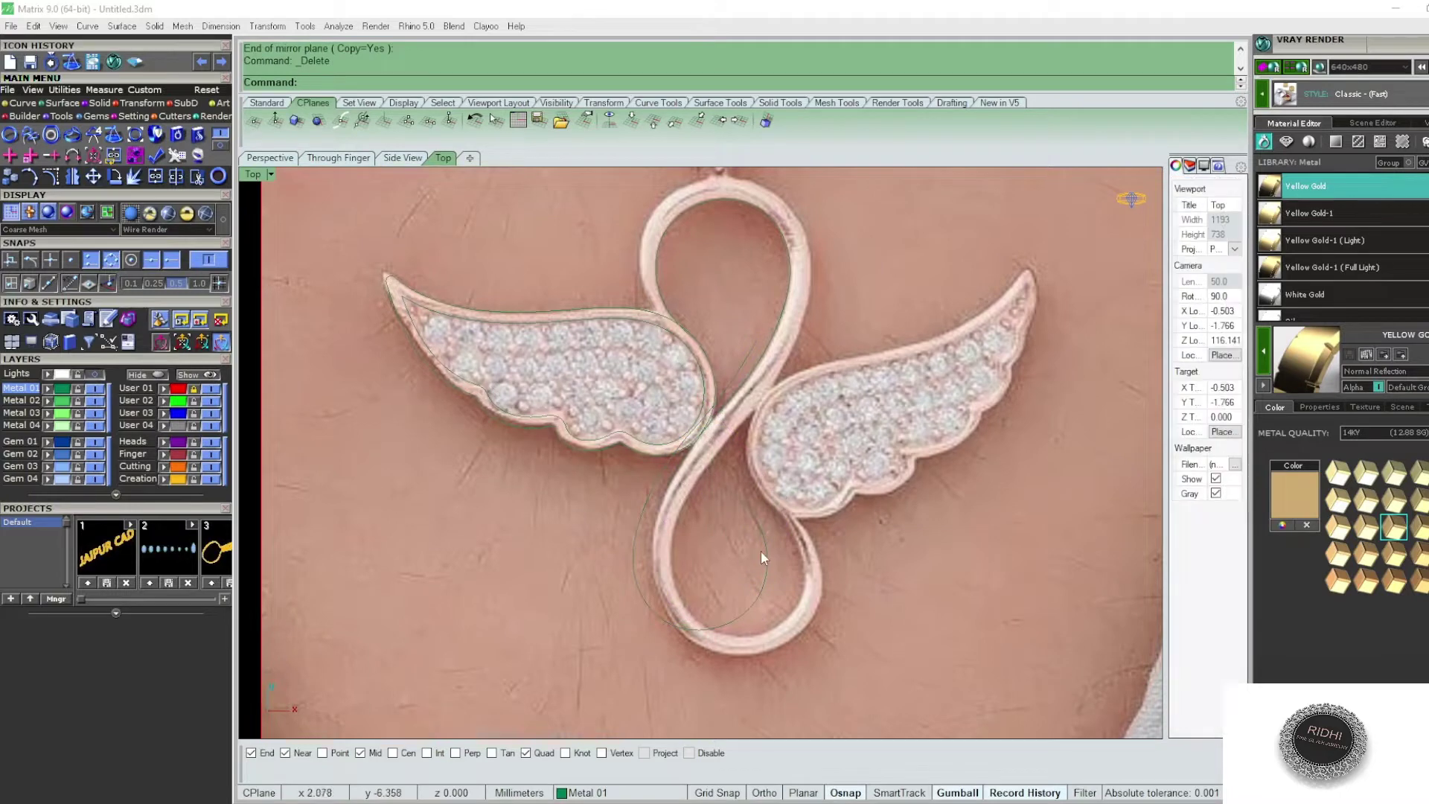
pyautogui.click(758, 519)
# - Delete the leftover lower-loop curve and select the left wing outline
pyautogui.press('Delete')
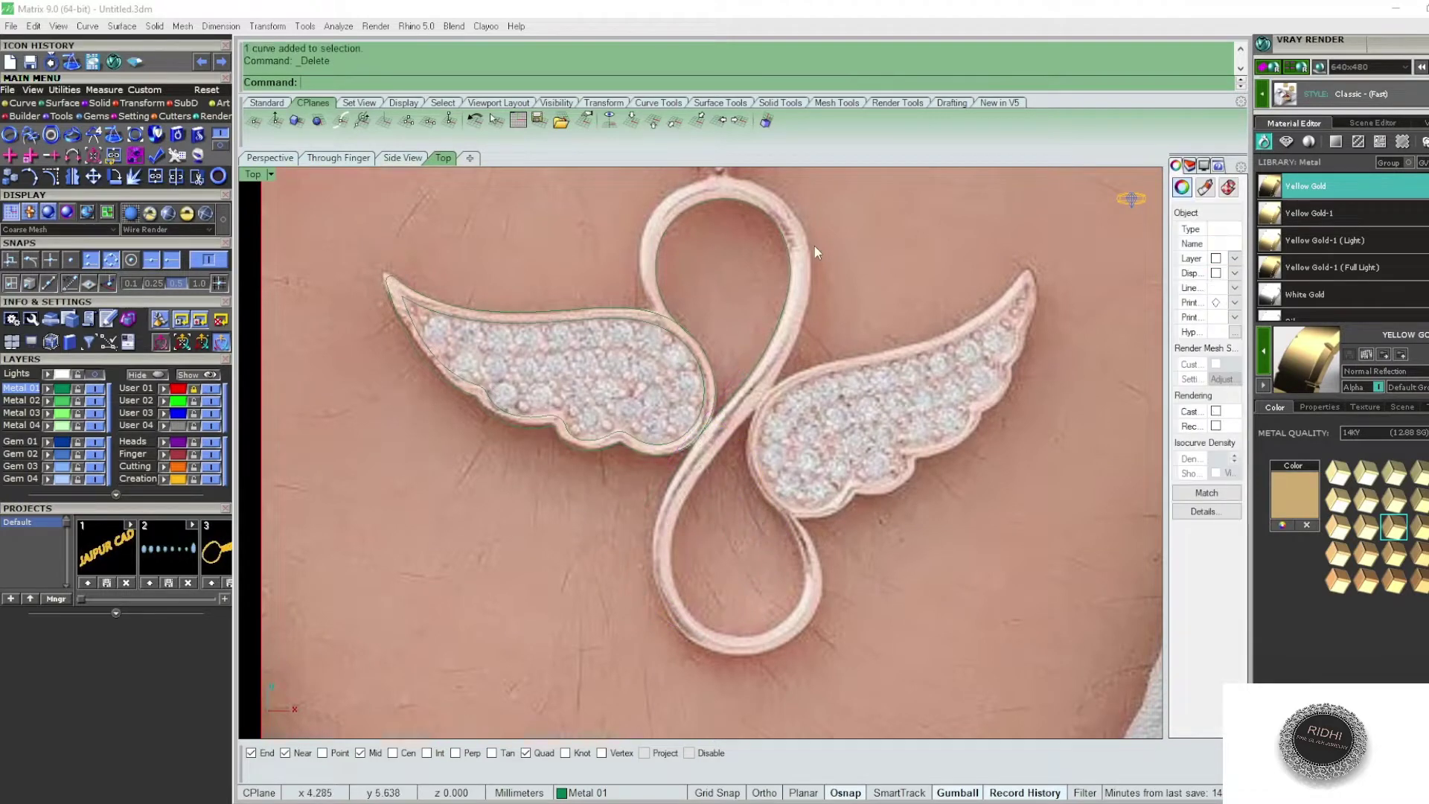
pyautogui.click(708, 425)
pyautogui.scroll(3, 703, 405)
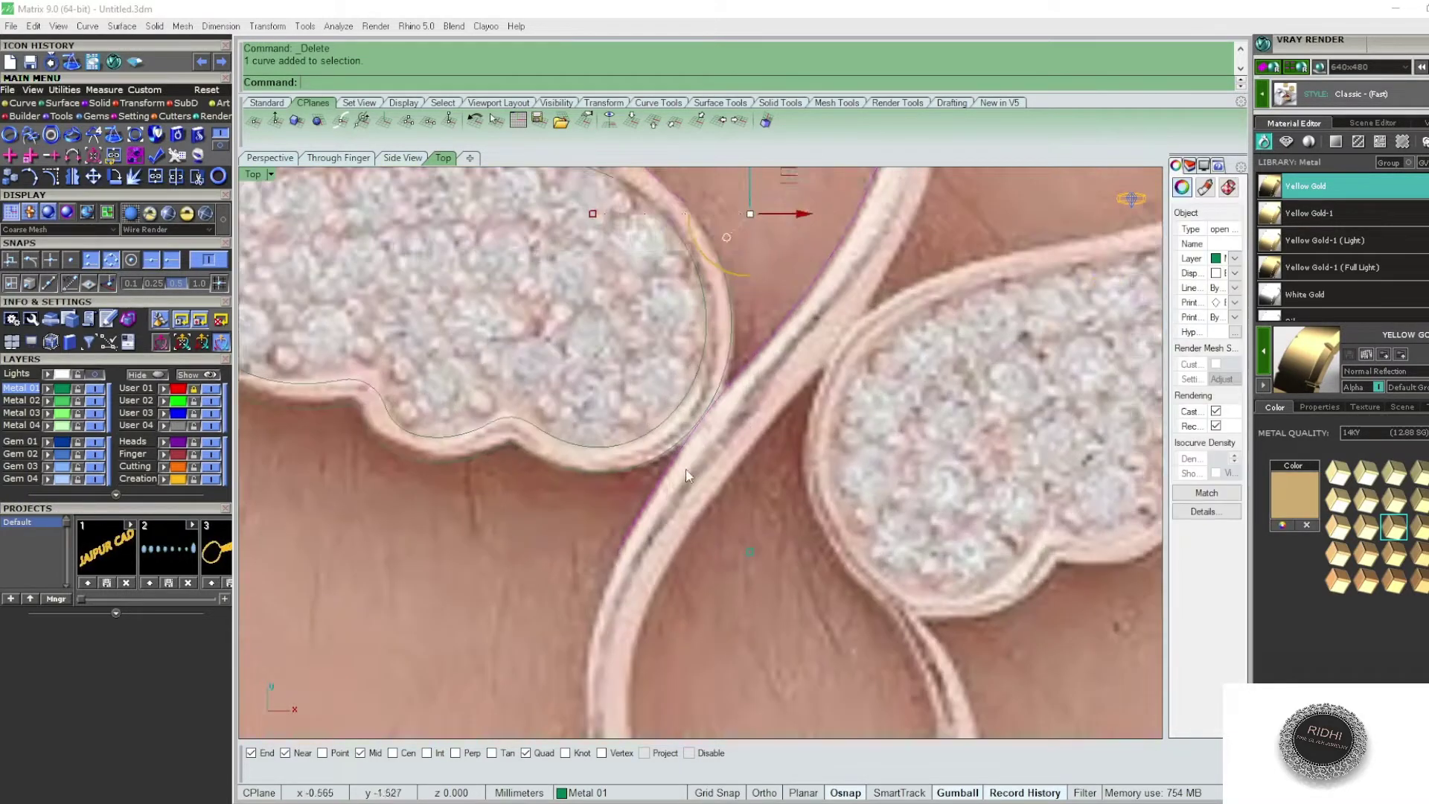
pyautogui.scroll(2, 699, 382)
pyautogui.write('CV')
# - Draw a control-point curve through five points around the lower loop, ending near the right wing
pyautogui.press('Return')
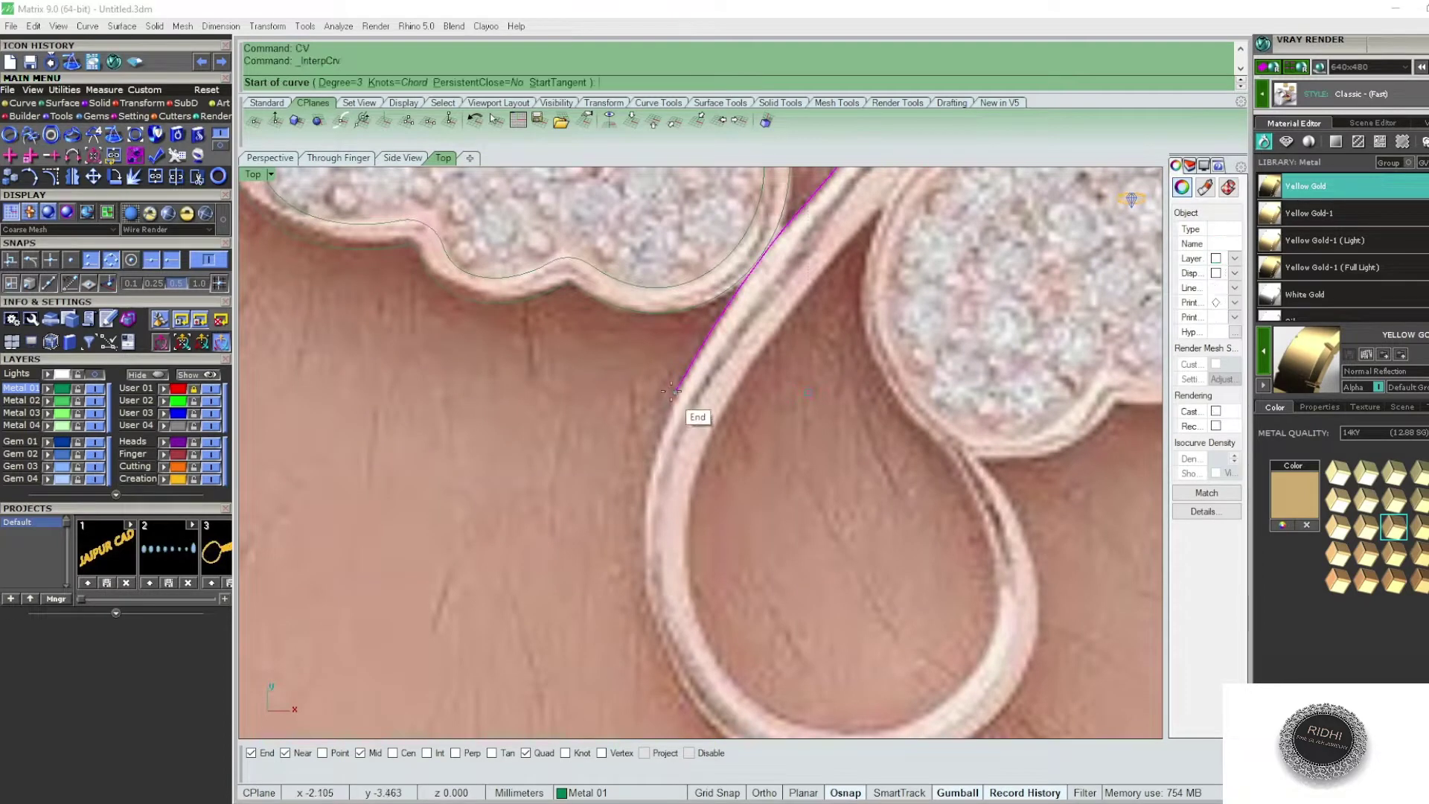
pyautogui.click(675, 392)
pyautogui.click(642, 496)
pyautogui.moveTo(677, 622); pyautogui.dragTo(633, 420, button='right')
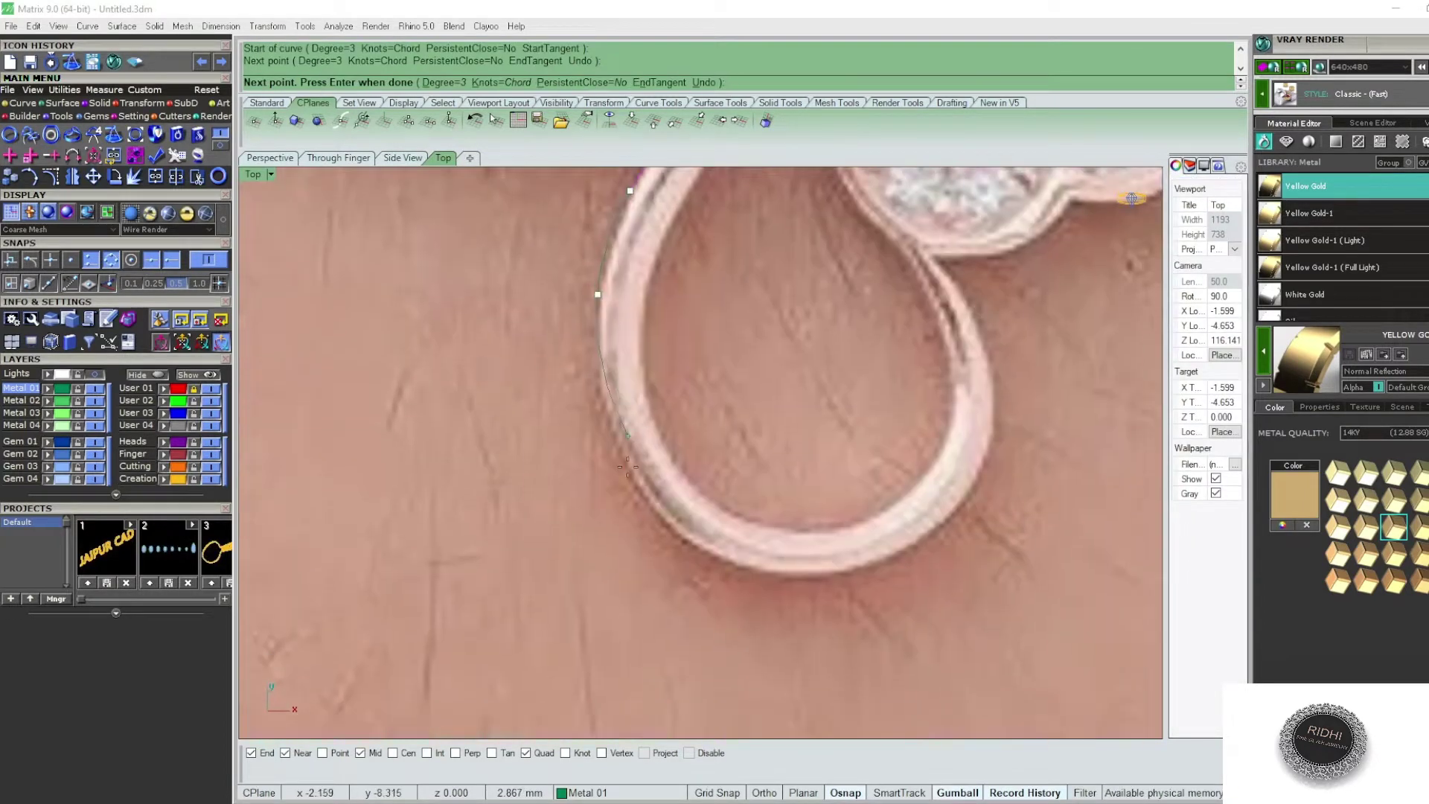
pyautogui.click(628, 474)
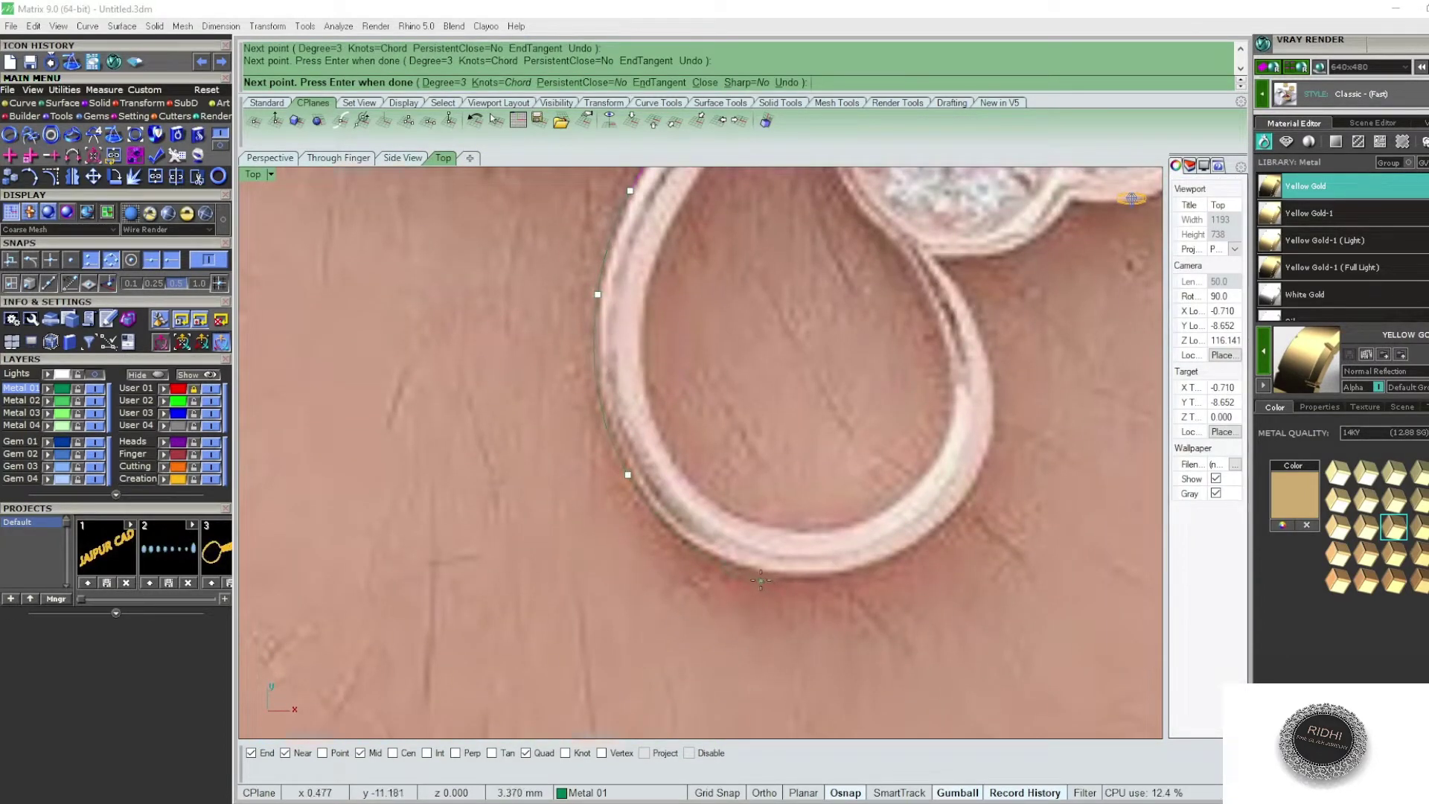
pyautogui.click(759, 578)
pyautogui.click(884, 563)
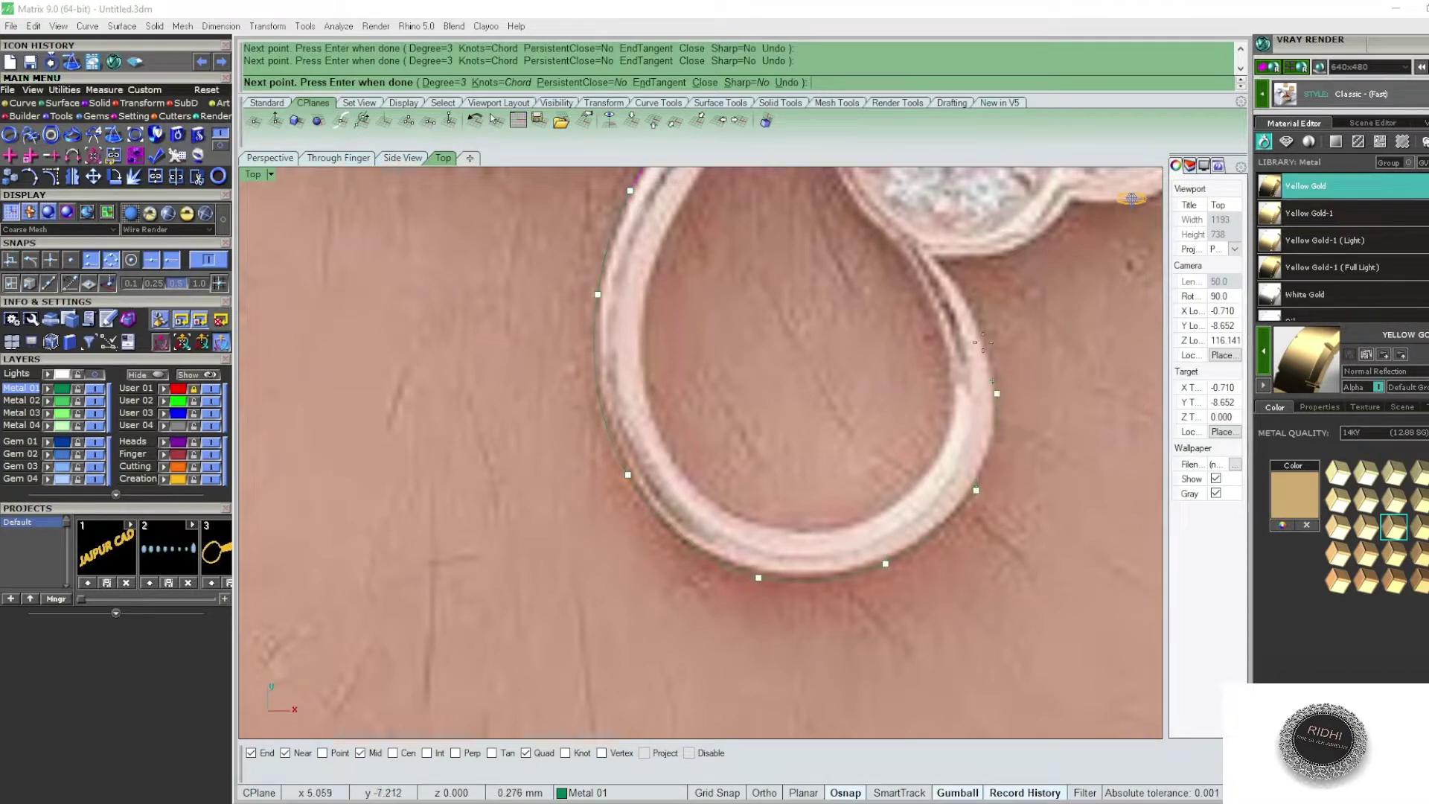
pyautogui.moveTo(982, 341); pyautogui.dragTo(979, 408, button='right')
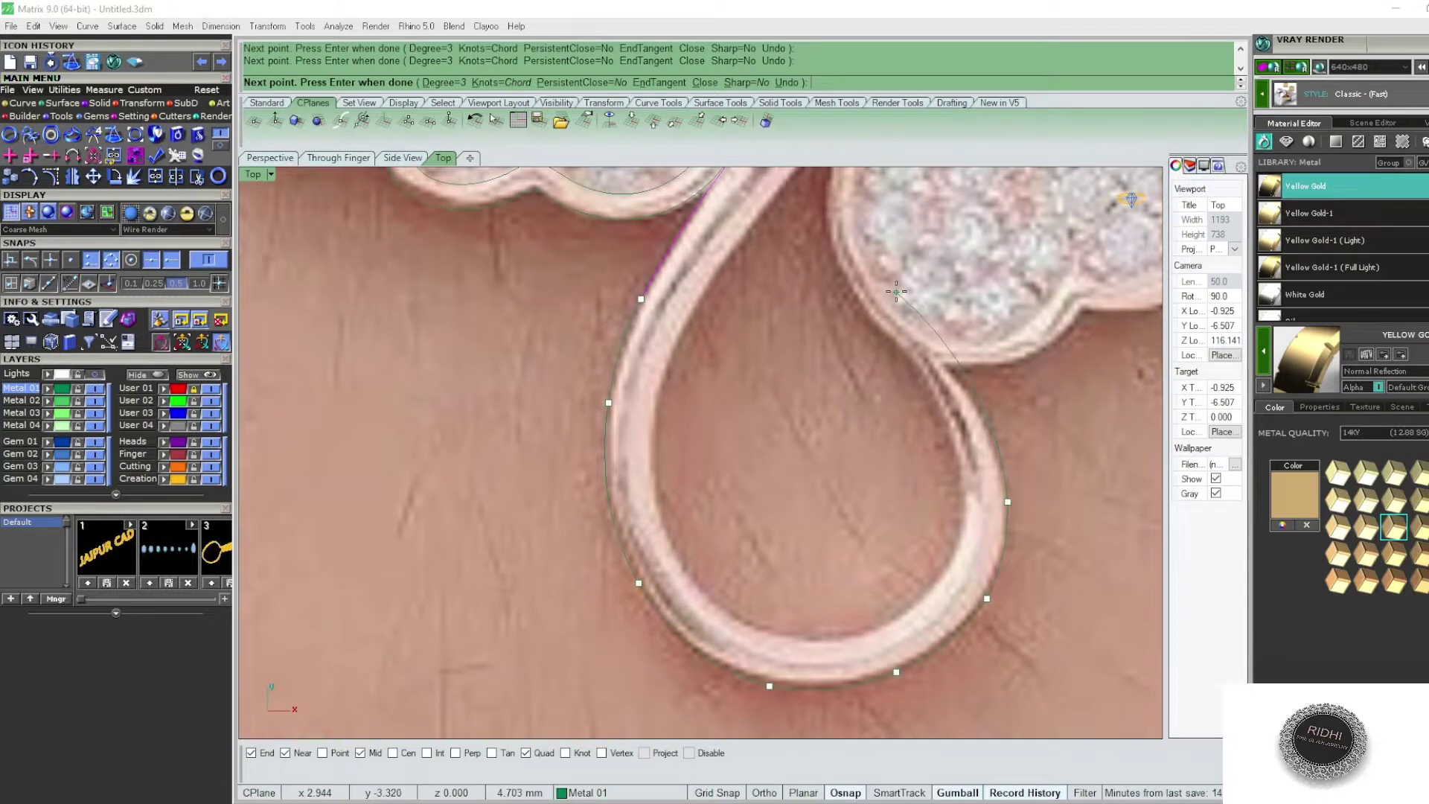
pyautogui.scroll(-3, 908, 350)
pyautogui.scroll(-2, 847, 489)
pyautogui.press('Return')
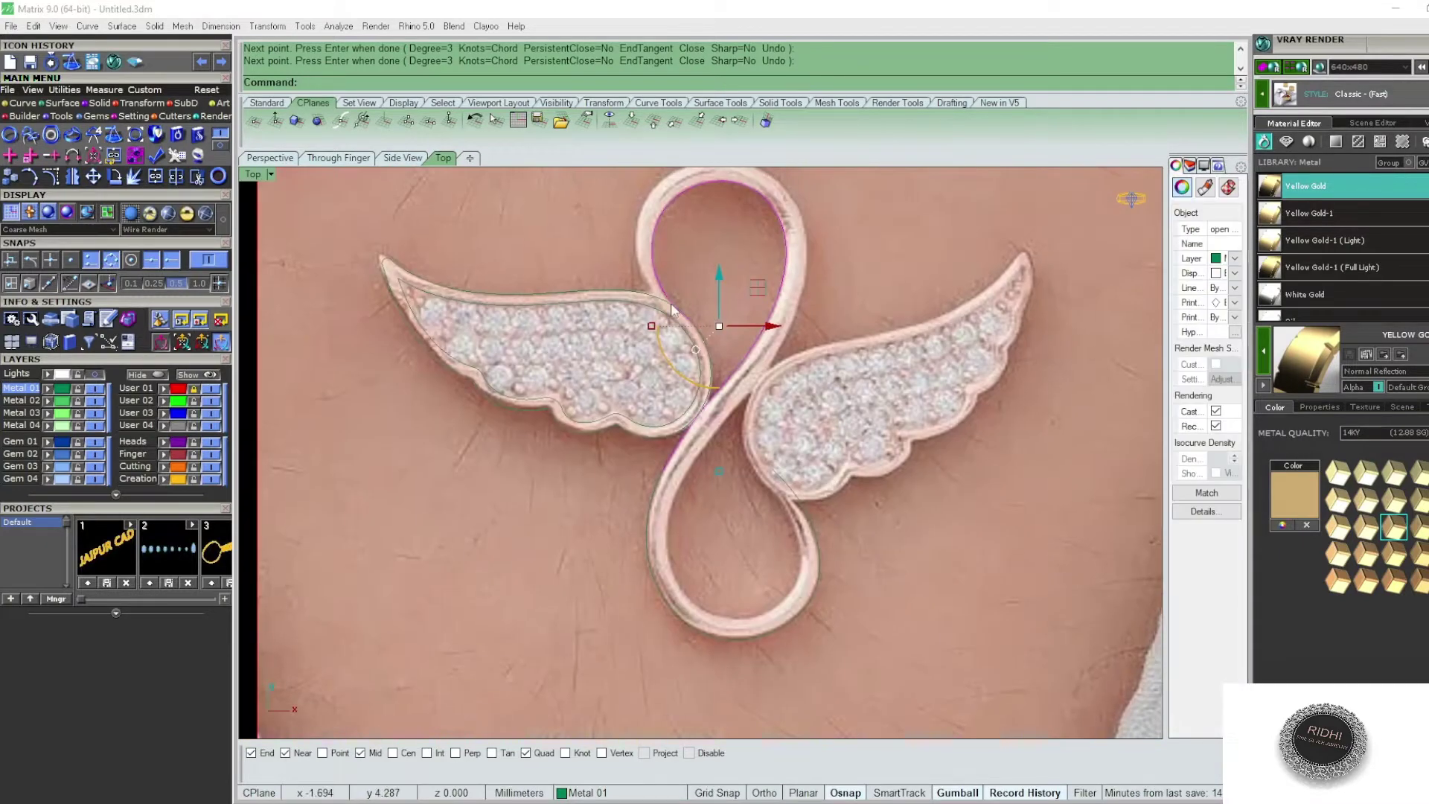
pyautogui.scroll(5, 672, 308)
pyautogui.scroll(-3, 672, 309)
pyautogui.press('Escape')
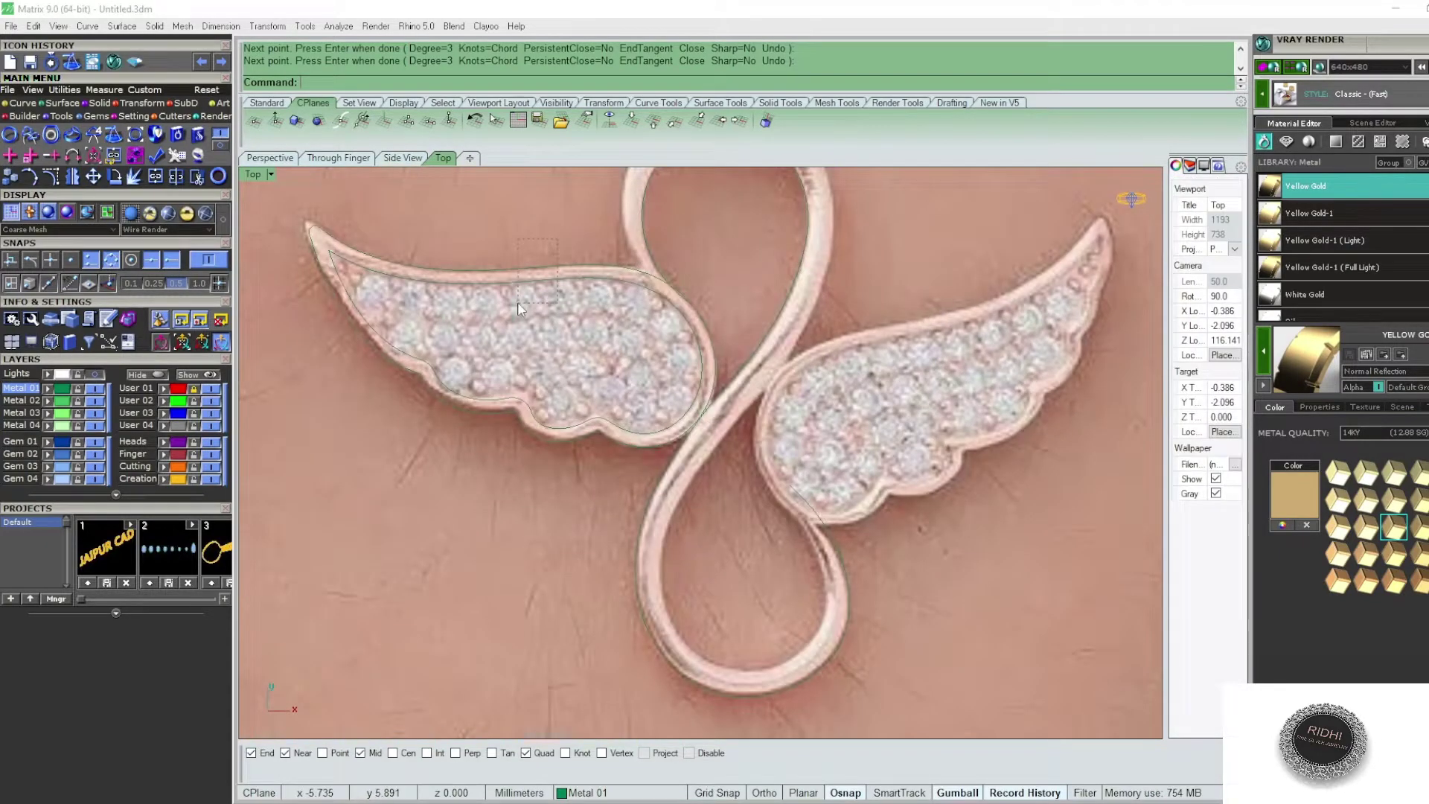
# - Extrude the left wing outline one-sided 1.2 mm downward into a solid
pyautogui.moveTo(518, 303); pyautogui.dragTo(519, 304)
pyautogui.hotkey('ctrl', 'z')
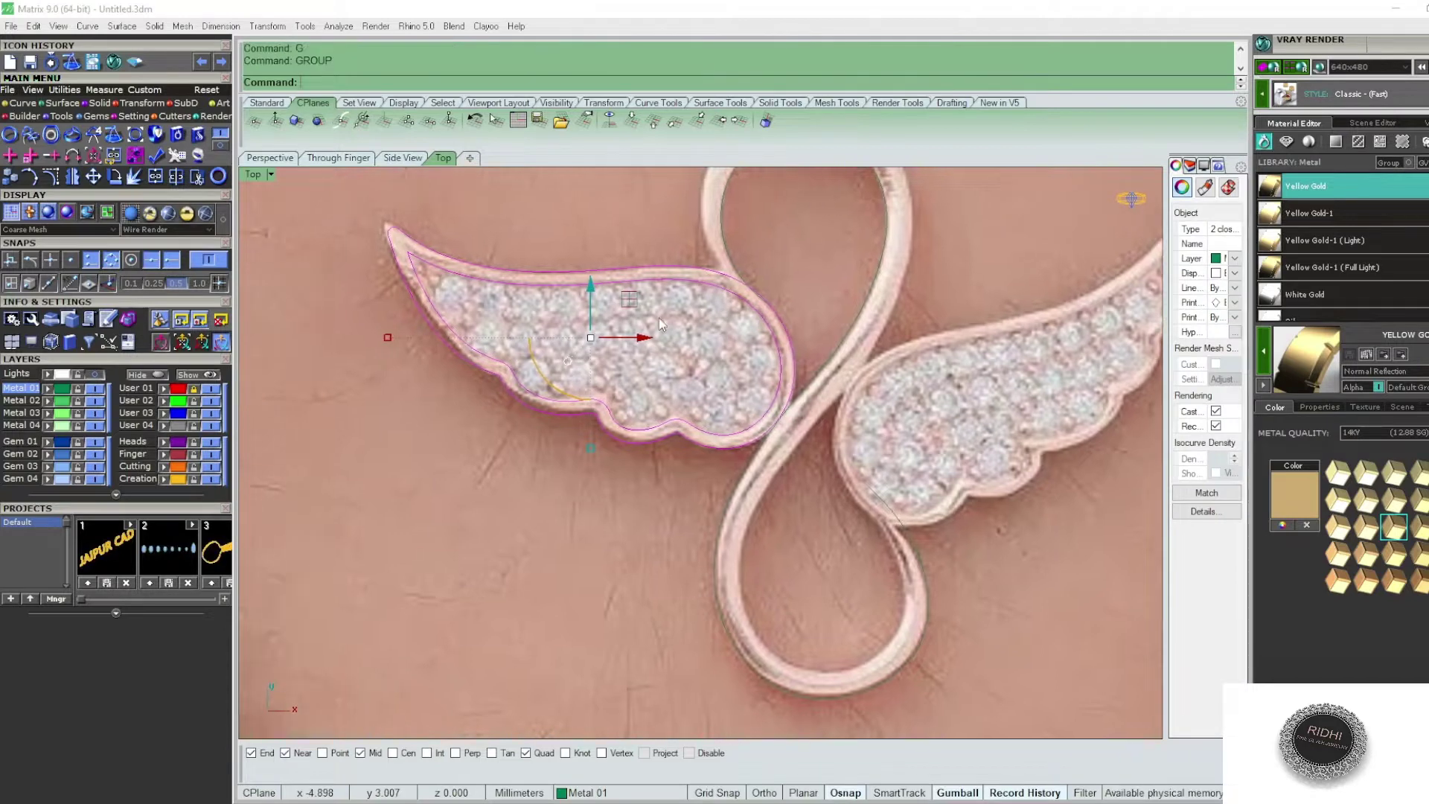
pyautogui.click(678, 274)
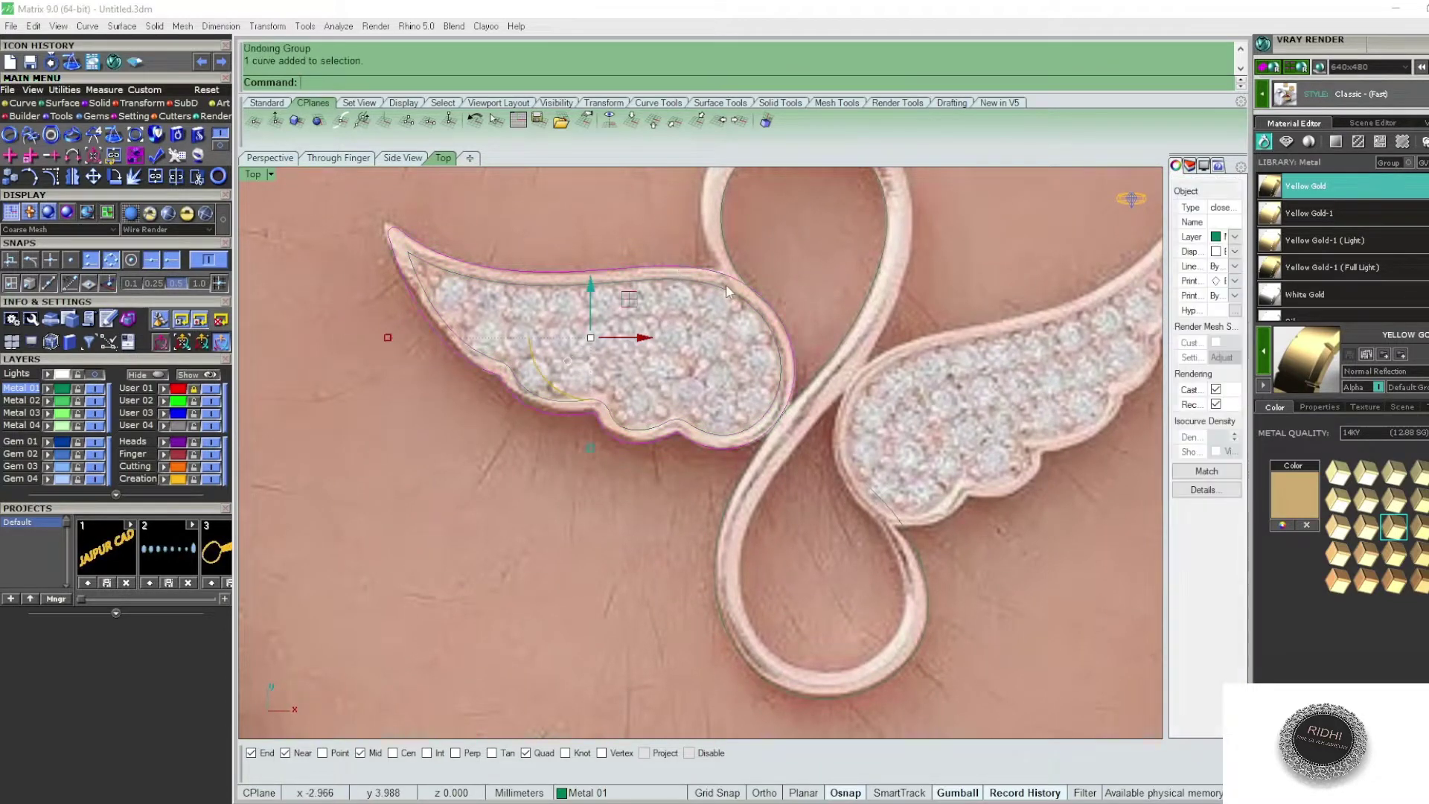
pyautogui.hotkey('ctrl', 'F2')
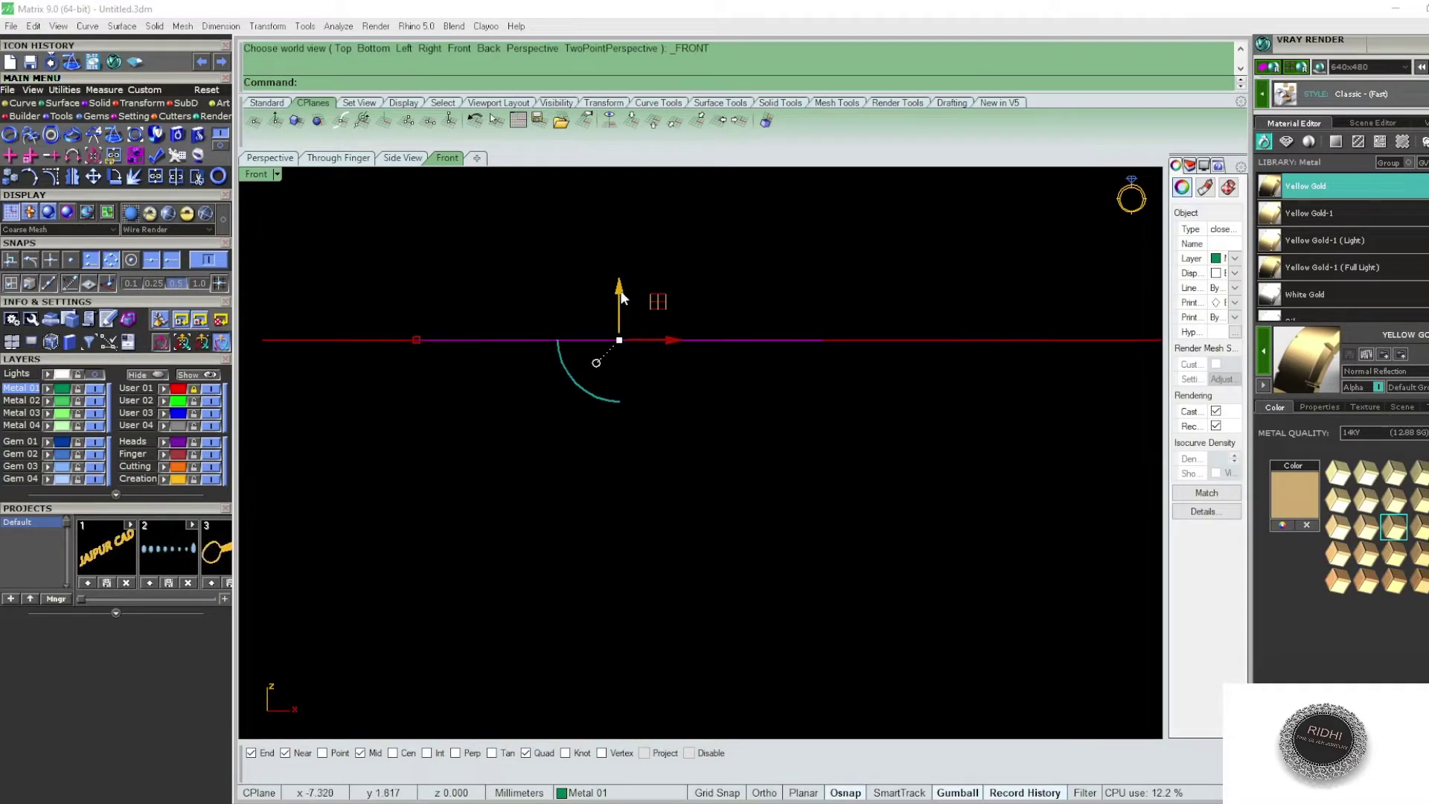
pyautogui.write('EC')
pyautogui.press('Return')
pyautogui.write('b')
pyautogui.press('Return')
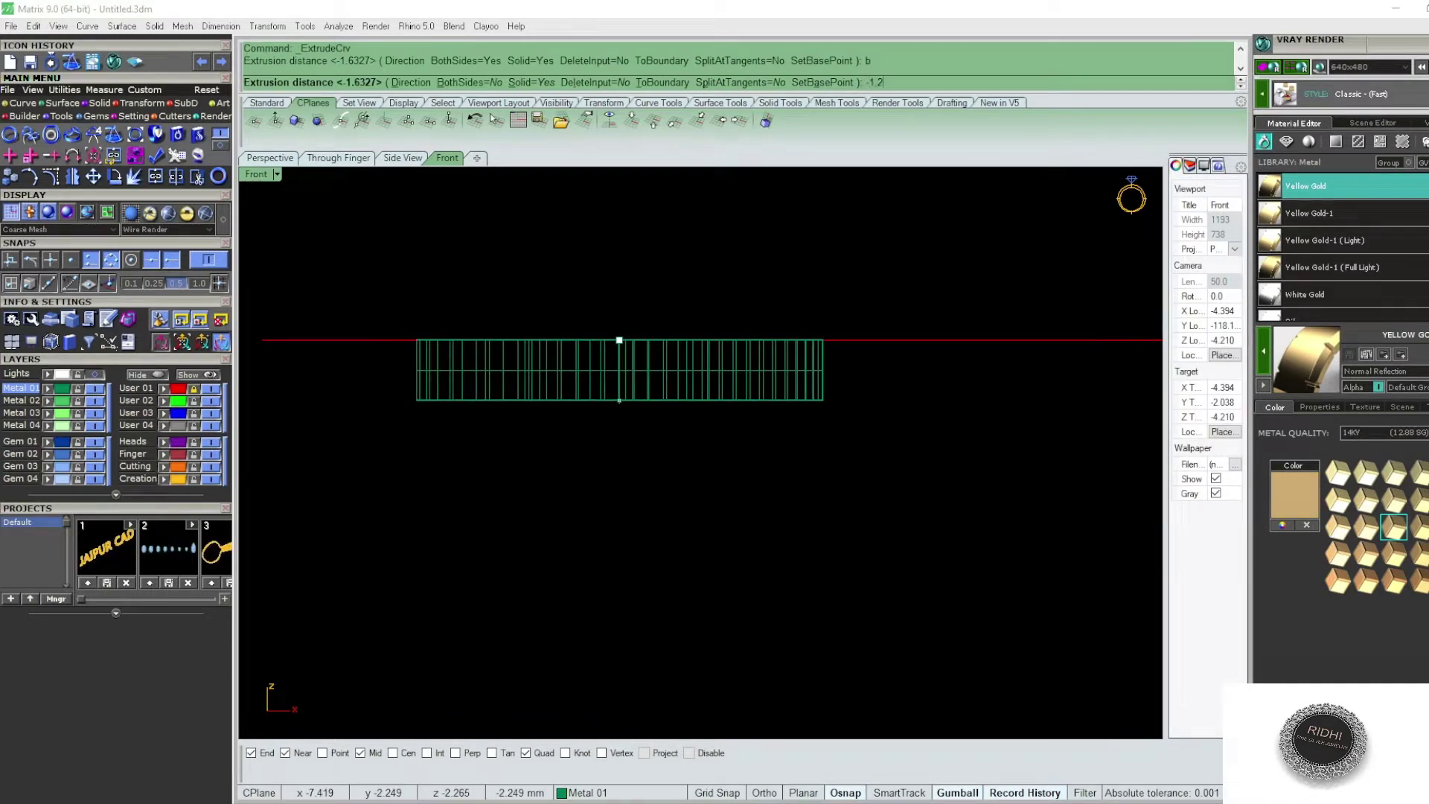
pyautogui.press('Return')
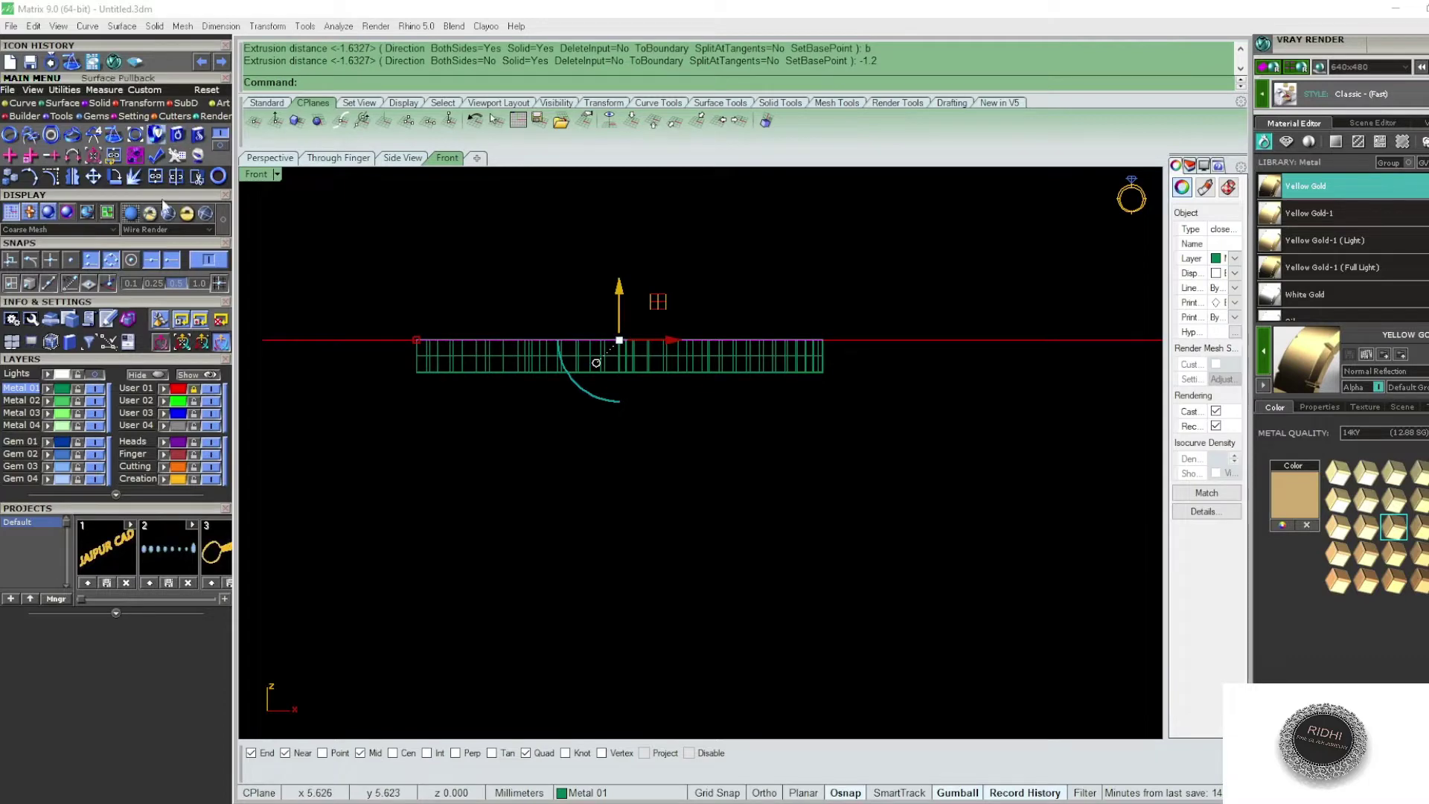
# - Switch to shaded display and, in the front view, move the offset wing curve up 5
pyautogui.click(223, 216)
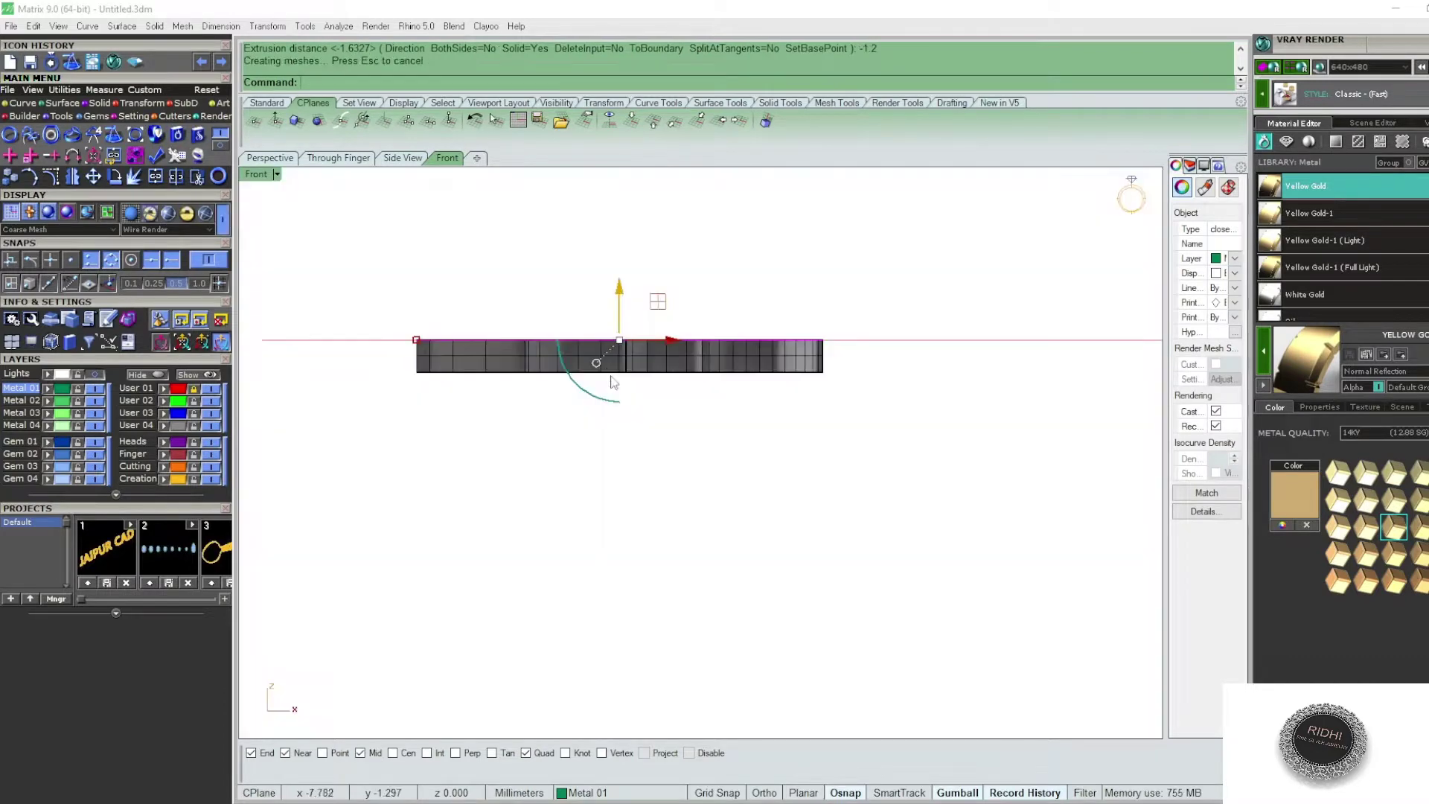
pyautogui.click(748, 292)
pyautogui.write('top')
pyautogui.press('Return')
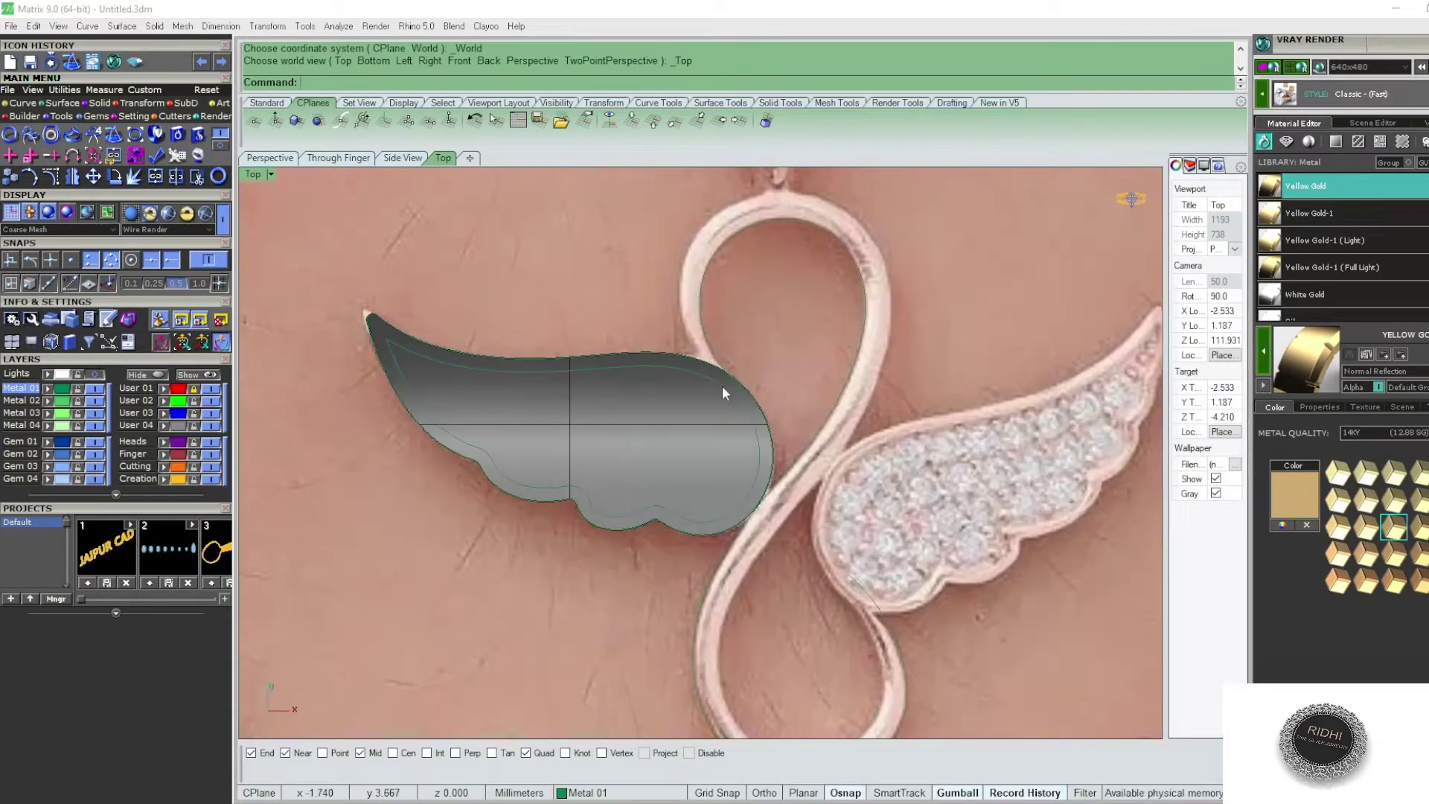
pyautogui.click(722, 386)
pyautogui.write('front')
pyautogui.press('Return')
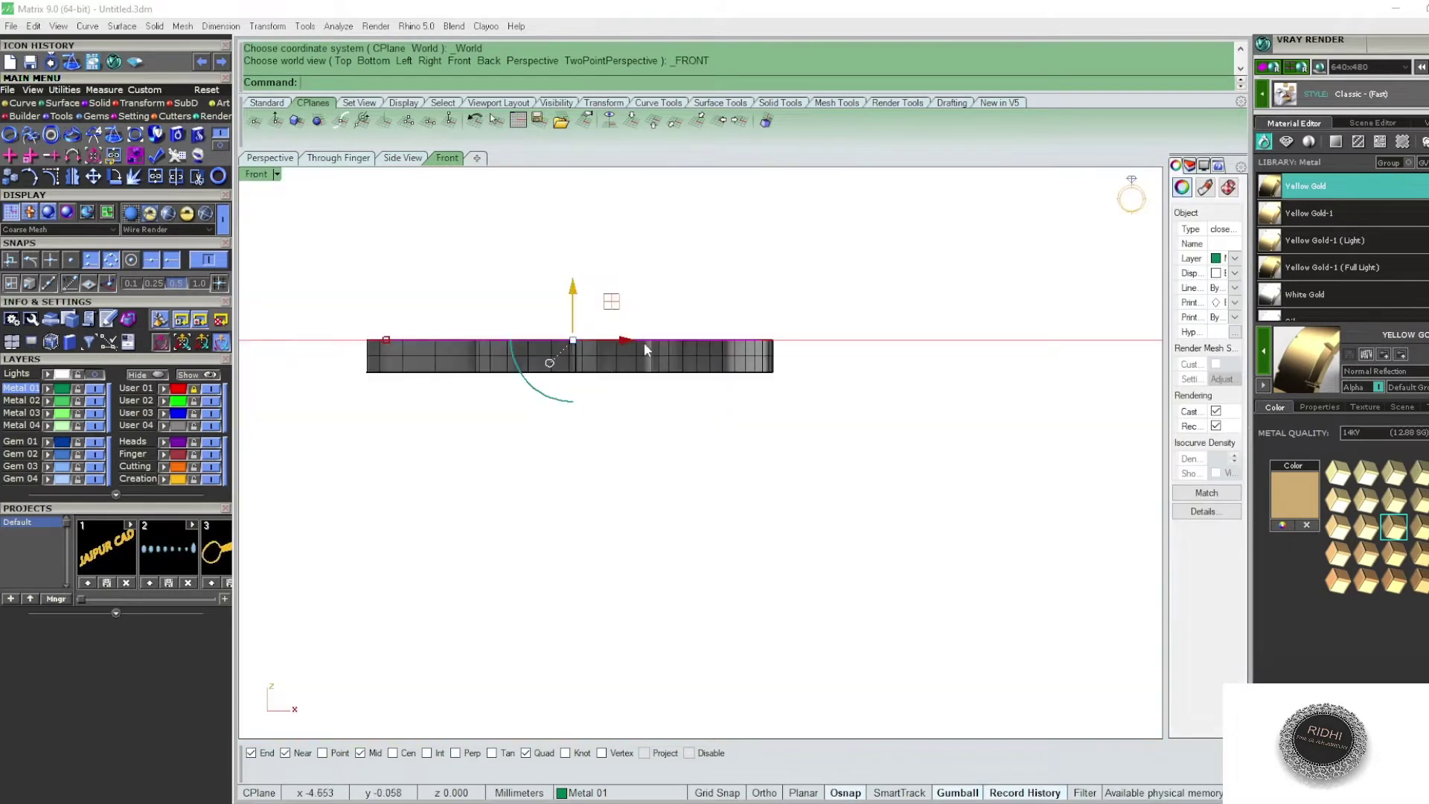
pyautogui.click(781, 242)
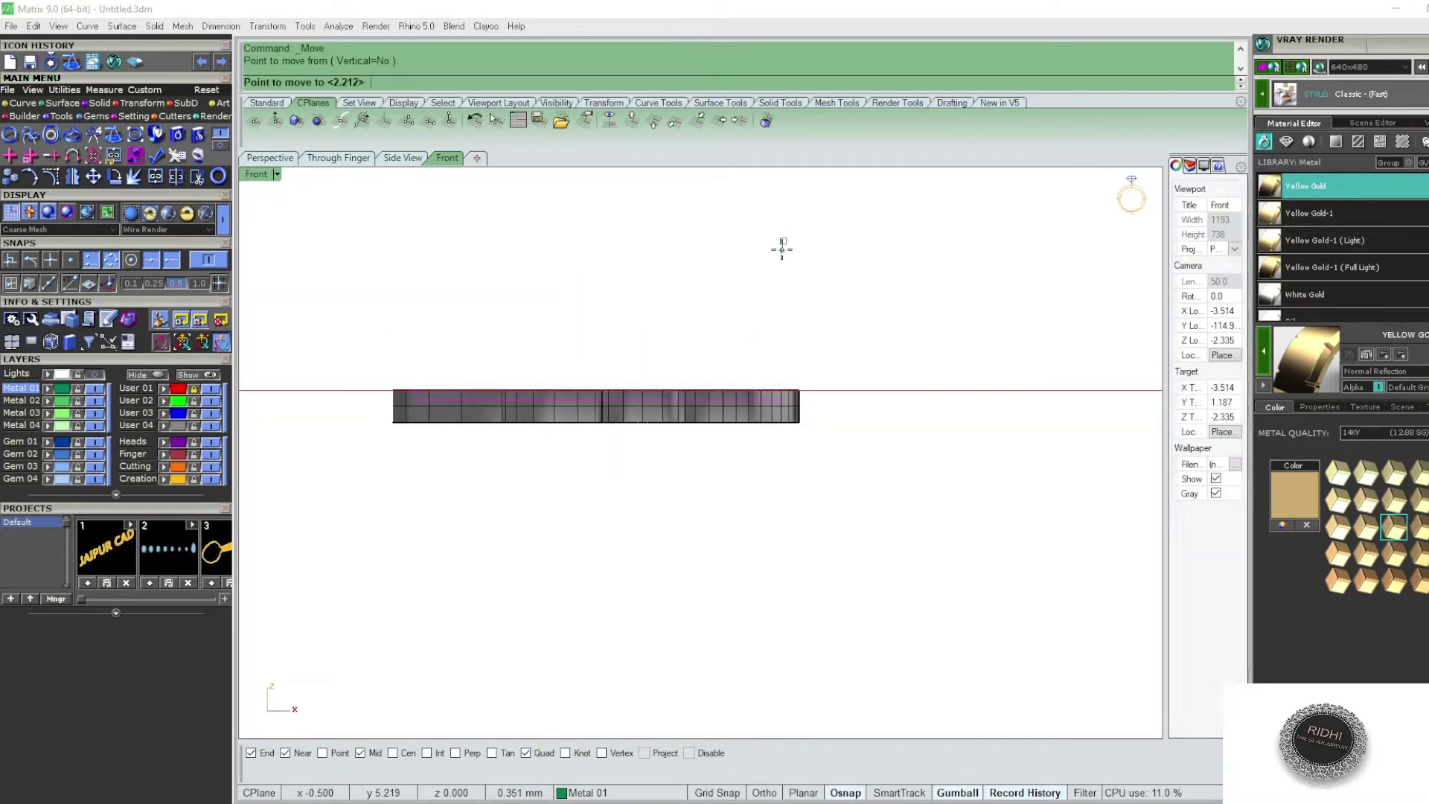
pyautogui.write('5')
pyautogui.press('Return')
# - Extrude the raised offset curve into a solid
pyautogui.click(786, 302)
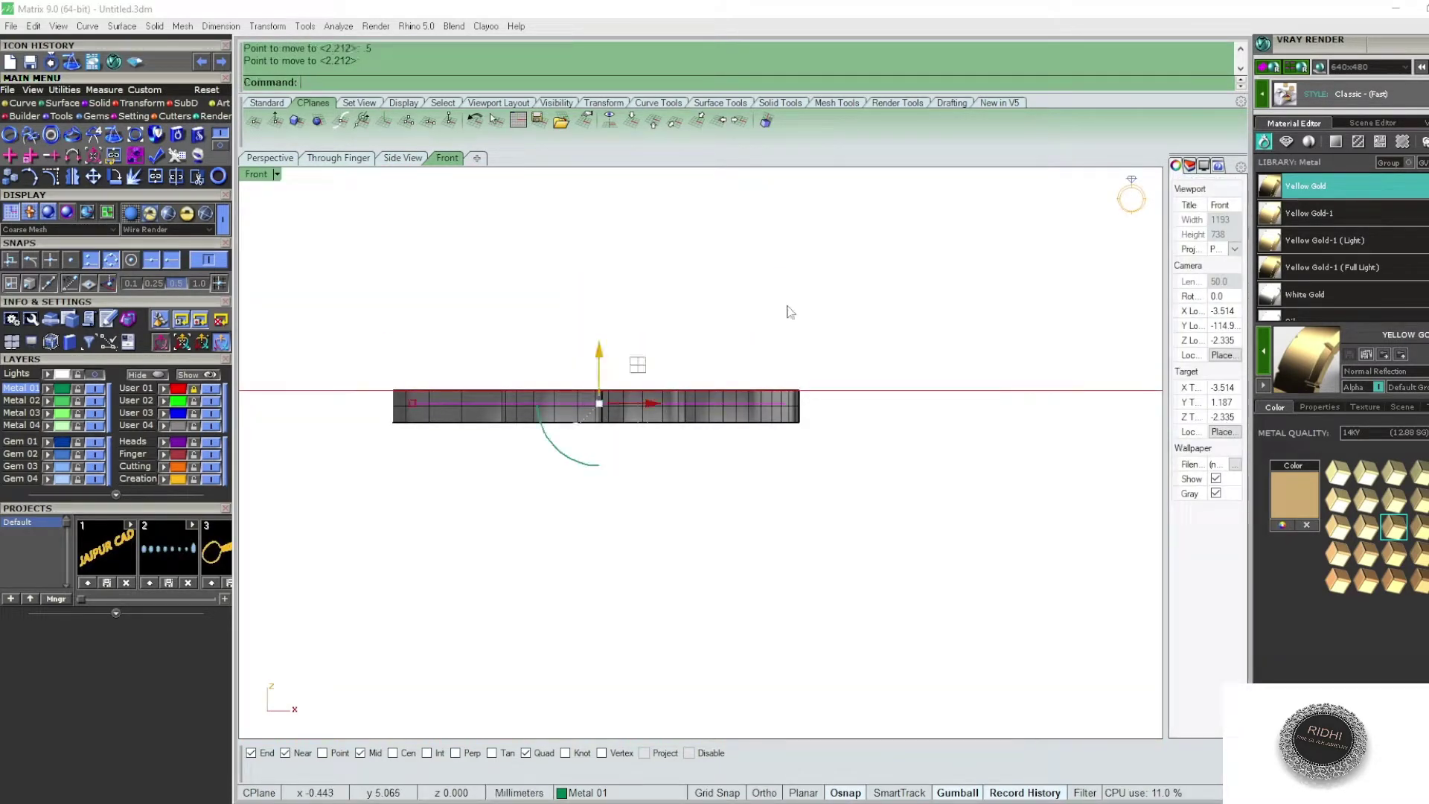
pyautogui.write('ec')
pyautogui.press('Return')
pyautogui.click(641, 320)
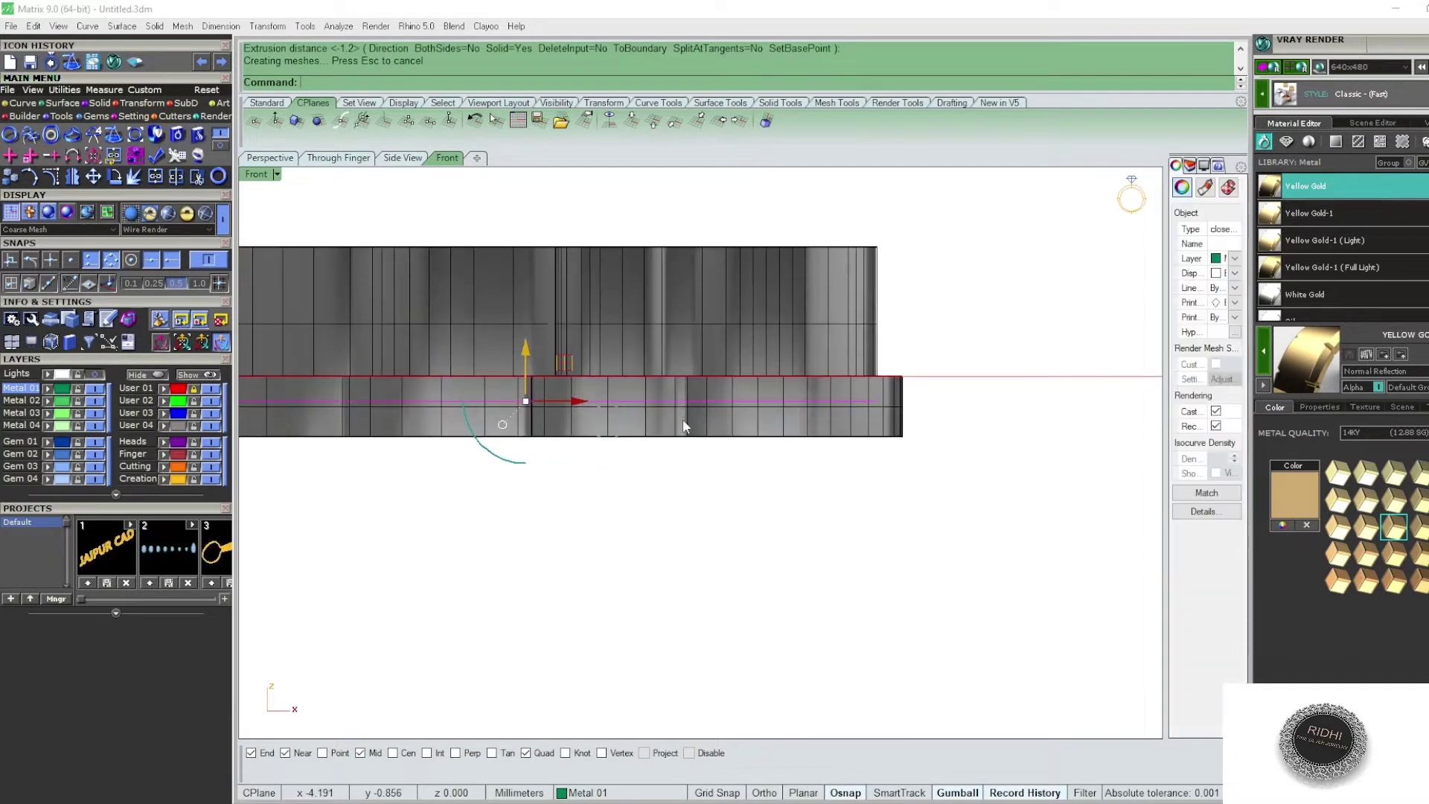
pyautogui.press('F4')
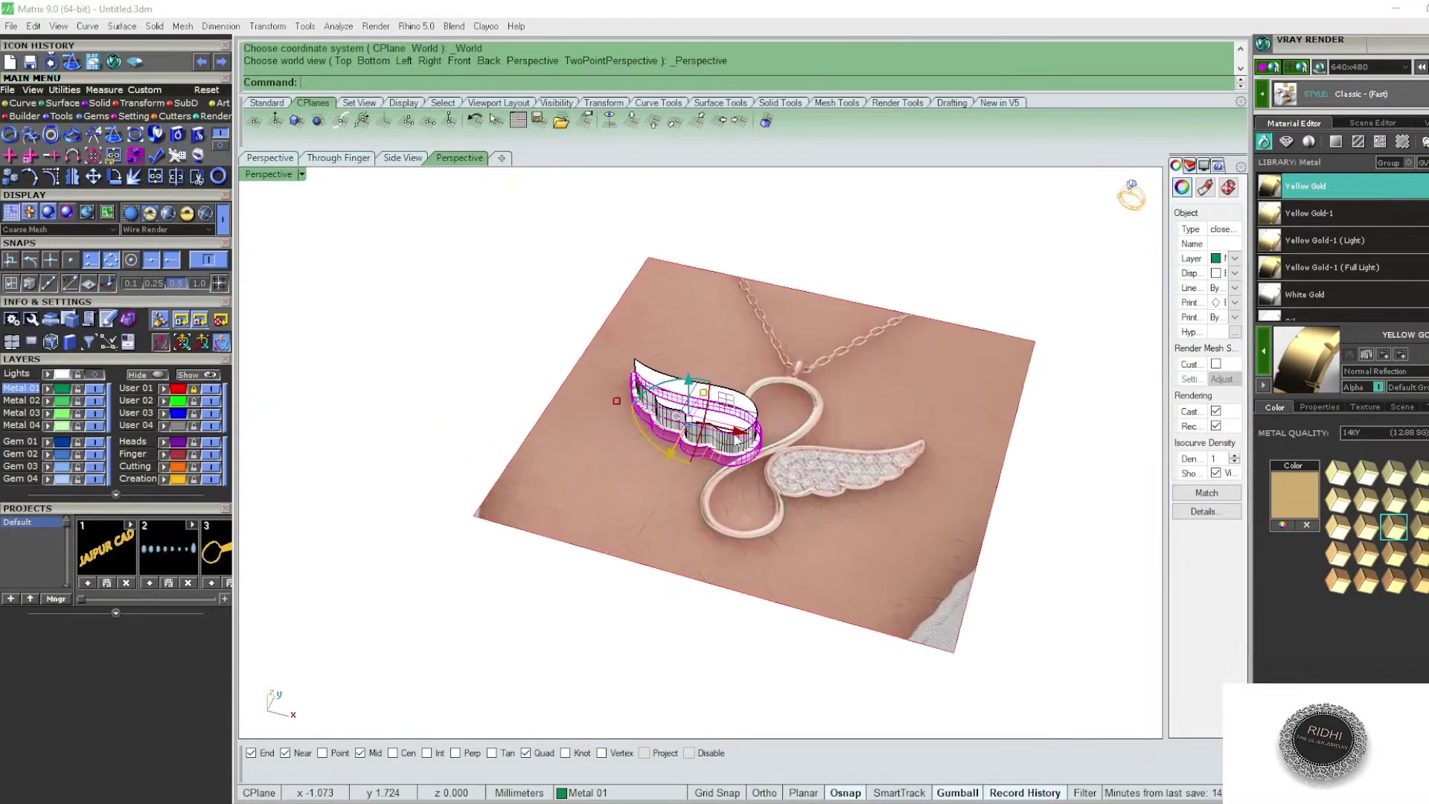
# - Hide the reference image and subtract the upper extrusion from the wing solid with BooleanDifference
pyautogui.moveTo(775, 372); pyautogui.dragTo(747, 462, button='right')
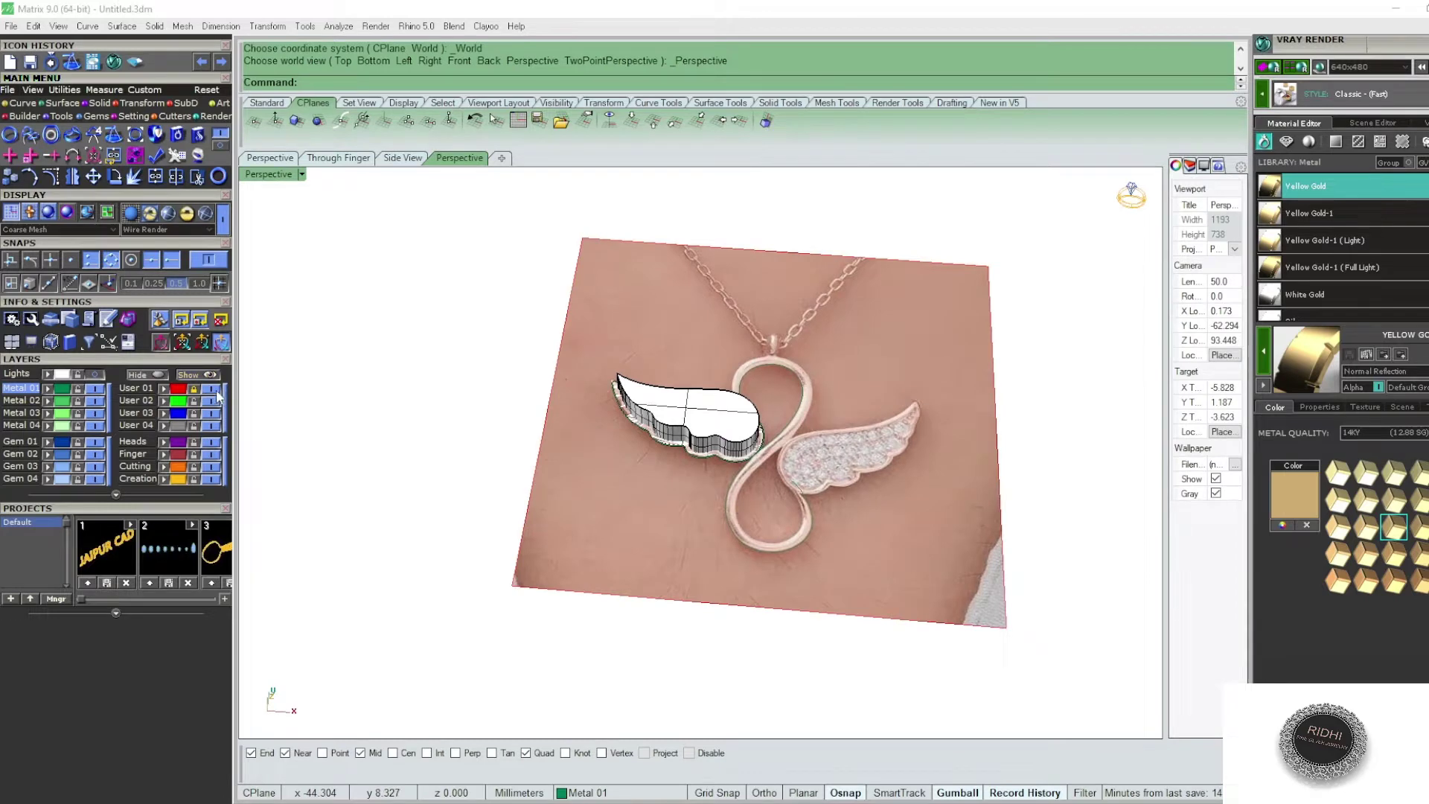
pyautogui.click(215, 389)
pyautogui.moveTo(654, 561)
pyautogui.mouseDown(button='right')
pyautogui.moveTo(714, 310)
pyautogui.moveTo(746, 360)
pyautogui.moveTo(702, 431)
pyautogui.mouseUp(button='right')
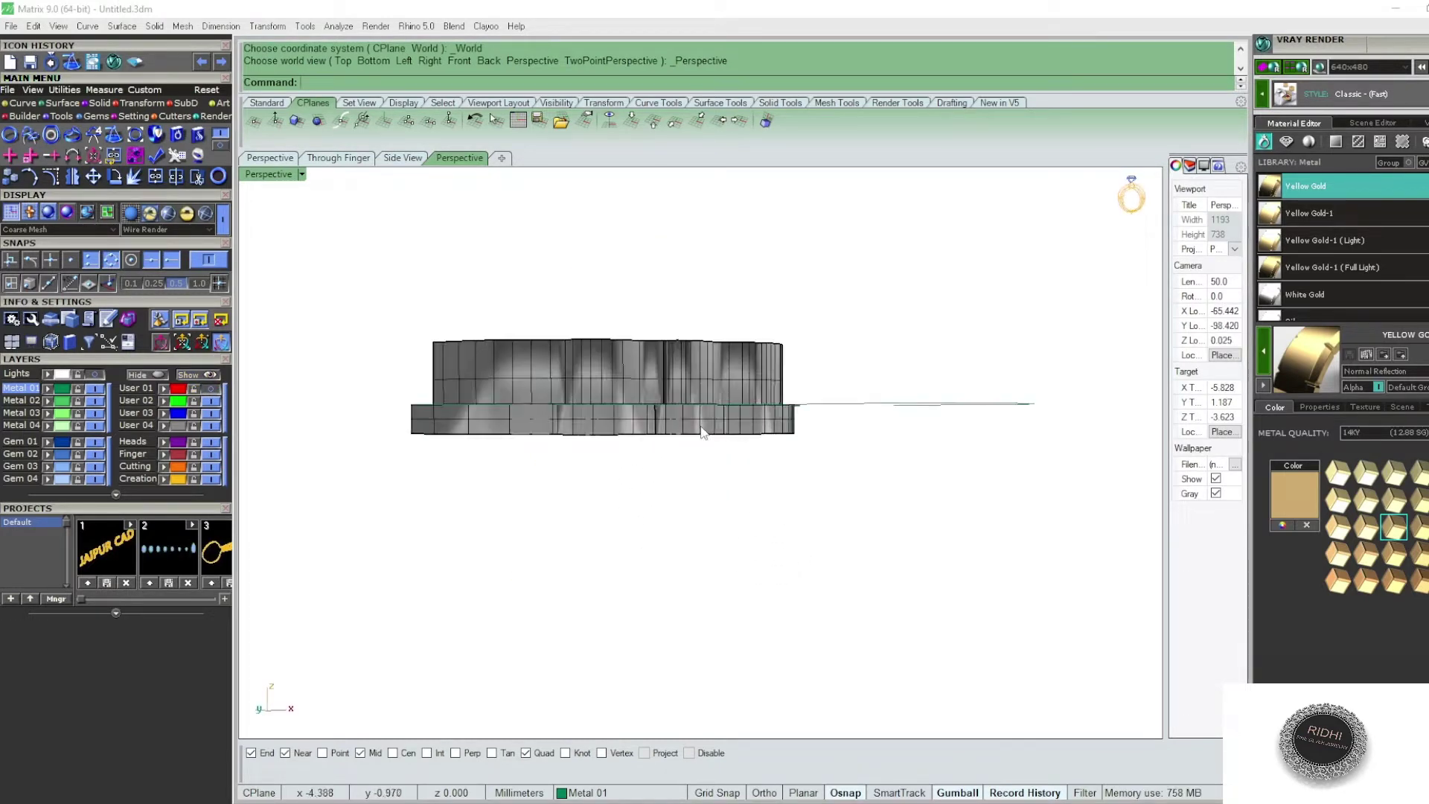
pyautogui.click(702, 431)
pyautogui.click(667, 368)
pyautogui.press('Return')
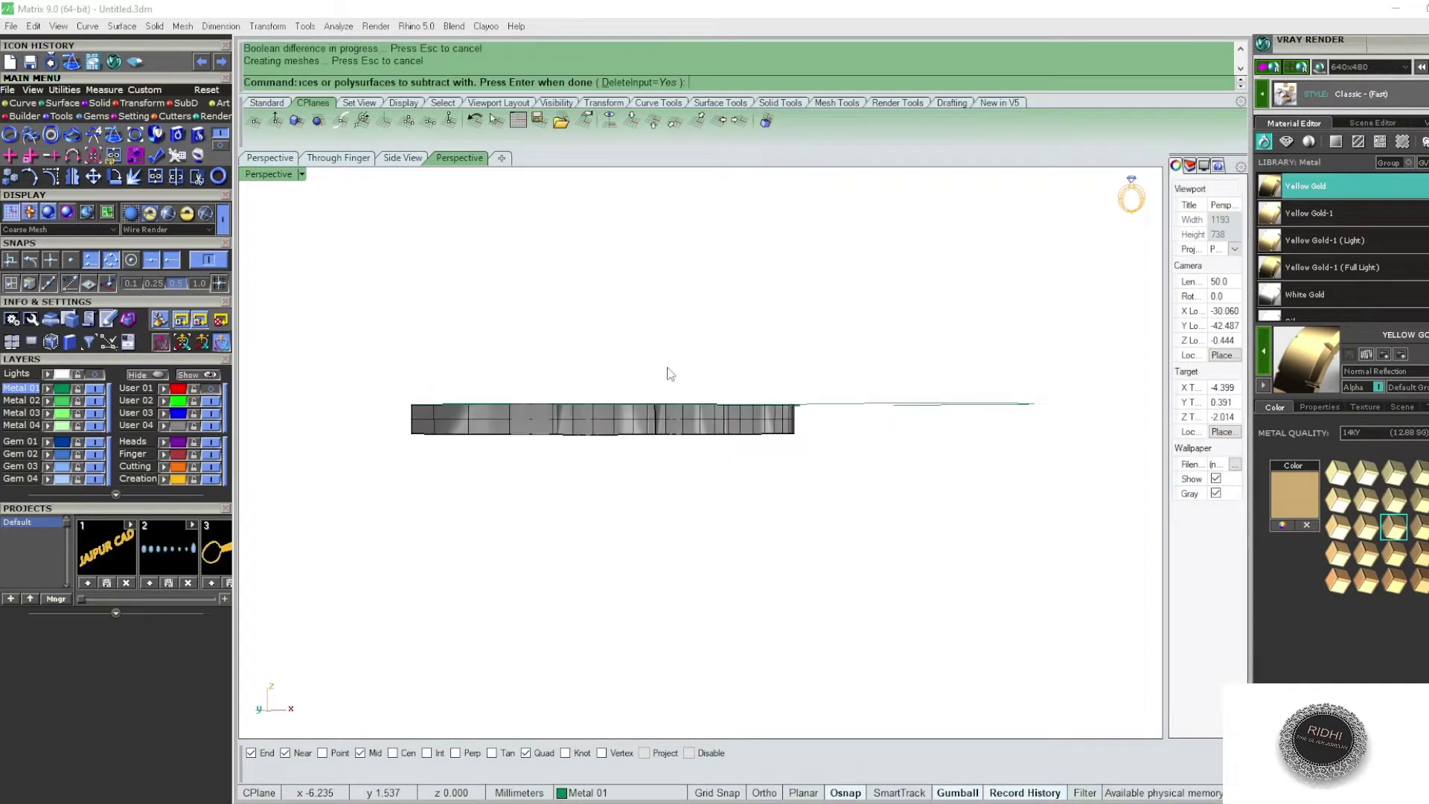
pyautogui.moveTo(667, 374); pyautogui.dragTo(730, 350, button='right')
pyautogui.scroll(2, 855, 360)
# - Join the figure-8 infinity outline pieces into one curve and select it in Top view
pyautogui.click(824, 376)
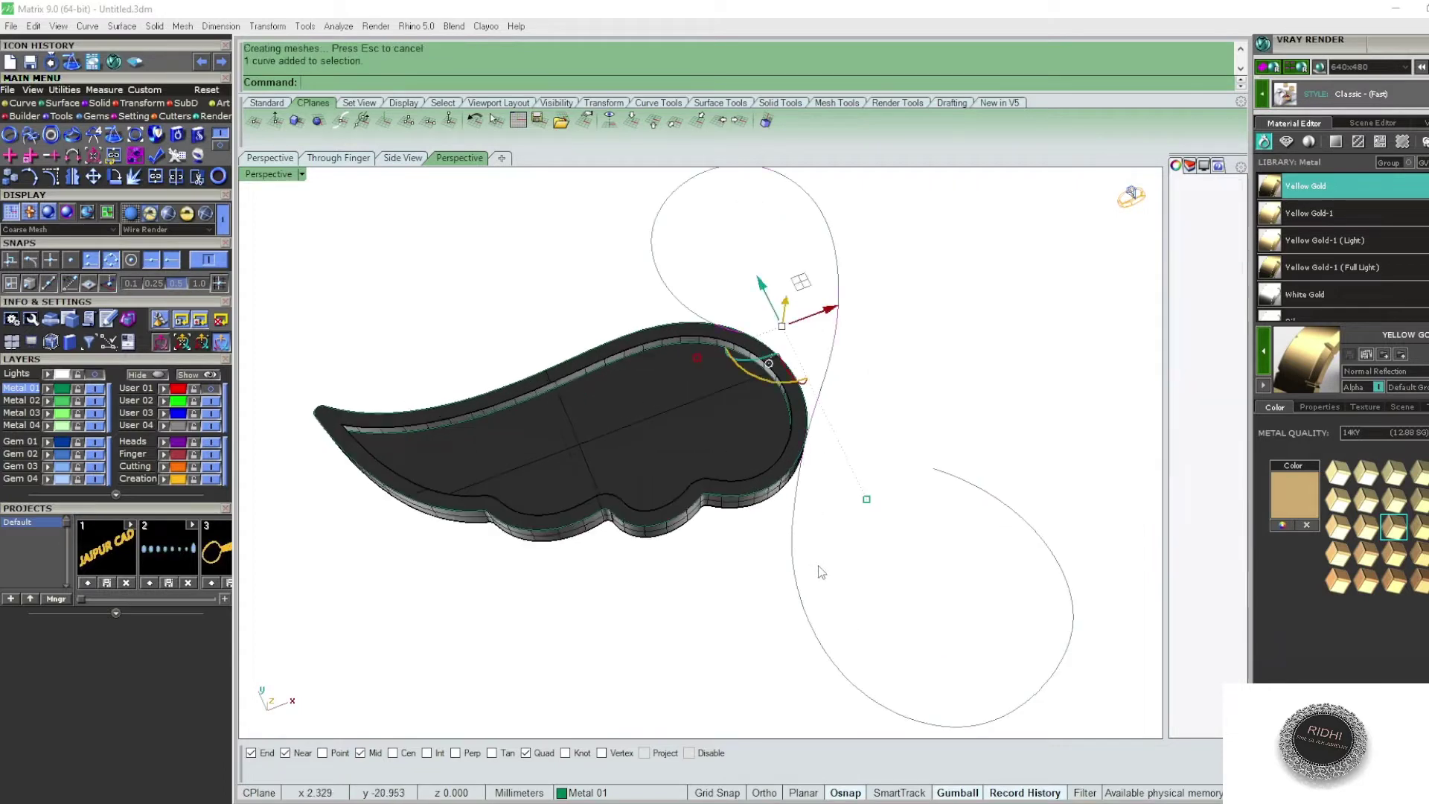
pyautogui.hotkey('ctrl', 'j')
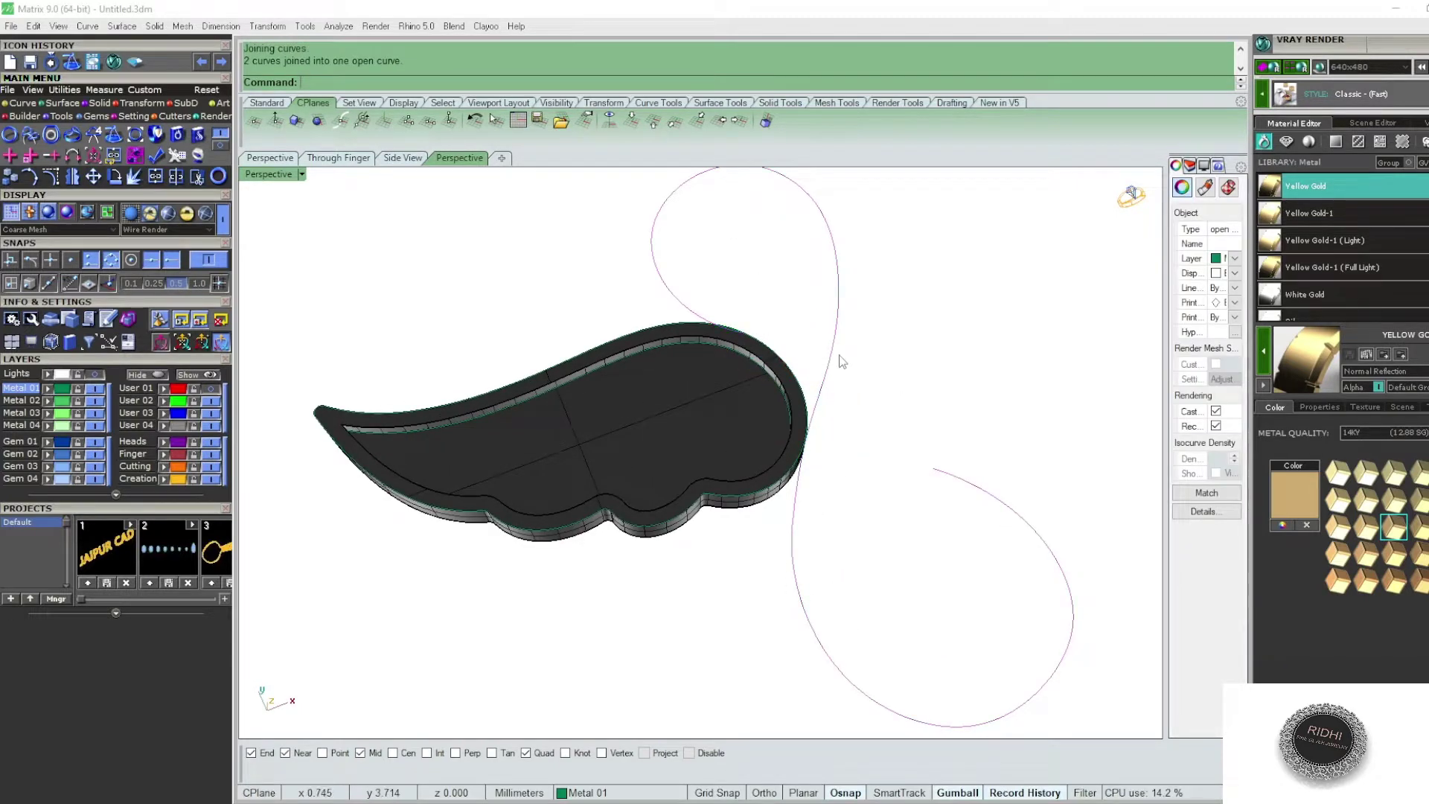
pyautogui.click(839, 361)
pyautogui.hotkey('ctrl', 'F1')
pyautogui.write('RE')
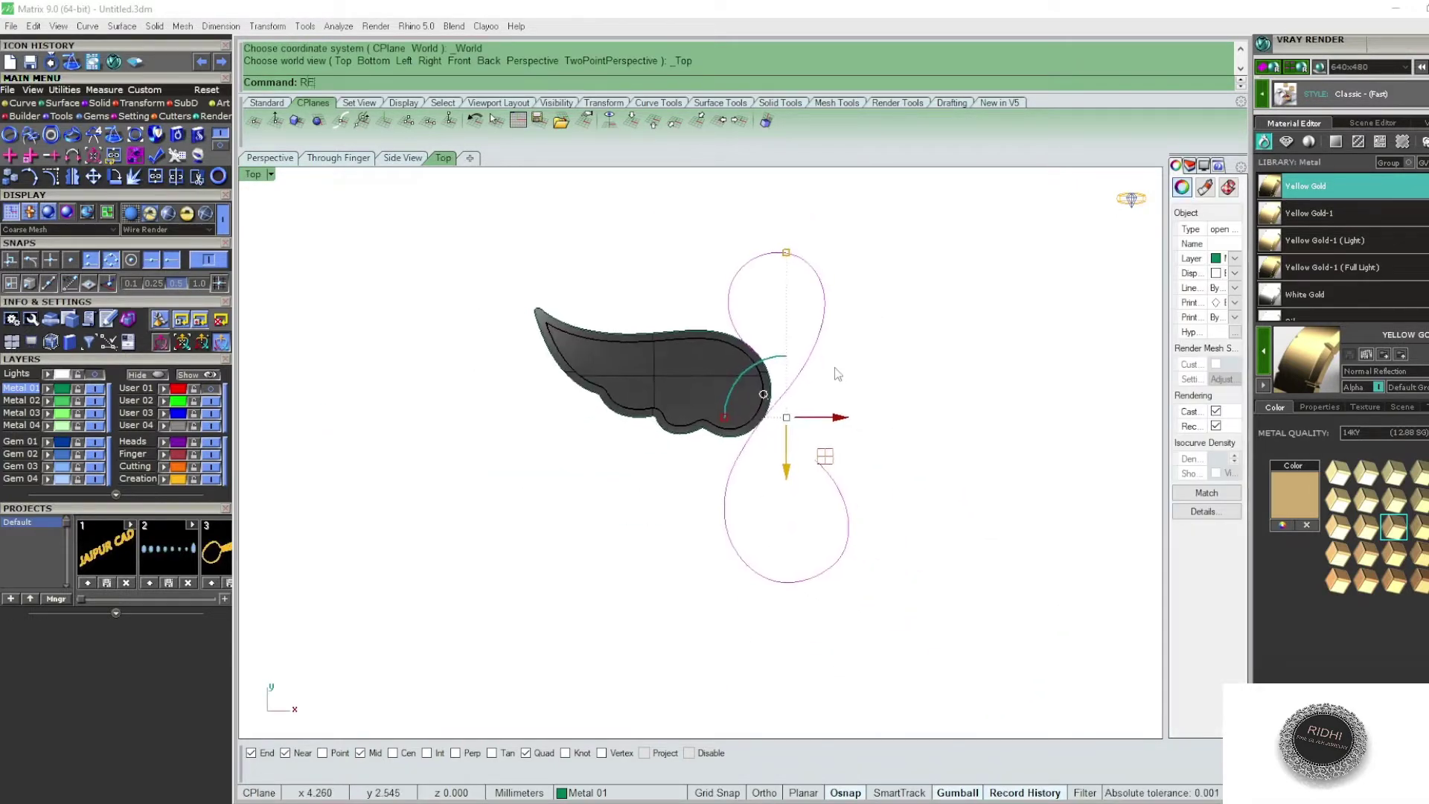
# - Rebuild the joined infinity curve, then smooth it with Fair at the default tolerance
pyautogui.write('build')
pyautogui.press('Return')
pyautogui.click(856, 612)
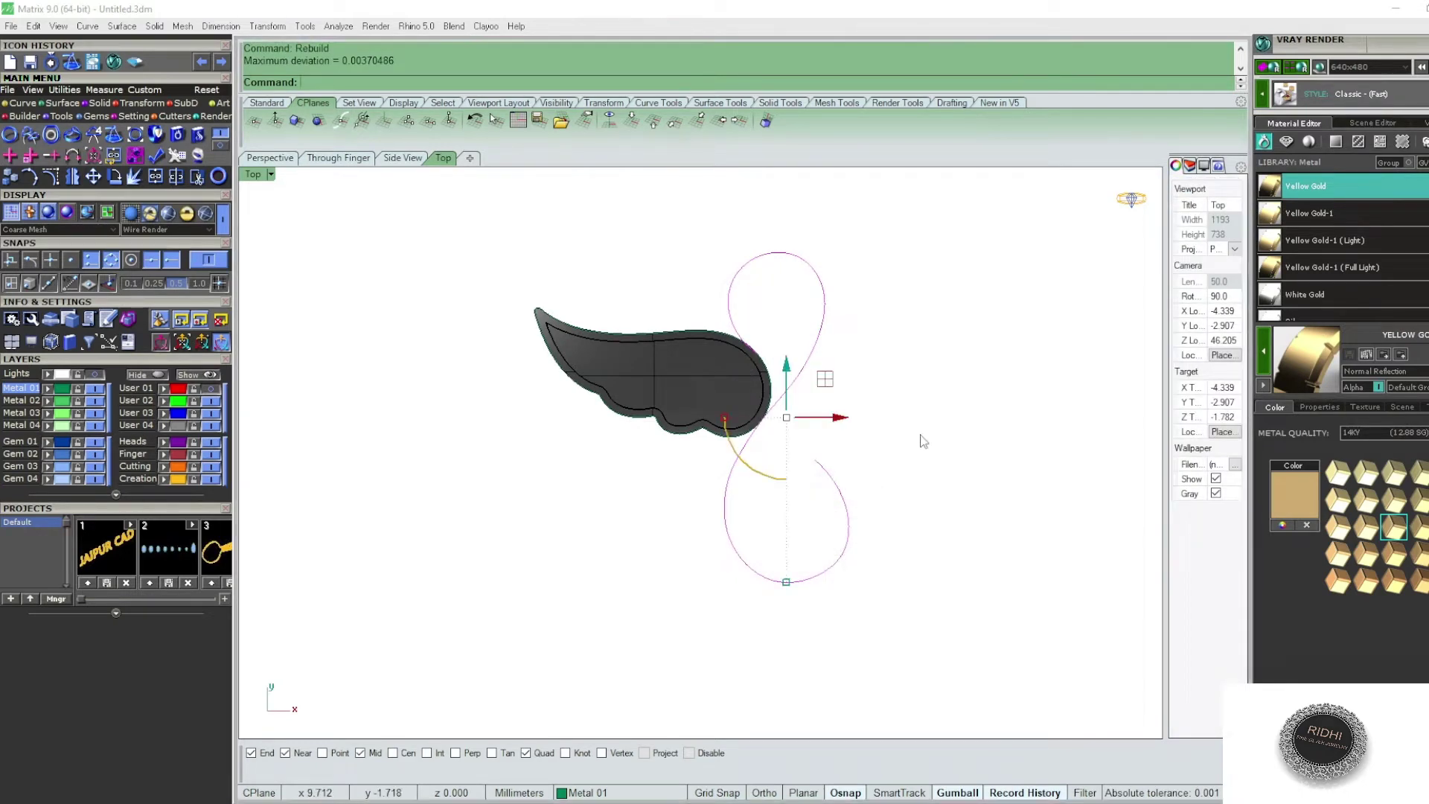
pyautogui.write('fair')
pyautogui.press('Return')
pyautogui.press('Return')
pyautogui.press('Return')
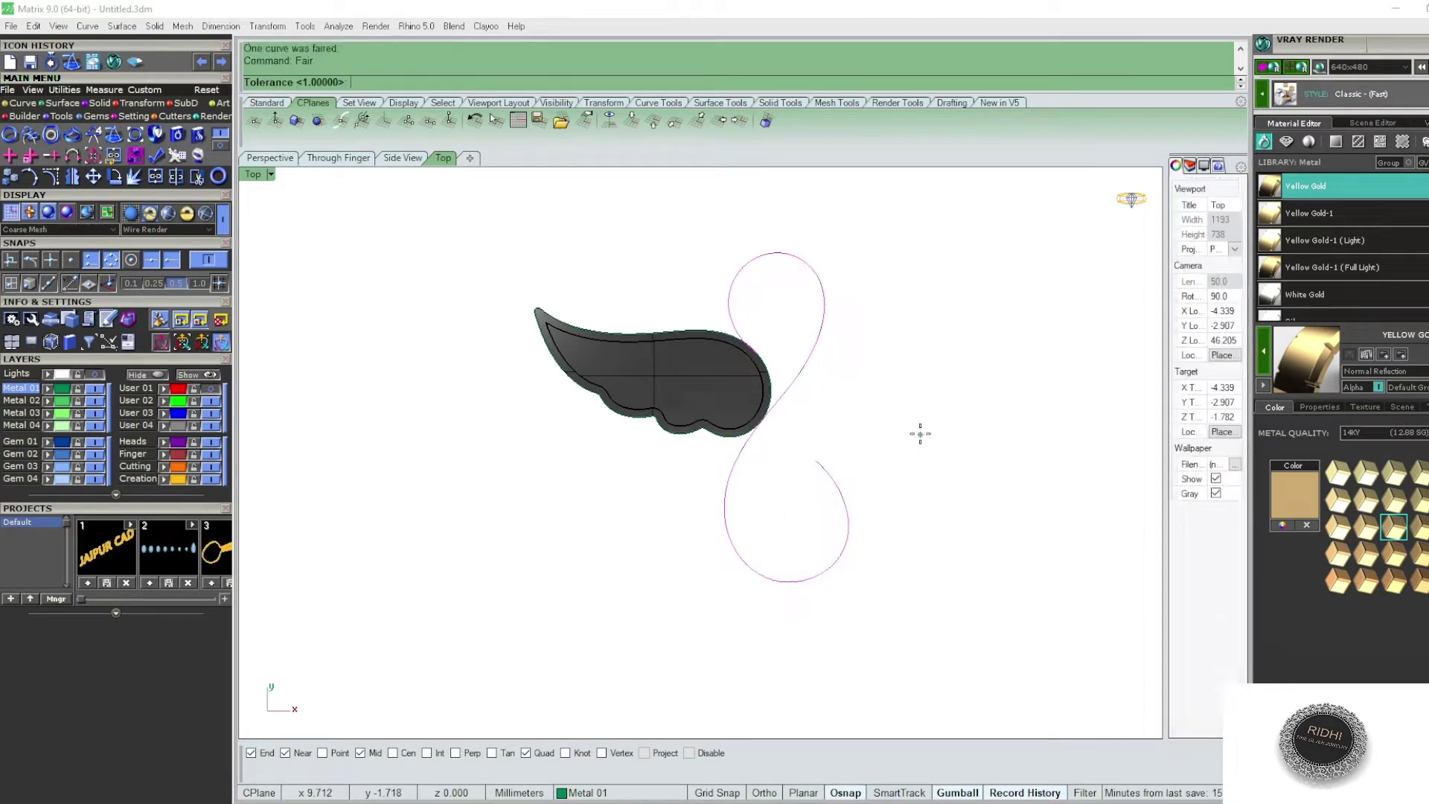
pyautogui.press('Return')
pyautogui.press('Escape')
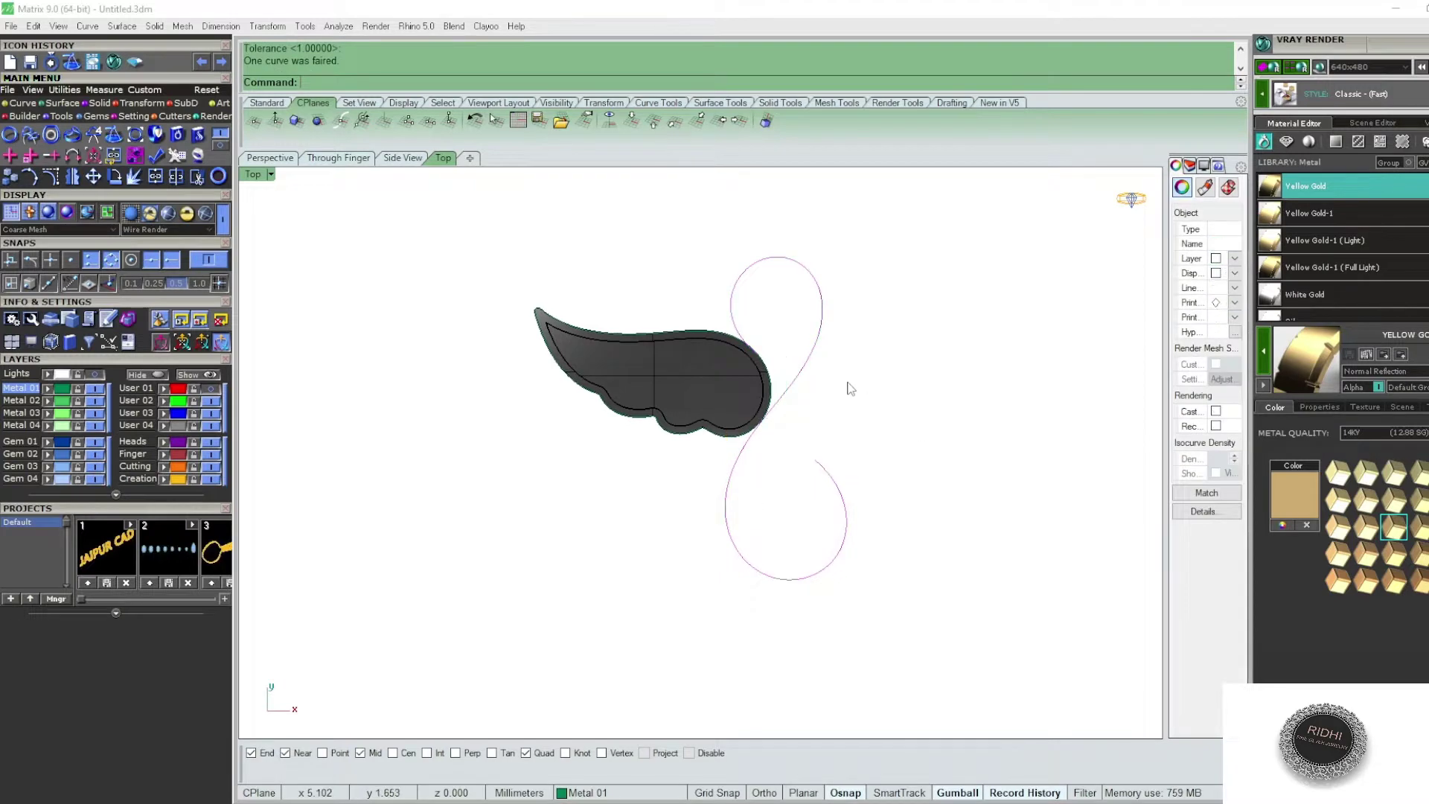
# - Show the User 01 reference image and scale the infinity curve one-way to match its band
pyautogui.click(194, 389)
pyautogui.click(794, 338)
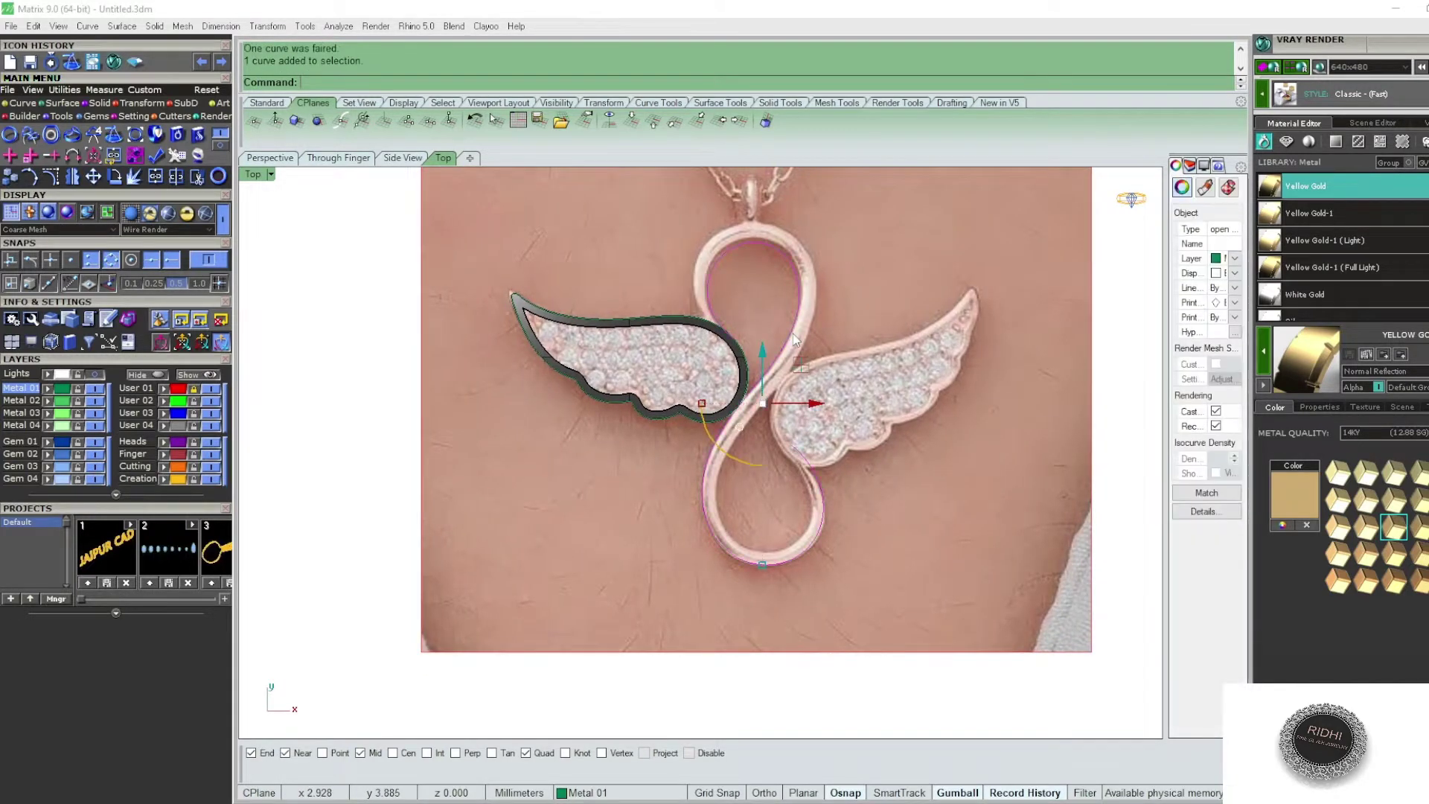
pyautogui.scroll(2, 798, 285)
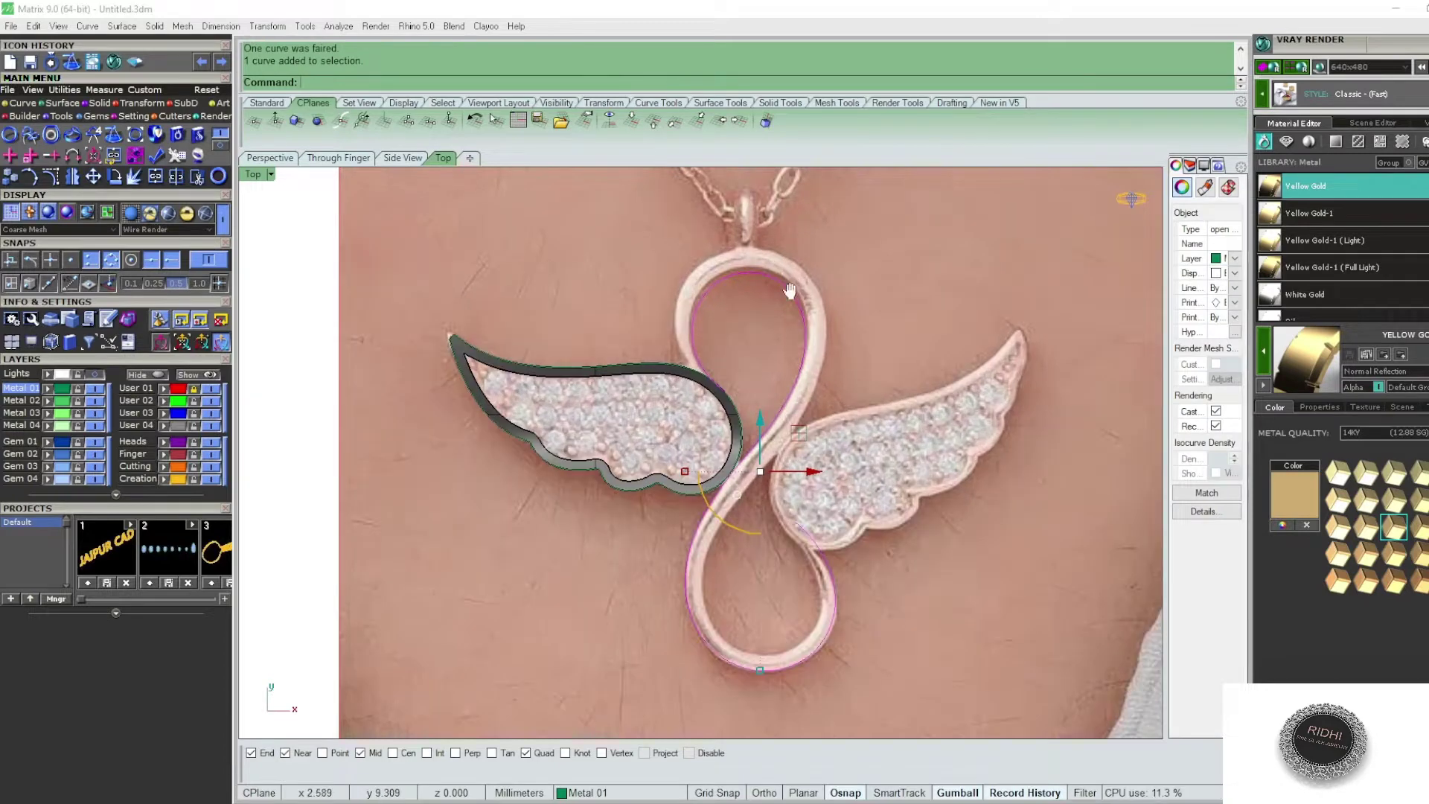
pyautogui.write('scale')
pyautogui.press('Return')
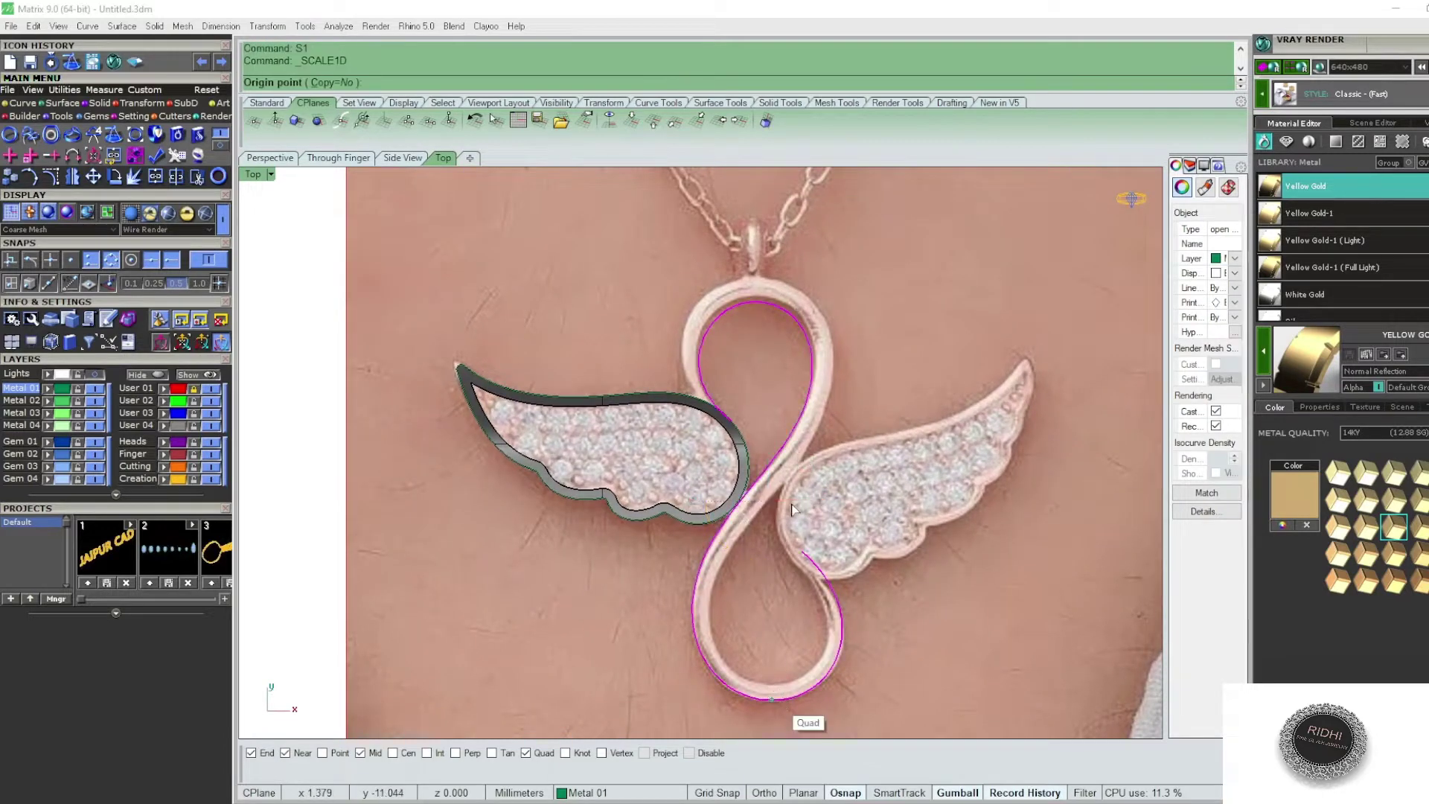
pyautogui.click(766, 699)
pyautogui.scroll(2, 751, 238)
pyautogui.click(772, 231)
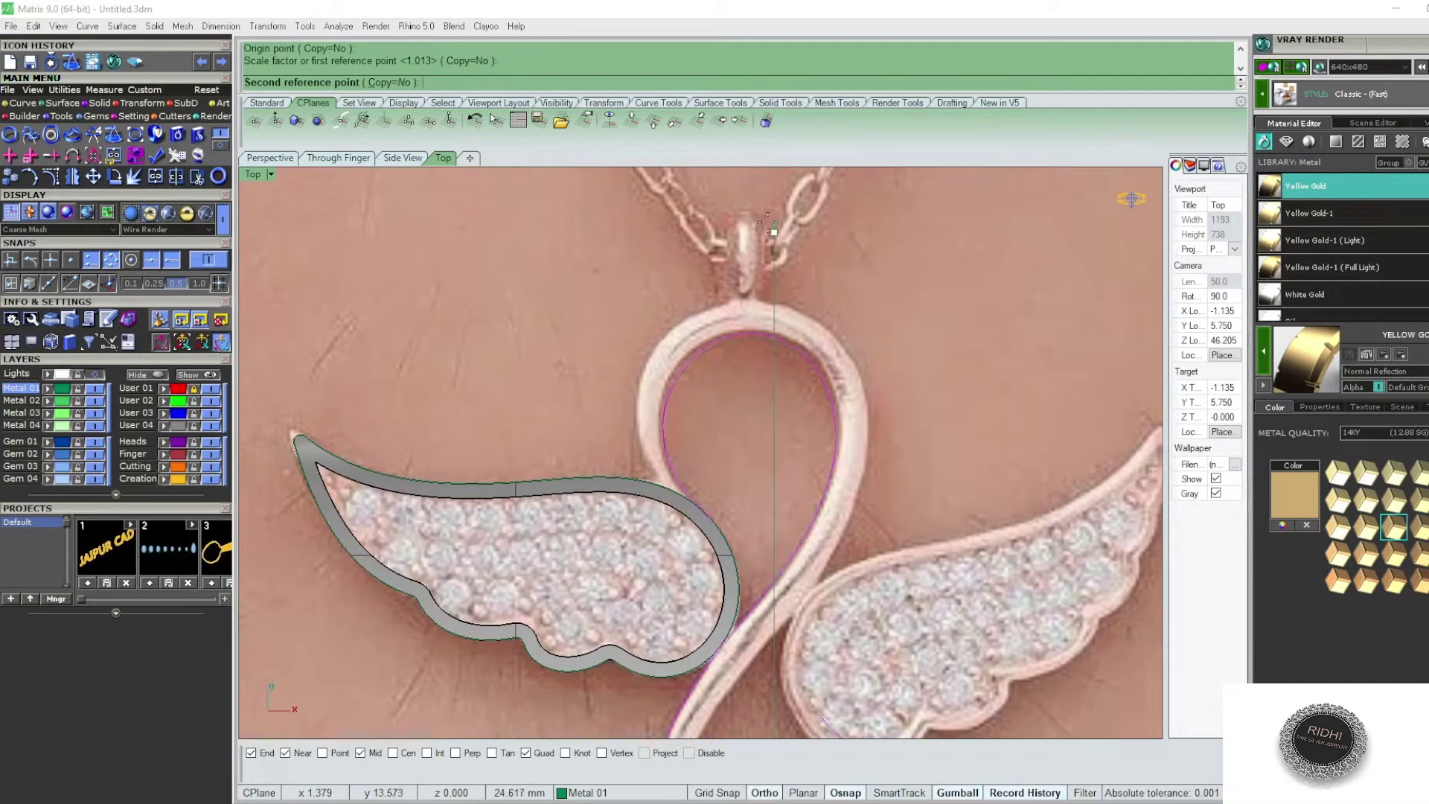
pyautogui.click(768, 223)
pyautogui.scroll(-1, 719, 381)
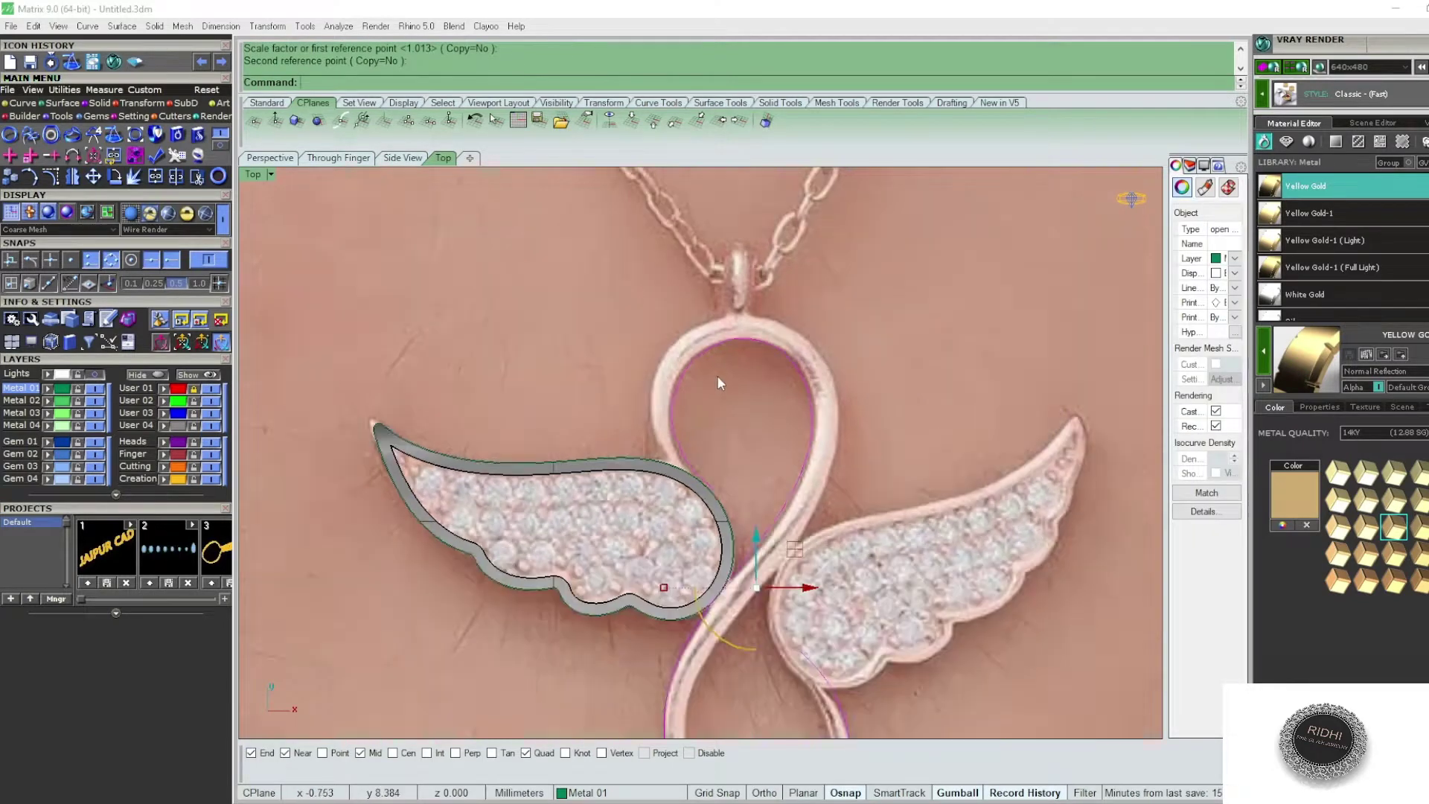
pyautogui.scroll(-1, 719, 382)
# - Cancel the first offset attempt, undo the curve's fairing, and recentre the pendant
pyautogui.scroll(-1, 809, 414)
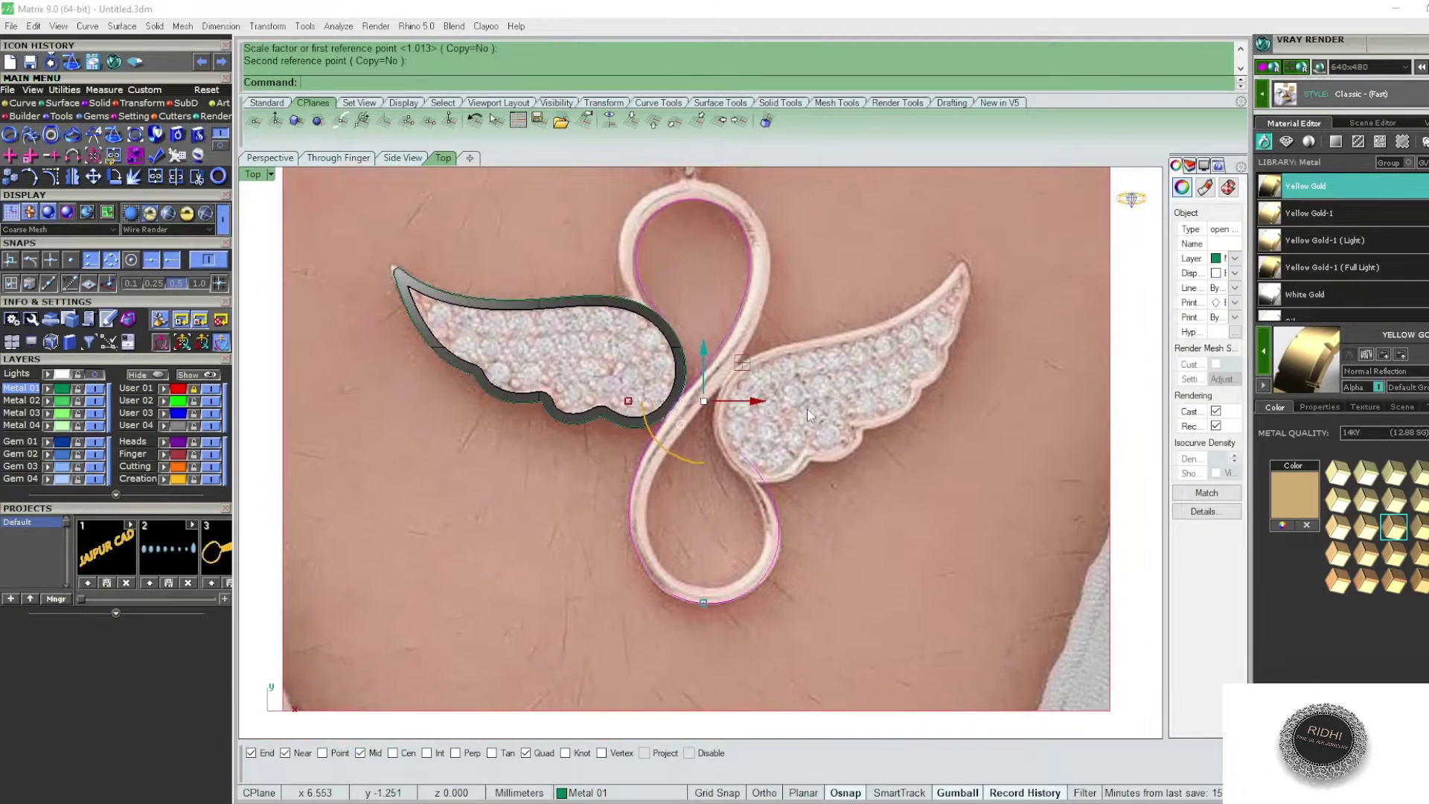
pyautogui.write('o')
pyautogui.press('Return')
pyautogui.scroll(1, 766, 253)
pyautogui.scroll(1, 759, 242)
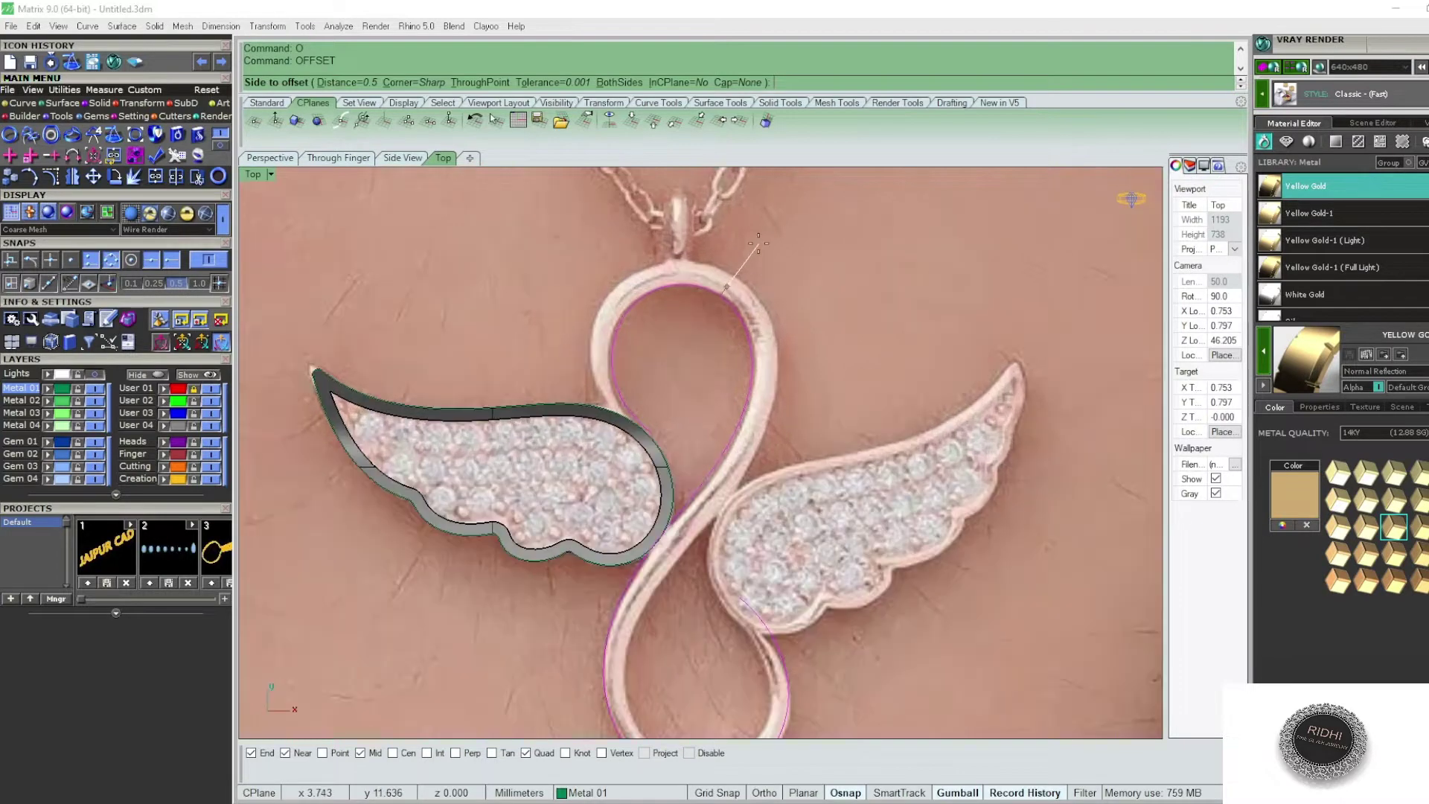
pyautogui.scroll(2, 698, 415)
pyautogui.press('Escape')
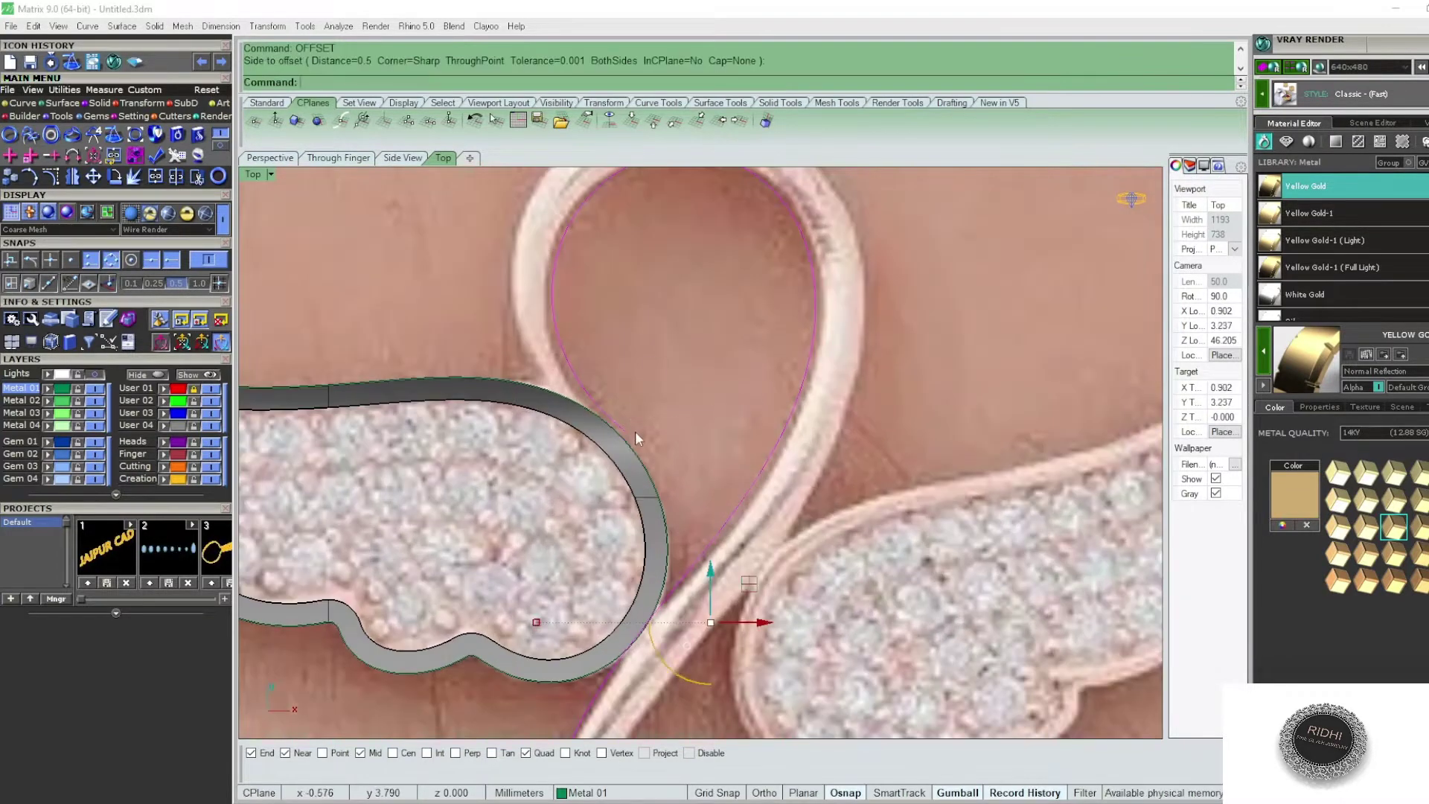
pyautogui.hotkey('ctrl', 'z')
pyautogui.scroll(-2, 779, 395)
pyautogui.moveTo(779, 395); pyautogui.dragTo(764, 354, button='right')
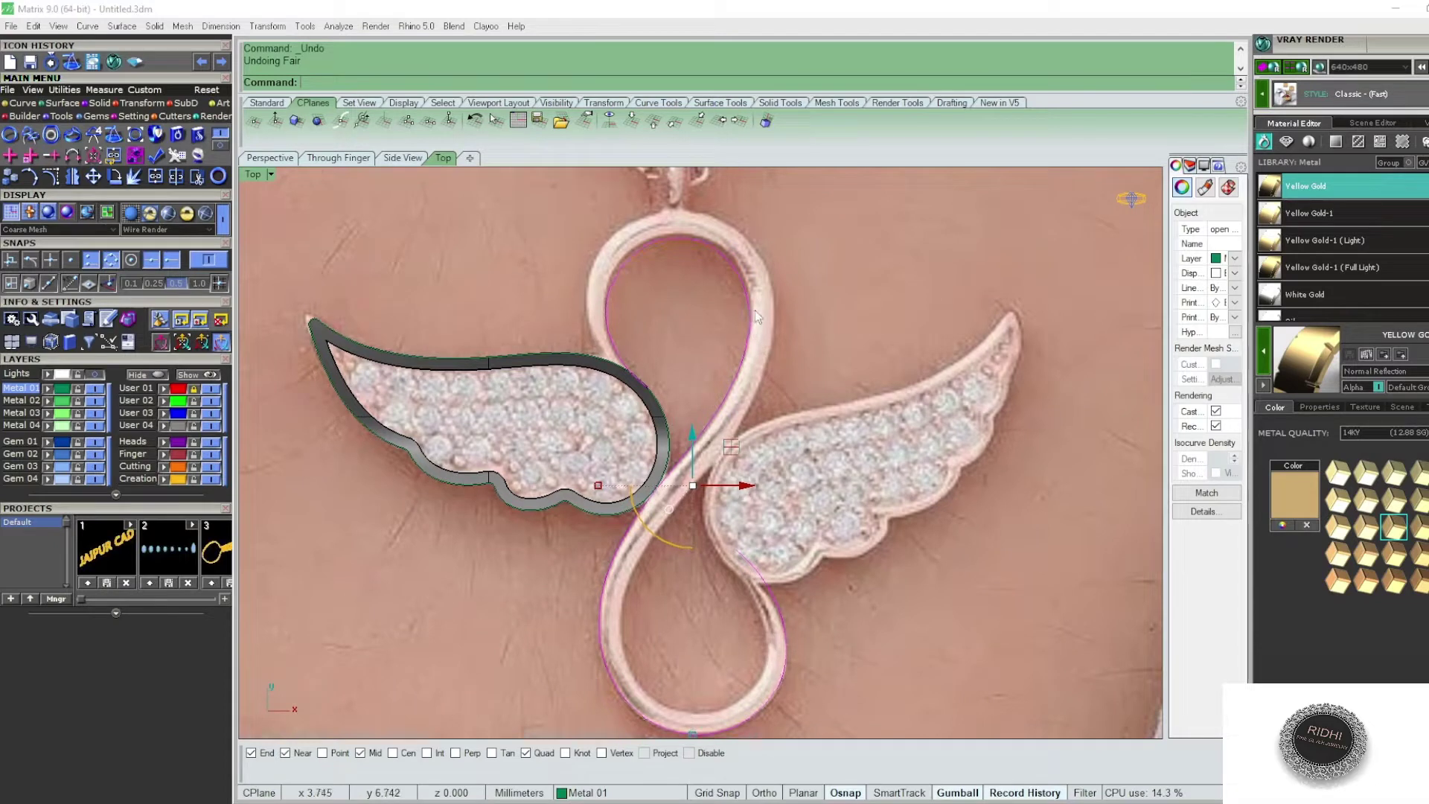
# - Rebuild the infinity curve with the default rebuild settings
pyautogui.click(748, 291)
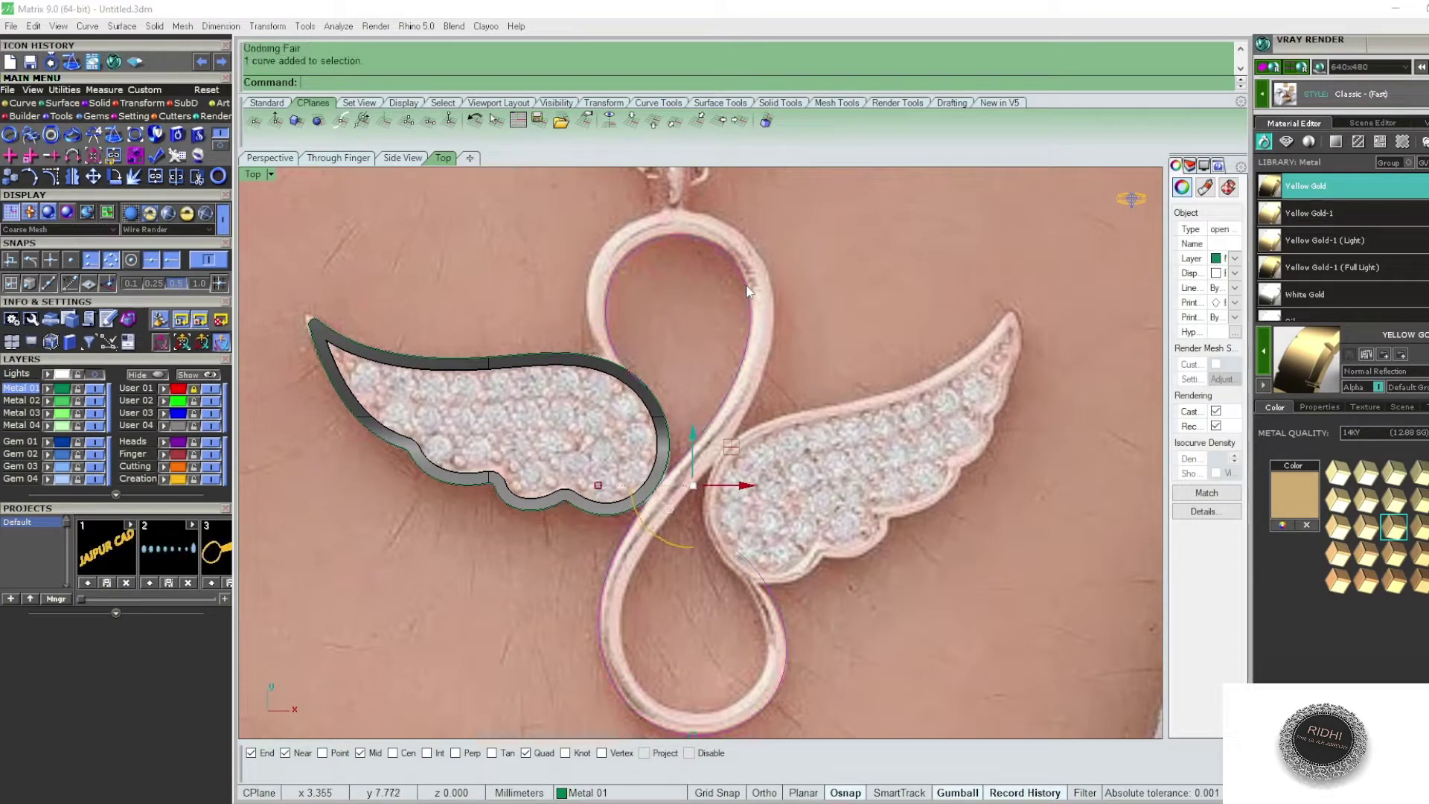
pyautogui.write('REbuild')
pyautogui.press('Return')
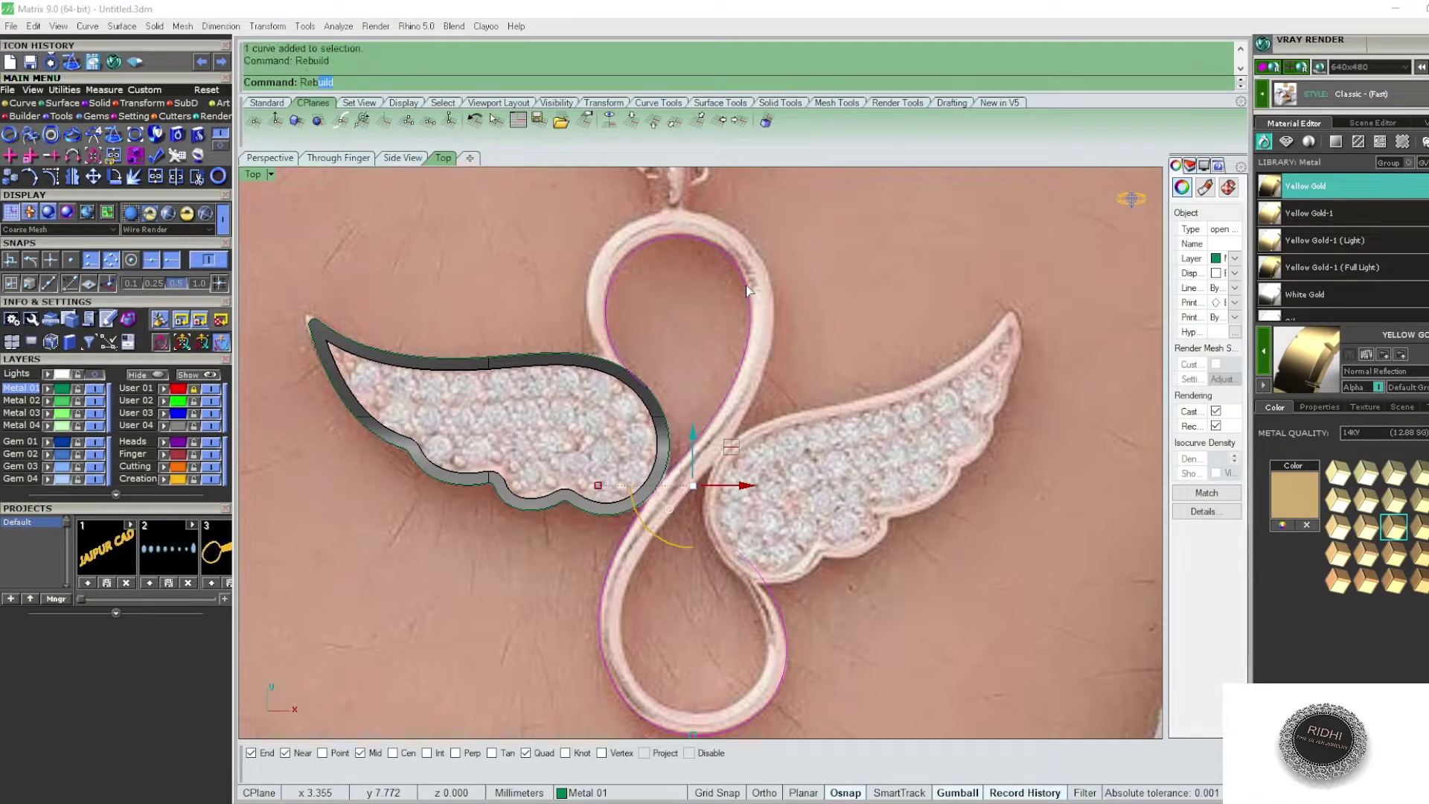
pyautogui.click(856, 613)
pyautogui.scroll(2, 806, 323)
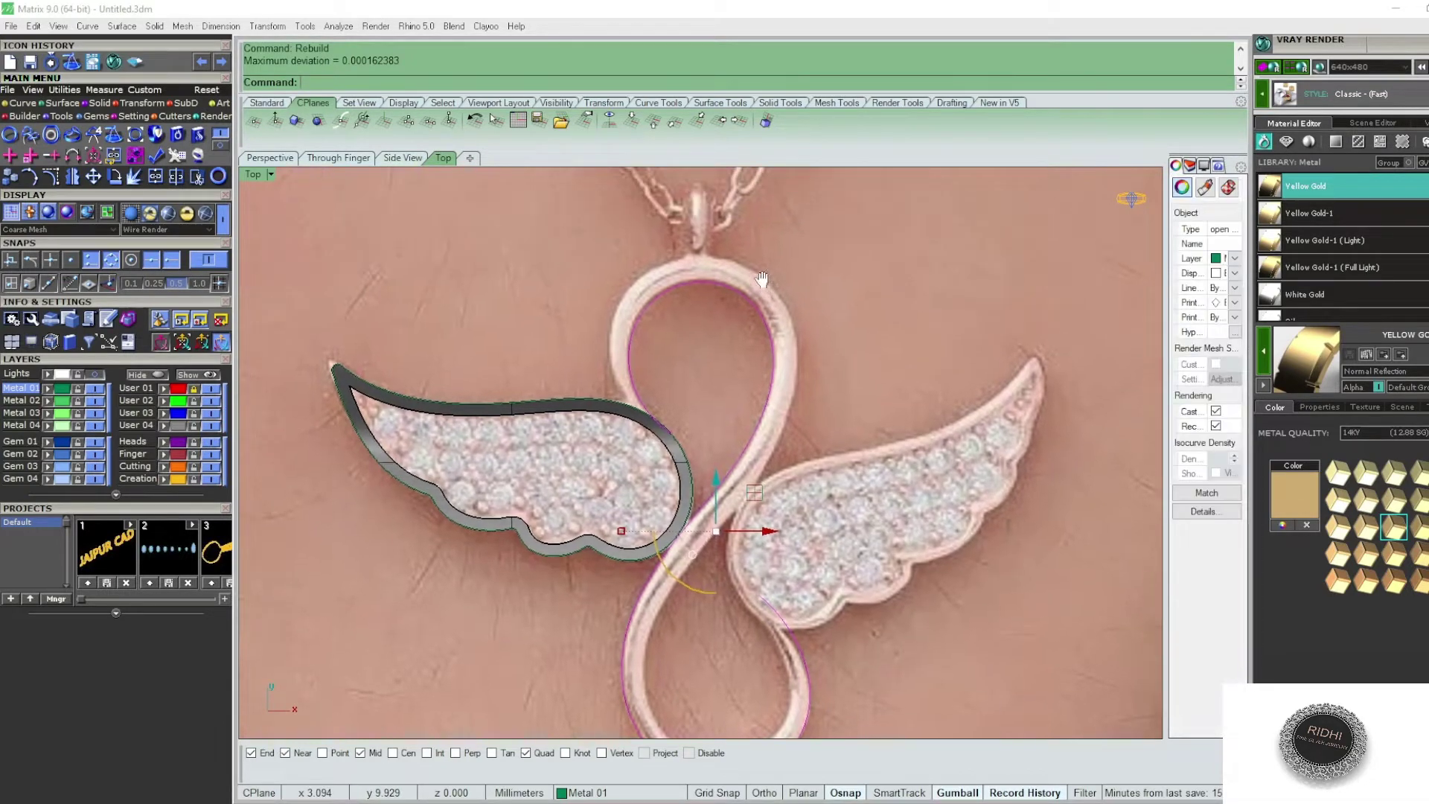
# - Offset the infinity curve by 1.2 to trace the band's outline
pyautogui.write('o')
pyautogui.press('Return')
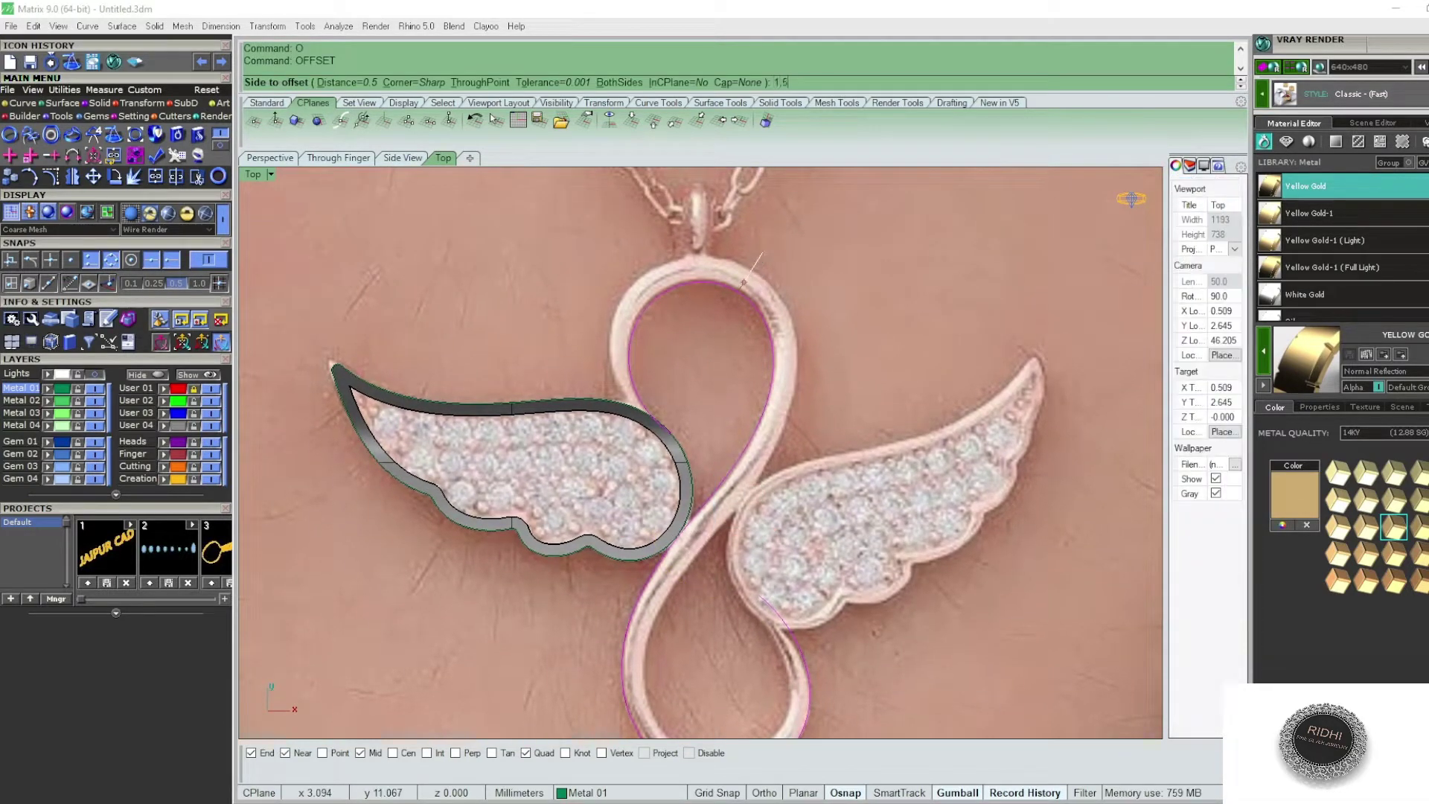
pyautogui.press('Return')
pyautogui.write('2')
pyautogui.press('Return')
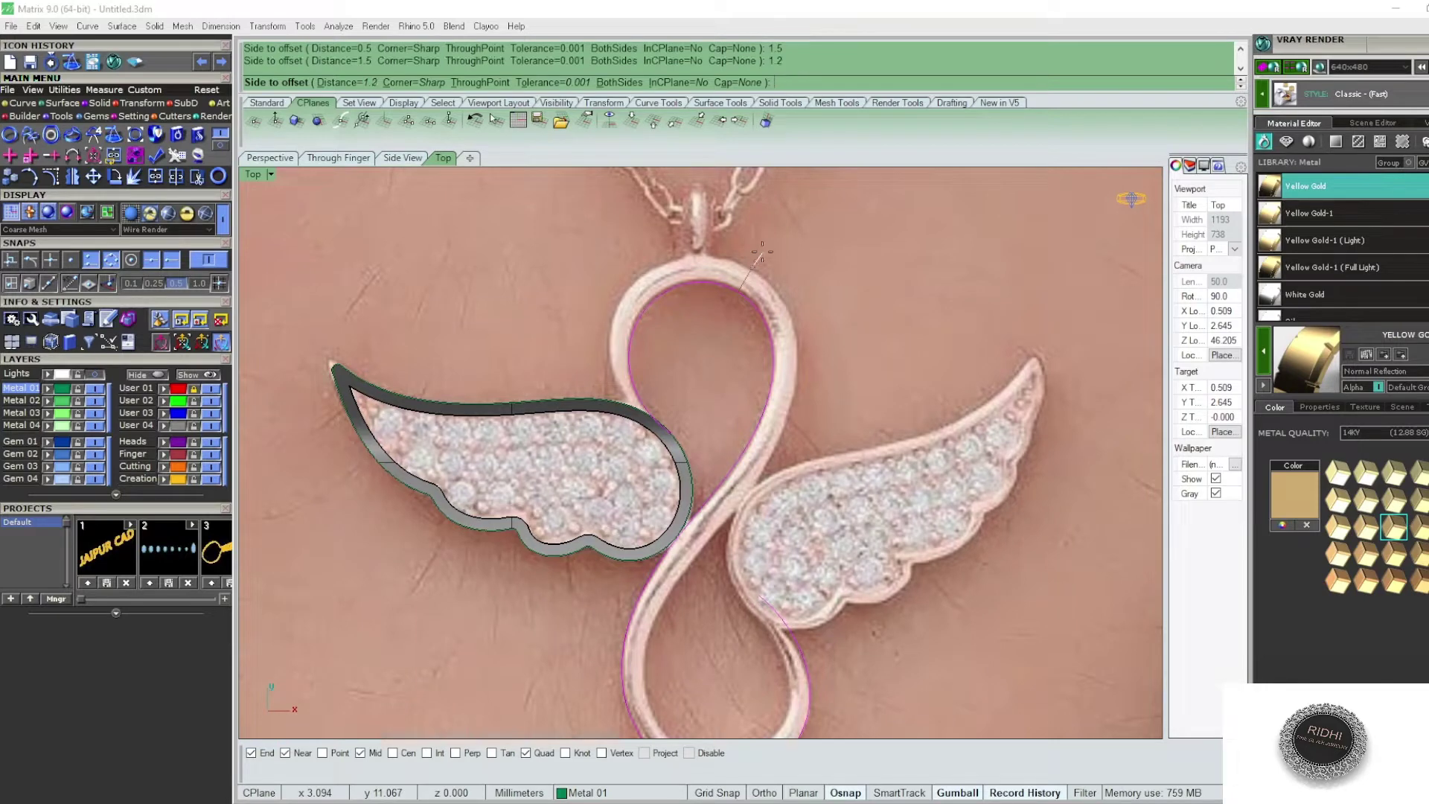
pyautogui.click(765, 253)
# - Pan over the pendant and select the new offset curve
pyautogui.moveTo(785, 393); pyautogui.dragTo(748, 274, button='right')
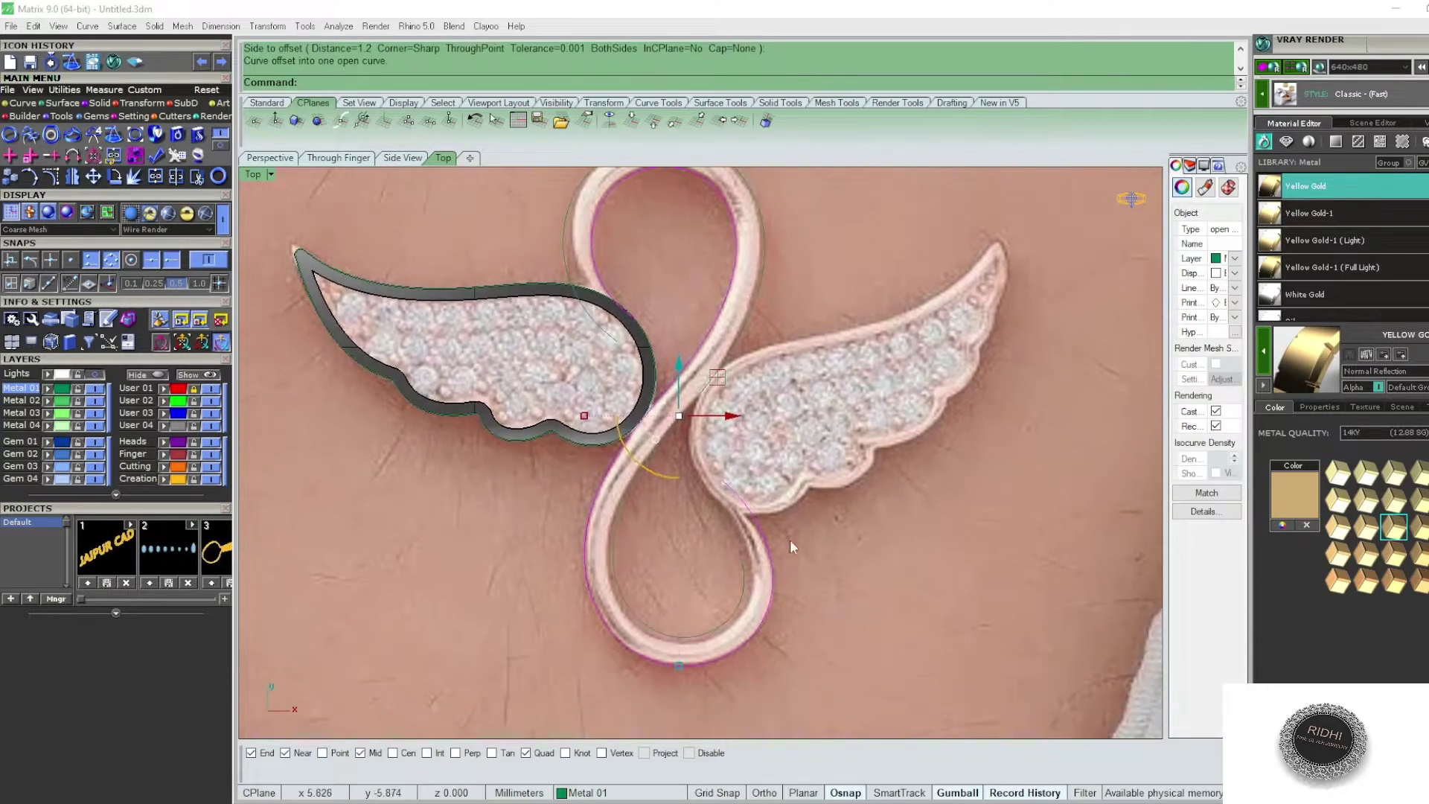
pyautogui.moveTo(755, 563); pyautogui.dragTo(745, 505, button='right')
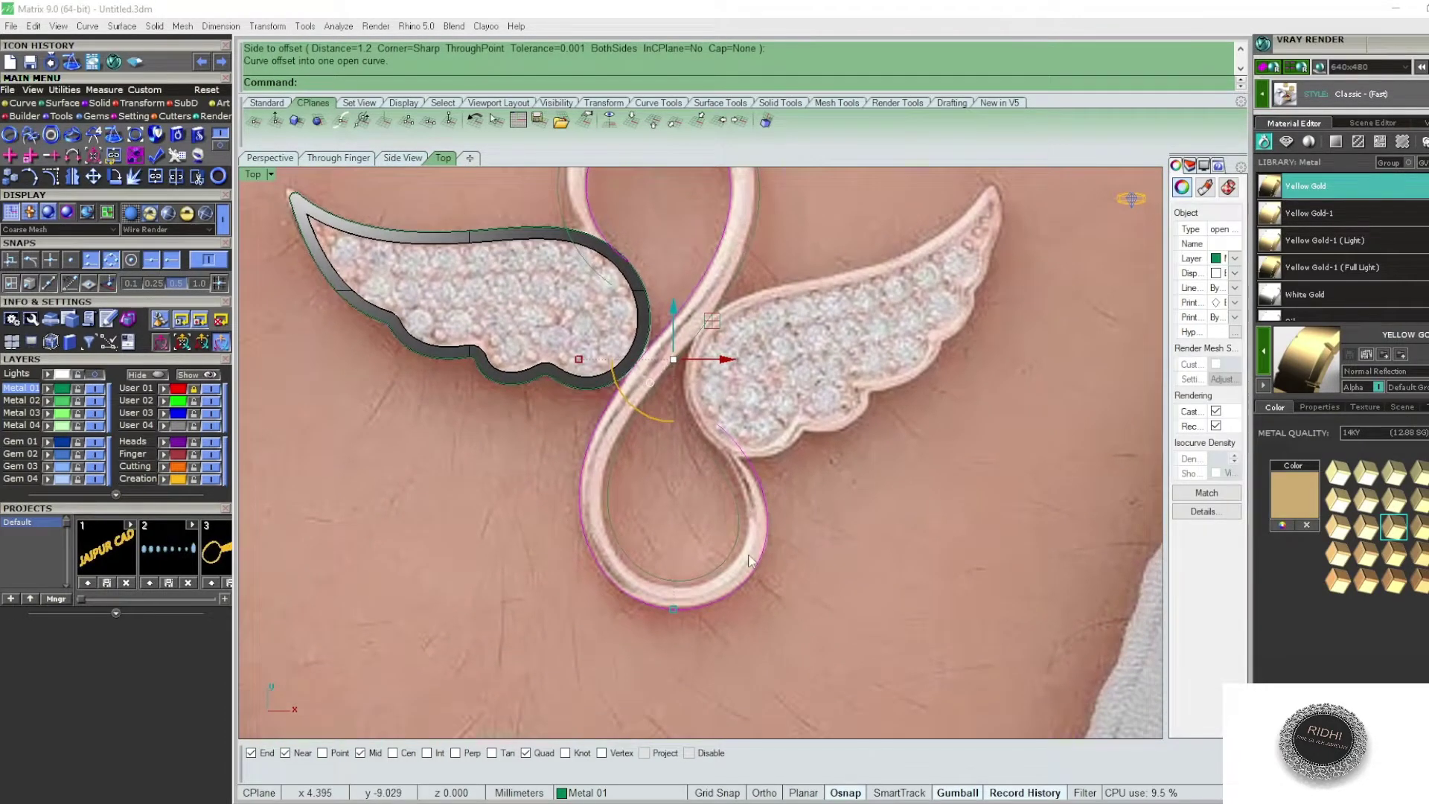
pyautogui.moveTo(749, 560); pyautogui.dragTo(730, 472, button='right')
pyautogui.scroll(2, 725, 489)
pyautogui.click(725, 488)
pyautogui.scroll(-3, 726, 488)
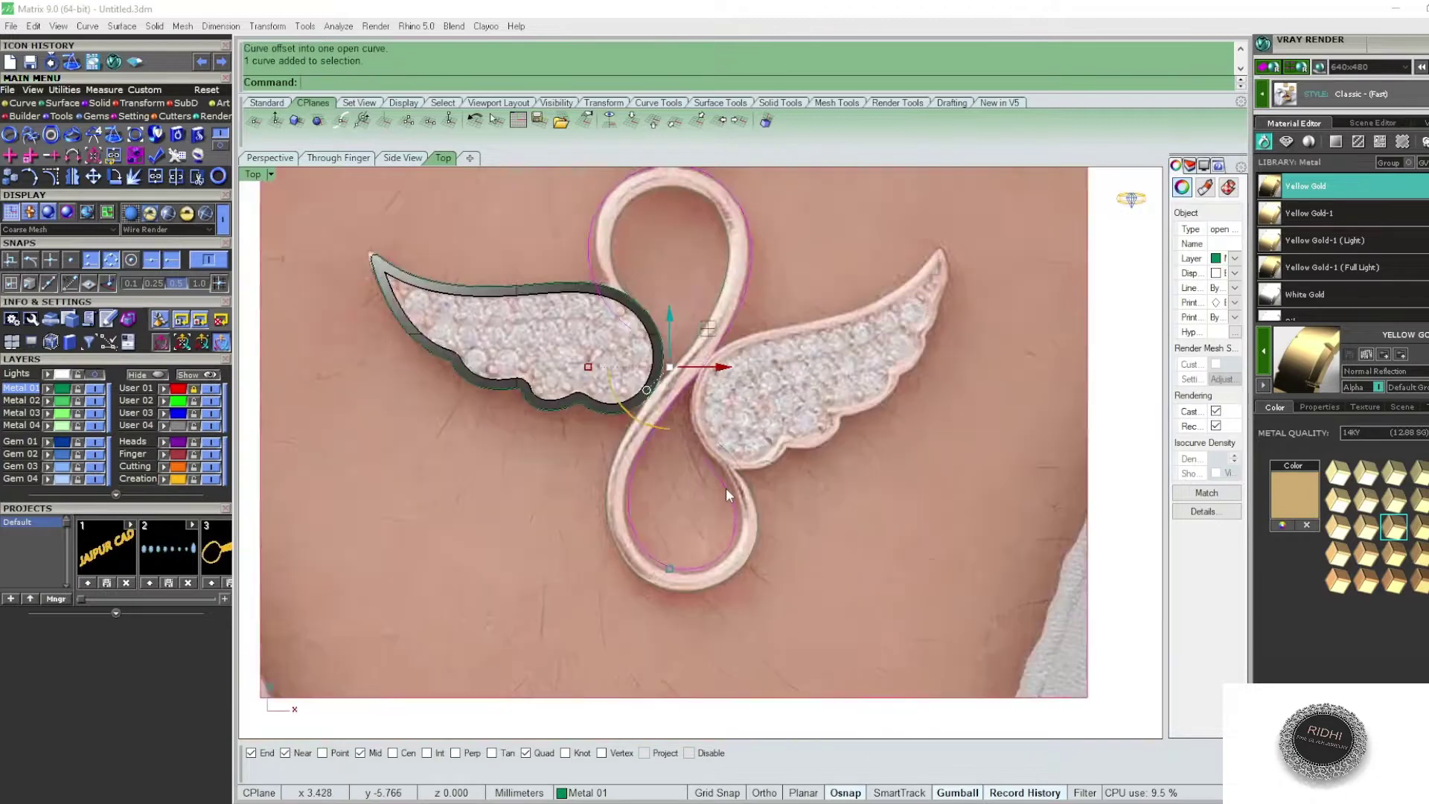
pyautogui.scroll(-1, 725, 488)
# - Rebuild the offset infinity curve with 30 points at degree 3
pyautogui.write('Reb')
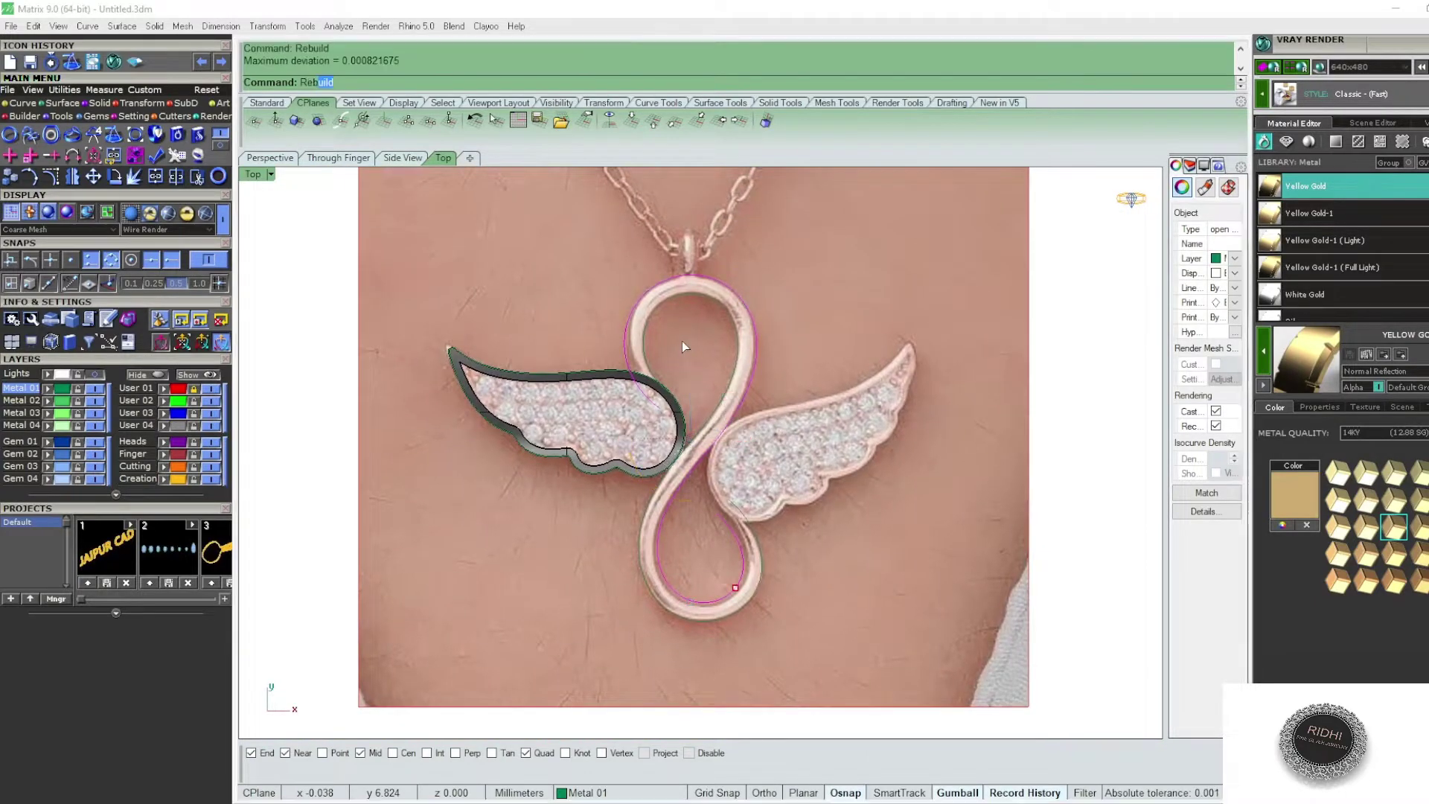
pyautogui.press('Return')
pyautogui.moveTo(942, 513); pyautogui.dragTo(880, 514)
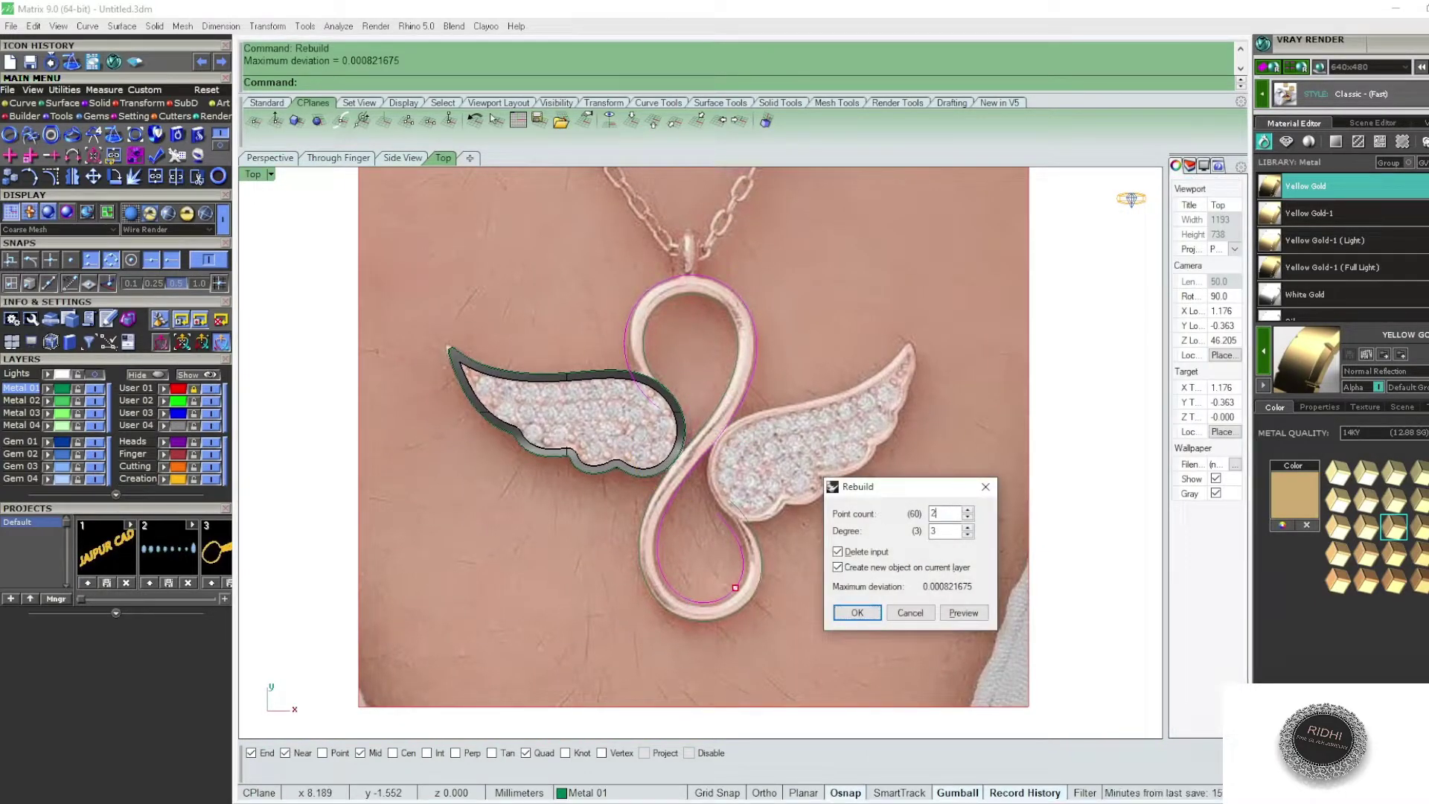
pyautogui.write('0')
pyautogui.press('Tab')
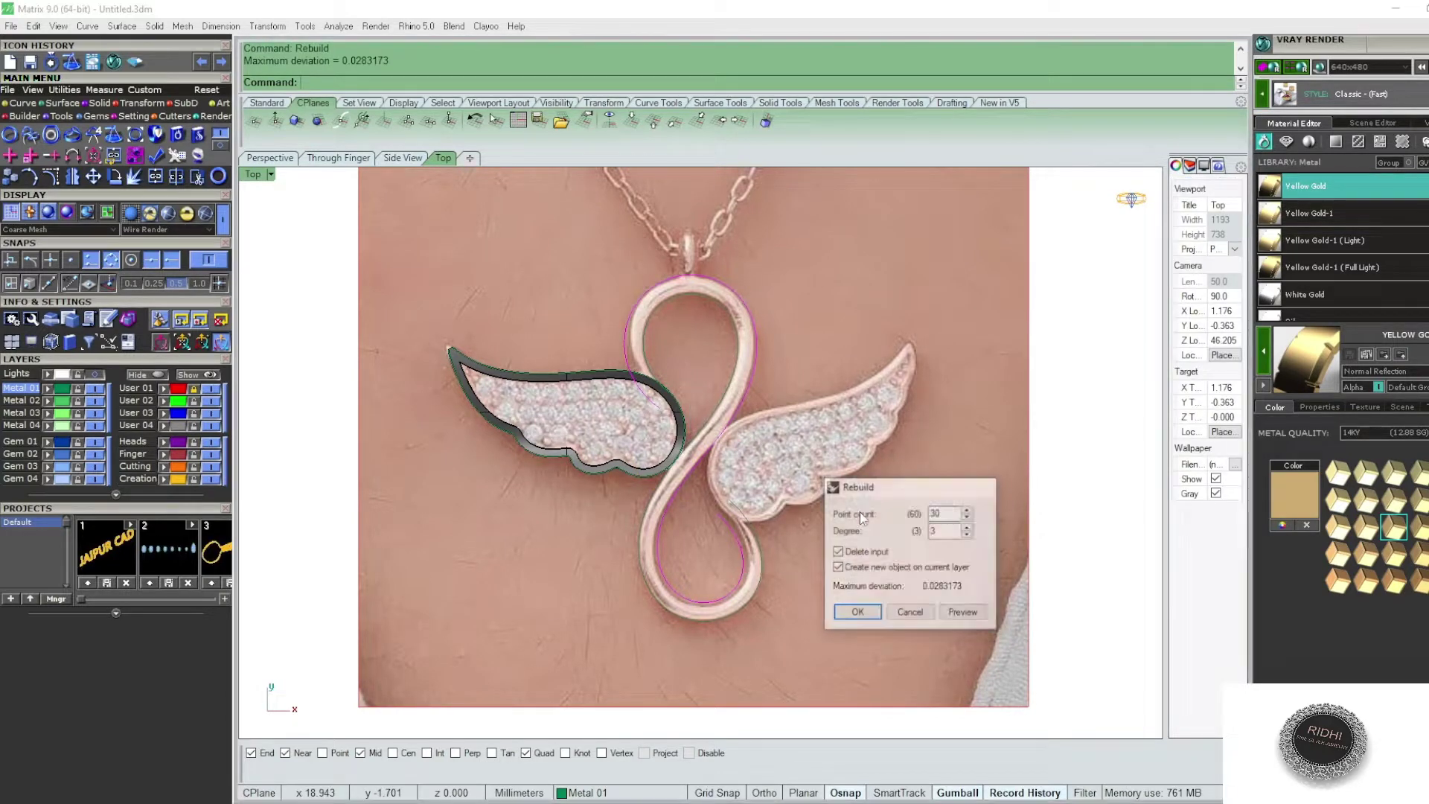
pyautogui.press('Return')
# - Deselect the rebuilt curve and pan the view down and right
pyautogui.scroll(2, 758, 529)
pyautogui.scroll(2, 734, 535)
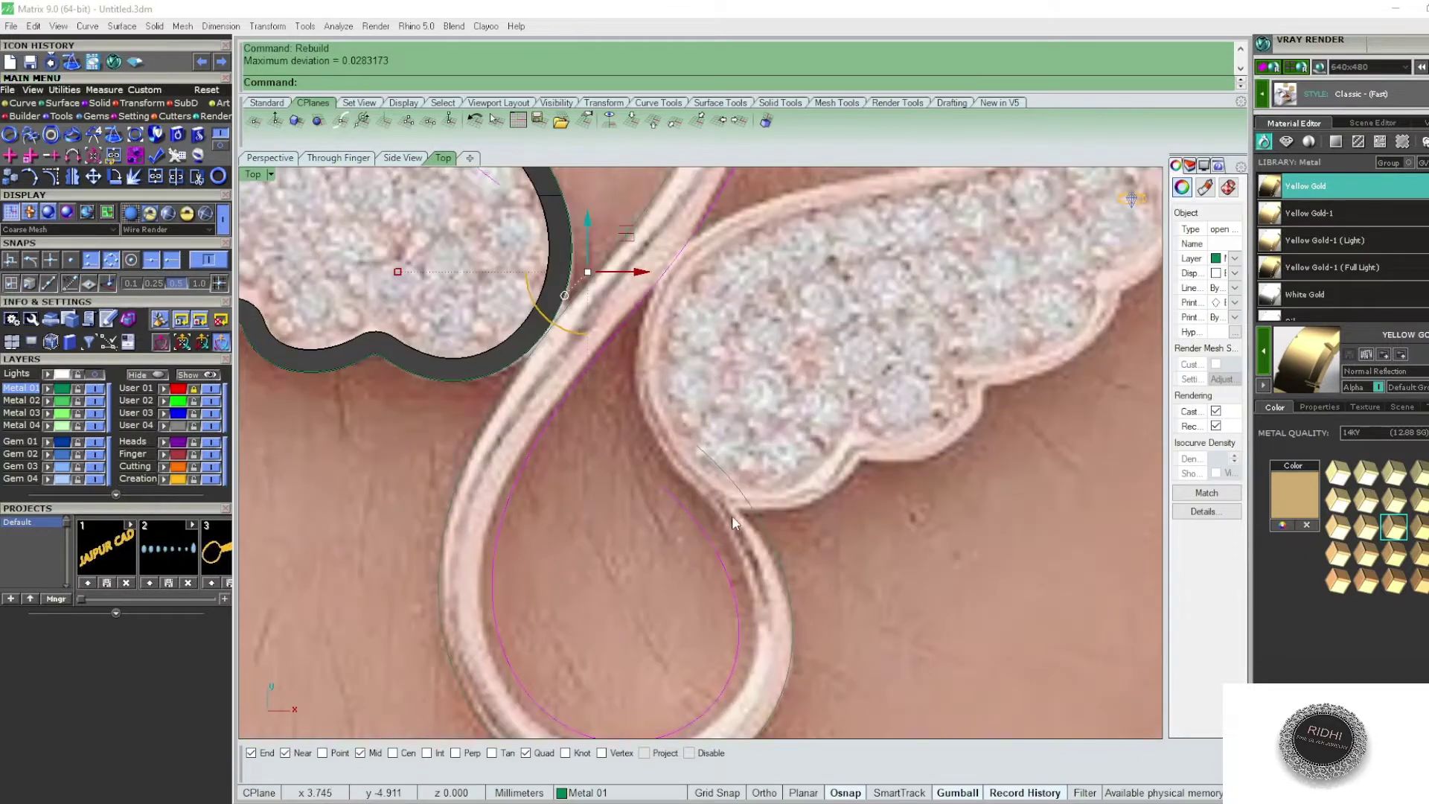
pyautogui.scroll(-3, 719, 507)
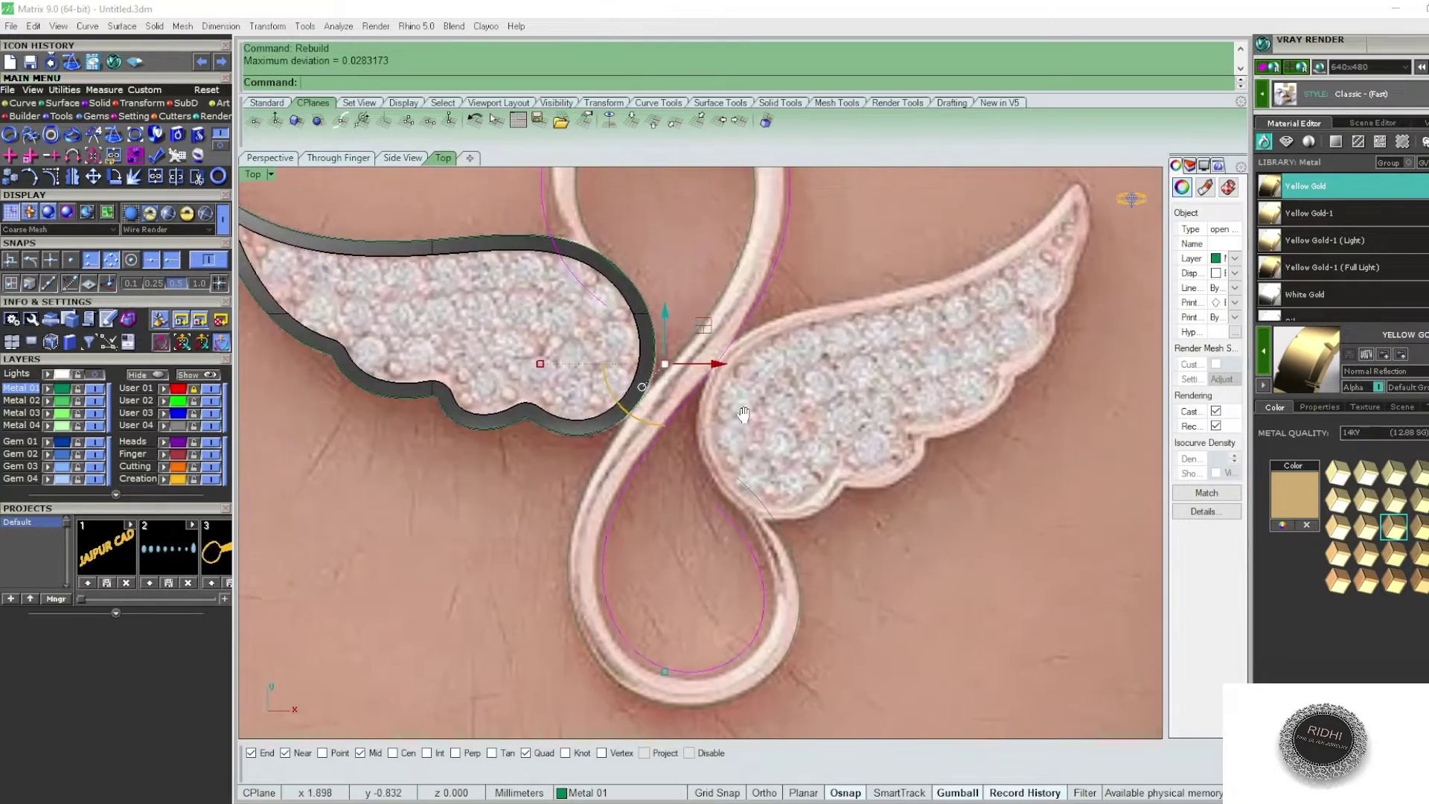
pyautogui.press('Escape')
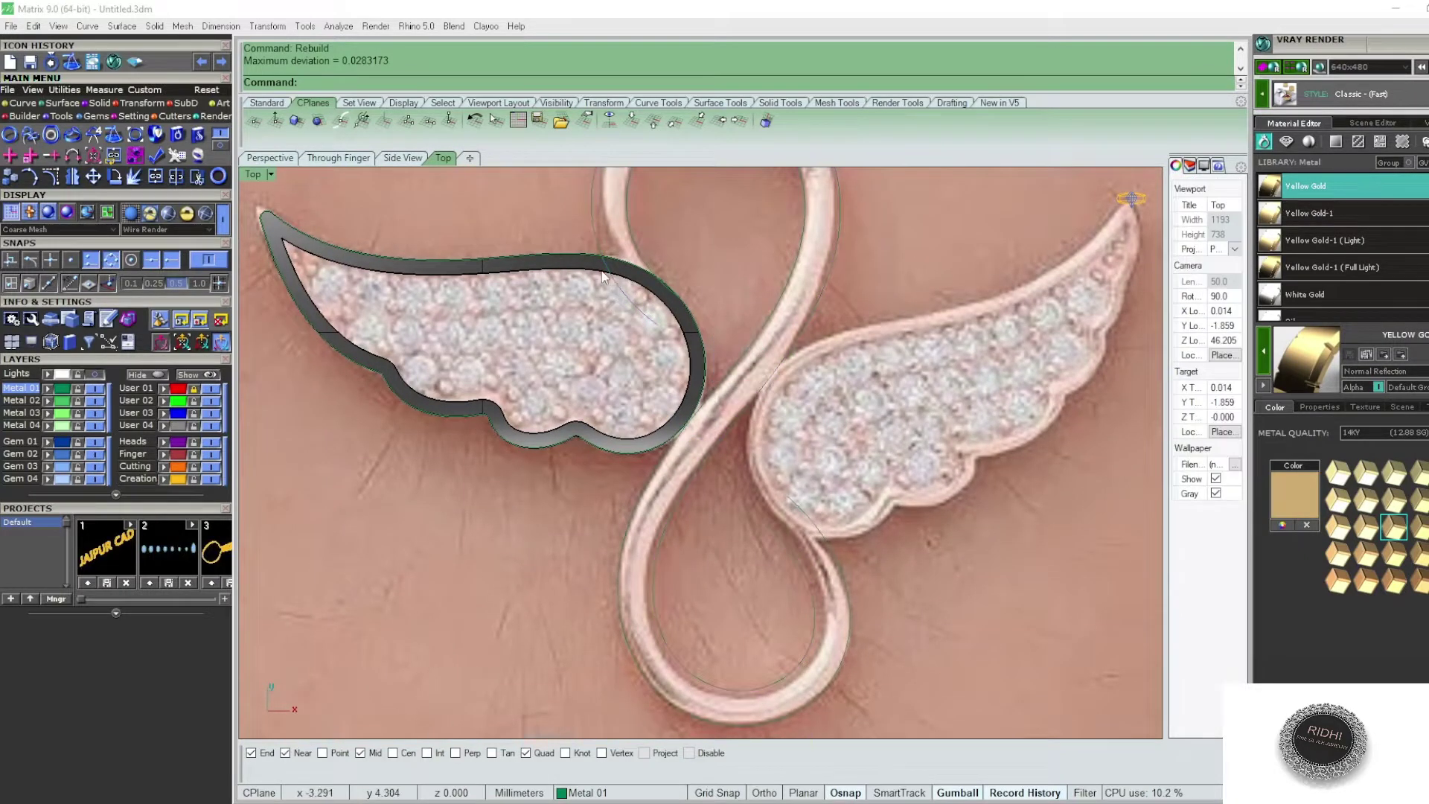
pyautogui.moveTo(583, 261); pyautogui.dragTo(616, 346, button='right')
pyautogui.scroll(-3, 649, 309)
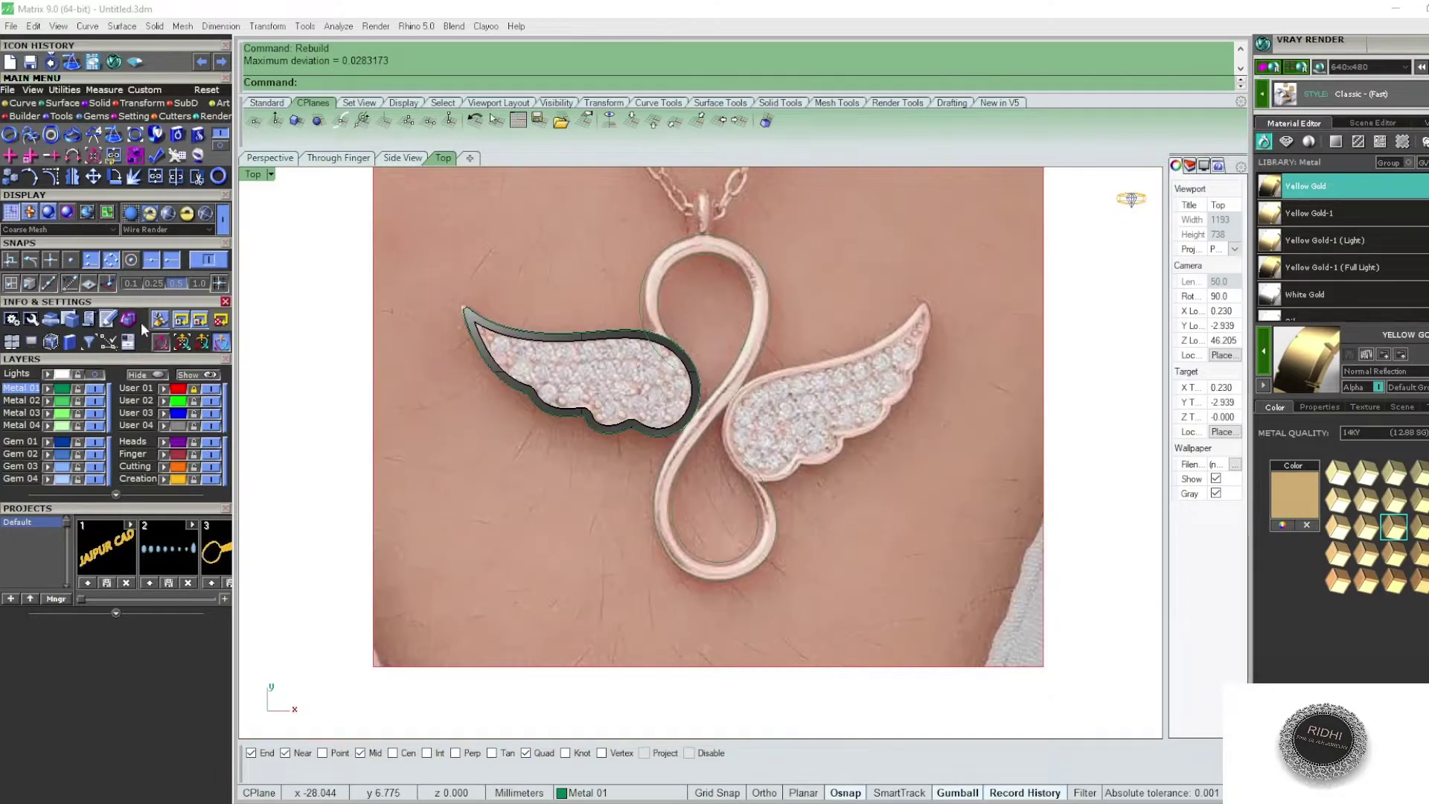
# - Duplicate the wing's inner top edges into one closed curve with DupEdge
pyautogui.scroll(4, 671, 373)
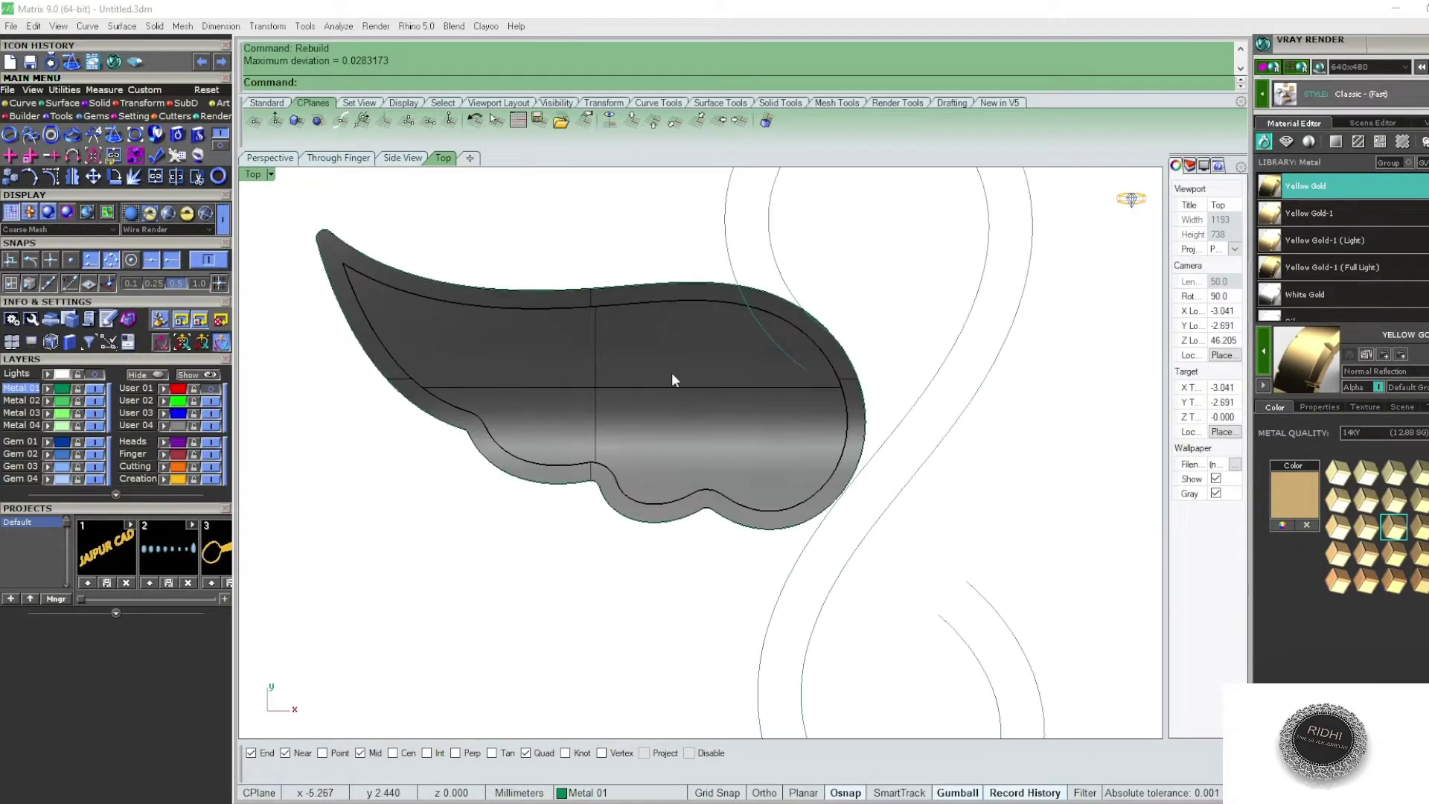
pyautogui.click(678, 347)
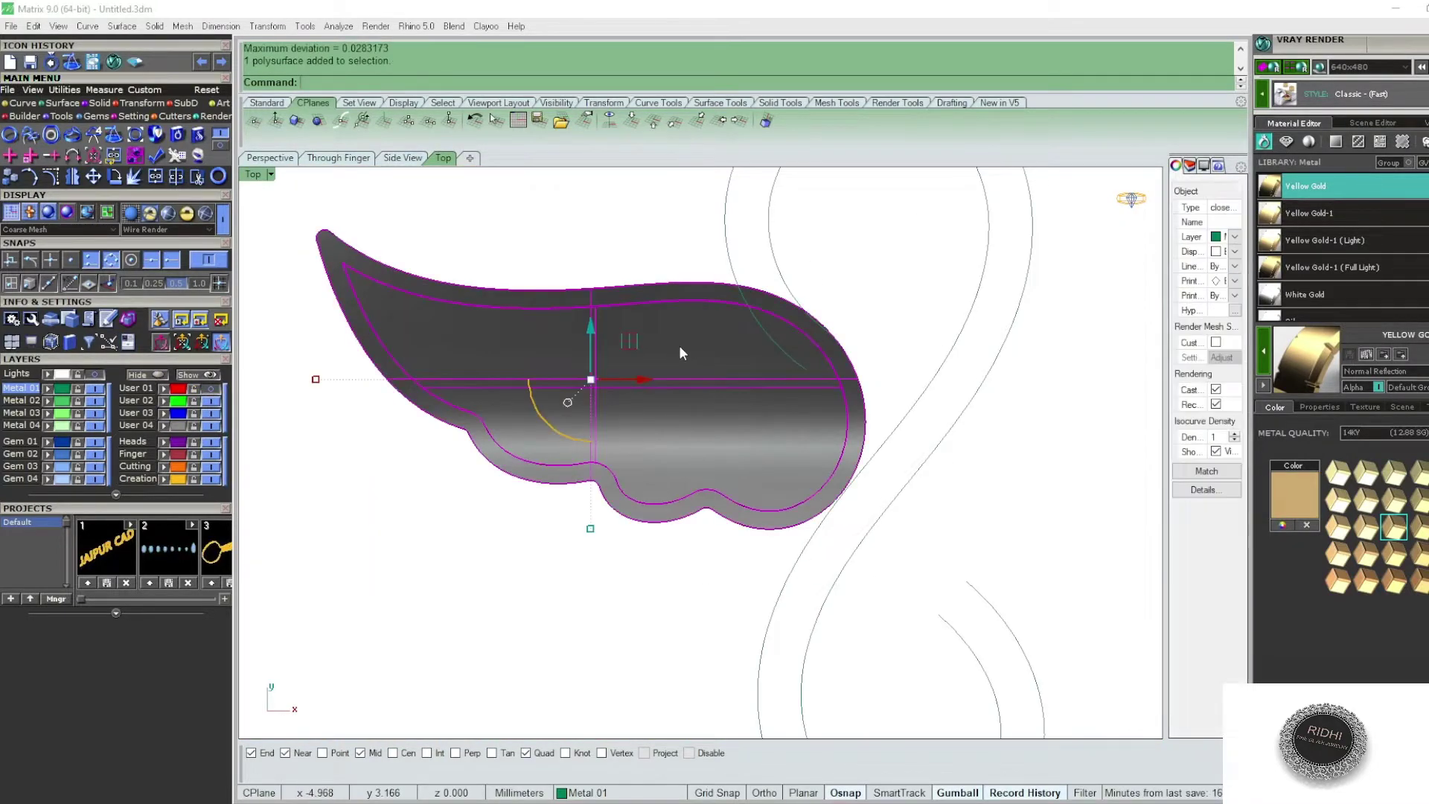
pyautogui.press('Escape')
pyautogui.scroll(3, 654, 305)
pyautogui.write('dupedge')
pyautogui.press('Return')
pyautogui.click(640, 304)
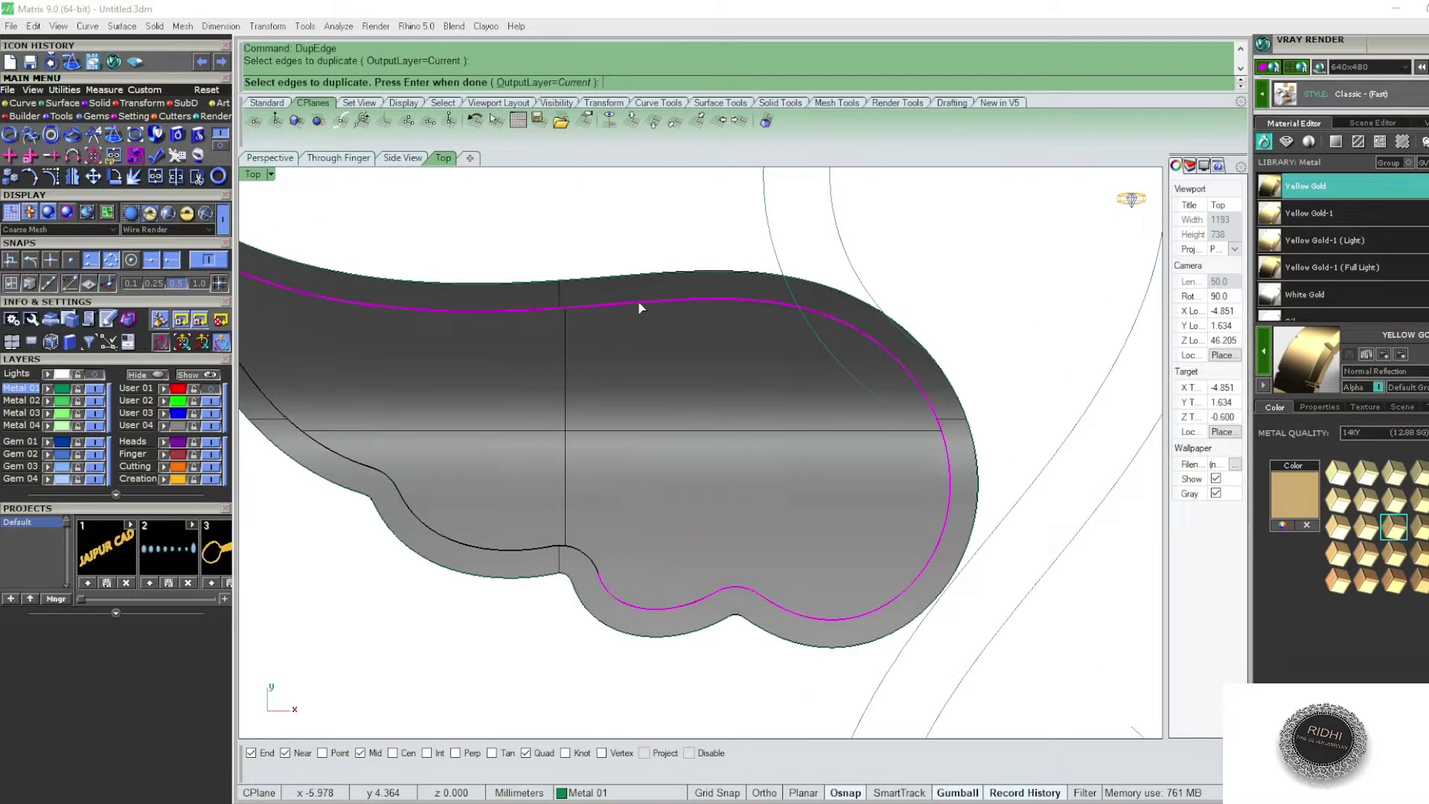
pyautogui.click(584, 548)
pyautogui.press('Return')
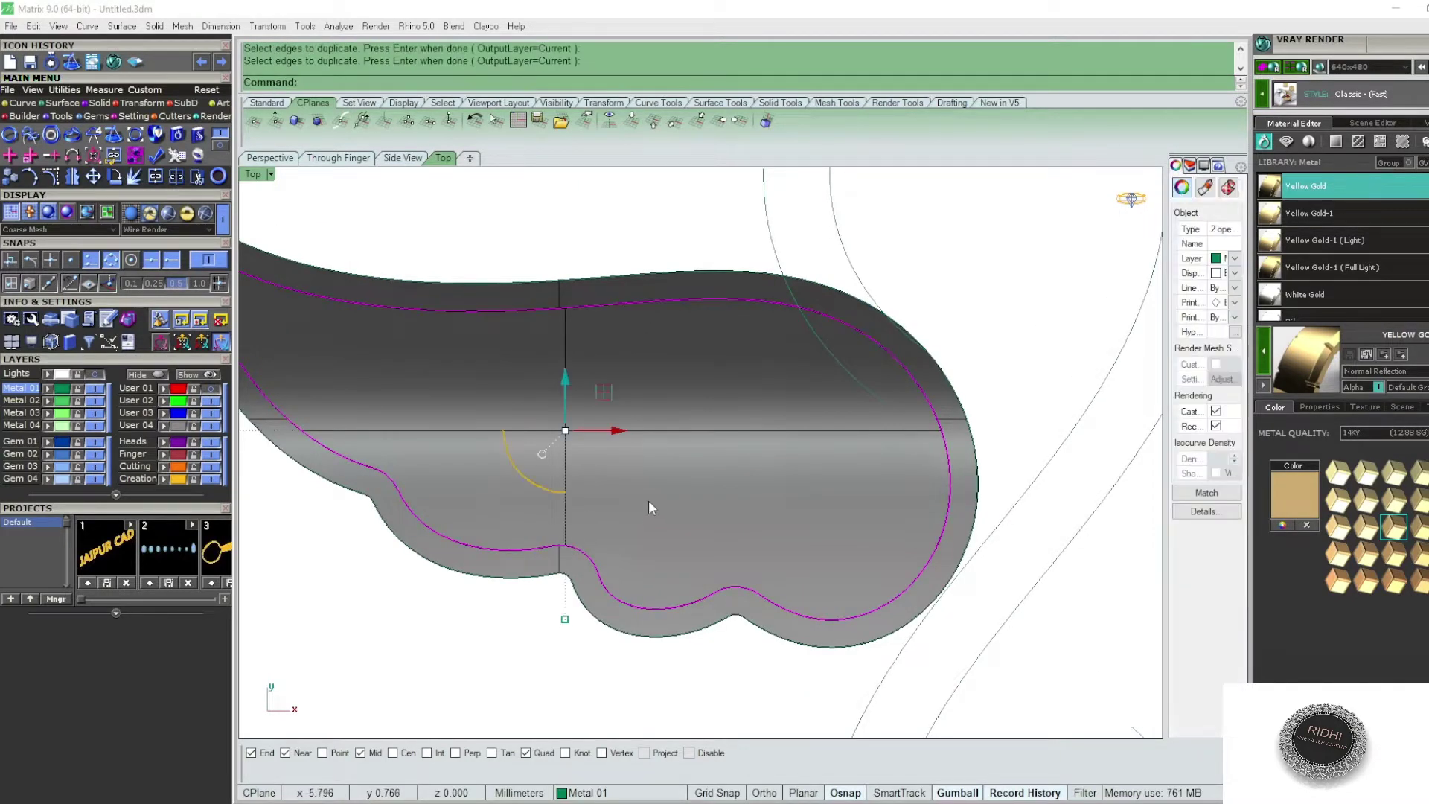
pyautogui.write('O')
# - Offset the duplicated edge curve by 2 and delete the unneeded curve
pyautogui.press('Return')
pyautogui.write('2')
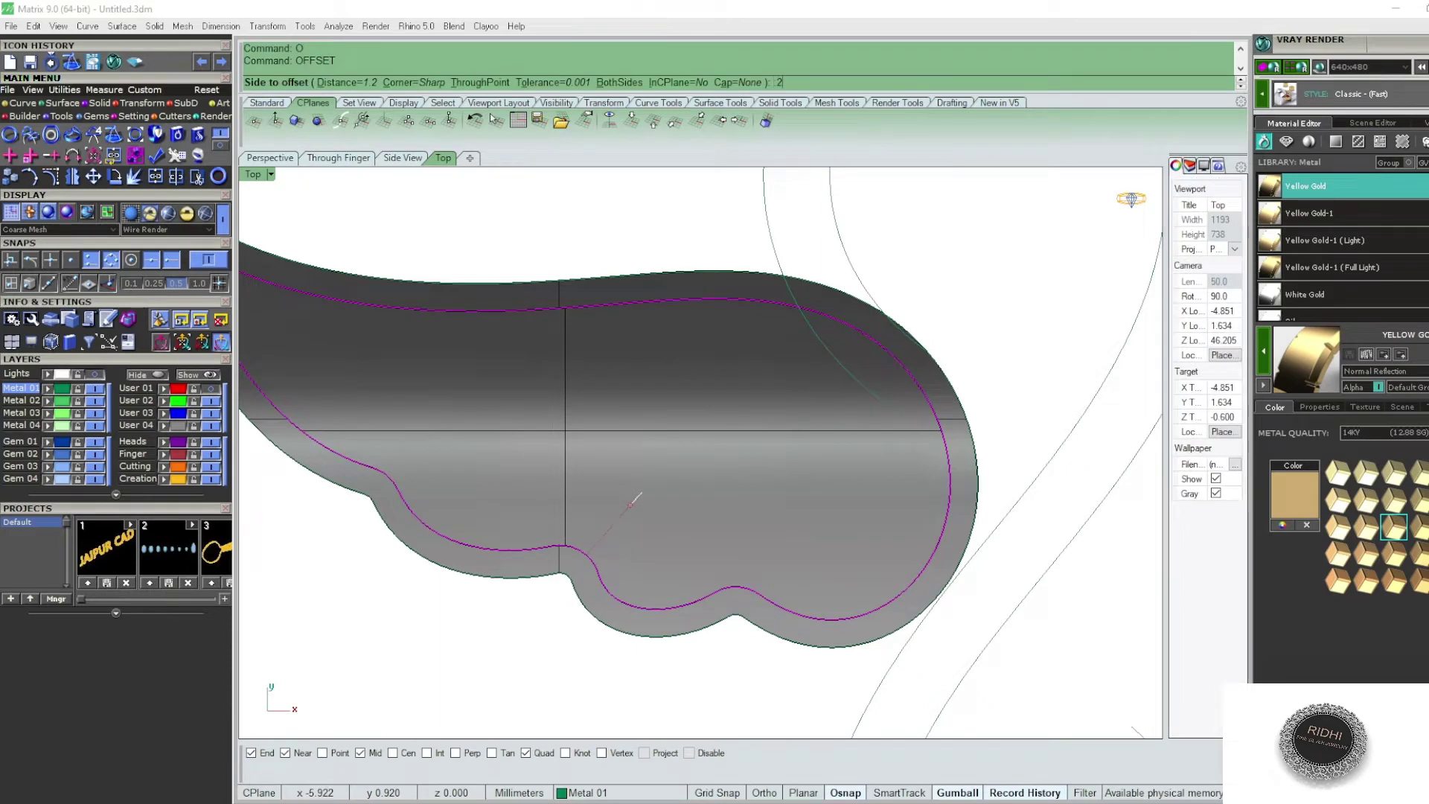
pyautogui.press('Return')
pyautogui.click(637, 495)
pyautogui.press('Delete')
pyautogui.scroll(-3, 488, 322)
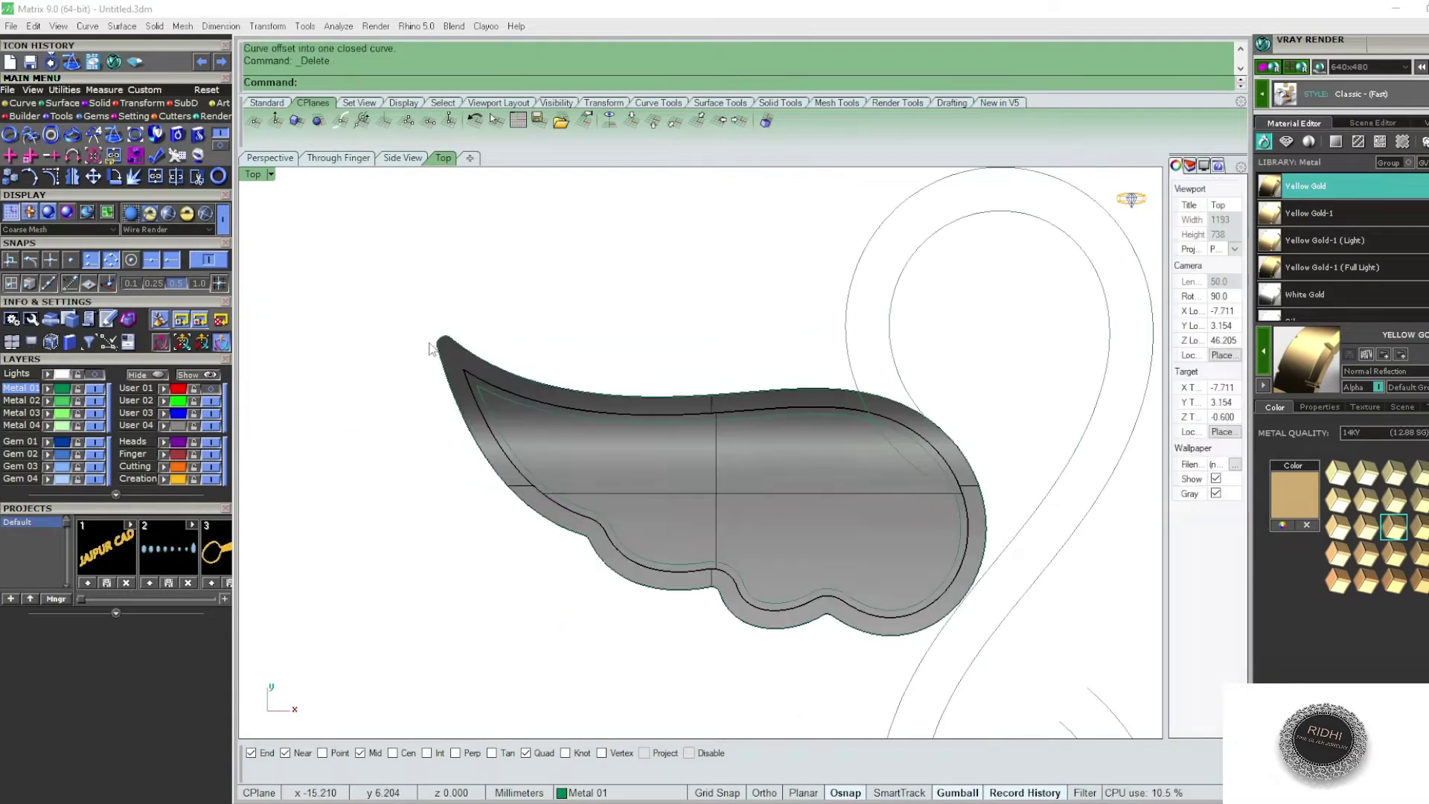
pyautogui.scroll(5, 439, 346)
pyautogui.scroll(-5, 568, 409)
# - Fillet the wing's top edges with radius 0.15 in Front view, then return to Top
pyautogui.hotkey('ctrl', 'F4')
pyautogui.hotkey('ctrl', 'F2')
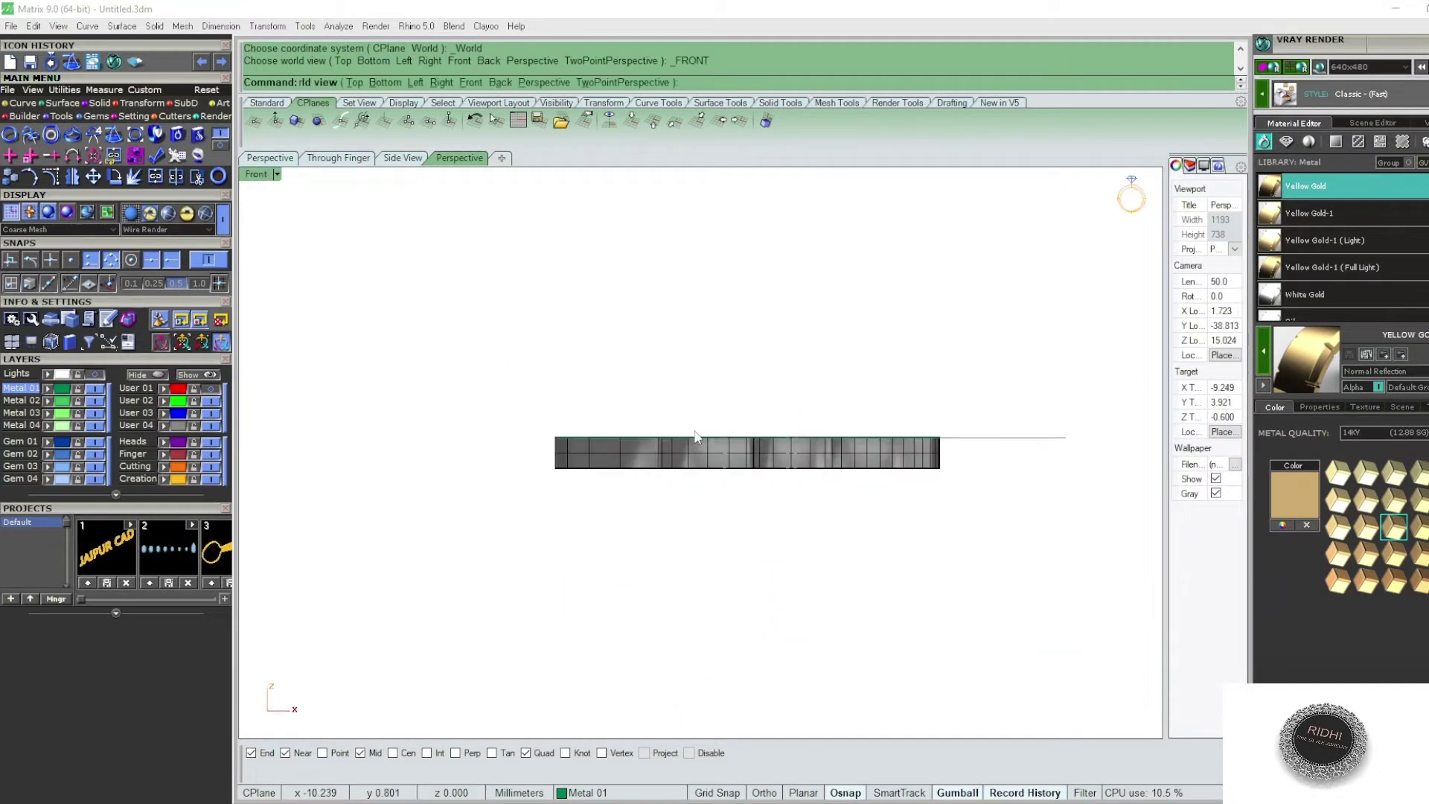
pyautogui.write('fe')
pyautogui.press('Return')
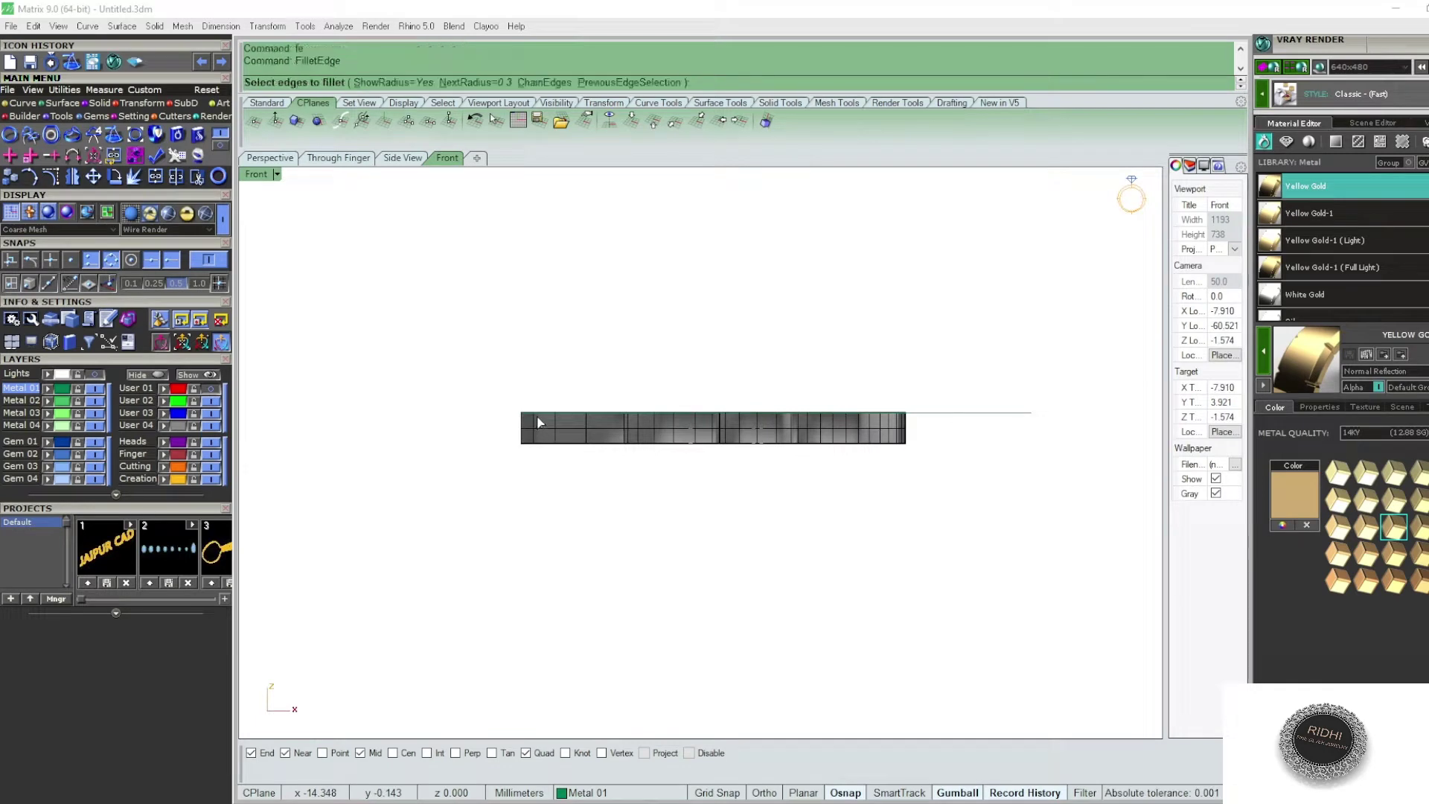
pyautogui.write('15')
pyautogui.press('Return')
pyautogui.moveTo(429, 365); pyautogui.dragTo(926, 411)
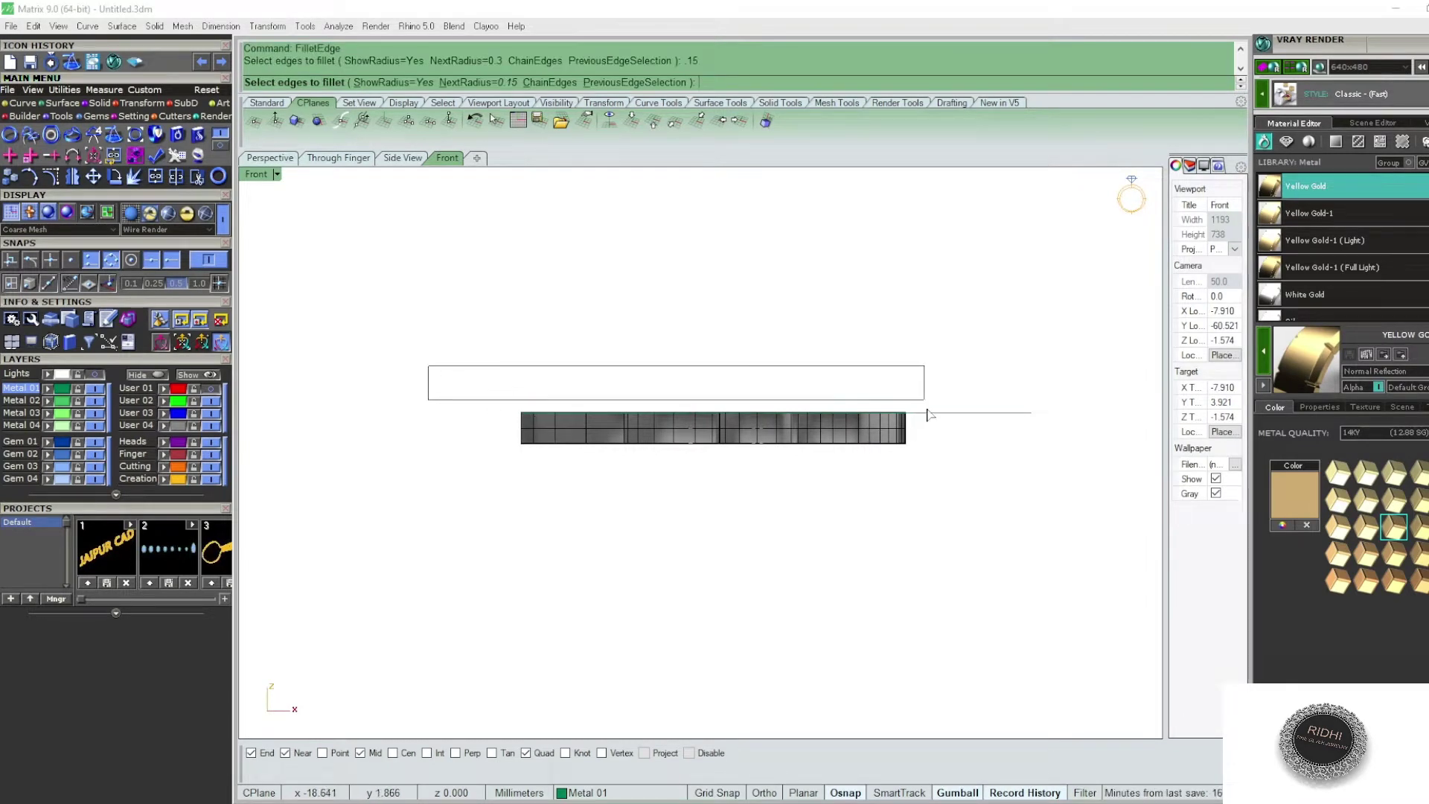
pyautogui.press('Return')
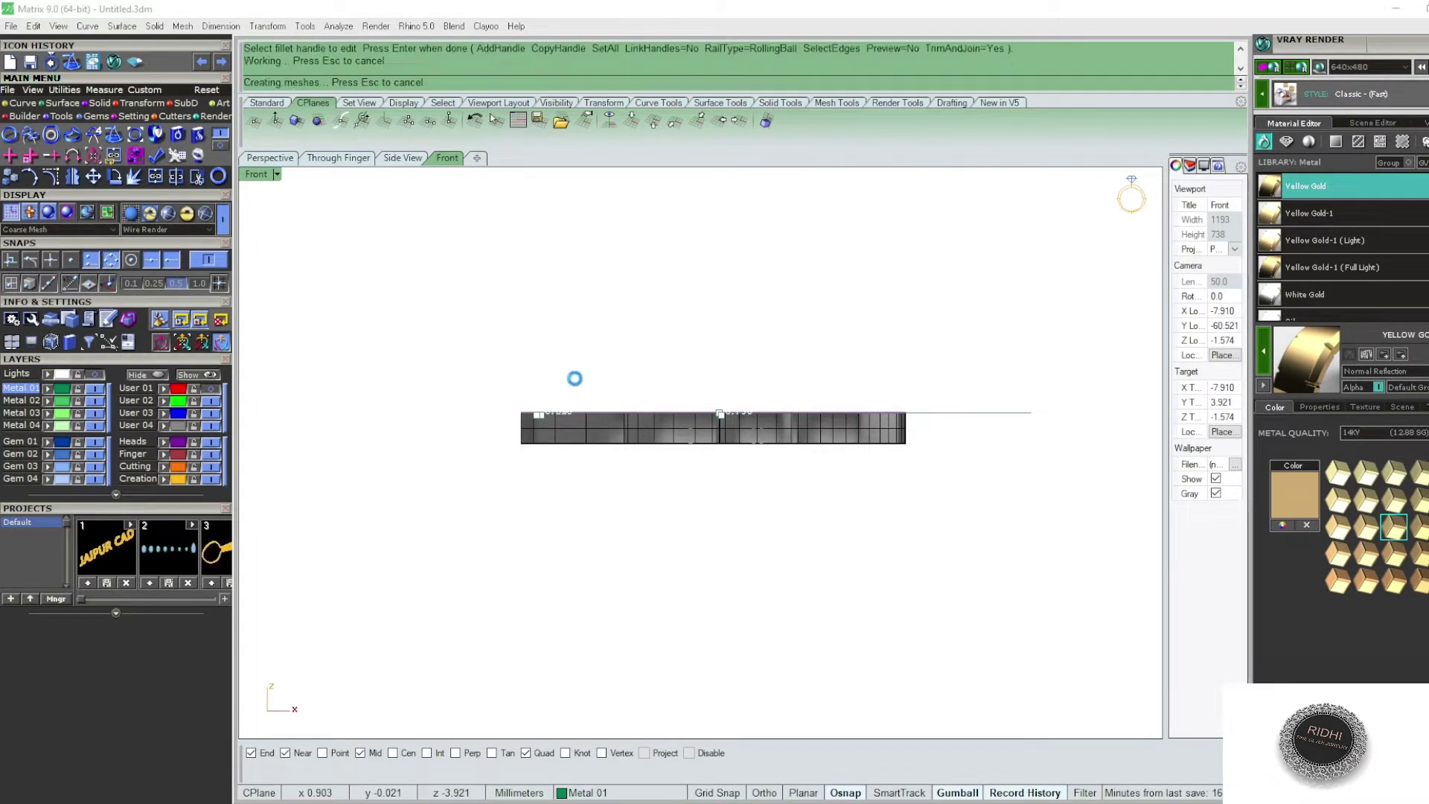
pyautogui.press('Return')
# - Apply the gold metal material to the filleted wing and switch to rendered display
pyautogui.scroll(3, 746, 405)
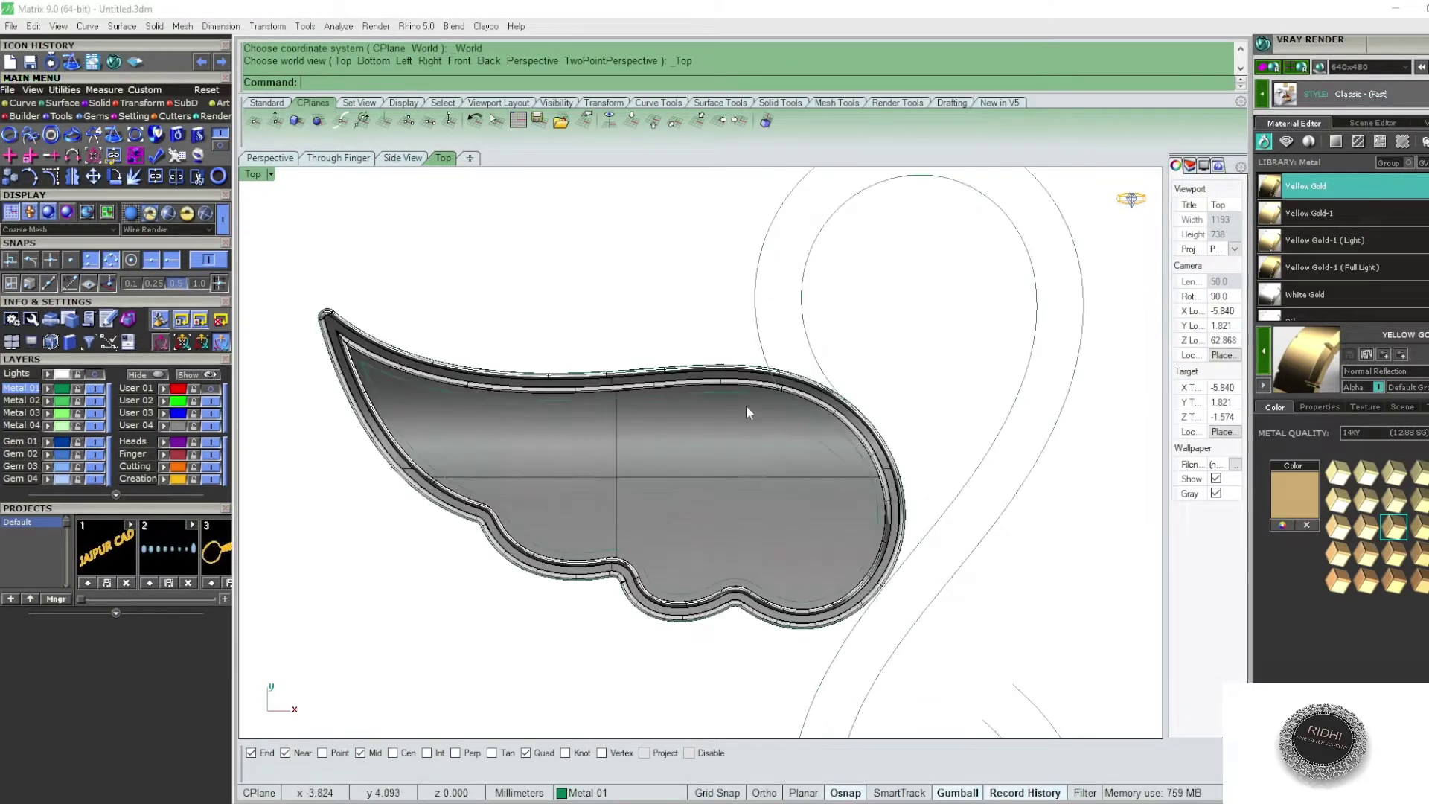
pyautogui.scroll(2, 704, 468)
pyautogui.click(704, 467)
pyautogui.click(1262, 389)
pyautogui.click(558, 239)
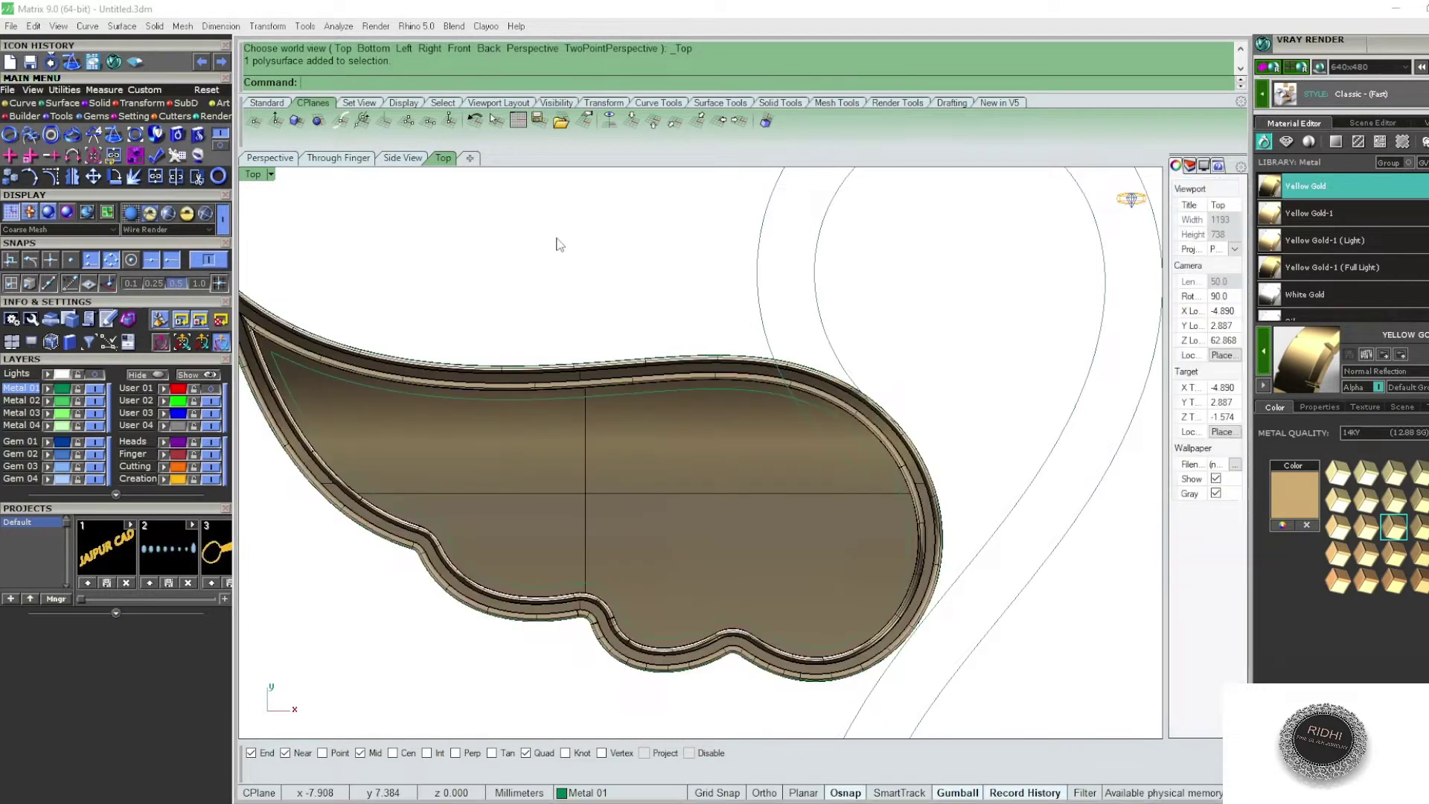
pyautogui.scroll(-2, 717, 431)
pyautogui.scroll(-3, 743, 408)
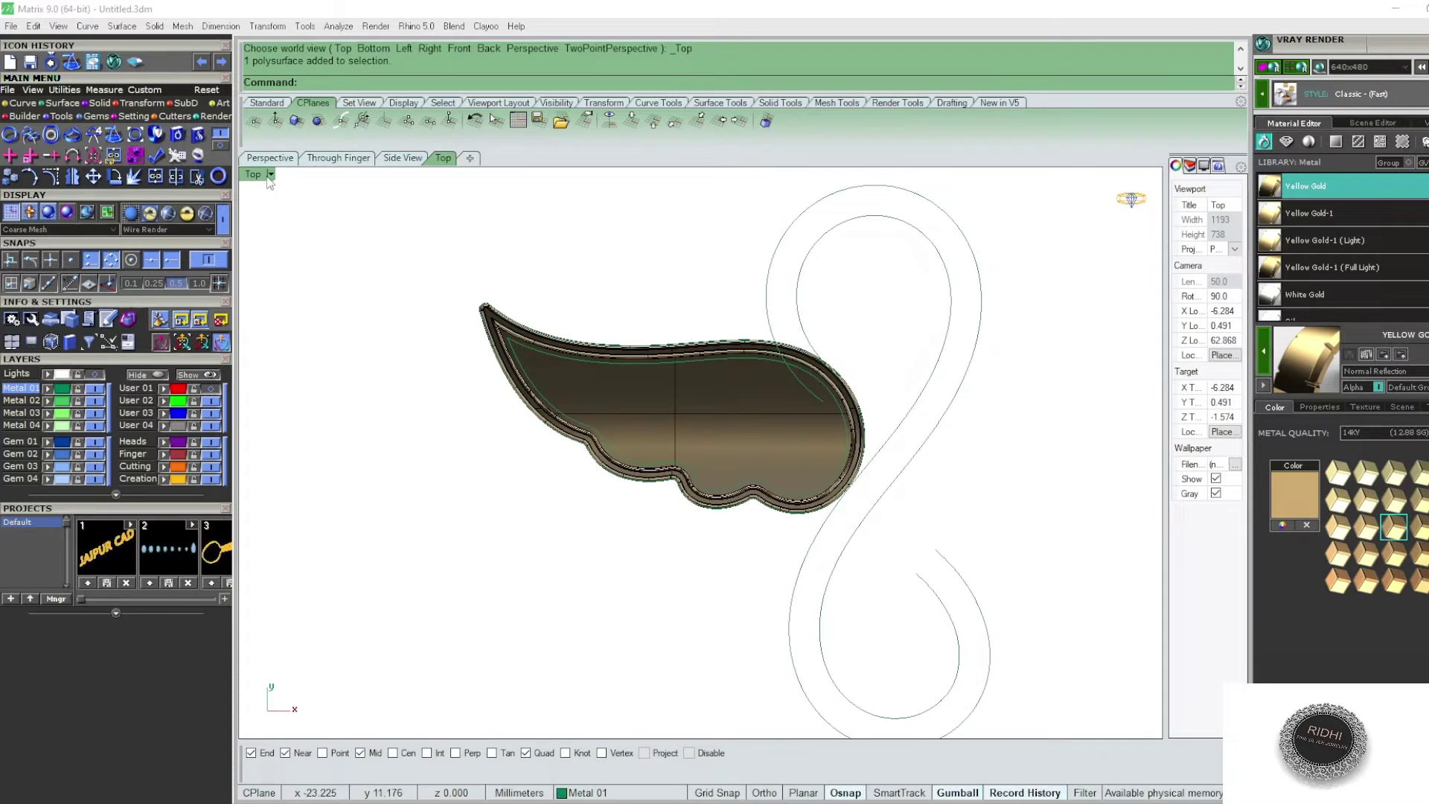
pyautogui.click(170, 215)
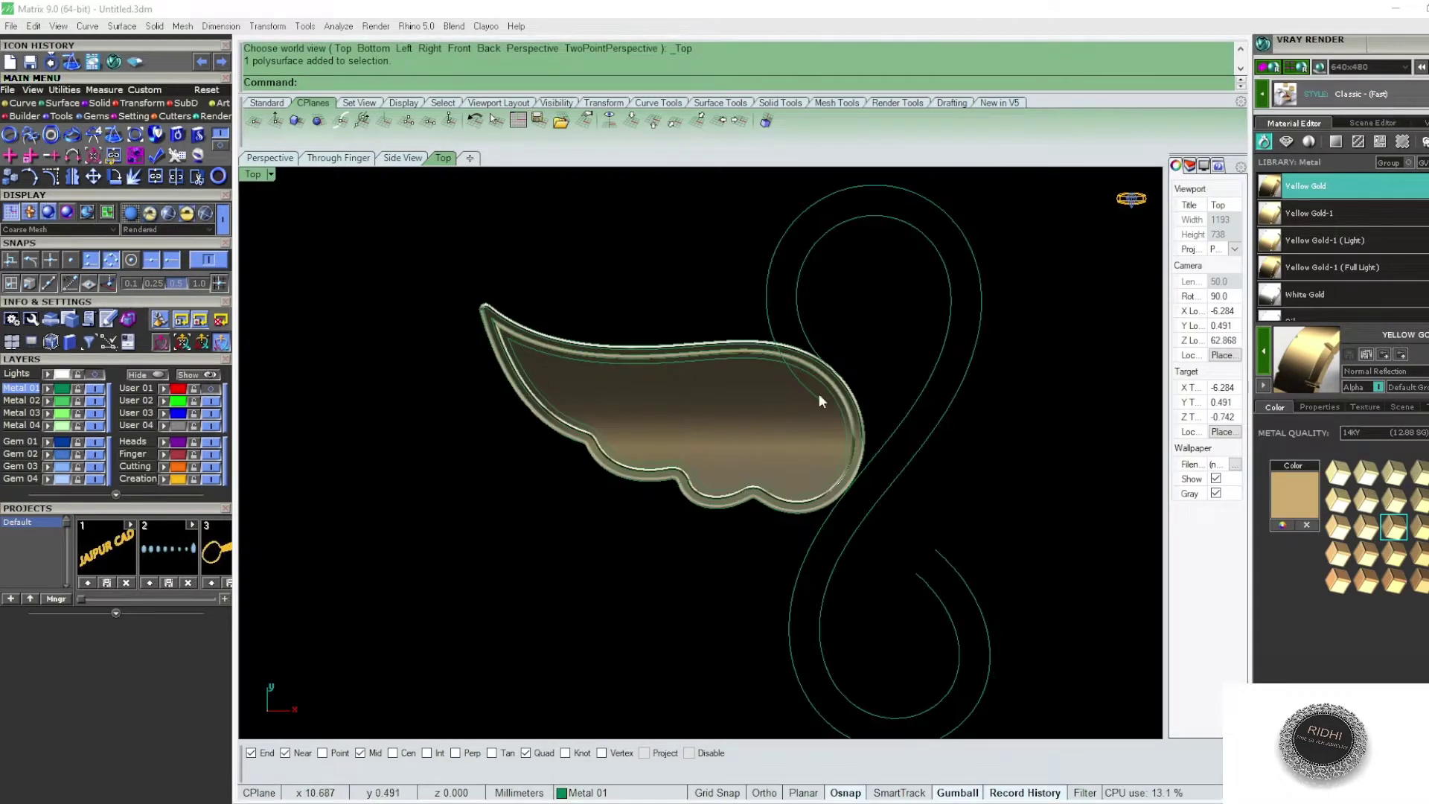
# - Hide the infinity band curves using the H command
pyautogui.scroll(1, 676, 396)
pyautogui.scroll(3, 767, 426)
pyautogui.click(767, 426)
pyautogui.scroll(-2, 899, 470)
pyautogui.scroll(-1, 645, 464)
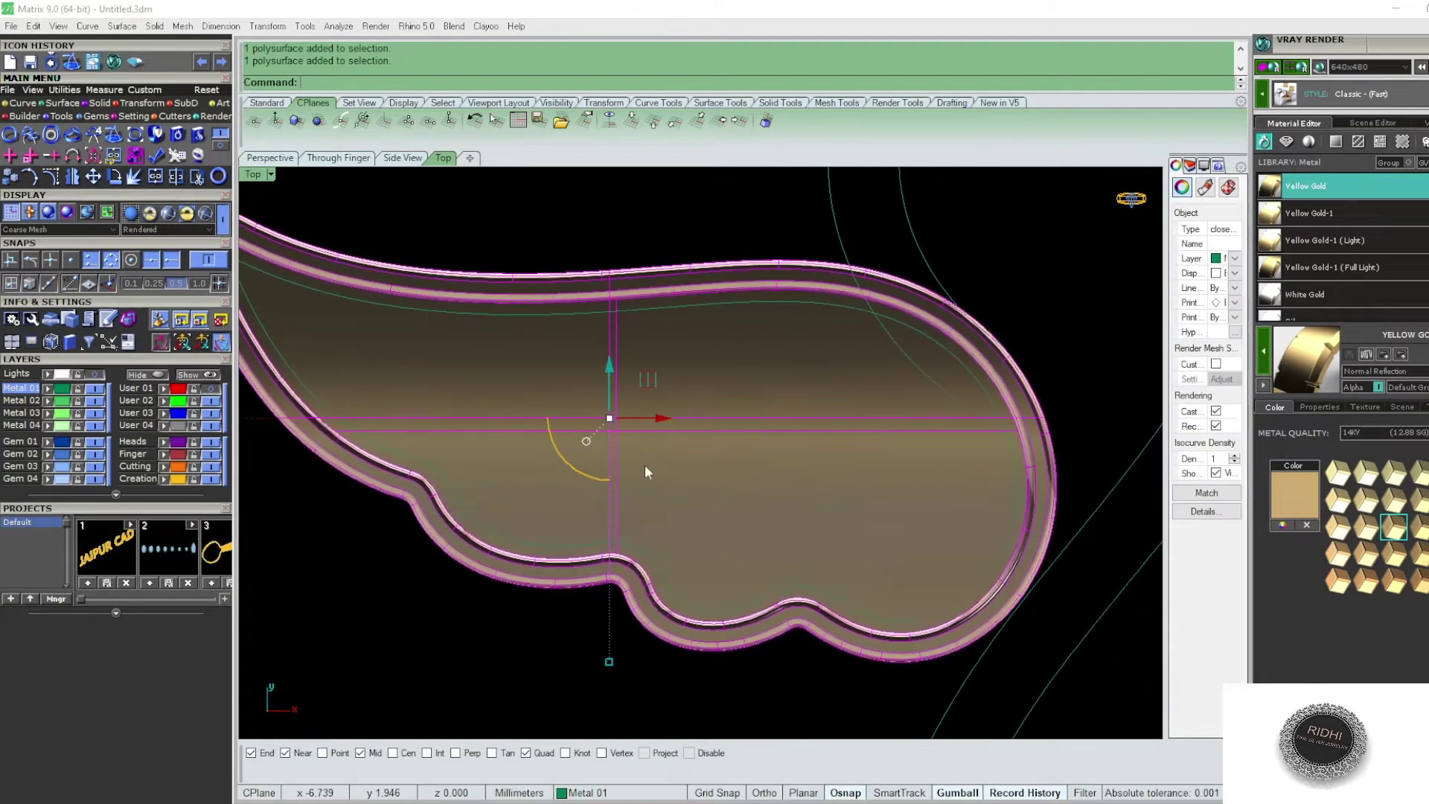
pyautogui.click(1088, 270)
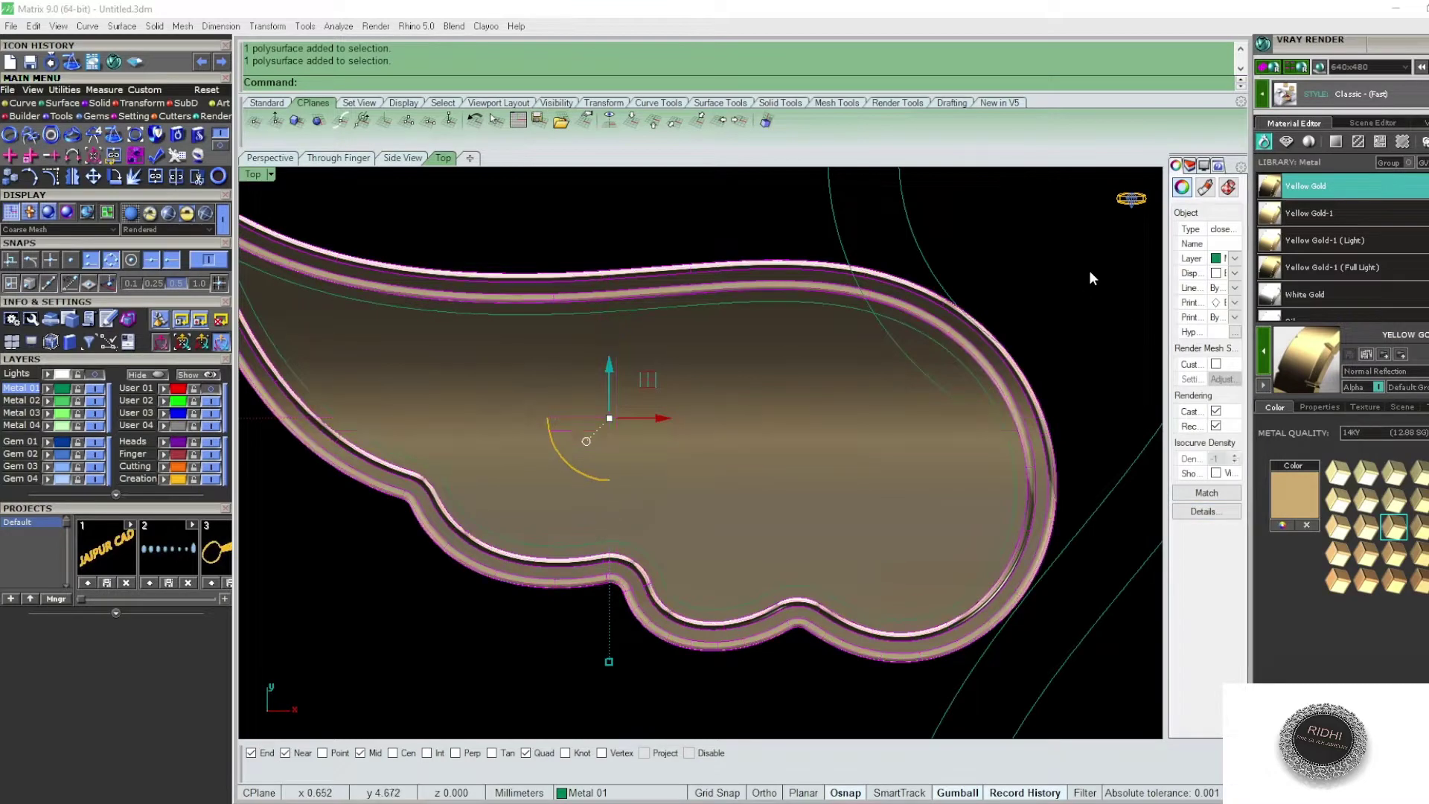
pyautogui.scroll(-2, 781, 430)
pyautogui.scroll(-2, 781, 430)
pyautogui.moveTo(923, 324); pyautogui.dragTo(842, 284)
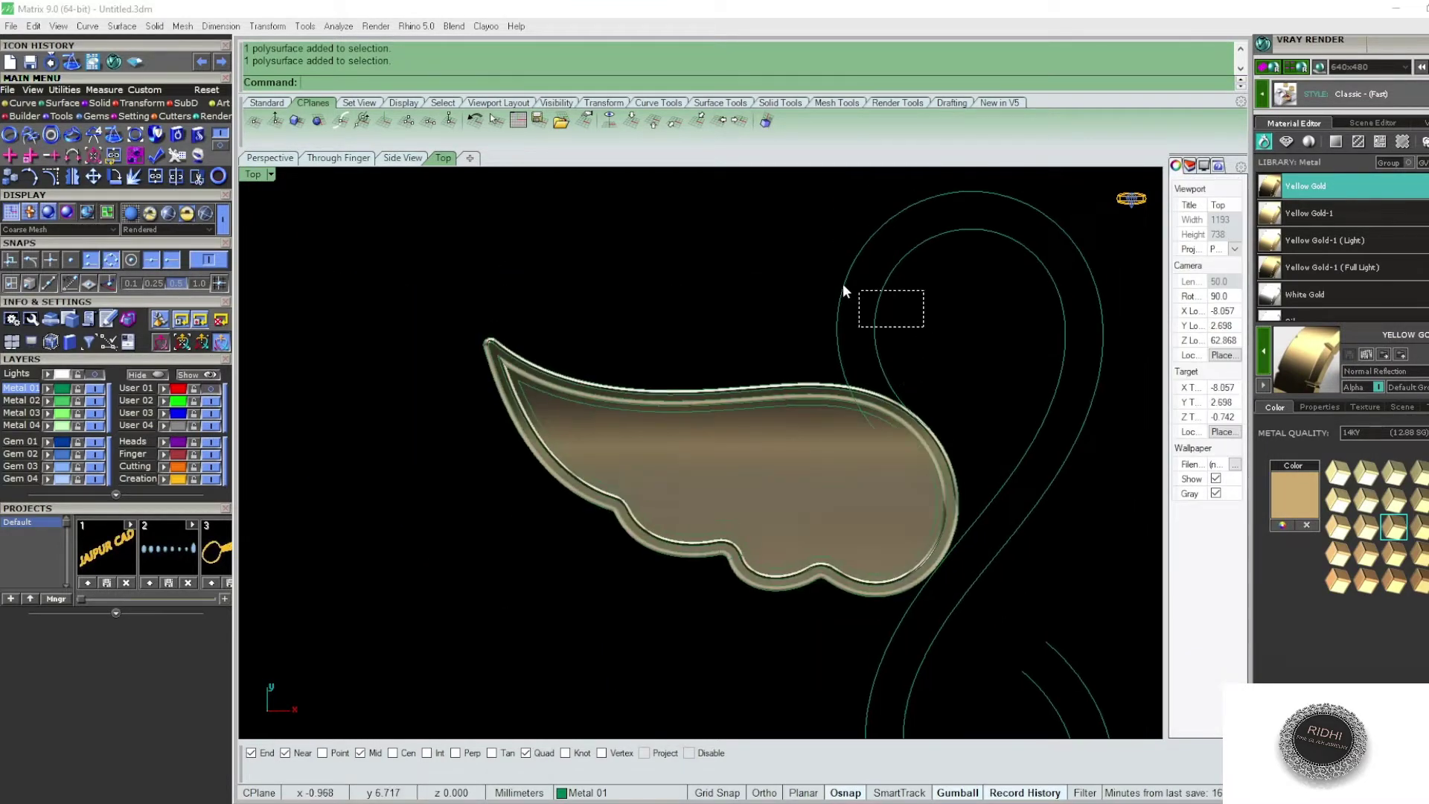
pyautogui.write('h')
pyautogui.press('Return')
pyautogui.write('h')
pyautogui.press('BackSpace')
pyautogui.scroll(1, 851, 346)
pyautogui.scroll(2, 850, 408)
# - Centre the wing in Top view and select its gold polysurface body
pyautogui.click(856, 360)
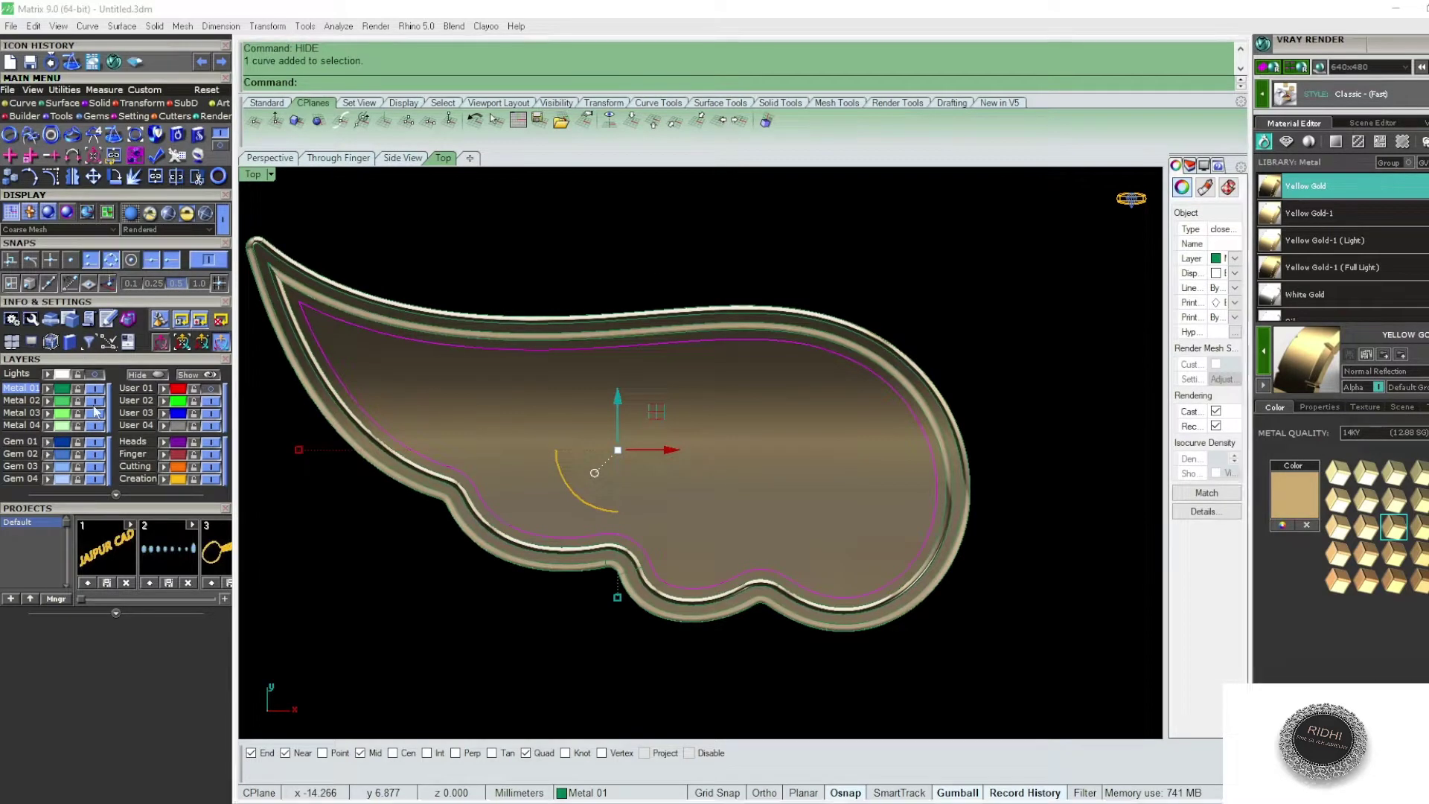
pyautogui.press('Escape')
pyautogui.moveTo(516, 386); pyautogui.dragTo(539, 350, button='right')
pyautogui.moveTo(709, 437); pyautogui.dragTo(701, 465, button='right')
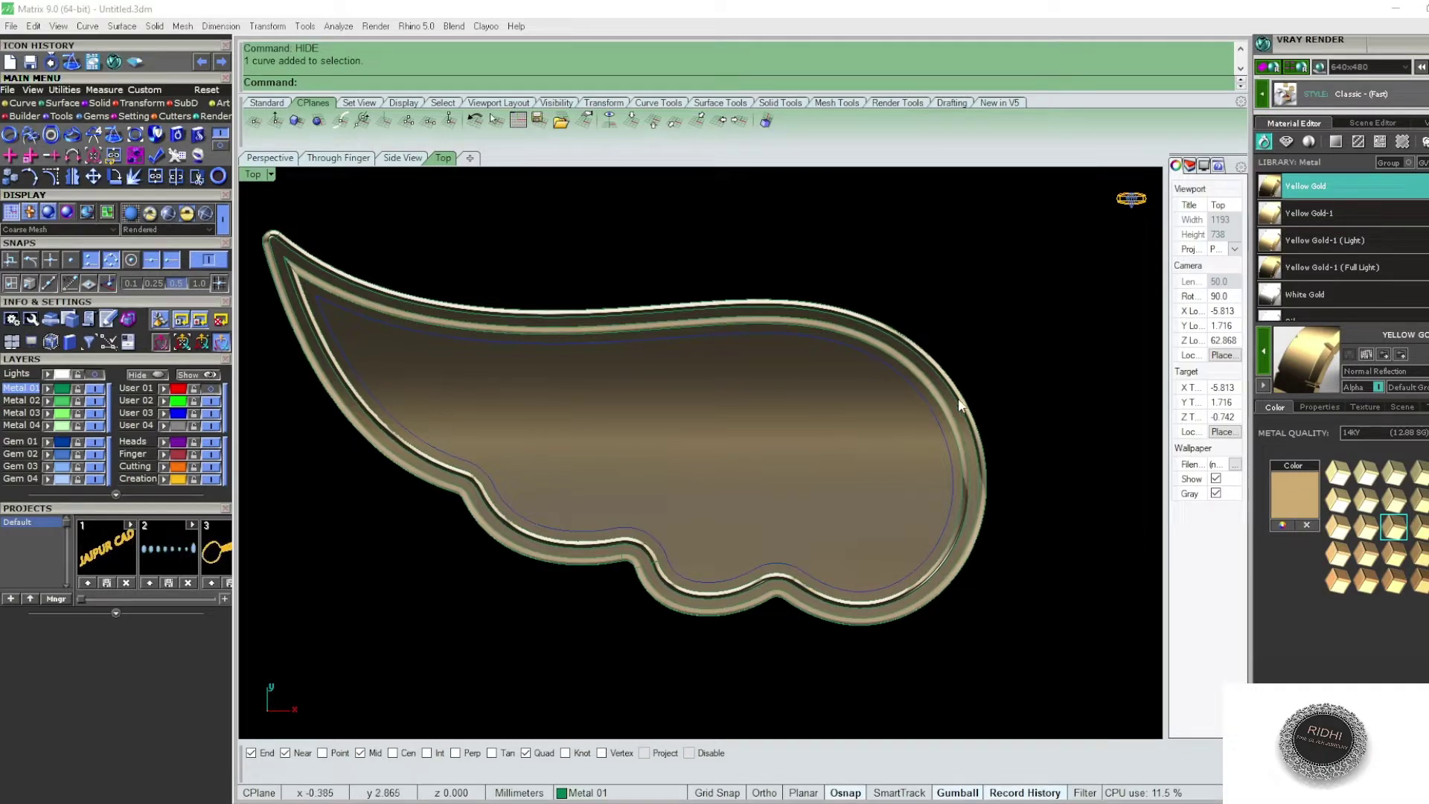
pyautogui.click(811, 428)
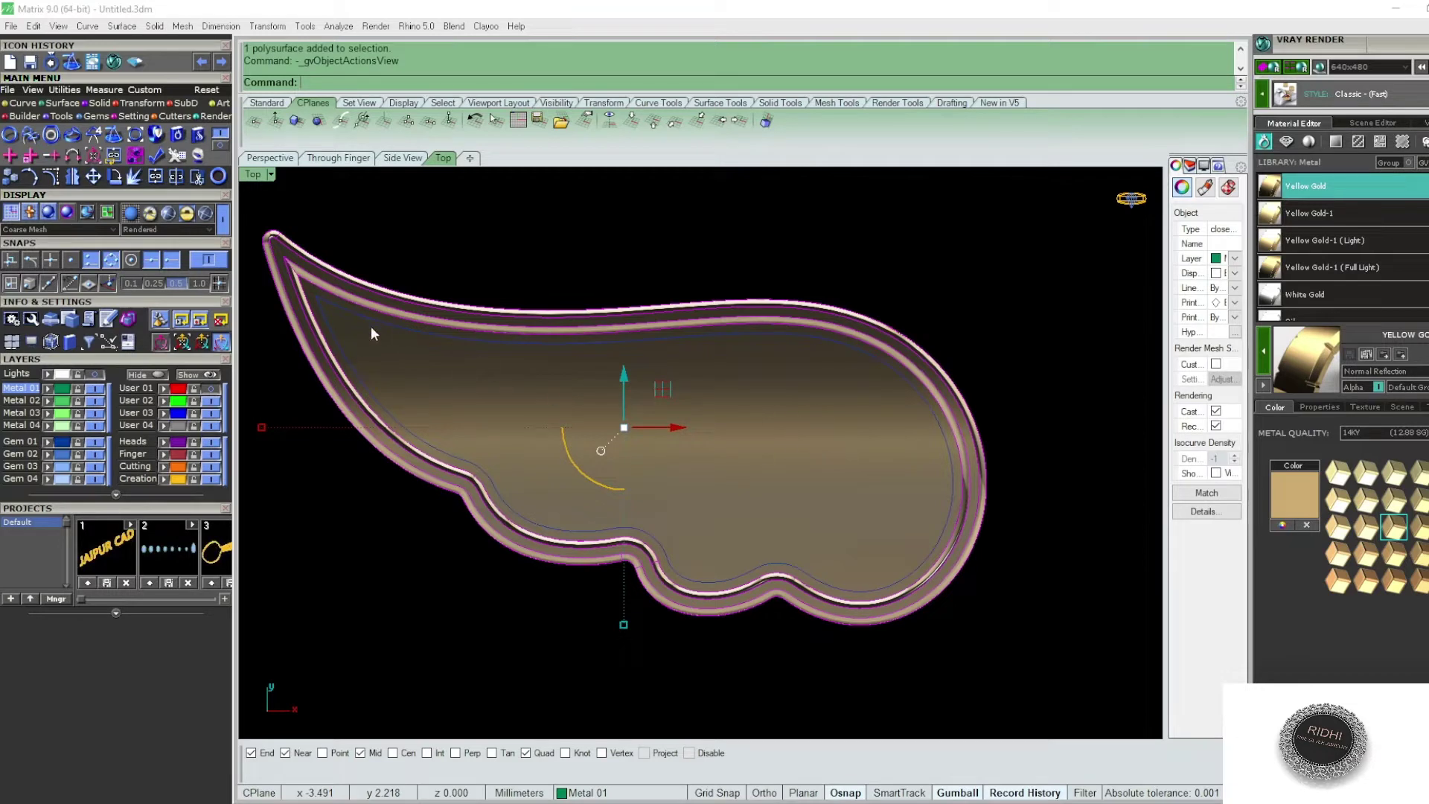
# - Start Gem on Surface on the wing body and place the first round stone near the wing tip
pyautogui.press('F6')
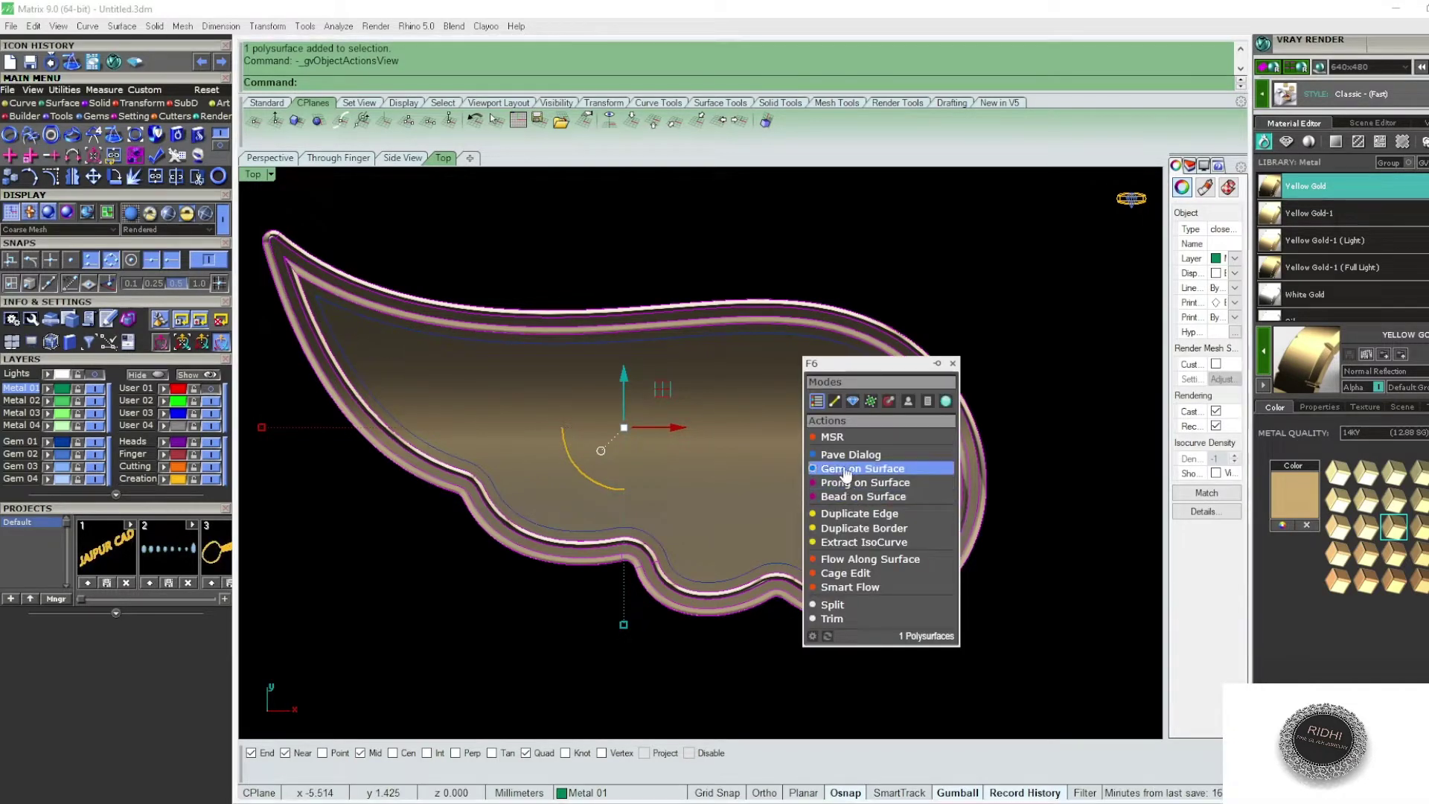
pyautogui.click(845, 470)
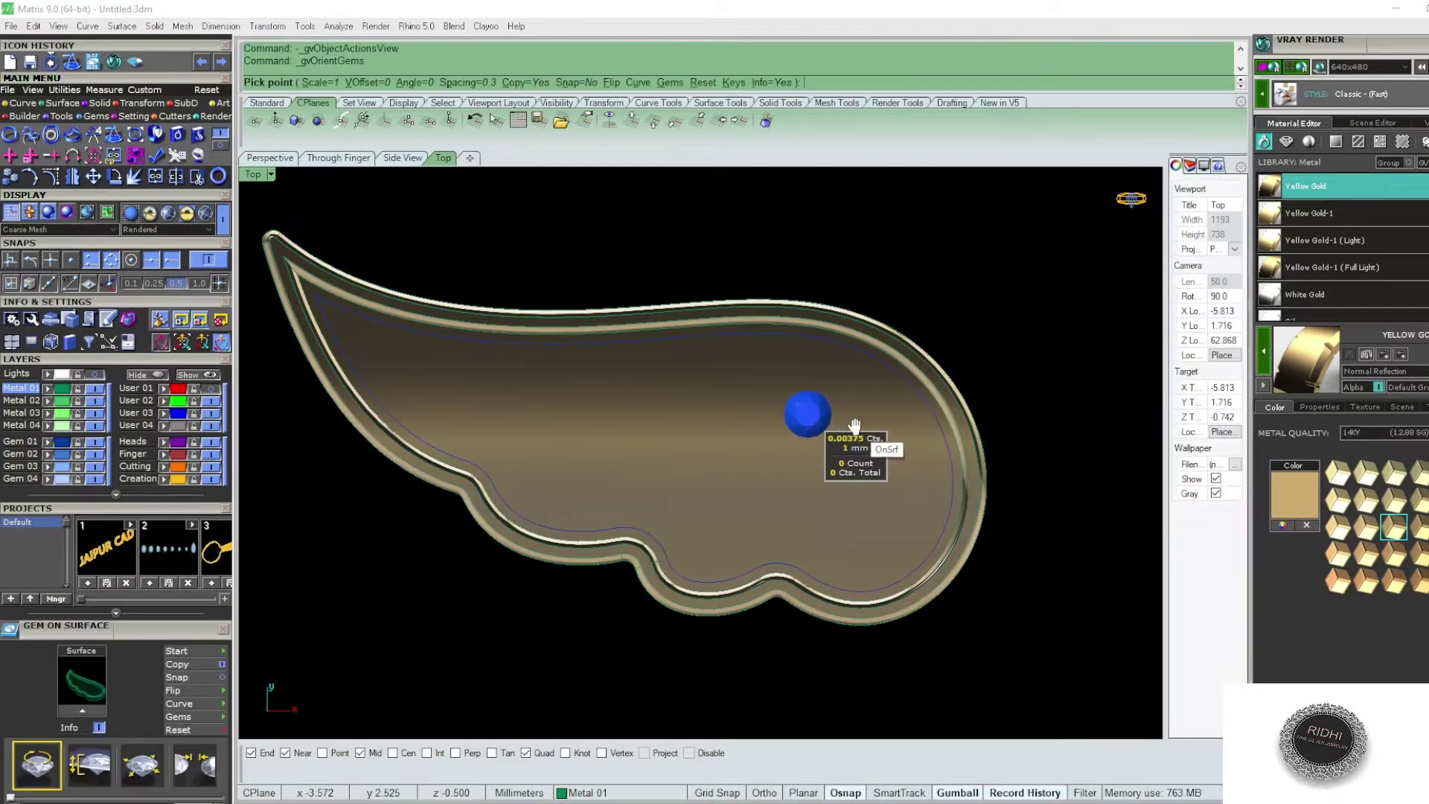
pyautogui.moveTo(807, 415); pyautogui.dragTo(858, 427, button='right')
pyautogui.scroll(-2, 858, 426)
pyautogui.keyDown('ctrl'); pyautogui.scroll(3, 612, 367); pyautogui.keyUp('ctrl')
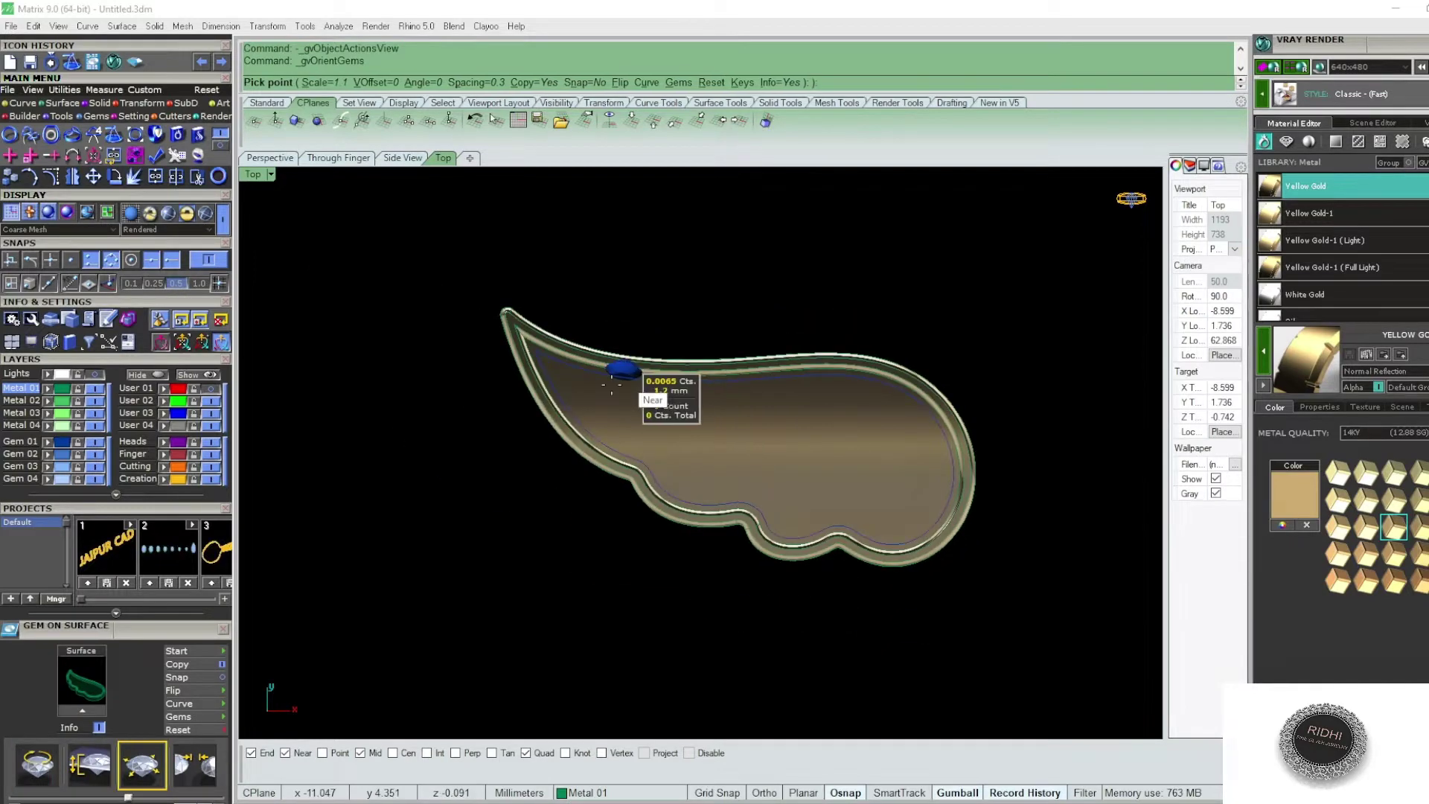
pyautogui.scroll(2, 587, 397)
pyautogui.scroll(2, 573, 380)
pyautogui.scroll(2, 566, 410)
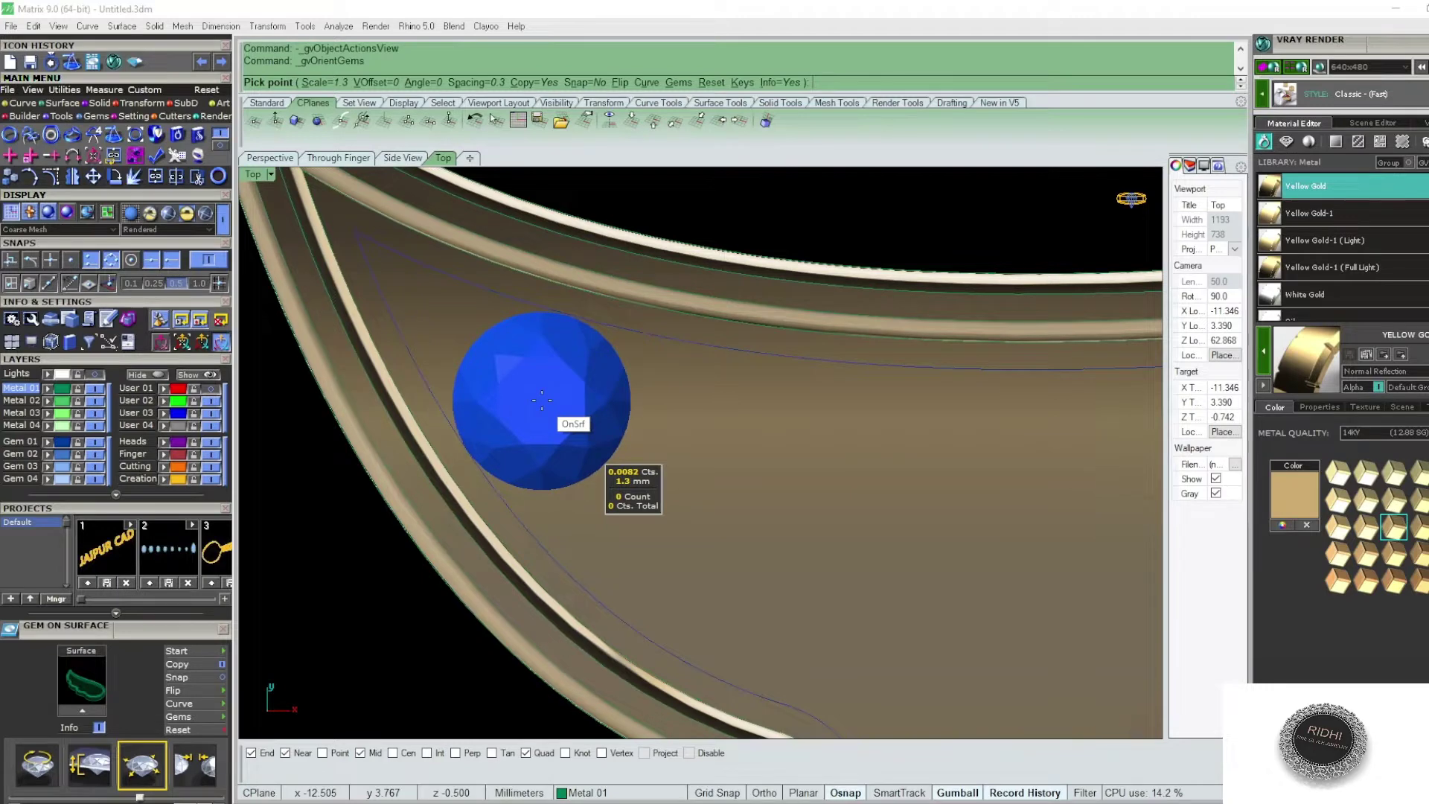
pyautogui.click(542, 400)
pyautogui.scroll(-2, 542, 401)
pyautogui.scroll(1, 655, 420)
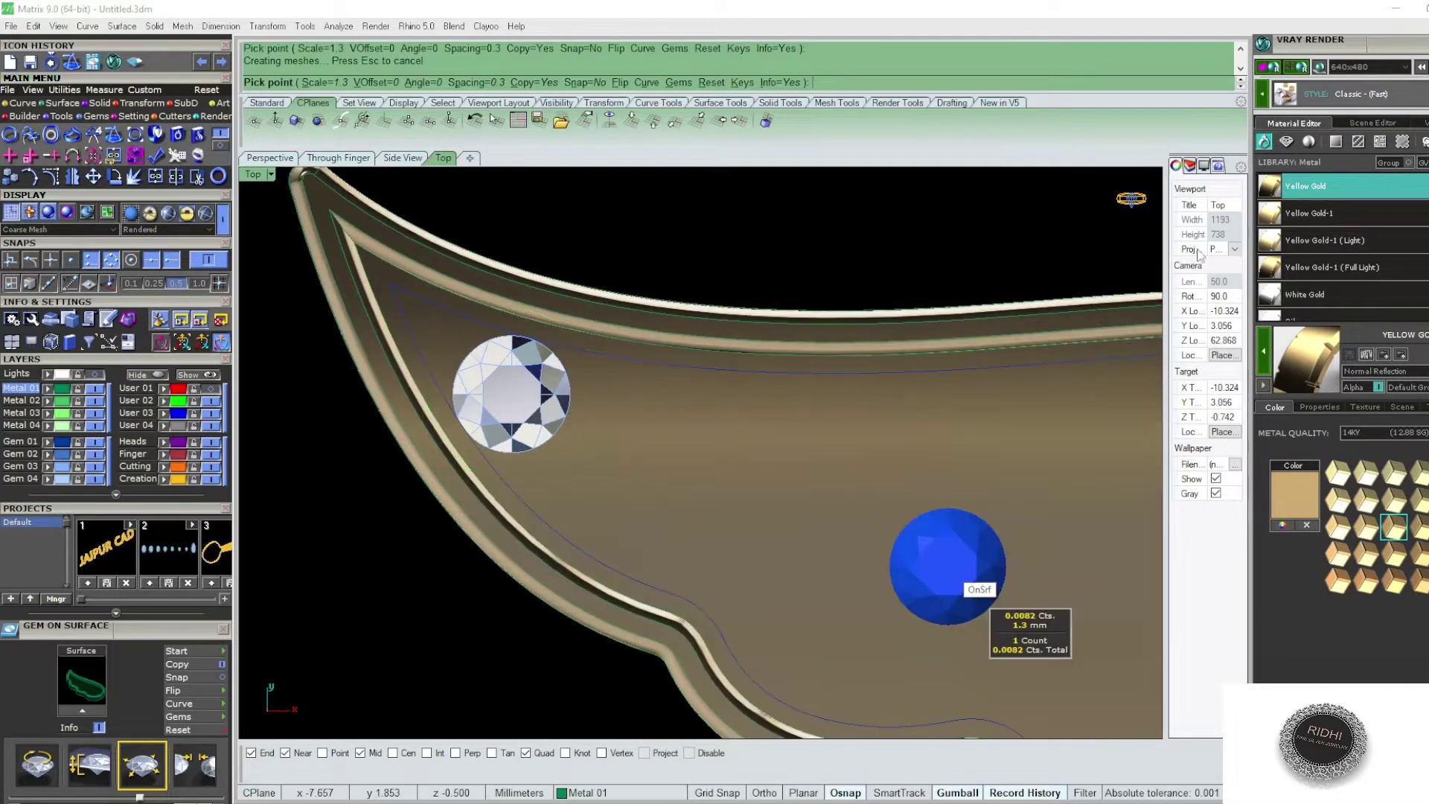
# - Set the spacing between stones to 0.18 mm
pyautogui.click(481, 83)
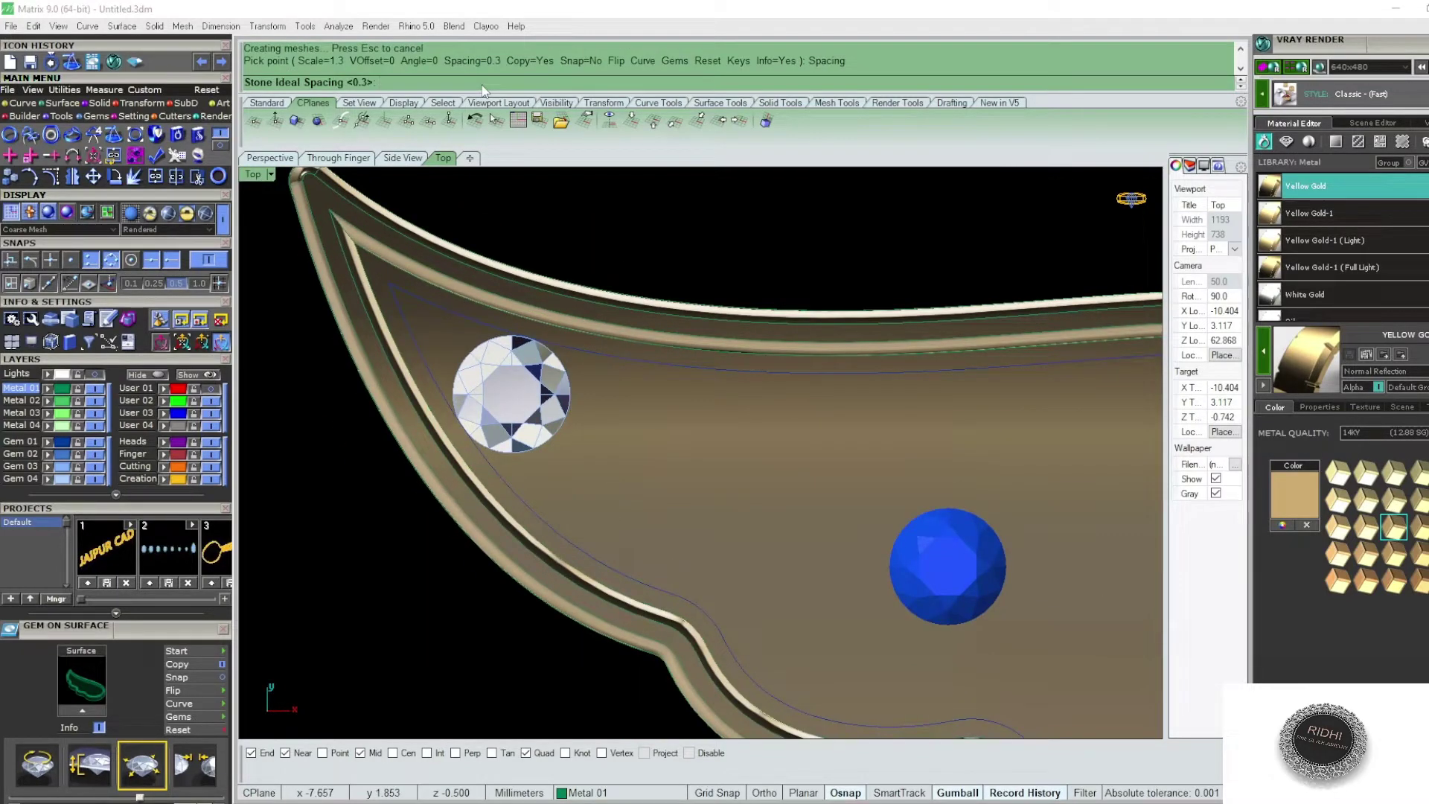
pyautogui.write('.18')
pyautogui.press('Return')
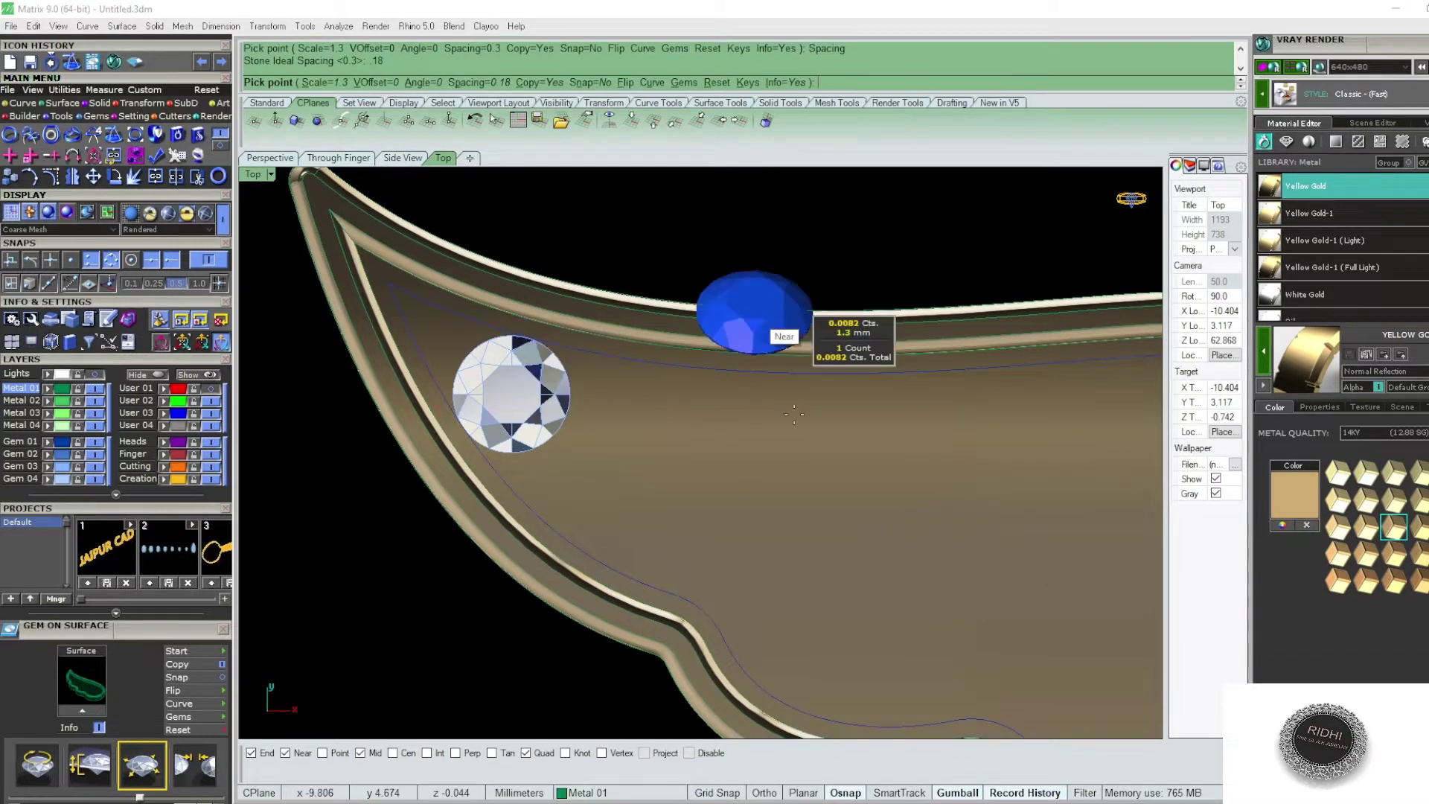
pyautogui.scroll(2, 681, 435)
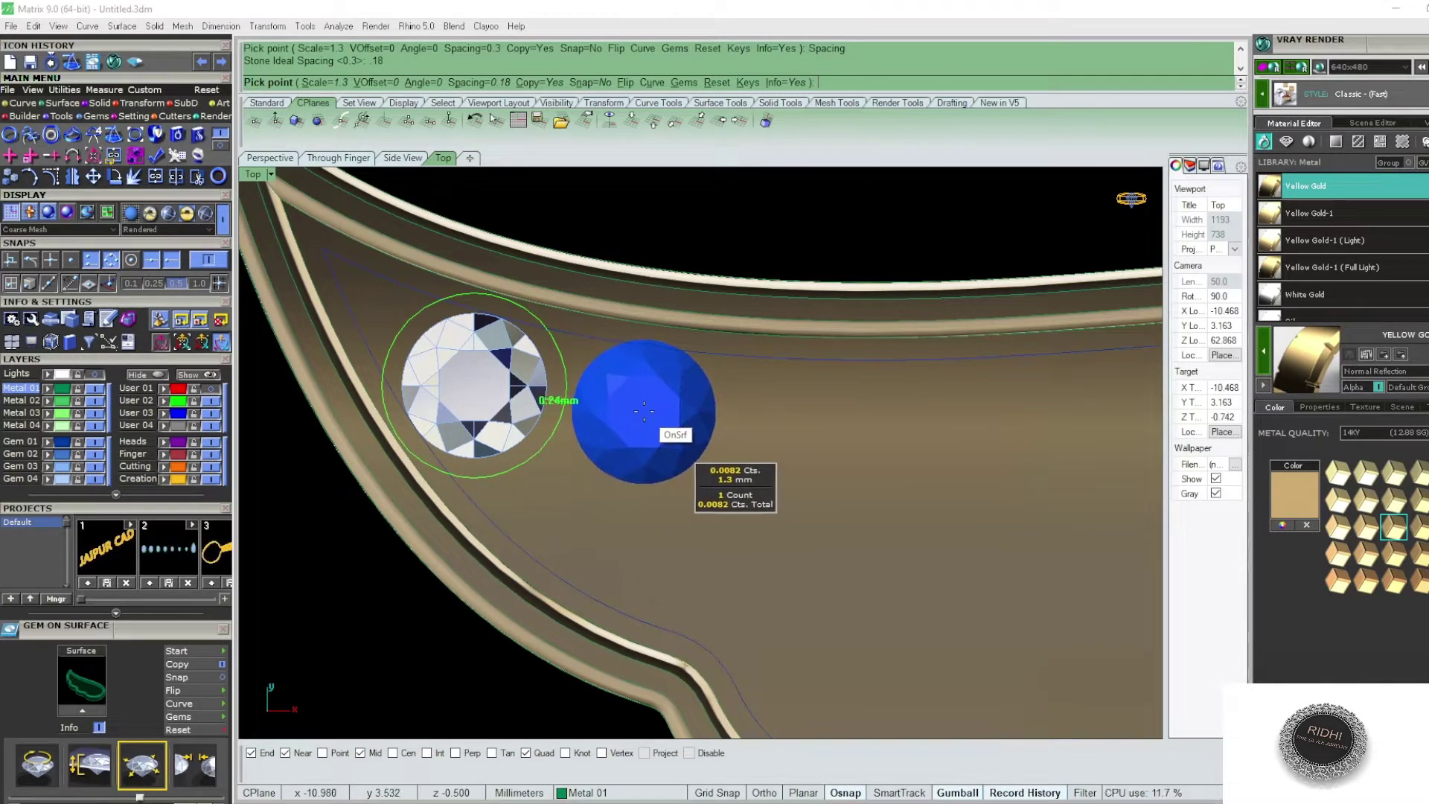
# - Place stones two to five, resizing between 1.1 and 1.3 mm to fit the wing
pyautogui.press('Down')
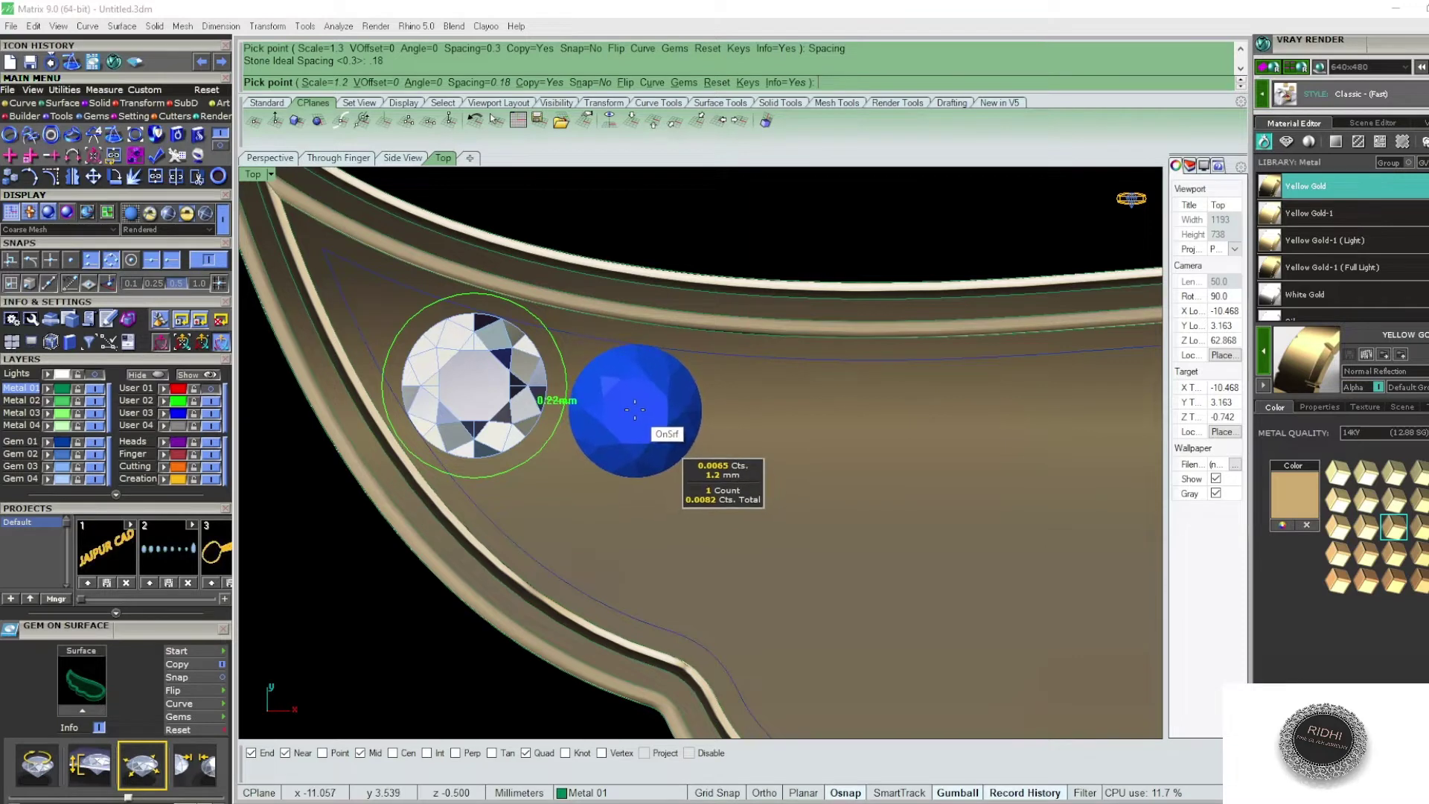
pyautogui.press('Down')
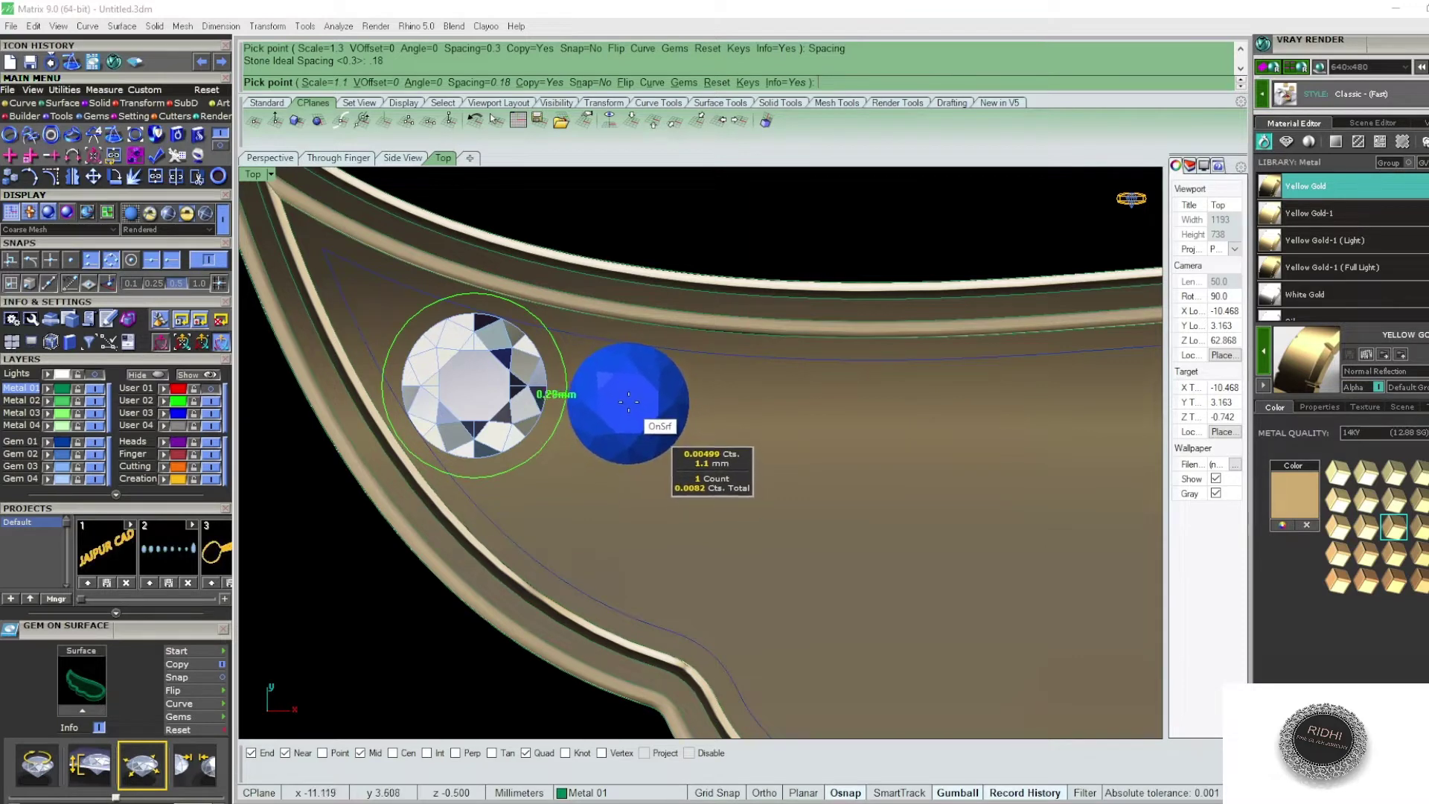
pyautogui.click(628, 402)
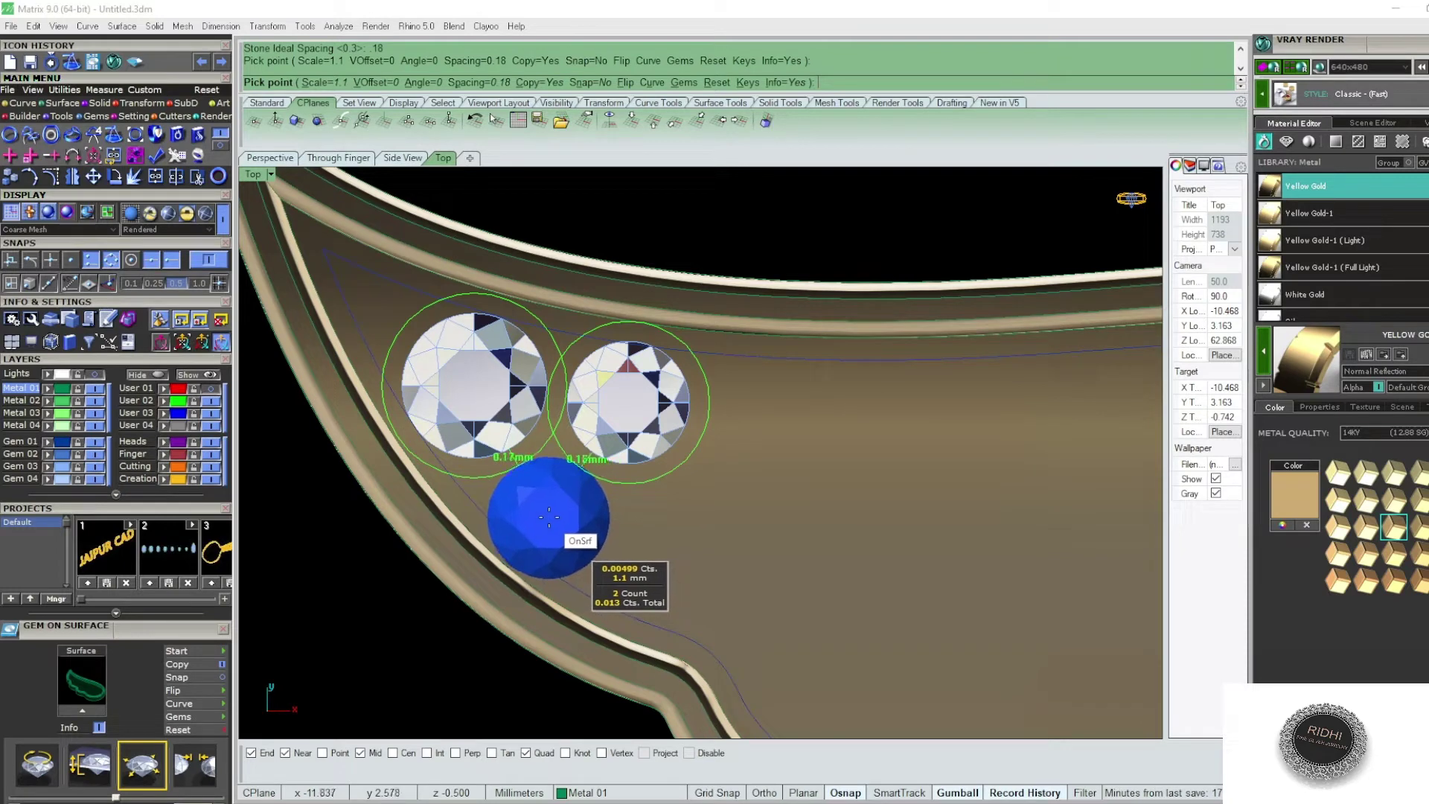
pyautogui.click(548, 517)
pyautogui.scroll(-2, 551, 521)
pyautogui.press('Up')
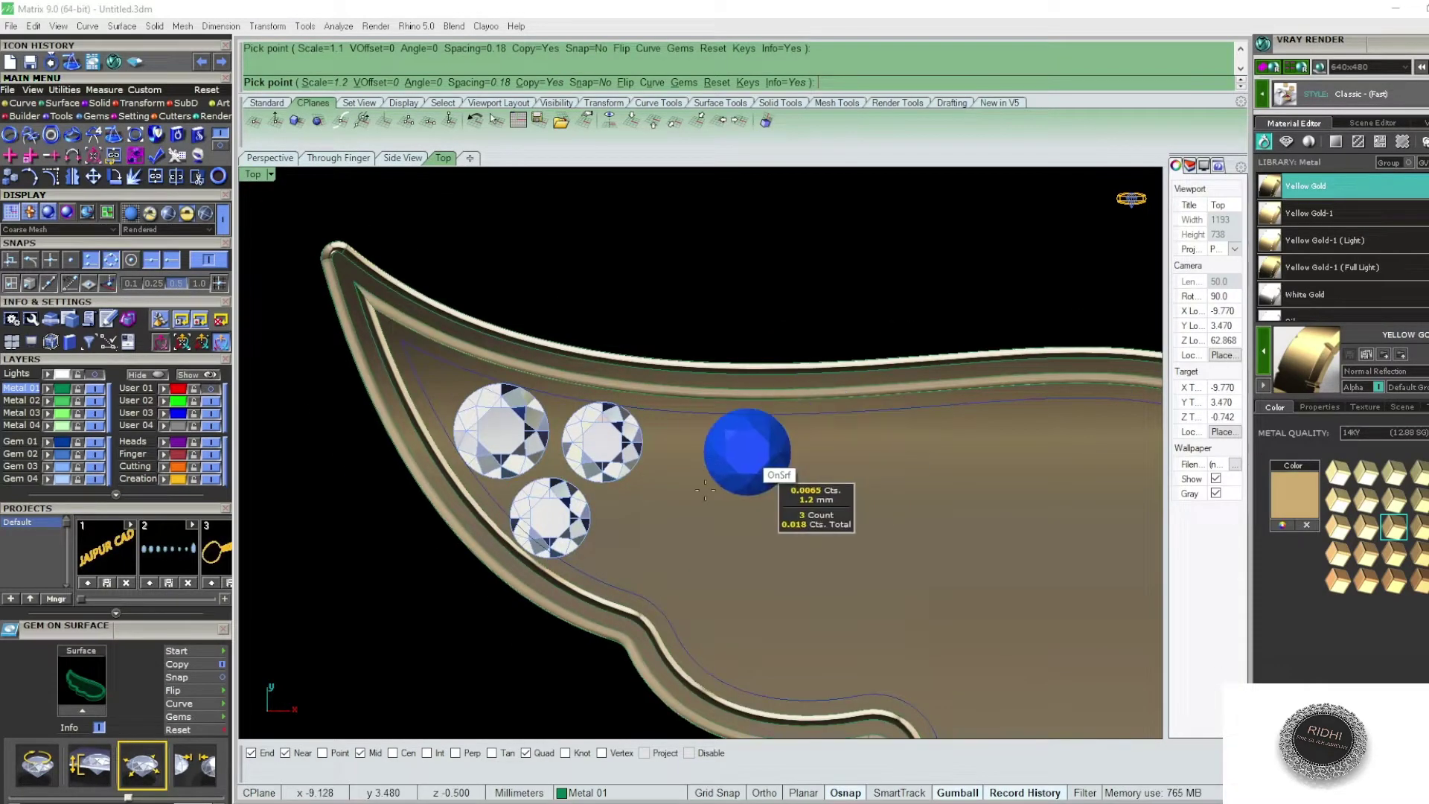
pyautogui.scroll(3, 705, 489)
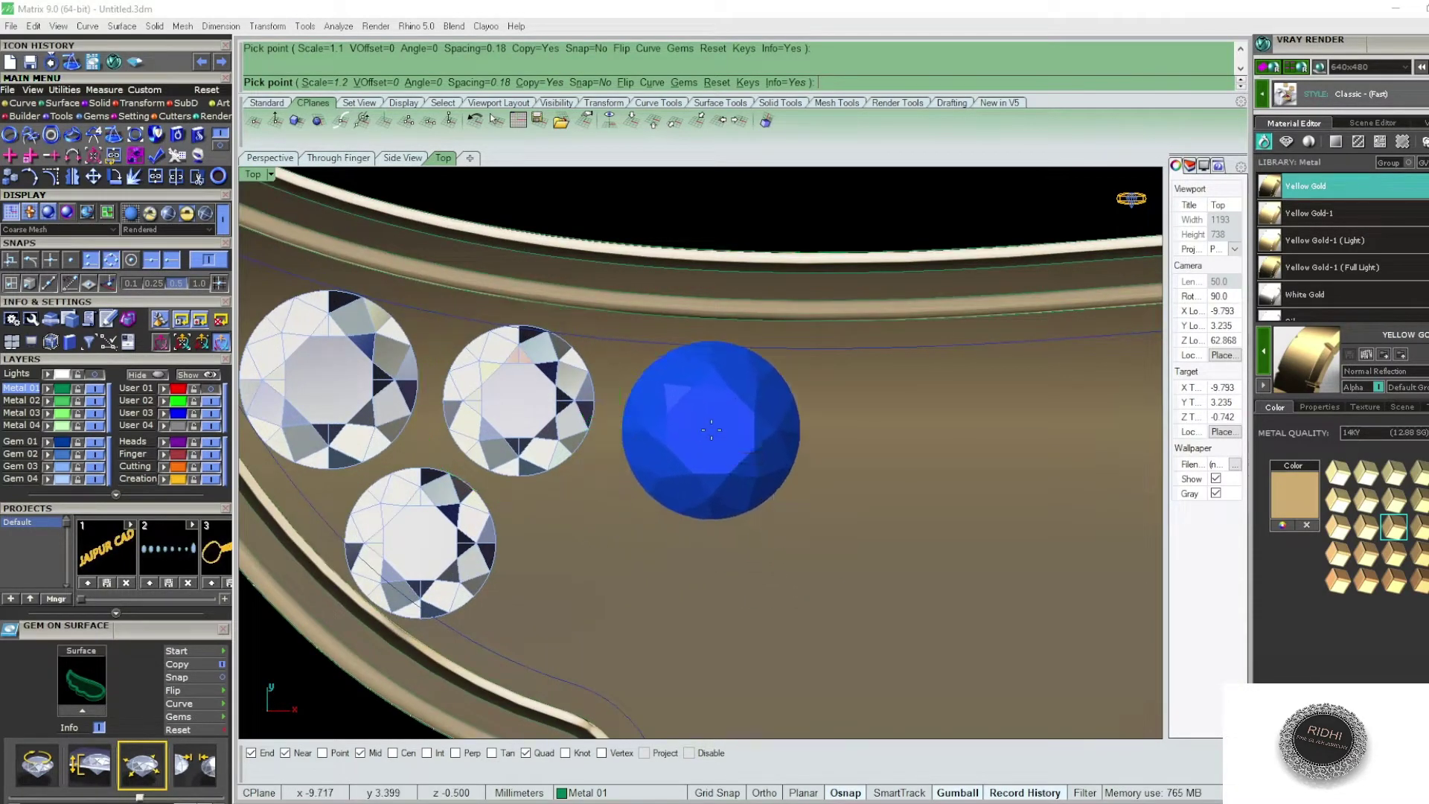
pyautogui.click(699, 482)
pyautogui.press('Up')
pyautogui.scroll(-2, 697, 461)
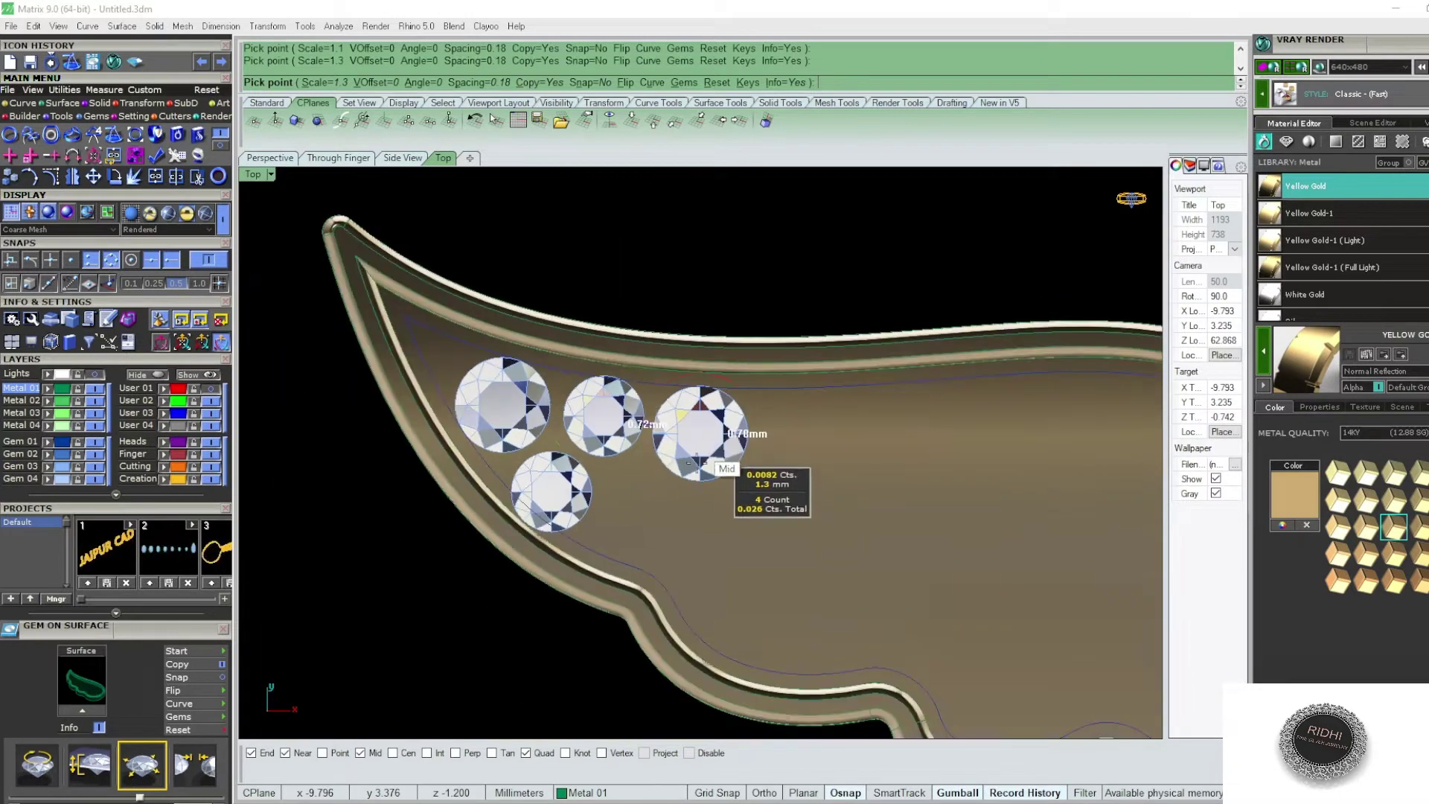
pyautogui.scroll(2, 647, 524)
pyautogui.click(648, 530)
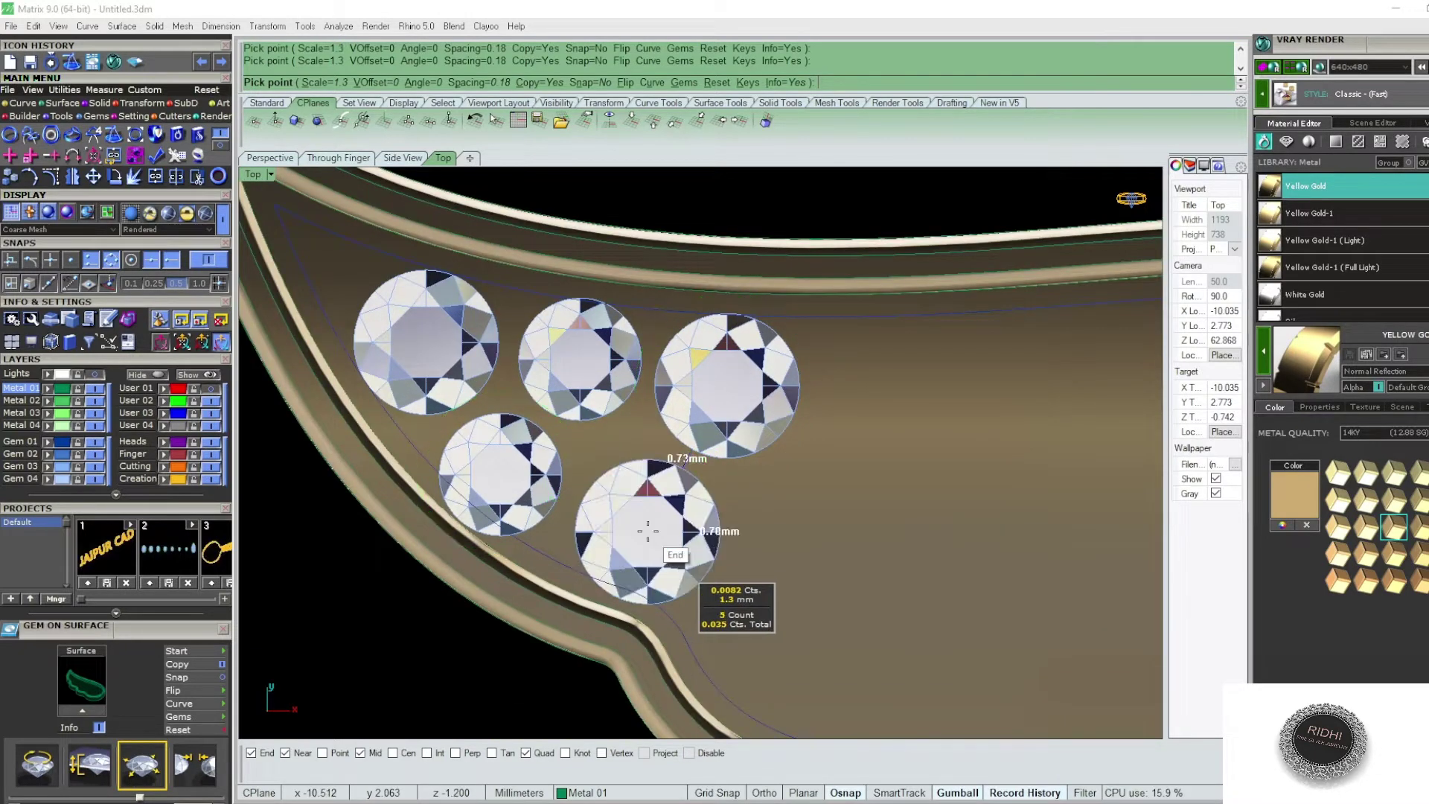
# - Place the sixth to eighth 1.3 mm stones along the wing's top edge
pyautogui.scroll(-2, 651, 525)
pyautogui.scroll(2, 779, 450)
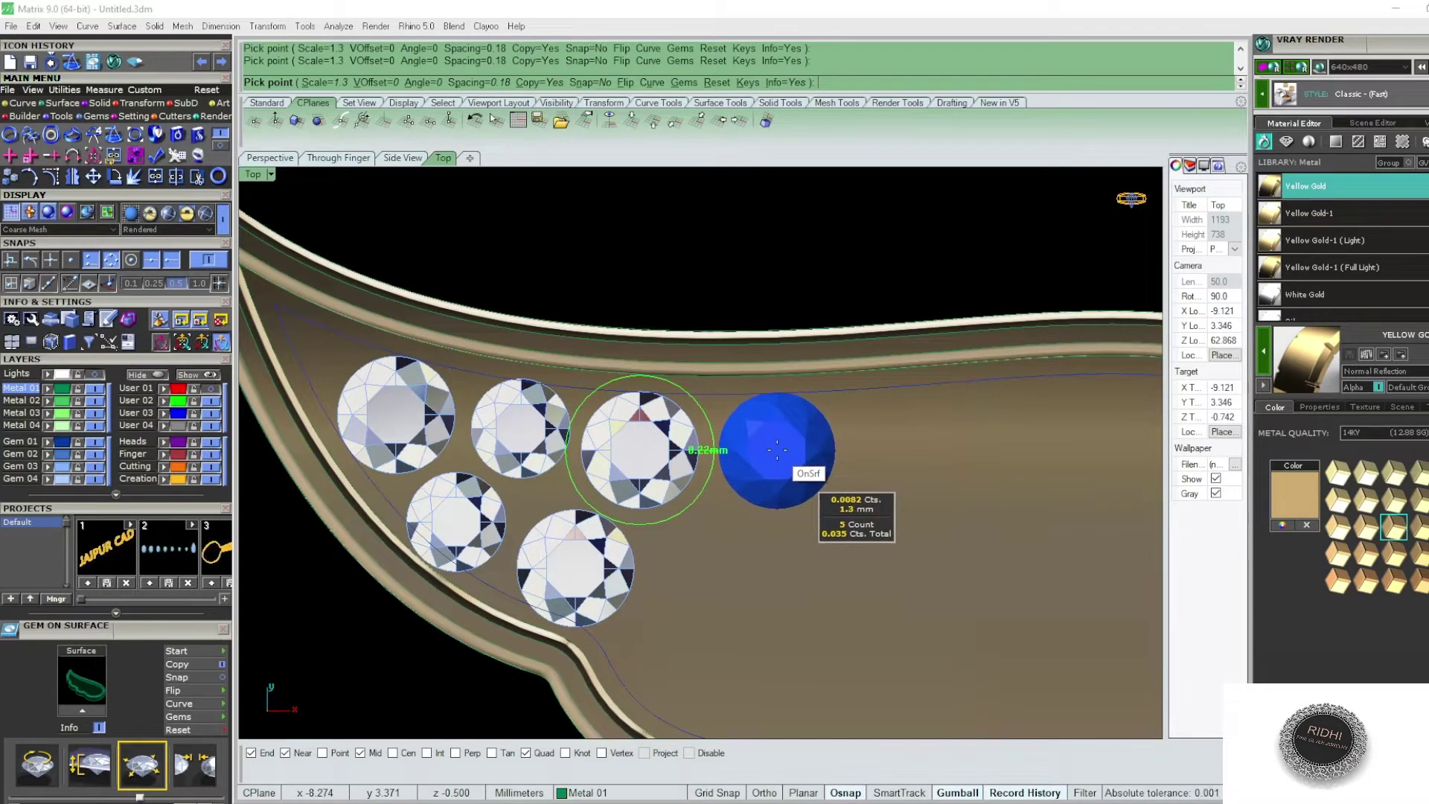
pyautogui.click(774, 451)
pyautogui.scroll(-2, 856, 446)
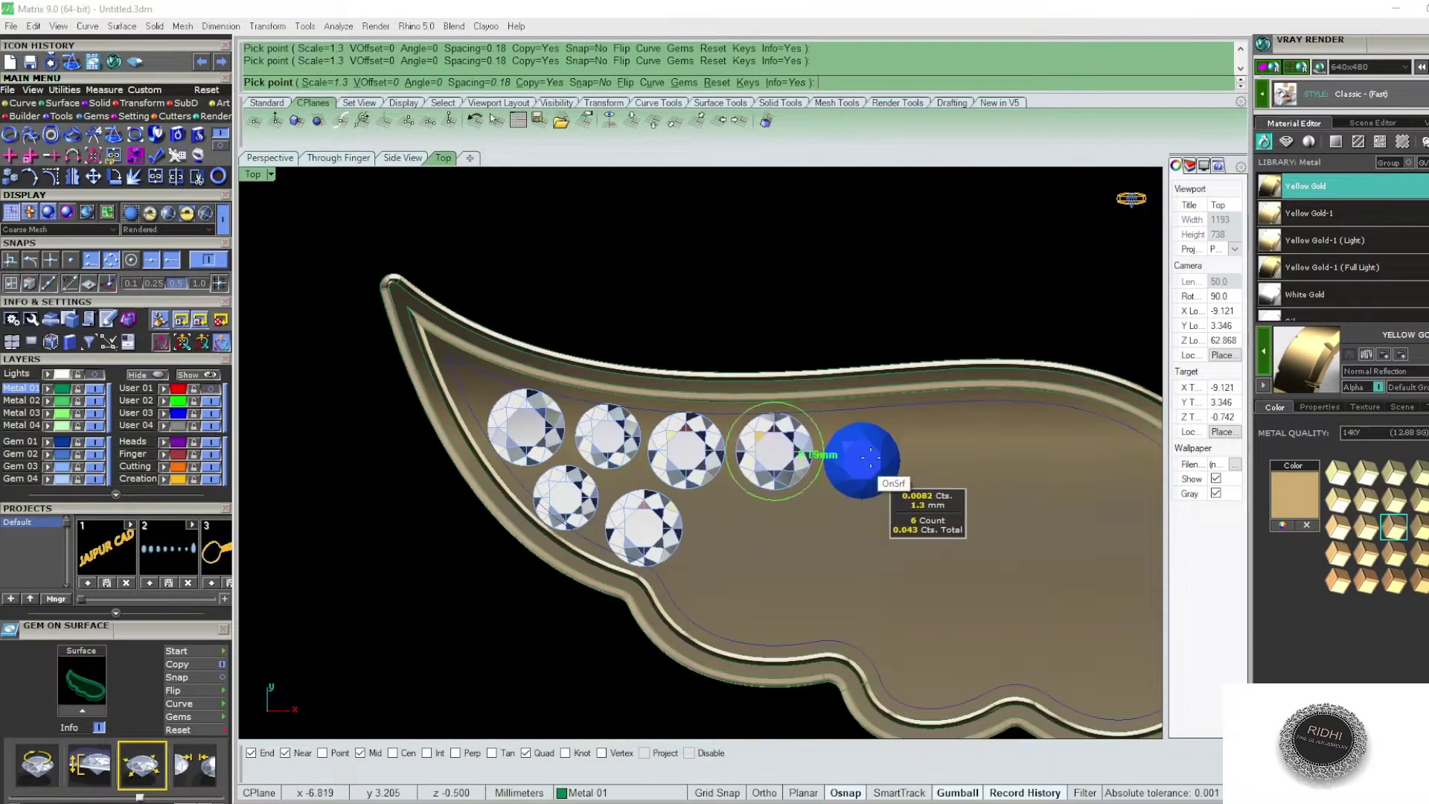
pyautogui.scroll(2, 861, 445)
pyautogui.scroll(1, 862, 444)
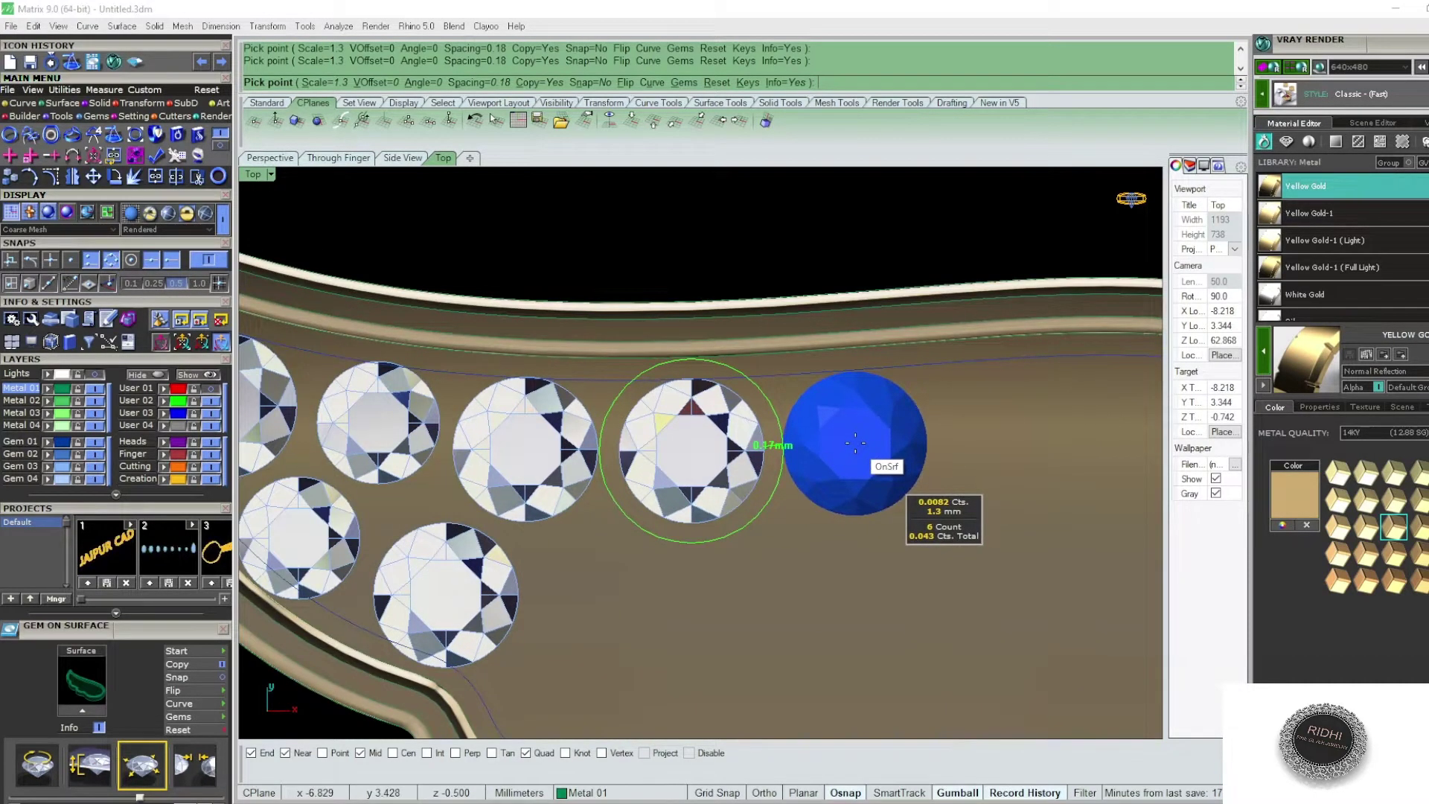
pyautogui.click(855, 443)
pyautogui.scroll(-1, 855, 443)
pyautogui.scroll(-1, 848, 443)
pyautogui.scroll(2, 766, 438)
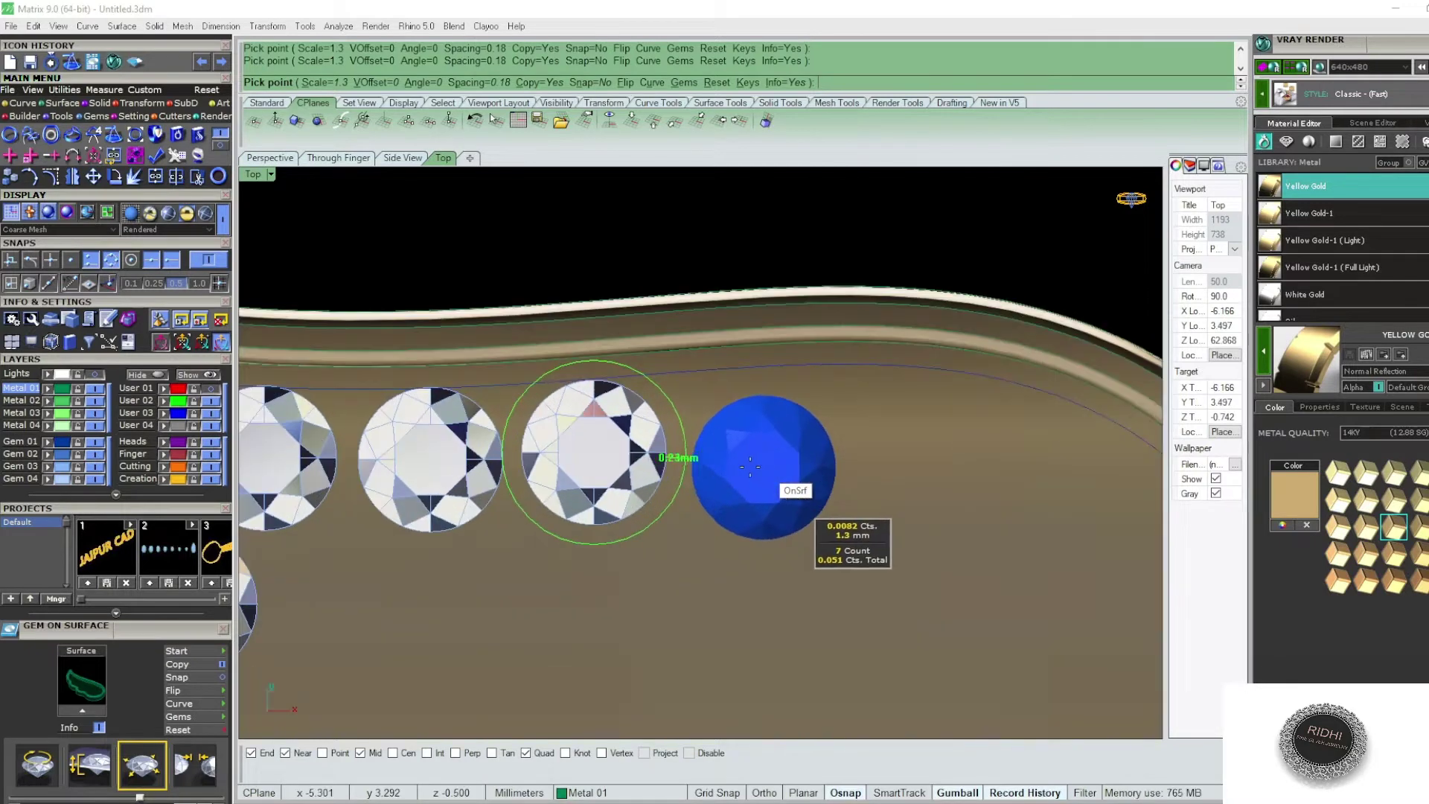
pyautogui.scroll(1, 766, 438)
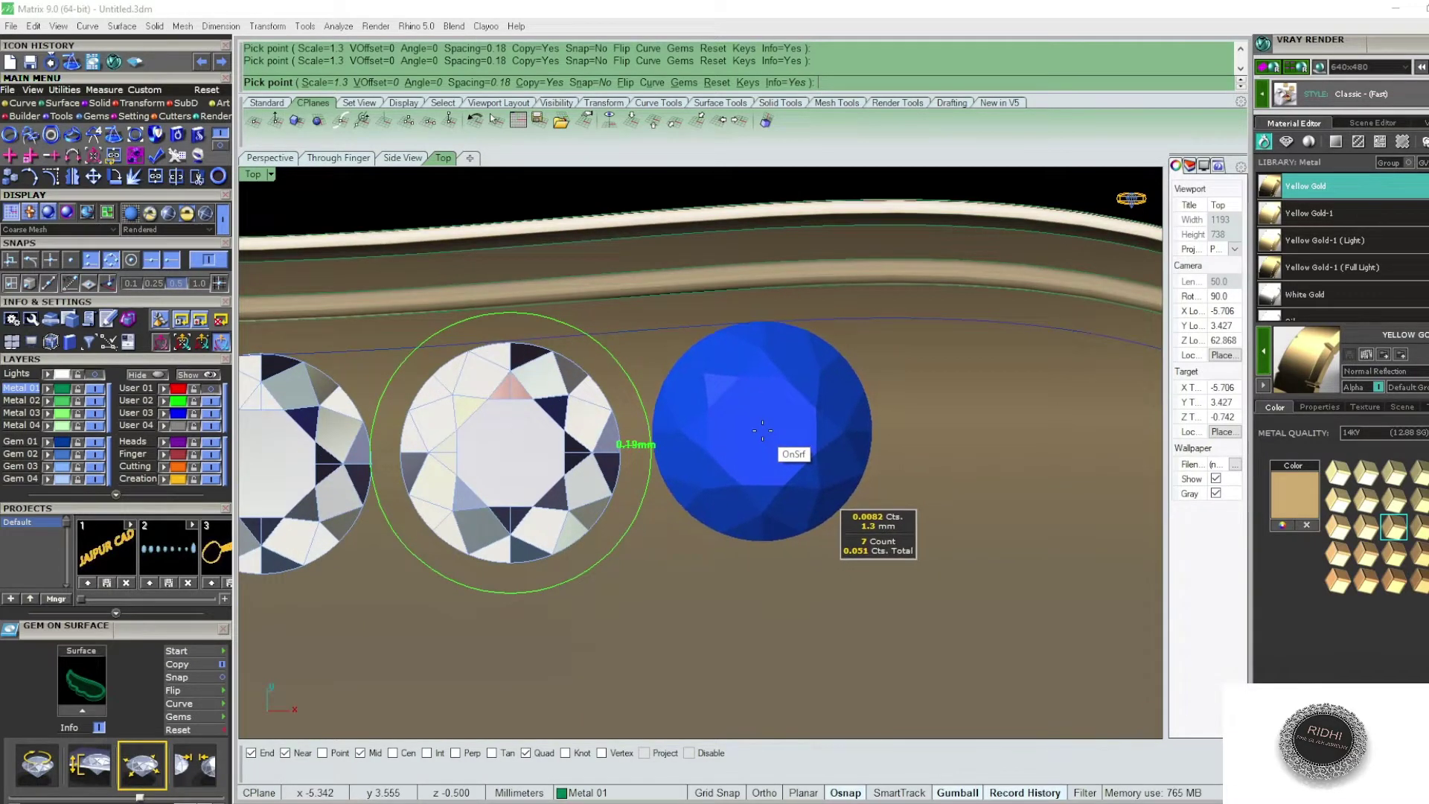
pyautogui.click(762, 430)
pyautogui.scroll(-1, 761, 430)
pyautogui.scroll(-1, 826, 461)
pyautogui.scroll(1, 823, 439)
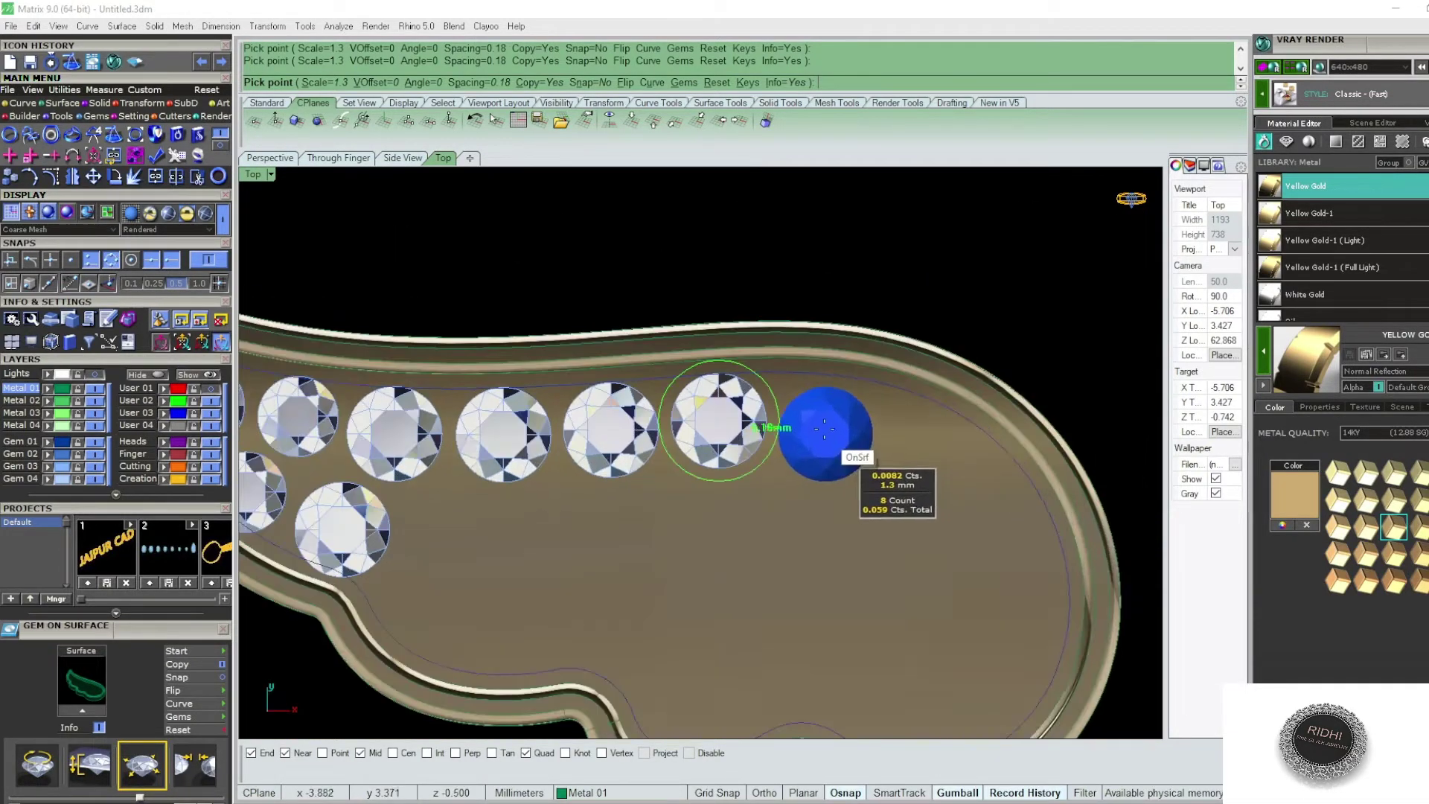
pyautogui.scroll(1, 828, 423)
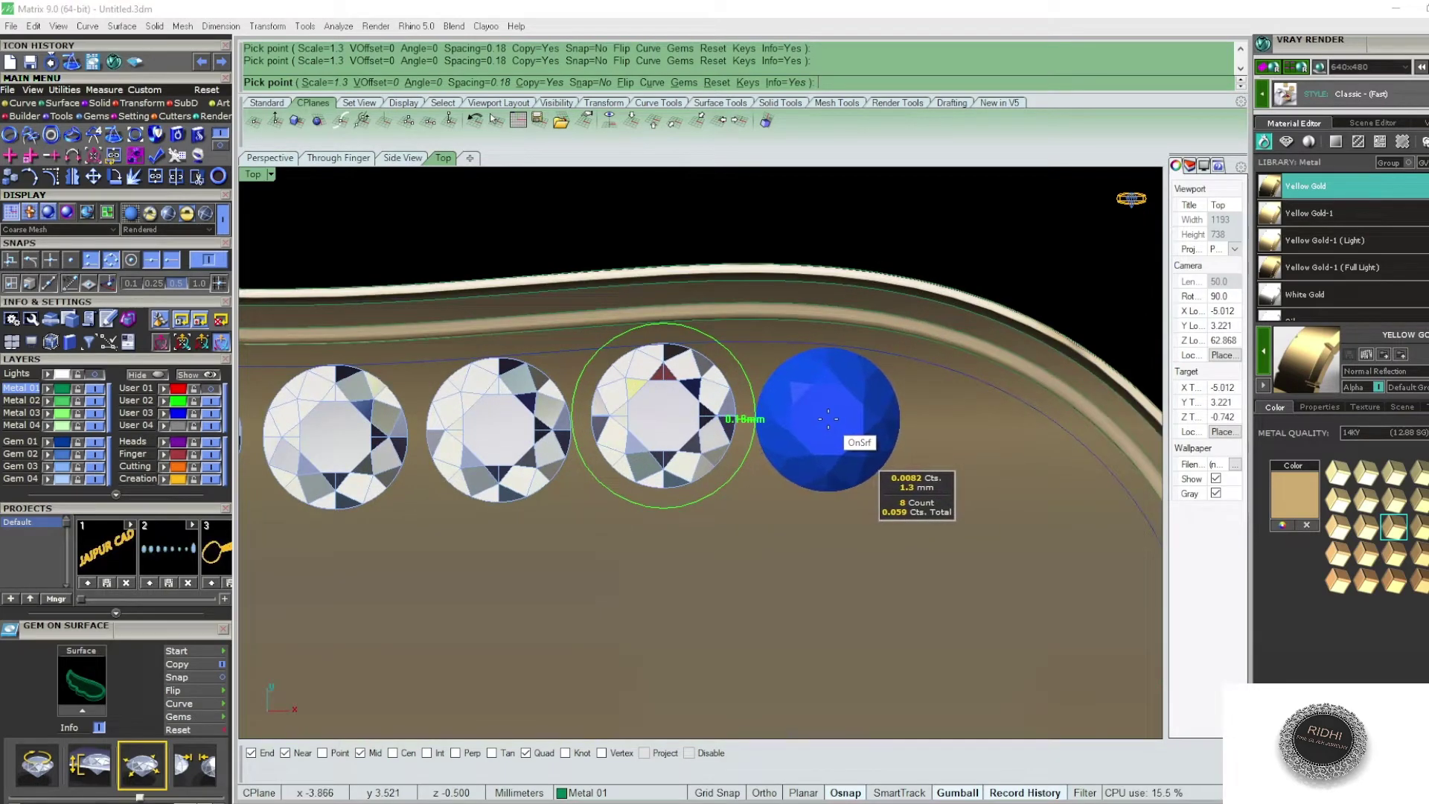
# - Place stones nine to twelve along the top edge and around the wing's rounded end
pyautogui.click(828, 418)
pyautogui.scroll(-2, 826, 410)
pyautogui.scroll(-1, 833, 435)
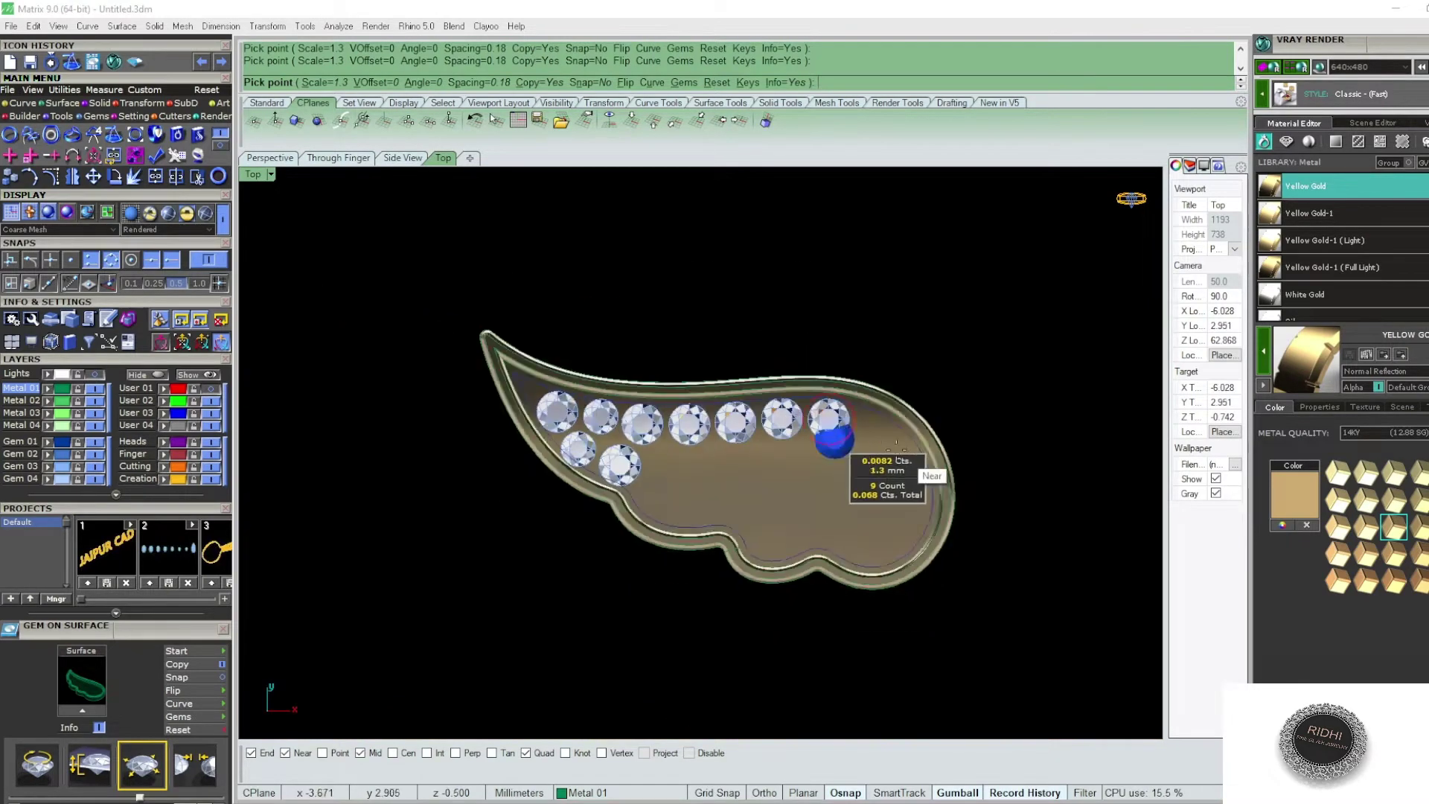
pyautogui.scroll(2, 882, 437)
pyautogui.scroll(2, 882, 435)
pyautogui.scroll(1, 856, 435)
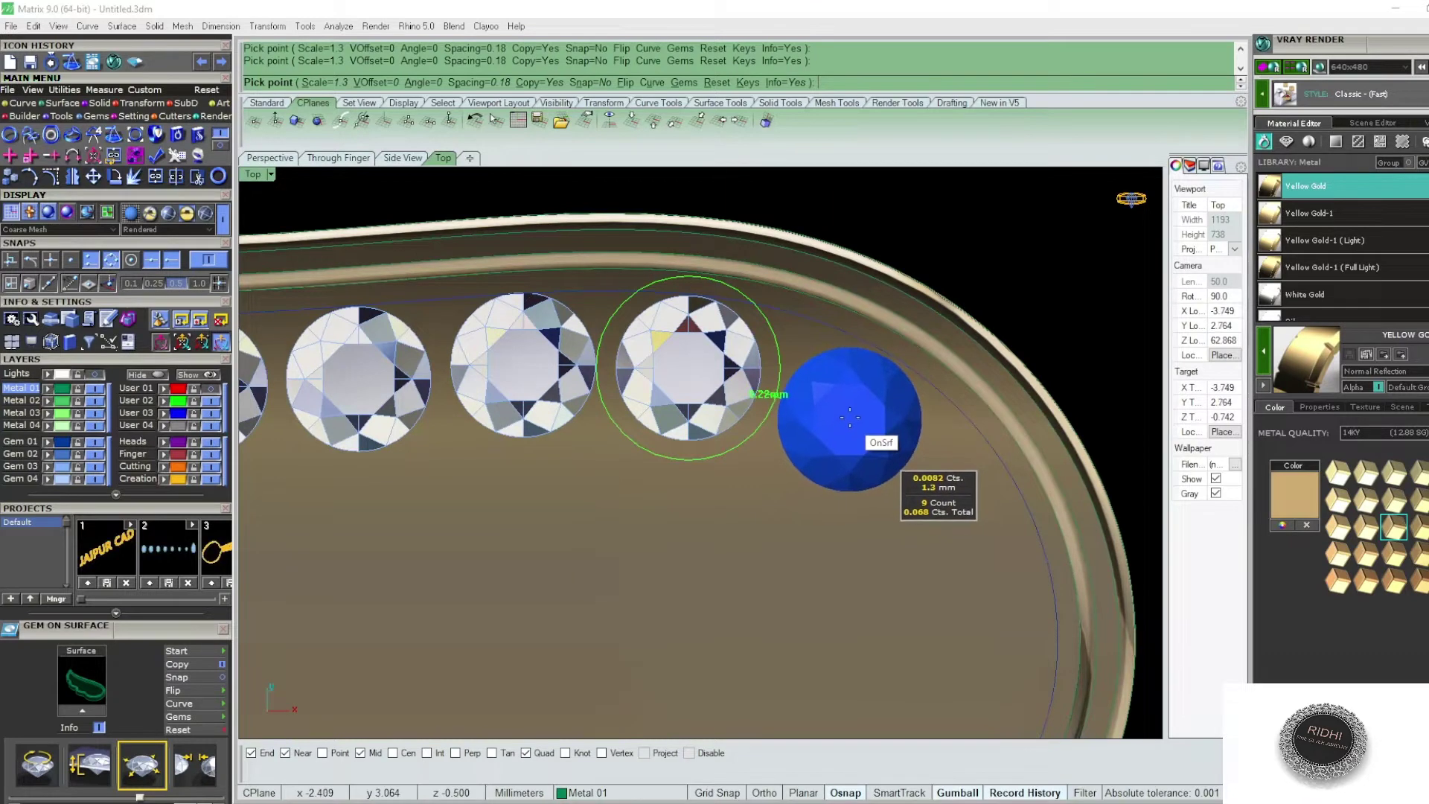
pyautogui.click(846, 414)
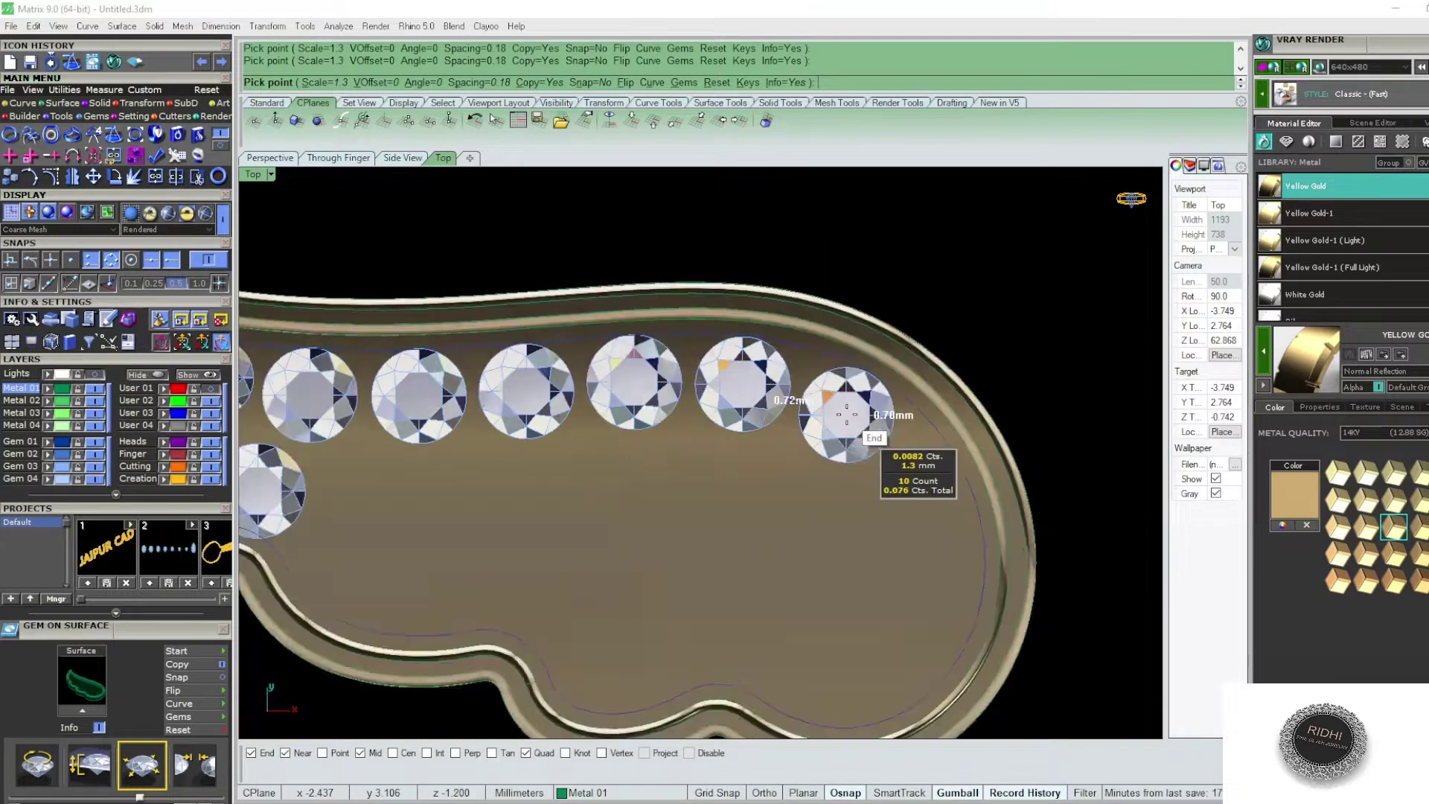
pyautogui.scroll(-3, 846, 414)
pyautogui.scroll(2, 874, 461)
pyautogui.scroll(3, 880, 454)
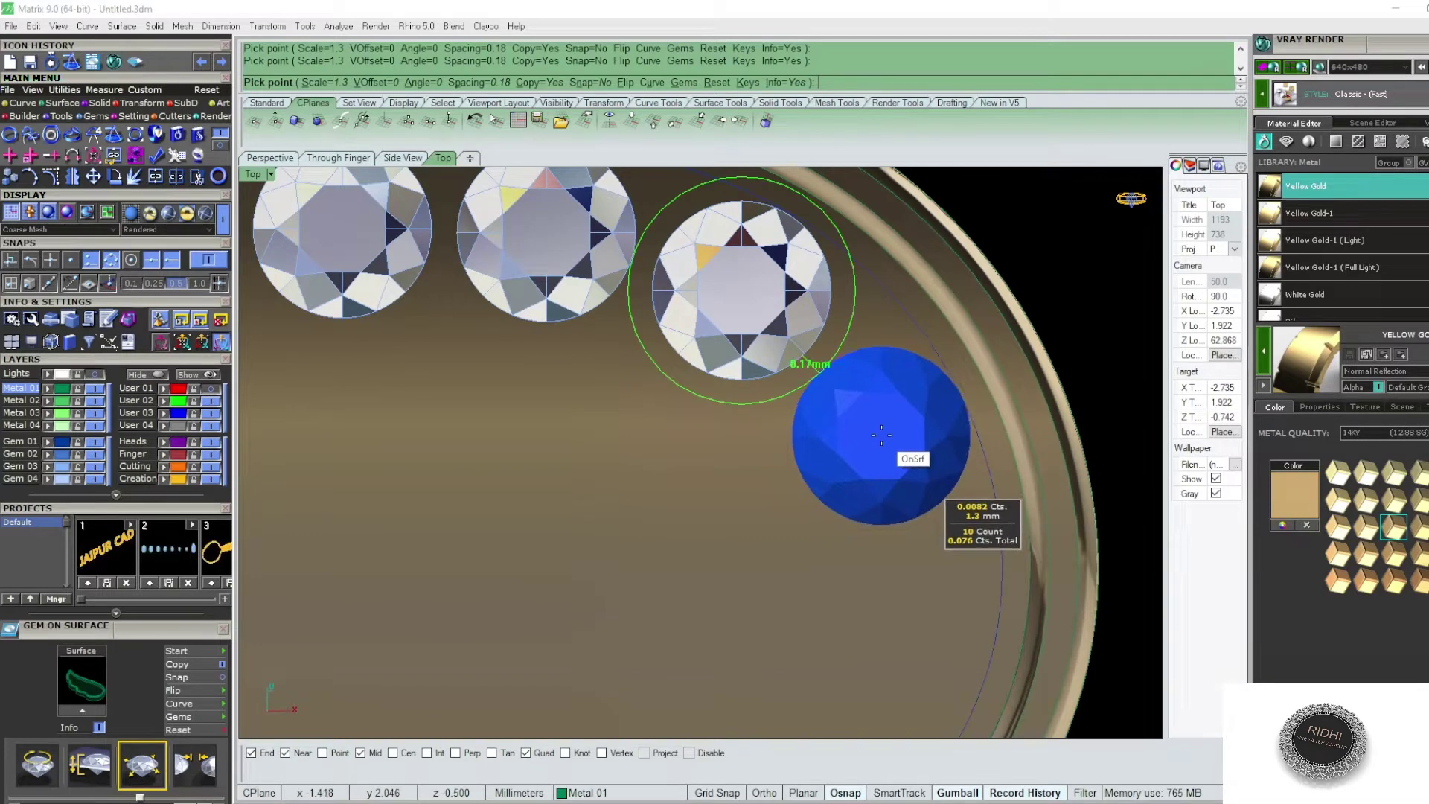
pyautogui.click(881, 435)
pyautogui.scroll(-2, 878, 439)
pyautogui.scroll(-1, 878, 447)
pyautogui.scroll(2, 881, 483)
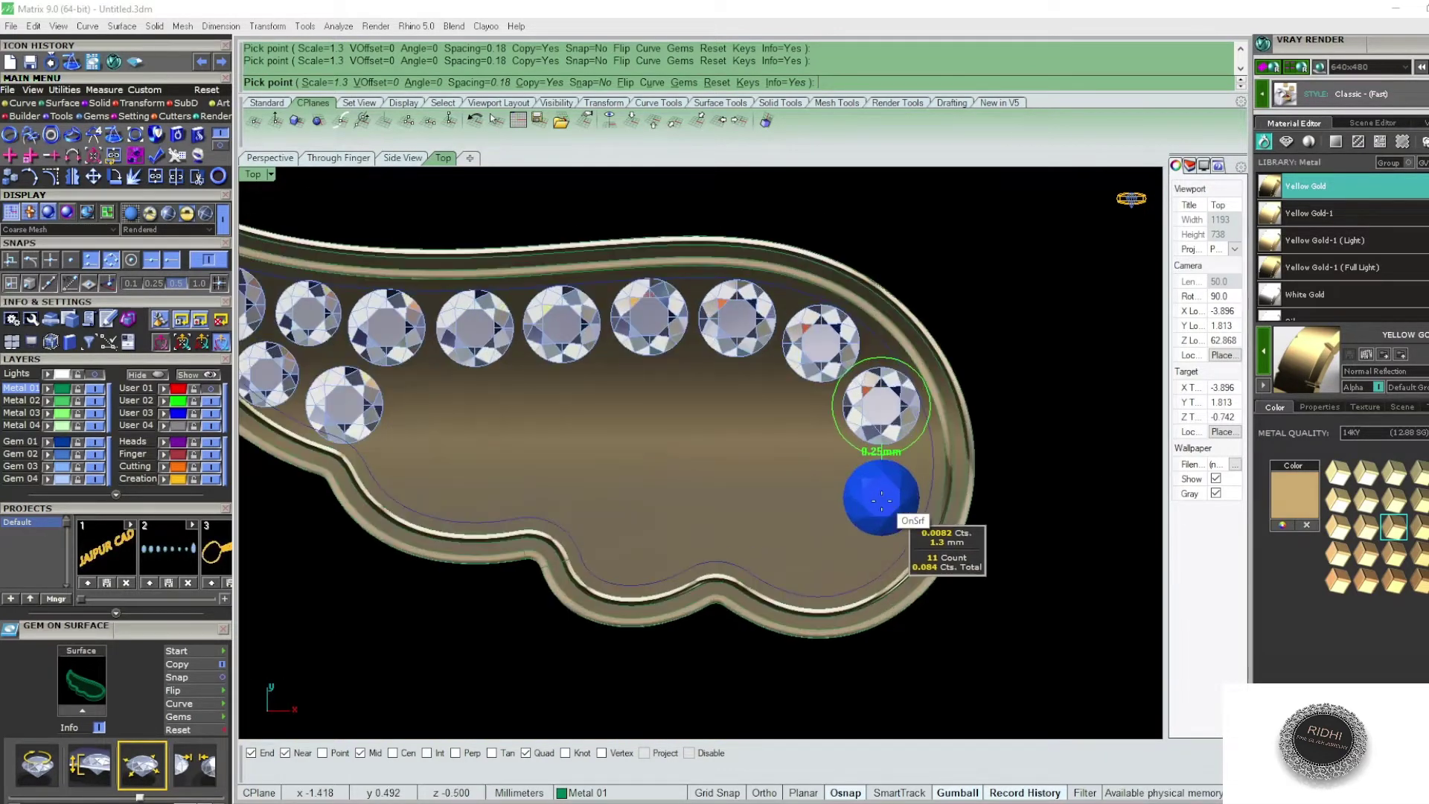
pyautogui.scroll(1, 881, 499)
pyautogui.scroll(1, 885, 497)
pyautogui.scroll(1, 911, 479)
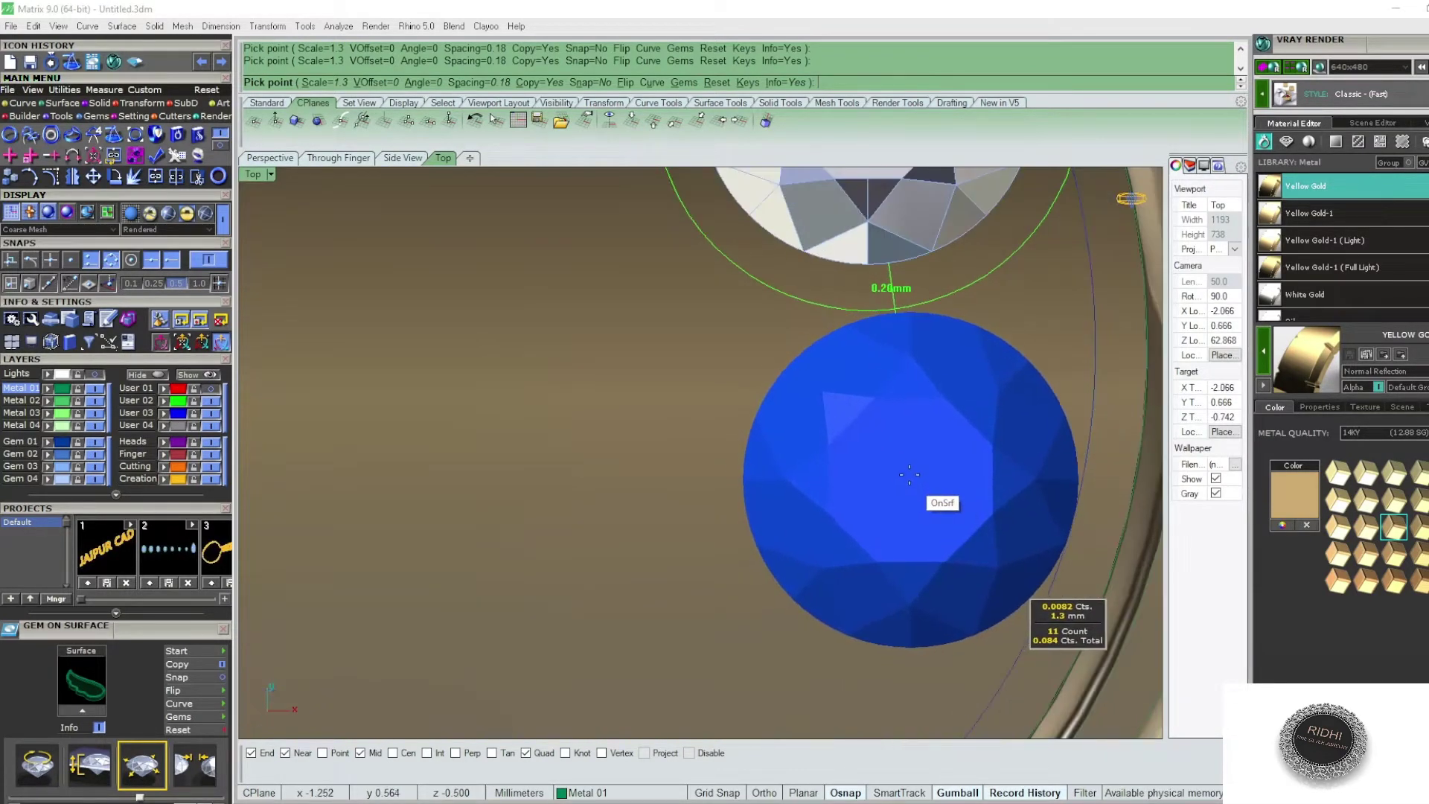
pyautogui.click(908, 477)
pyautogui.scroll(-3, 908, 478)
pyautogui.scroll(-3, 863, 516)
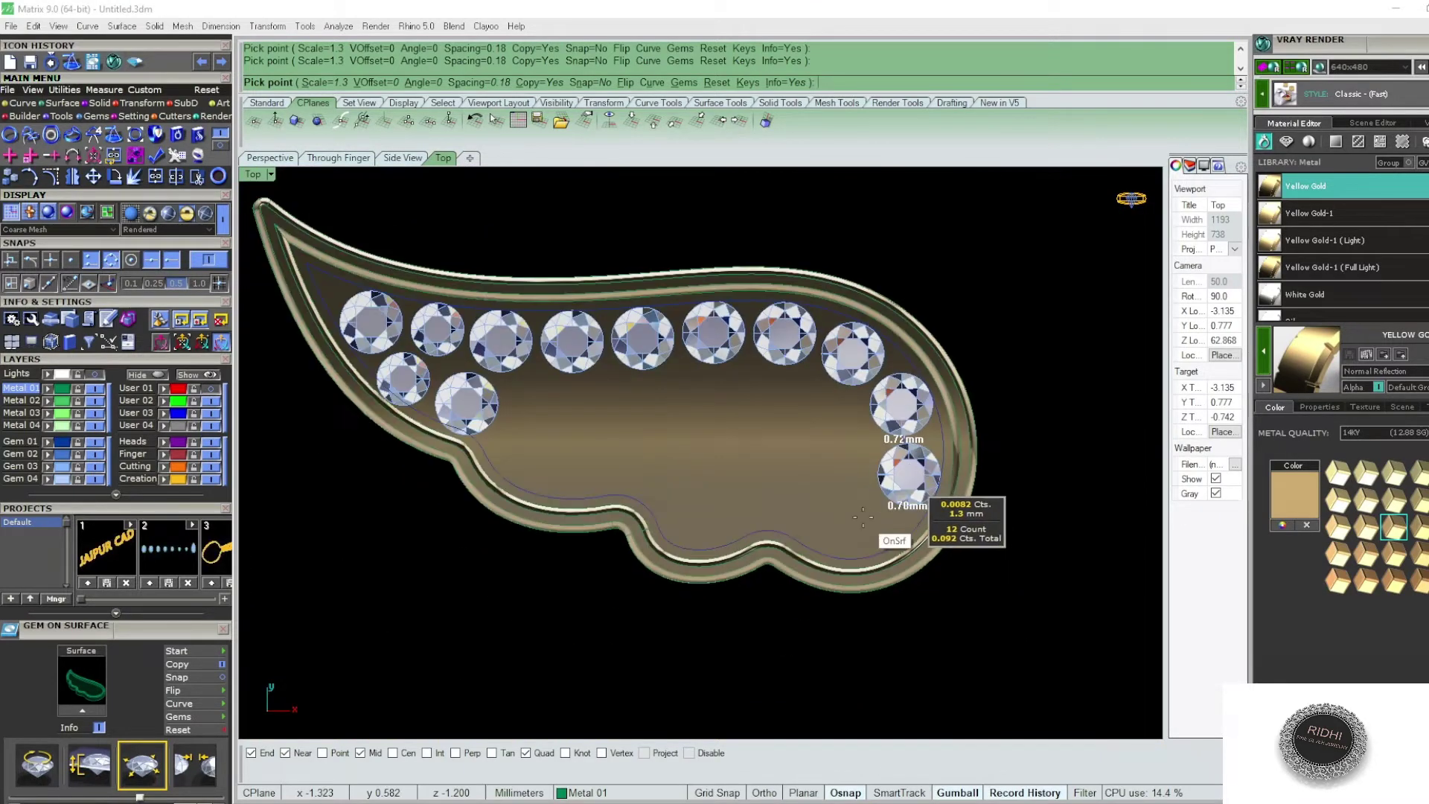
pyautogui.scroll(2, 863, 517)
pyautogui.scroll(1, 855, 512)
pyautogui.scroll(2, 863, 525)
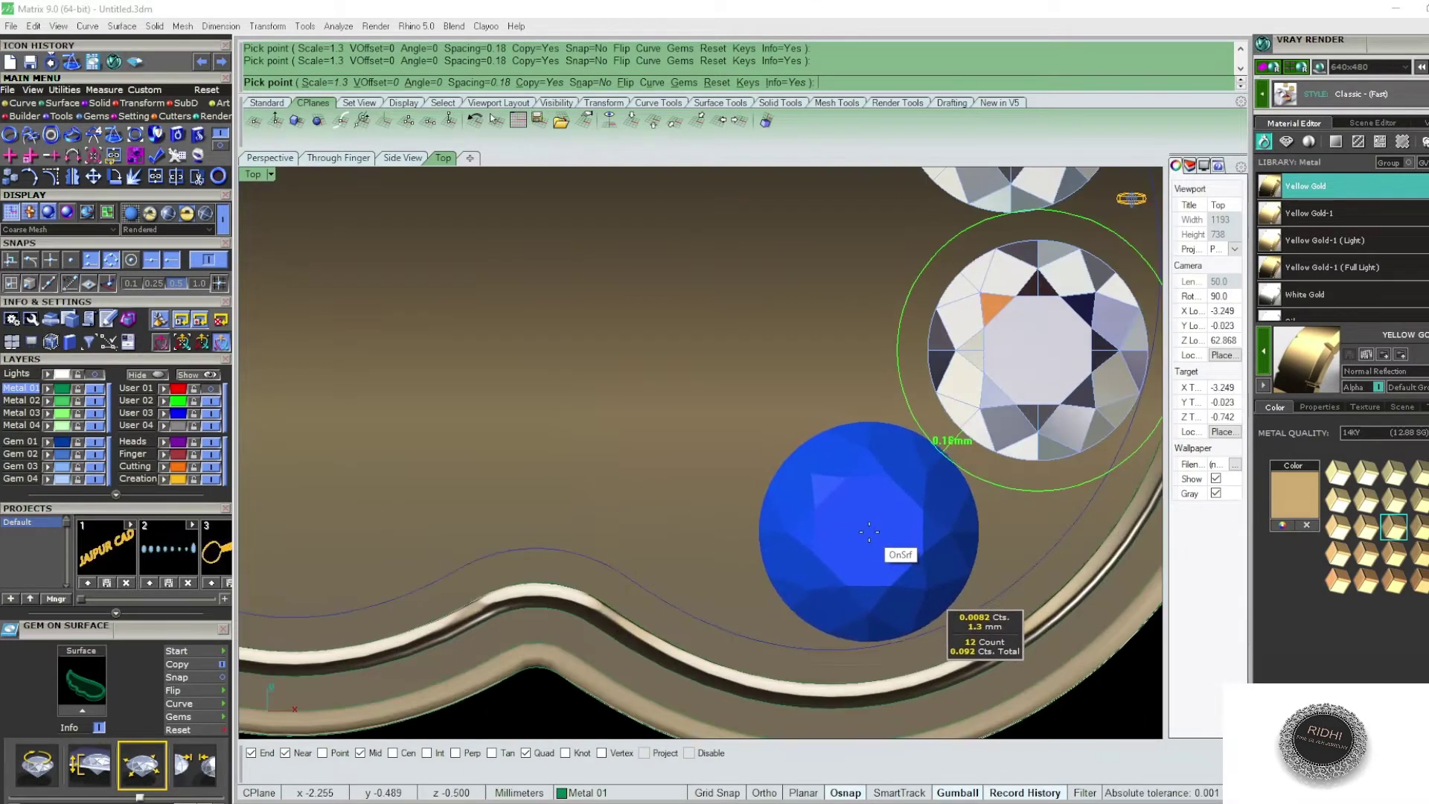
# - Place stones 13 to 17 along the lower curve, bottom edge and wing's dip
pyautogui.click(869, 533)
pyautogui.scroll(-2, 846, 515)
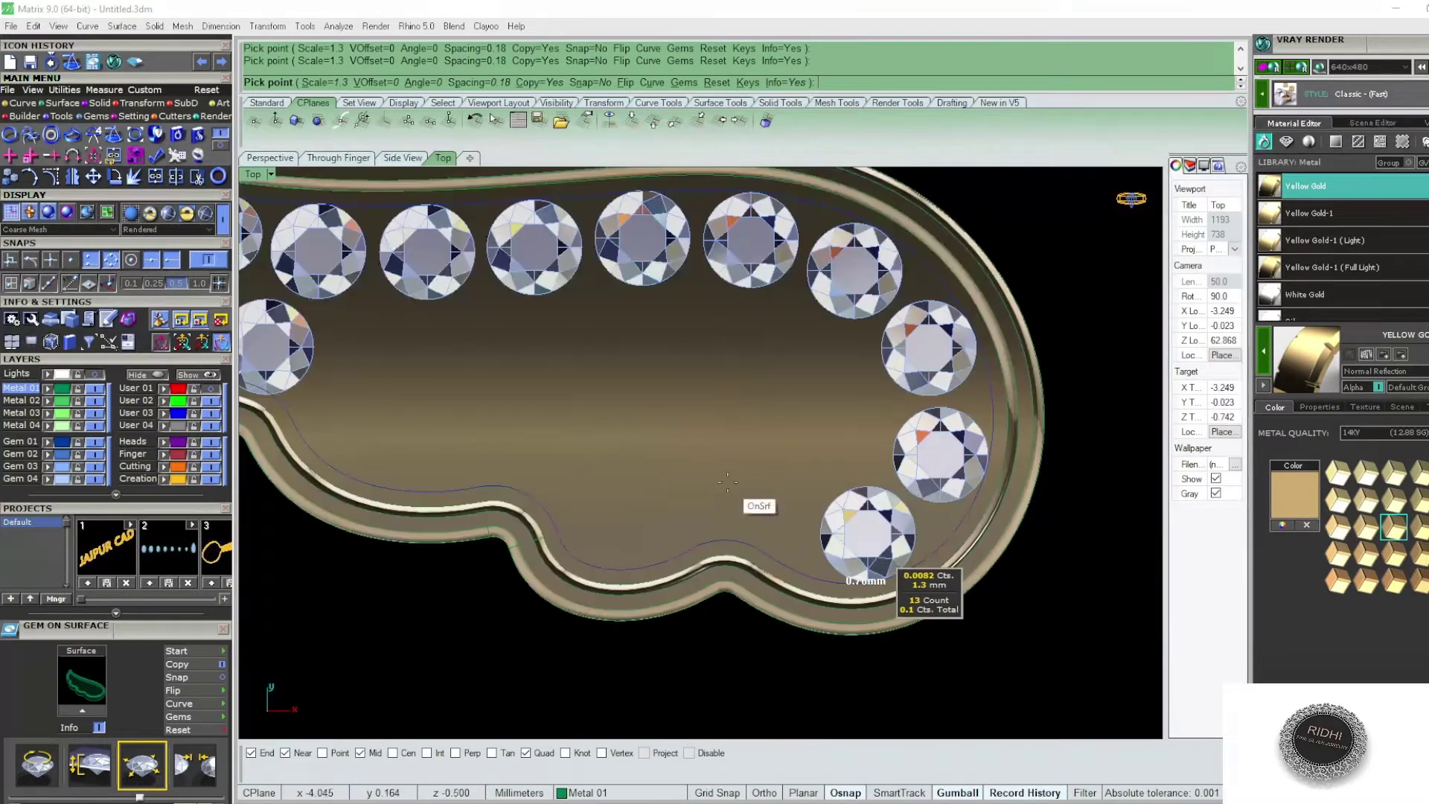
pyautogui.scroll(2, 760, 501)
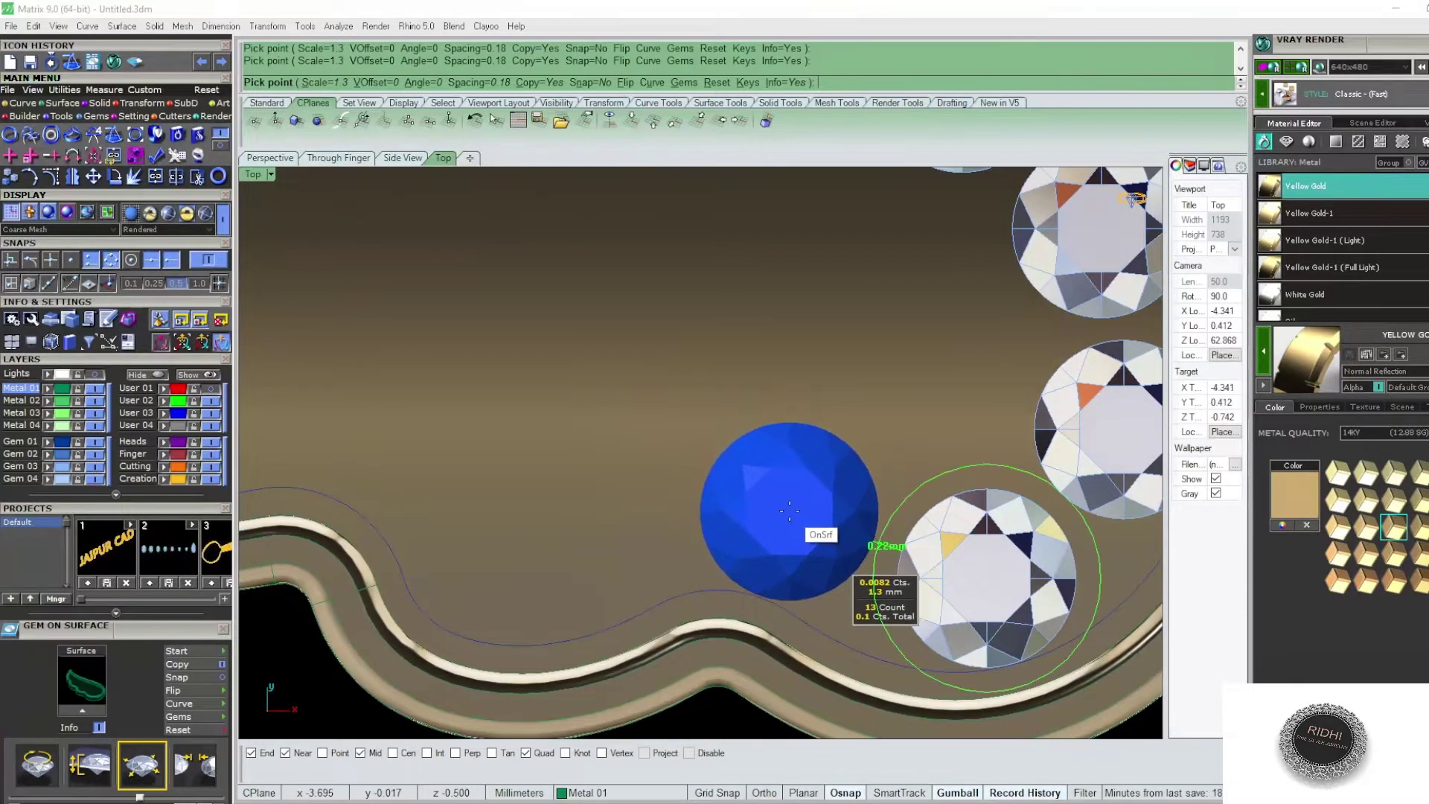
pyautogui.click(792, 514)
pyautogui.scroll(-2, 744, 512)
pyautogui.scroll(2, 700, 511)
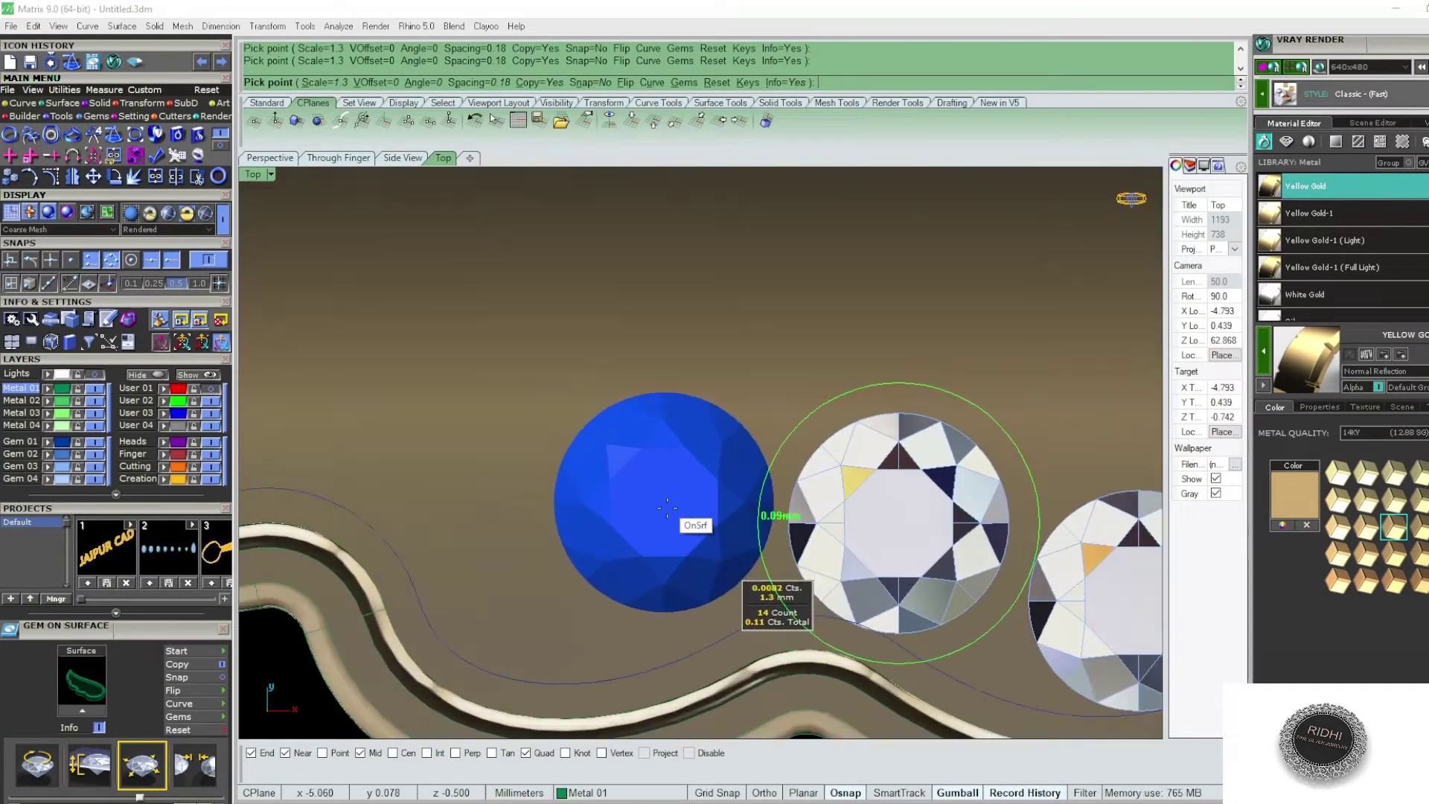
pyautogui.click(651, 544)
pyautogui.scroll(-2, 654, 565)
pyautogui.scroll(2, 521, 506)
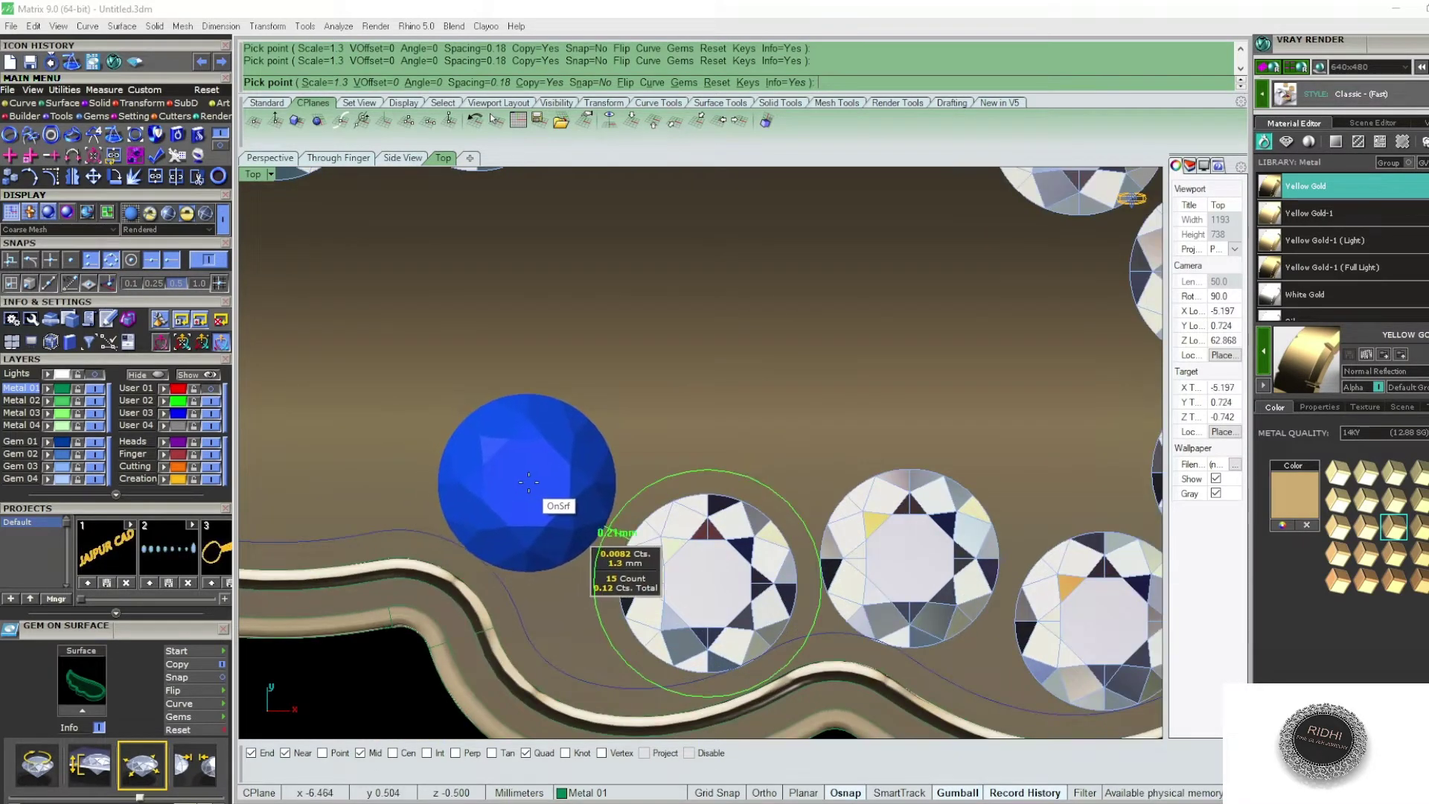
pyautogui.click(528, 485)
pyautogui.scroll(-2, 811, 416)
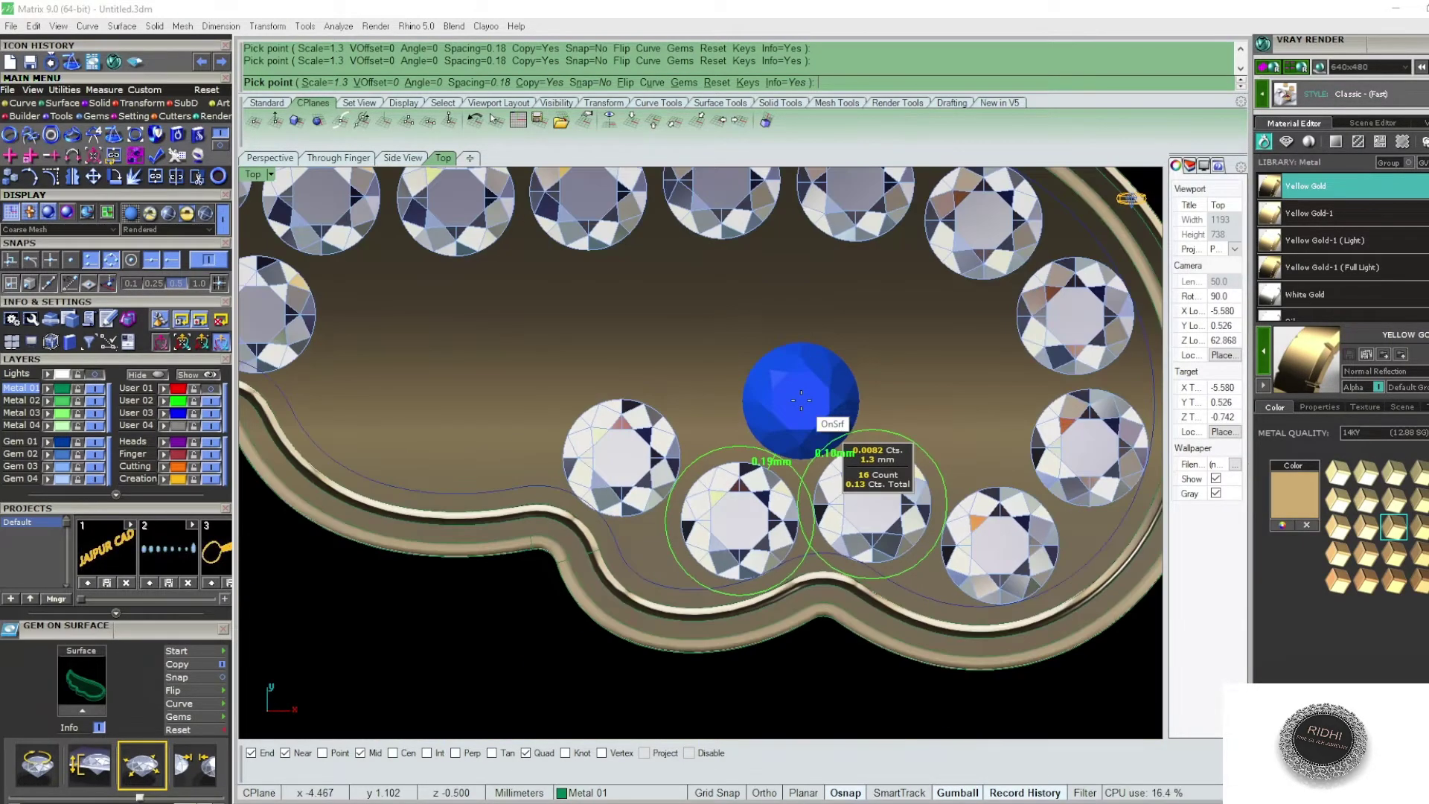
pyautogui.scroll(-2, 745, 402)
pyautogui.scroll(2, 653, 402)
pyautogui.scroll(2, 670, 425)
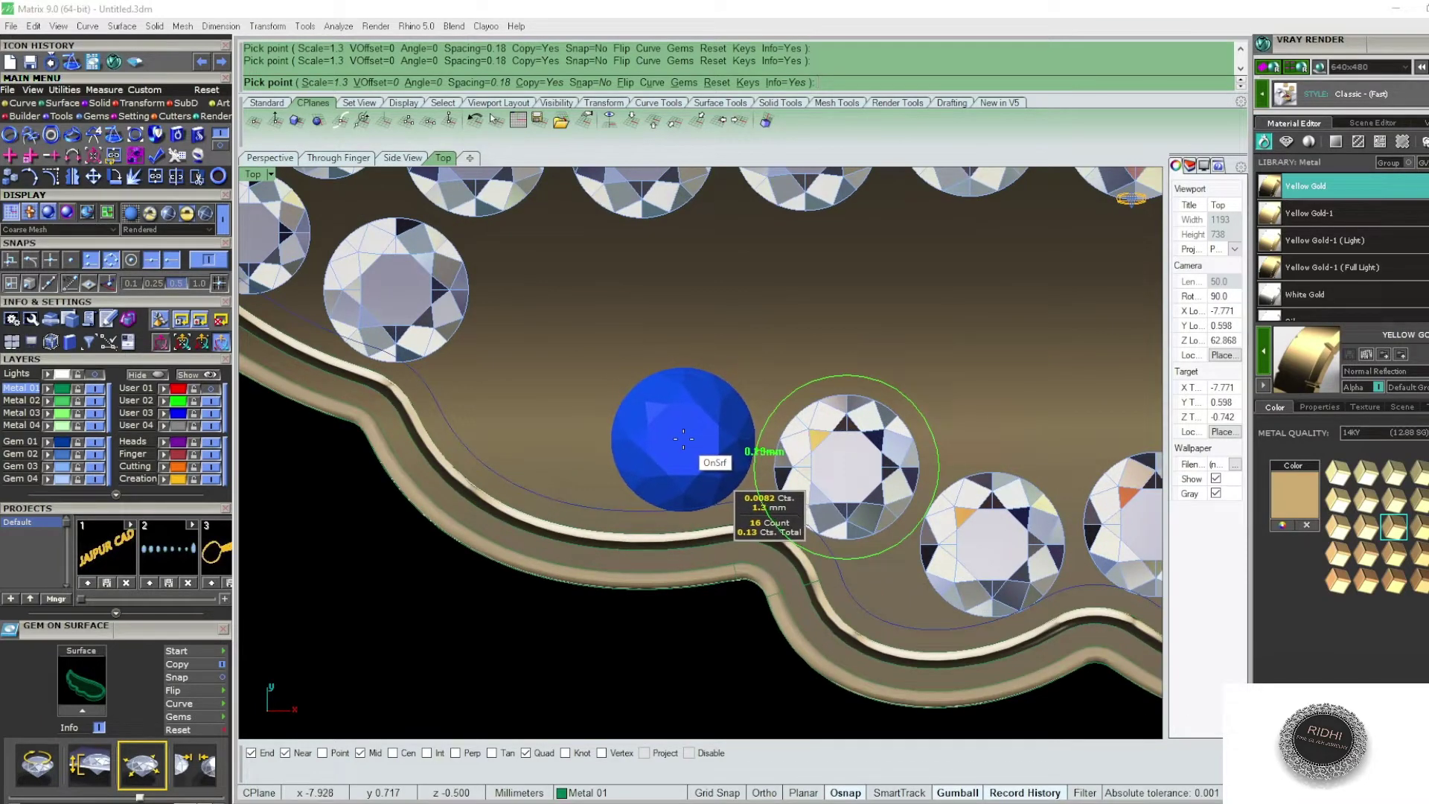
pyautogui.click(684, 437)
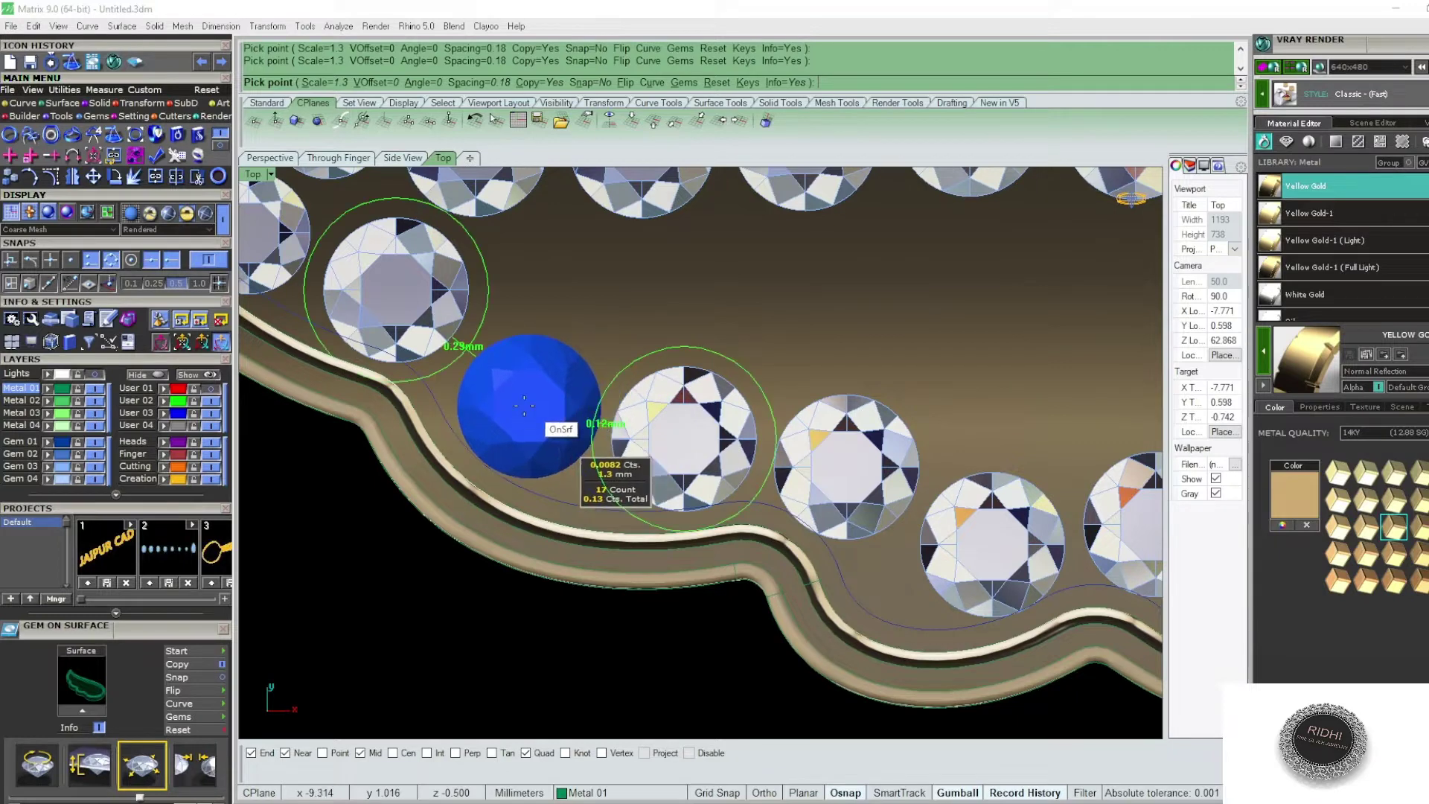
pyautogui.scroll(1, 522, 405)
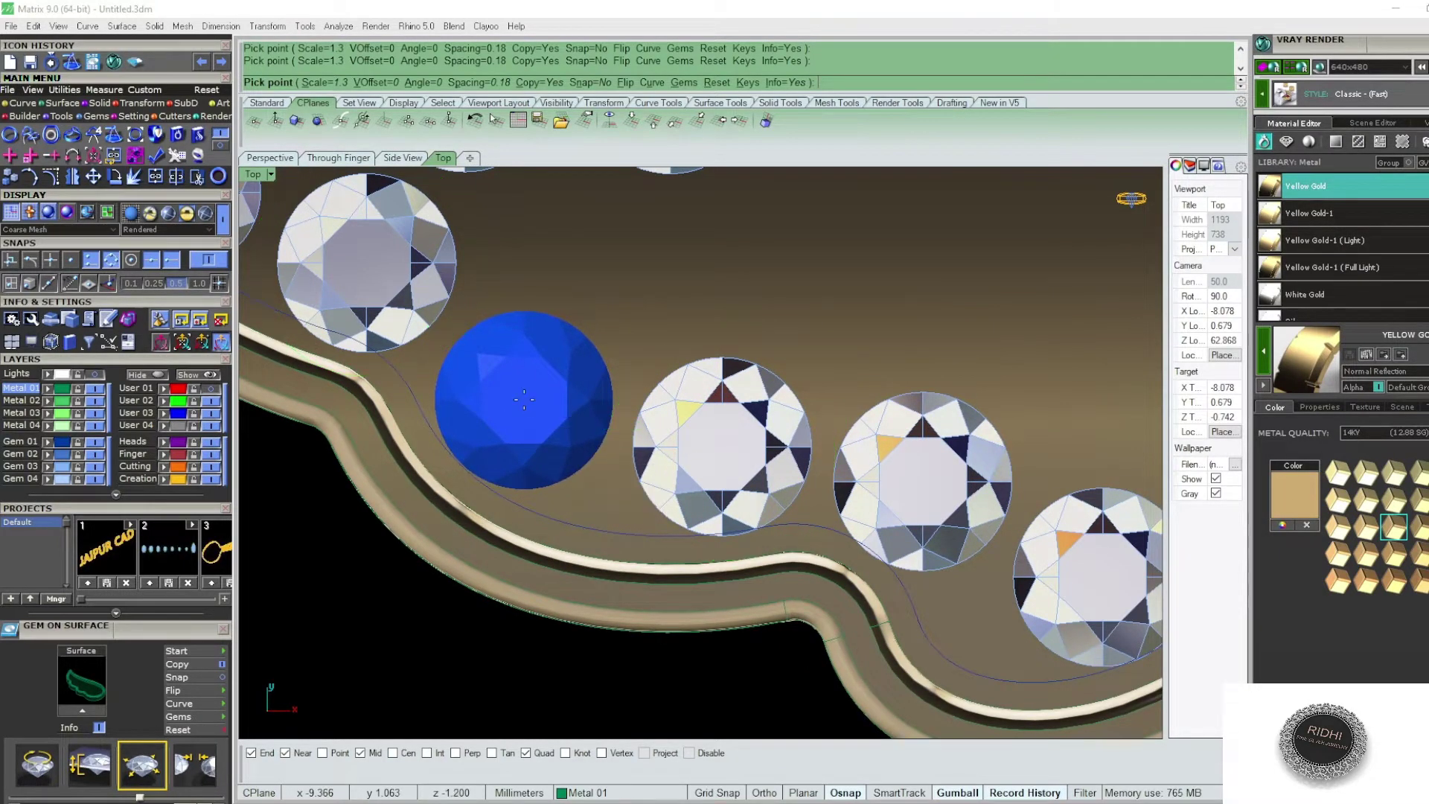
# - Place the 18th inner-row stone, then a 1 mm stone in the tight gap
pyautogui.click(519, 394)
pyautogui.scroll(-3, 543, 409)
pyautogui.scroll(-1, 526, 399)
pyautogui.scroll(1, 562, 323)
pyautogui.scroll(1, 562, 324)
pyautogui.press('Down')
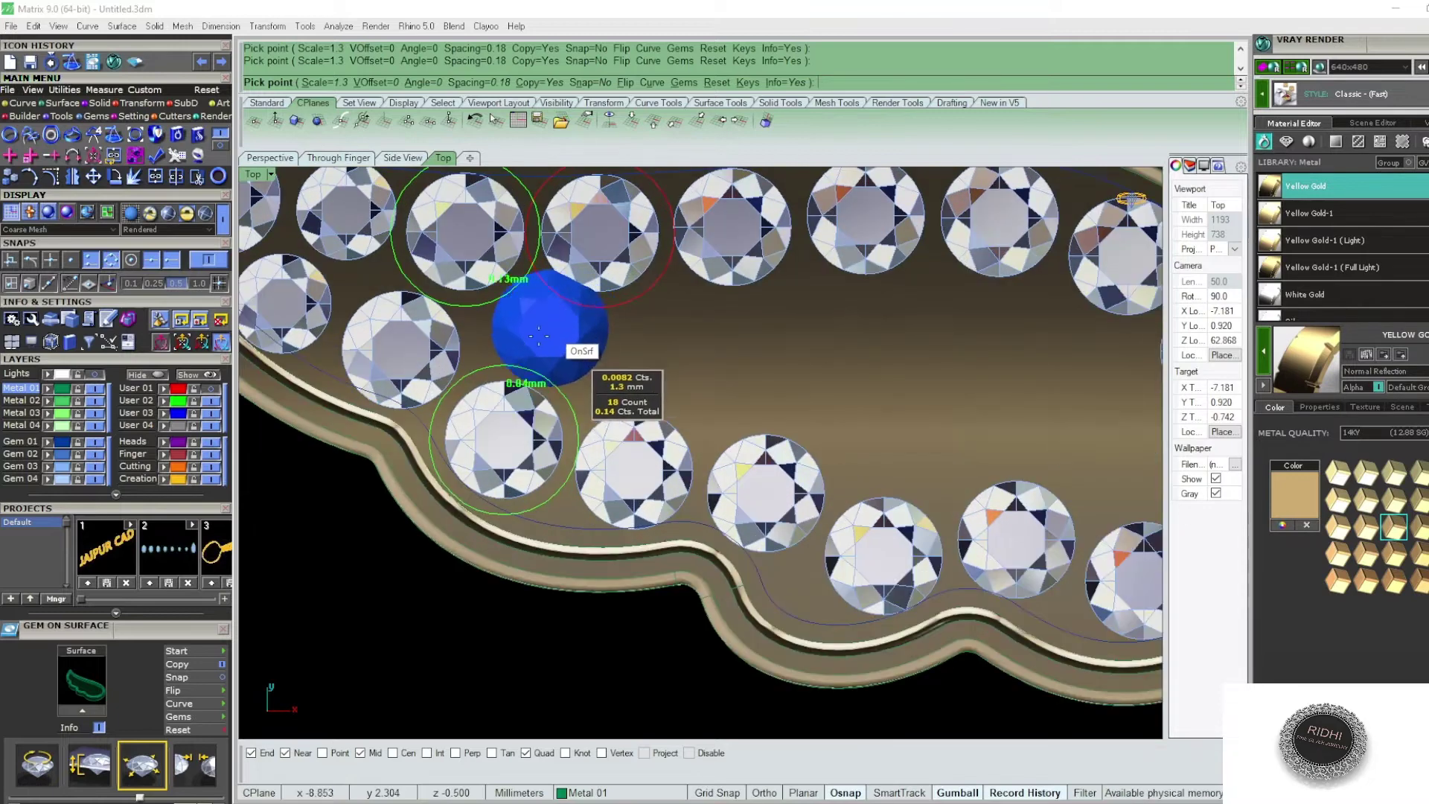
pyautogui.press('Down')
pyautogui.scroll(2, 535, 331)
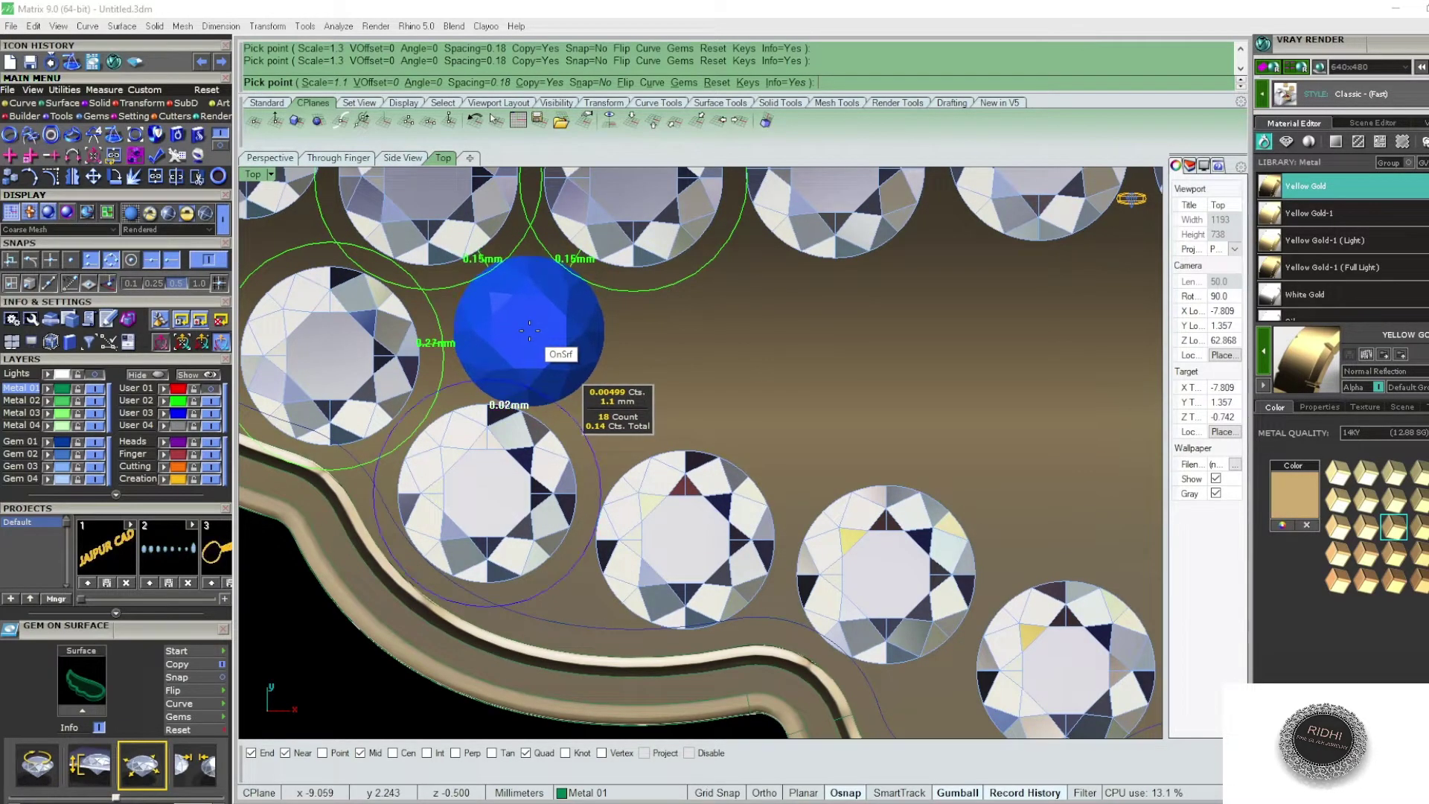
pyautogui.press('Down')
pyautogui.click(529, 326)
pyautogui.scroll(-2, 521, 320)
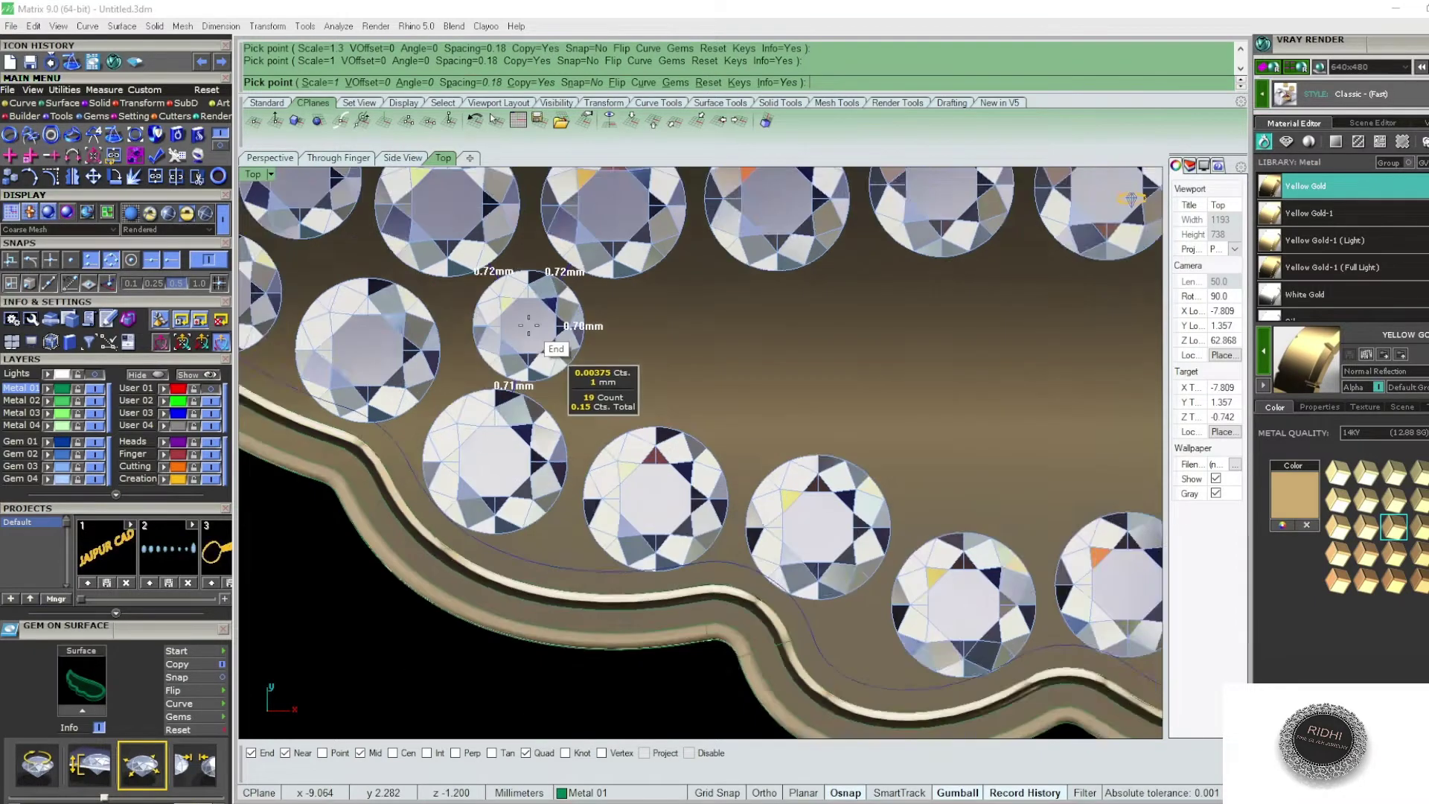
pyautogui.scroll(2, 610, 338)
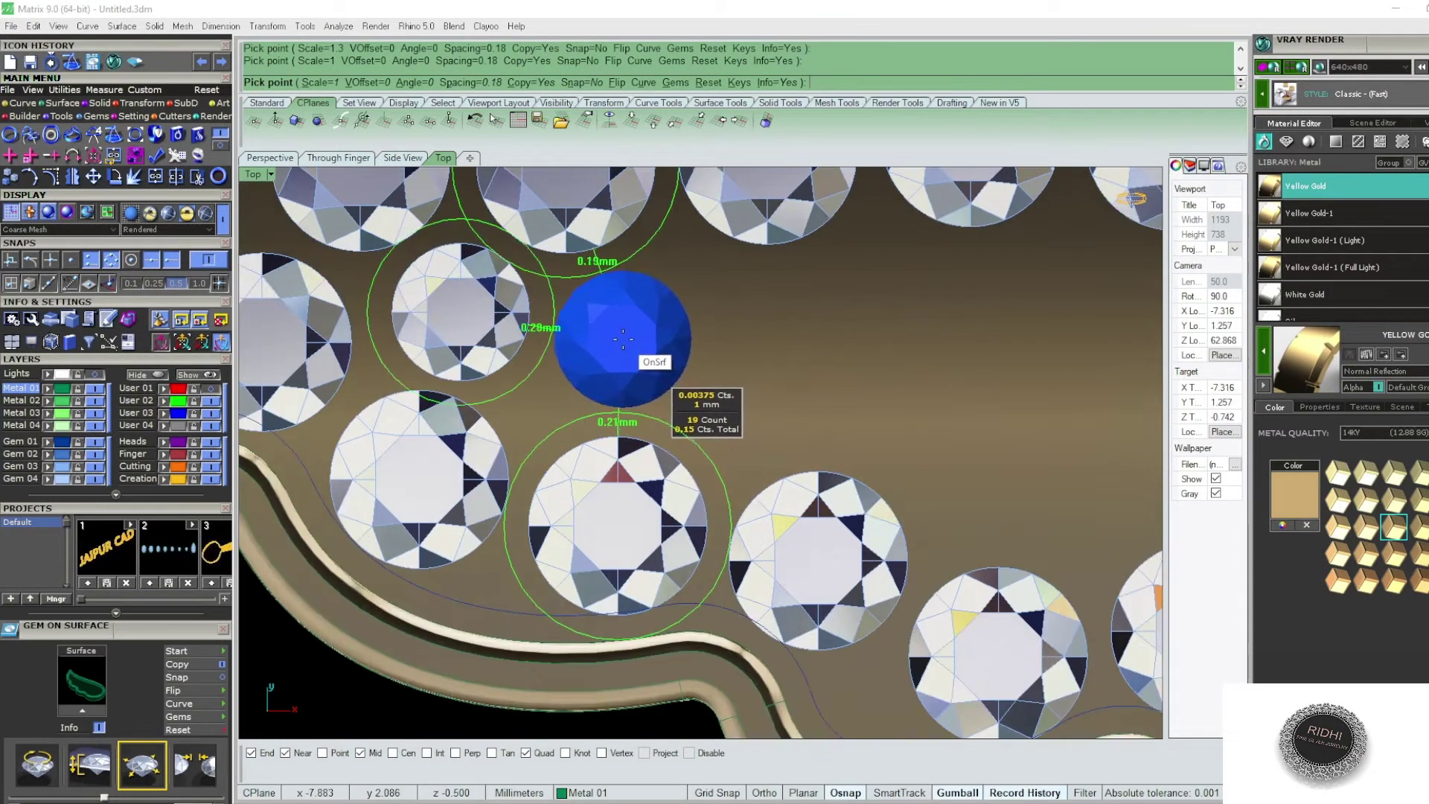
# - Return the gem size to 1.3 mm and fill the inner row up to 23 stones
pyautogui.press('Up')
pyautogui.press('Up')
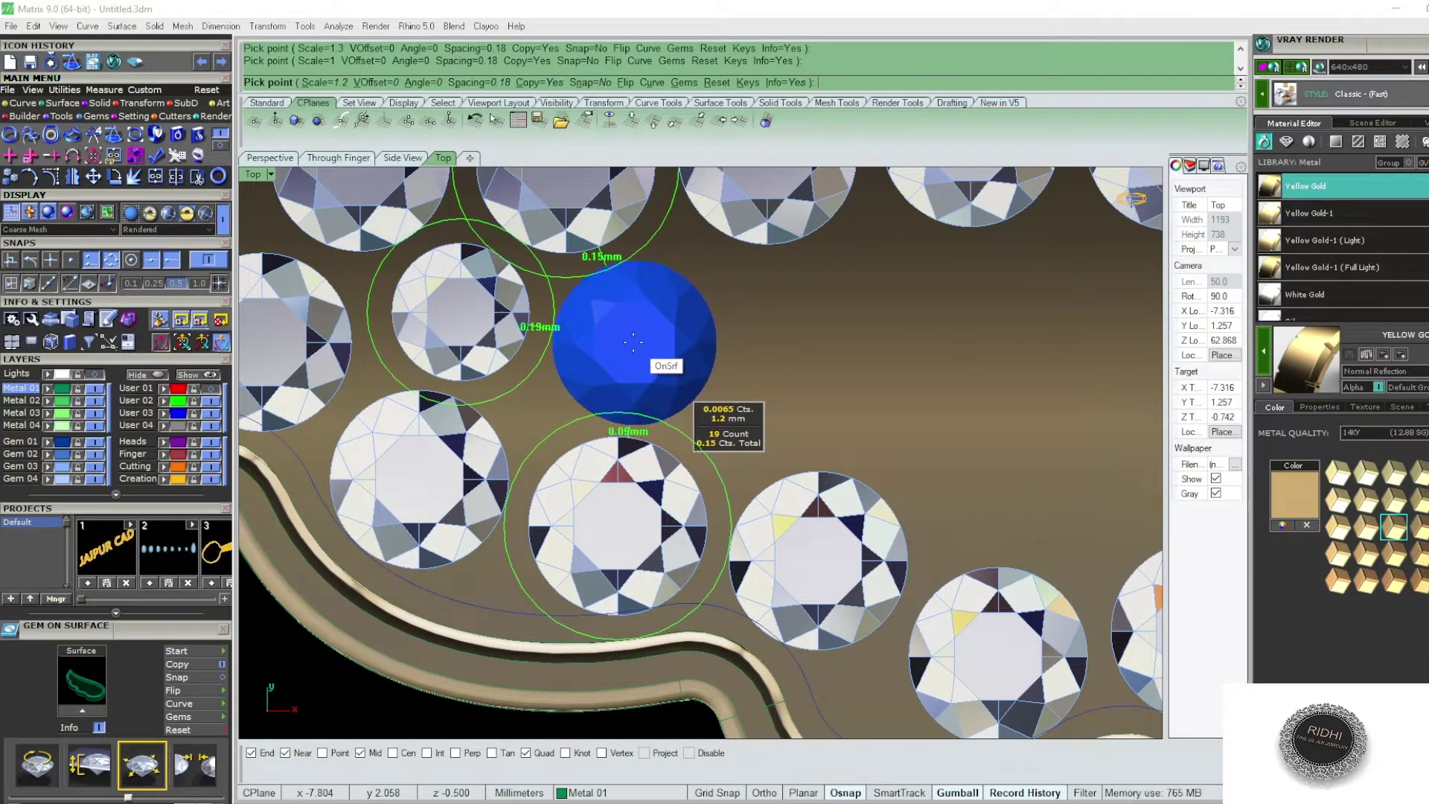
pyautogui.press('Down')
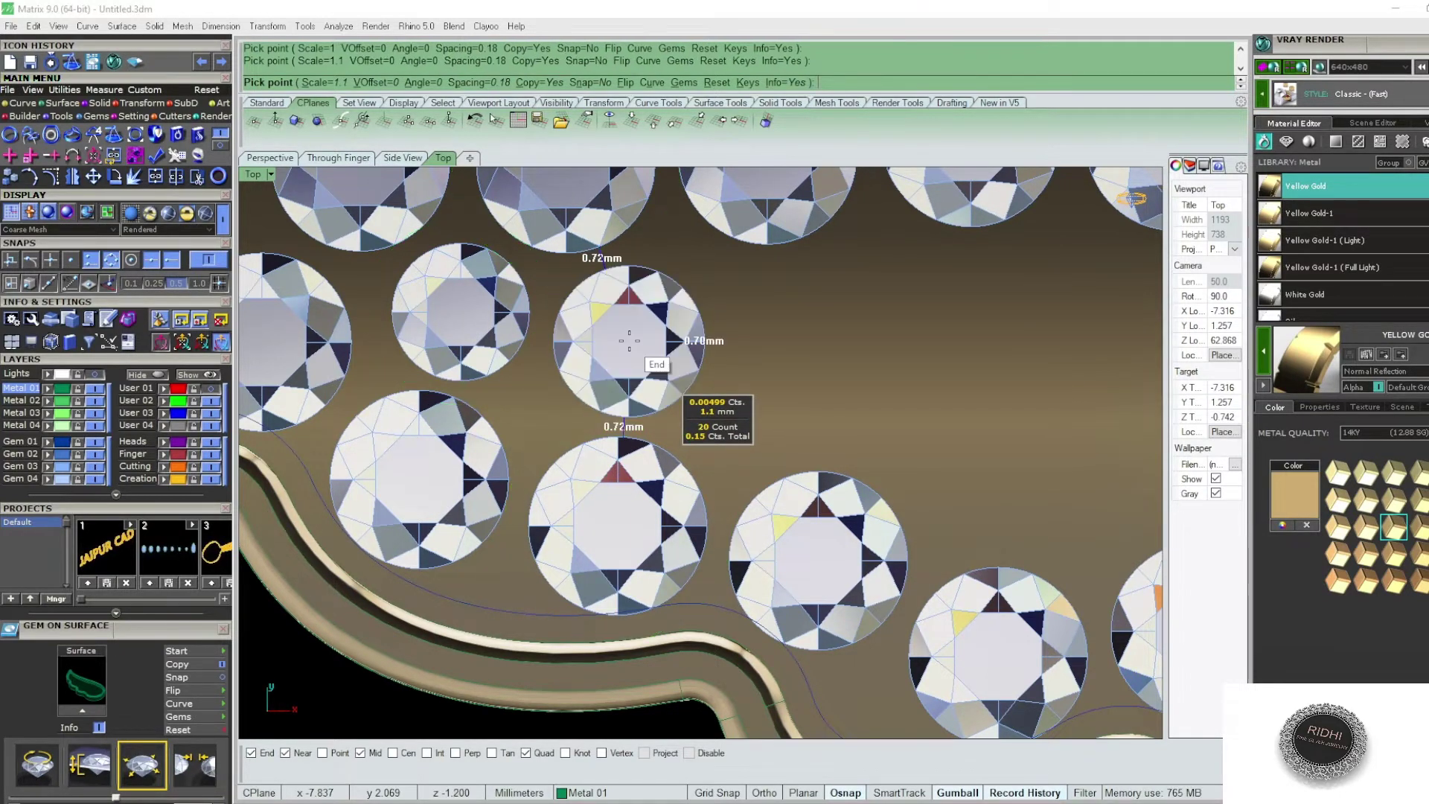
pyautogui.scroll(-3, 631, 357)
pyautogui.scroll(2, 708, 340)
pyautogui.scroll(1, 720, 358)
pyautogui.press('Up')
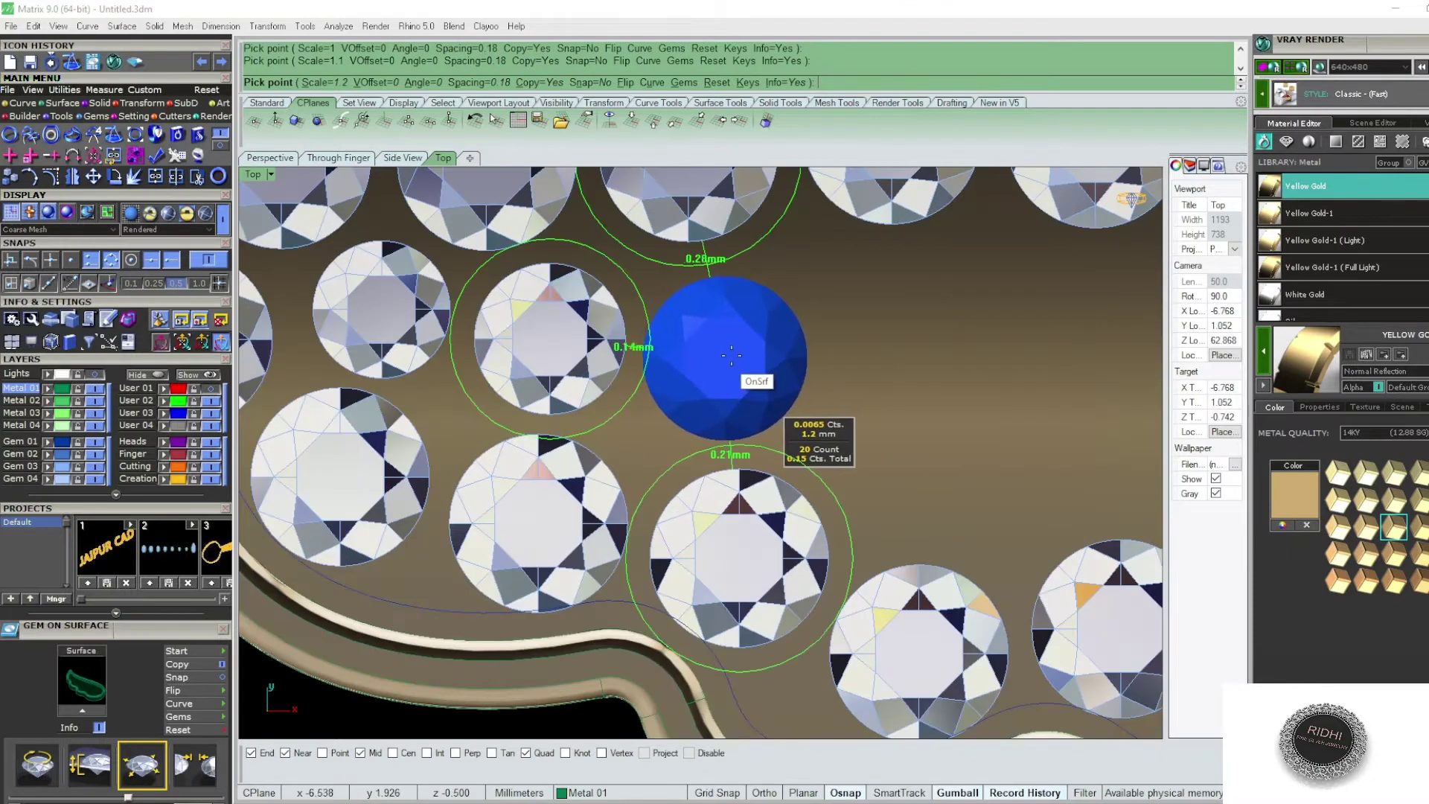
pyautogui.press('Up')
pyautogui.click(732, 355)
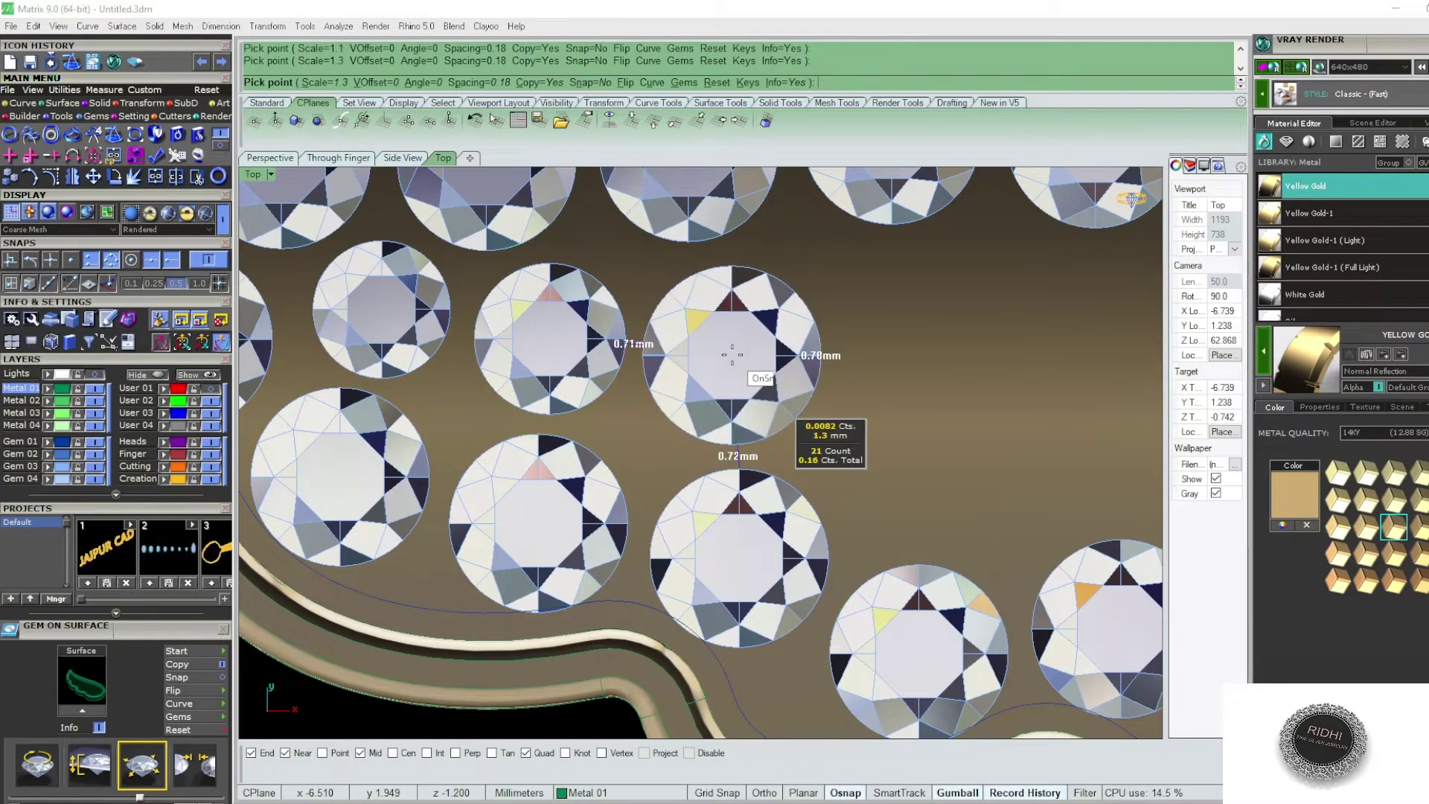
pyautogui.scroll(-3, 732, 355)
pyautogui.scroll(-2, 727, 350)
pyautogui.scroll(2, 801, 343)
pyautogui.scroll(2, 800, 344)
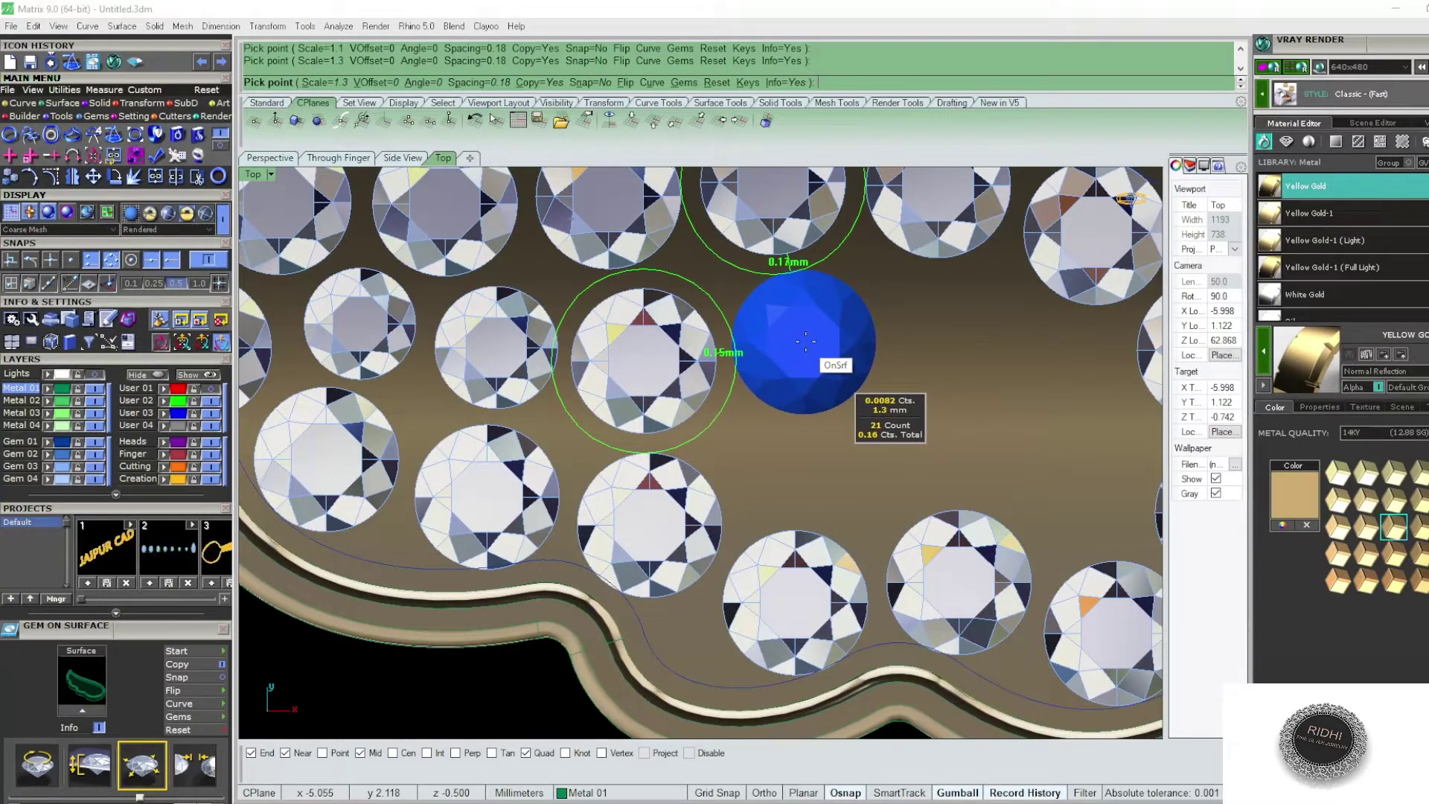
pyautogui.click(806, 341)
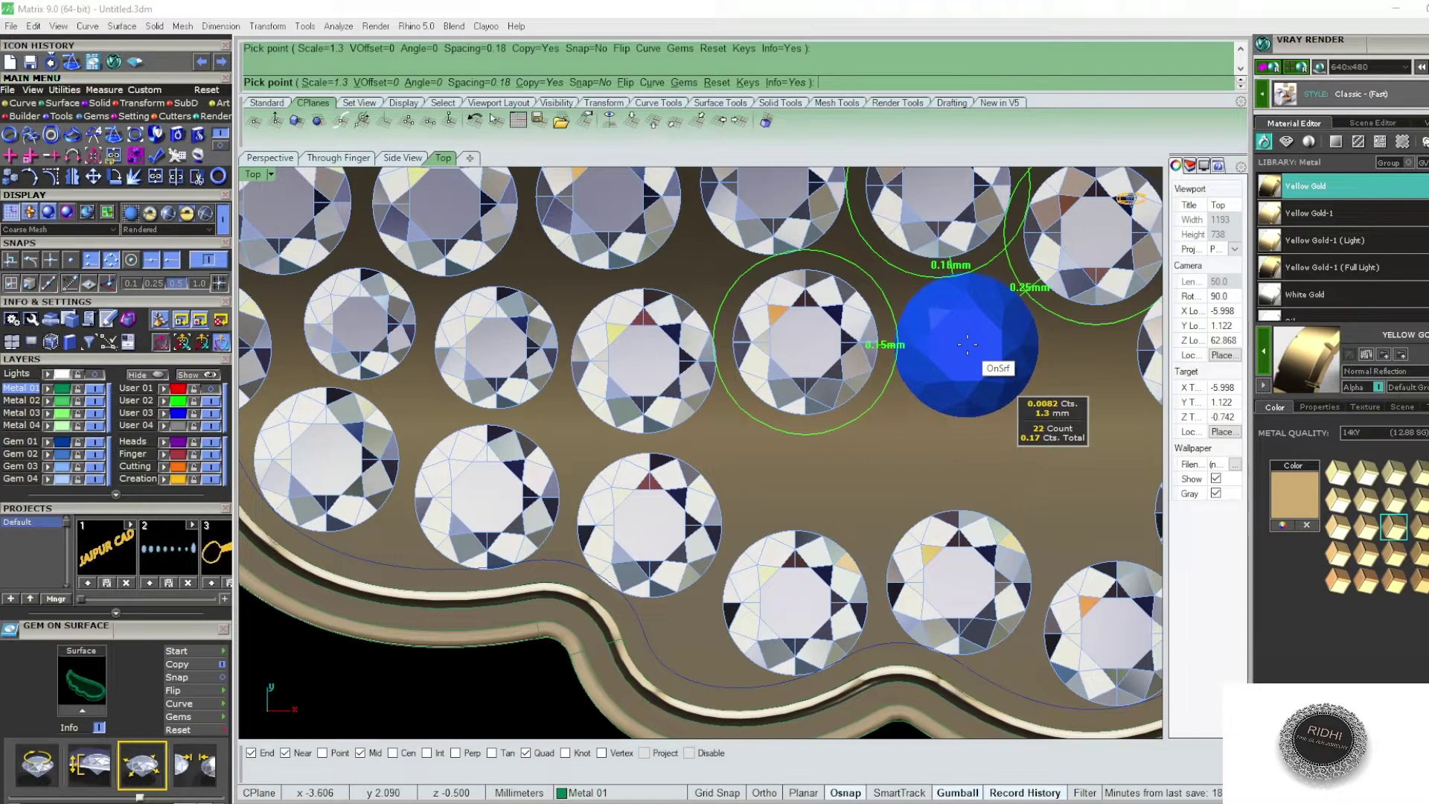
pyautogui.click(969, 349)
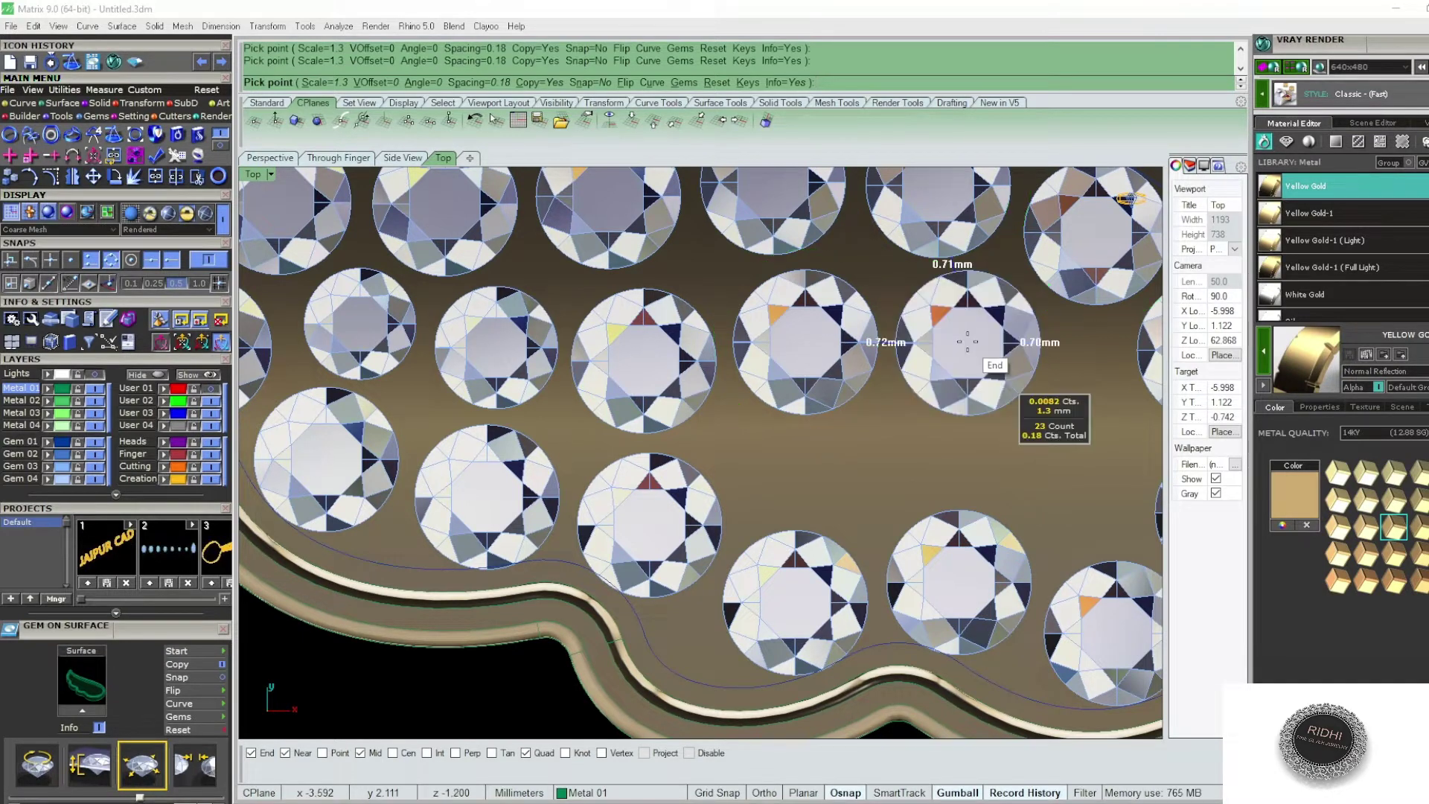
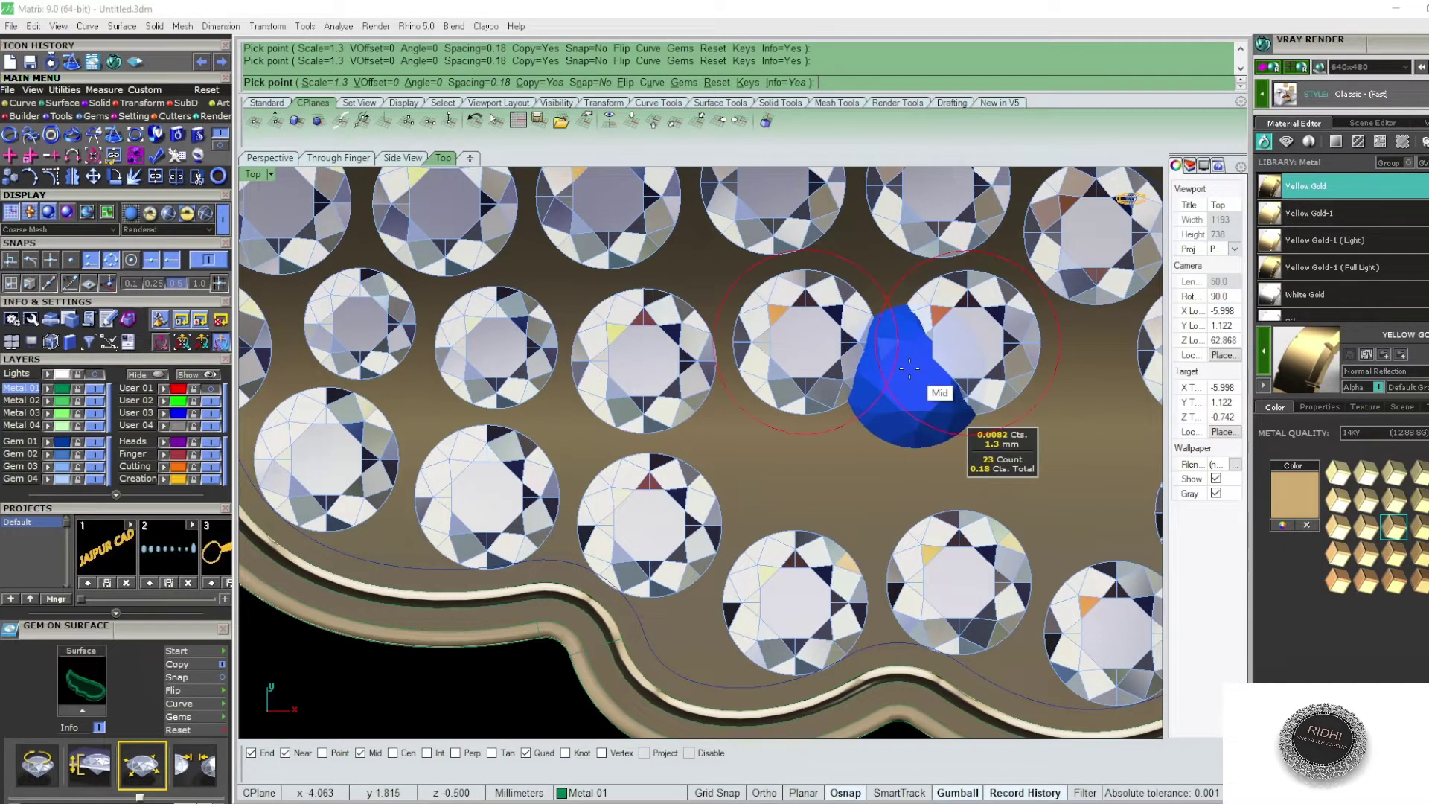
# - Set a 1.3 mm round diamond in the gap near the wing's lower edge
pyautogui.scroll(-3, 960, 387)
pyautogui.scroll(3, 1020, 413)
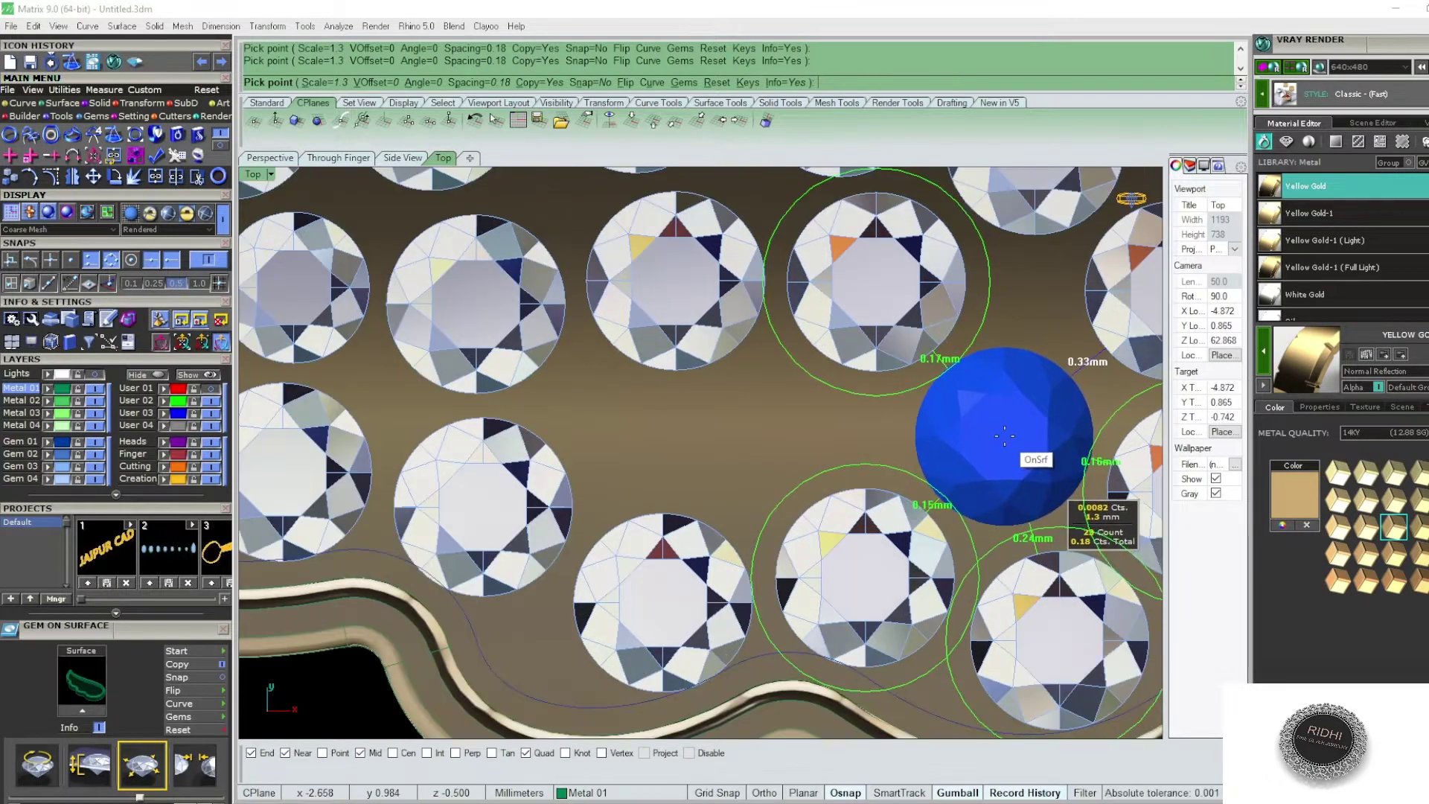
pyautogui.click(1003, 438)
pyautogui.scroll(-4, 1002, 438)
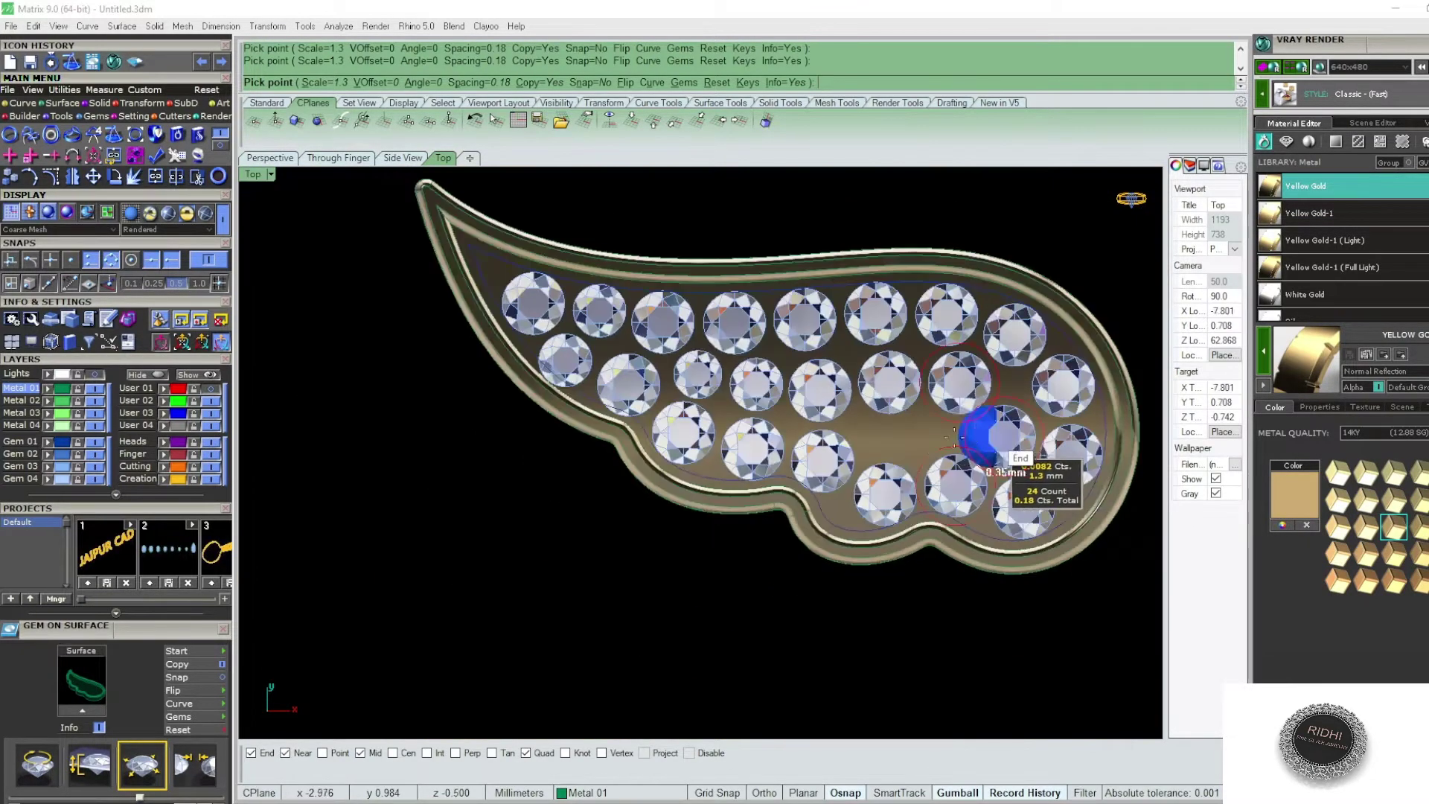
pyautogui.scroll(1, 983, 437)
pyautogui.scroll(1, 960, 431)
pyautogui.scroll(1, 938, 426)
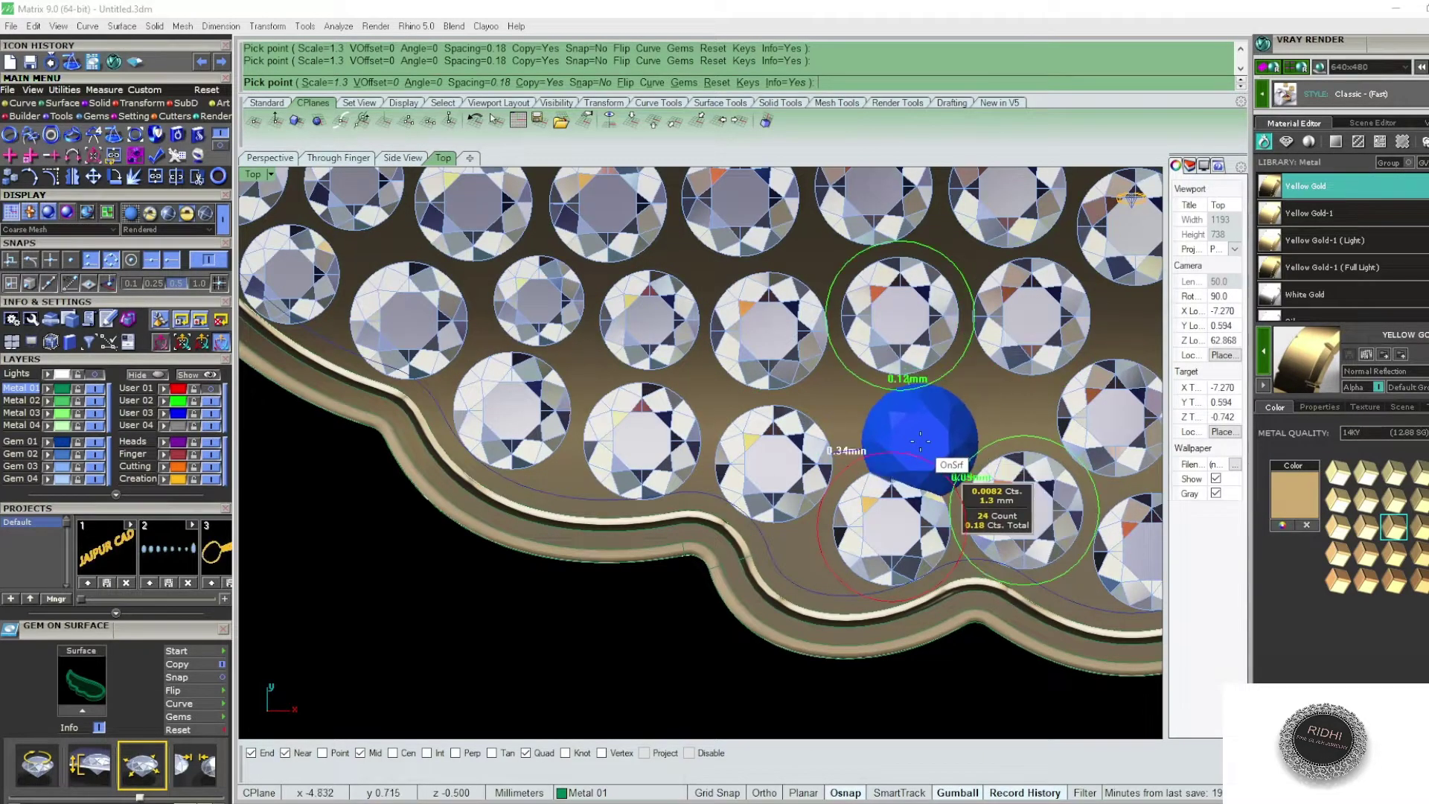
pyautogui.scroll(-3, 886, 463)
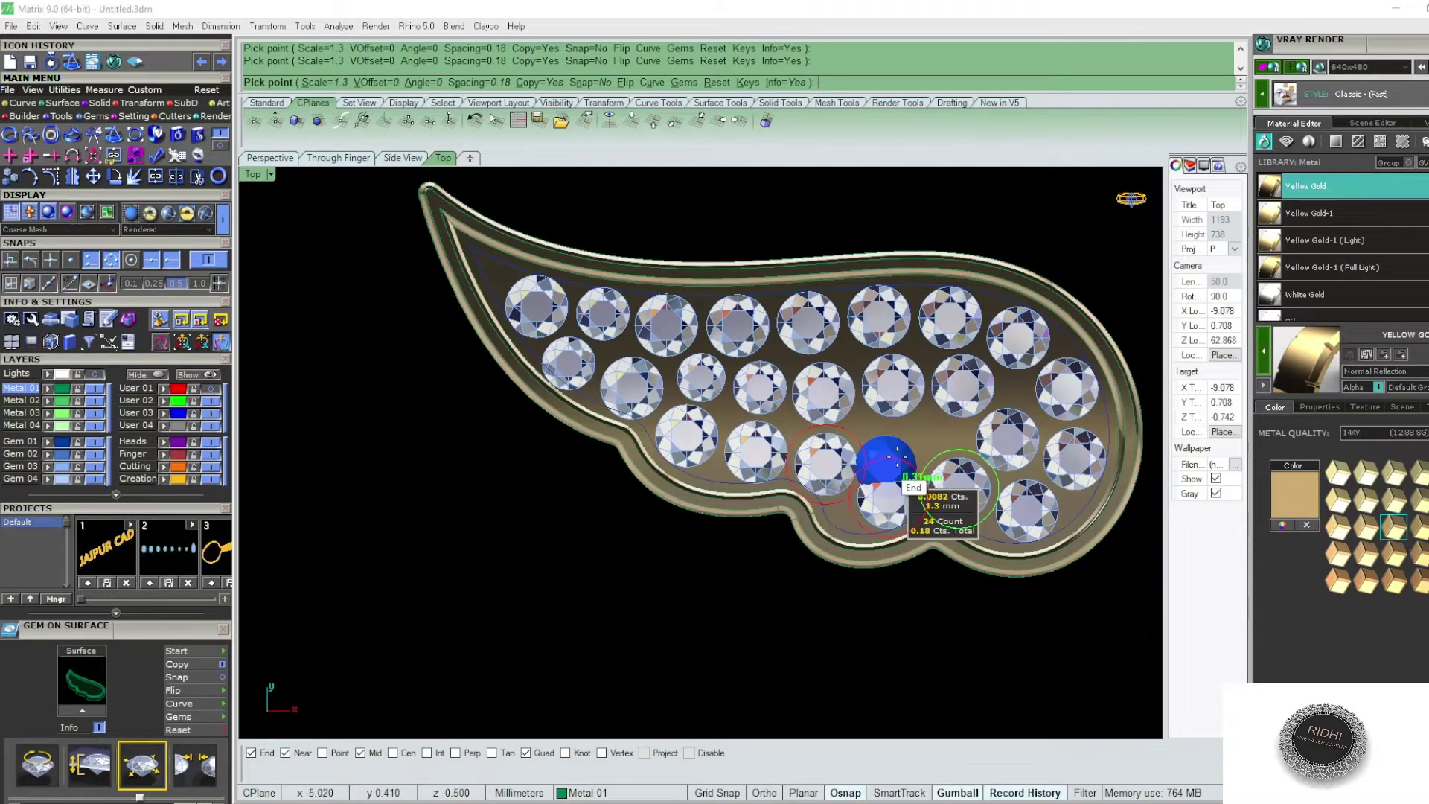
pyautogui.scroll(1, 897, 454)
pyautogui.scroll(2, 893, 446)
pyautogui.scroll(1, 878, 441)
pyautogui.scroll(1, 925, 431)
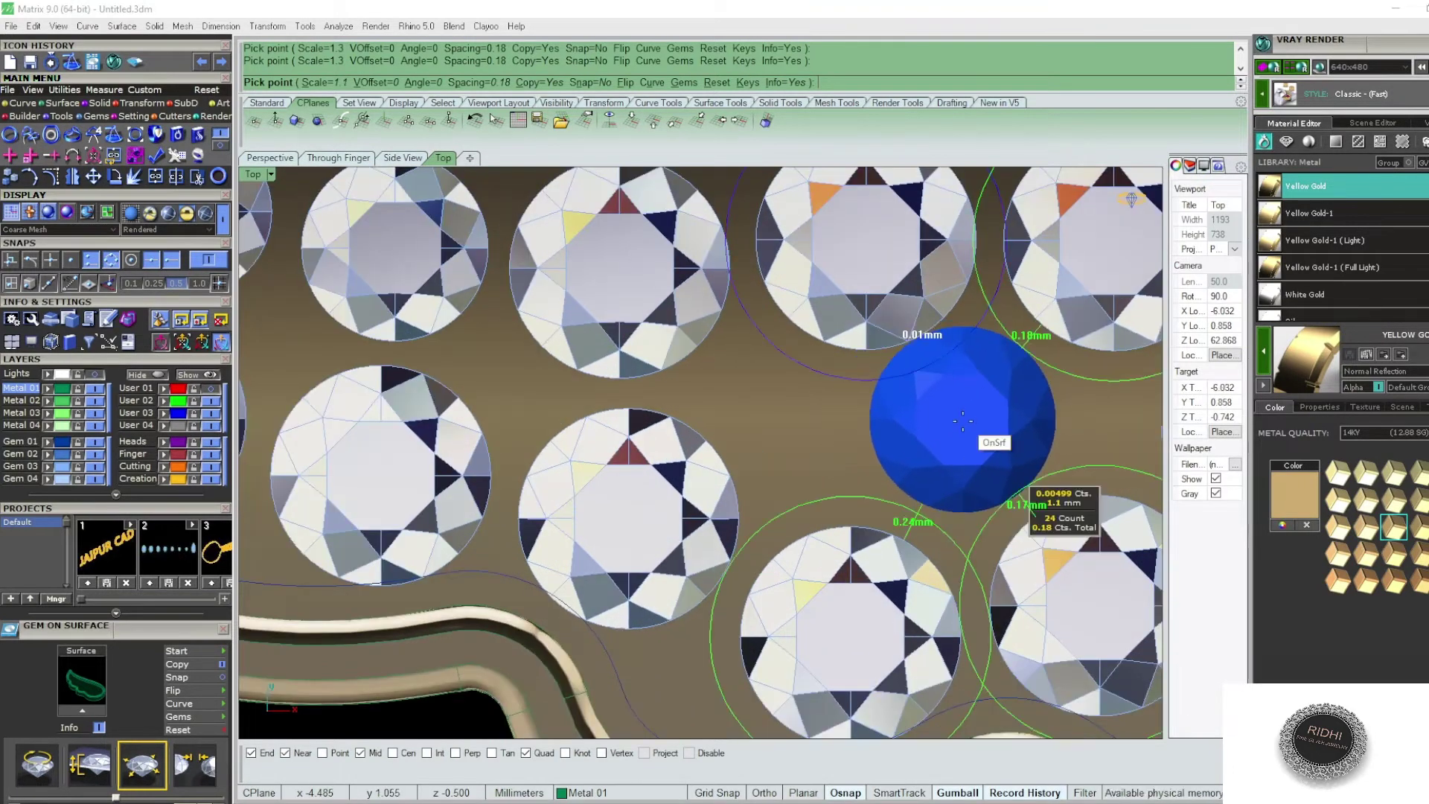
# - Shrink the next stone to 1 mm, set it in the remaining gap and finish placement
pyautogui.press('Down')
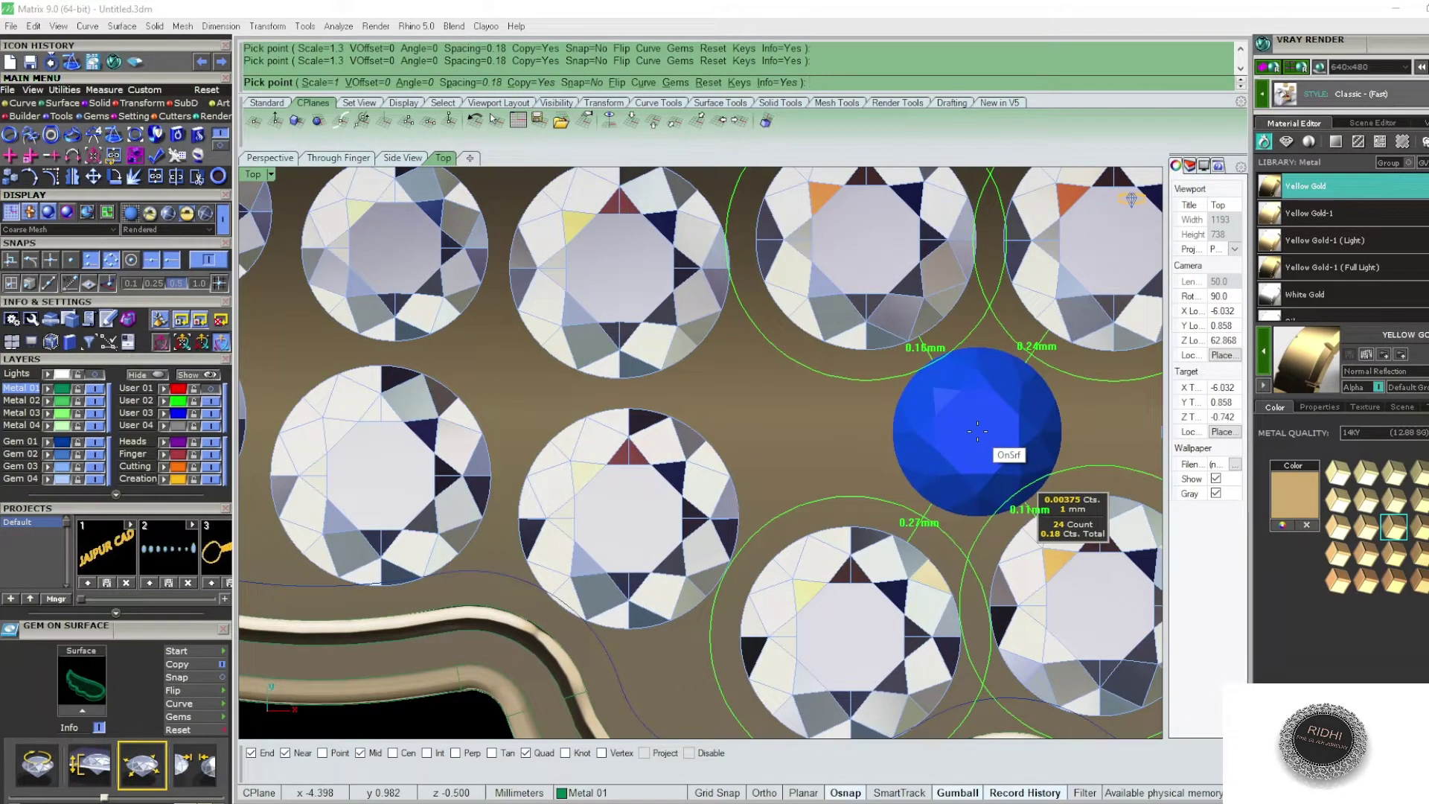
pyautogui.click(977, 432)
pyautogui.press('Return')
pyautogui.scroll(-3, 852, 517)
# - Delete the three crowded diamonds from the wing's lower middle
pyautogui.click(867, 554)
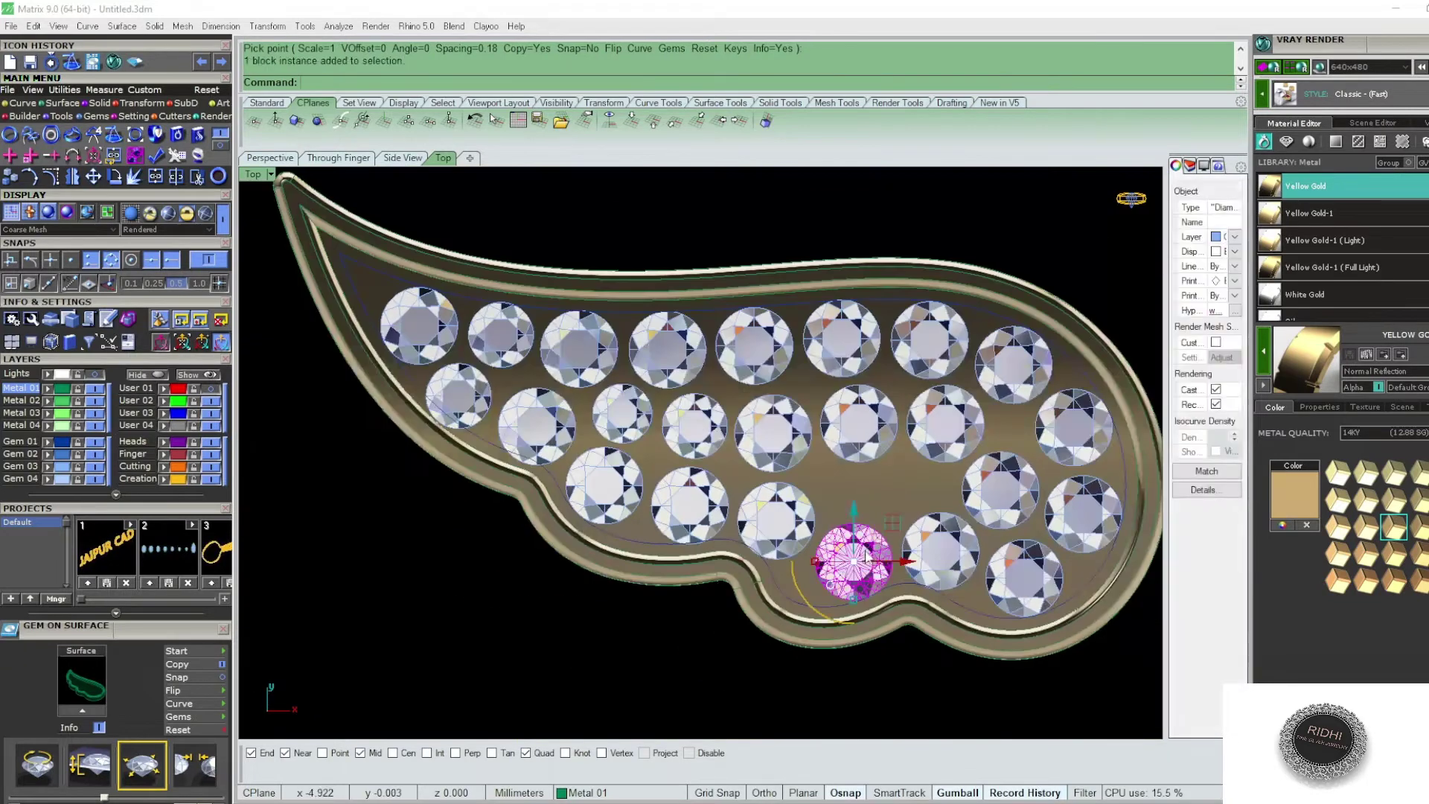
pyautogui.moveTo(867, 555); pyautogui.dragTo(836, 510, button='right')
pyautogui.press('Delete')
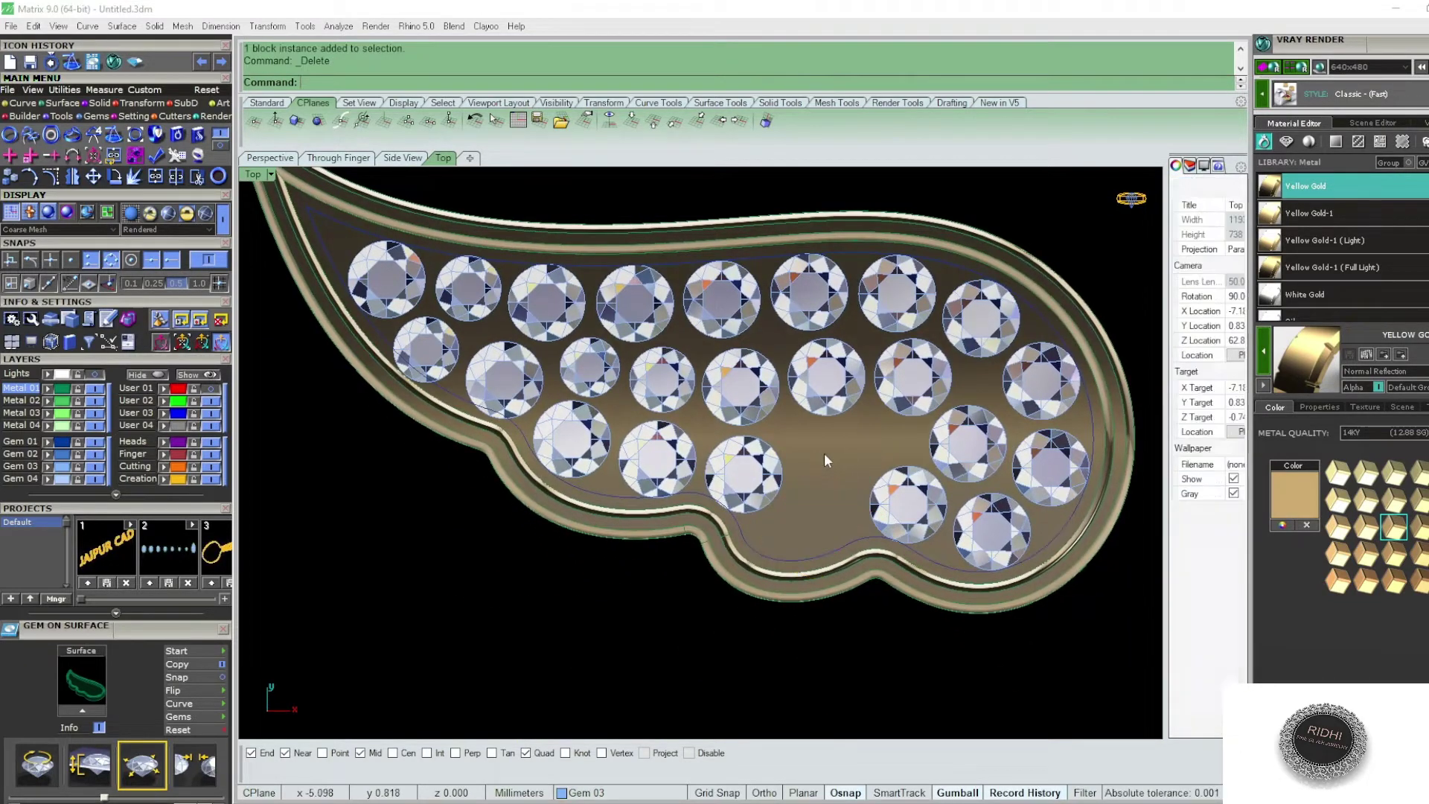
pyautogui.click(757, 478)
pyautogui.press('Delete')
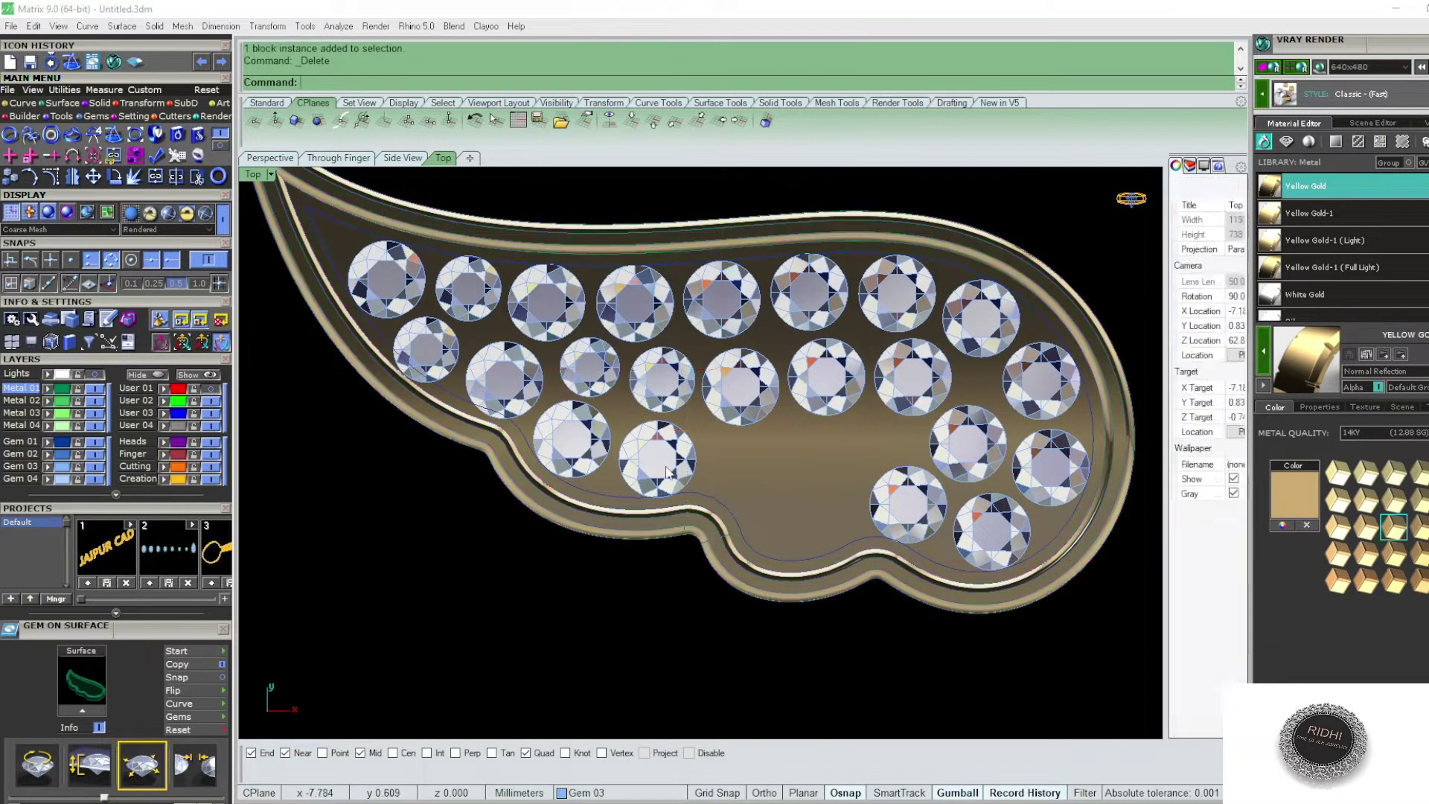
pyautogui.click(659, 460)
pyautogui.press('Delete')
# - Run Gem on Surface on the wing's metal and set a 1.3 mm diamond in the emptied space
pyautogui.click(704, 443)
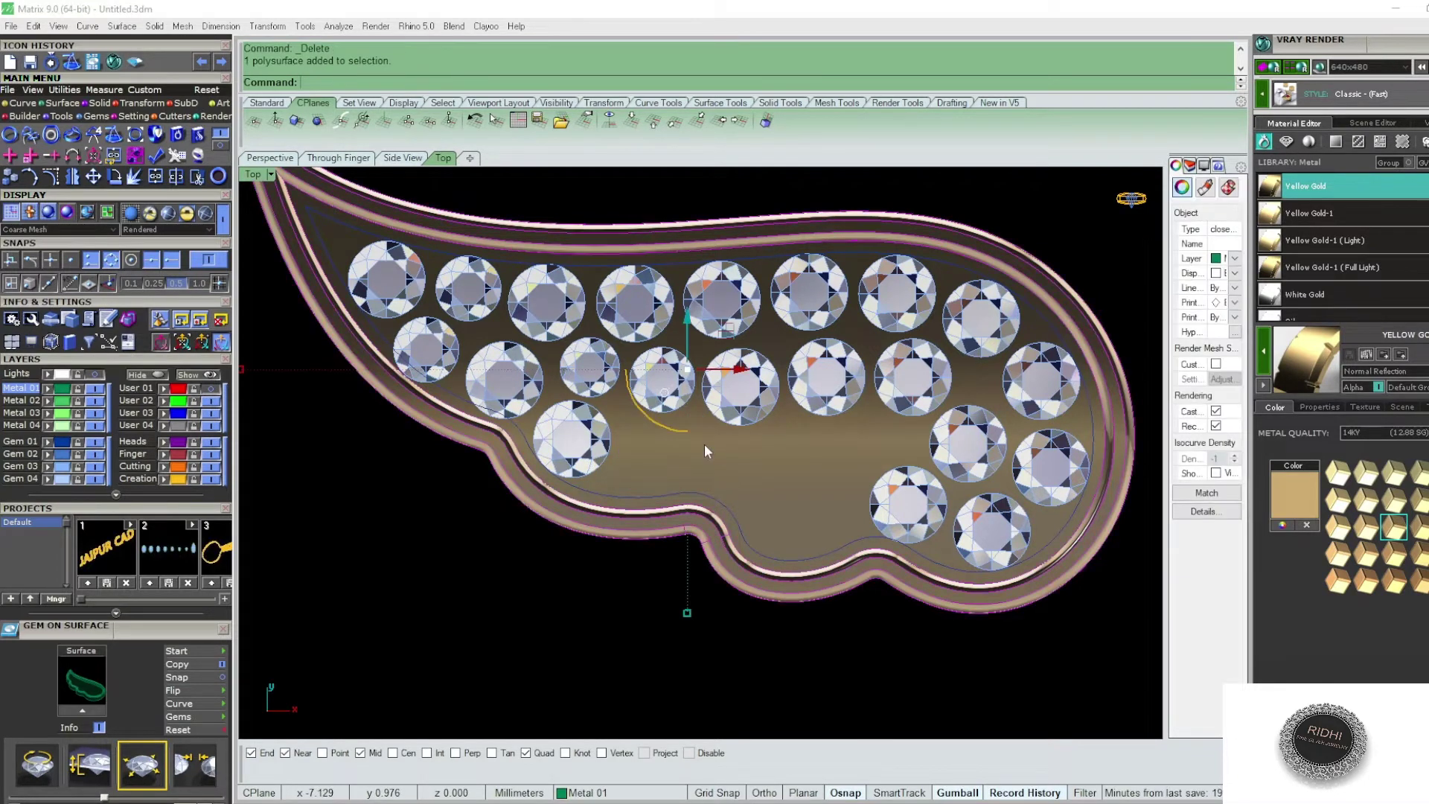
pyautogui.rightClick(704, 443)
pyautogui.click(733, 487)
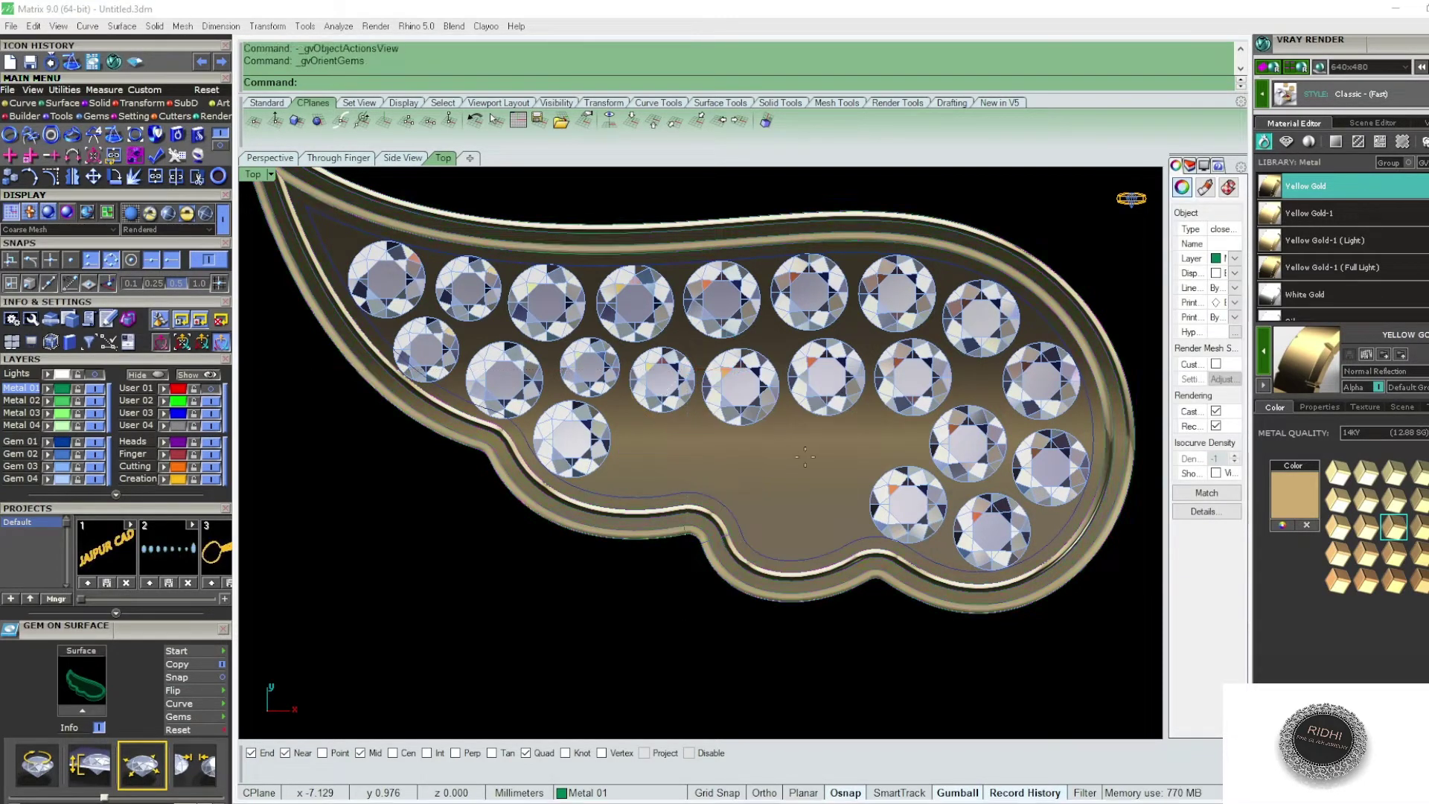
pyautogui.scroll(2, 838, 450)
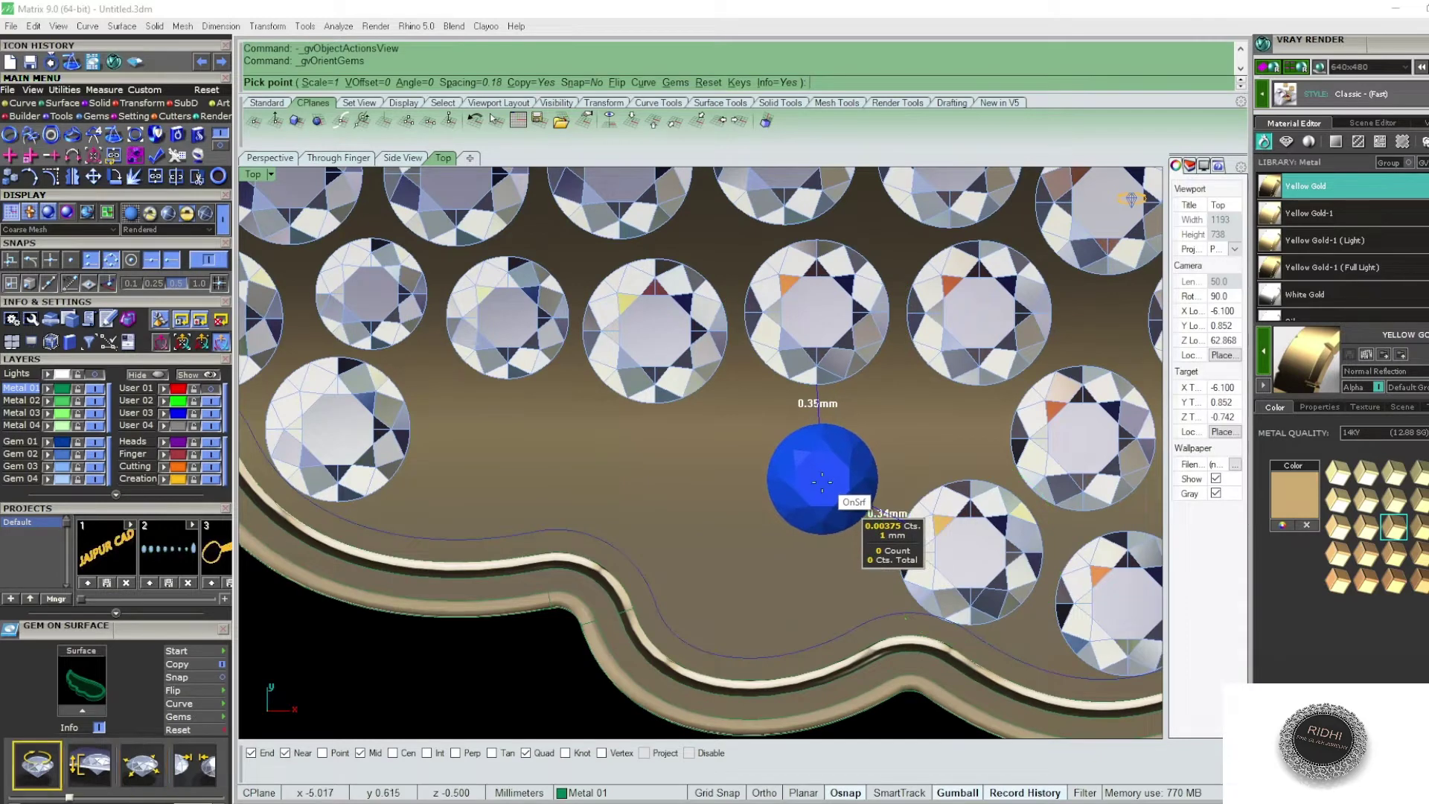
pyautogui.scroll(-2, 807, 467)
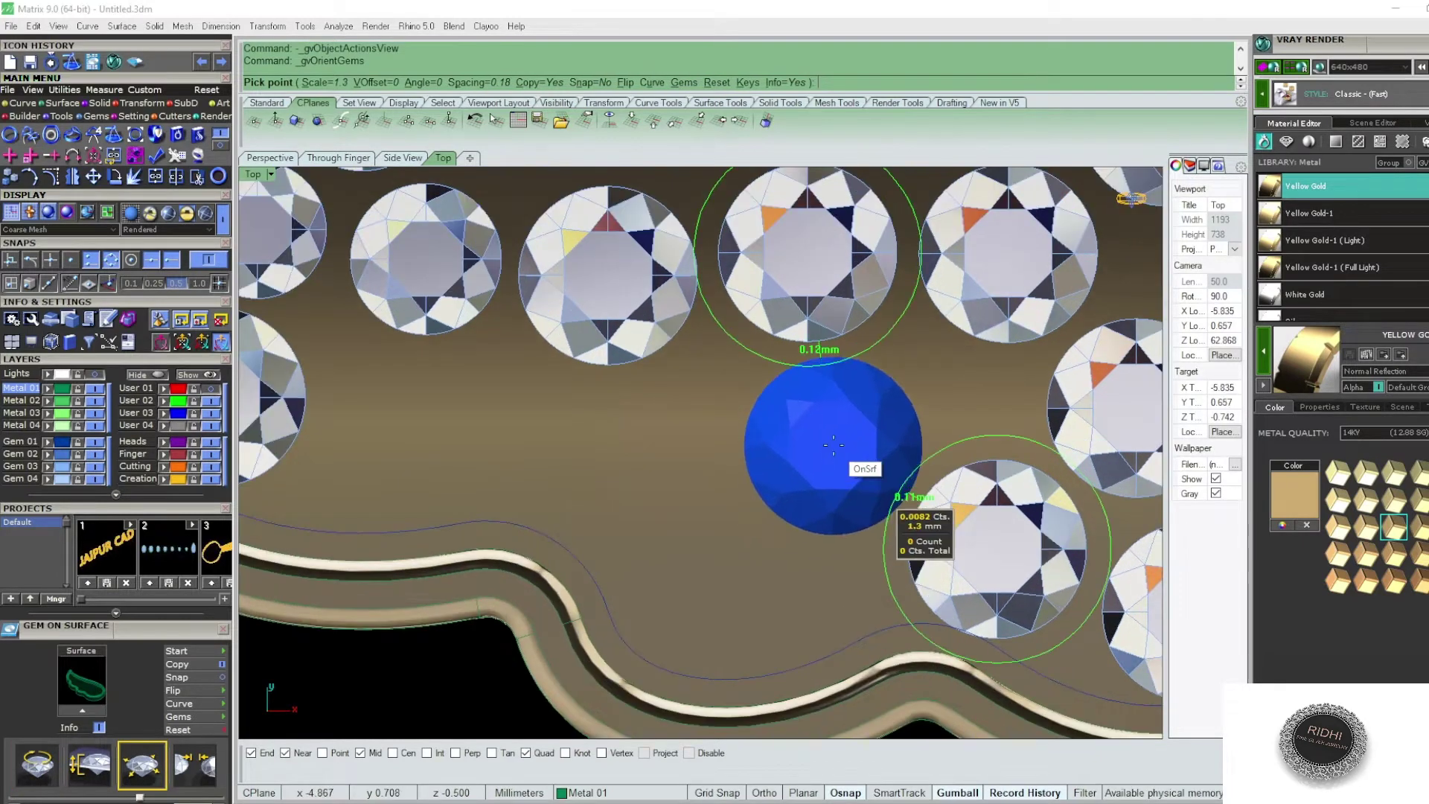
pyautogui.scroll(-3, 833, 444)
pyautogui.scroll(2, 833, 445)
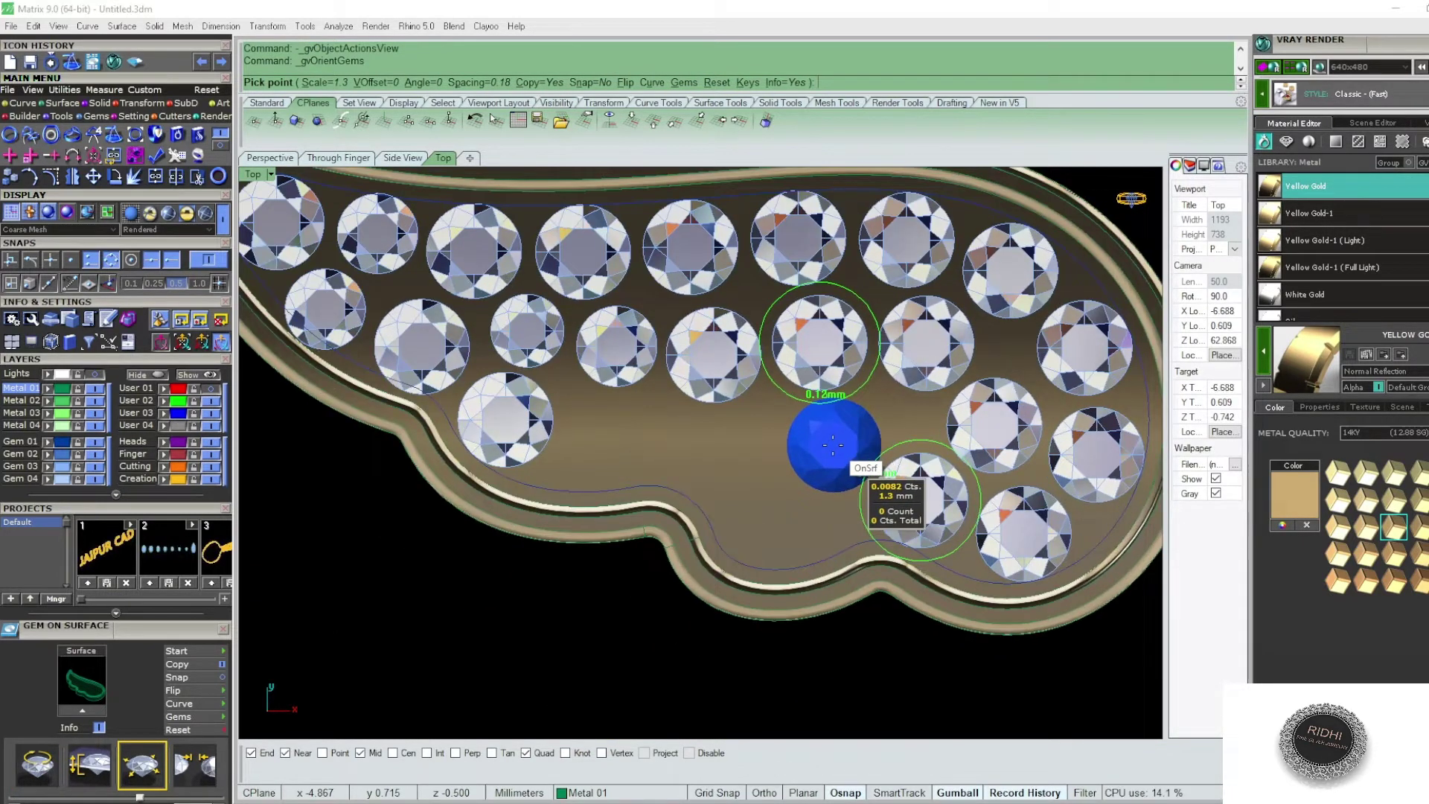
pyautogui.click(836, 452)
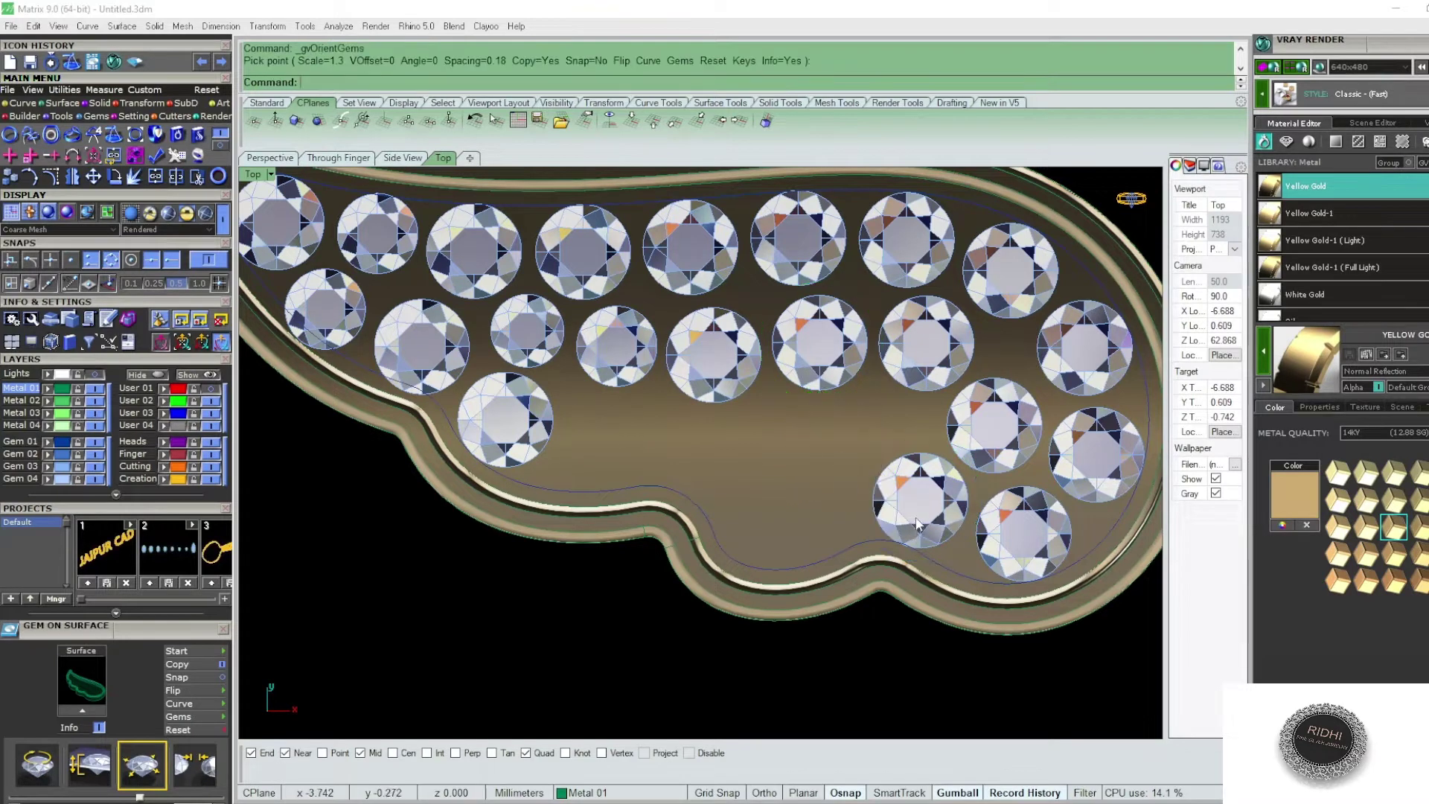
pyautogui.press('Return')
# - Resume Gem on Surface and set another 1.3 mm diamond near the lower edge
pyautogui.rightClick(891, 483)
pyautogui.scroll(2, 901, 491)
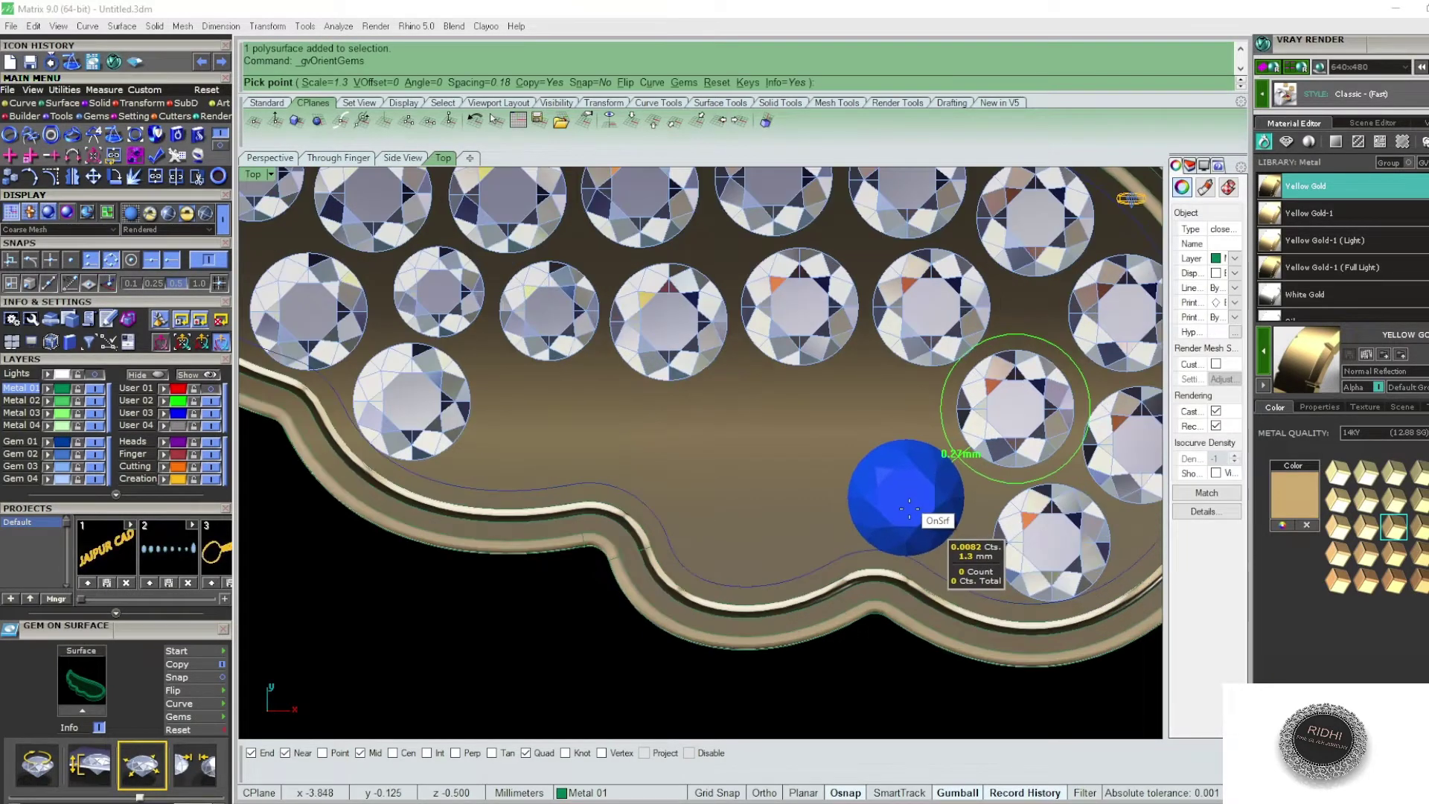
pyautogui.scroll(1, 921, 511)
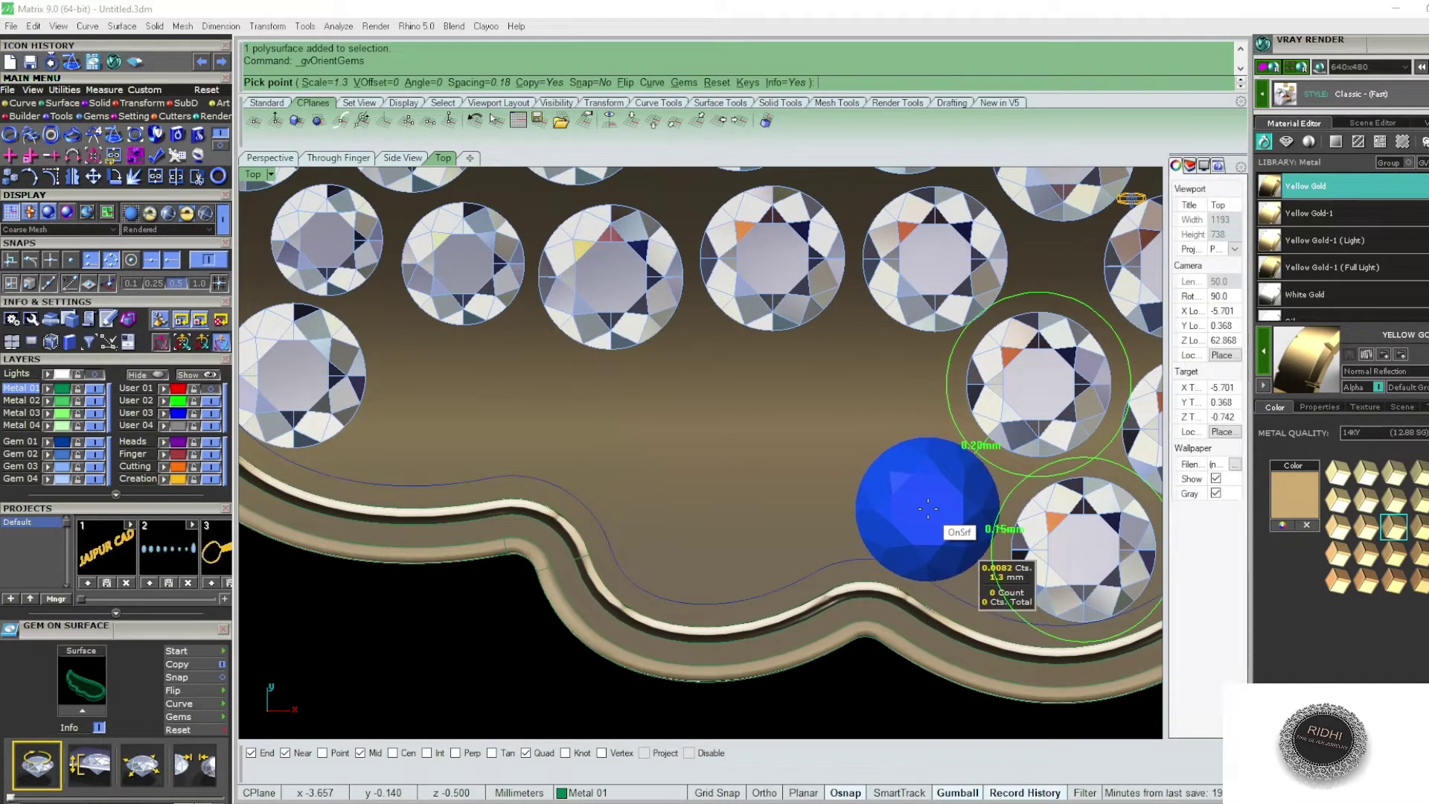
pyautogui.click(929, 509)
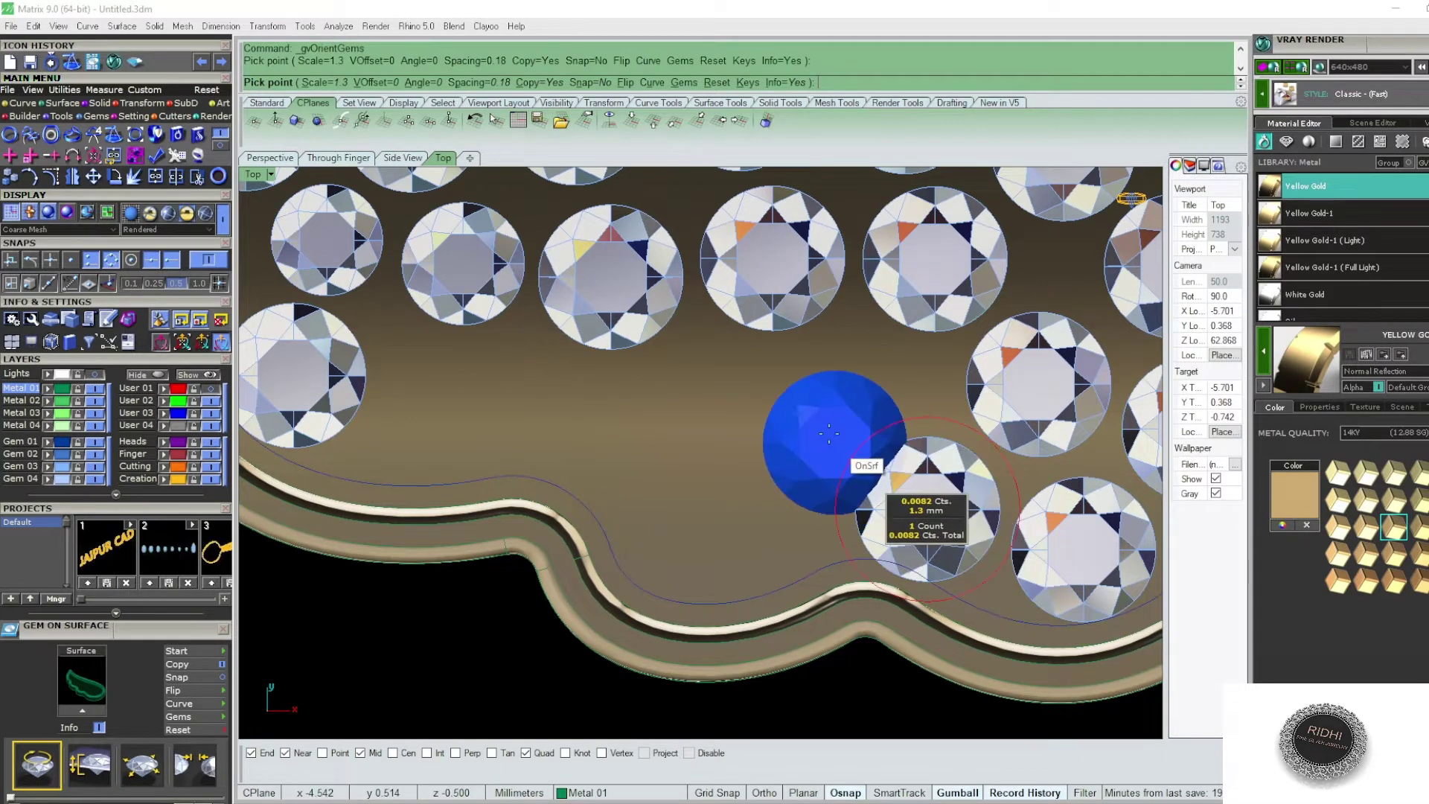
pyautogui.scroll(-3, 797, 425)
pyautogui.scroll(-2, 796, 426)
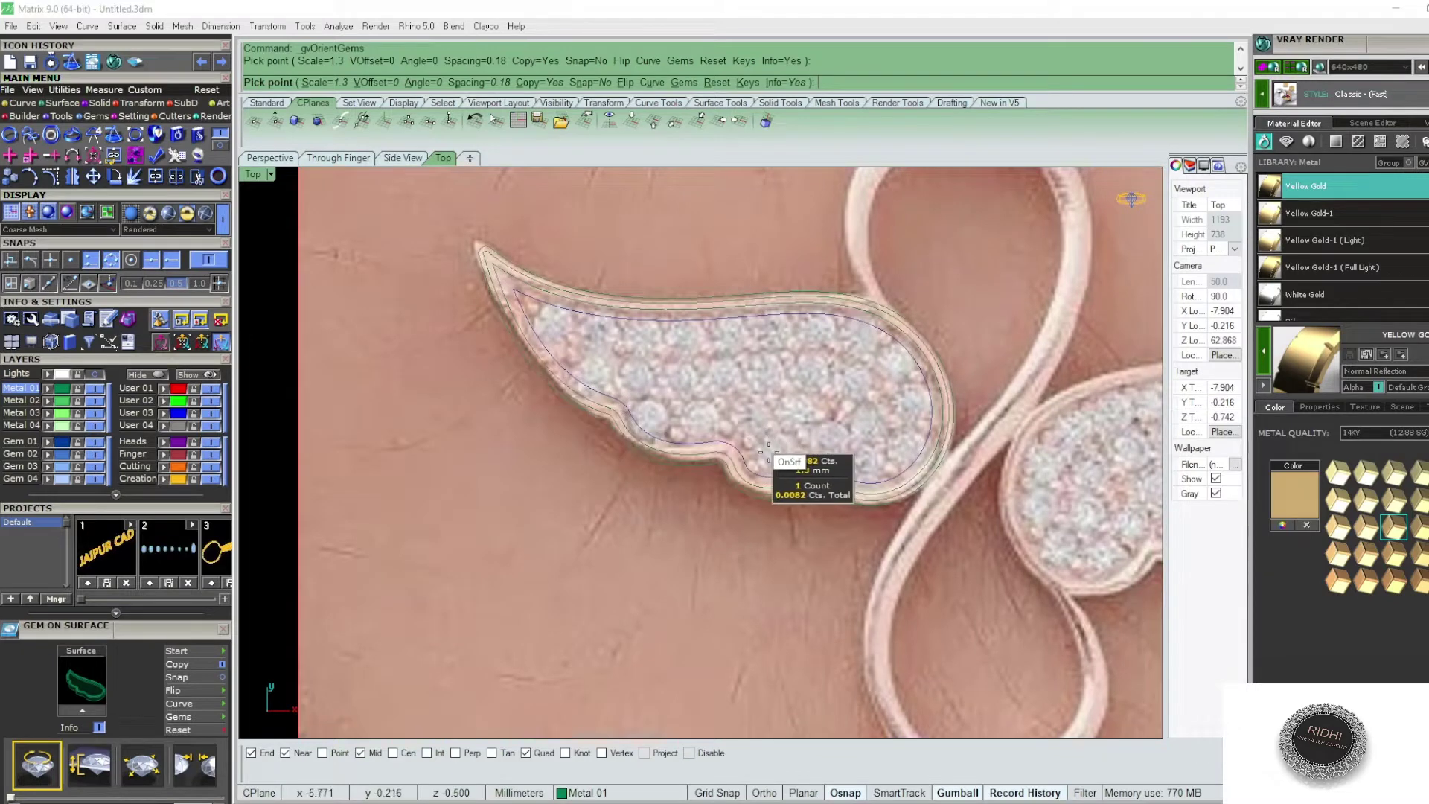
# - End the ongoing diamond placement
pyautogui.scroll(2, 769, 450)
pyautogui.scroll(2, 804, 406)
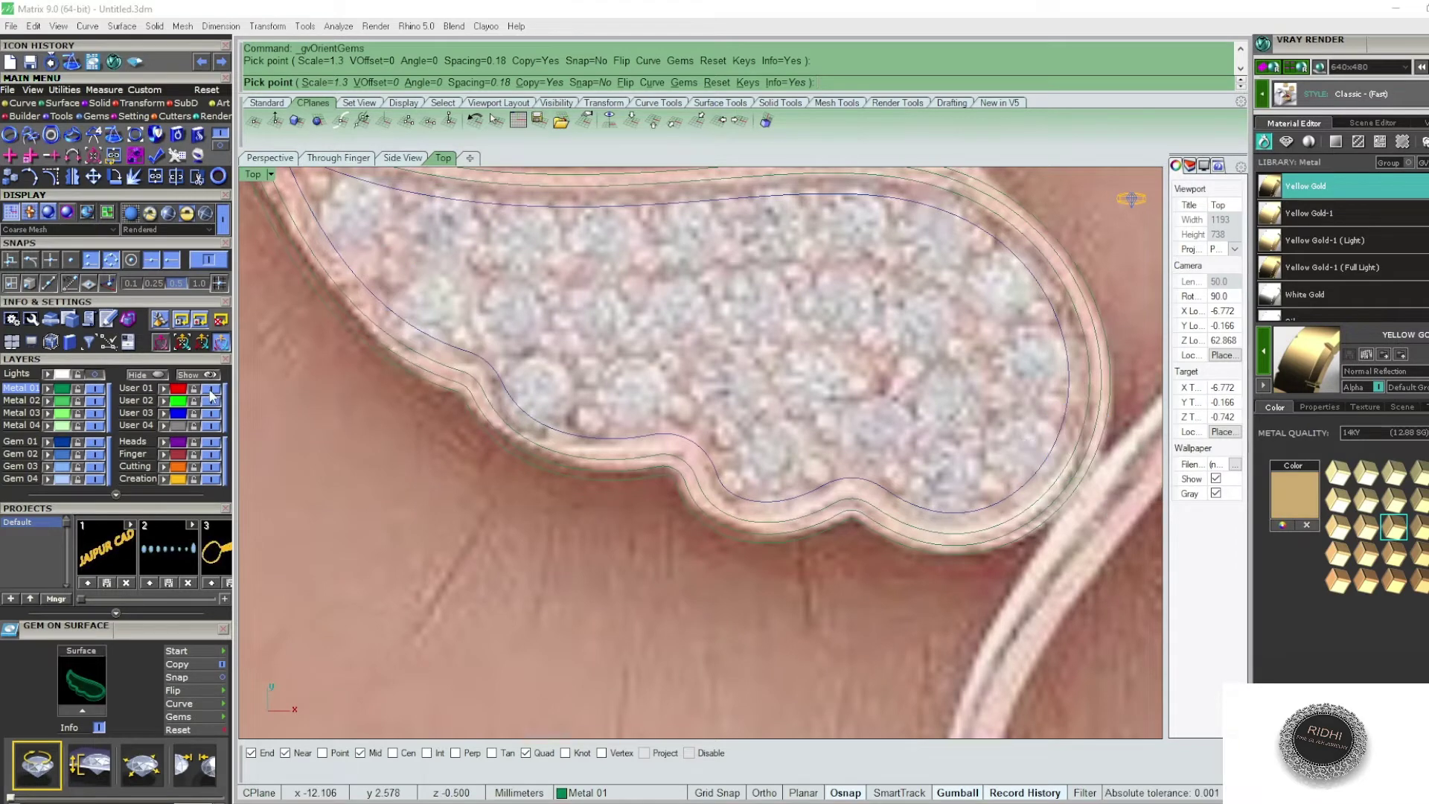
pyautogui.scroll(-2, 562, 420)
pyautogui.scroll(3, 595, 413)
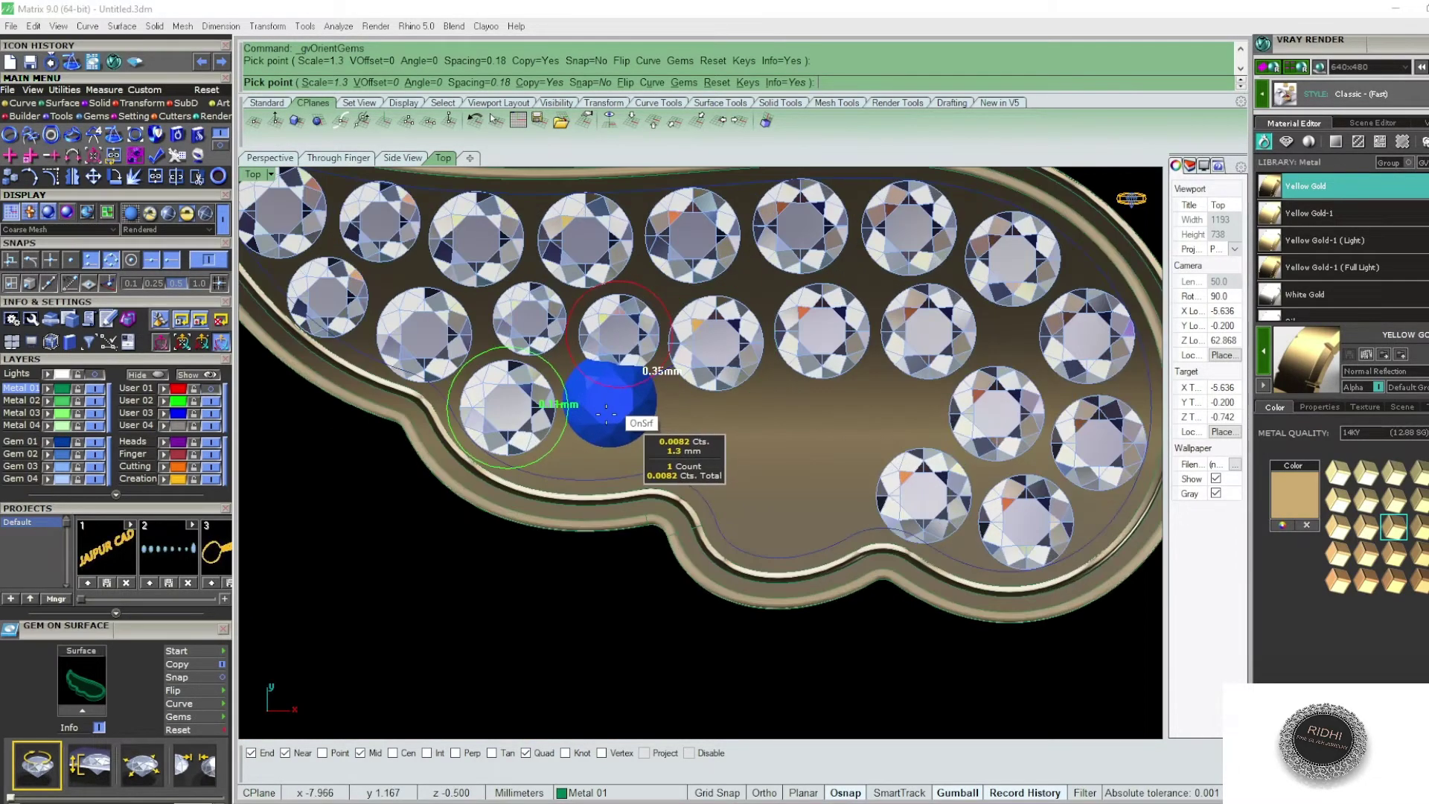
pyautogui.press('Escape')
# - Delete two left-centre diamonds and select the wing's metal body
pyautogui.scroll(-3, 603, 414)
pyautogui.click(612, 341)
pyautogui.press('Delete')
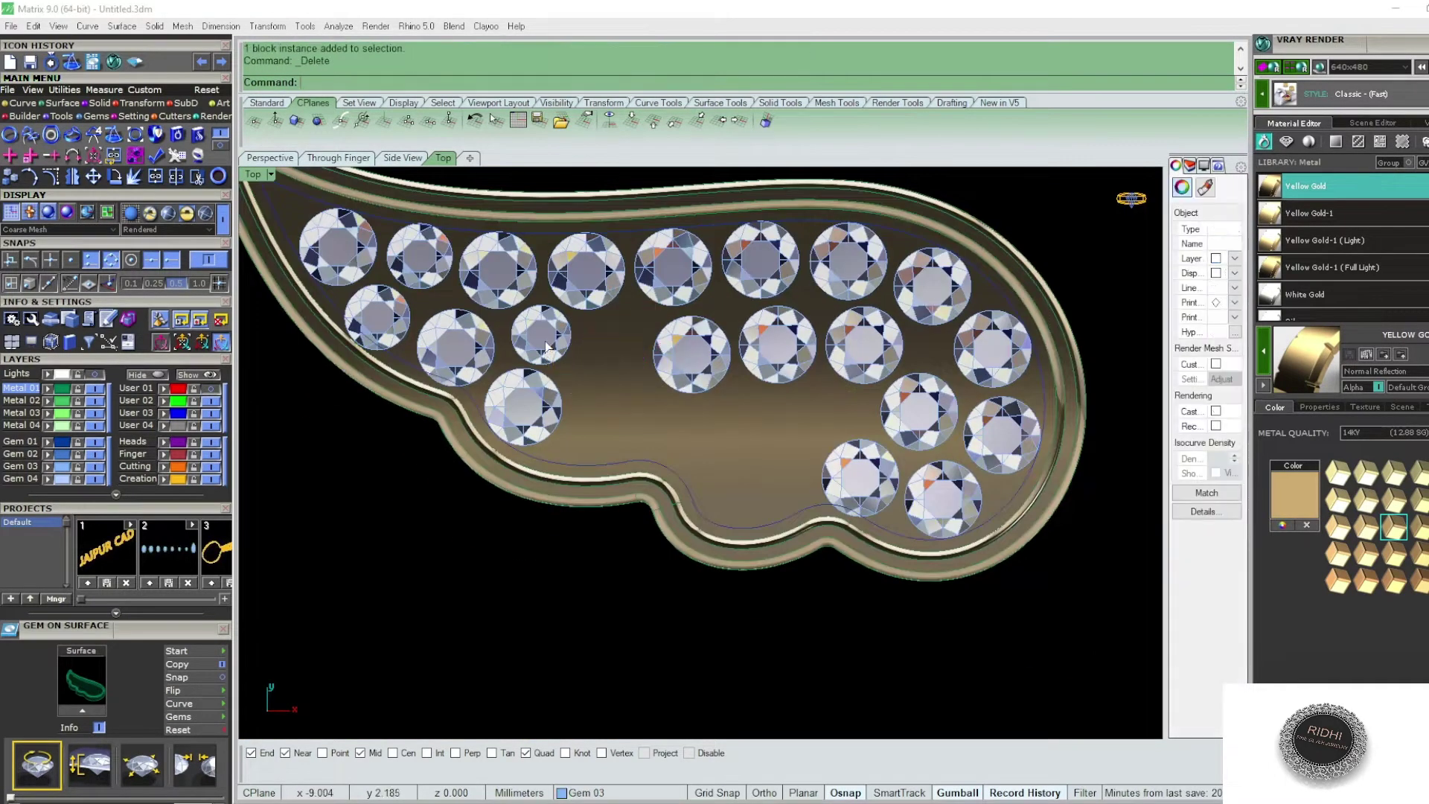
pyautogui.click(546, 407)
pyautogui.press('Delete')
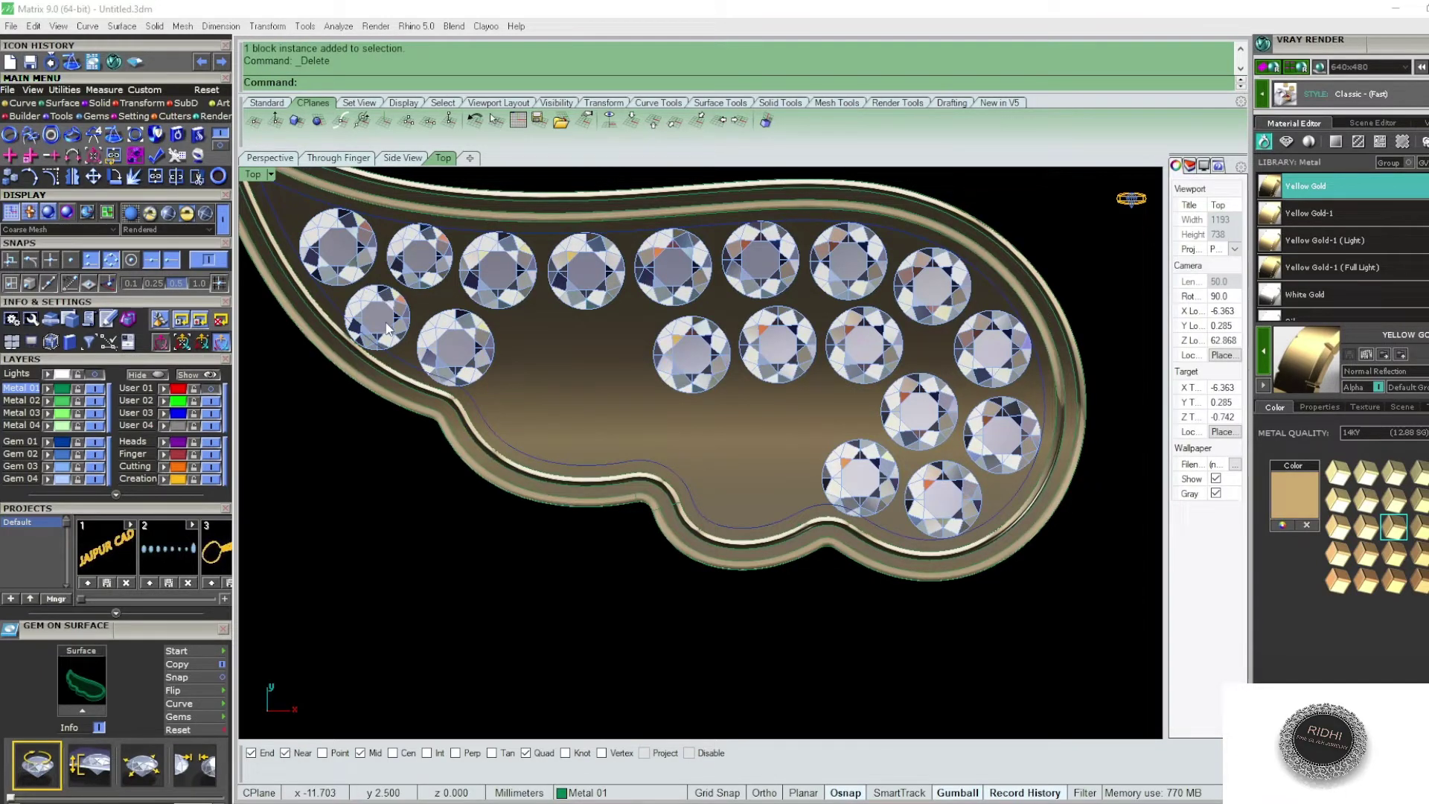
pyautogui.click(559, 380)
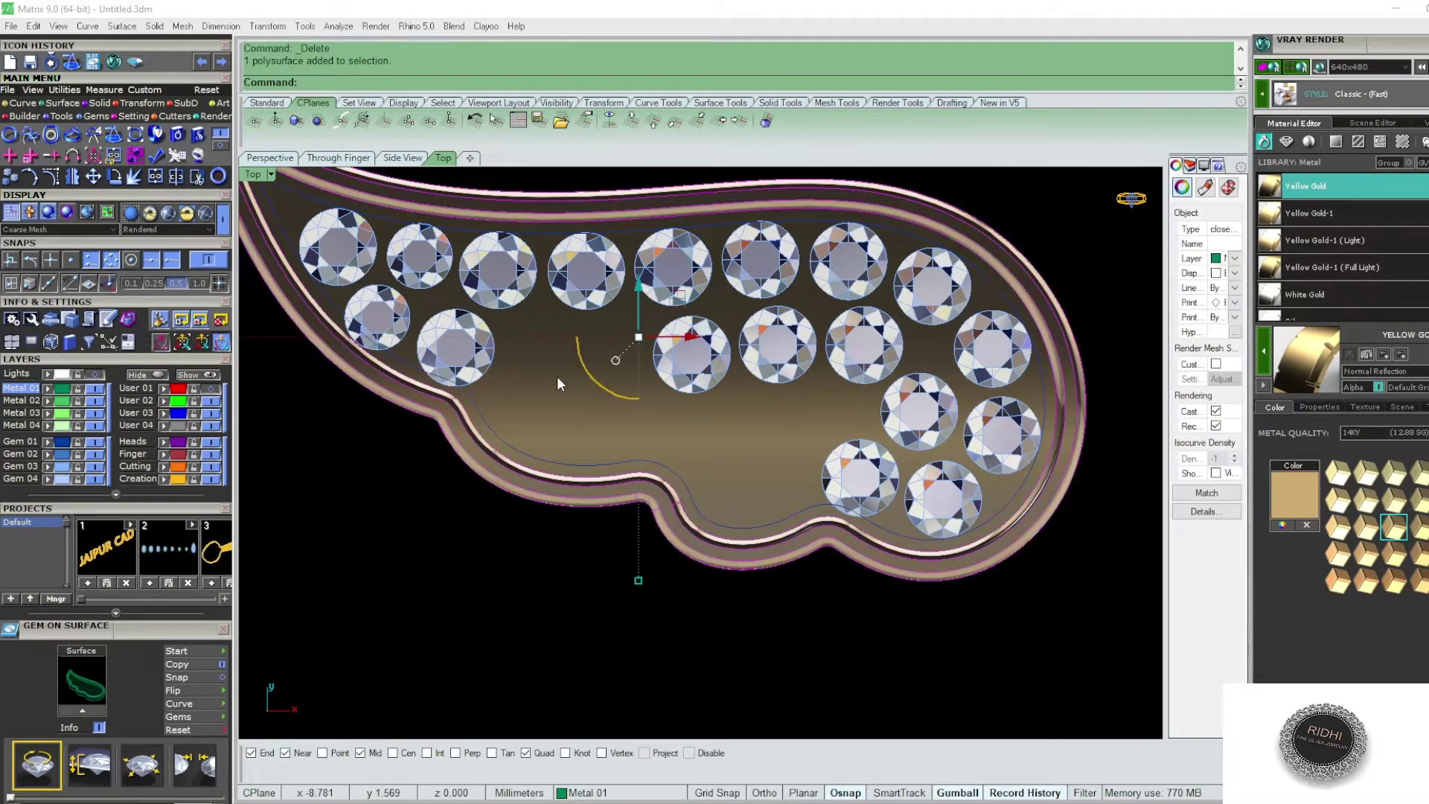
# - Set two 1.3 mm round diamonds in the open gaps on the wing with Gem on Surface
pyautogui.middleClick(556, 376)
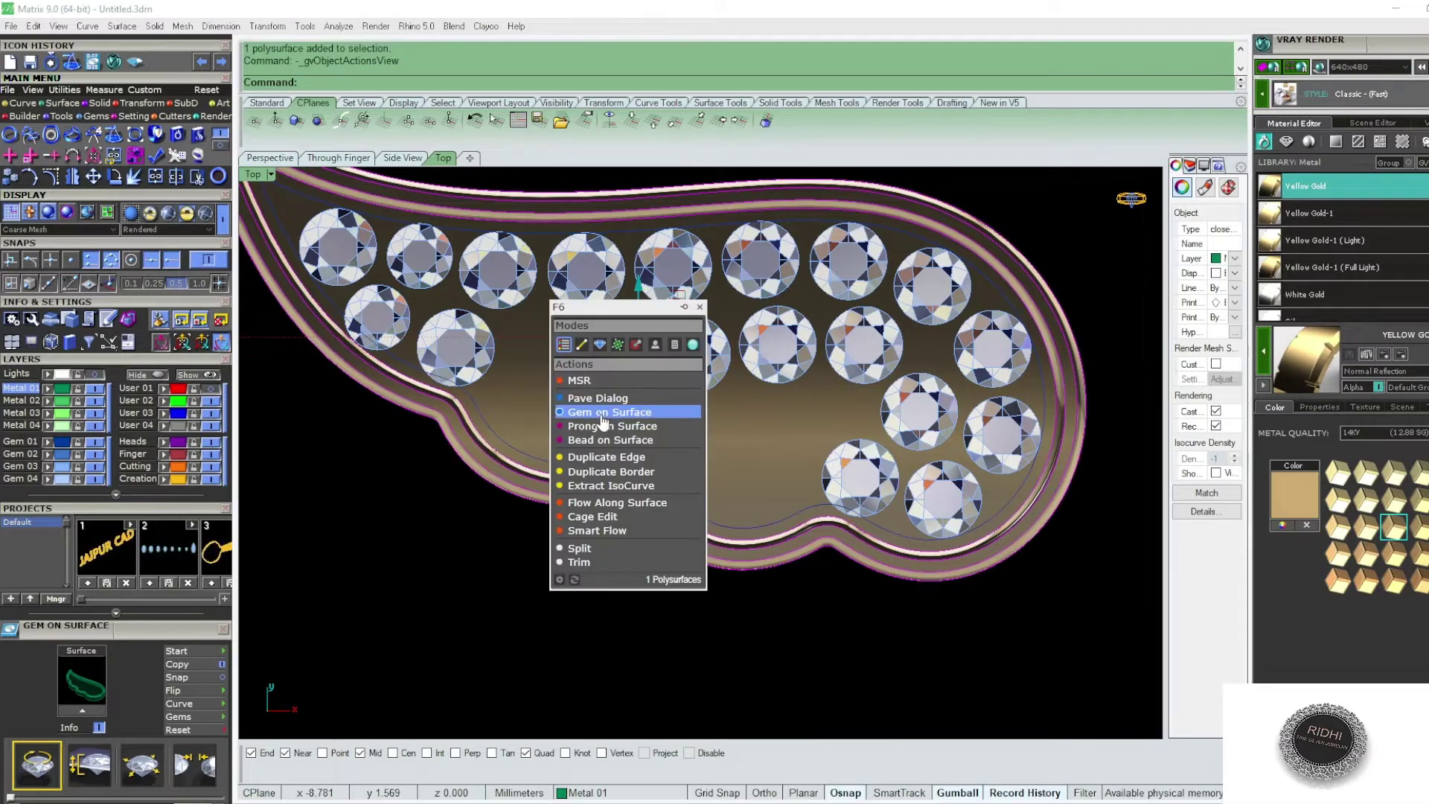
pyautogui.click(599, 393)
pyautogui.scroll(1, 555, 361)
pyautogui.scroll(1, 536, 350)
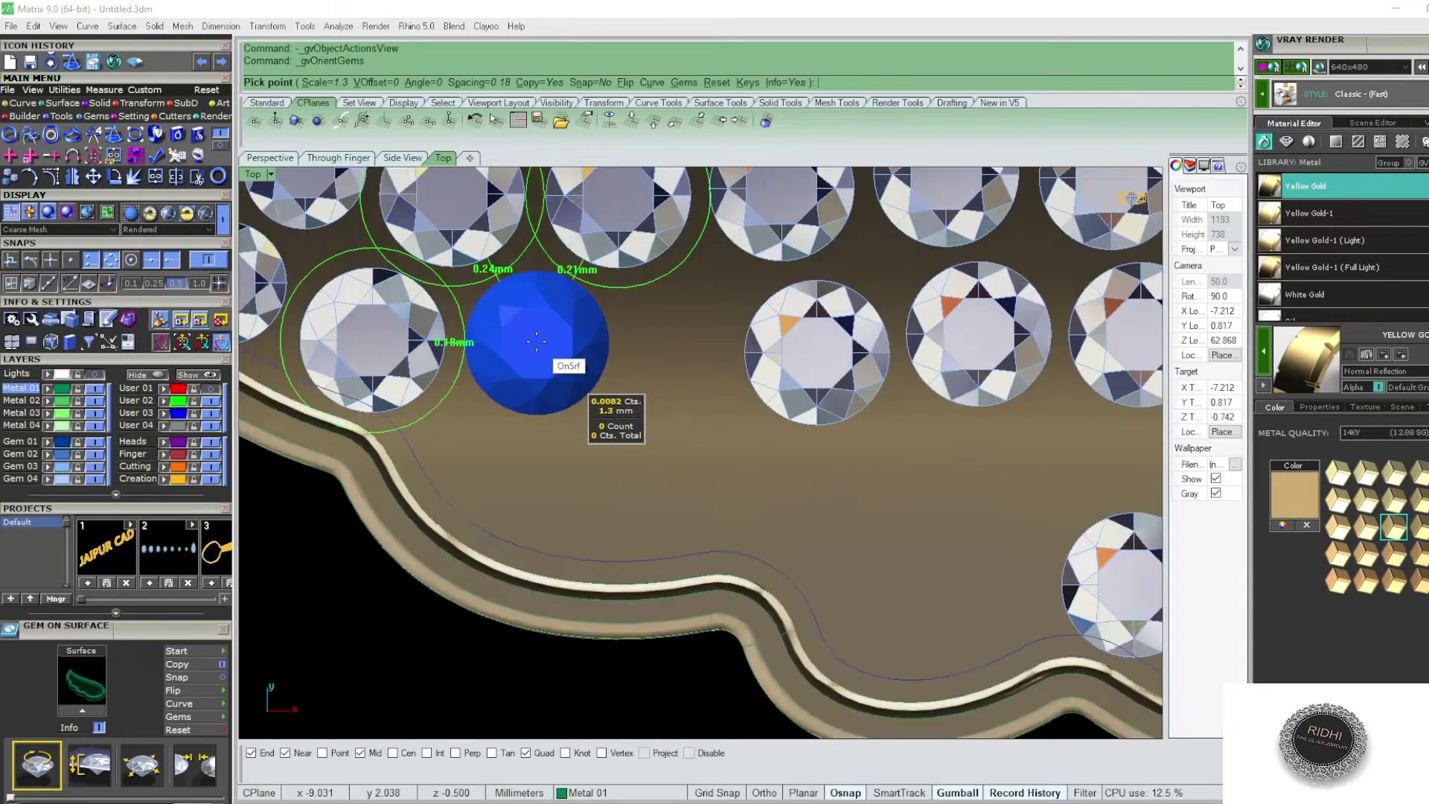
pyautogui.scroll(1, 536, 345)
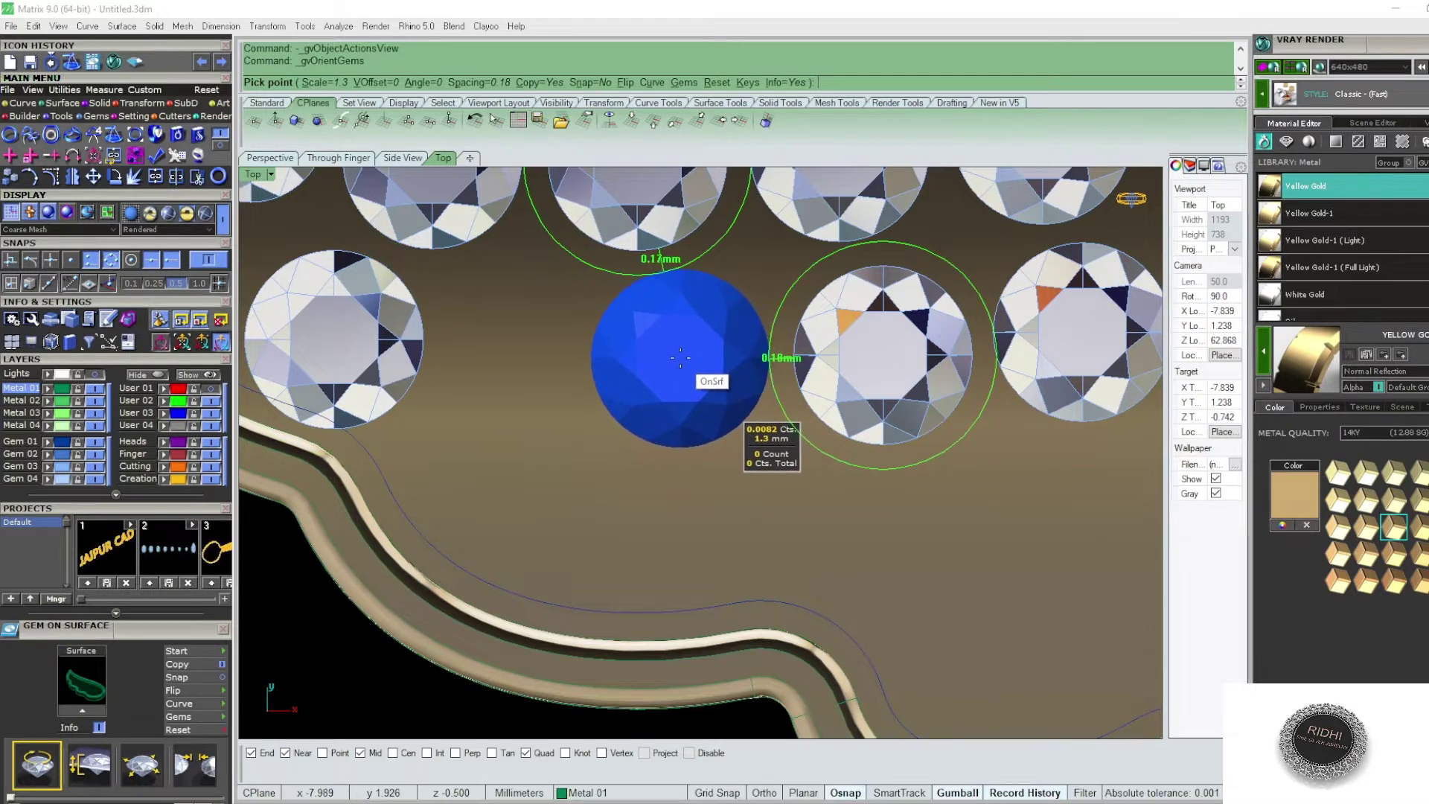
pyautogui.click(680, 358)
pyautogui.scroll(-3, 681, 365)
pyautogui.click(517, 360)
pyautogui.rightClick(525, 364)
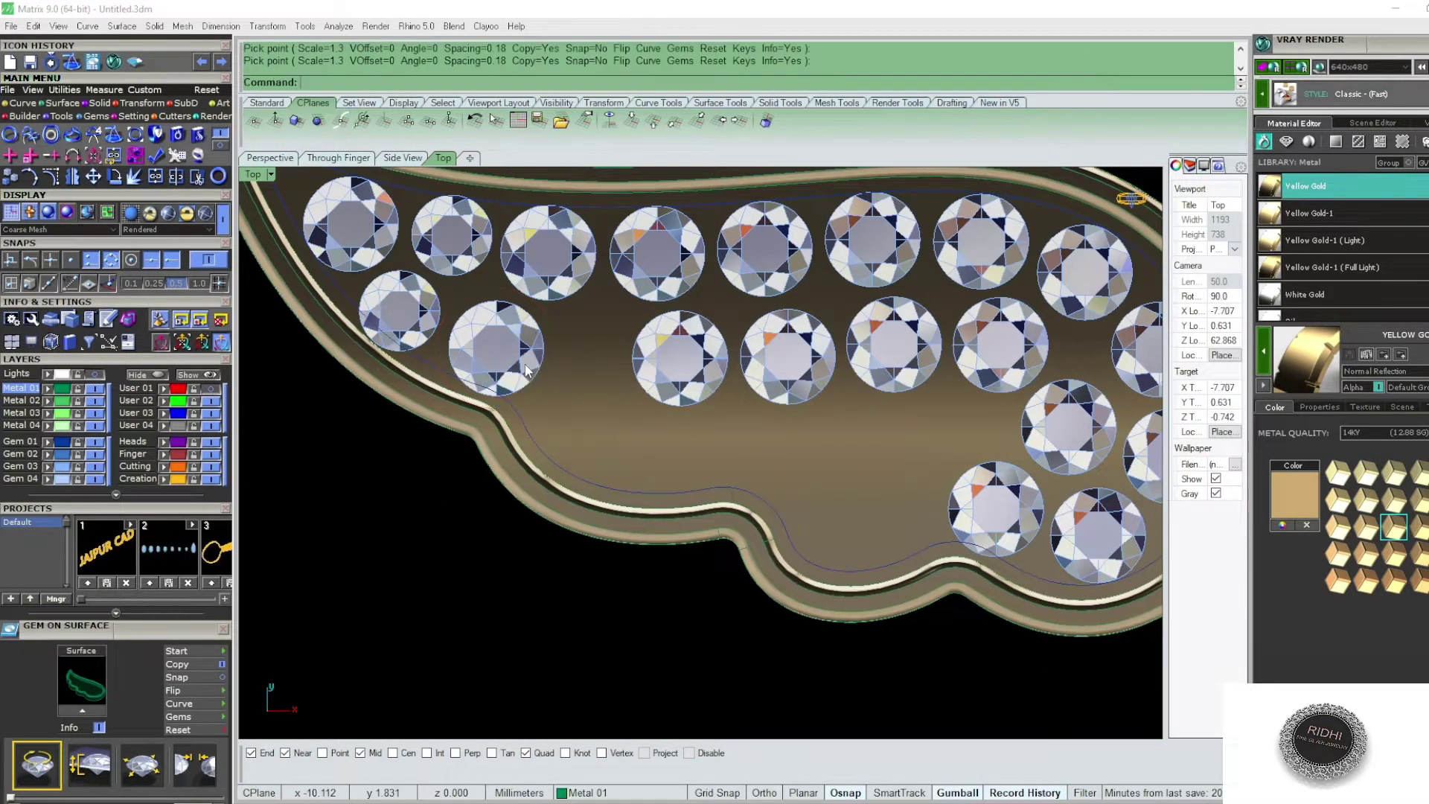
# - Slide one placed diamond along the wing surface into a better spot
pyautogui.click(524, 364)
pyautogui.rightClick(550, 359)
pyautogui.scroll(2, 558, 359)
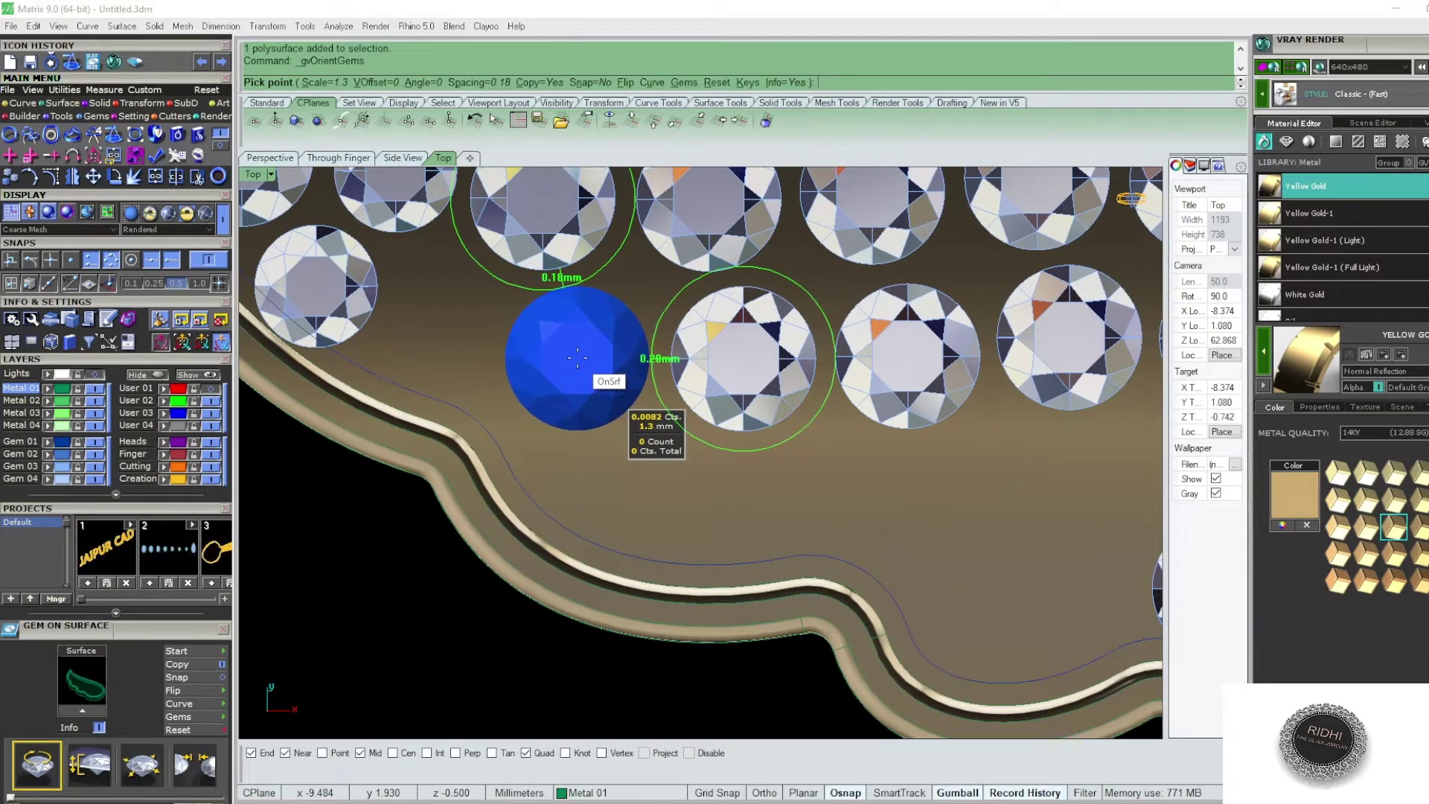
pyautogui.click(577, 358)
pyautogui.rightClick(381, 313)
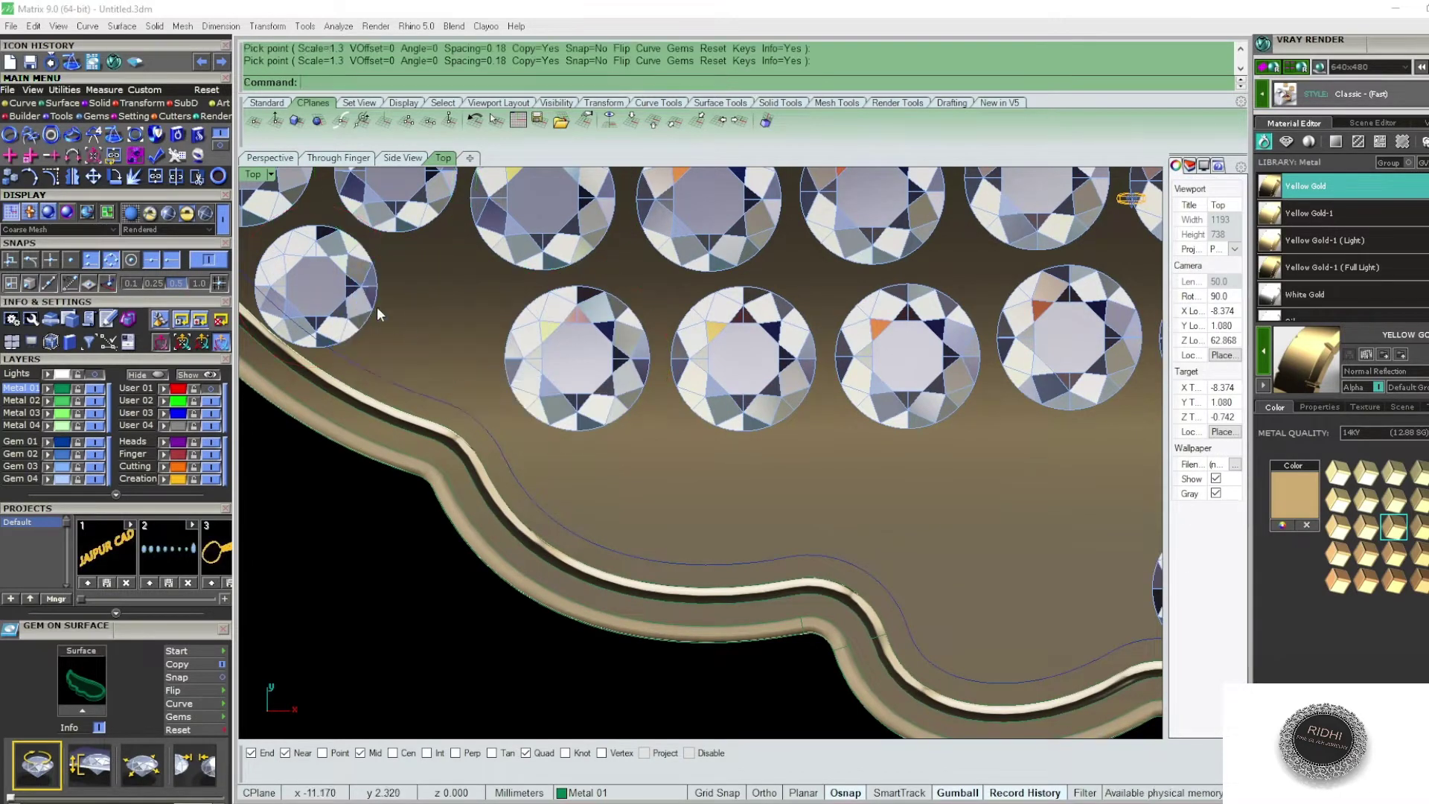
# - Delete the stray gem and seat a new diamond in the gap near the wing's lower edge
pyautogui.click(377, 313)
pyautogui.press('Delete')
pyautogui.moveTo(409, 305); pyautogui.dragTo(511, 359, button='right')
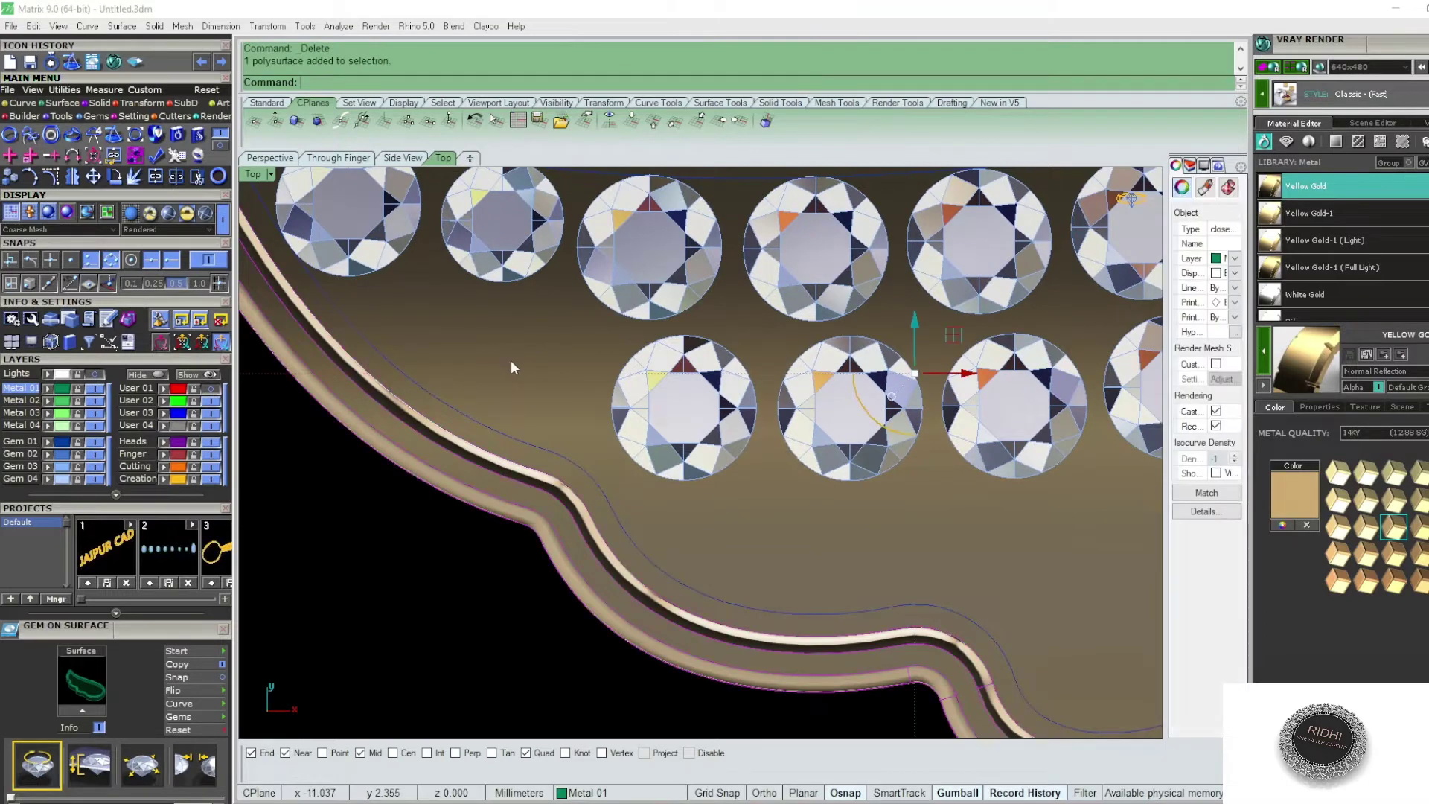
pyautogui.rightClick(511, 361)
pyautogui.scroll(2, 498, 353)
pyautogui.scroll(2, 523, 342)
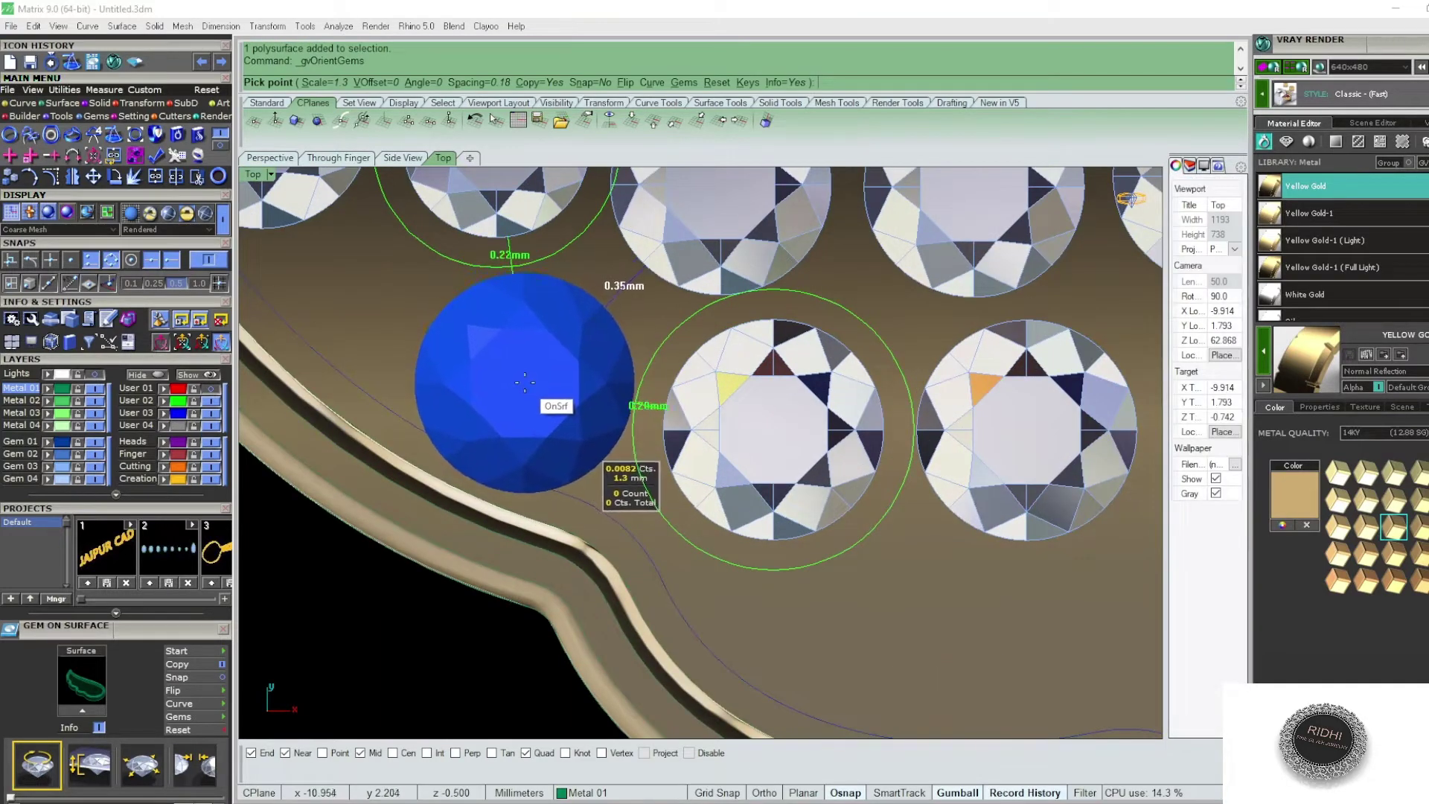
pyautogui.click(524, 384)
pyautogui.scroll(-3, 524, 384)
pyautogui.scroll(-1, 524, 372)
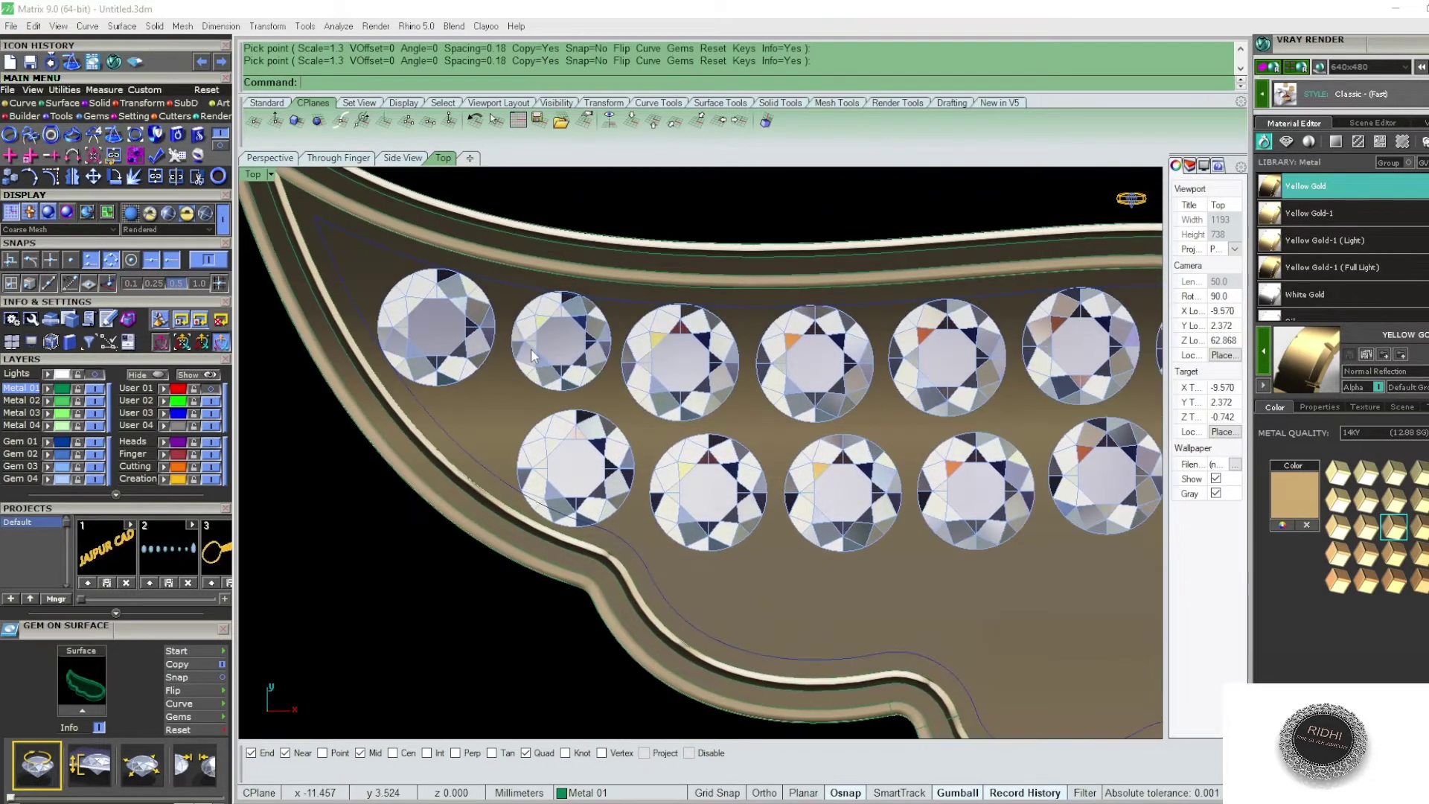
pyautogui.rightClick(529, 348)
# - Replace the badly spaced left-end gems with two new diamonds in the freed upper-left spots
pyautogui.click(454, 338)
pyautogui.press('Delete')
pyautogui.rightClick(511, 345)
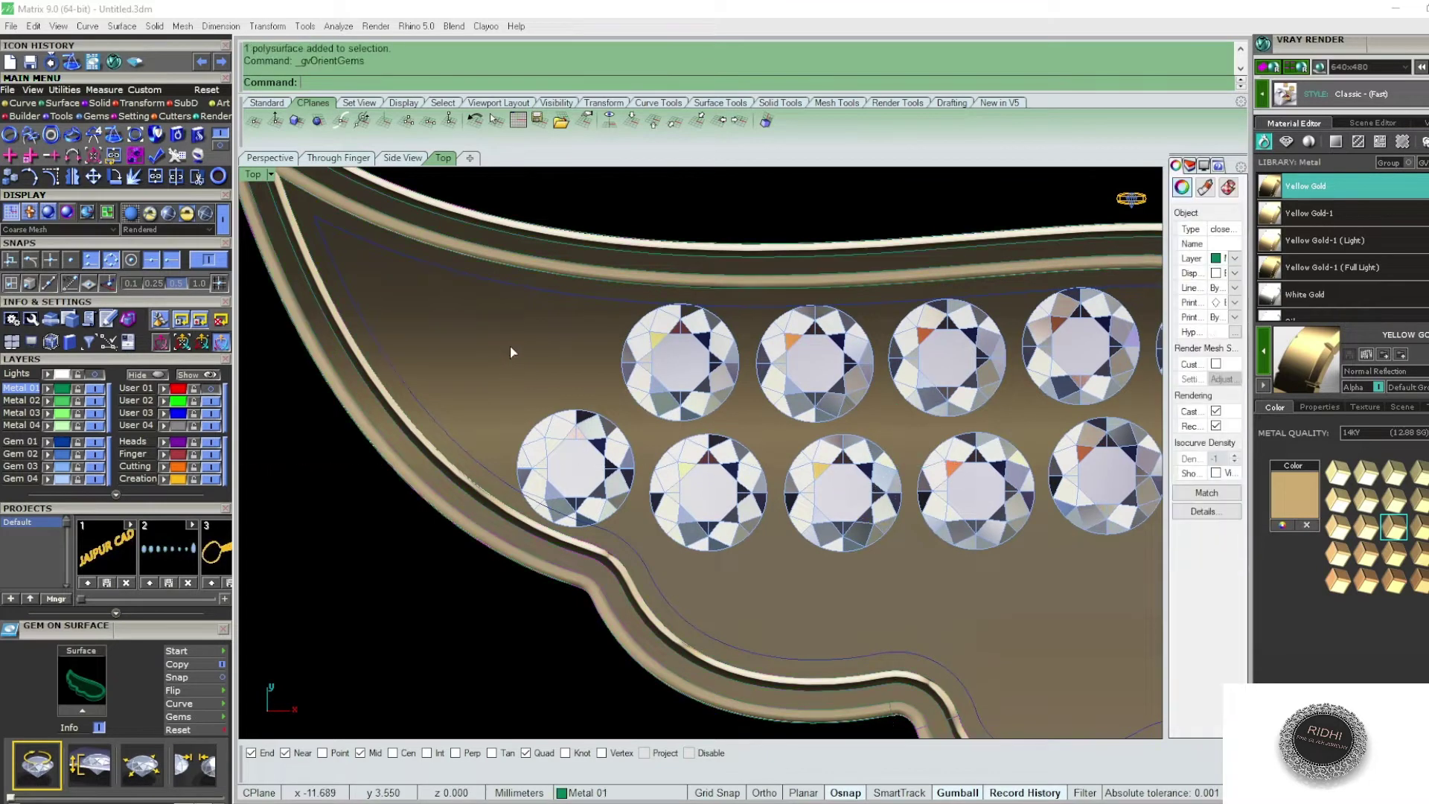
pyautogui.scroll(2, 535, 345)
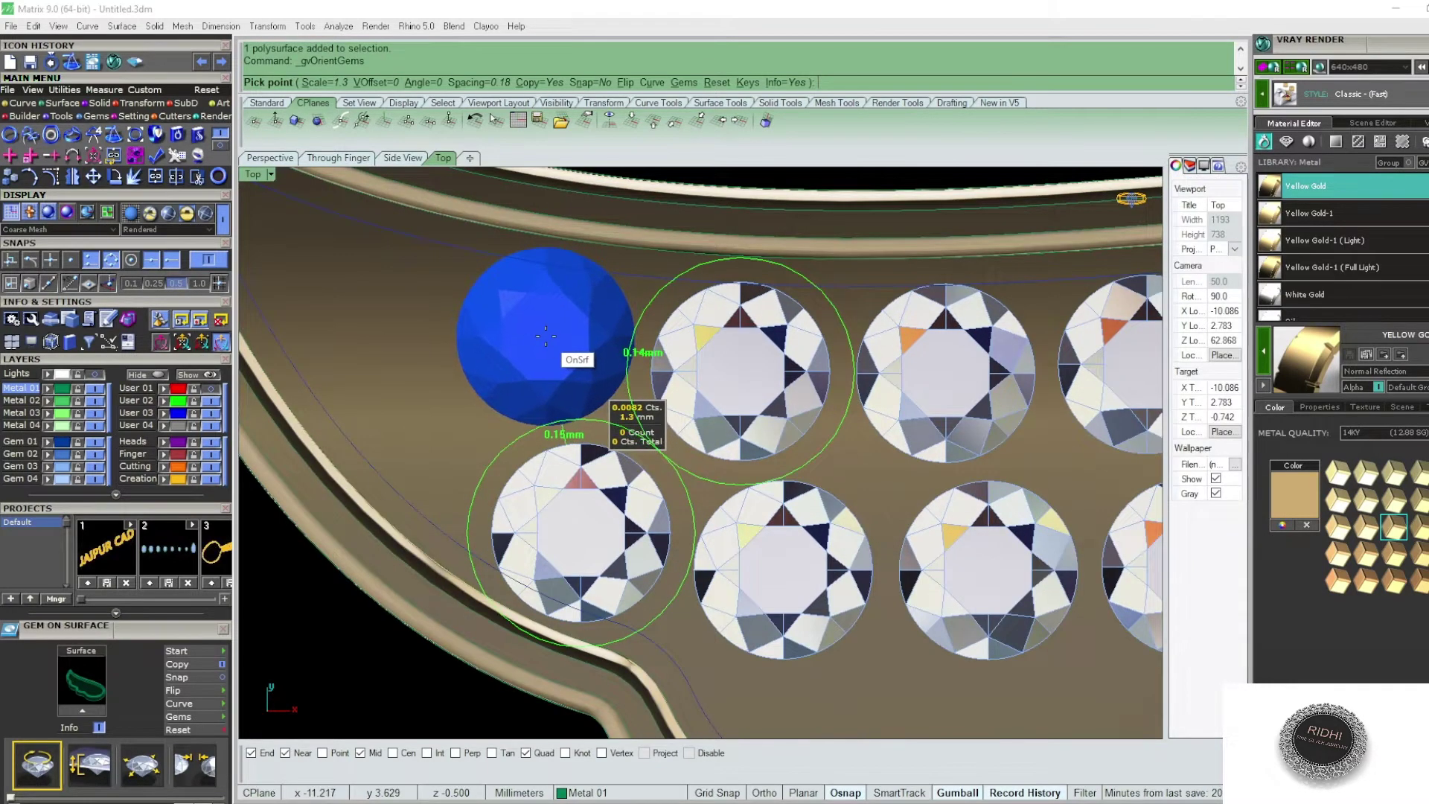
pyautogui.click(545, 337)
pyautogui.scroll(-1, 520, 332)
pyautogui.scroll(-1, 432, 316)
pyautogui.scroll(2, 431, 317)
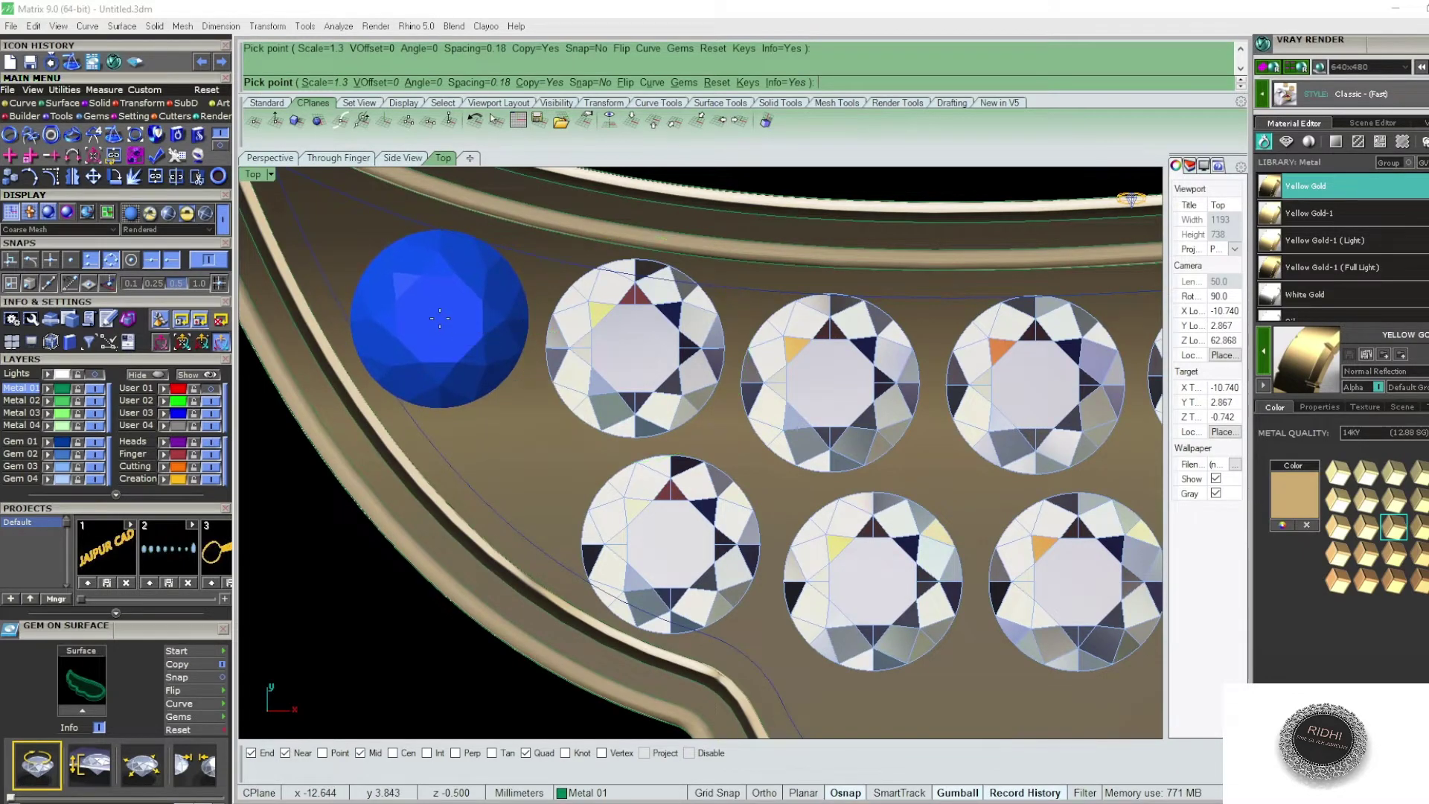
pyautogui.click(439, 321)
pyautogui.scroll(-1, 440, 322)
pyautogui.scroll(-2, 447, 331)
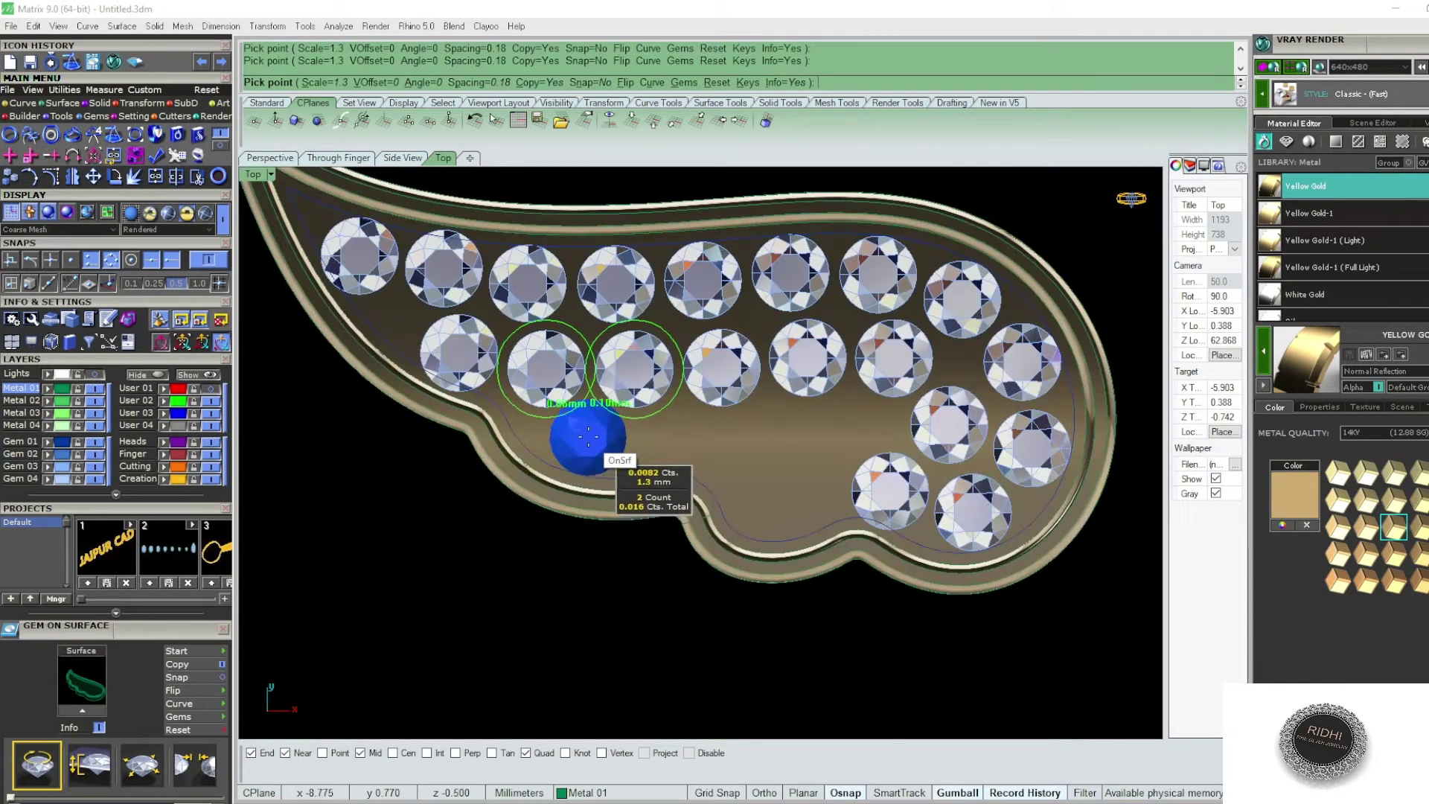
pyautogui.scroll(3, 590, 439)
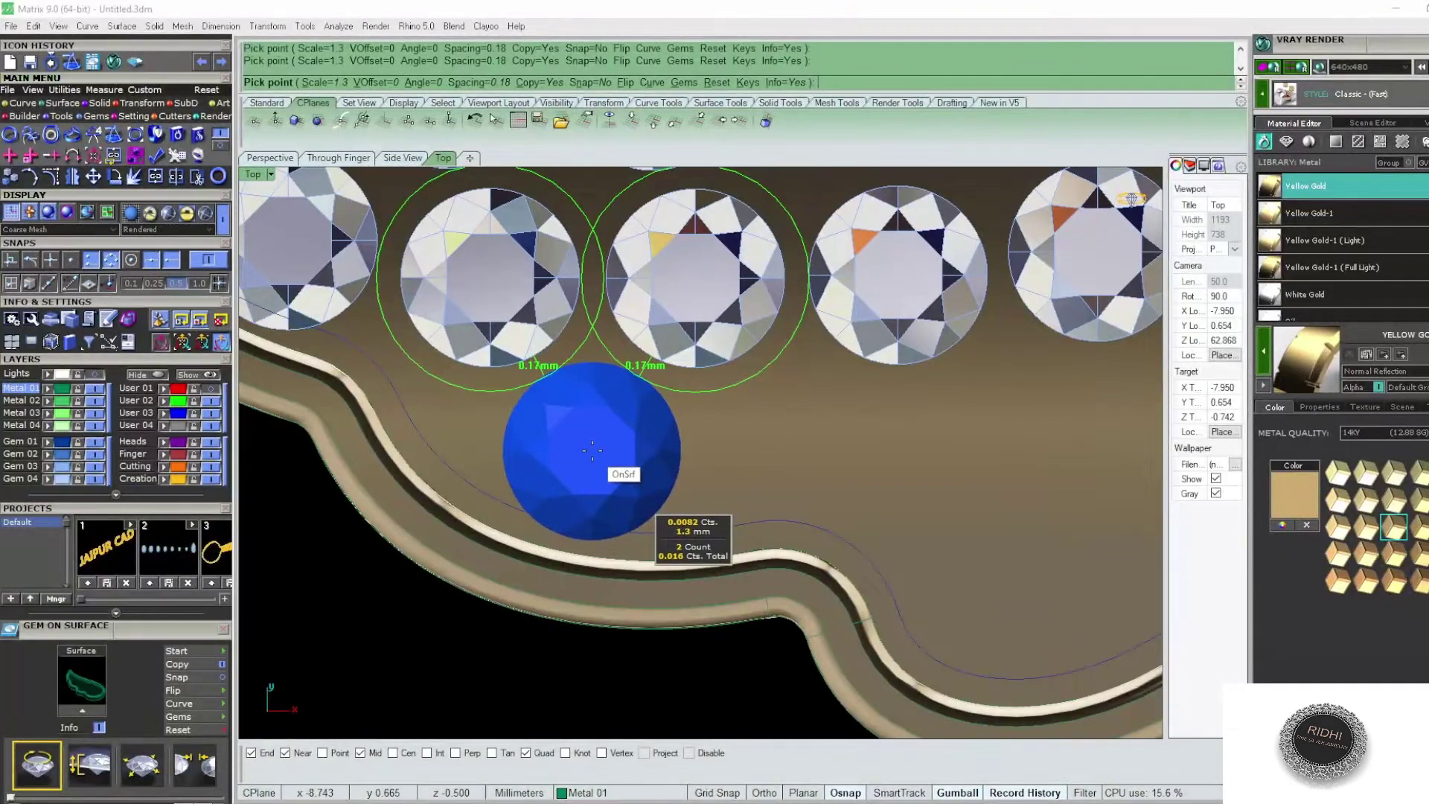
# - Lay a bottom row of four diamonds below the middle row
pyautogui.click(591, 450)
pyautogui.scroll(1, 708, 446)
pyautogui.scroll(1, 740, 447)
pyautogui.scroll(1, 735, 447)
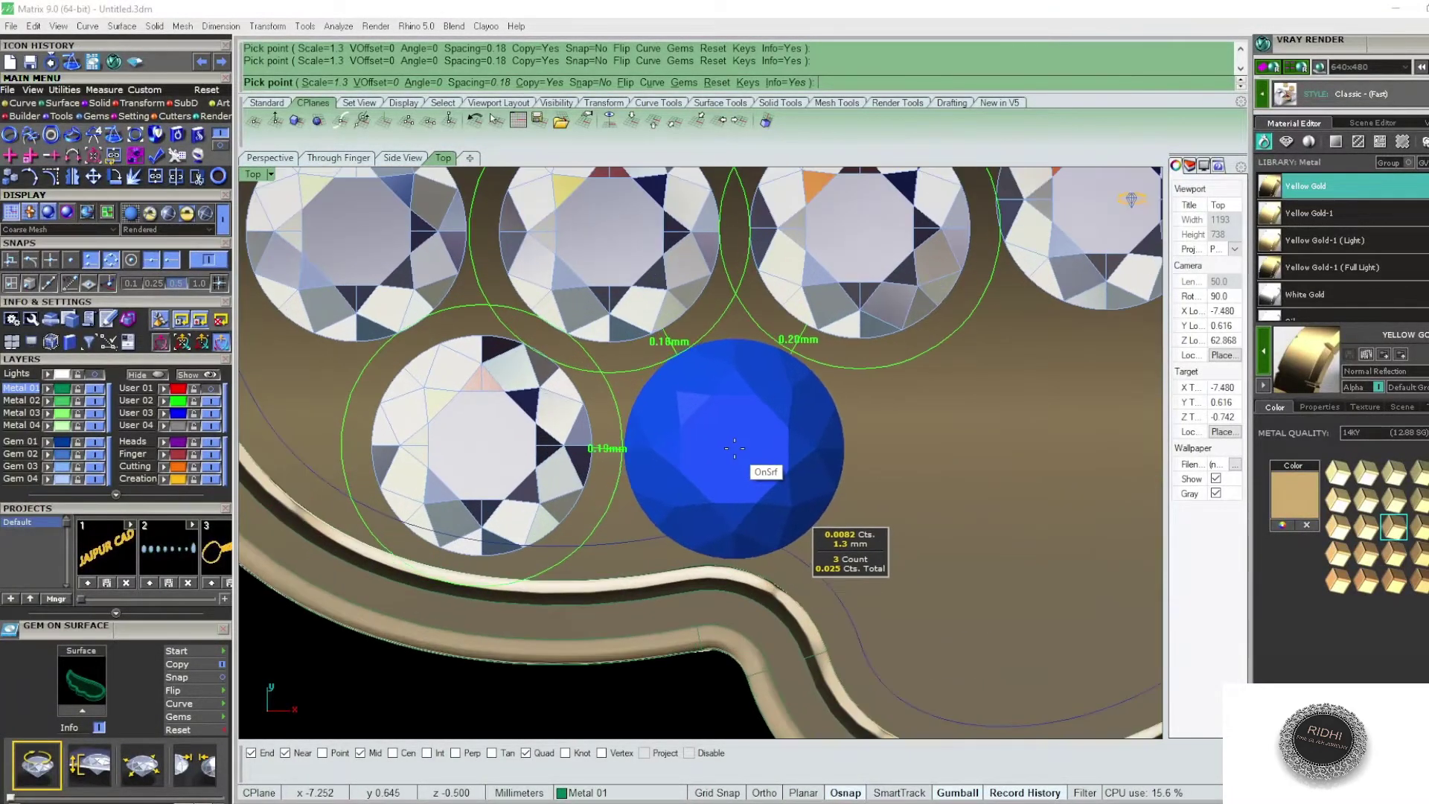
pyautogui.click(733, 449)
pyautogui.scroll(-3, 729, 447)
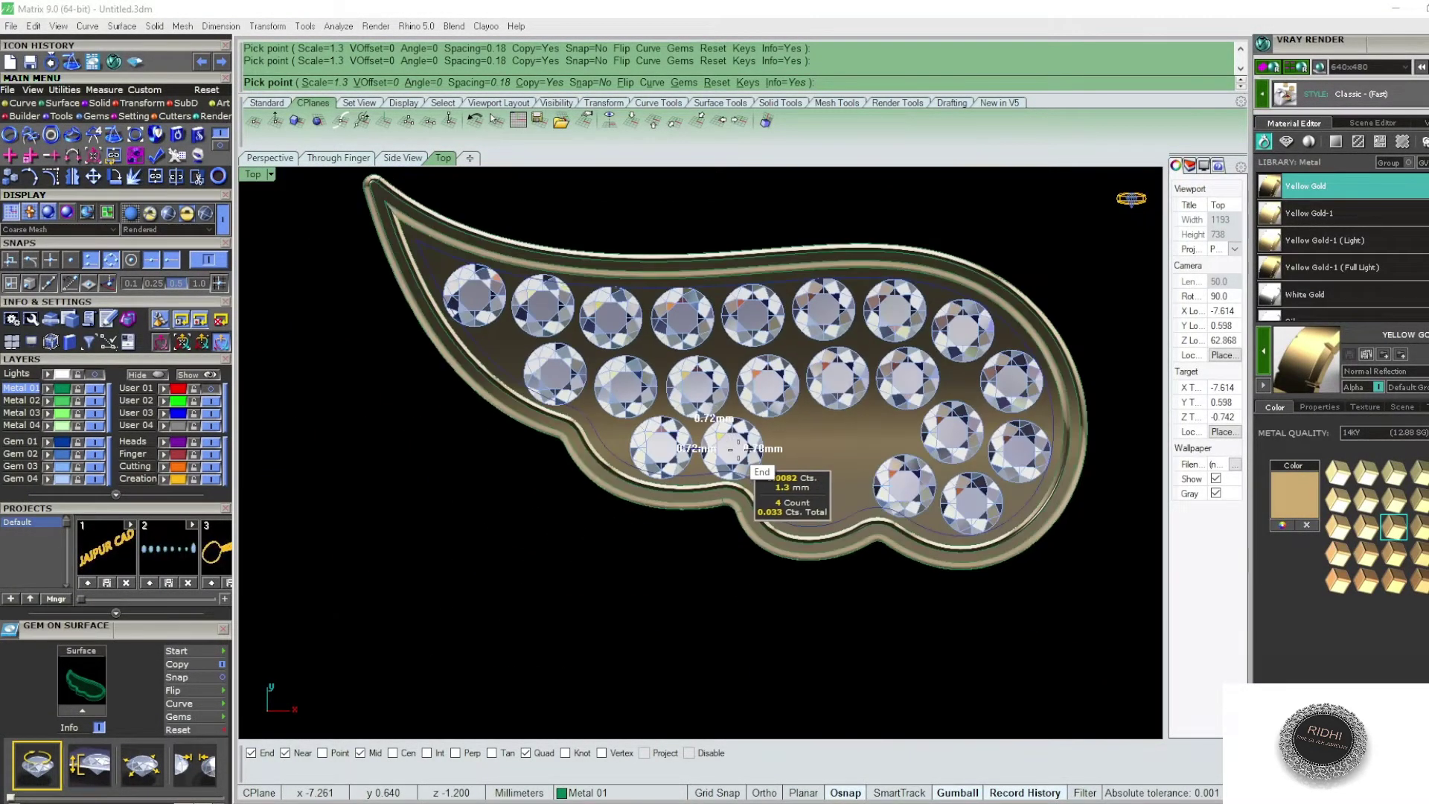
pyautogui.scroll(1, 745, 447)
pyautogui.scroll(1, 796, 438)
pyautogui.scroll(1, 796, 438)
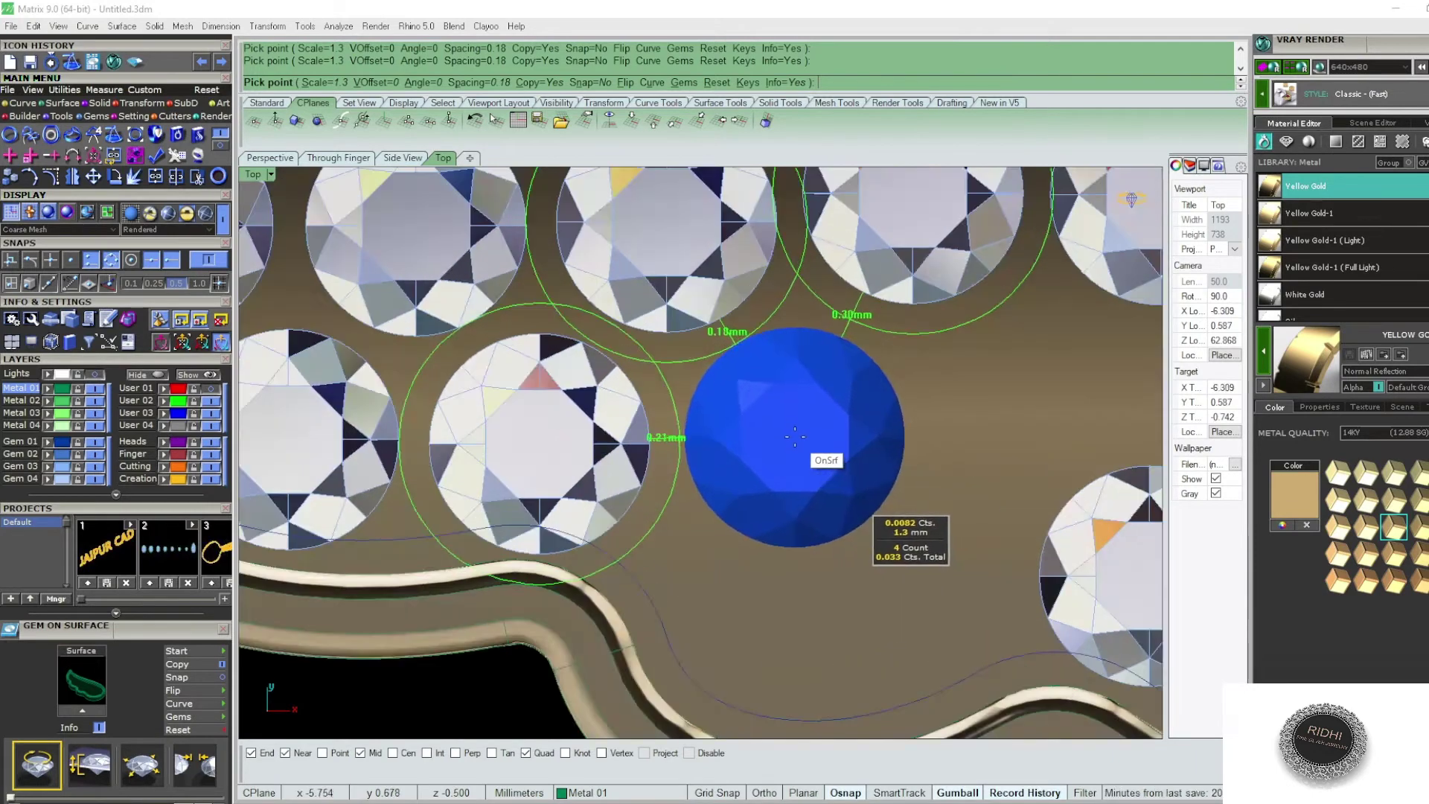
pyautogui.click(794, 437)
pyautogui.scroll(-3, 793, 439)
pyautogui.scroll(1, 812, 462)
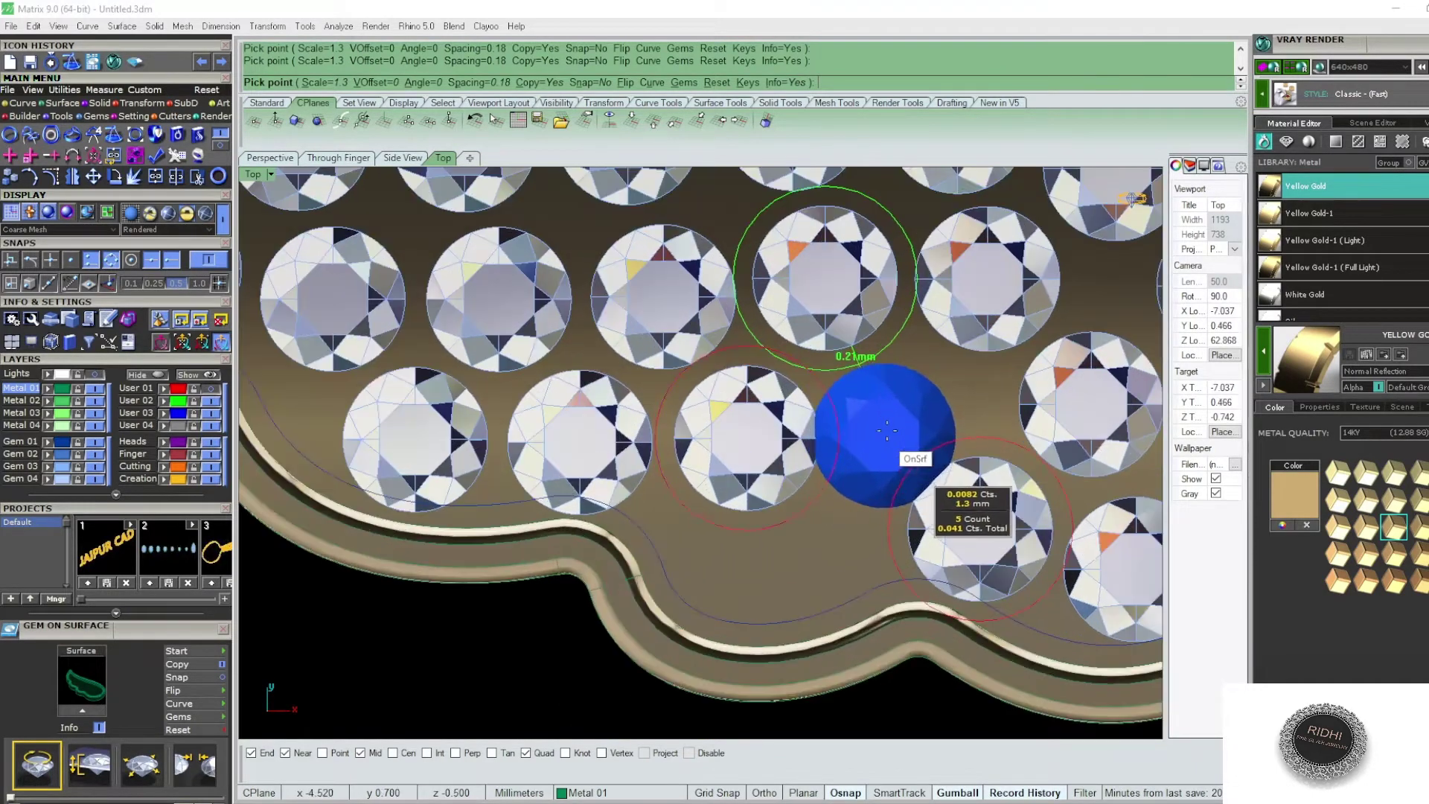
pyautogui.scroll(1, 887, 414)
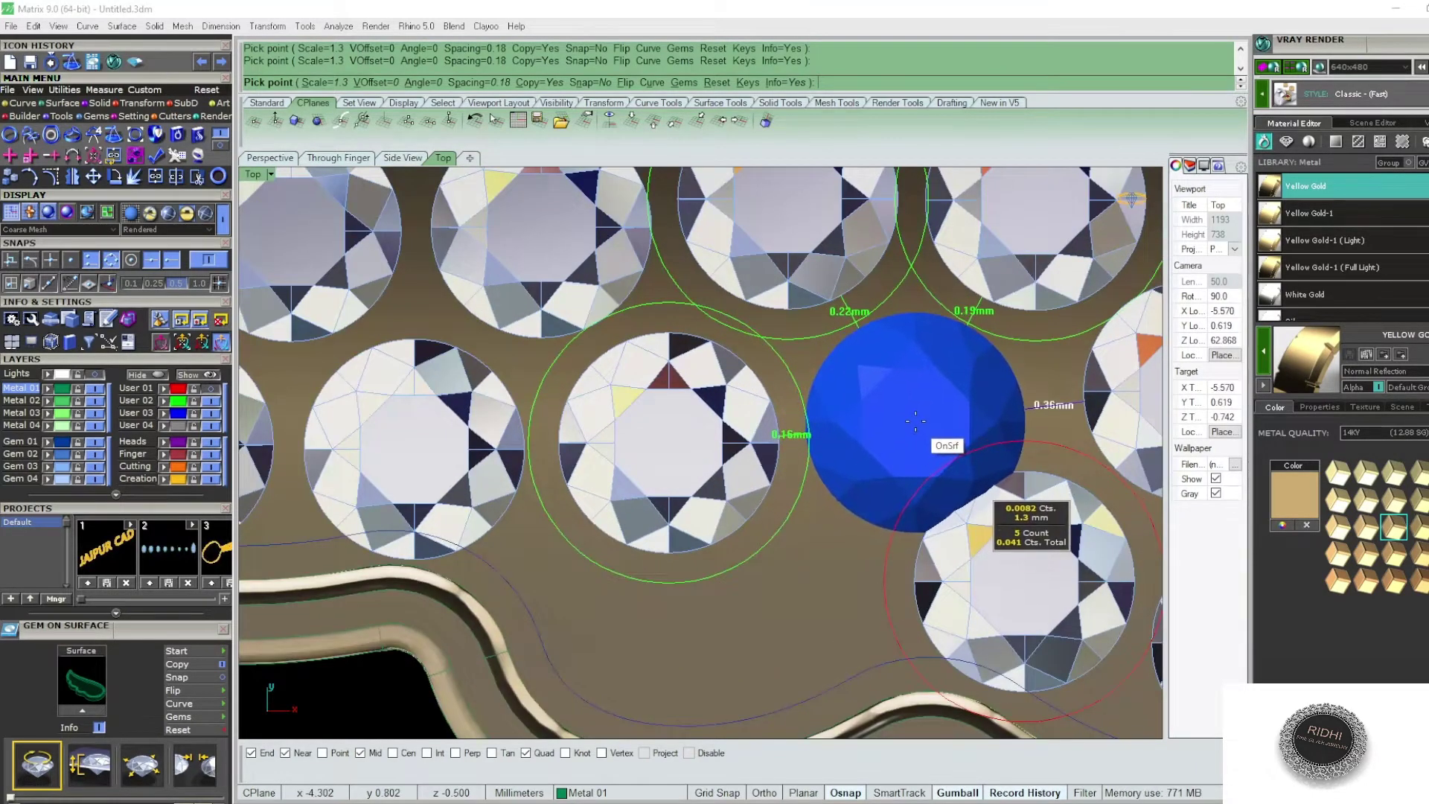
pyautogui.click(918, 419)
pyautogui.press('Return')
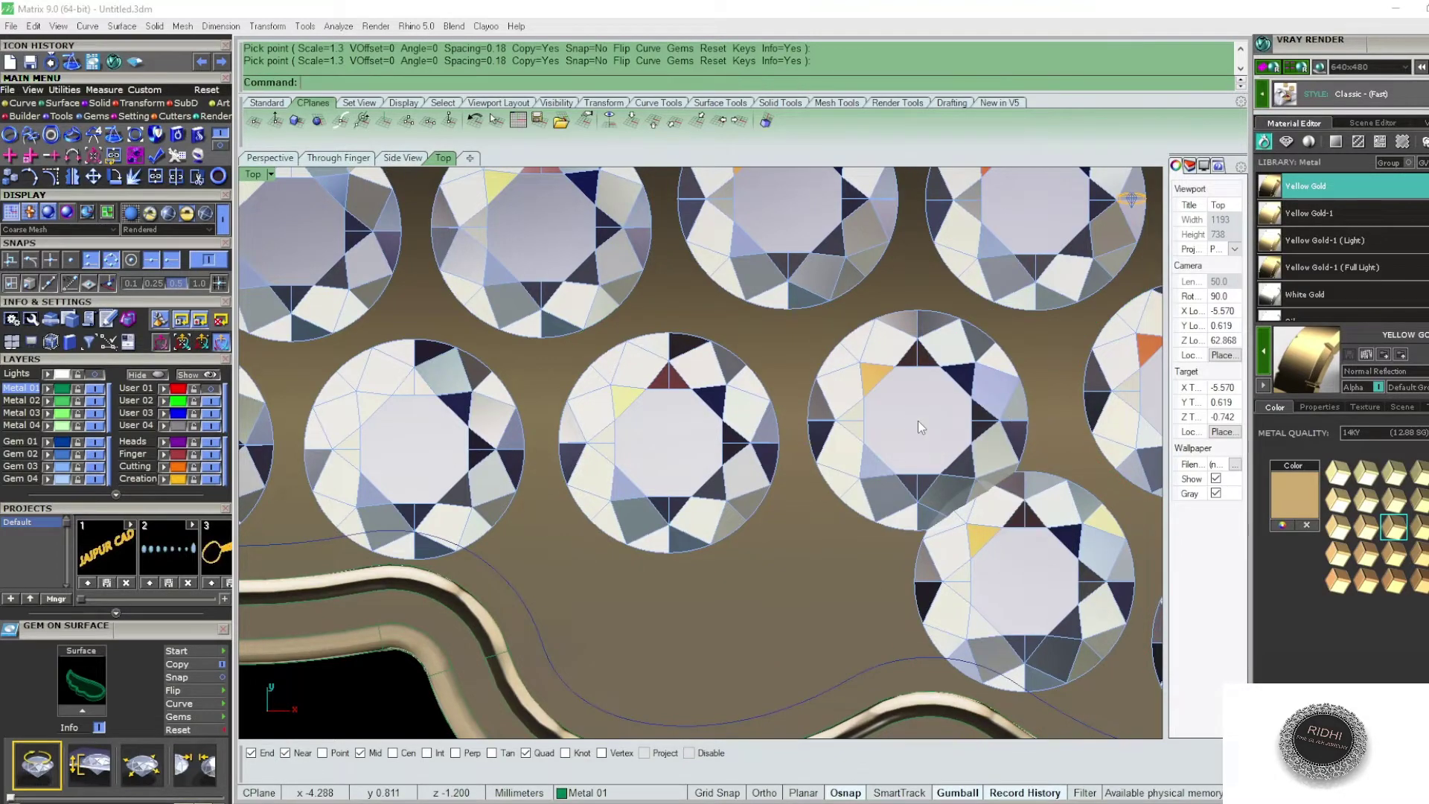
# - Remove the crowded bottom-row gem and fill the row gap with a new diamond
pyautogui.scroll(-3, 860, 450)
pyautogui.click(858, 450)
pyautogui.press('Delete')
pyautogui.click(928, 364)
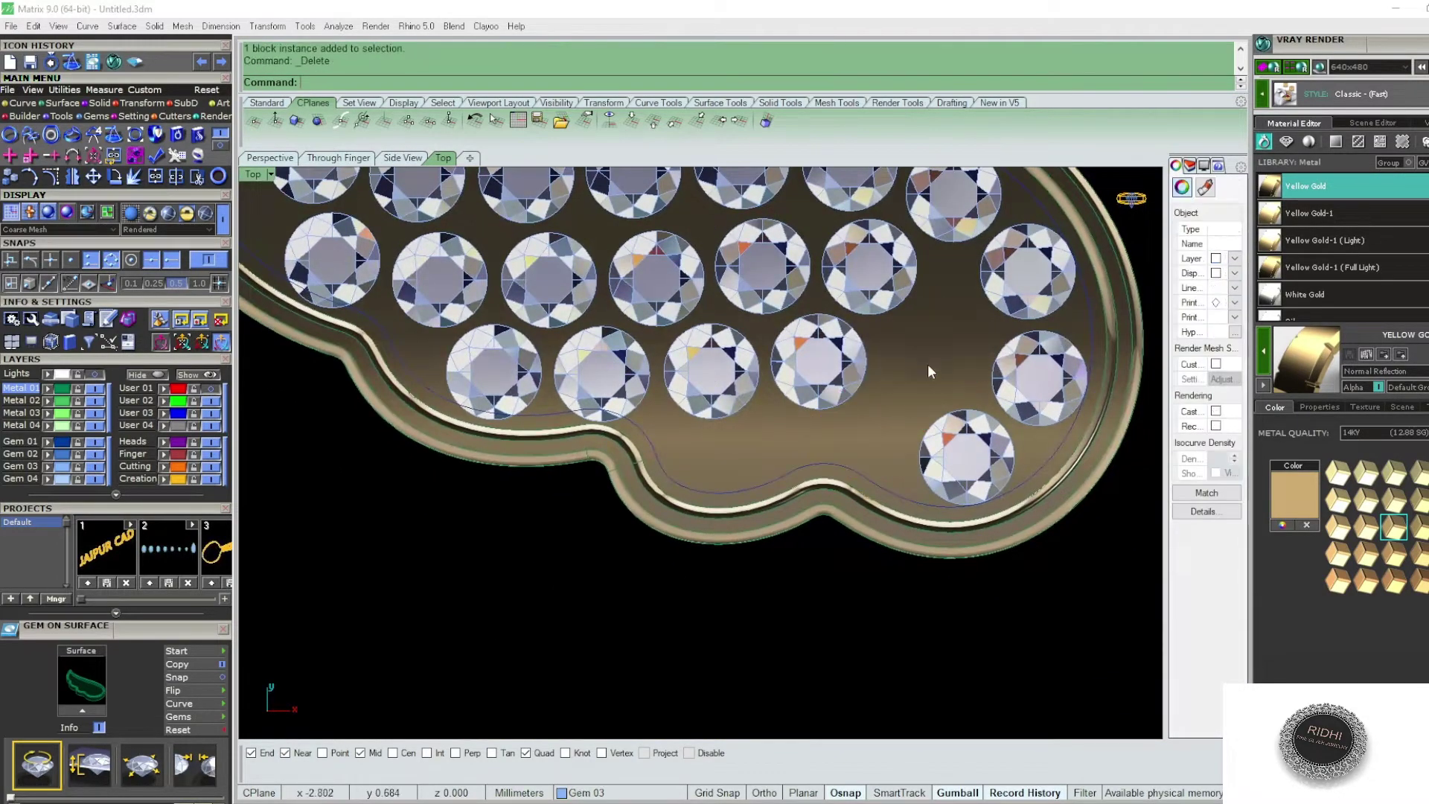
pyautogui.rightClick(928, 360)
pyautogui.scroll(4, 928, 360)
pyautogui.scroll(2, 927, 360)
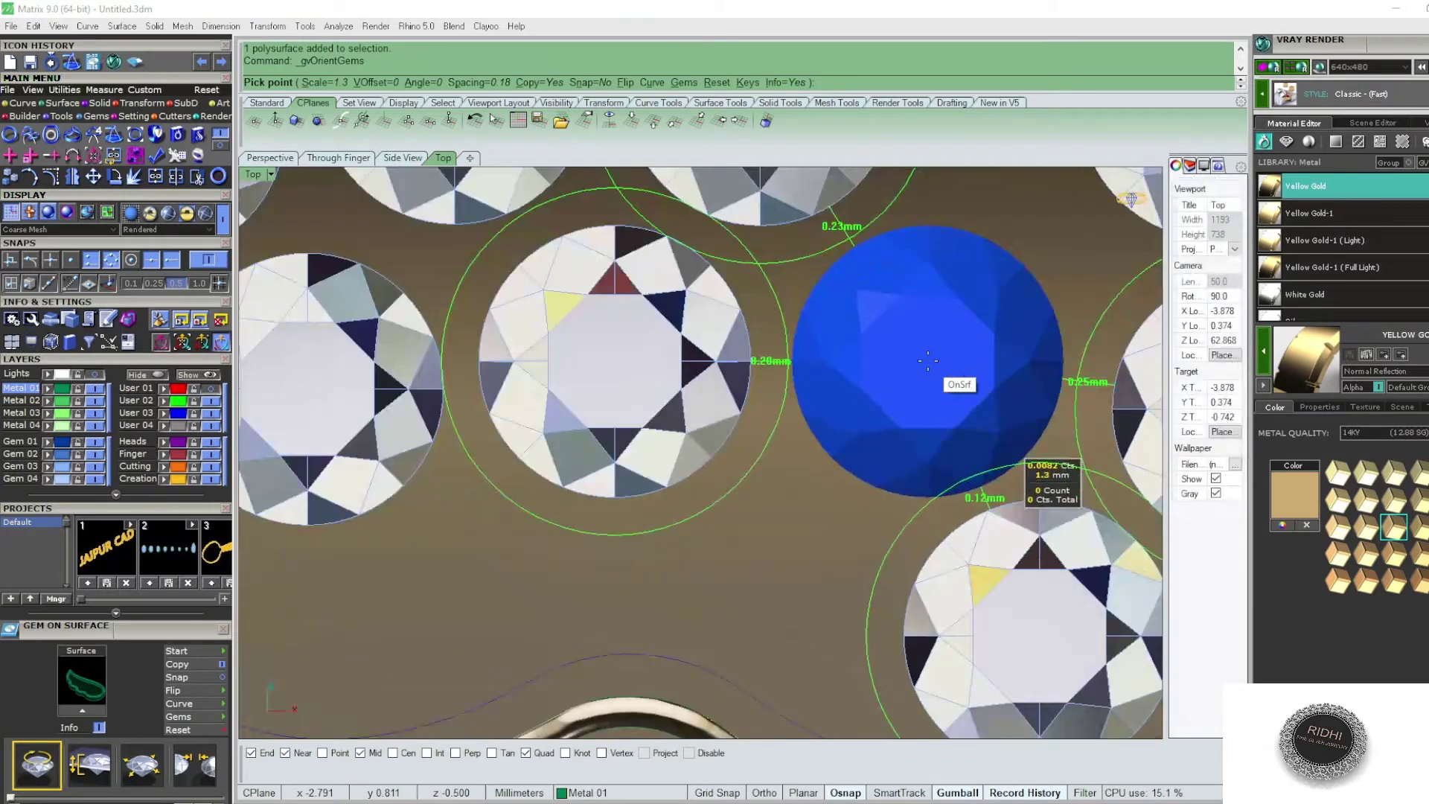
pyautogui.click(928, 361)
pyautogui.press('Return')
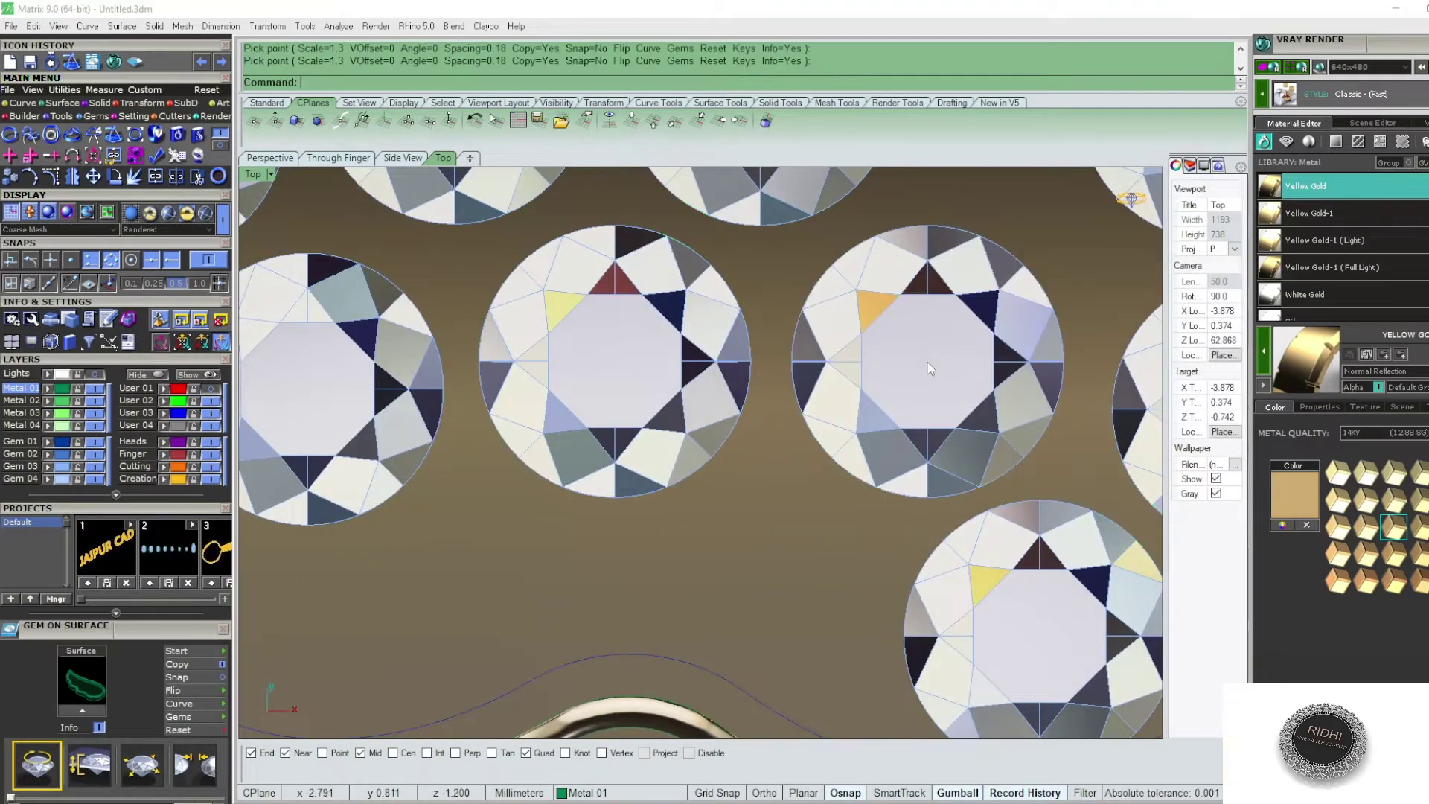
# - Delete the unwanted gem plus the rightmost gems of the middle and bottom rows
pyautogui.scroll(-3, 958, 484)
pyautogui.press('Delete')
pyautogui.scroll(-3, 908, 471)
pyautogui.scroll(-2, 911, 465)
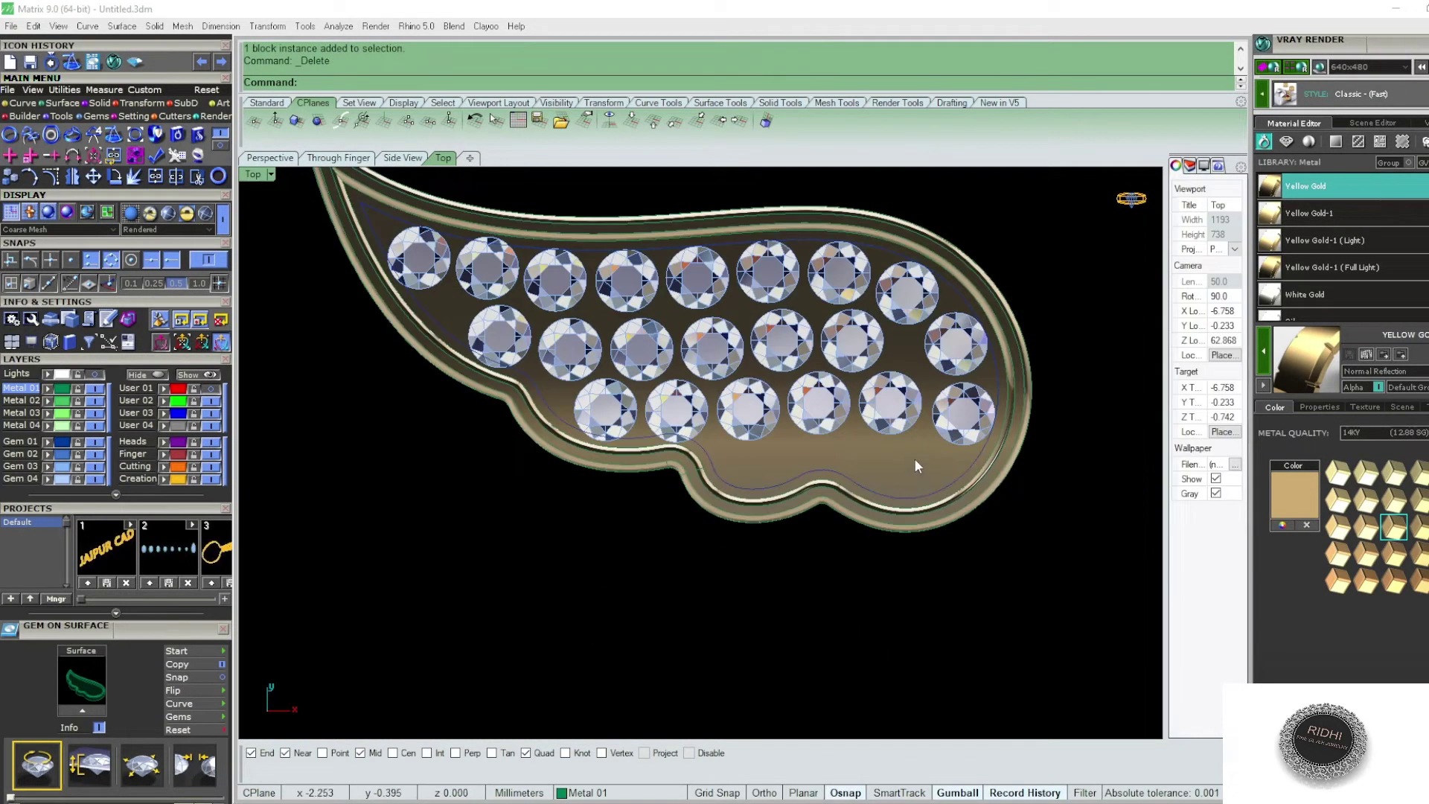
pyautogui.scroll(3, 914, 439)
pyautogui.scroll(2, 913, 462)
pyautogui.click(913, 488)
pyautogui.moveTo(926, 360); pyautogui.dragTo(911, 431, button='right')
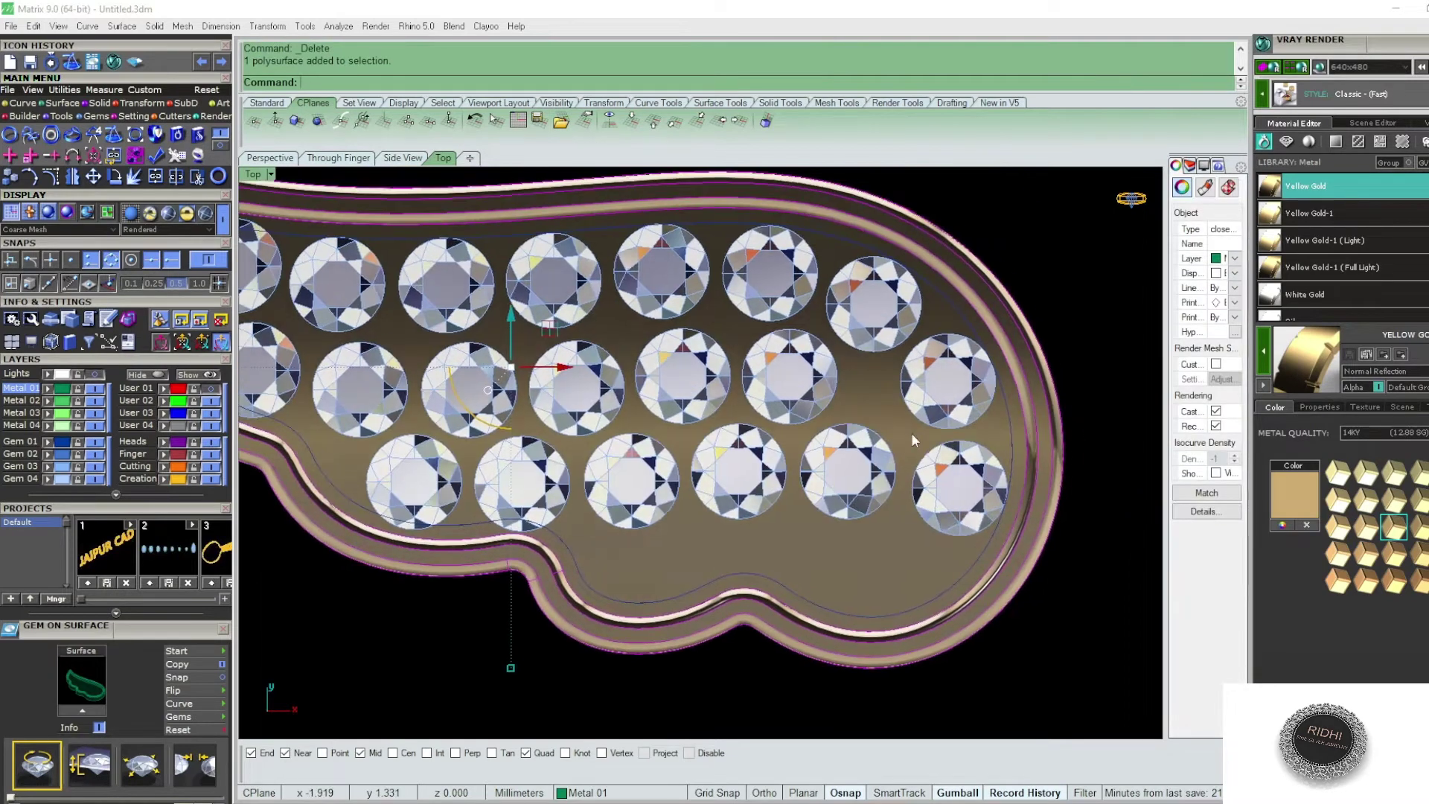
pyautogui.press('Delete')
pyautogui.click(959, 486)
pyautogui.press('Delete')
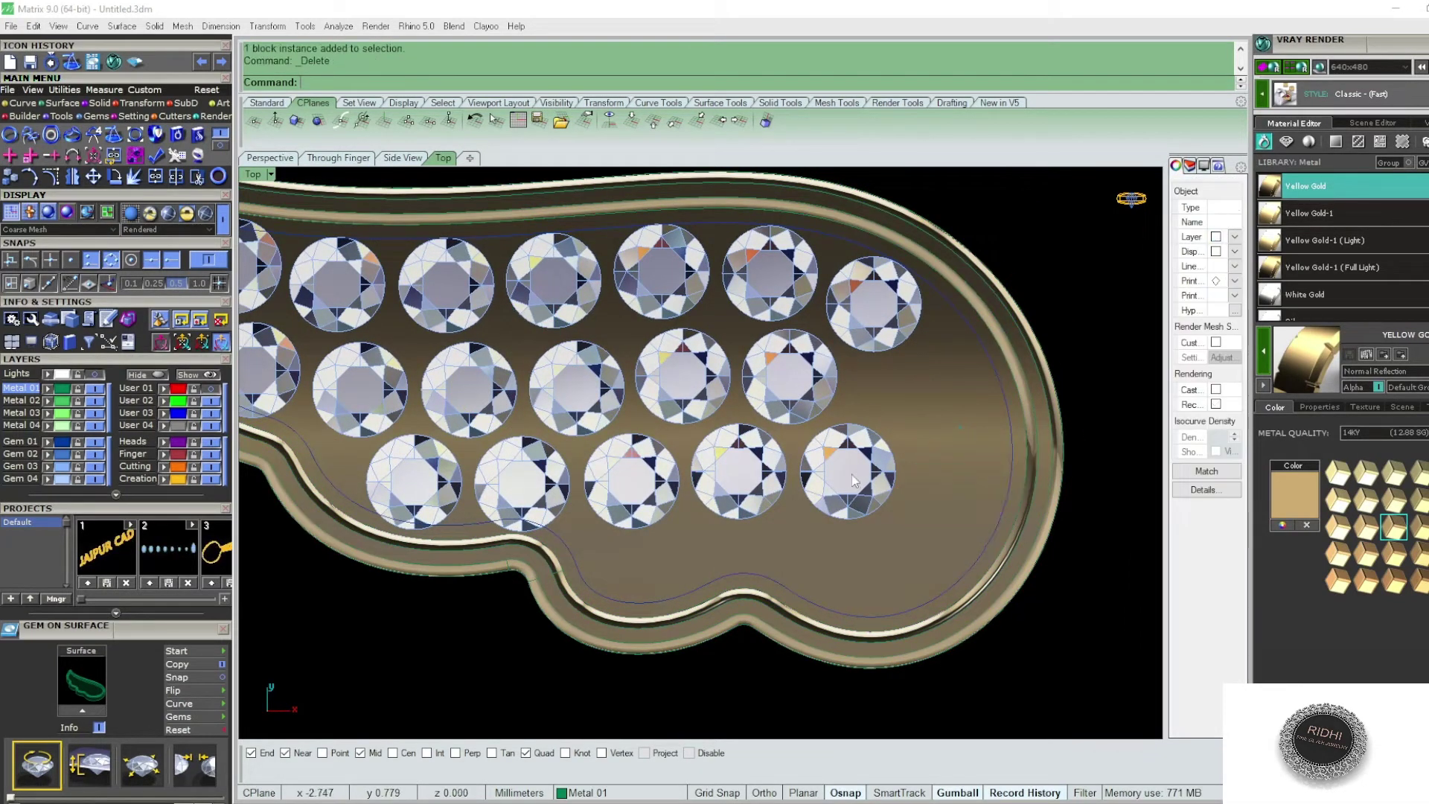
pyautogui.click(852, 475)
pyautogui.press('Delete')
# - Try a diamond near the wing's rounded right end, then delete it
pyautogui.click(909, 413)
pyautogui.scroll(2, 908, 412)
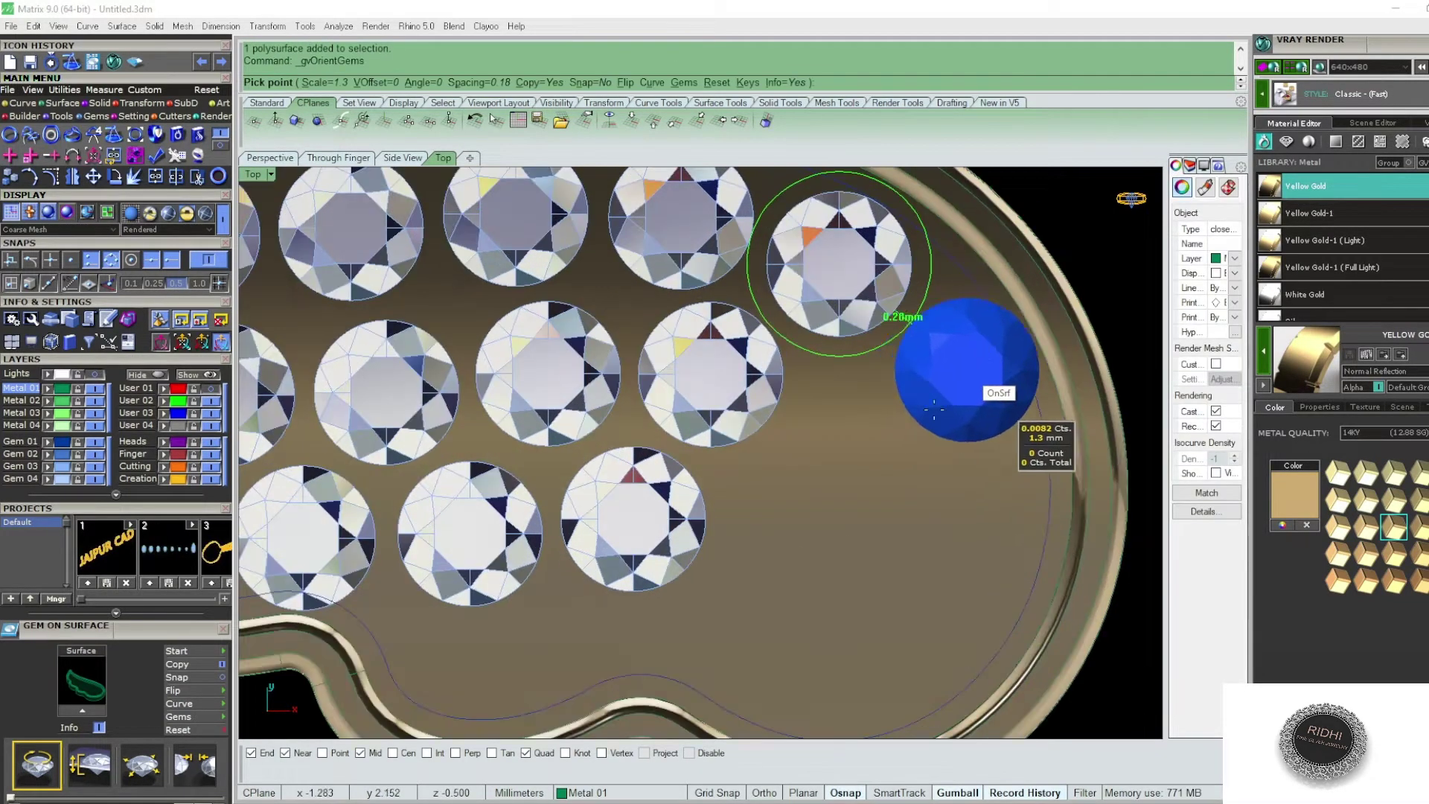
pyautogui.click(966, 370)
pyautogui.rightClick(958, 415)
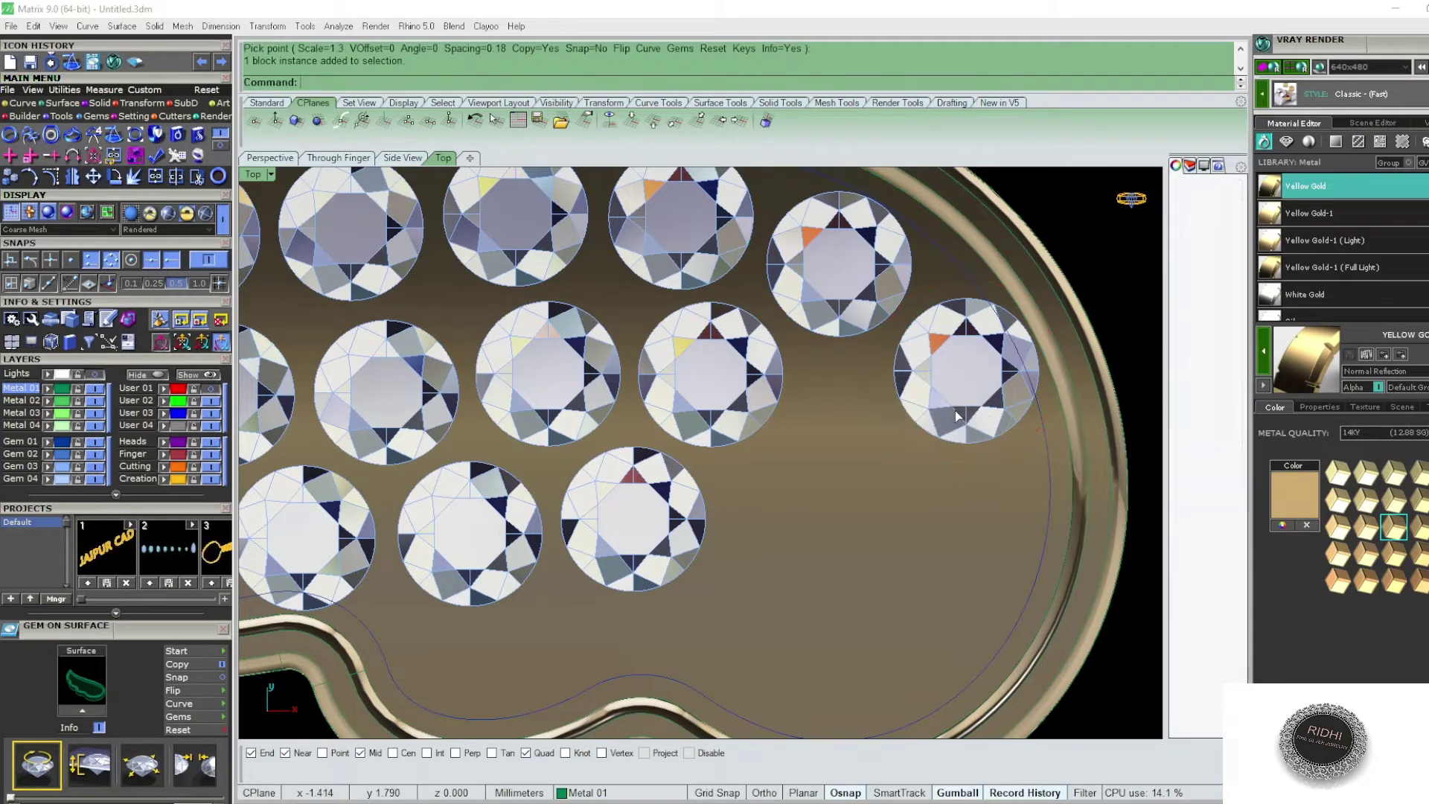
pyautogui.press('Delete')
# - Add diamonds at the ends of the bottom and middle rows, removing one afterwards
pyautogui.rightClick(877, 453)
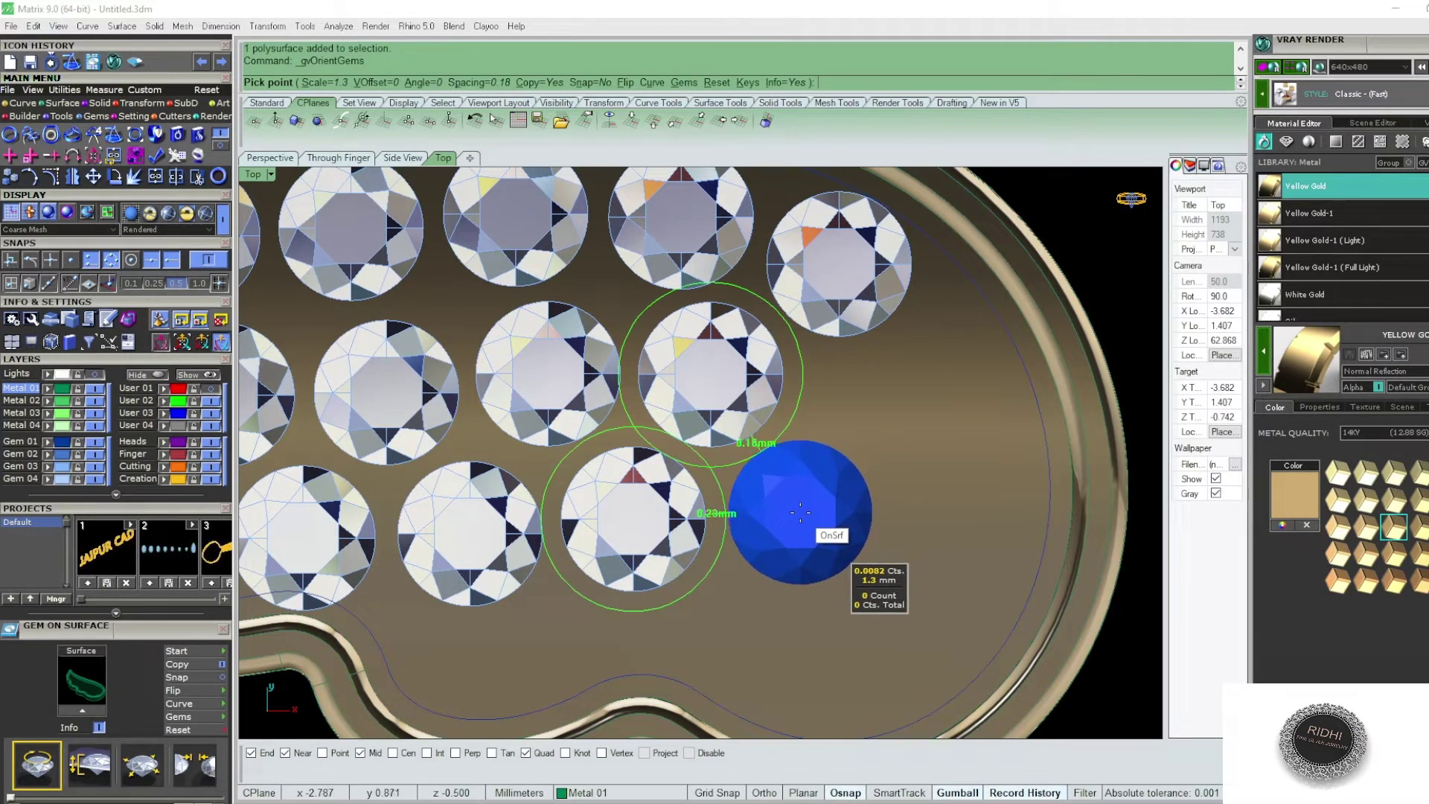
pyautogui.click(796, 513)
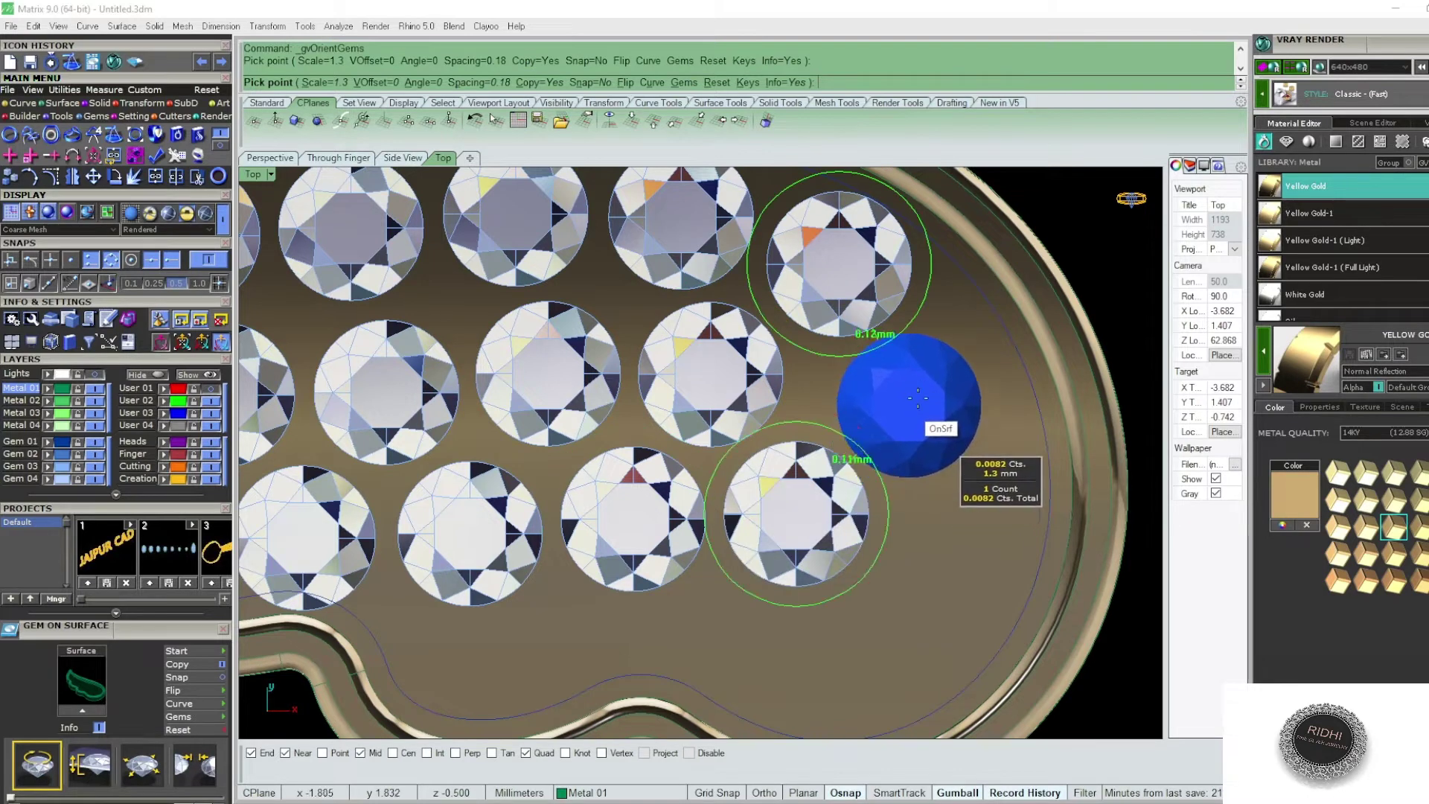
pyautogui.click(919, 396)
pyautogui.rightClick(919, 396)
pyautogui.scroll(-4, 916, 396)
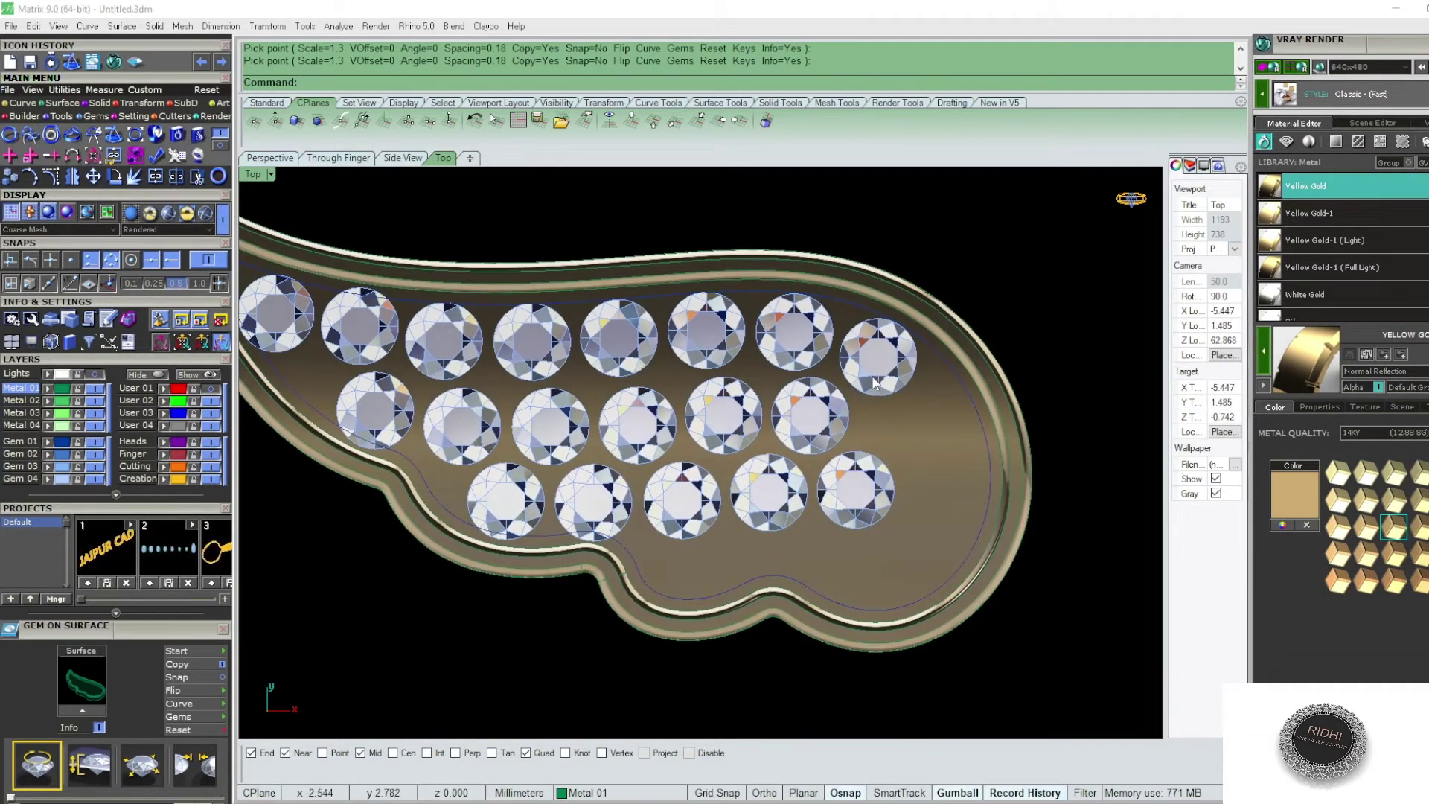
pyautogui.press('Delete')
# - Delete the rightmost gems of the top, bottom and middle rows
pyautogui.click(851, 485)
pyautogui.press('Delete')
pyautogui.click(785, 504)
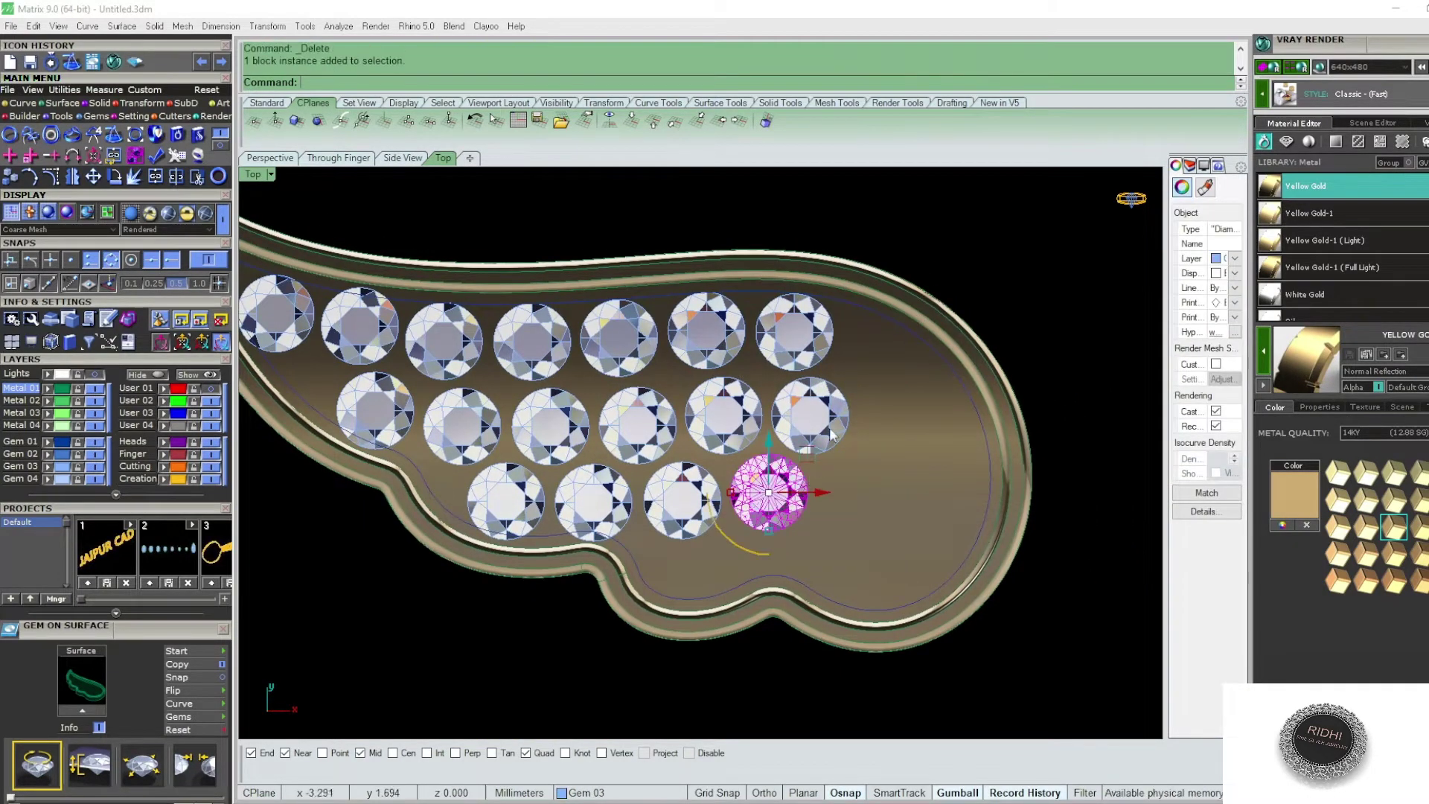
pyautogui.press('Delete')
pyautogui.click(822, 425)
pyautogui.press('Delete')
# - Place a new diamond at the end of the top row
pyautogui.click(890, 404)
pyautogui.rightClick(890, 403)
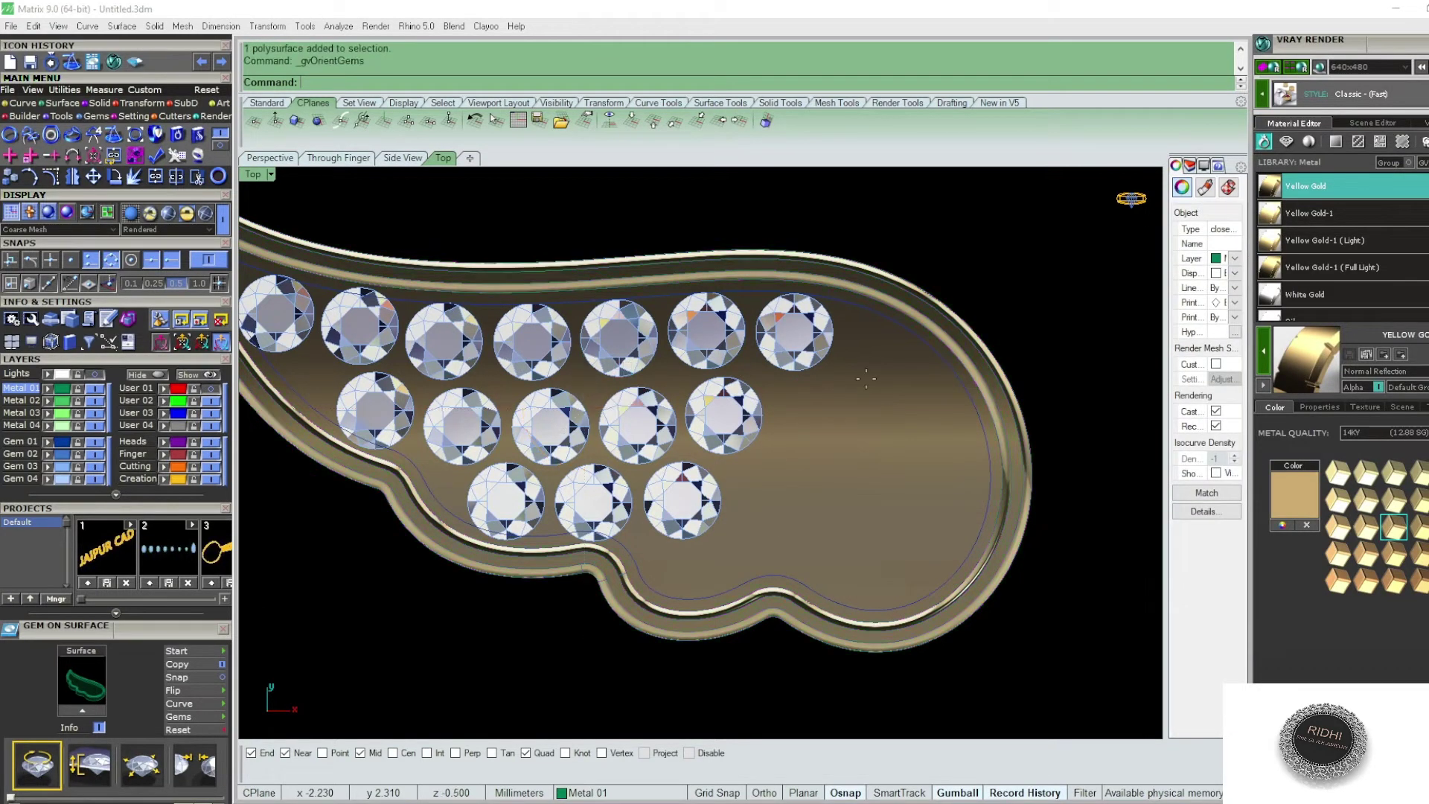
pyautogui.scroll(3, 865, 379)
pyautogui.scroll(1, 868, 366)
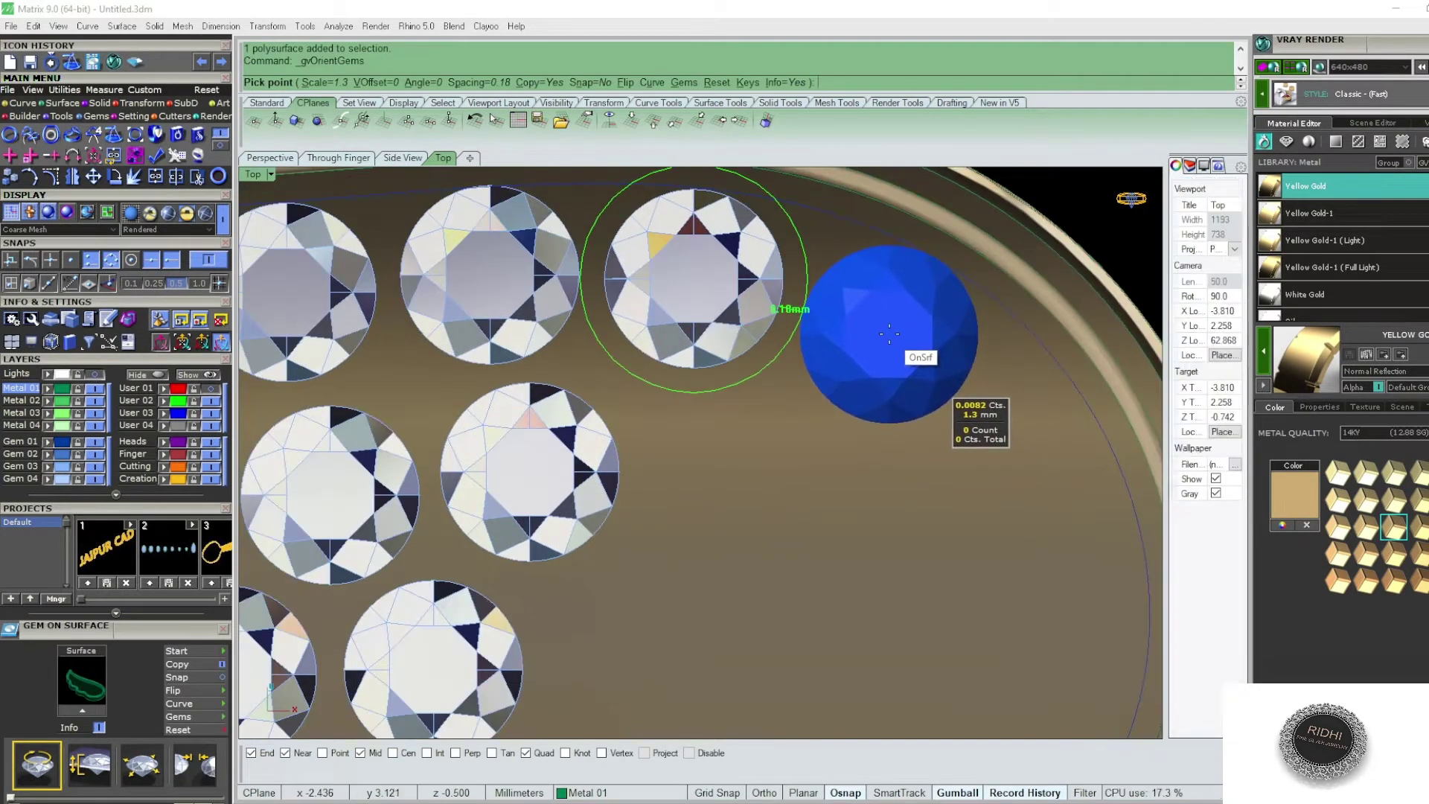
pyautogui.click(889, 335)
pyautogui.scroll(-2, 886, 328)
pyautogui.scroll(2, 800, 413)
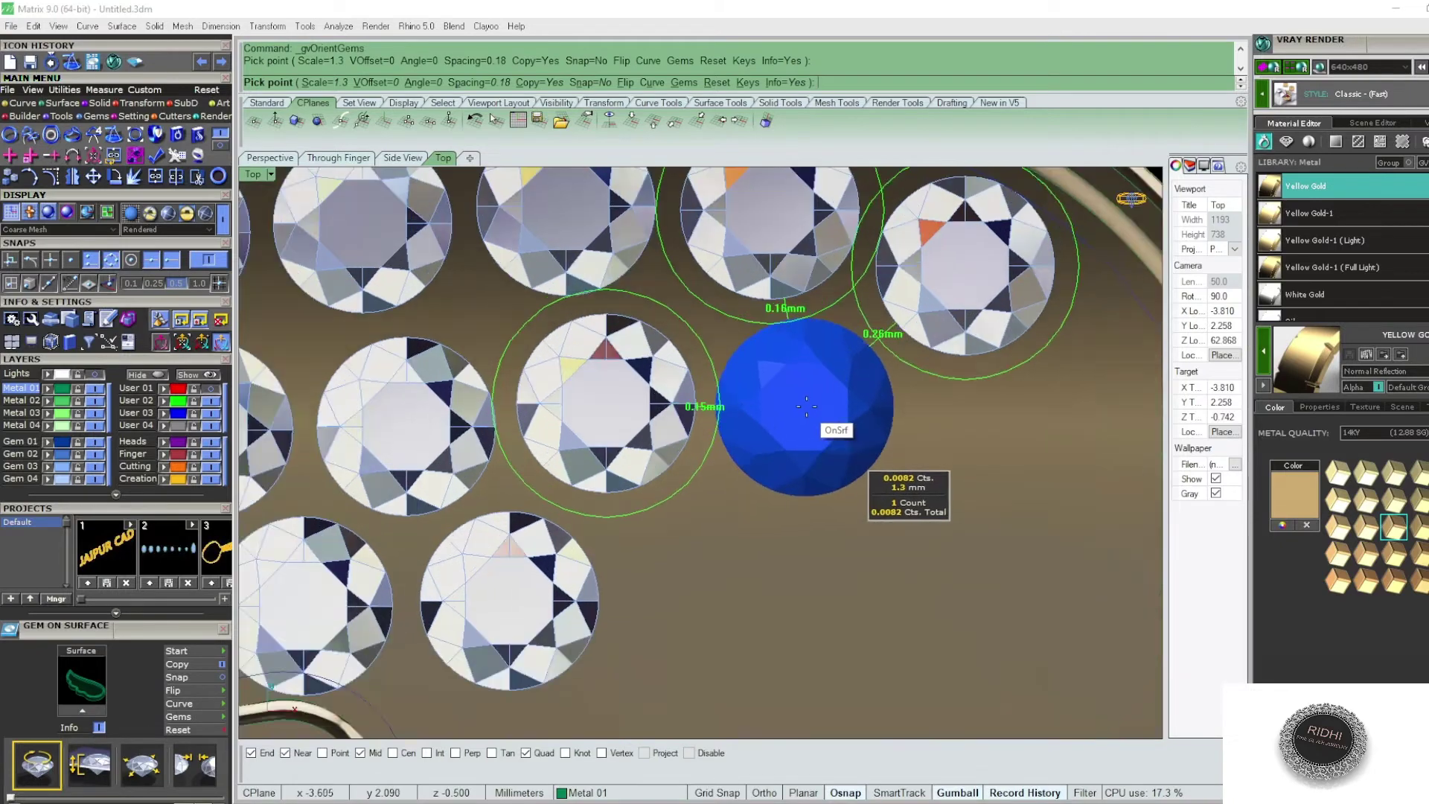
# - Fill the remaining right-hand gaps with three more 1.3 mm diamonds near the wing's edge
pyautogui.click(808, 402)
pyautogui.scroll(-2, 807, 399)
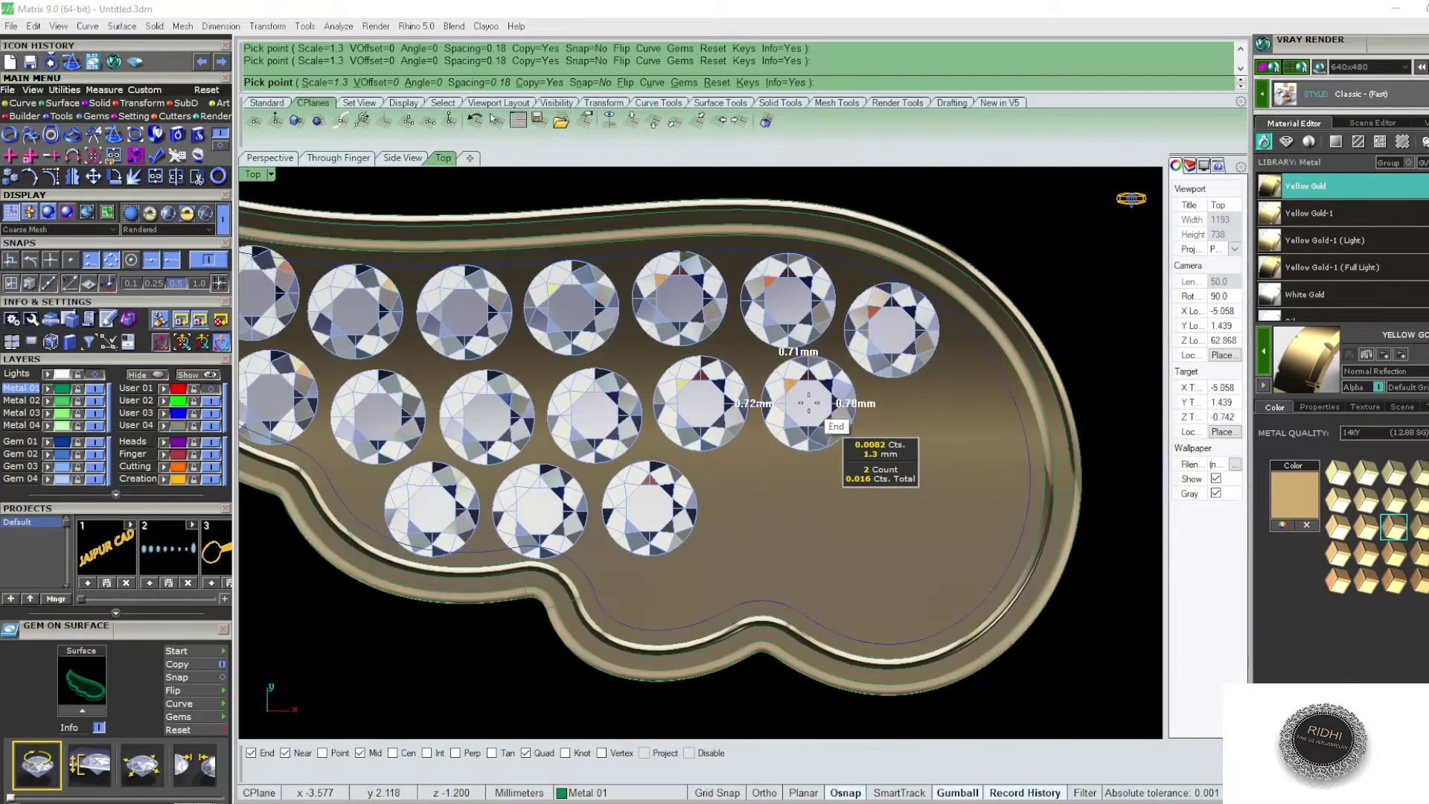
pyautogui.scroll(1, 766, 485)
pyautogui.scroll(1, 747, 497)
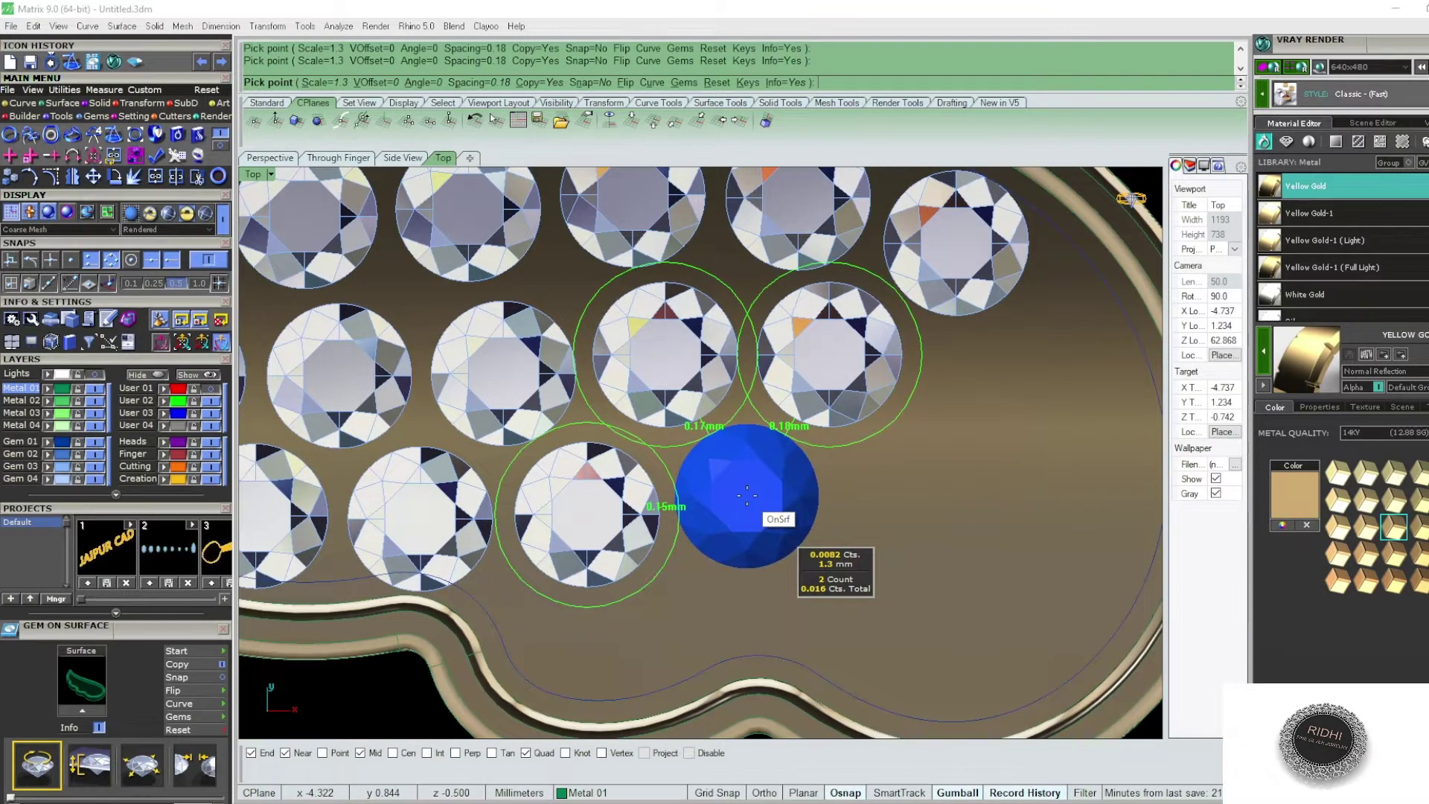
pyautogui.click(747, 495)
pyautogui.scroll(-2, 777, 513)
pyautogui.scroll(1, 826, 465)
pyautogui.scroll(1, 927, 412)
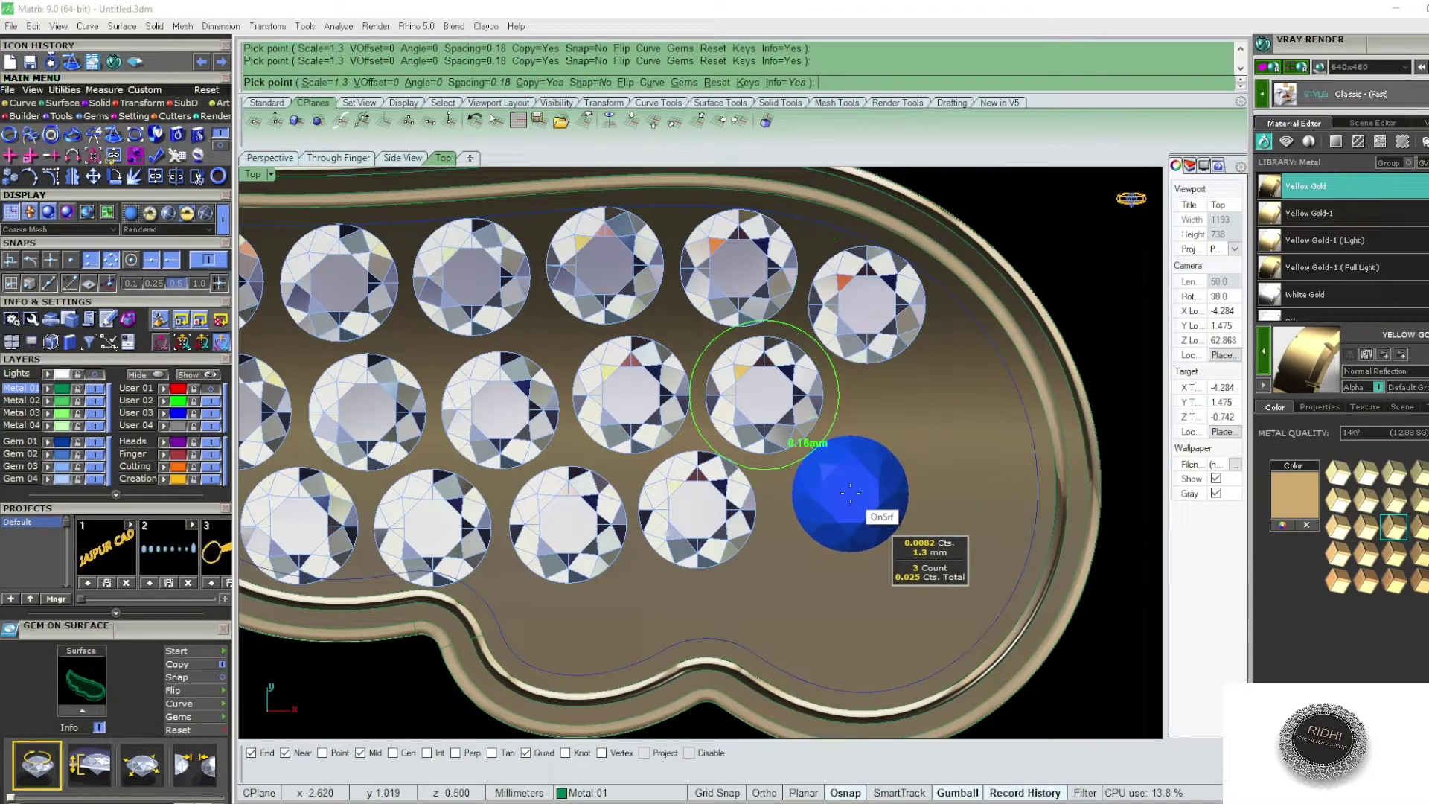
pyautogui.scroll(2, 961, 398)
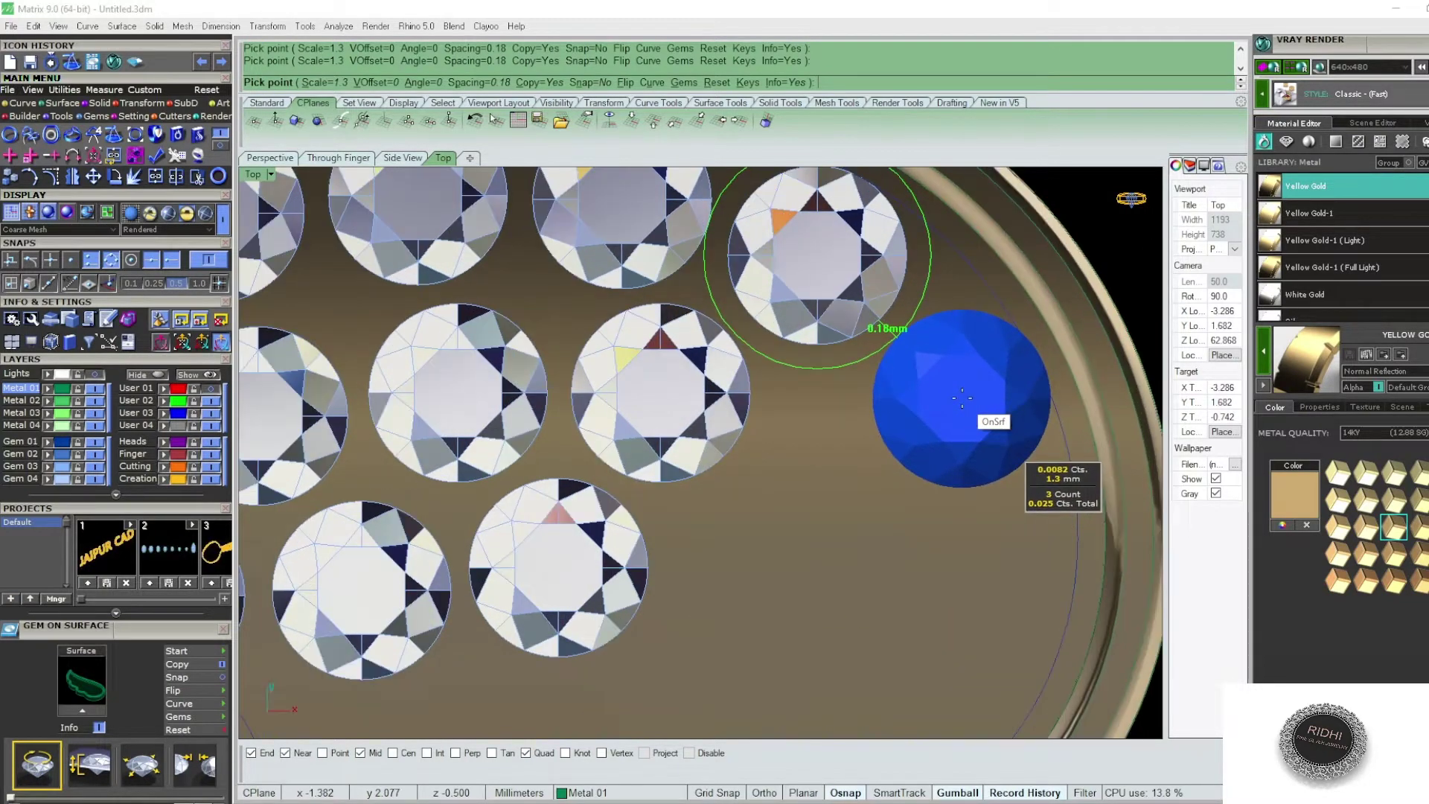
pyautogui.click(960, 400)
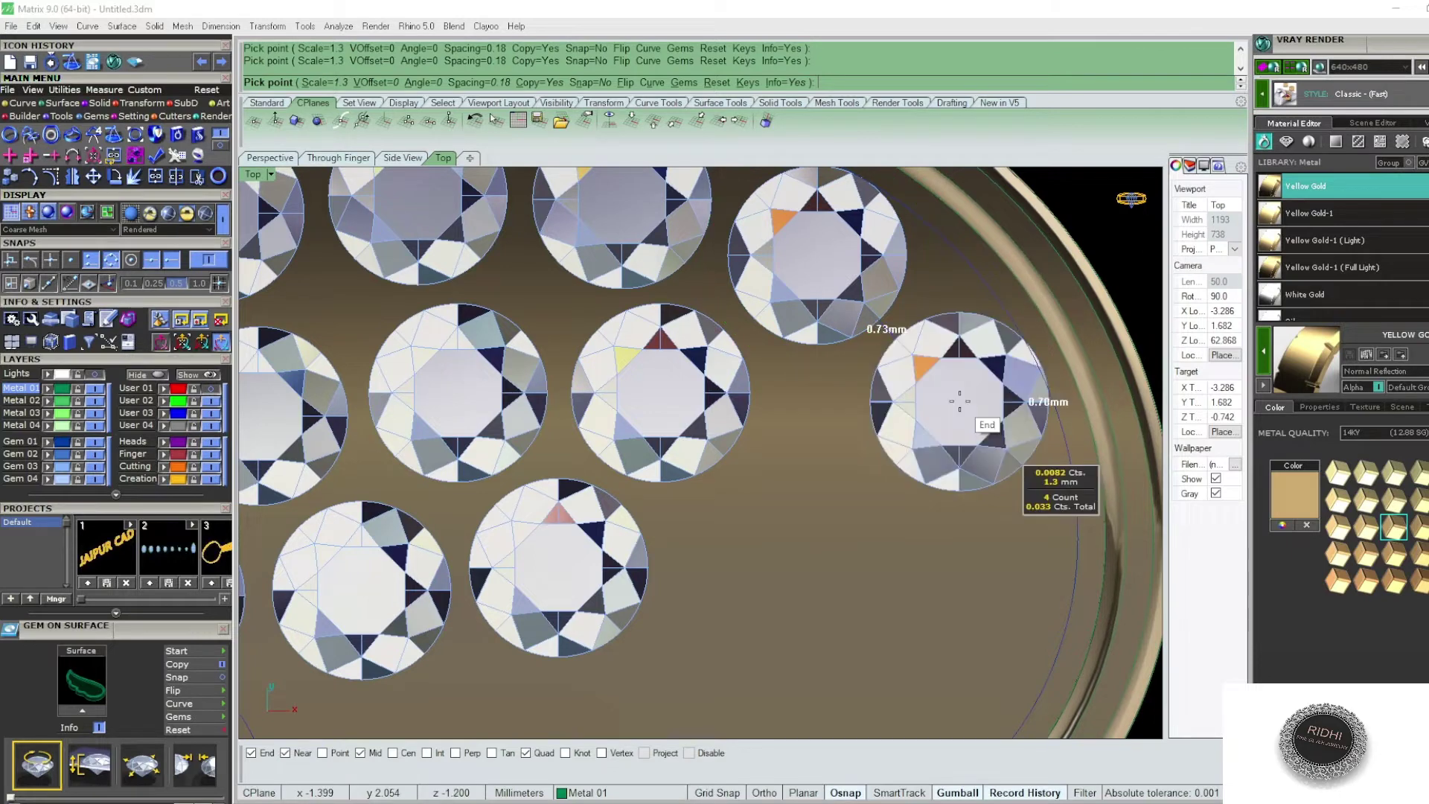
# - Reposition the last diamond so it sits next to the upper row of stones
pyautogui.press('Escape')
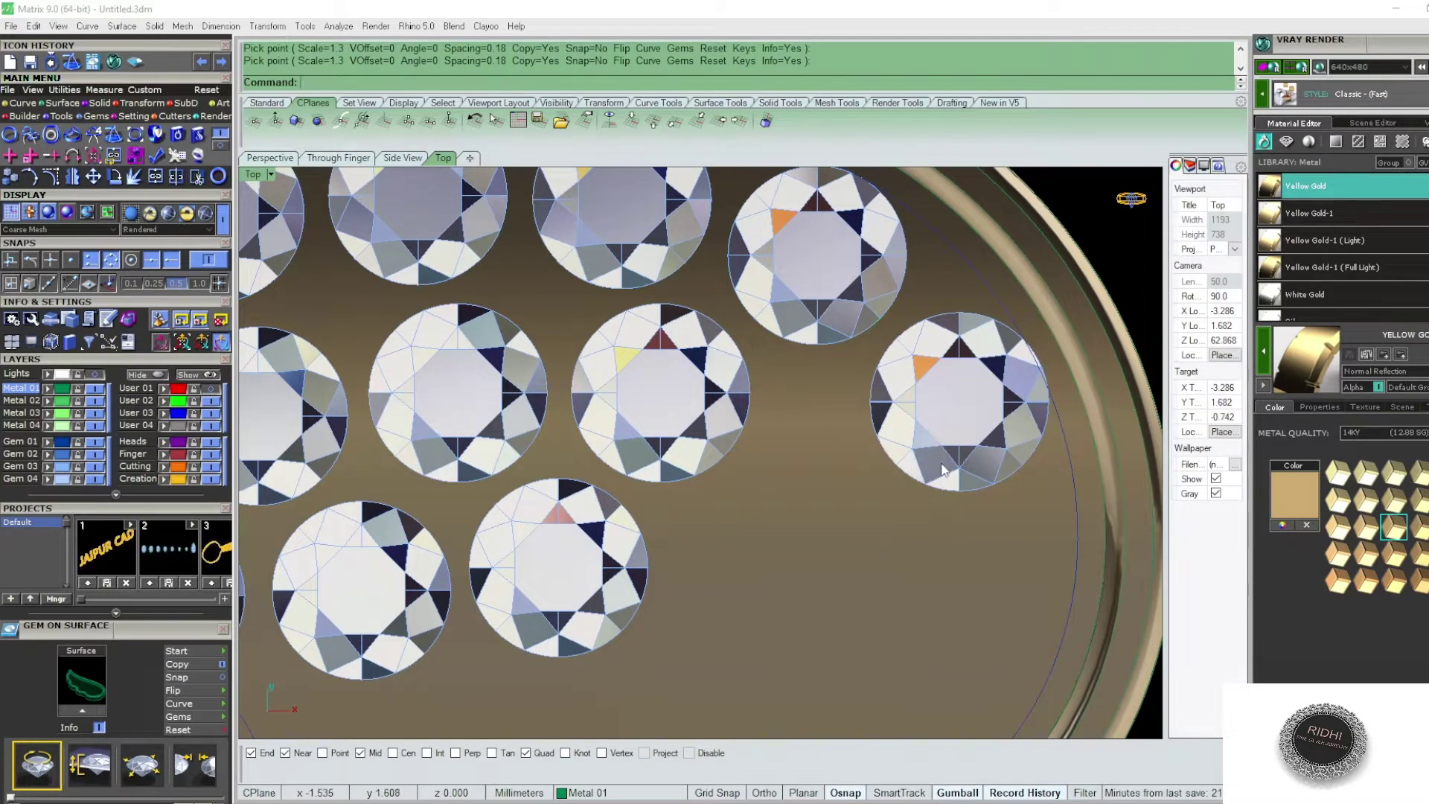
pyautogui.click(960, 402)
pyautogui.press('Return')
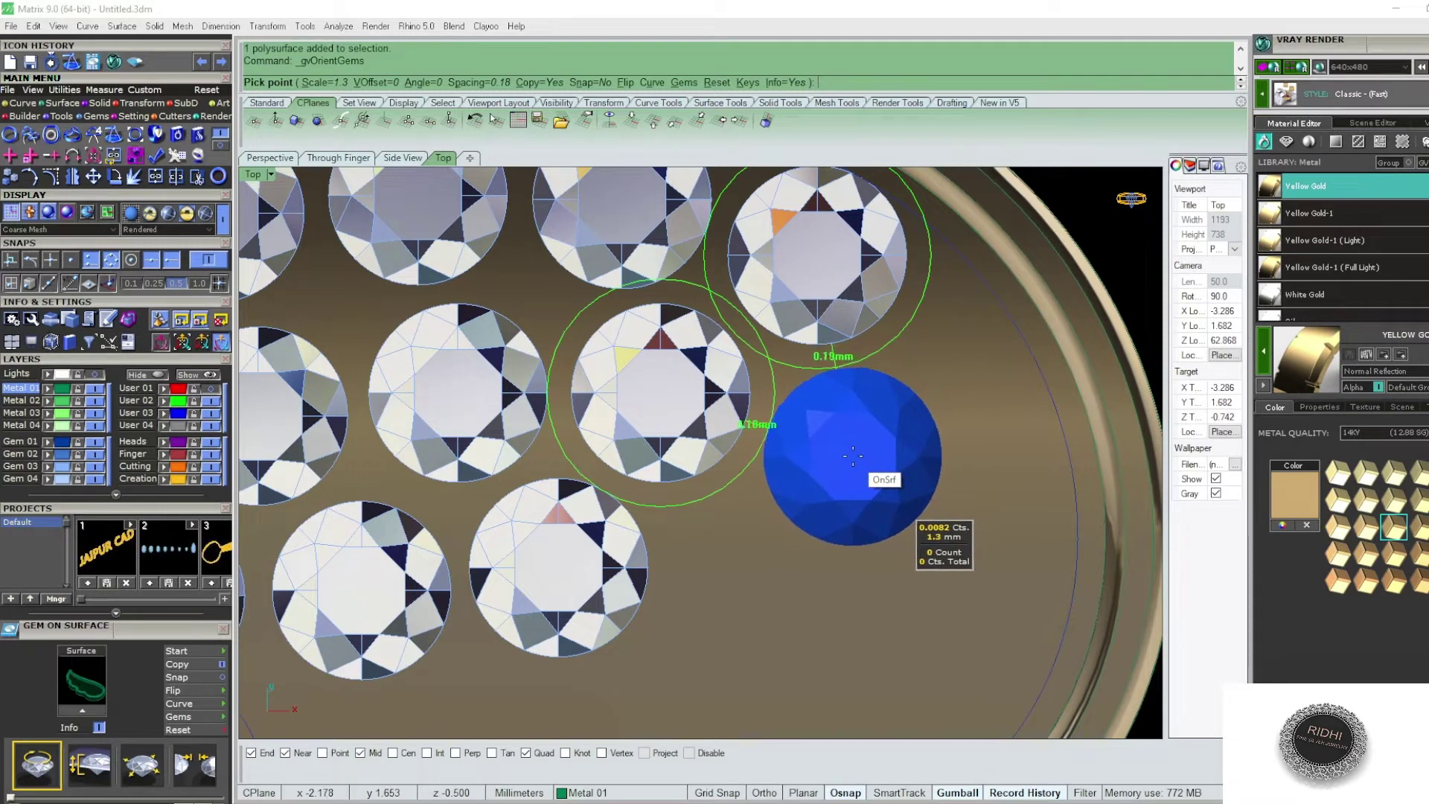
pyautogui.click(852, 456)
pyautogui.scroll(-3, 931, 358)
pyautogui.scroll(-1, 871, 469)
pyautogui.scroll(3, 880, 458)
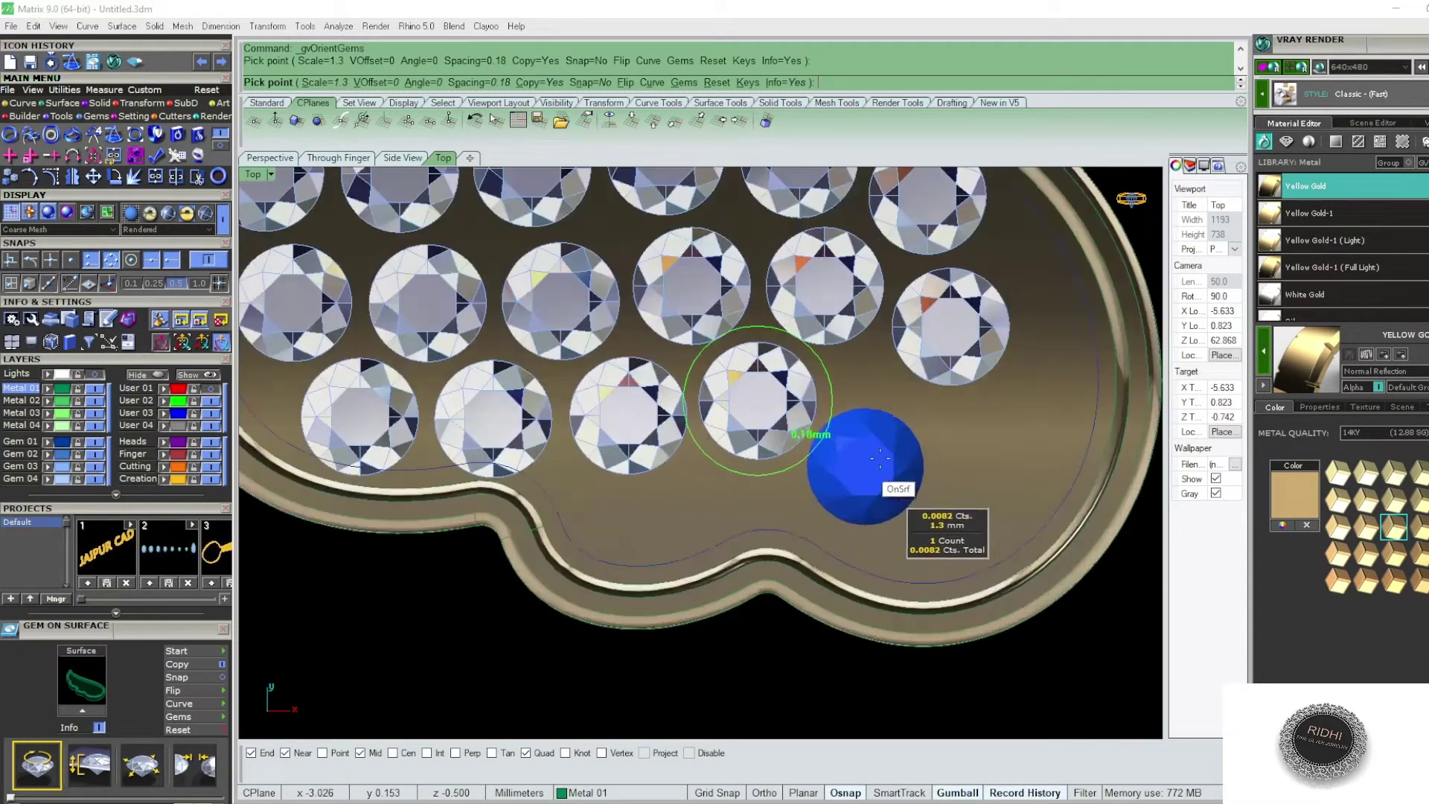
pyautogui.scroll(2, 880, 458)
# - Delete the upper-right diamond and place two new 1.3 mm diamonds near the right edge
pyautogui.press('Escape')
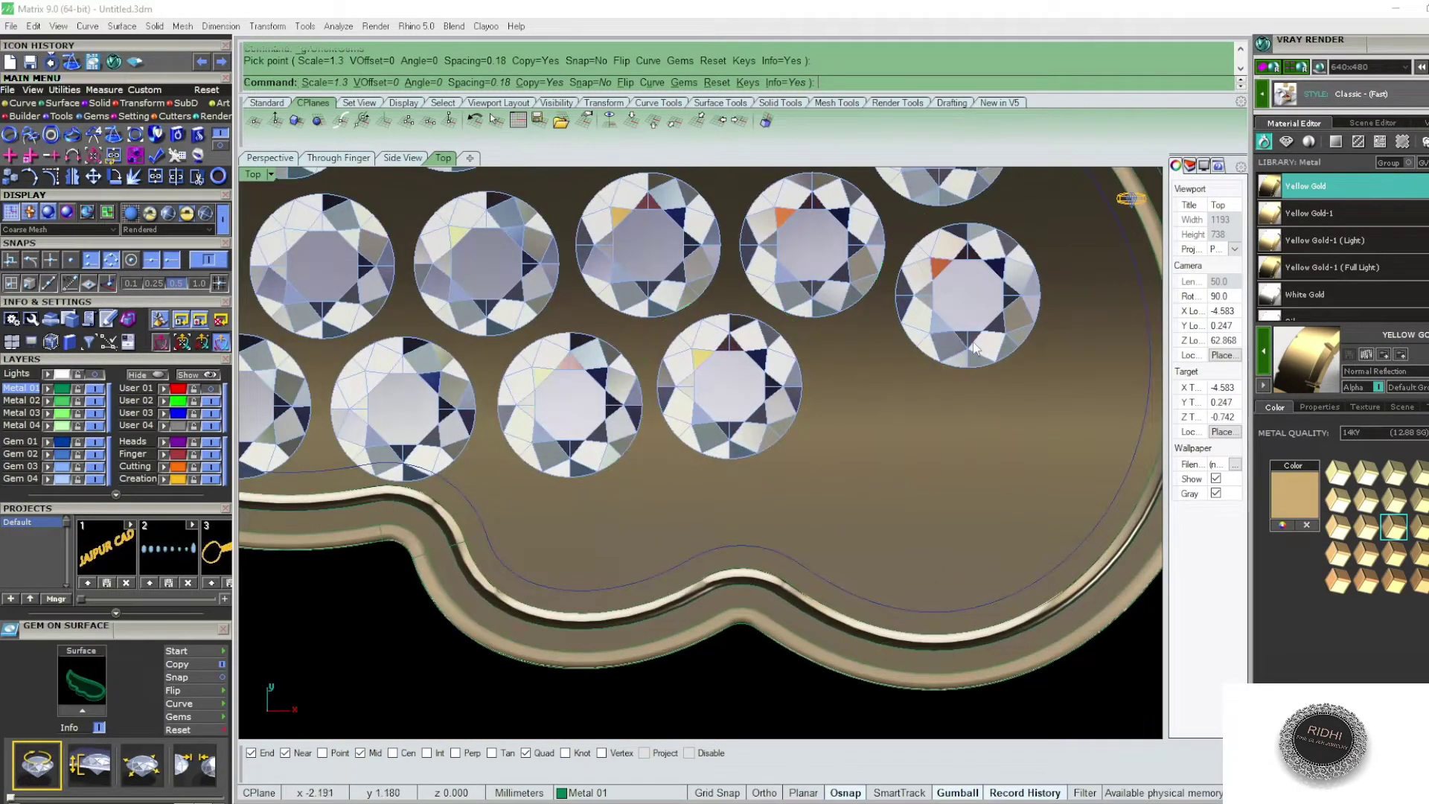
pyautogui.click(968, 297)
pyautogui.press('Delete')
pyautogui.press('Return')
pyautogui.scroll(2, 902, 386)
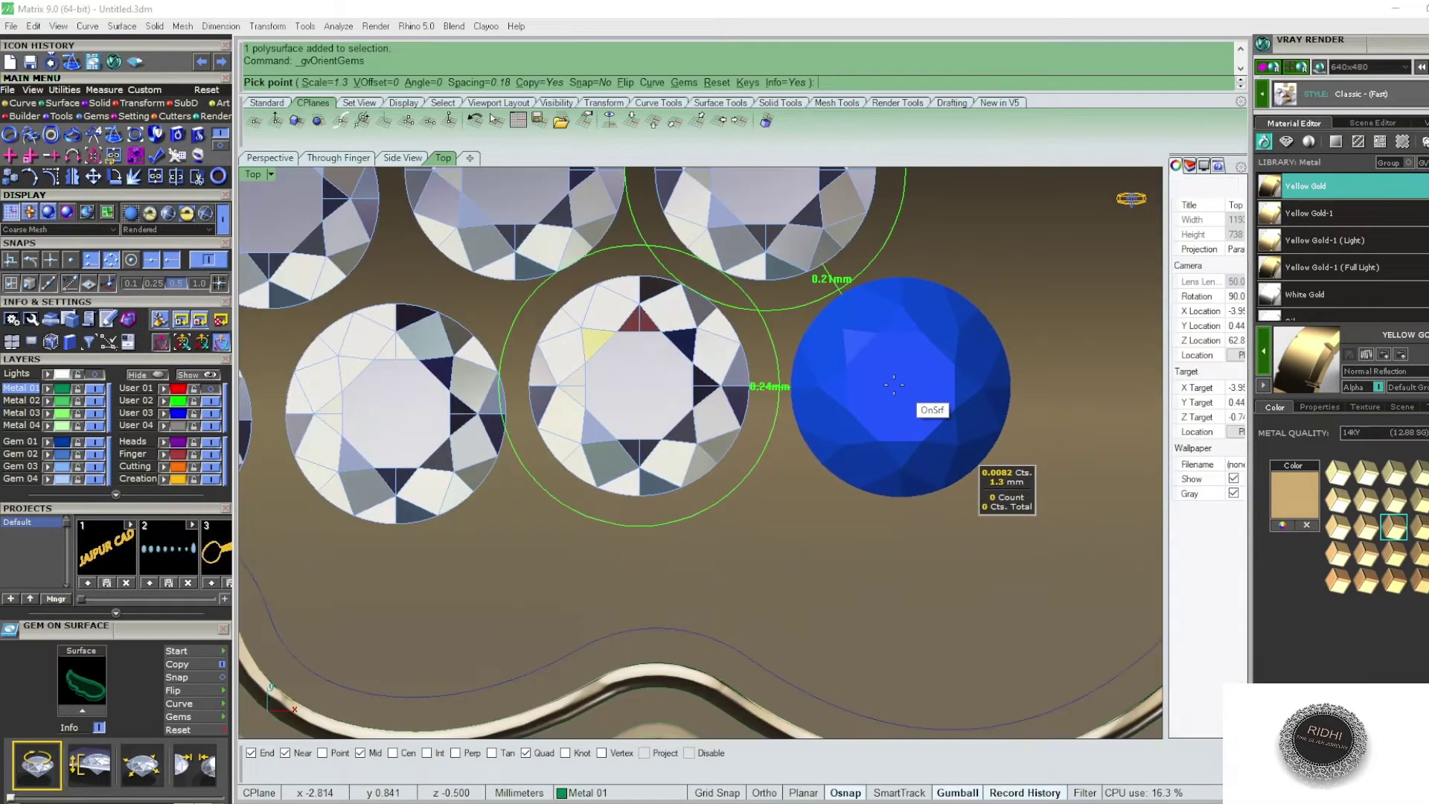
pyautogui.click(893, 399)
pyautogui.scroll(-1, 878, 447)
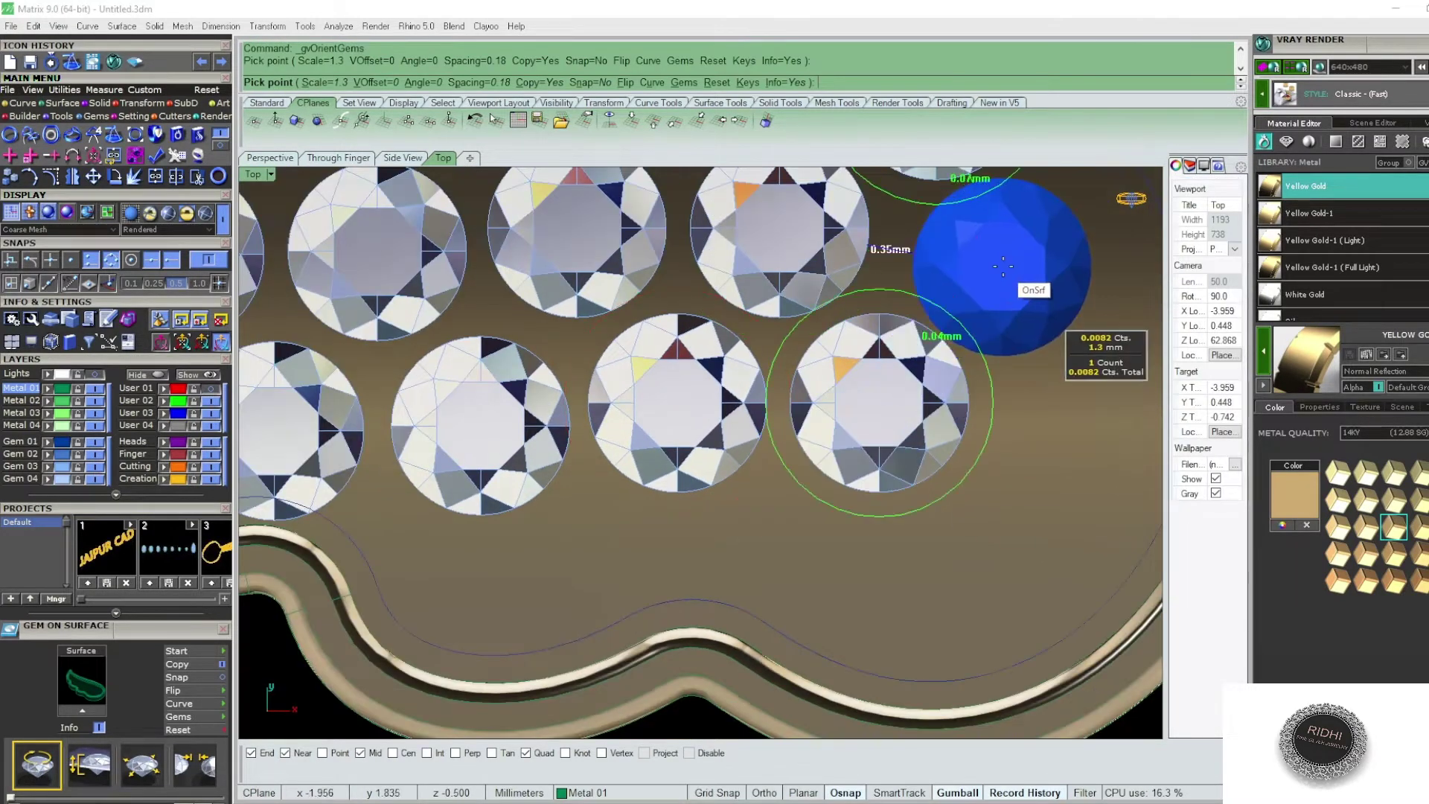
pyautogui.moveTo(1005, 256); pyautogui.dragTo(963, 338, button='right')
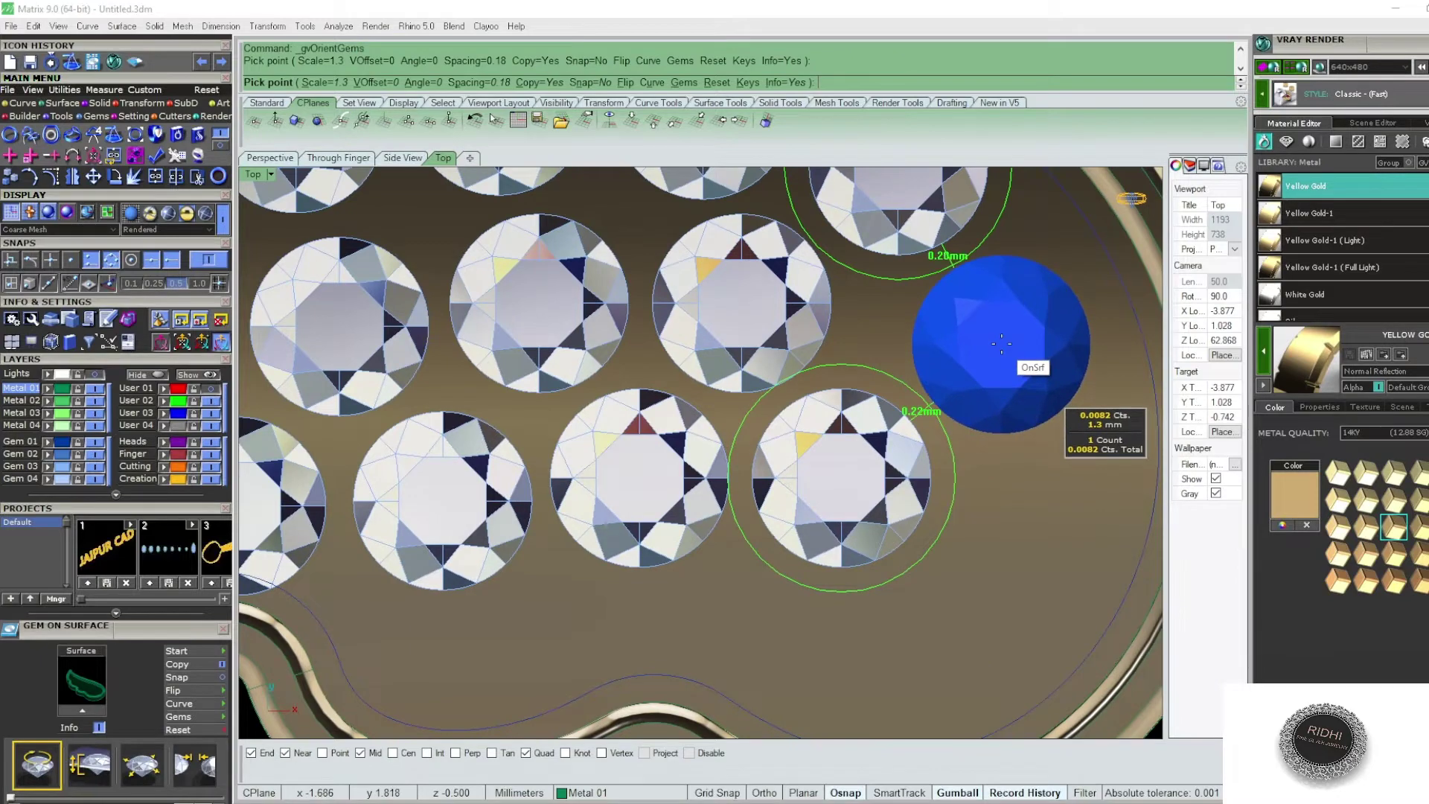
pyautogui.click(995, 344)
pyautogui.scroll(-4, 998, 331)
pyautogui.scroll(1, 1009, 387)
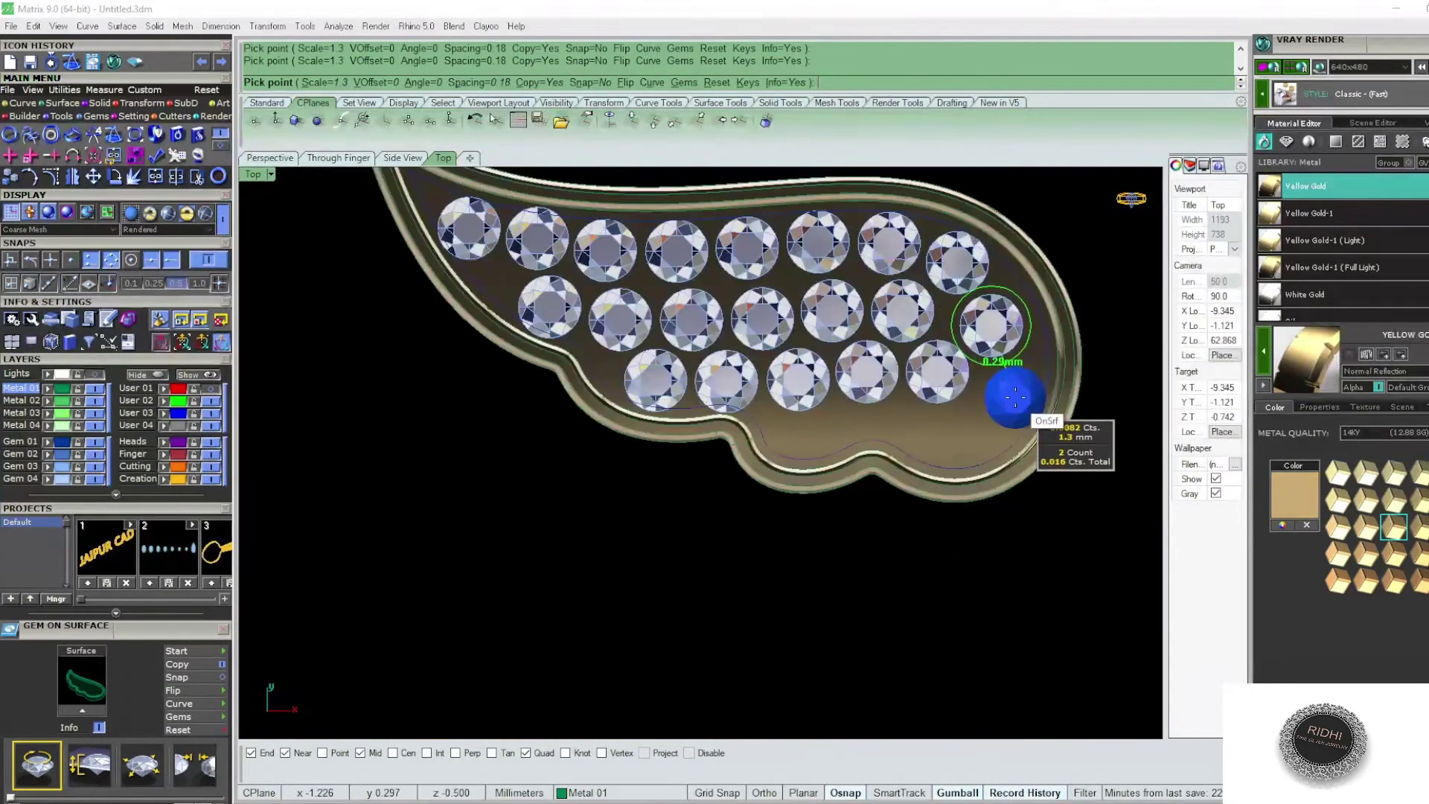
pyautogui.scroll(1, 1014, 396)
pyautogui.scroll(1, 1014, 397)
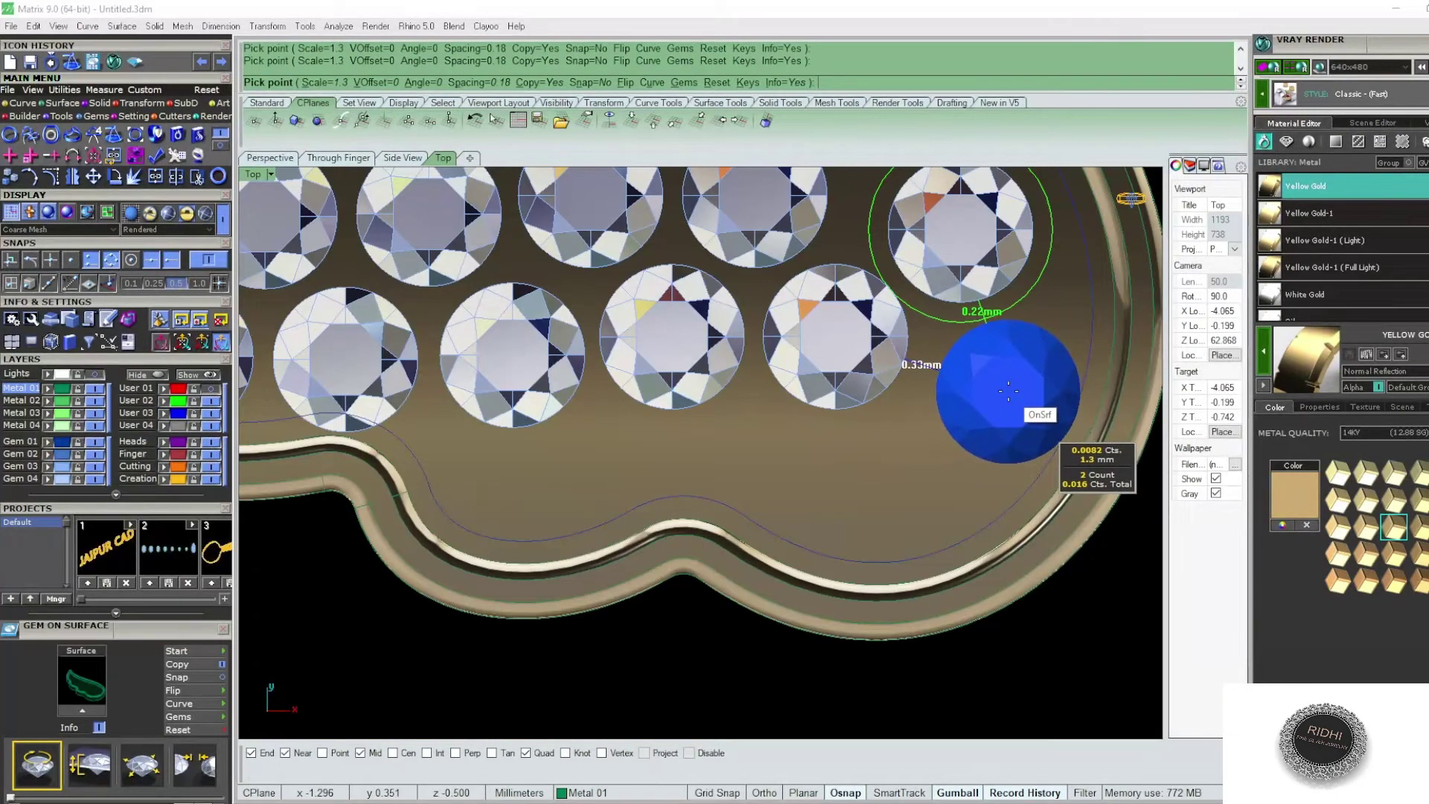
pyautogui.press('Escape')
# - Remove the misplaced diamond at the wing's right end and resume Gem on Surface
pyautogui.moveTo(952, 238); pyautogui.dragTo(926, 369, button='right')
pyautogui.click(925, 367)
pyautogui.press('Delete')
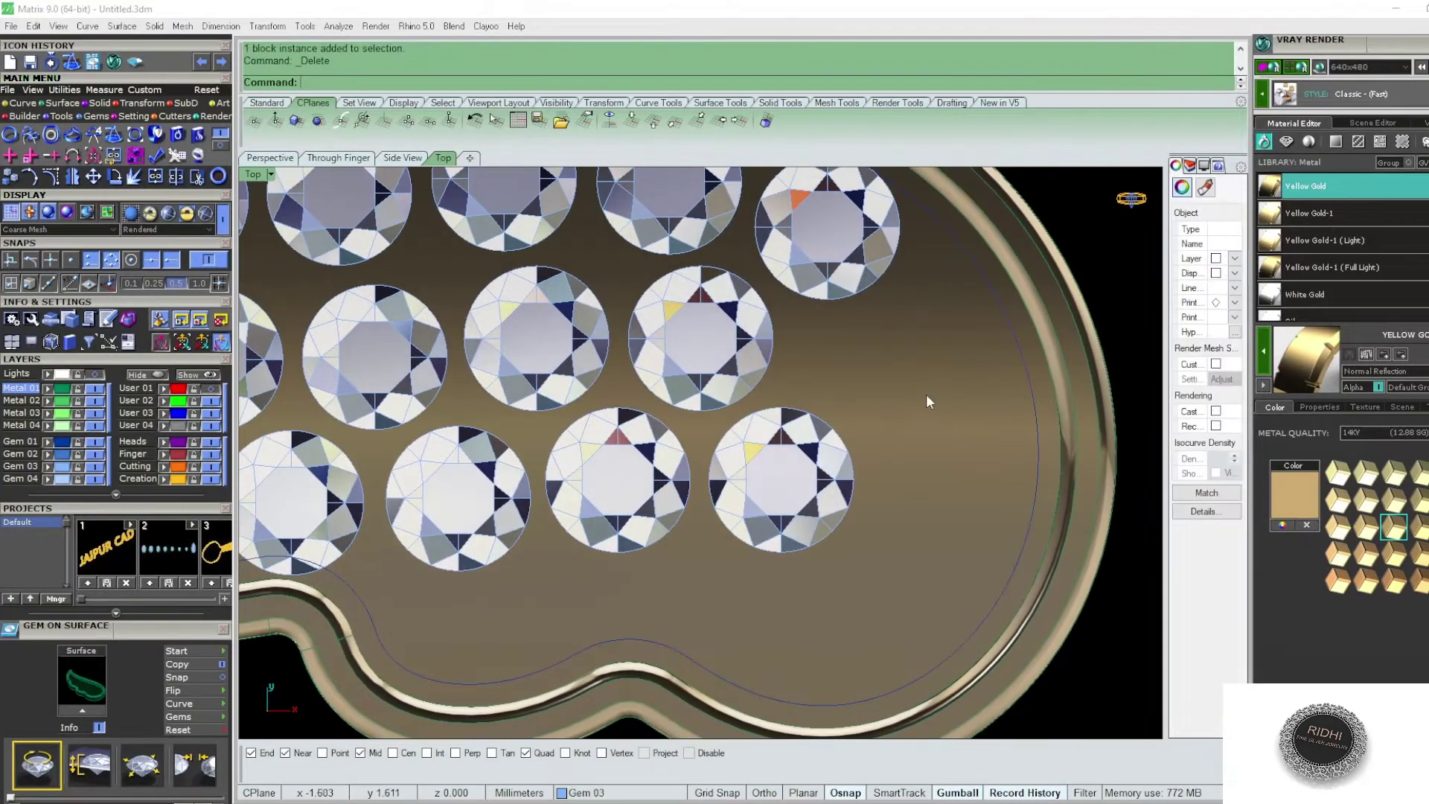
pyautogui.click(932, 387)
pyautogui.rightClick(935, 383)
pyautogui.scroll(1, 944, 349)
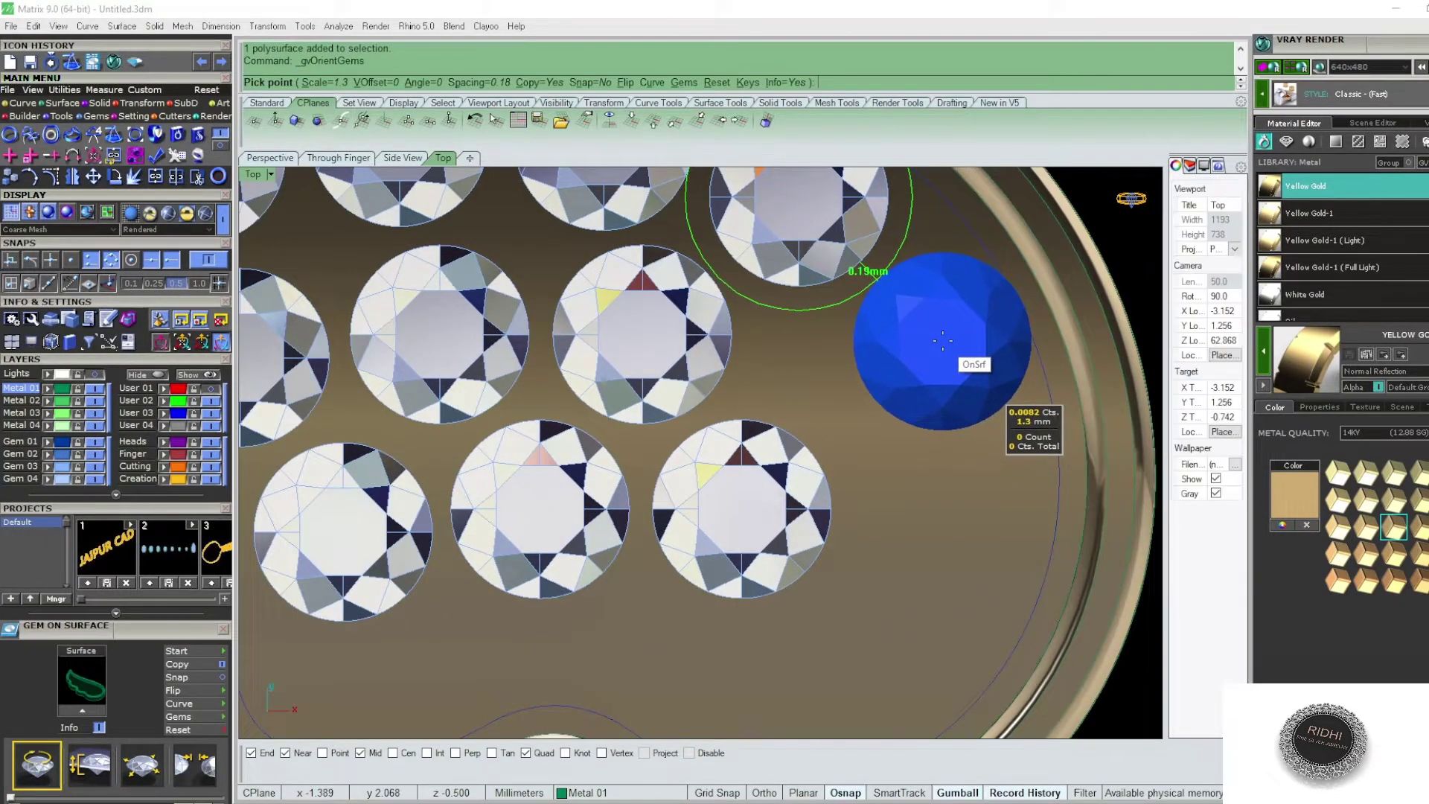
pyautogui.scroll(-1, 900, 320)
pyautogui.scroll(2, 953, 476)
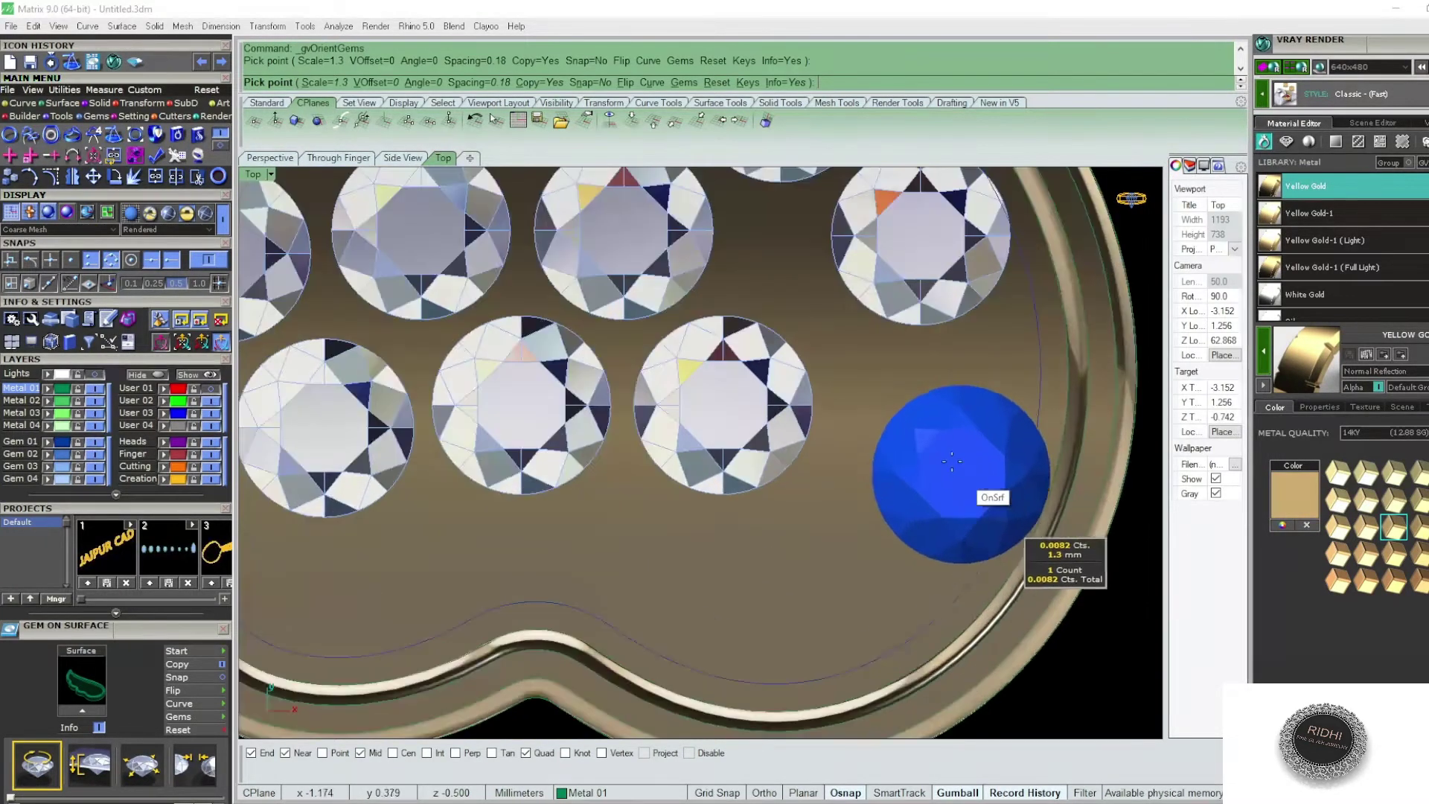
pyautogui.scroll(1, 945, 446)
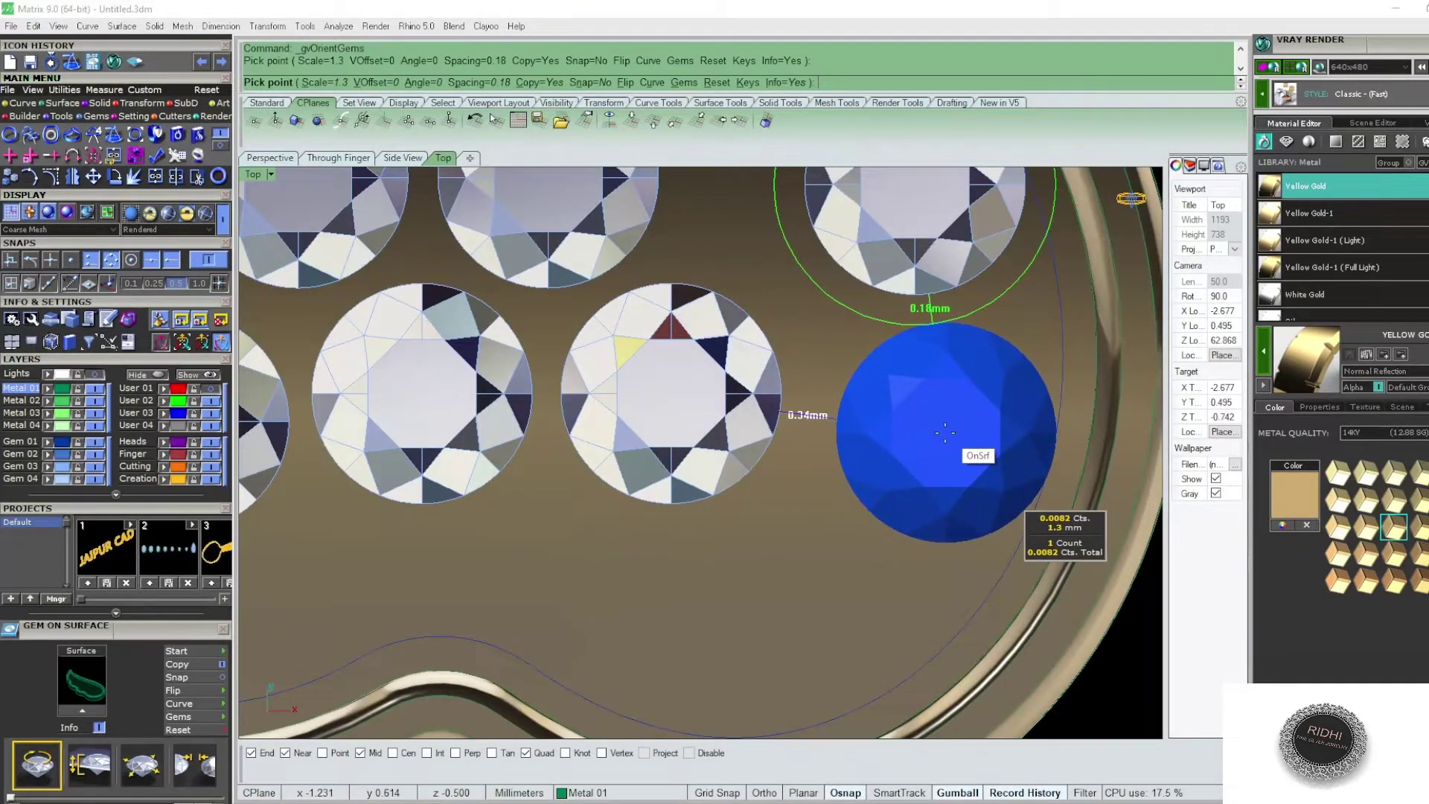
# - Place new diamonds in the lower-right gap and along the wing's lower edge
pyautogui.click(945, 431)
pyautogui.scroll(-2, 938, 420)
pyautogui.scroll(1, 846, 432)
pyautogui.scroll(1, 849, 535)
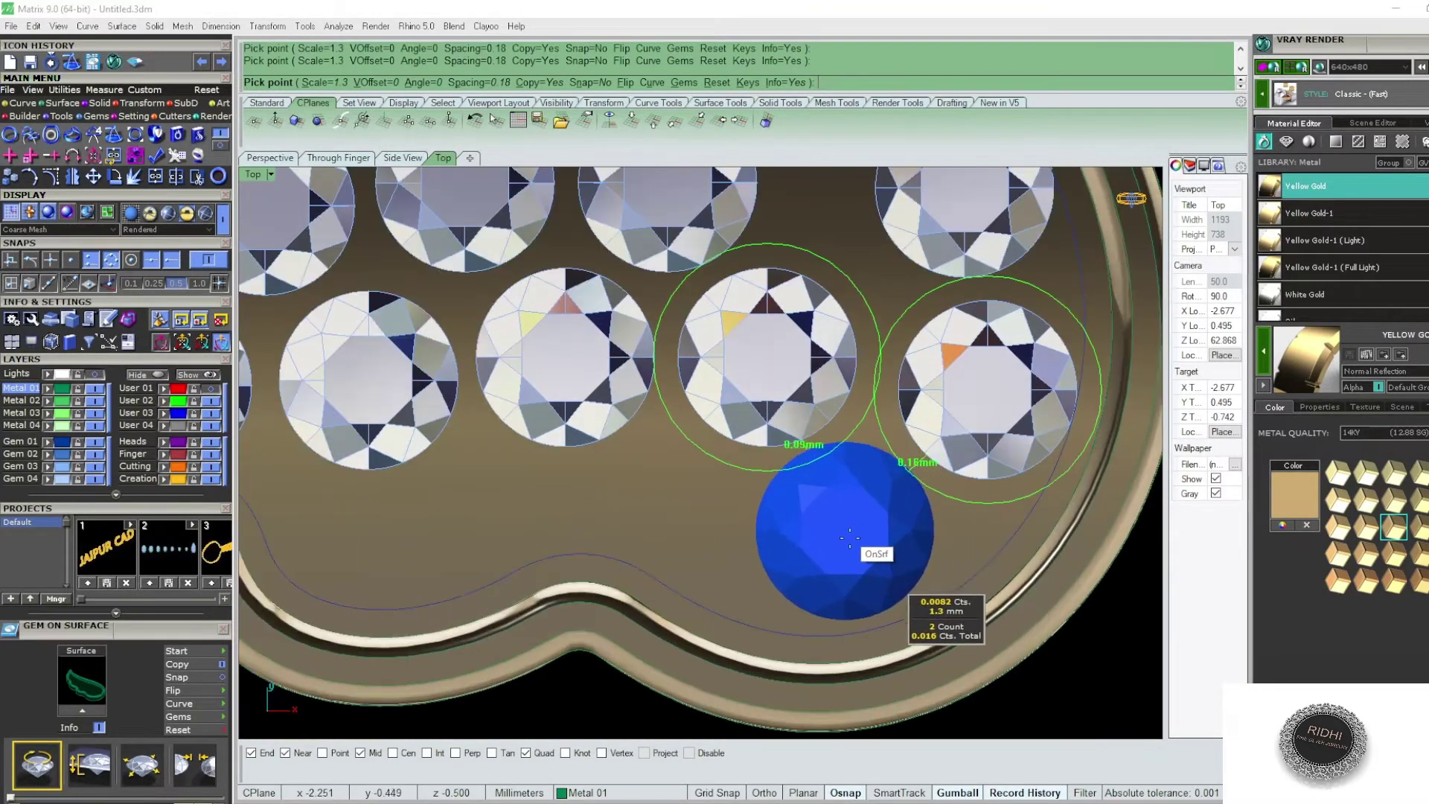
pyautogui.click(855, 541)
pyautogui.scroll(-1, 854, 528)
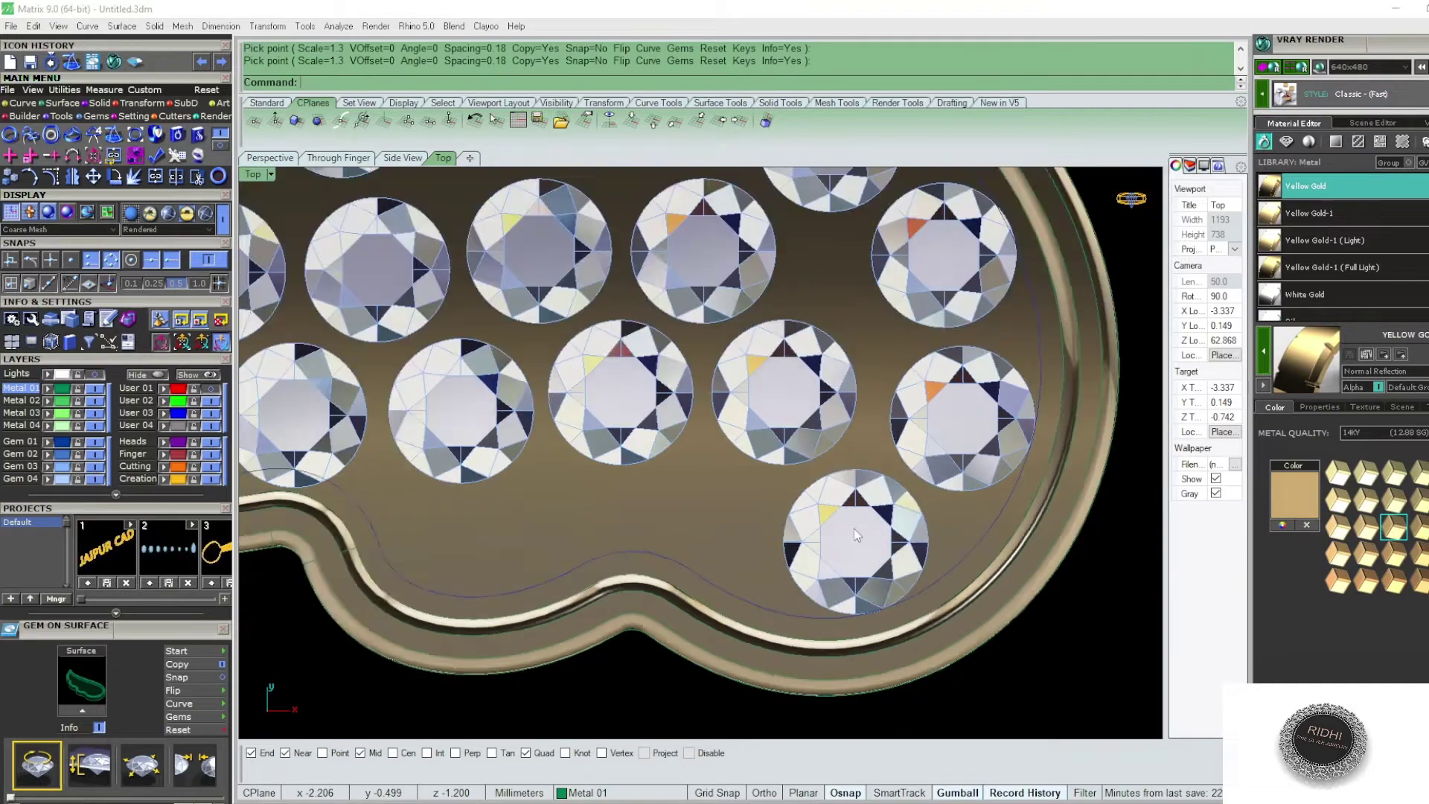
pyautogui.scroll(-1, 854, 529)
pyautogui.scroll(2, 856, 469)
pyautogui.scroll(2, 868, 440)
pyautogui.rightClick(865, 431)
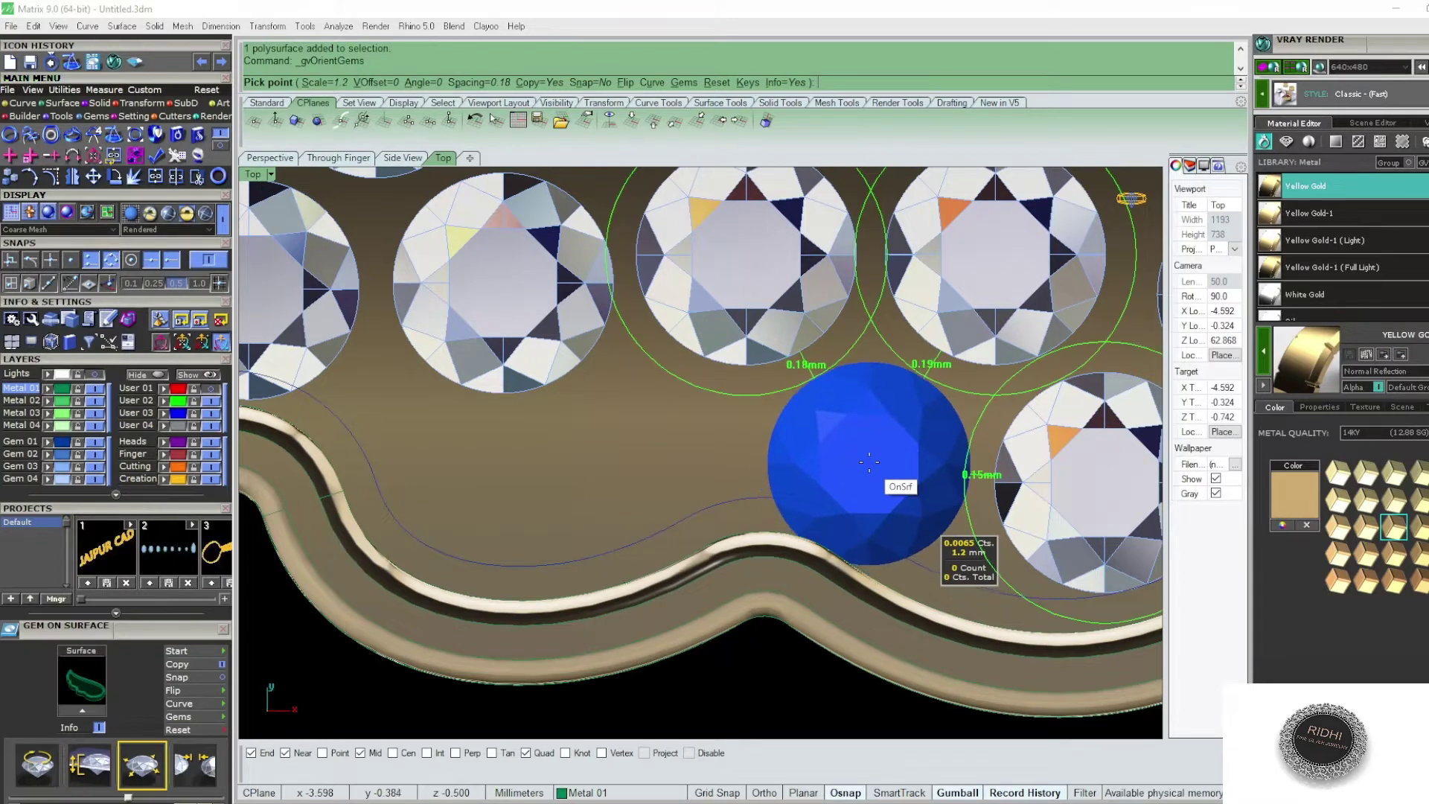
# - Place a smaller 1.2 mm diamond in the lower gap and finish gem placement
pyautogui.click(868, 464)
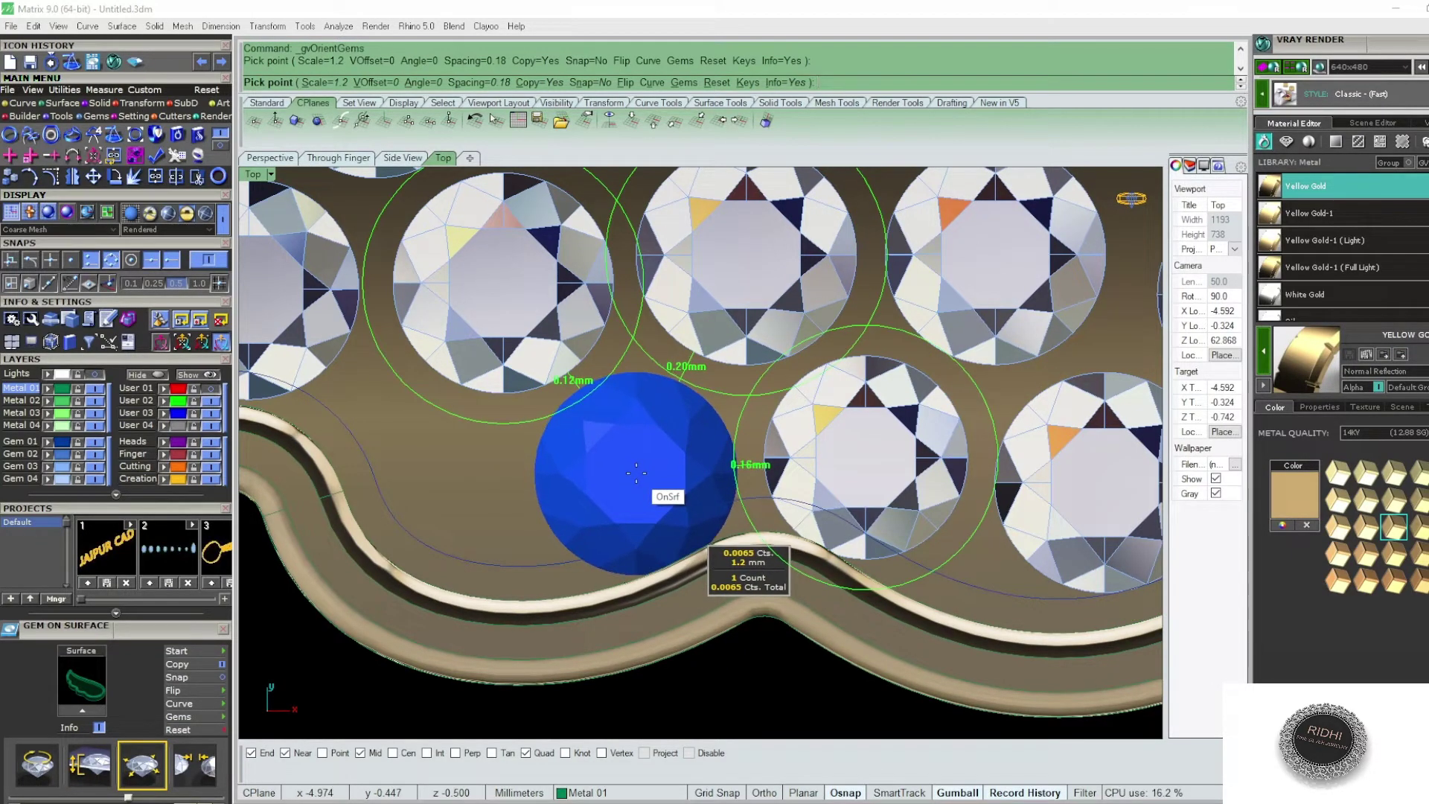
pyautogui.click(636, 473)
pyautogui.scroll(-3, 633, 476)
pyautogui.press('Return')
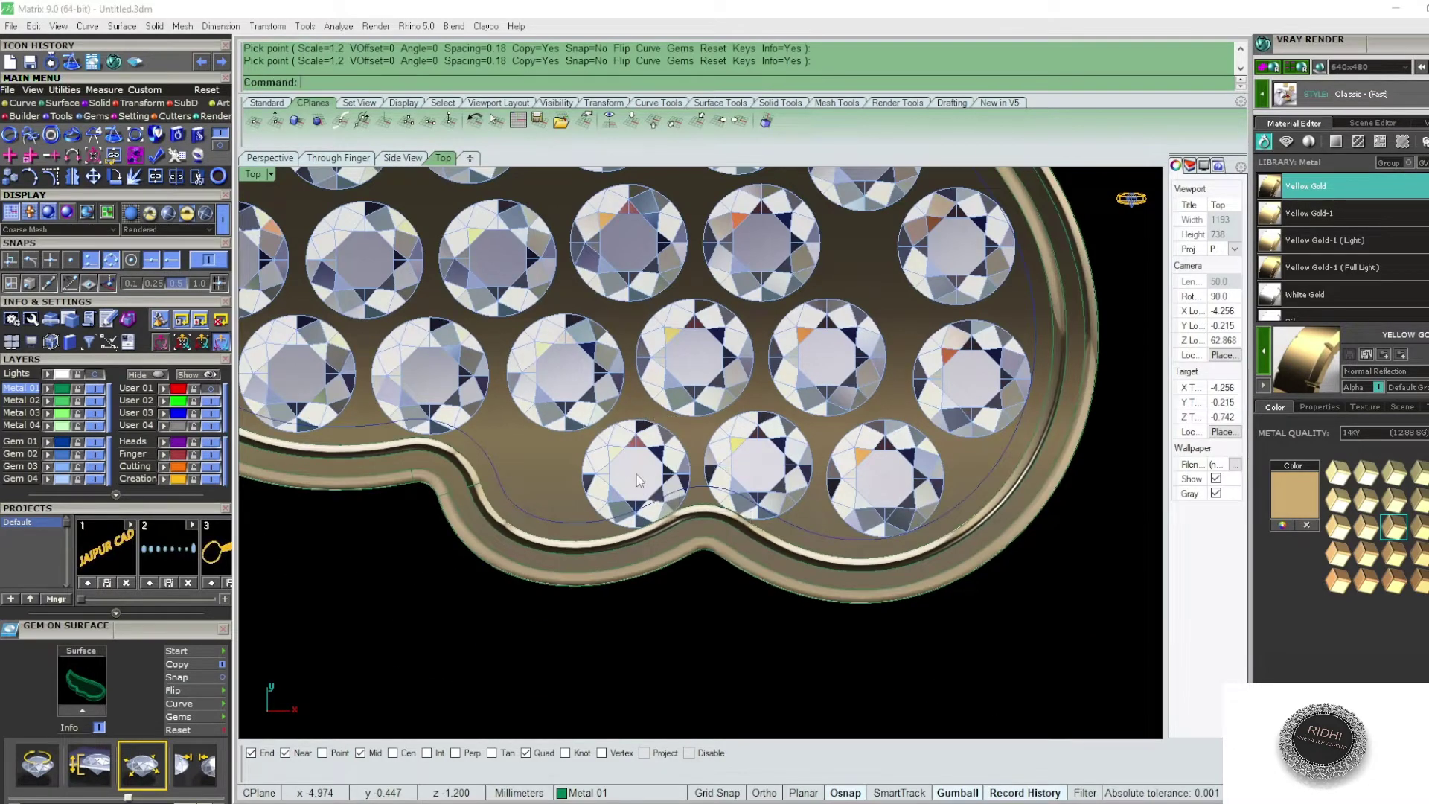
pyautogui.scroll(-2, 703, 422)
pyautogui.scroll(1, 678, 435)
pyautogui.scroll(-2, 762, 416)
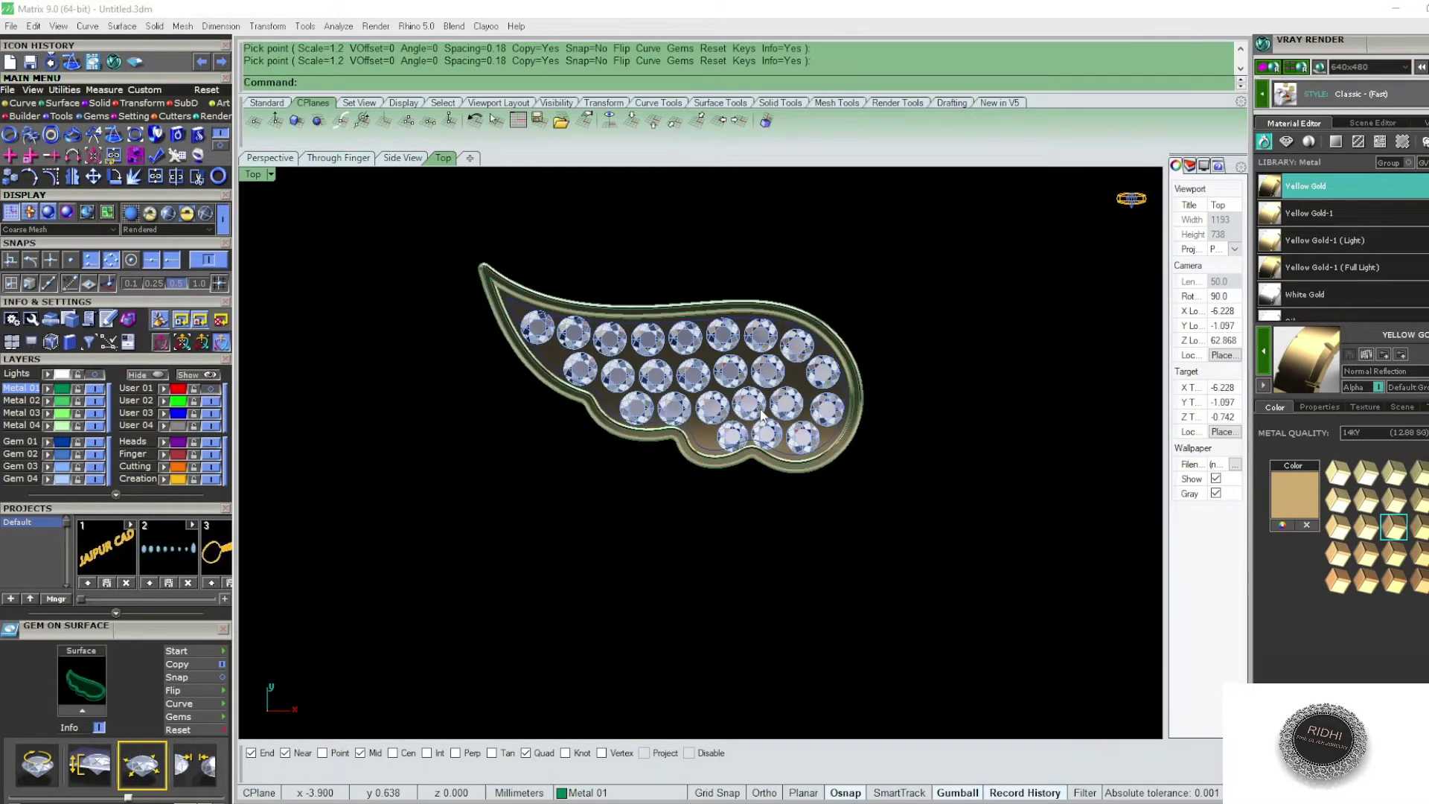
pyautogui.scroll(5, 676, 393)
# - Start Prong on Surface from a selected diamond on the wing
pyautogui.click(676, 393)
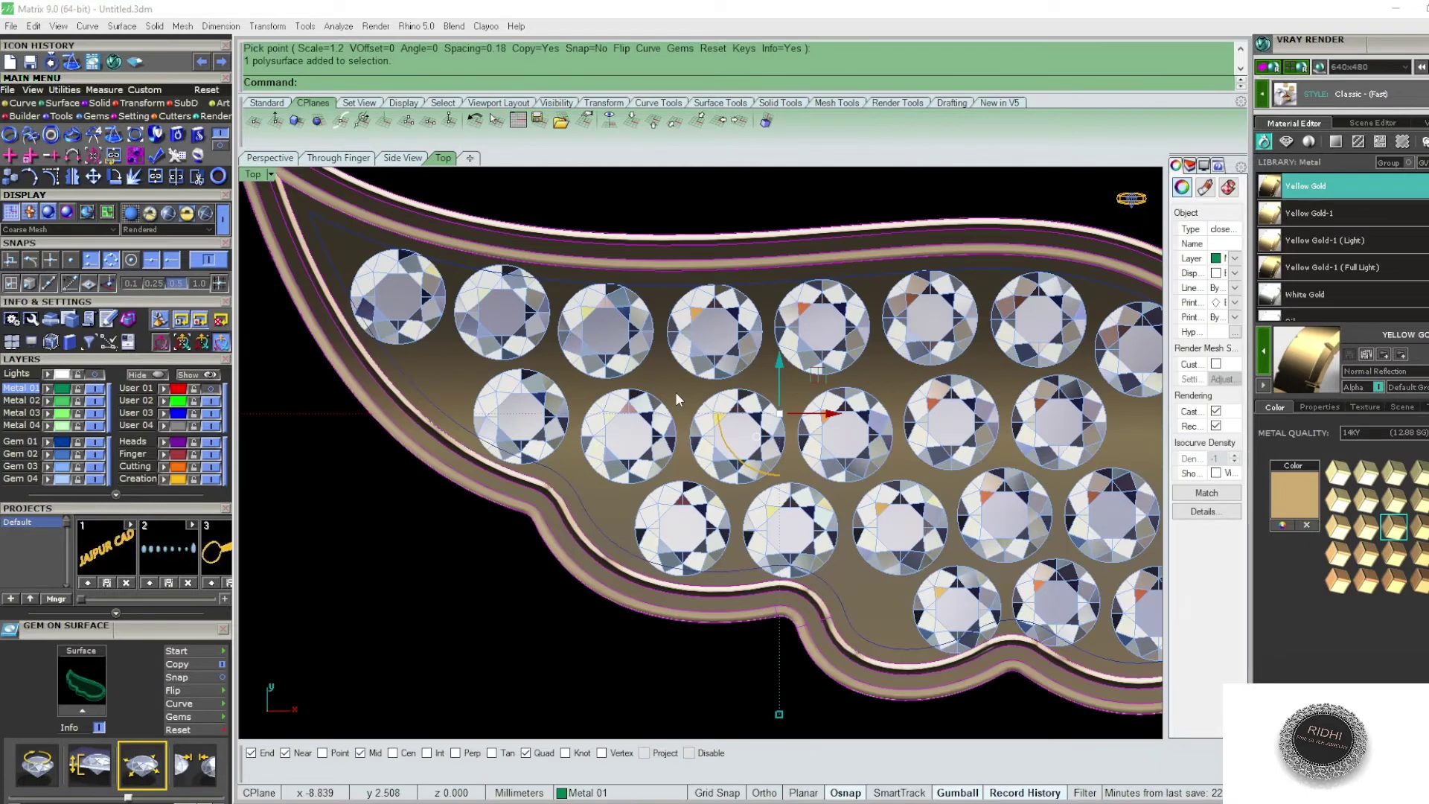
pyautogui.rightClick(676, 399)
pyautogui.click(707, 354)
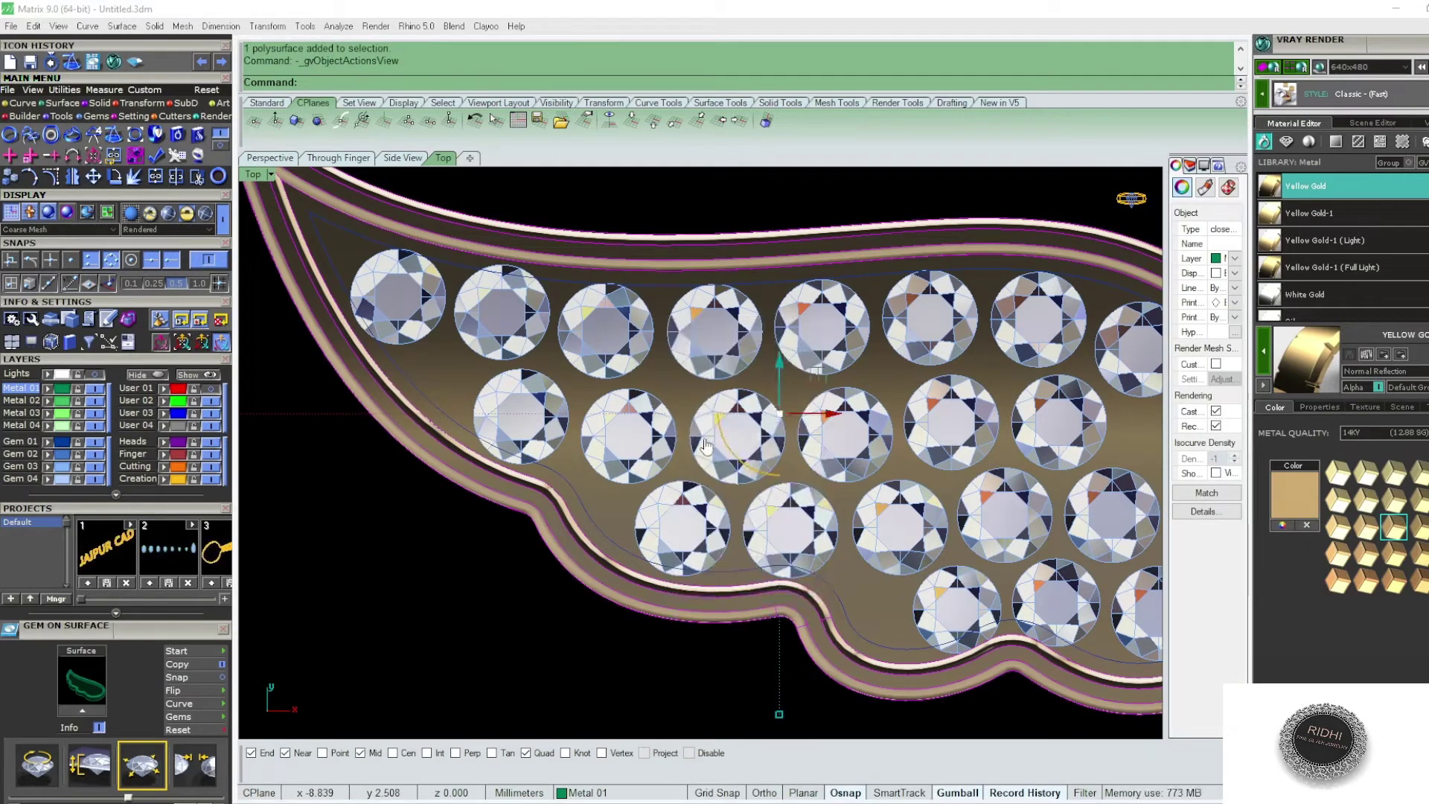
pyautogui.scroll(-3, 677, 387)
pyautogui.scroll(2, 467, 311)
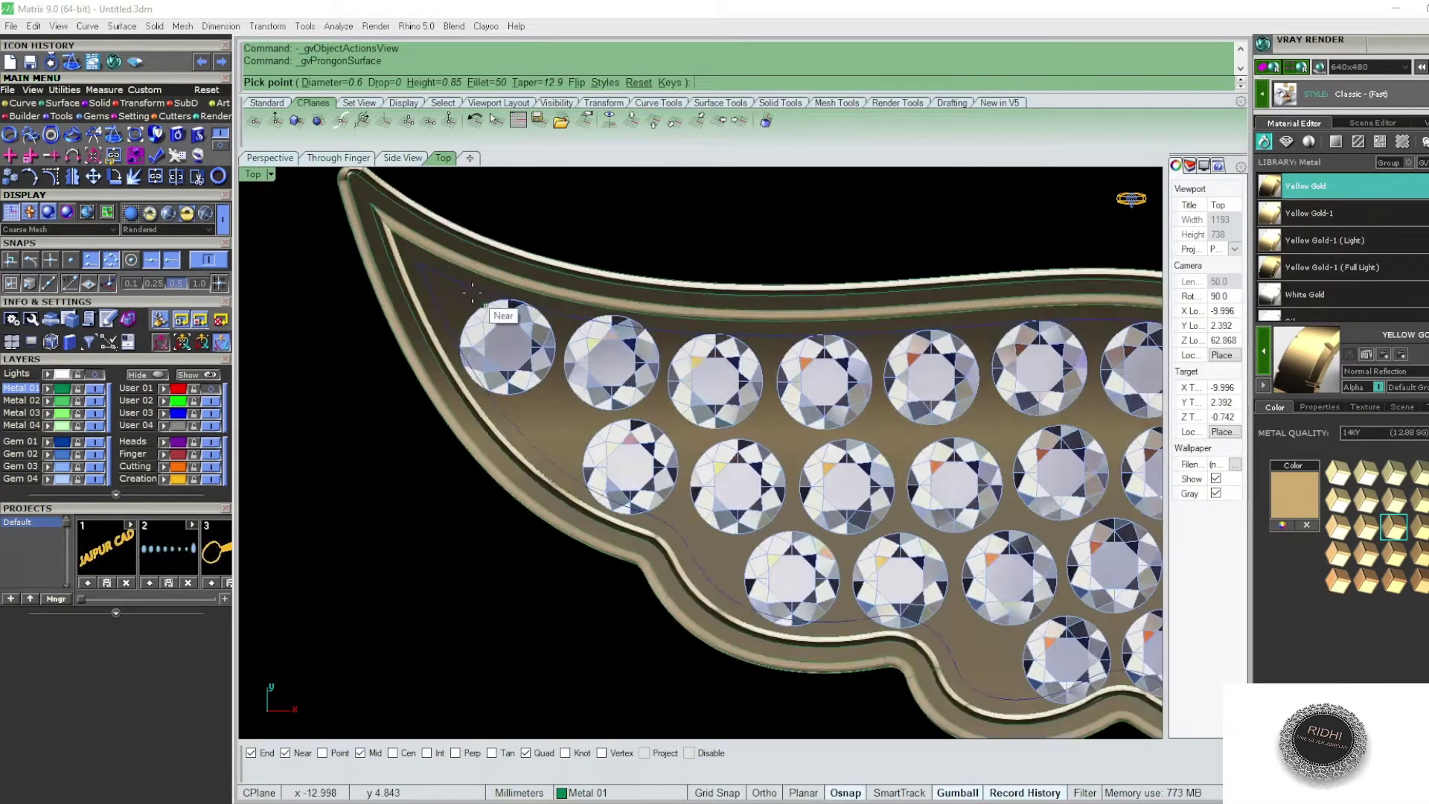
pyautogui.scroll(2, 466, 311)
pyautogui.scroll(2, 477, 314)
pyautogui.scroll(1, 491, 317)
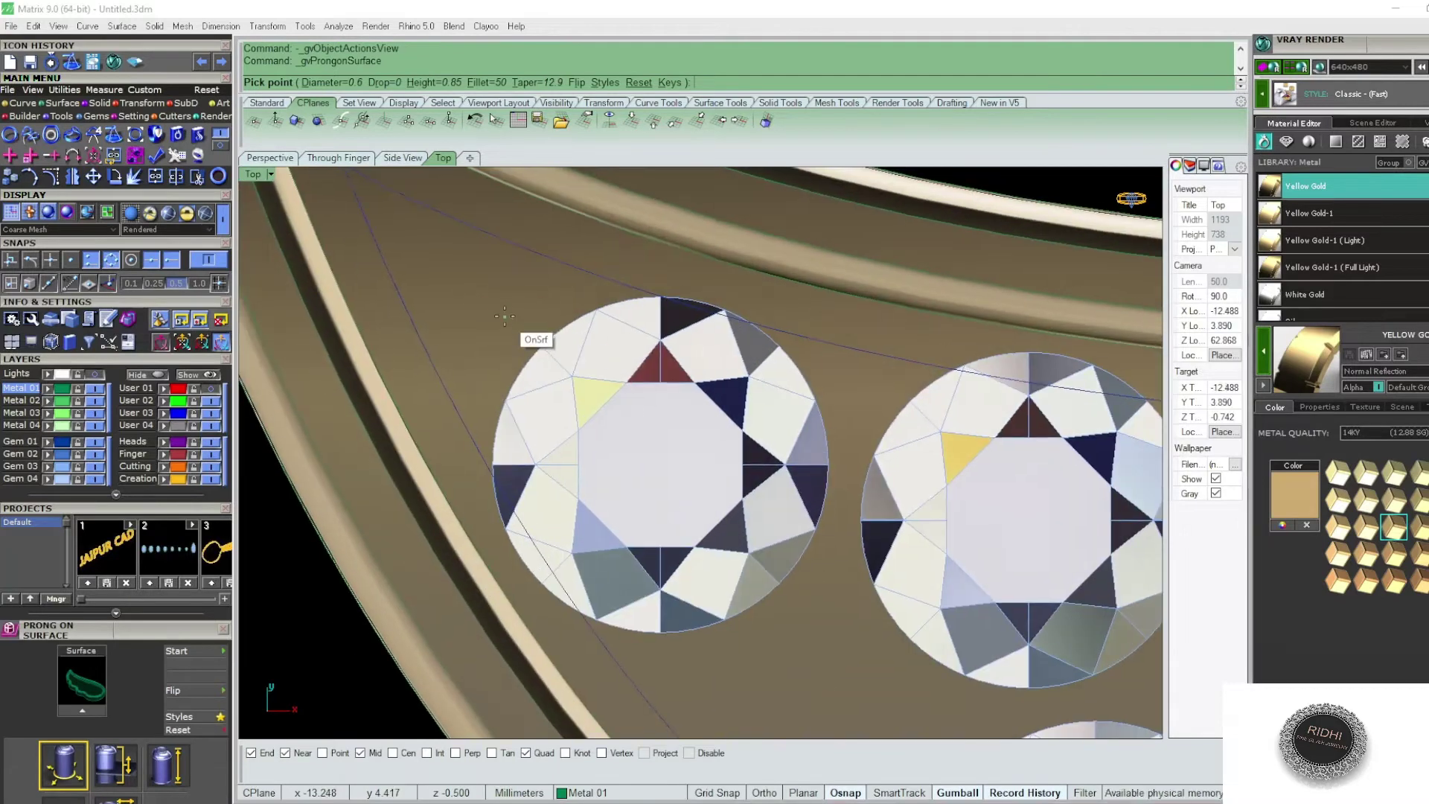
pyautogui.scroll(1, 500, 320)
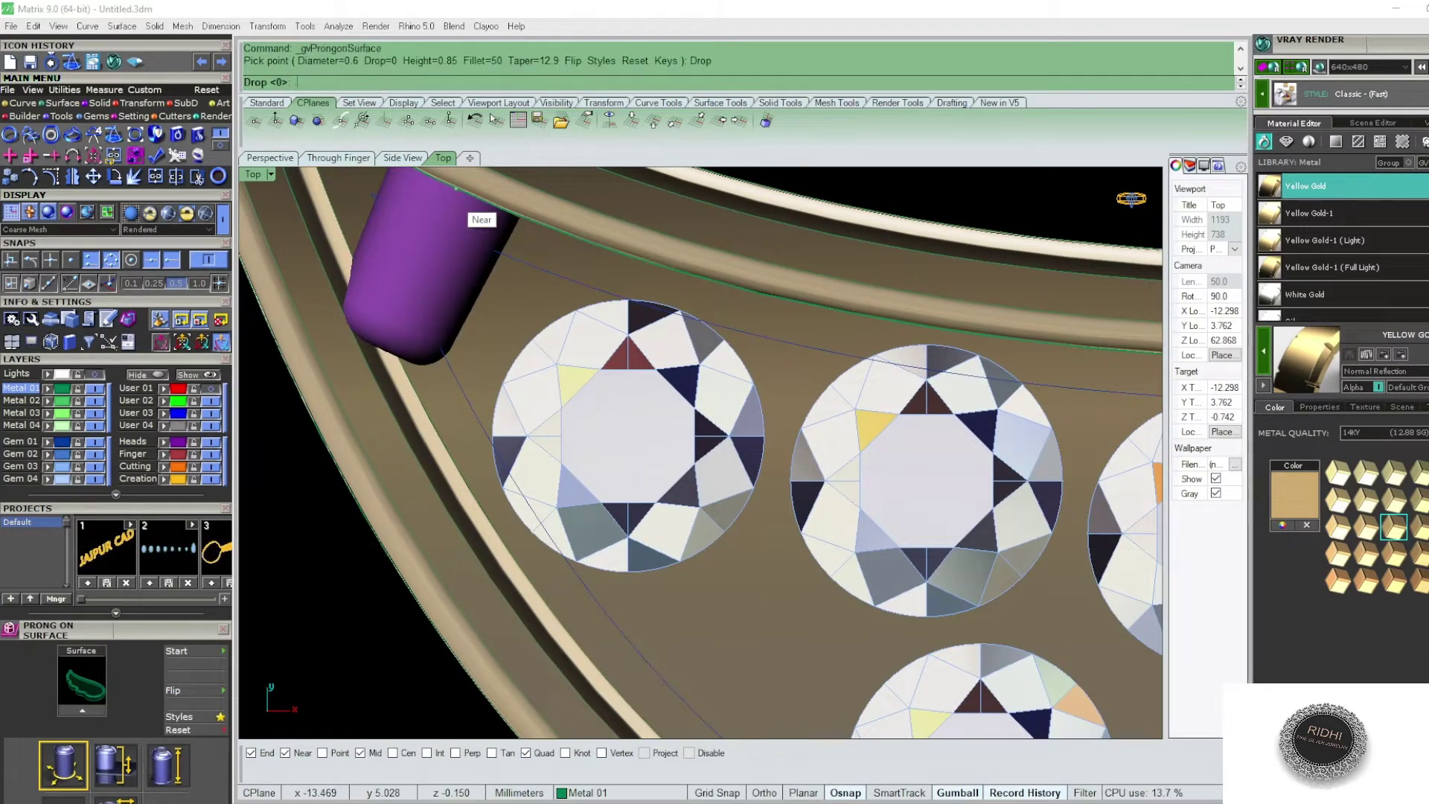
pyautogui.write('2')
# - Keep the 0.2 prong drop and set diameter 0.5, height 0.65 and taper 30
pyautogui.press('Return')
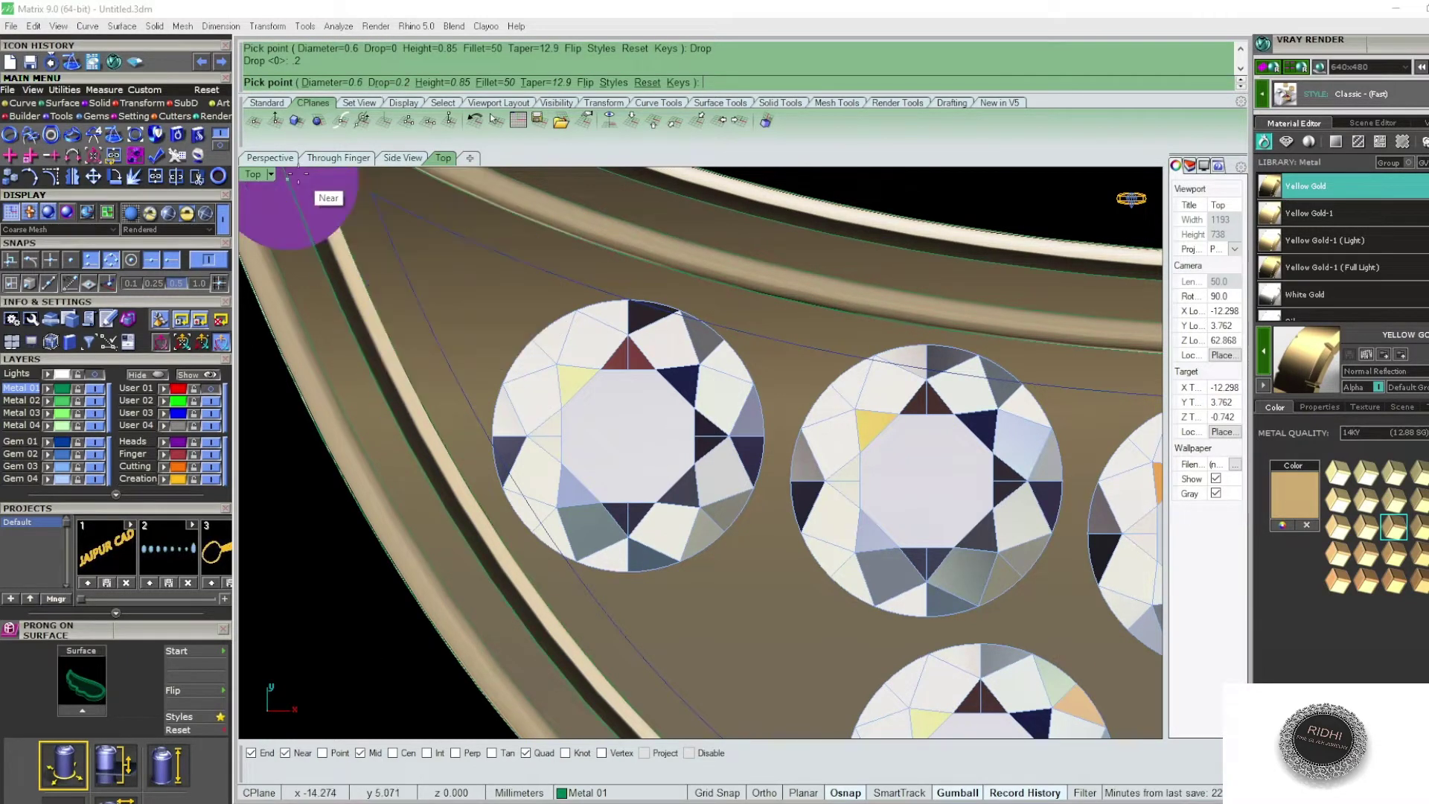
pyautogui.click(333, 85)
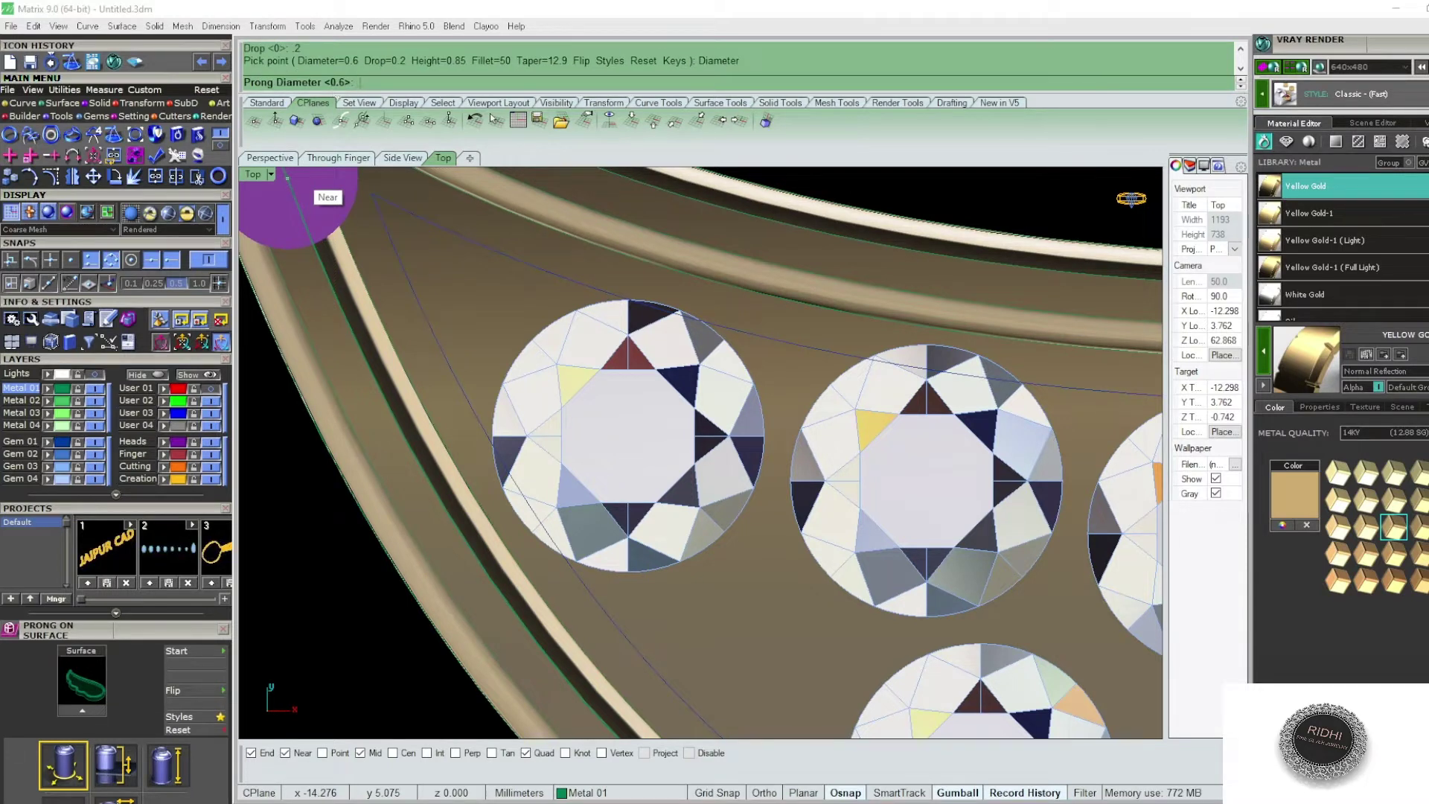
pyautogui.write('.5')
pyautogui.press('Return')
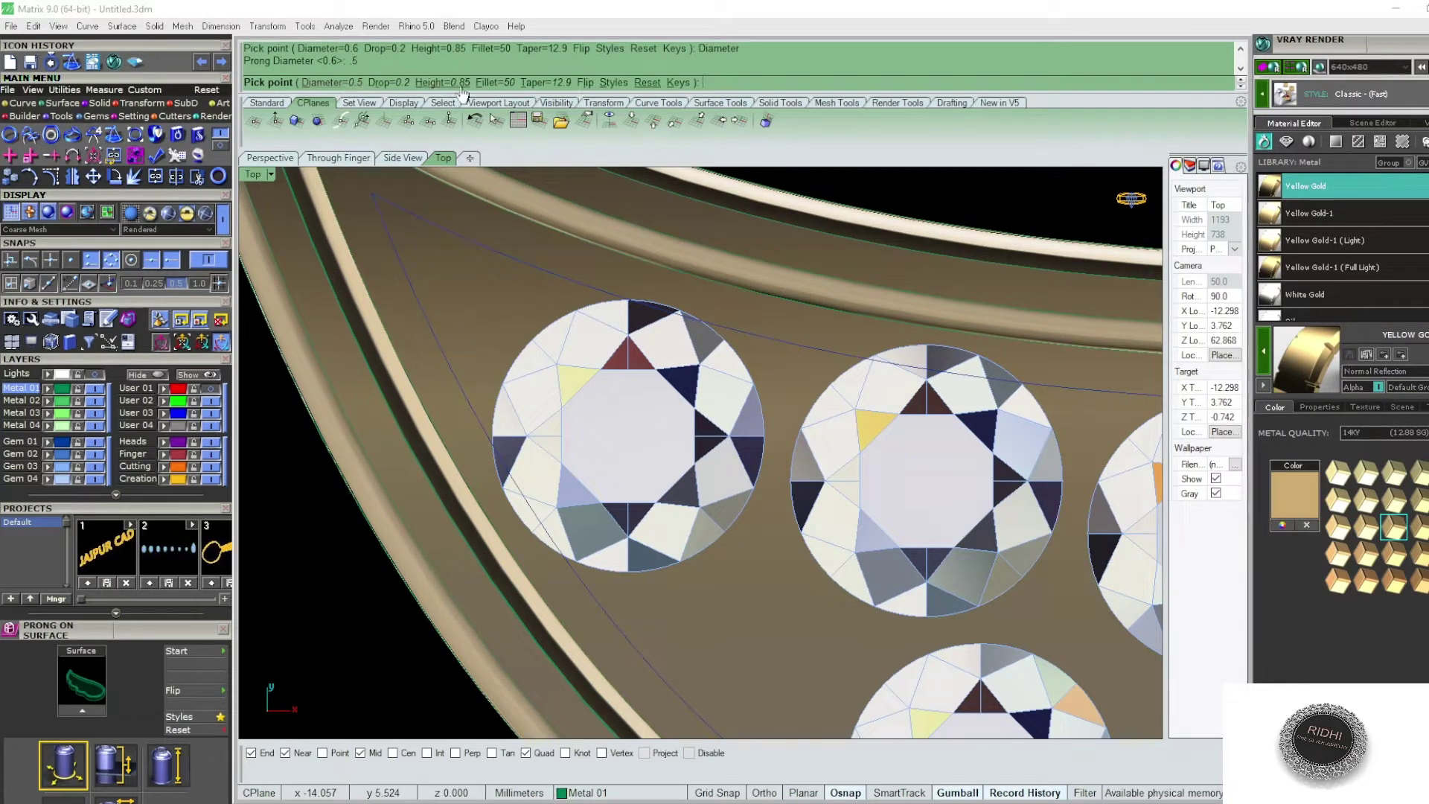
pyautogui.click(451, 83)
pyautogui.write('.65')
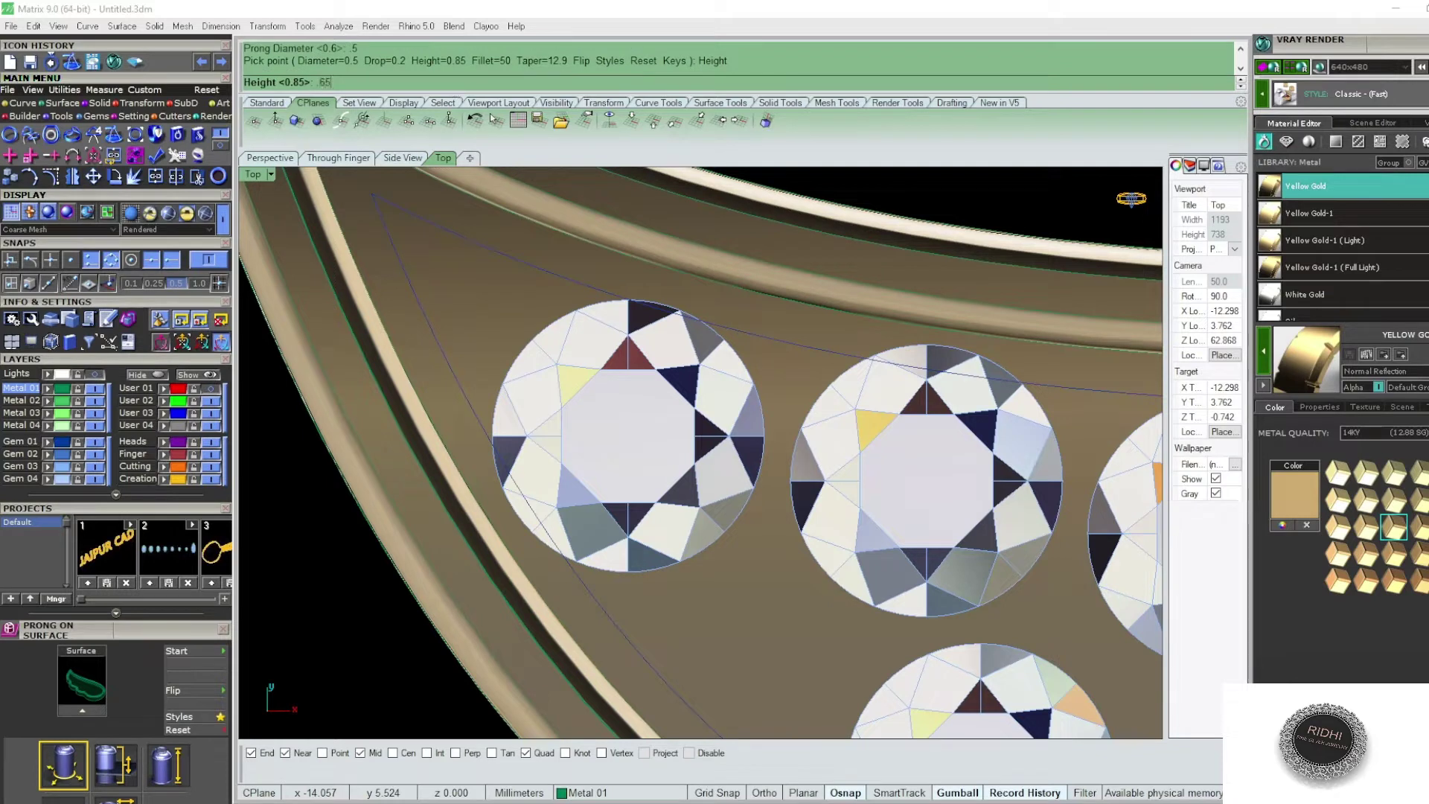
pyautogui.click(552, 83)
pyautogui.write('30')
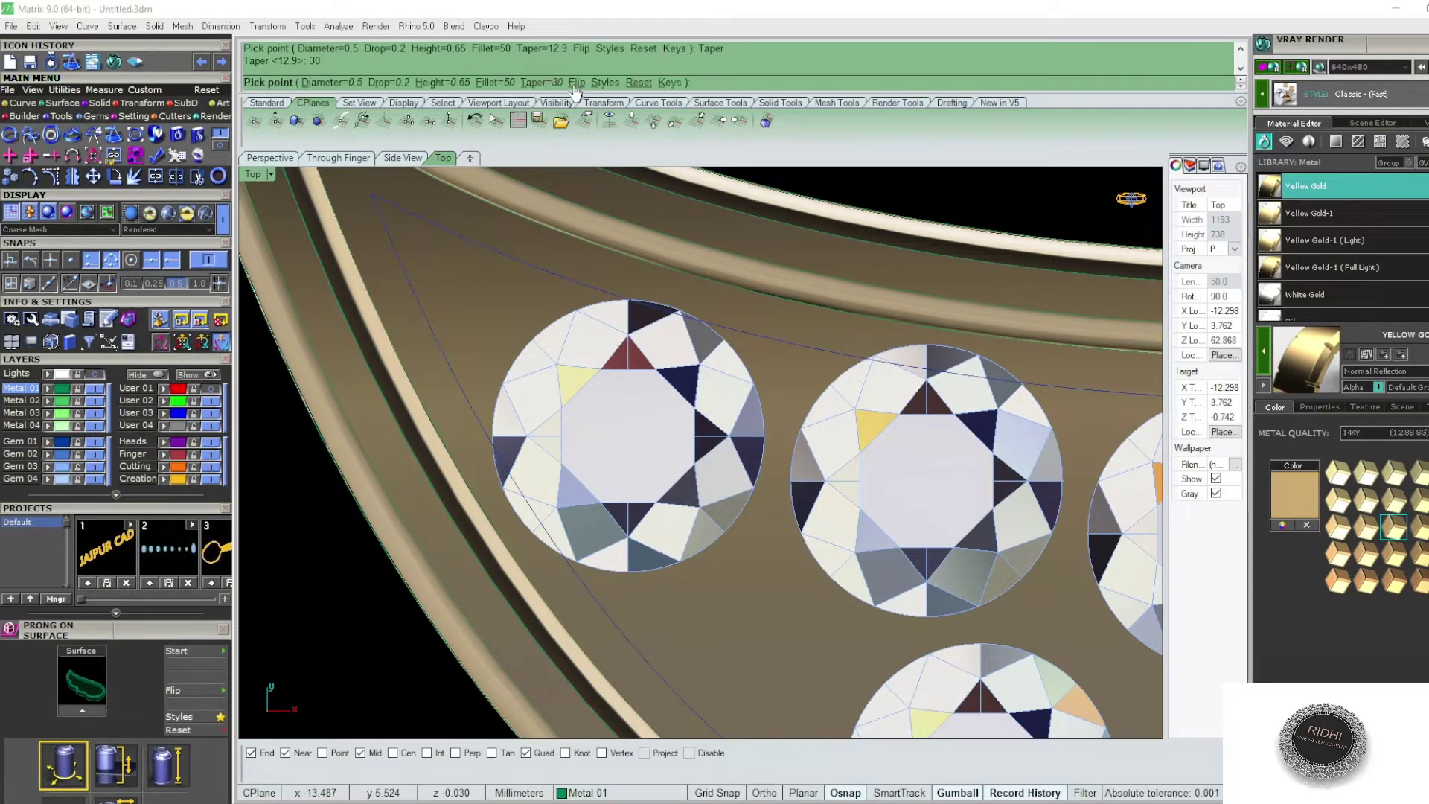
# - Place the first prong beside the end diamond and disable object snapping
pyautogui.scroll(1, 495, 320)
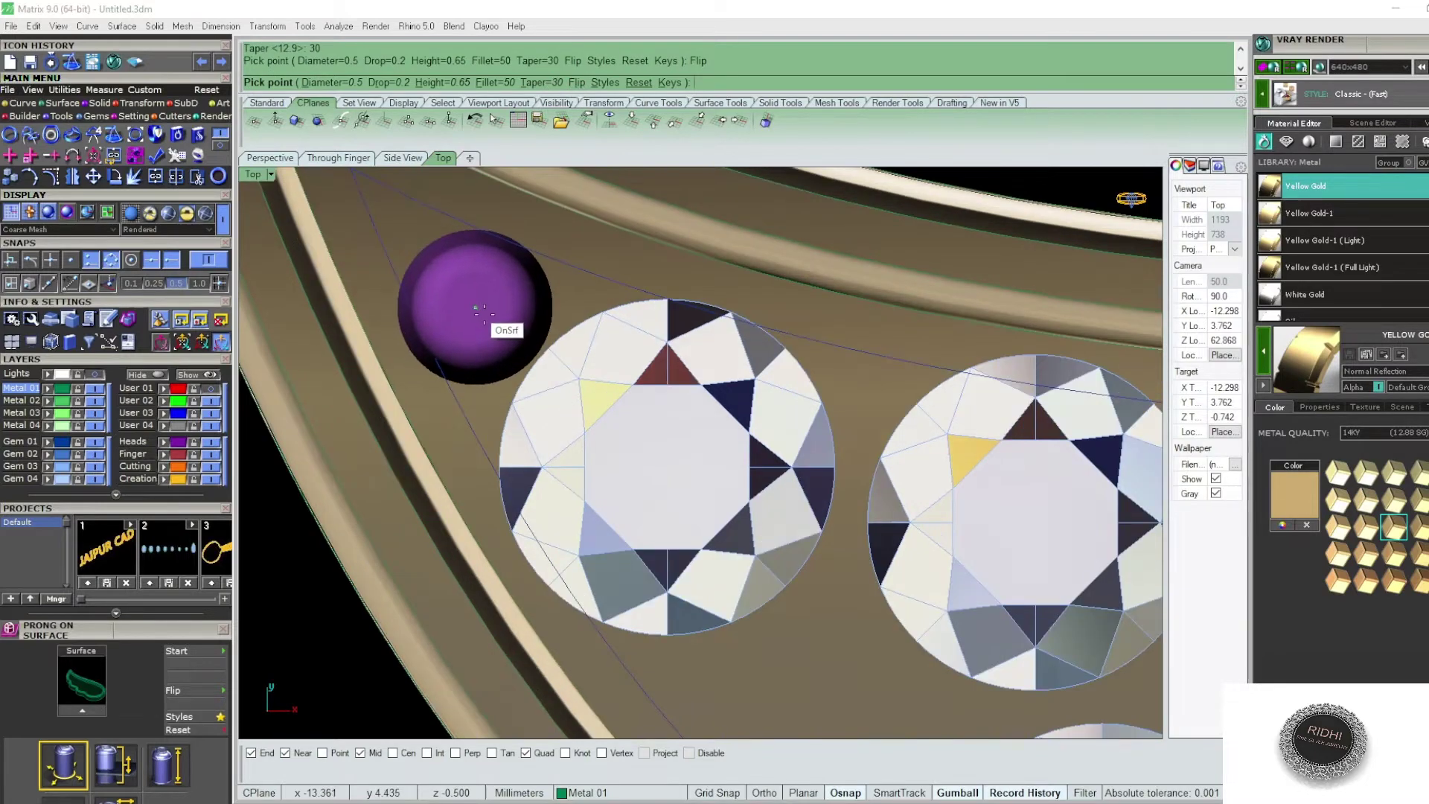
pyautogui.scroll(-2, 500, 322)
pyautogui.scroll(2, 503, 322)
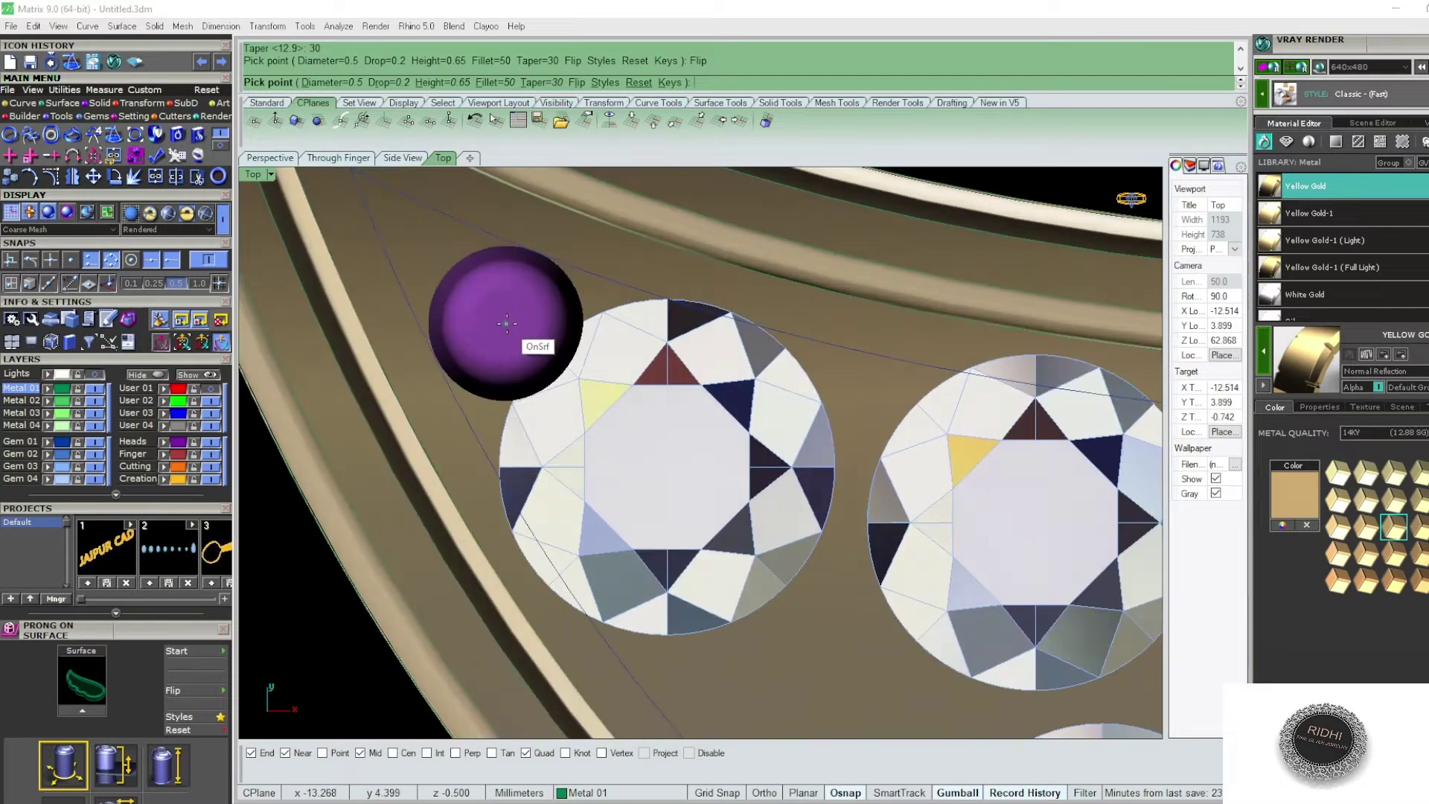
pyautogui.click(510, 325)
pyautogui.scroll(-2, 509, 324)
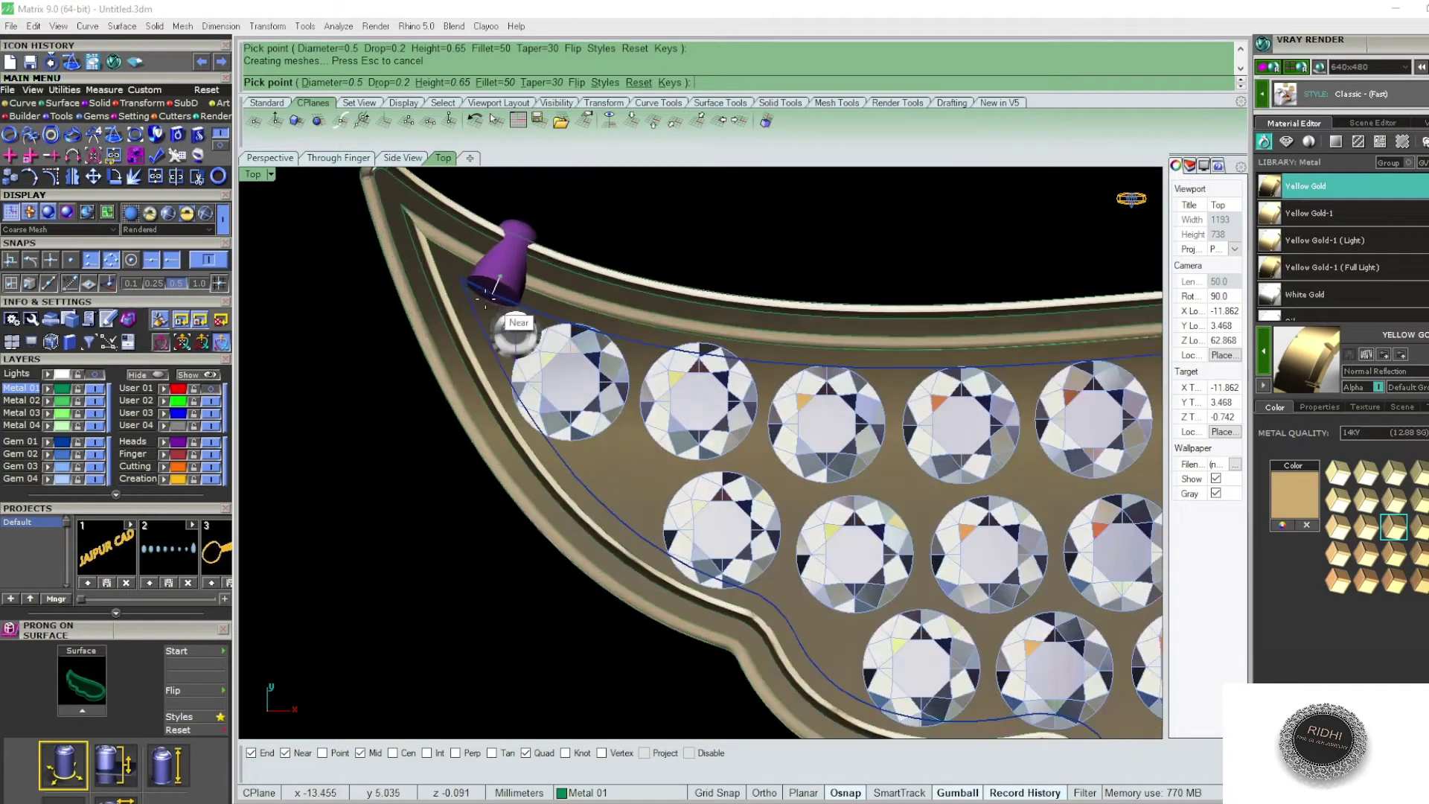
pyautogui.click(211, 259)
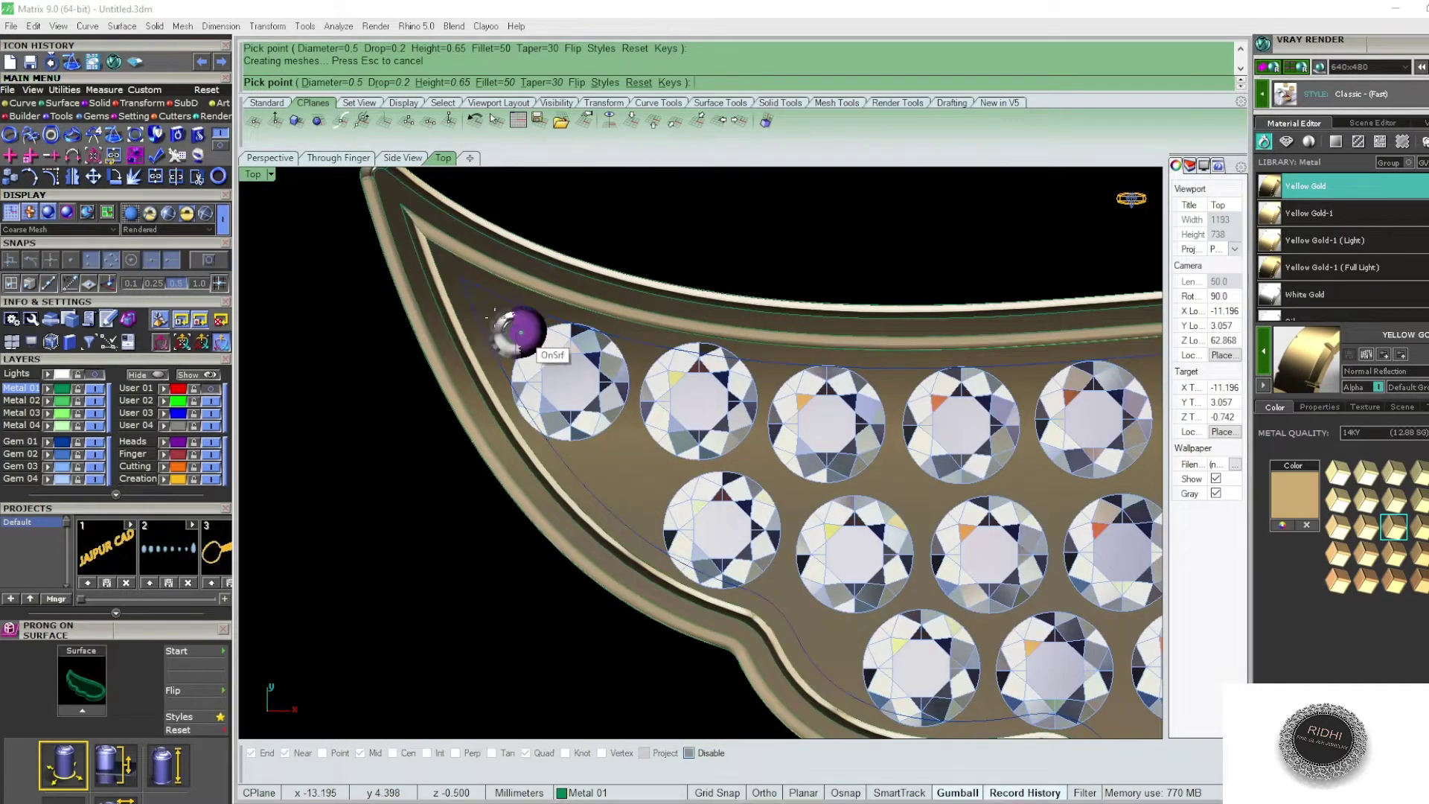
pyautogui.scroll(3, 491, 305)
pyautogui.scroll(1, 465, 280)
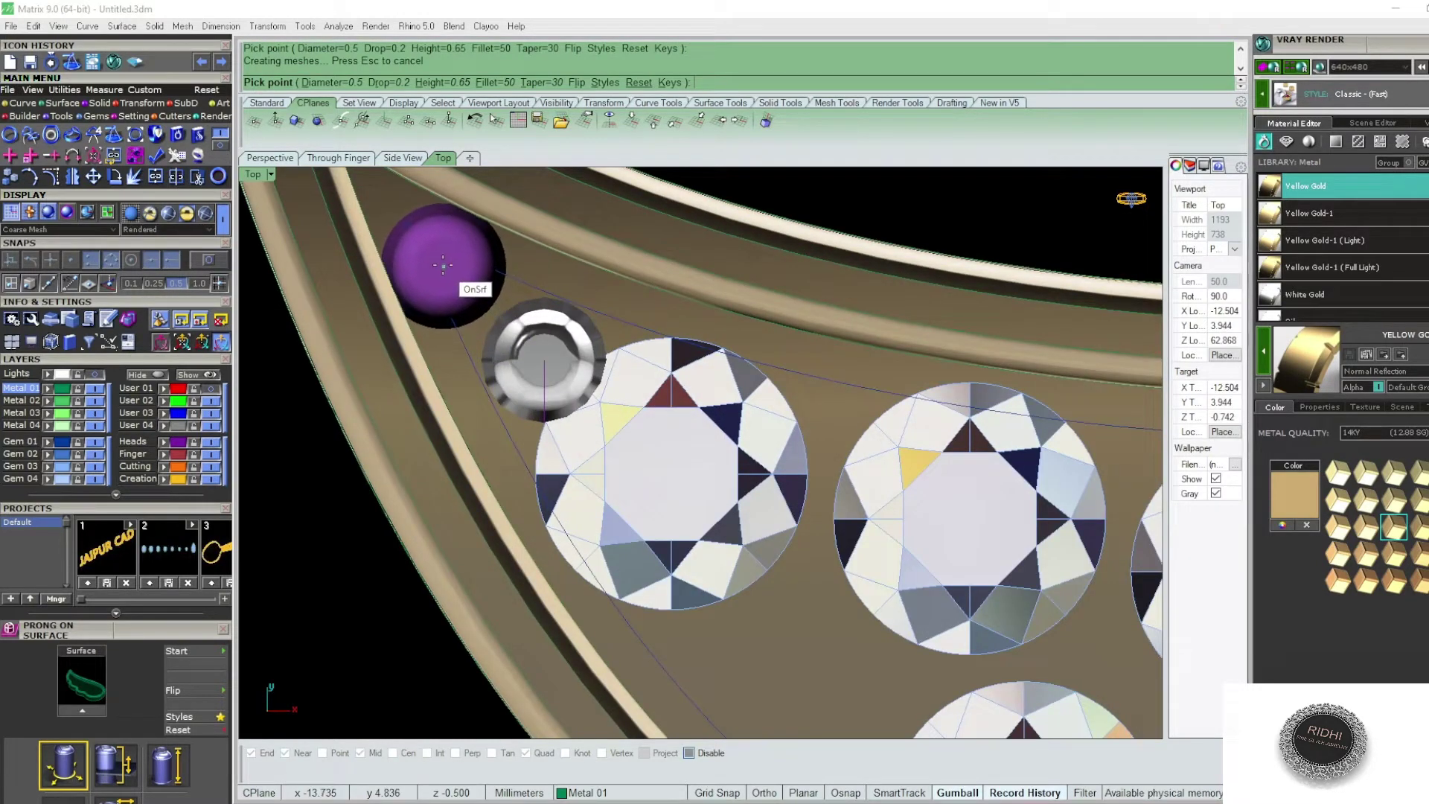
pyautogui.scroll(-3, 443, 265)
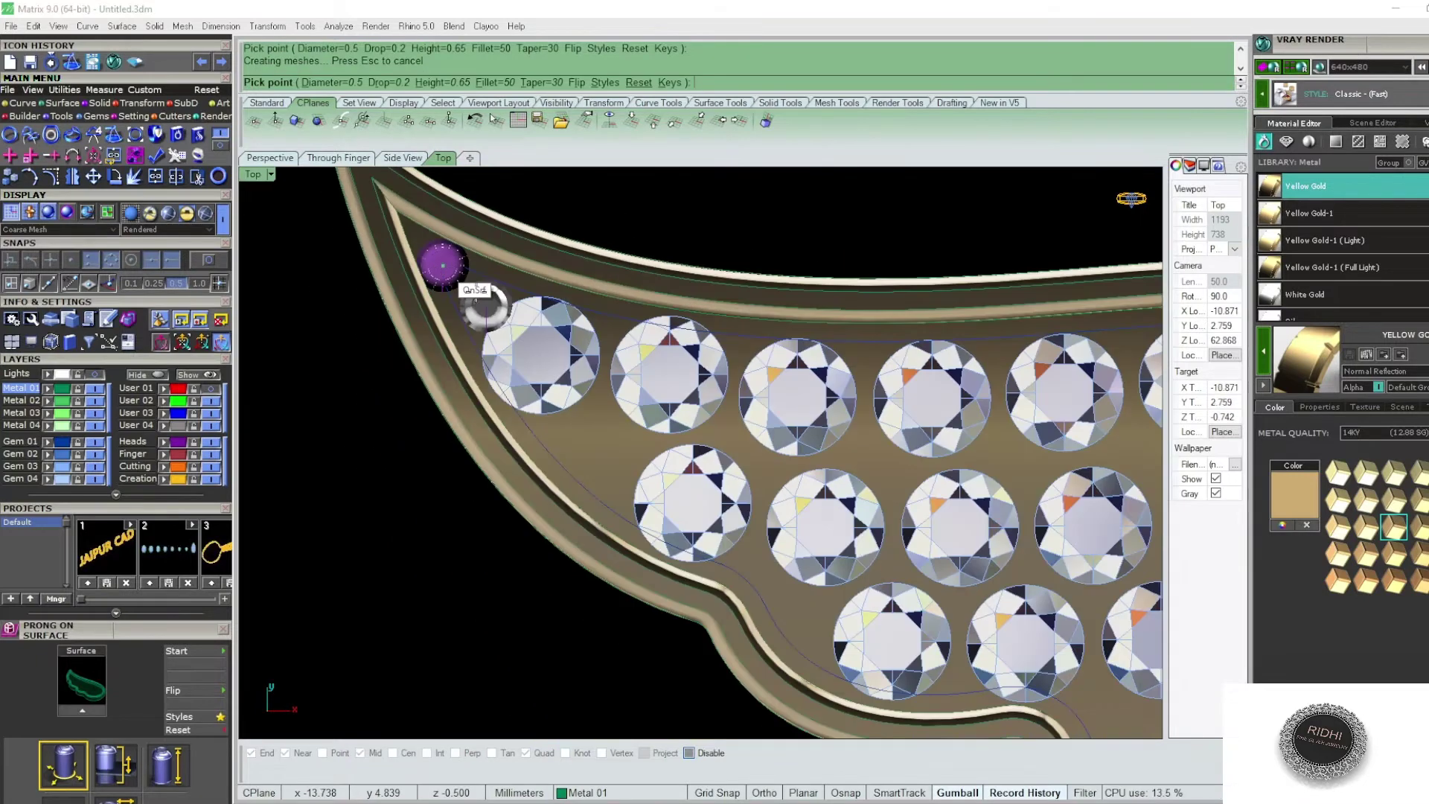
# - Place more prongs between the top-row diamonds along the wing's upper edge
pyautogui.click(443, 265)
pyautogui.scroll(2, 554, 320)
pyautogui.scroll(2, 612, 313)
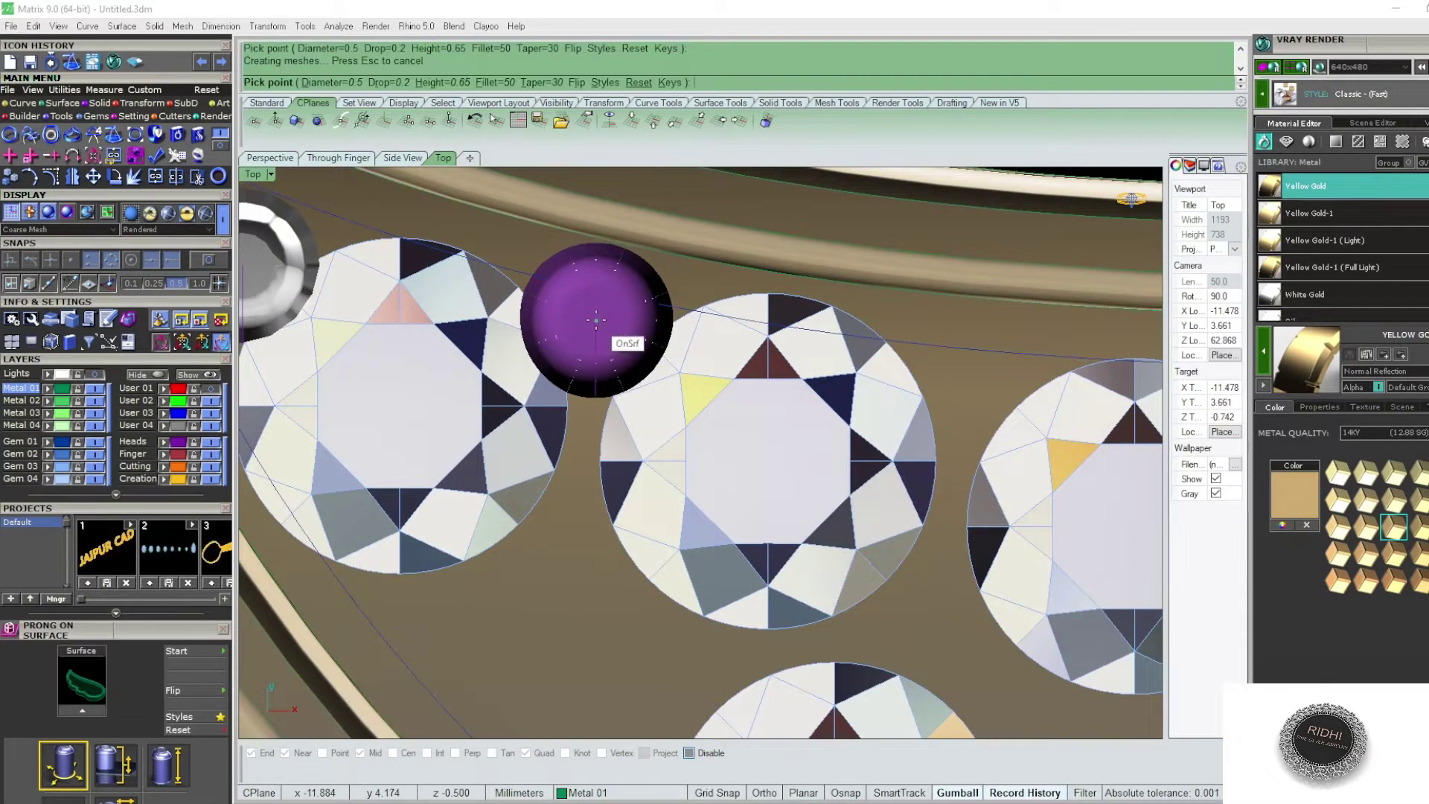
pyautogui.scroll(-3, 595, 320)
pyautogui.scroll(-1, 702, 329)
pyautogui.scroll(1, 701, 329)
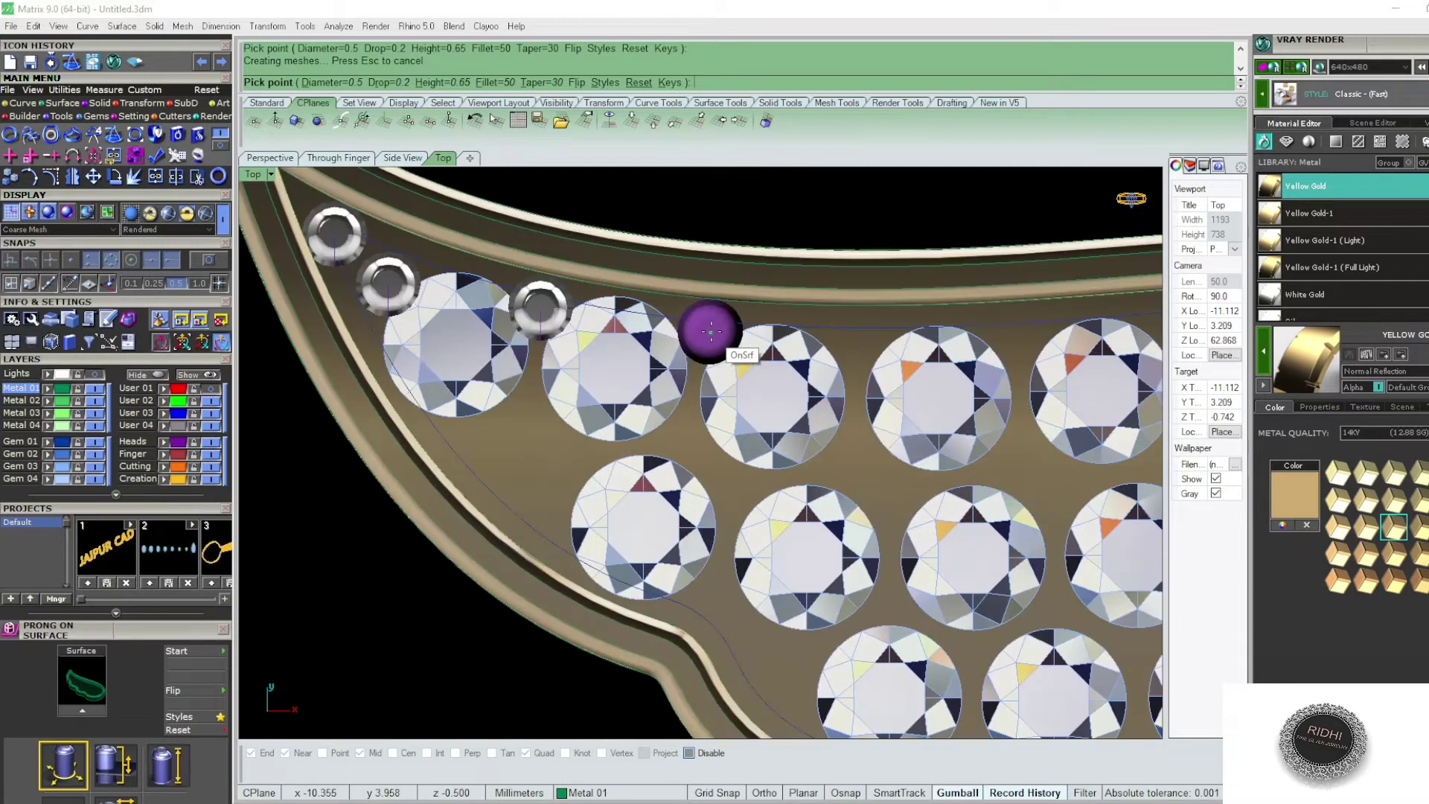
pyautogui.scroll(2, 702, 329)
pyautogui.scroll(2, 701, 326)
pyautogui.scroll(1, 701, 326)
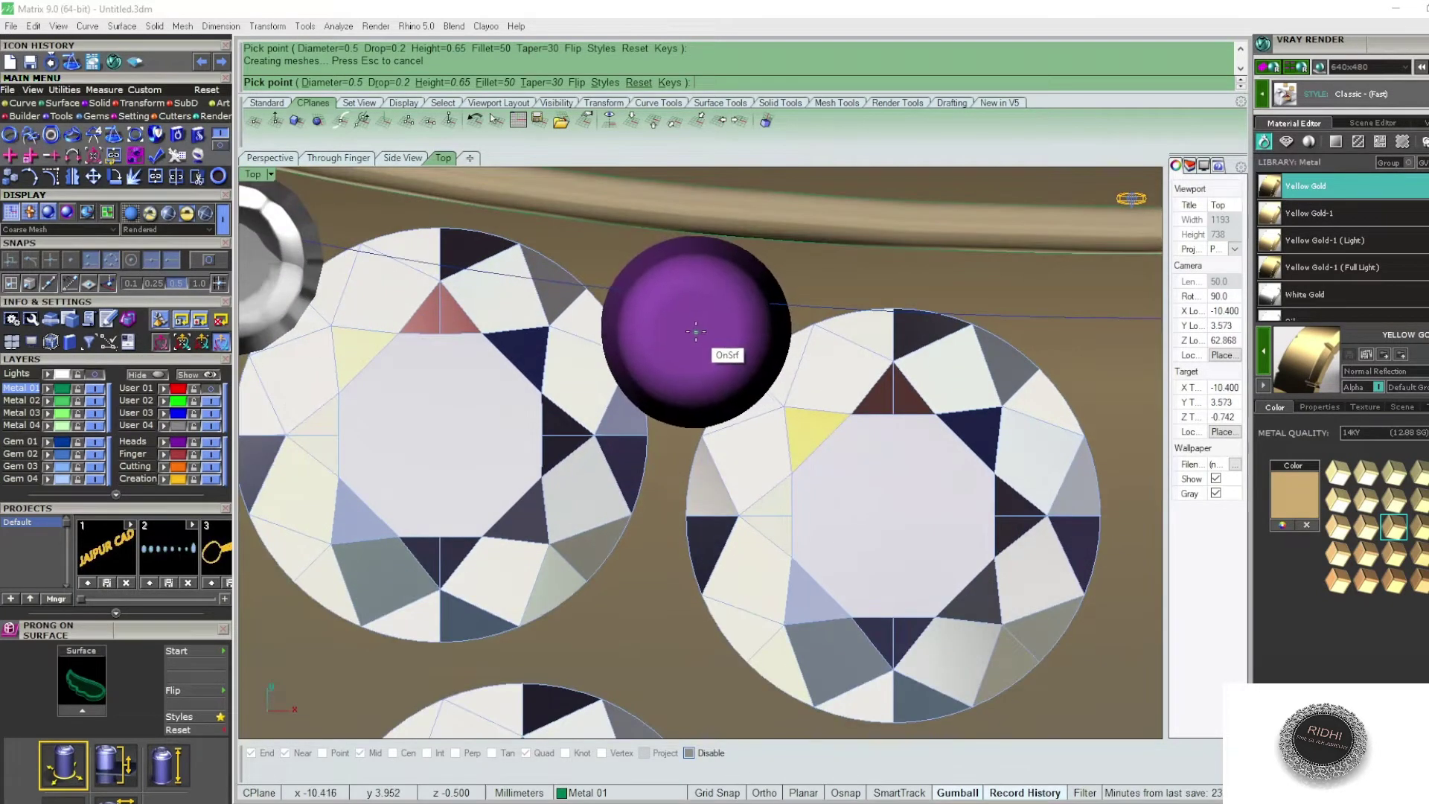
pyautogui.scroll(-2, 568, 374)
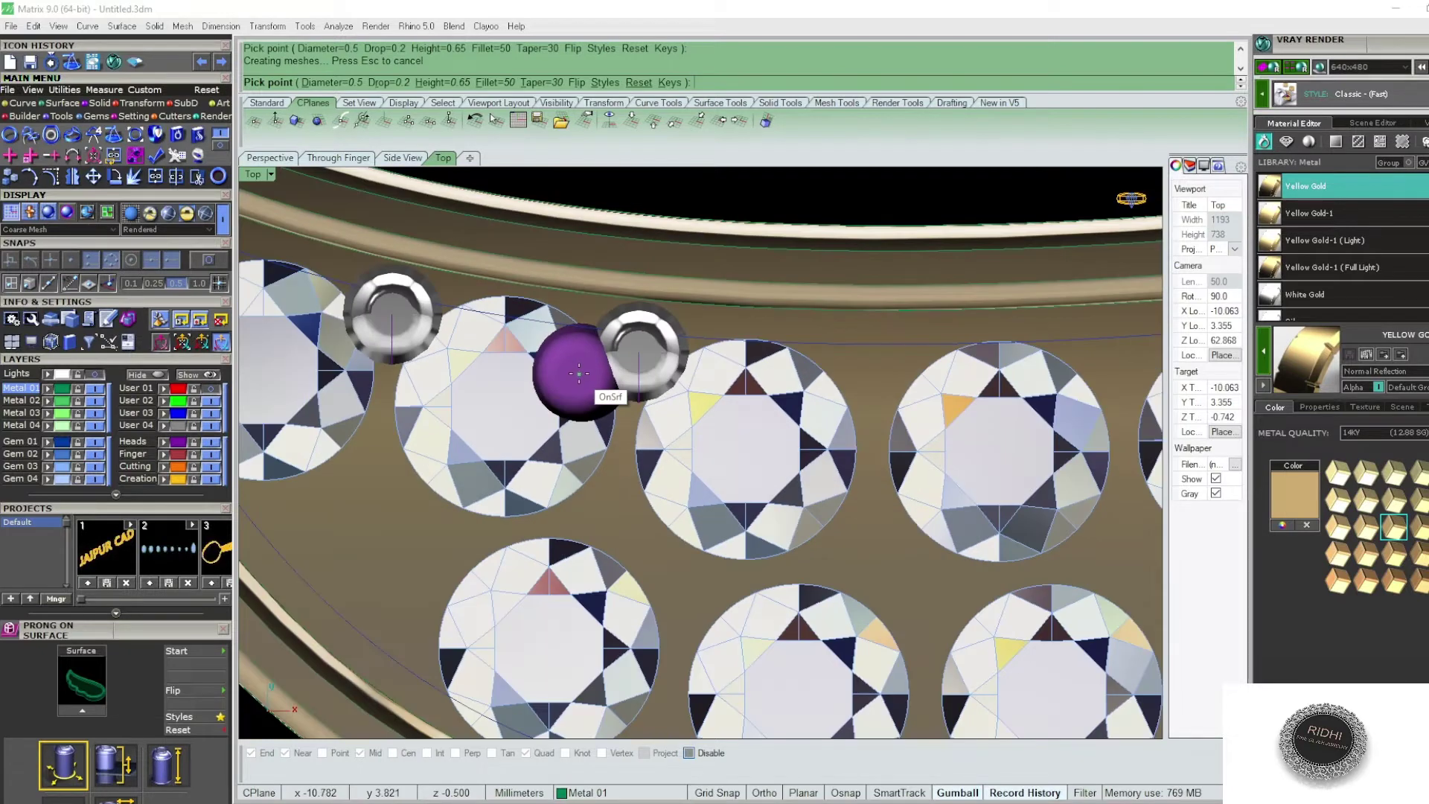
pyautogui.scroll(1, 825, 373)
pyautogui.scroll(2, 825, 373)
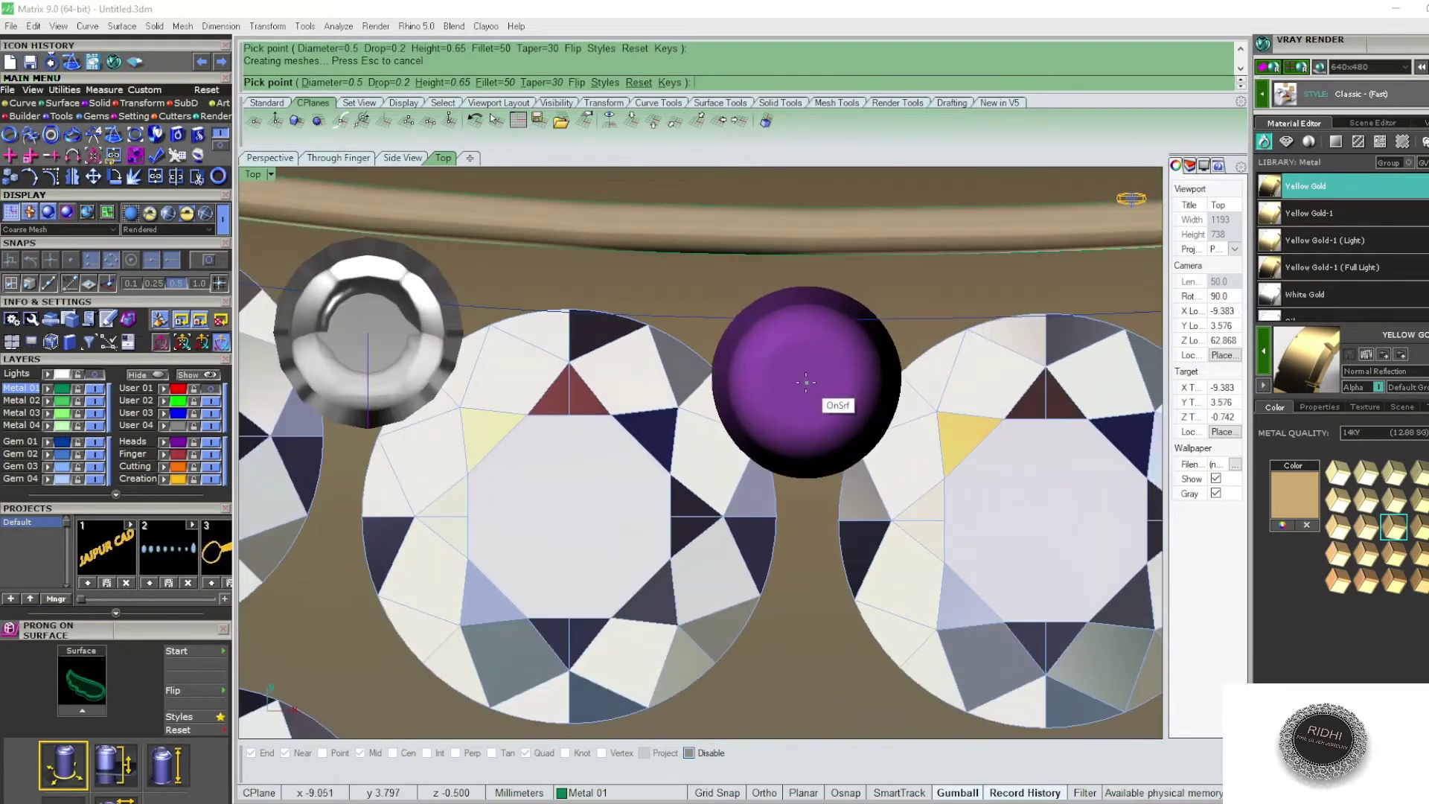
pyautogui.scroll(-2, 807, 384)
pyautogui.scroll(-1, 596, 347)
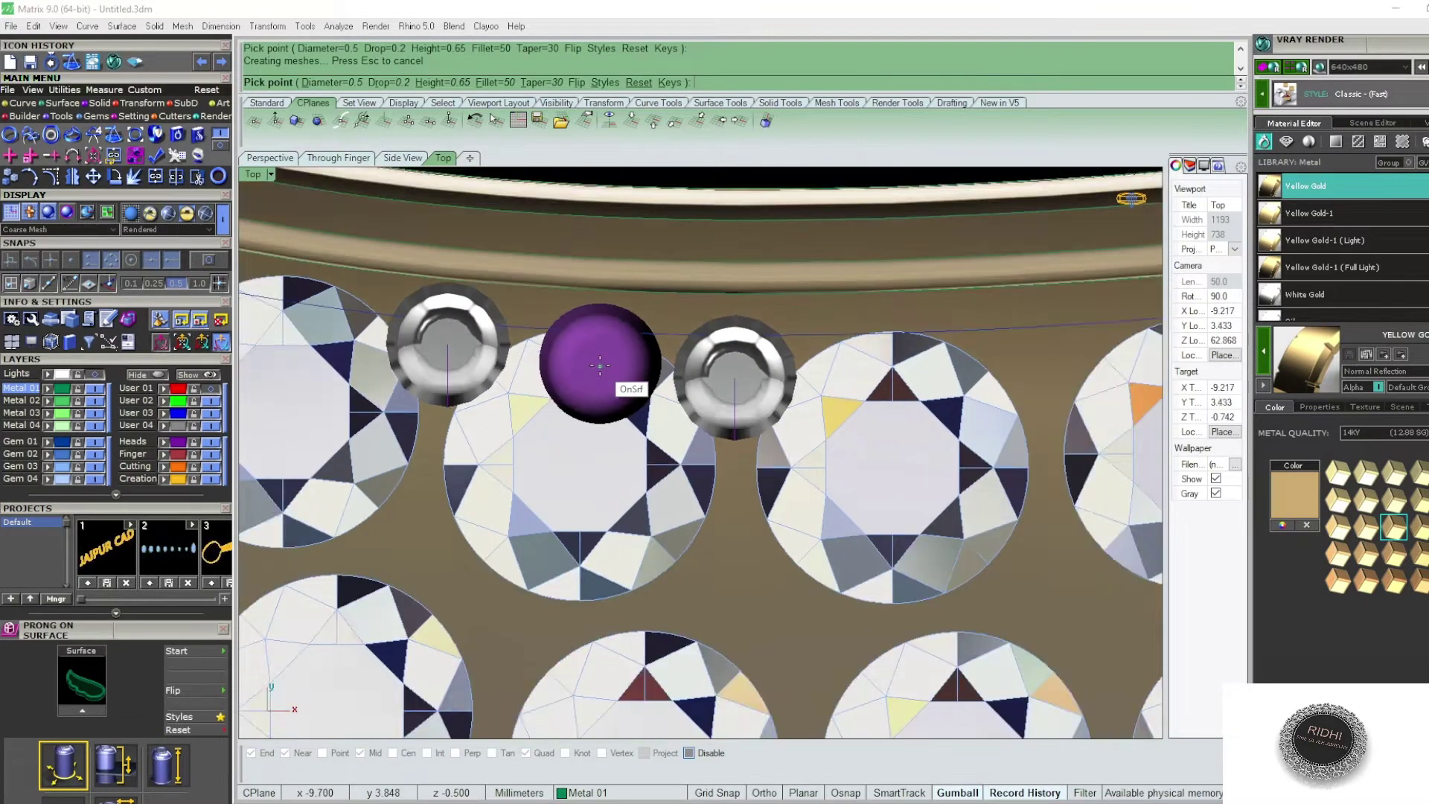
pyautogui.scroll(-2, 595, 353)
pyautogui.scroll(2, 699, 371)
pyautogui.scroll(2, 733, 356)
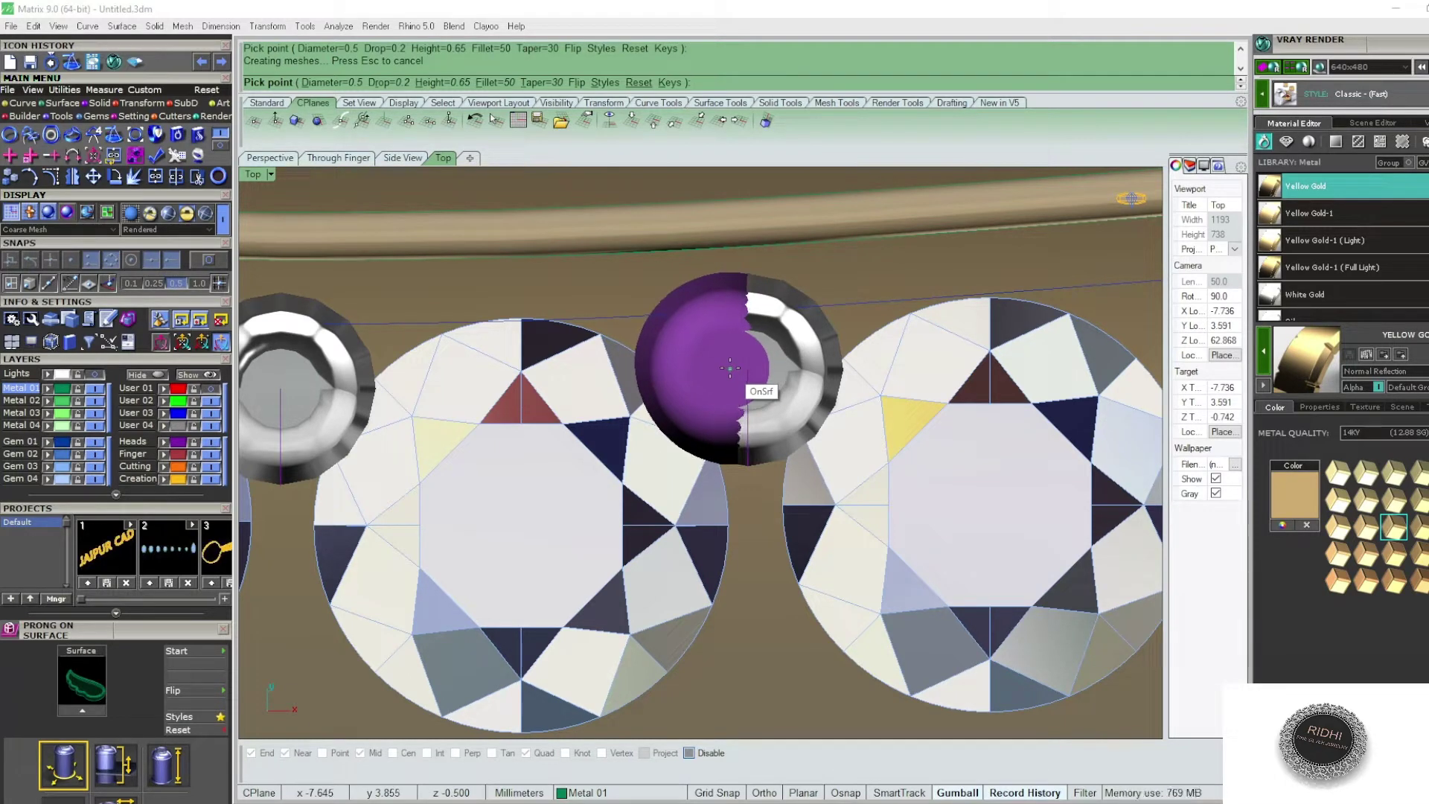
pyautogui.scroll(-2, 714, 387)
pyautogui.scroll(-2, 700, 414)
pyautogui.scroll(-1, 744, 413)
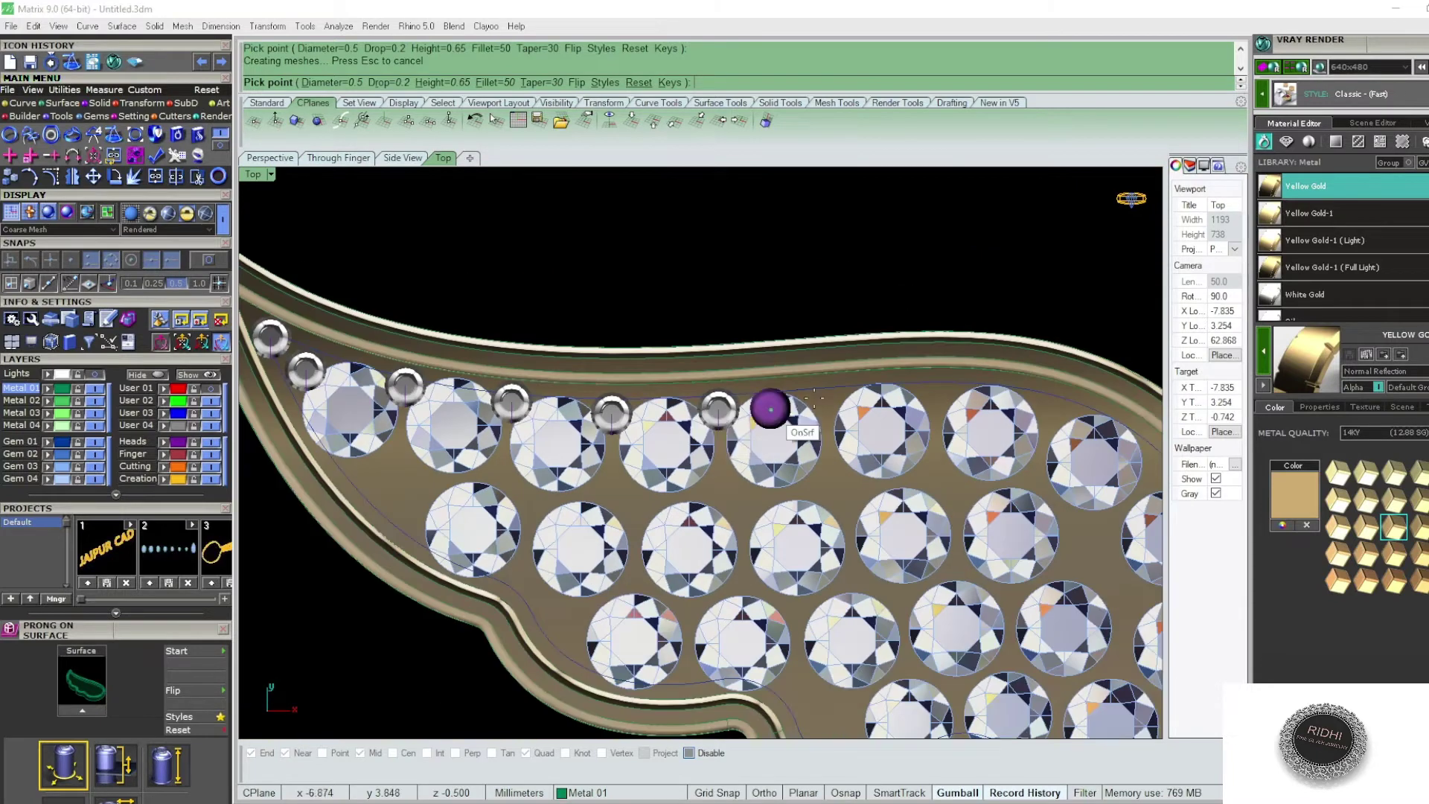
pyautogui.scroll(2, 814, 399)
pyautogui.scroll(2, 841, 406)
pyautogui.scroll(1, 830, 395)
pyautogui.scroll(1, 817, 402)
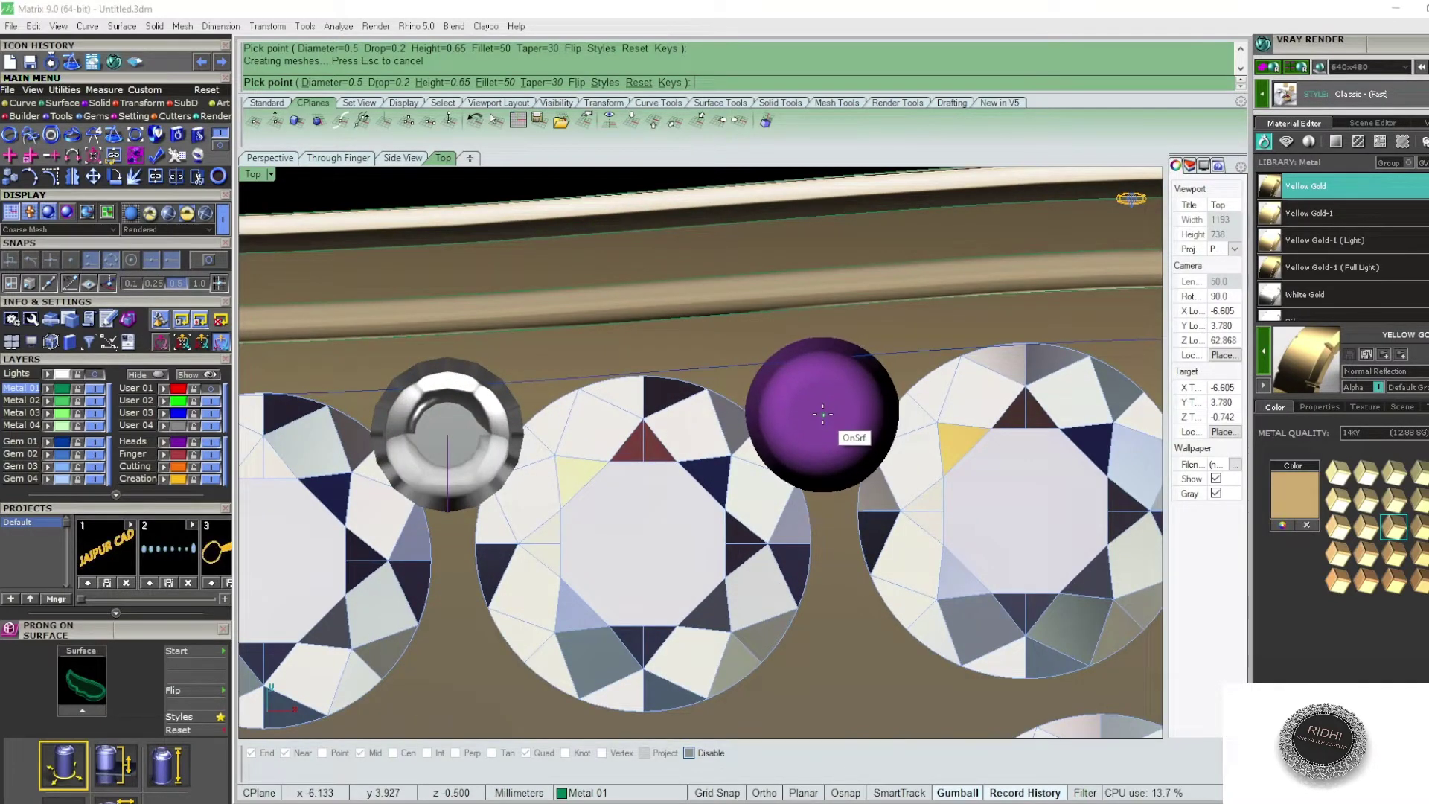
pyautogui.scroll(-1, 822, 415)
pyautogui.scroll(-2, 819, 418)
pyautogui.scroll(-1, 816, 421)
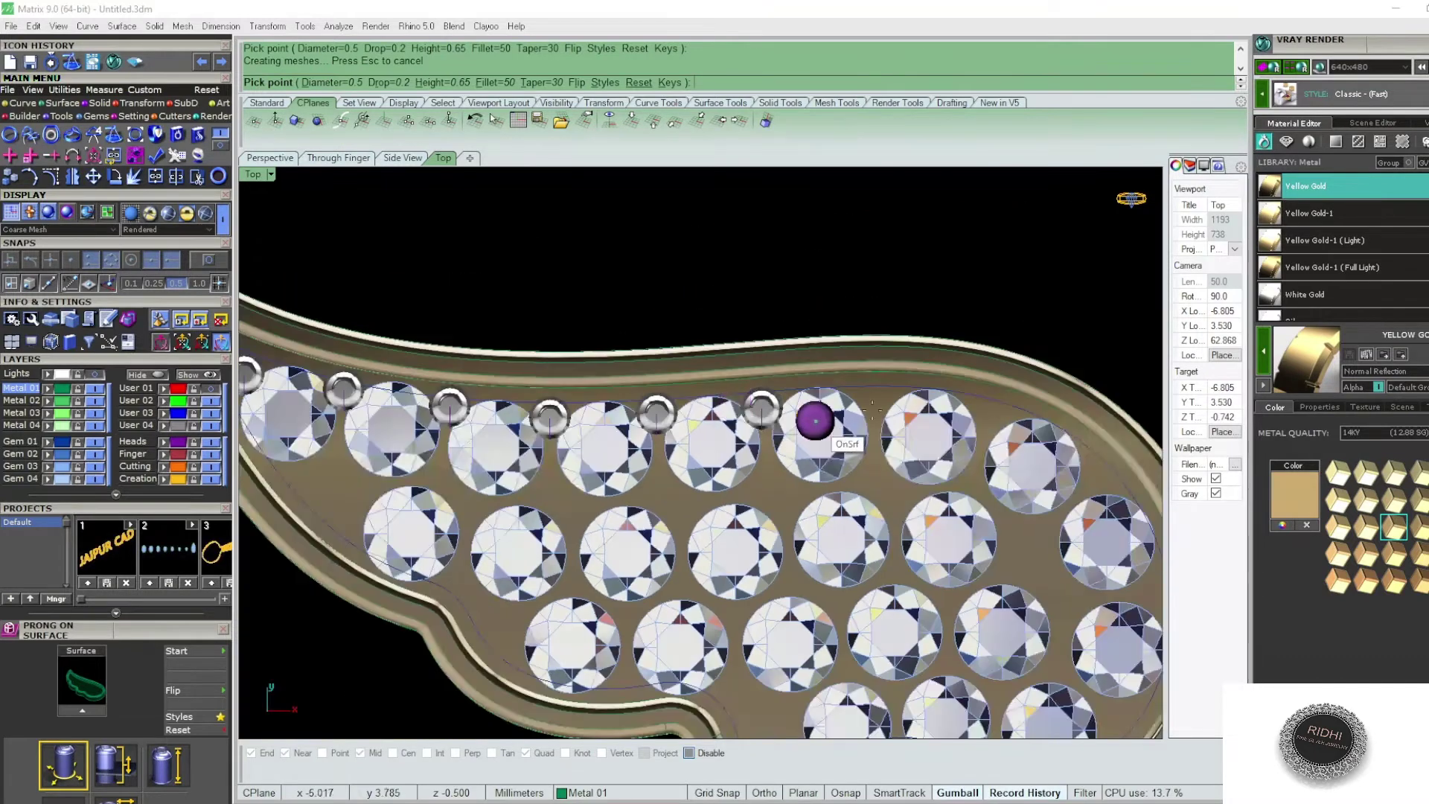
pyautogui.scroll(2, 816, 421)
pyautogui.scroll(1, 880, 398)
pyautogui.scroll(1, 864, 405)
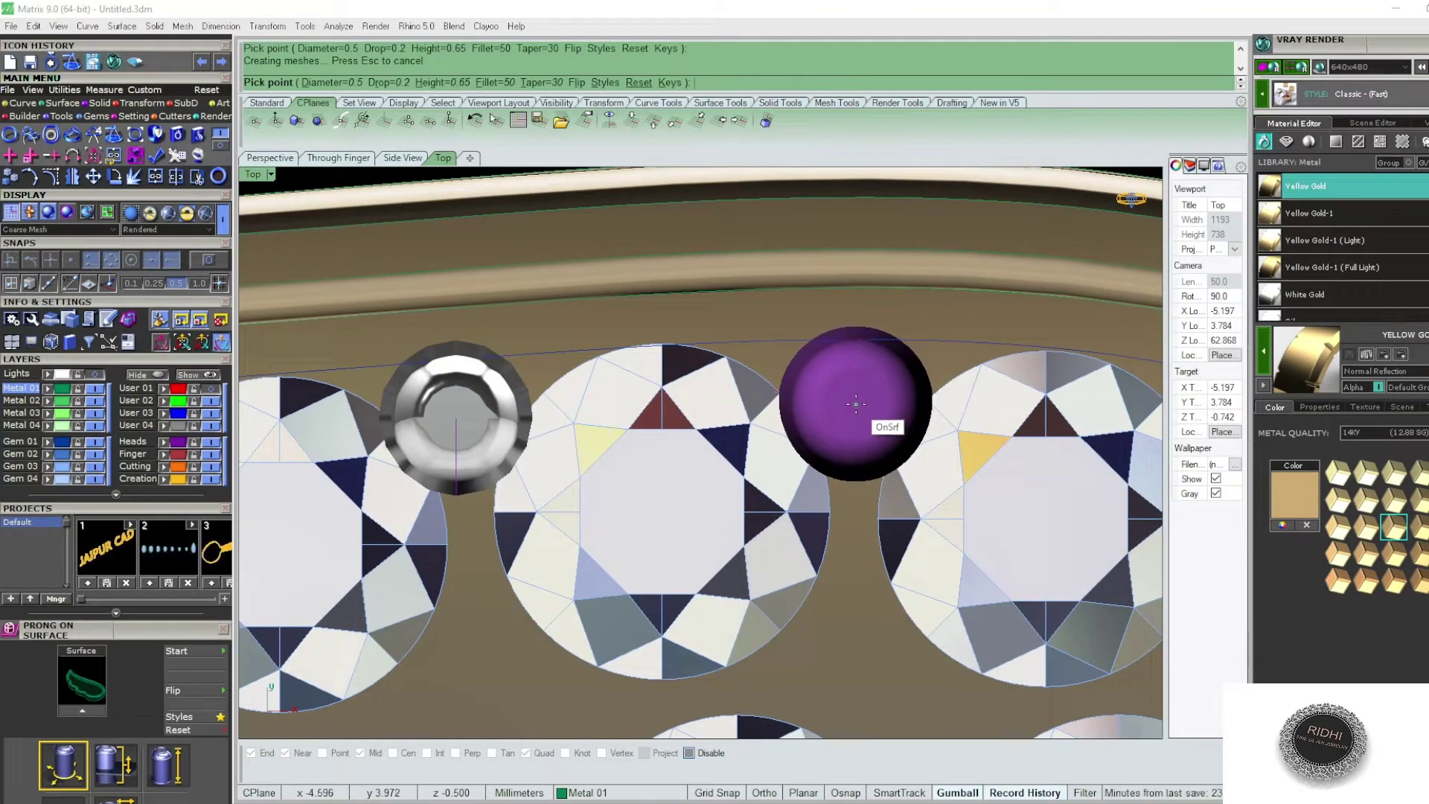
pyautogui.click(856, 404)
pyautogui.scroll(-3, 756, 394)
# - Place prongs between the diamond pairs near the wing's rounded right end
pyautogui.scroll(-1, 762, 412)
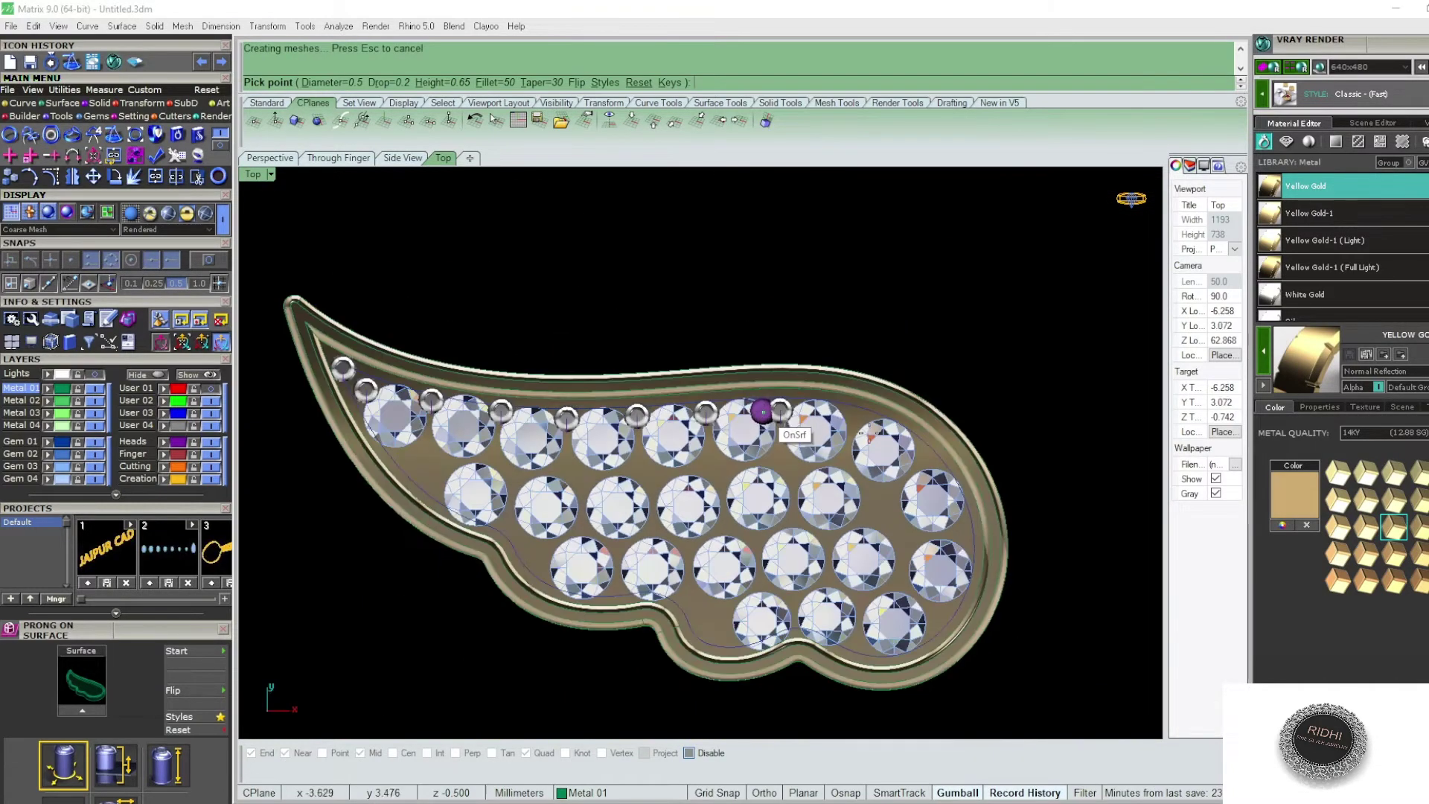
pyautogui.scroll(1, 885, 418)
pyautogui.scroll(1, 849, 412)
pyautogui.scroll(1, 823, 415)
pyautogui.scroll(1, 823, 421)
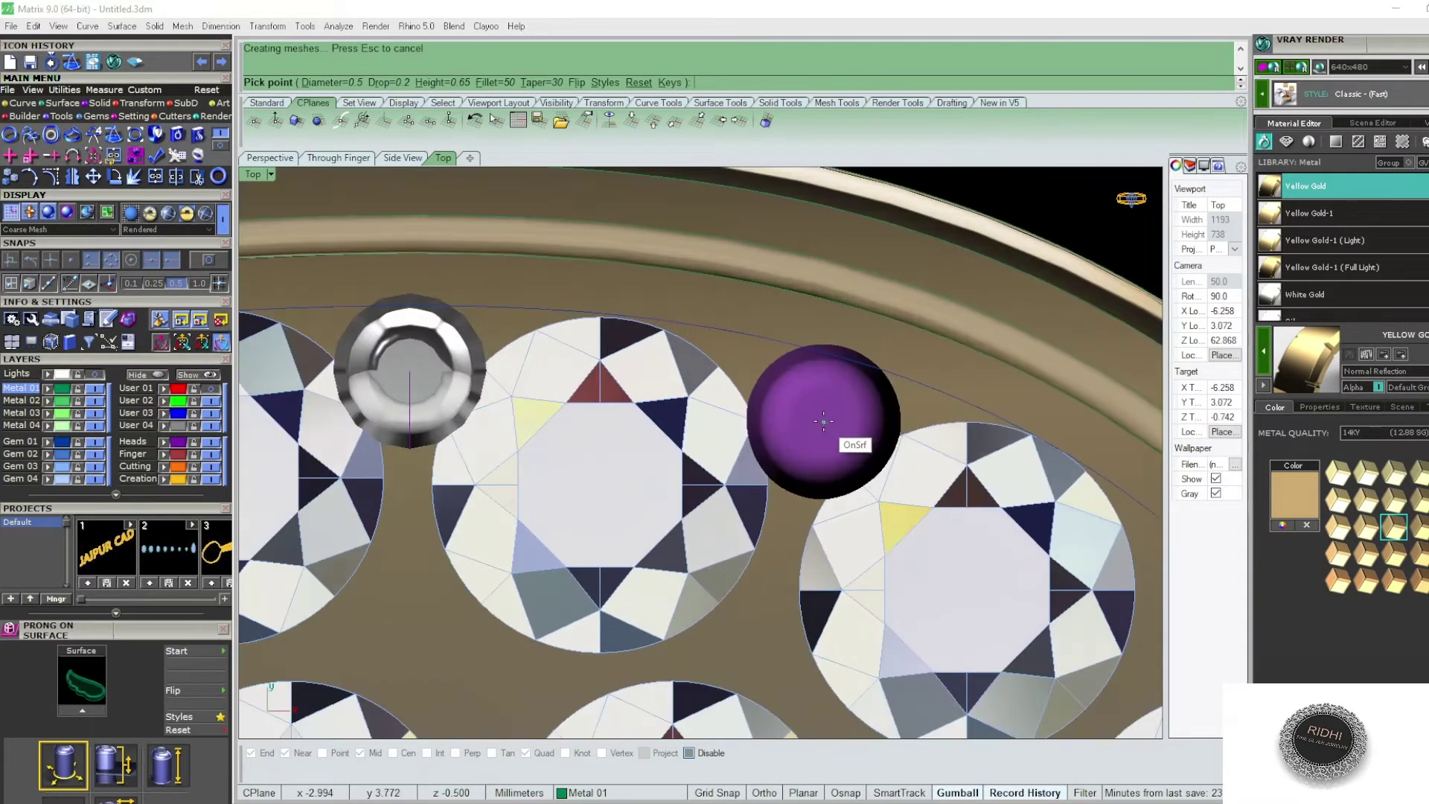
pyautogui.scroll(-2, 819, 420)
pyautogui.scroll(-1, 821, 413)
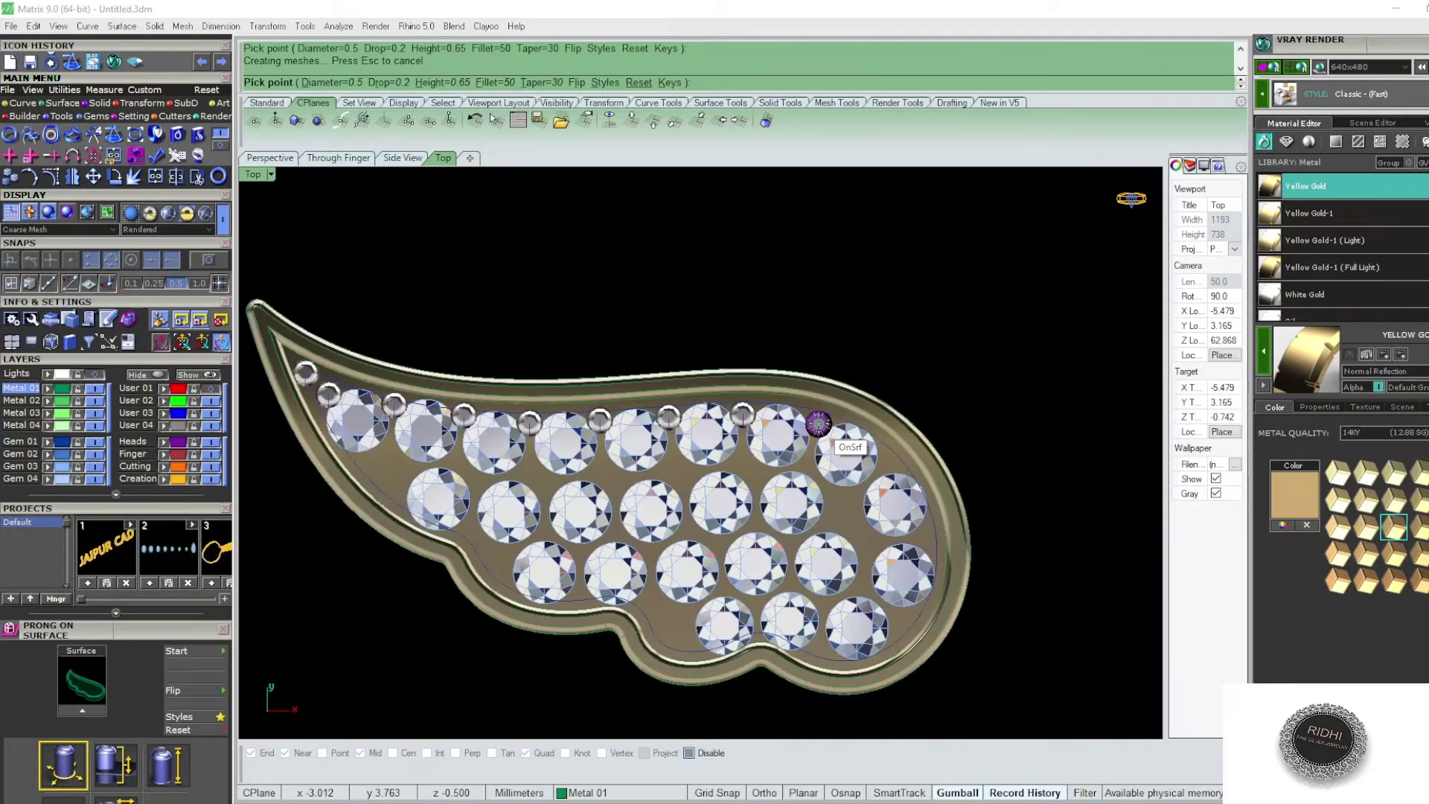
pyautogui.scroll(-1, 827, 416)
pyautogui.scroll(2, 853, 444)
pyautogui.scroll(3, 861, 456)
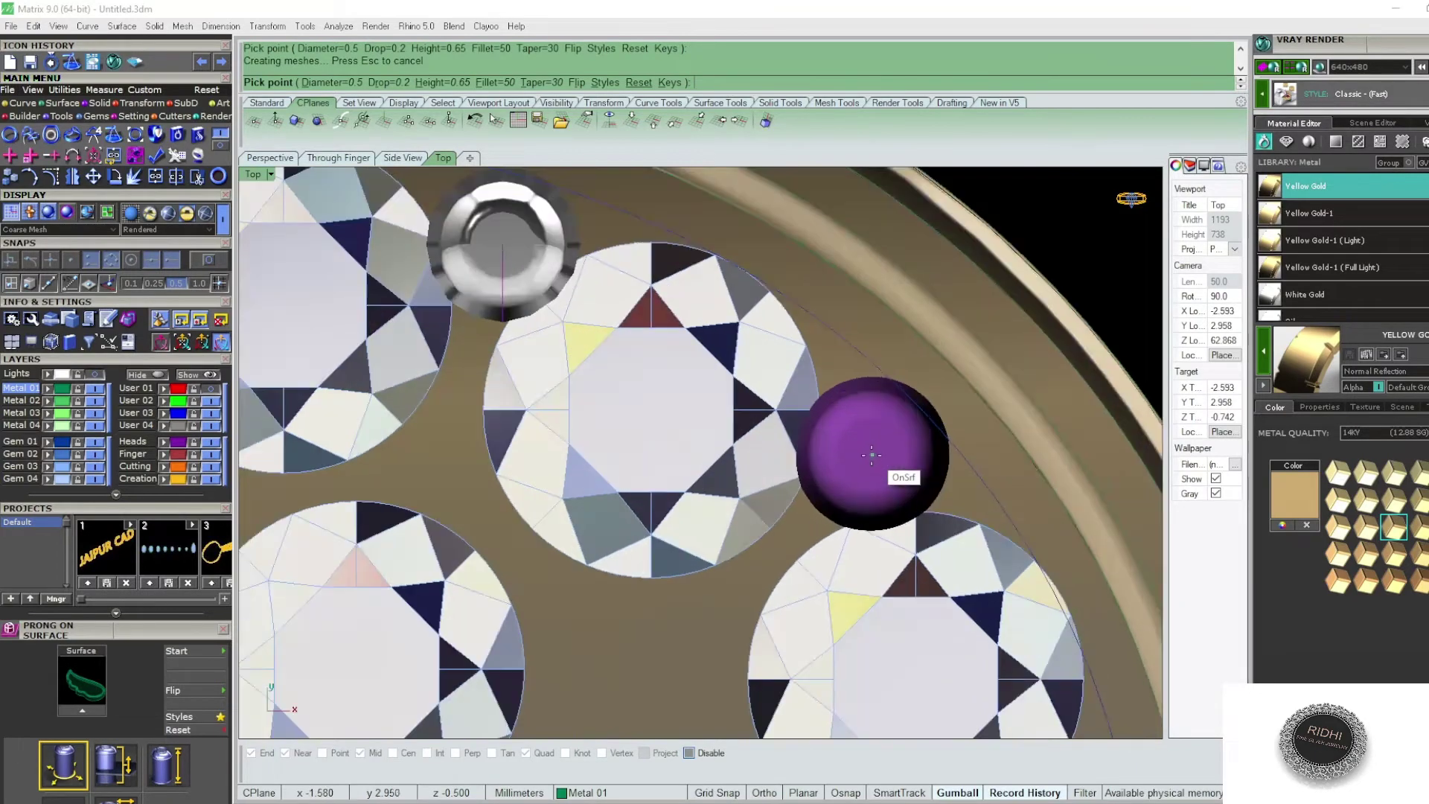
pyautogui.click(869, 462)
pyautogui.scroll(-3, 836, 405)
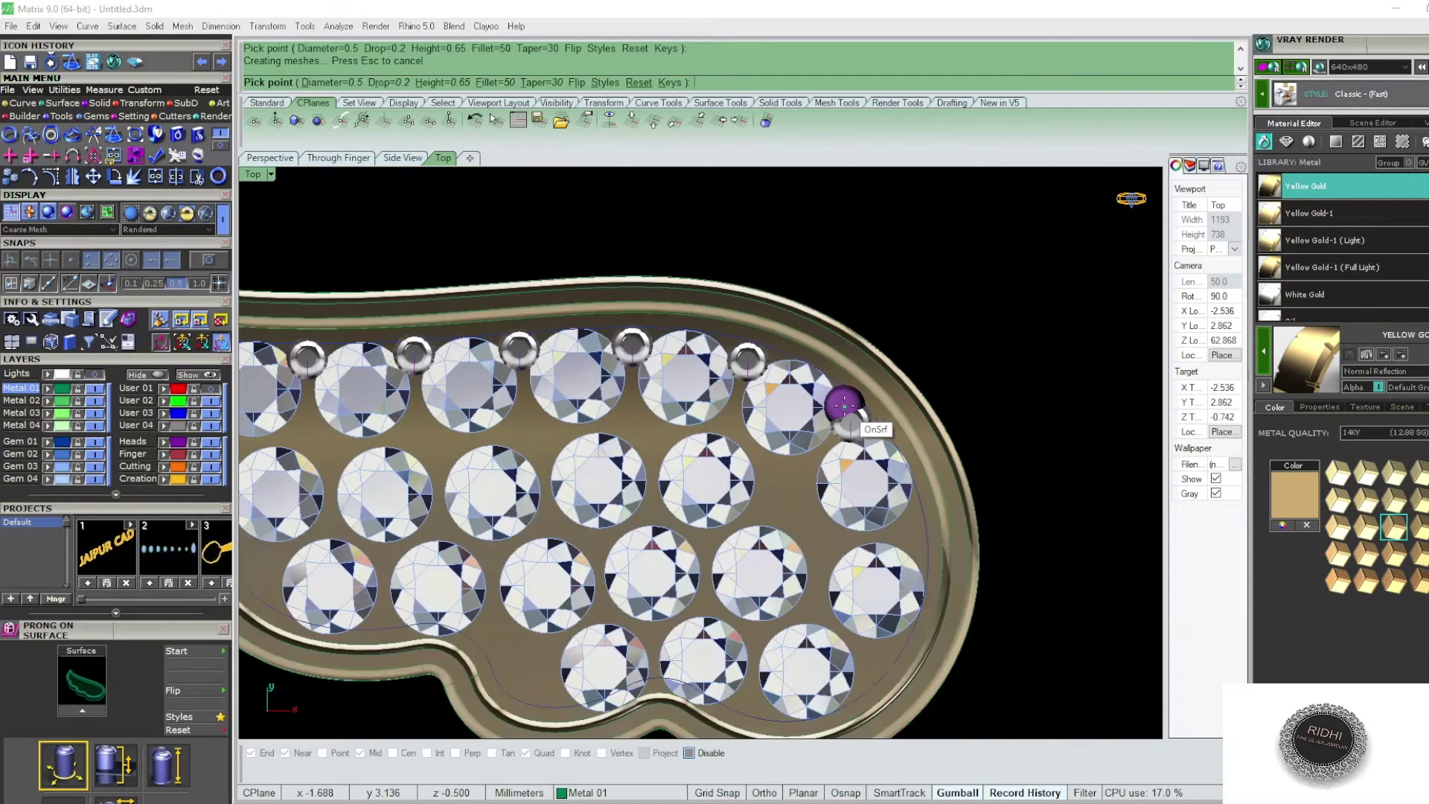
pyautogui.scroll(-1, 846, 405)
pyautogui.scroll(1, 861, 456)
pyautogui.scroll(1, 885, 500)
pyautogui.scroll(1, 886, 478)
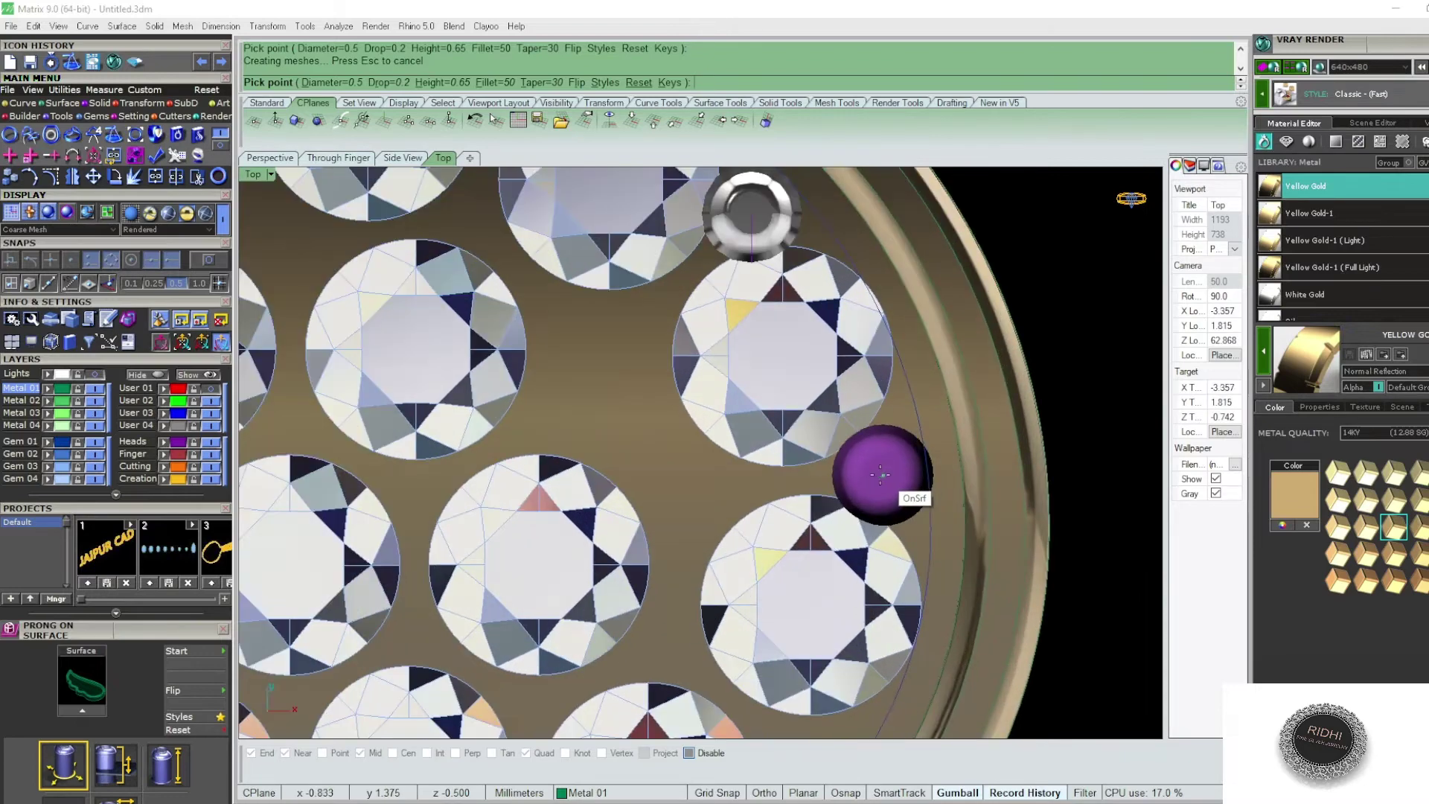
pyautogui.scroll(2, 864, 471)
pyautogui.click(870, 471)
# - Add prongs beside the lower-right diamond and in gaps near the lower edge
pyautogui.scroll(-2, 871, 447)
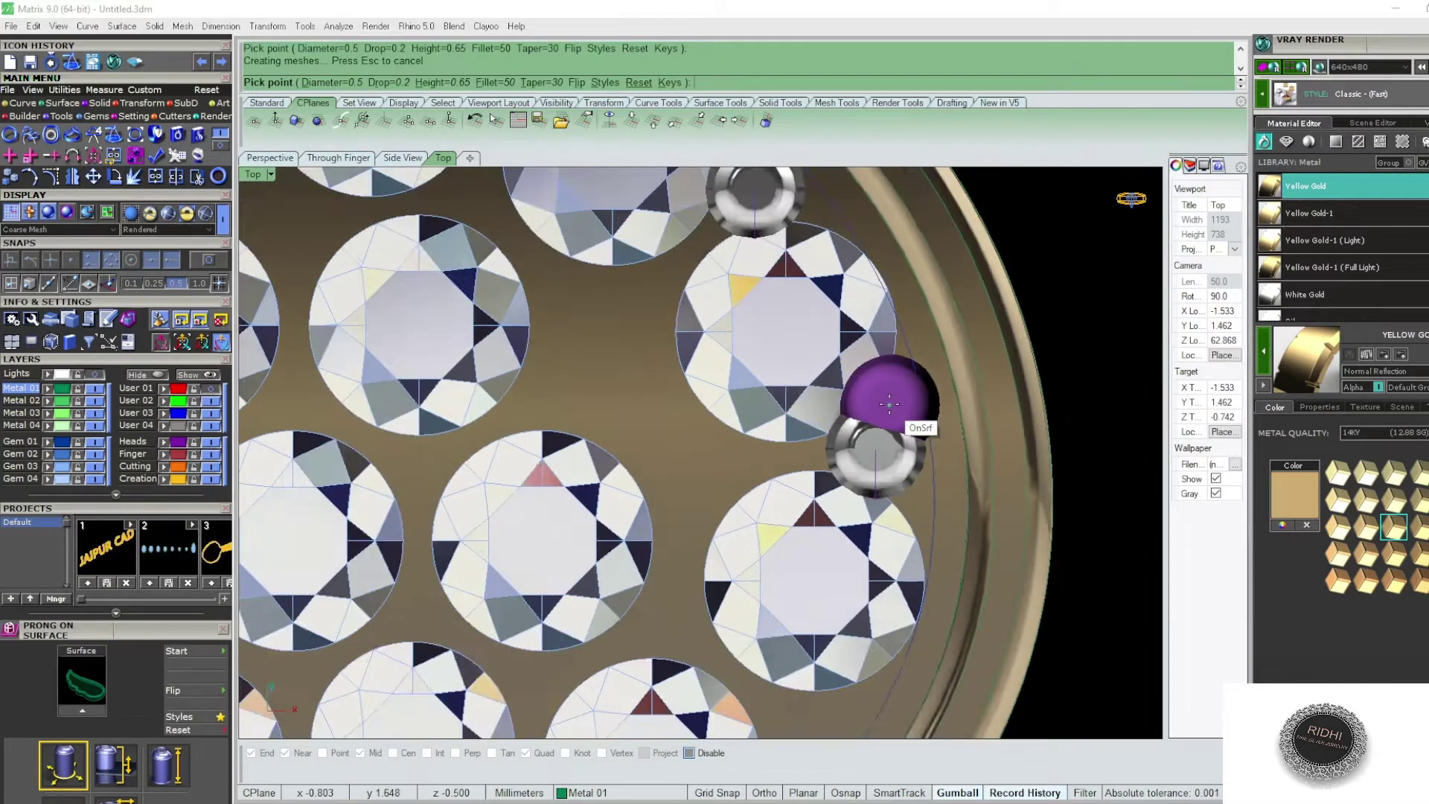
pyautogui.scroll(-1, 886, 390)
pyautogui.scroll(-1, 883, 402)
pyautogui.scroll(2, 875, 516)
pyautogui.scroll(1, 868, 513)
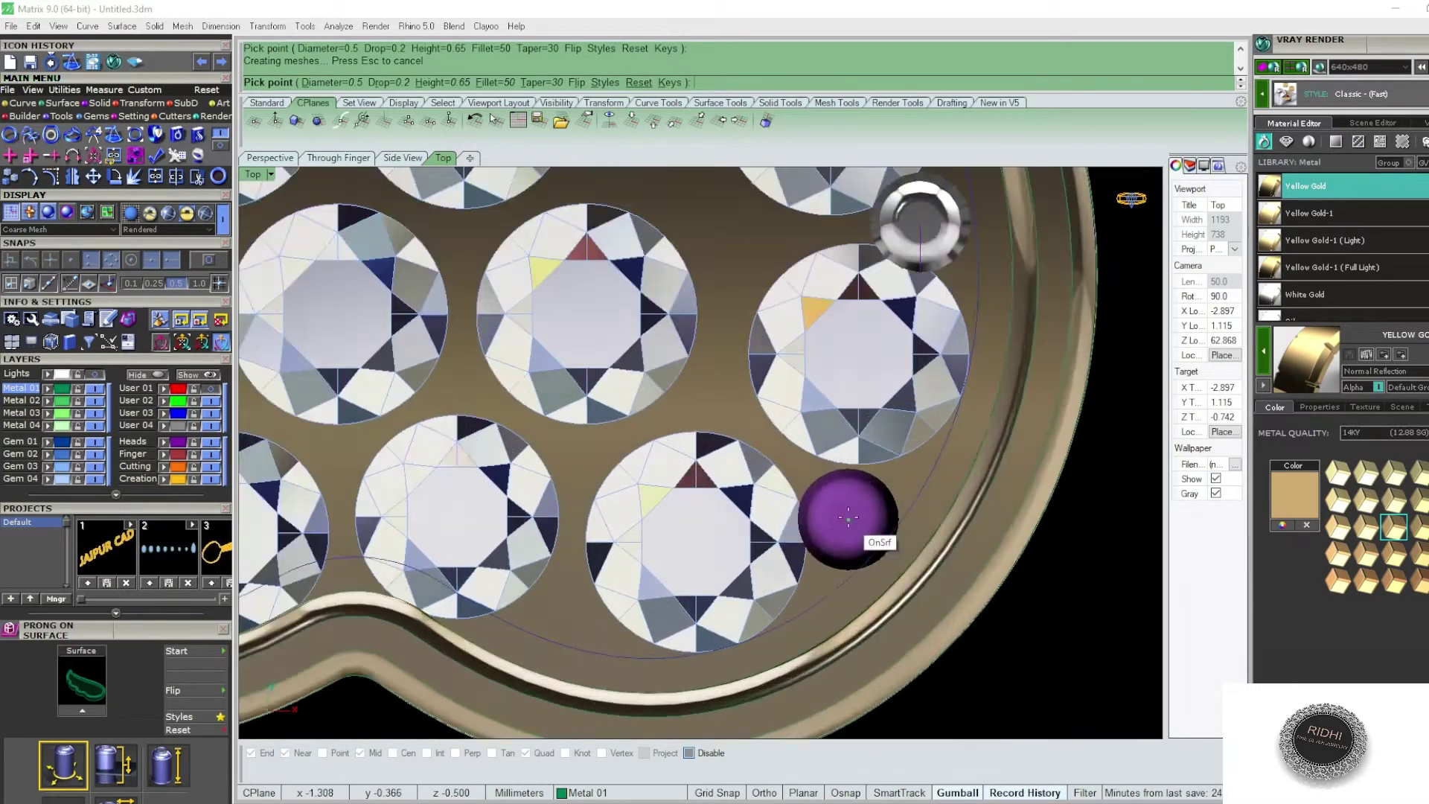
pyautogui.scroll(2, 839, 517)
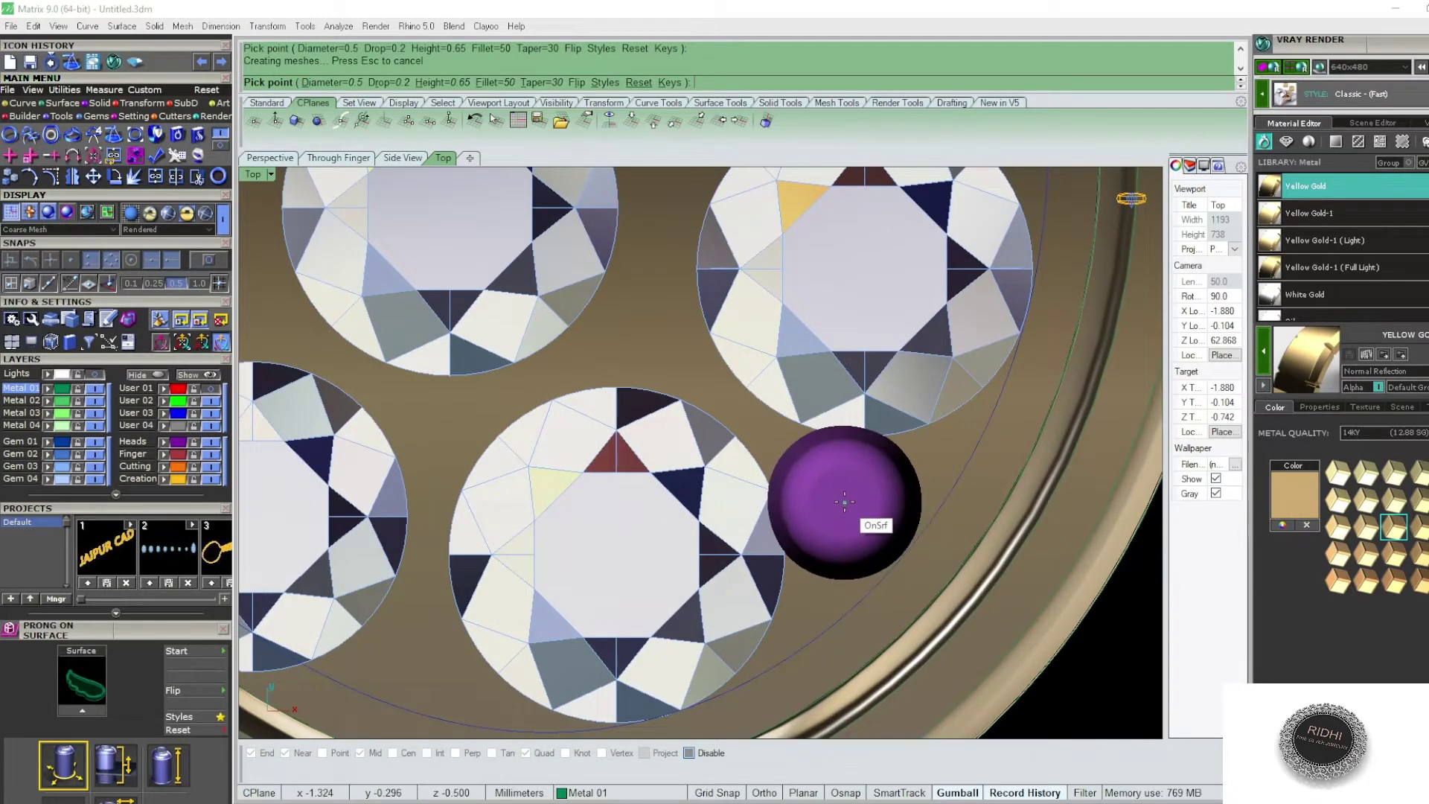
pyautogui.click(844, 502)
pyautogui.scroll(-2, 921, 430)
pyautogui.scroll(-2, 930, 439)
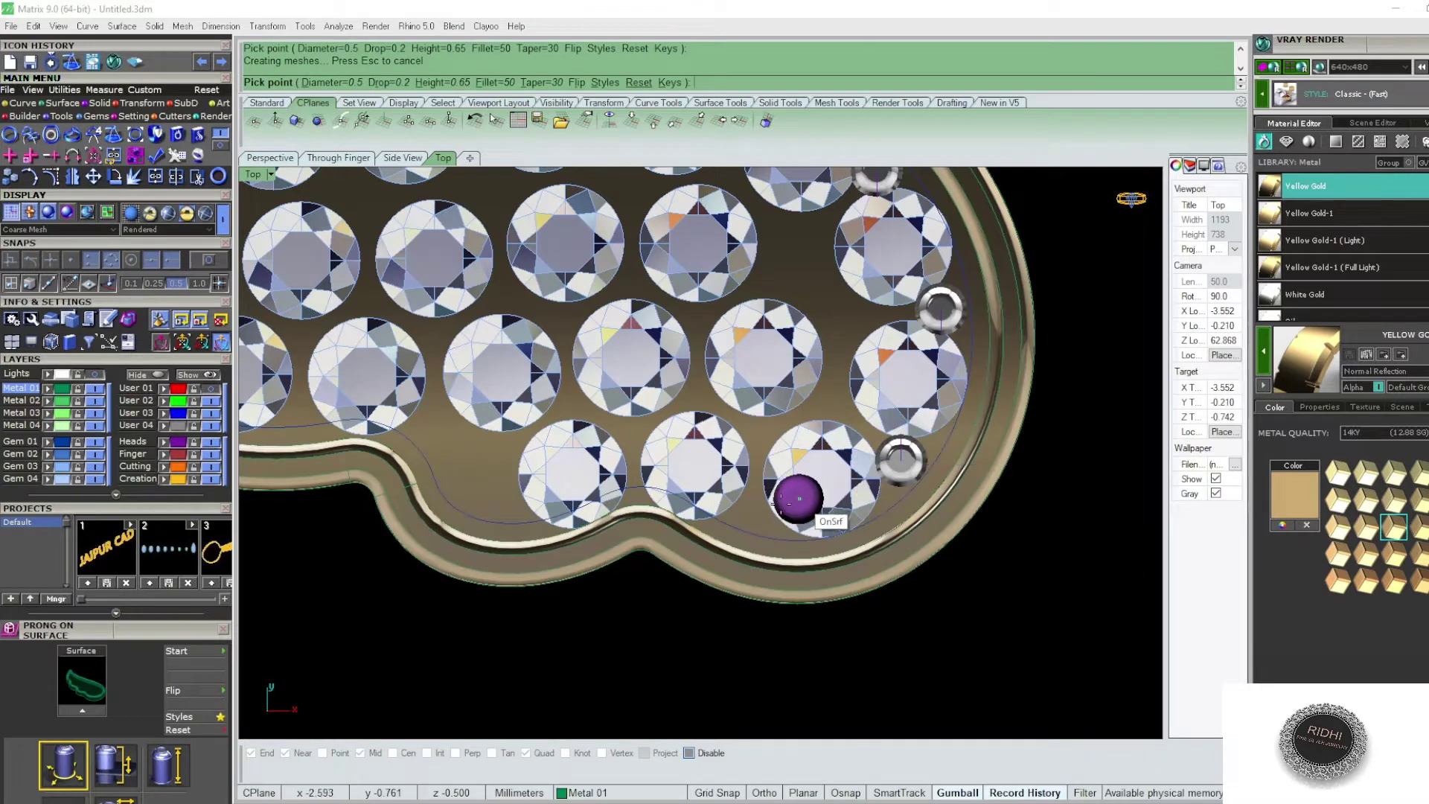
pyautogui.scroll(1, 770, 508)
pyautogui.scroll(2, 759, 510)
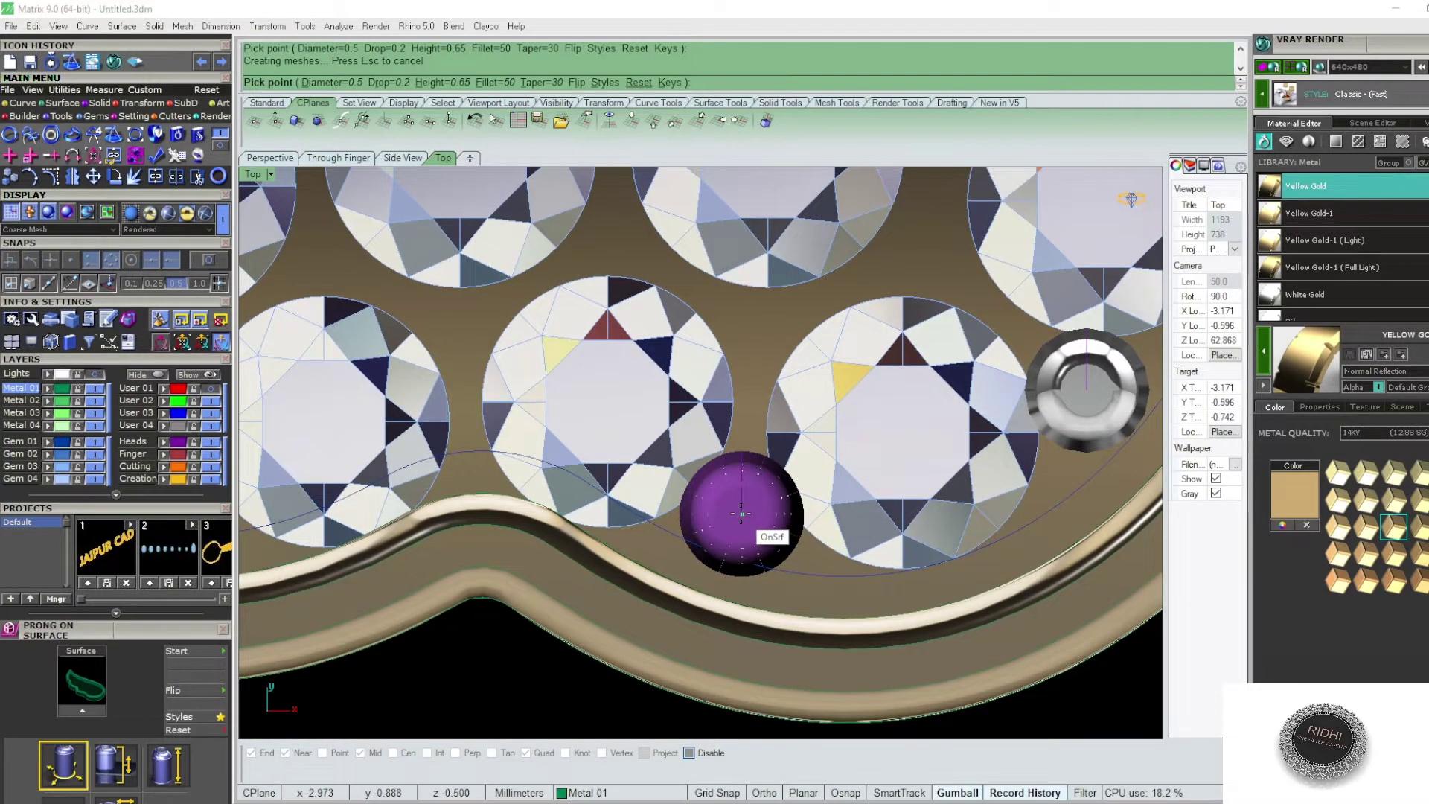
pyautogui.click(741, 514)
pyautogui.scroll(-2, 738, 476)
pyautogui.scroll(1, 737, 466)
pyautogui.scroll(1, 744, 435)
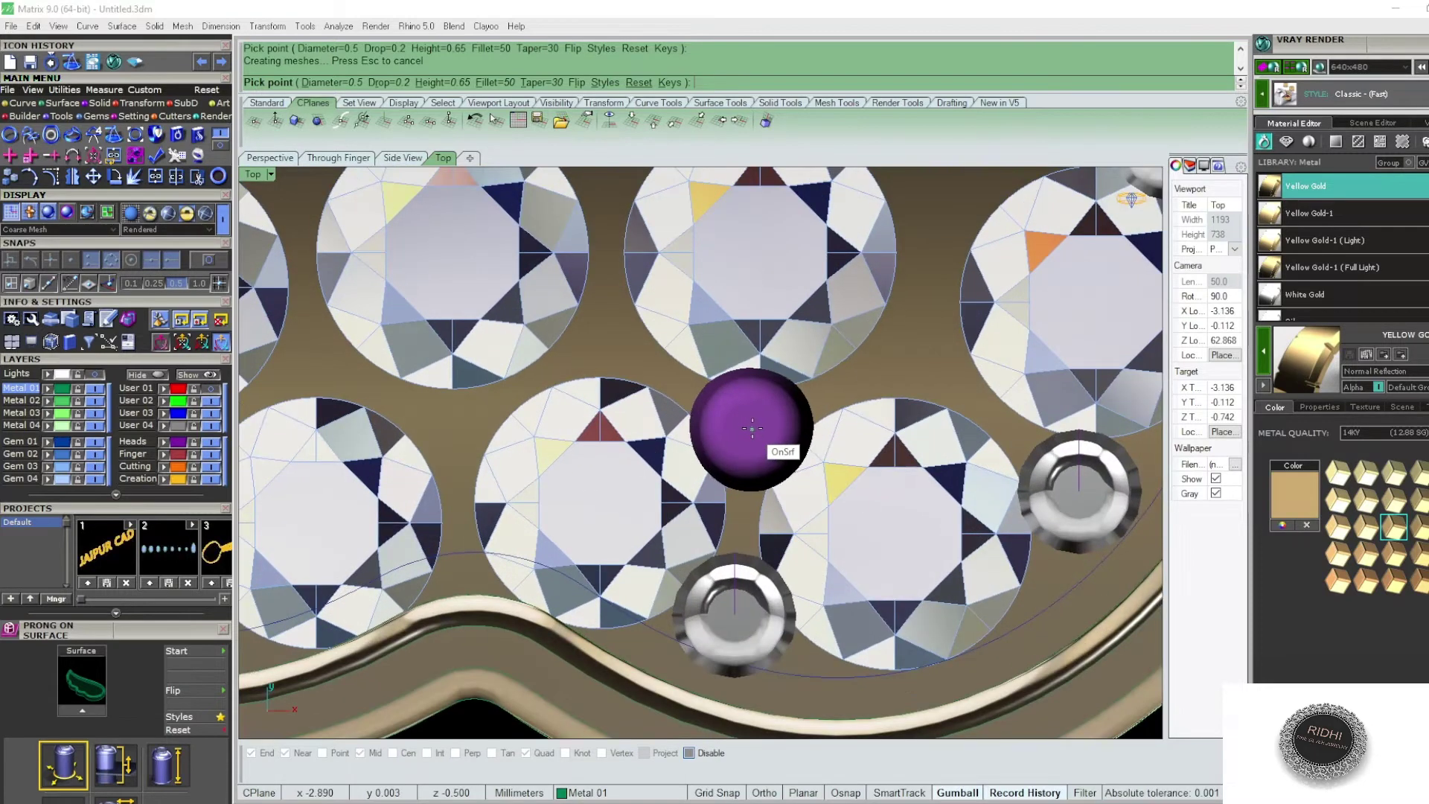
pyautogui.click(751, 429)
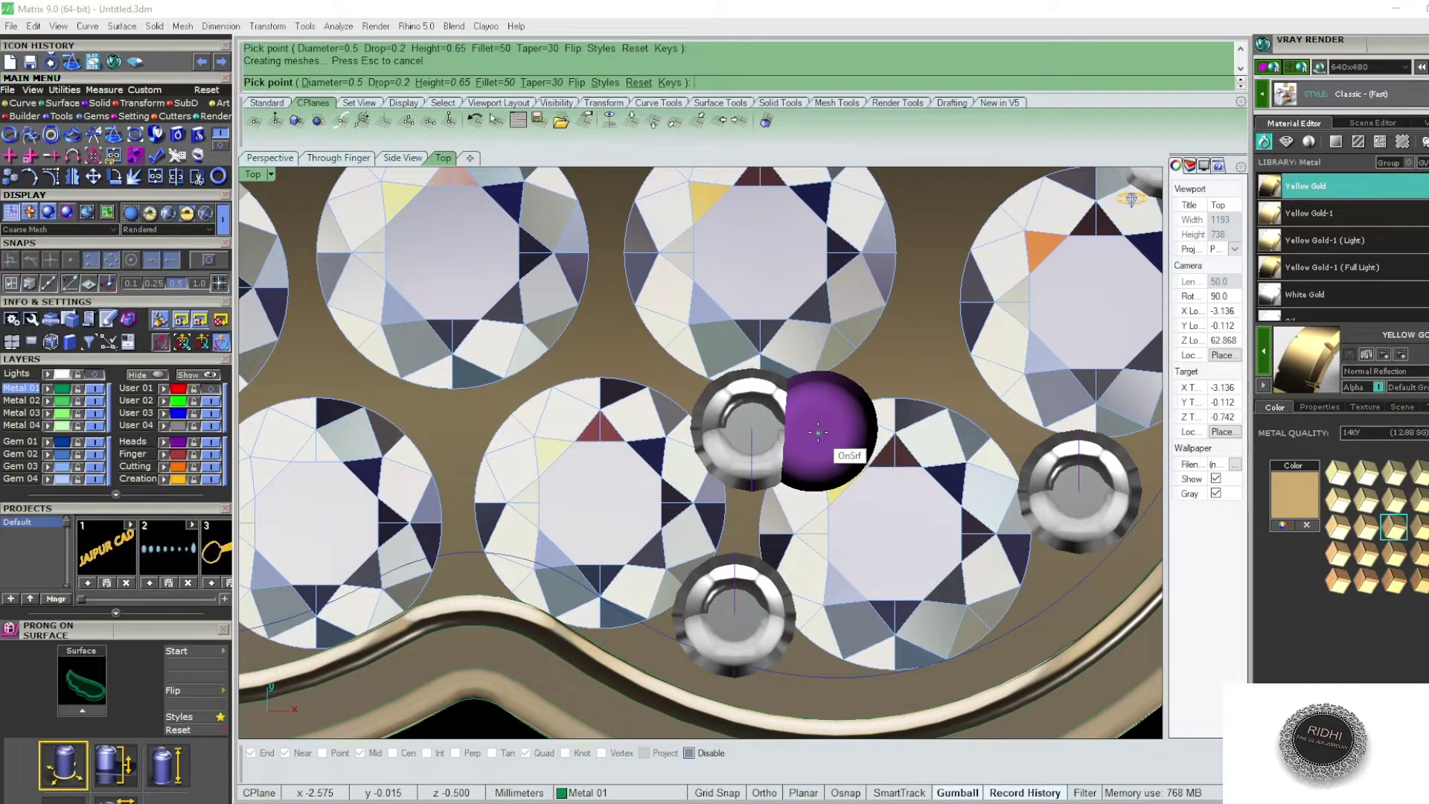
pyautogui.scroll(-1, 826, 447)
pyautogui.scroll(-1, 884, 415)
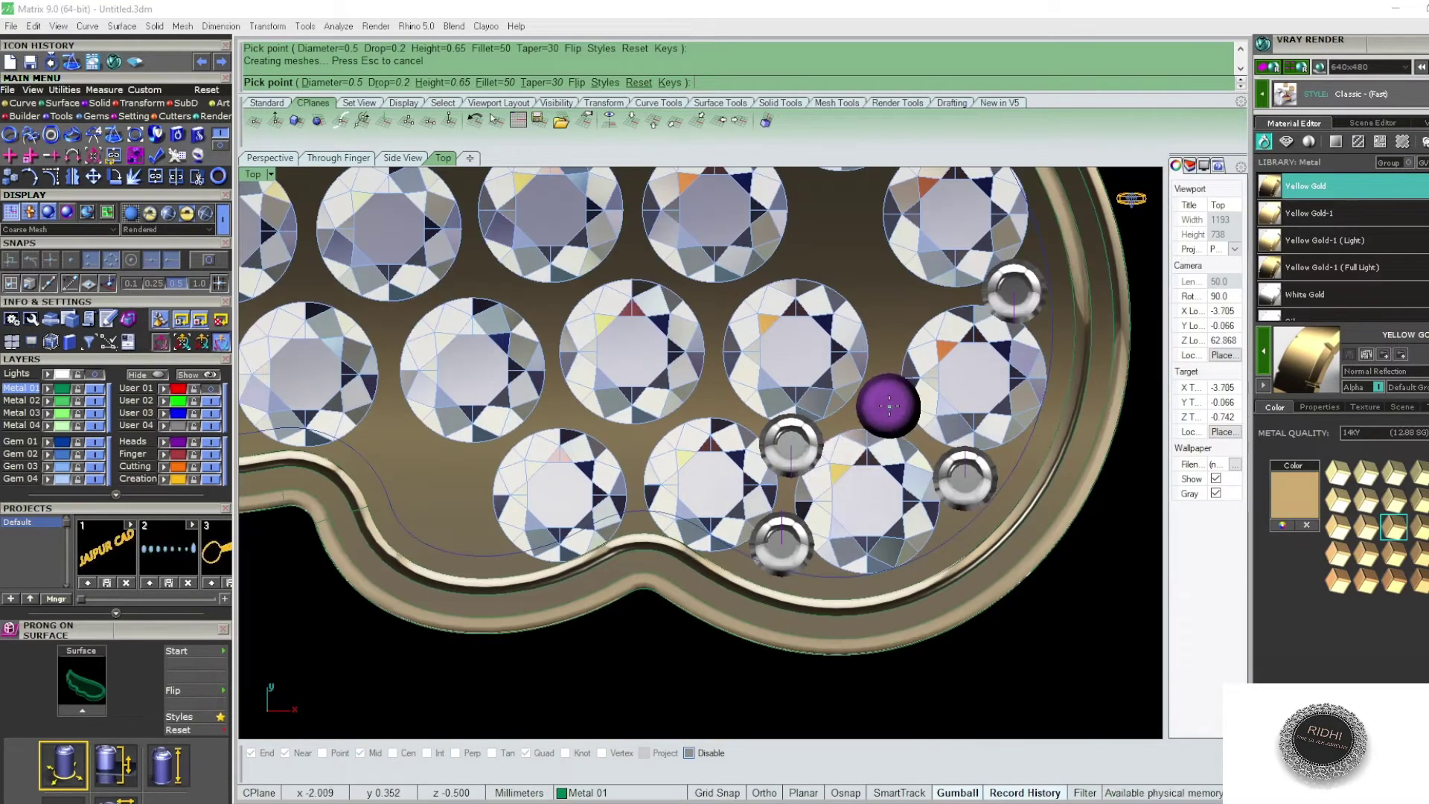
pyautogui.scroll(3, 860, 421)
pyautogui.scroll(1, 885, 409)
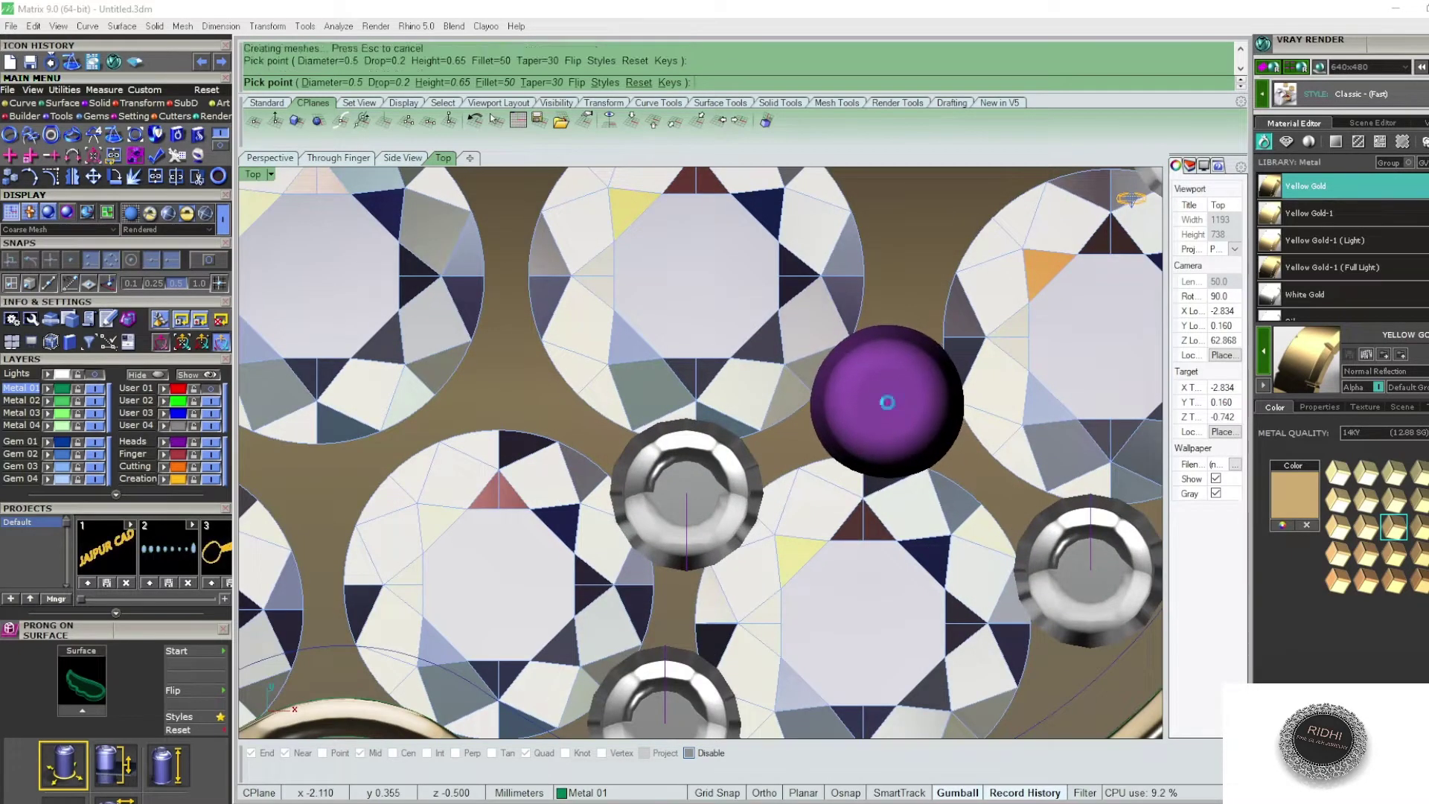
pyautogui.scroll(-2, 888, 402)
pyautogui.scroll(-2, 888, 402)
pyautogui.scroll(1, 890, 396)
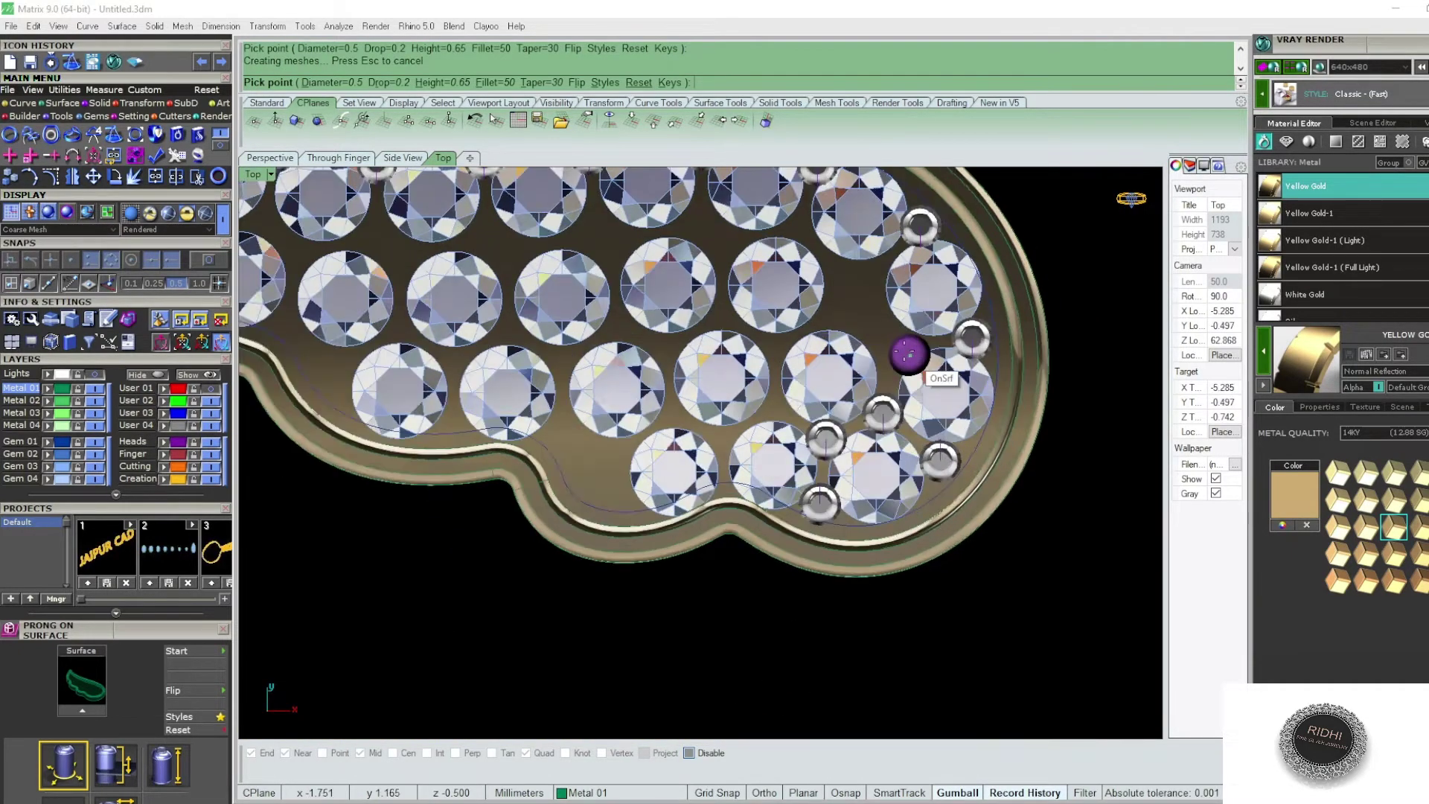
pyautogui.scroll(2, 904, 350)
pyautogui.scroll(3, 901, 344)
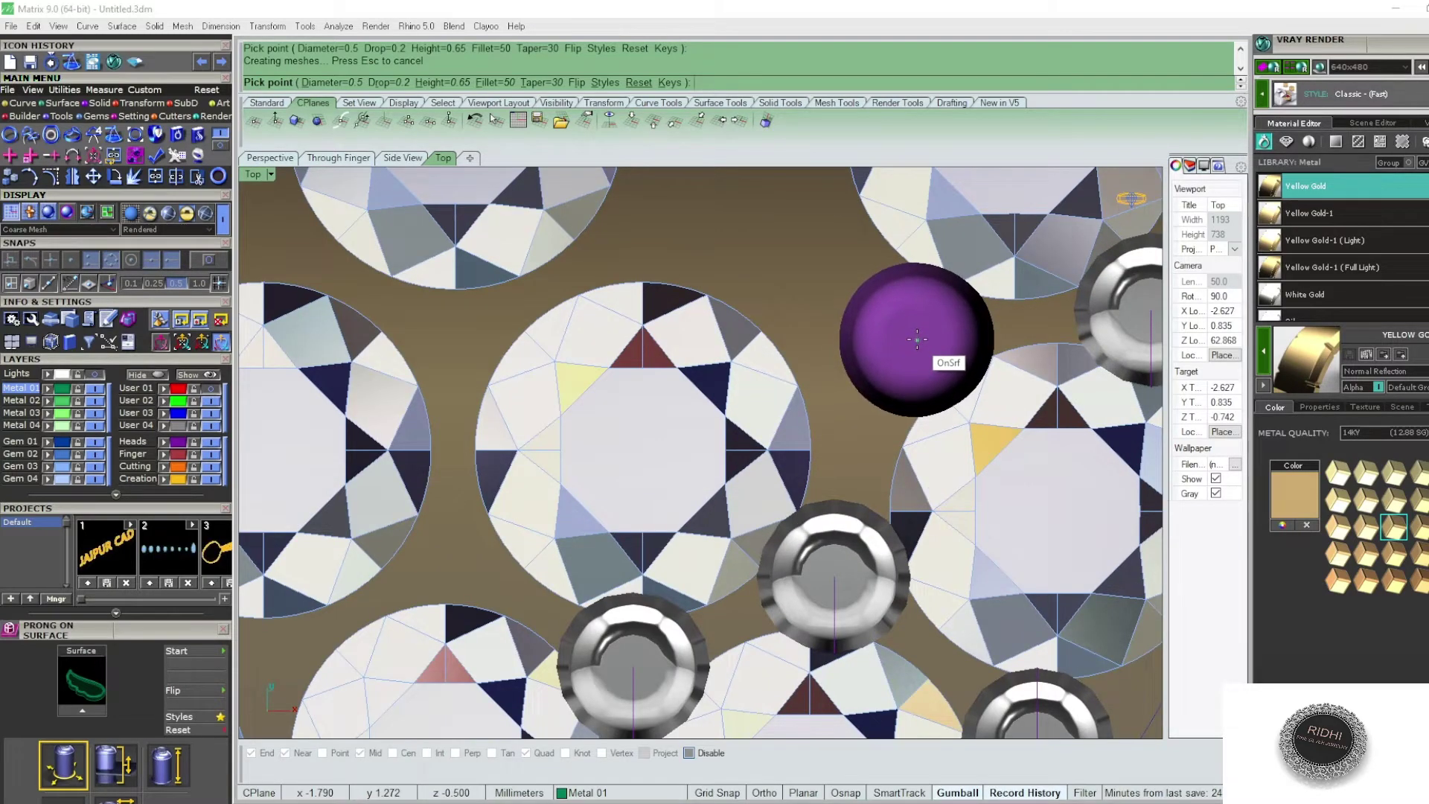
pyautogui.scroll(-2, 908, 331)
pyautogui.scroll(-2, 915, 332)
pyautogui.scroll(3, 856, 305)
pyautogui.scroll(2, 829, 304)
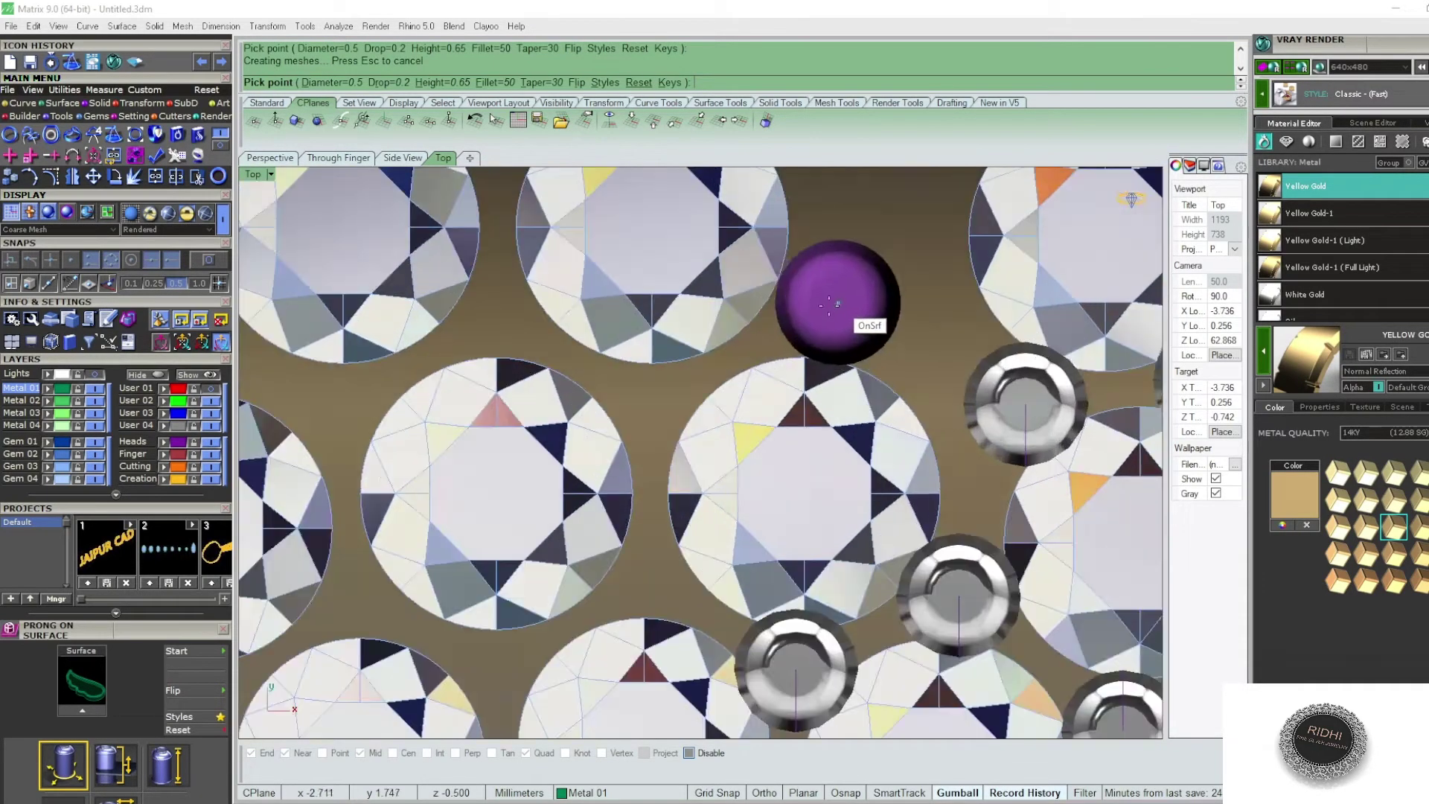
pyautogui.click(818, 310)
pyautogui.scroll(-1, 822, 349)
pyautogui.scroll(-1, 839, 339)
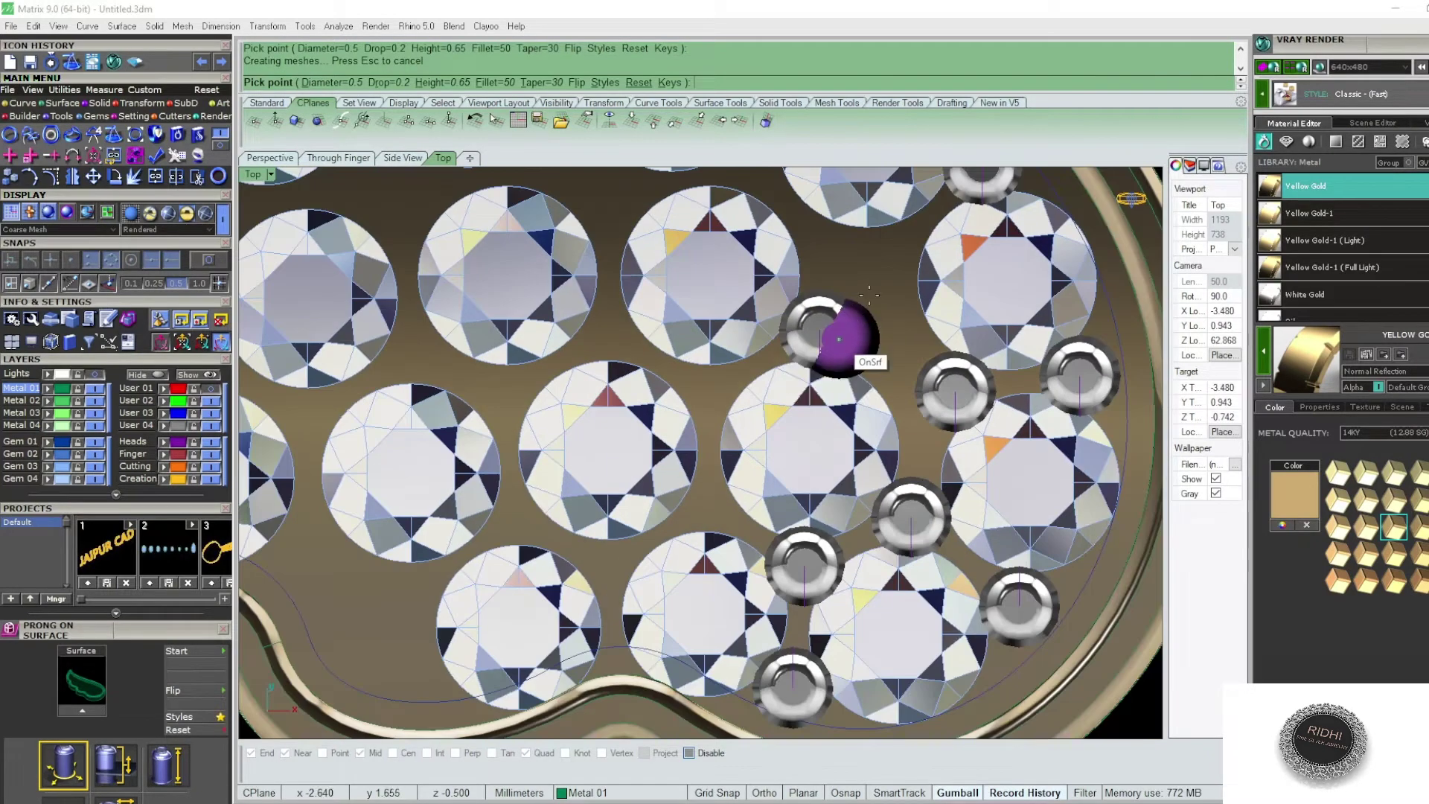
pyautogui.scroll(1, 886, 252)
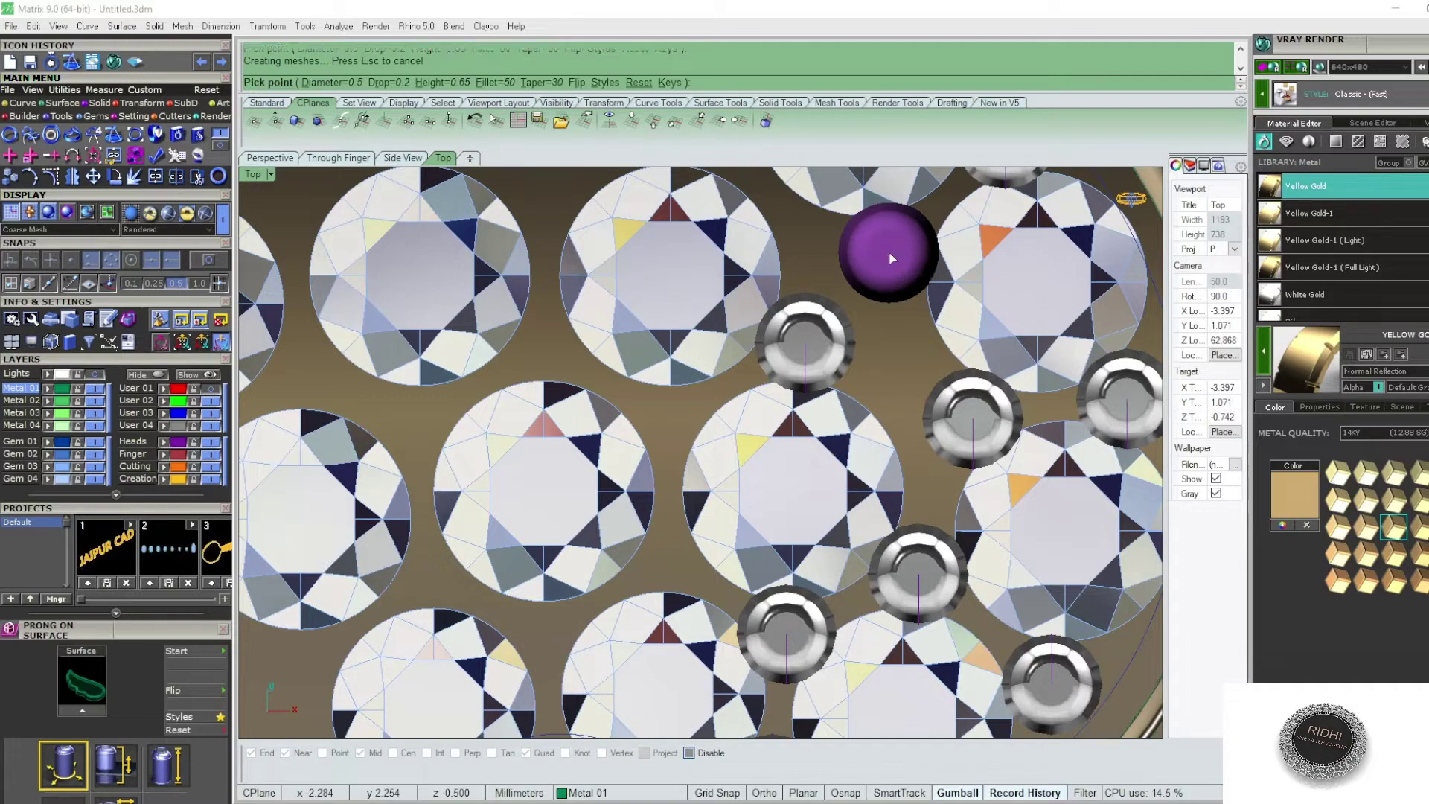
pyautogui.click(890, 252)
pyautogui.scroll(-1, 889, 252)
pyautogui.scroll(1, 744, 364)
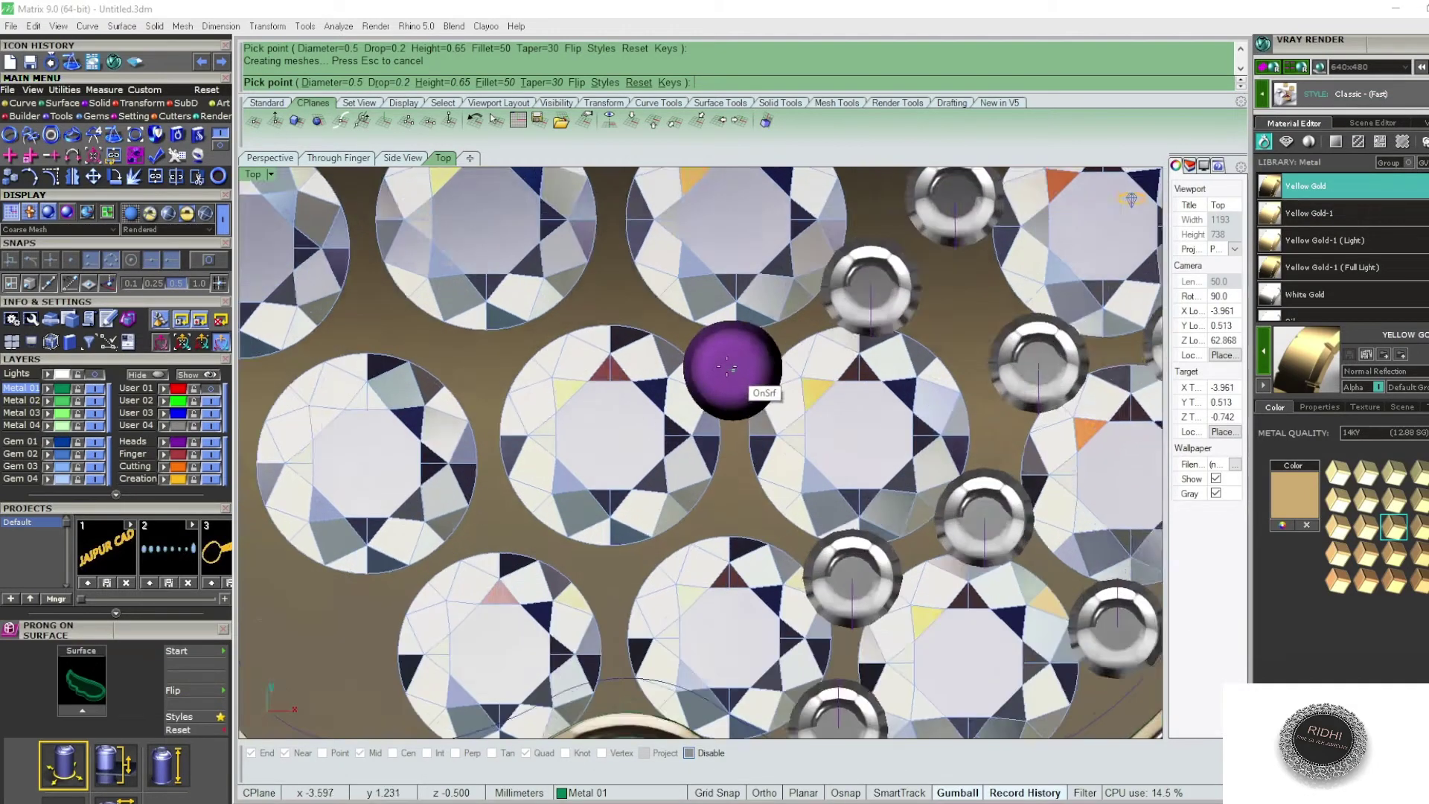
pyautogui.scroll(1, 725, 360)
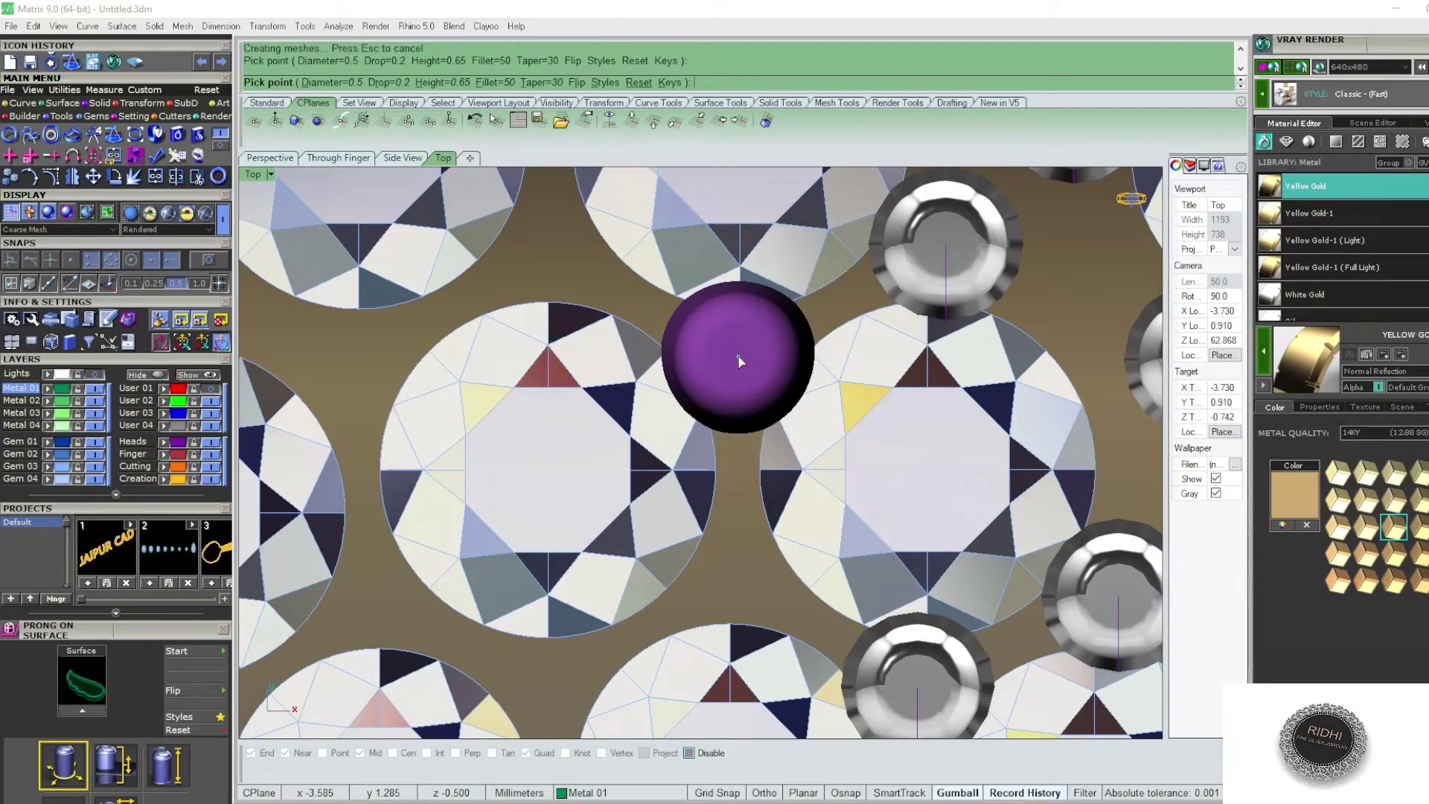
pyautogui.click(738, 355)
pyautogui.scroll(-2, 740, 350)
pyautogui.scroll(1, 748, 417)
pyautogui.scroll(1, 749, 423)
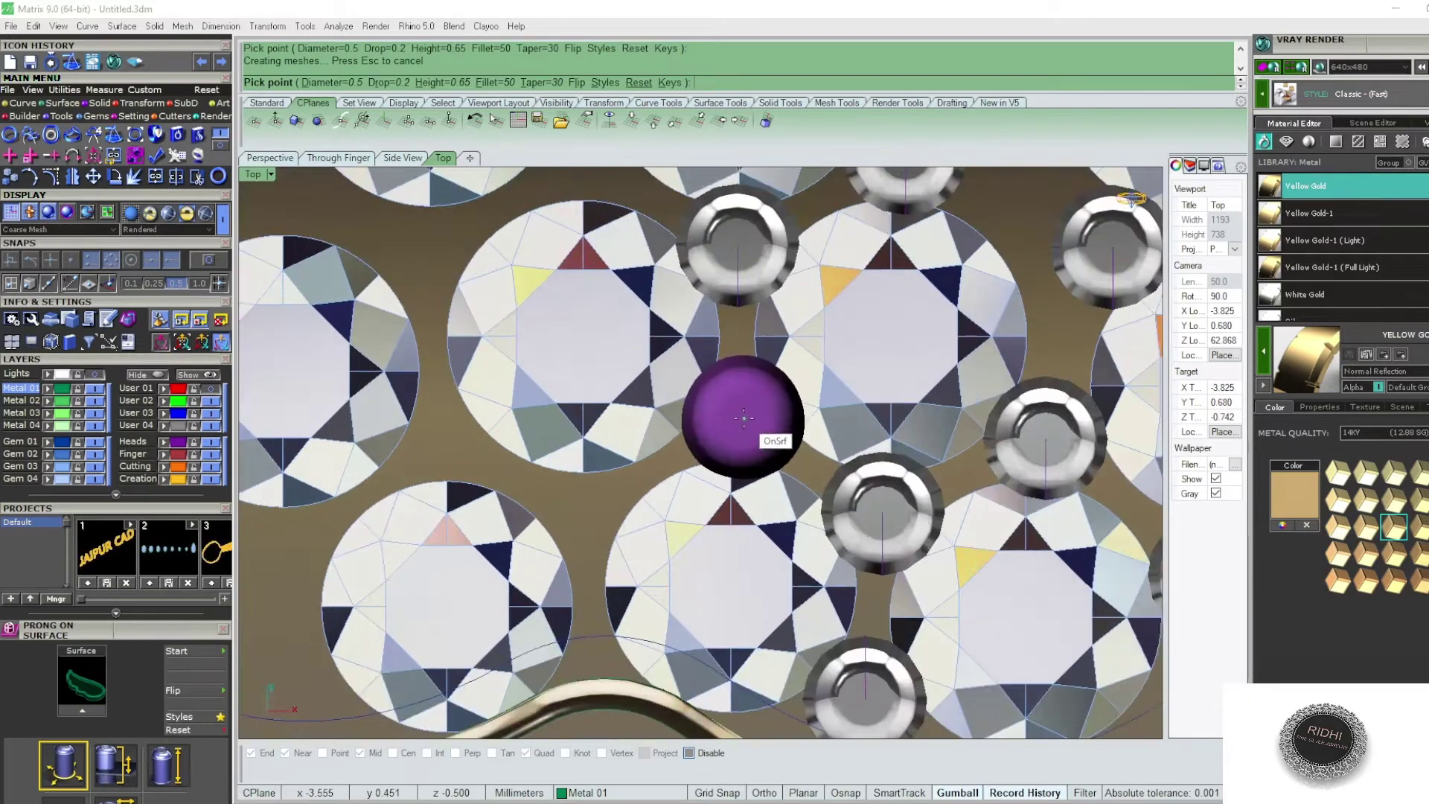
pyautogui.click(740, 420)
pyautogui.scroll(-2, 815, 353)
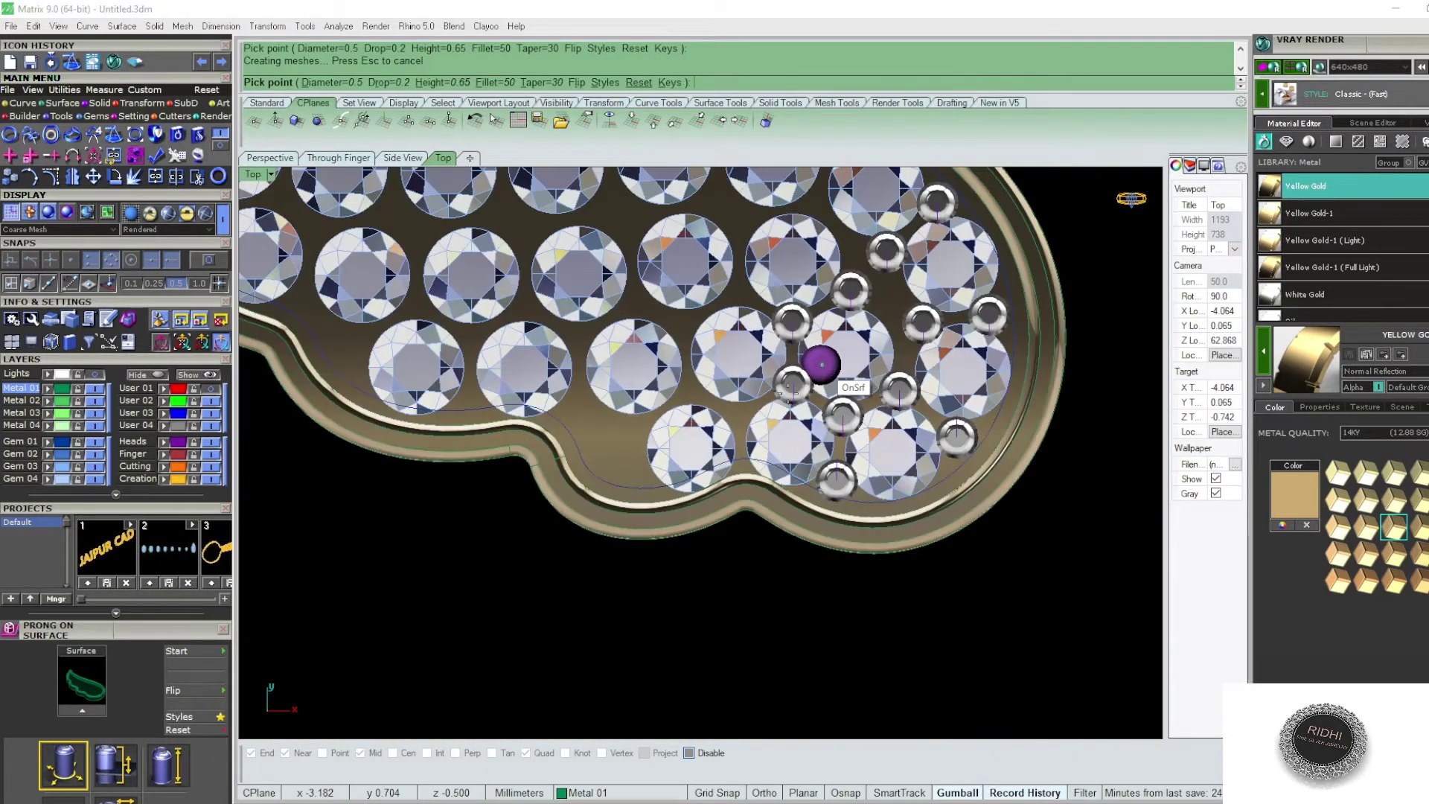
pyautogui.scroll(1, 755, 408)
pyautogui.scroll(1, 755, 408)
pyautogui.scroll(1, 727, 417)
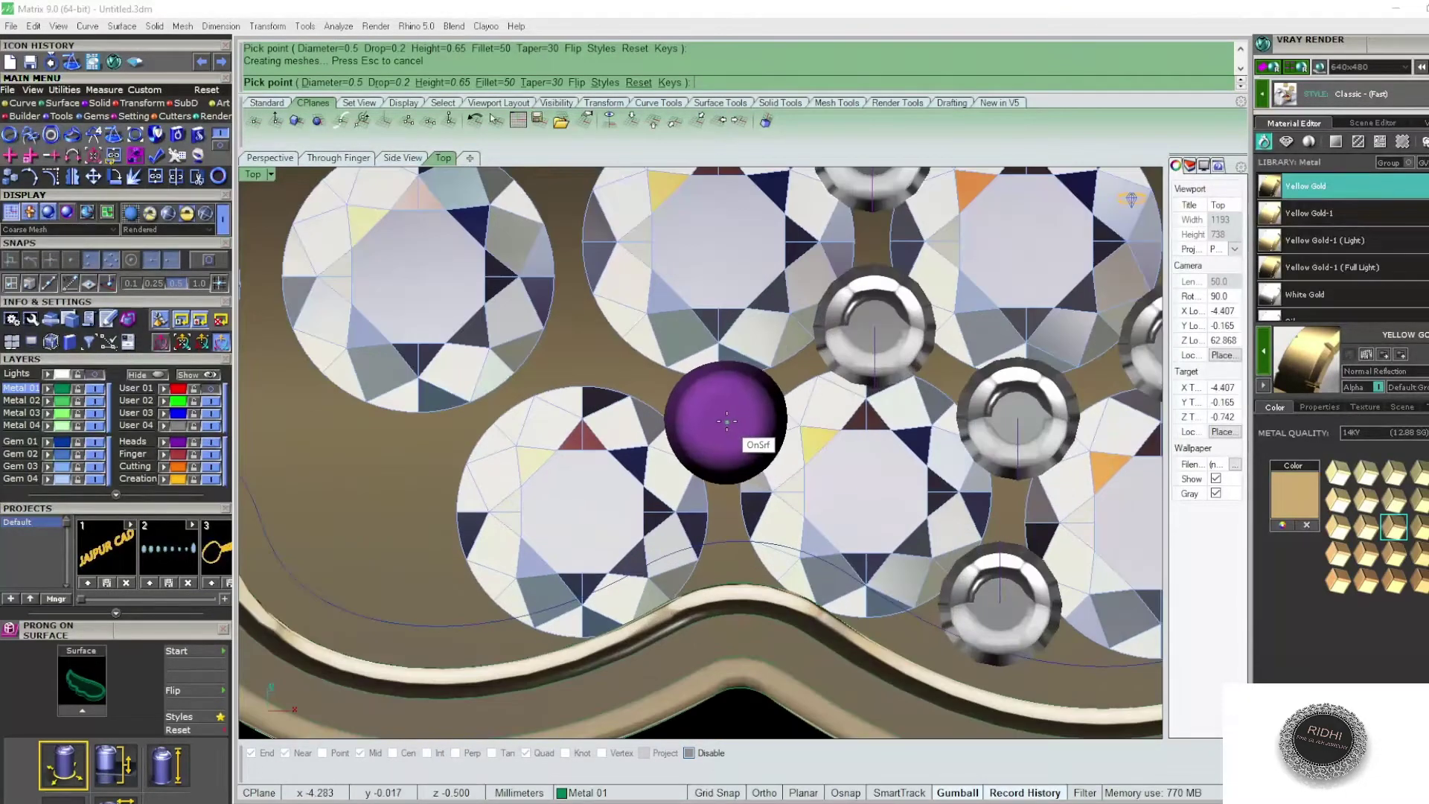
pyautogui.click(724, 421)
pyautogui.scroll(-2, 750, 399)
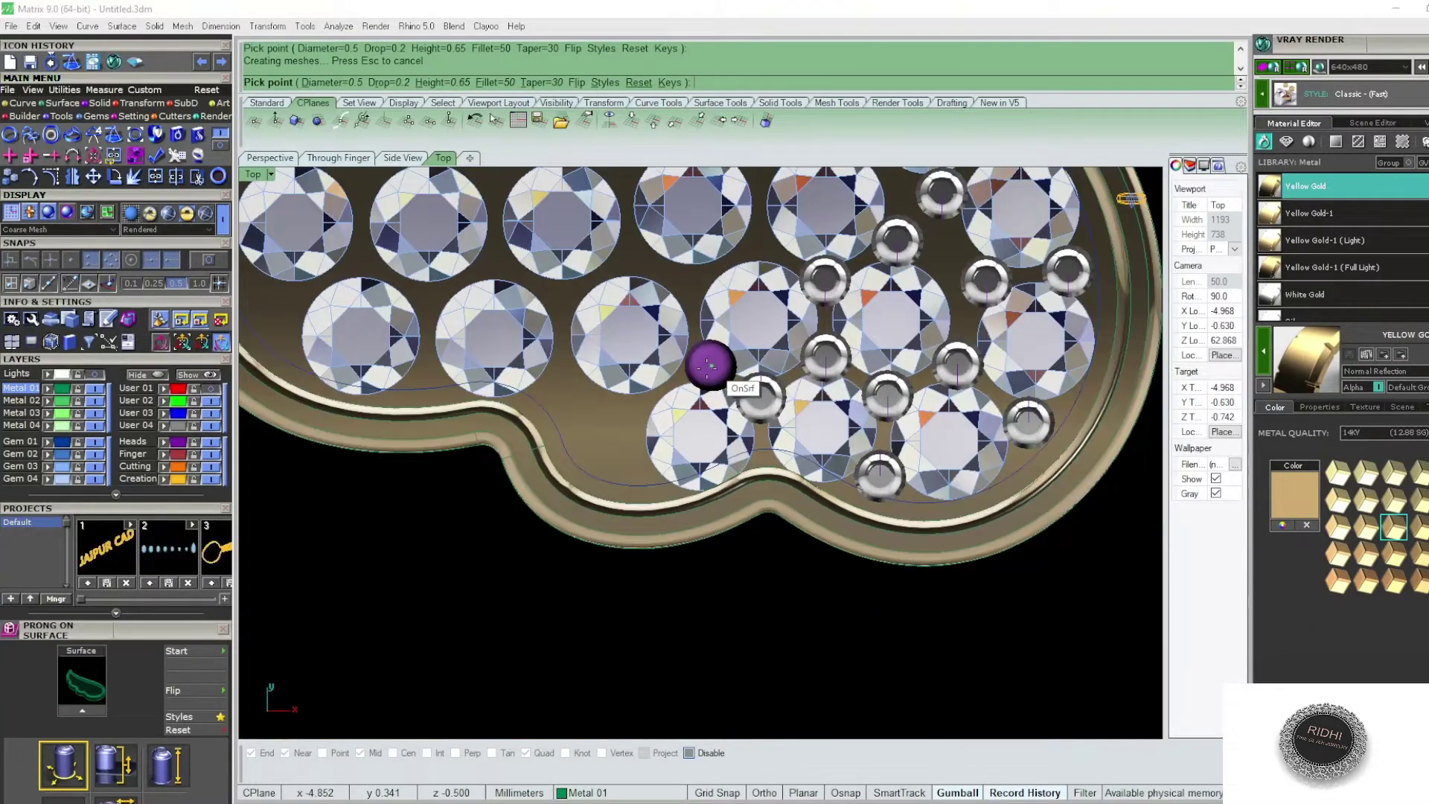
pyautogui.scroll(2, 708, 360)
pyautogui.scroll(1, 697, 364)
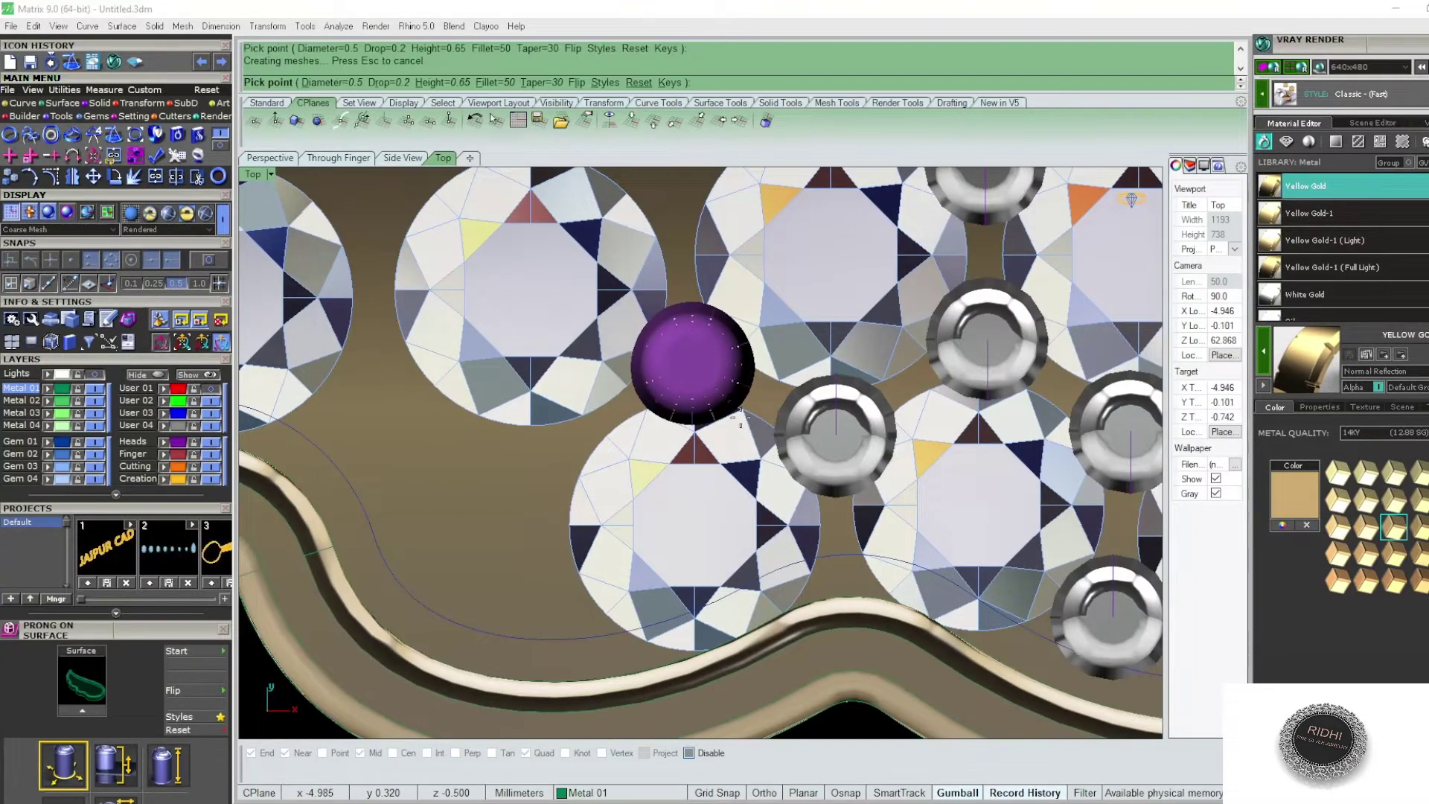
pyautogui.click(739, 411)
pyautogui.scroll(-1, 729, 431)
pyautogui.scroll(-1, 737, 436)
pyautogui.scroll(1, 725, 372)
pyautogui.scroll(1, 721, 350)
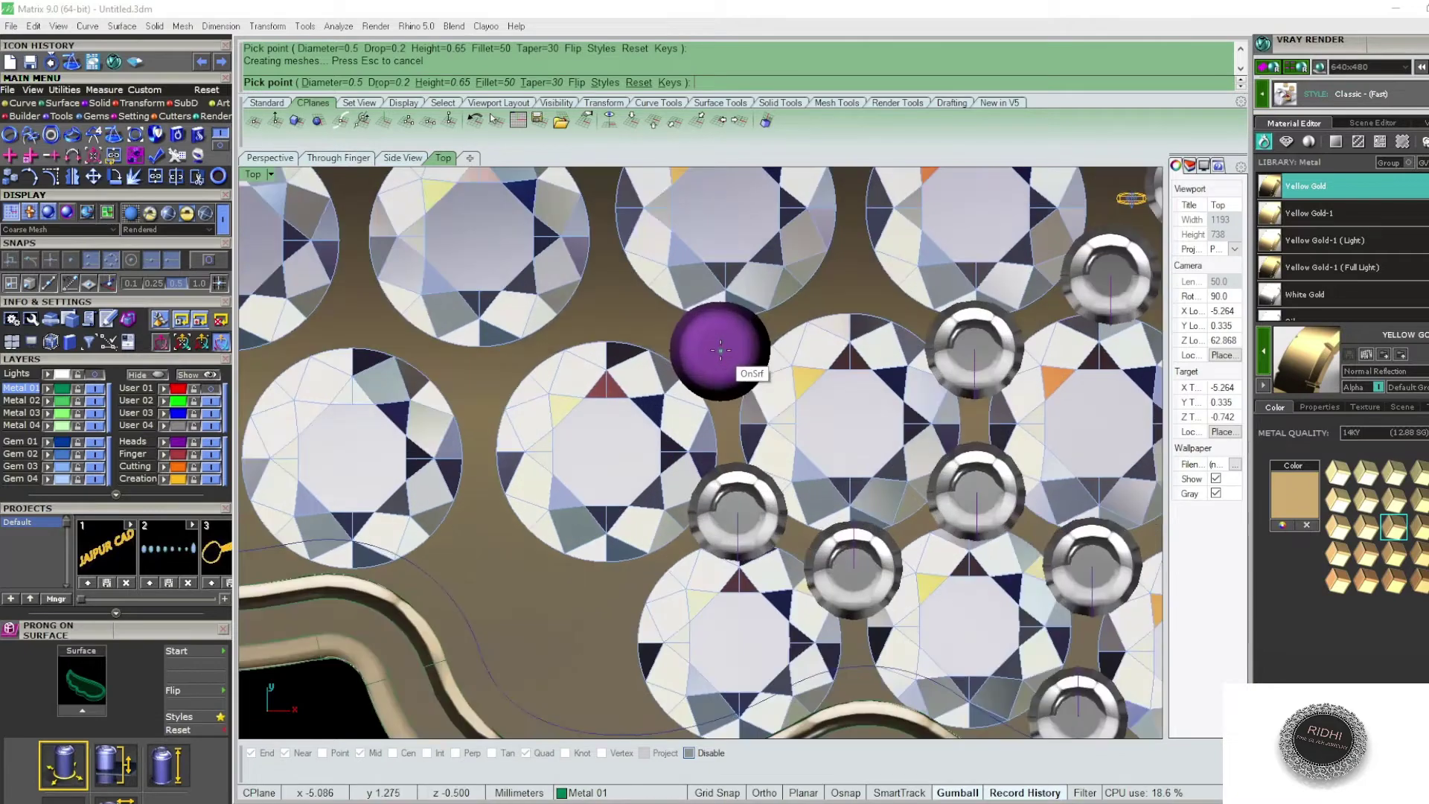
pyautogui.scroll(1, 721, 350)
pyautogui.click(725, 359)
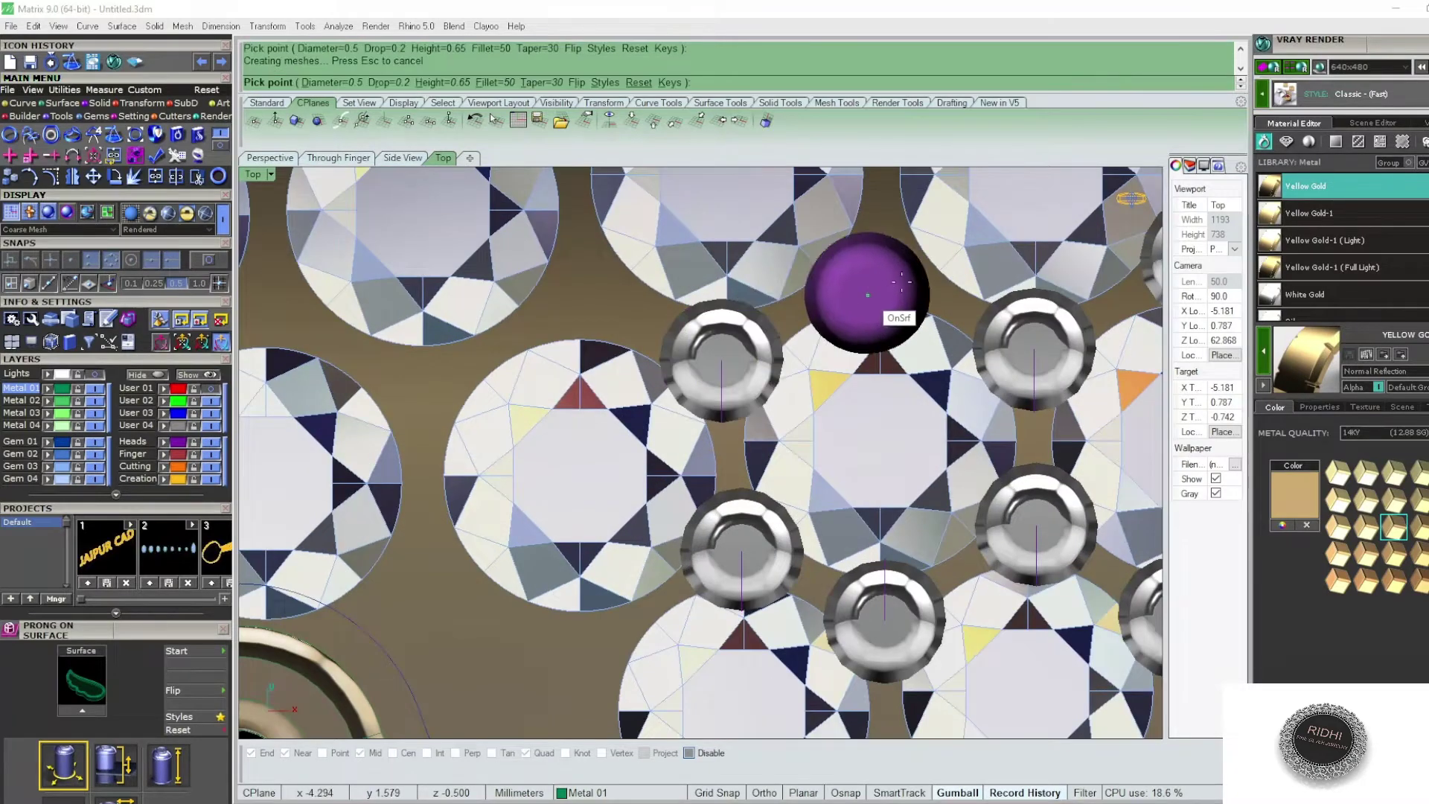
pyautogui.click(884, 264)
pyautogui.scroll(-2, 915, 331)
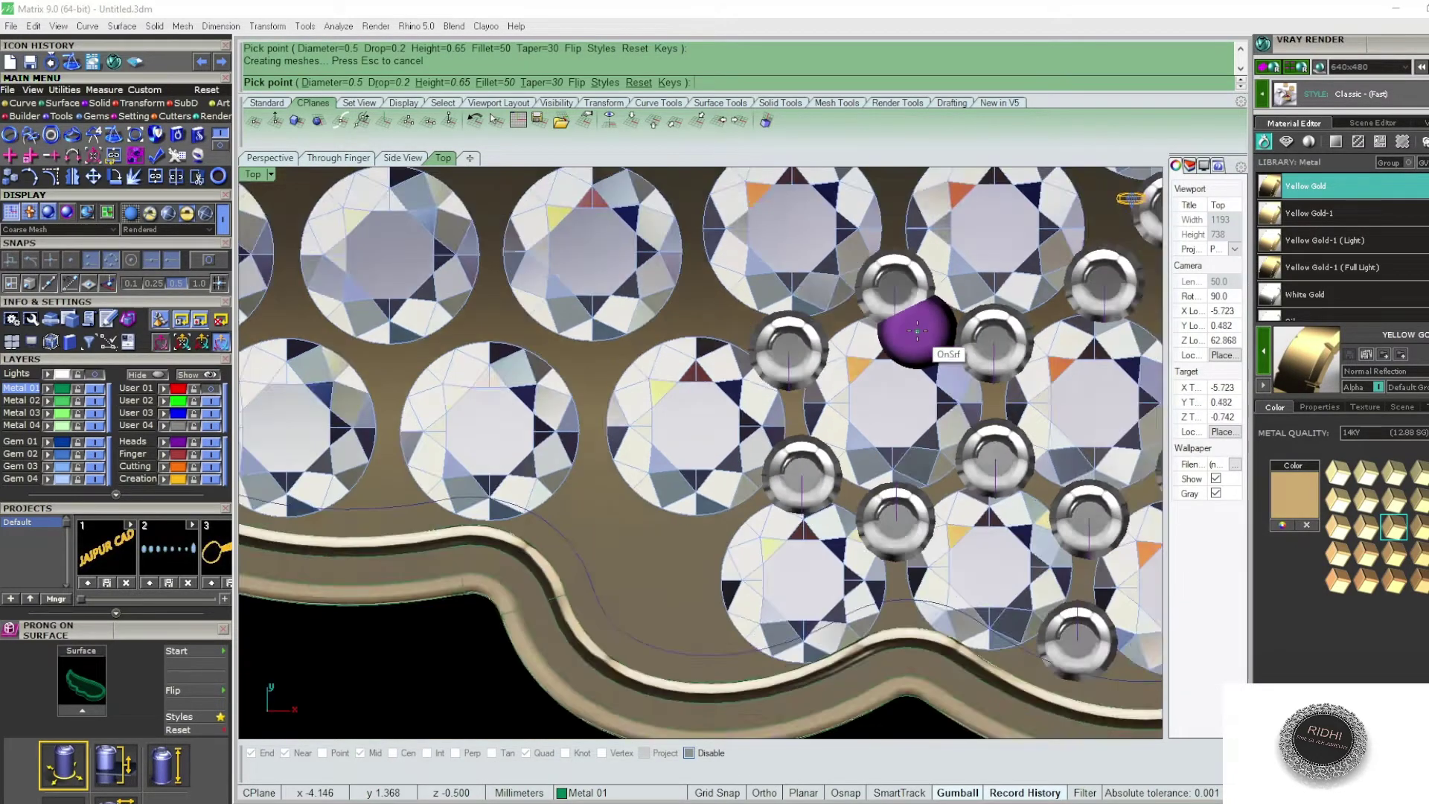
pyautogui.scroll(-1, 822, 313)
pyautogui.scroll(2, 798, 318)
pyautogui.scroll(1, 799, 318)
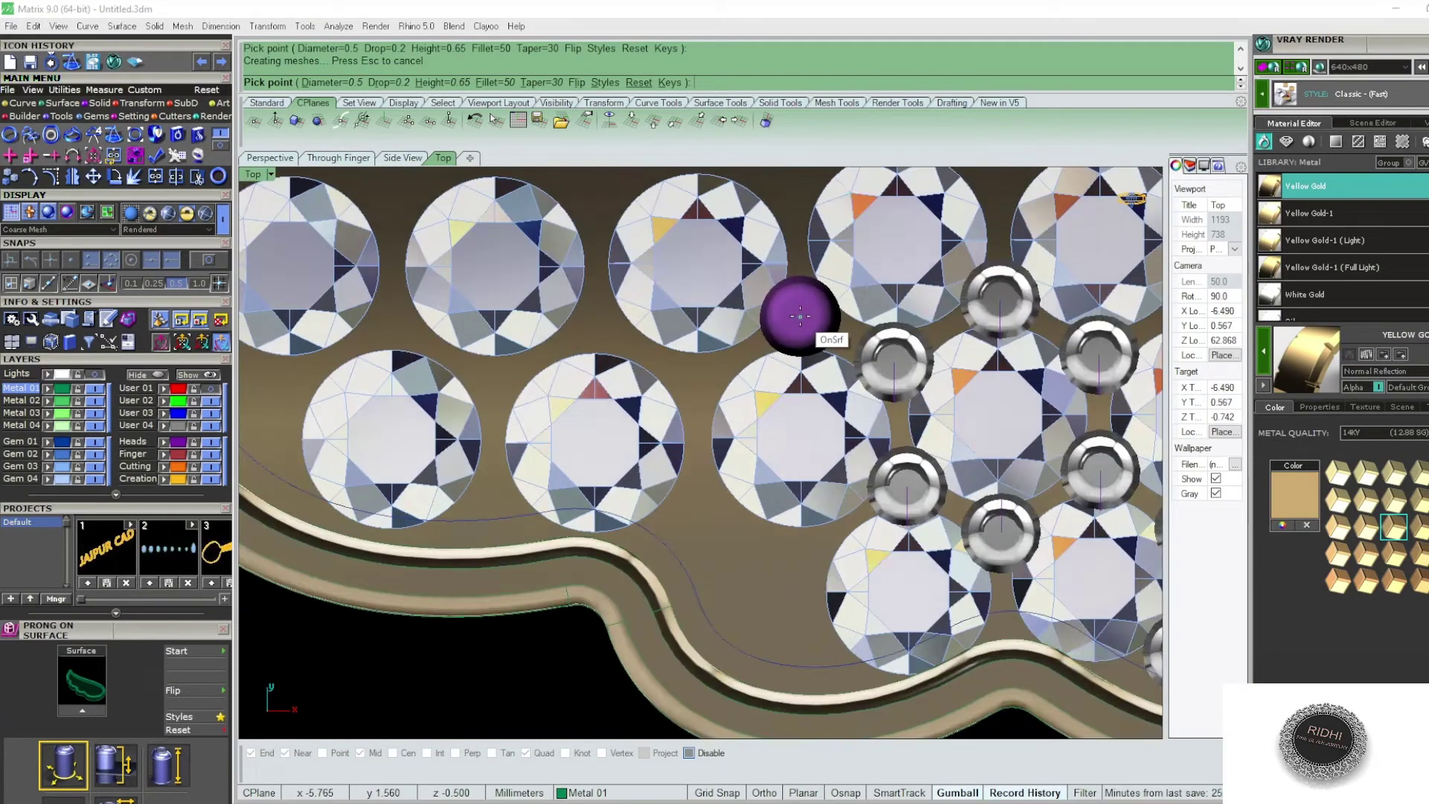
pyautogui.scroll(2, 708, 377)
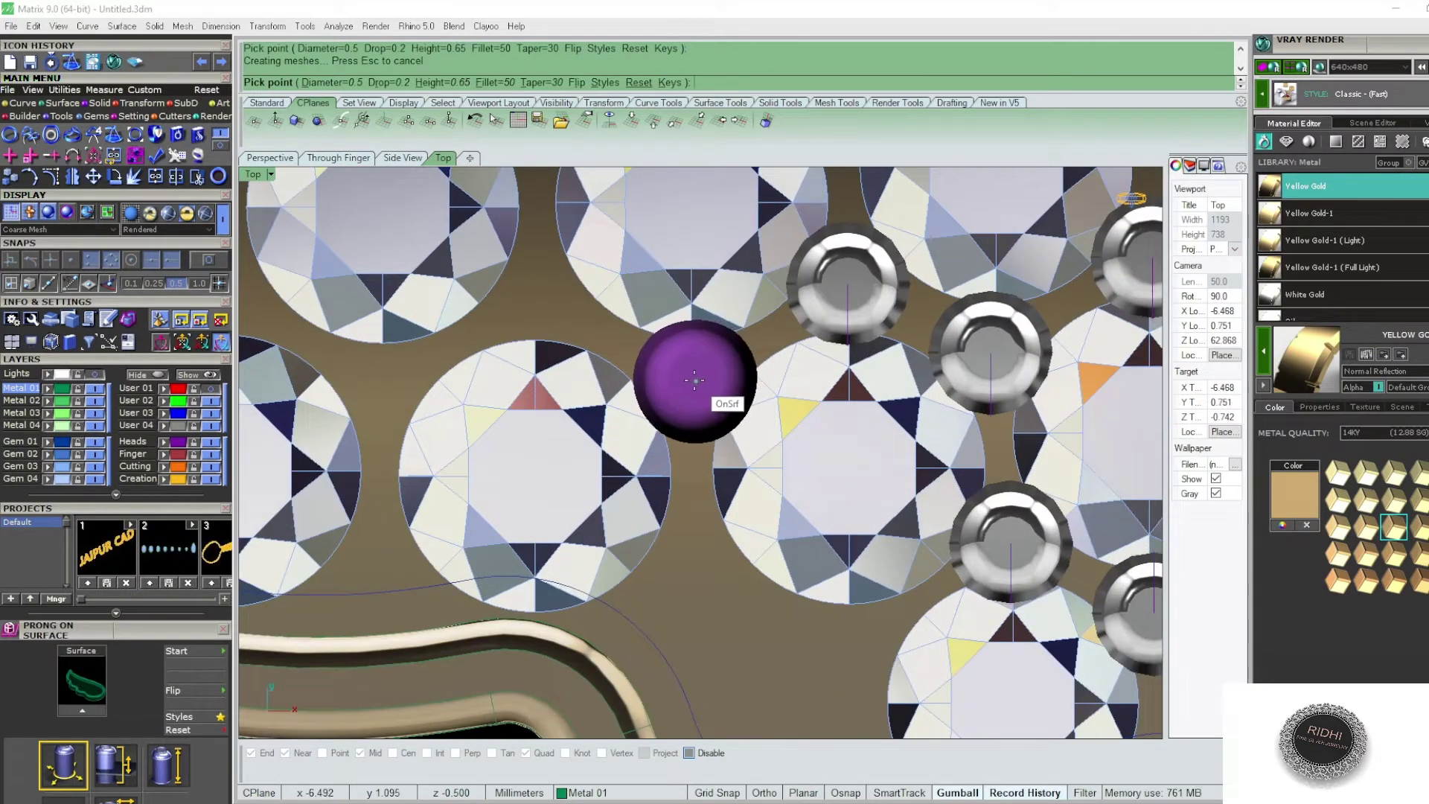
pyautogui.scroll(-3, 690, 379)
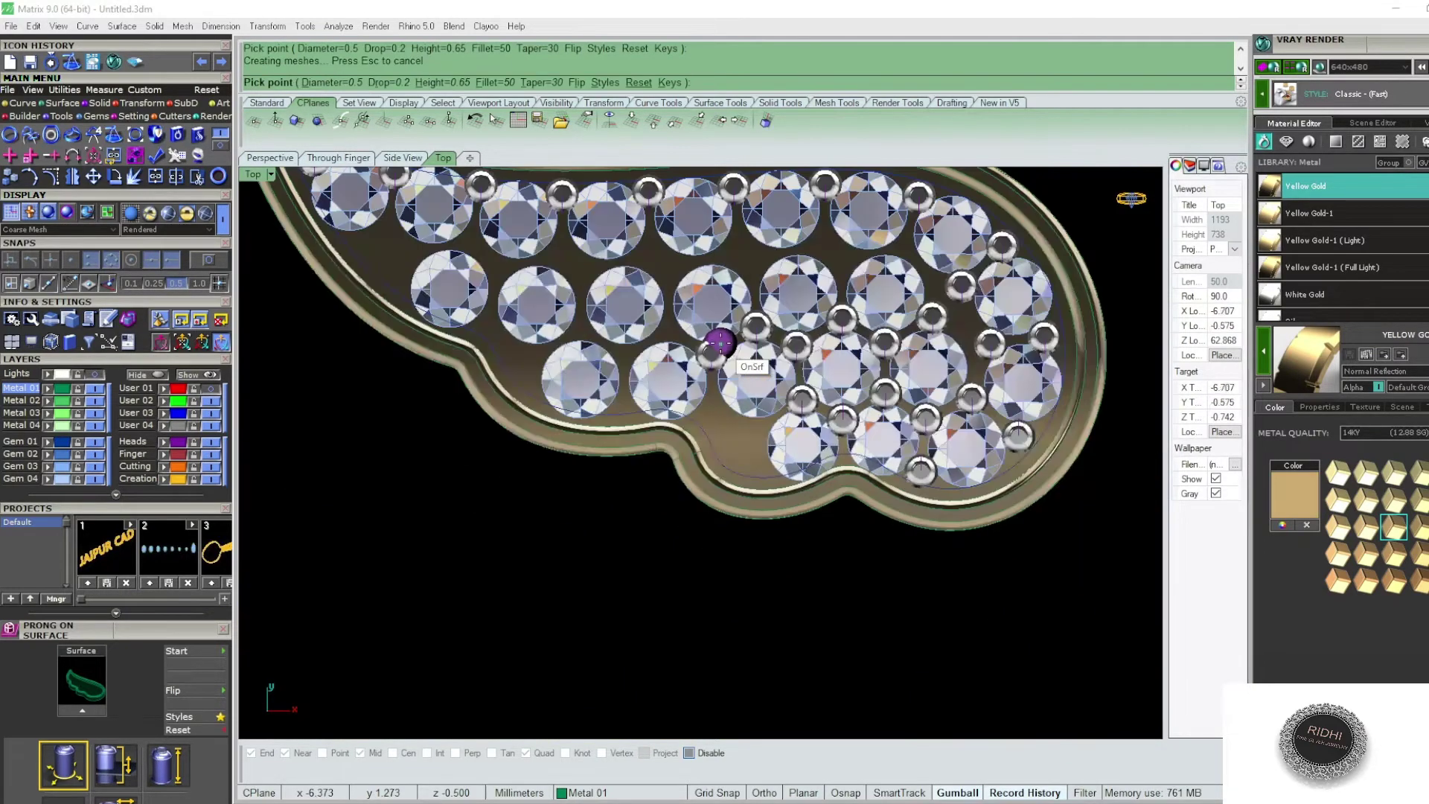
pyautogui.scroll(2, 743, 428)
pyautogui.scroll(2, 756, 447)
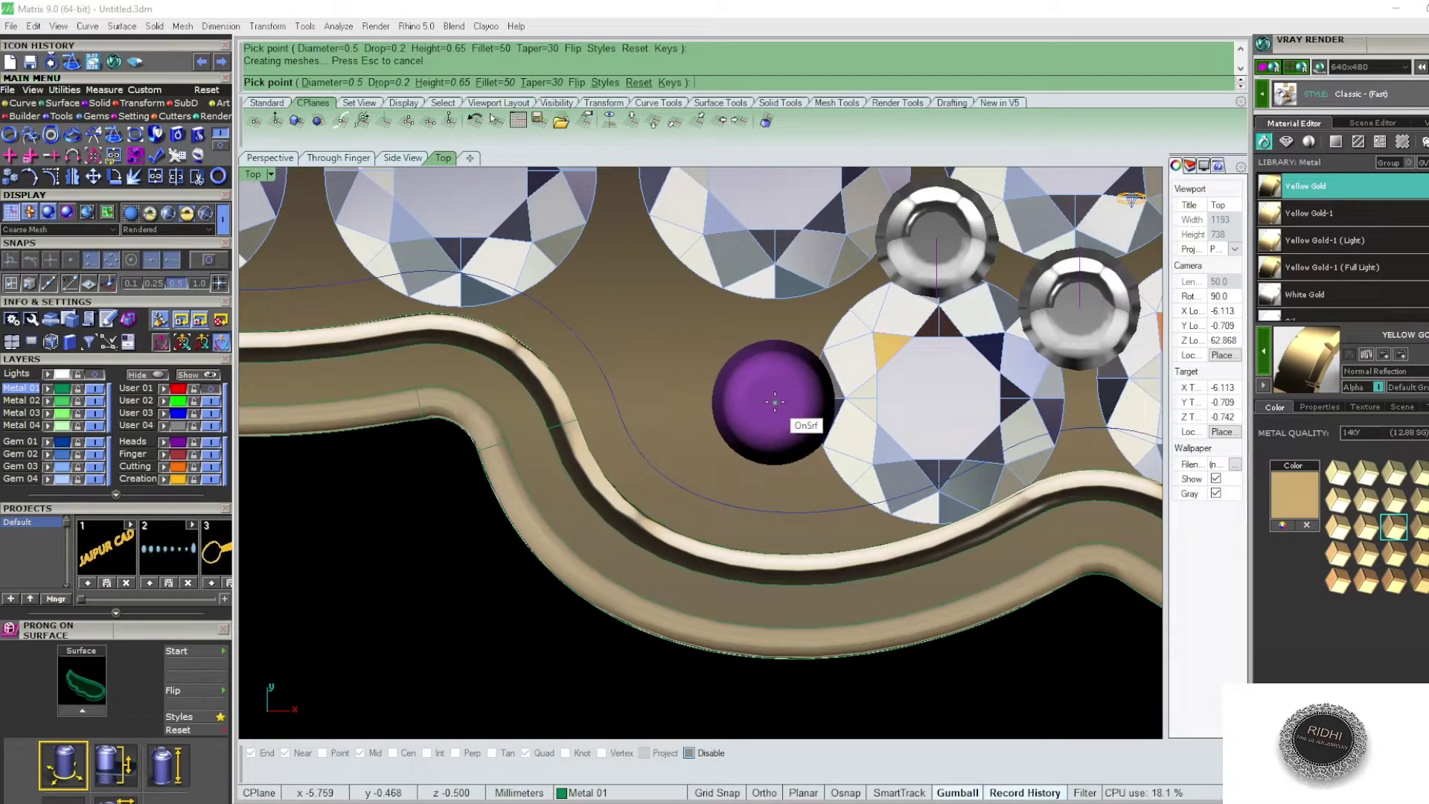
pyautogui.click(768, 402)
pyautogui.scroll(1, 614, 259)
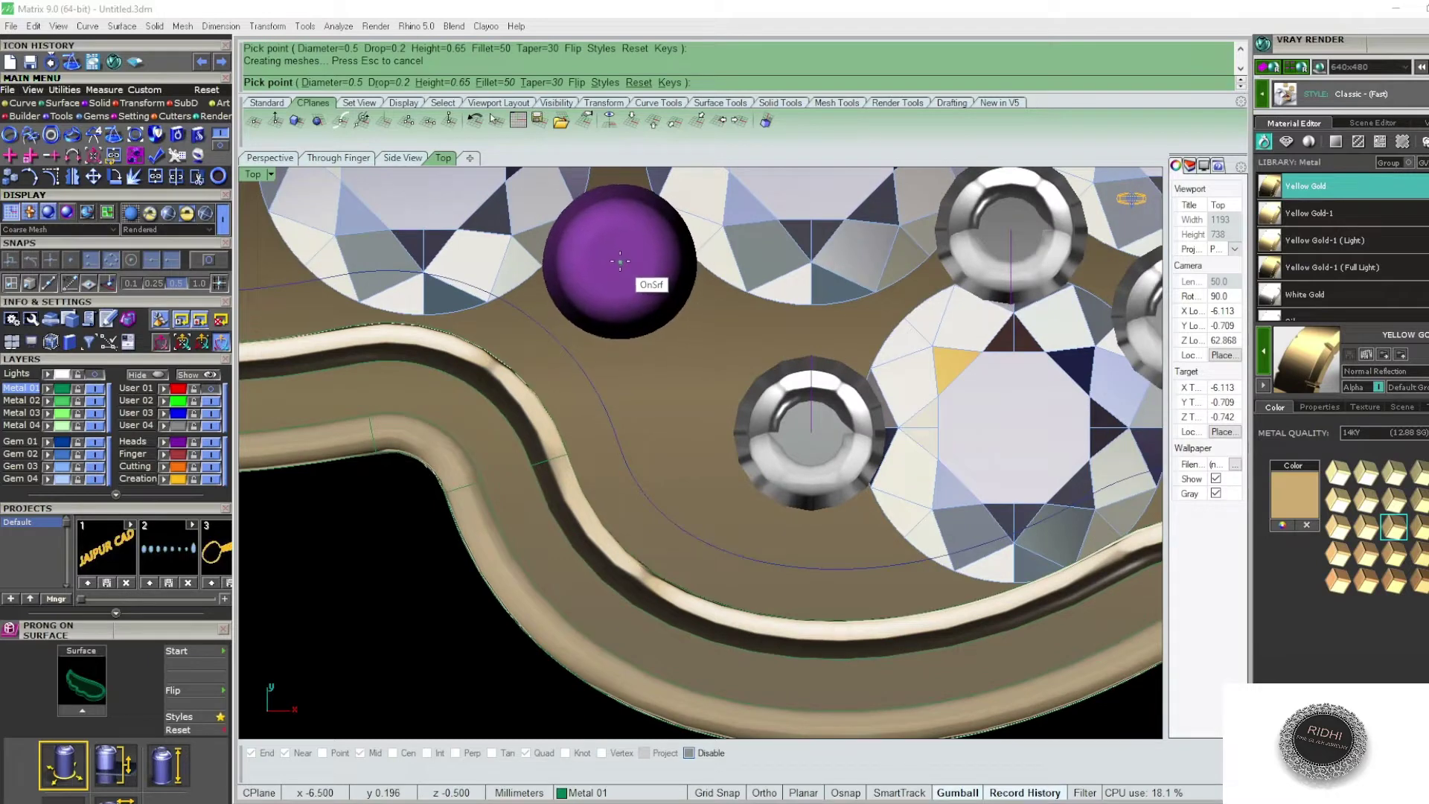
pyautogui.click(619, 258)
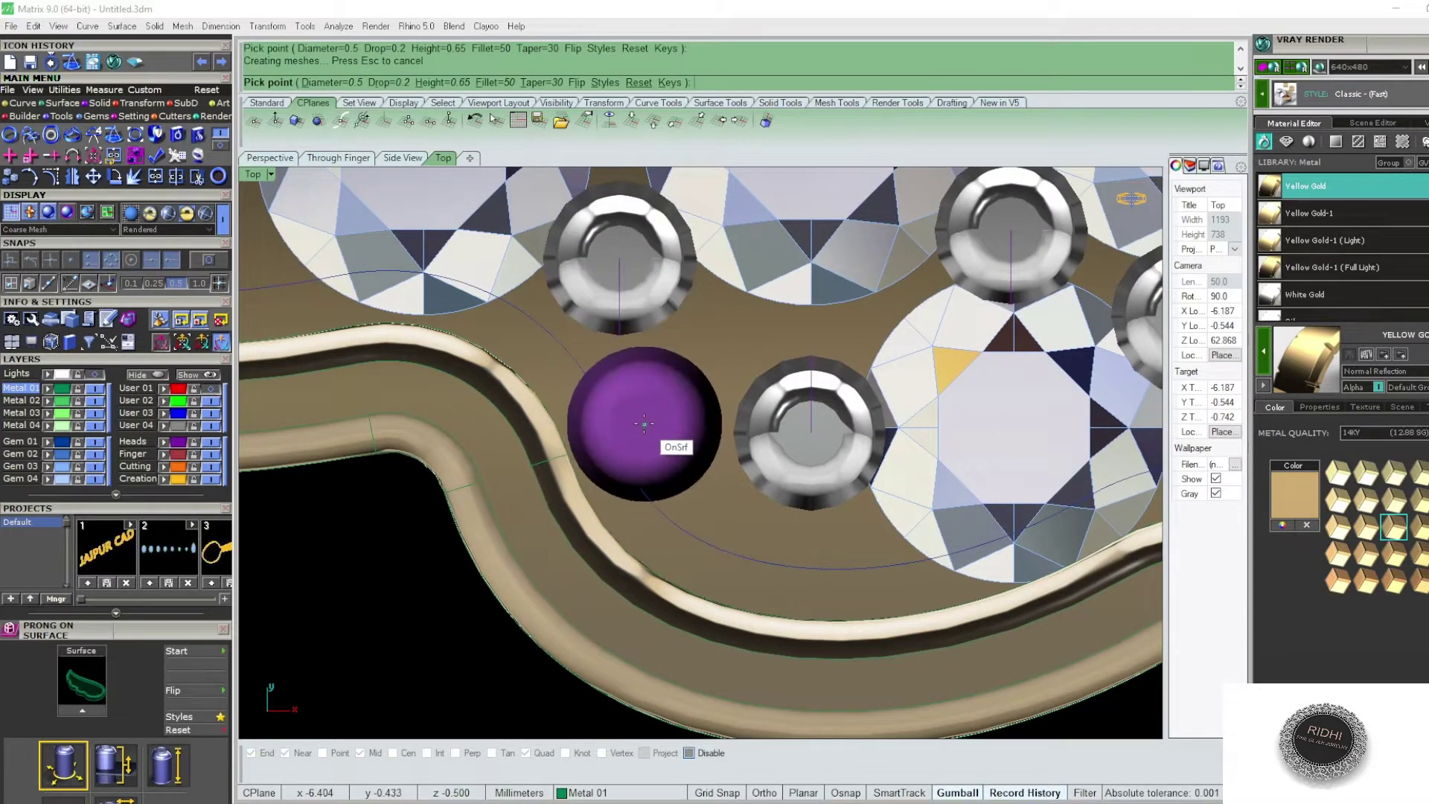
pyautogui.click(644, 423)
pyautogui.scroll(-1, 622, 414)
pyautogui.scroll(-2, 772, 485)
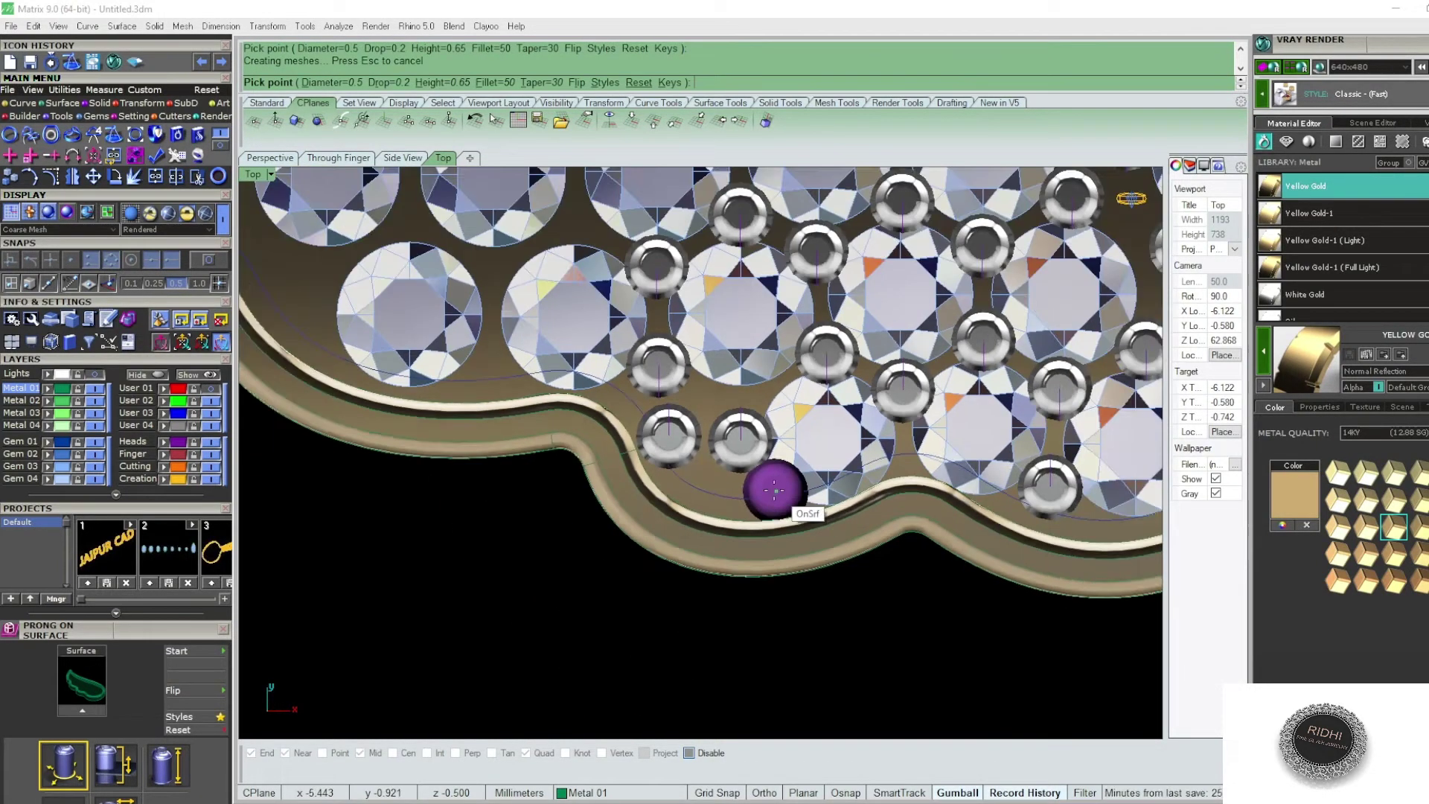
pyautogui.scroll(2, 707, 498)
pyautogui.scroll(-3, 752, 500)
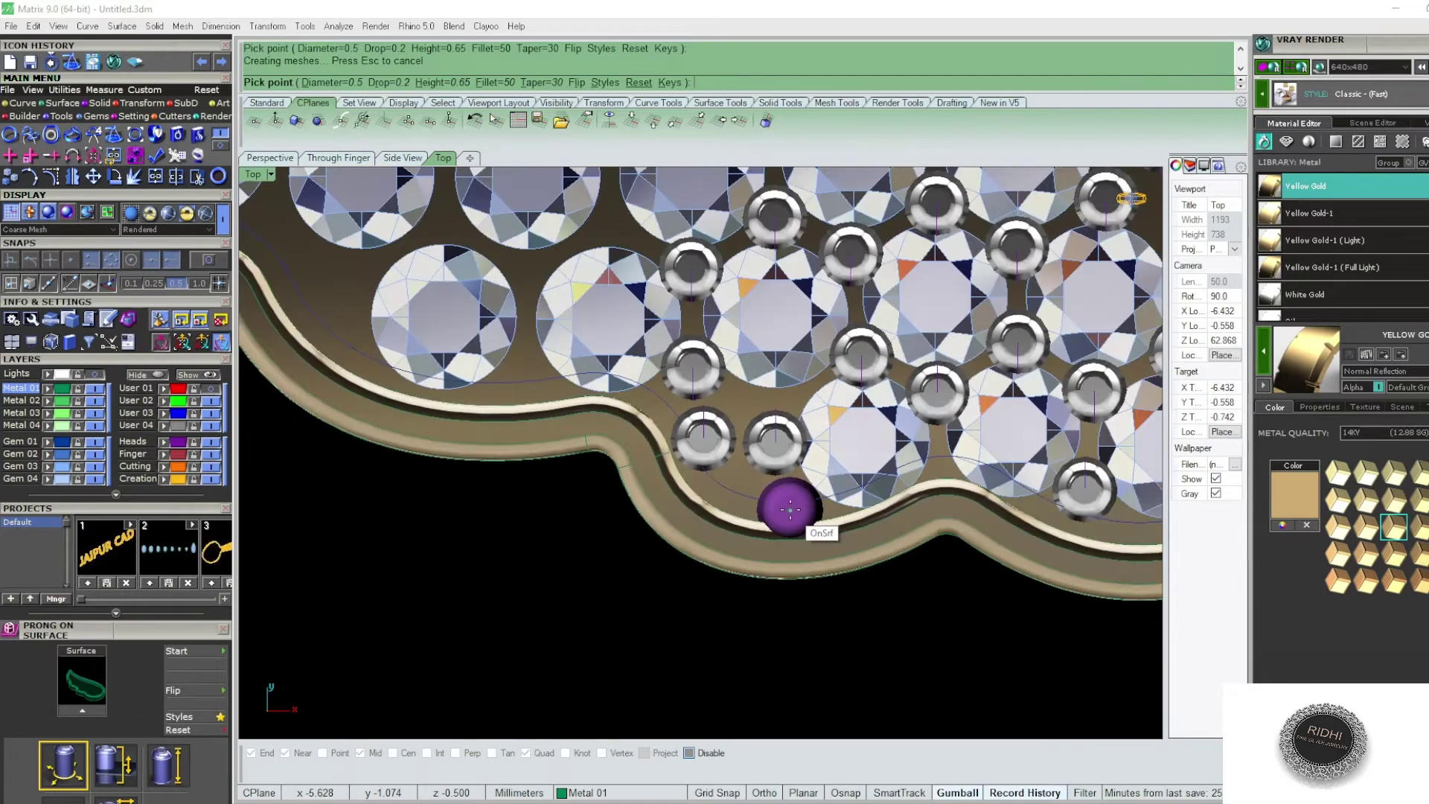
pyautogui.scroll(-1, 790, 509)
pyautogui.scroll(-1, 782, 503)
pyautogui.scroll(1, 715, 405)
pyautogui.scroll(2, 708, 373)
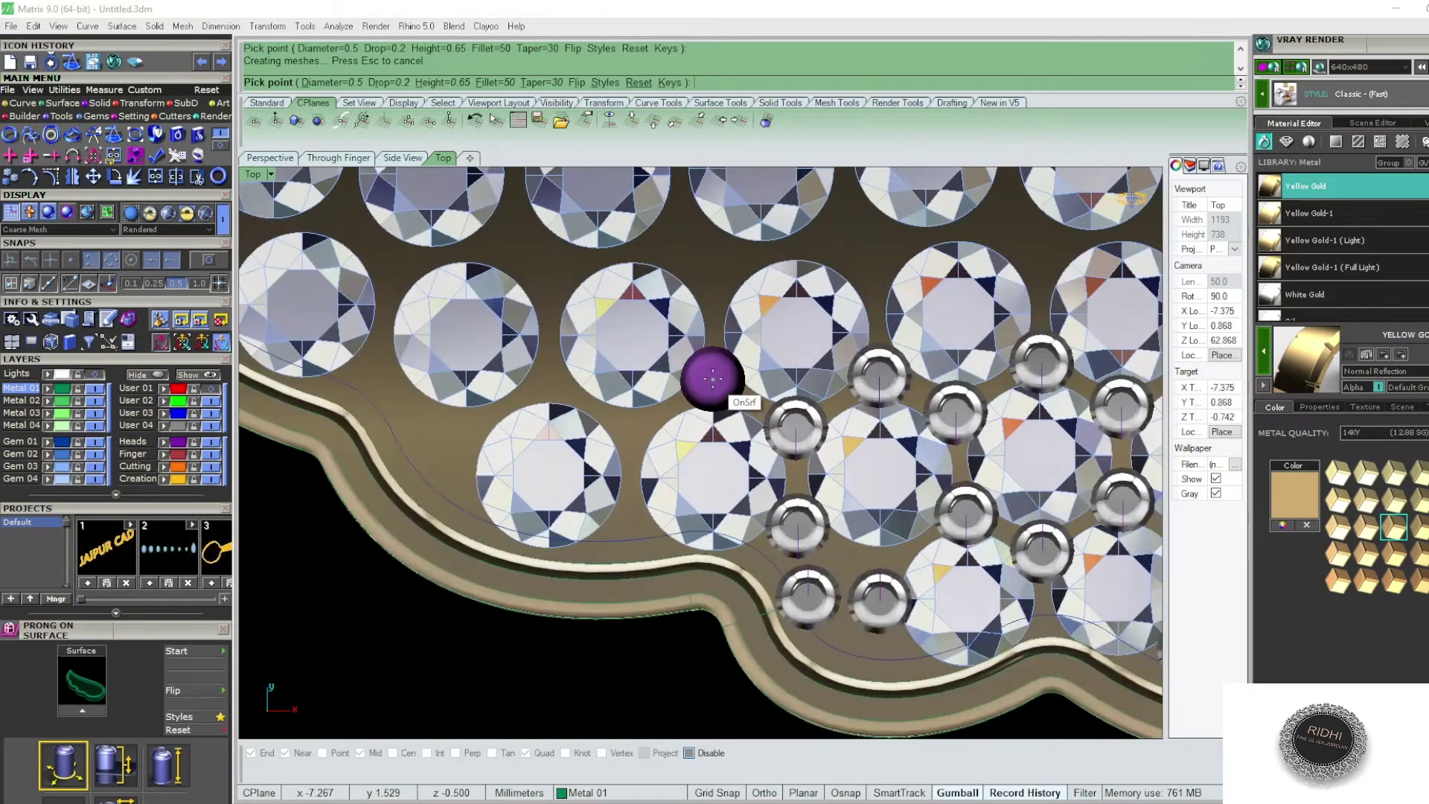
pyautogui.scroll(2, 714, 382)
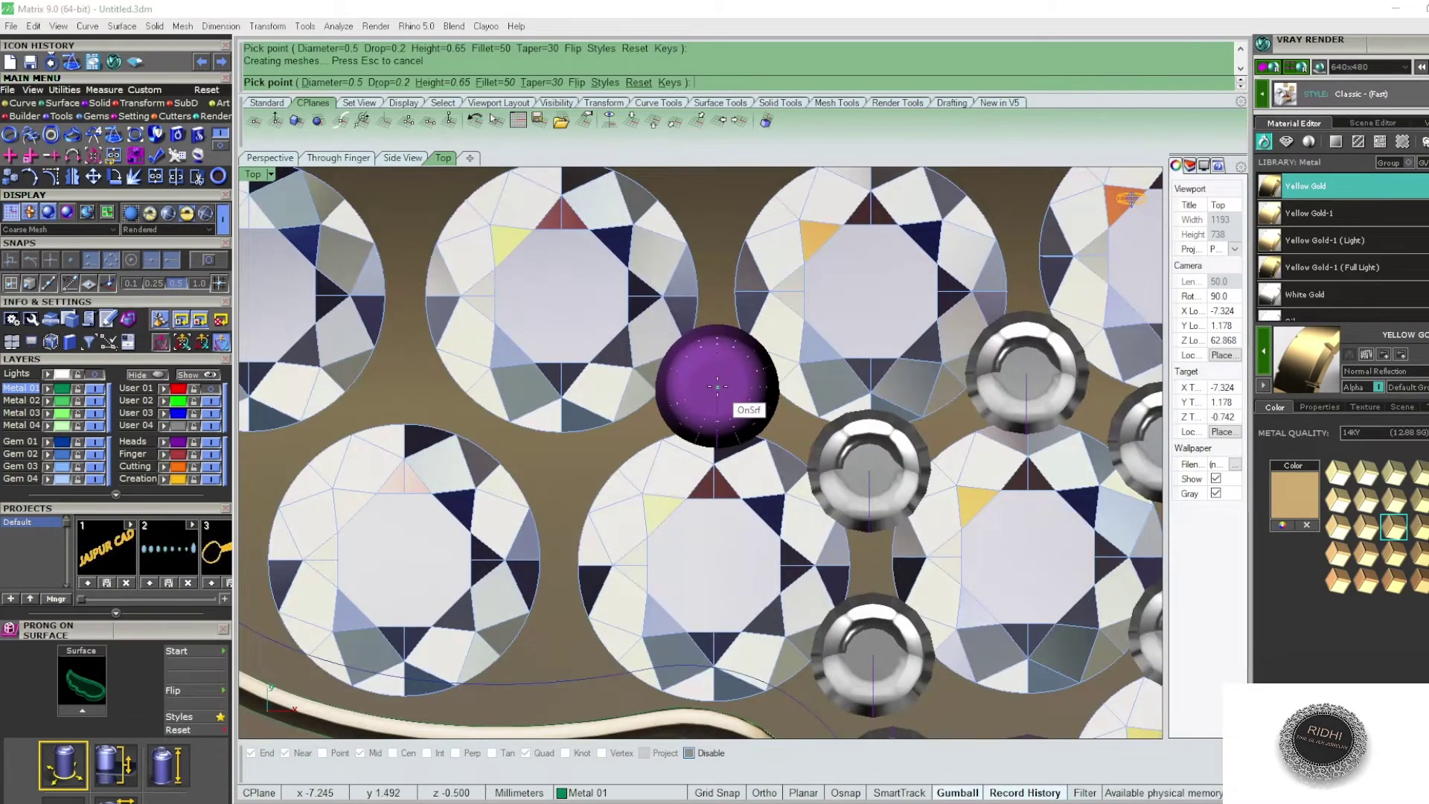
pyautogui.scroll(-3, 669, 405)
pyautogui.scroll(3, 617, 424)
pyautogui.scroll(1, 629, 425)
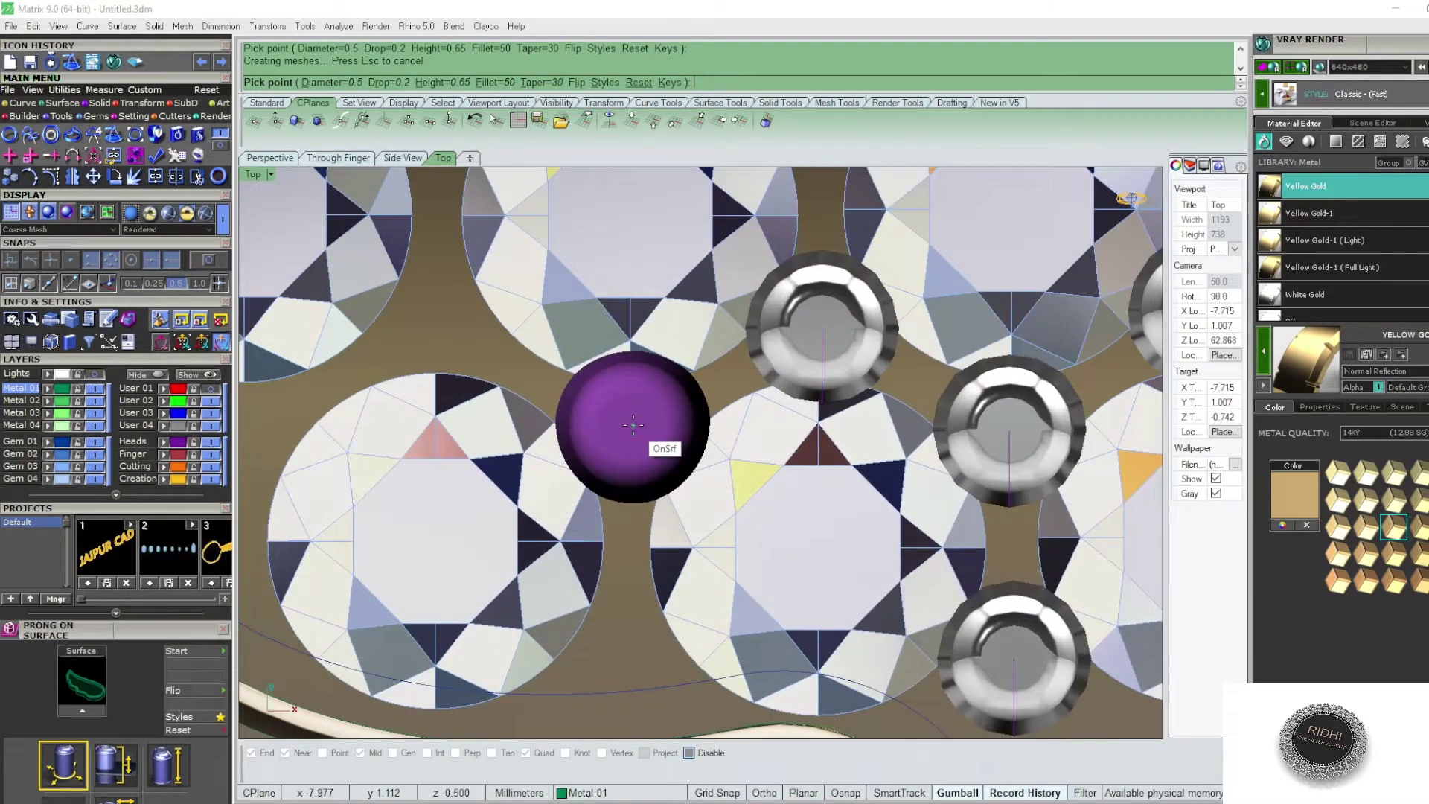
pyautogui.scroll(-2, 631, 424)
pyautogui.scroll(-1, 695, 343)
pyautogui.scroll(3, 683, 439)
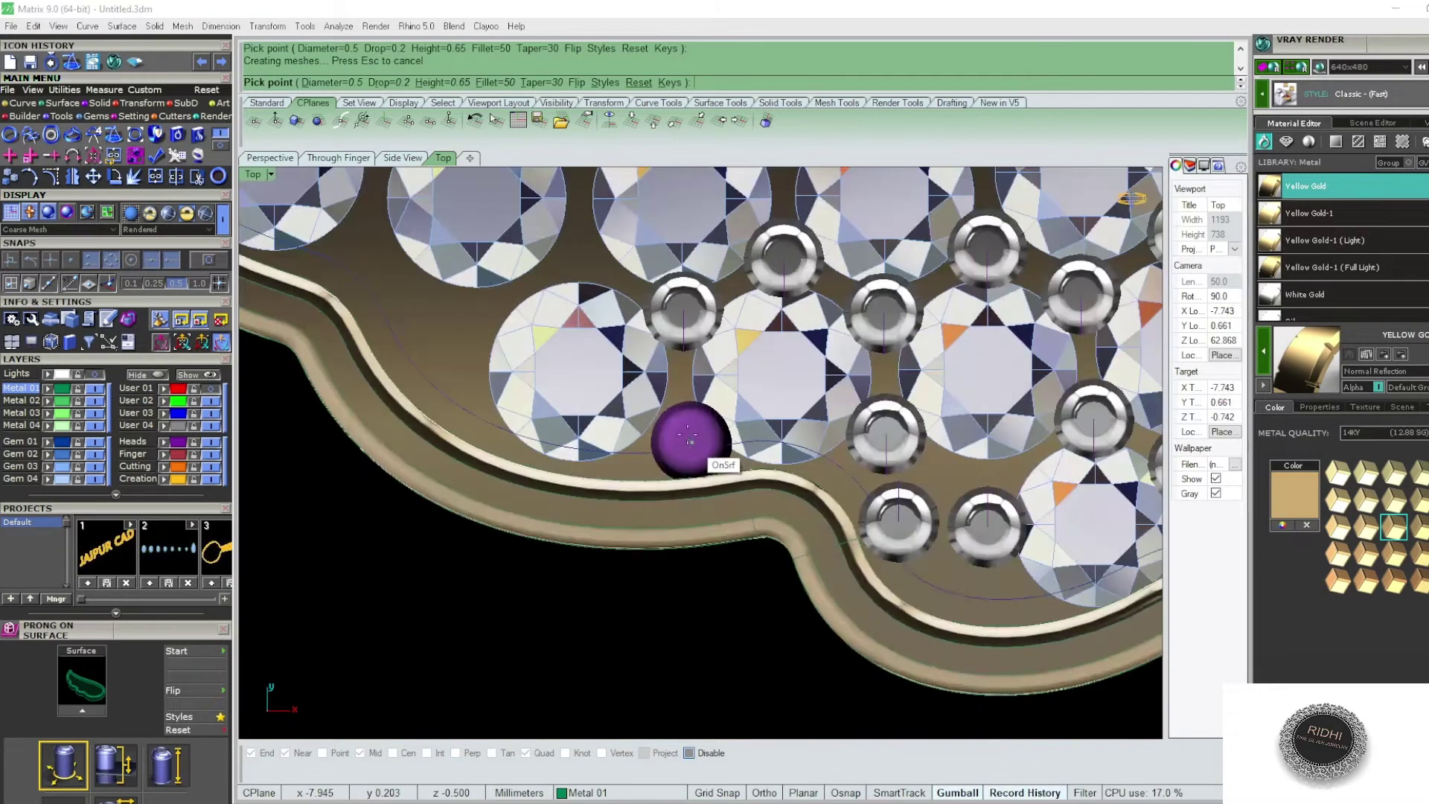
pyautogui.scroll(3, 683, 432)
pyautogui.scroll(-1, 781, 402)
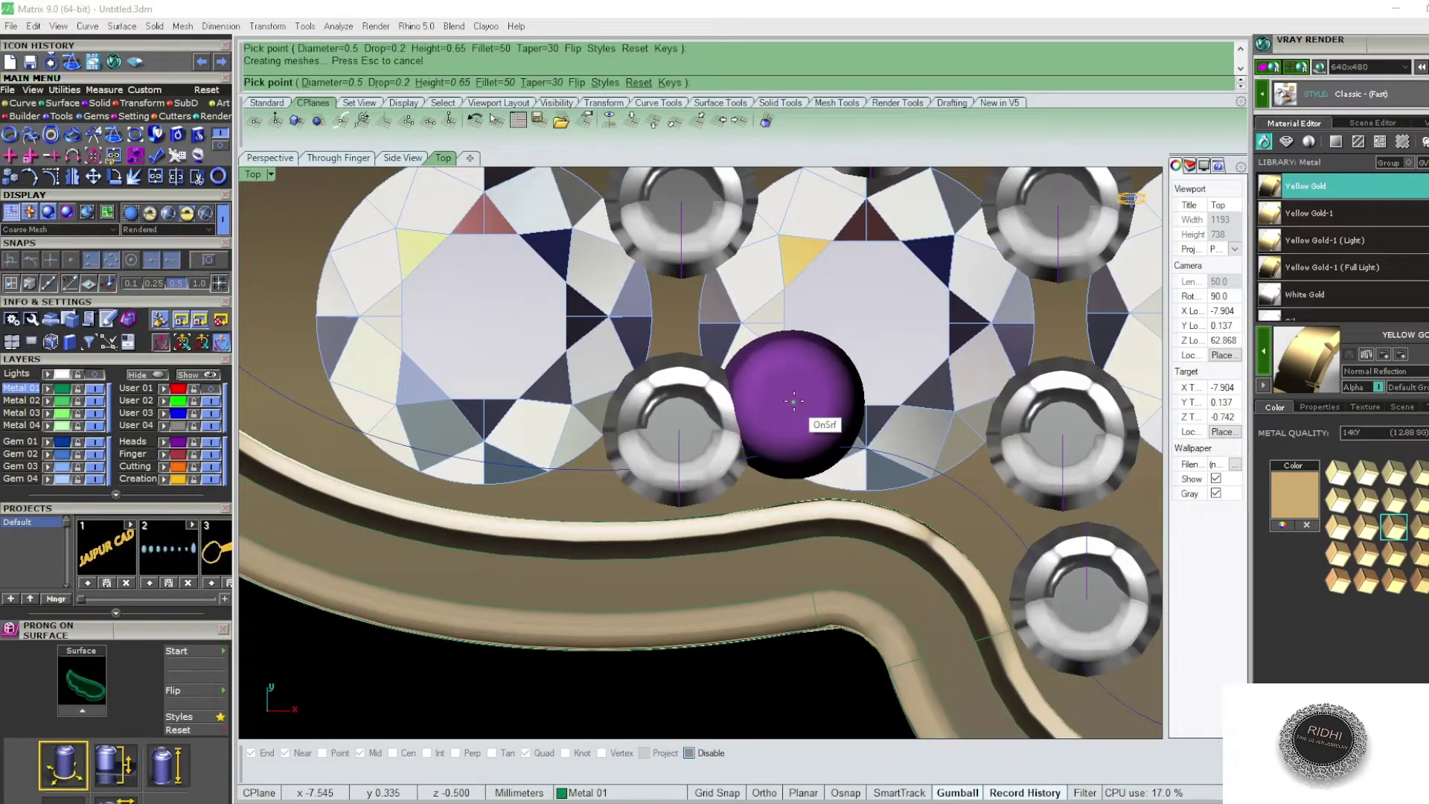
pyautogui.scroll(-3, 795, 402)
pyautogui.scroll(2, 638, 358)
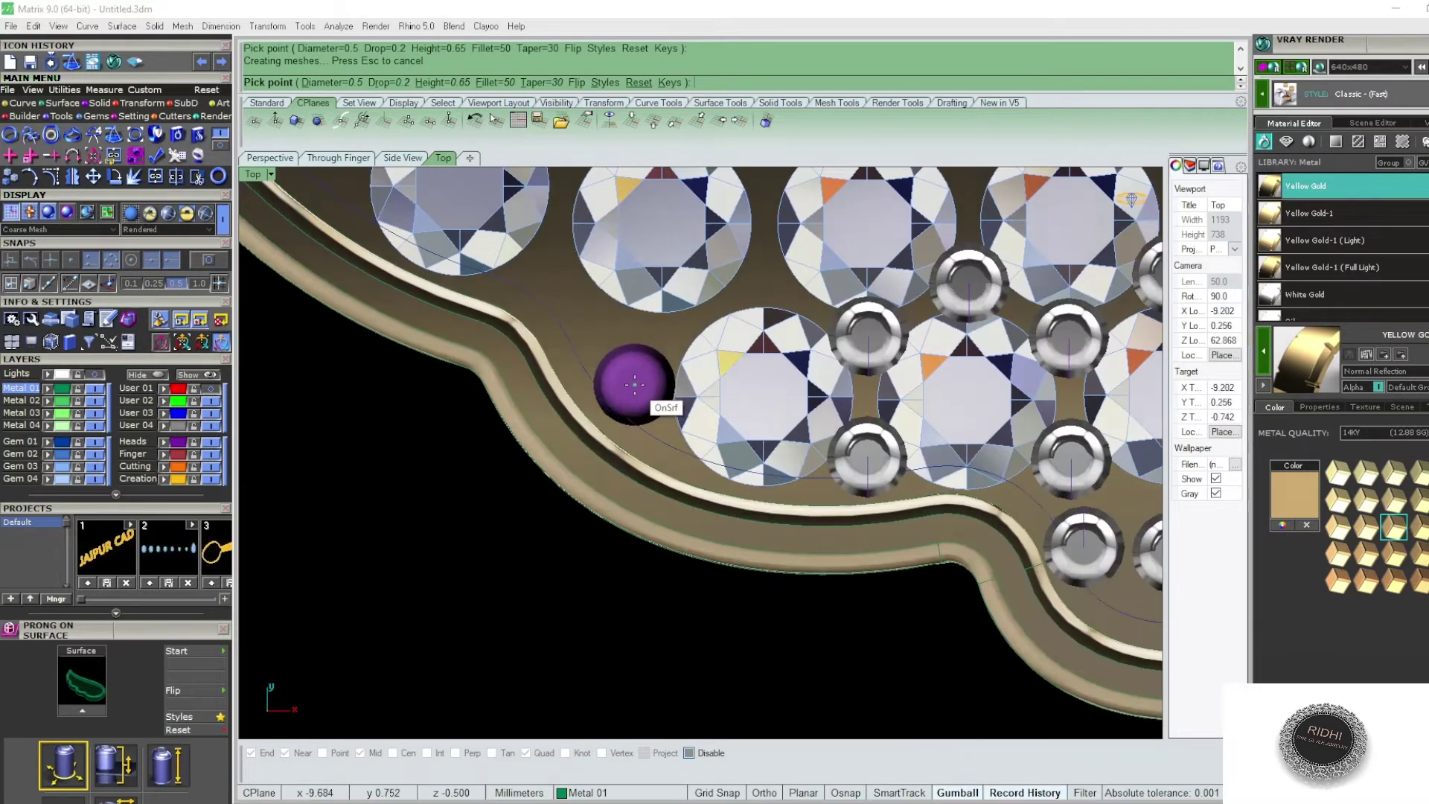
# - Place two prongs in the gaps between diamonds near the wing's curved outer edge
pyautogui.scroll(2, 628, 372)
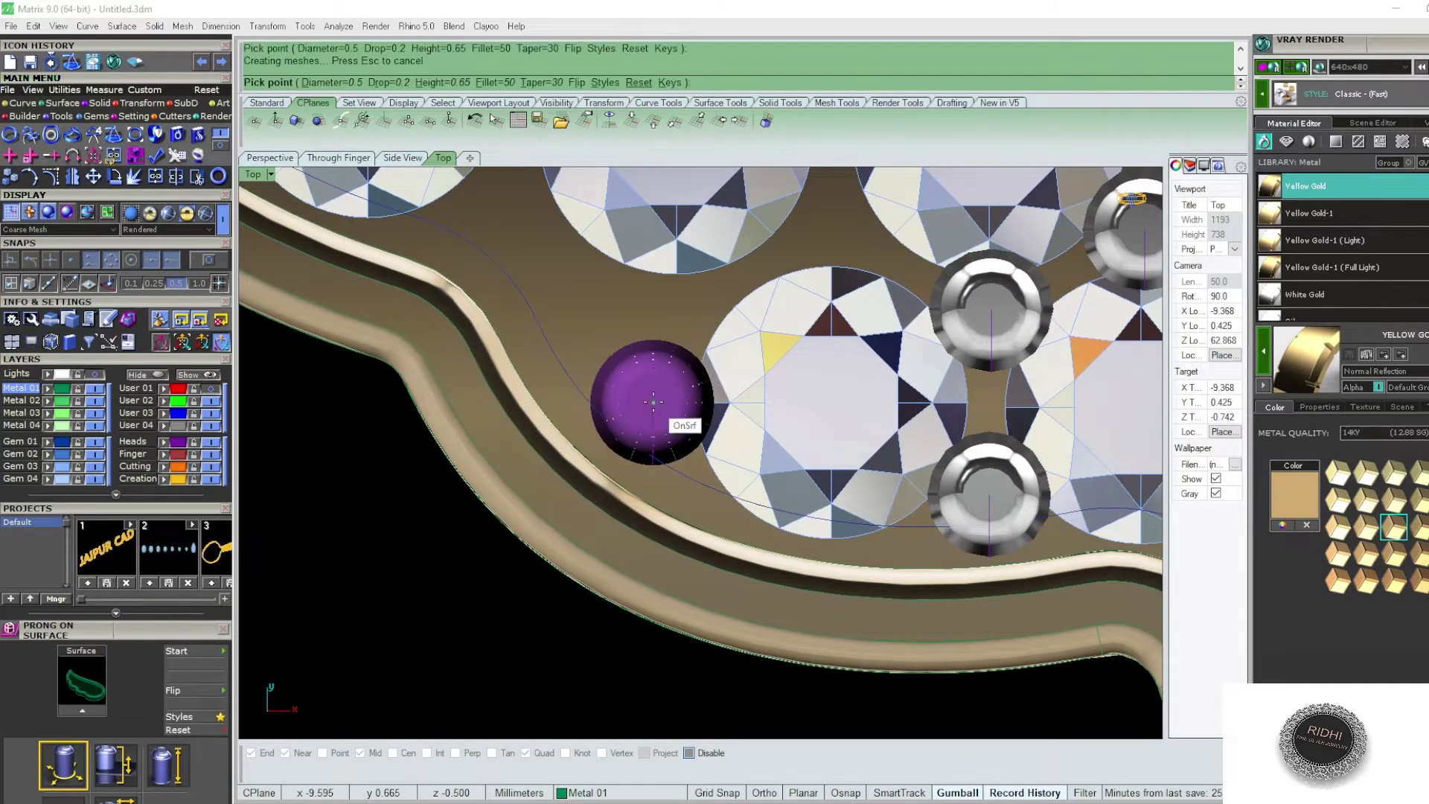
pyautogui.scroll(-3, 650, 405)
pyautogui.scroll(2, 708, 332)
pyautogui.scroll(2, 737, 326)
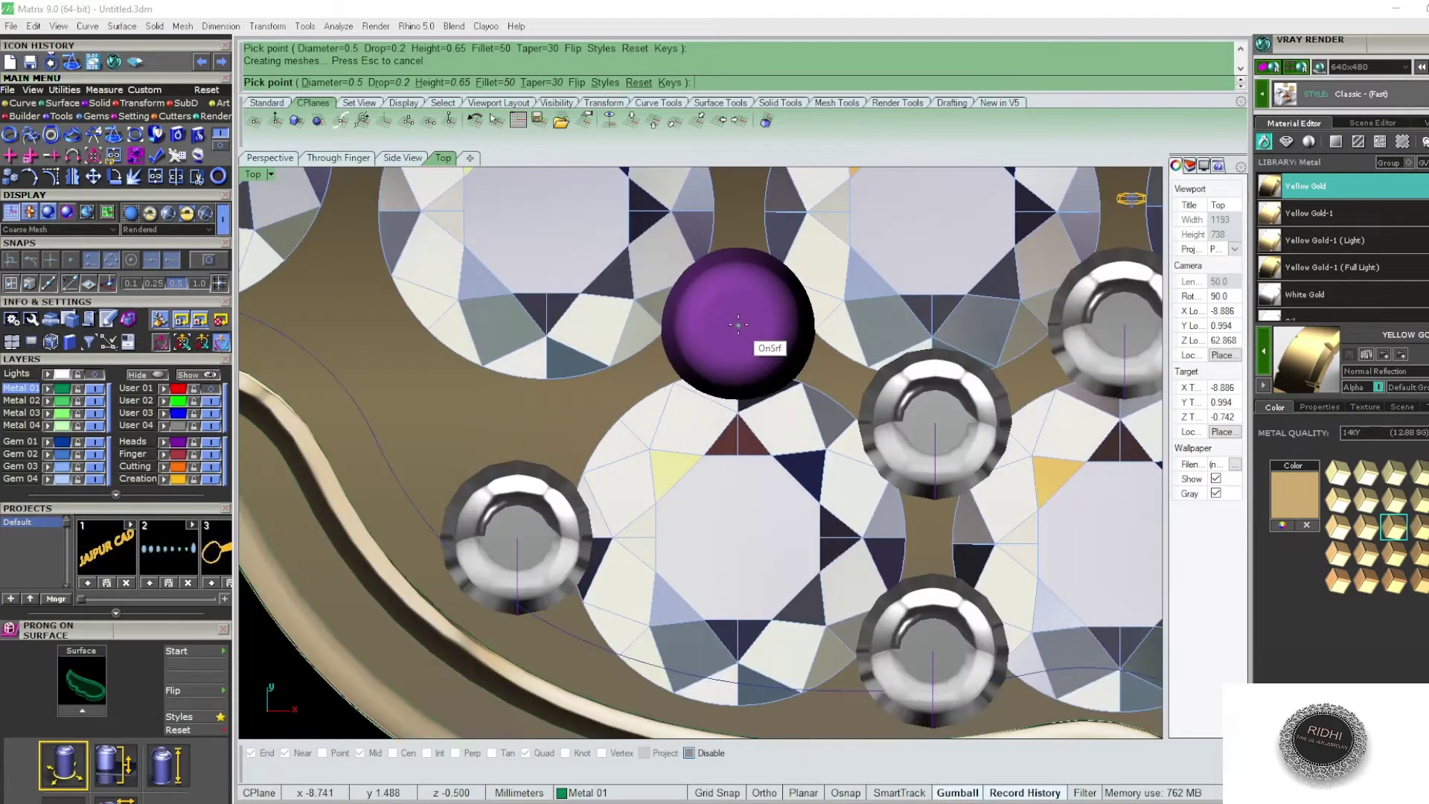
pyautogui.scroll(-2, 739, 324)
pyautogui.scroll(-1, 736, 331)
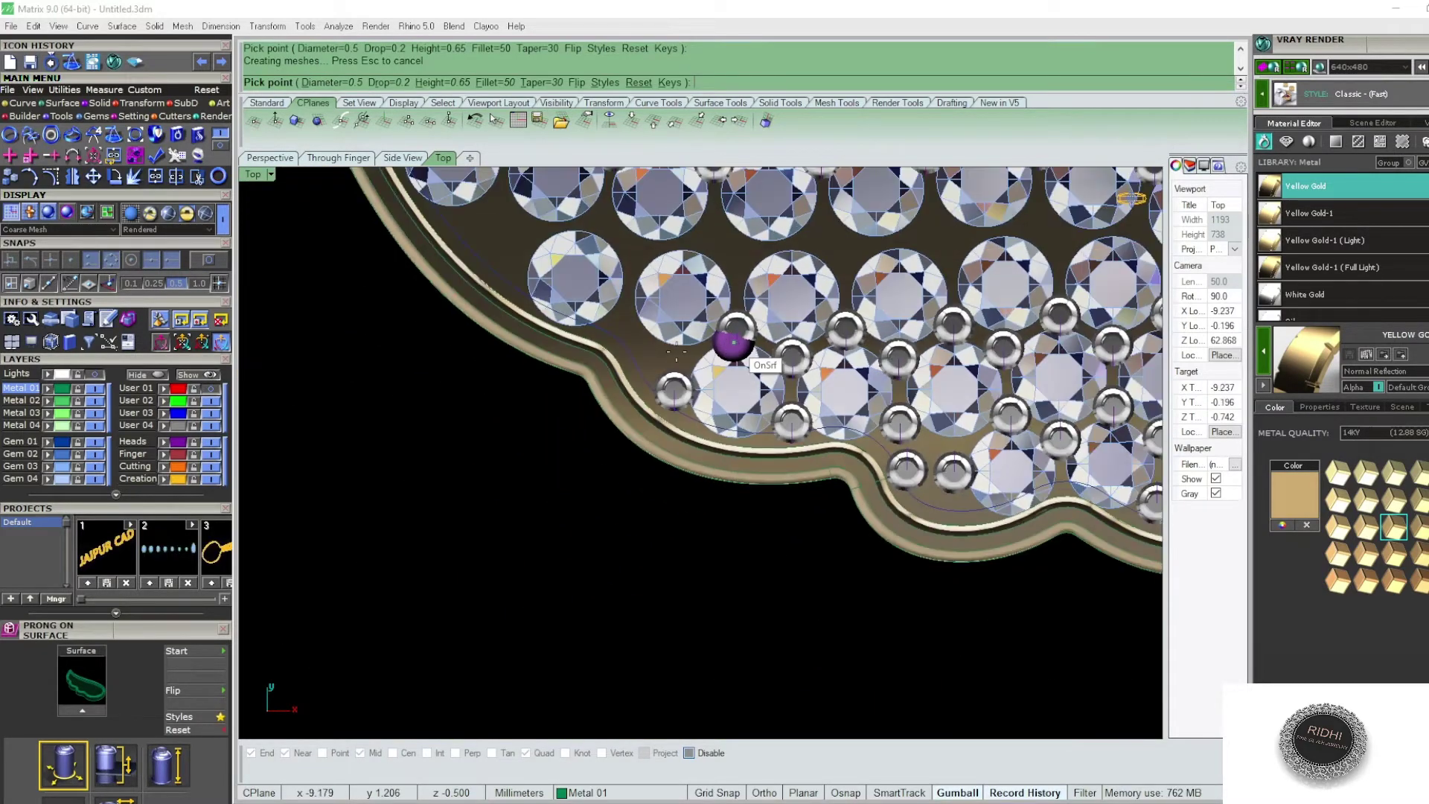
pyautogui.scroll(1, 628, 329)
pyautogui.scroll(2, 628, 322)
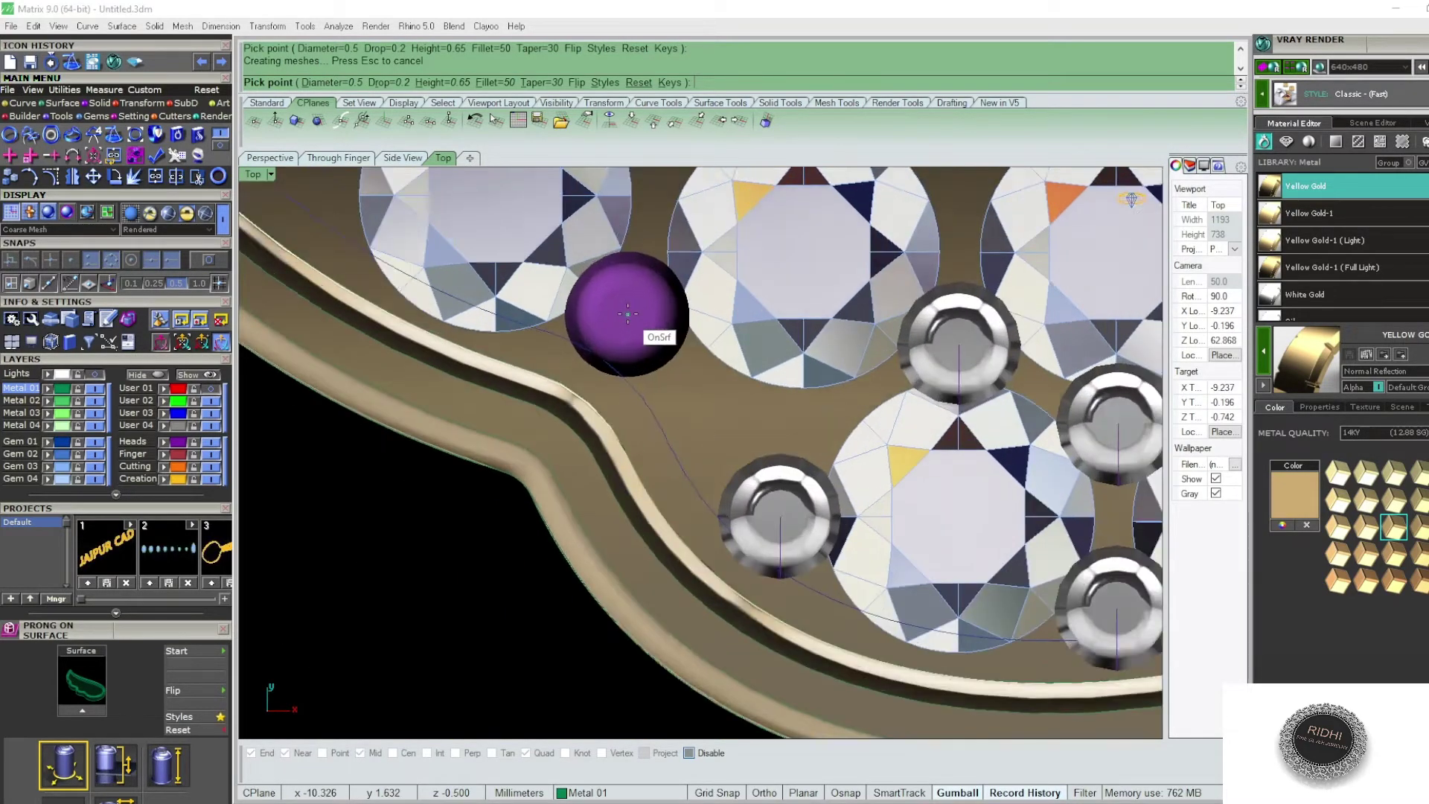
pyautogui.scroll(2, 627, 313)
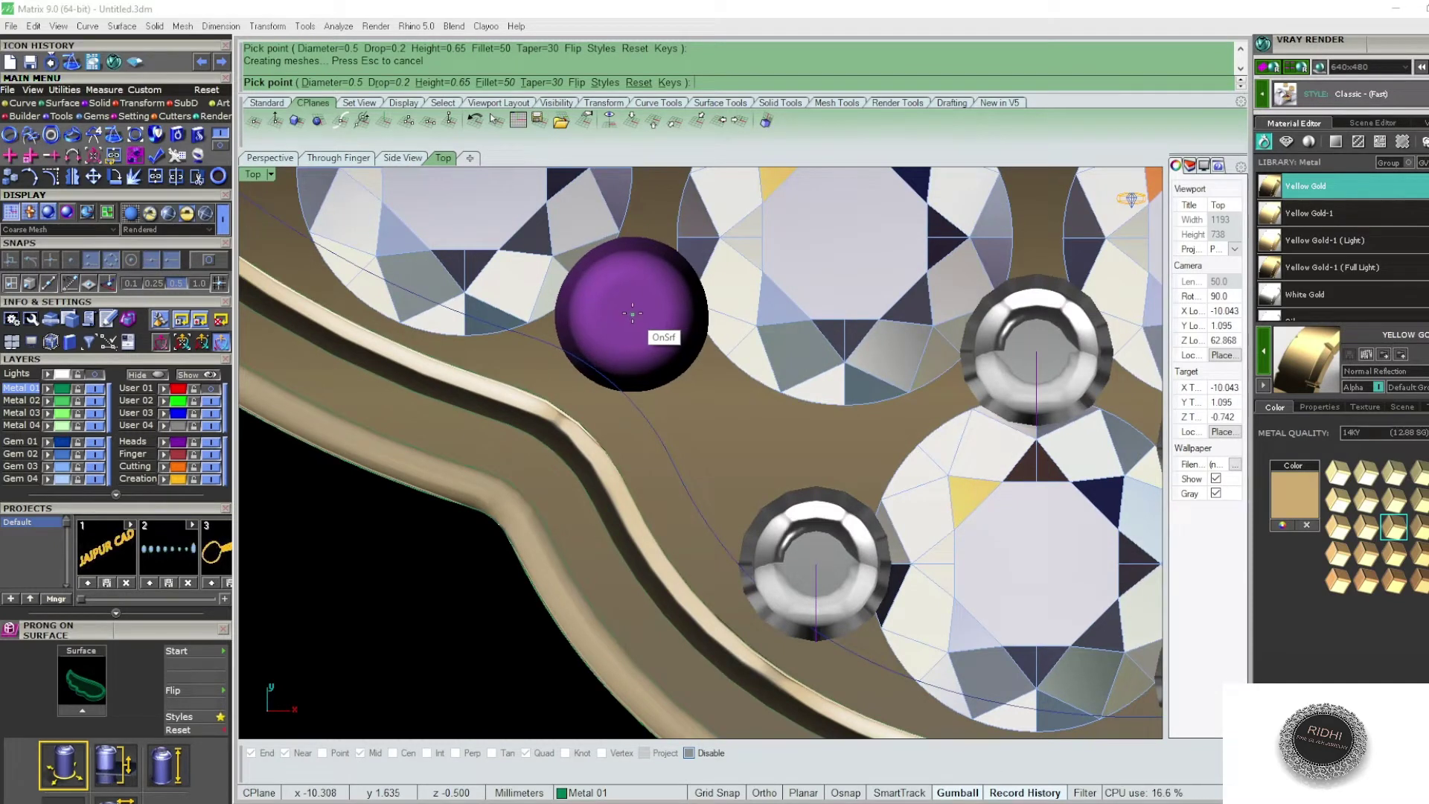
pyautogui.click(632, 309)
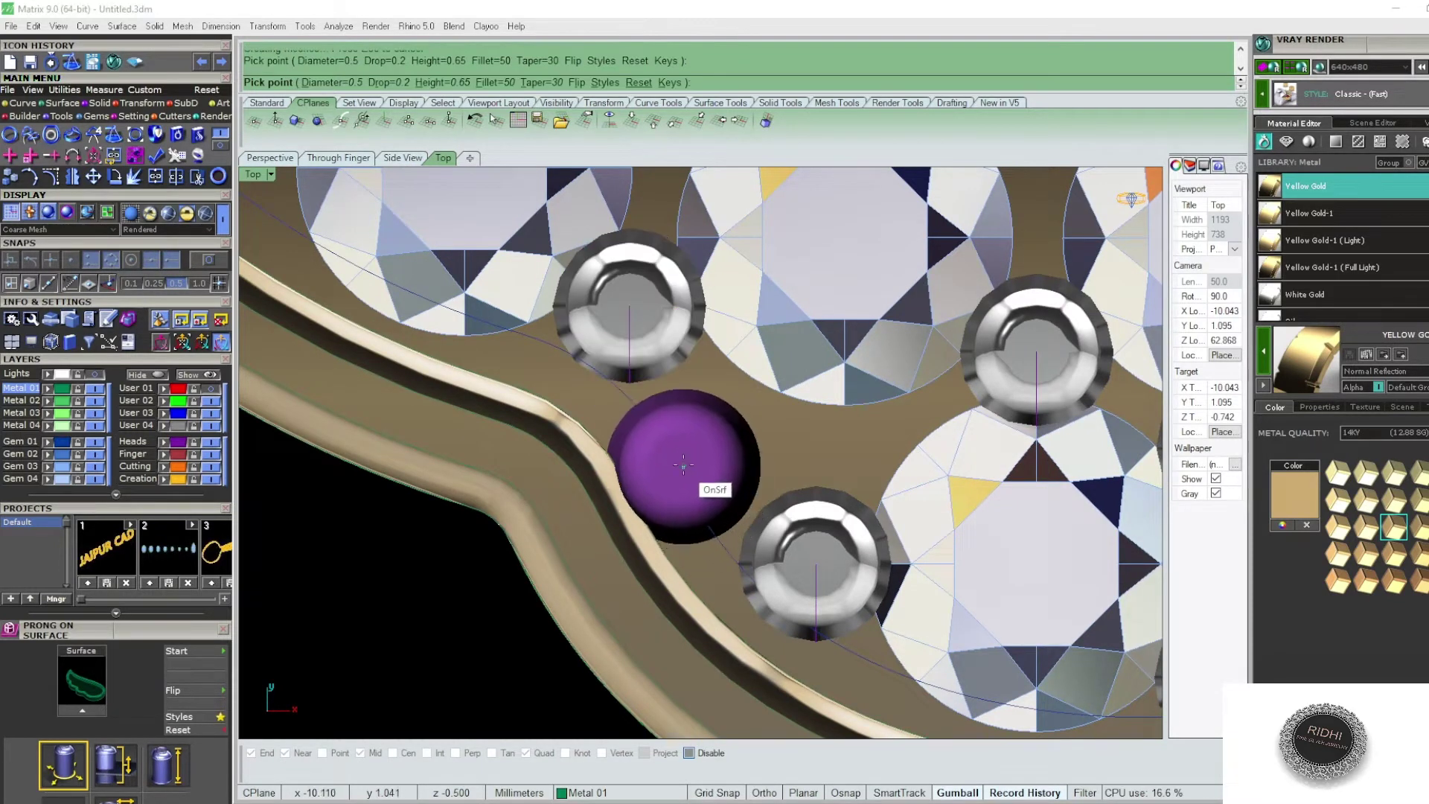
pyautogui.click(685, 463)
pyautogui.scroll(-4, 677, 437)
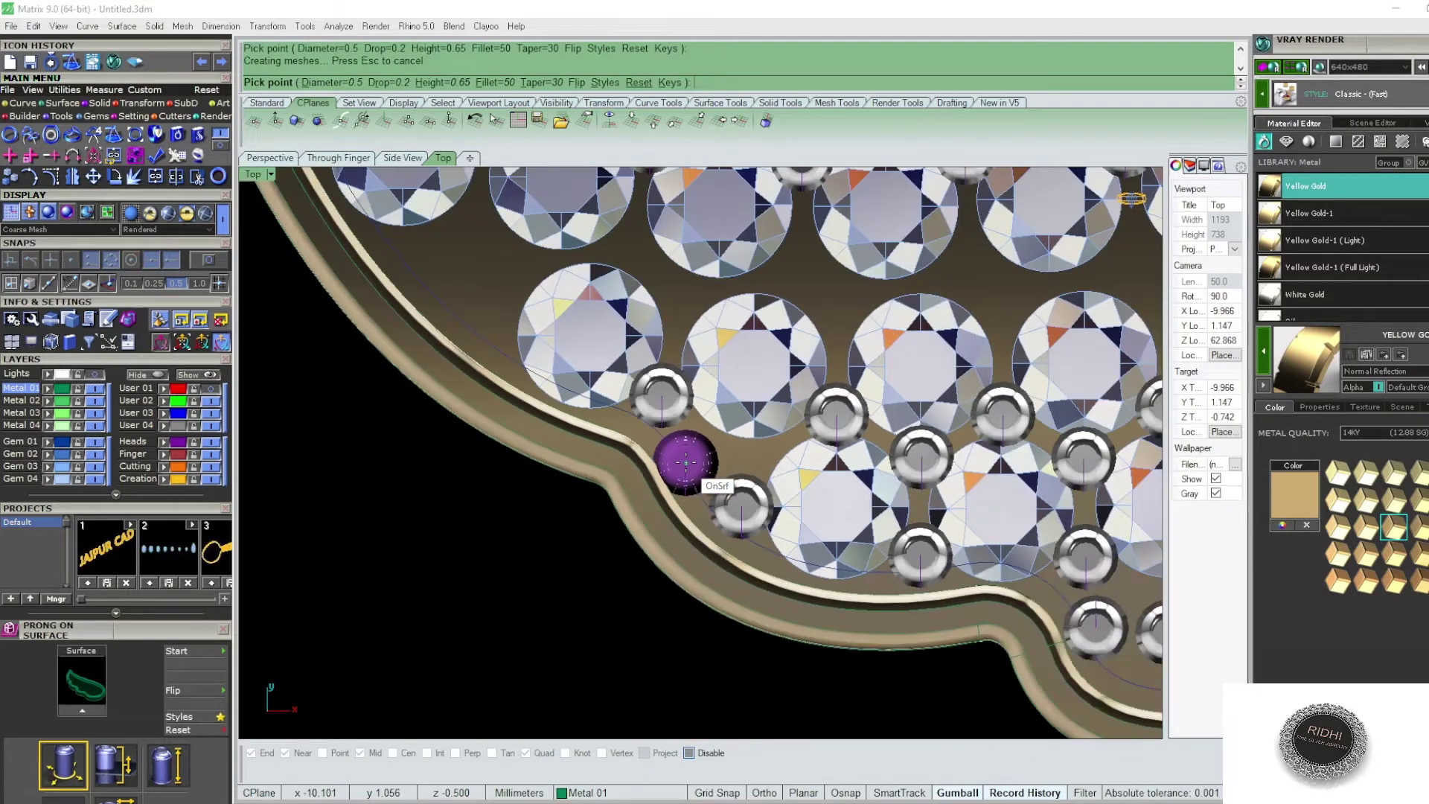
pyautogui.scroll(-2, 676, 456)
pyautogui.scroll(2, 660, 365)
pyautogui.scroll(2, 660, 364)
pyautogui.scroll(3, 677, 364)
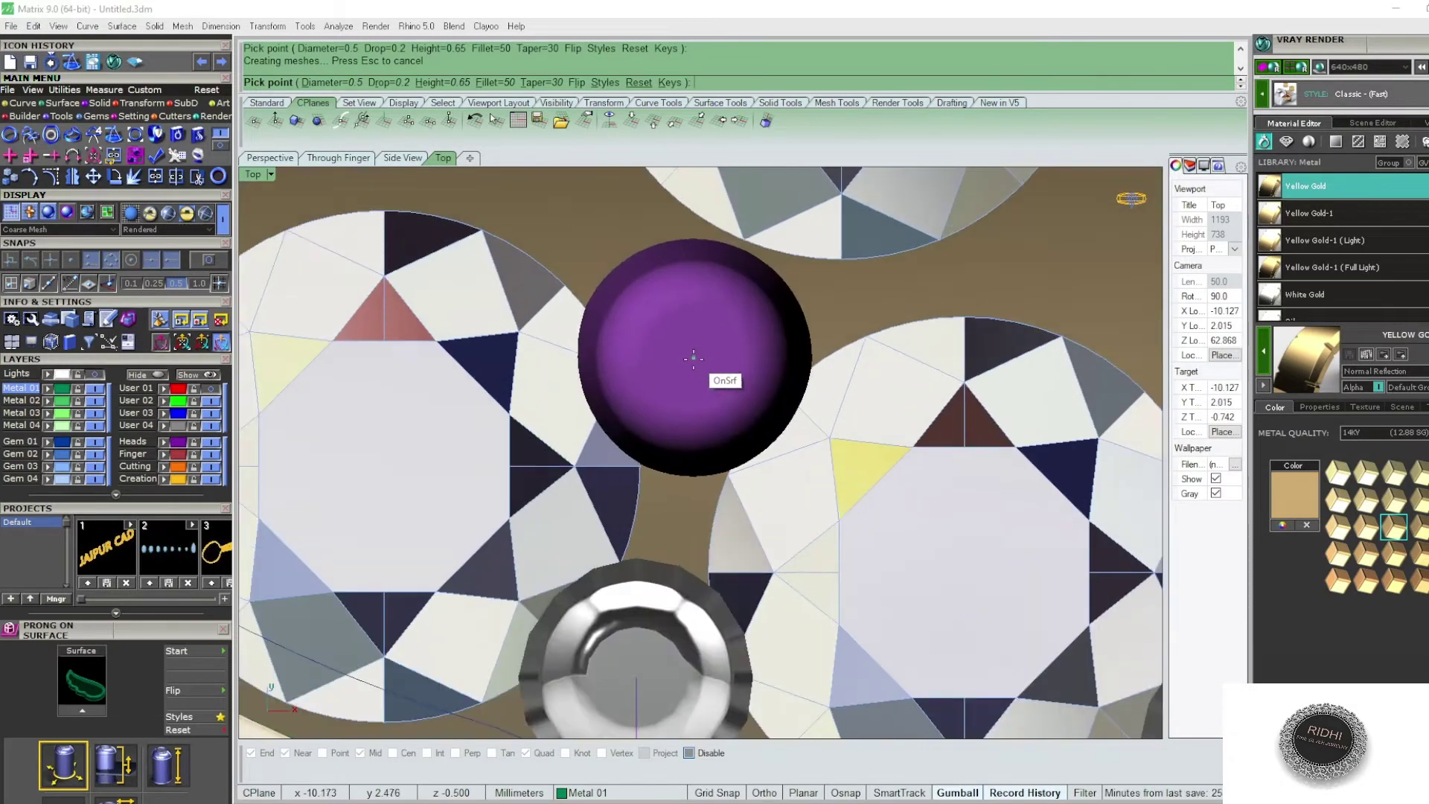
pyautogui.scroll(-5, 689, 361)
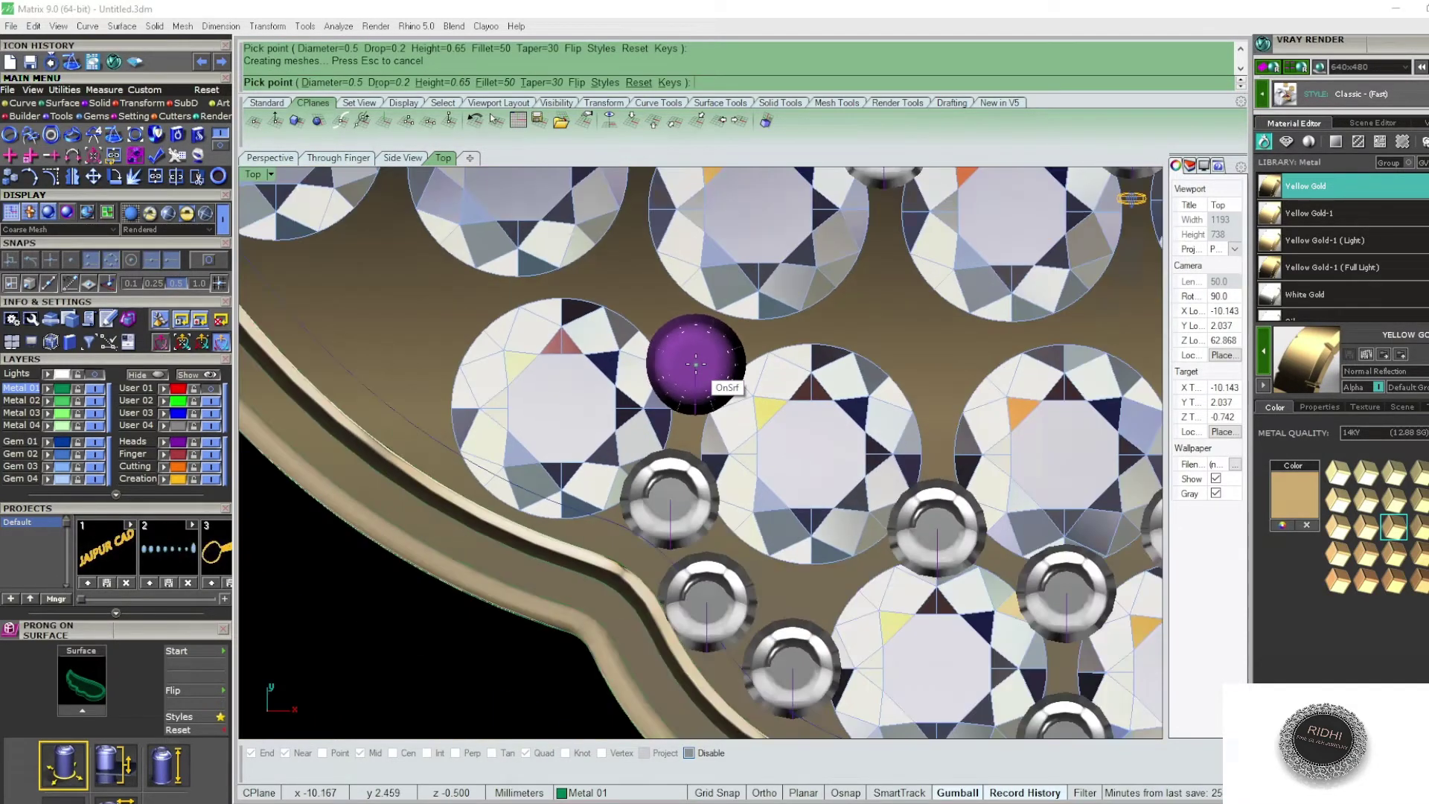
pyautogui.scroll(3, 615, 273)
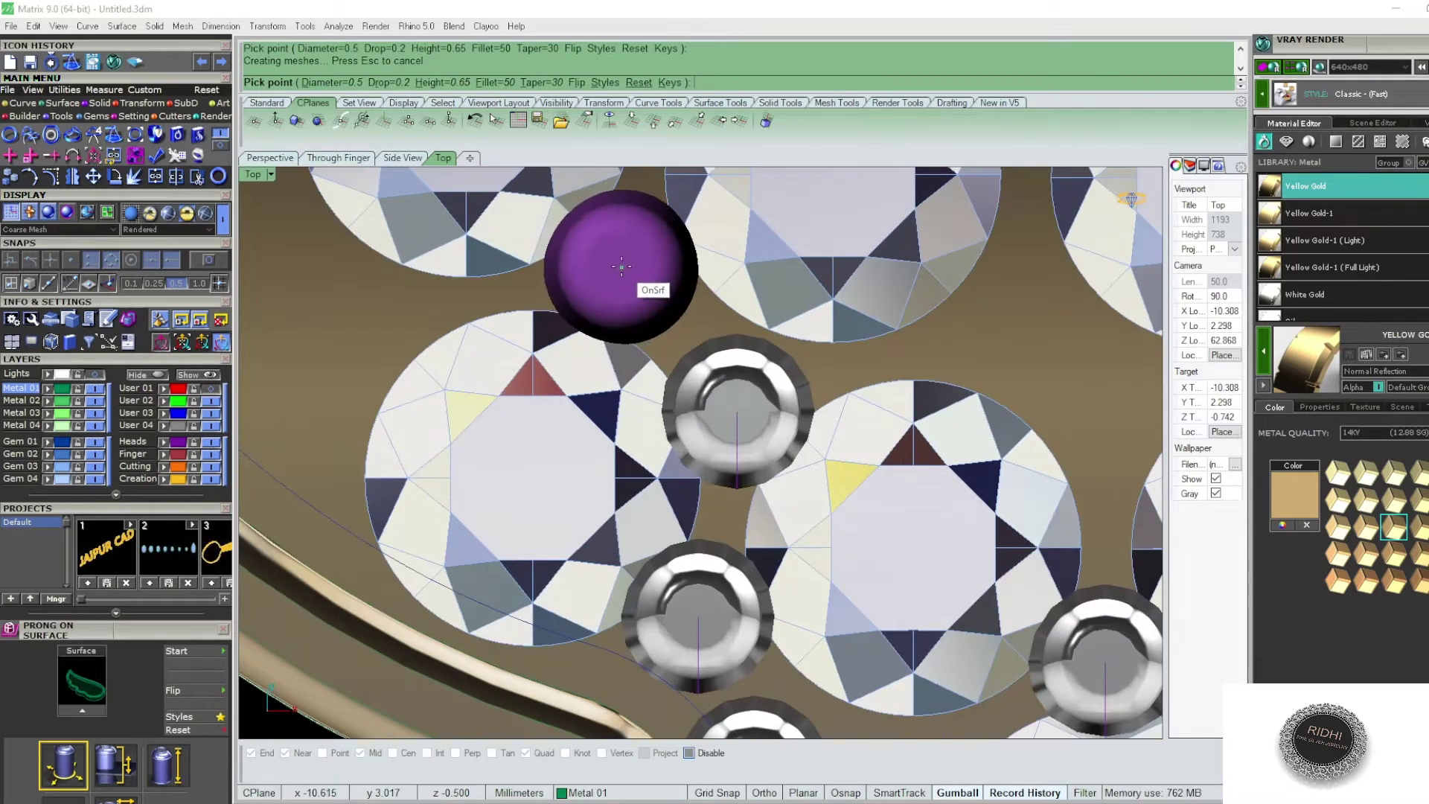
pyautogui.scroll(-3, 673, 271)
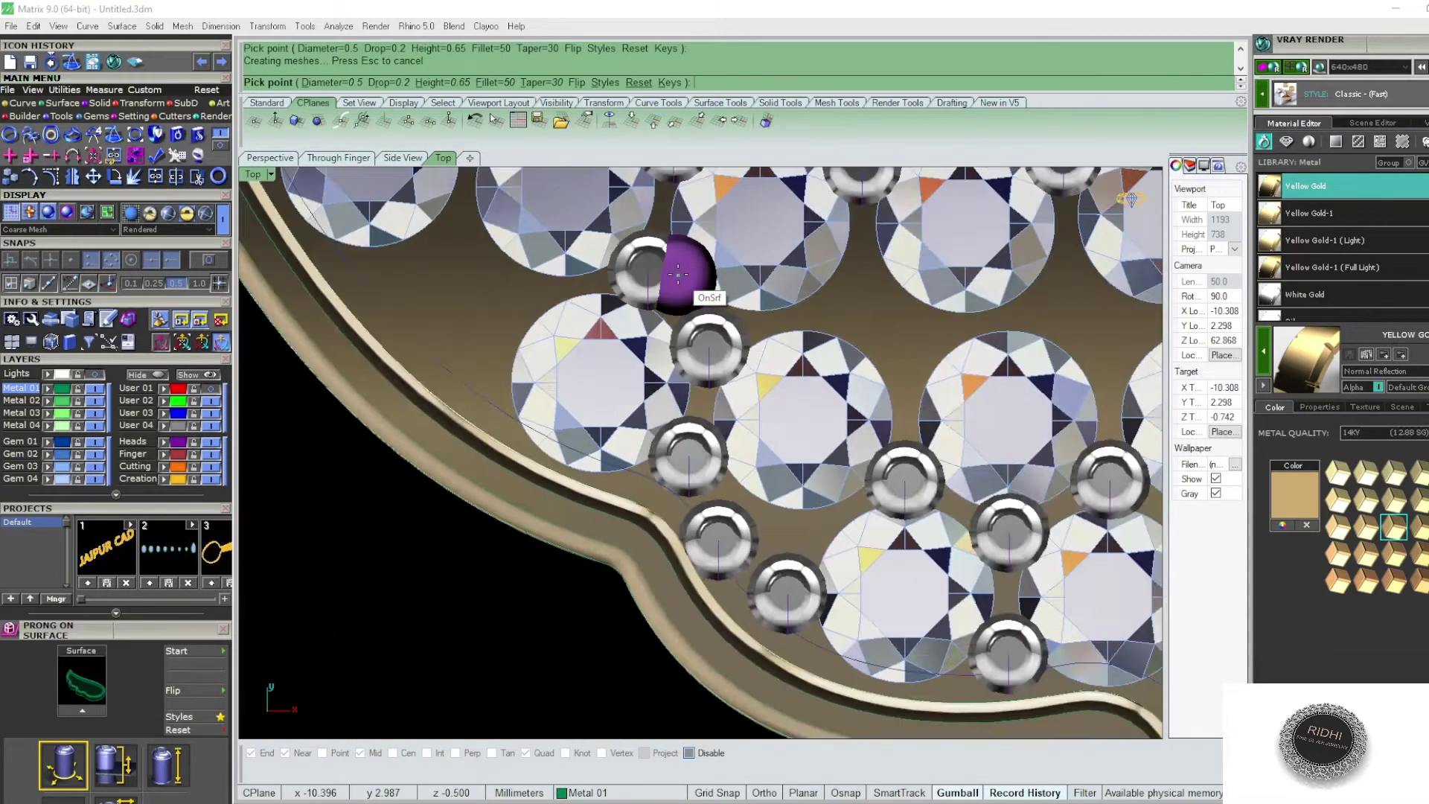
pyautogui.scroll(-1, 677, 274)
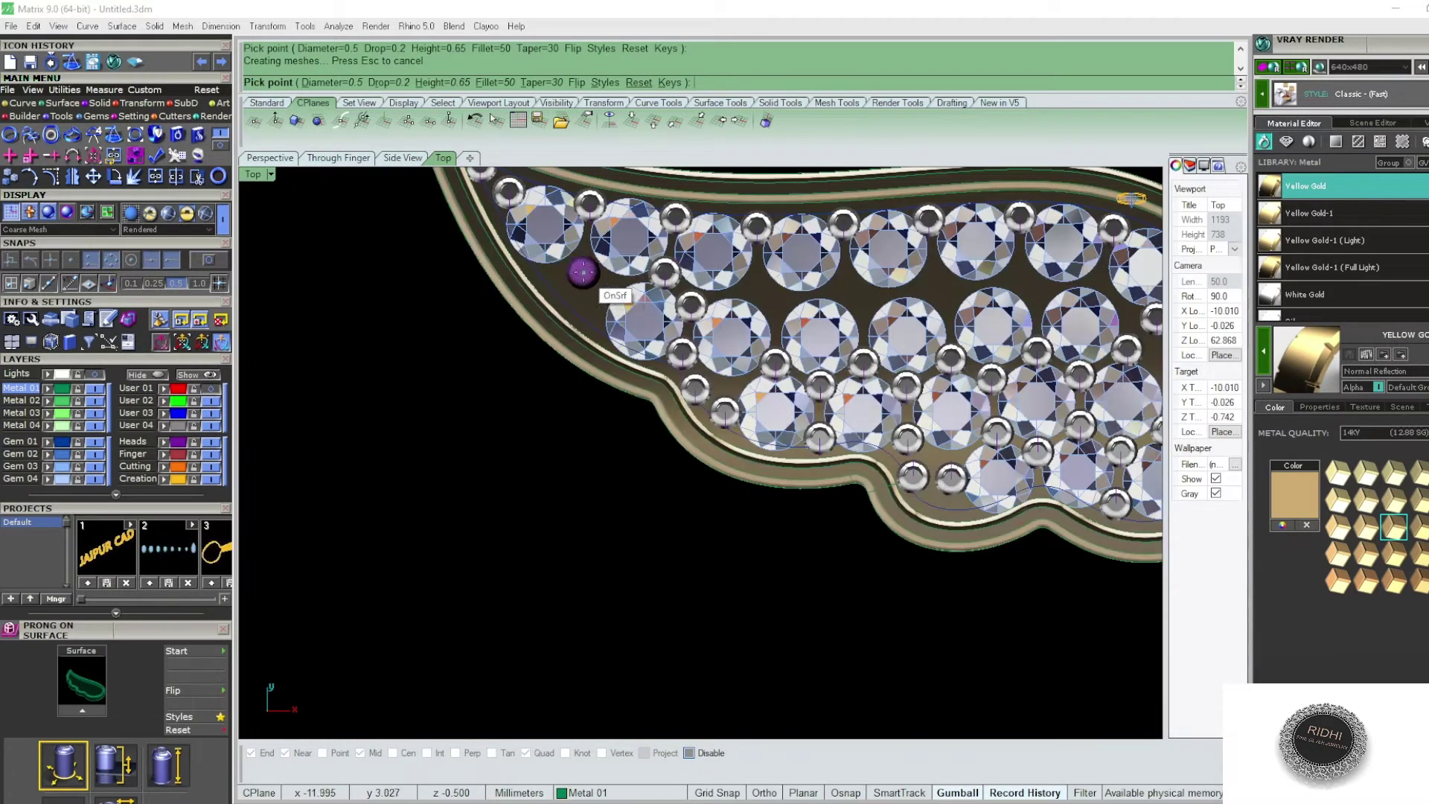
pyautogui.scroll(-3, 575, 328)
pyautogui.scroll(3, 643, 314)
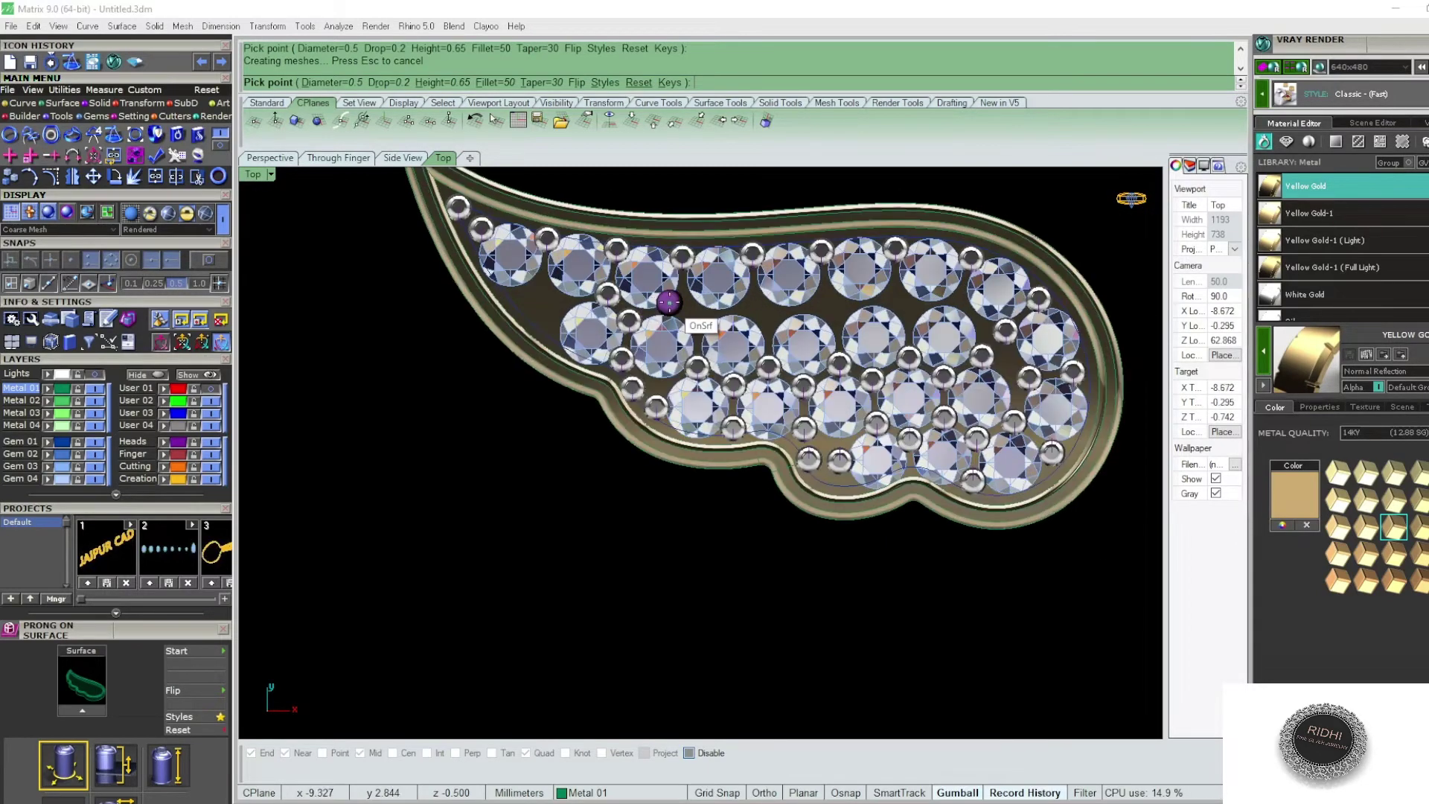
pyautogui.scroll(1, 669, 302)
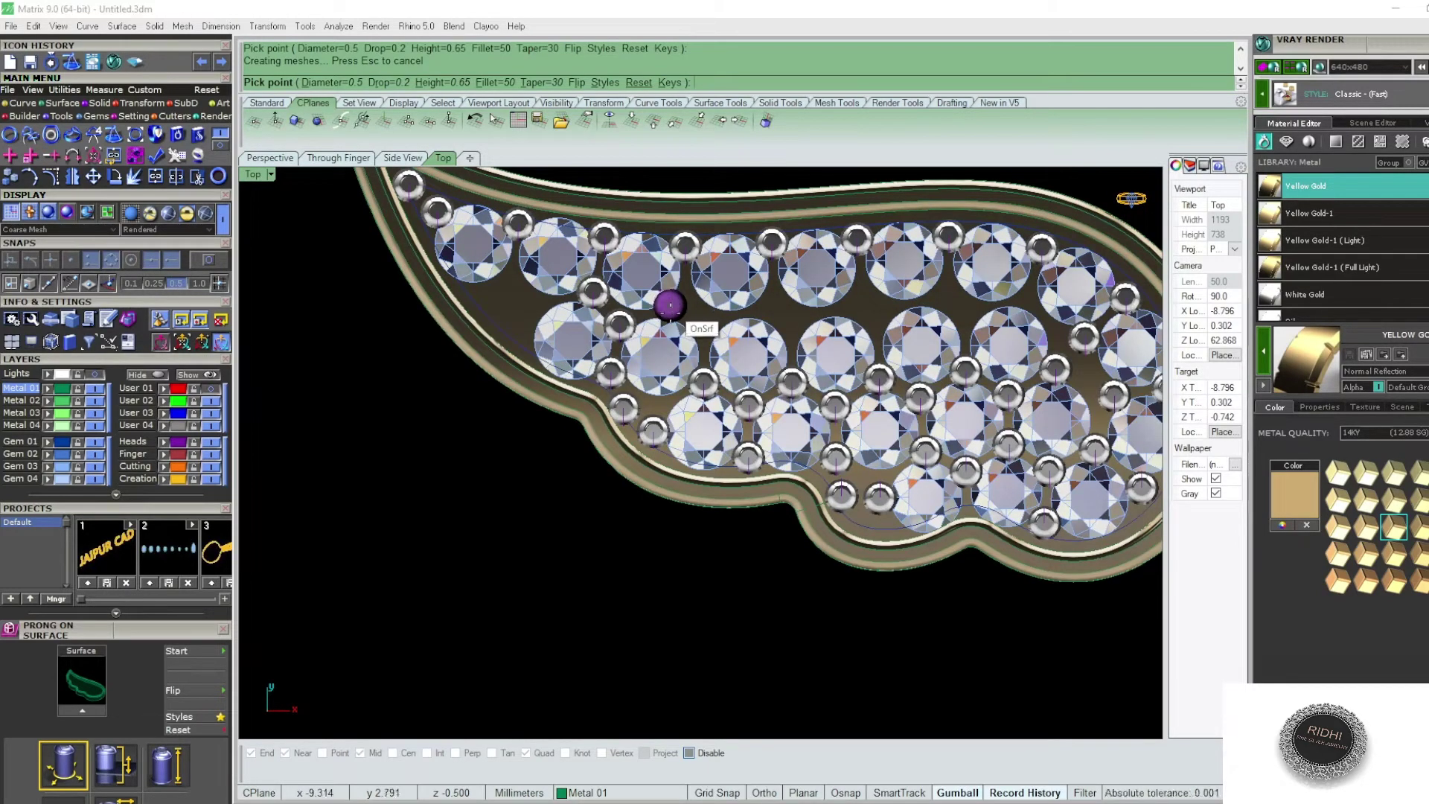
pyautogui.scroll(1, 672, 315)
pyautogui.scroll(2, 679, 297)
pyautogui.scroll(2, 677, 293)
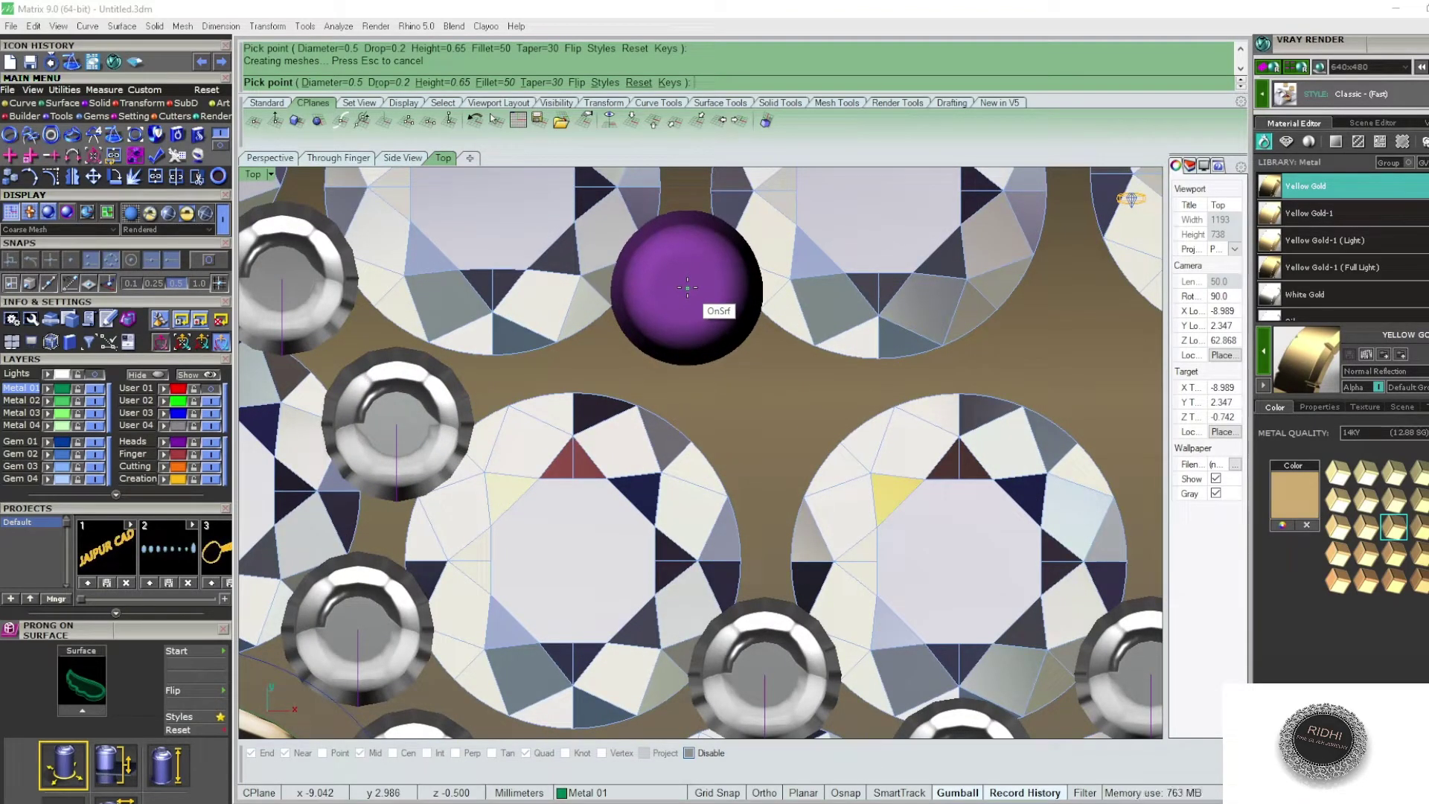
pyautogui.scroll(1, 684, 313)
pyautogui.scroll(1, 733, 372)
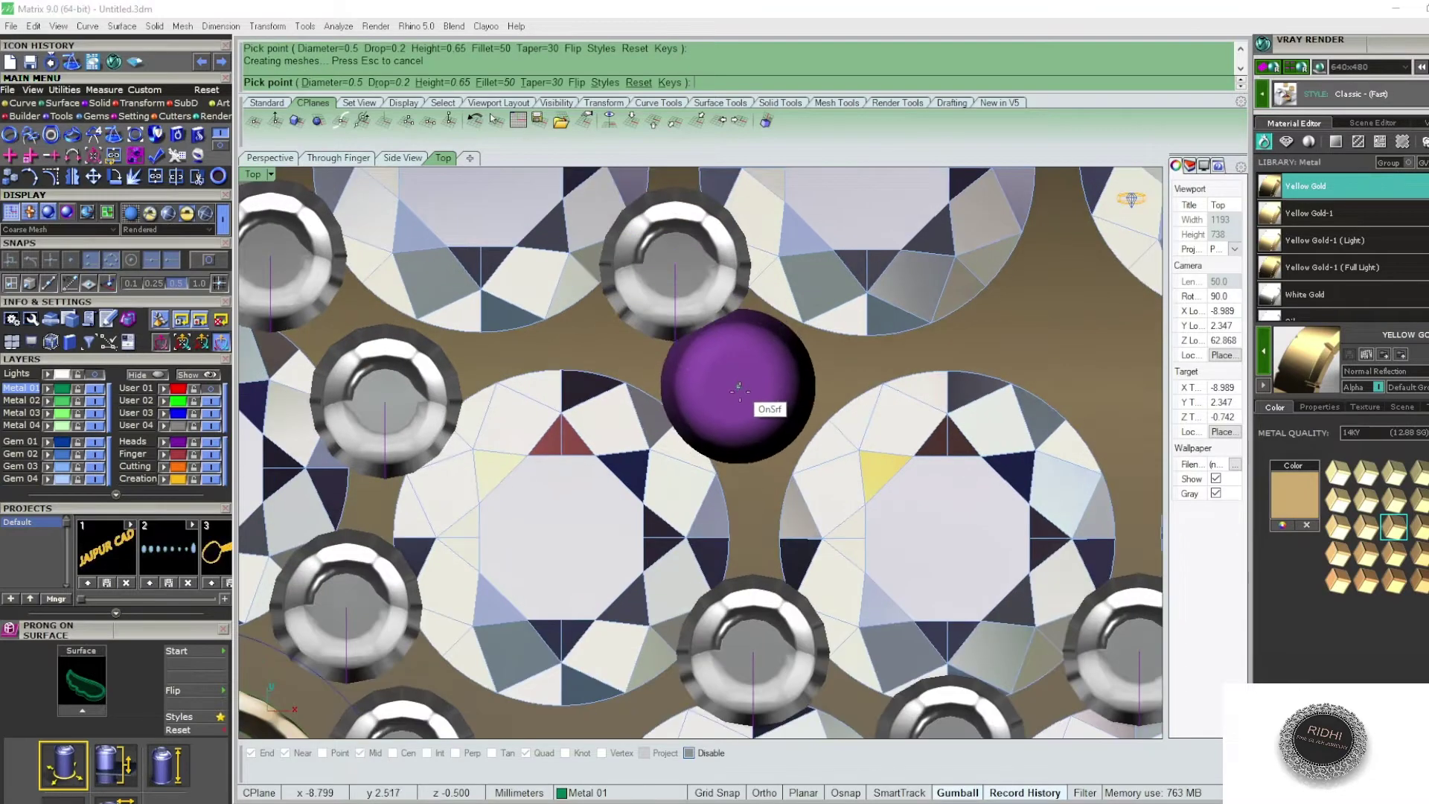
pyautogui.scroll(1, 755, 410)
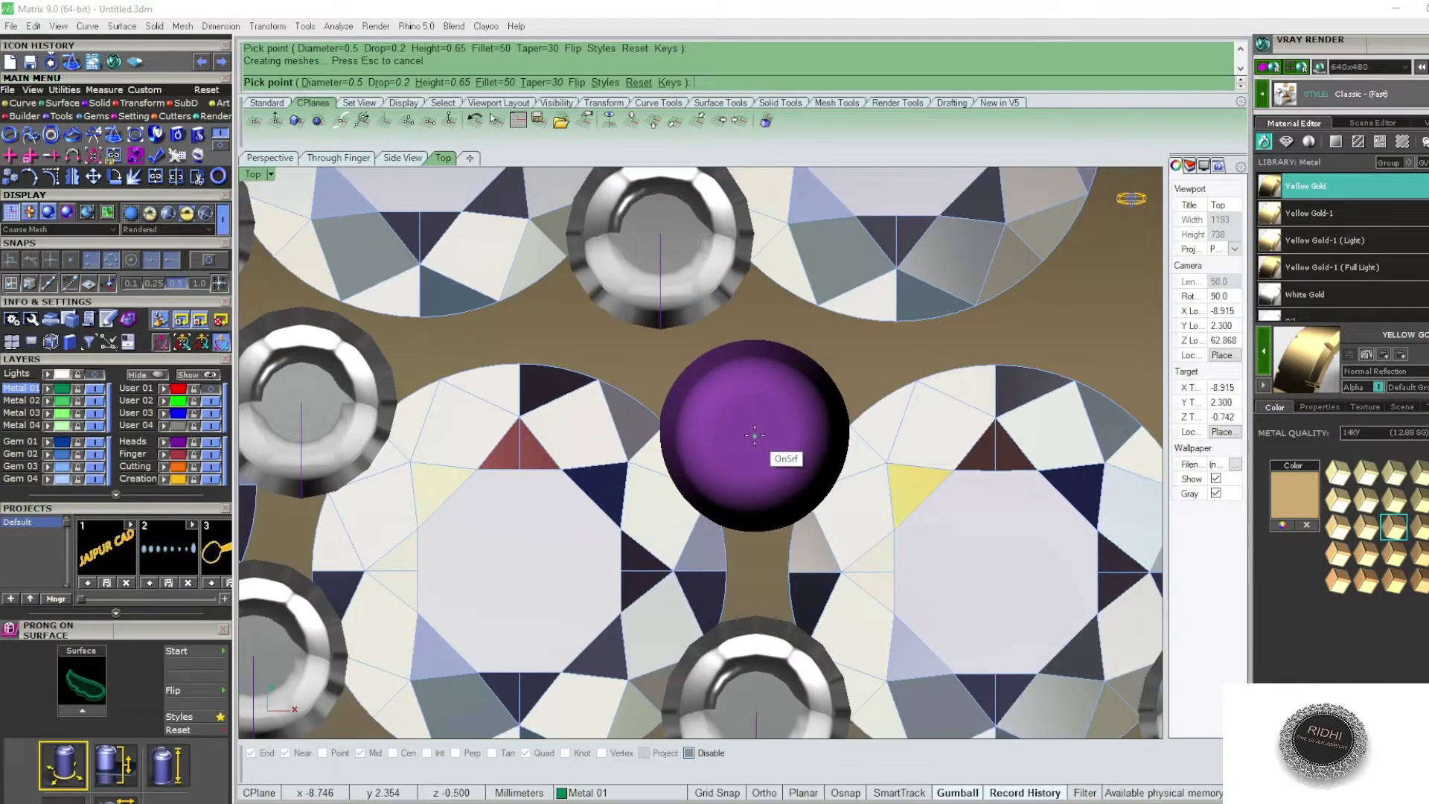
pyautogui.scroll(-2, 605, 364)
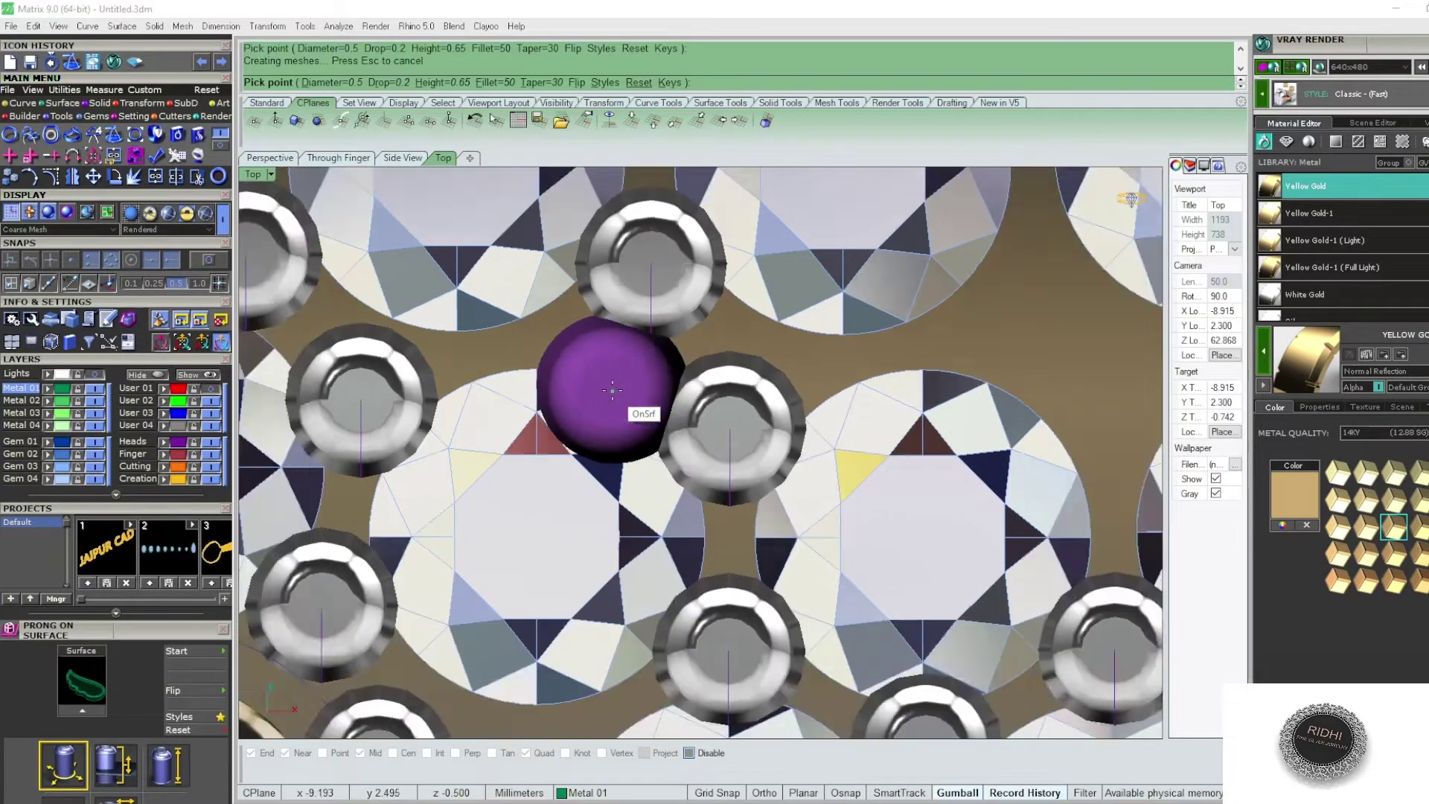
pyautogui.scroll(-2, 611, 389)
pyautogui.scroll(2, 748, 368)
pyautogui.scroll(2, 753, 348)
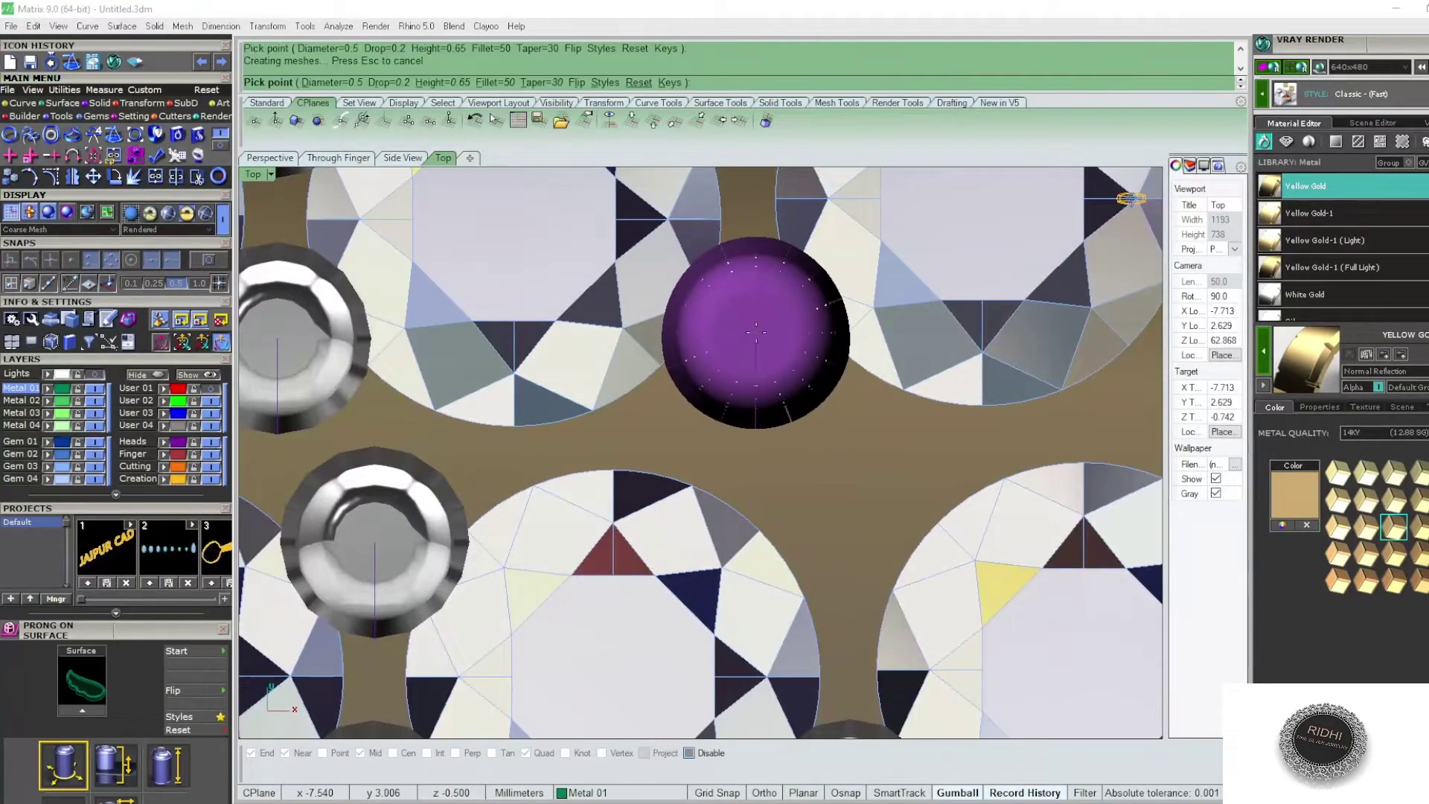
pyautogui.scroll(-2, 756, 331)
pyautogui.scroll(-1, 781, 393)
pyautogui.scroll(2, 785, 395)
pyautogui.scroll(2, 787, 403)
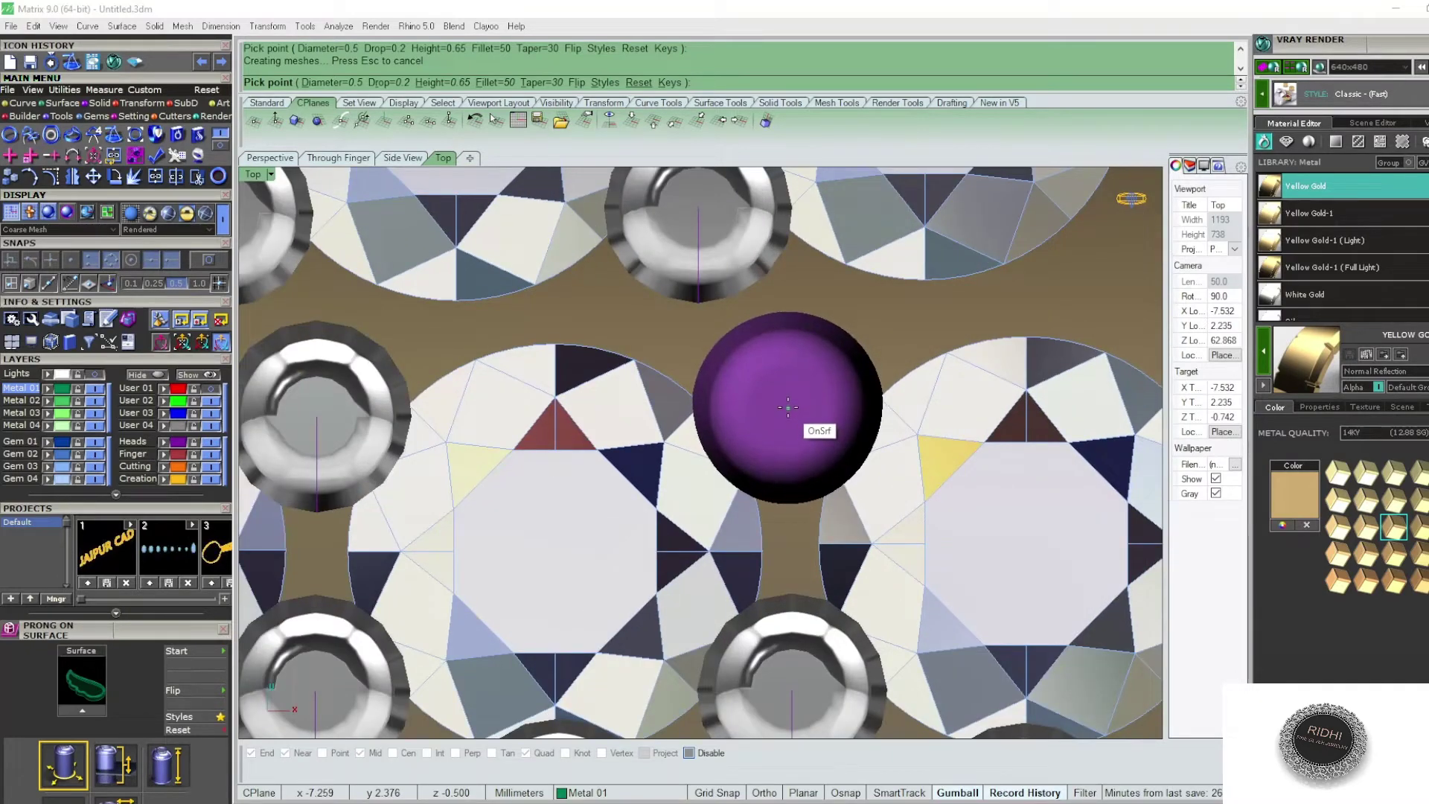
pyautogui.scroll(-3, 634, 372)
pyautogui.scroll(-1, 641, 393)
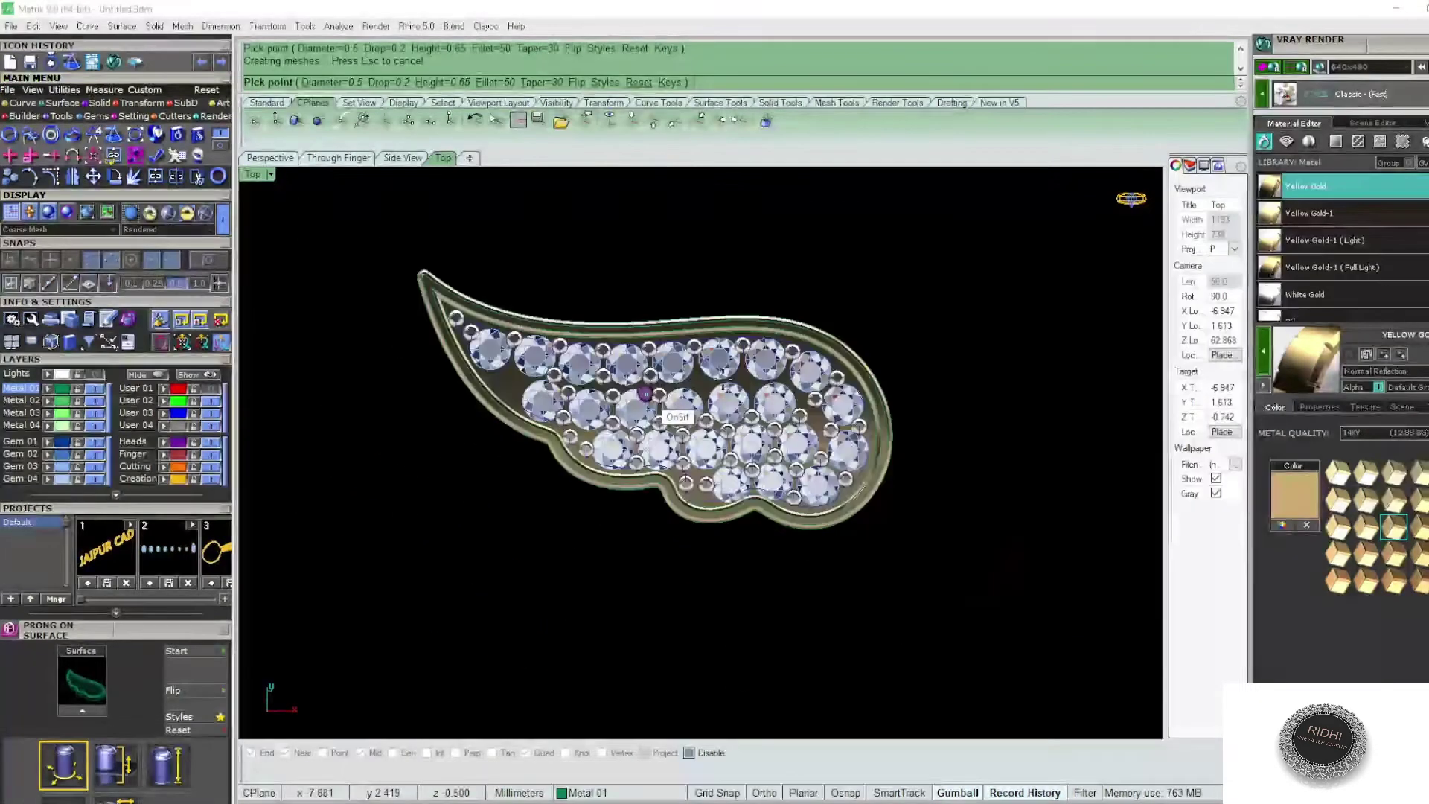
pyautogui.scroll(1, 648, 393)
pyautogui.scroll(2, 682, 358)
pyautogui.scroll(2, 692, 376)
pyautogui.scroll(2, 676, 376)
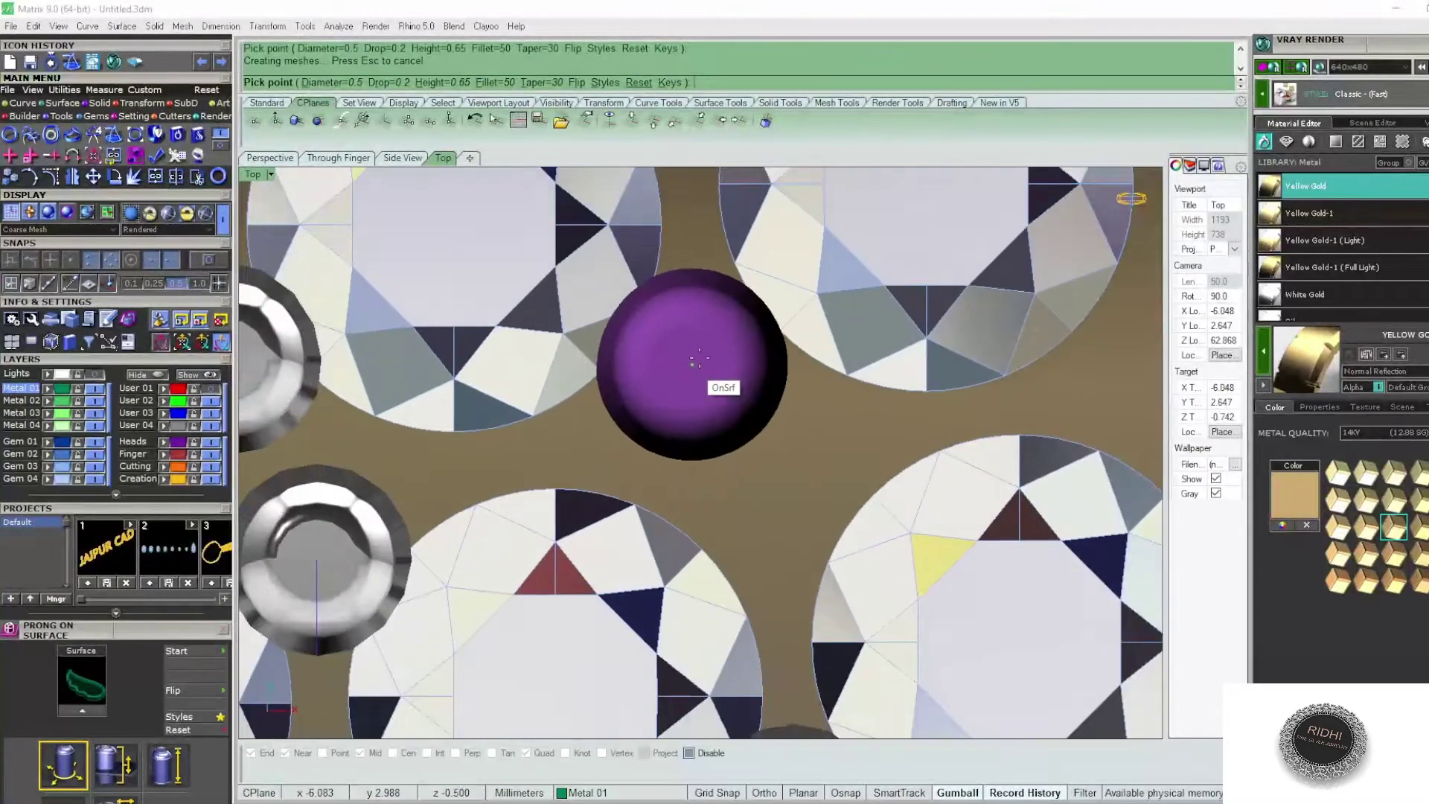
pyautogui.scroll(2, 698, 361)
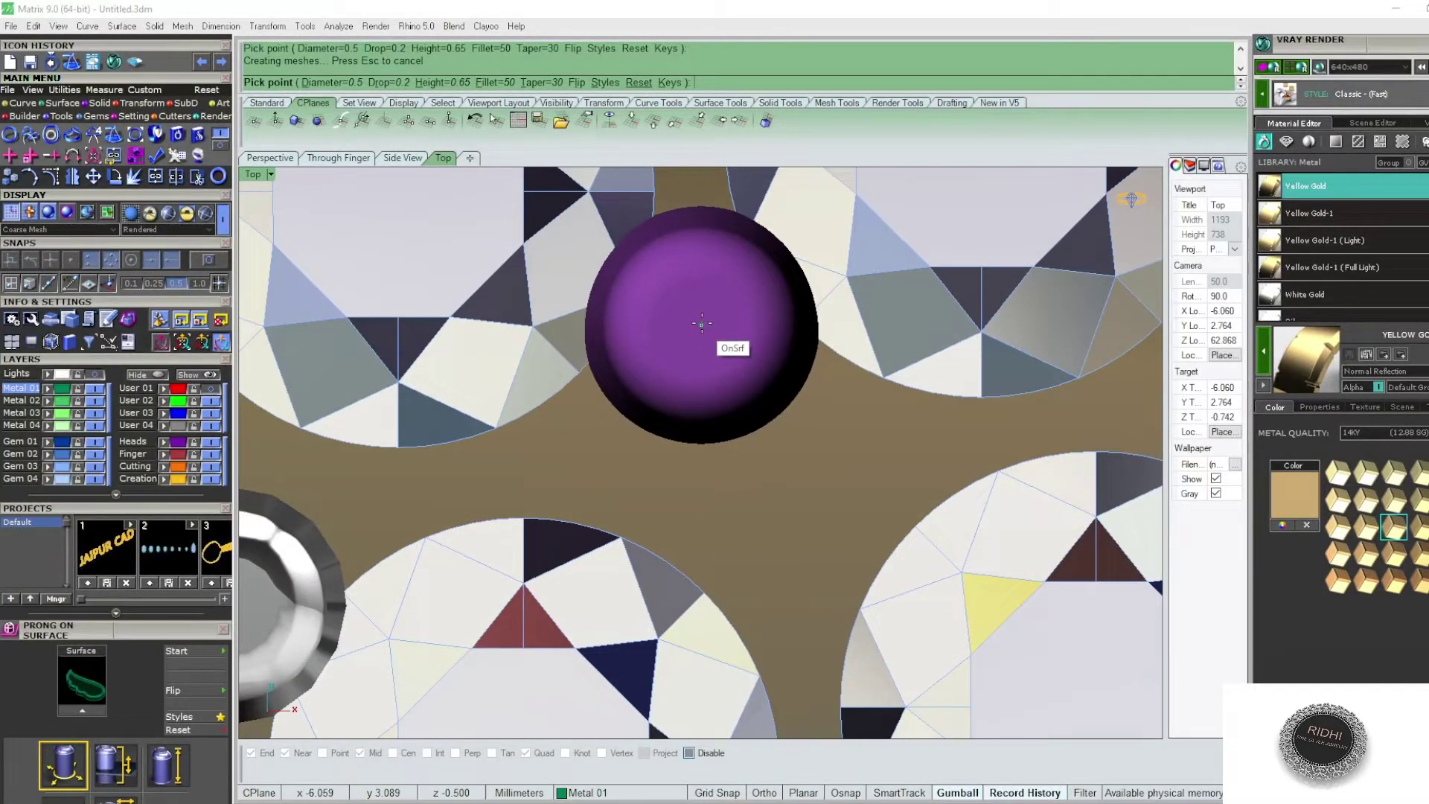
pyautogui.scroll(-5, 702, 320)
pyautogui.scroll(-3, 711, 343)
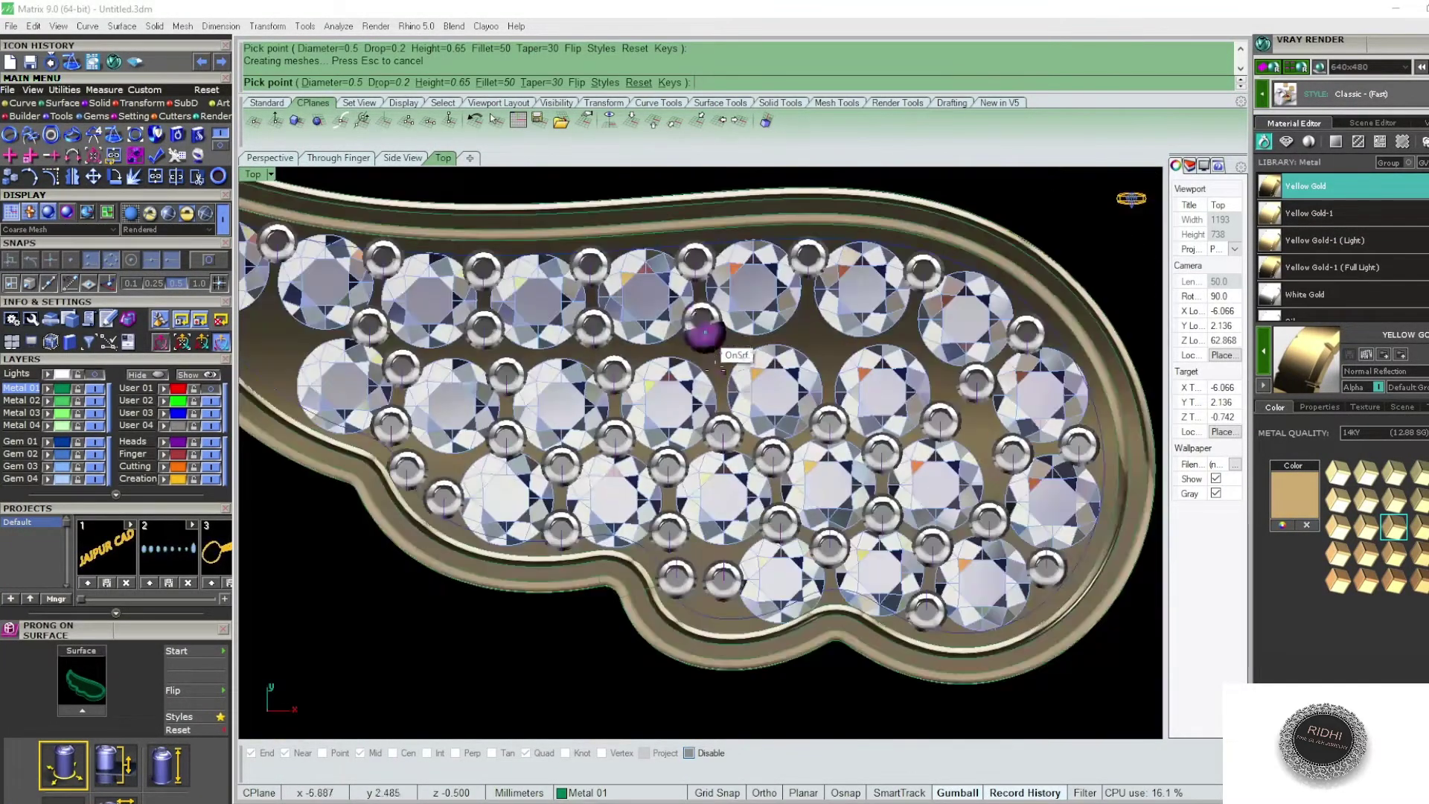
pyautogui.scroll(3, 721, 363)
pyautogui.scroll(4, 722, 363)
pyautogui.scroll(1, 720, 367)
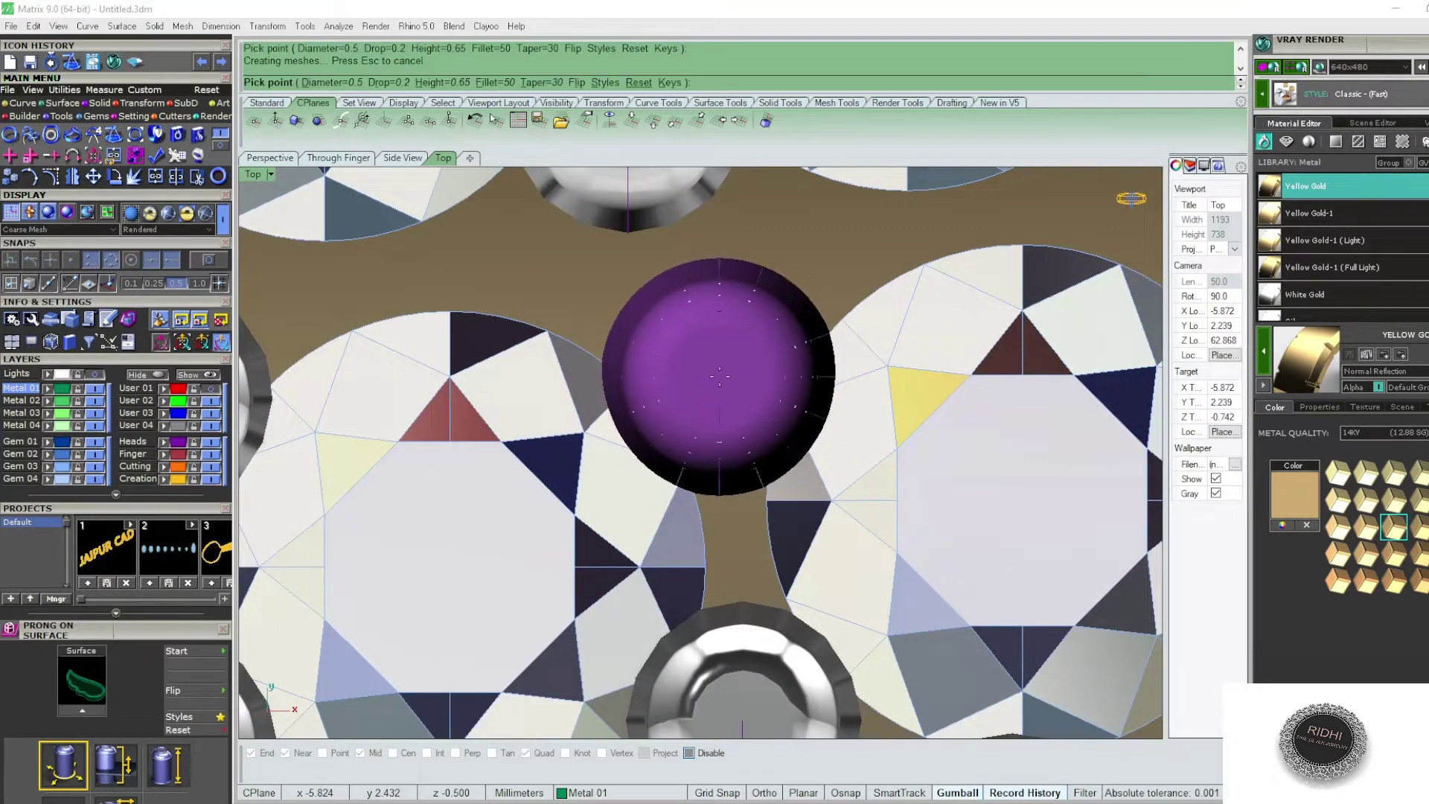
pyautogui.scroll(-2, 719, 375)
pyautogui.scroll(-2, 720, 372)
pyautogui.scroll(-2, 722, 369)
pyautogui.scroll(3, 726, 344)
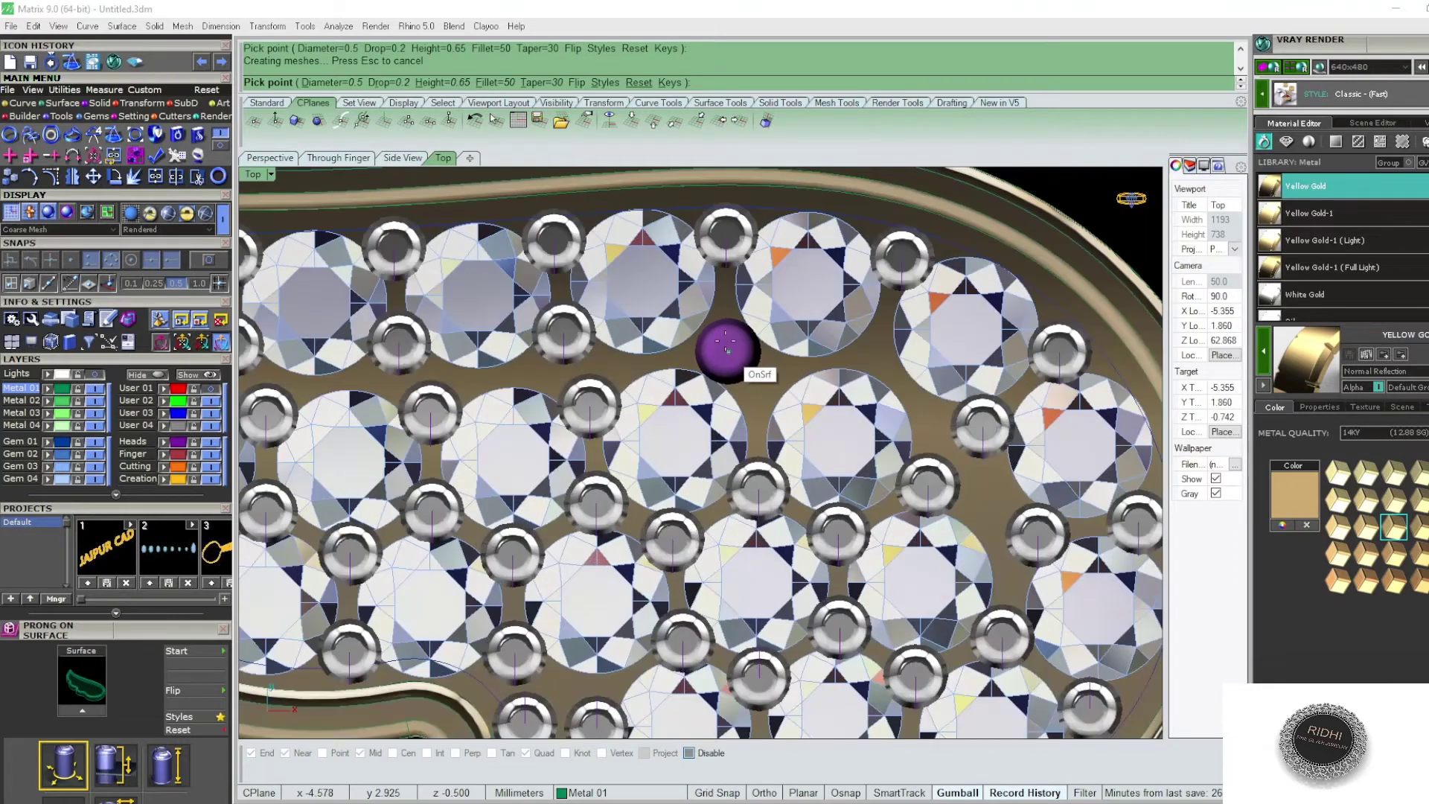
pyautogui.scroll(2, 725, 343)
pyautogui.scroll(1, 723, 327)
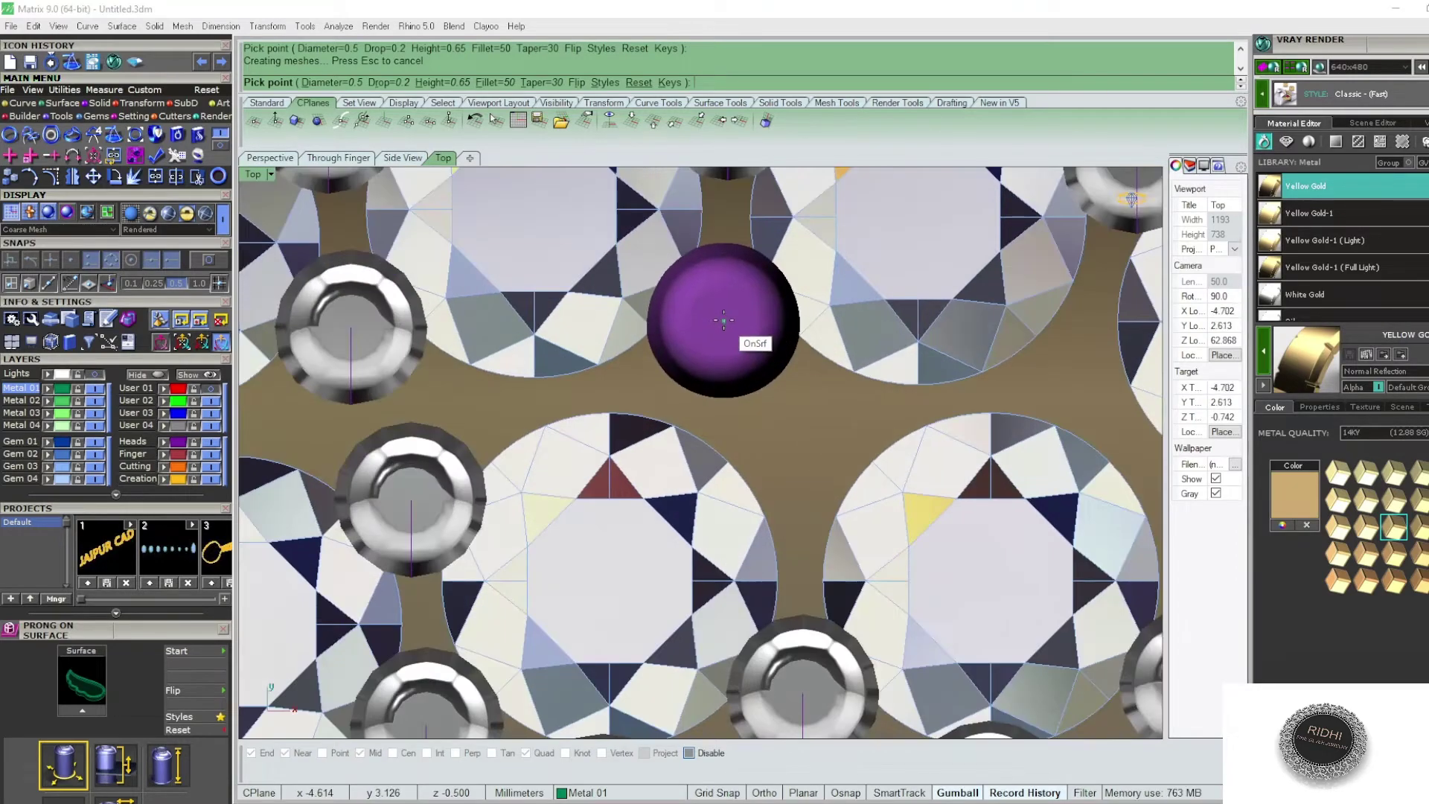
pyautogui.scroll(-3, 728, 313)
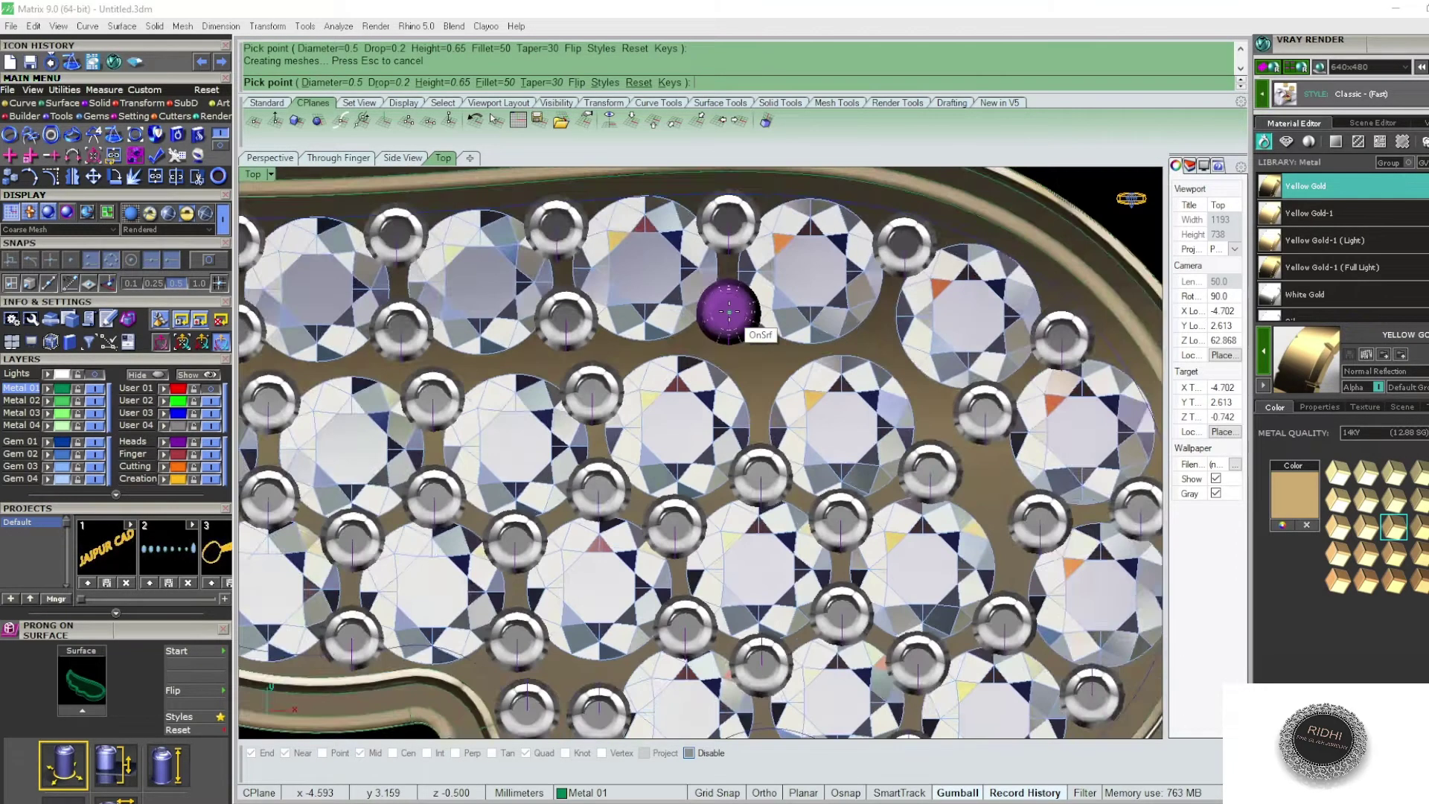
pyautogui.scroll(-3, 737, 342)
pyautogui.scroll(3, 744, 357)
pyautogui.scroll(2, 747, 359)
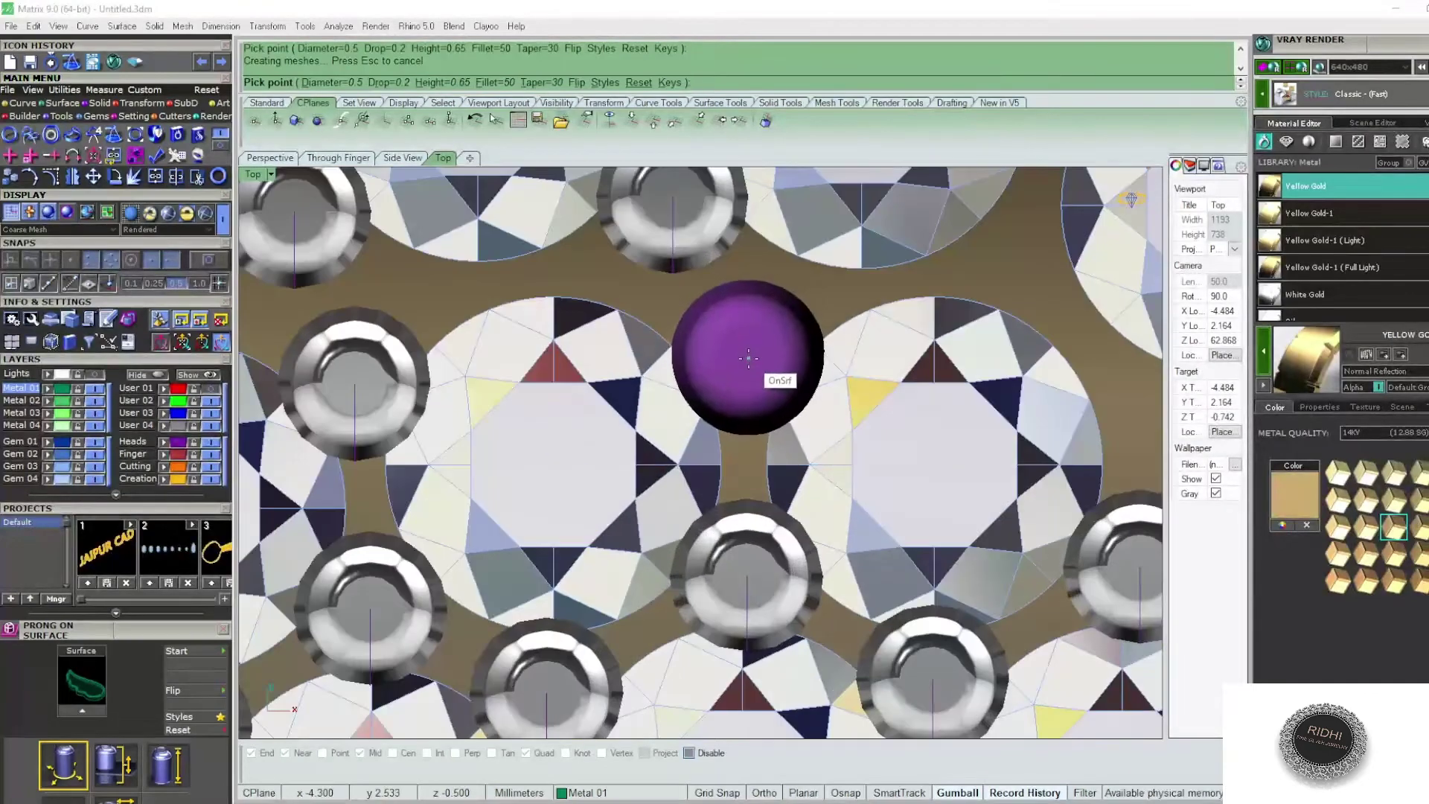
pyautogui.scroll(-2, 746, 359)
pyautogui.scroll(-2, 743, 354)
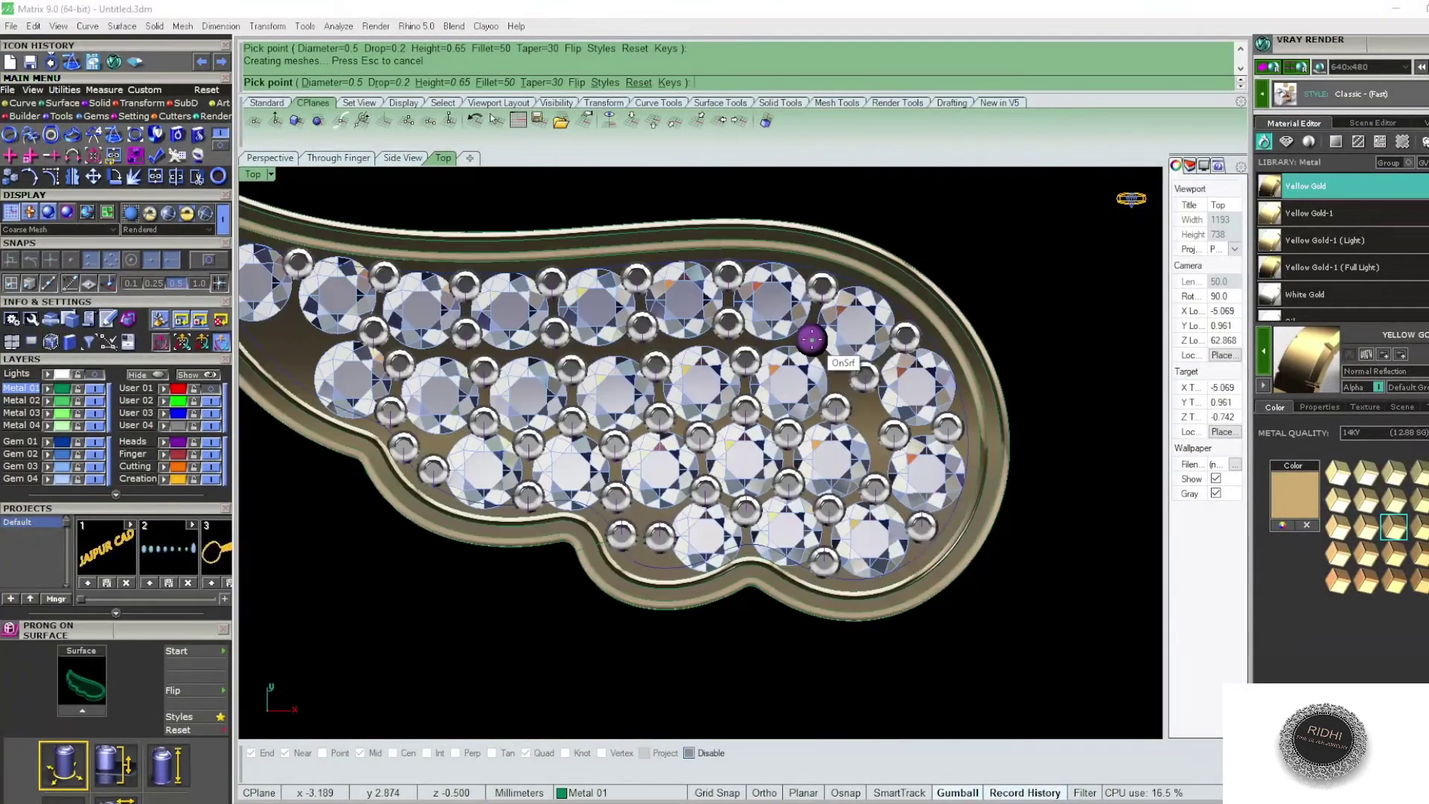
pyautogui.scroll(3, 807, 325)
pyautogui.scroll(2, 804, 335)
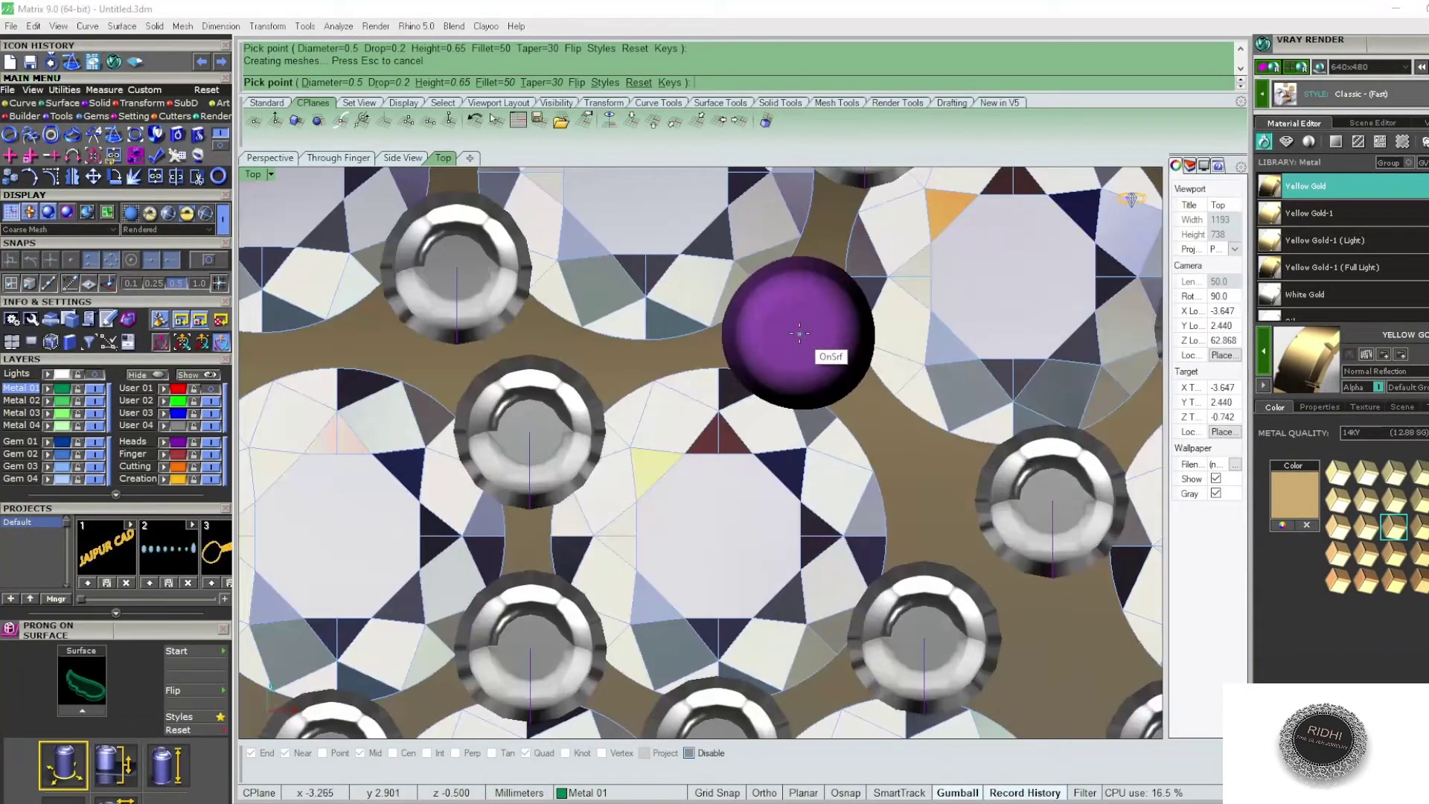
pyautogui.scroll(-3, 798, 333)
pyautogui.scroll(-1, 793, 329)
pyautogui.scroll(1, 858, 418)
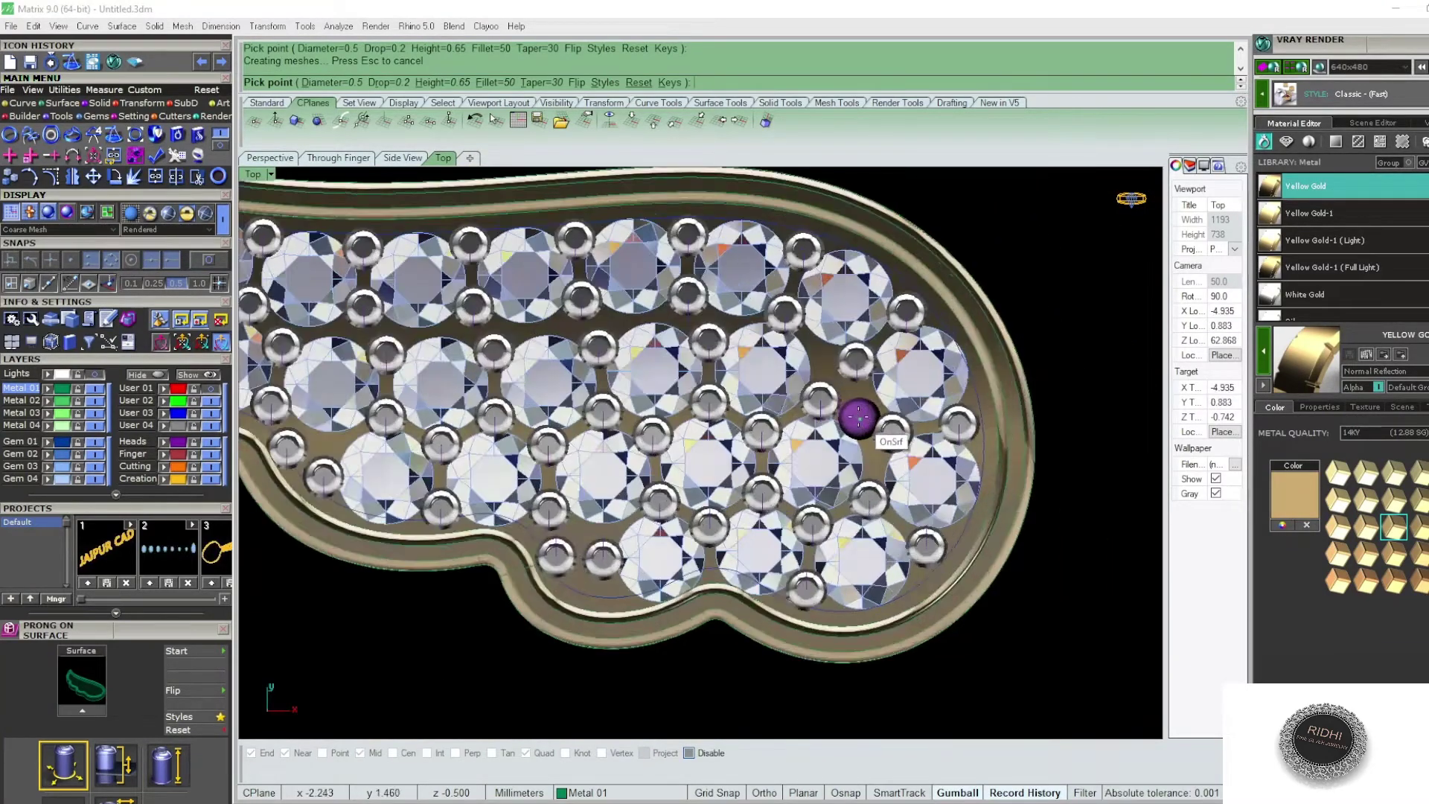
pyautogui.scroll(3, 858, 417)
pyautogui.scroll(1, 856, 405)
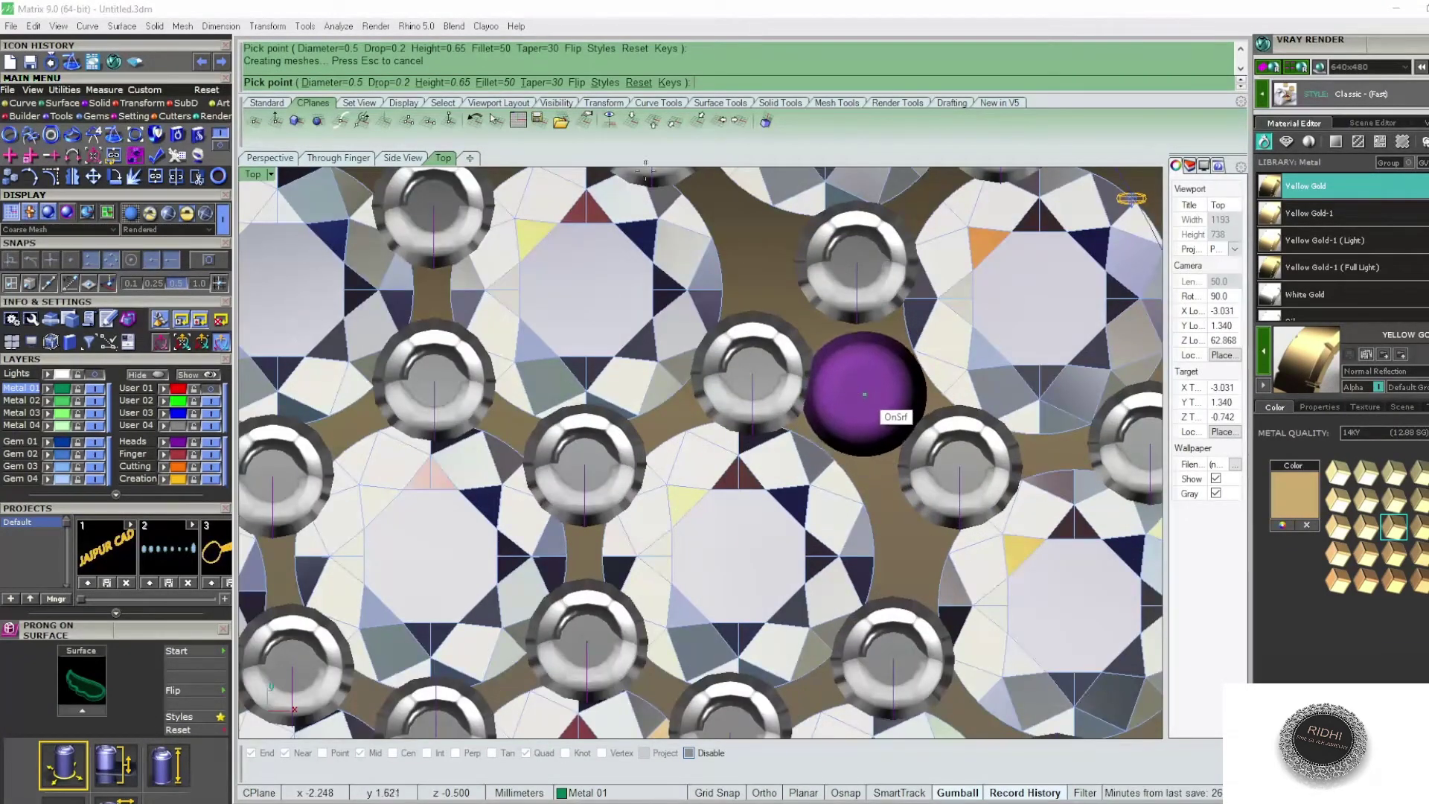
# - Set the prong diameter to 0.45 and the height to 0.3
pyautogui.click(351, 84)
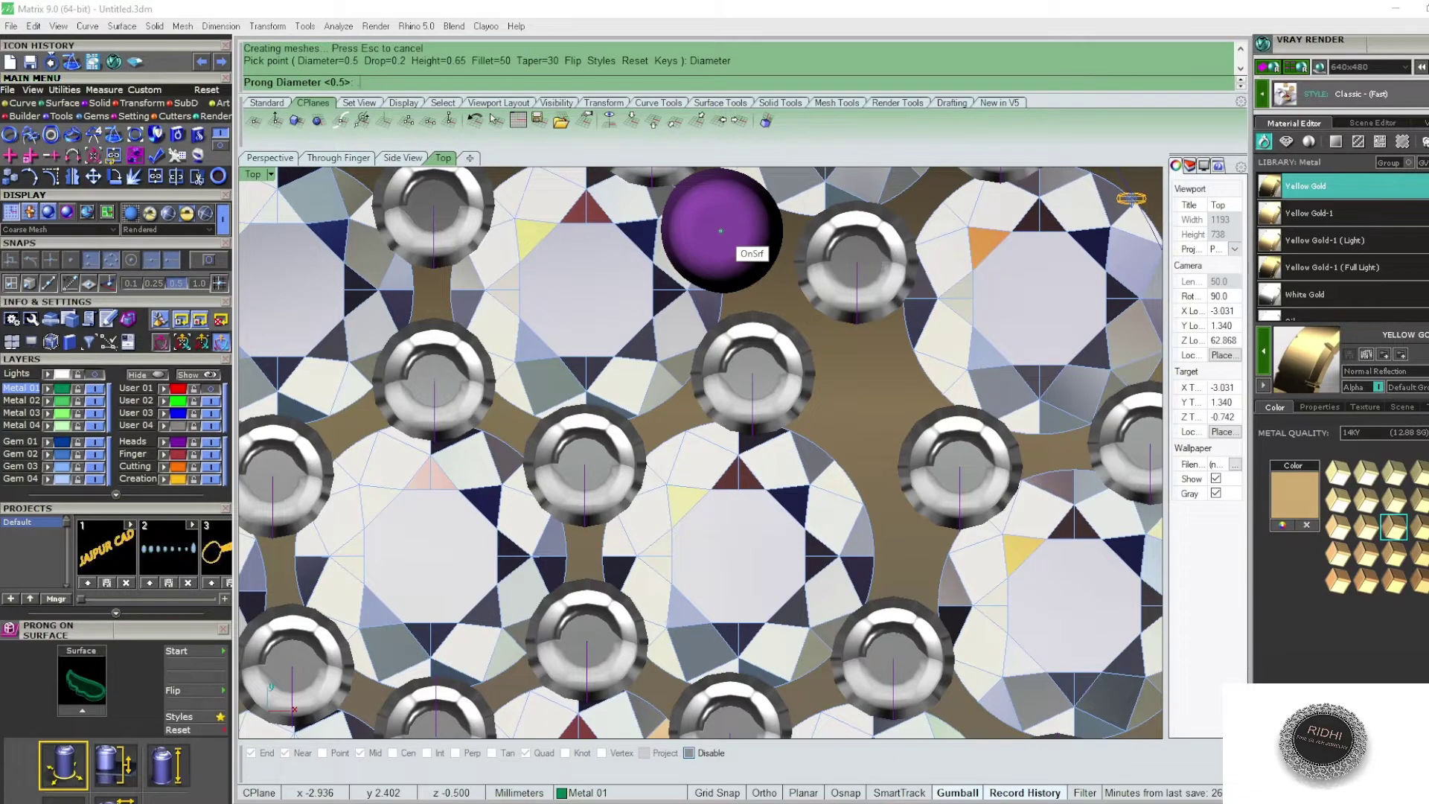
pyautogui.write('.45')
pyautogui.press('Return')
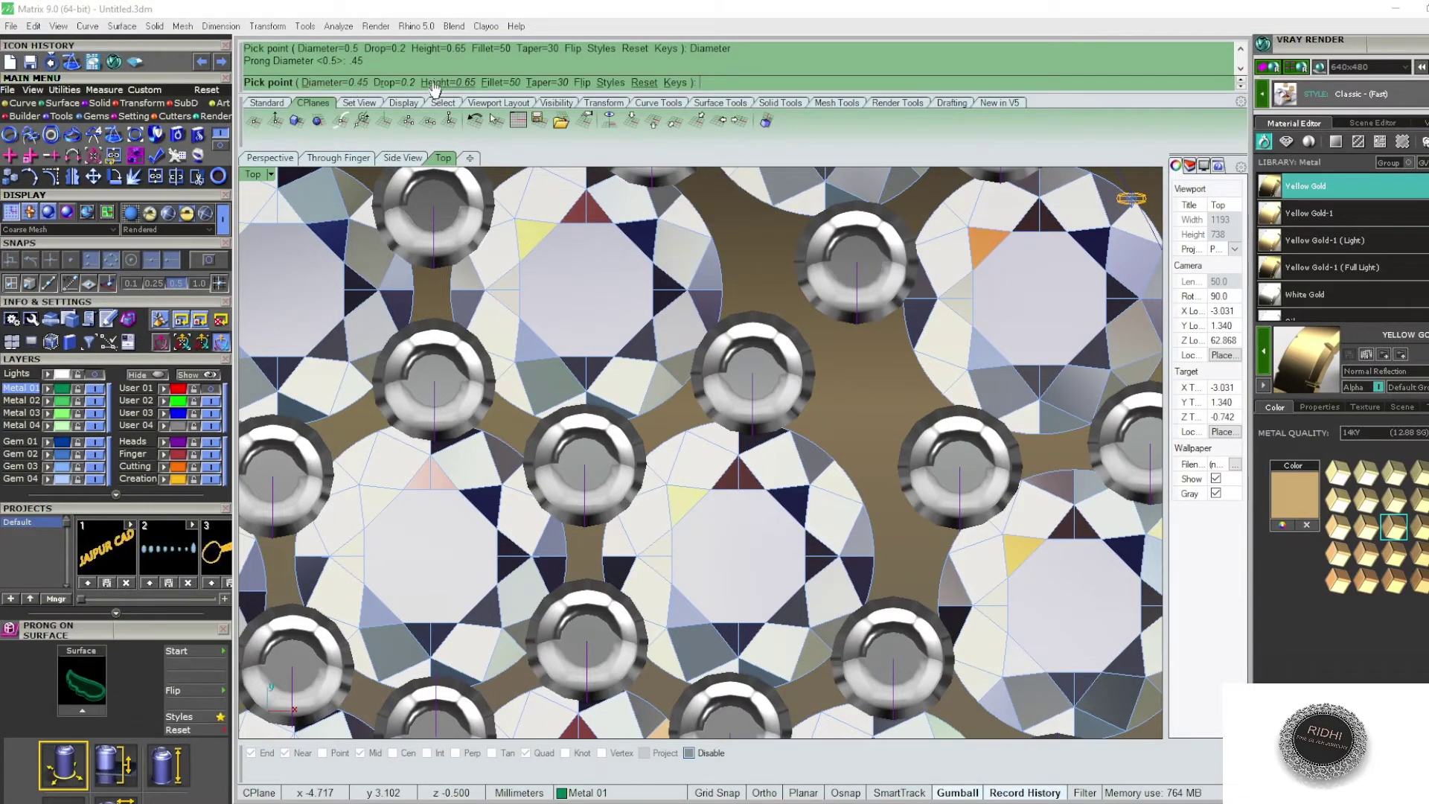
pyautogui.click(434, 83)
pyautogui.write('.3')
pyautogui.press('Return')
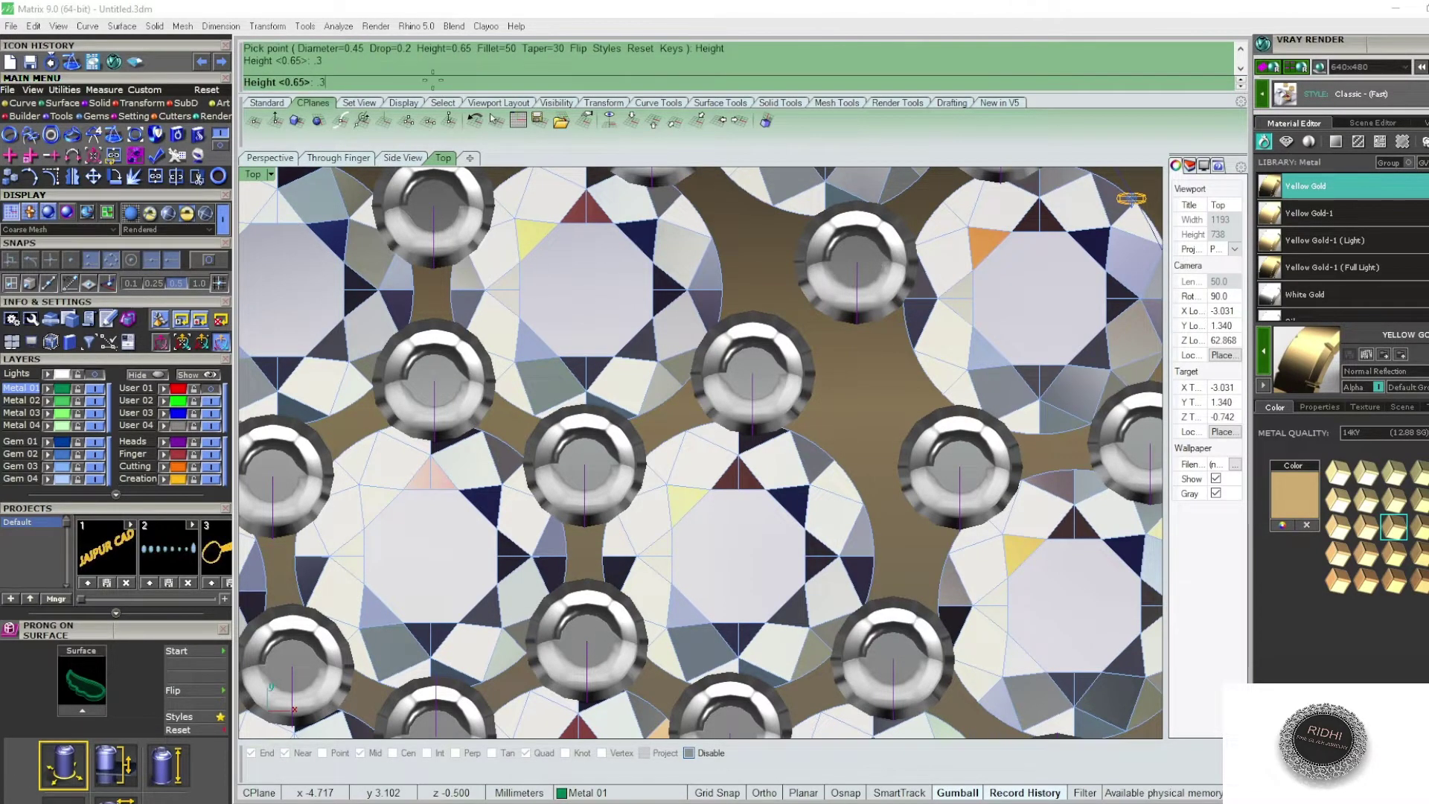
# - Zoom around the wing's edge to check placement, then end the prong command
pyautogui.scroll(1, 873, 393)
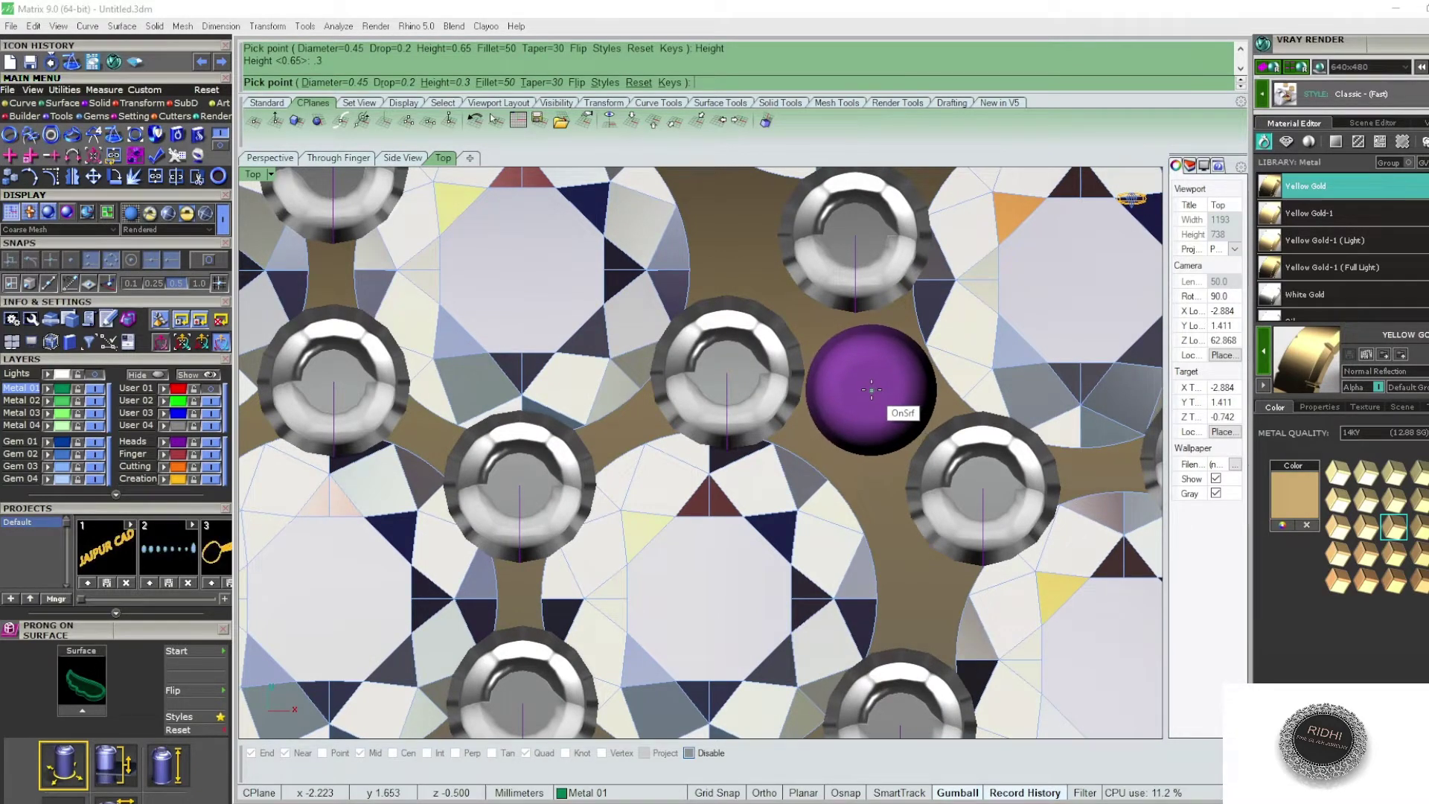
pyautogui.scroll(-1, 870, 390)
pyautogui.scroll(-3, 908, 303)
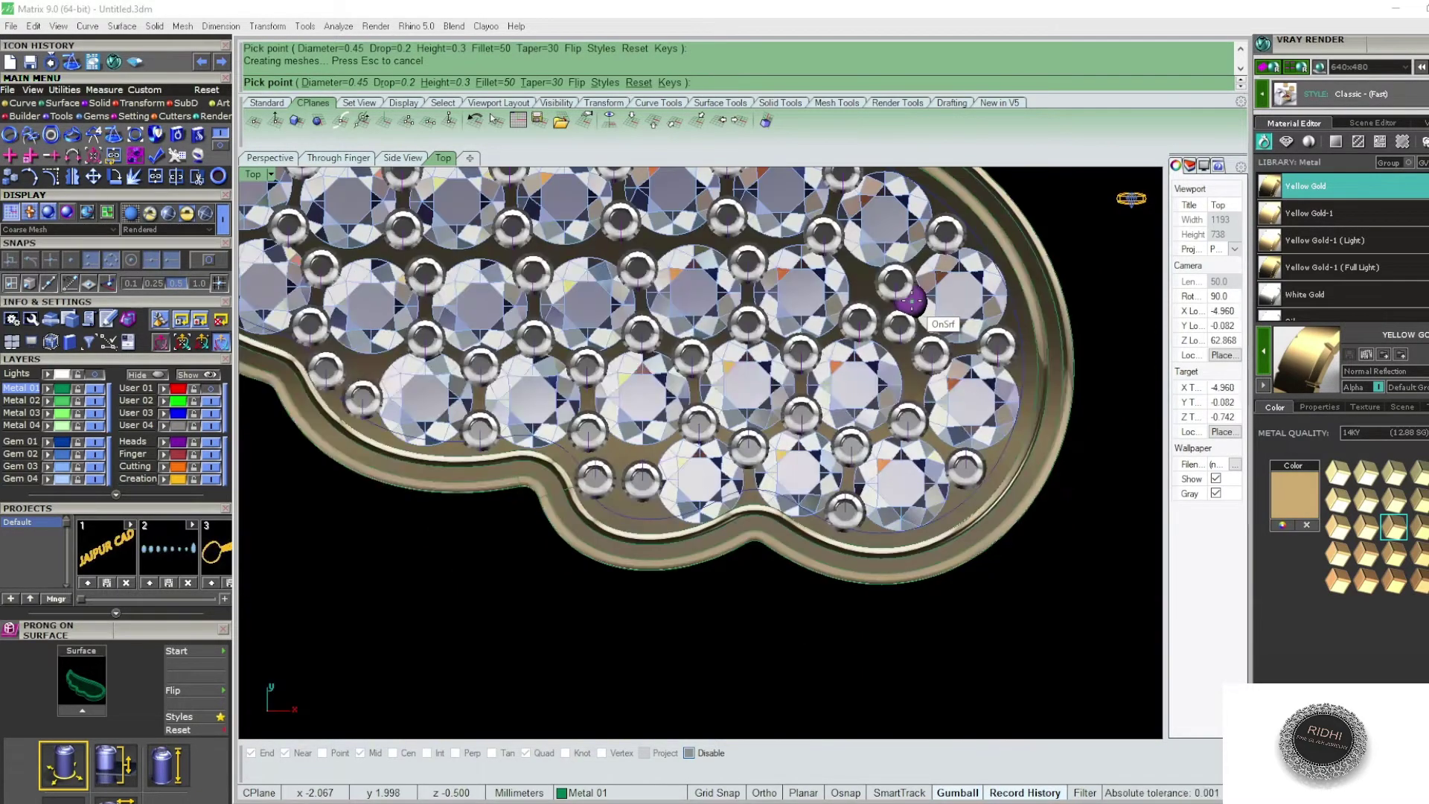
pyautogui.scroll(-1, 911, 302)
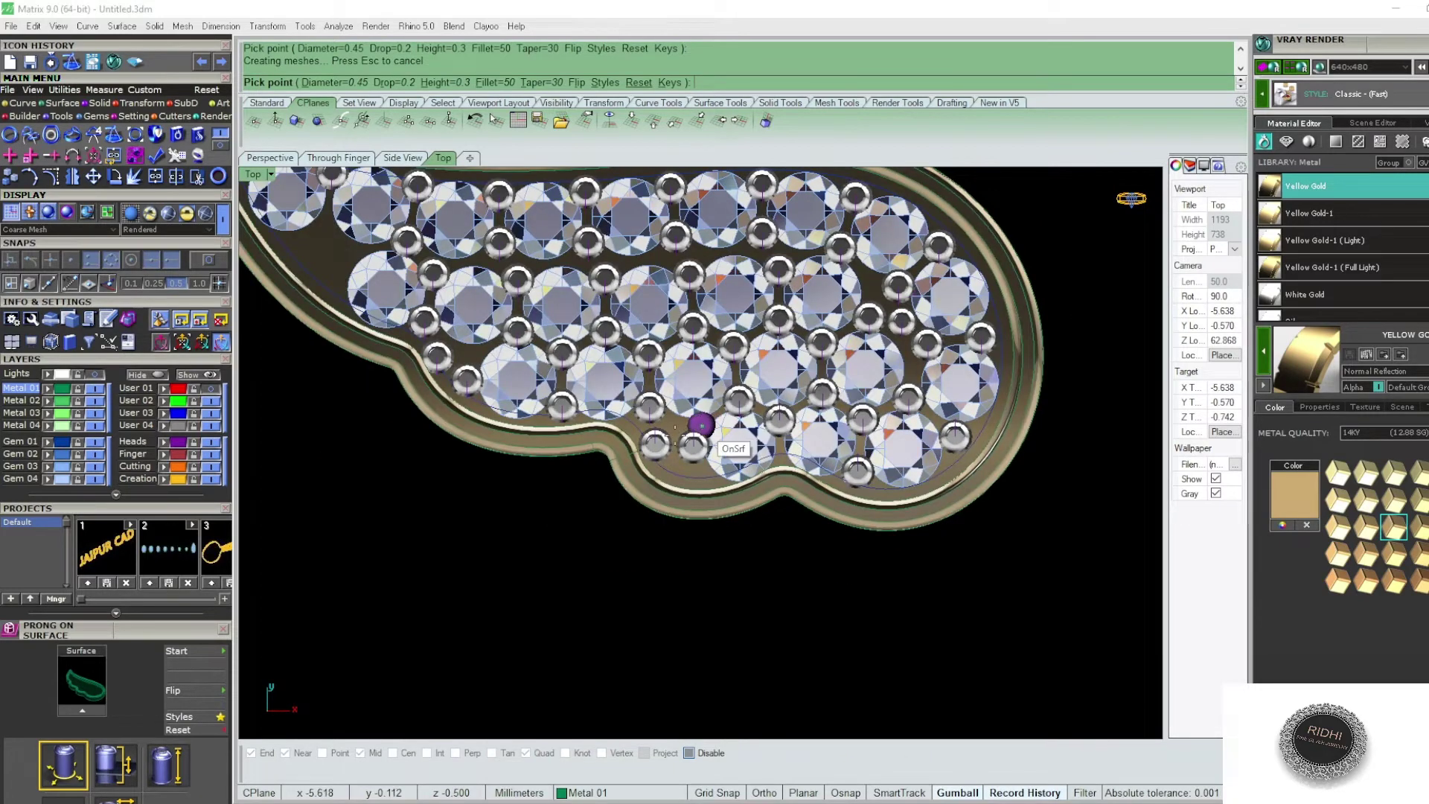
pyautogui.scroll(2, 702, 425)
pyautogui.scroll(2, 654, 437)
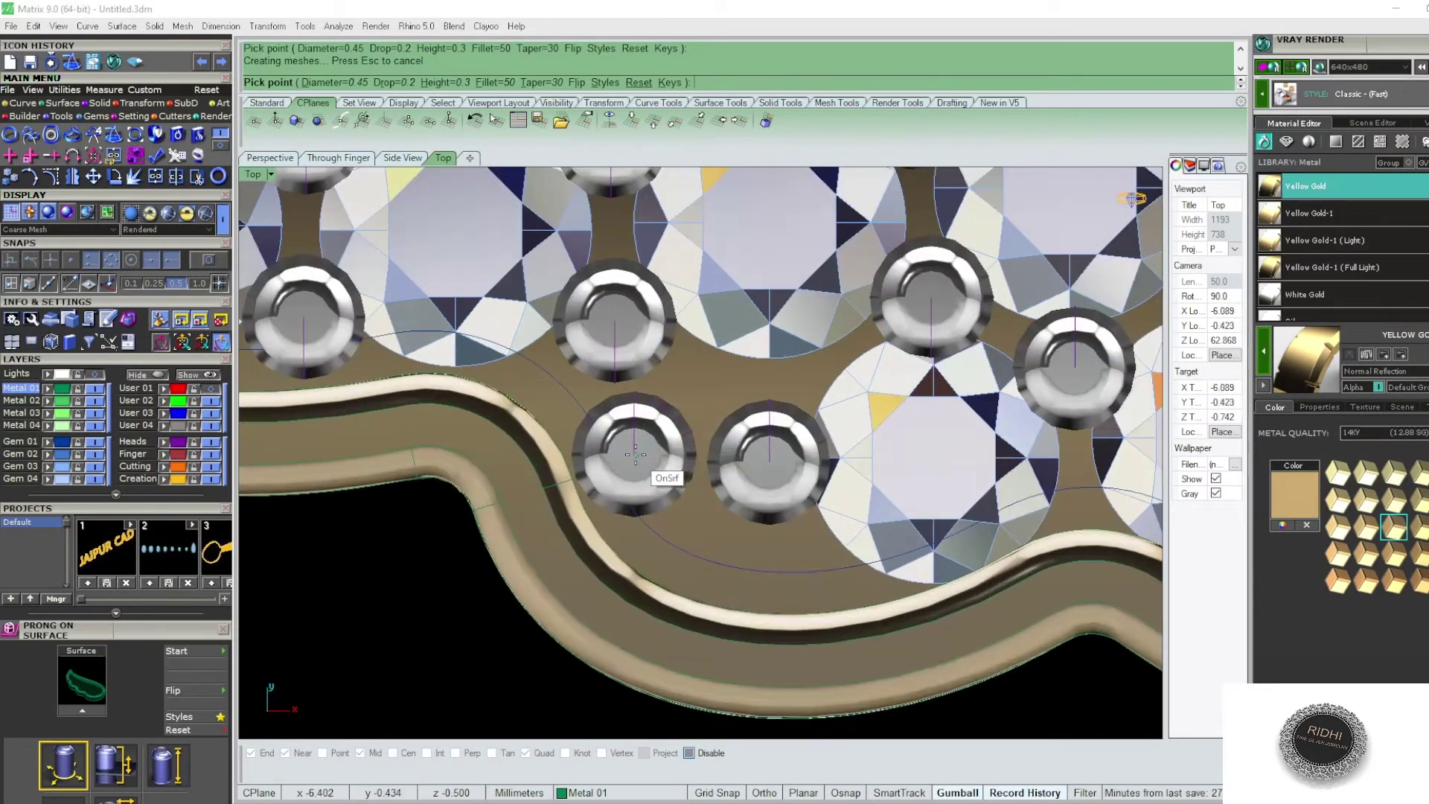
pyautogui.press('Escape')
# - Delete two misplaced prongs, including the one near the wing's left tip
pyautogui.click(638, 454)
pyautogui.scroll(-3, 655, 447)
pyautogui.press('Delete')
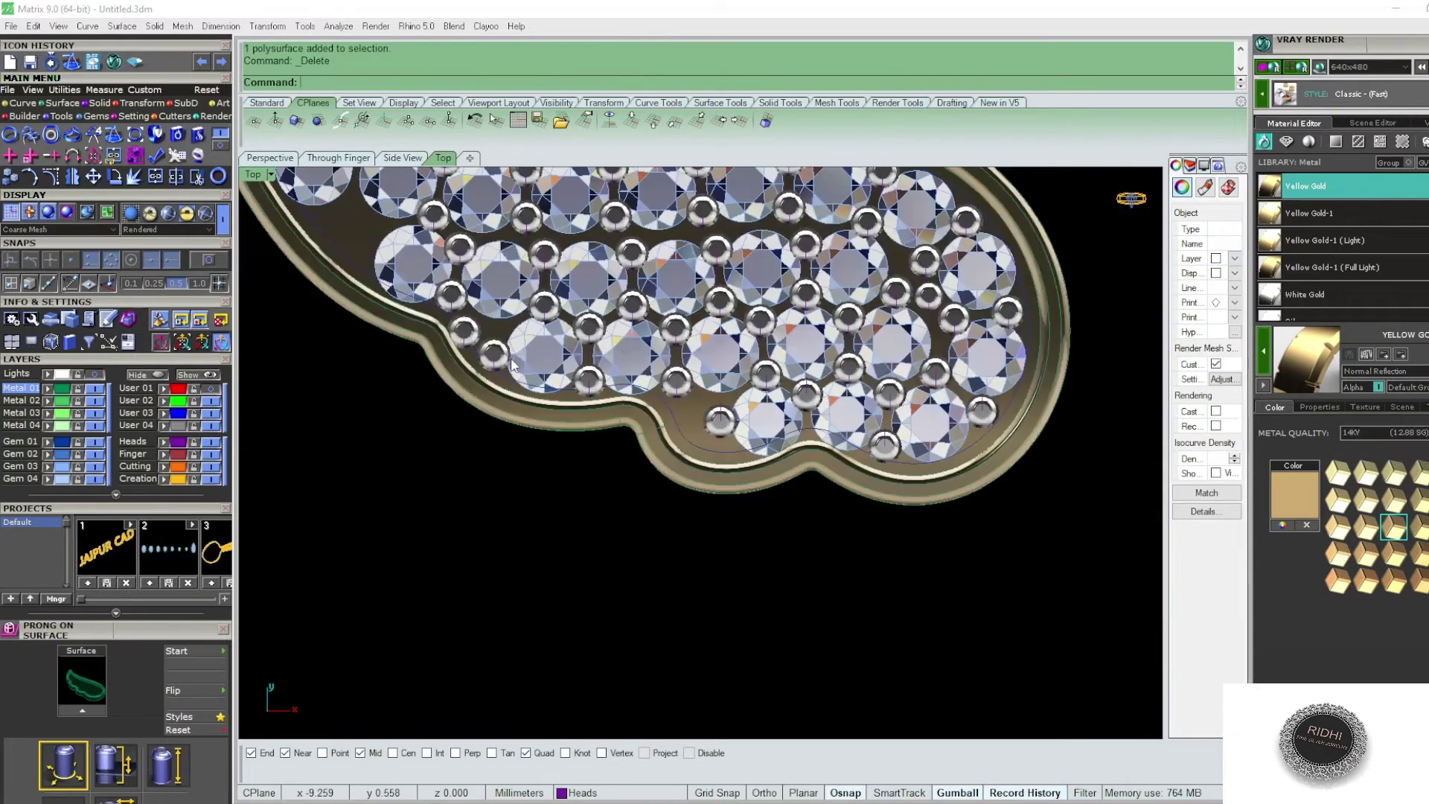
pyautogui.scroll(-1, 512, 365)
pyautogui.scroll(2, 580, 350)
pyautogui.scroll(-2, 633, 343)
pyautogui.moveTo(640, 186); pyautogui.dragTo(649, 335, button='right')
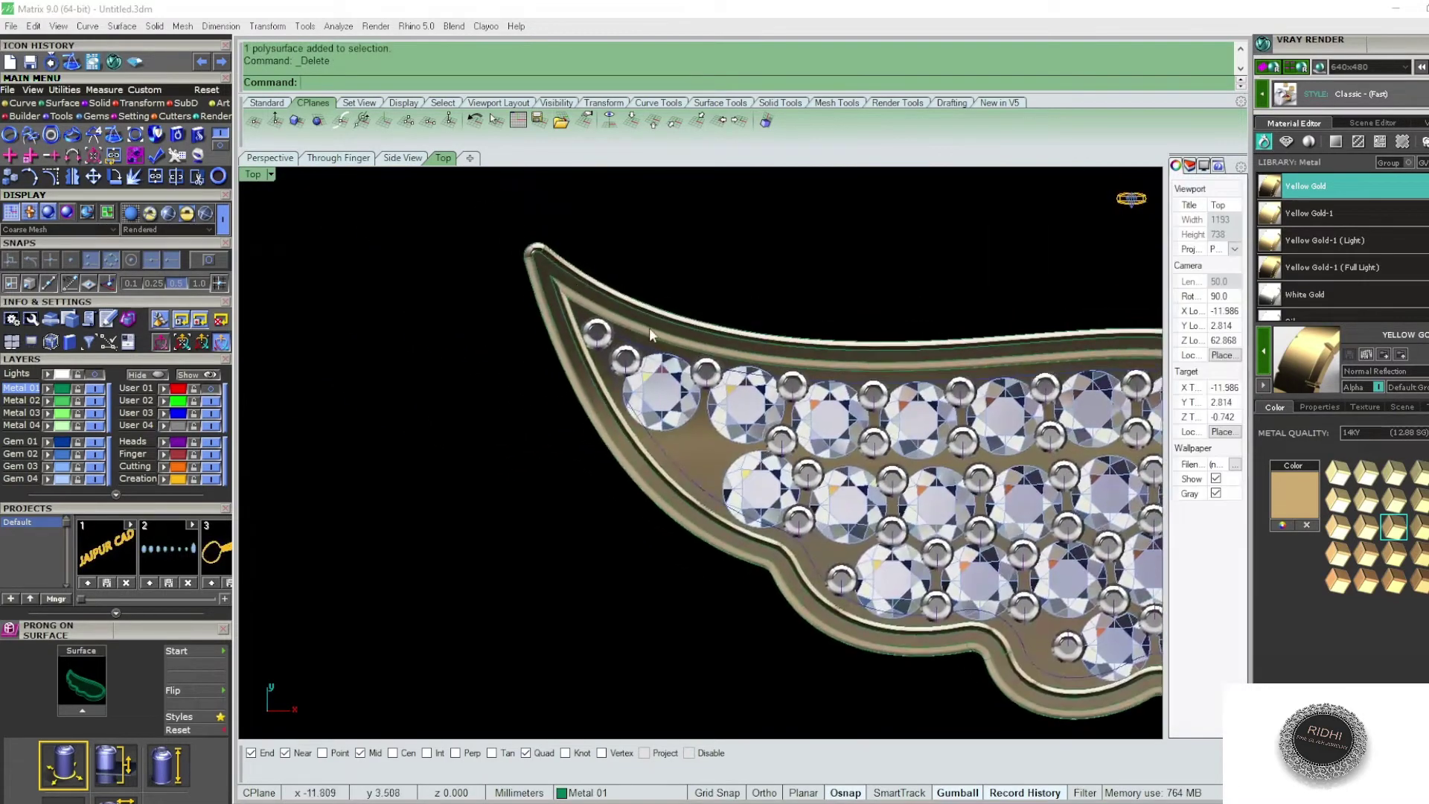
pyautogui.scroll(2, 586, 294)
pyautogui.click(618, 384)
pyautogui.scroll(-1, 669, 431)
pyautogui.press('Delete')
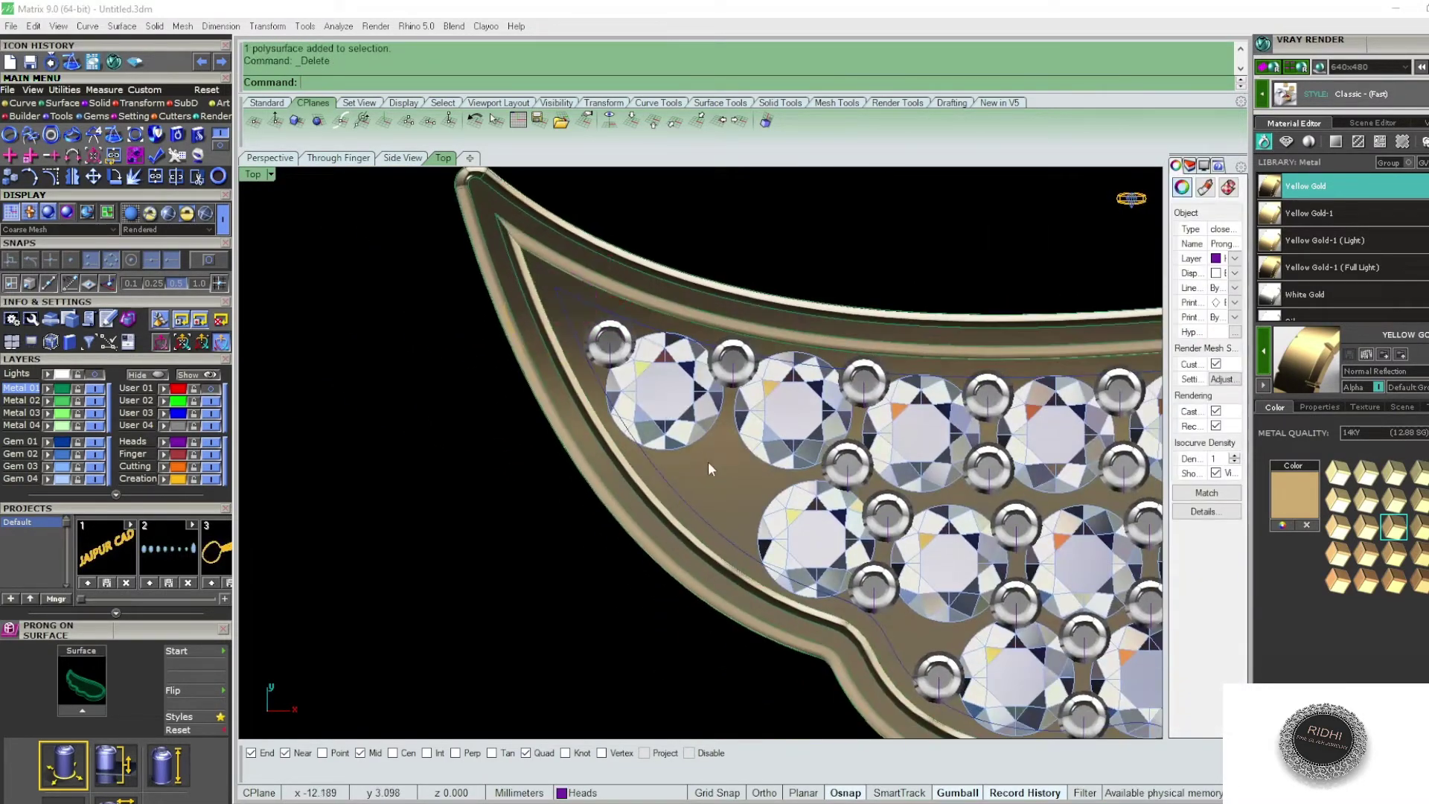
# - Restart Prong on Surface with the prong height set to 0.65
pyautogui.press('Return')
pyautogui.scroll(1, 744, 485)
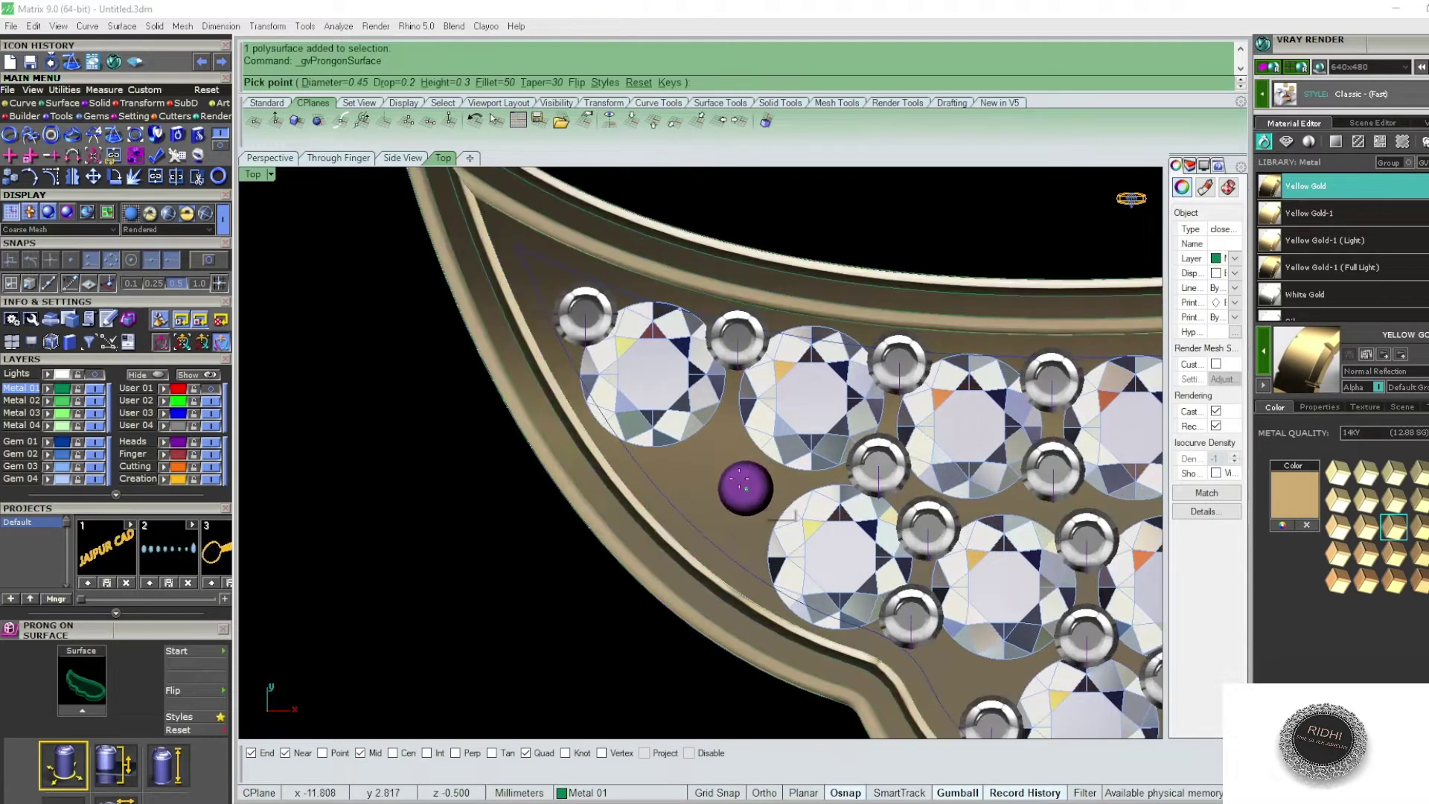
pyautogui.click(457, 83)
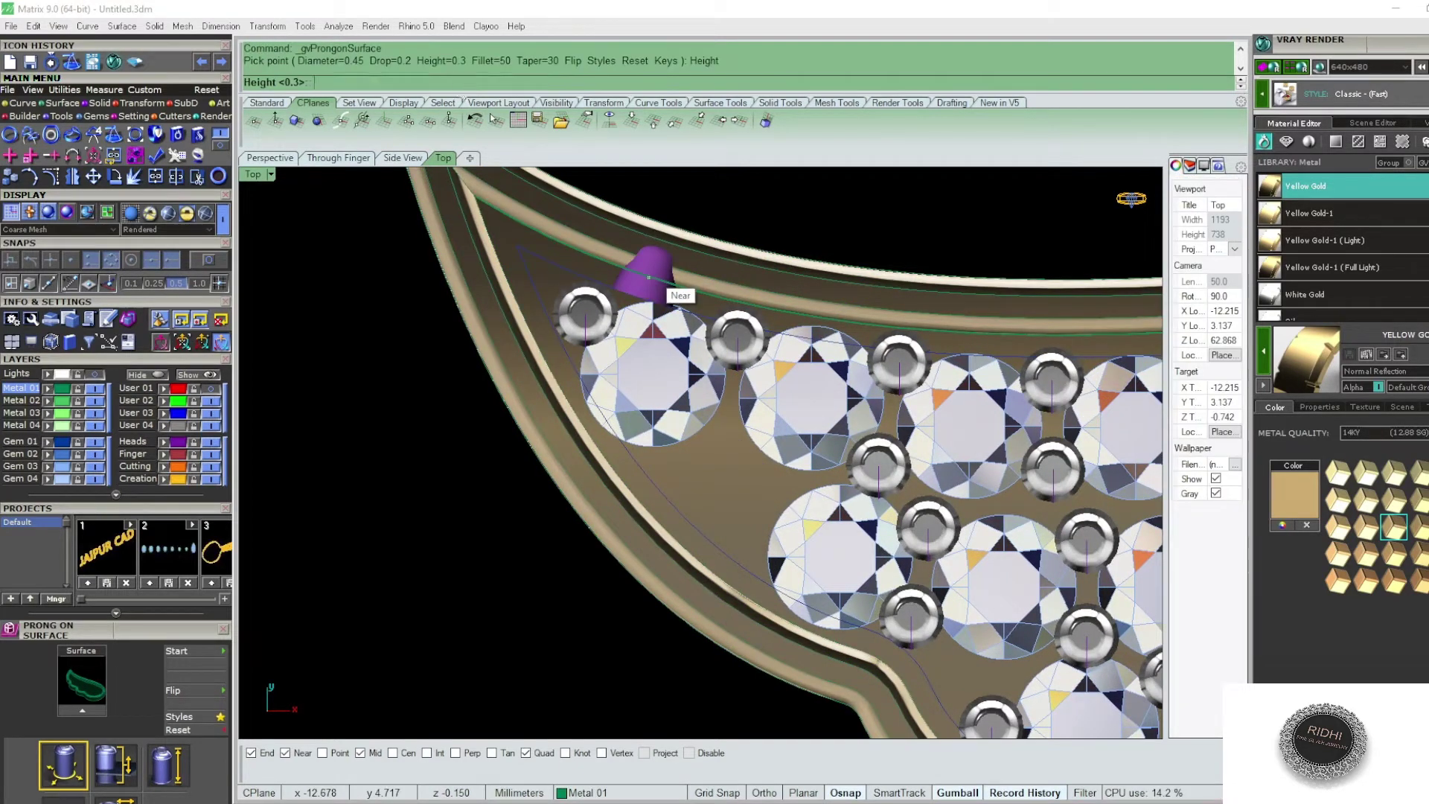
pyautogui.write('.65')
pyautogui.press('Return')
pyautogui.scroll(1, 718, 446)
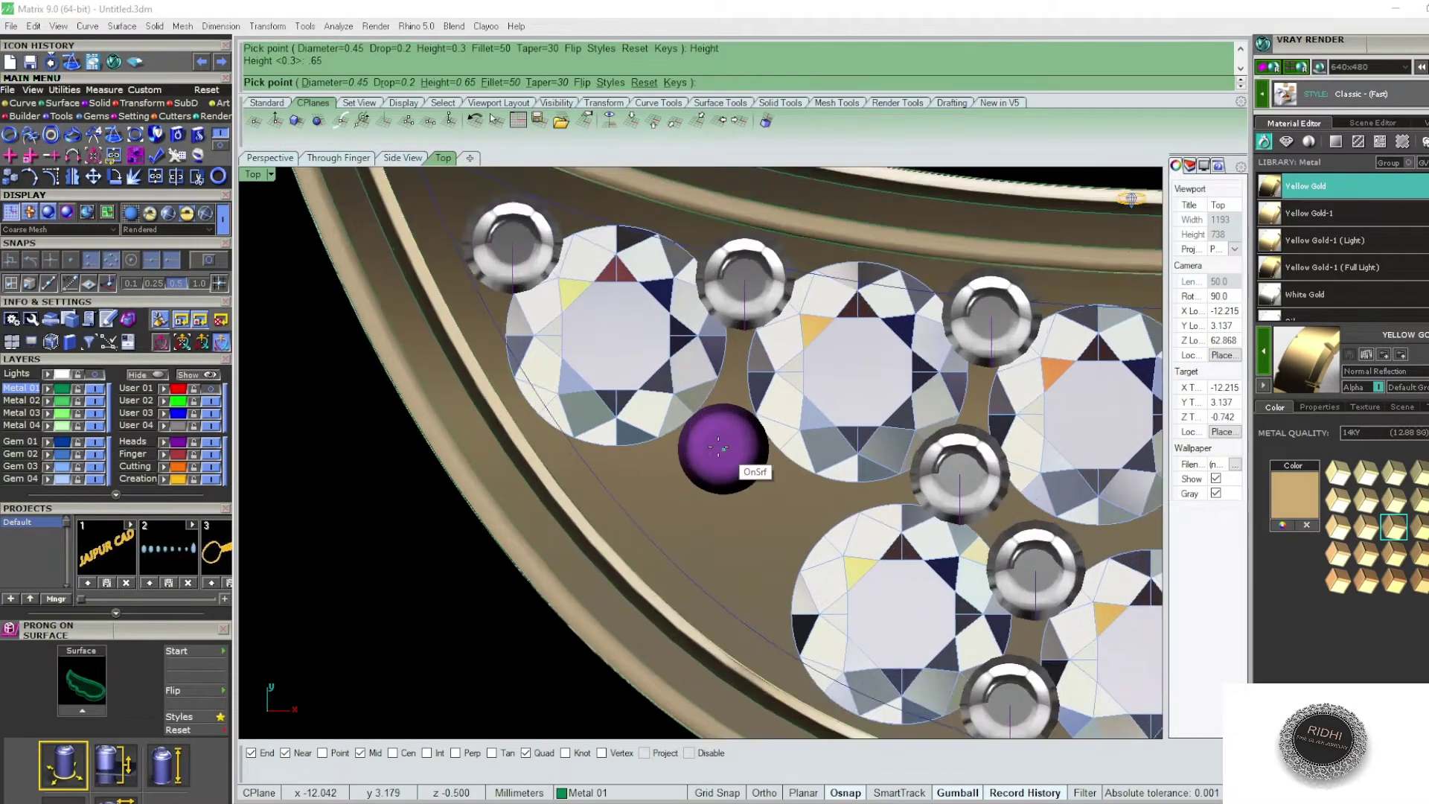
pyautogui.scroll(1, 720, 440)
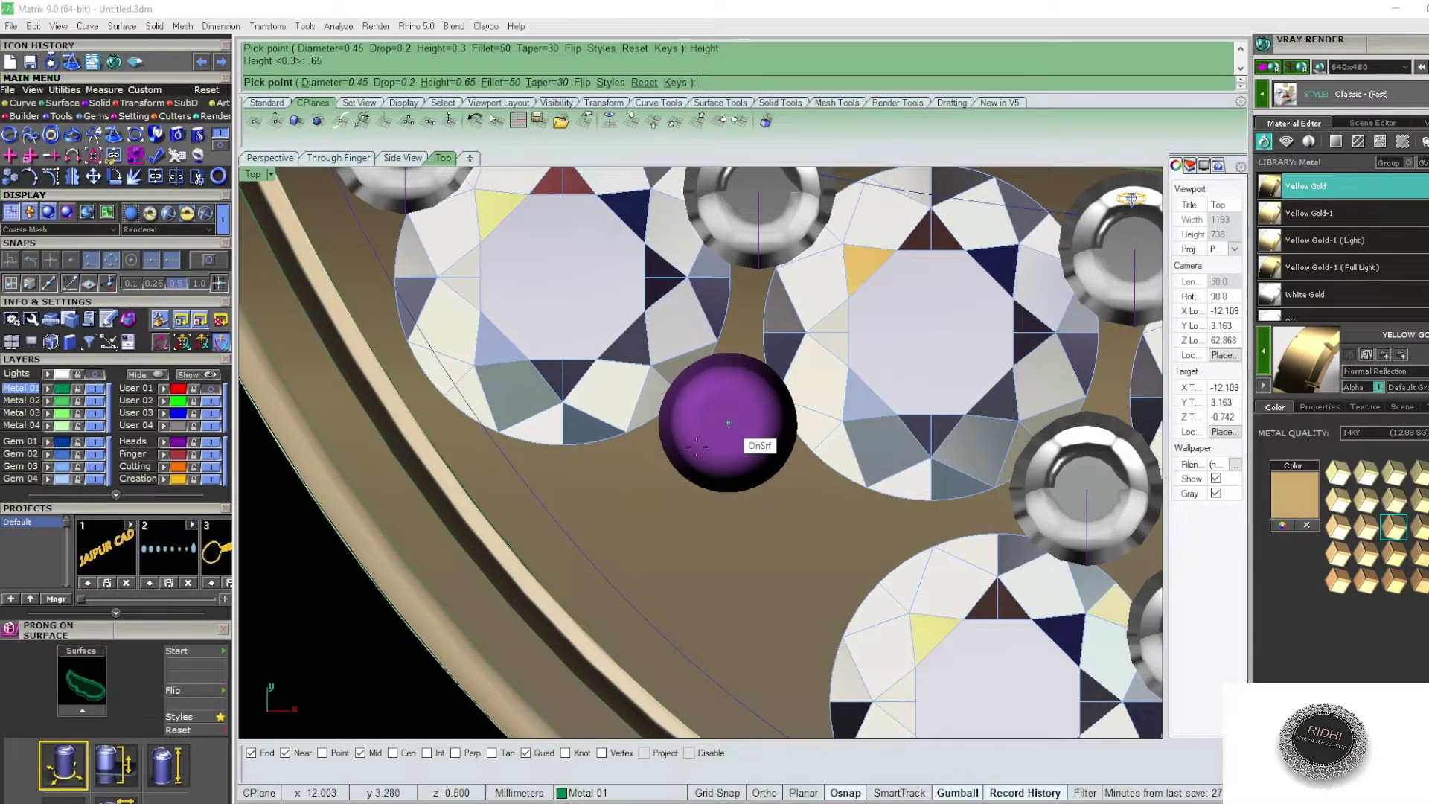
pyautogui.scroll(-1, 640, 469)
pyautogui.scroll(-1, 674, 495)
pyautogui.scroll(1, 699, 536)
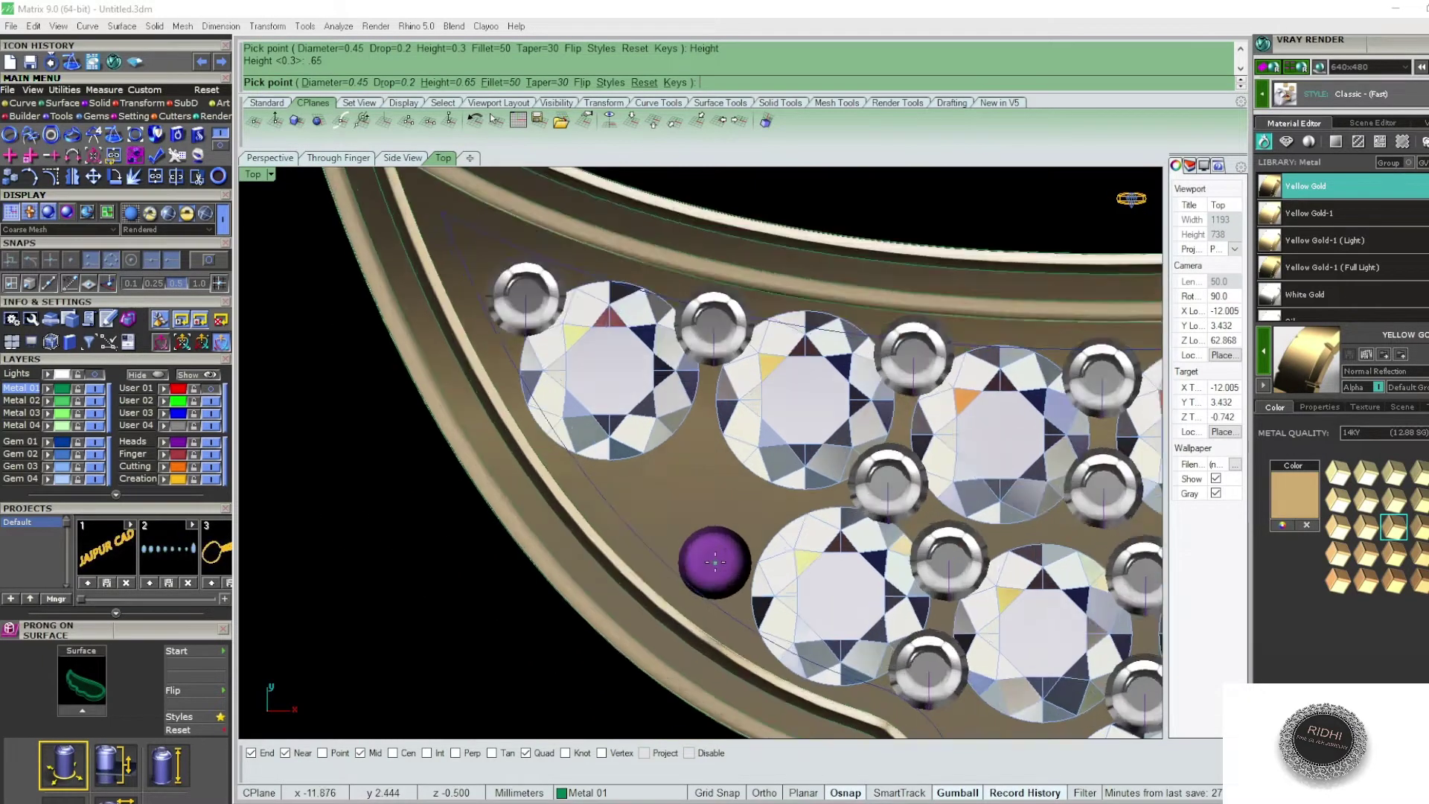
pyautogui.scroll(1, 714, 562)
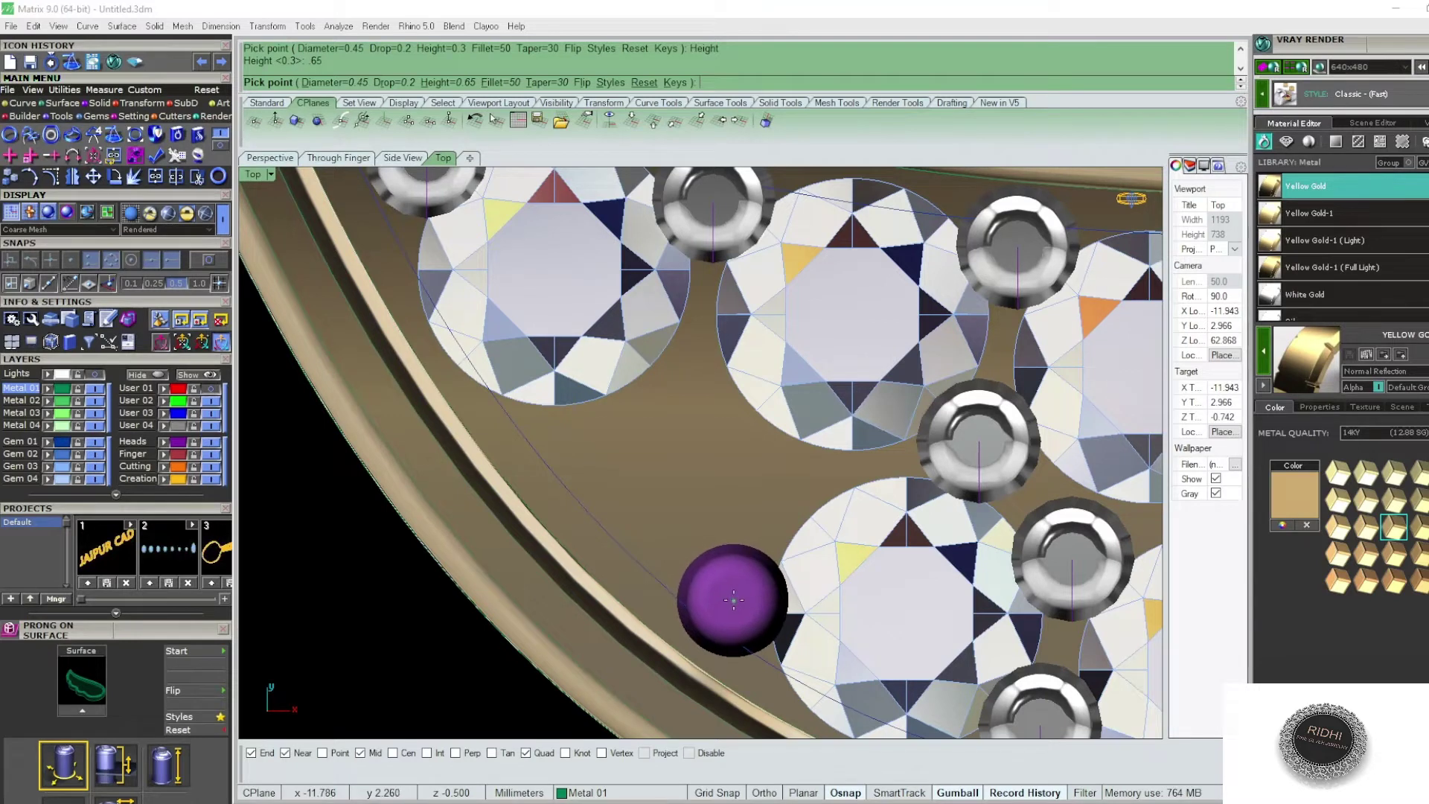
# - Place three prongs in the gaps beside the stones, including the leftmost stone
pyautogui.click(733, 600)
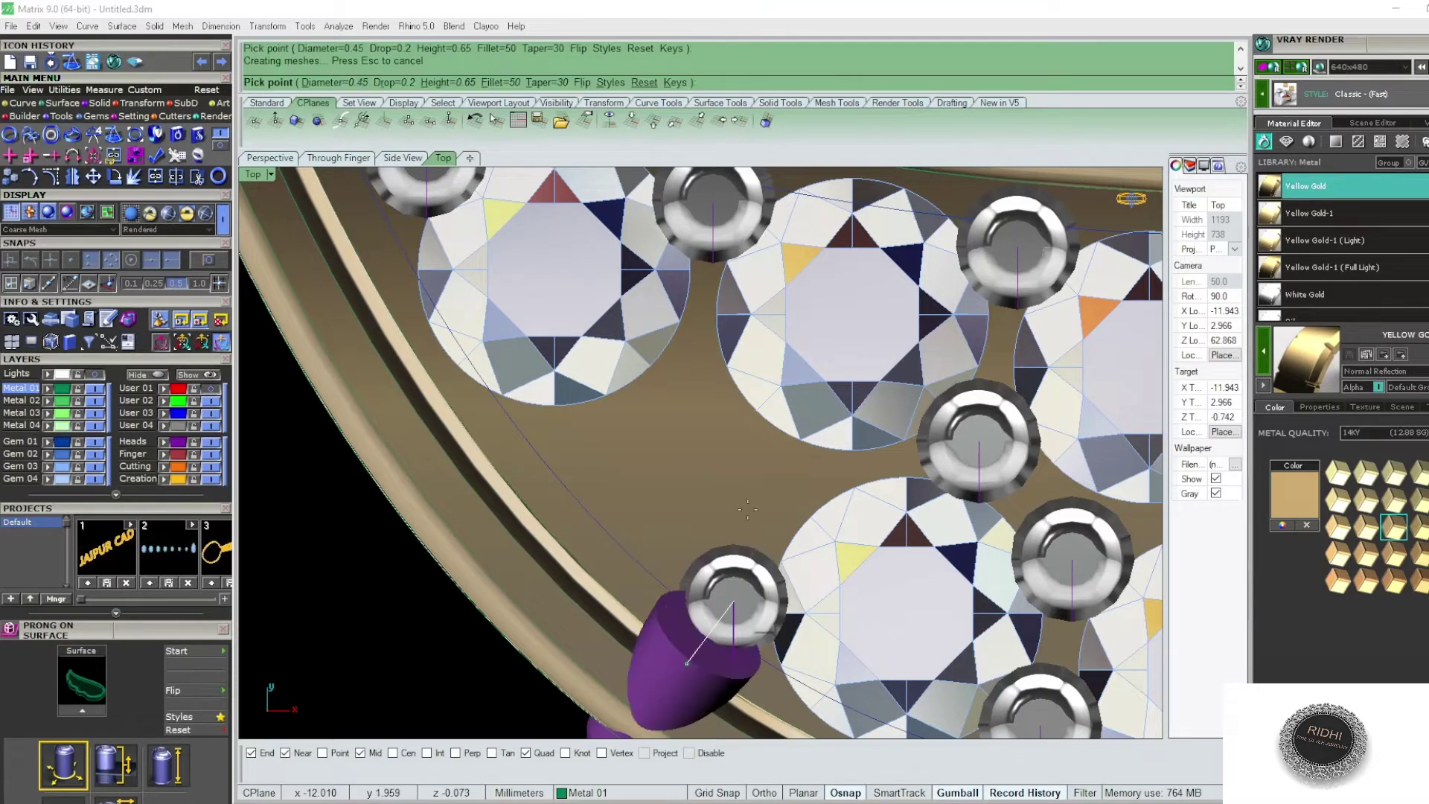
pyautogui.click(732, 432)
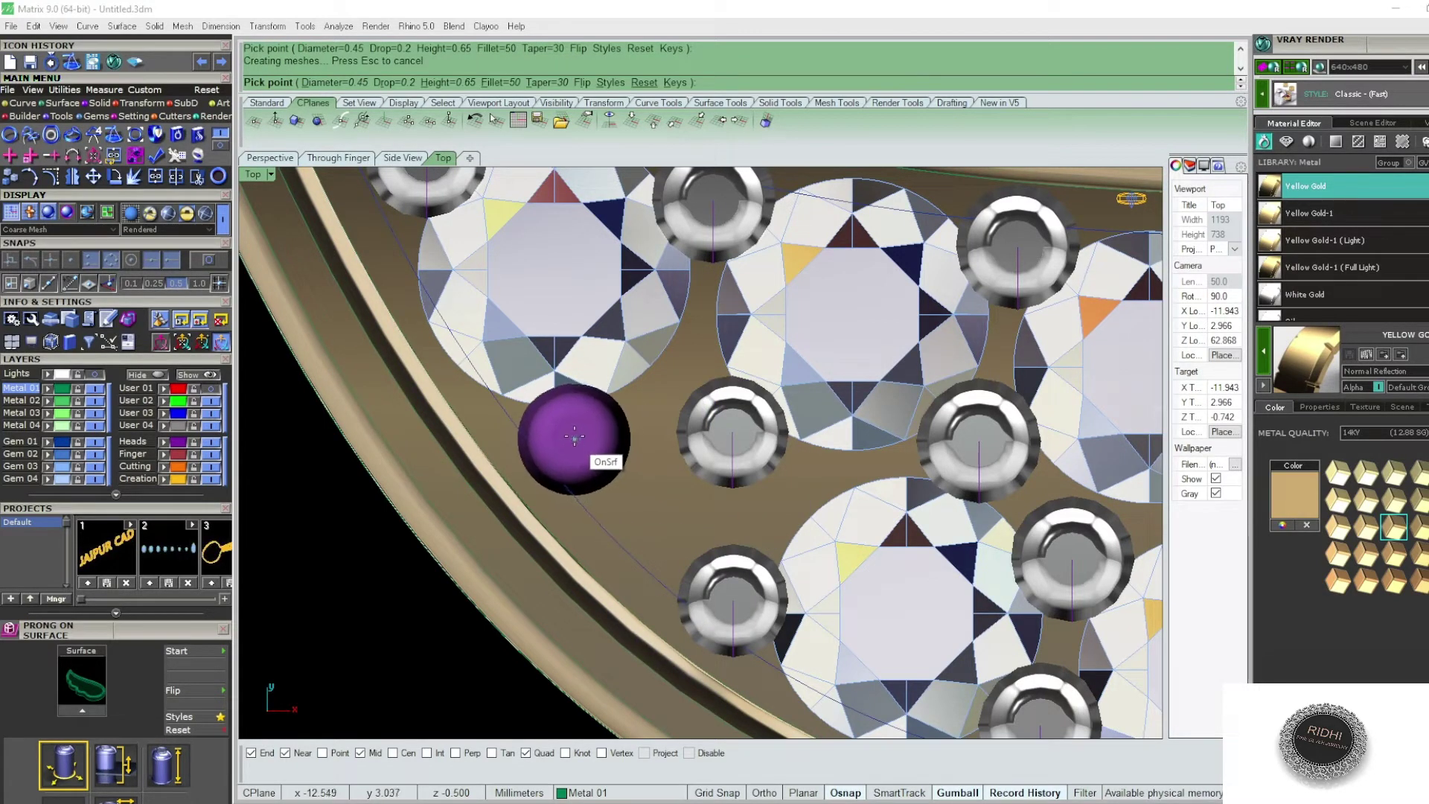
pyautogui.click(574, 433)
pyautogui.scroll(-2, 588, 446)
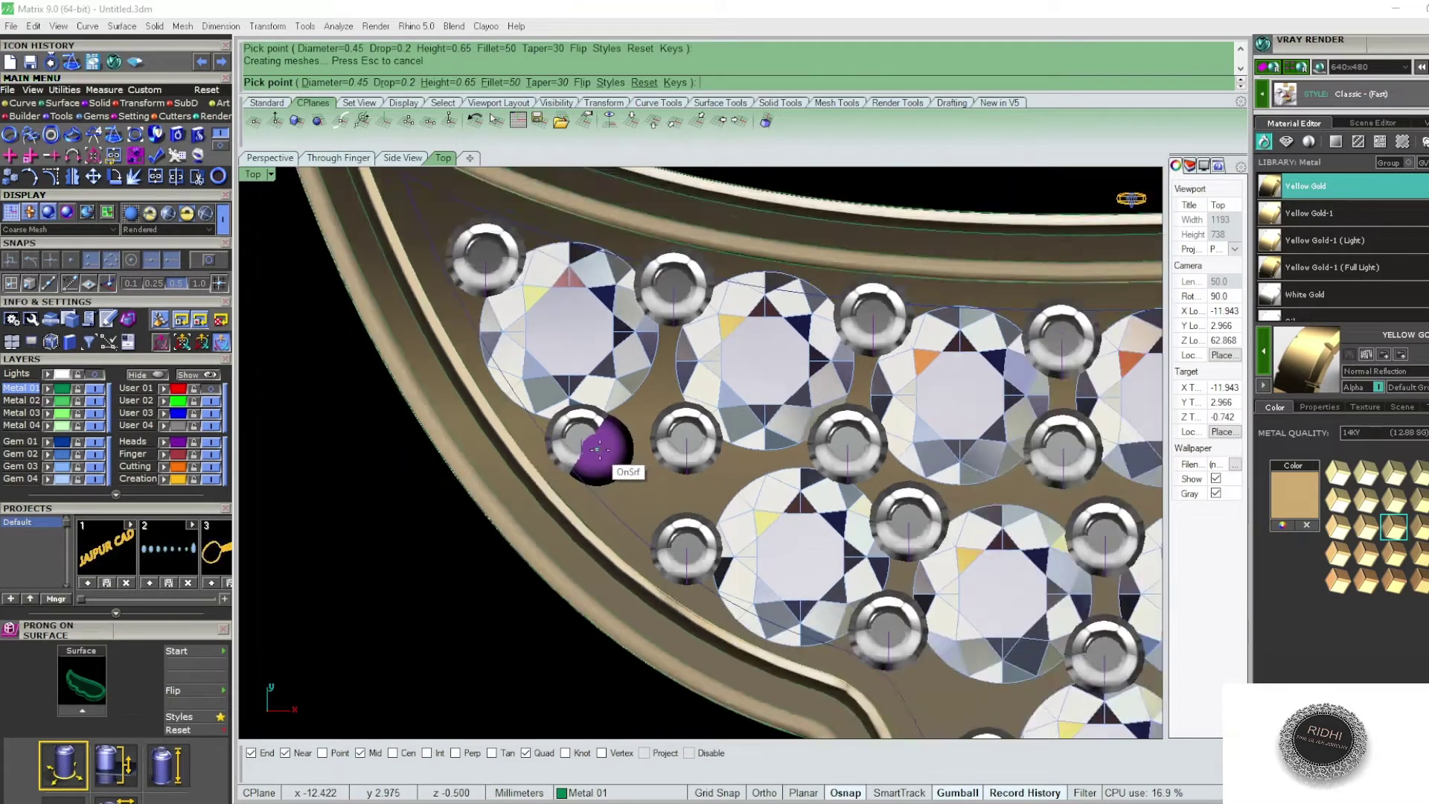
pyautogui.scroll(-1, 590, 447)
pyautogui.scroll(1, 493, 268)
pyautogui.scroll(1, 484, 290)
pyautogui.scroll(1, 446, 312)
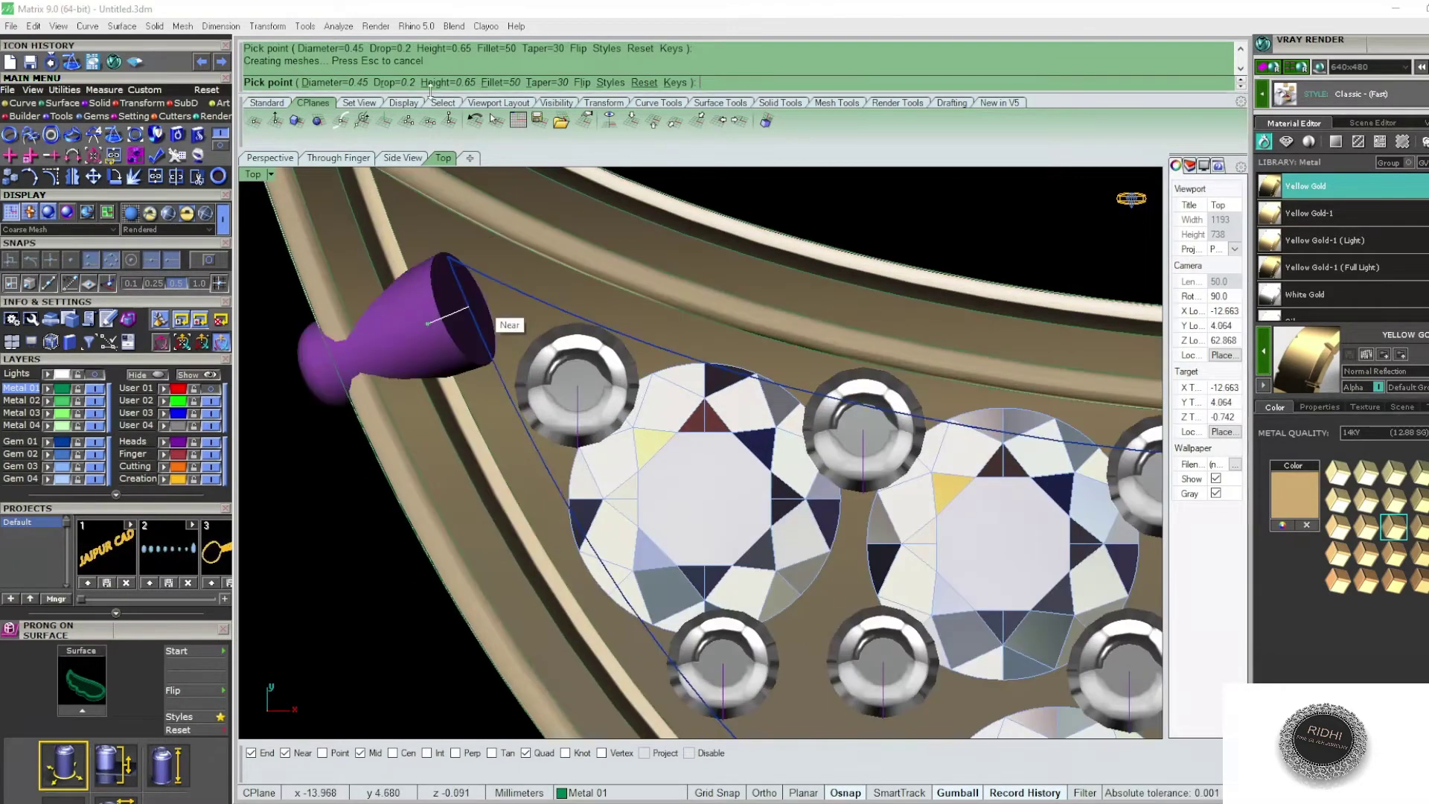
# - Change the prong height back to 0.3
pyautogui.click(451, 83)
pyautogui.write('.3')
pyautogui.press('Return')
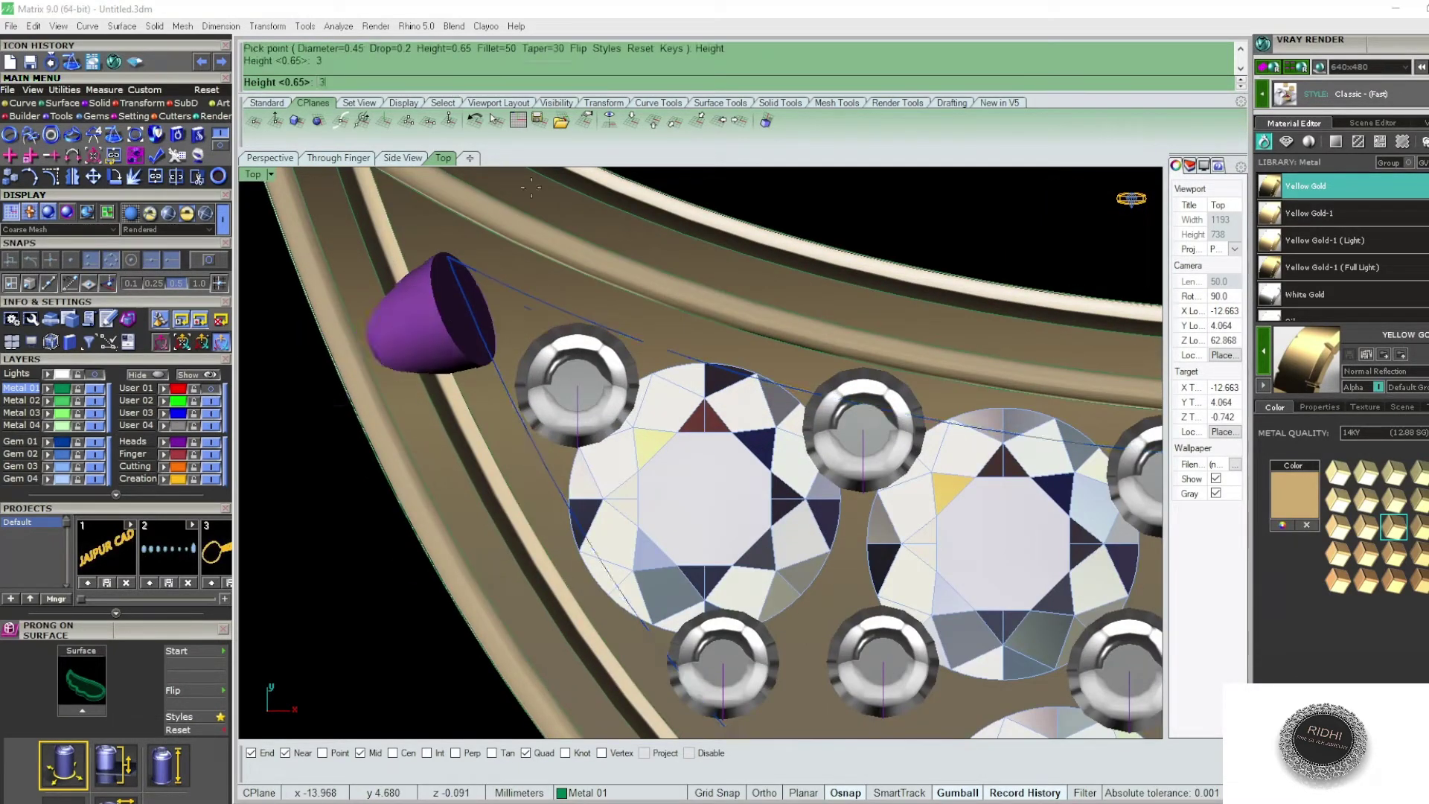
pyautogui.scroll(1, 484, 298)
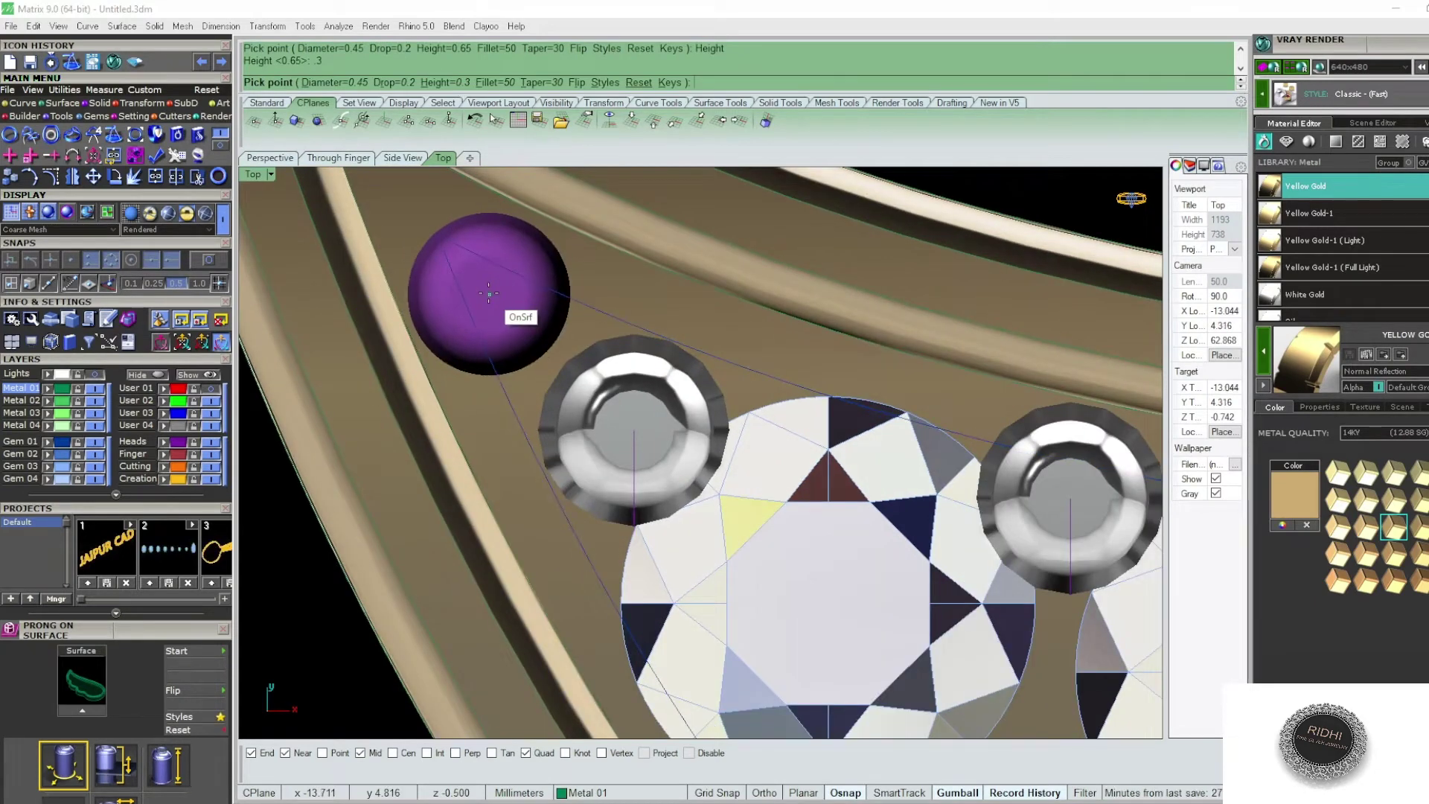
pyautogui.scroll(-5, 484, 296)
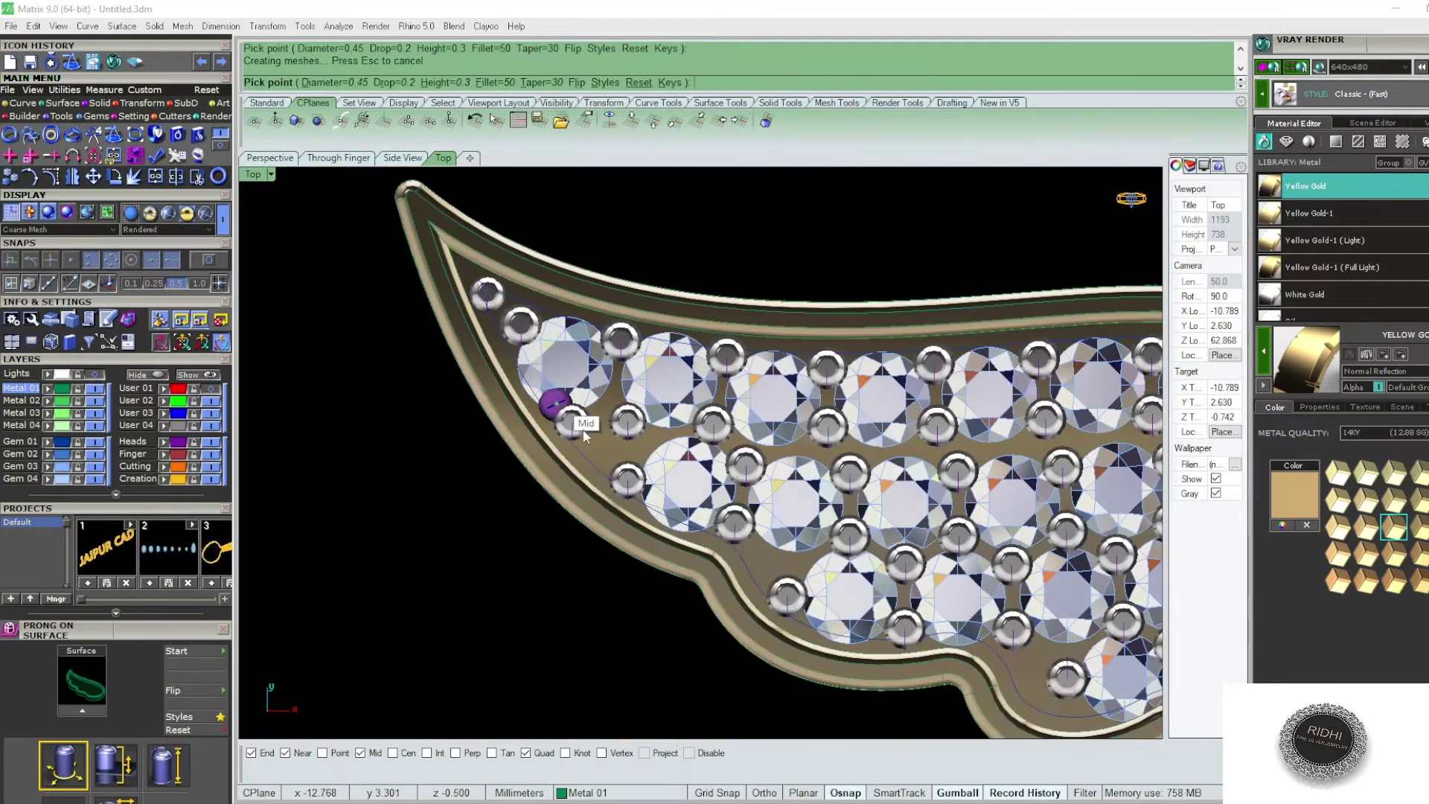
pyautogui.scroll(5, 588, 425)
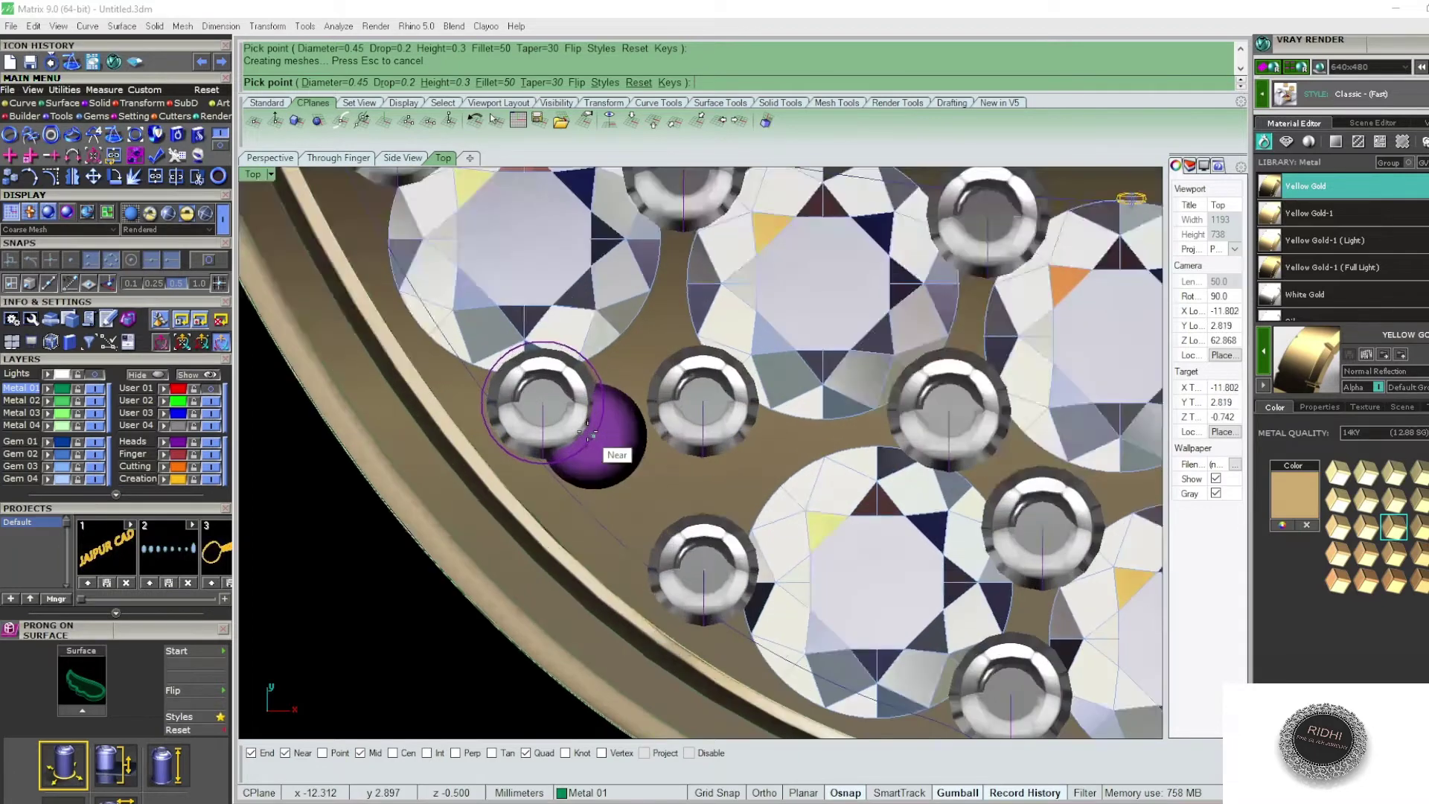
# - End prong placement and delete three unwanted prongs near the wing's edge
pyautogui.press('Return')
pyautogui.click(700, 408)
pyautogui.press('Delete')
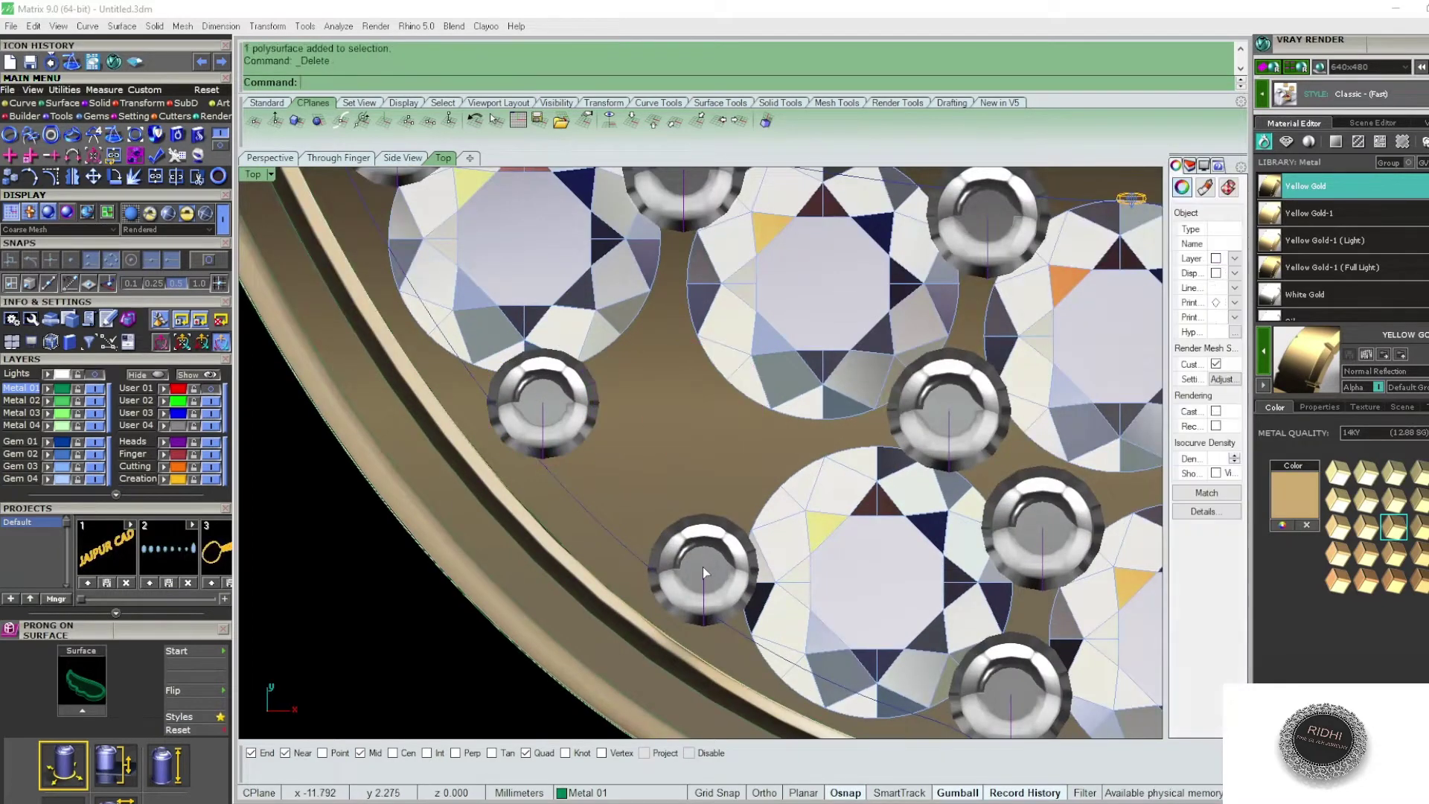
pyautogui.click(703, 569)
pyautogui.press('Delete')
pyautogui.click(542, 403)
pyautogui.press('Delete')
# - Rerun Prong on Surface with diameter 0.5 and height 0.65
pyautogui.rightClick(642, 437)
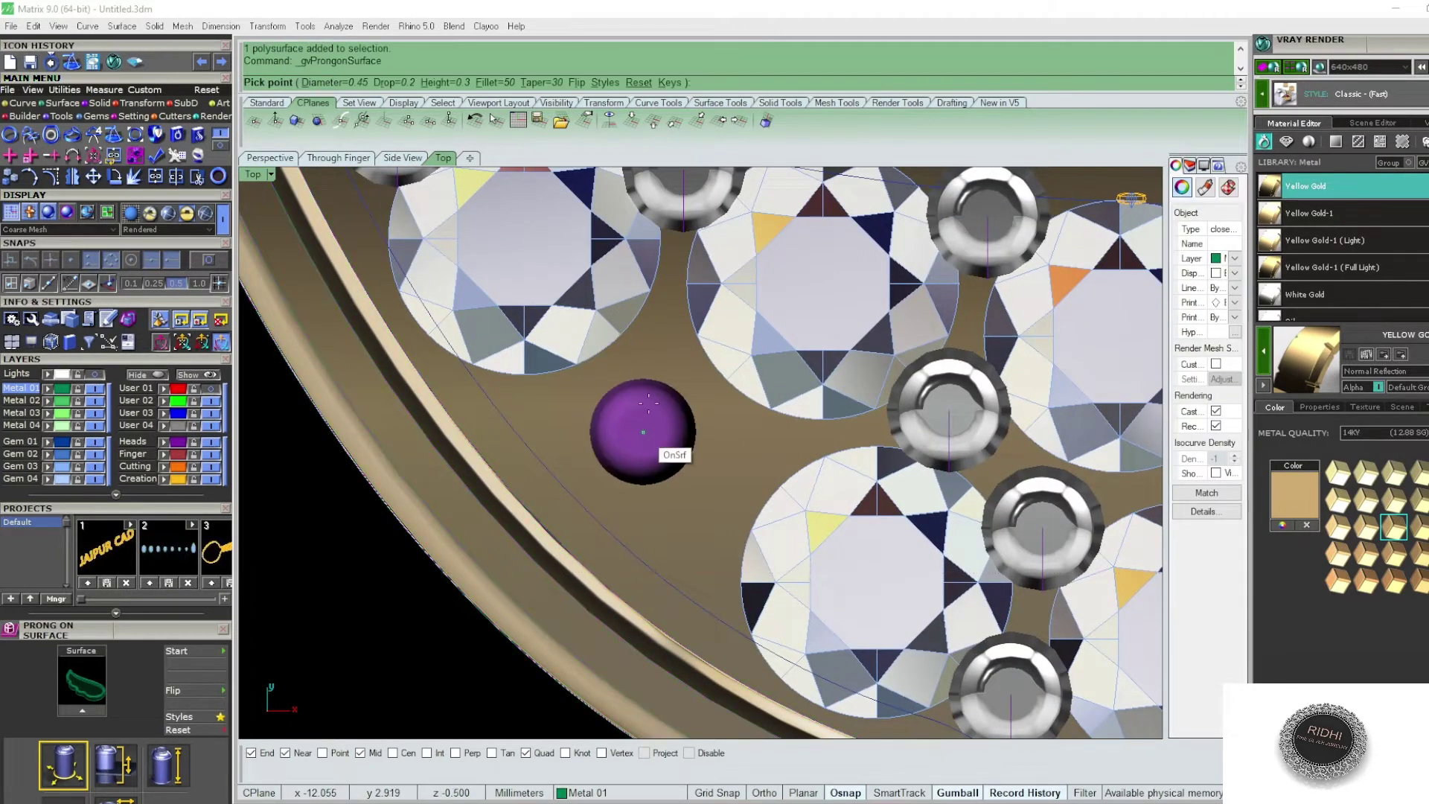
pyautogui.click(358, 86)
pyautogui.press('Return')
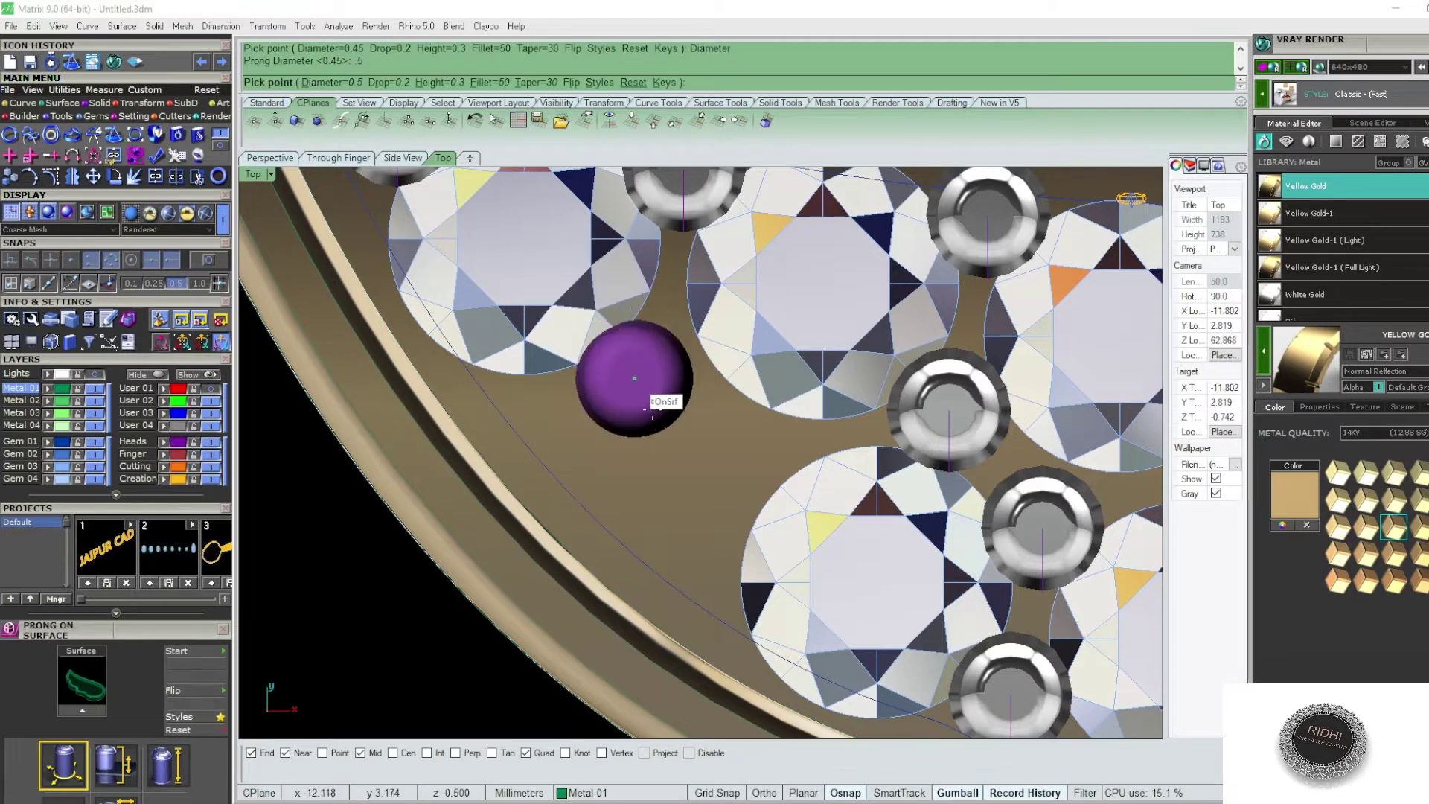
pyautogui.scroll(1, 648, 372)
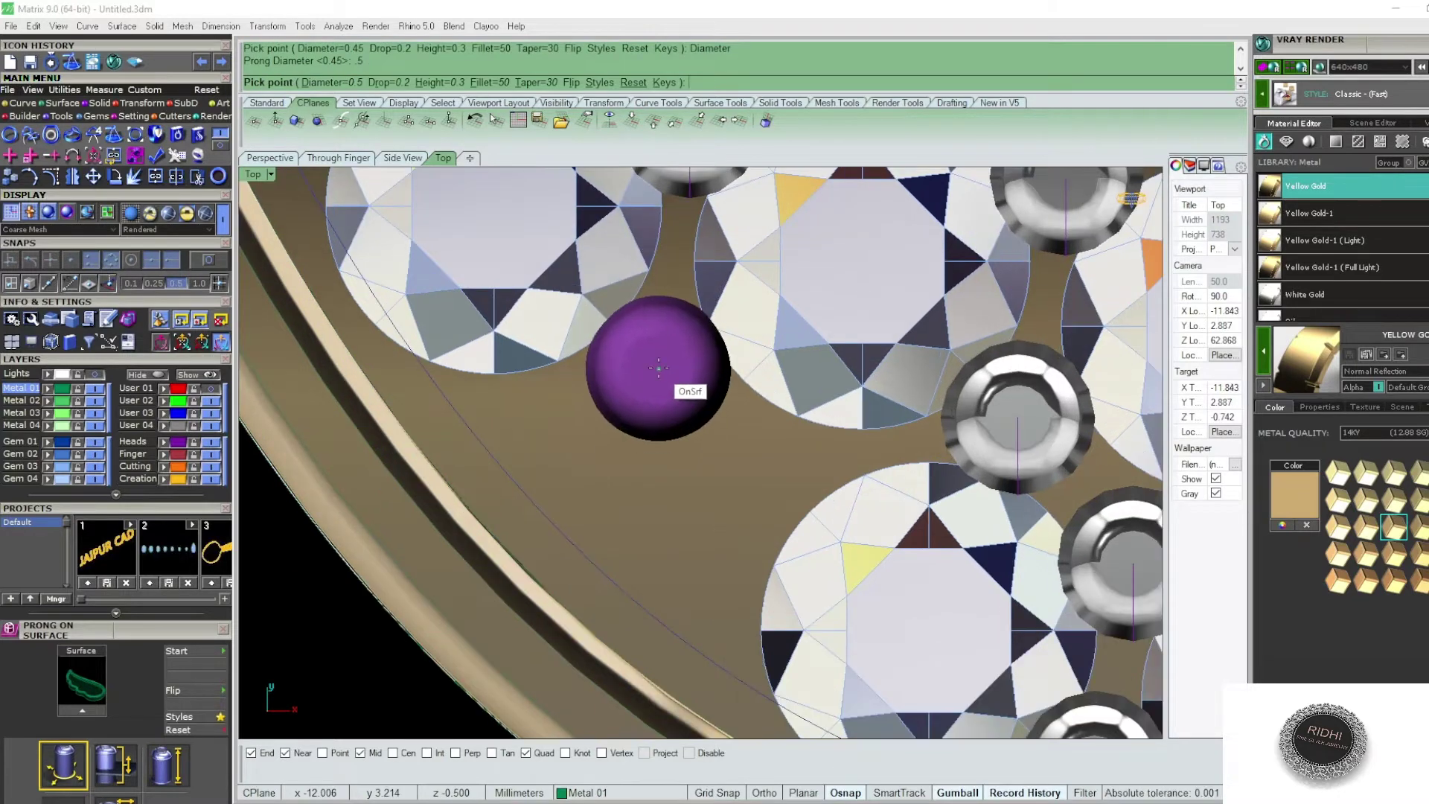
pyautogui.click(444, 84)
pyautogui.write('5')
pyautogui.press('Return')
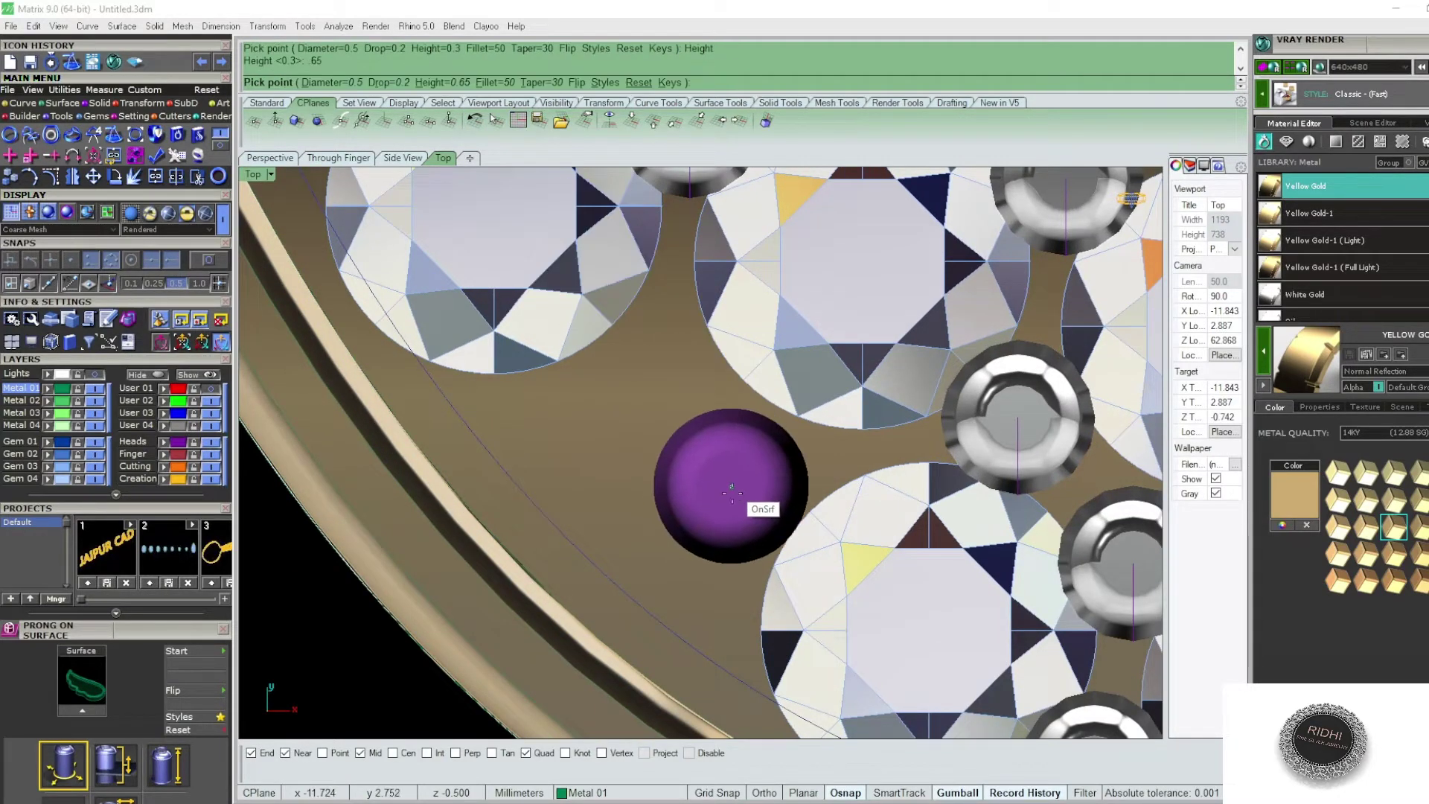
pyautogui.scroll(-2, 721, 484)
pyautogui.scroll(1, 715, 562)
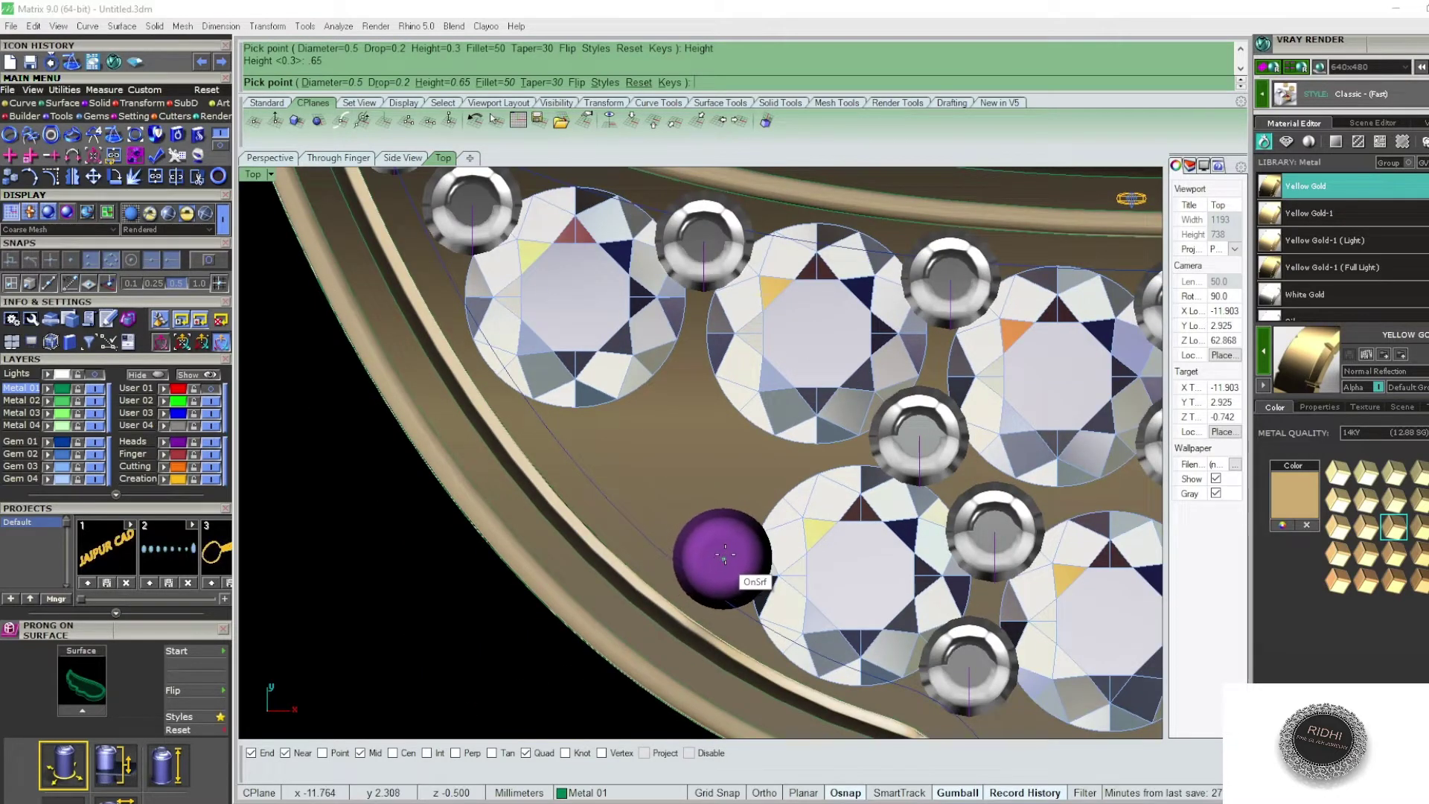
# - Place three larger prongs in the gaps between the edge diamonds
pyautogui.click(724, 556)
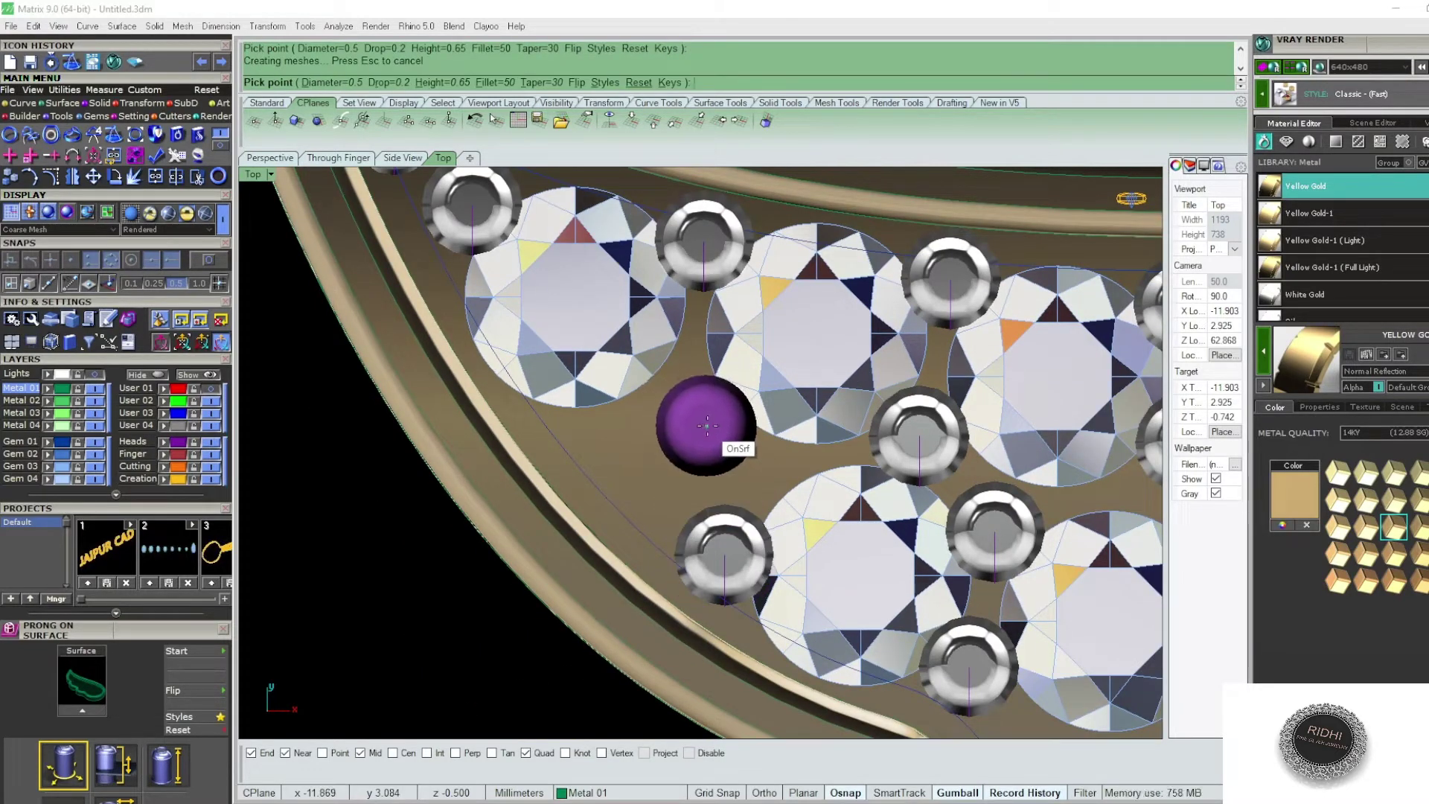
pyautogui.click(712, 428)
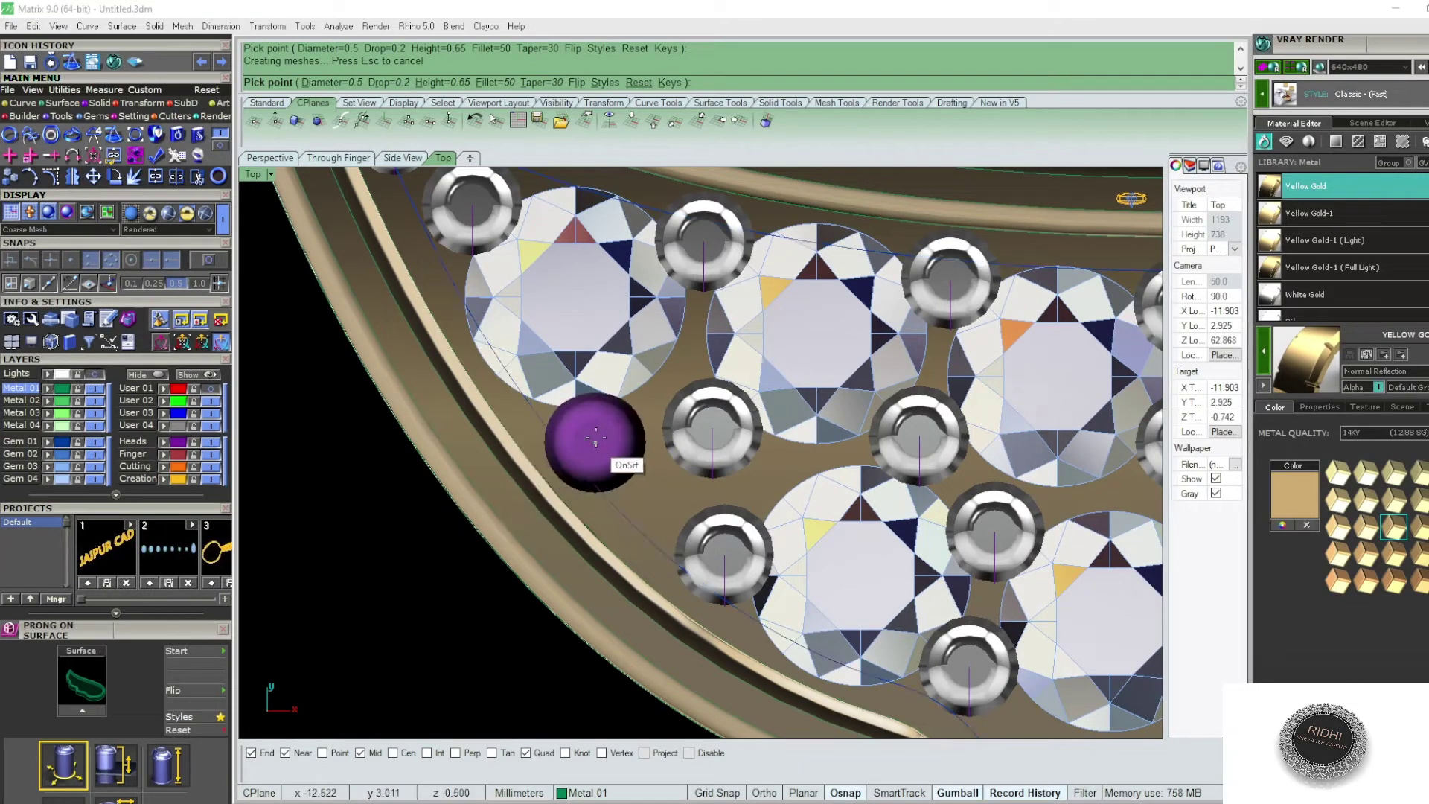
pyautogui.click(595, 438)
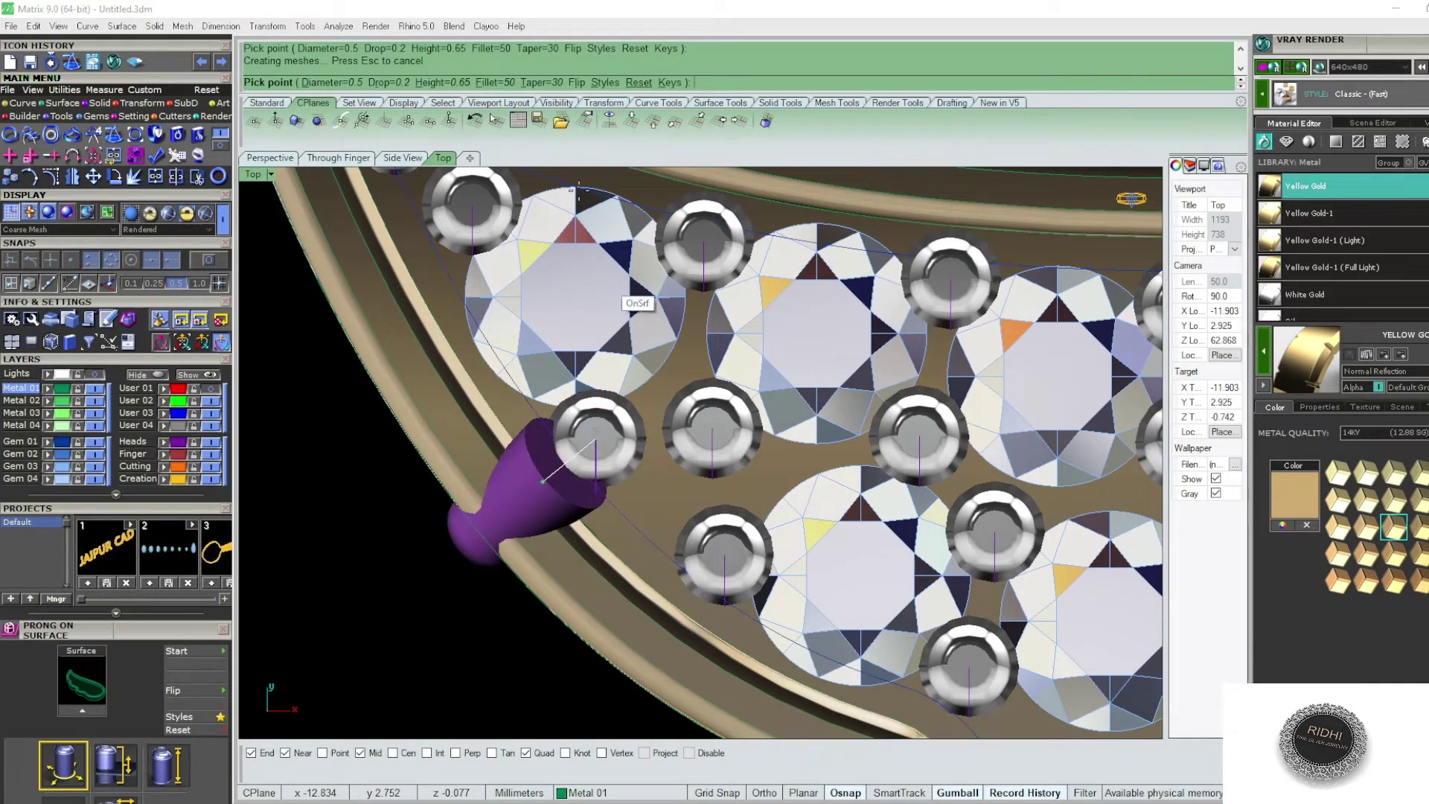
# - Set the prong diameter to 0.45 and the height to 0.3
pyautogui.click(355, 83)
pyautogui.write('4')
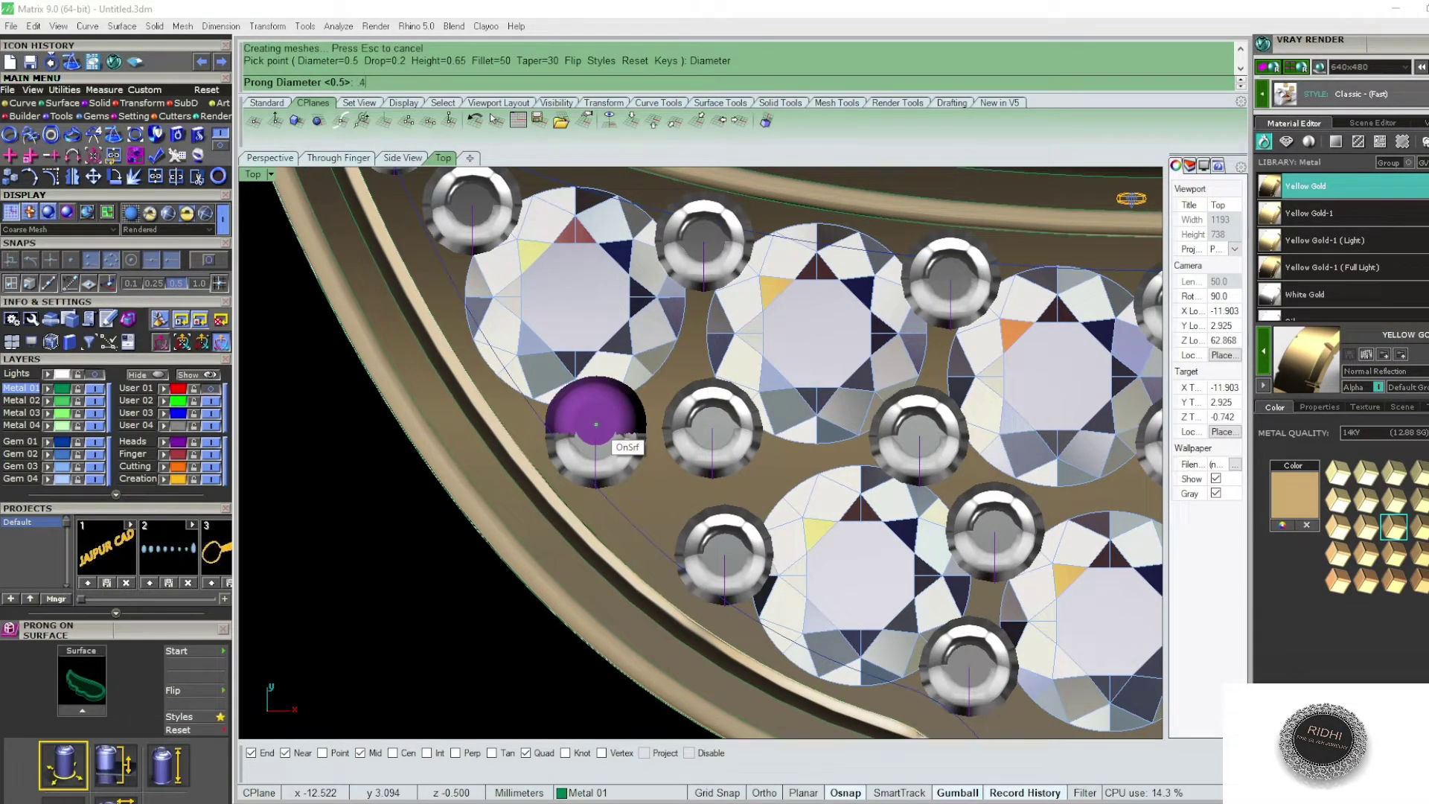
pyautogui.write('5')
pyautogui.press('Return')
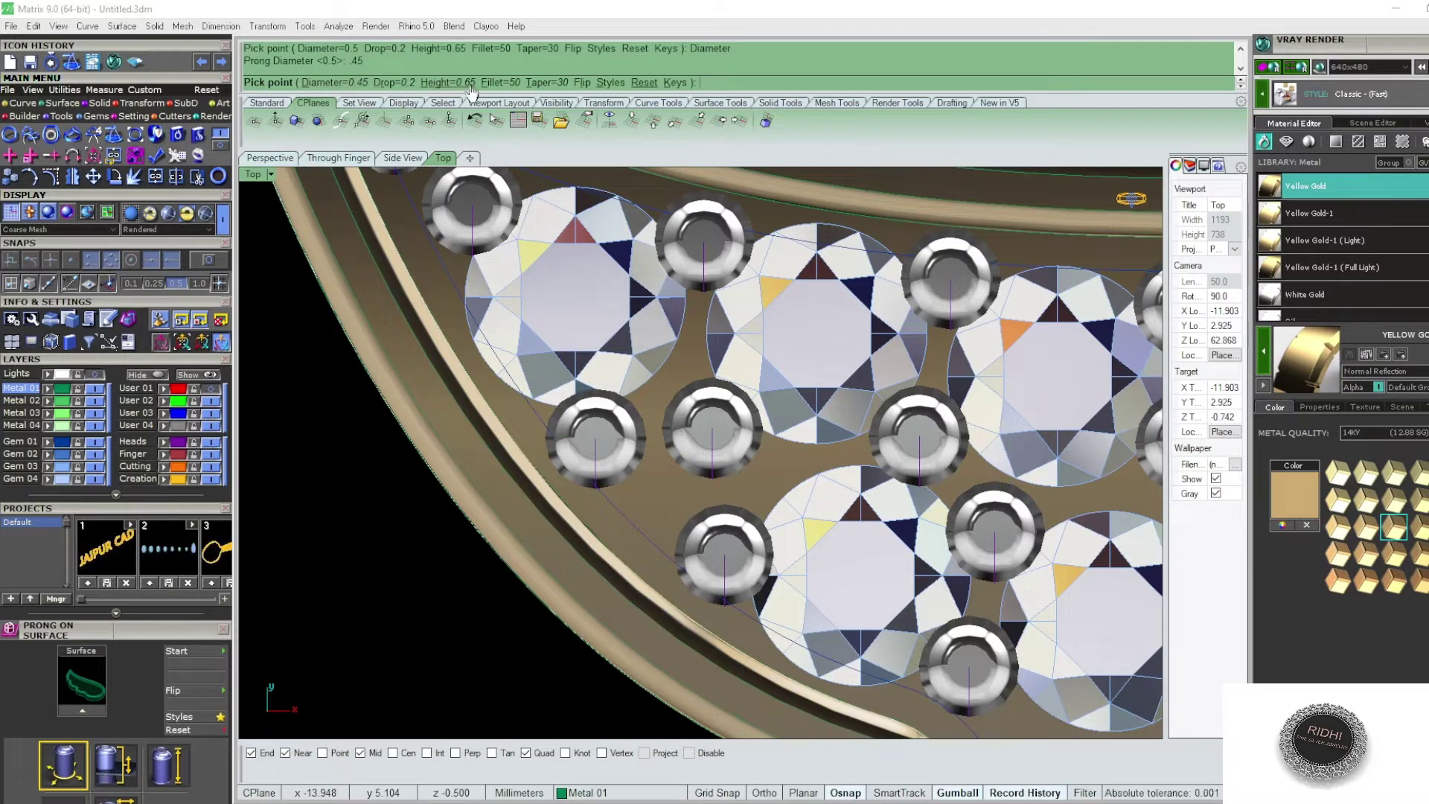
pyautogui.click(467, 83)
pyautogui.press('Return')
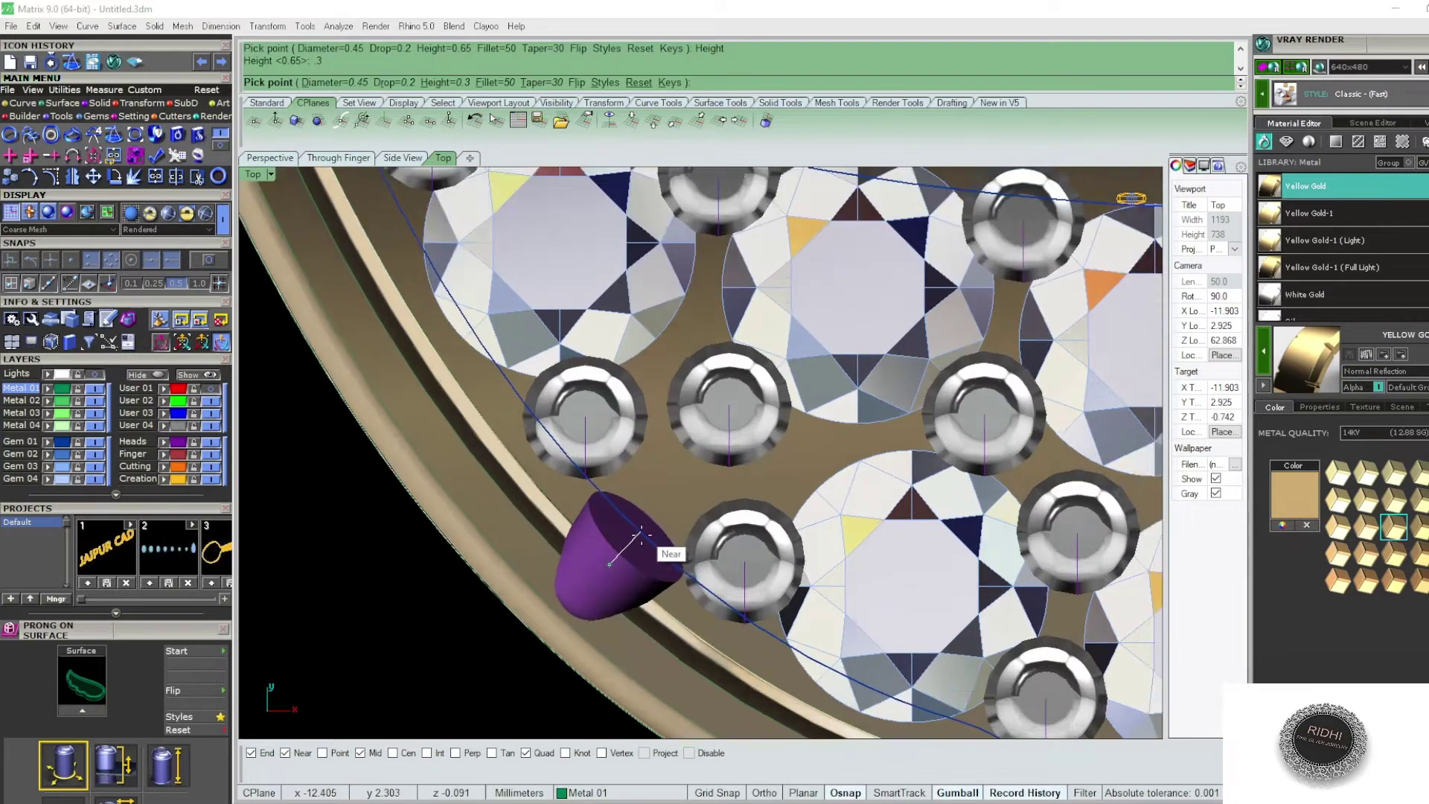
# - Place a small prong at the wing's lower notch, inspect it, and finish placement
pyautogui.scroll(2, 640, 521)
pyautogui.scroll(1, 648, 506)
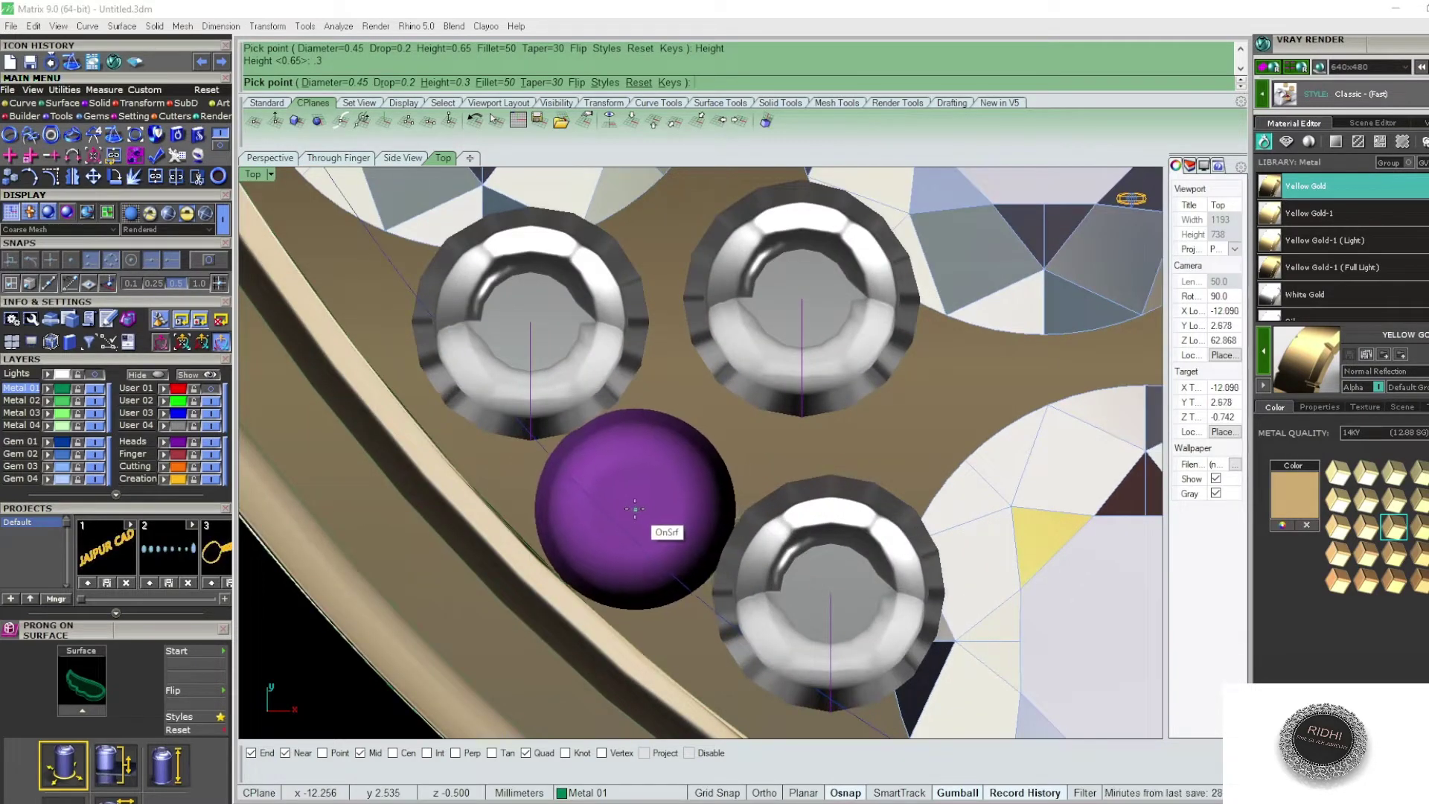
pyautogui.click(633, 509)
pyautogui.scroll(-5, 632, 510)
pyautogui.scroll(-2, 631, 511)
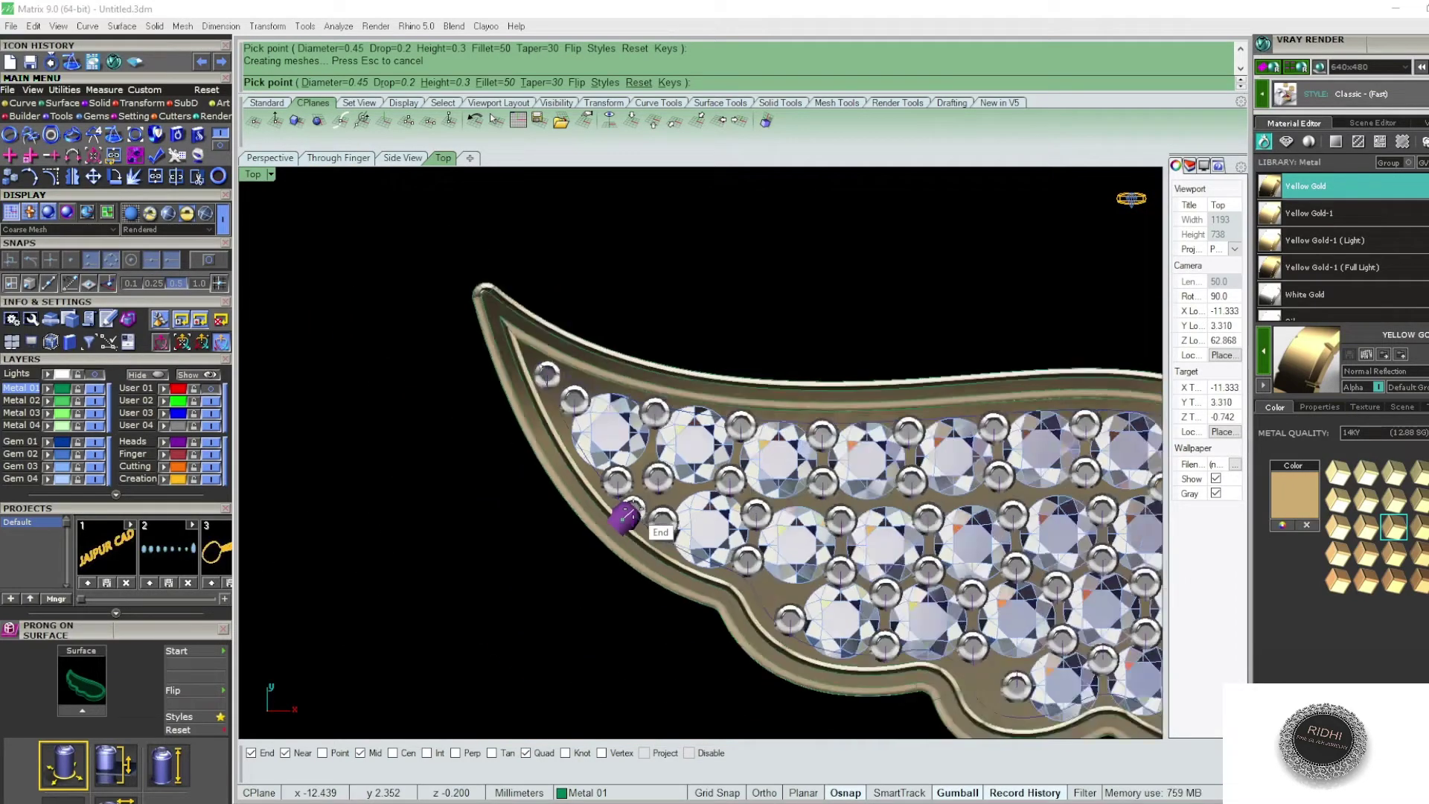
pyautogui.scroll(-2, 631, 512)
pyautogui.scroll(1, 659, 525)
pyautogui.scroll(2, 670, 525)
pyautogui.scroll(2, 684, 526)
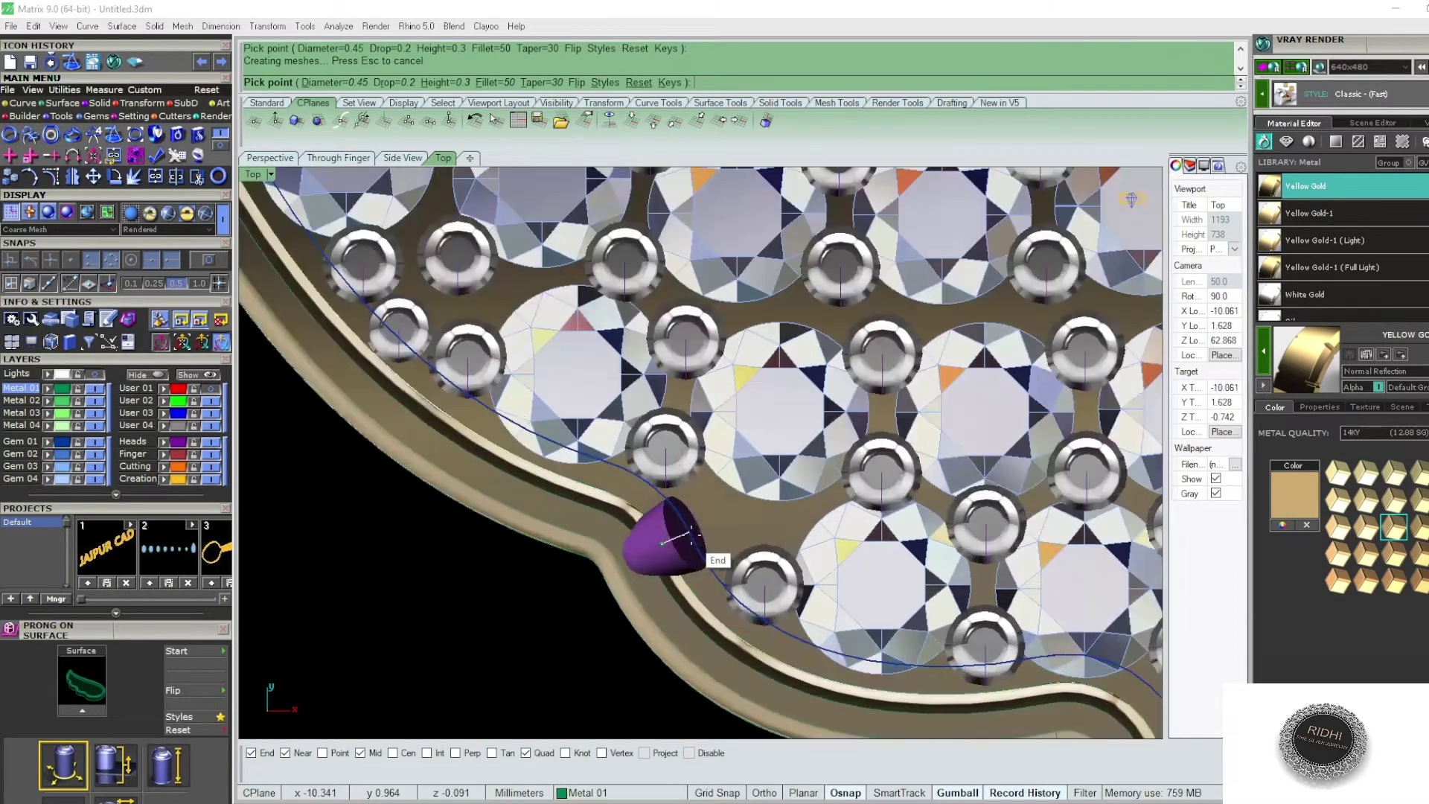
pyautogui.scroll(2, 699, 526)
pyautogui.scroll(1, 703, 526)
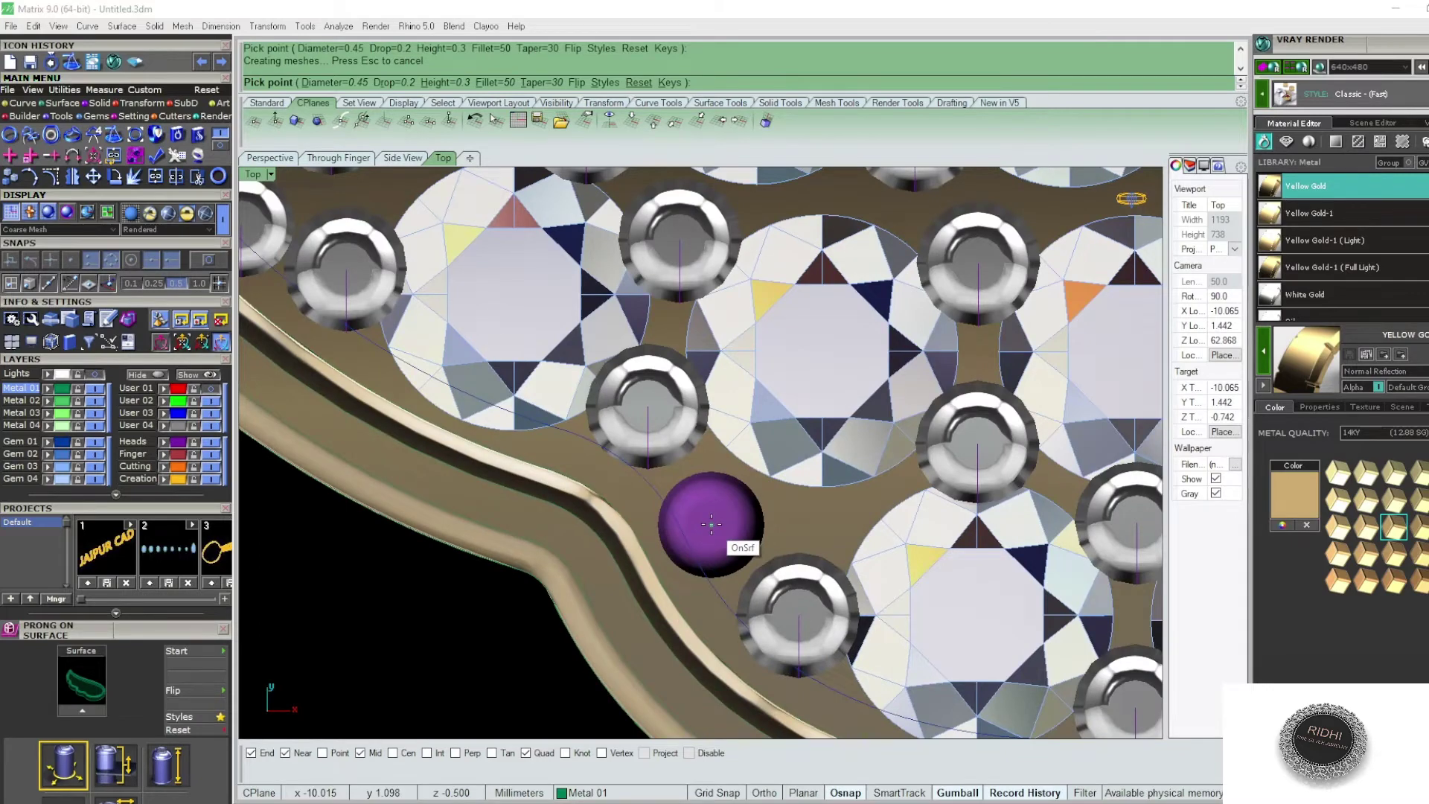
pyautogui.scroll(-3, 707, 417)
pyautogui.scroll(-2, 782, 446)
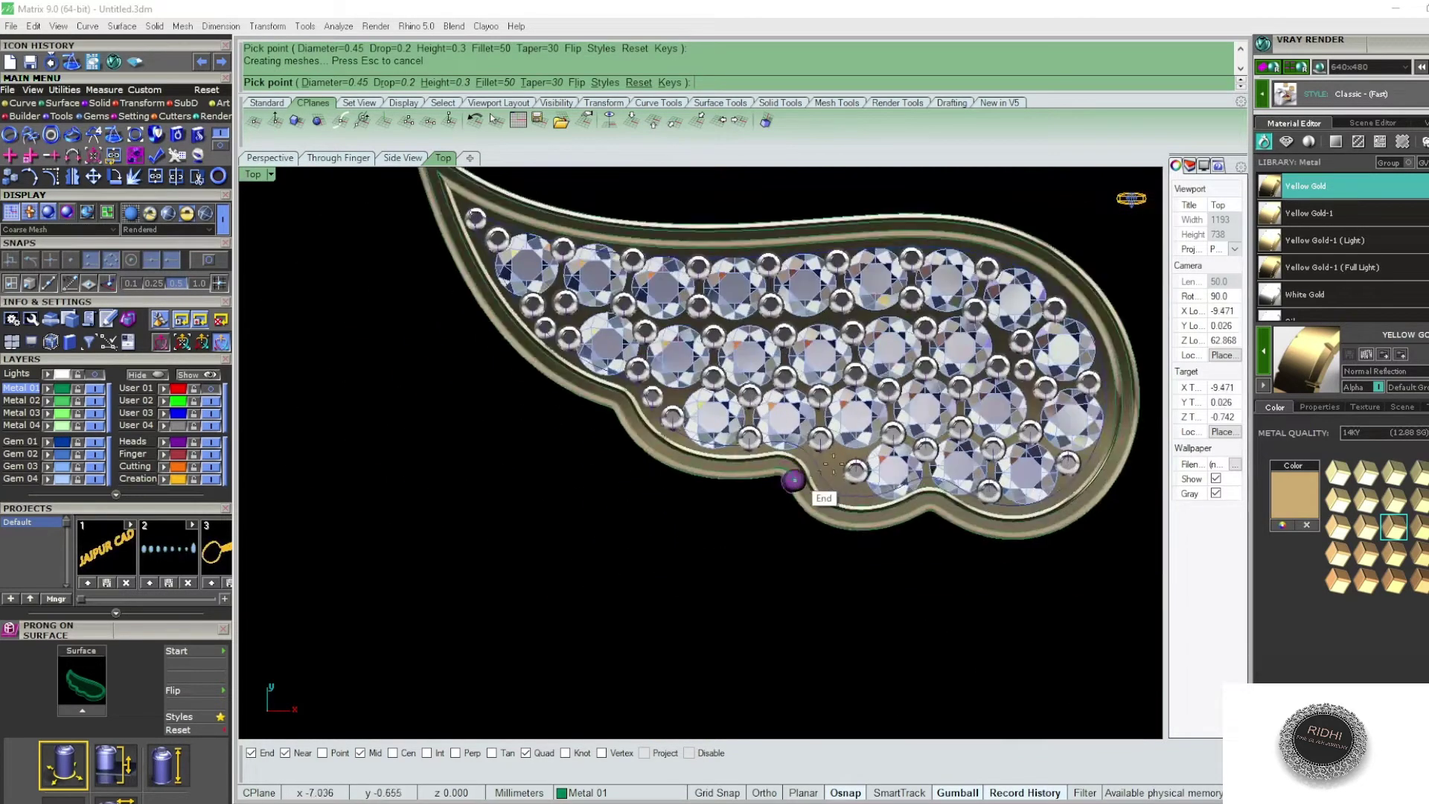
pyautogui.scroll(3, 826, 469)
pyautogui.scroll(2, 822, 480)
pyautogui.scroll(1, 820, 495)
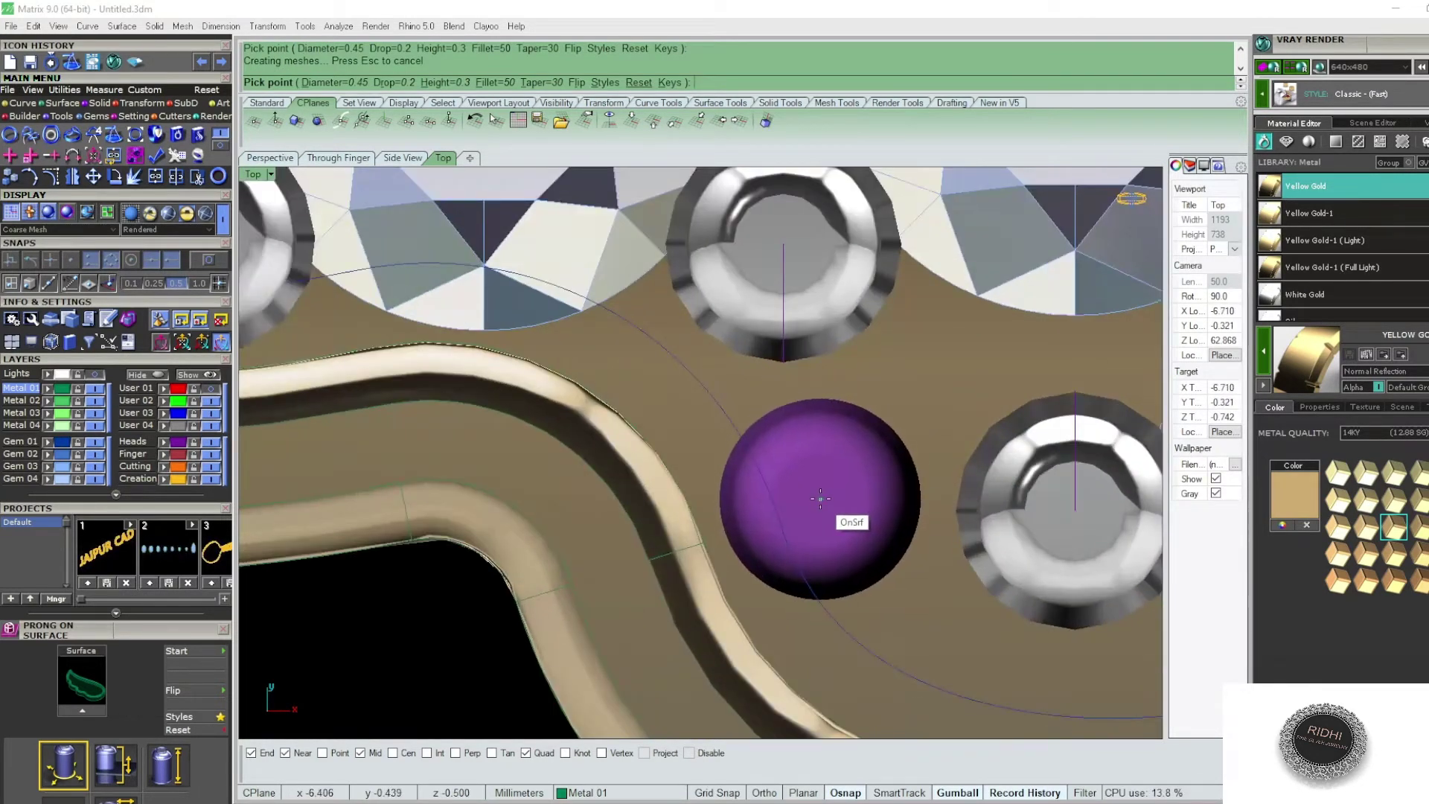
pyautogui.scroll(-3, 819, 499)
pyautogui.scroll(-1, 692, 417)
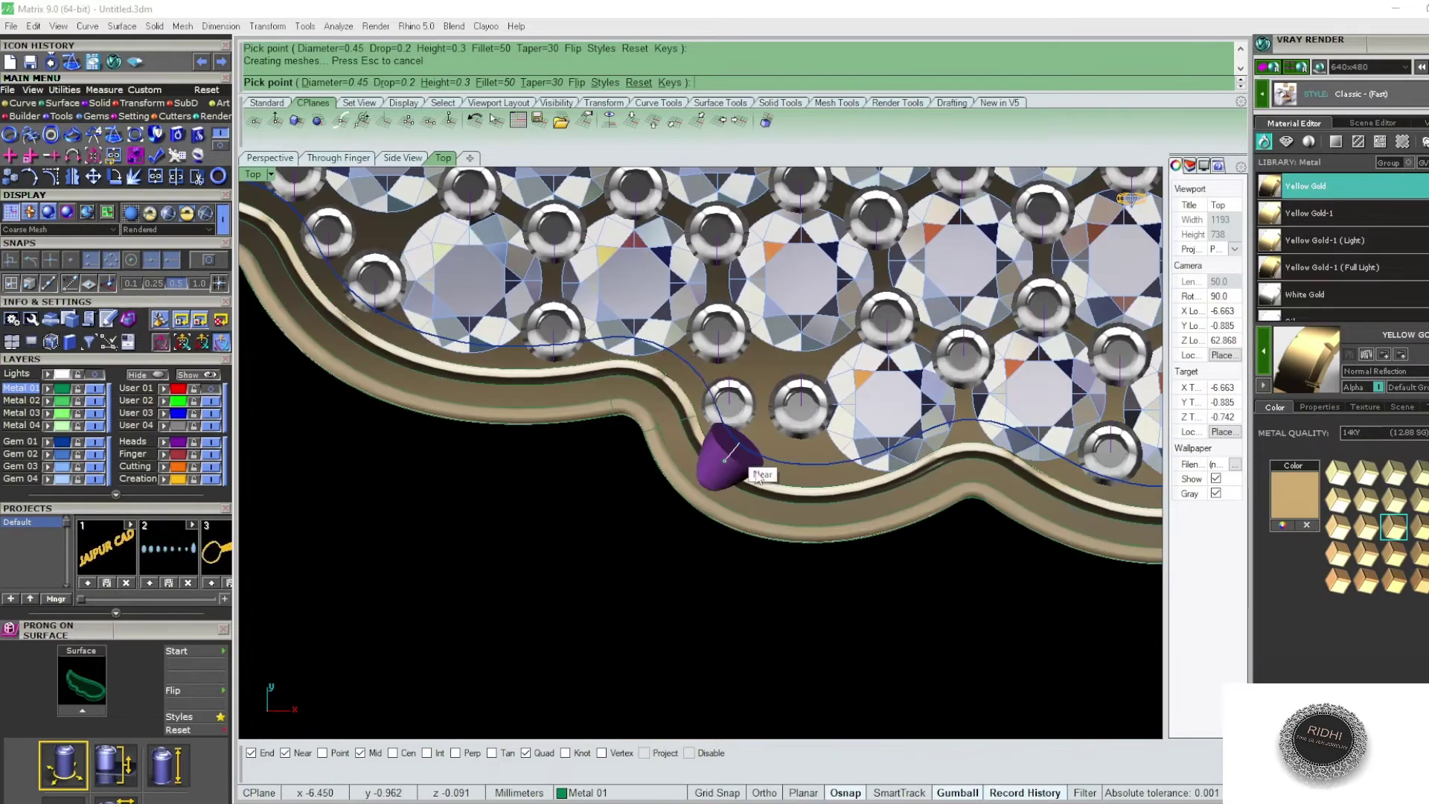
pyautogui.scroll(2, 744, 476)
pyautogui.scroll(3, 781, 480)
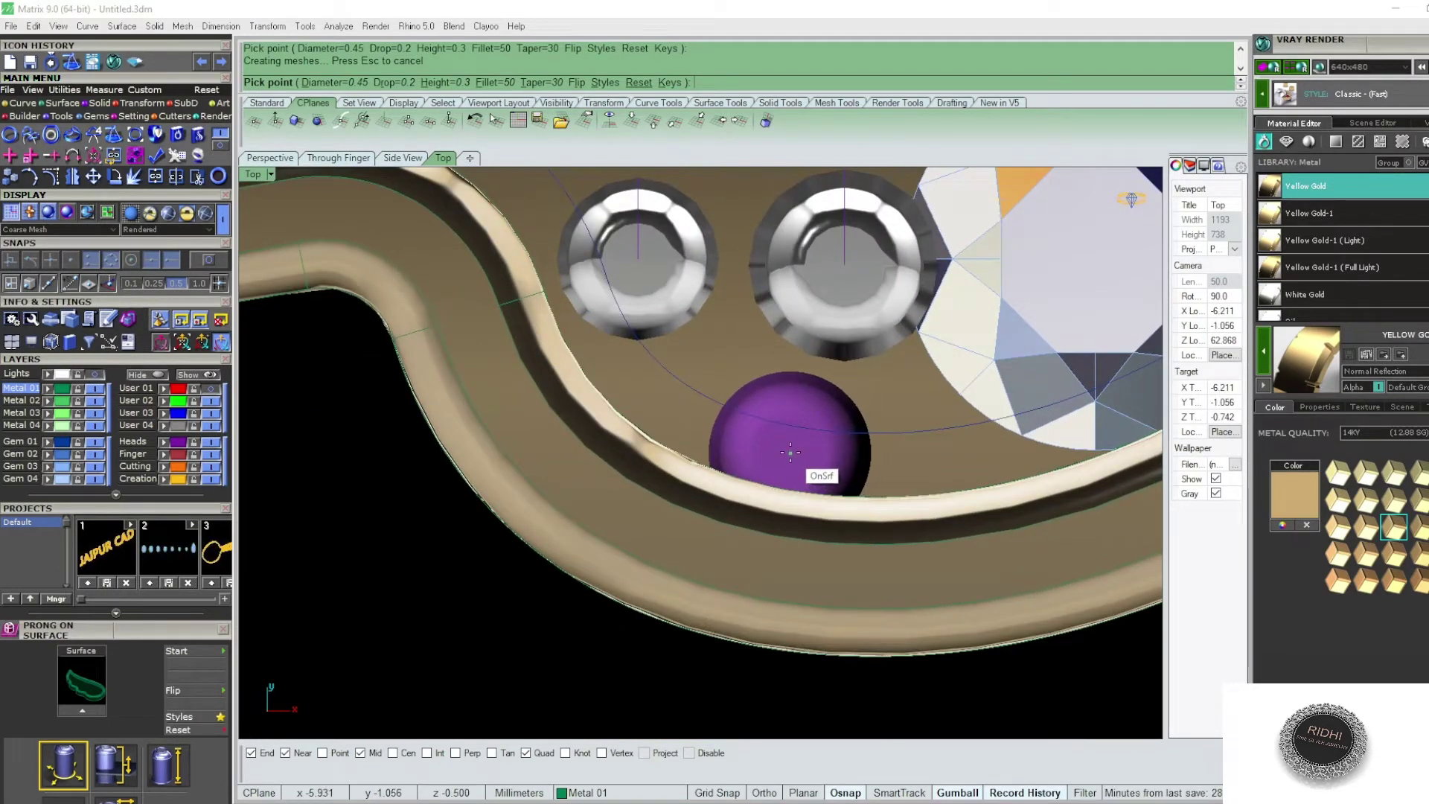
pyautogui.scroll(-3, 653, 447)
pyautogui.scroll(-2, 646, 445)
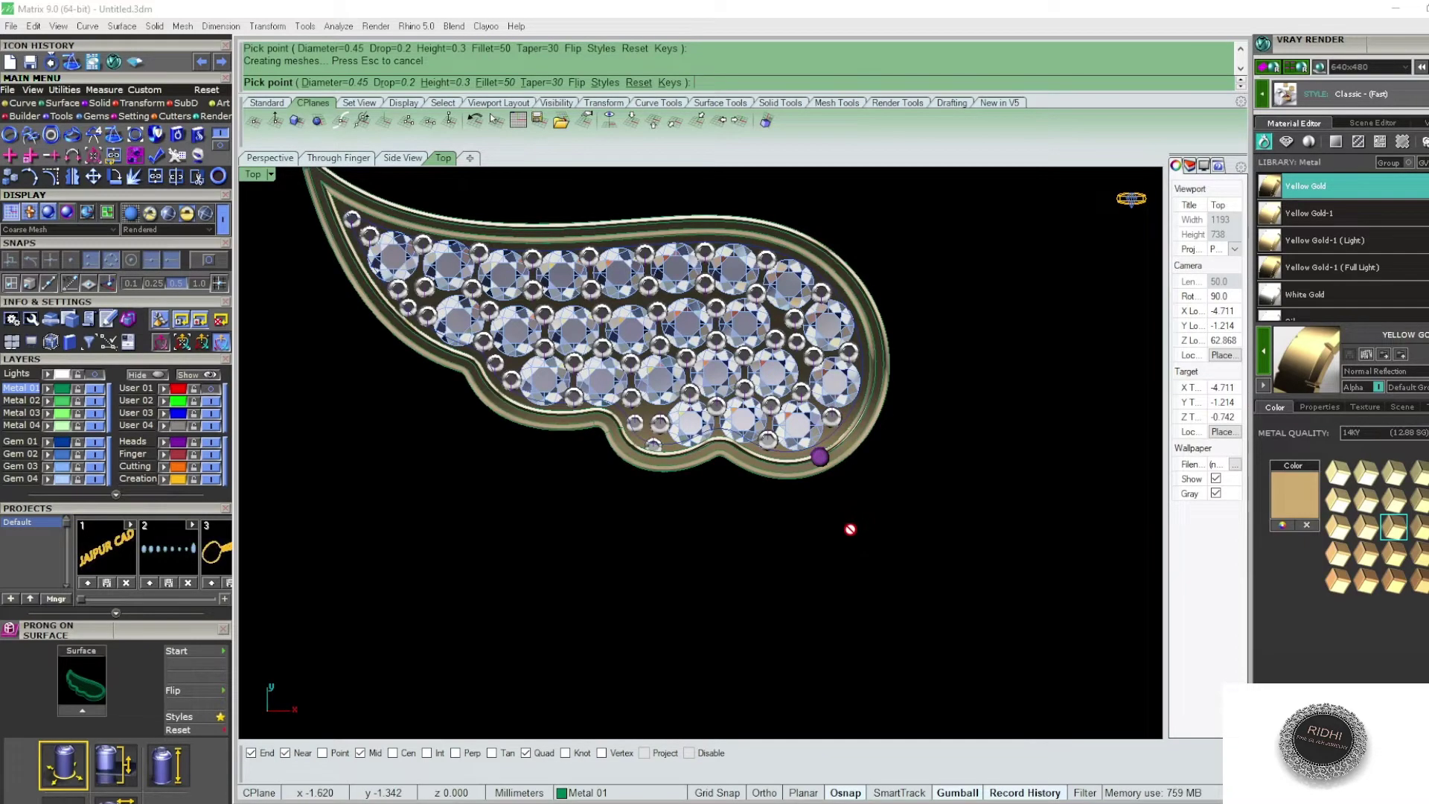
pyautogui.press('Return')
pyautogui.scroll(3, 673, 454)
pyautogui.scroll(2, 674, 457)
pyautogui.scroll(-3, 675, 460)
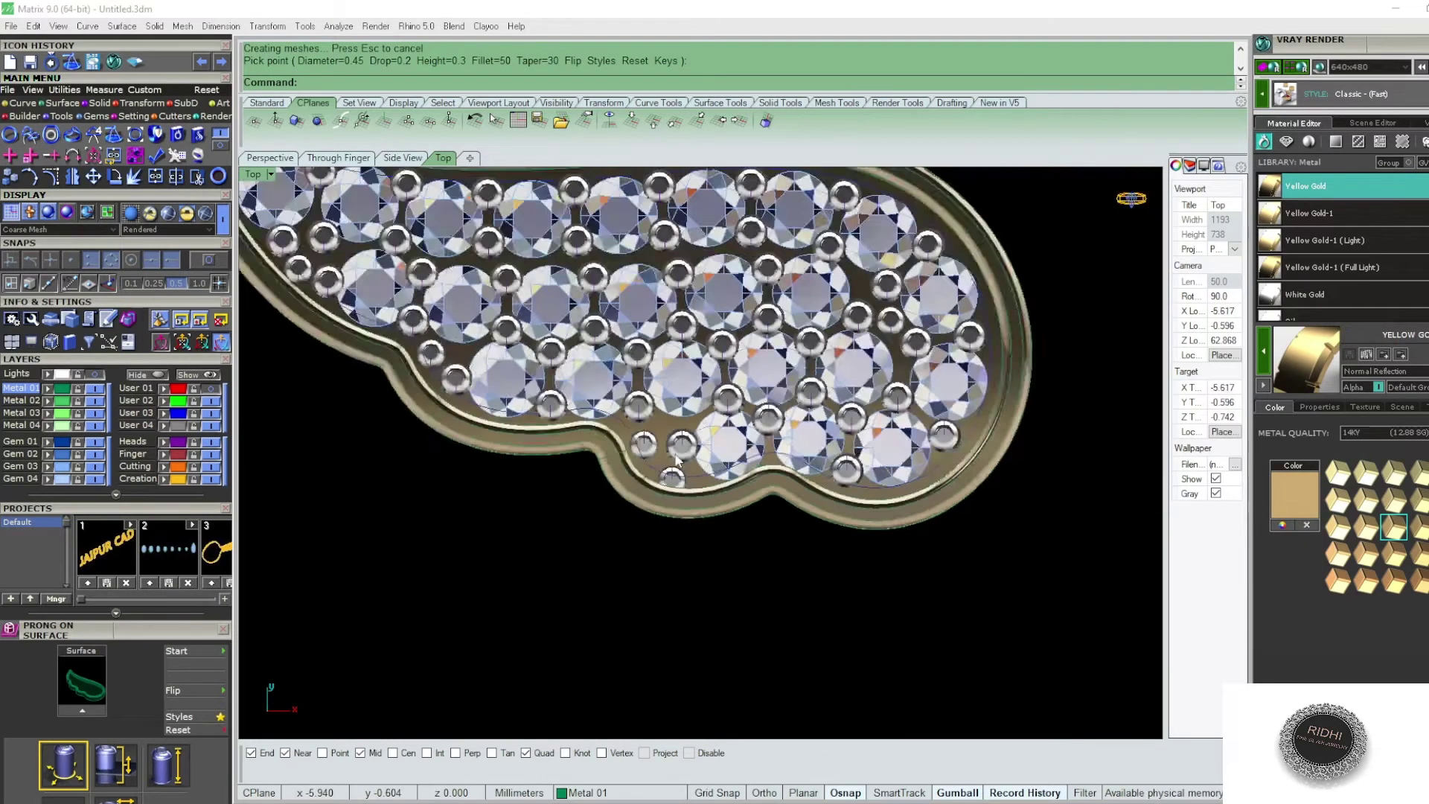
pyautogui.scroll(-3, 677, 461)
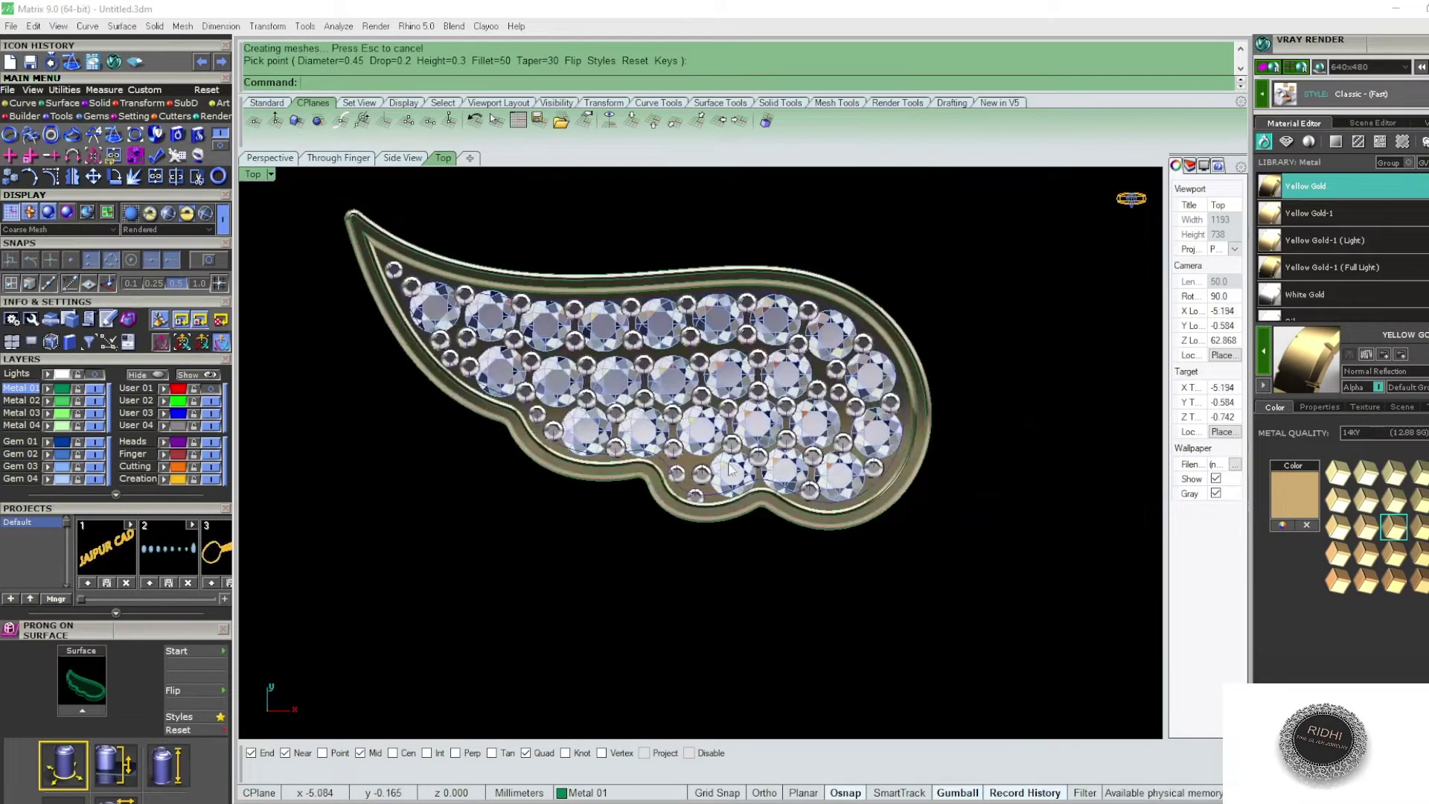
# - Add gem cutters to all the selected diamonds on the gem layer
pyautogui.click(67, 470)
pyautogui.press('F4')
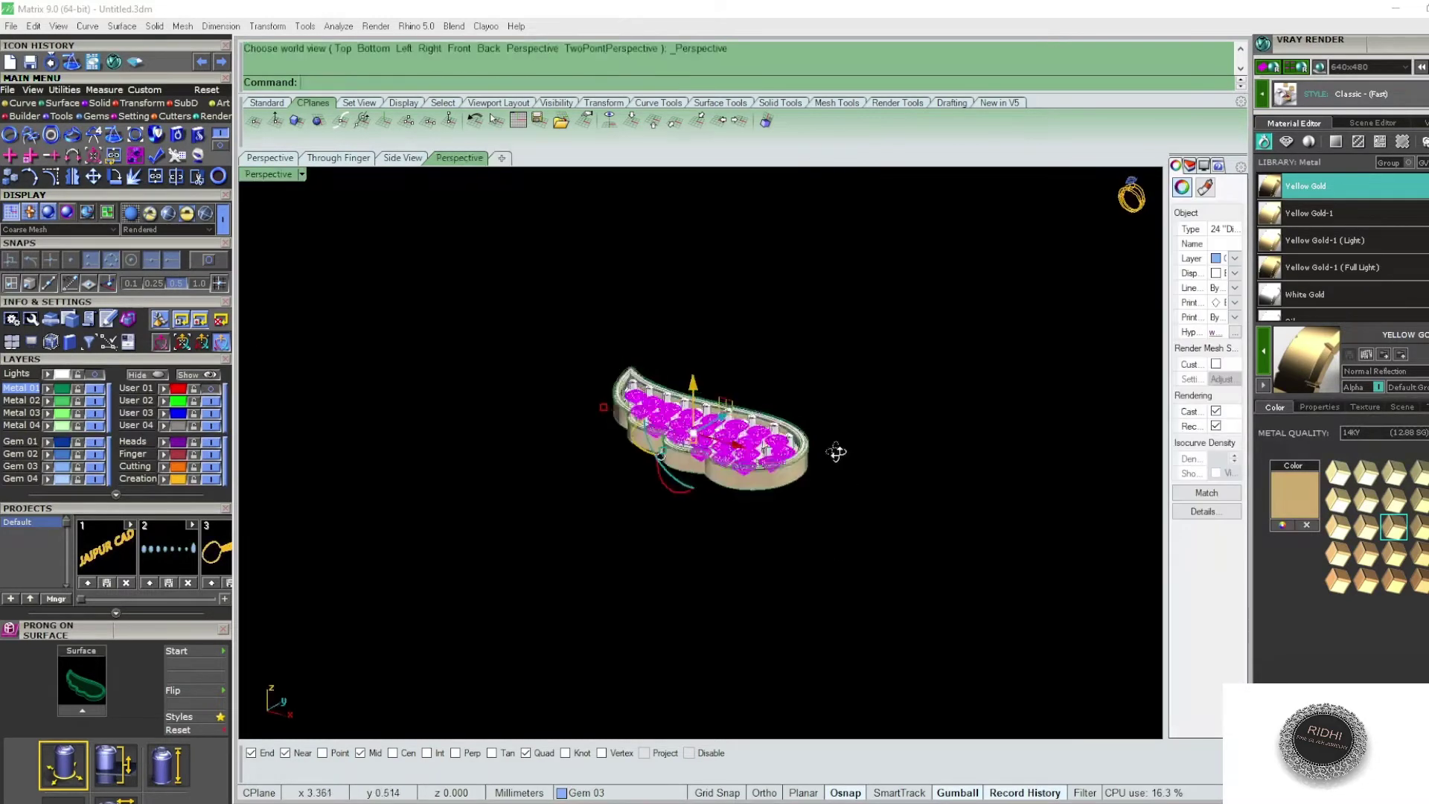
pyautogui.moveTo(836, 451)
pyautogui.mouseDown(button='right')
pyautogui.moveTo(864, 290)
pyautogui.moveTo(918, 470)
pyautogui.mouseUp(button='right')
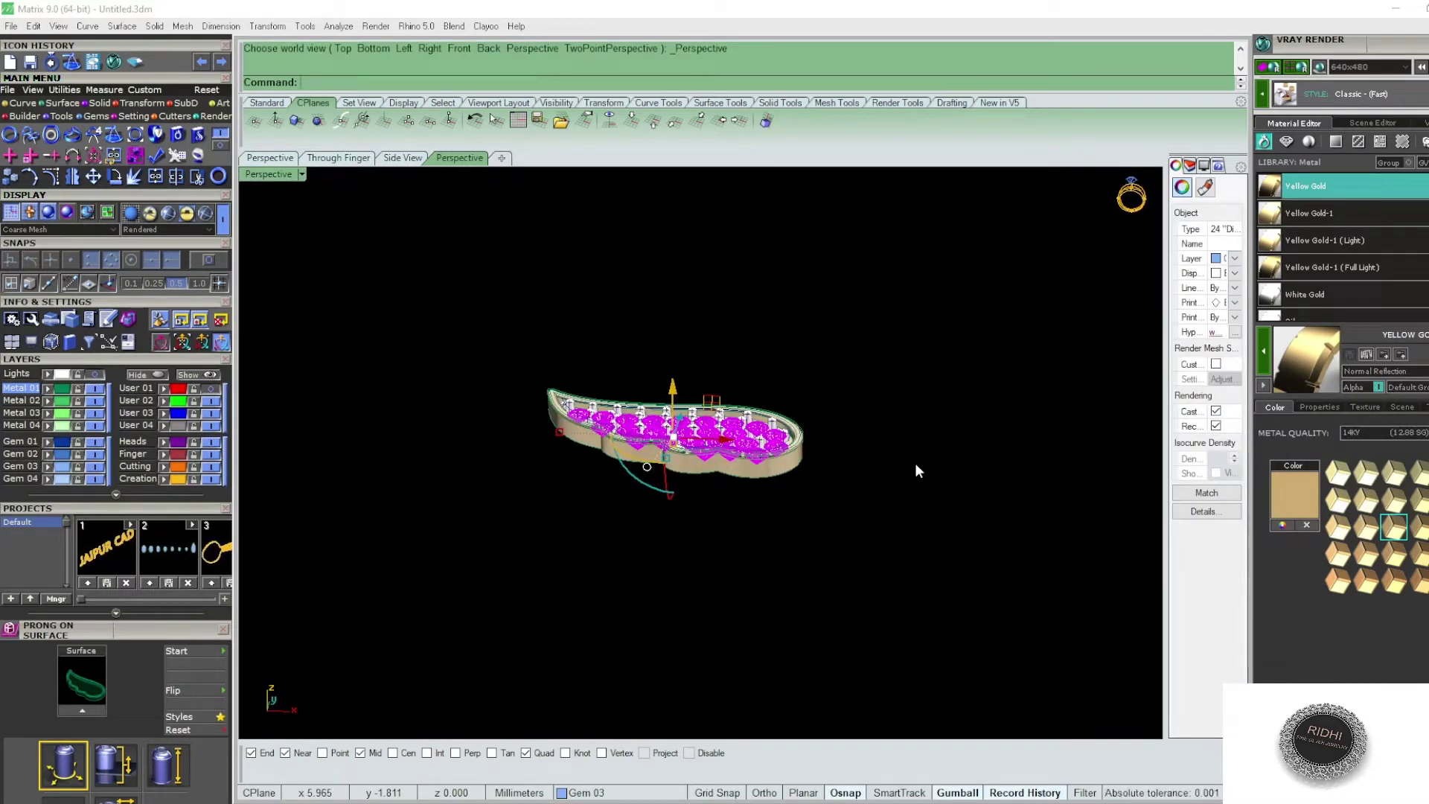
pyautogui.press('F6')
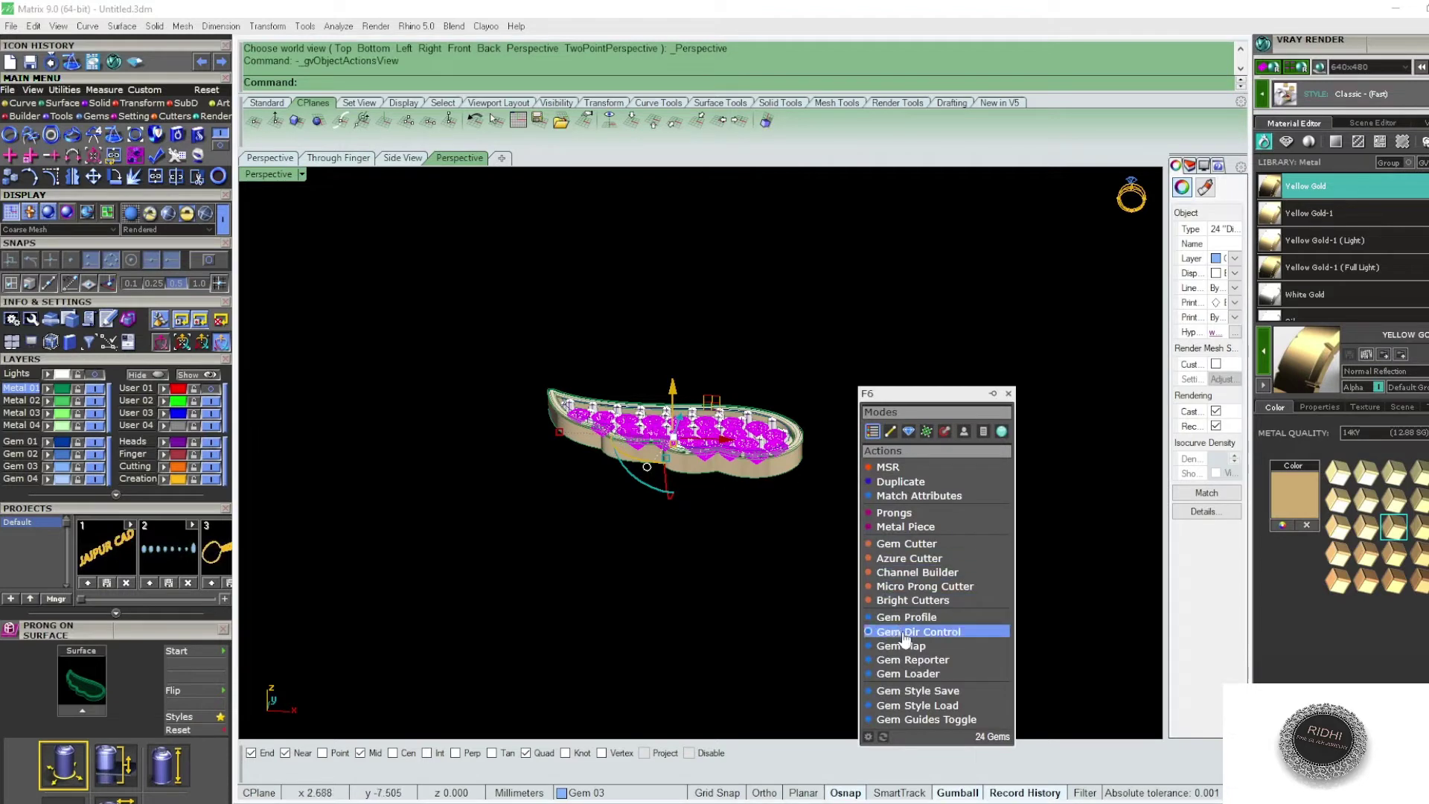
pyautogui.click(907, 557)
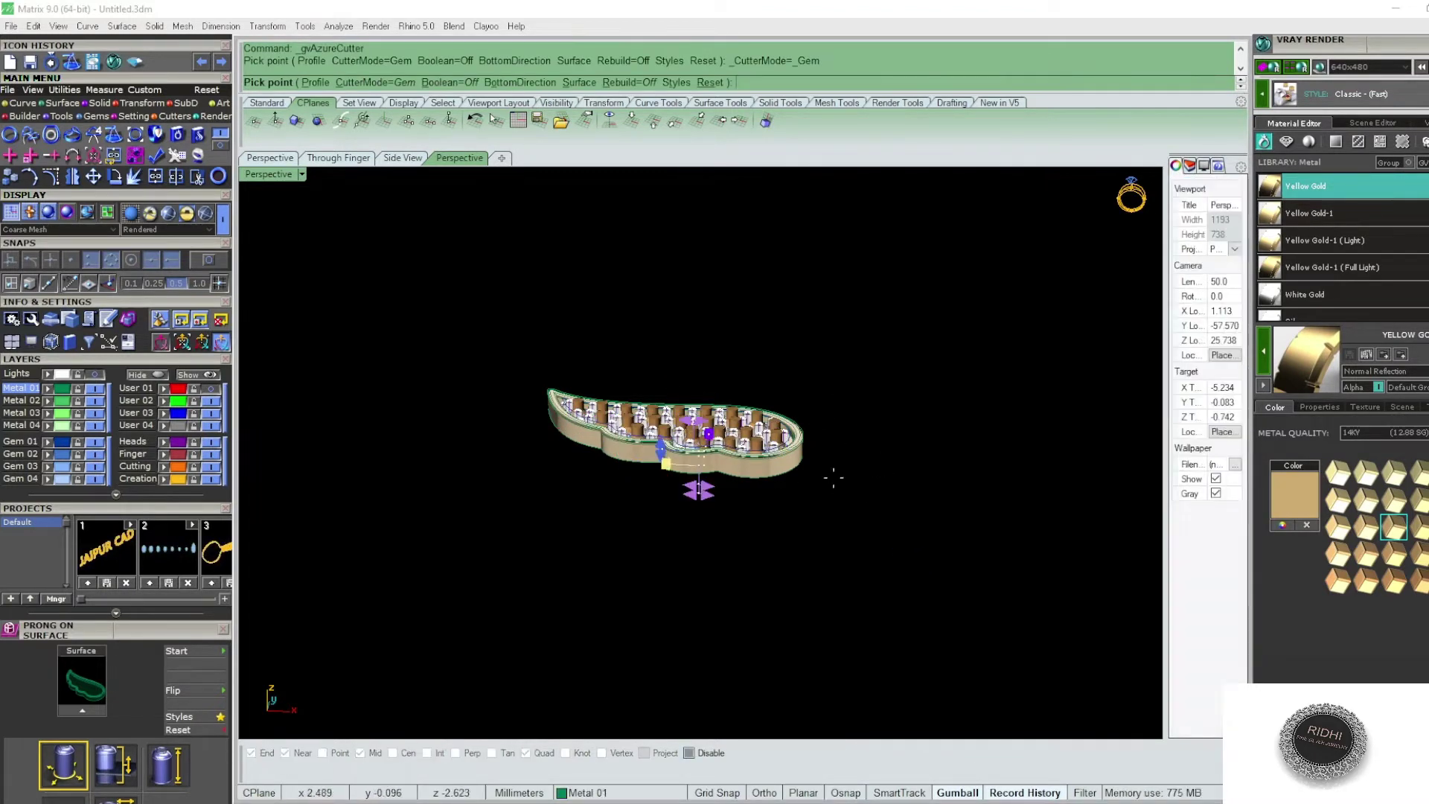
# - Enlarge the gem cutters by raising their taper to 55%, then finish them
pyautogui.moveTo(833, 478)
pyautogui.mouseDown(button='right')
pyautogui.moveTo(648, 443)
pyautogui.moveTo(679, 323)
pyautogui.mouseUp(button='right')
pyautogui.scroll(5, 648, 443)
pyautogui.scroll(5, 679, 323)
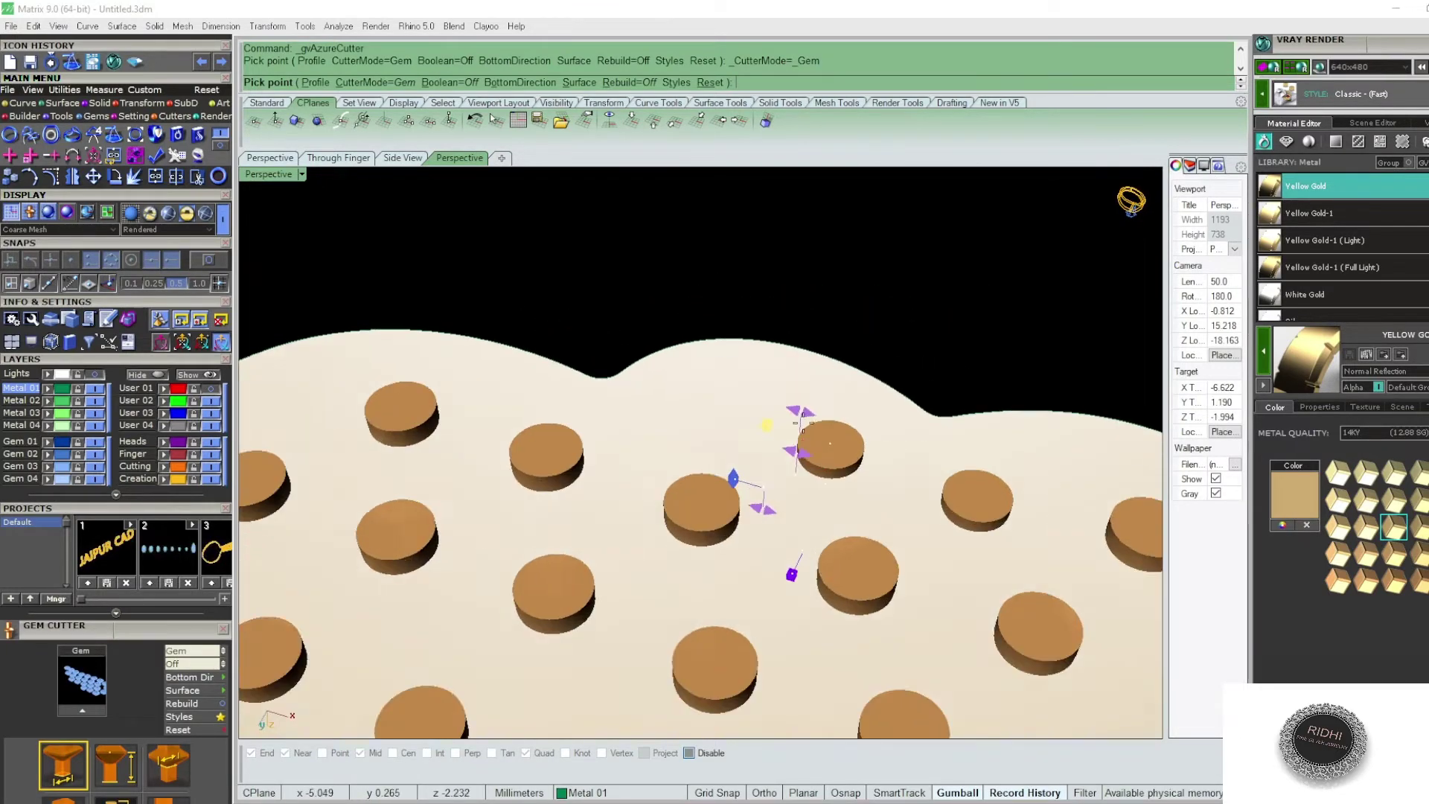
pyautogui.moveTo(804, 422); pyautogui.dragTo(806, 463, button='right')
pyautogui.scroll(3, 806, 463)
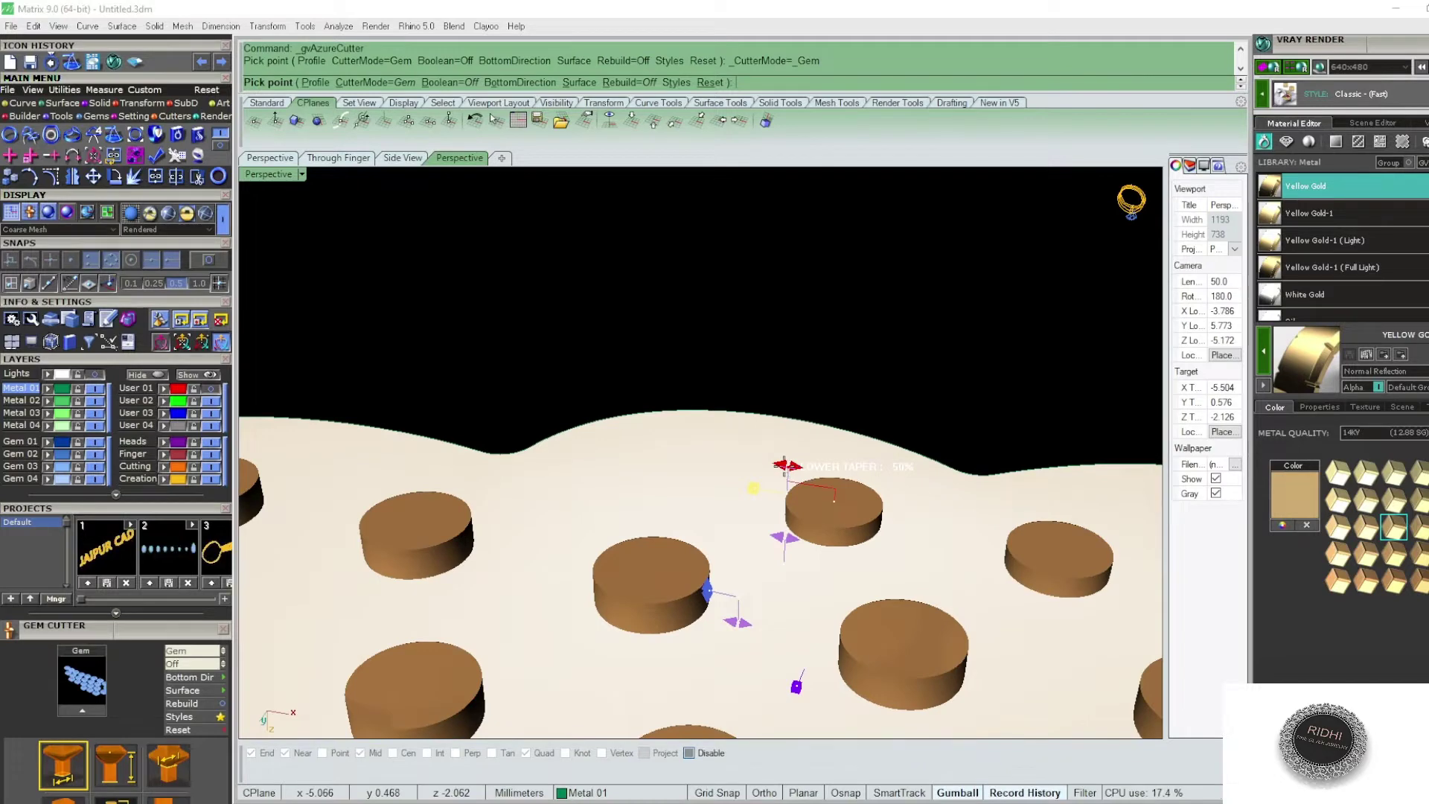
pyautogui.moveTo(784, 465); pyautogui.dragTo(772, 463)
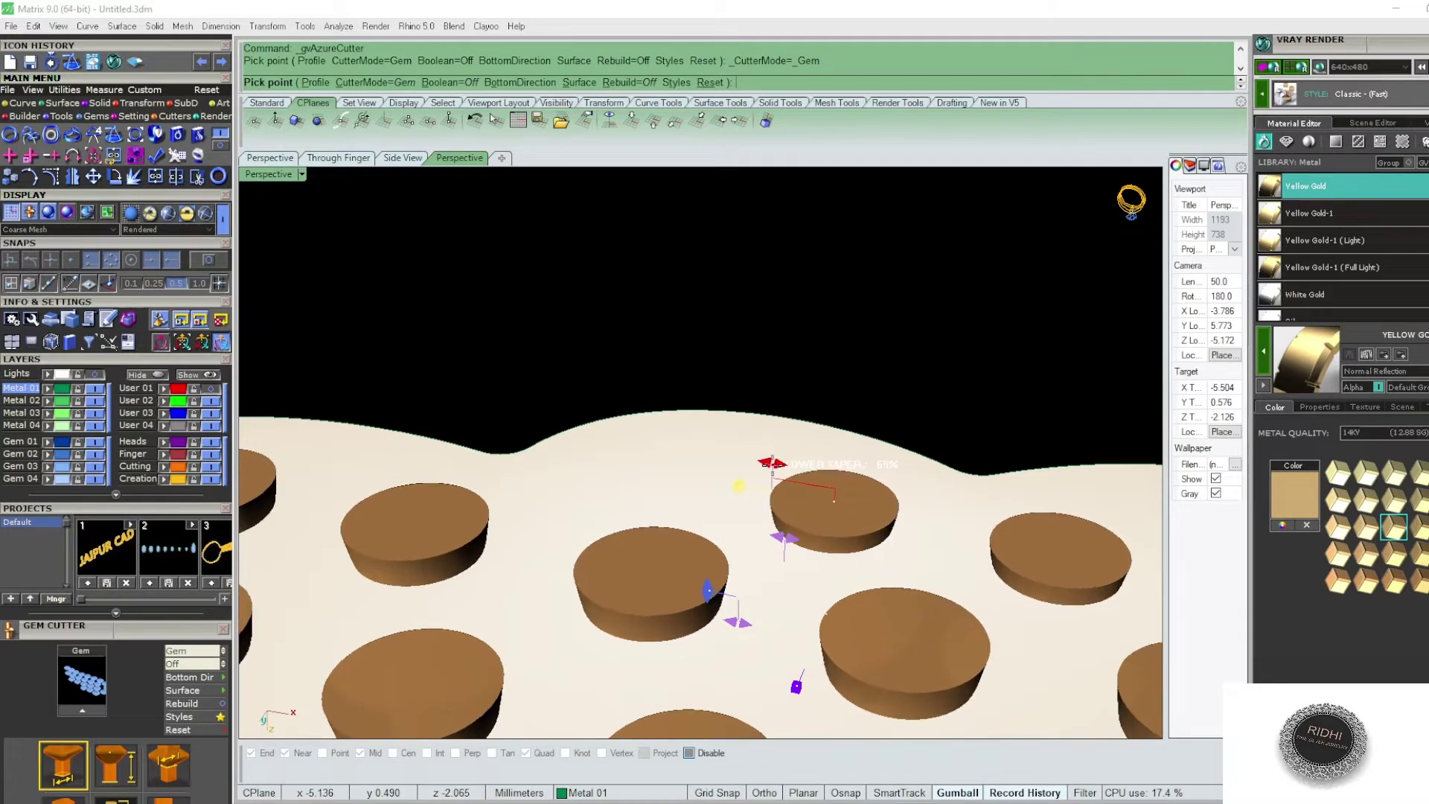
pyautogui.scroll(-3, 796, 454)
pyautogui.scroll(-3, 818, 448)
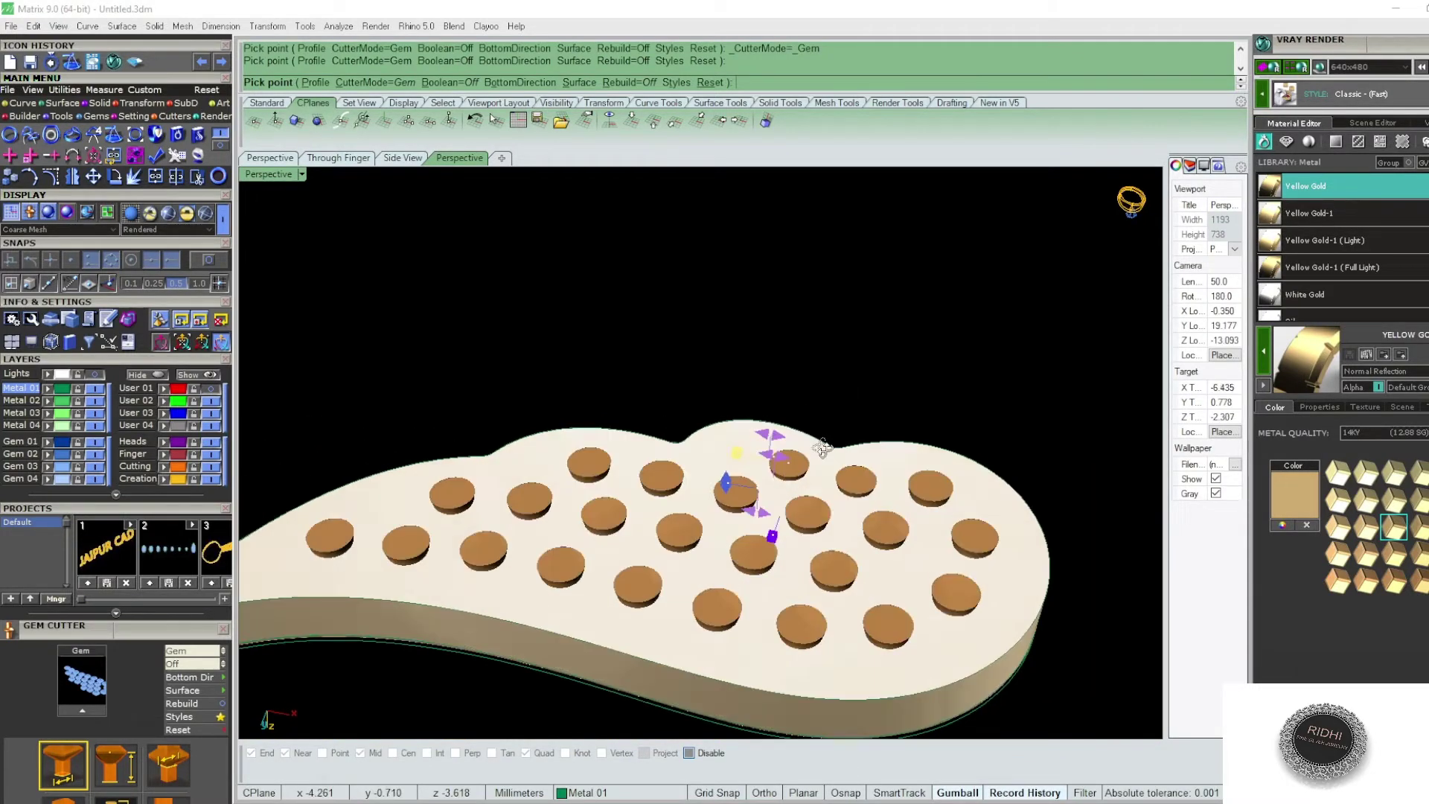
pyautogui.moveTo(823, 447); pyautogui.dragTo(884, 339, button='right')
pyautogui.press('Return')
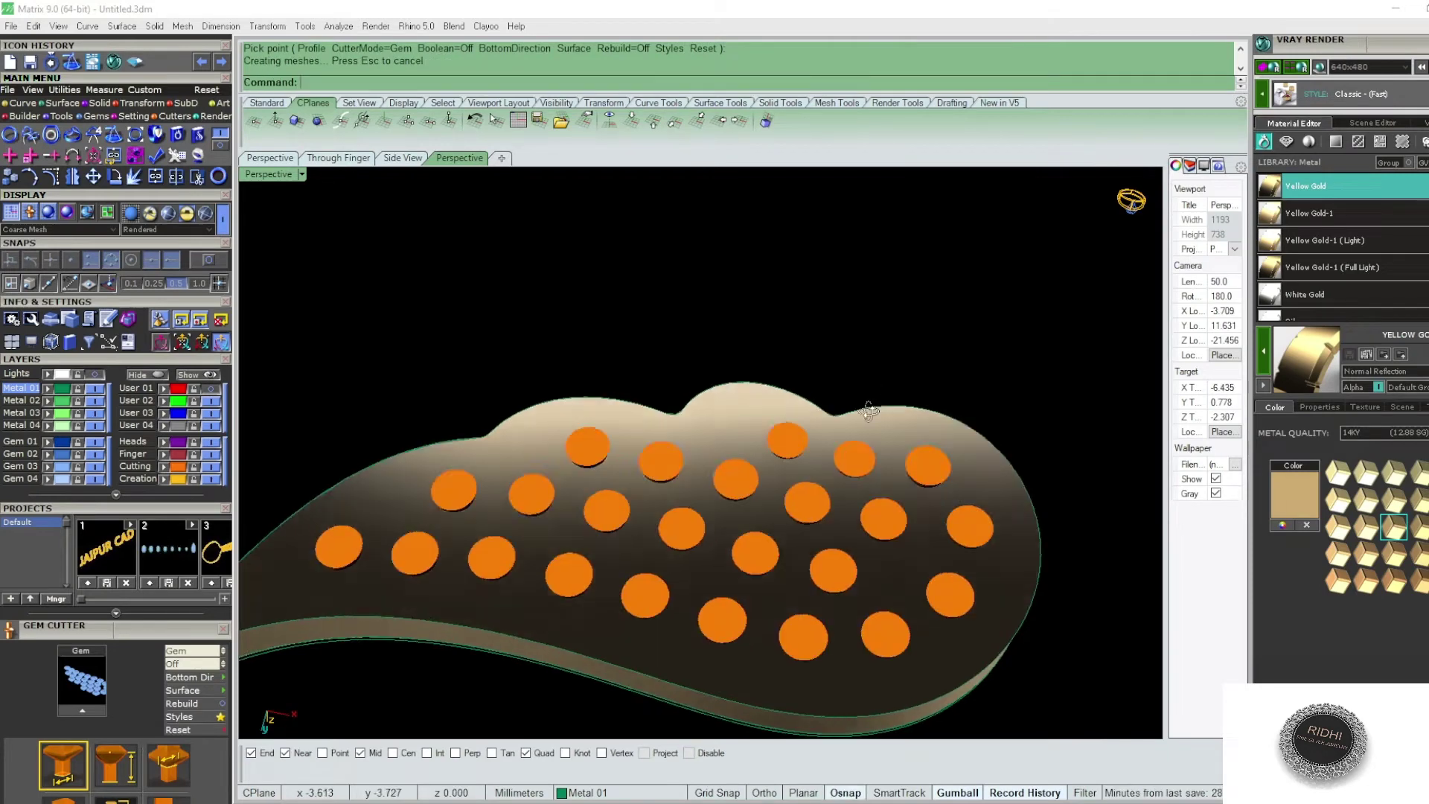
# - Boolean-subtract all the gem cutters from the gold wing plate to cut the seats
pyautogui.moveTo(869, 410); pyautogui.dragTo(846, 372, button='right')
pyautogui.scroll(3, 846, 363)
pyautogui.click(785, 384)
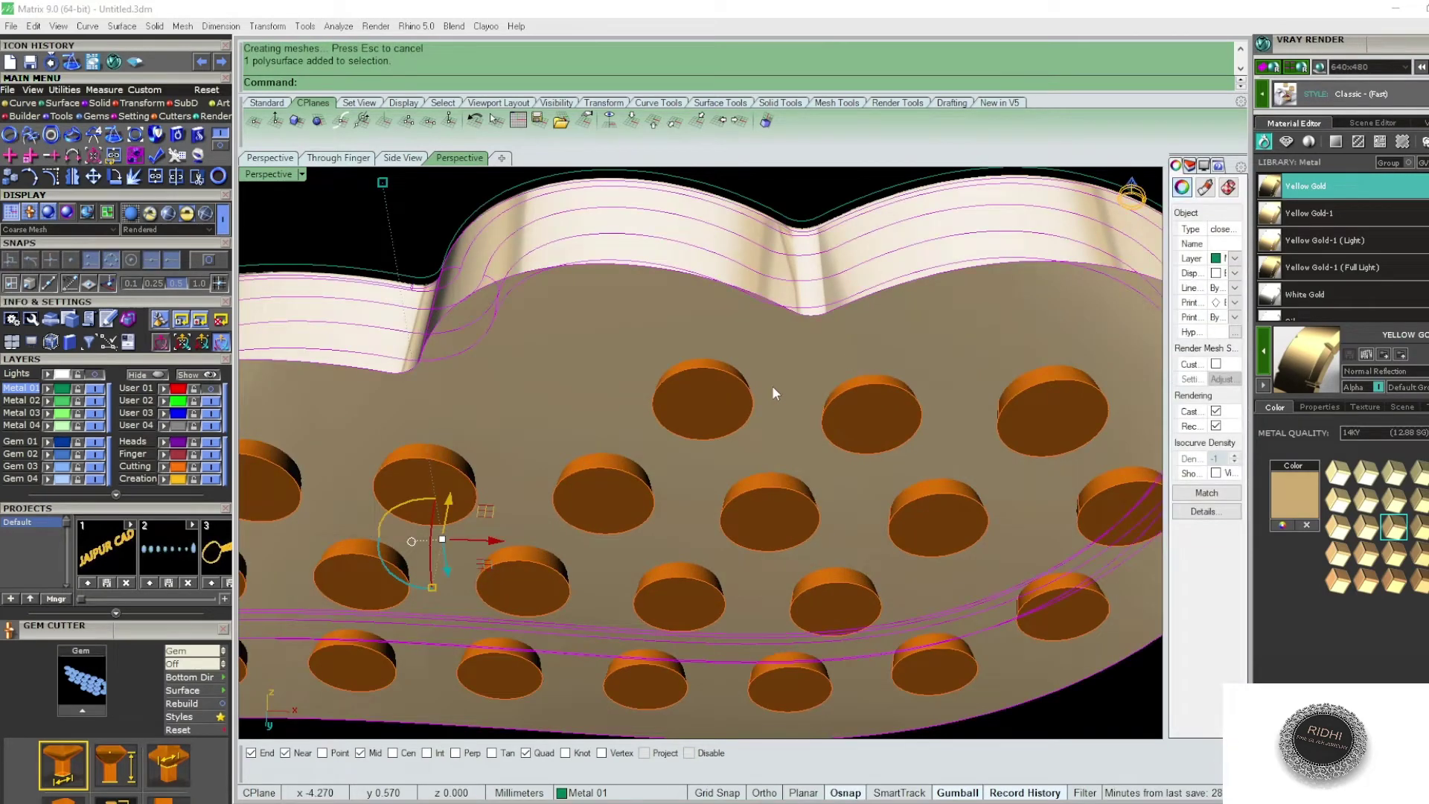
pyautogui.write('BB')
pyautogui.click(708, 407)
pyautogui.press('Return')
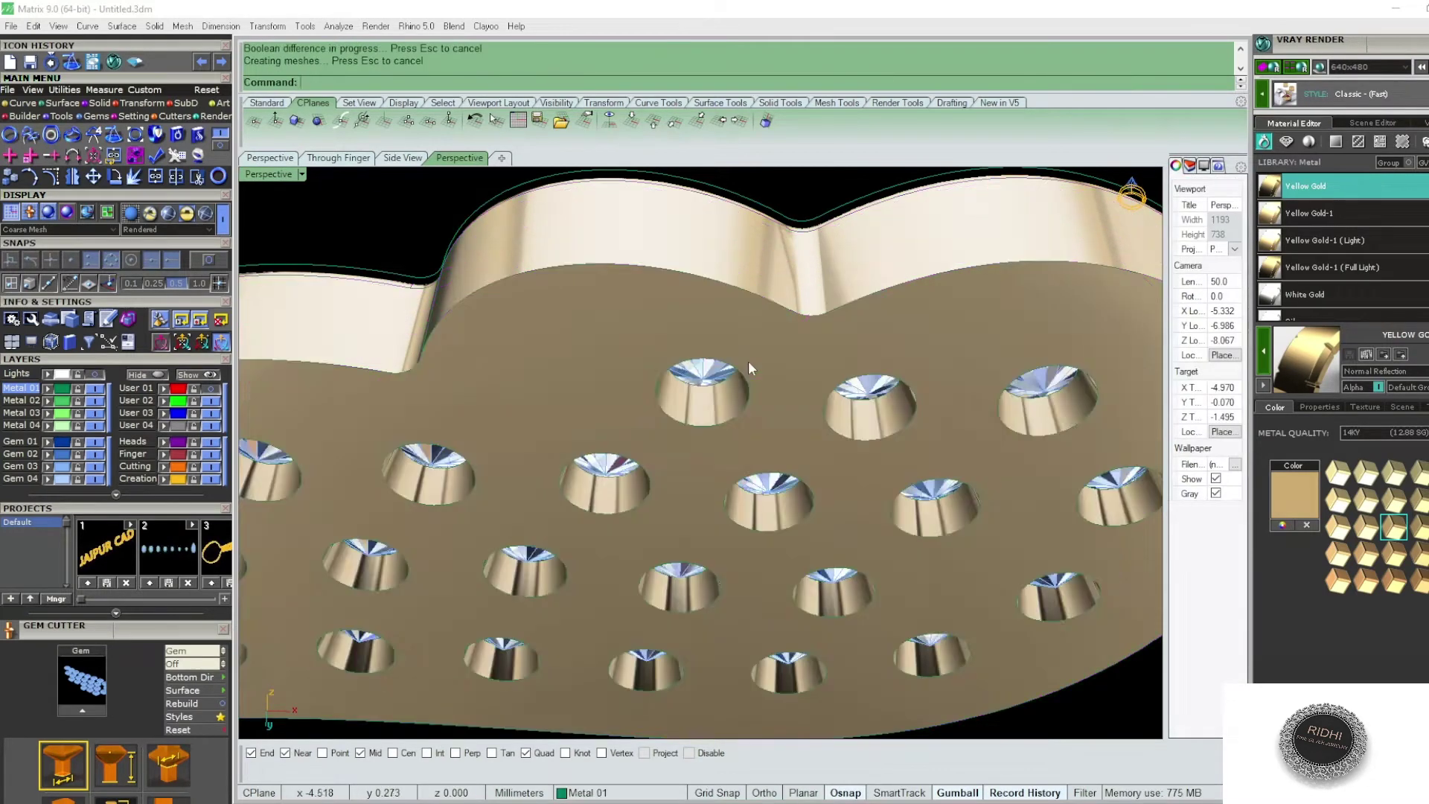
pyautogui.scroll(-5, 748, 360)
pyautogui.moveTo(748, 360)
pyautogui.mouseDown(button='right')
pyautogui.moveTo(846, 309)
pyautogui.moveTo(850, 409)
pyautogui.mouseUp(button='right')
pyautogui.hotkey('ctrl', 'F2')
# - Draw a cut plane along the plate's bottom and move it into a box below the plate
pyautogui.click(854, 387)
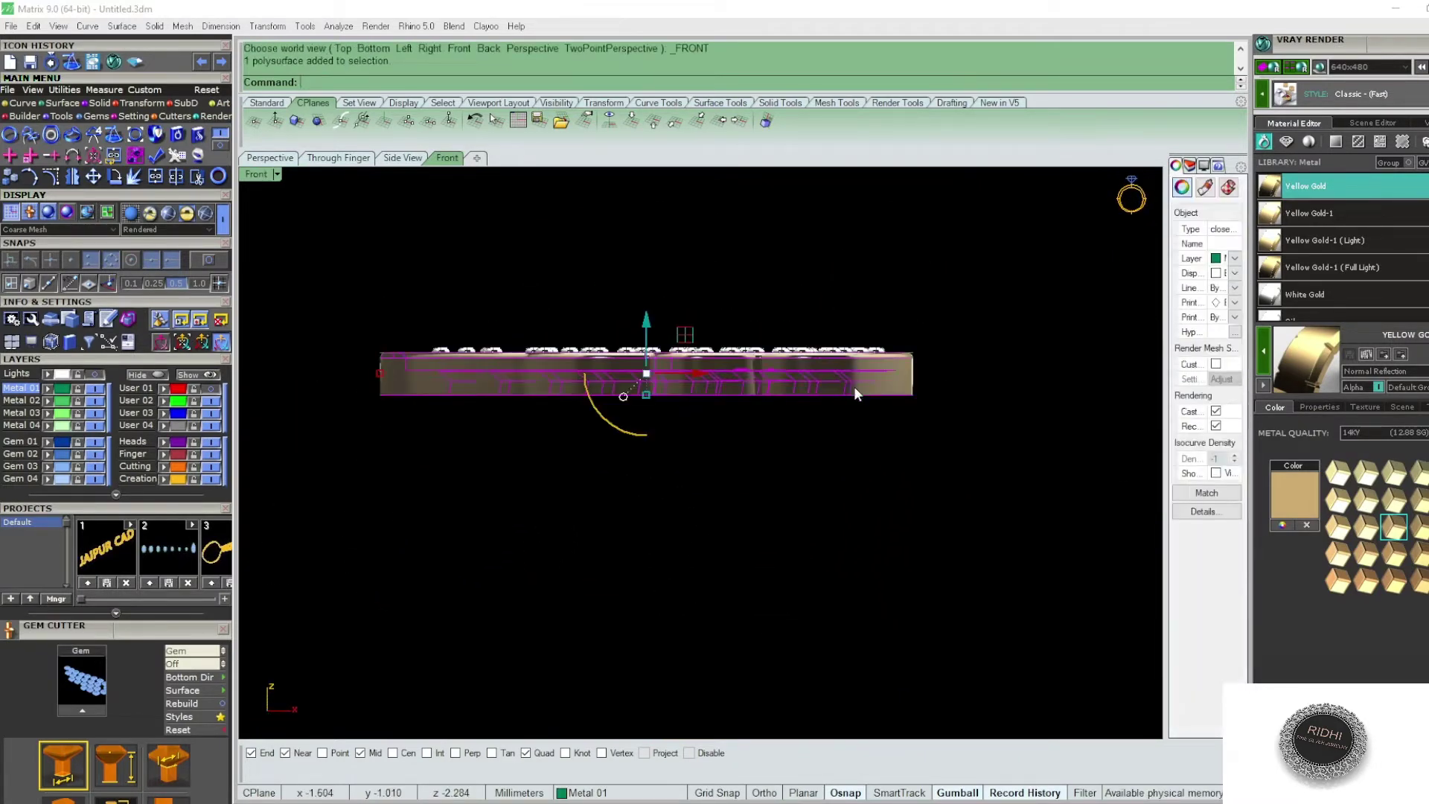
pyautogui.write('cutplane')
pyautogui.press('Return')
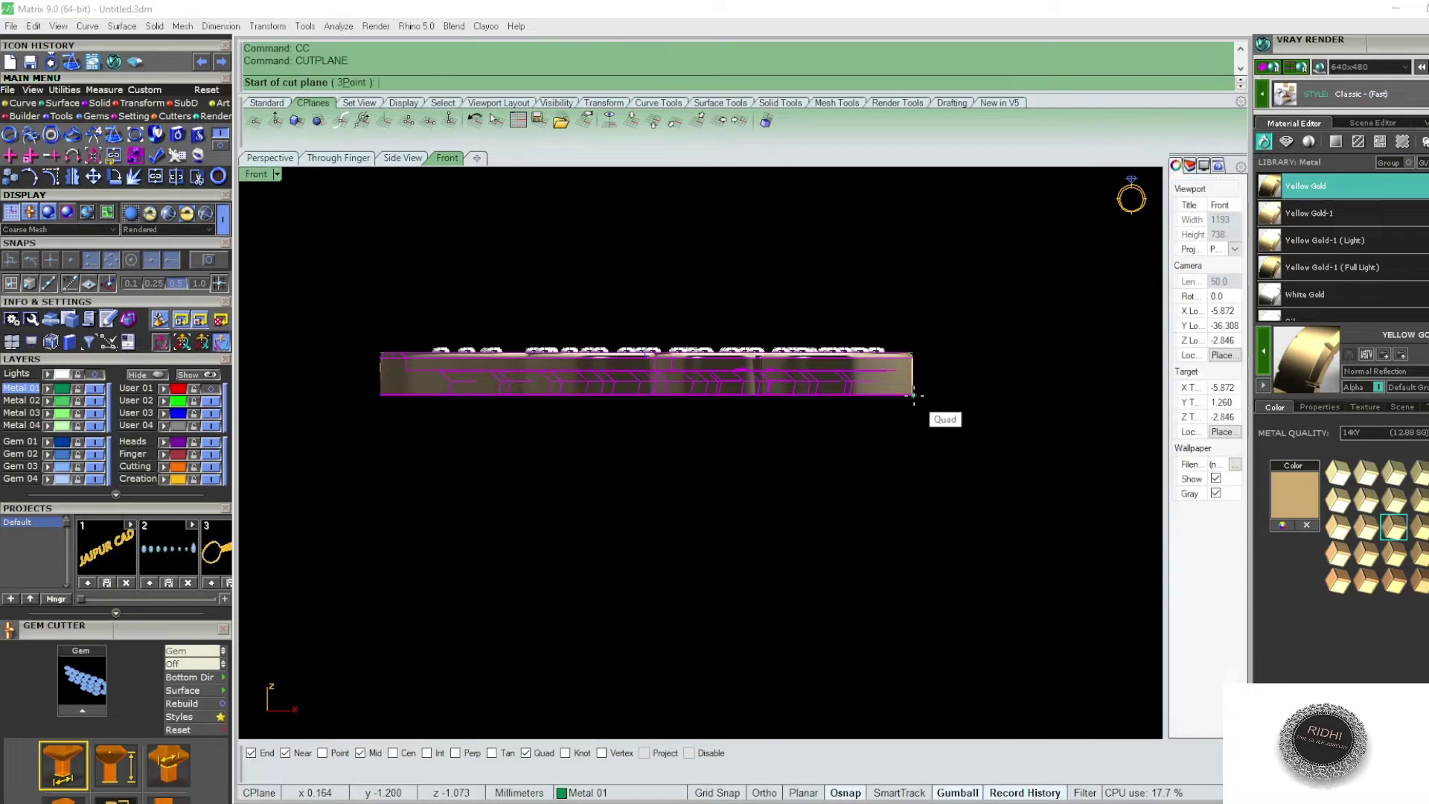
pyautogui.click(910, 395)
pyautogui.click(1039, 395)
pyautogui.click(959, 395)
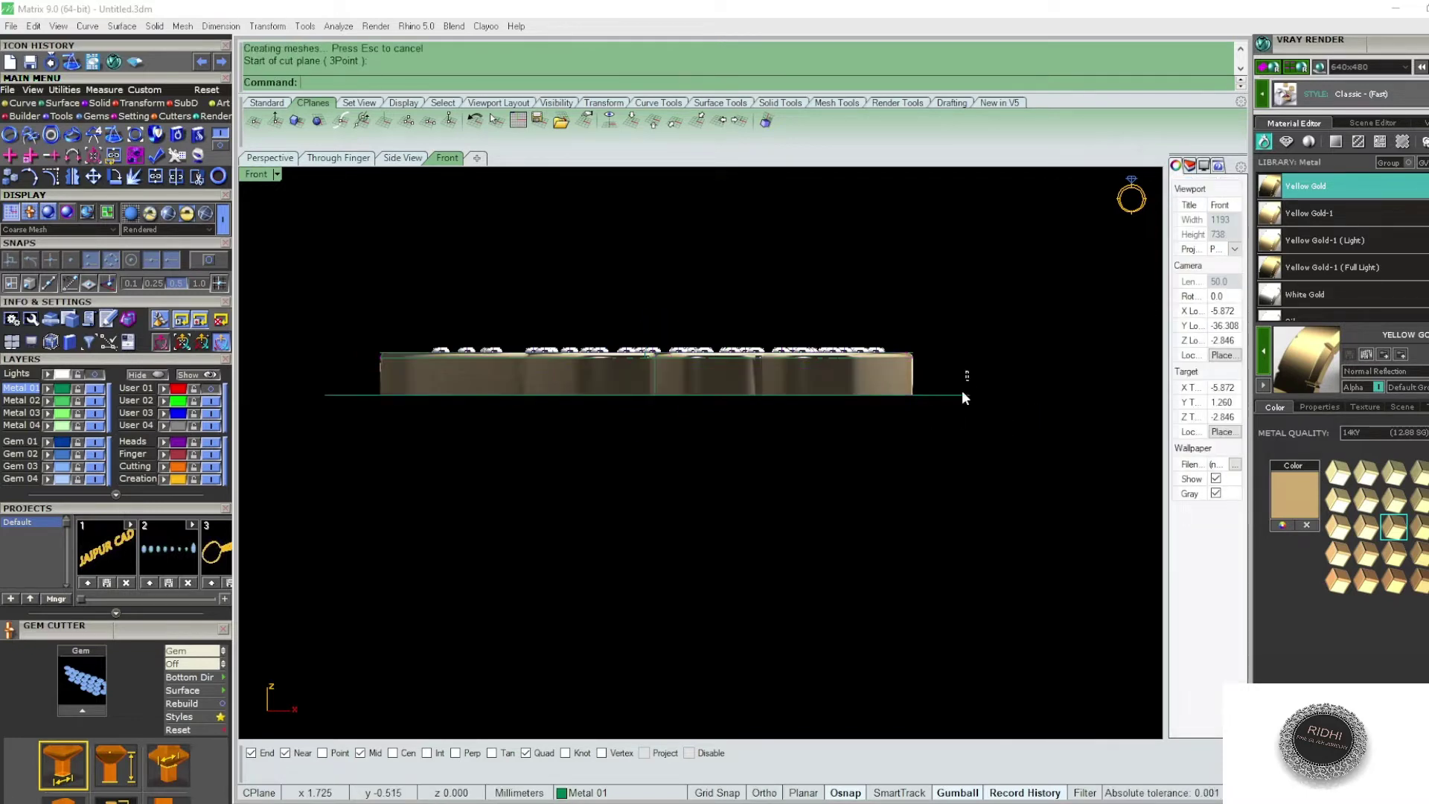
pyautogui.write('m')
pyautogui.press('Return')
pyautogui.click(989, 368)
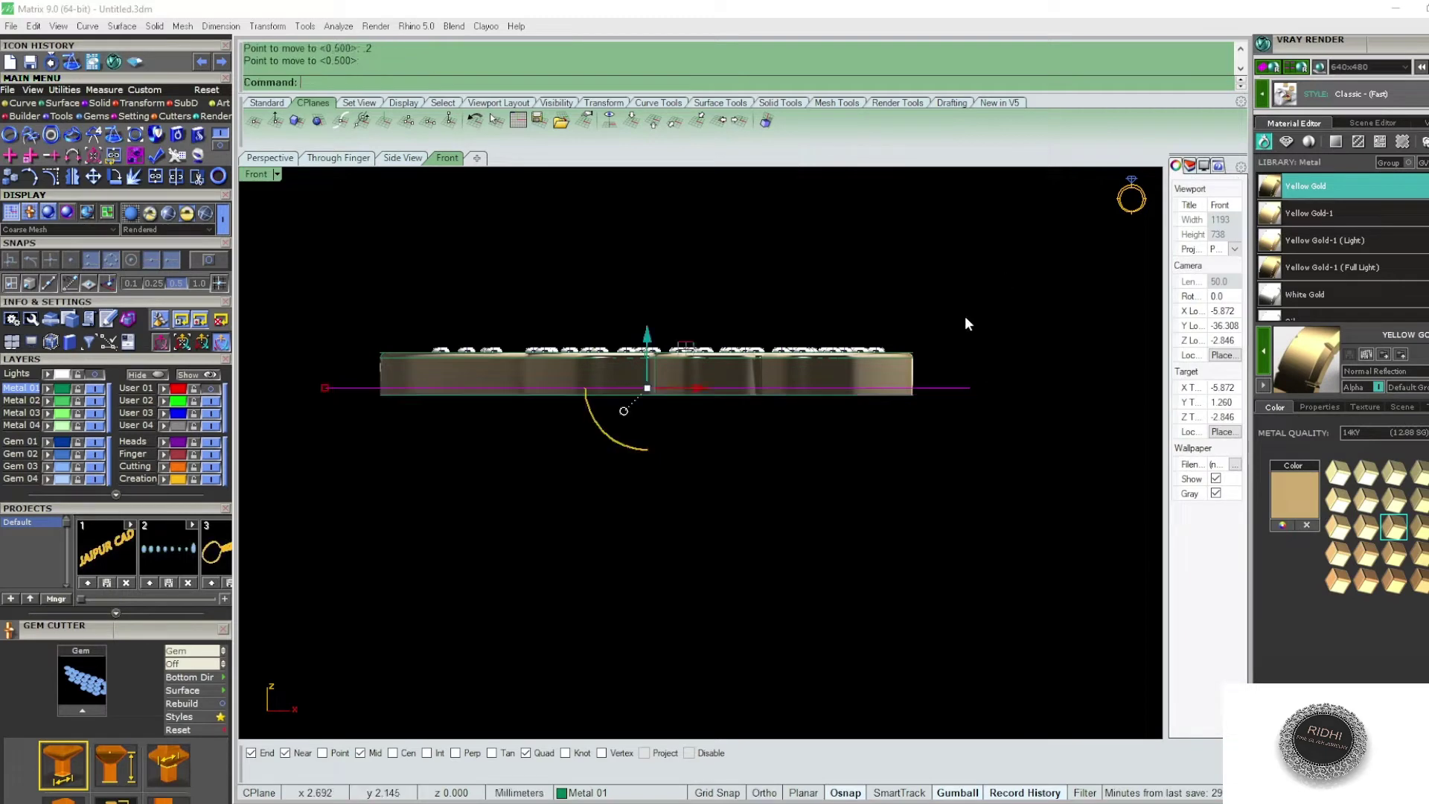
pyautogui.click(845, 444)
# - Subtract the cutting box from the wing plate and delete the leftover box
pyautogui.click(889, 369)
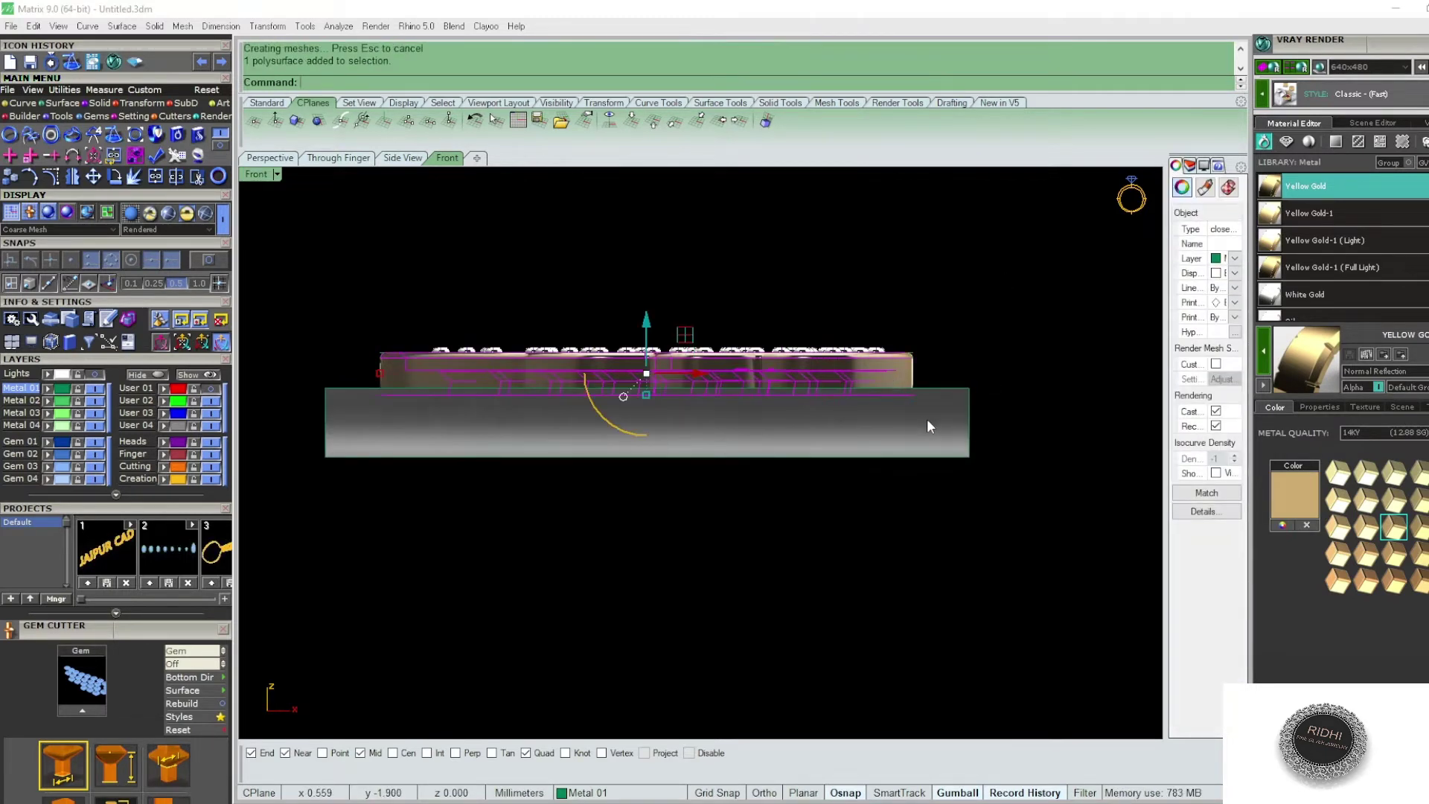
pyautogui.write('B')
pyautogui.press('Return')
pyautogui.click(927, 418)
pyautogui.press('Return')
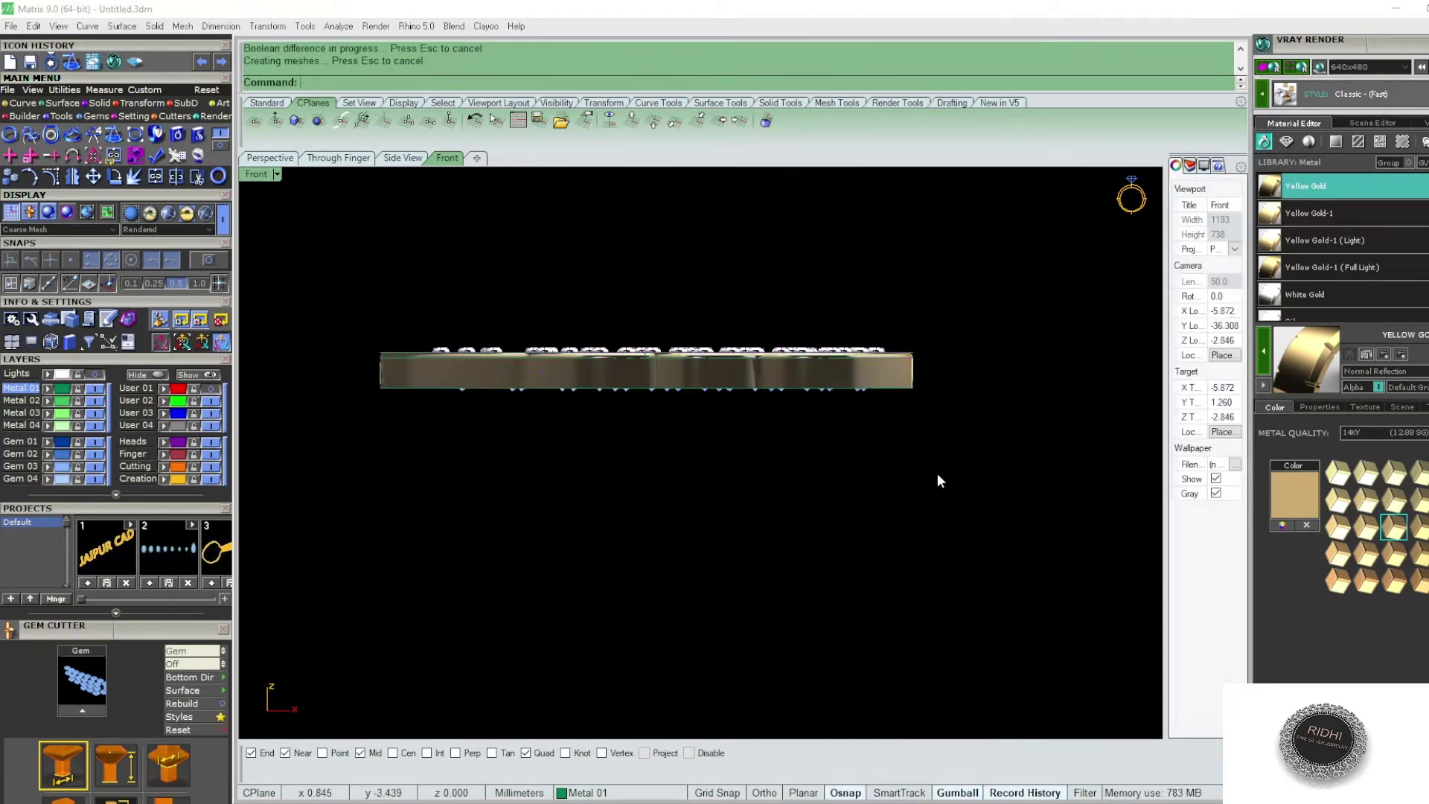
pyautogui.click(940, 404)
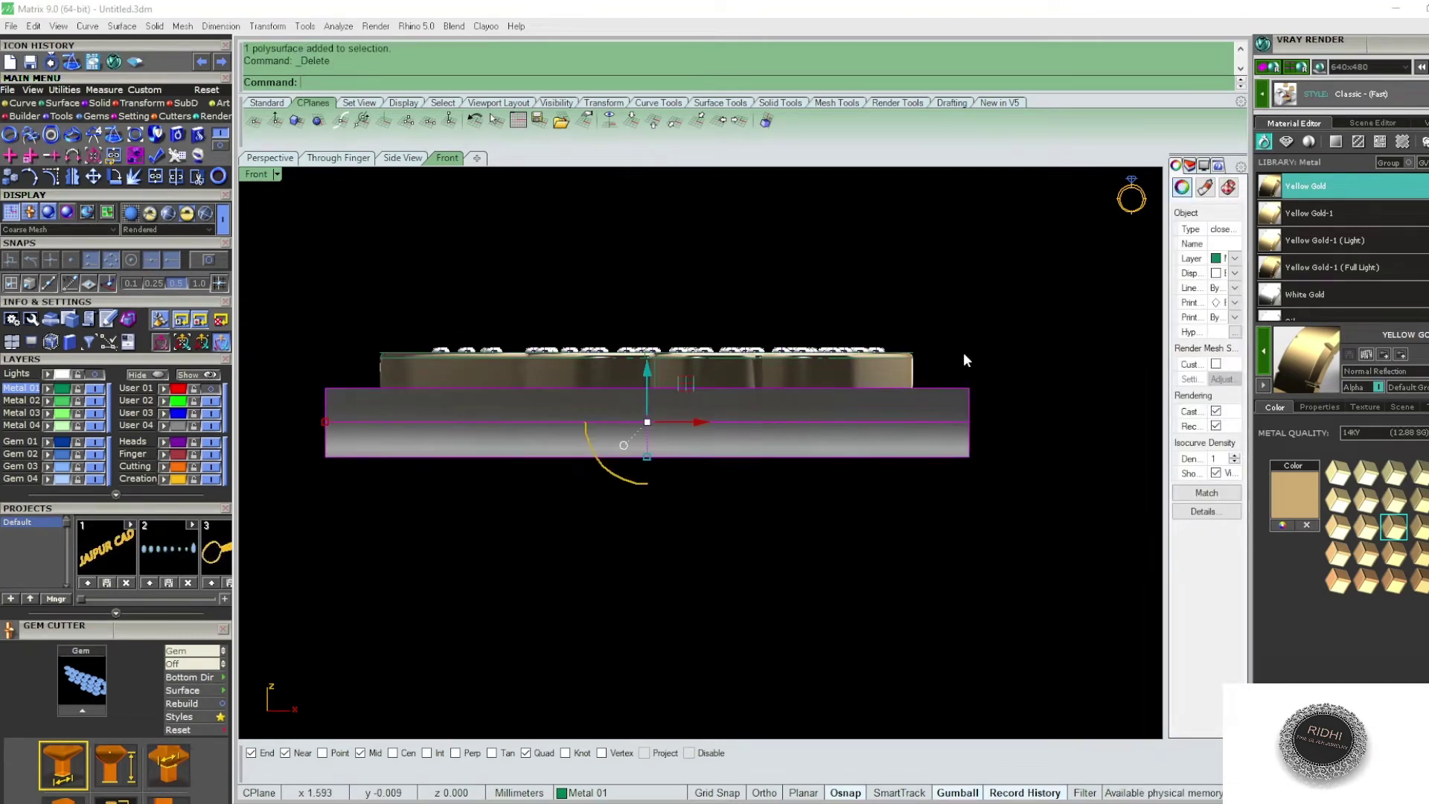
pyautogui.press('Delete')
pyautogui.hotkey('ctrl', 'F4')
pyautogui.moveTo(877, 510)
pyautogui.mouseDown(button='right')
pyautogui.moveTo(846, 387)
pyautogui.moveTo(824, 368)
pyautogui.moveTo(623, 512)
pyautogui.mouseUp(button='right')
# - Fillet the lower-left gem seat rim at 0.15 using FE, then undo the extra fillet
pyautogui.scroll(5, 610, 495)
pyautogui.write('fe')
pyautogui.press('Return')
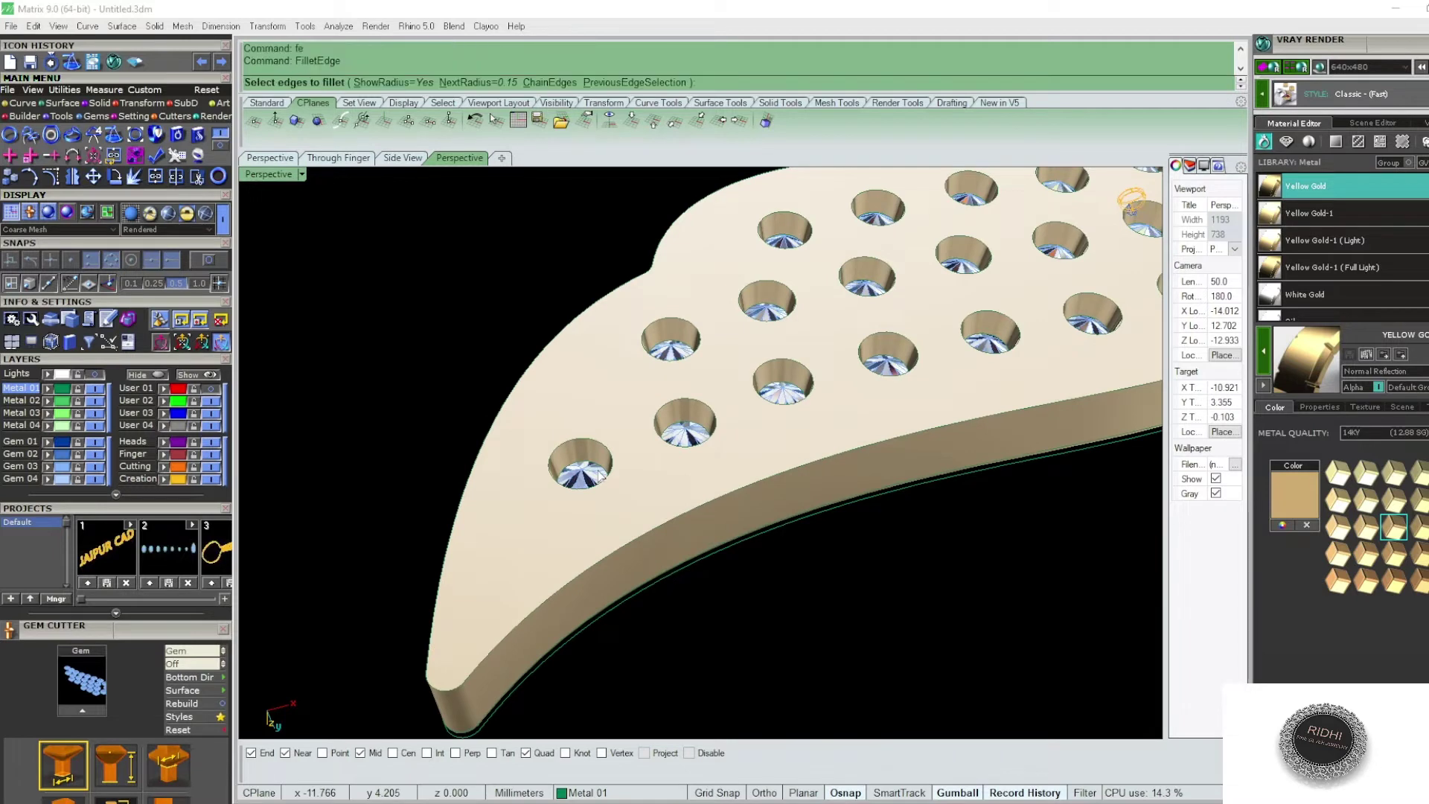
pyautogui.click(592, 439)
pyautogui.press('Return')
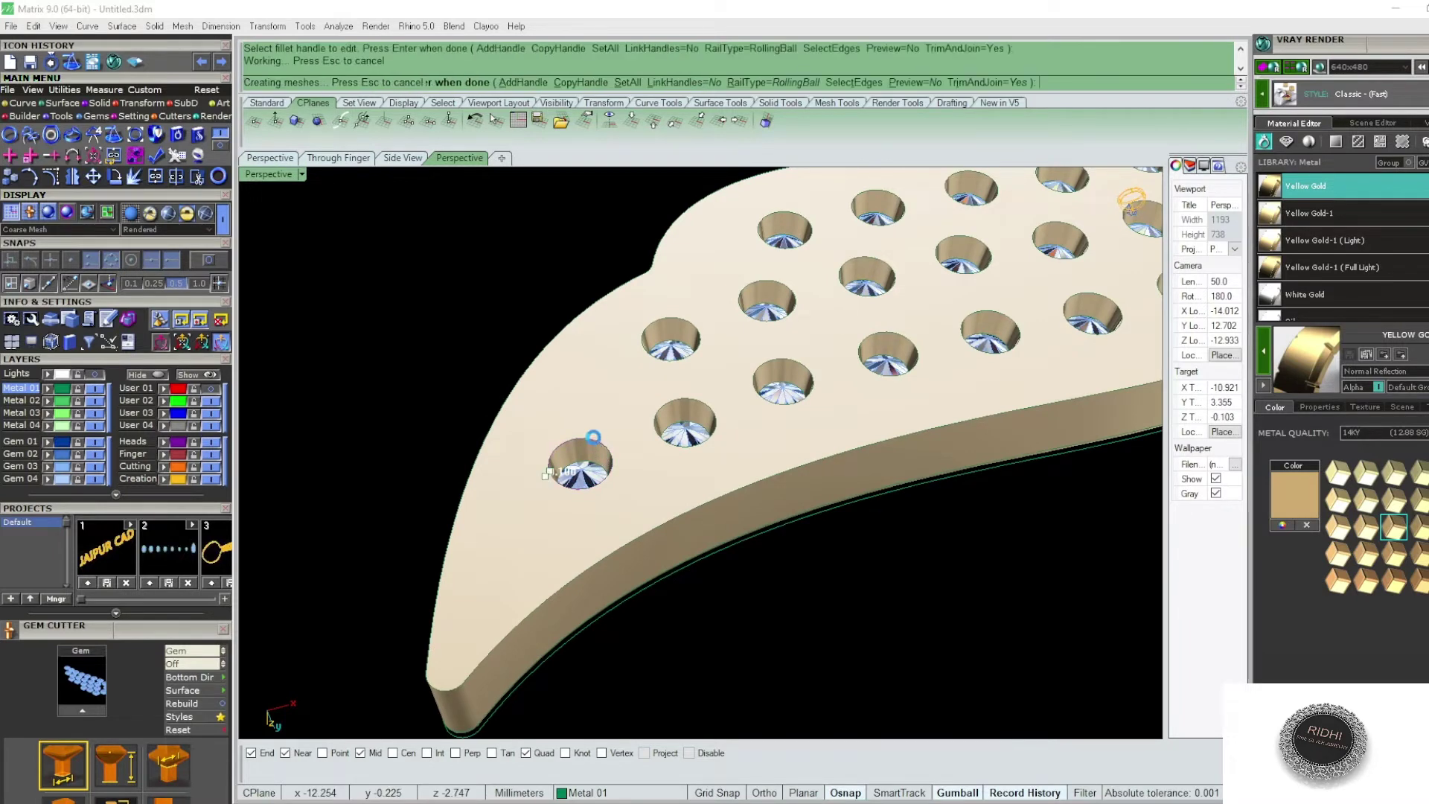
pyautogui.press('Return')
pyautogui.press('Return')
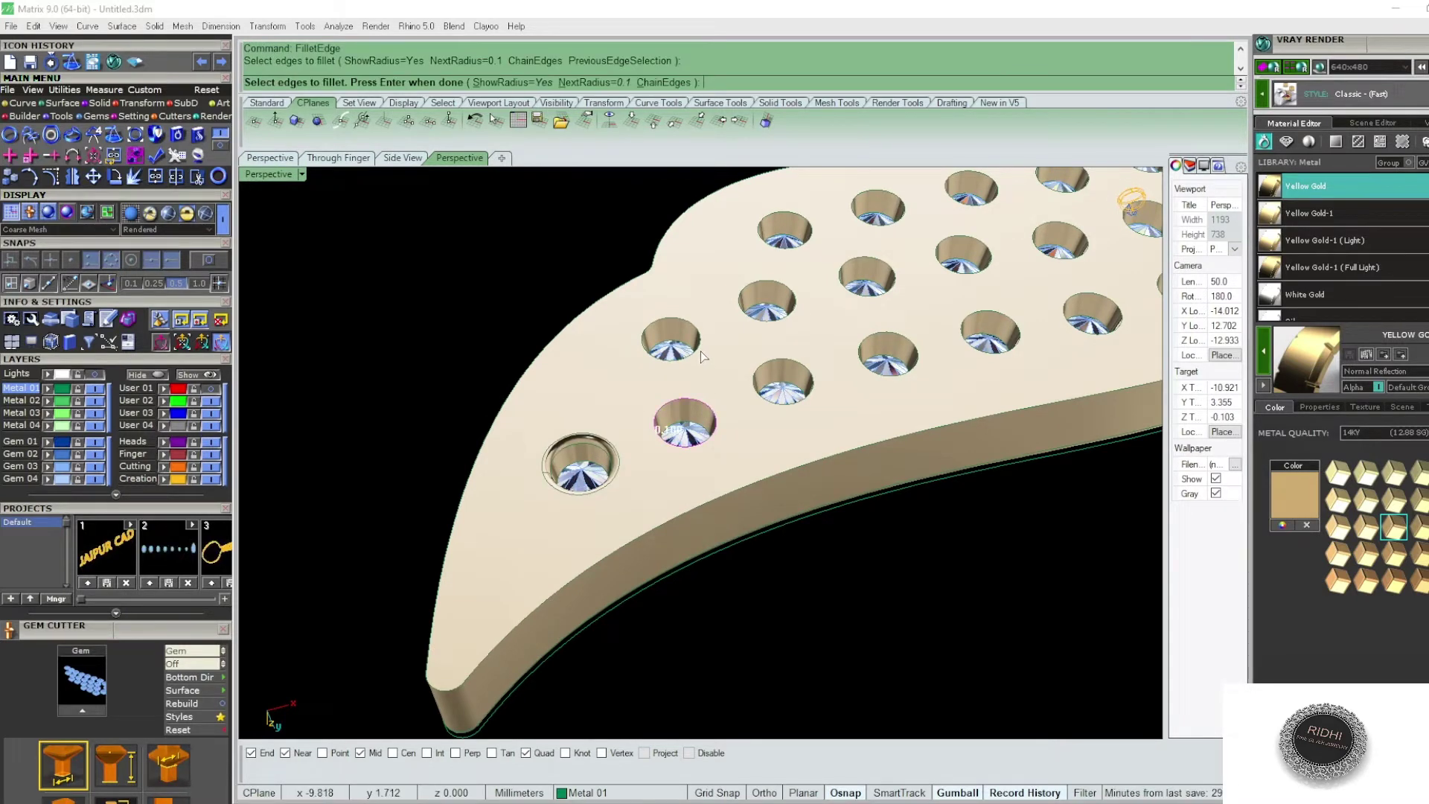
pyautogui.click(699, 351)
pyautogui.press('Return')
# - Rerun the 0.15 edge fillet and pick several more seat rims across the wing
pyautogui.press('Return')
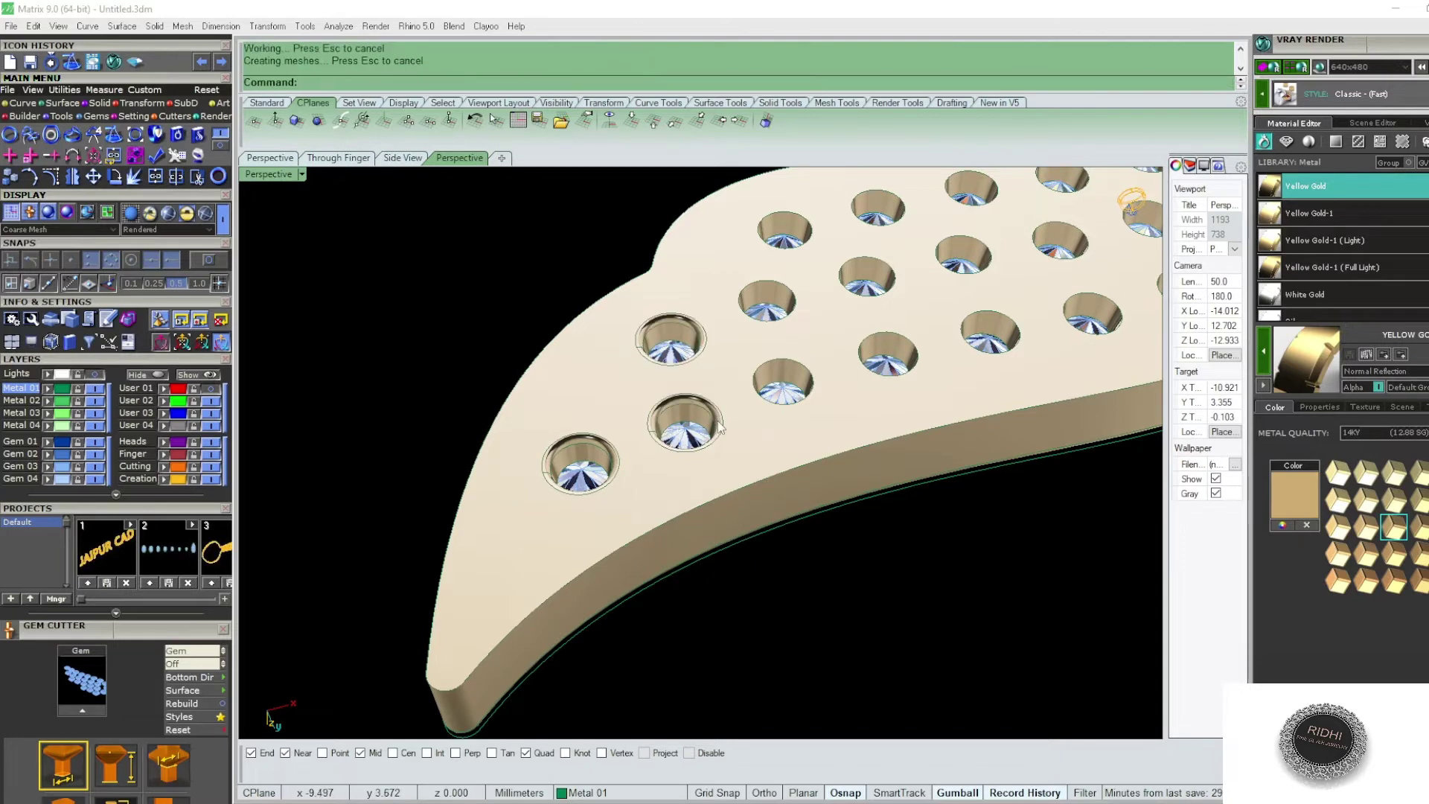
pyautogui.hotkey('ctrl', 'z')
pyautogui.write('fe')
pyautogui.press('Return')
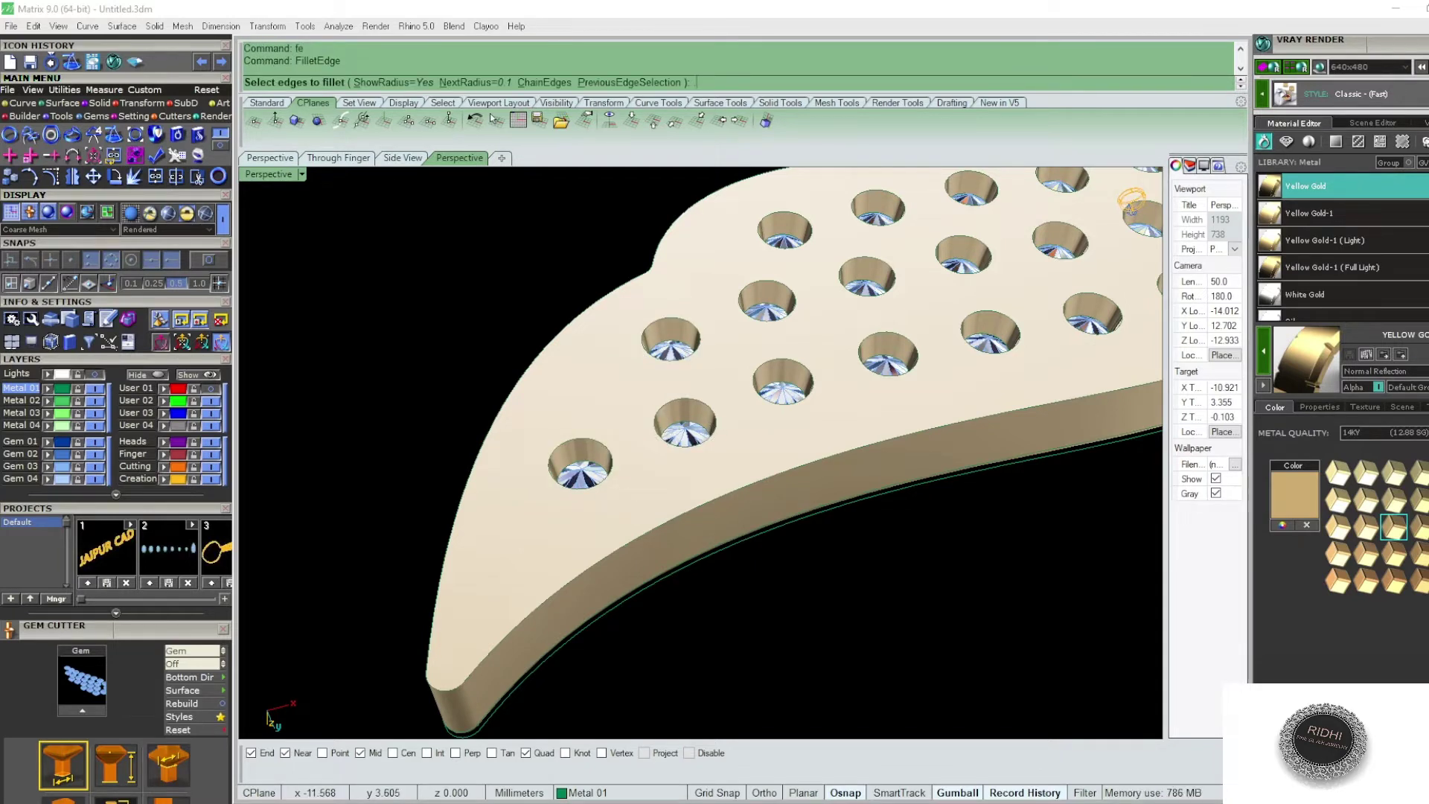
pyautogui.press('Return')
pyautogui.click(607, 454)
pyautogui.press('Return')
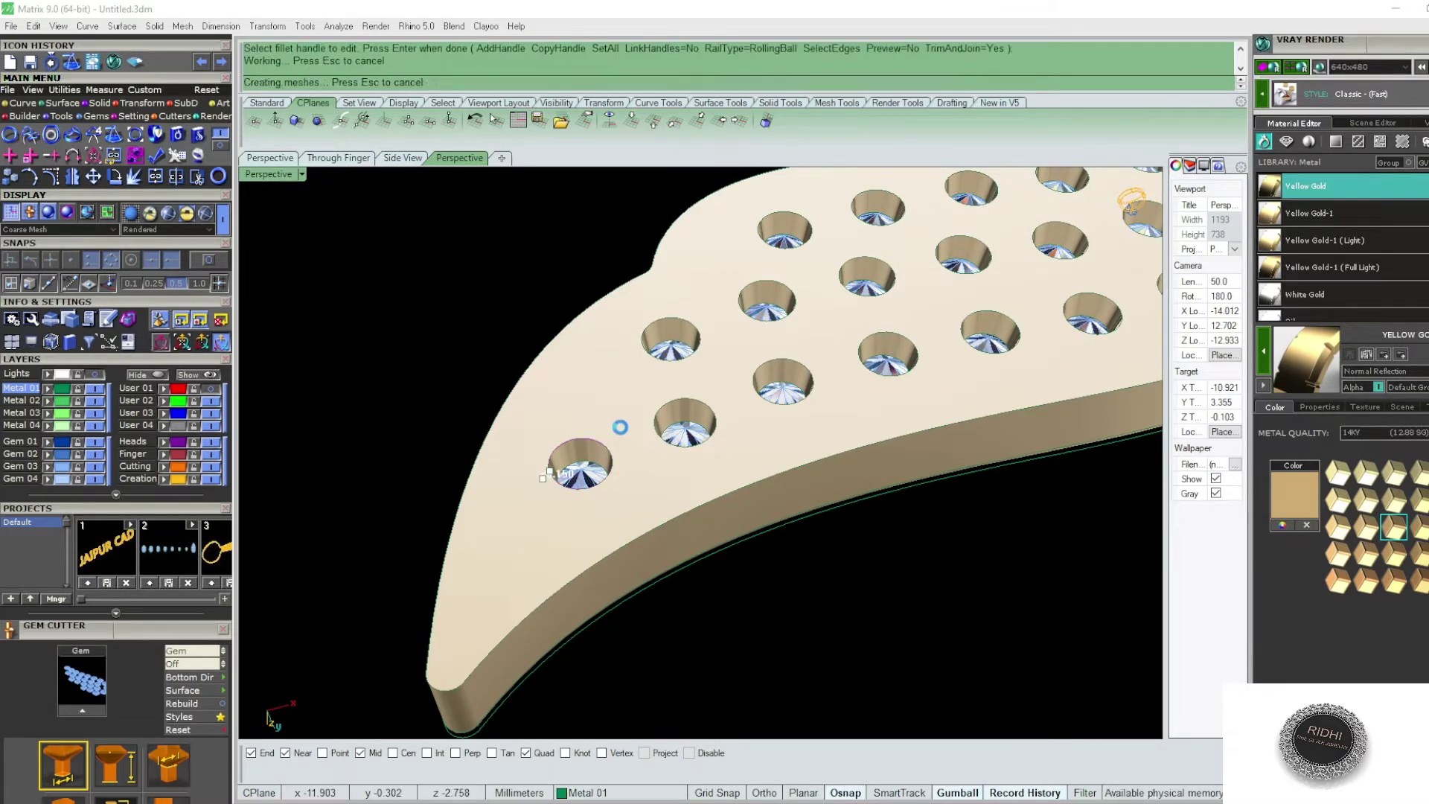
pyautogui.press('Return')
pyautogui.press('Return')
pyautogui.click(673, 399)
pyautogui.click(701, 344)
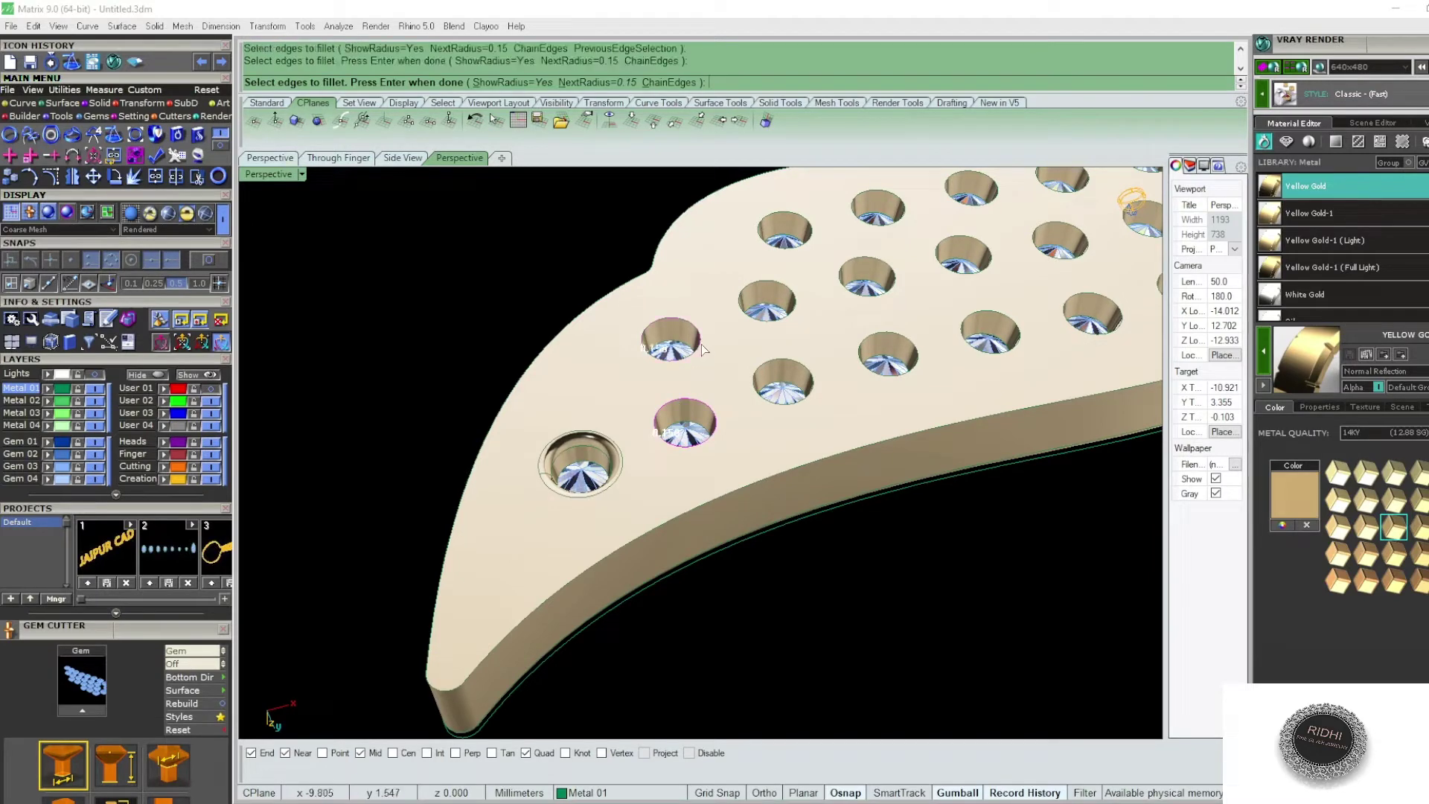
pyautogui.click(777, 360)
pyautogui.keyDown('shift'); pyautogui.moveTo(842, 229); pyautogui.dragTo(686, 315, button='right'); pyautogui.keyUp('shift')
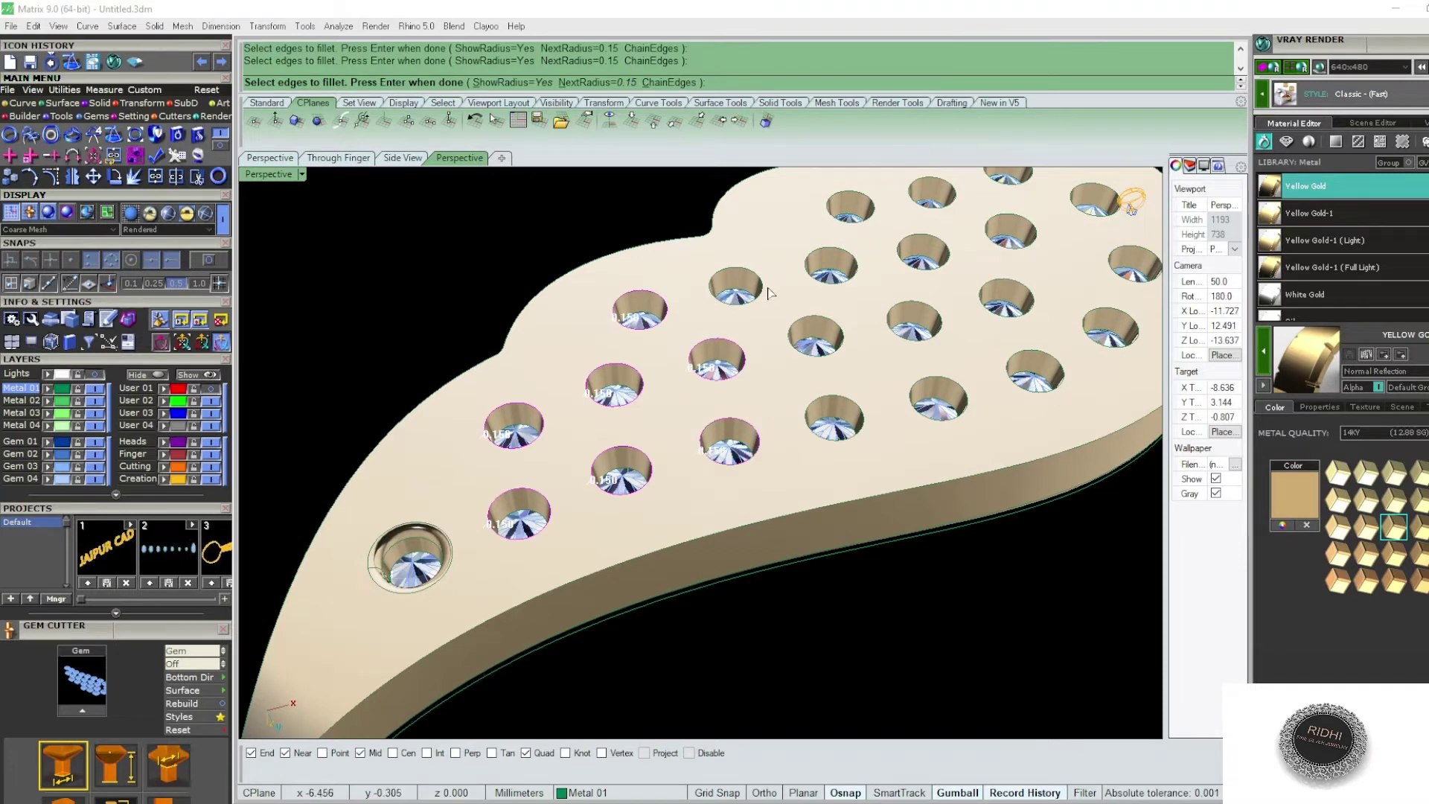
pyautogui.click(853, 402)
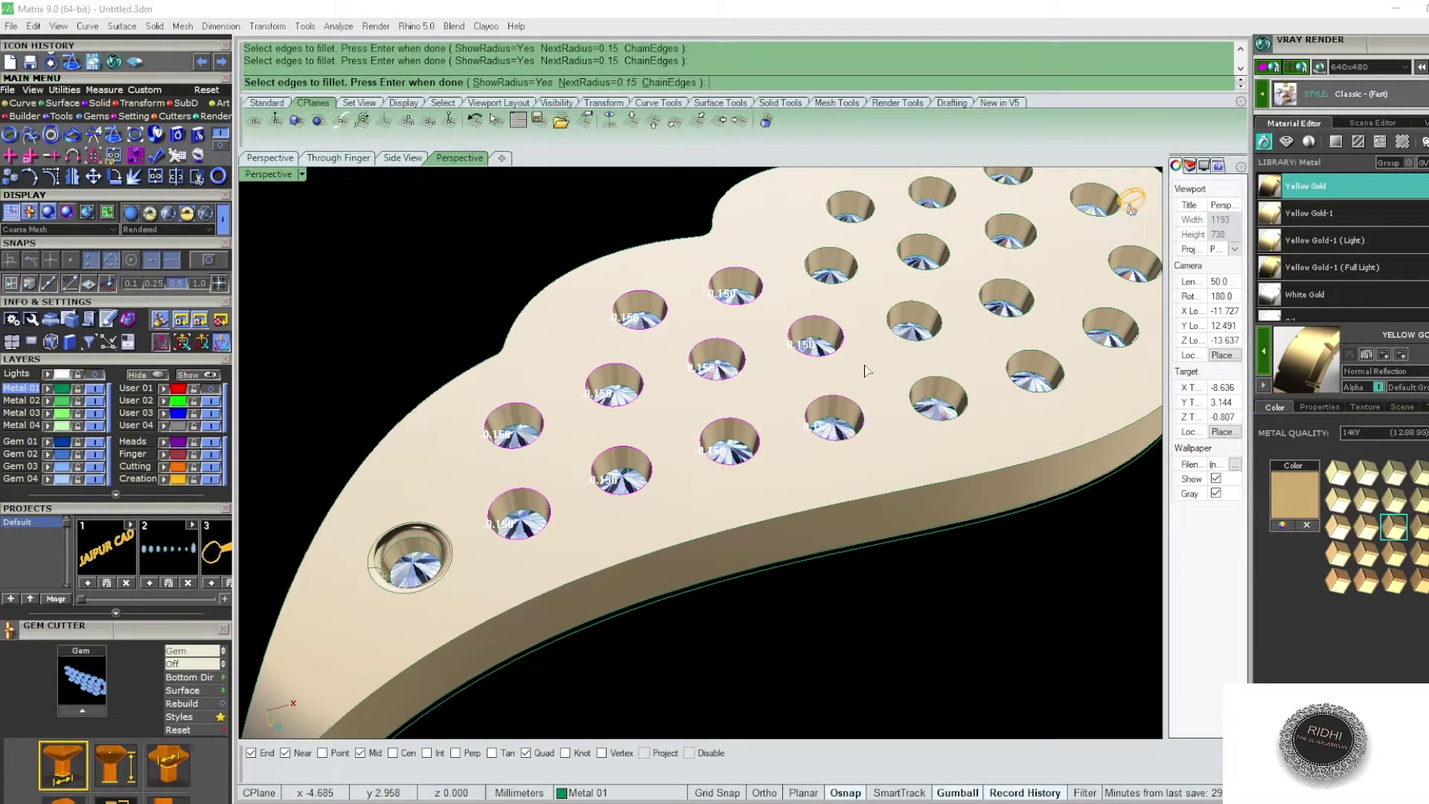
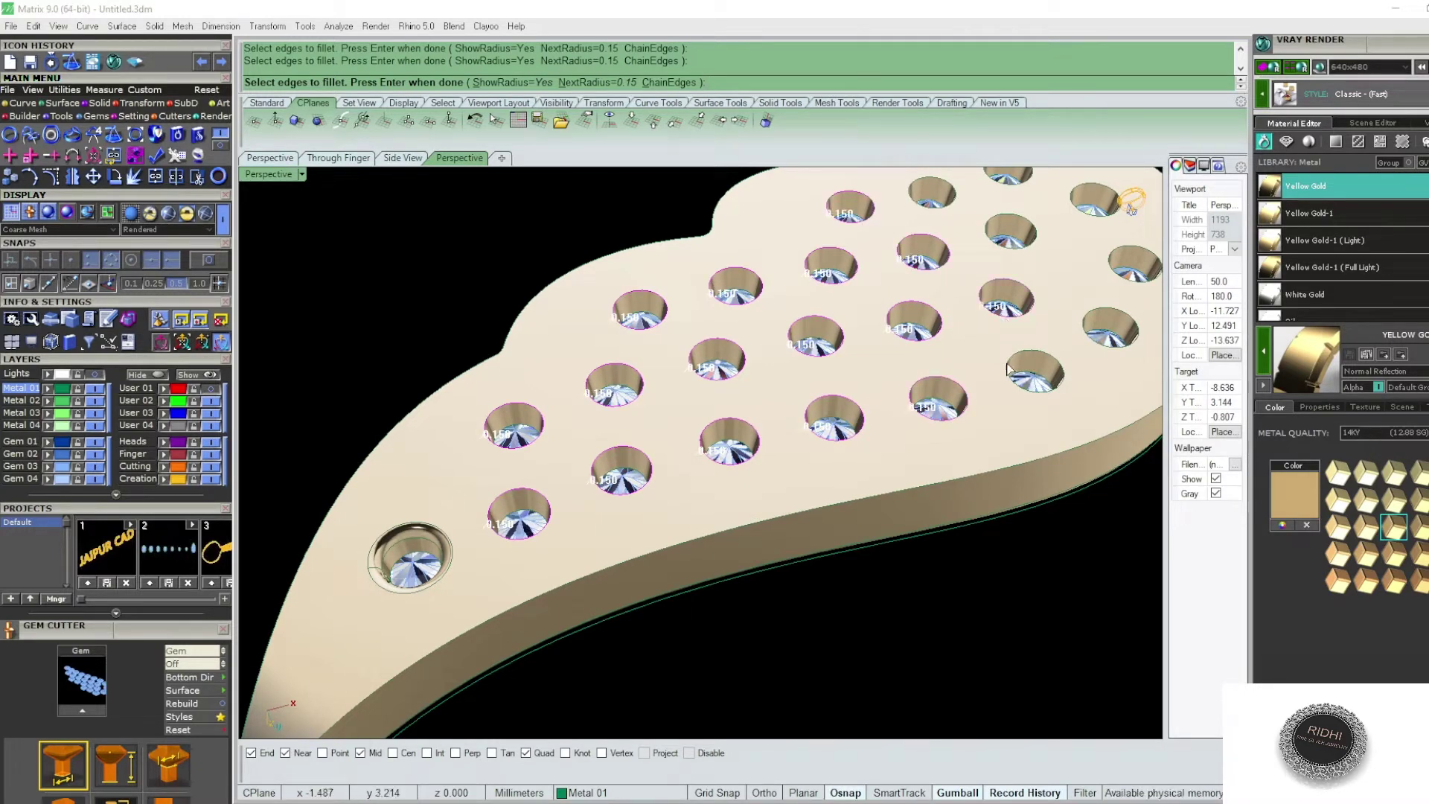
# - Fillet the wing's gem-seat edges at 0.15 radius
pyautogui.keyDown('shift'); pyautogui.moveTo(936, 291); pyautogui.dragTo(817, 327, button='right'); pyautogui.keyUp('shift')
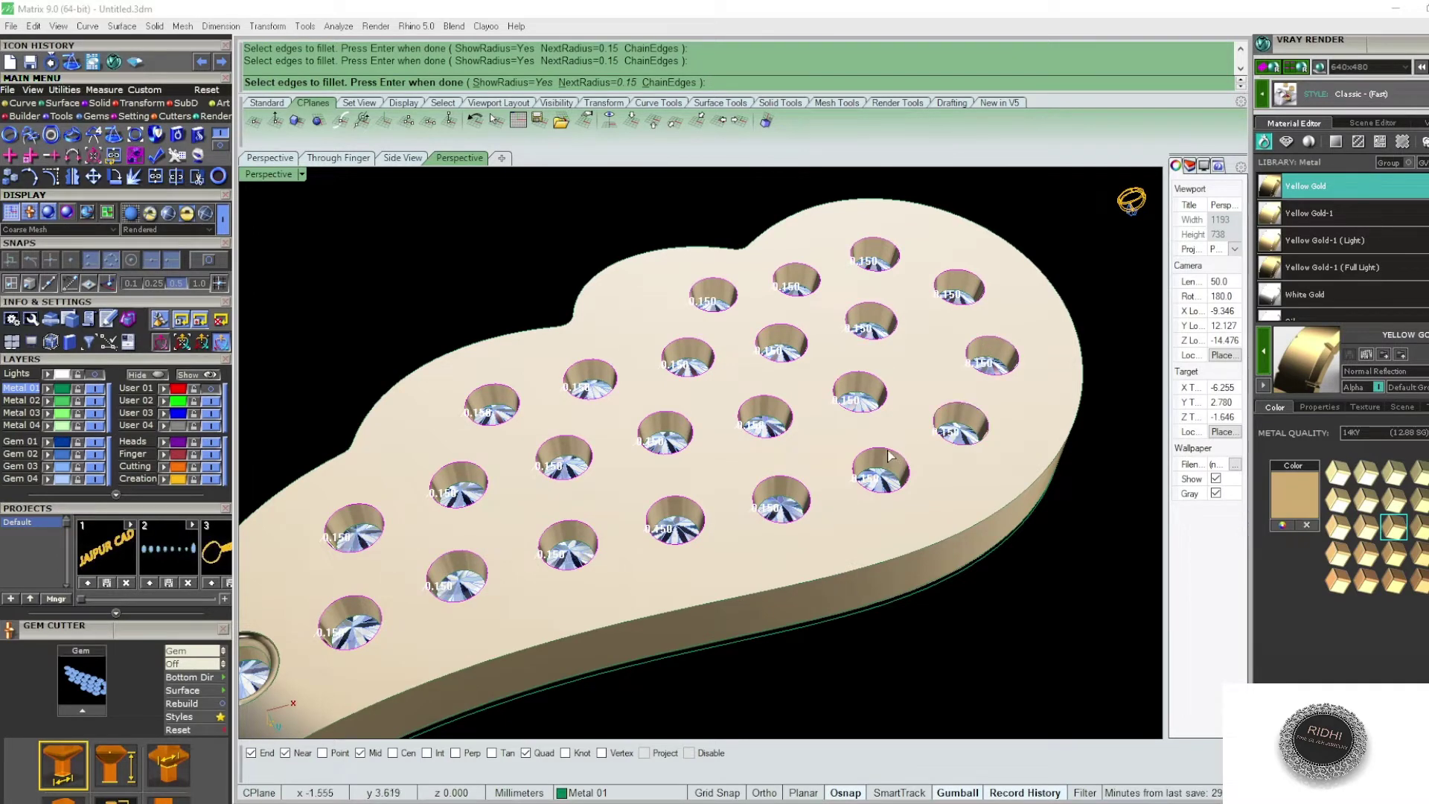
pyautogui.press('Return')
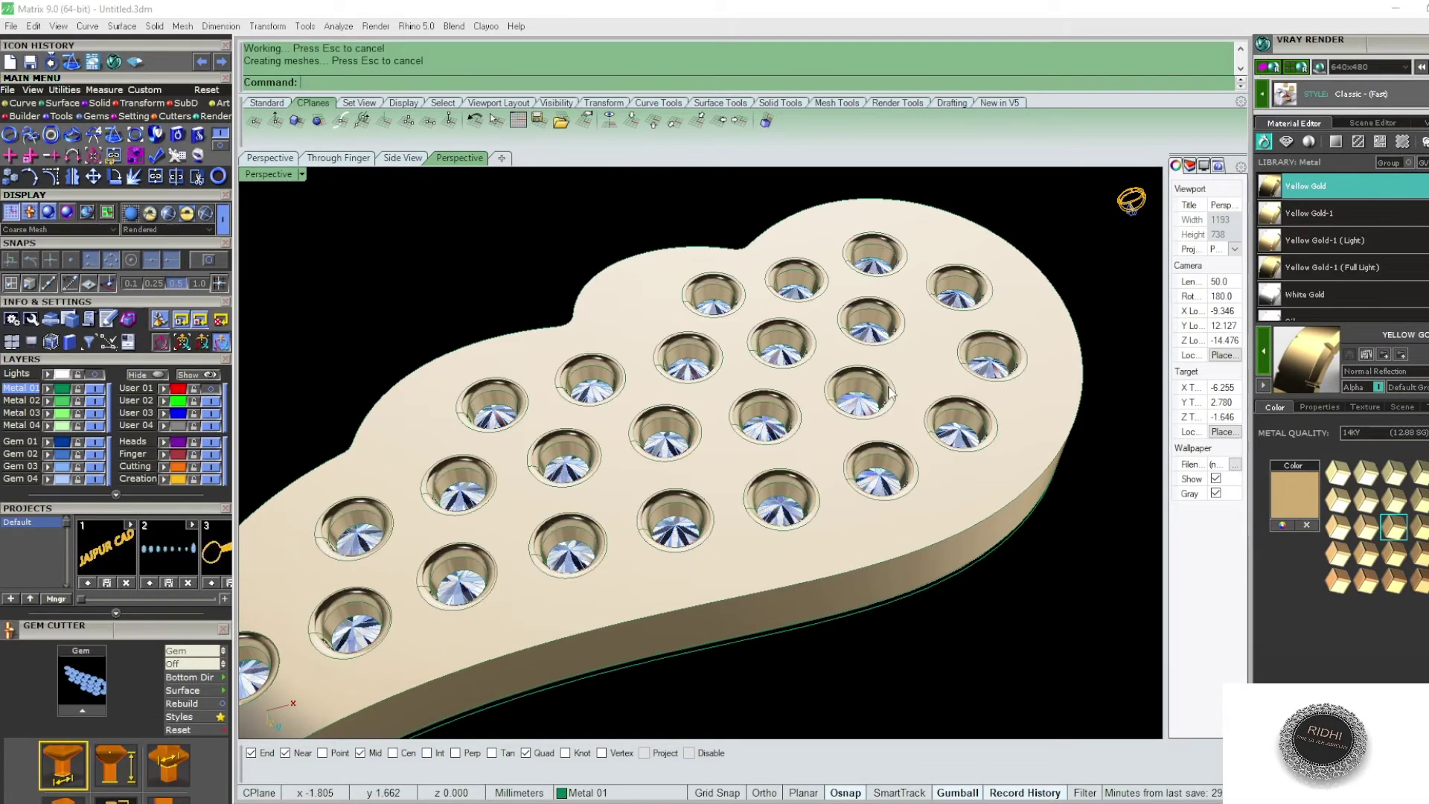
pyautogui.scroll(-5, 891, 392)
pyautogui.moveTo(928, 306)
pyautogui.mouseDown(button='right')
pyautogui.moveTo(955, 455)
pyautogui.moveTo(879, 425)
pyautogui.mouseUp(button='right')
# - Preview the wing in shaded display, orbiting to inspect both sides, then return to rendered display
pyautogui.write('SH')
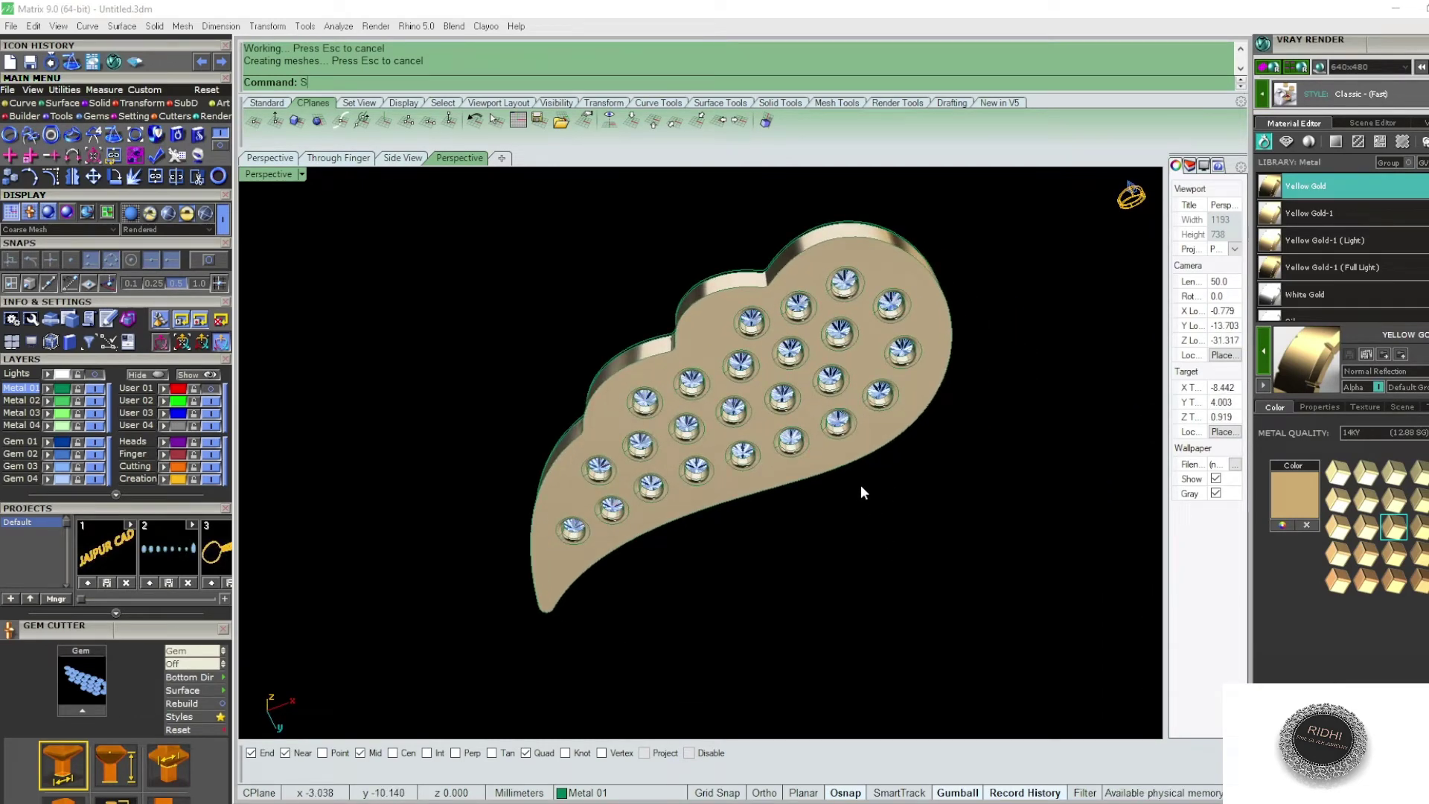
pyautogui.press('Return')
pyautogui.moveTo(773, 487); pyautogui.dragTo(874, 424, button='right')
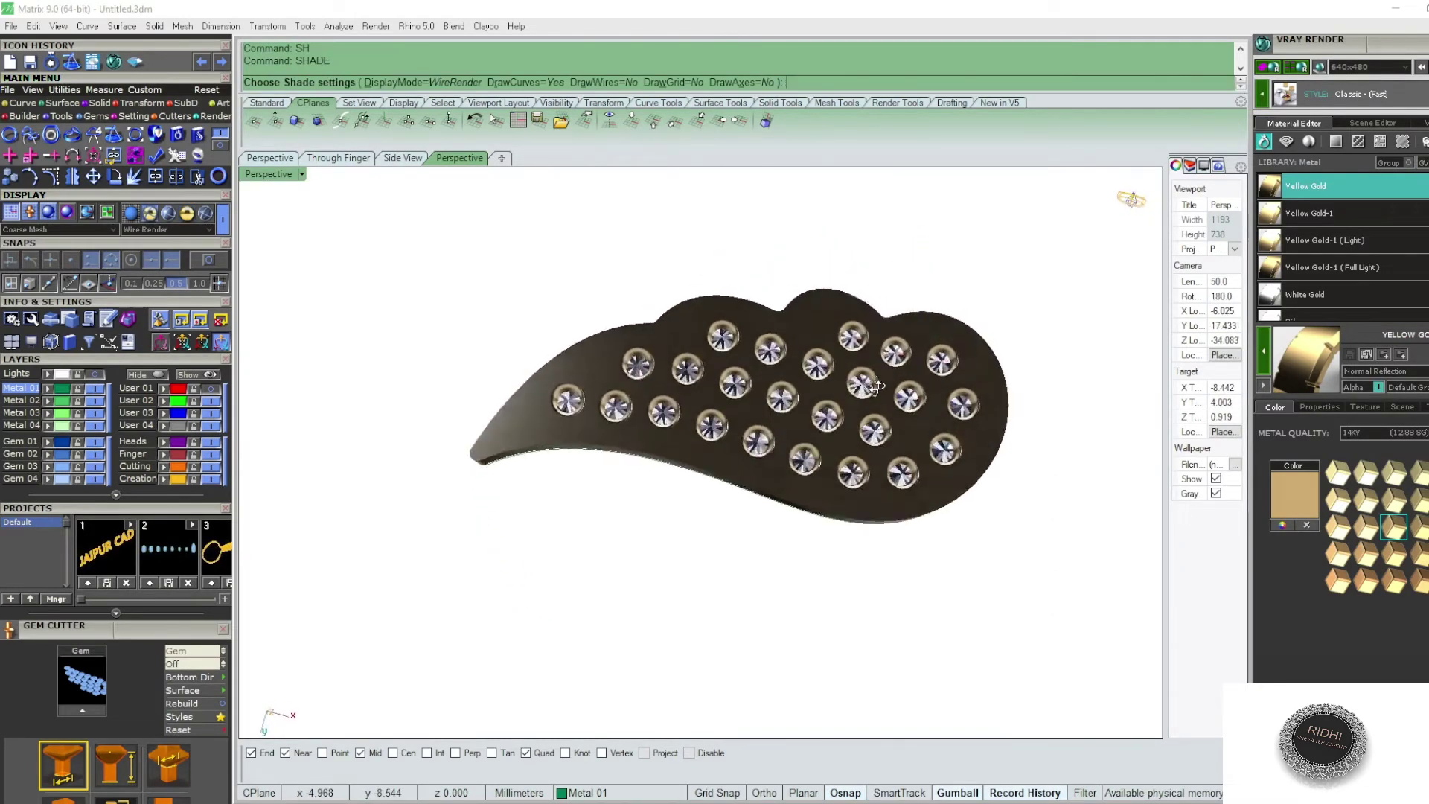
pyautogui.moveTo(874, 423); pyautogui.dragTo(635, 455, button='right')
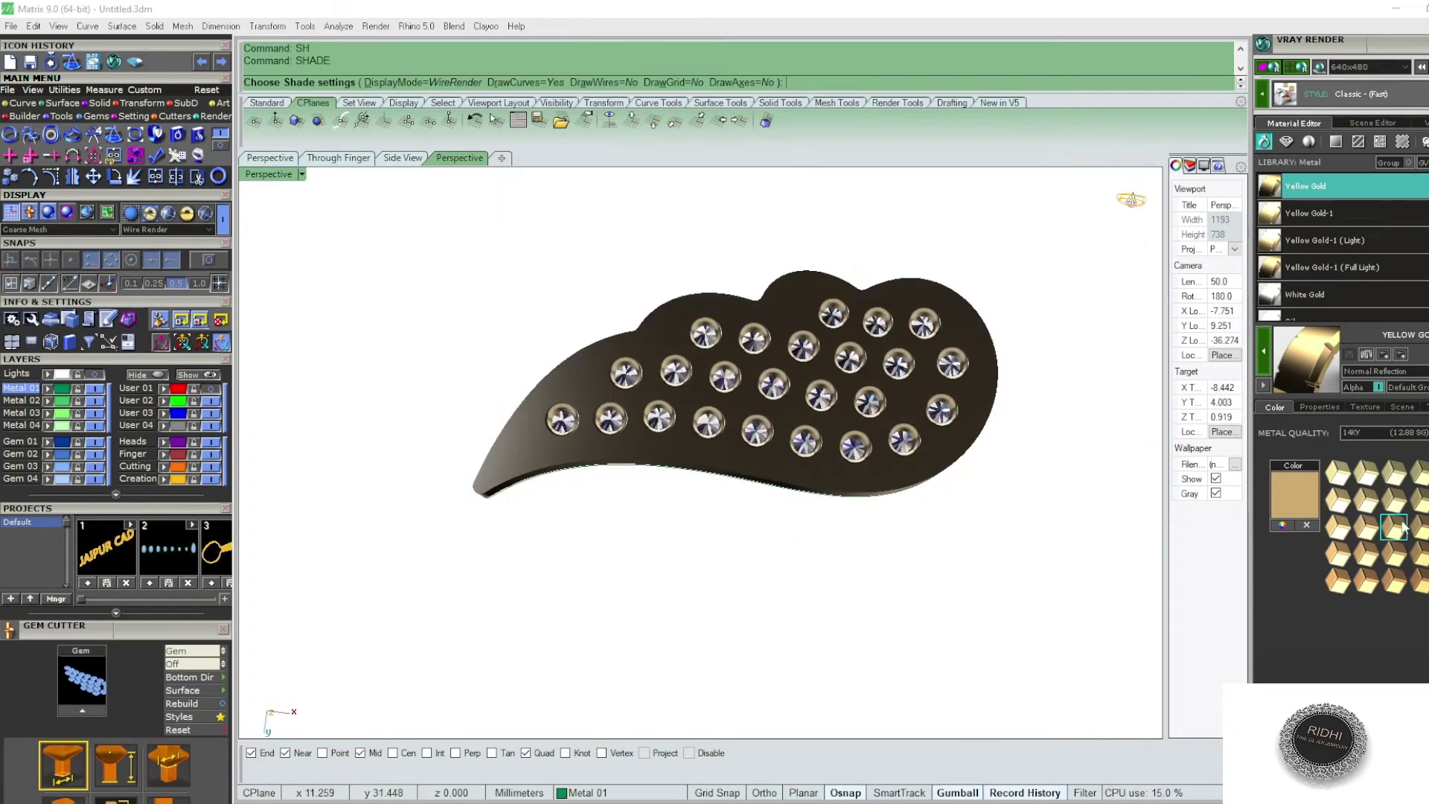
pyautogui.press('Return')
pyautogui.press('Return')
pyautogui.write('e')
# - Fillet the wing's outer edge at 0.15, then check the rounding from the side and top
pyautogui.press('Return')
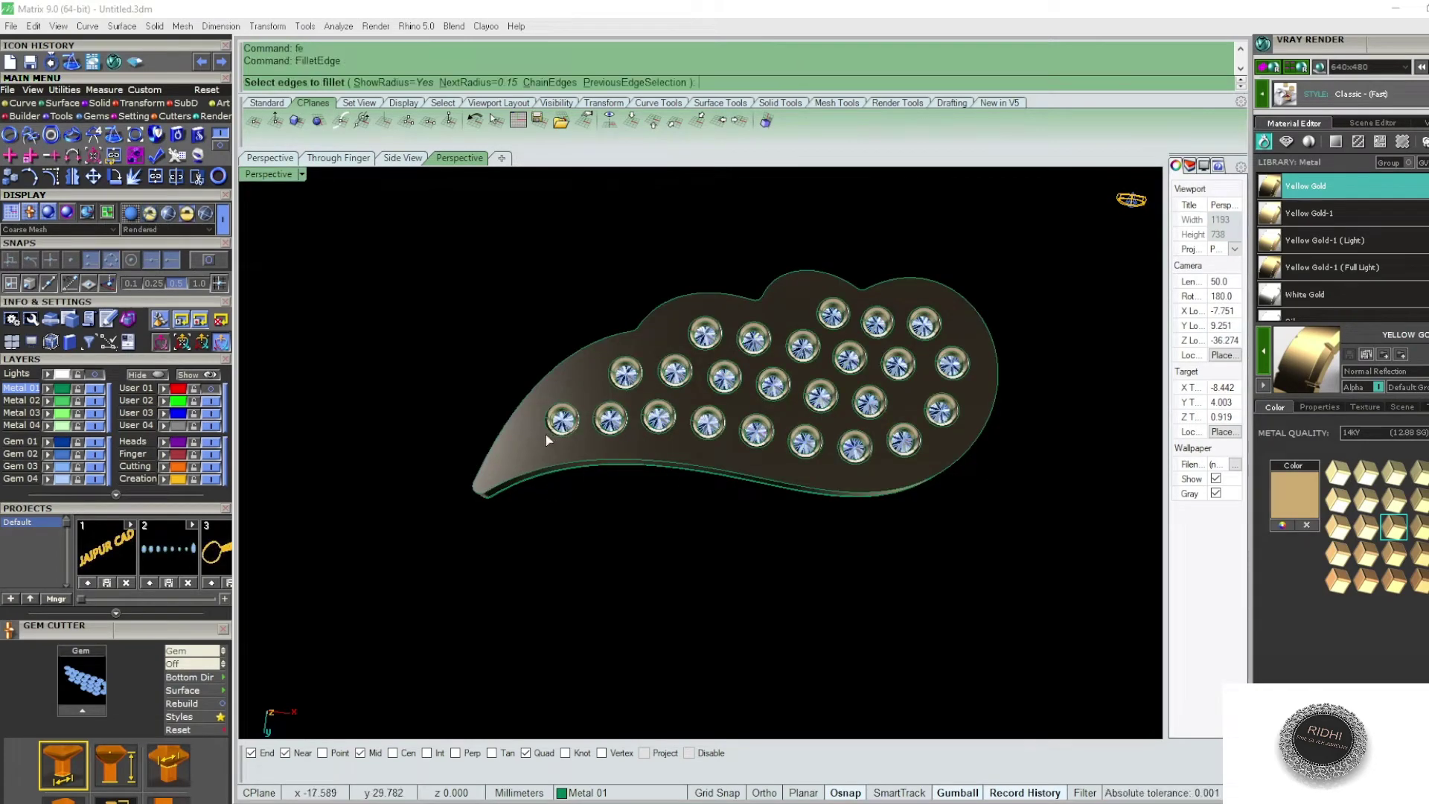
pyautogui.click(513, 482)
pyautogui.press('Return')
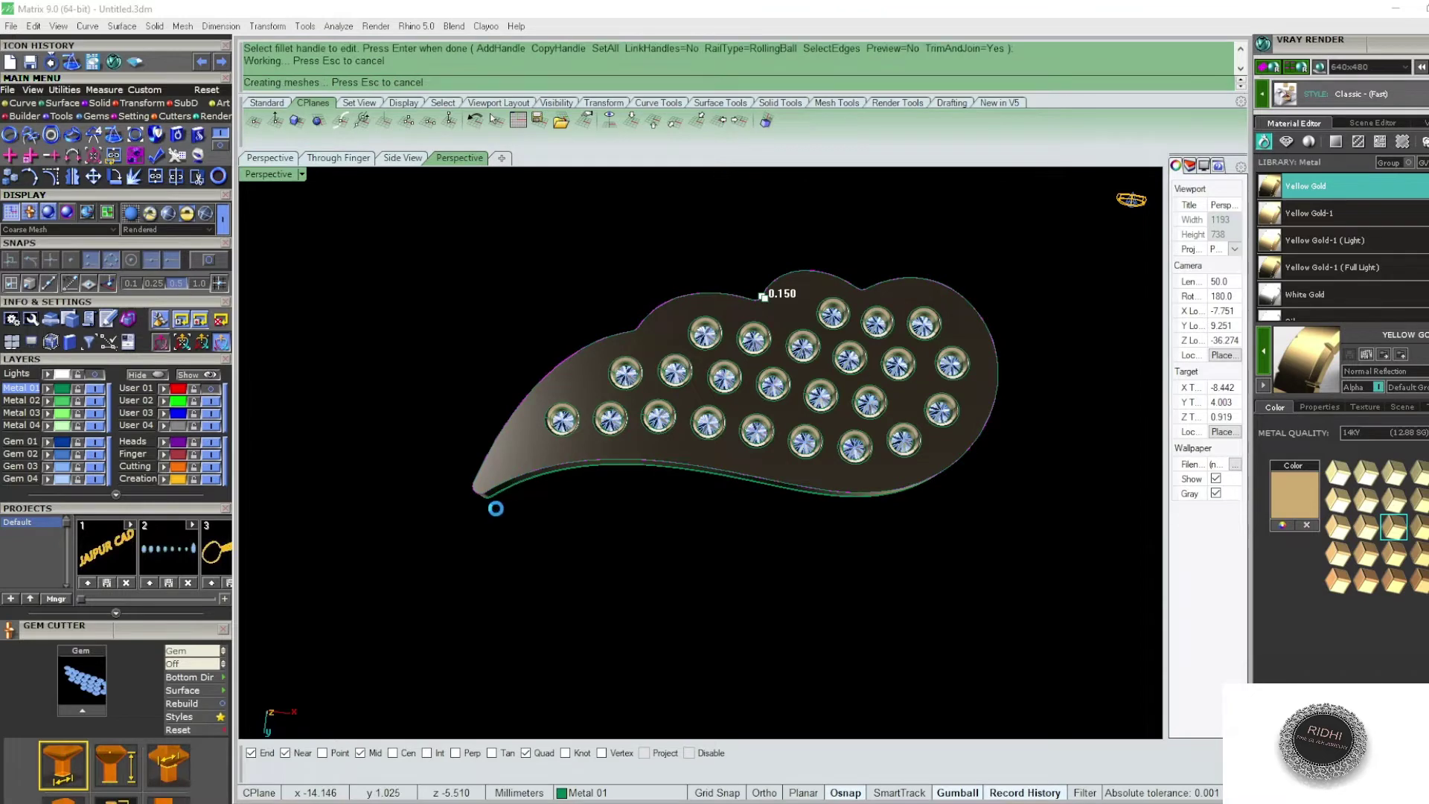
pyautogui.press('Return')
pyautogui.moveTo(817, 332)
pyautogui.mouseDown(button='right')
pyautogui.moveTo(885, 510)
pyautogui.moveTo(886, 595)
pyautogui.moveTo(859, 409)
pyautogui.mouseUp(button='right')
pyautogui.write('SH')
pyautogui.press('Return')
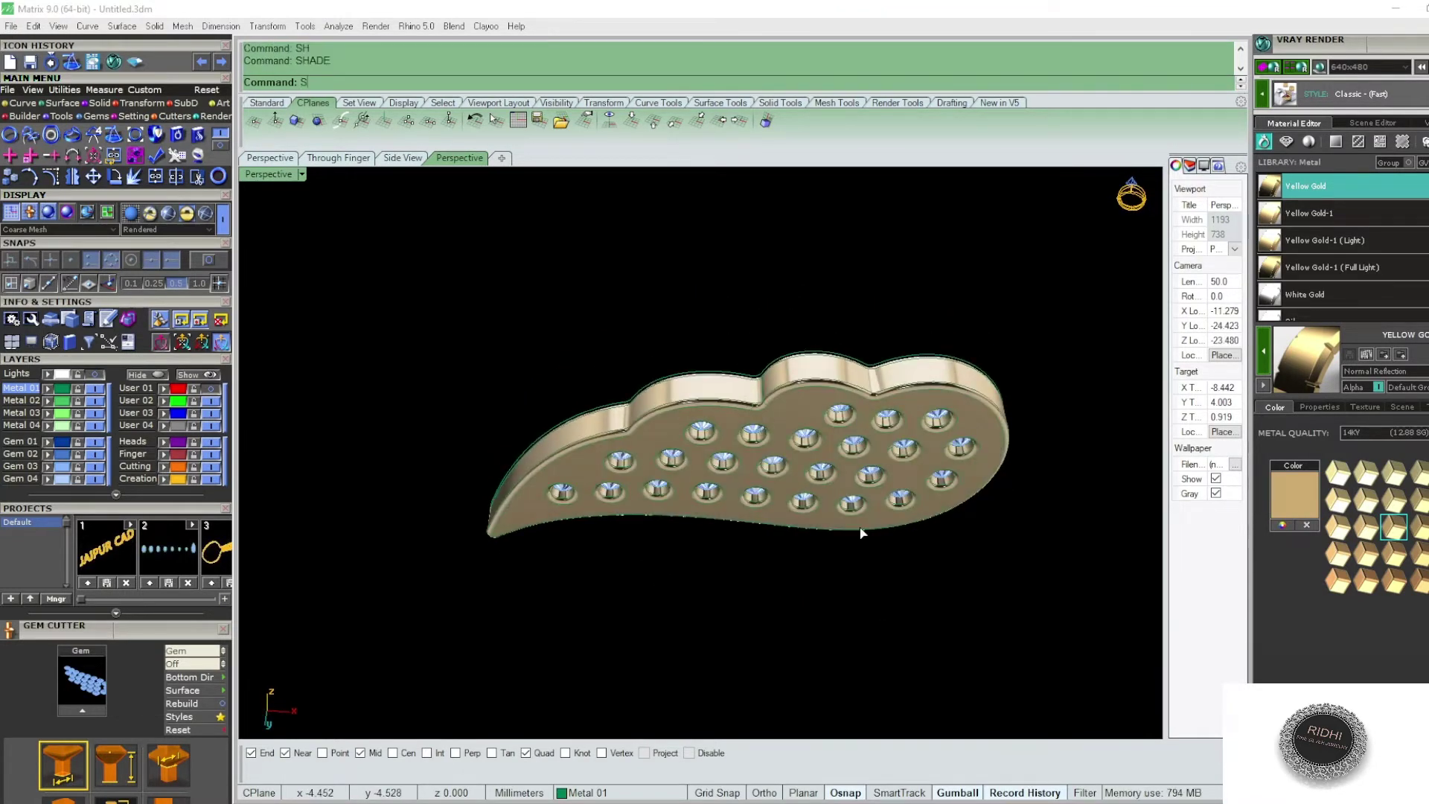
pyautogui.moveTo(856, 335); pyautogui.dragTo(864, 622, button='right')
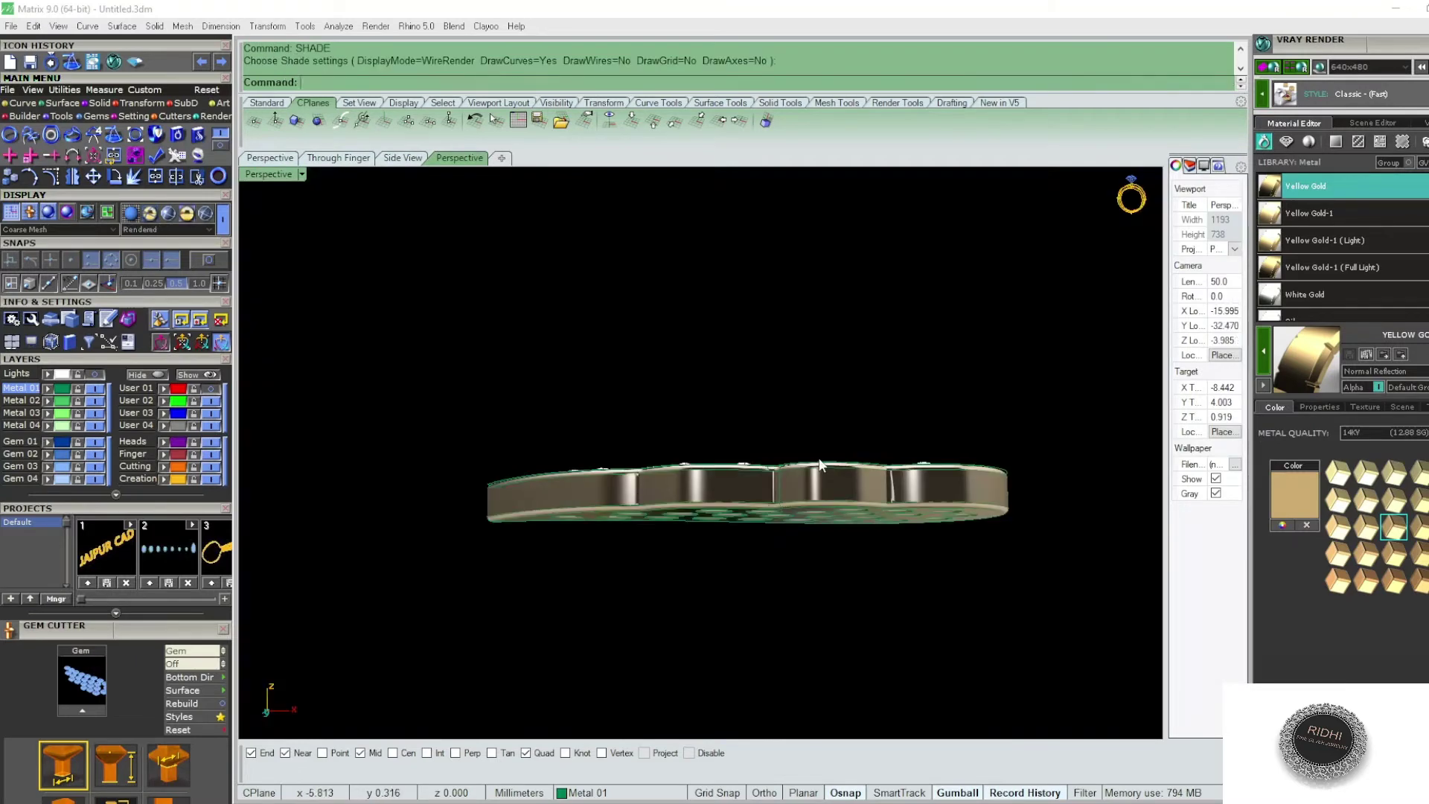
pyautogui.hotkey('ctrl', 'F1')
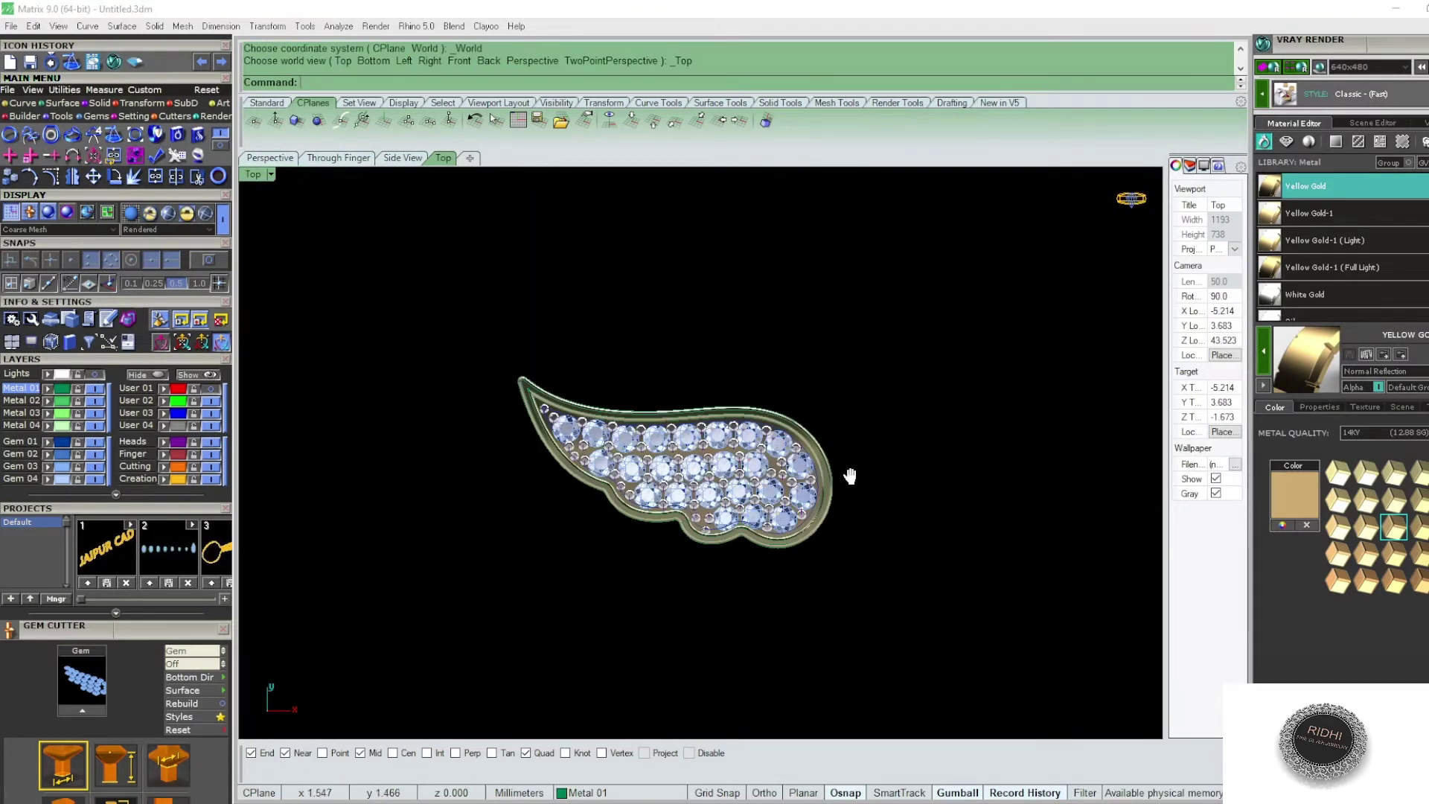
# - Apply the CZ Black gem material to all 24 wing gems
pyautogui.click(61, 468)
pyautogui.click(1287, 143)
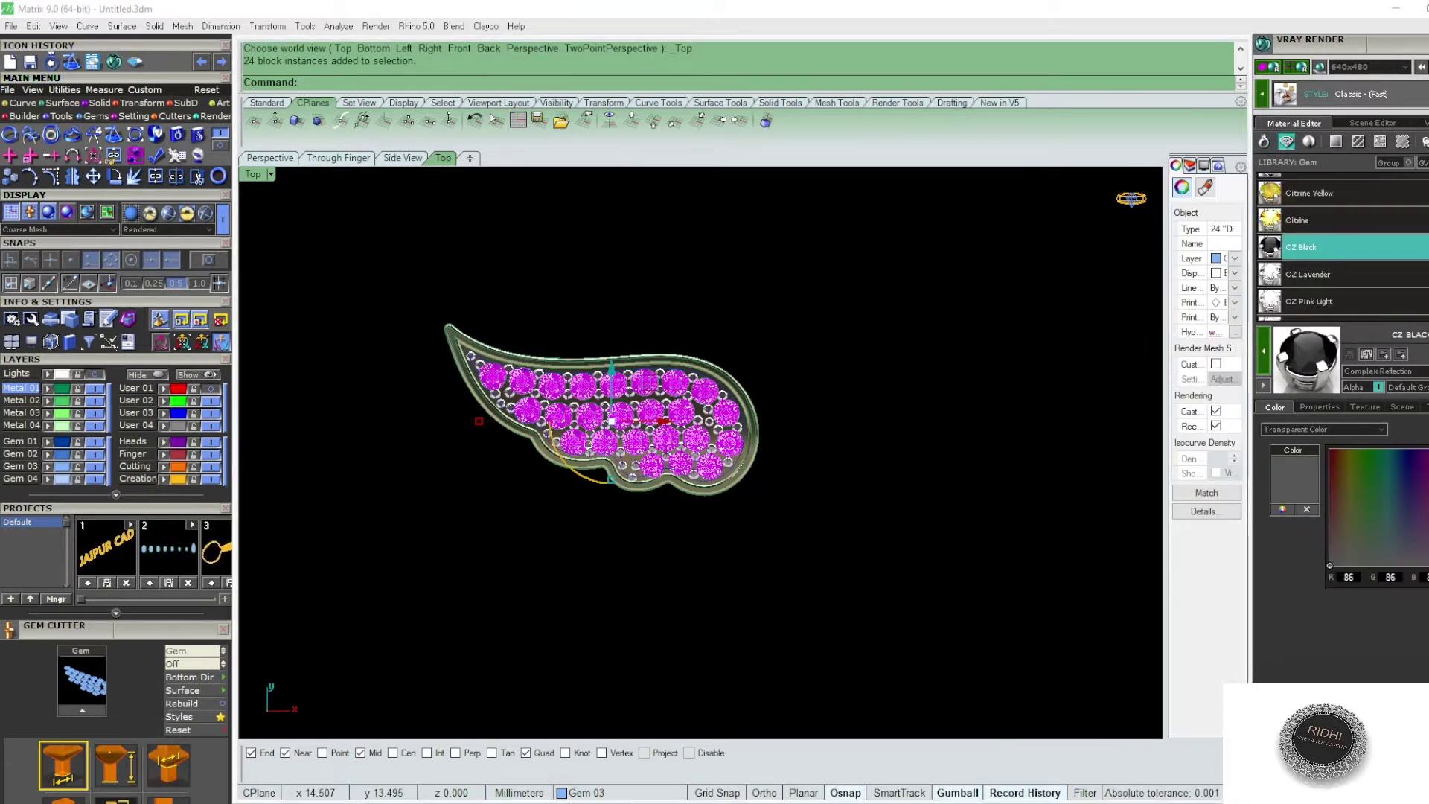
pyautogui.click(1264, 354)
pyautogui.click(945, 344)
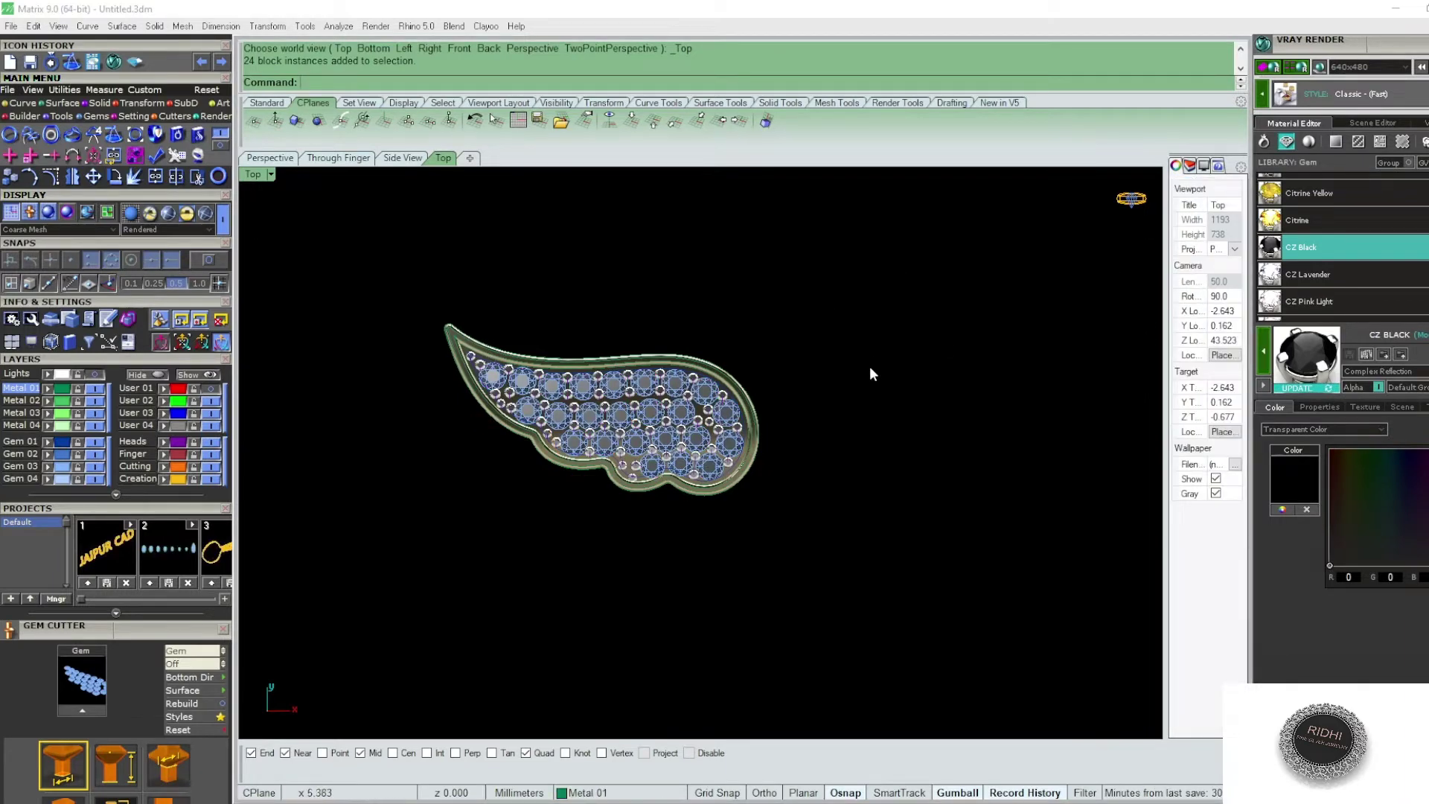
pyautogui.moveTo(869, 366); pyautogui.dragTo(837, 341, button='right')
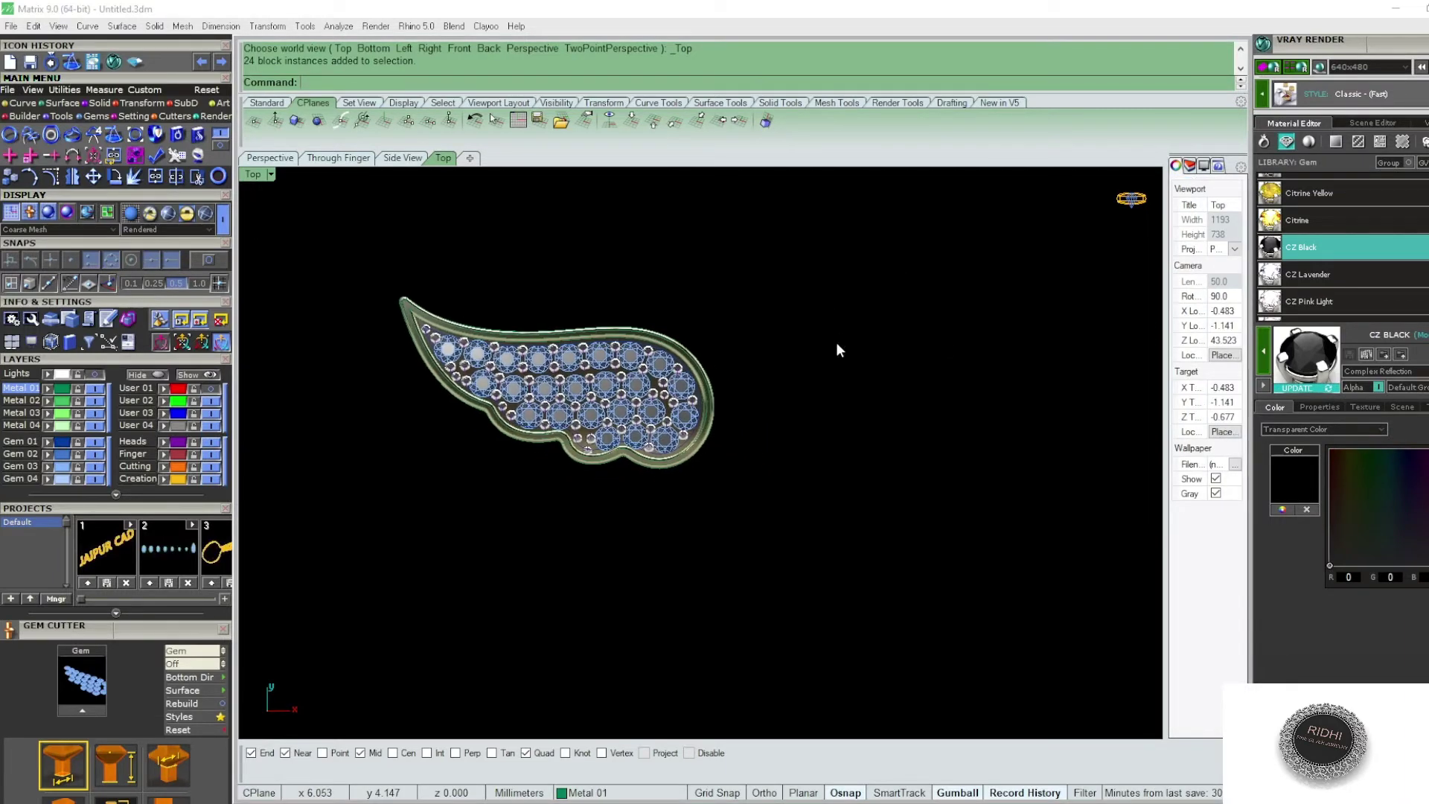
# - Move the prongs and the wing's metal frame onto the Finger Sizes layer
pyautogui.click(179, 448)
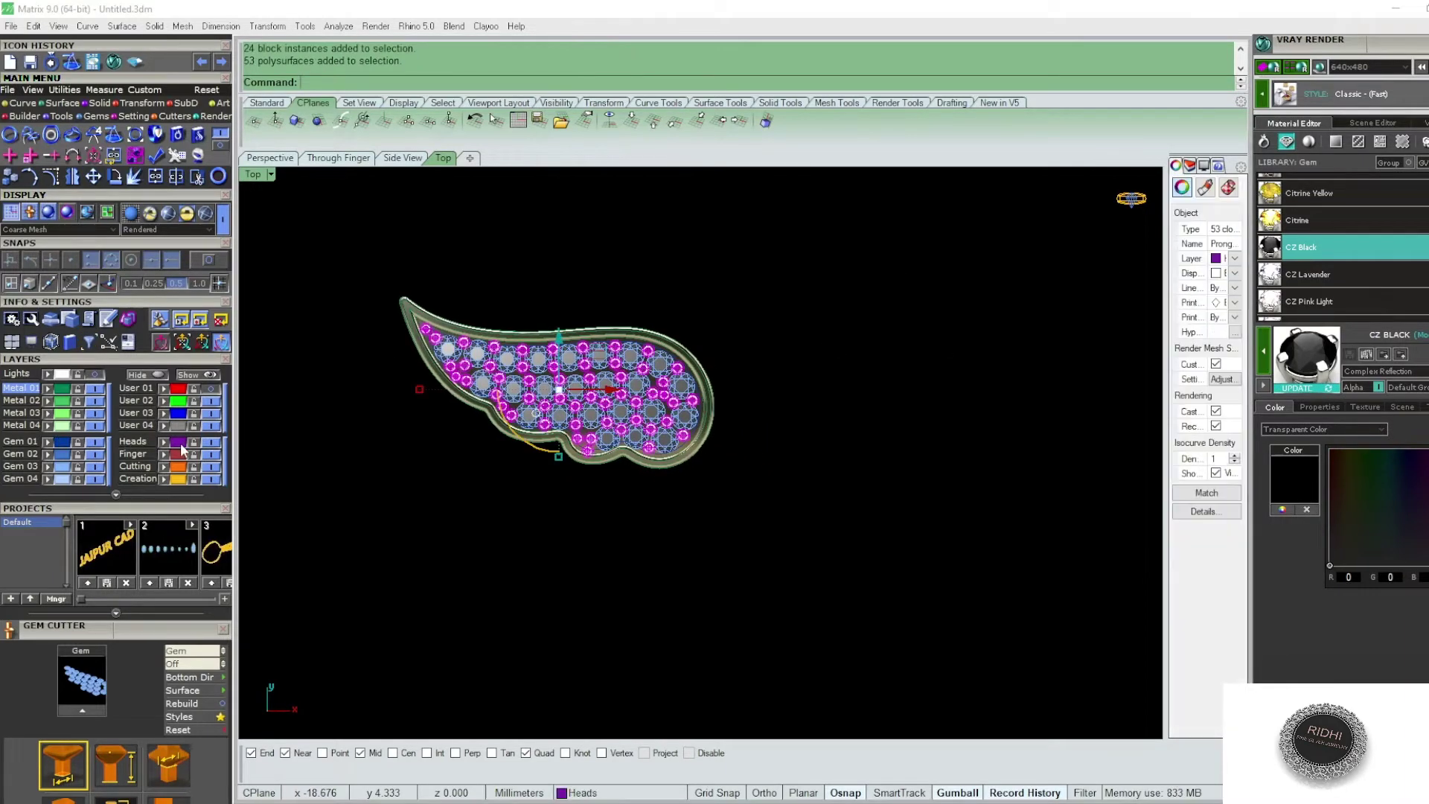
pyautogui.click(164, 480)
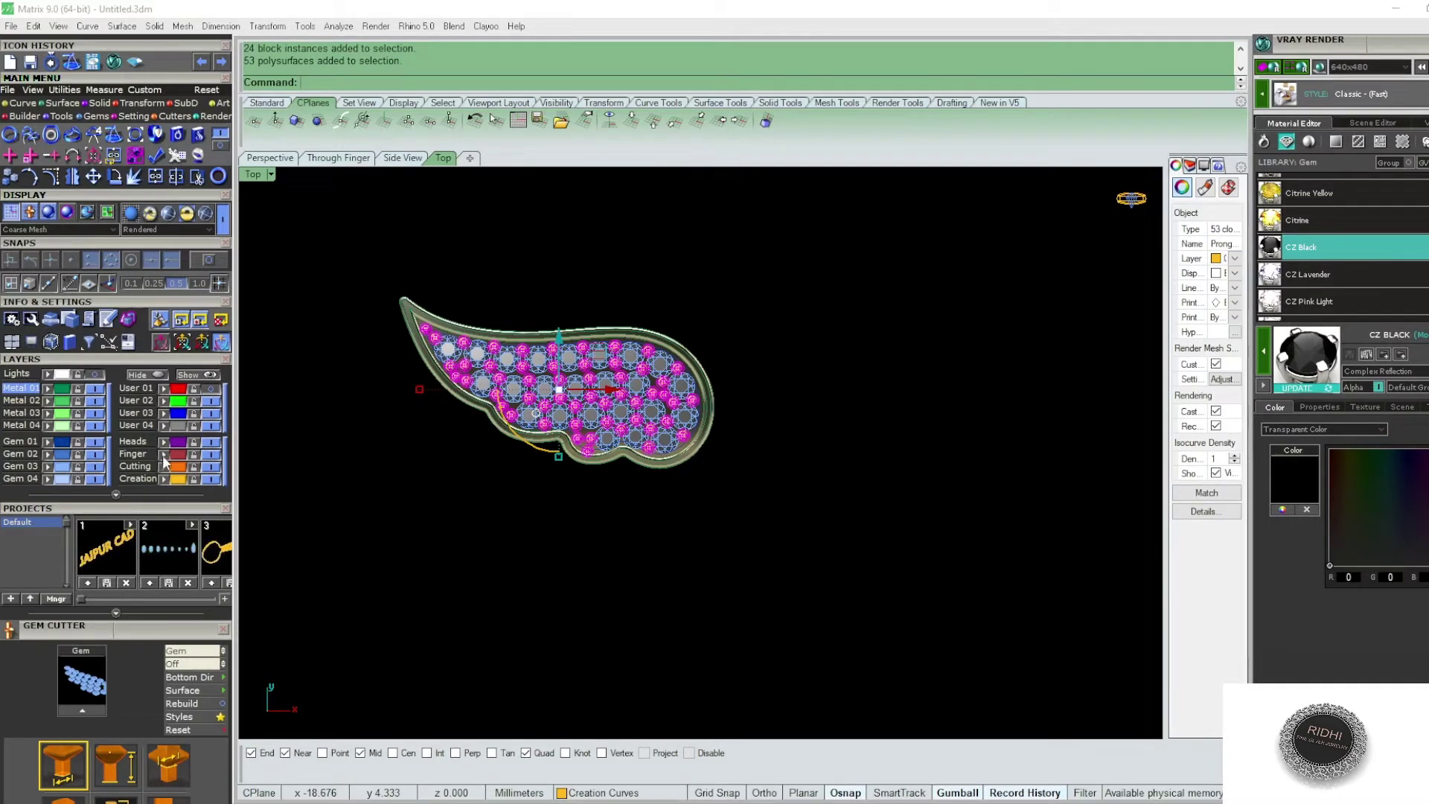
pyautogui.click(164, 457)
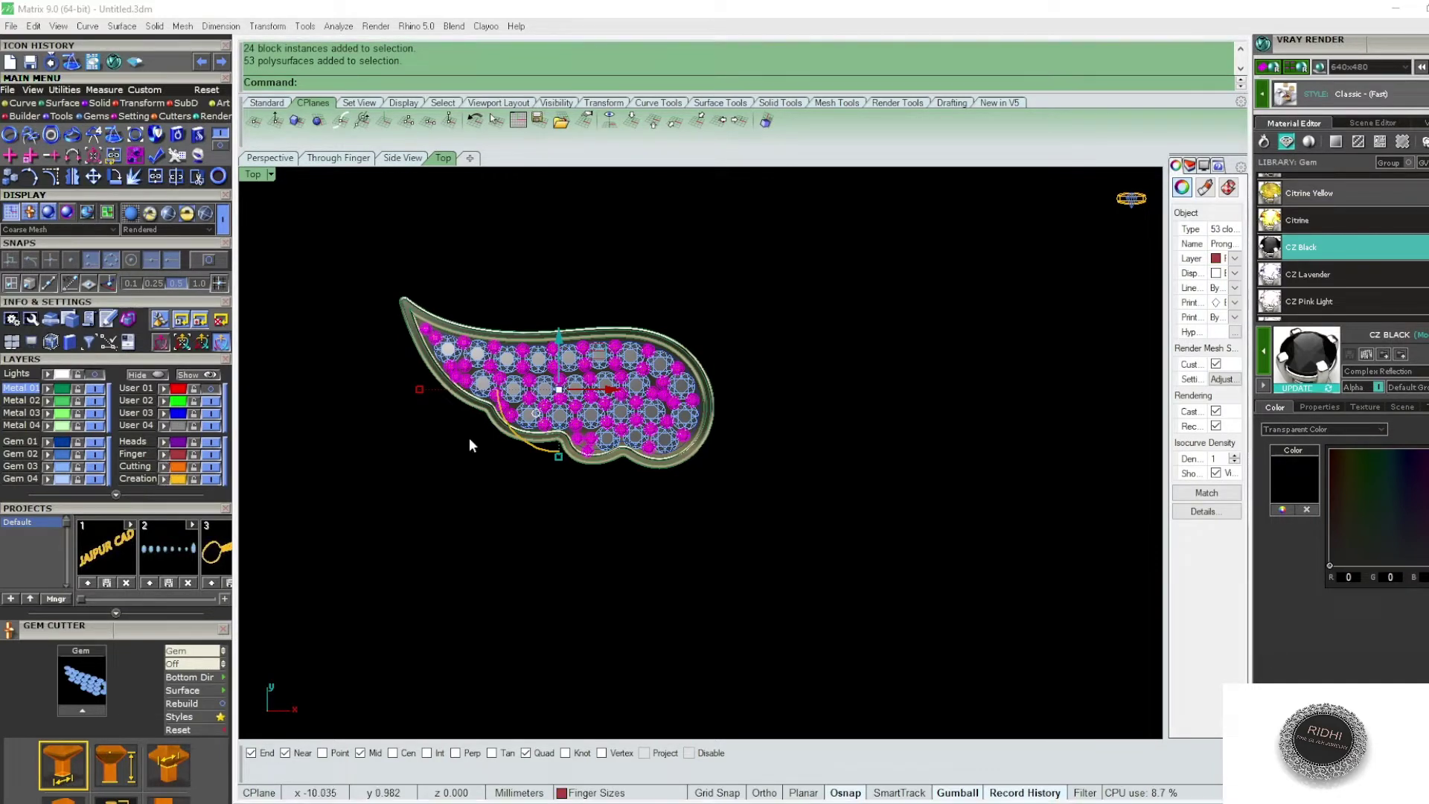
pyautogui.click(275, 457)
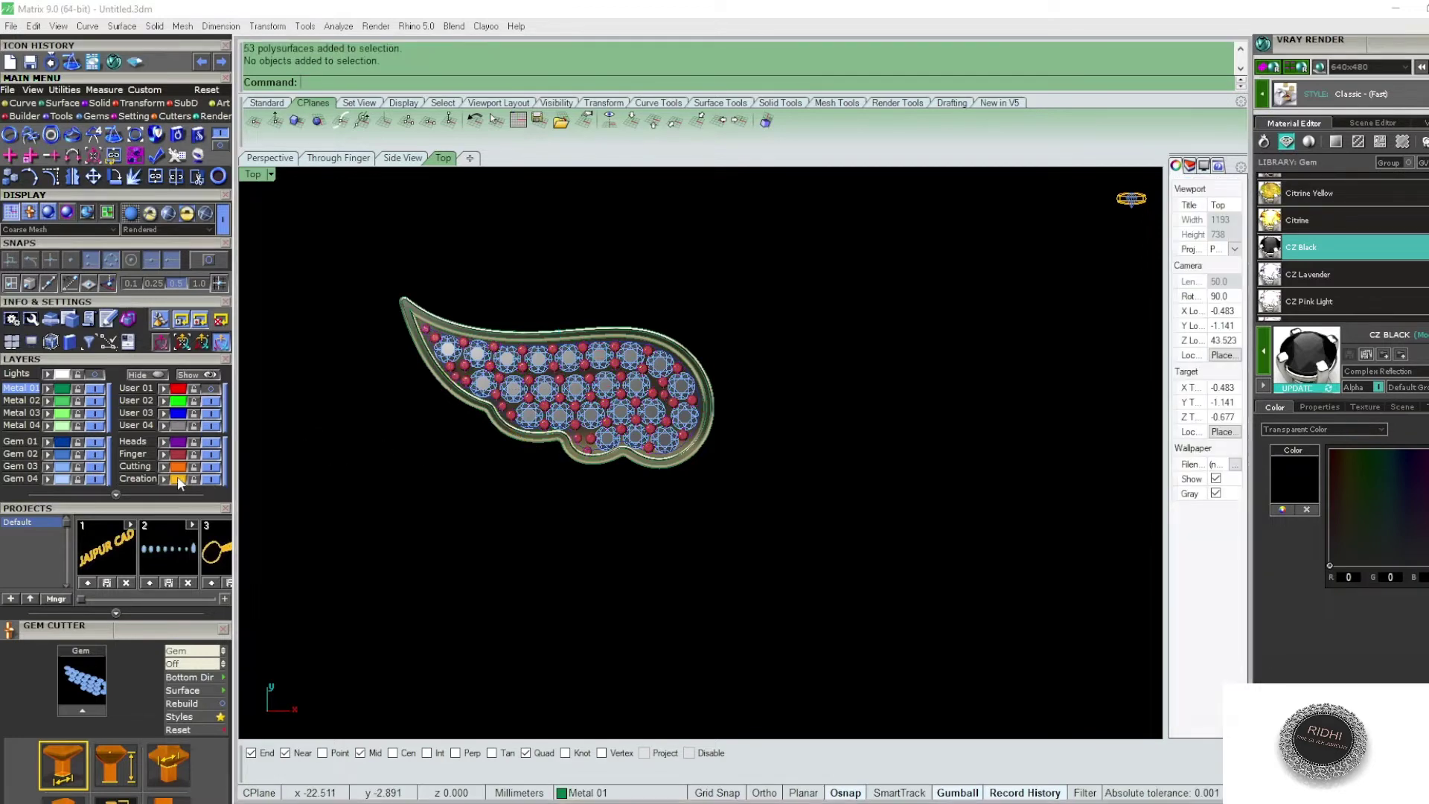
pyautogui.click(64, 390)
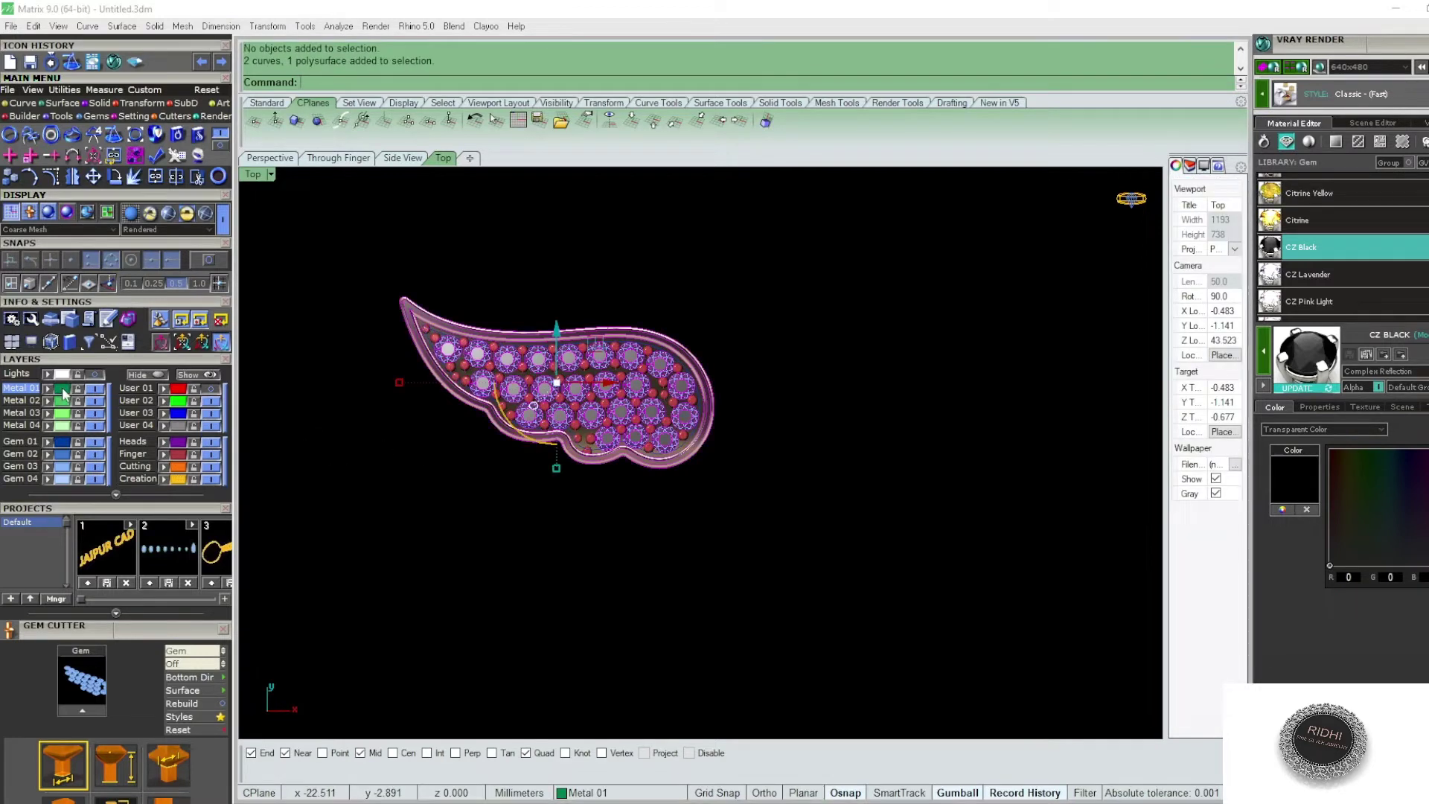
pyautogui.click(163, 455)
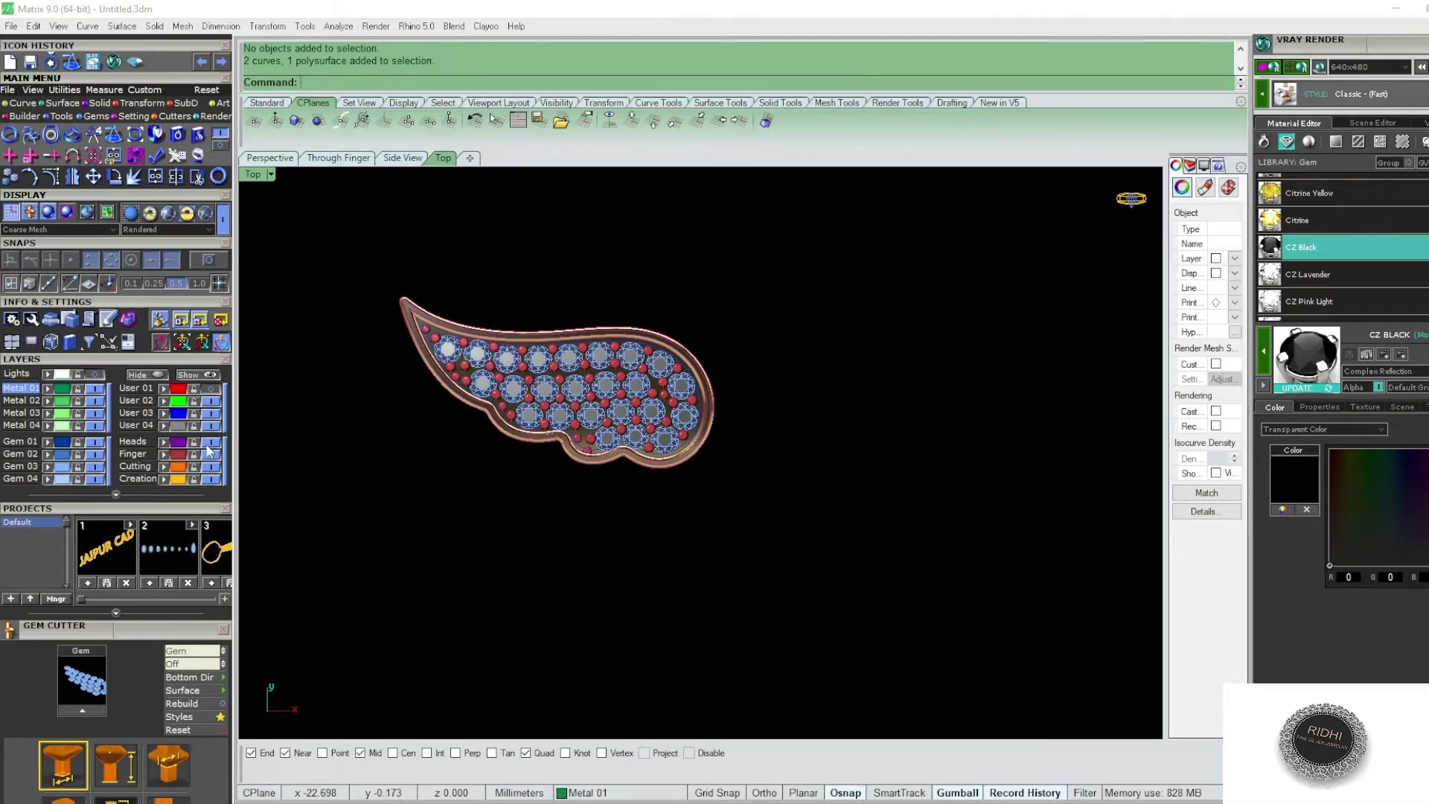
# - Add the gems to the frame selection and apply a metal from the metal material library
pyautogui.click(179, 455)
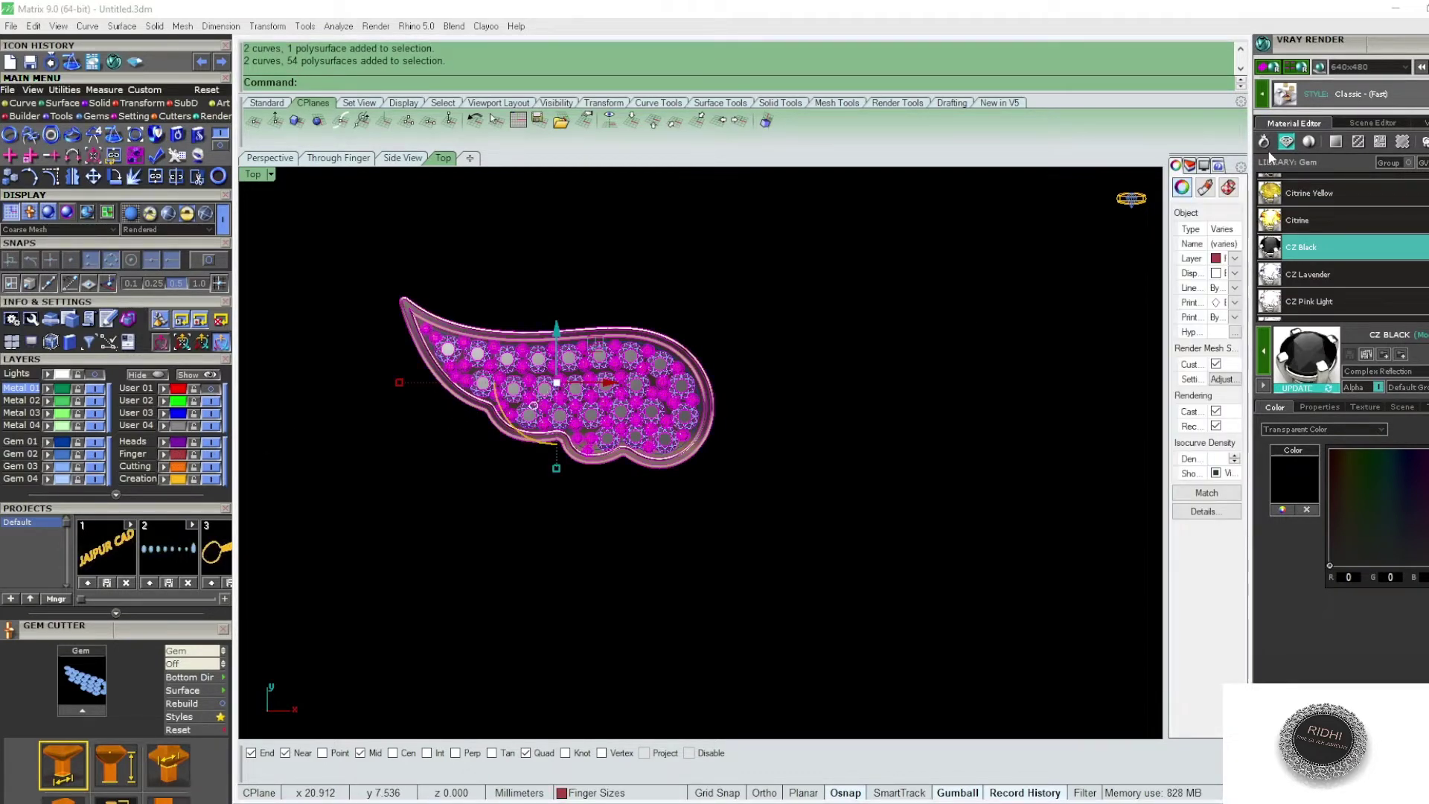
pyautogui.click(1264, 141)
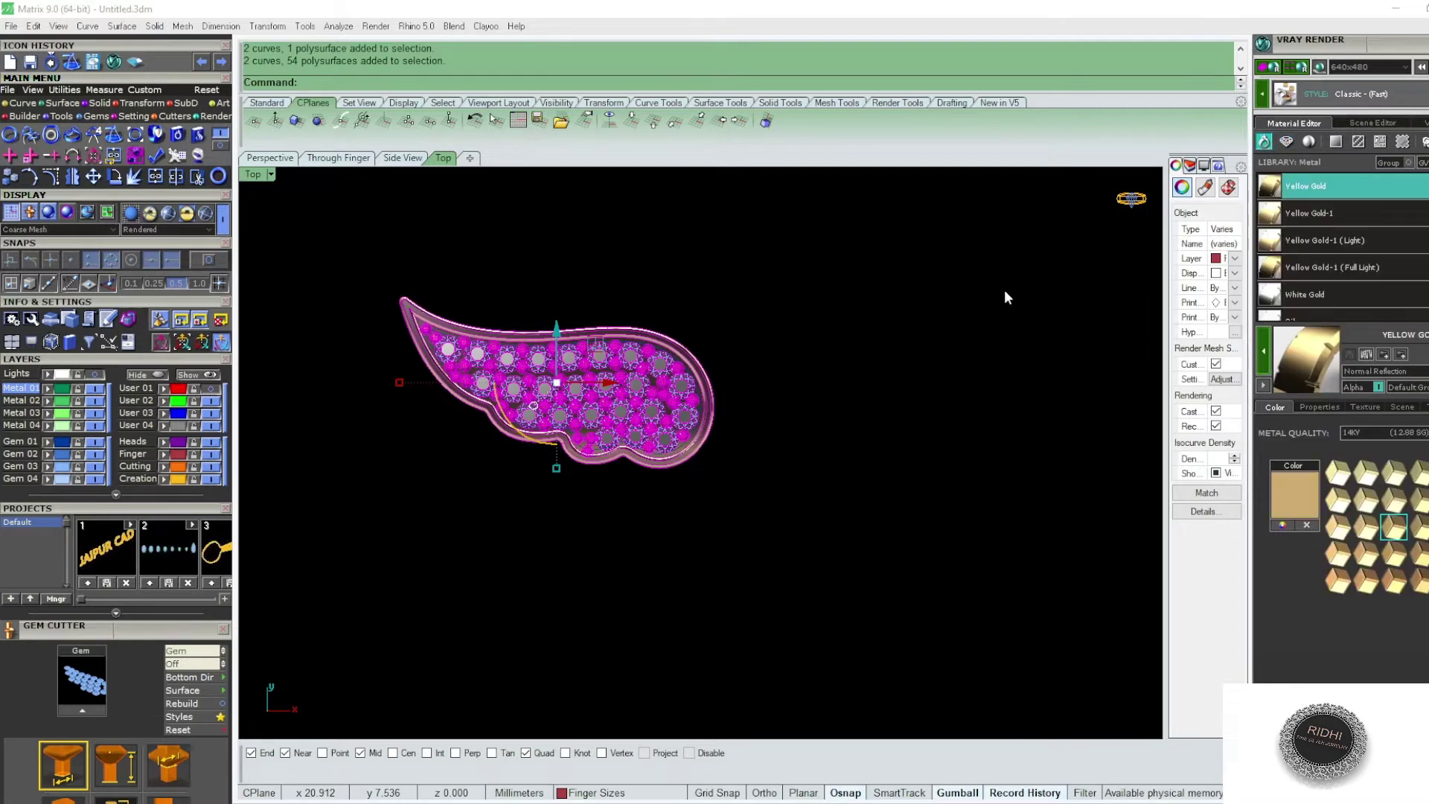
pyautogui.click(823, 243)
pyautogui.moveTo(770, 302); pyautogui.dragTo(749, 291, button='right')
pyautogui.write('S')
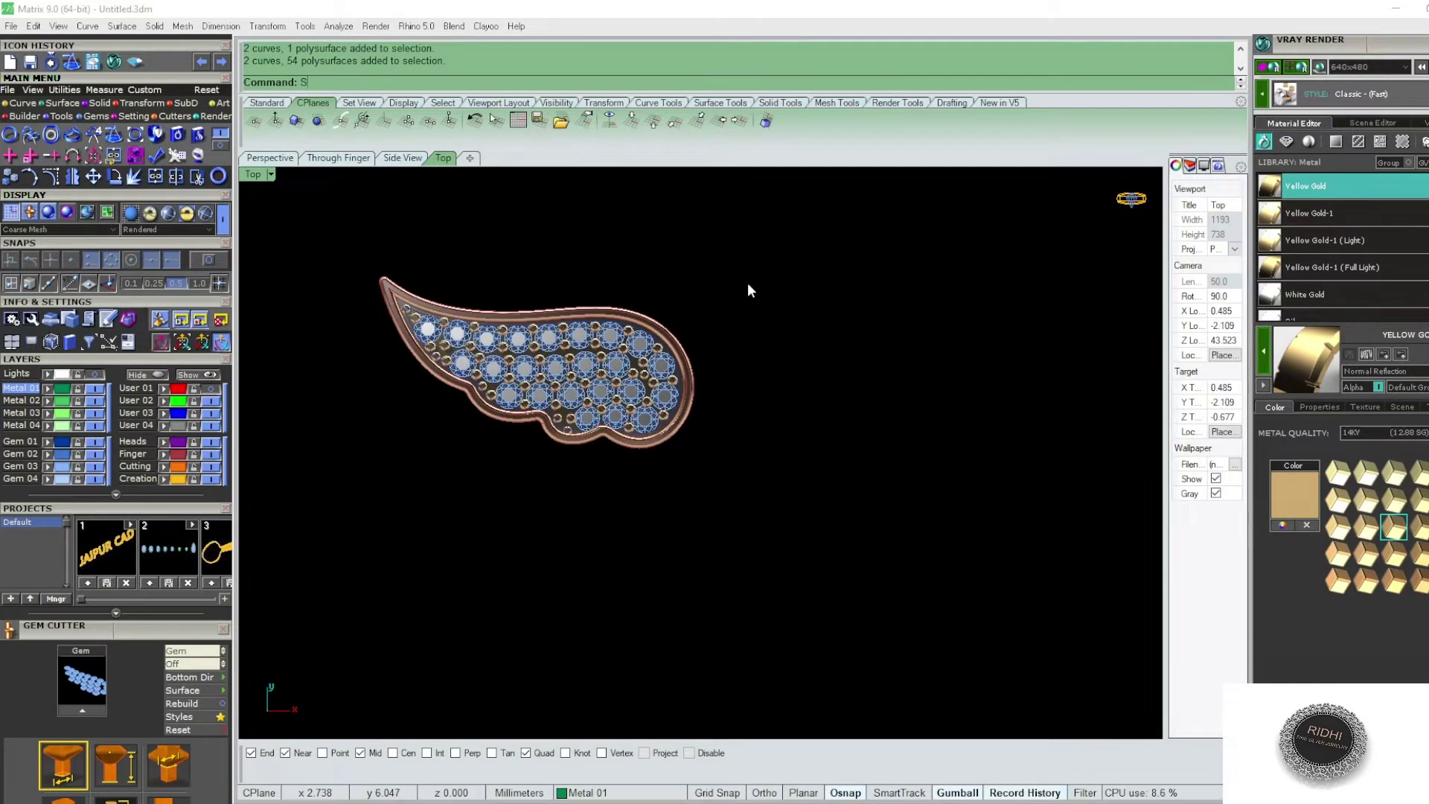
# - Reveal the hidden infinity-loop curves and group all the wing's parts
pyautogui.write('how')
pyautogui.press('Return')
pyautogui.scroll(-2, 703, 377)
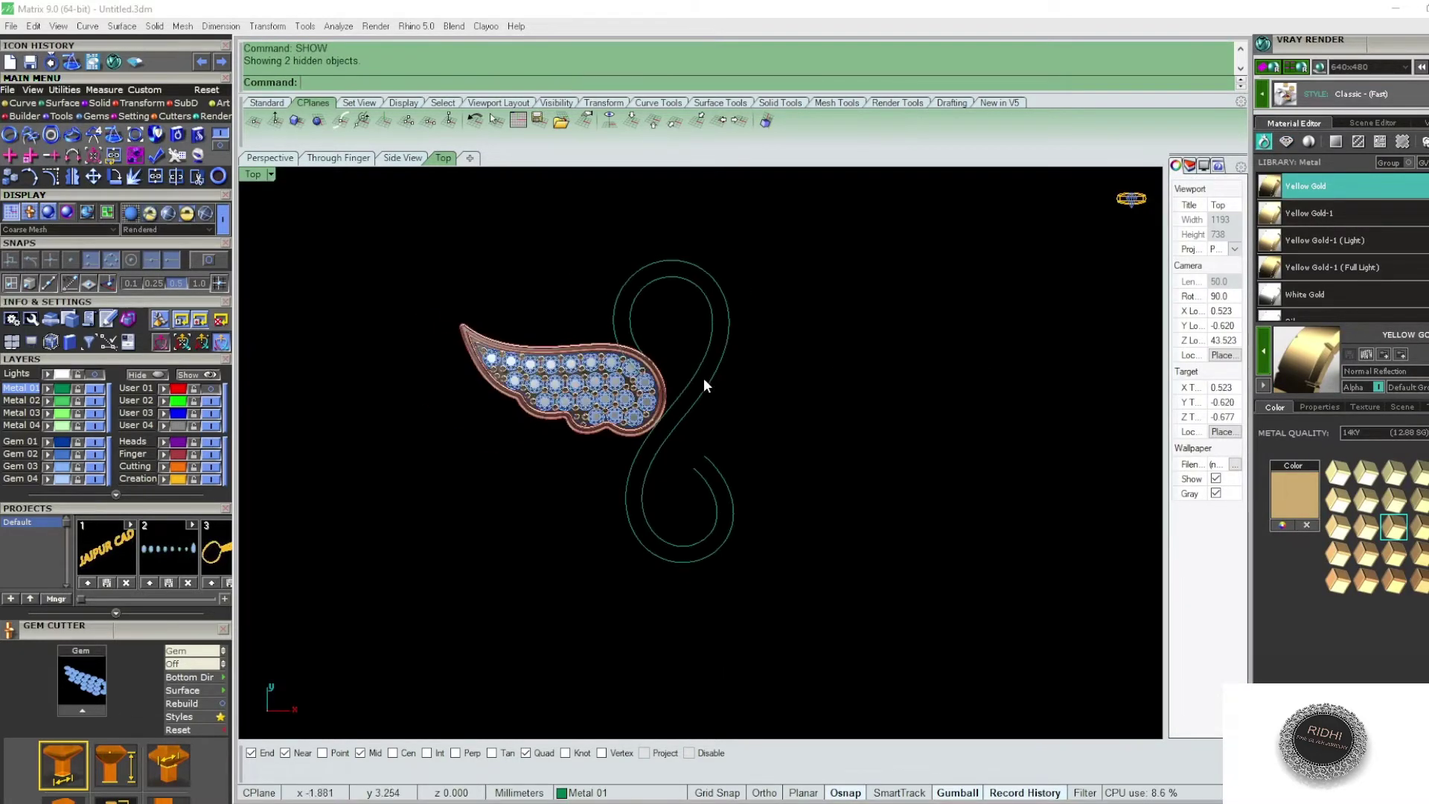
pyautogui.moveTo(703, 377); pyautogui.dragTo(735, 328, button='right')
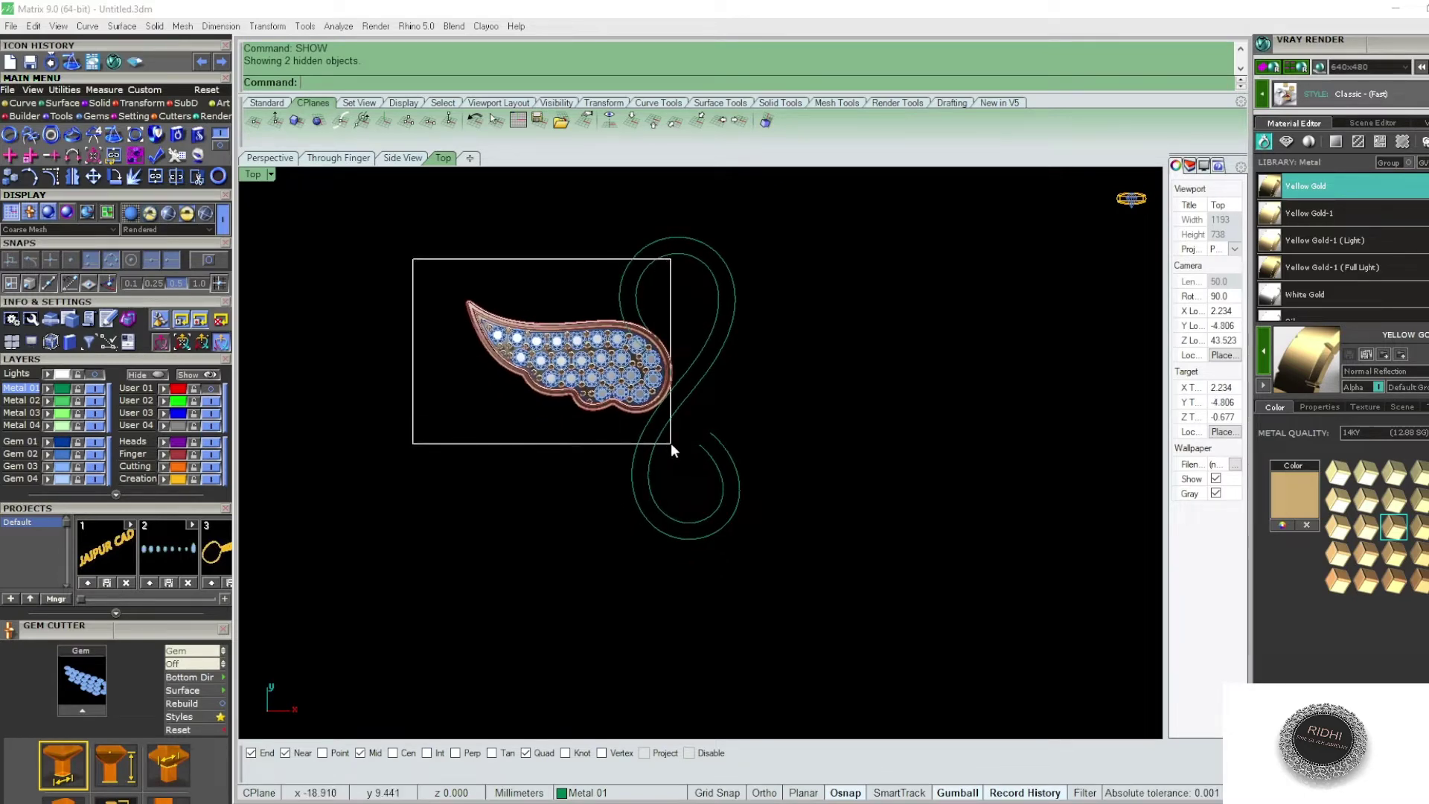
pyautogui.moveTo(671, 444); pyautogui.dragTo(691, 445)
pyautogui.write('g')
pyautogui.press('Return')
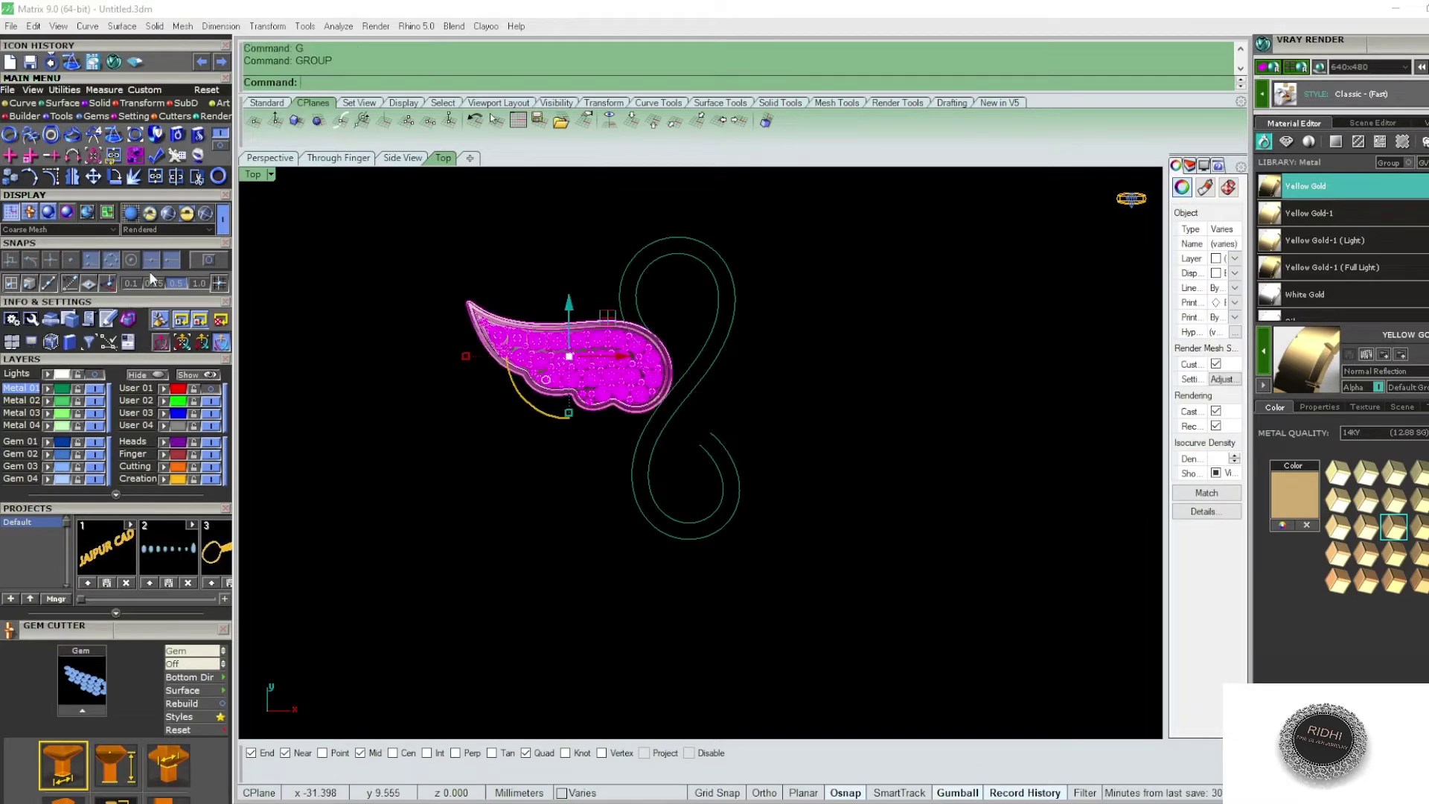
# - Show the pendant reference photo and rotate a copy of the wing to the right side
pyautogui.click(211, 387)
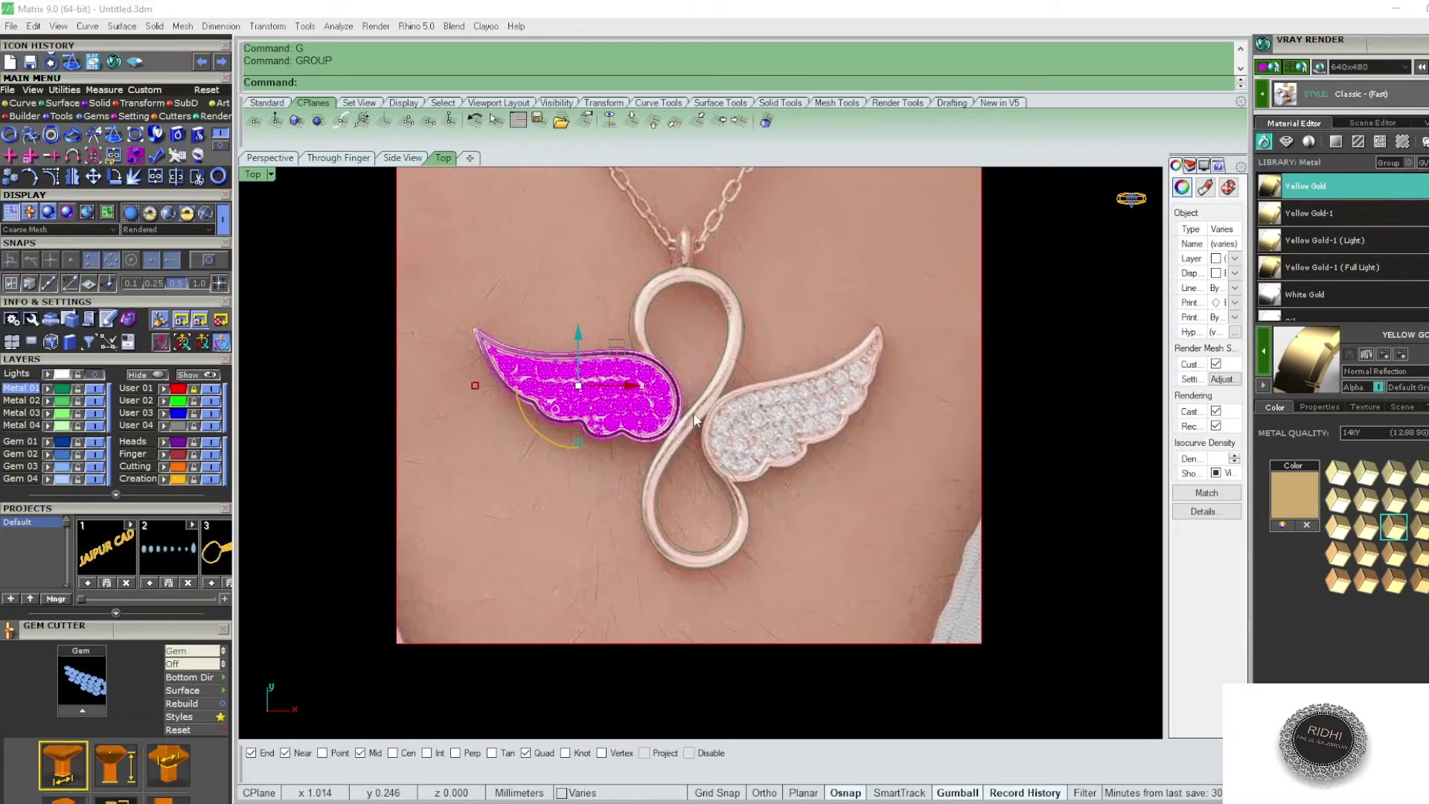
pyautogui.write('ro')
pyautogui.press('Return')
pyautogui.write('c')
pyautogui.press('Return')
pyautogui.write('c')
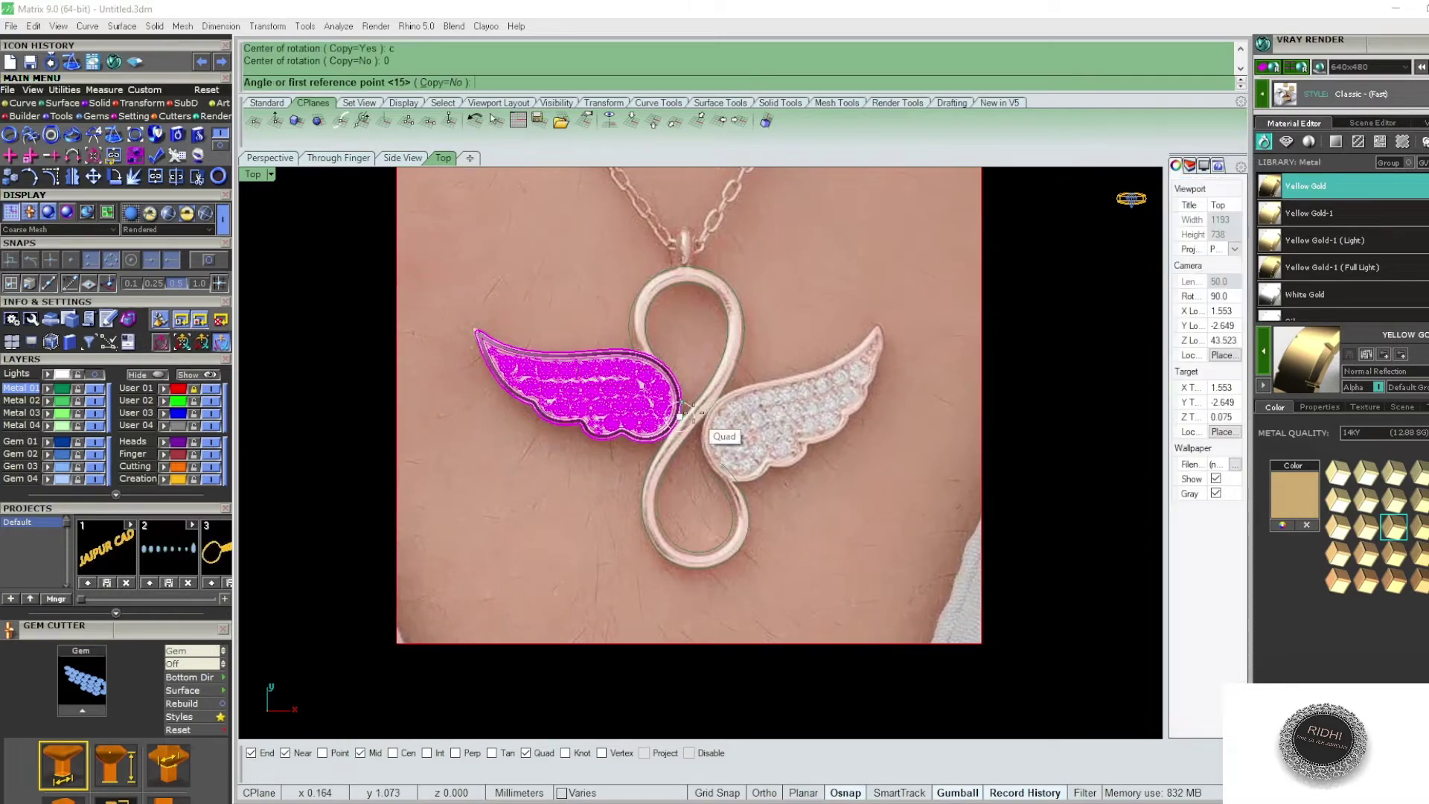
pyautogui.click(669, 290)
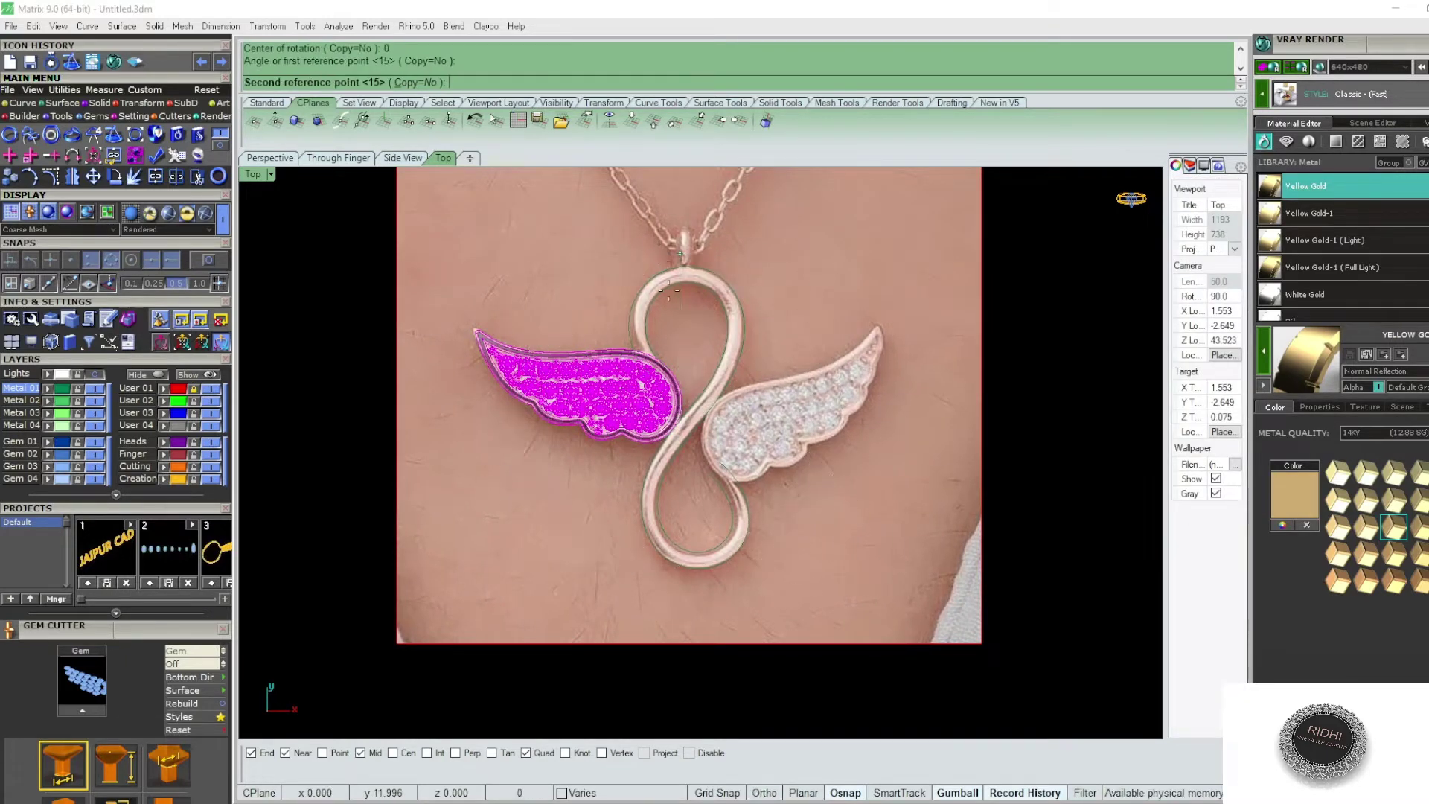
pyautogui.press('F8')
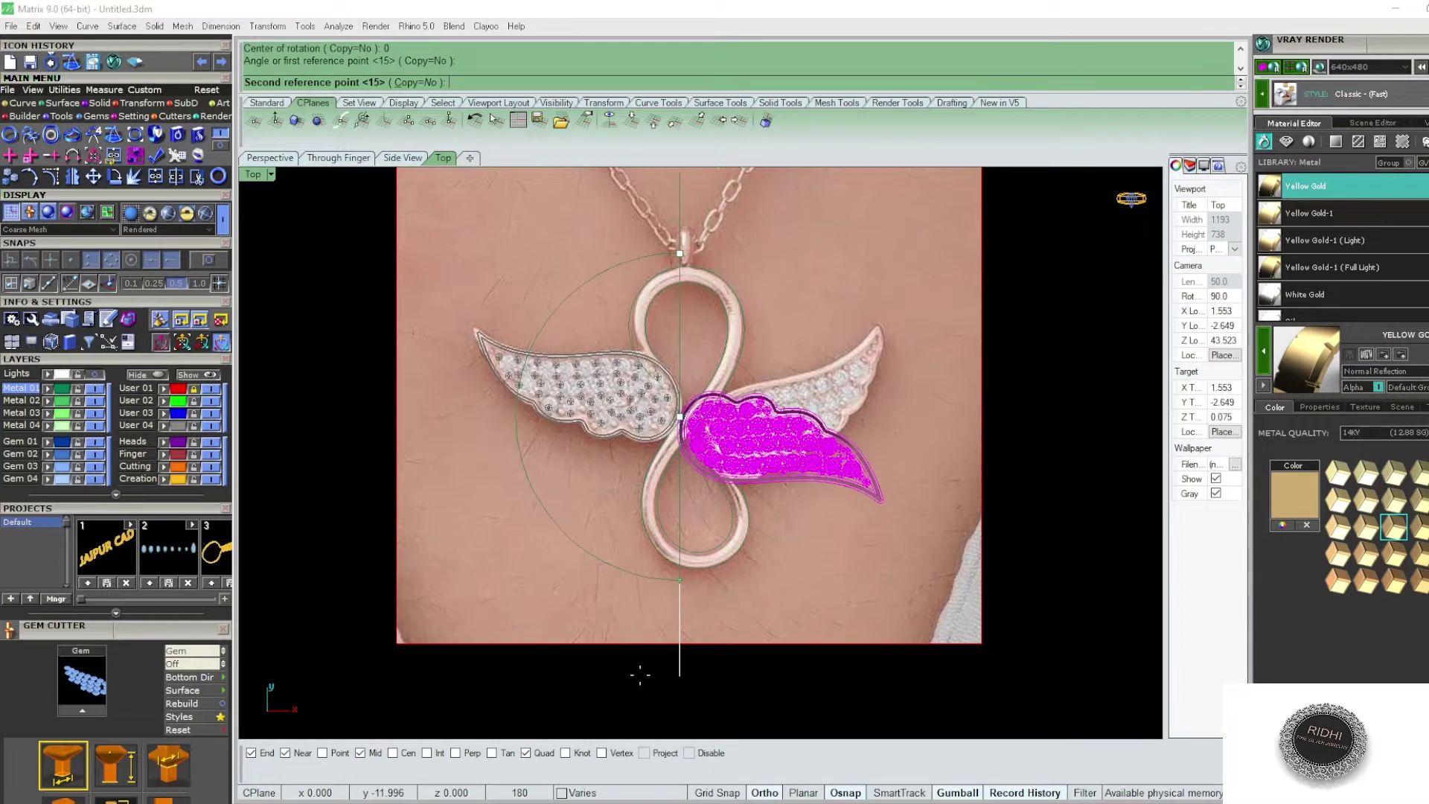
pyautogui.click(639, 676)
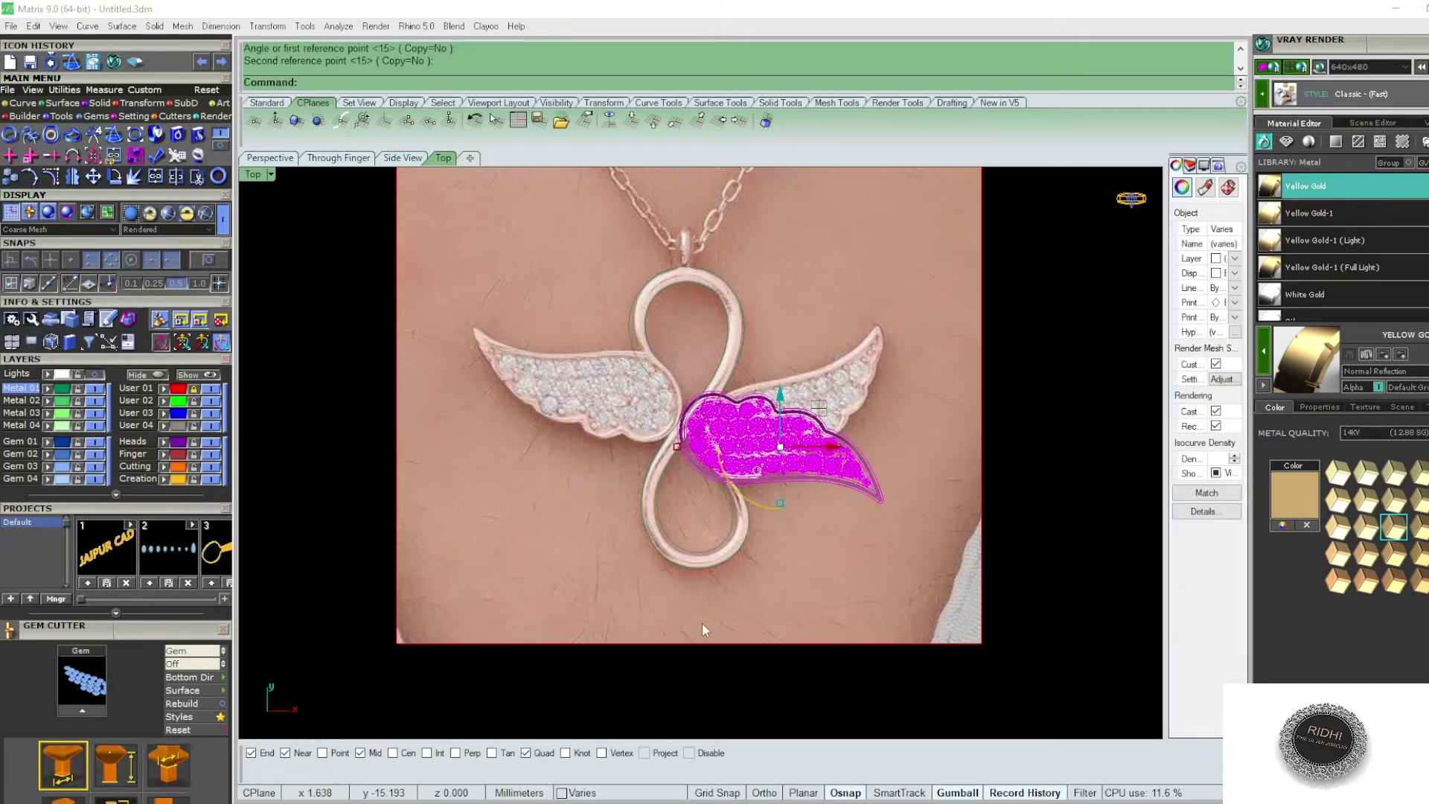
# - Undo the rotation and delete the pasted wing copy
pyautogui.hotkey('ctrl', 'c')
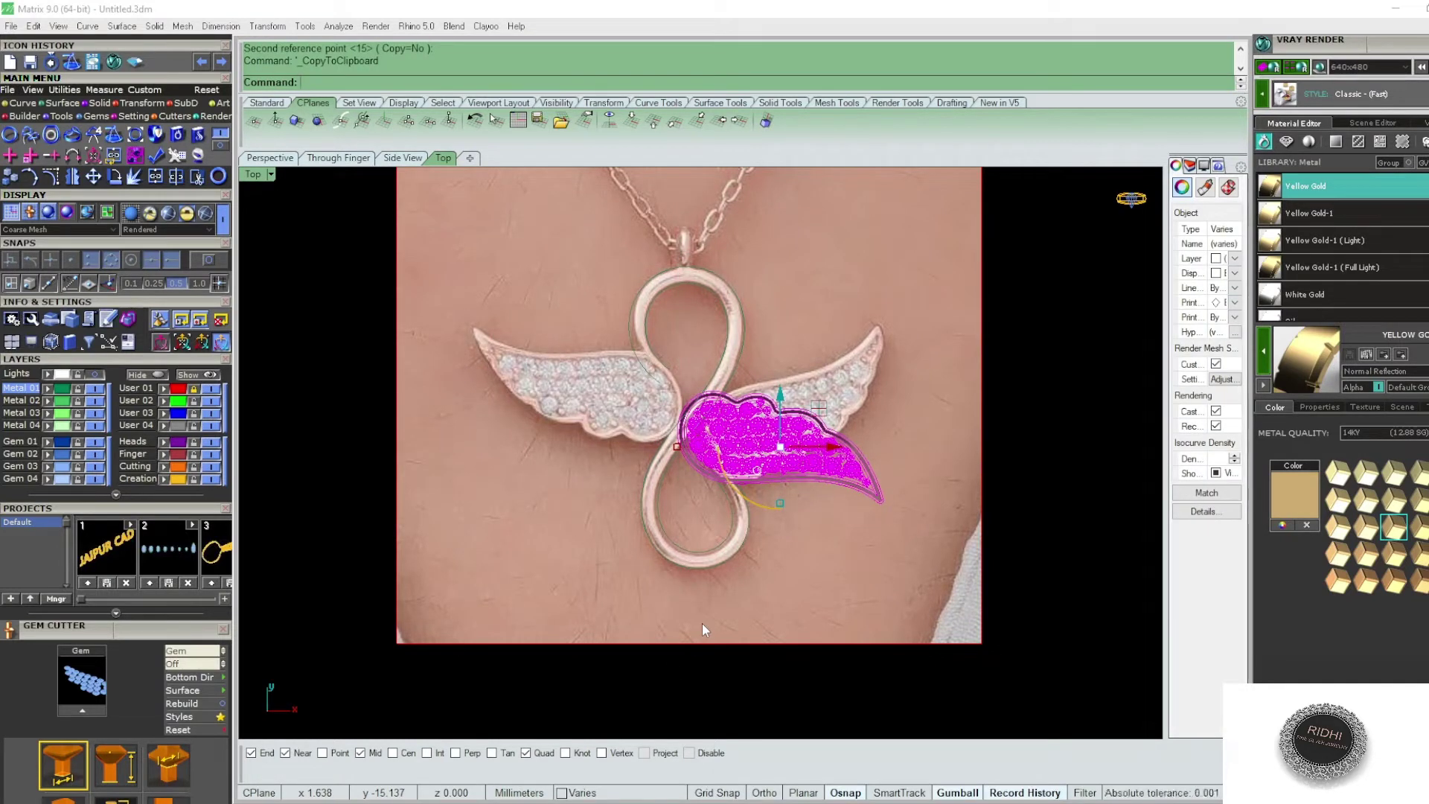
pyautogui.hotkey('ctrl', 'z')
pyautogui.hotkey('ctrl', 'v')
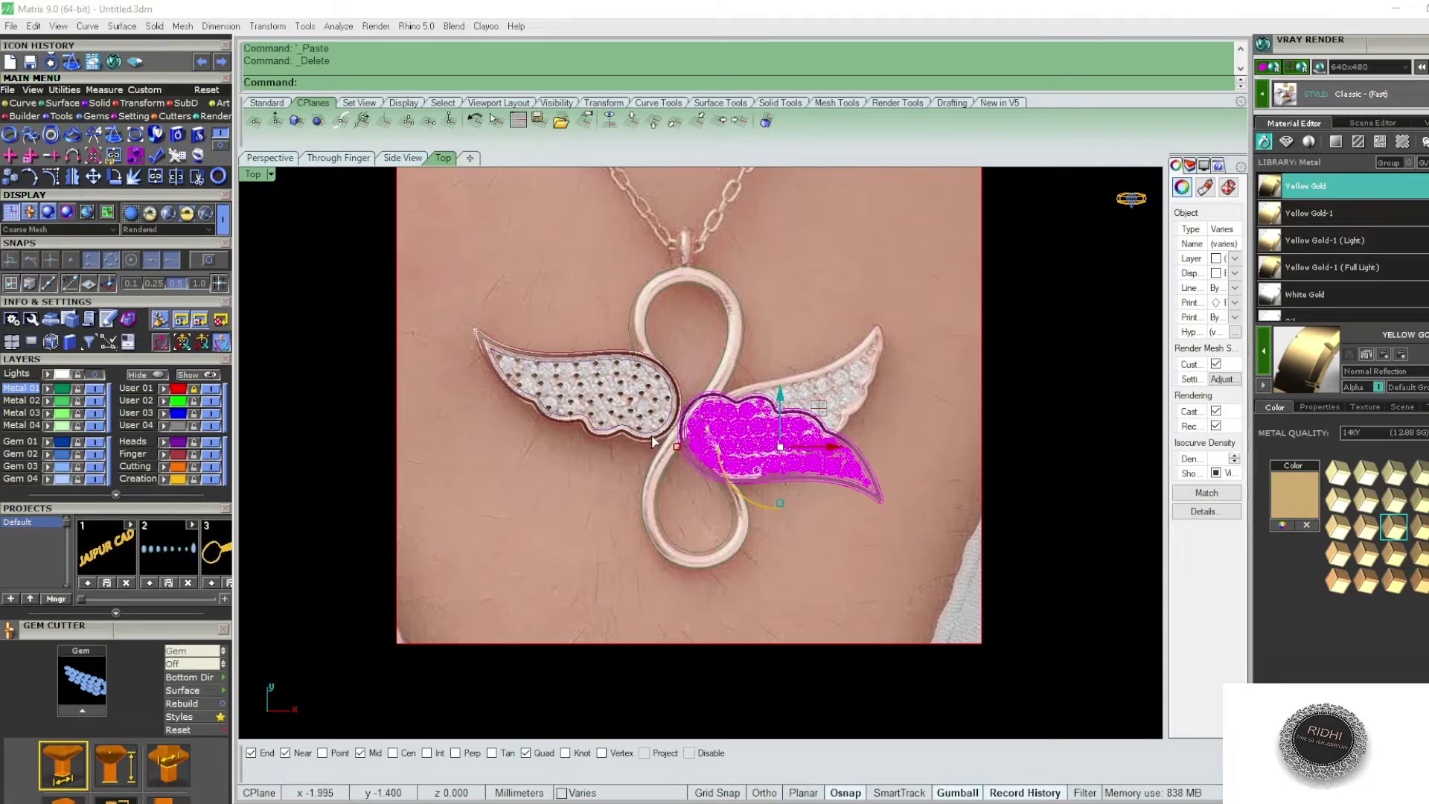
pyautogui.press('Delete')
# - Reselect the whole left wing, checking it in Front and Top views
pyautogui.click(628, 434)
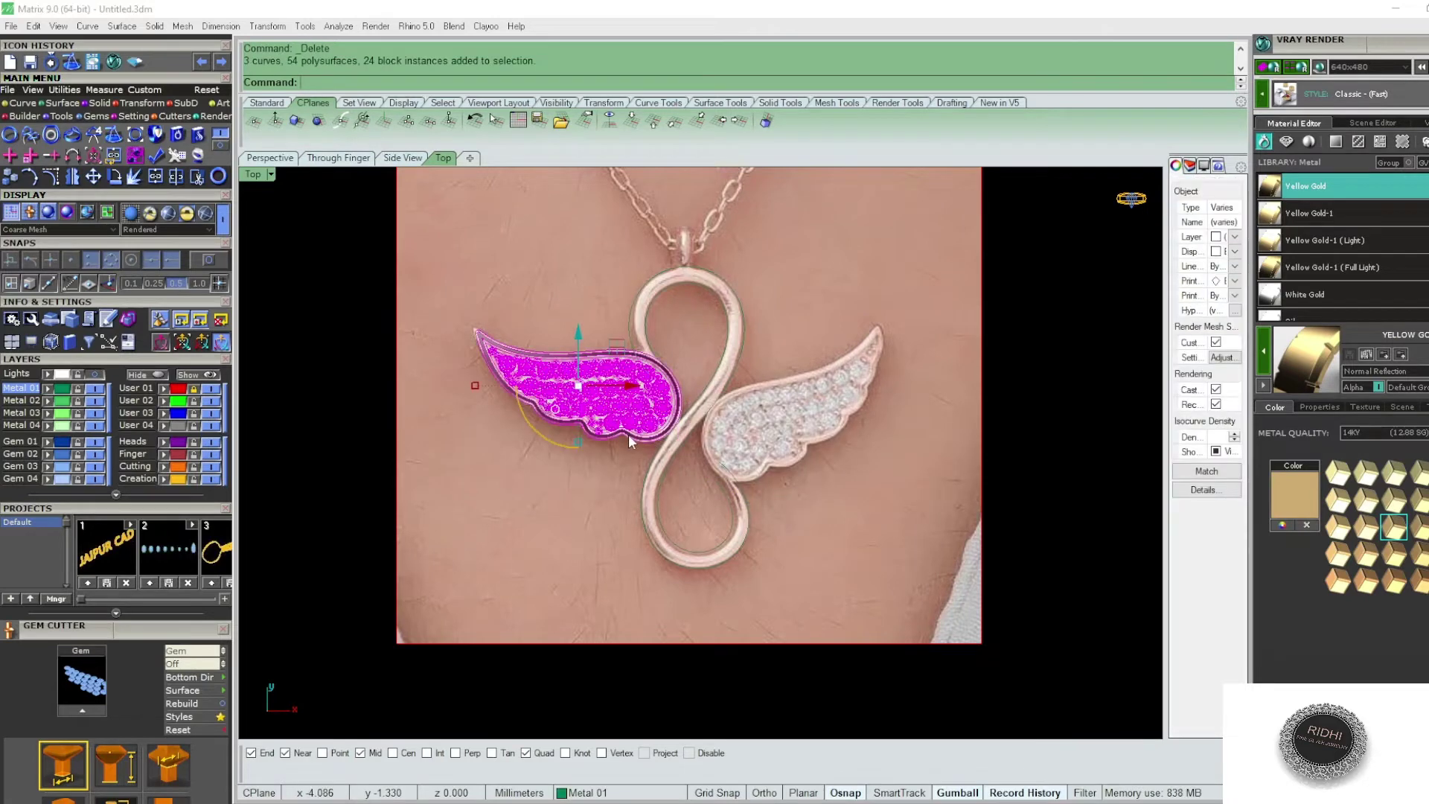
pyautogui.click(625, 493)
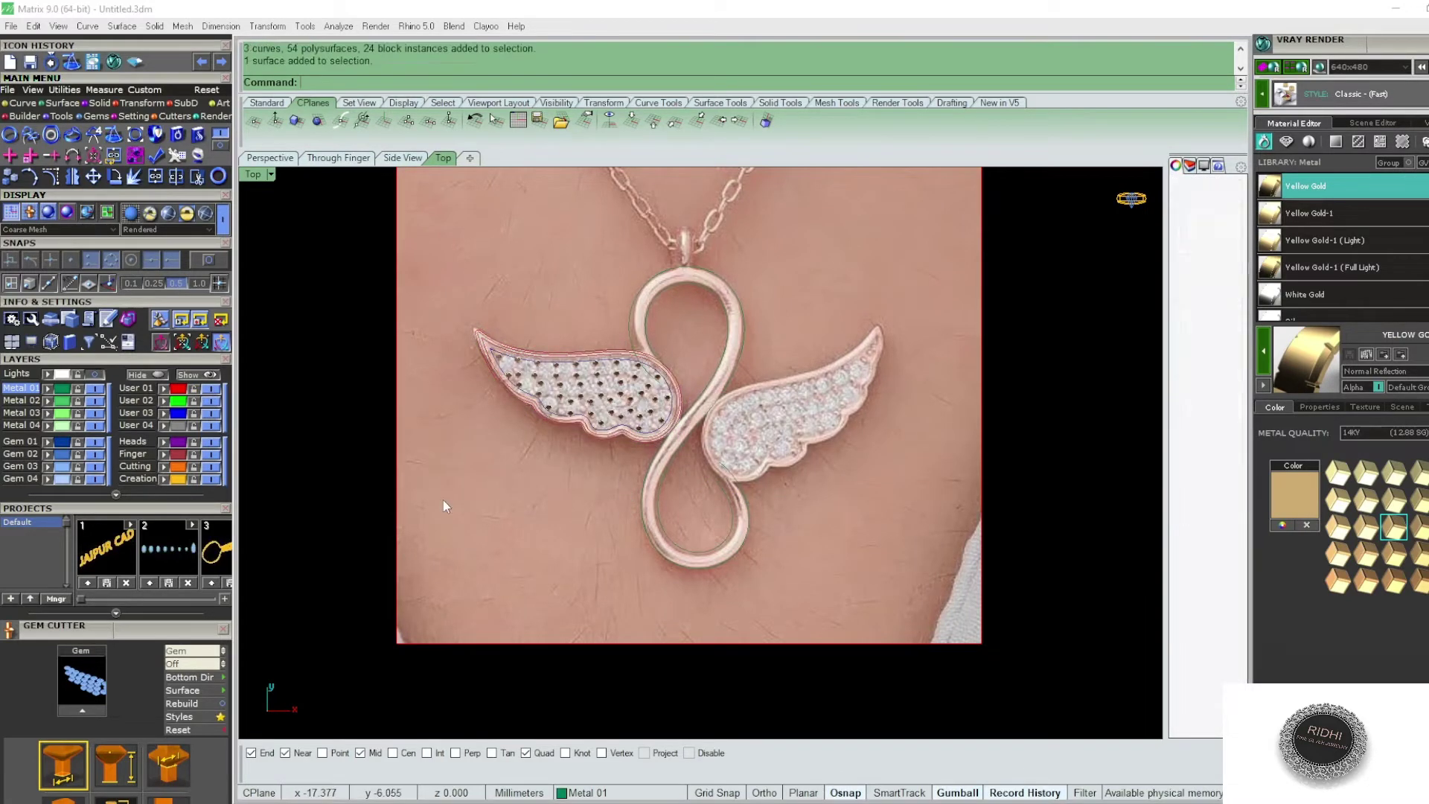
pyautogui.click(595, 416)
pyautogui.press('F3')
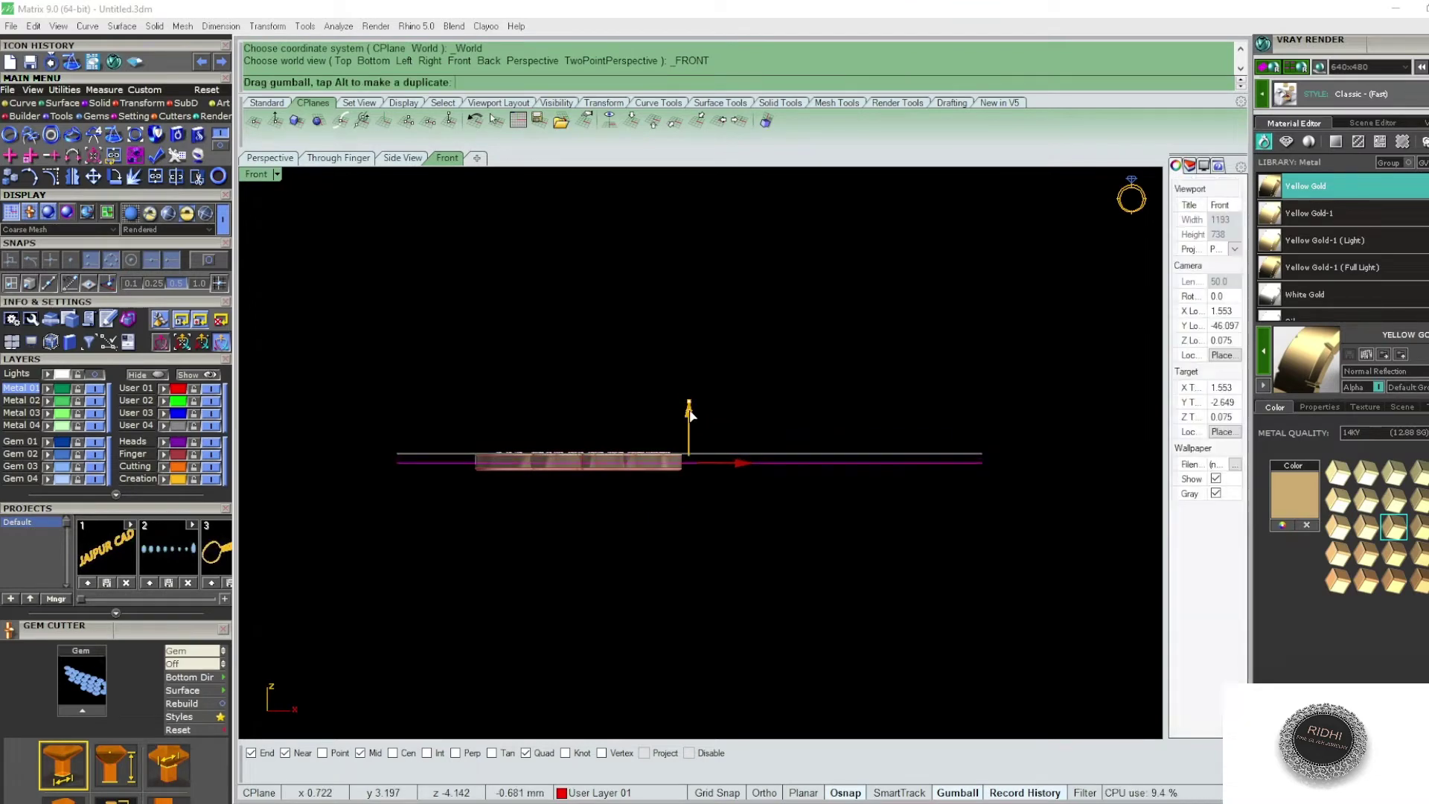
pyautogui.press('F2')
pyautogui.scroll(3, 686, 385)
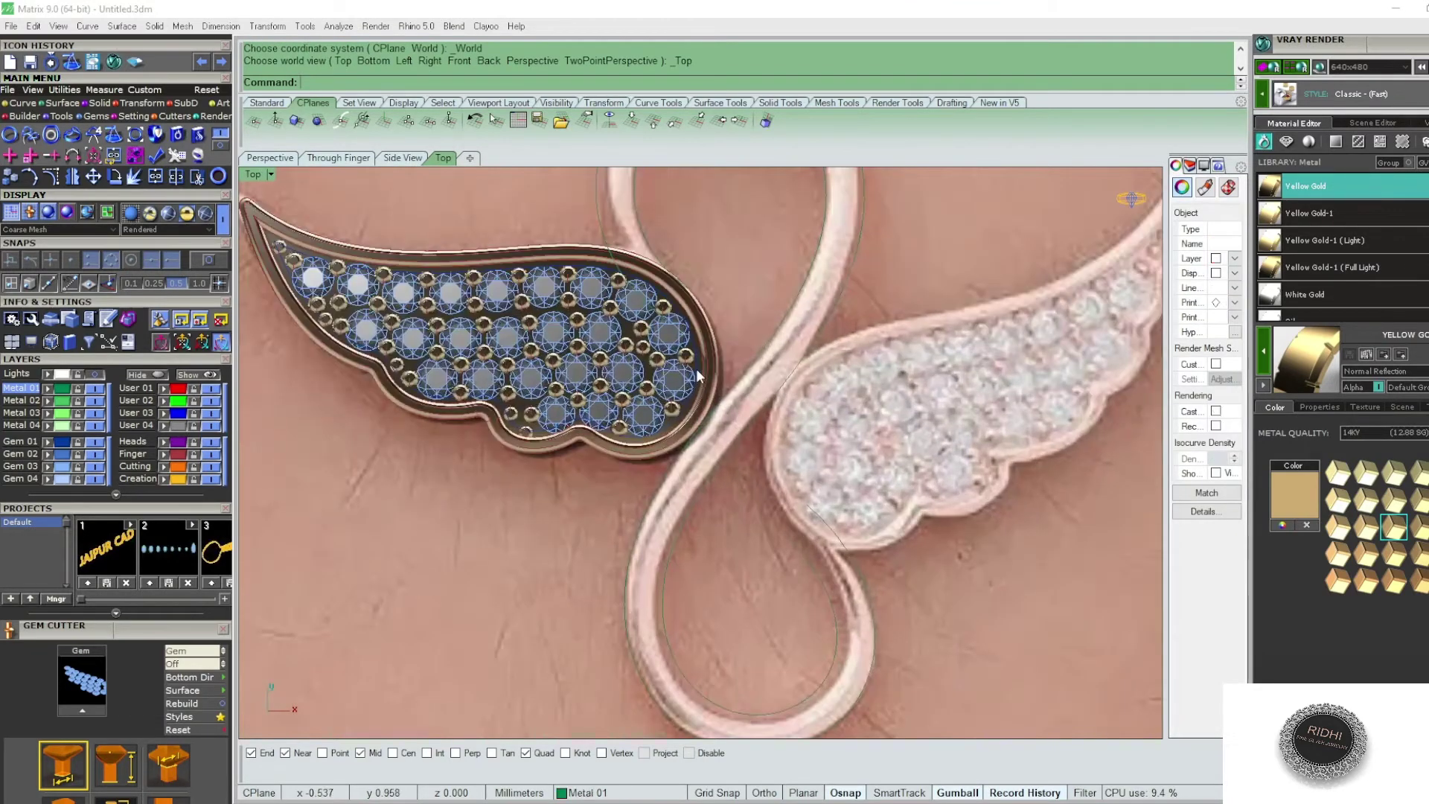
pyautogui.click(706, 337)
pyautogui.scroll(-1, 736, 462)
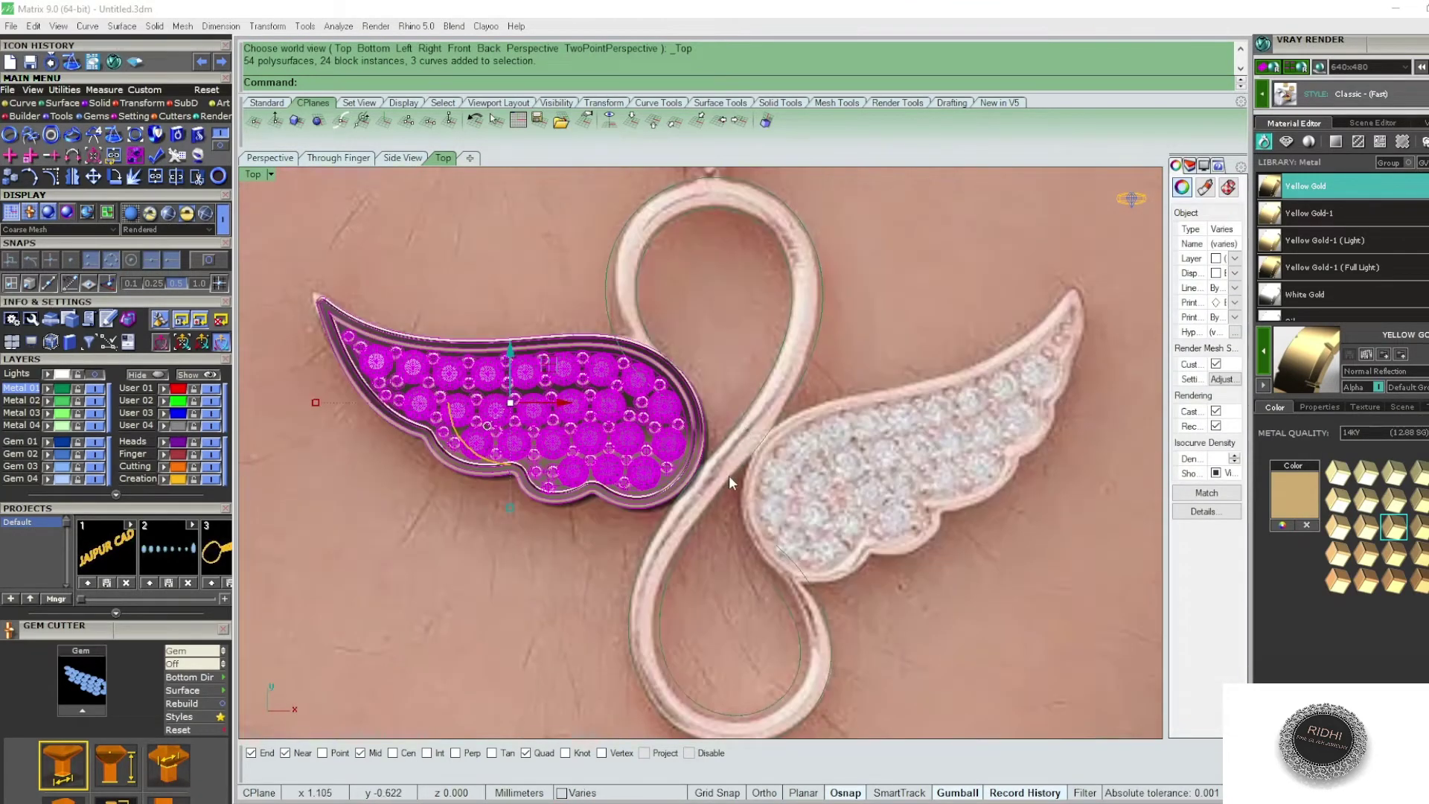
# - Start a copy rotation of the wing about the origin, then cancel it
pyautogui.write('c')
pyautogui.press('Return')
pyautogui.write('0')
pyautogui.press('Return')
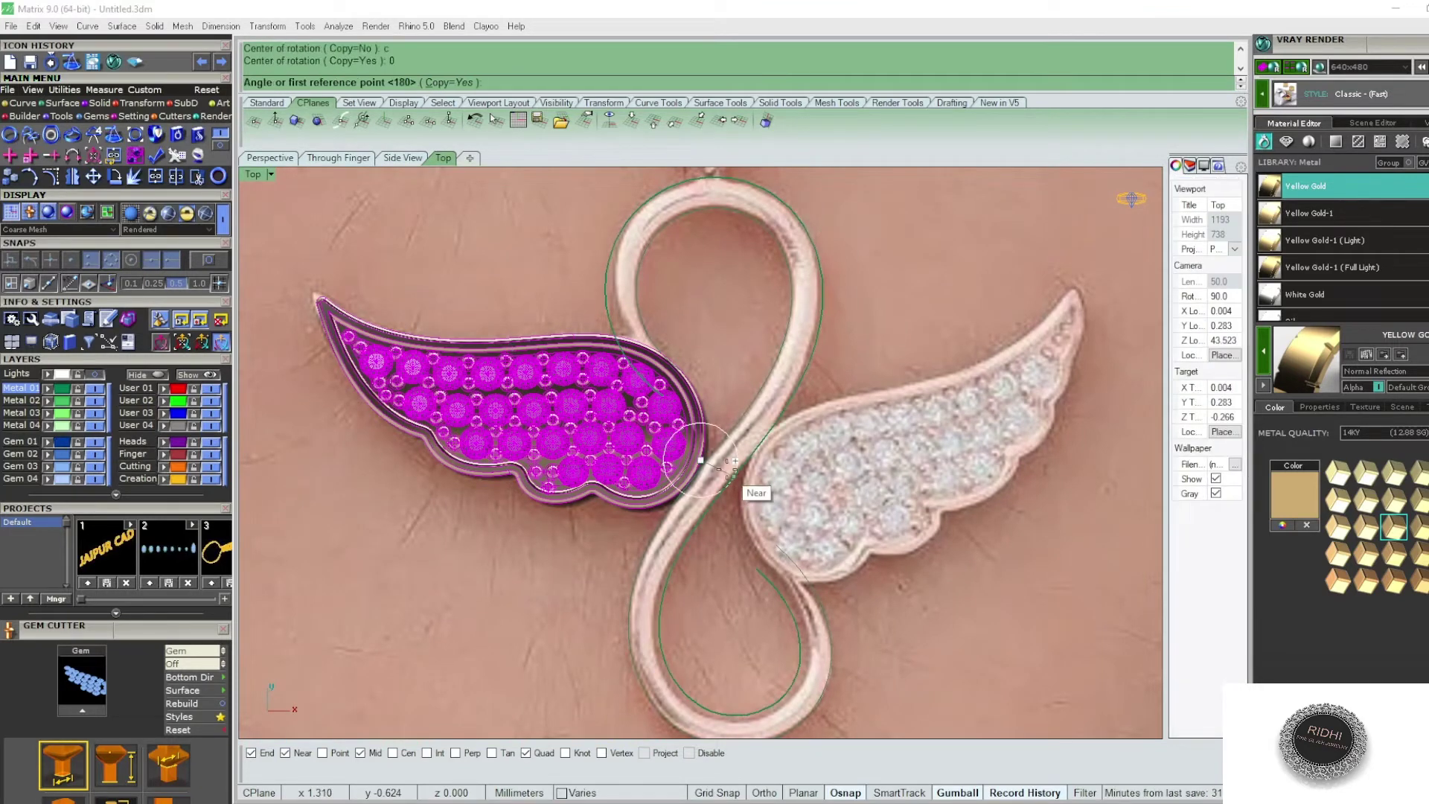
pyautogui.click(379, 460)
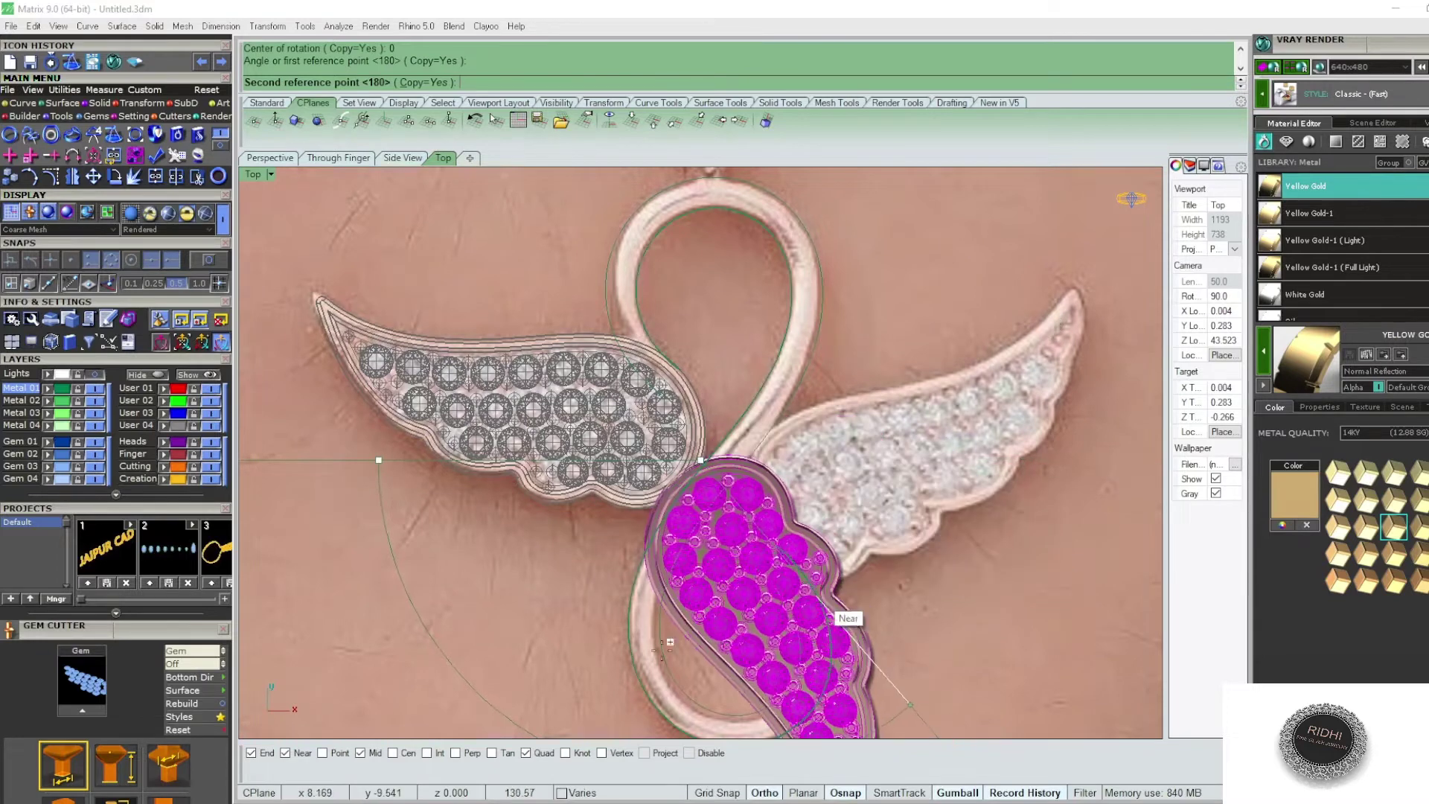
pyautogui.press('Escape')
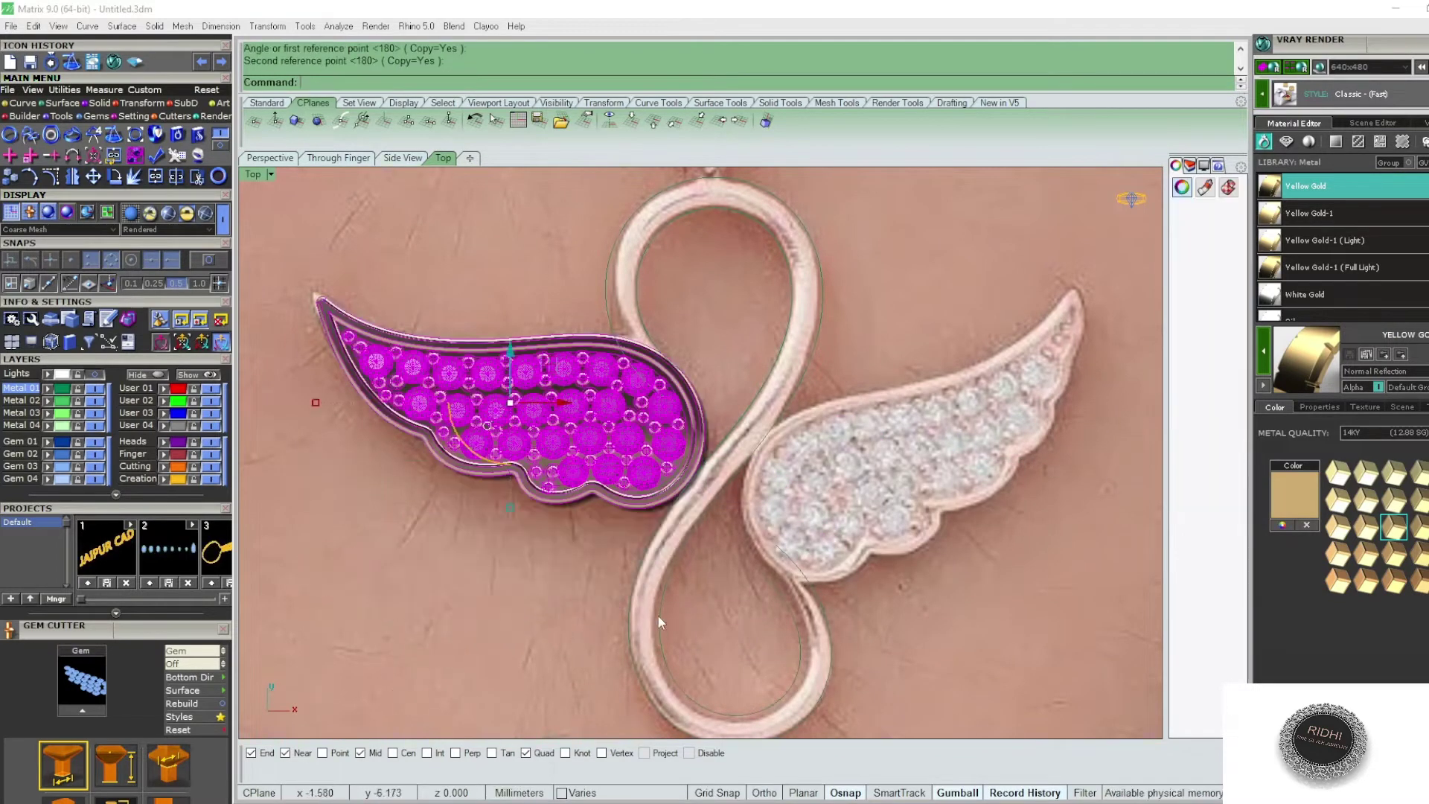
pyautogui.moveTo(657, 615); pyautogui.dragTo(630, 583, button='right')
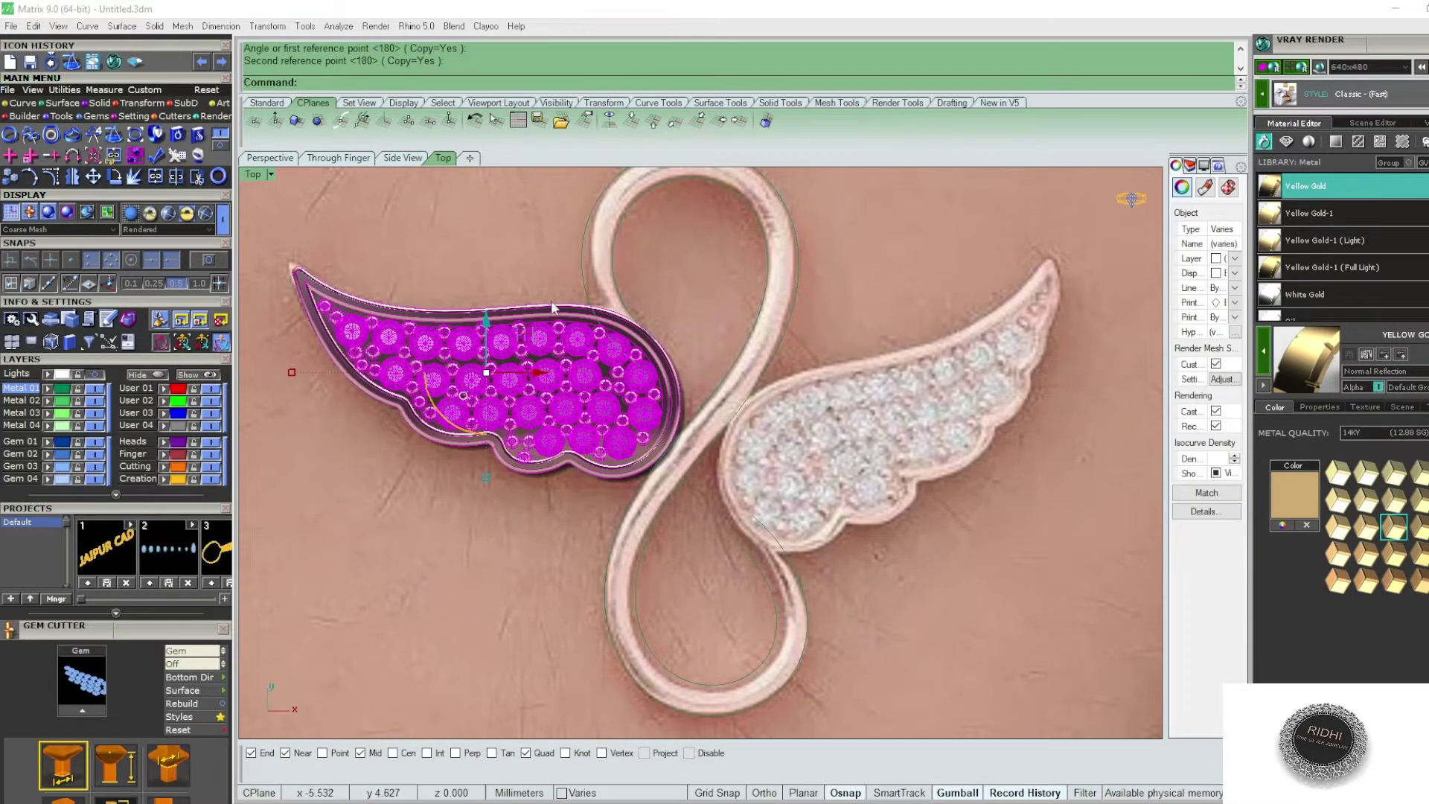
# - Copy the left wing over to the right side of the loop
pyautogui.write('copy')
pyautogui.press('Return')
pyautogui.click(350, 253)
pyautogui.moveTo(1116, 275); pyautogui.dragTo(960, 301, button='right')
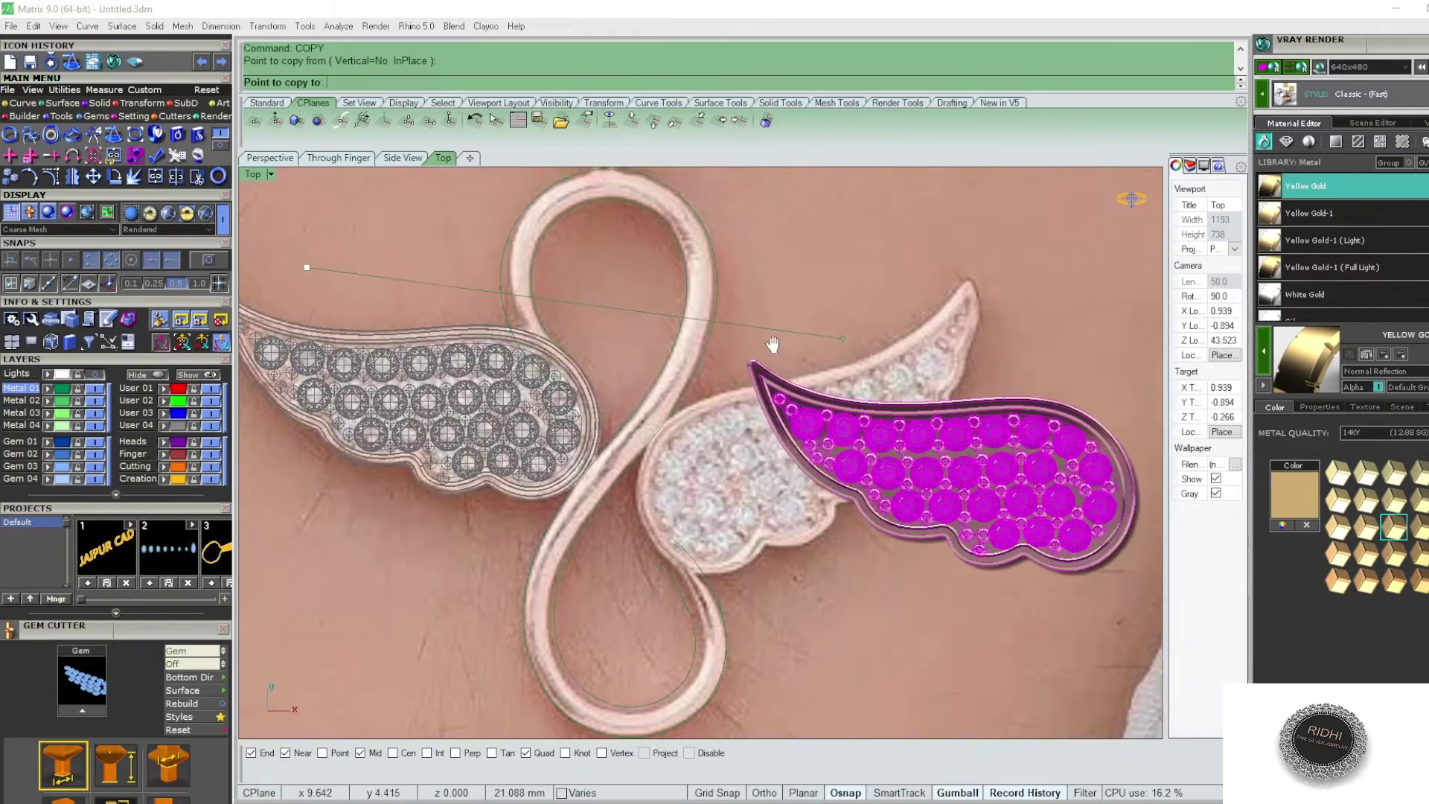
pyautogui.click(990, 266)
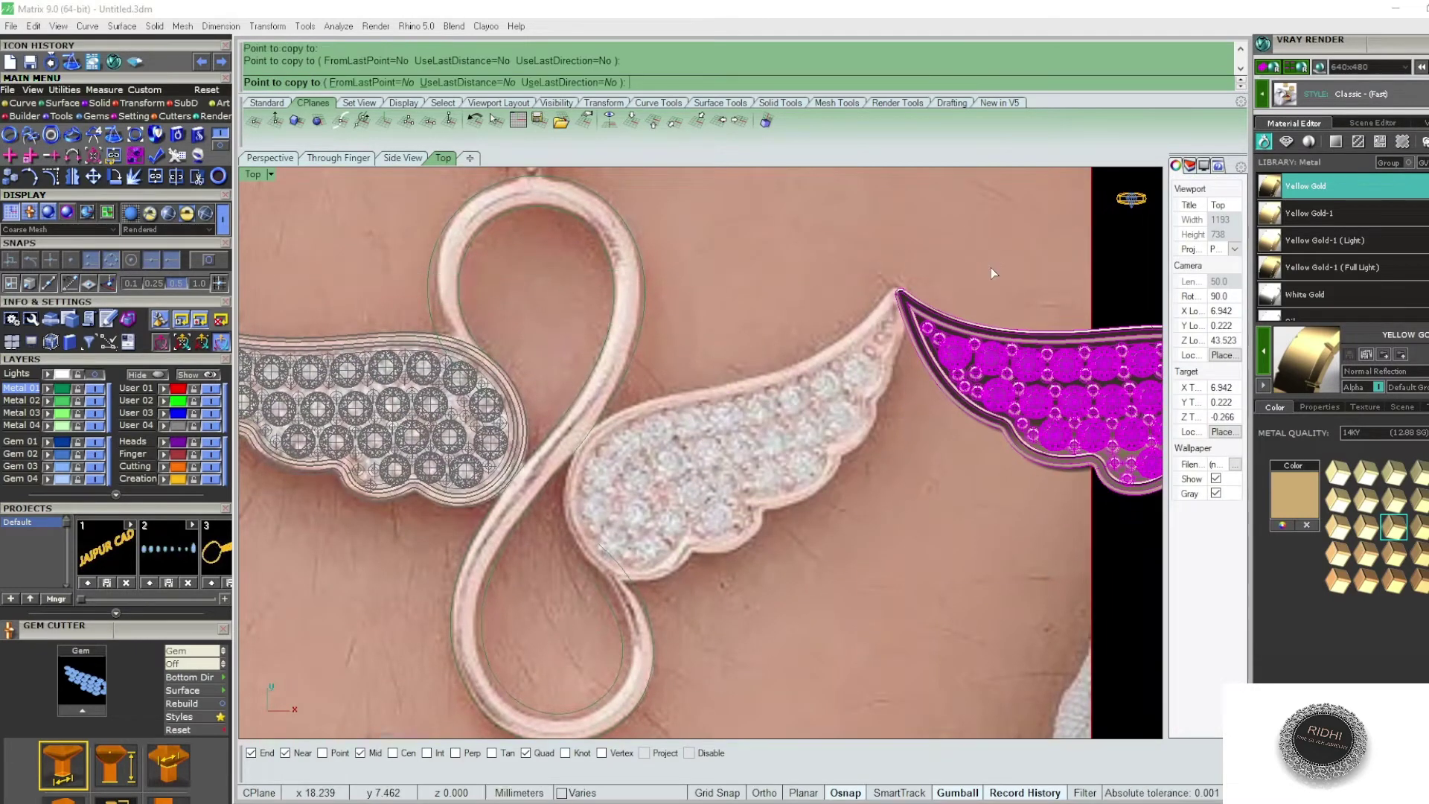
pyautogui.press('Return')
# - Rotate the copied right wing about its tip
pyautogui.scroll(-2, 909, 307)
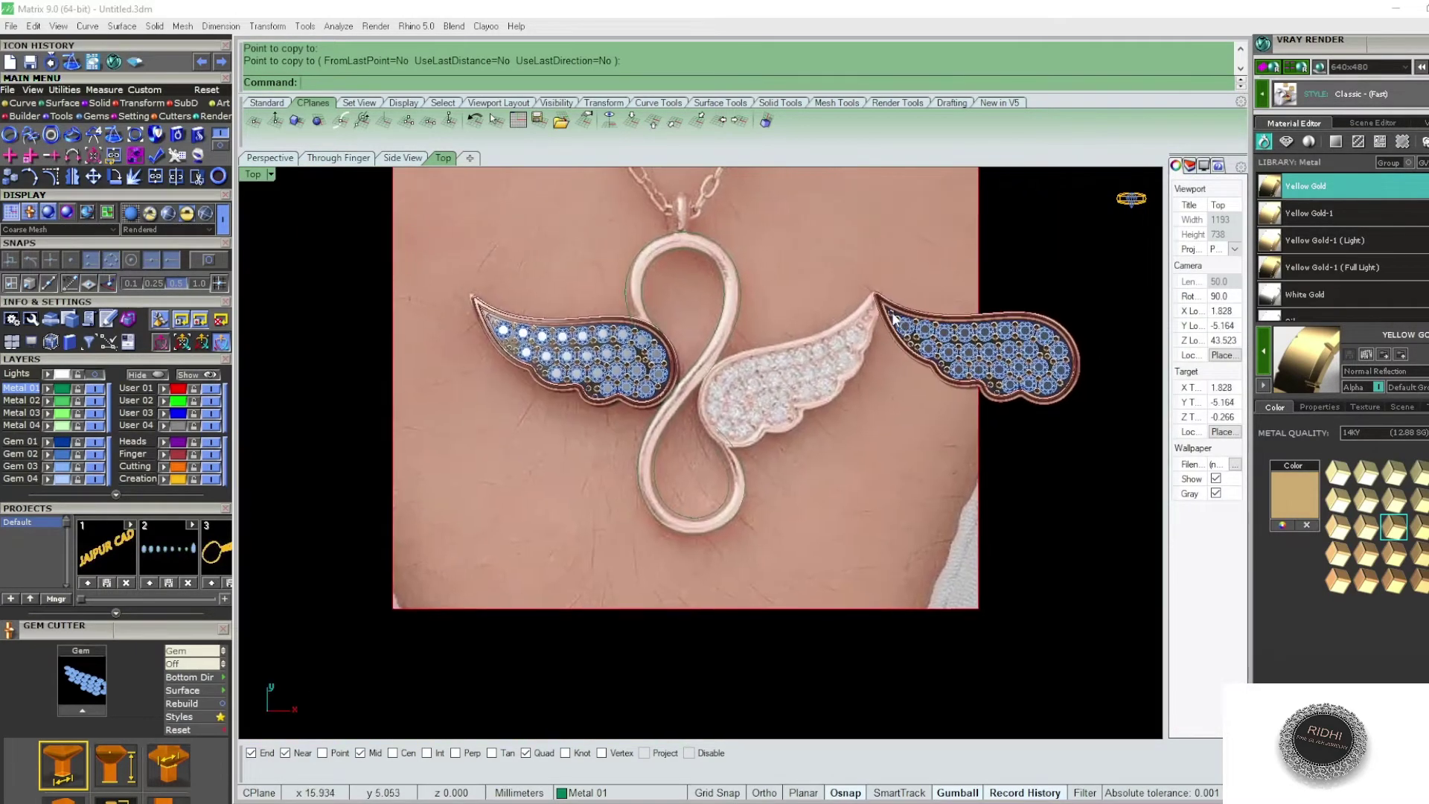
pyautogui.scroll(1, 893, 305)
pyautogui.scroll(1, 886, 303)
pyautogui.hotkey('ctrl', 'a')
pyautogui.click(885, 301)
pyautogui.write('RT')
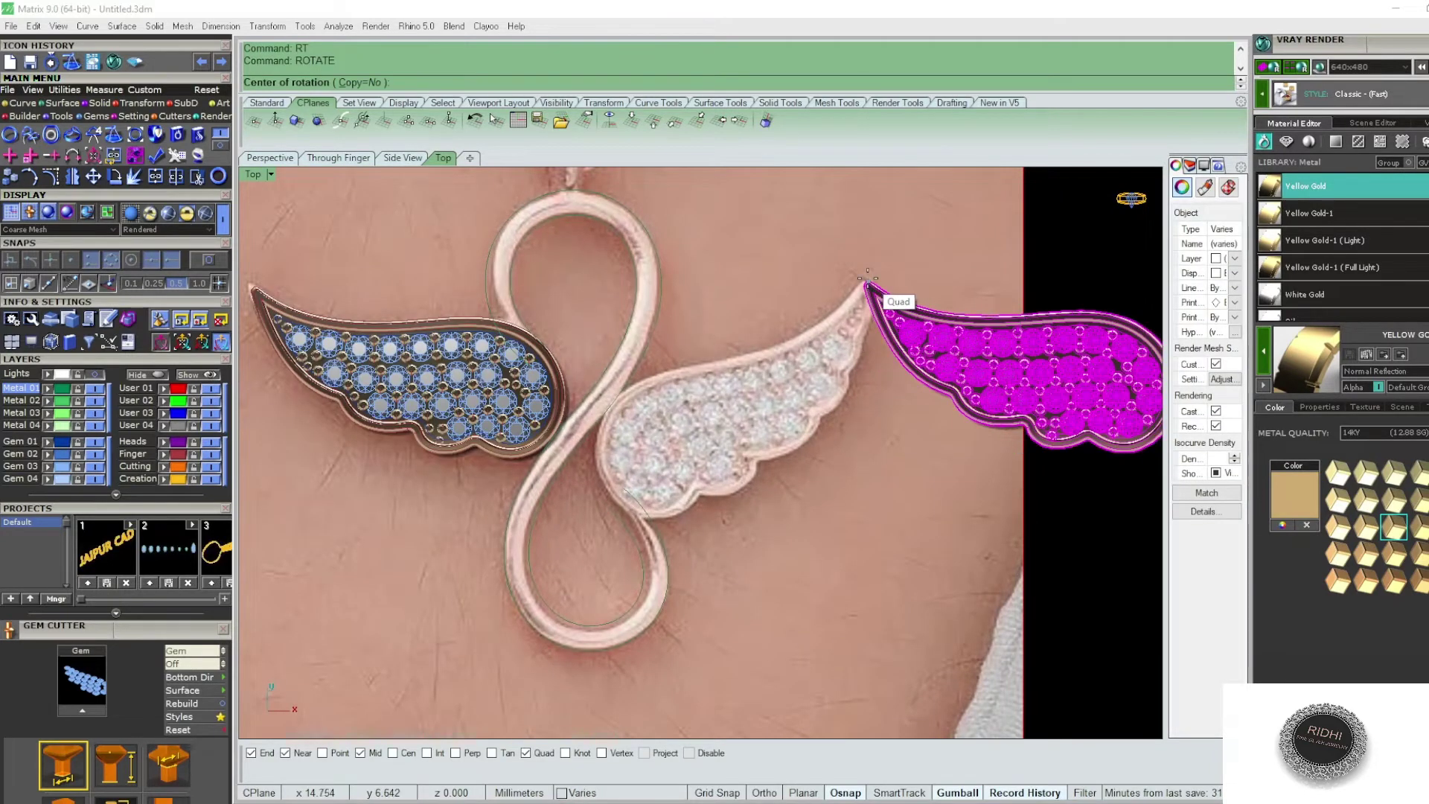
pyautogui.click(867, 279)
pyautogui.scroll(-1, 869, 284)
pyautogui.scroll(-1, 871, 288)
pyautogui.click(938, 477)
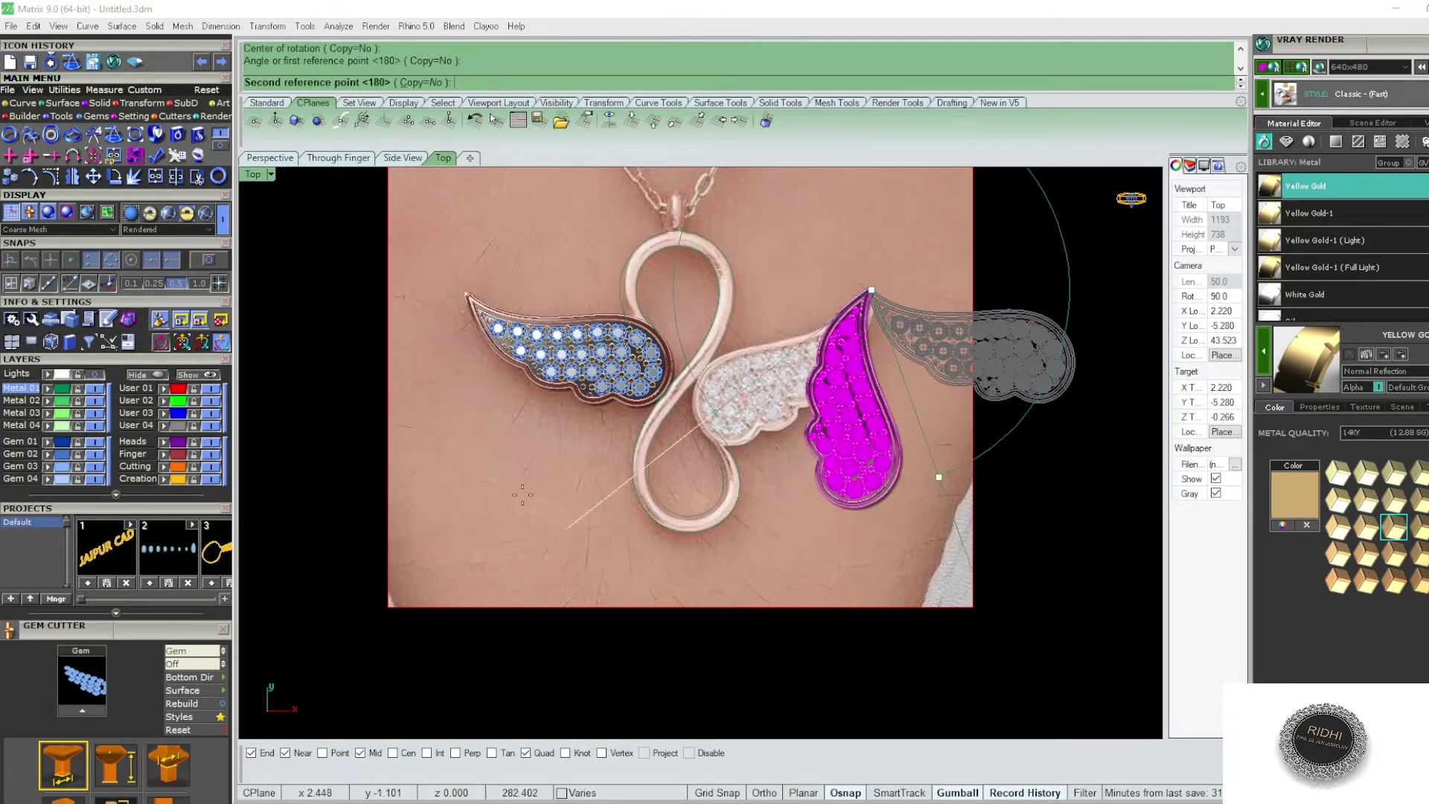
pyautogui.scroll(-2, 778, 495)
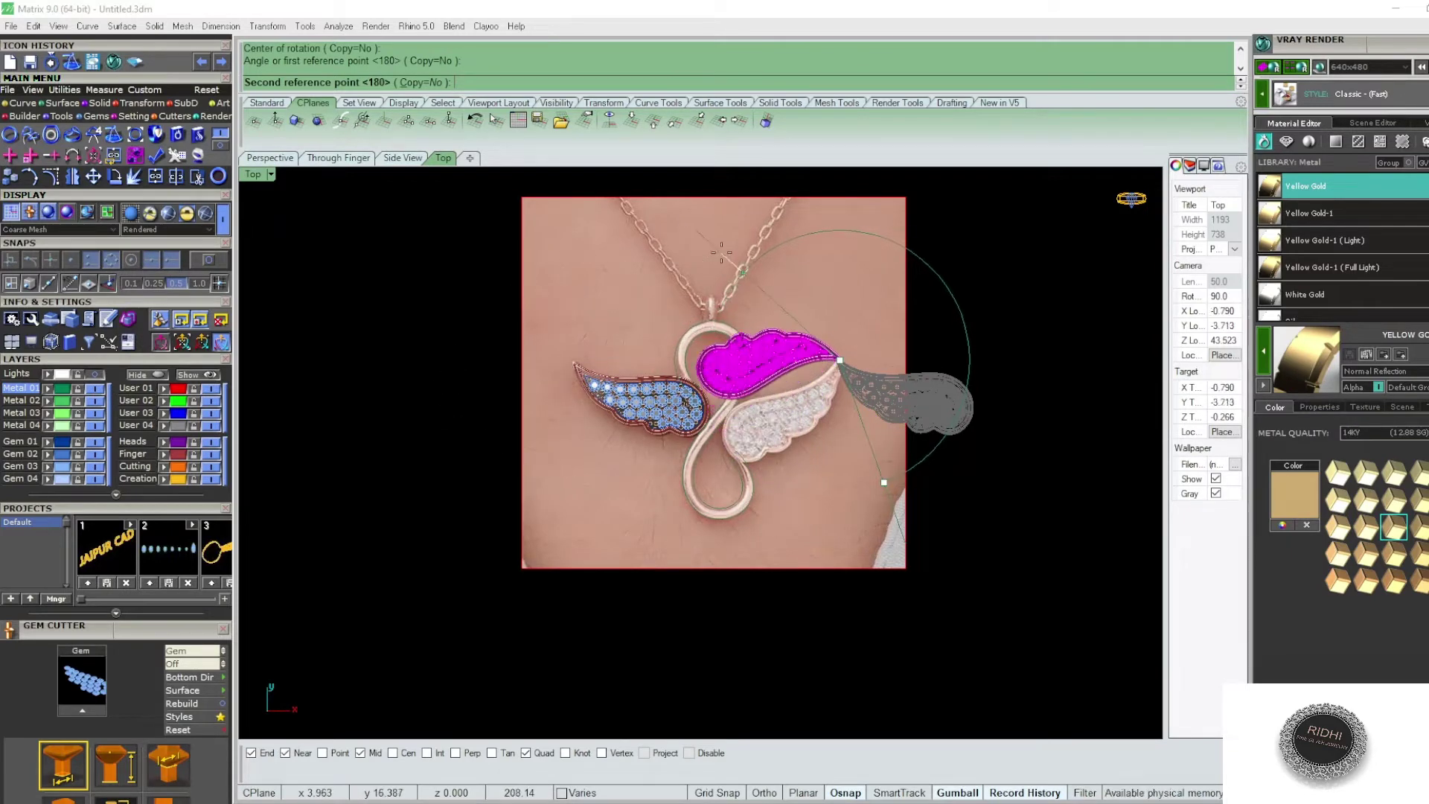
pyautogui.click(747, 253)
# - Mirror the rotated wing and delete the unmirrored version
pyautogui.scroll(3, 843, 366)
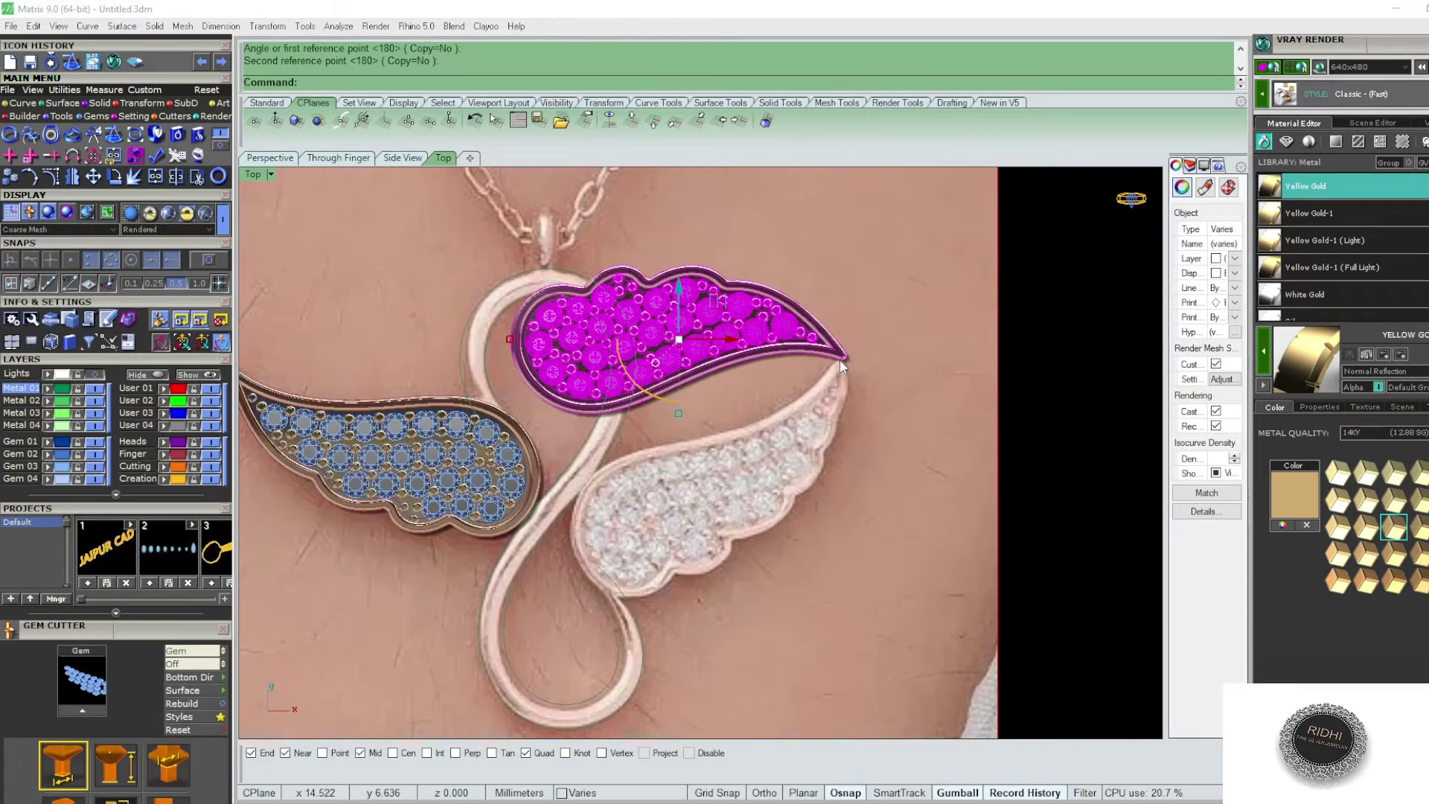
pyautogui.write('Mi')
pyautogui.press('Return')
pyautogui.click(847, 356)
pyautogui.click(944, 348)
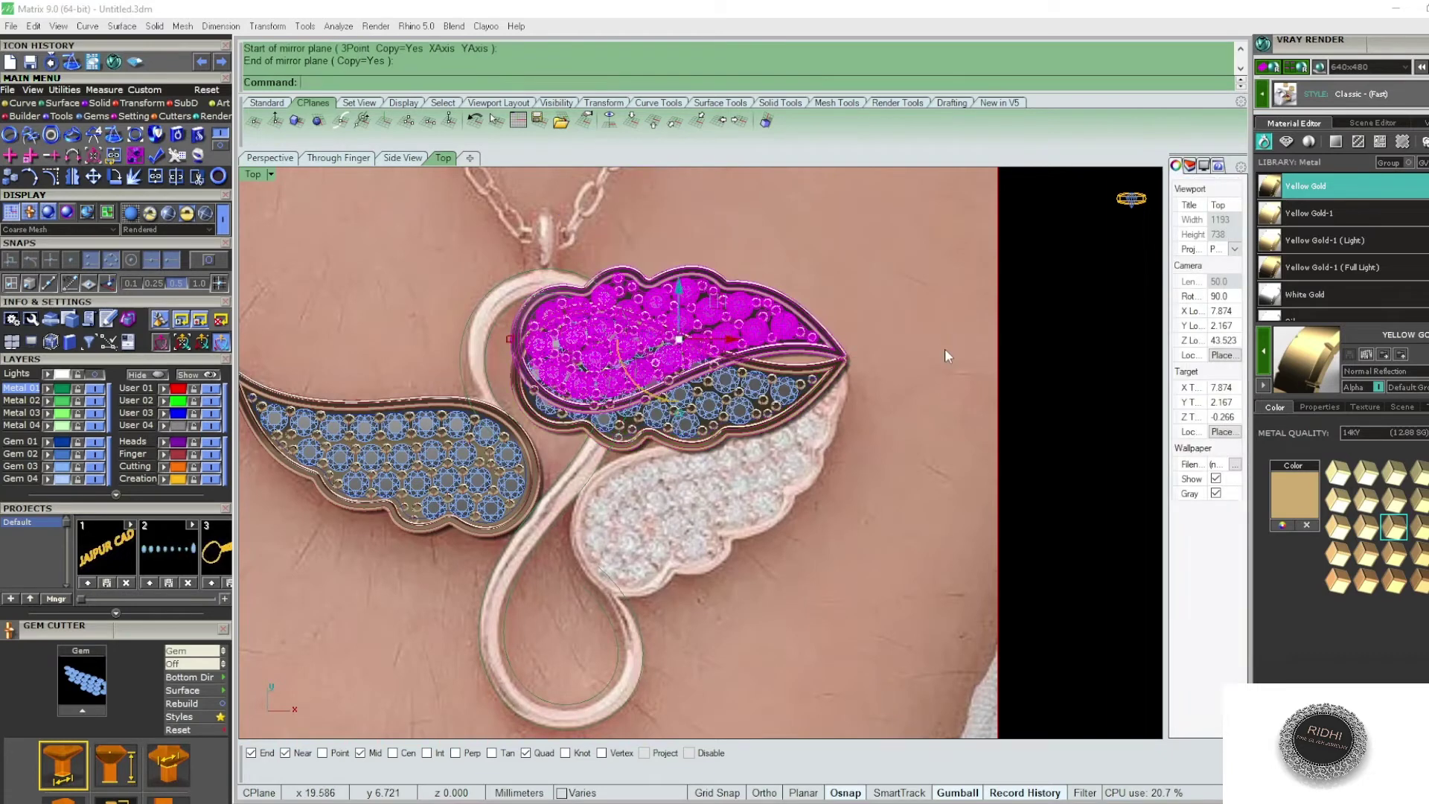
pyautogui.press('Delete')
# - Select the mirrored wing and begin rotating it about its tip
pyautogui.click(846, 355)
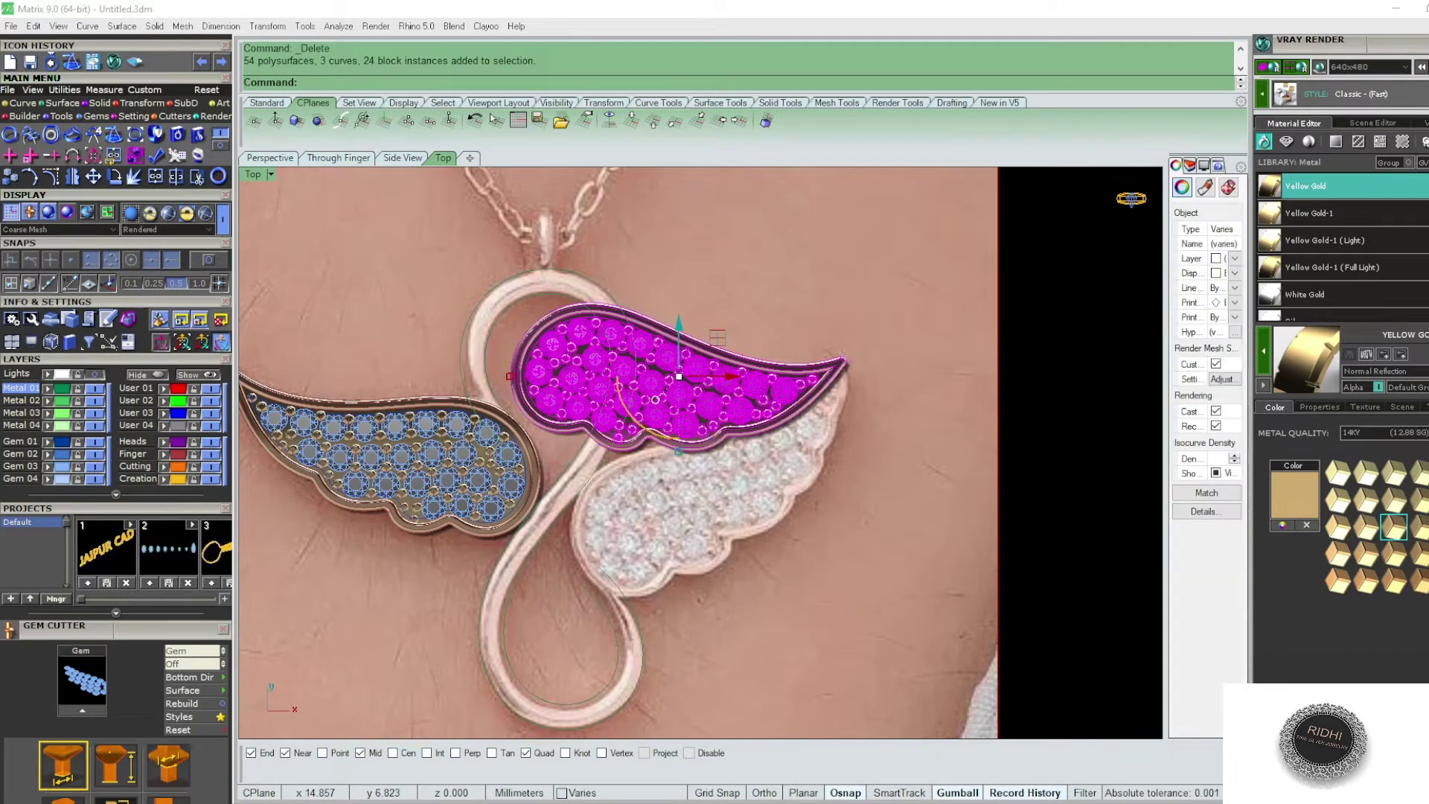
pyautogui.write('rt')
pyautogui.press('Return')
pyautogui.click(847, 355)
# - Swing the mirrored wing about 200° down onto the reference photo's right wing, then zoom out and deselect
pyautogui.click(521, 372)
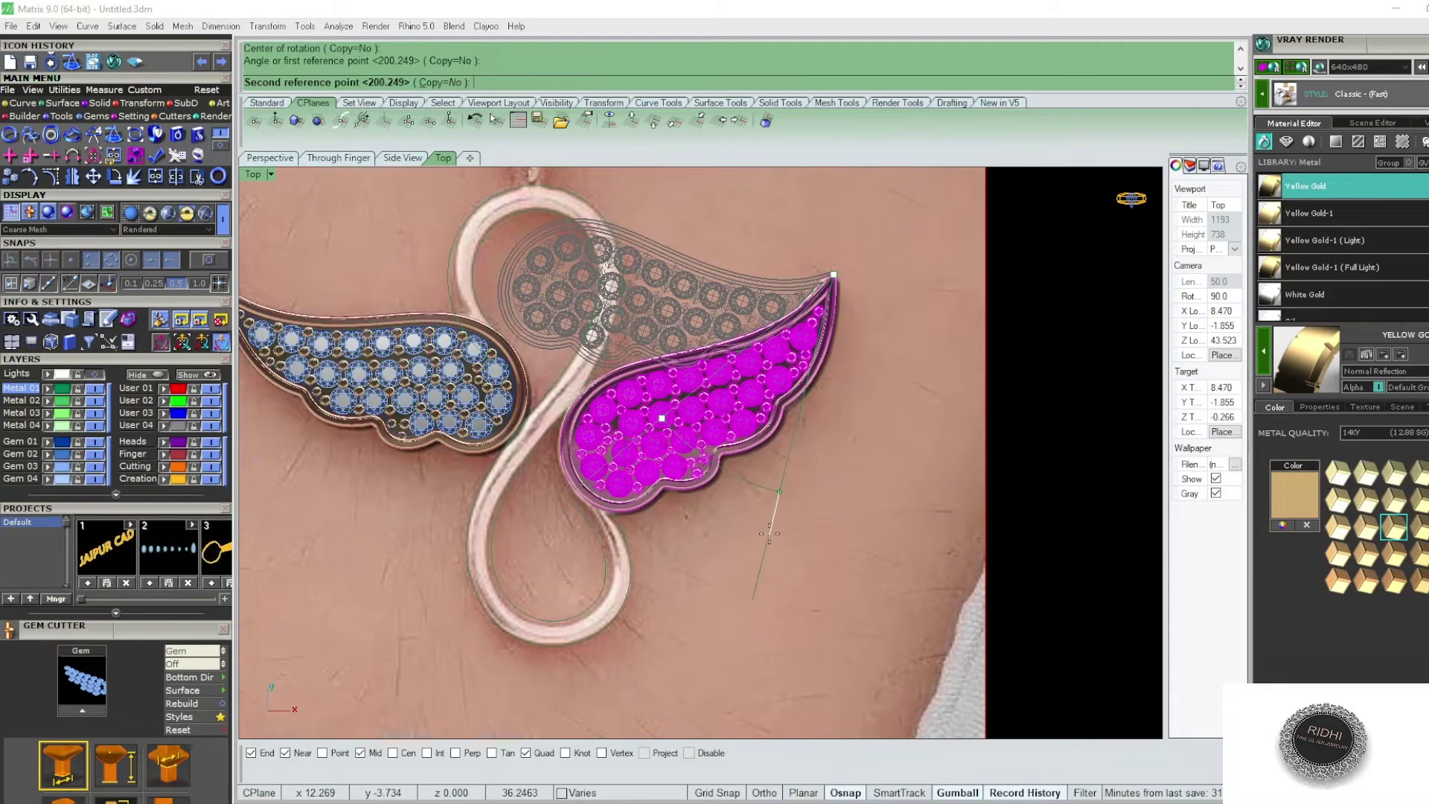
pyautogui.press('Escape')
pyautogui.scroll(3, 521, 438)
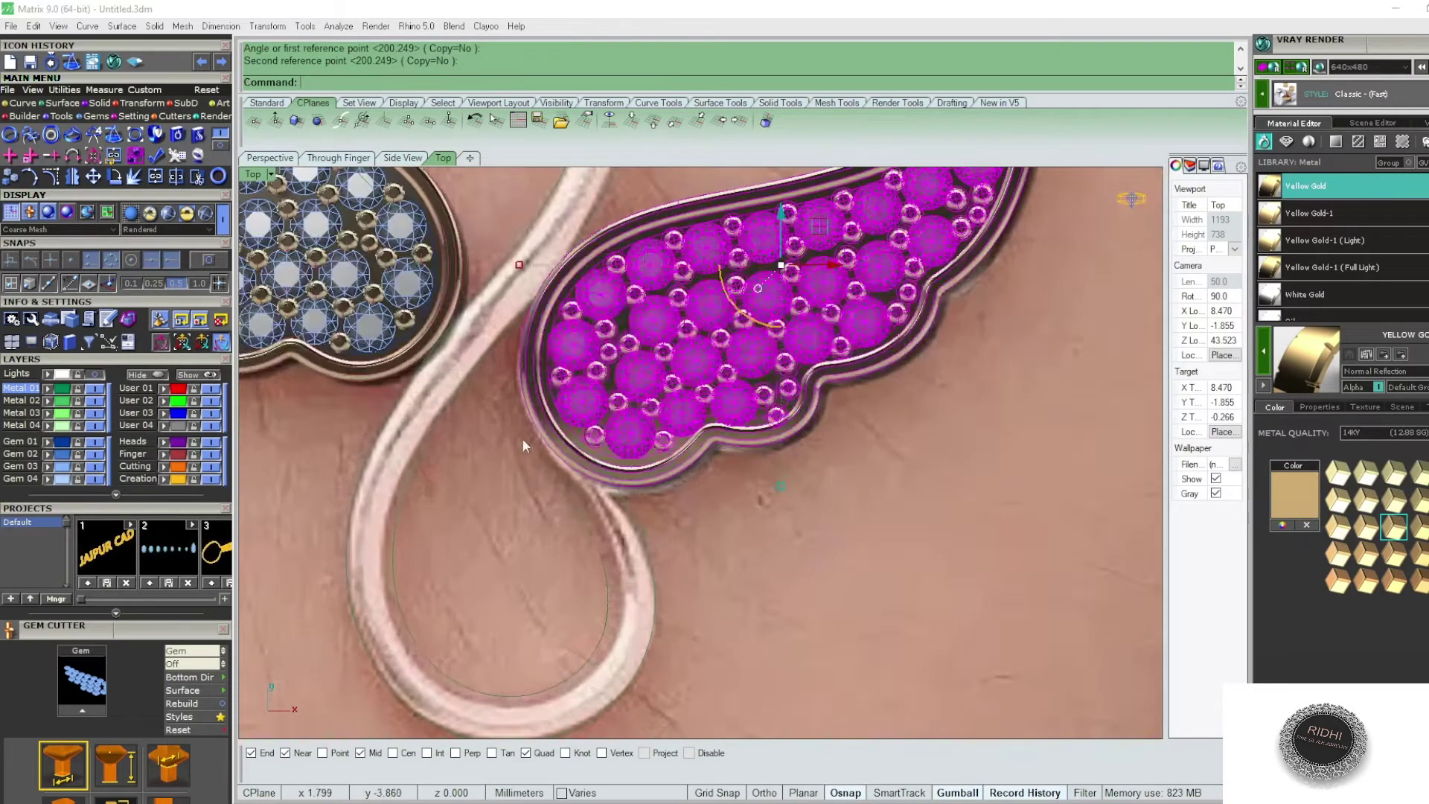
pyautogui.scroll(3, 578, 488)
pyautogui.scroll(2, 563, 485)
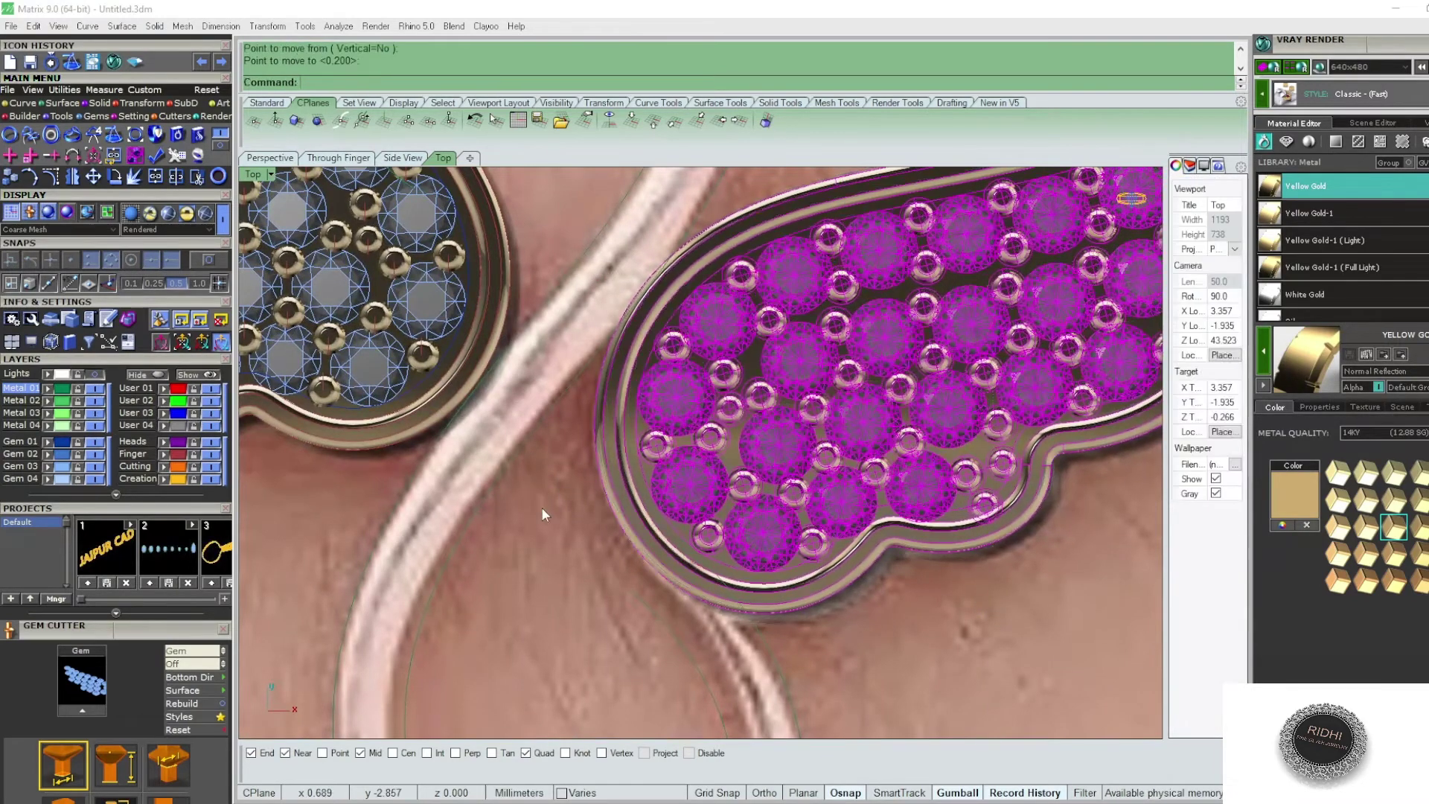
pyautogui.click(542, 507)
pyautogui.scroll(-2, 578, 442)
pyautogui.scroll(-3, 610, 402)
pyautogui.scroll(-2, 647, 372)
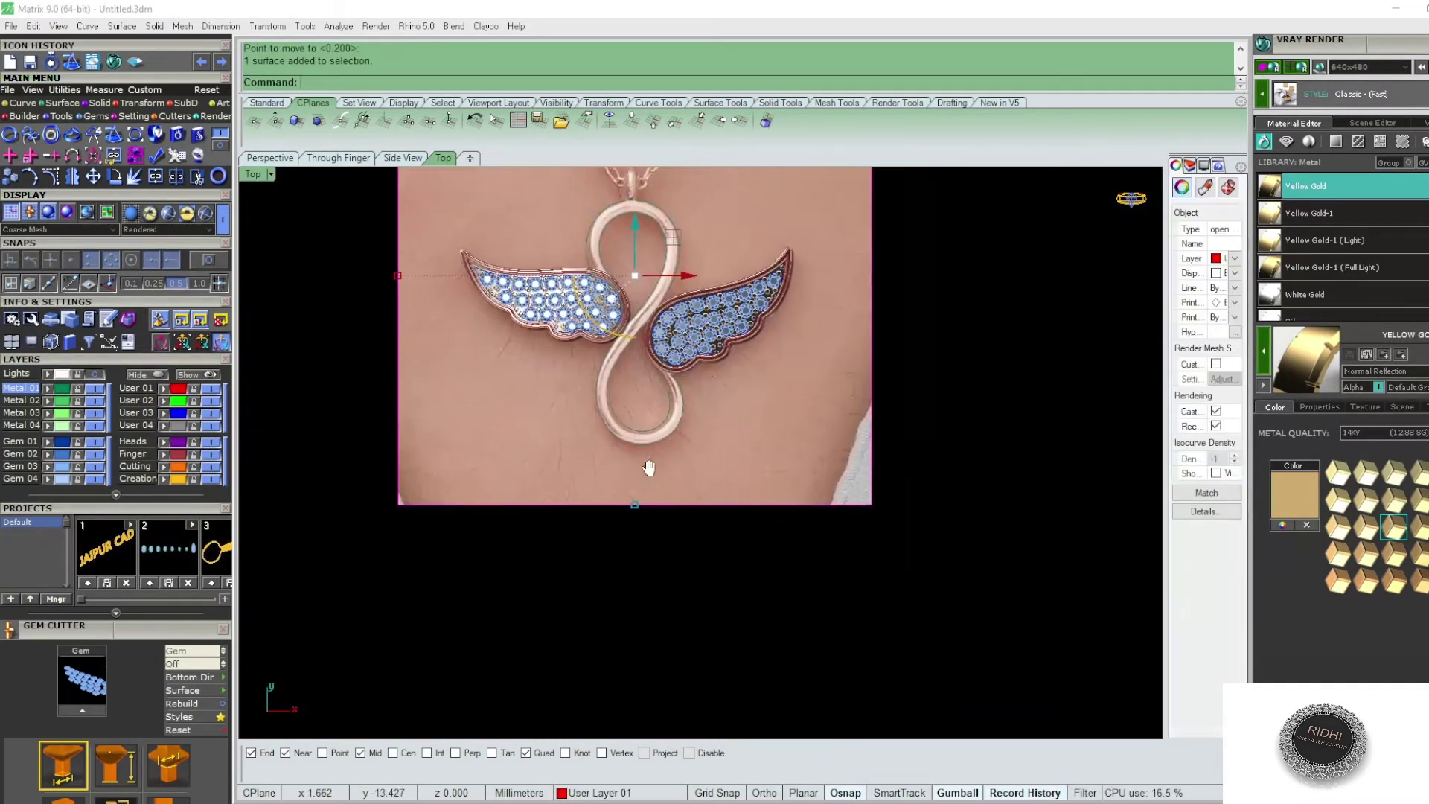
pyautogui.press('Escape')
pyautogui.scroll(-2, 692, 417)
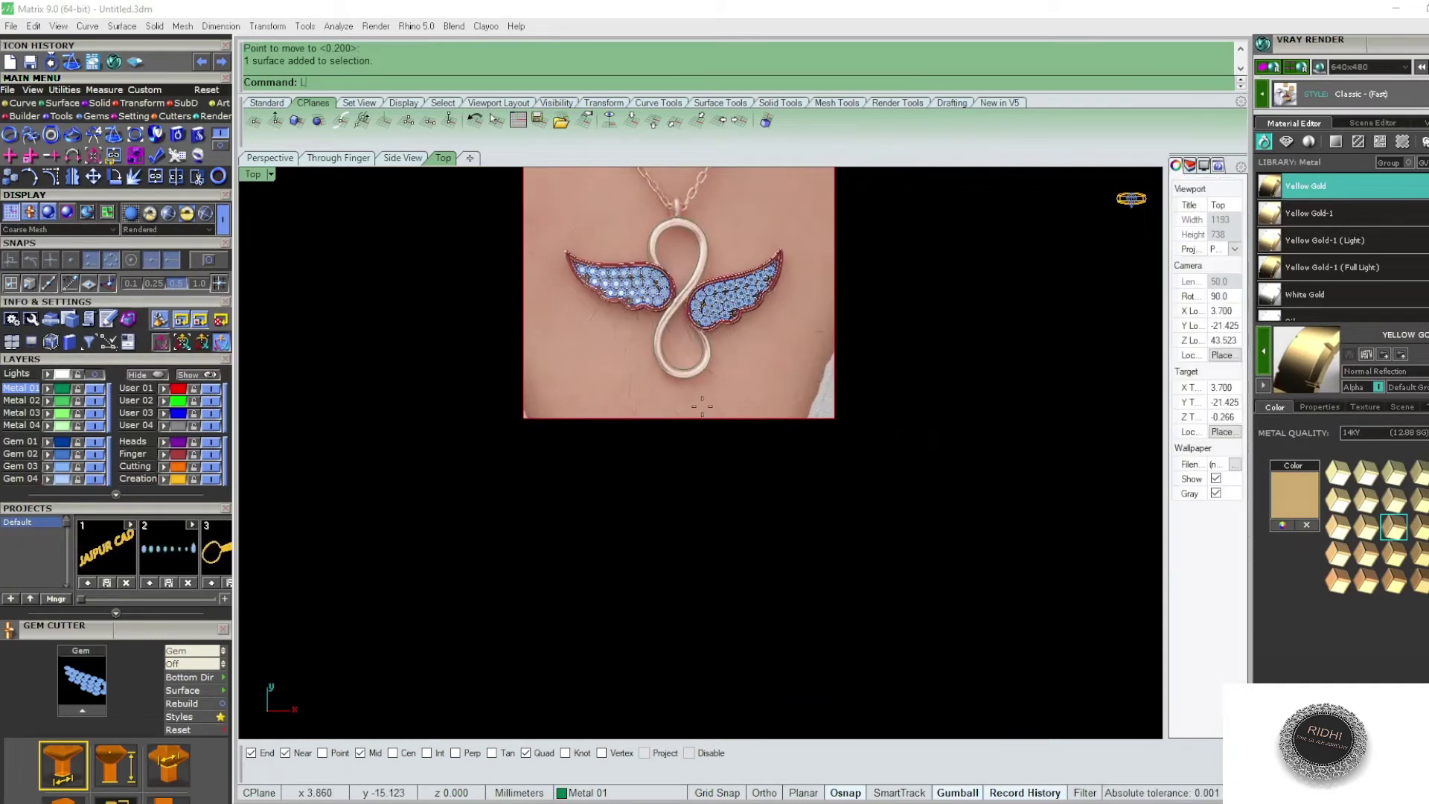
# - Draw a vertical centre line from the origin, extending equally both ways
pyautogui.write('ine')
pyautogui.press('Return')
pyautogui.write('0')
pyautogui.press('Return')
pyautogui.write('b')
pyautogui.press('Return')
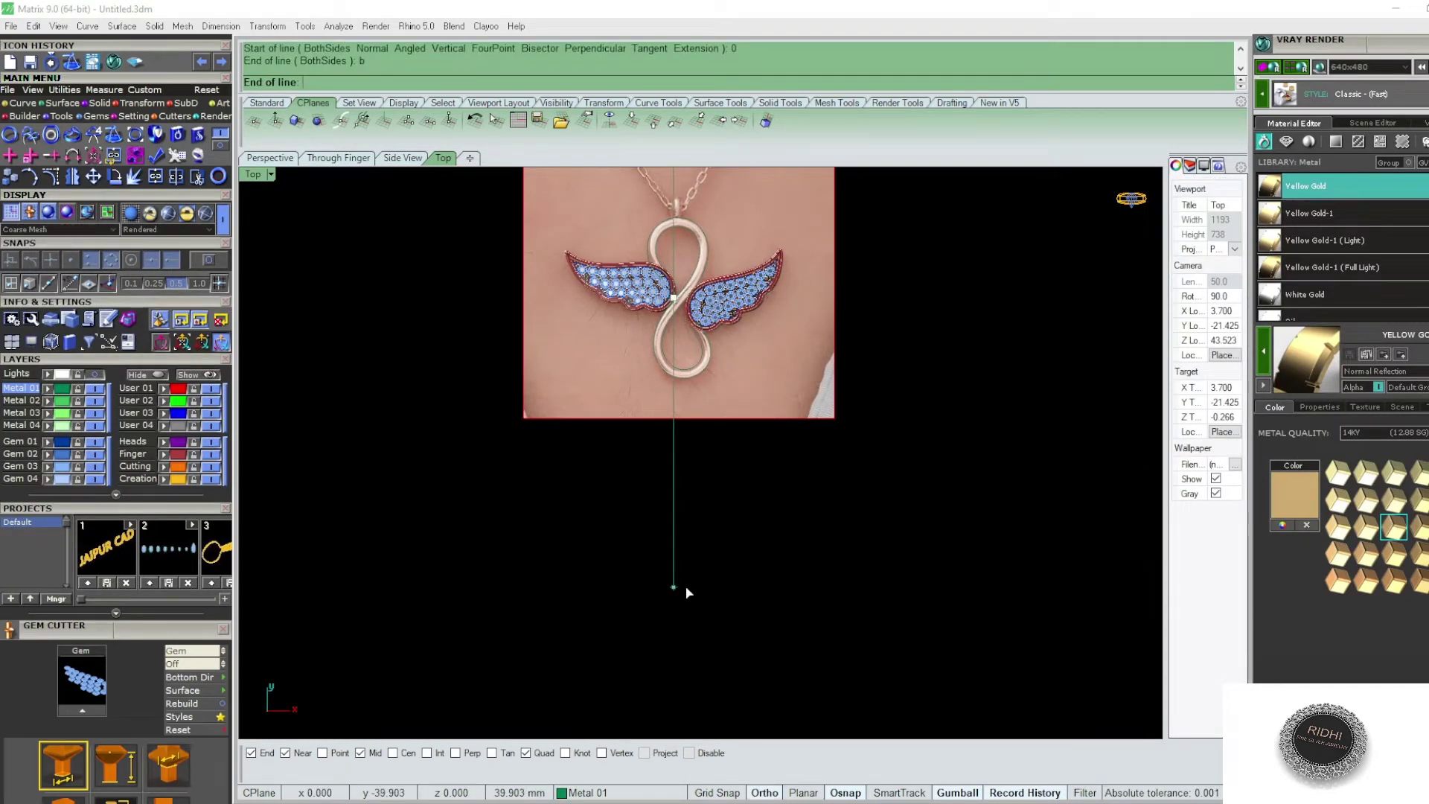
pyautogui.click(686, 588)
pyautogui.write('o')
# - Offset the centre line to both sides through the reference wing tip
pyautogui.press('Return')
pyautogui.write('b')
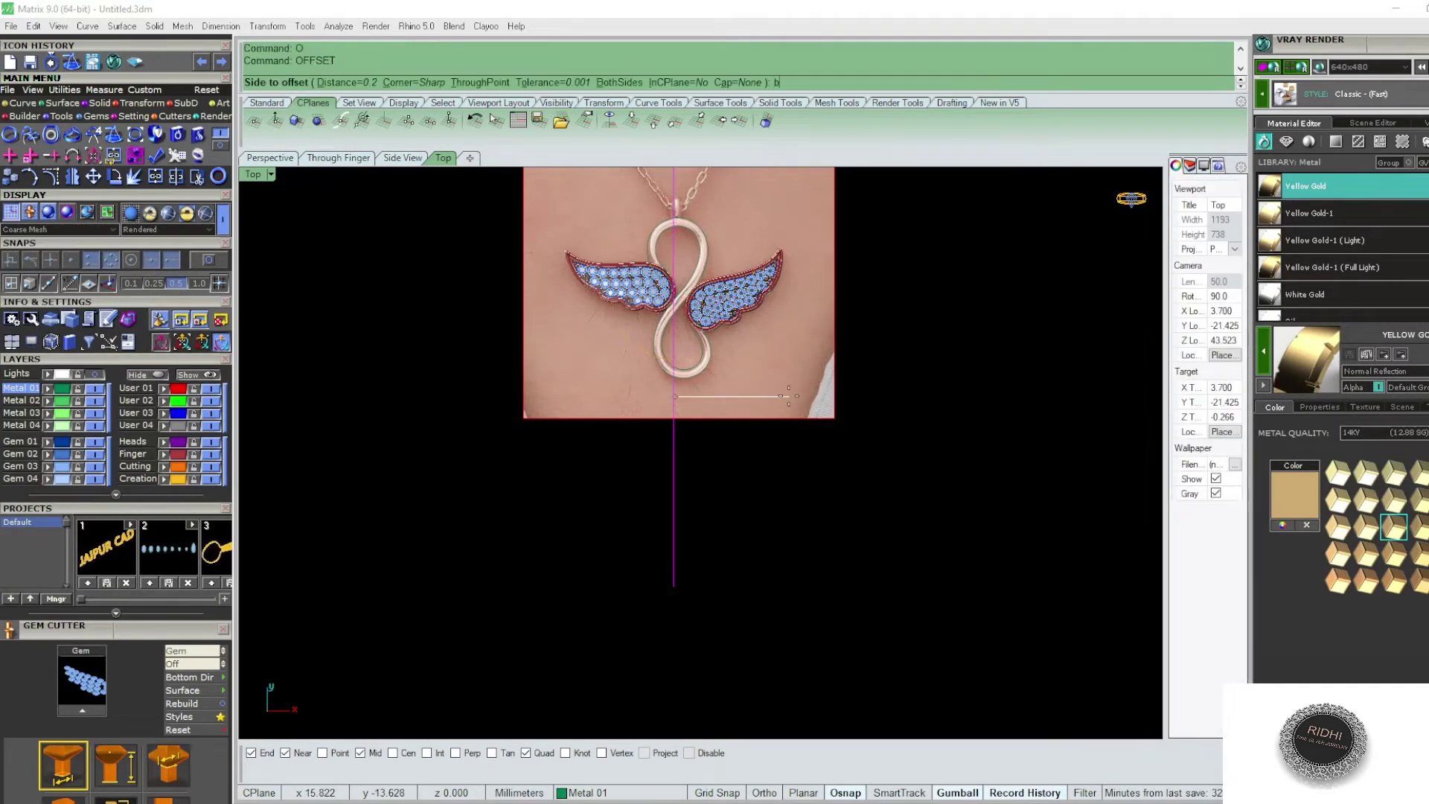
pyautogui.press('Return')
pyautogui.write('t')
pyautogui.press('Return')
pyautogui.scroll(1, 521, 261)
pyautogui.scroll(1, 520, 253)
pyautogui.scroll(3, 510, 239)
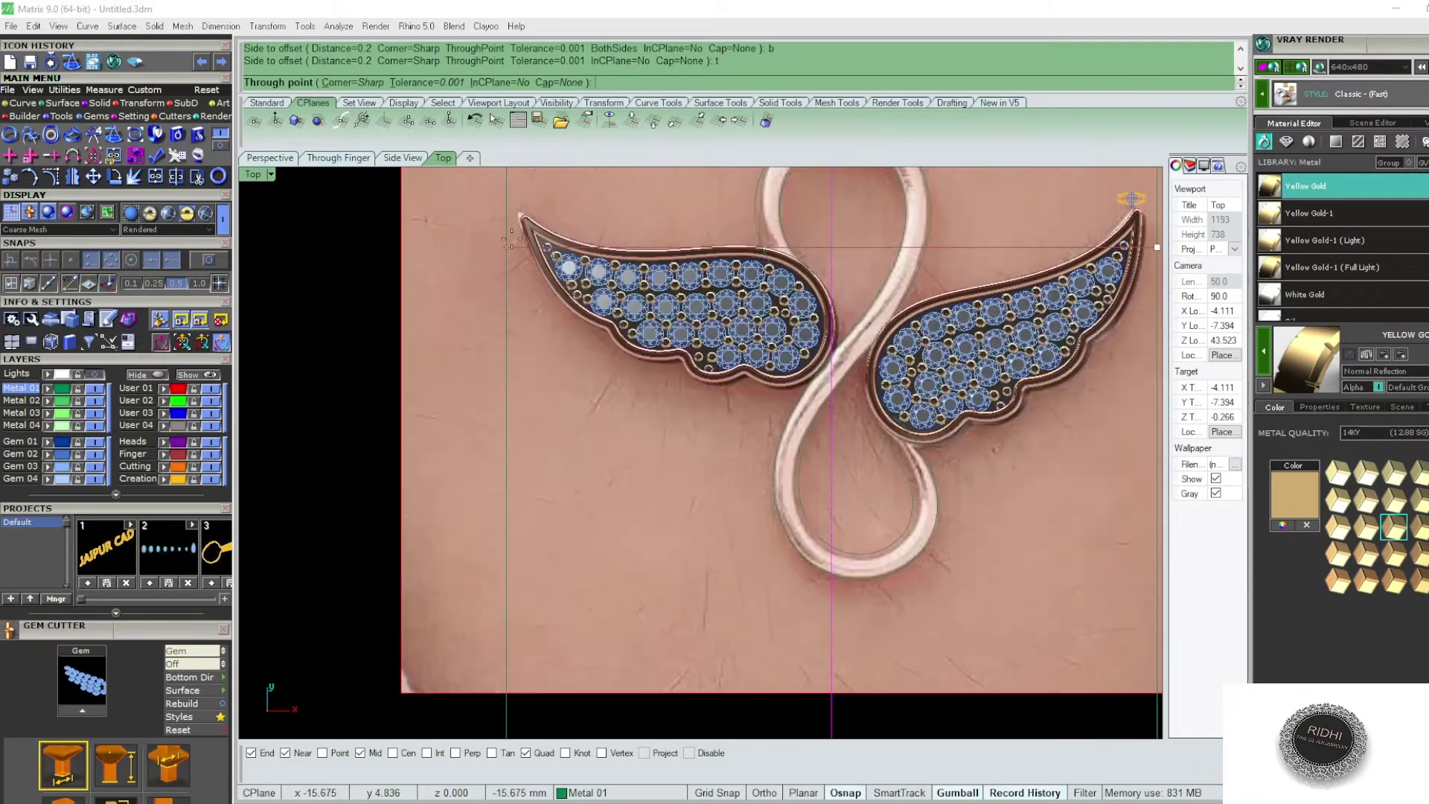
pyautogui.scroll(1, 520, 220)
pyautogui.scroll(3, 525, 213)
pyautogui.scroll(2, 524, 216)
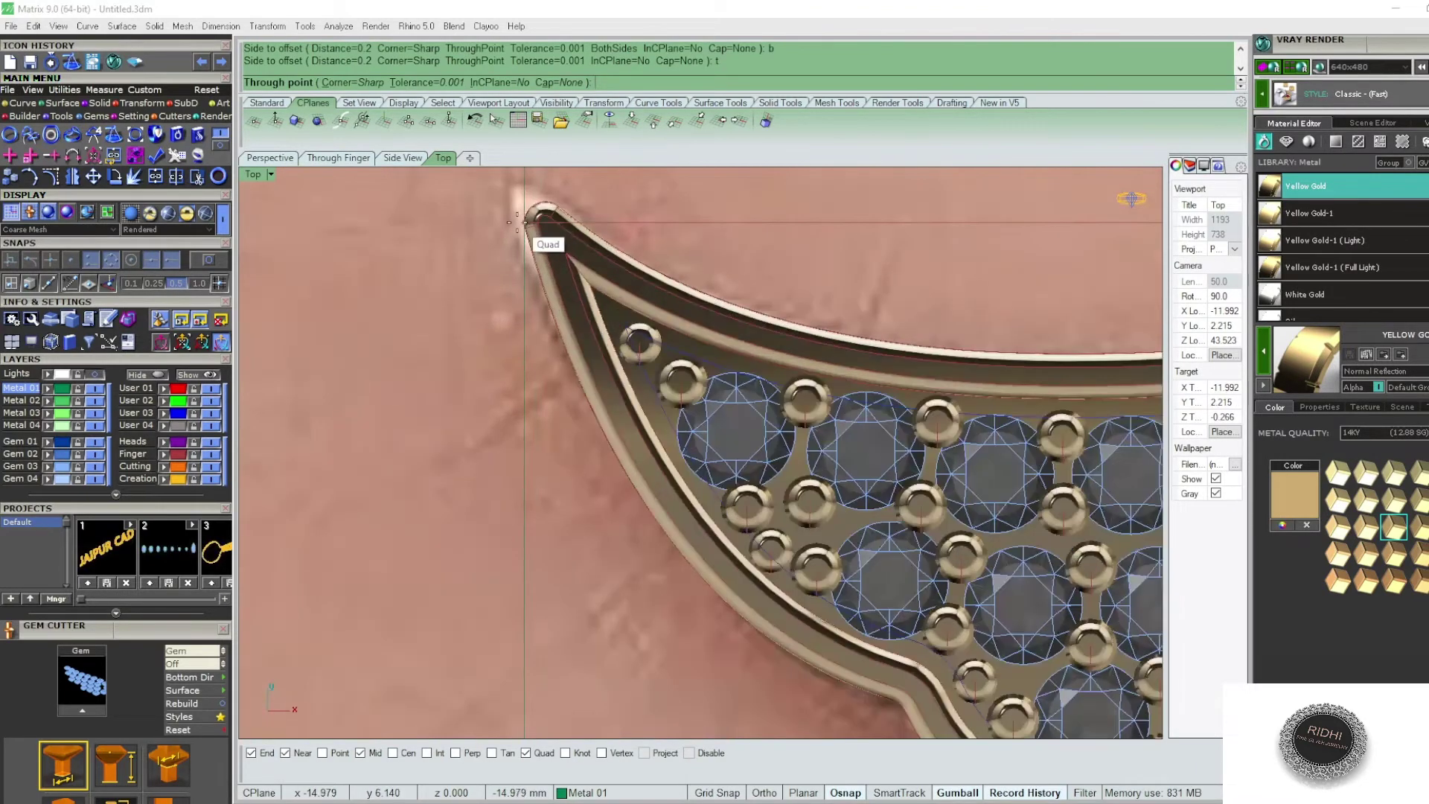
pyautogui.click(523, 227)
pyautogui.scroll(-3, 521, 231)
pyautogui.scroll(-2, 744, 261)
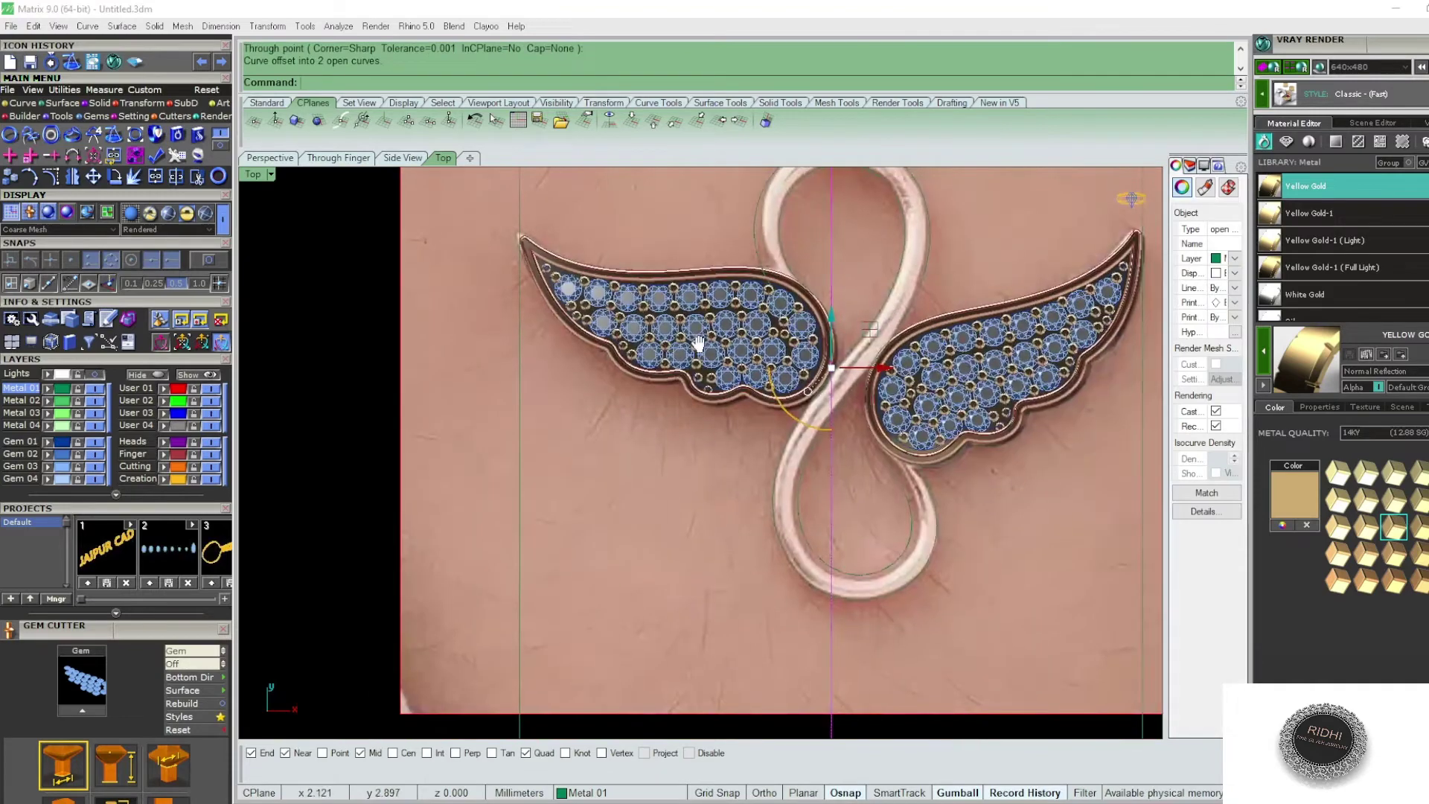
pyautogui.scroll(1, 960, 279)
pyautogui.scroll(4, 960, 279)
pyautogui.scroll(2, 956, 279)
pyautogui.scroll(1, 950, 281)
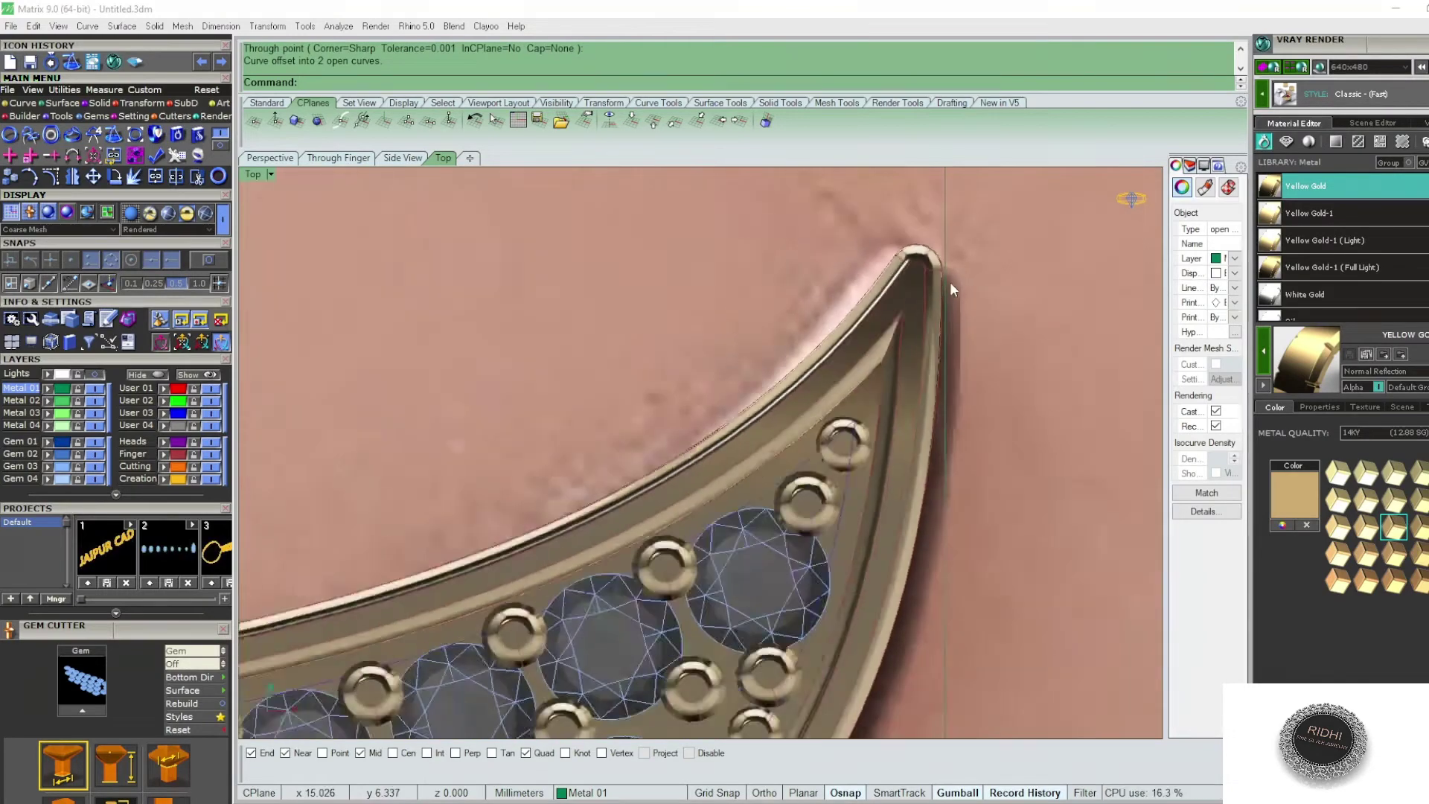
pyautogui.scroll(1, 946, 276)
pyautogui.scroll(2, 949, 279)
# - Move the selected right wing slightly right so its tip meets the reference wingtip
pyautogui.write('m')
pyautogui.press('Return')
pyautogui.scroll(-2, 939, 277)
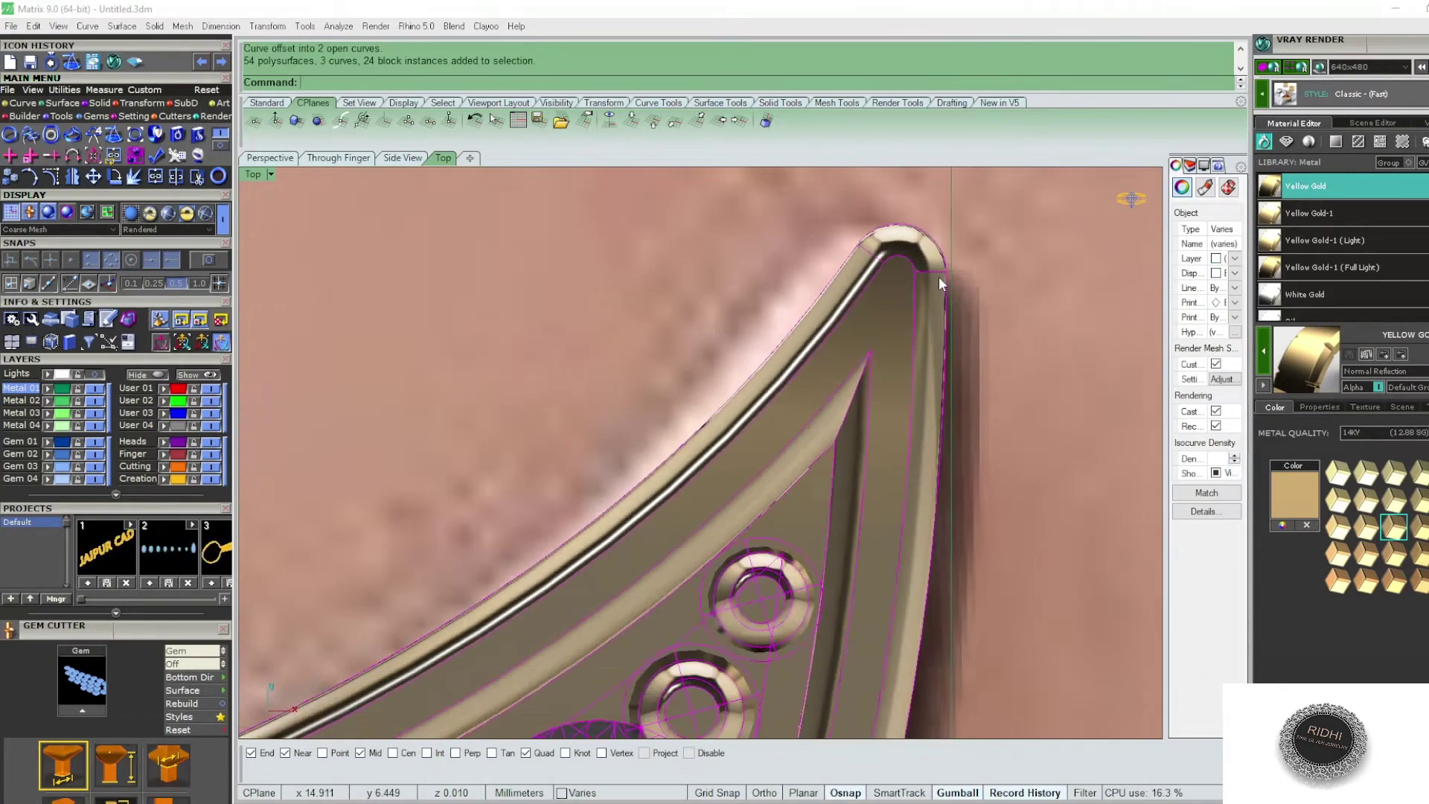
pyautogui.scroll(-1, 939, 276)
pyautogui.scroll(2, 958, 266)
pyautogui.scroll(1, 959, 290)
pyautogui.click(958, 290)
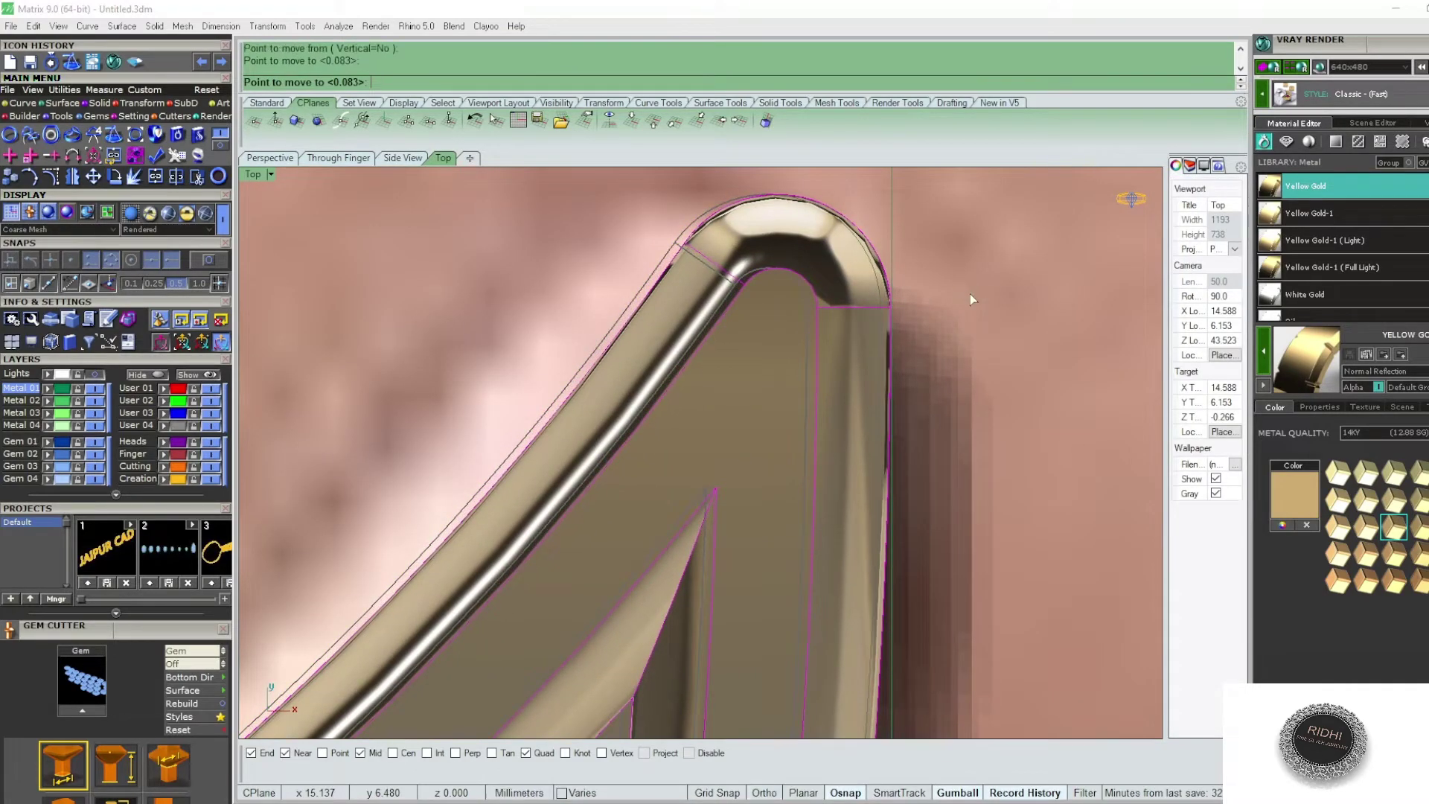
pyautogui.click(970, 294)
pyautogui.scroll(-1, 968, 299)
pyautogui.scroll(-1, 963, 305)
pyautogui.scroll(-2, 953, 320)
pyautogui.scroll(-2, 909, 349)
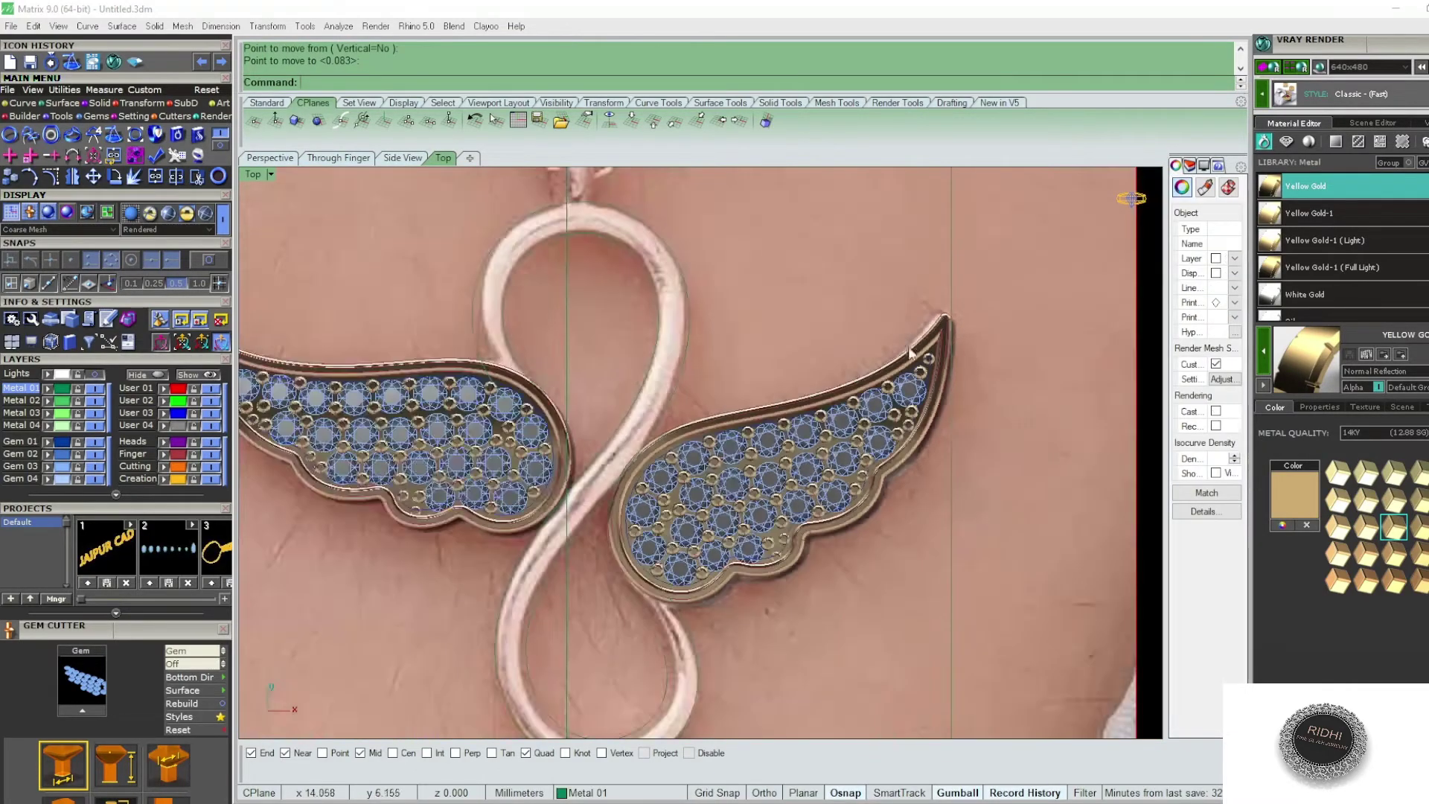
pyautogui.scroll(-2, 910, 349)
pyautogui.scroll(-1, 670, 283)
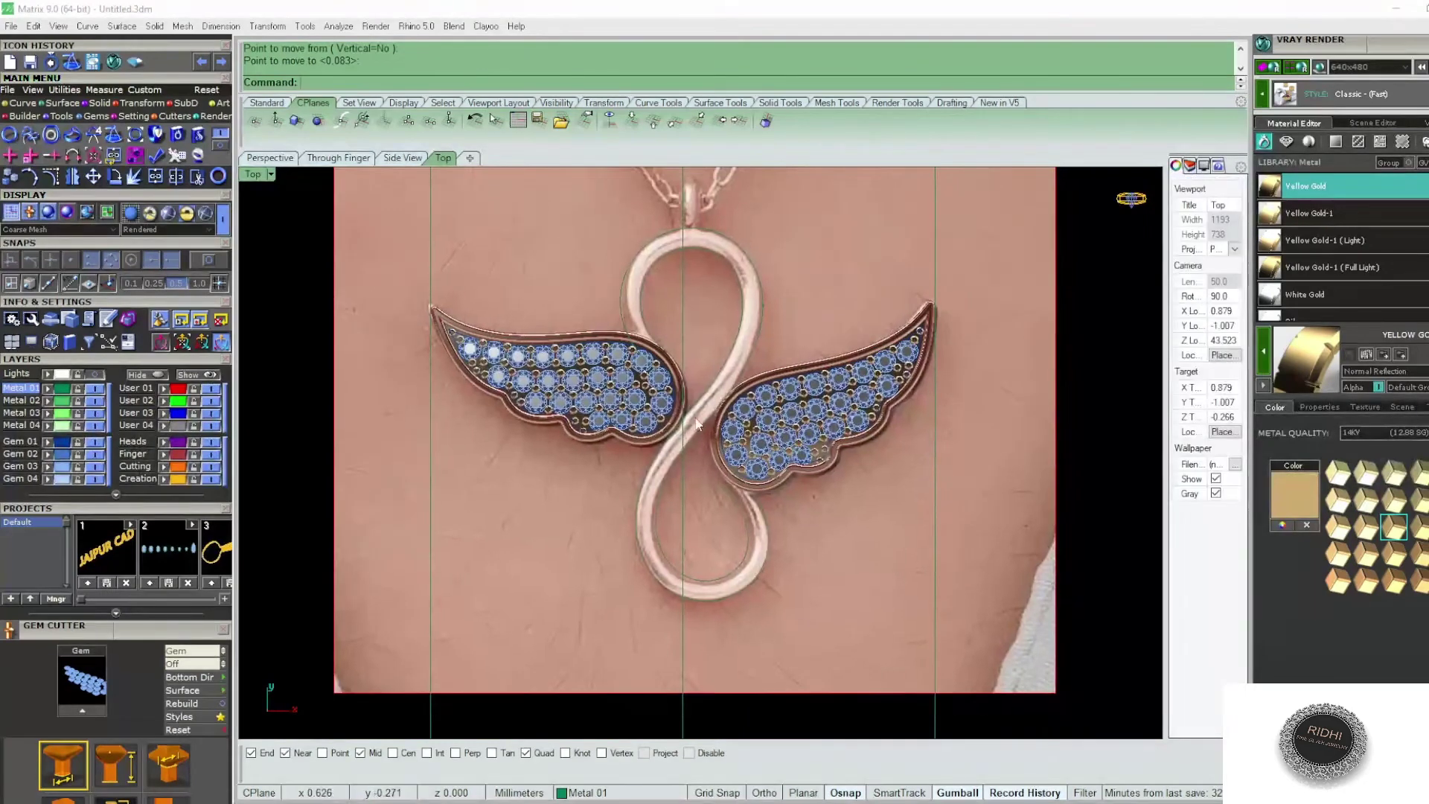
# - Try pushing a point on the lower loop's inner curve right, then undo the change
pyautogui.scroll(2, 753, 532)
pyautogui.scroll(2, 748, 525)
pyautogui.click(748, 525)
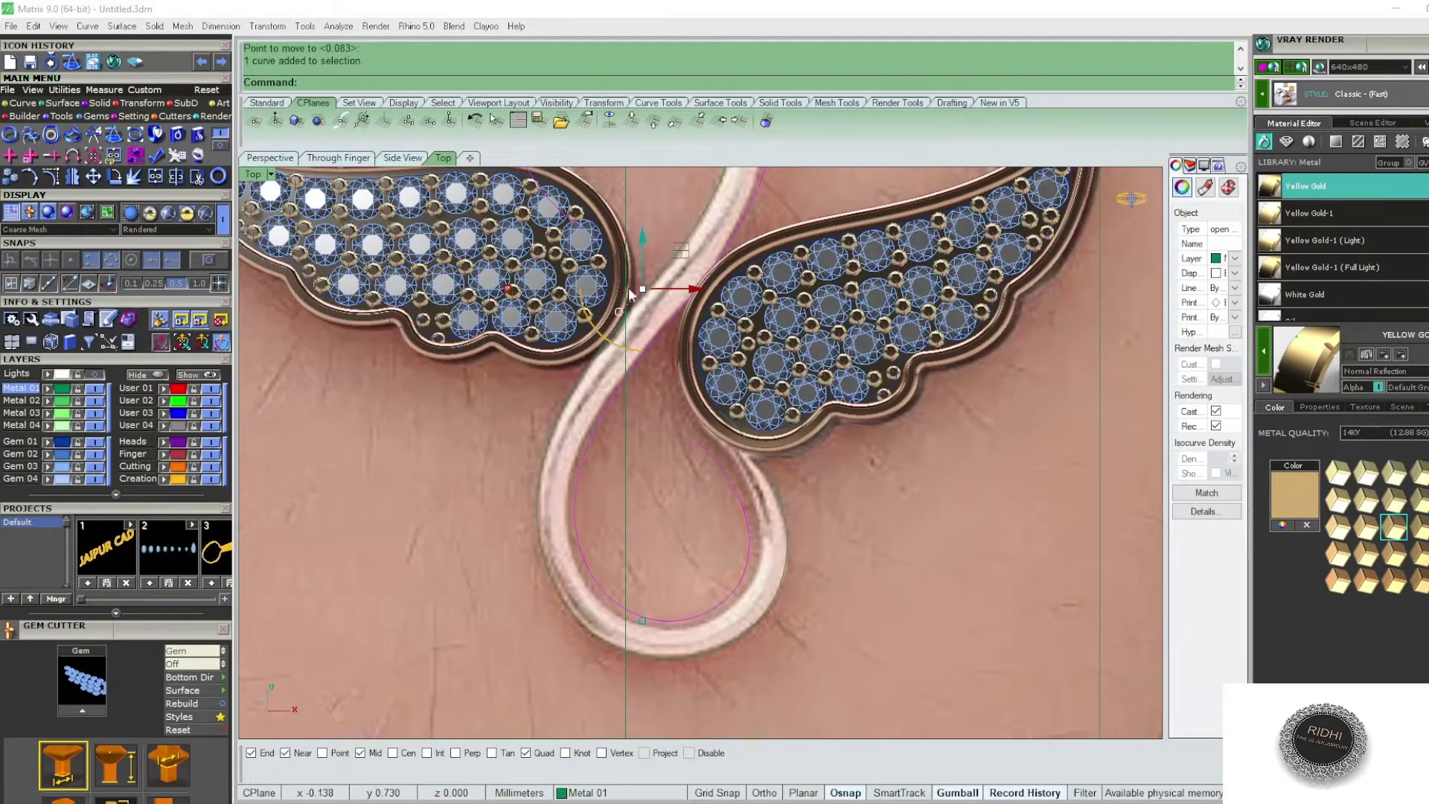
pyautogui.scroll(4, 715, 454)
pyautogui.press('F10')
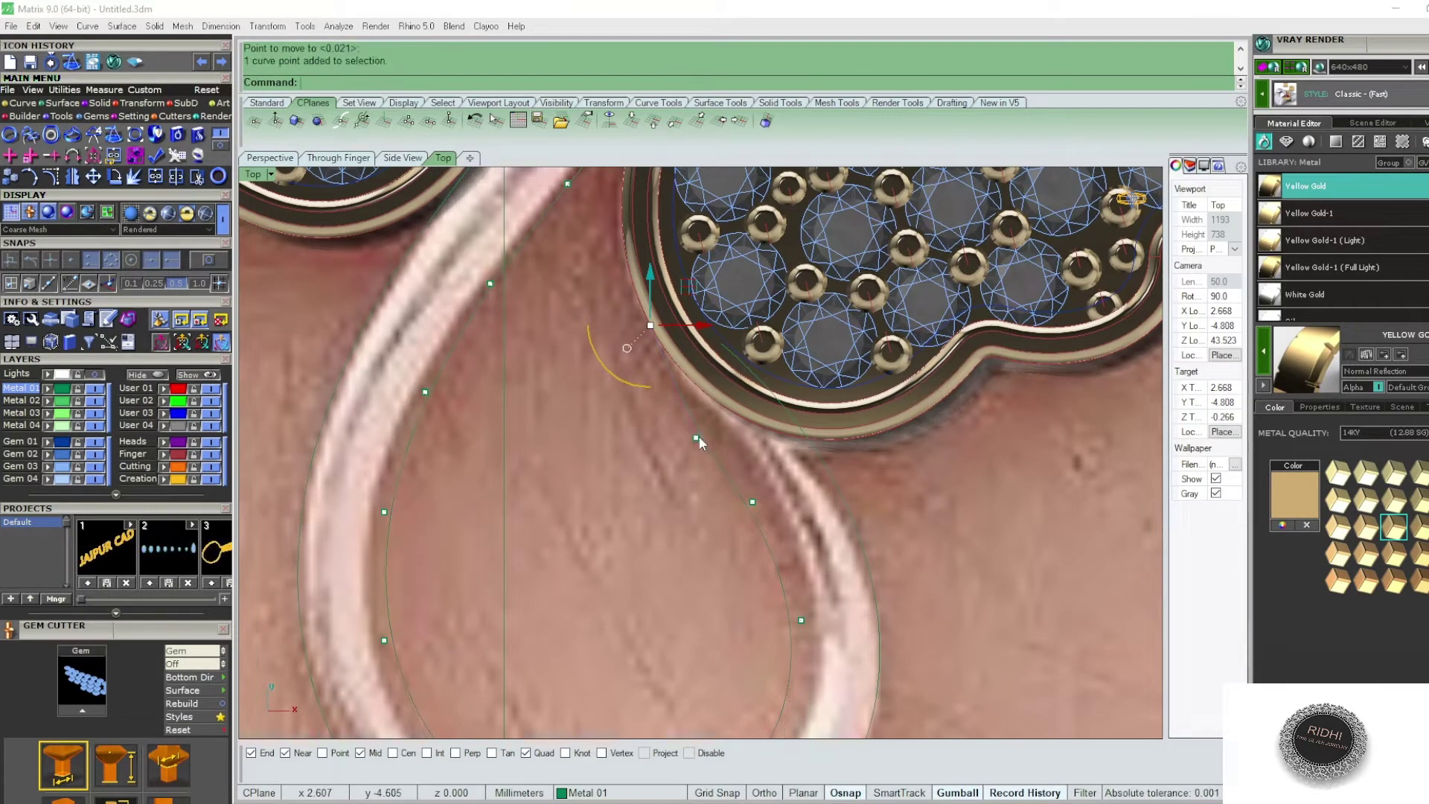
pyautogui.moveTo(748, 442); pyautogui.dragTo(776, 442)
pyautogui.scroll(-5, 765, 484)
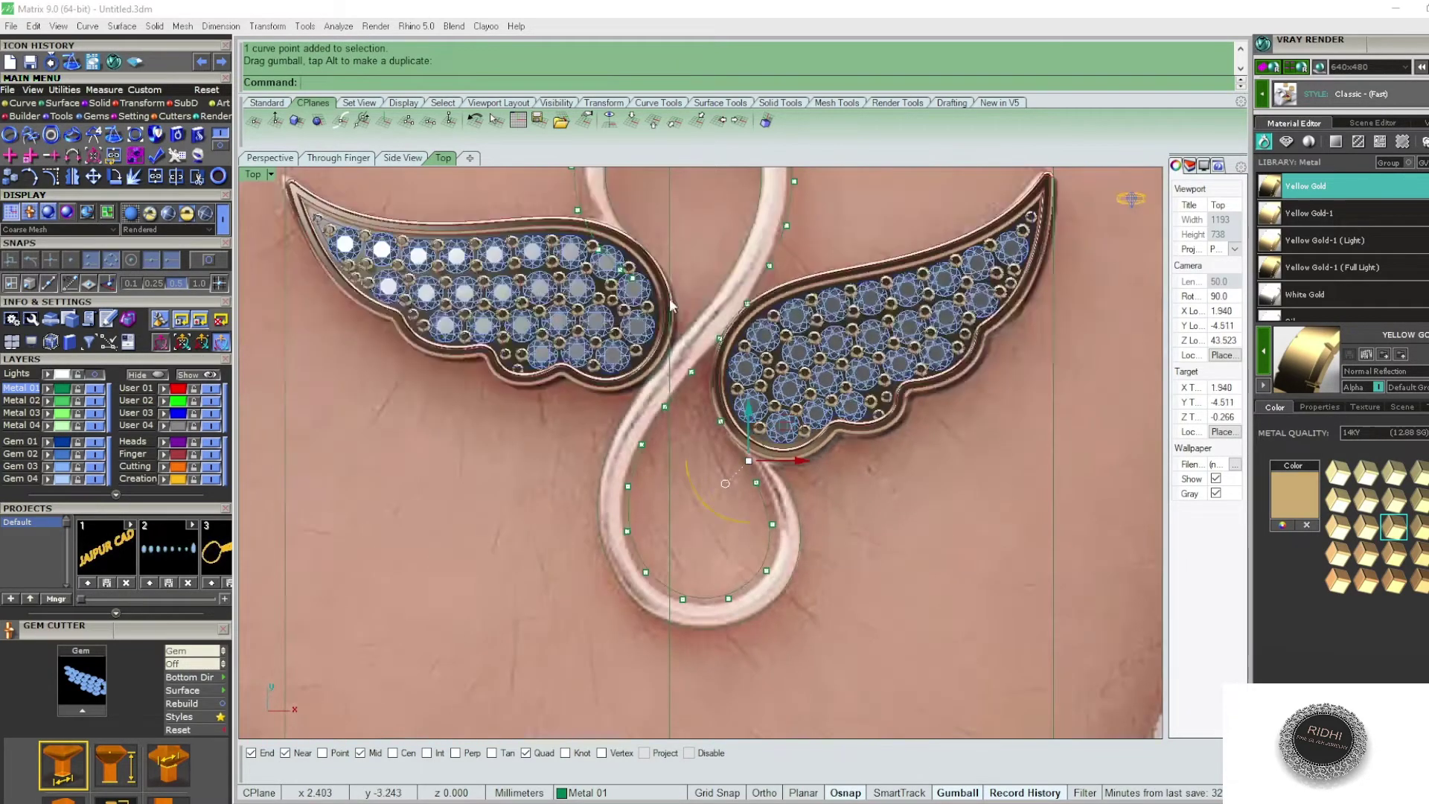
pyautogui.scroll(3, 662, 396)
pyautogui.scroll(3, 662, 397)
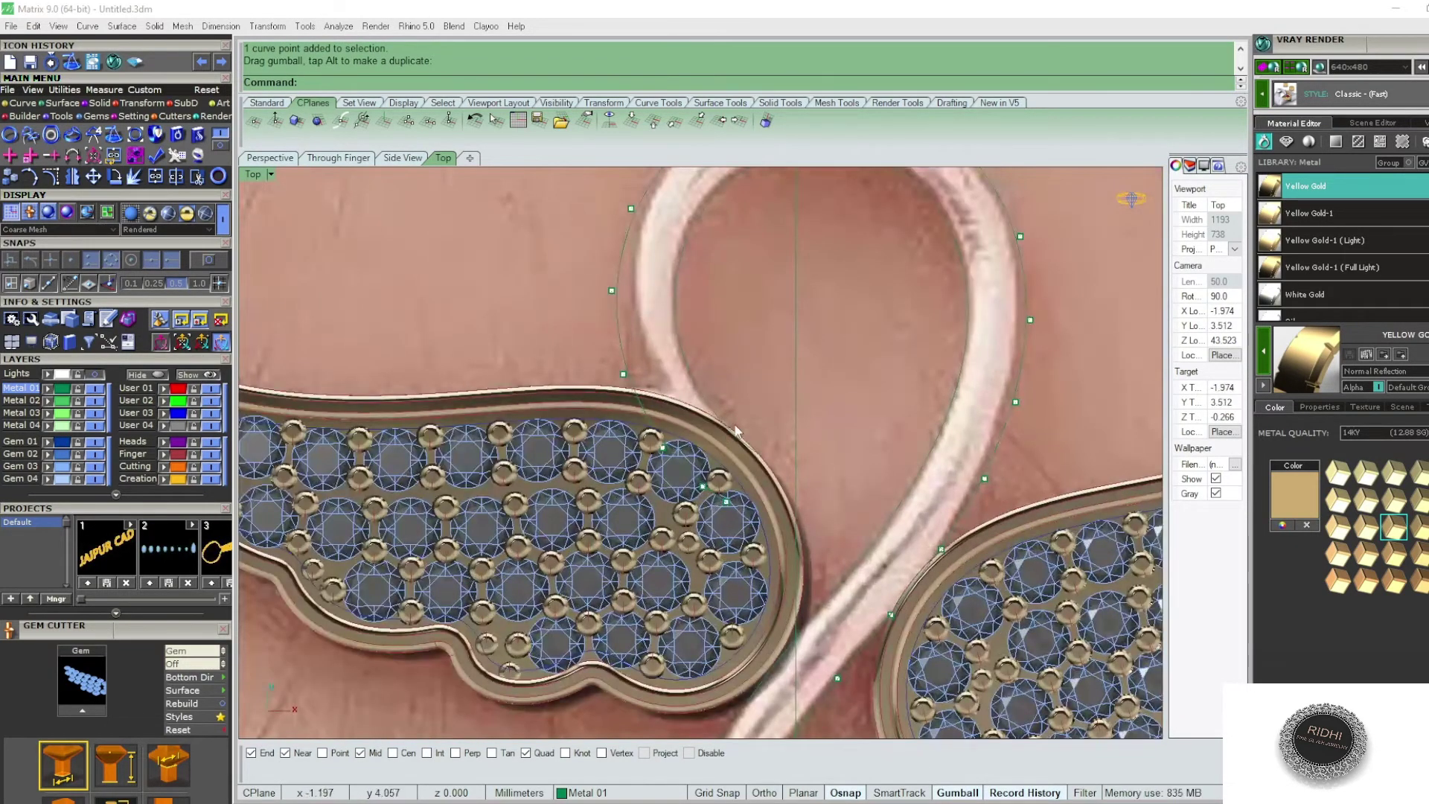
pyautogui.scroll(2, 736, 430)
pyautogui.hotkey('ctrl', 'z')
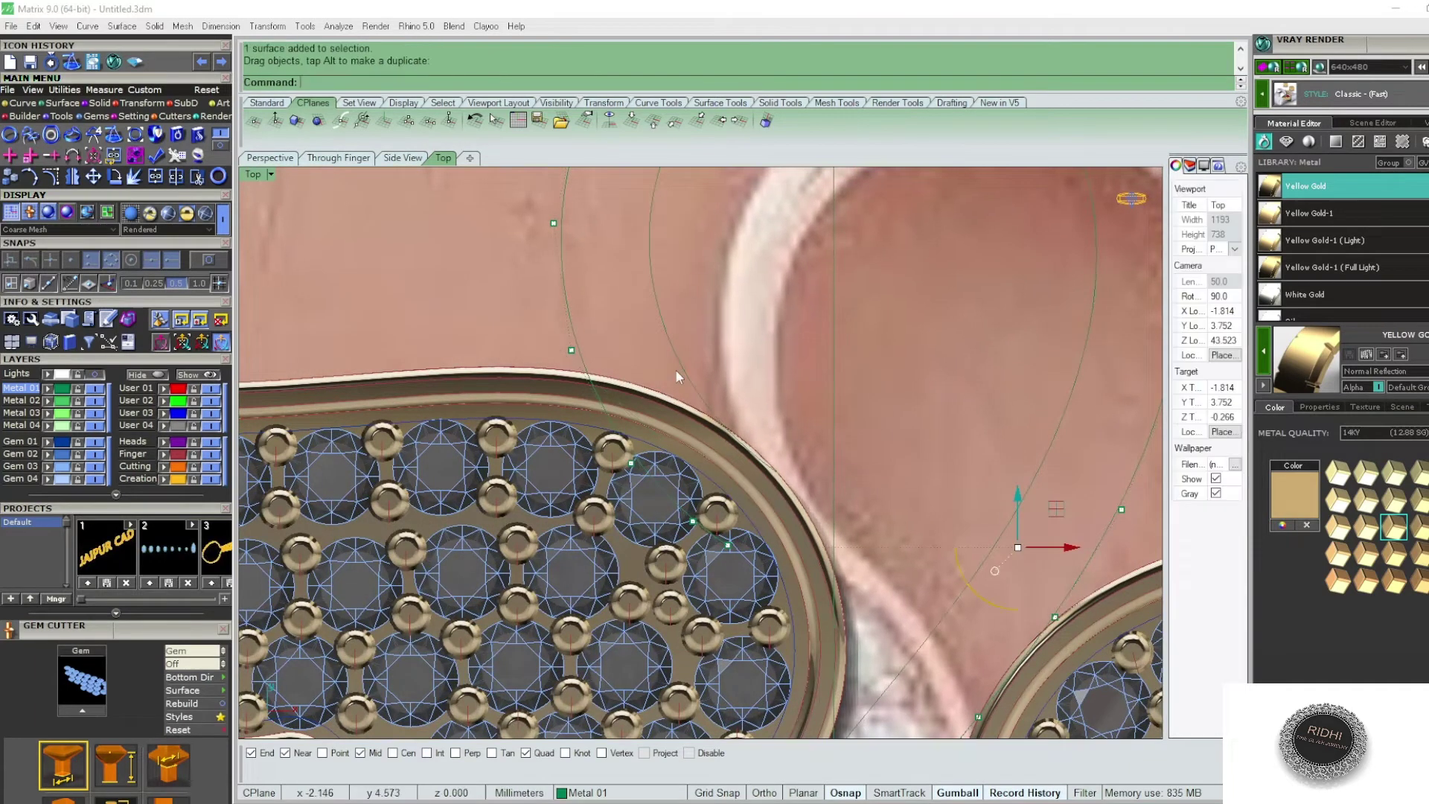
pyautogui.hotkey('ctrl', 'z')
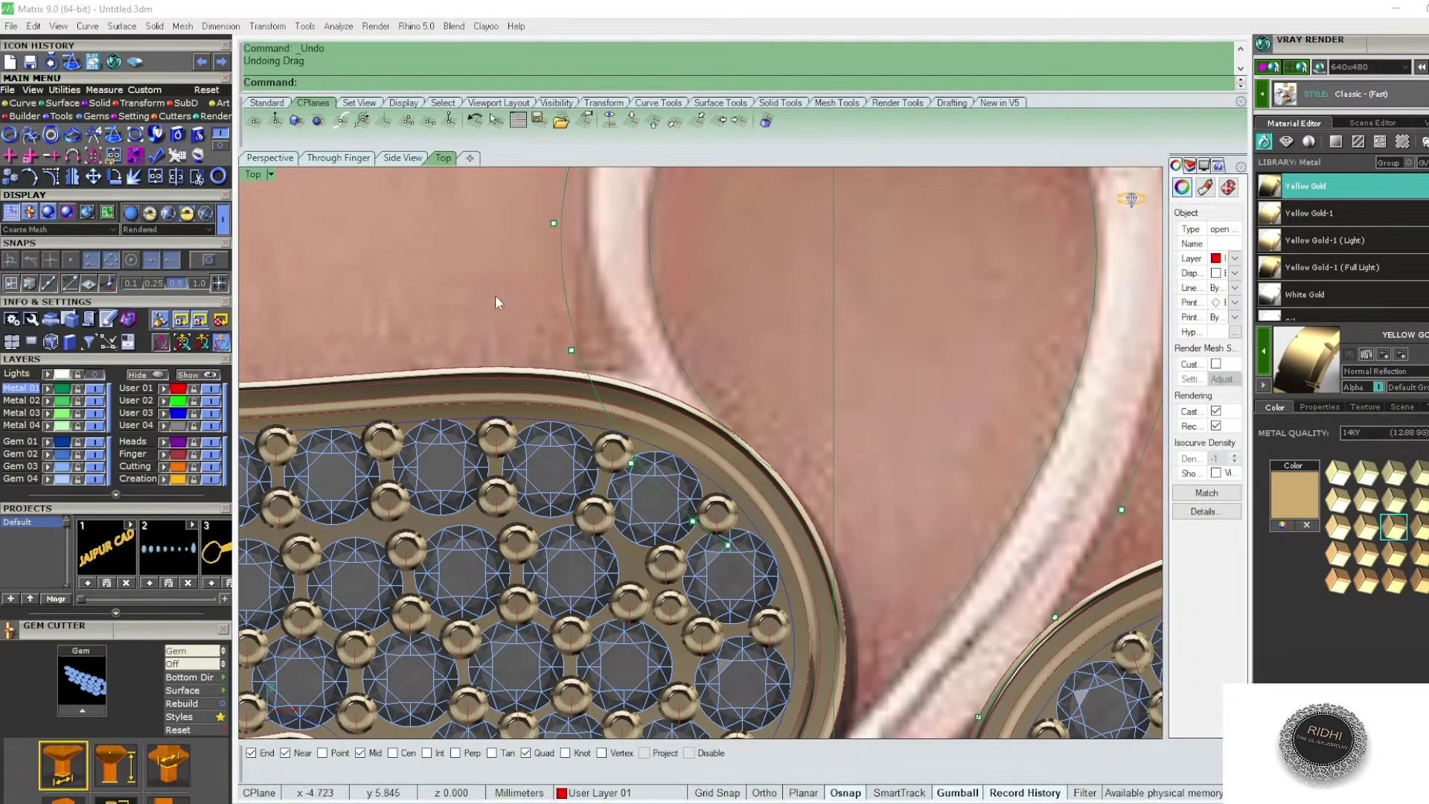
# - Rotate two control points near the wing edge to reshape the loop
pyautogui.click(561, 364)
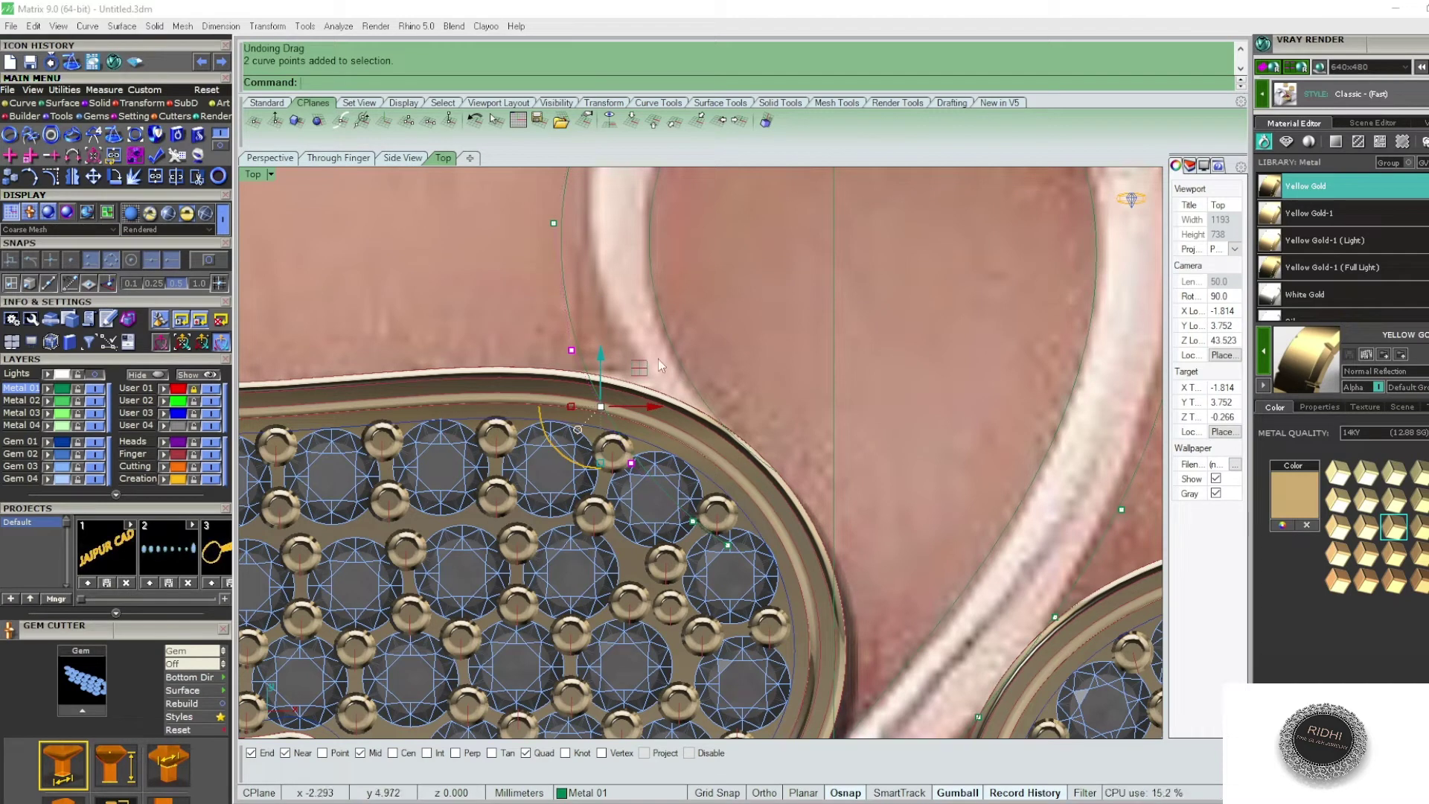
pyautogui.moveTo(759, 546); pyautogui.dragTo(761, 552)
pyautogui.moveTo(569, 262); pyautogui.dragTo(588, 325, button='right')
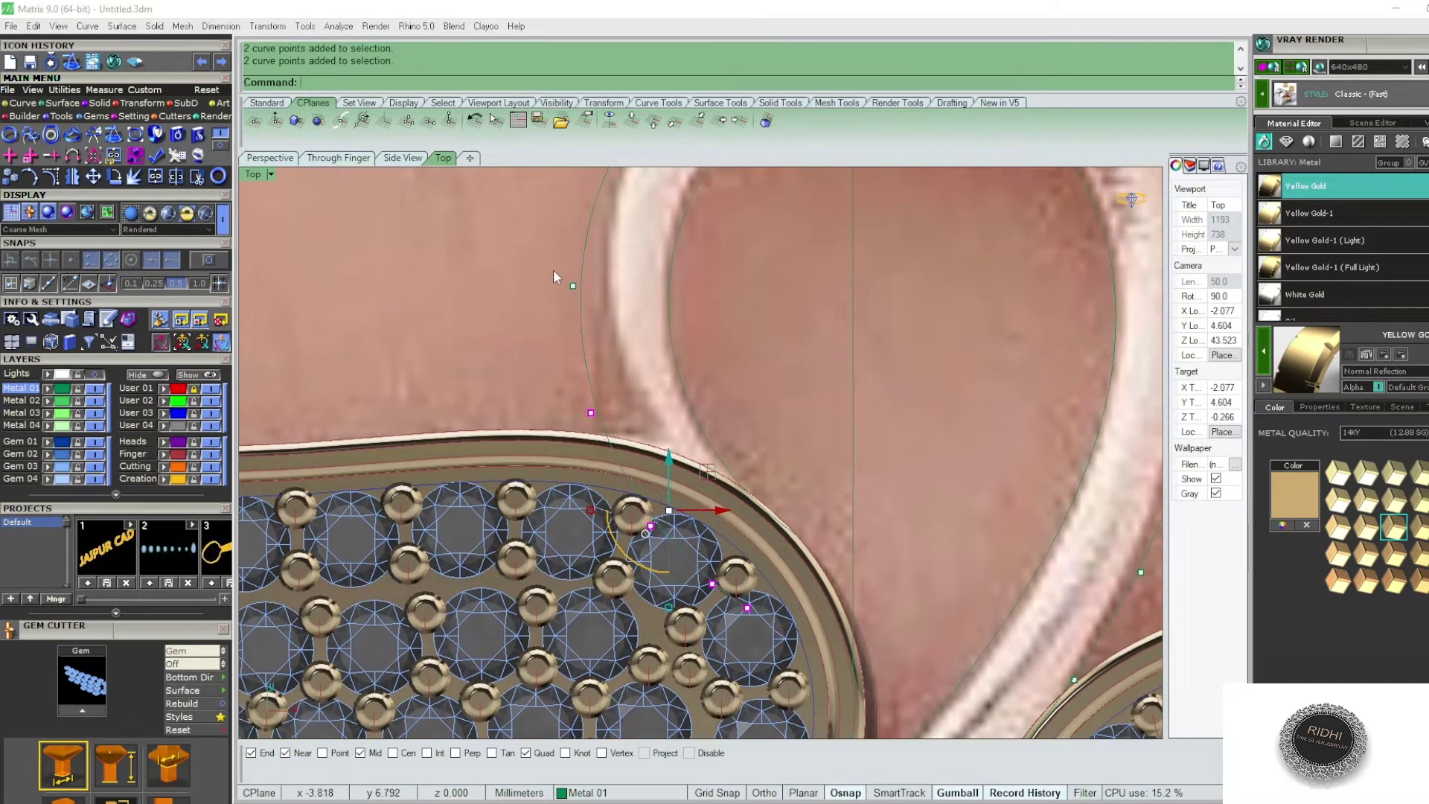
pyautogui.moveTo(661, 249); pyautogui.dragTo(652, 331, button='right')
pyautogui.write('rotate')
pyautogui.press('Return')
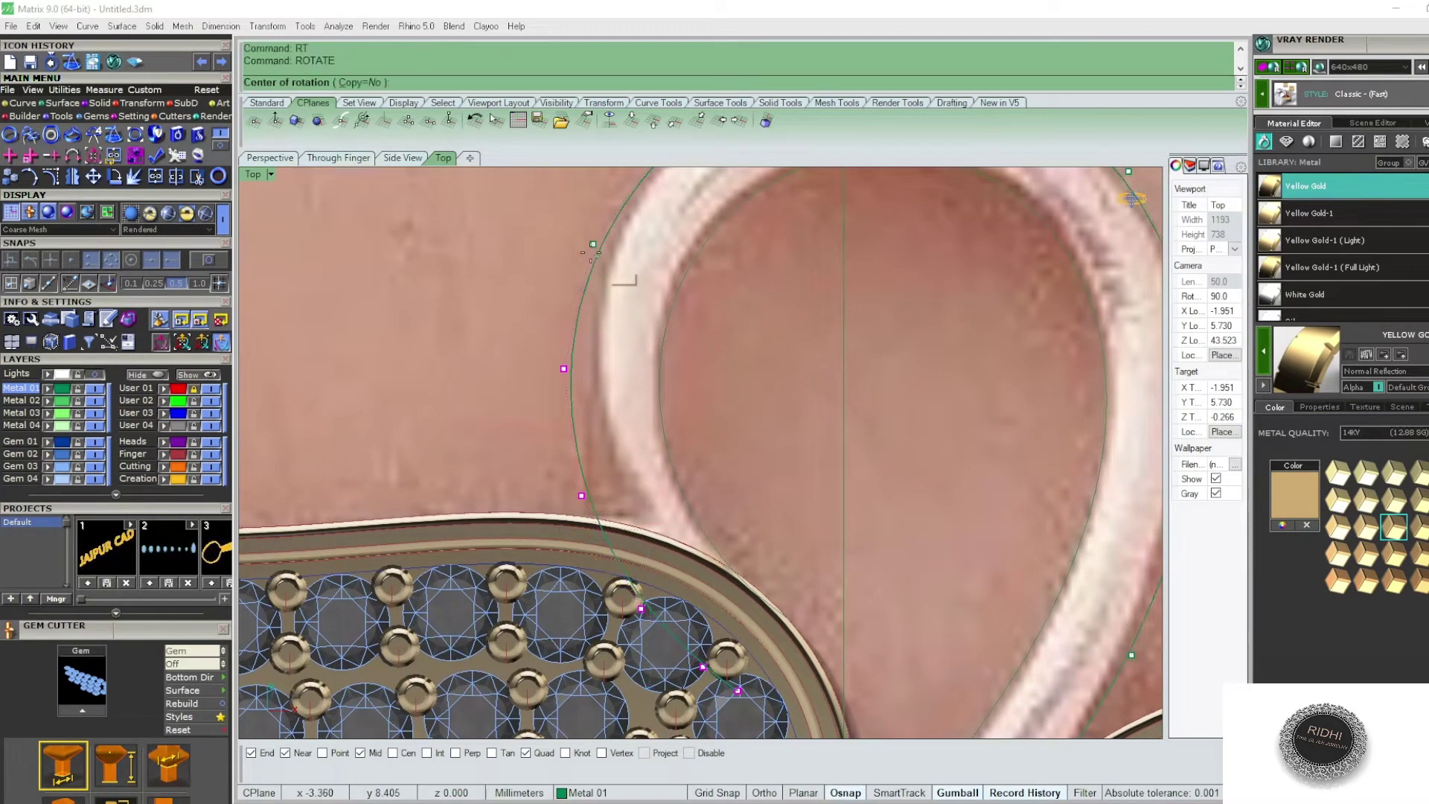
pyautogui.click(596, 253)
pyautogui.click(920, 540)
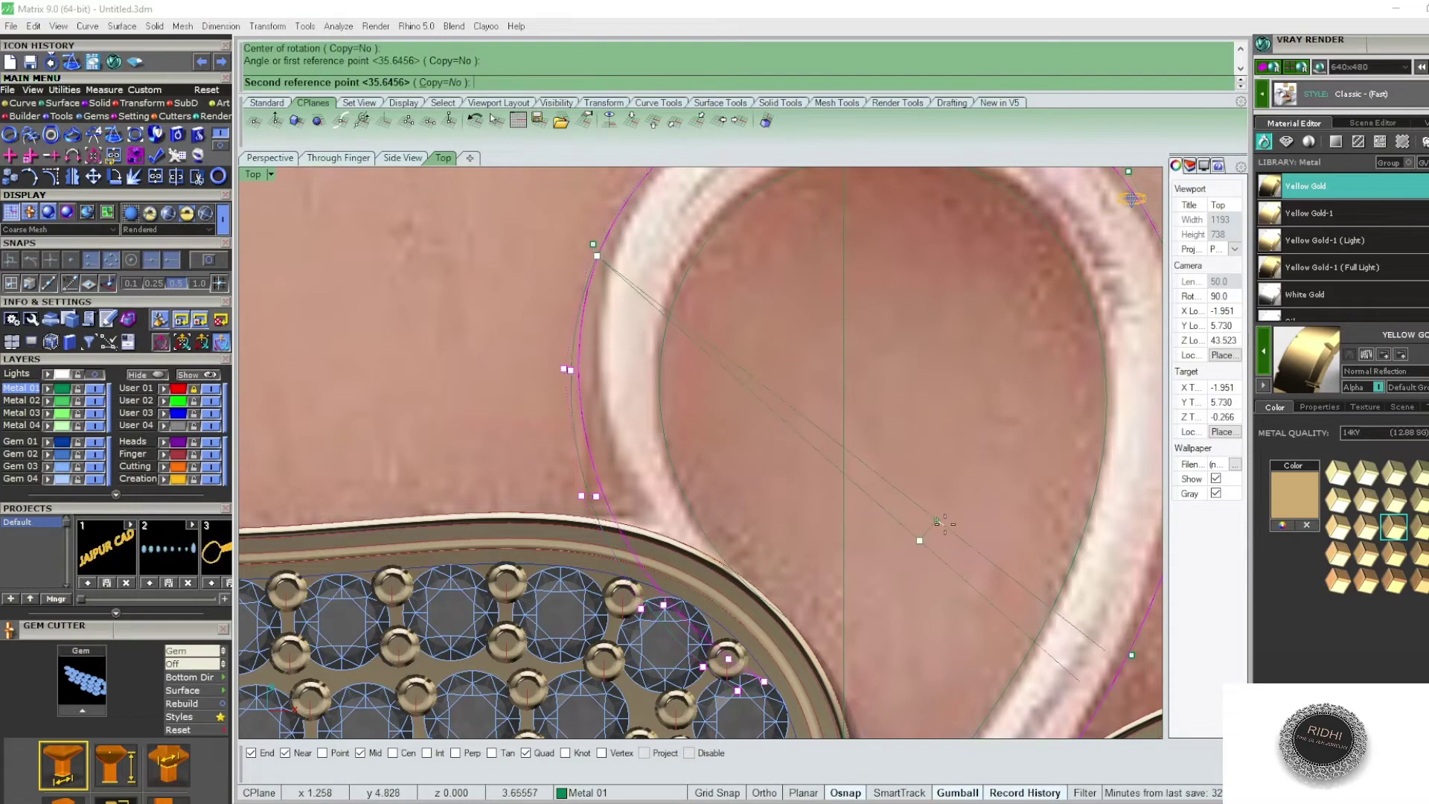
pyautogui.click(957, 518)
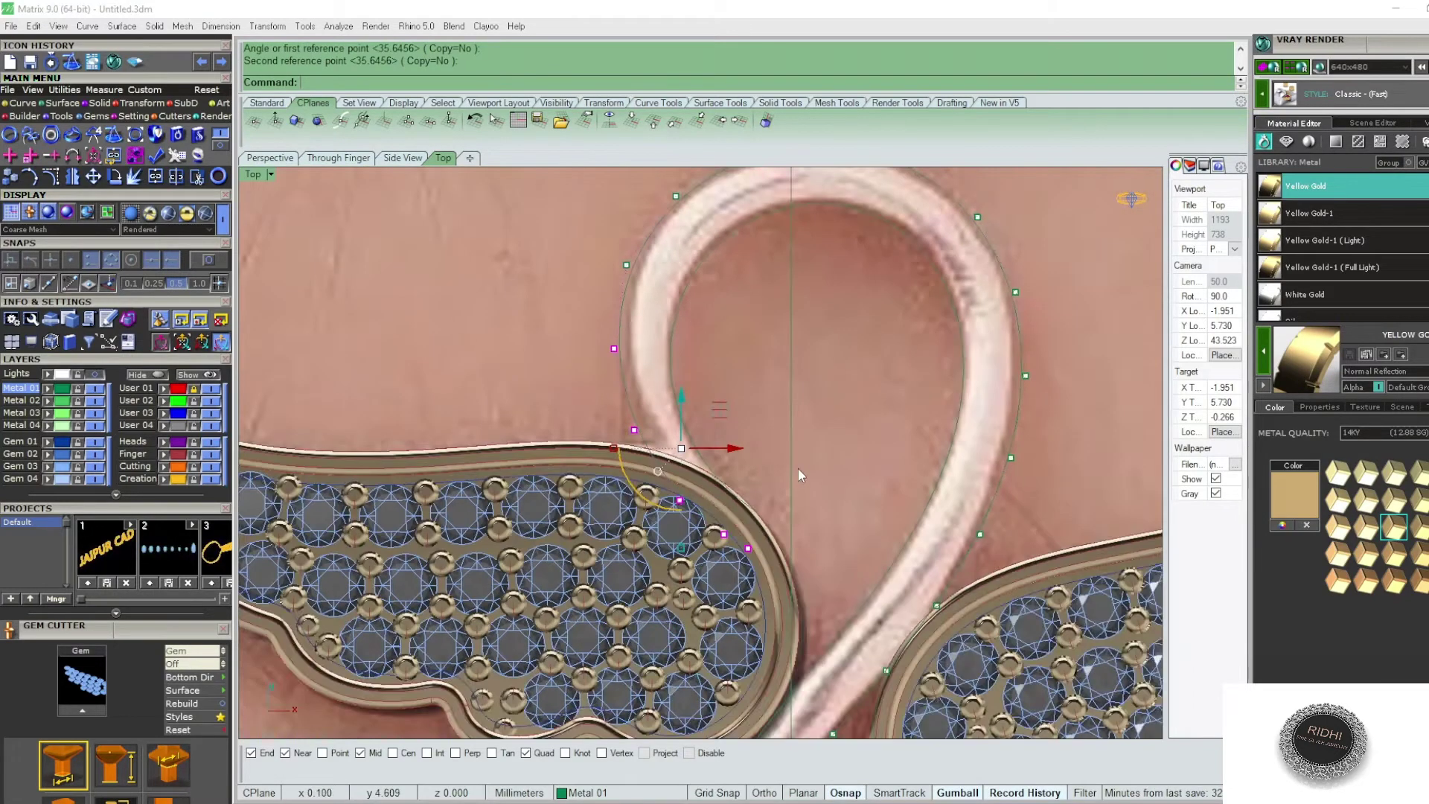
pyautogui.scroll(-5, 798, 468)
pyautogui.scroll(3, 837, 515)
pyautogui.scroll(2, 810, 504)
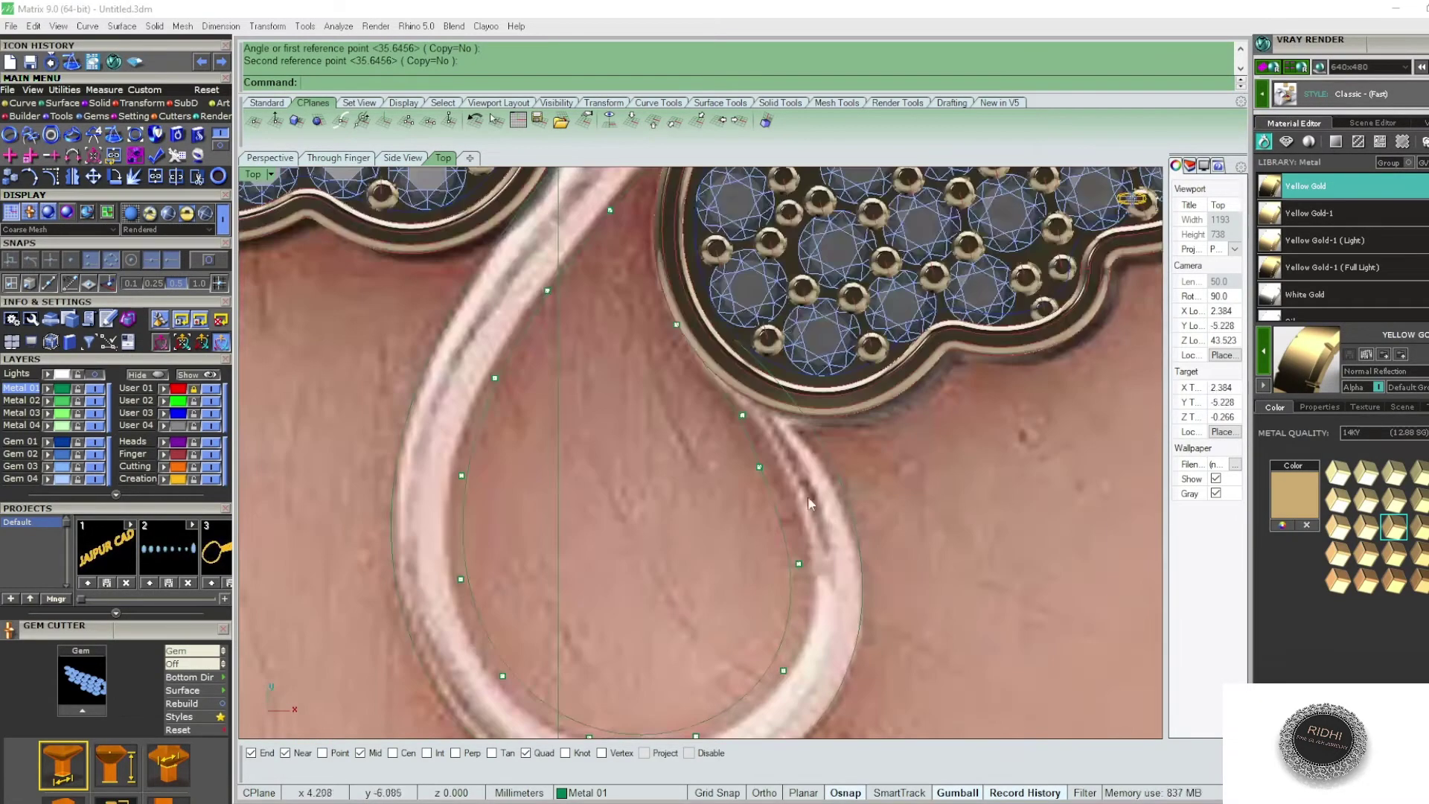
# - Nudge a control point on the lower loop to a new position
pyautogui.click(759, 467)
pyautogui.scroll(3, 799, 474)
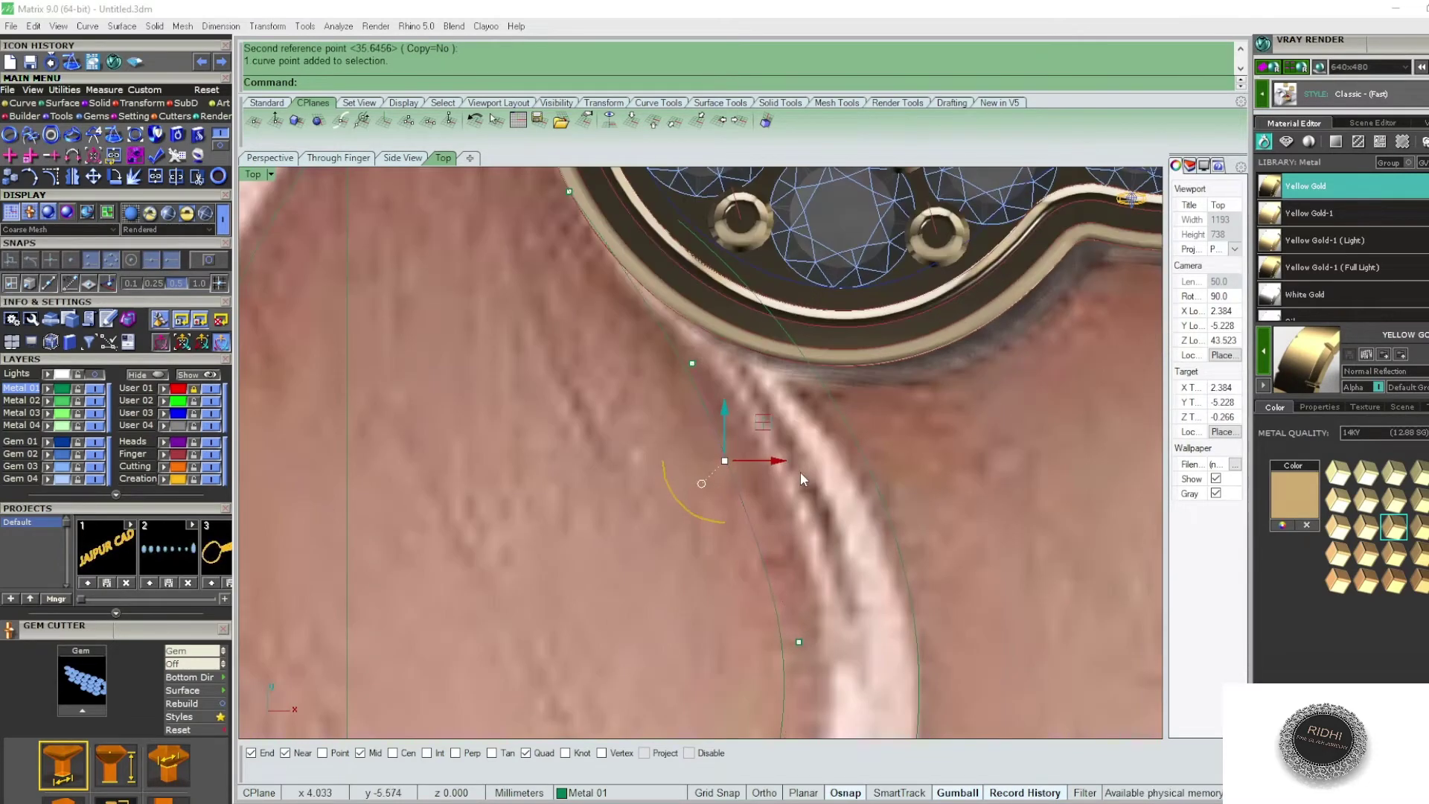
pyautogui.click(779, 462)
pyautogui.scroll(-3, 789, 461)
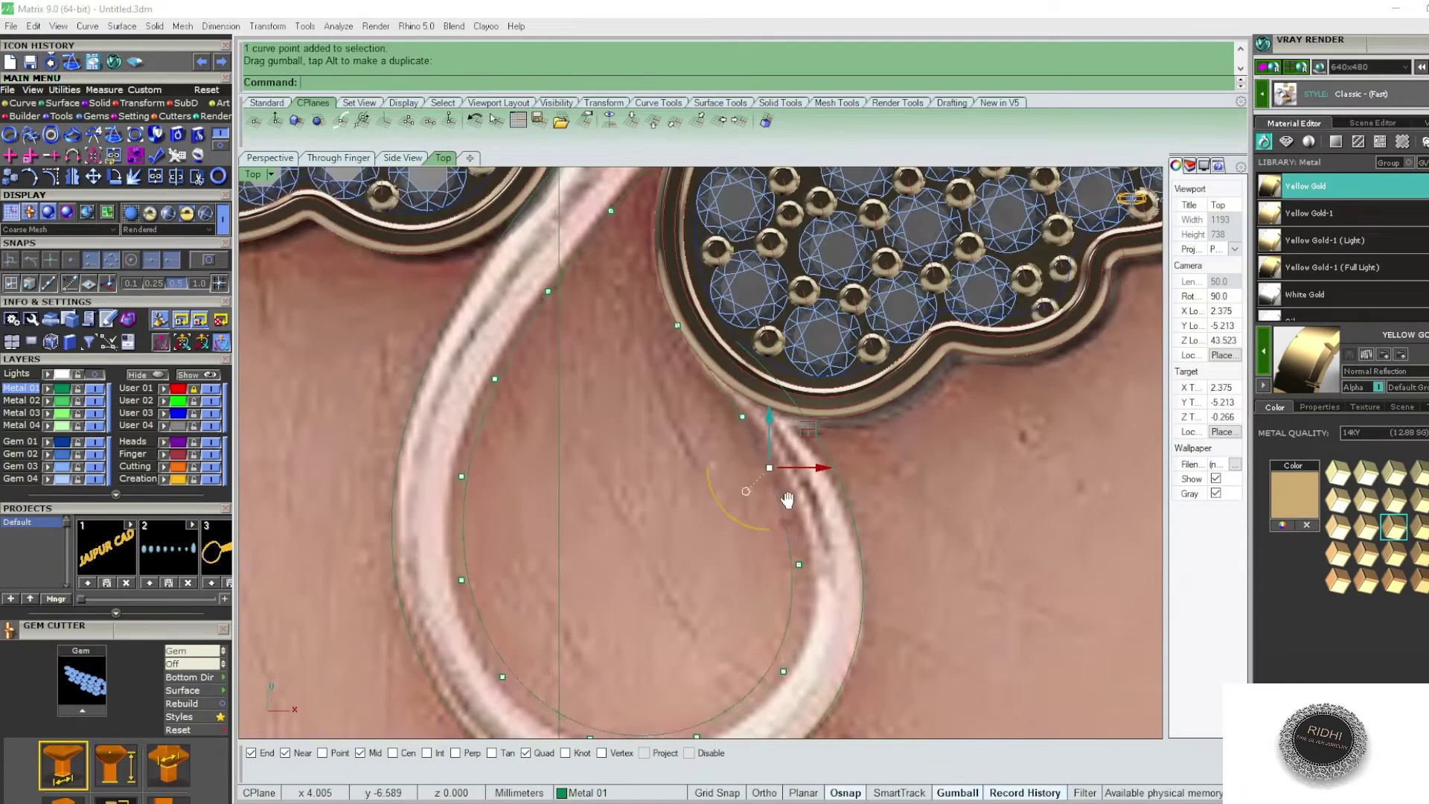
pyautogui.scroll(-3, 754, 445)
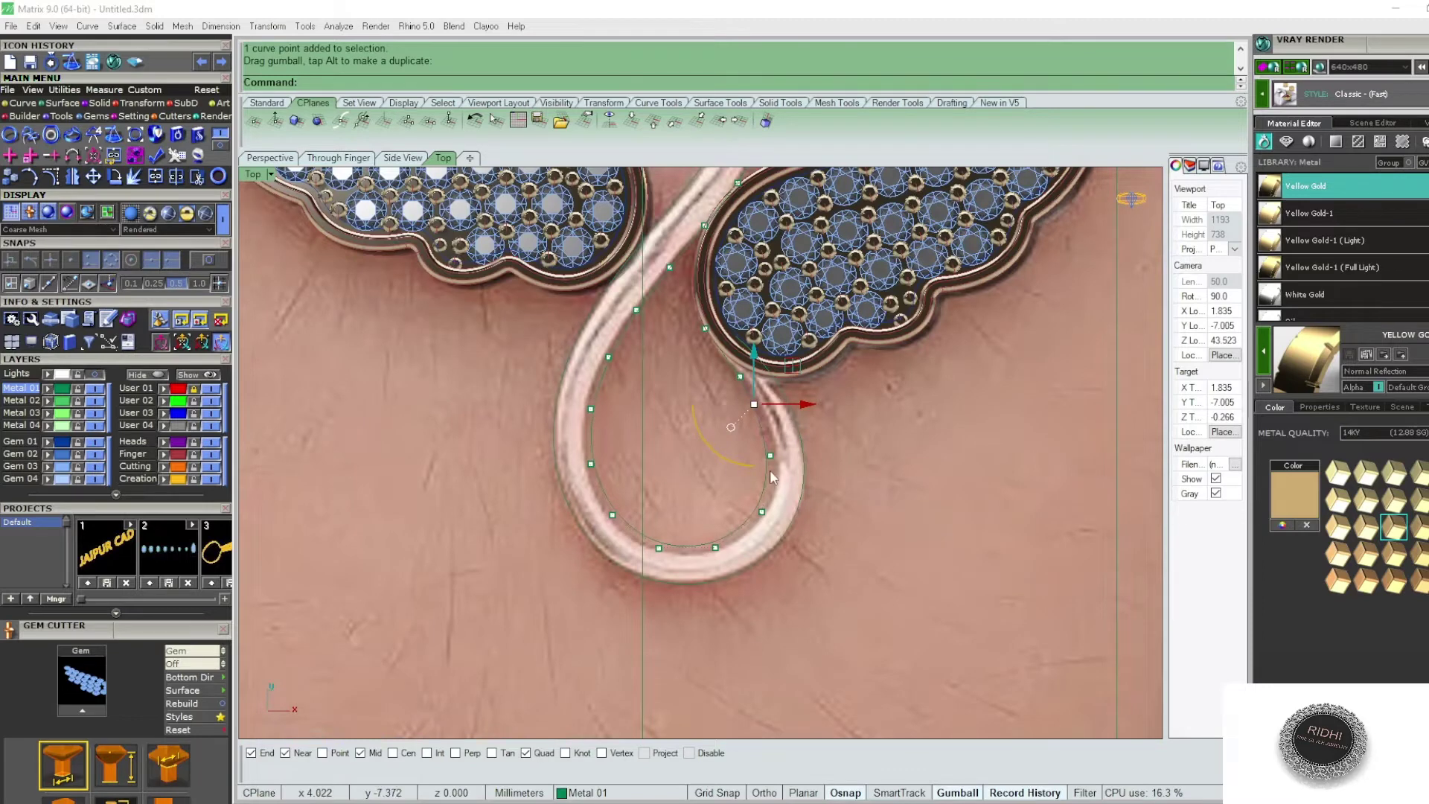
pyautogui.scroll(-1, 760, 491)
pyautogui.scroll(-3, 558, 412)
pyautogui.scroll(-2, 558, 413)
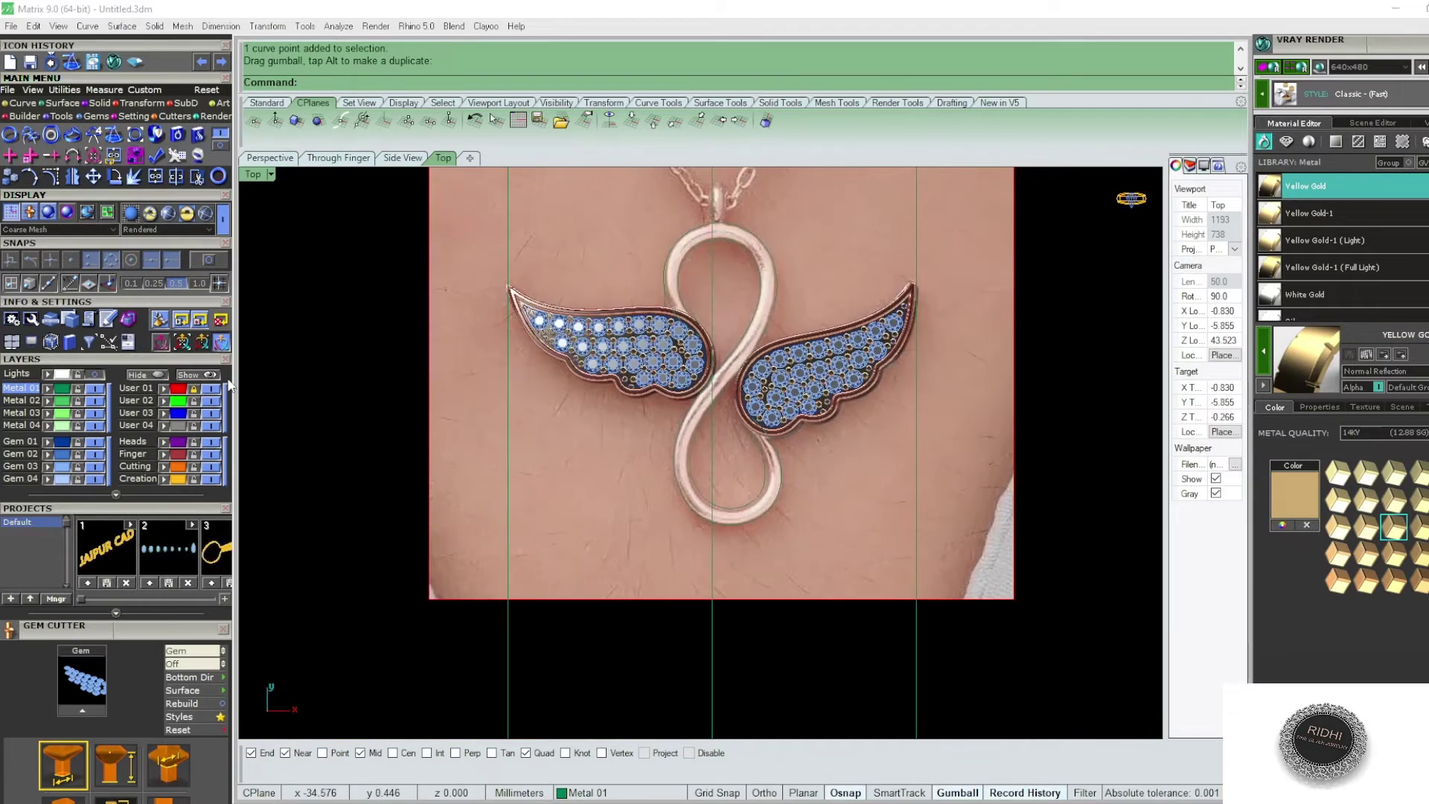
# - Hide the reference picture and shift three right-side loop points slightly right
pyautogui.click(212, 388)
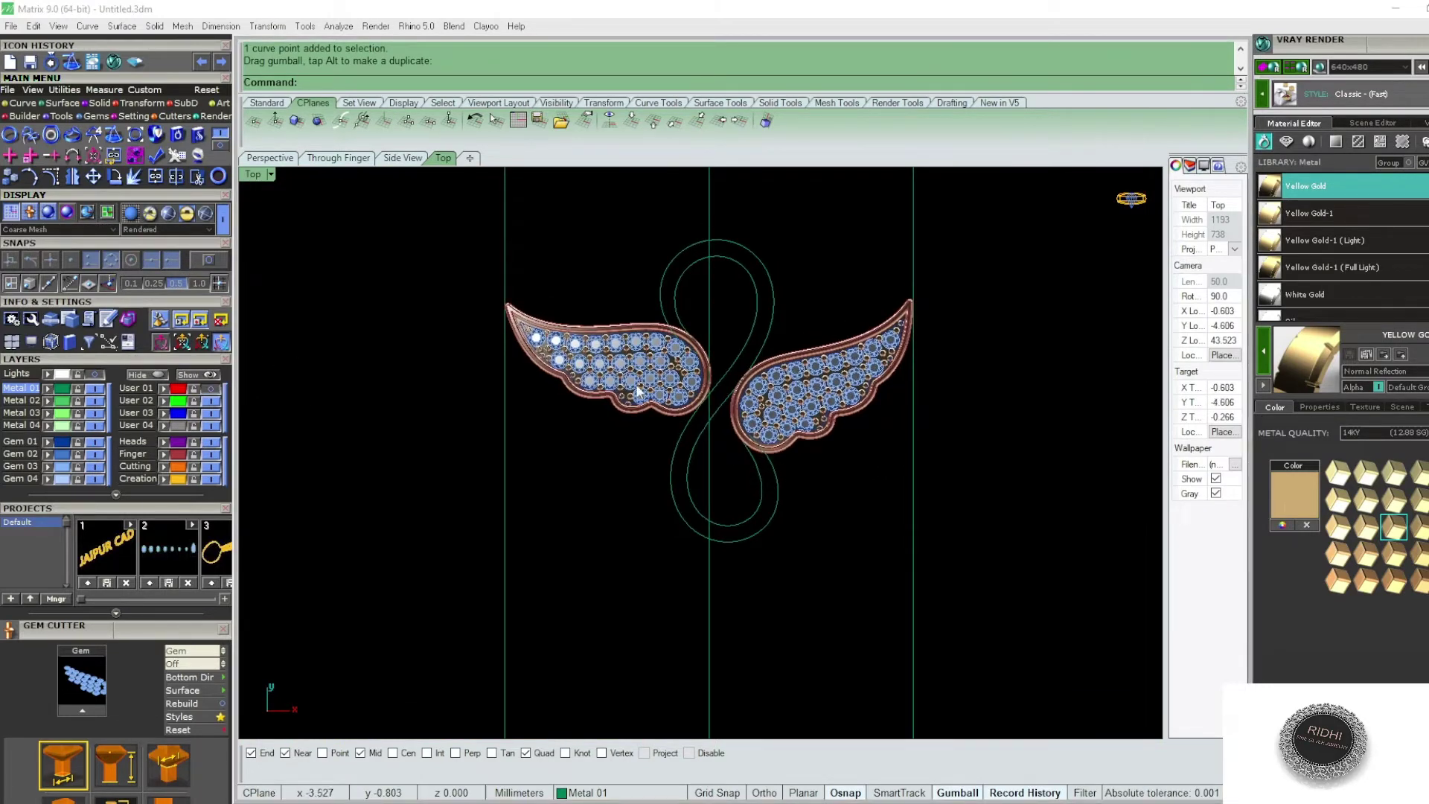
pyautogui.scroll(2, 774, 478)
pyautogui.scroll(2, 750, 469)
pyautogui.click(704, 501)
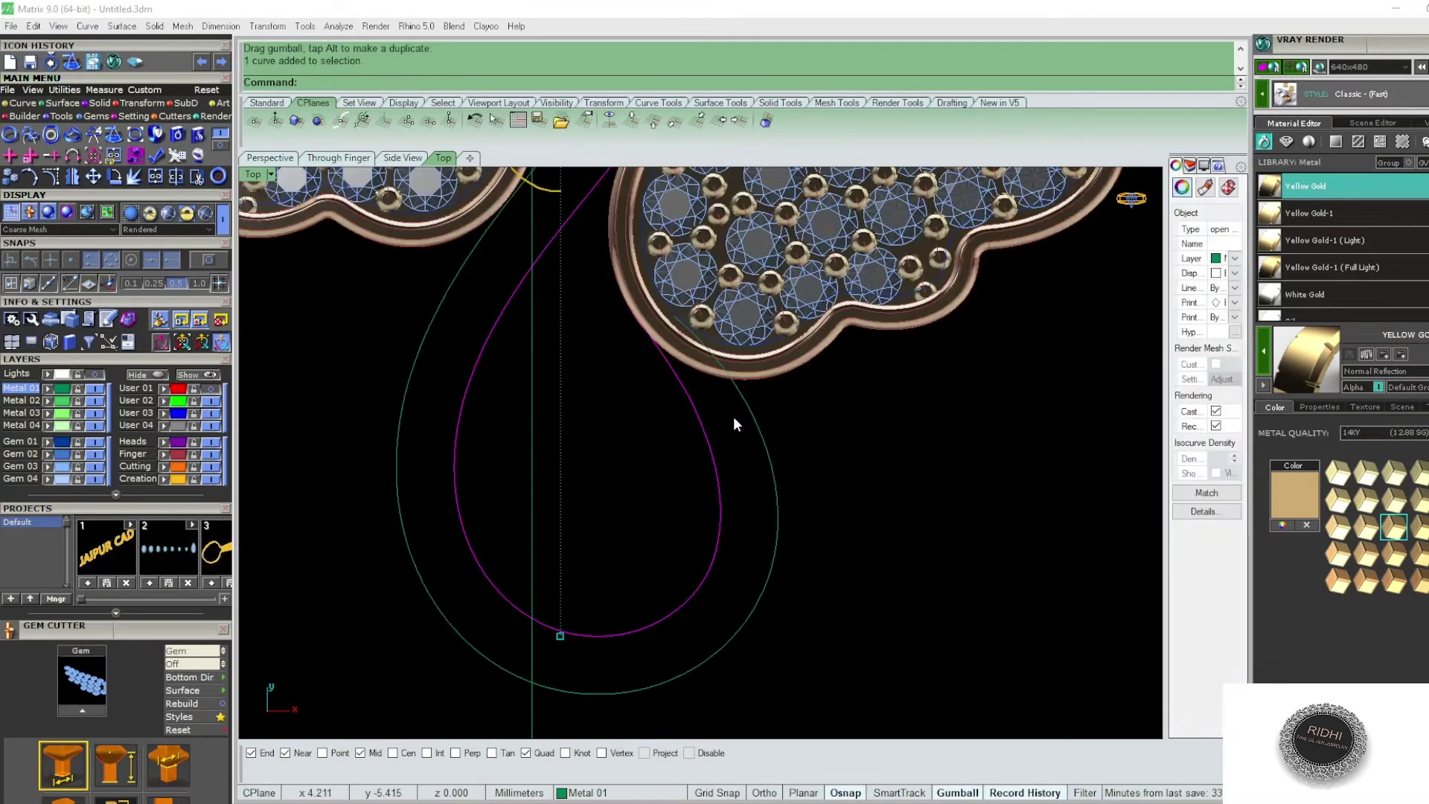
pyautogui.scroll(2, 729, 421)
pyautogui.press('F10')
pyautogui.moveTo(697, 524); pyautogui.dragTo(769, 630)
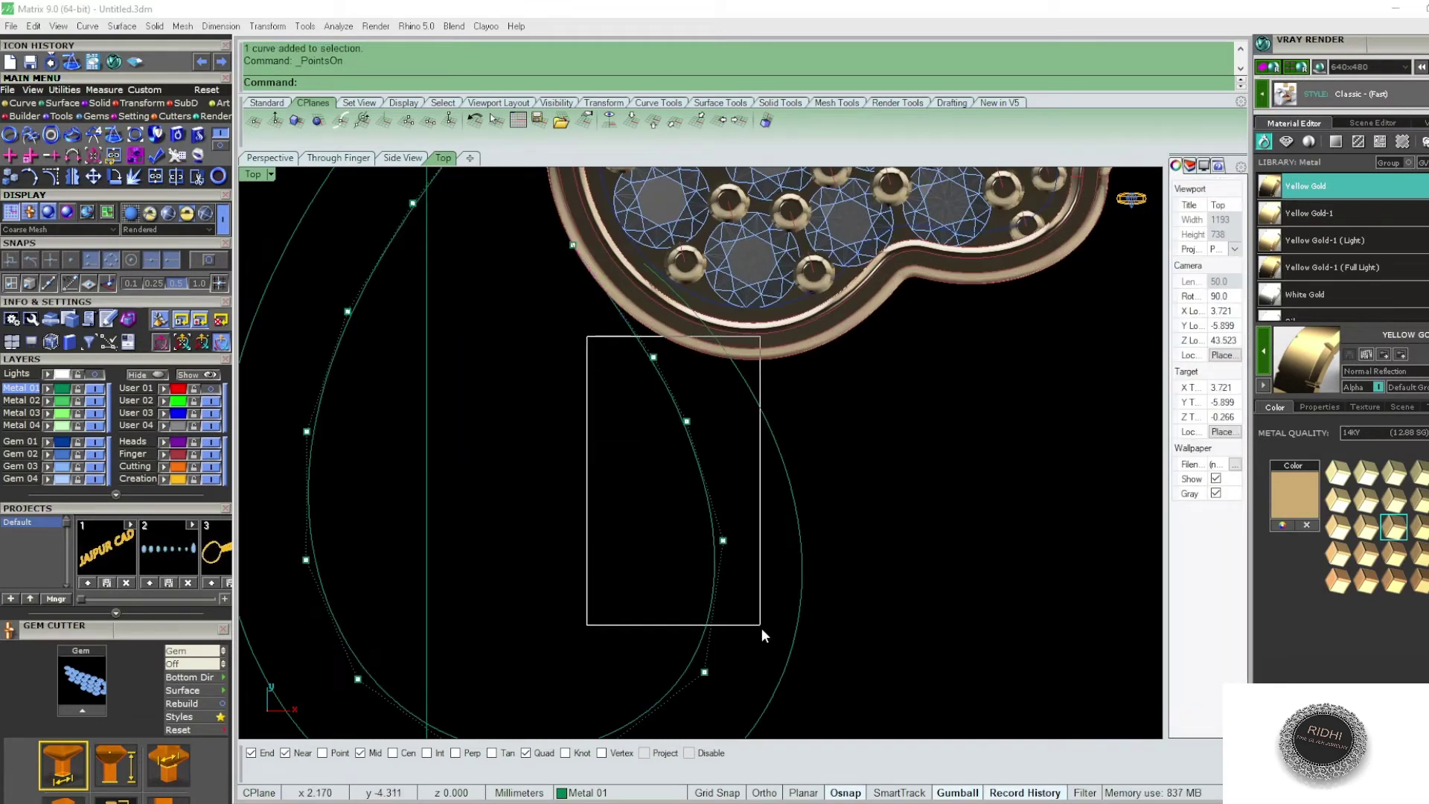
pyautogui.moveTo(742, 452); pyautogui.dragTo(753, 457)
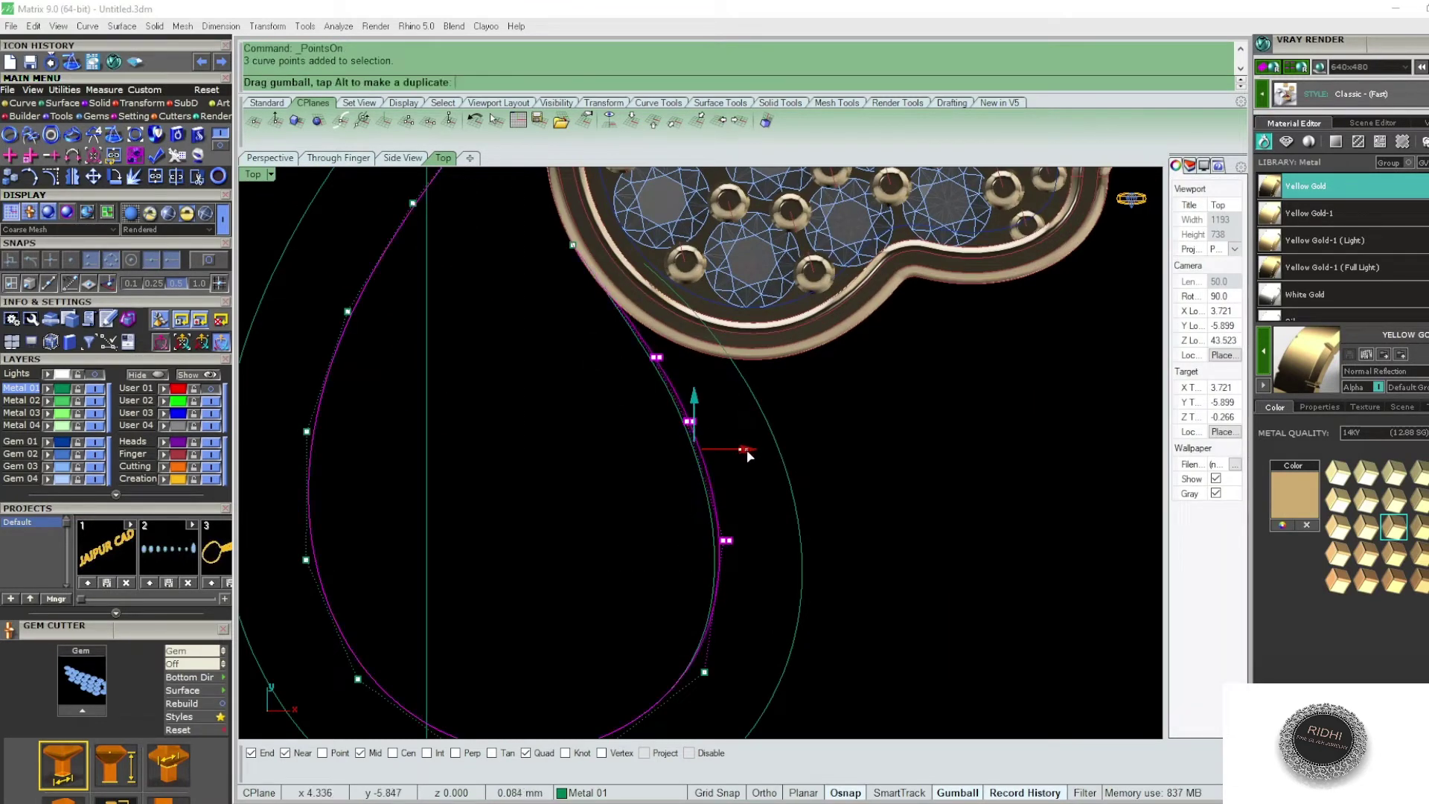
# - Nudge a control point near the wing to smooth the curve, undoing an unwanted move
pyautogui.scroll(4, 588, 313)
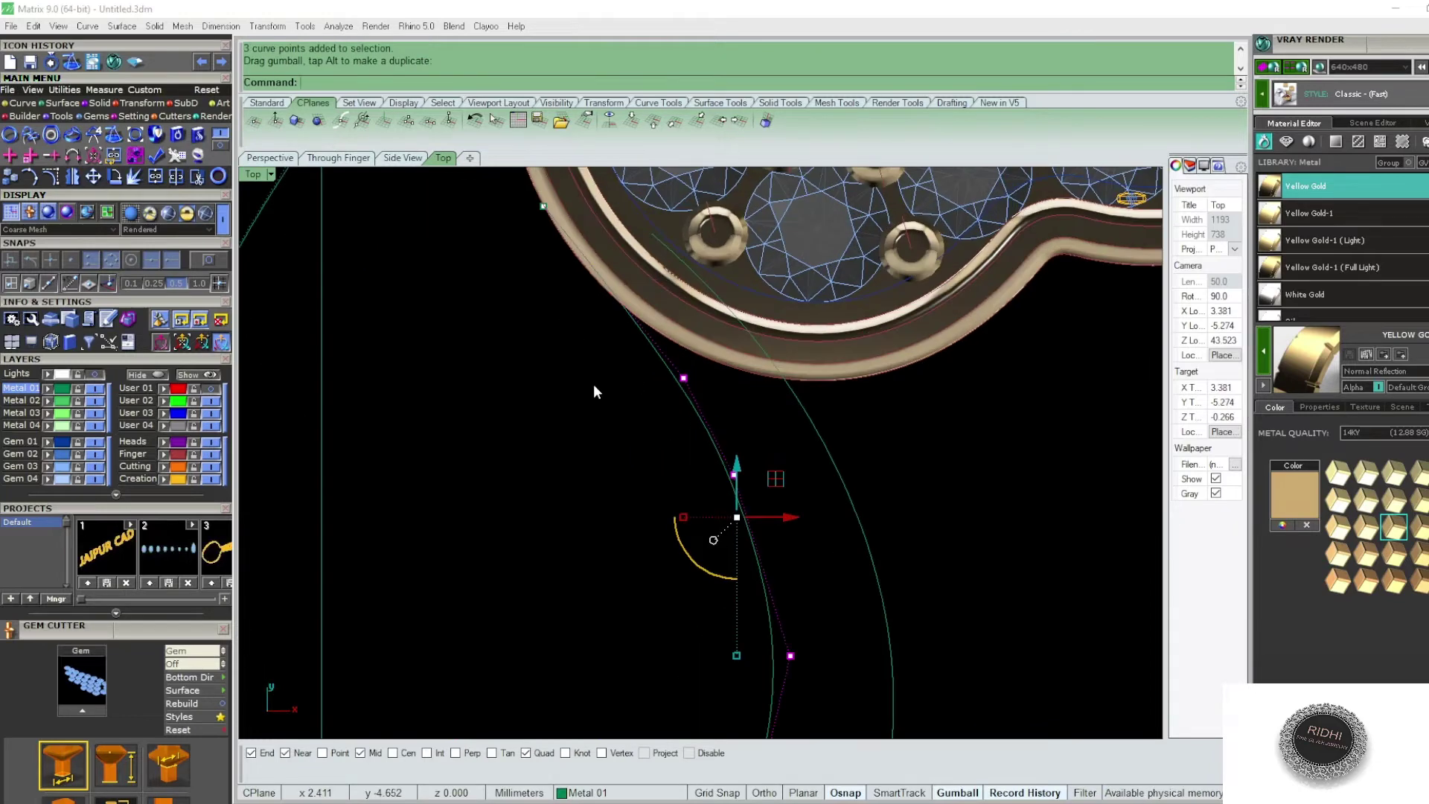
pyautogui.click(683, 377)
pyautogui.moveTo(721, 345); pyautogui.dragTo(722, 349)
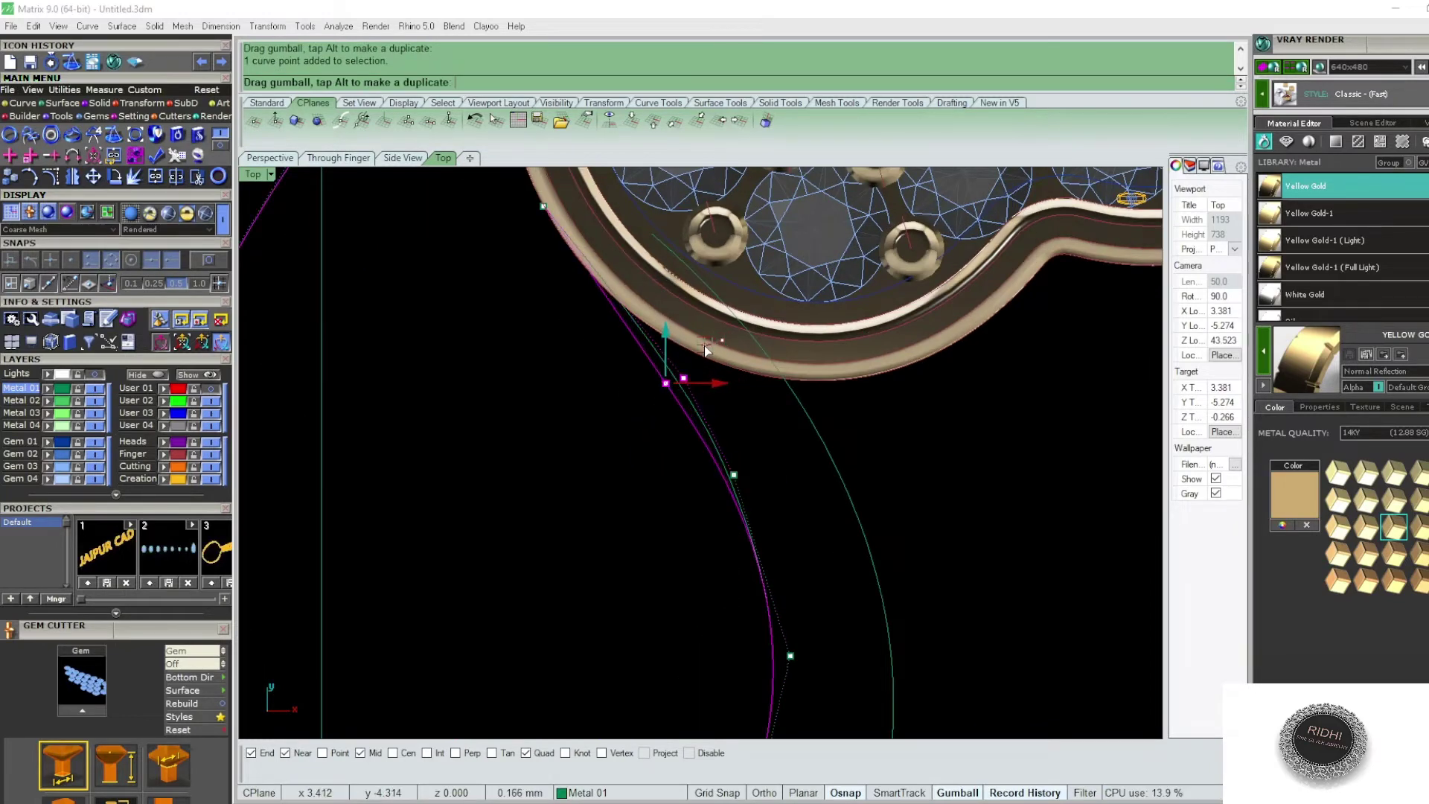
pyautogui.click(543, 205)
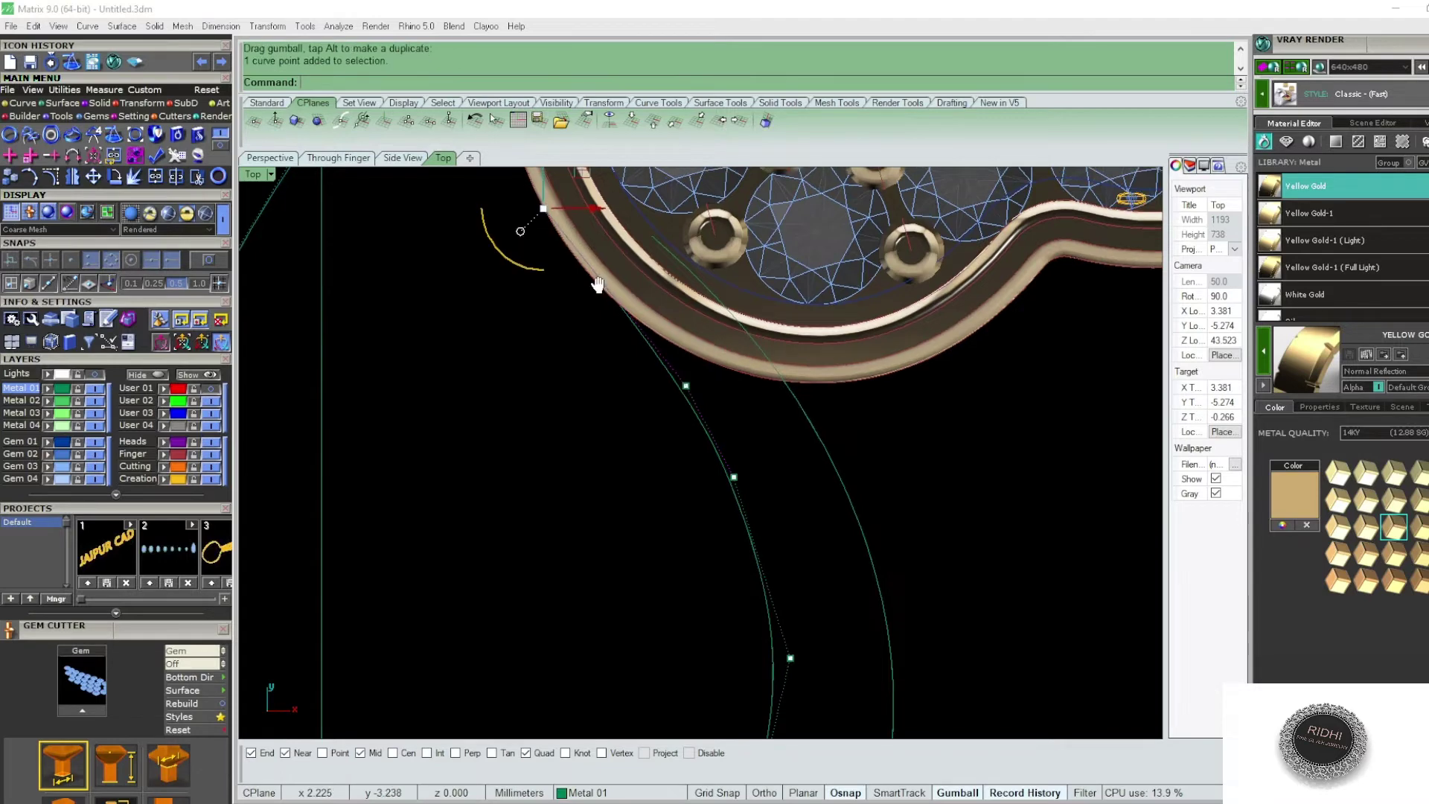
pyautogui.scroll(3, 633, 342)
pyautogui.moveTo(613, 305); pyautogui.dragTo(596, 349)
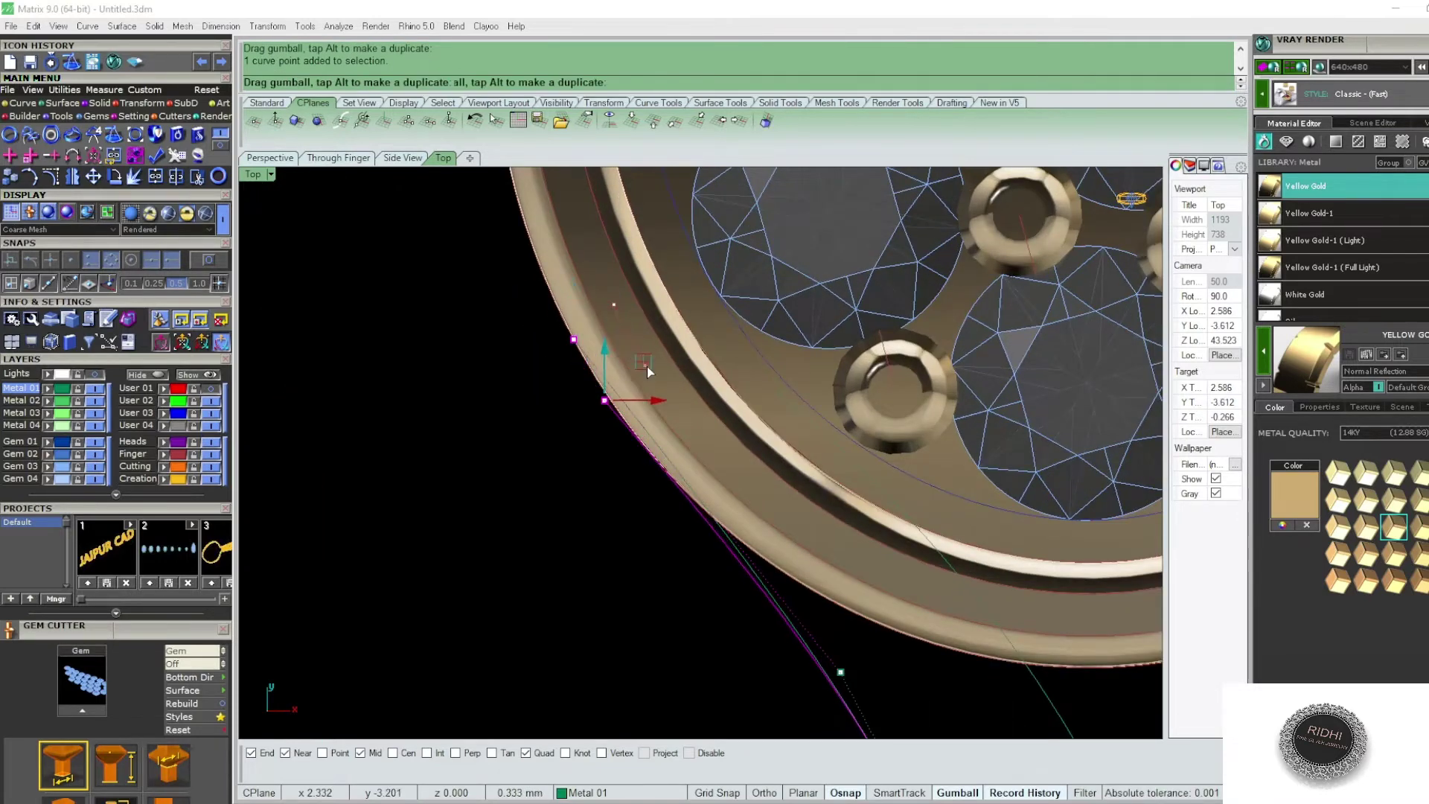
pyautogui.hotkey('ctrl', 'z')
pyautogui.moveTo(726, 563); pyautogui.dragTo(730, 480, button='right')
pyautogui.press('Escape')
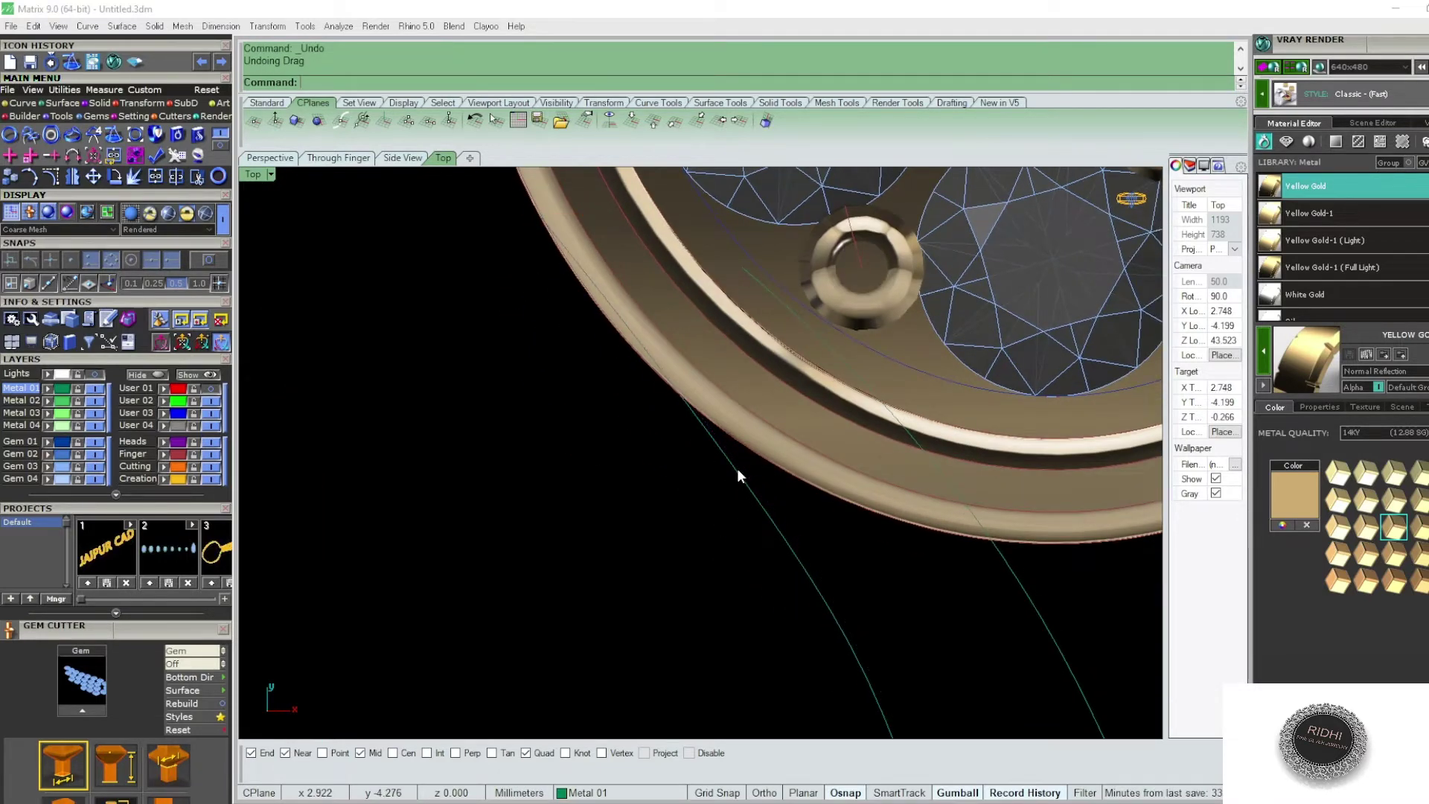
# - Insert an edit point on the inner loop curve near the wing edge
pyautogui.click(737, 468)
pyautogui.write('In')
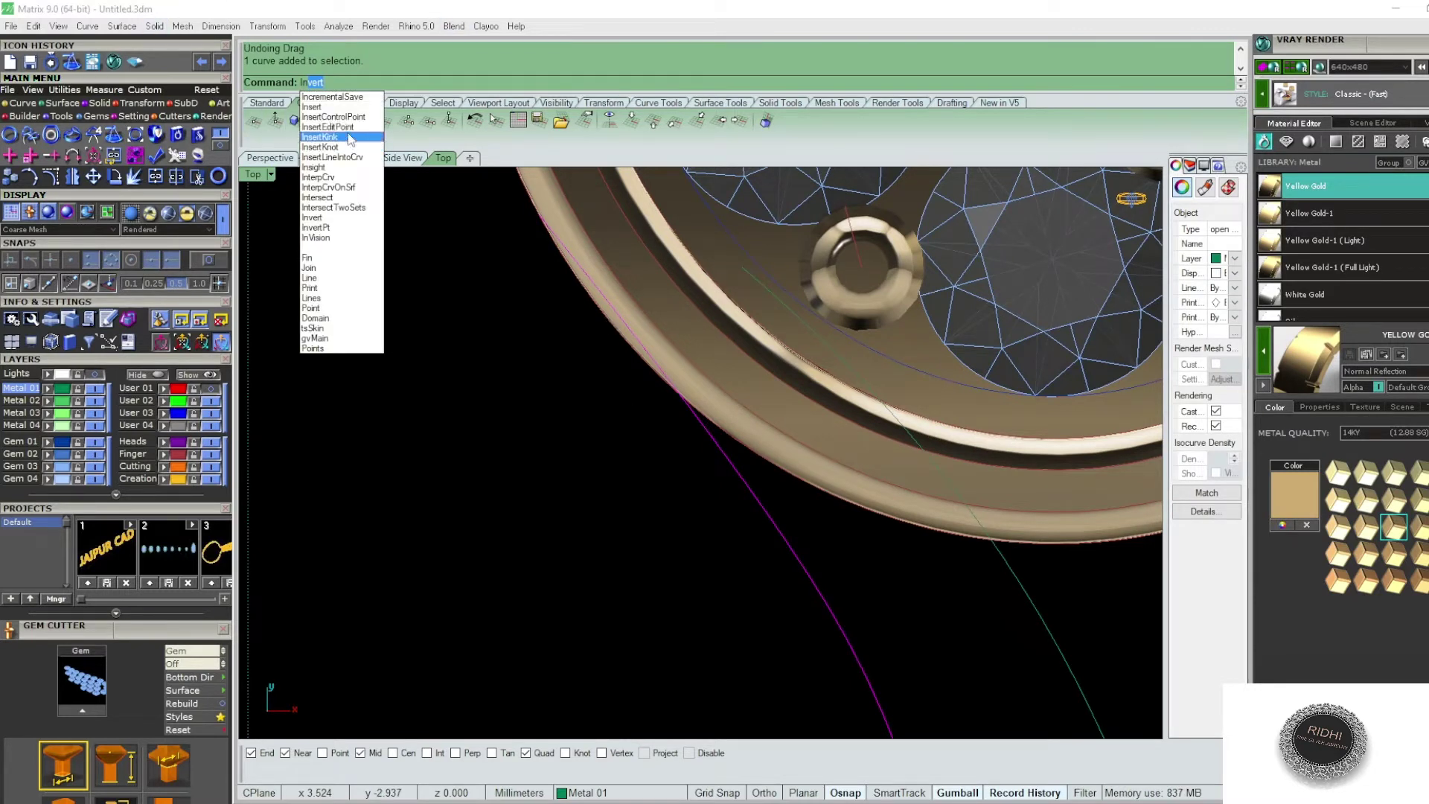
pyautogui.click(328, 126)
pyautogui.click(638, 337)
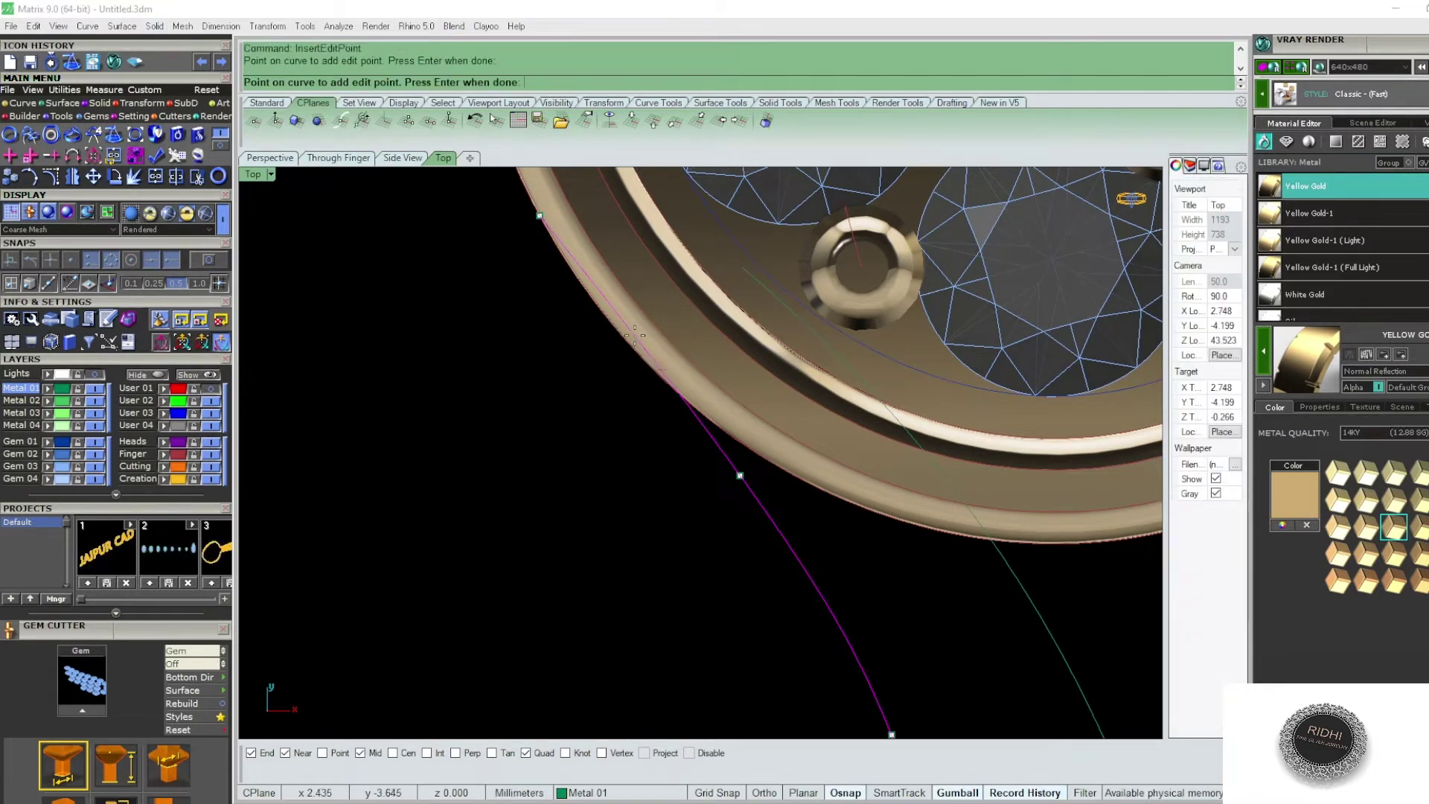
pyautogui.press('Return')
pyautogui.press('F10')
pyautogui.click(645, 349)
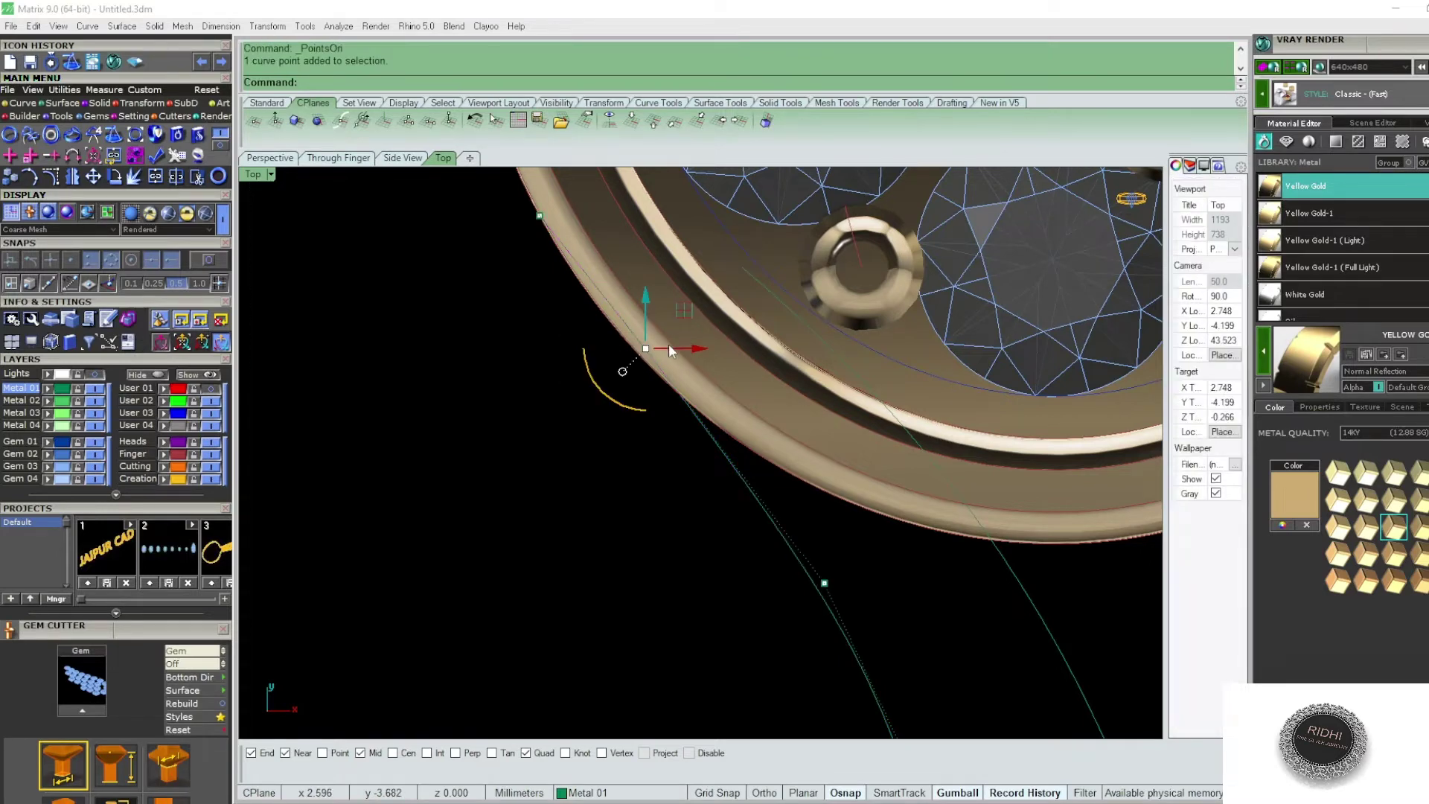
# - Select both figure-eight curves and centre the view on the wings
pyautogui.scroll(-3, 653, 311)
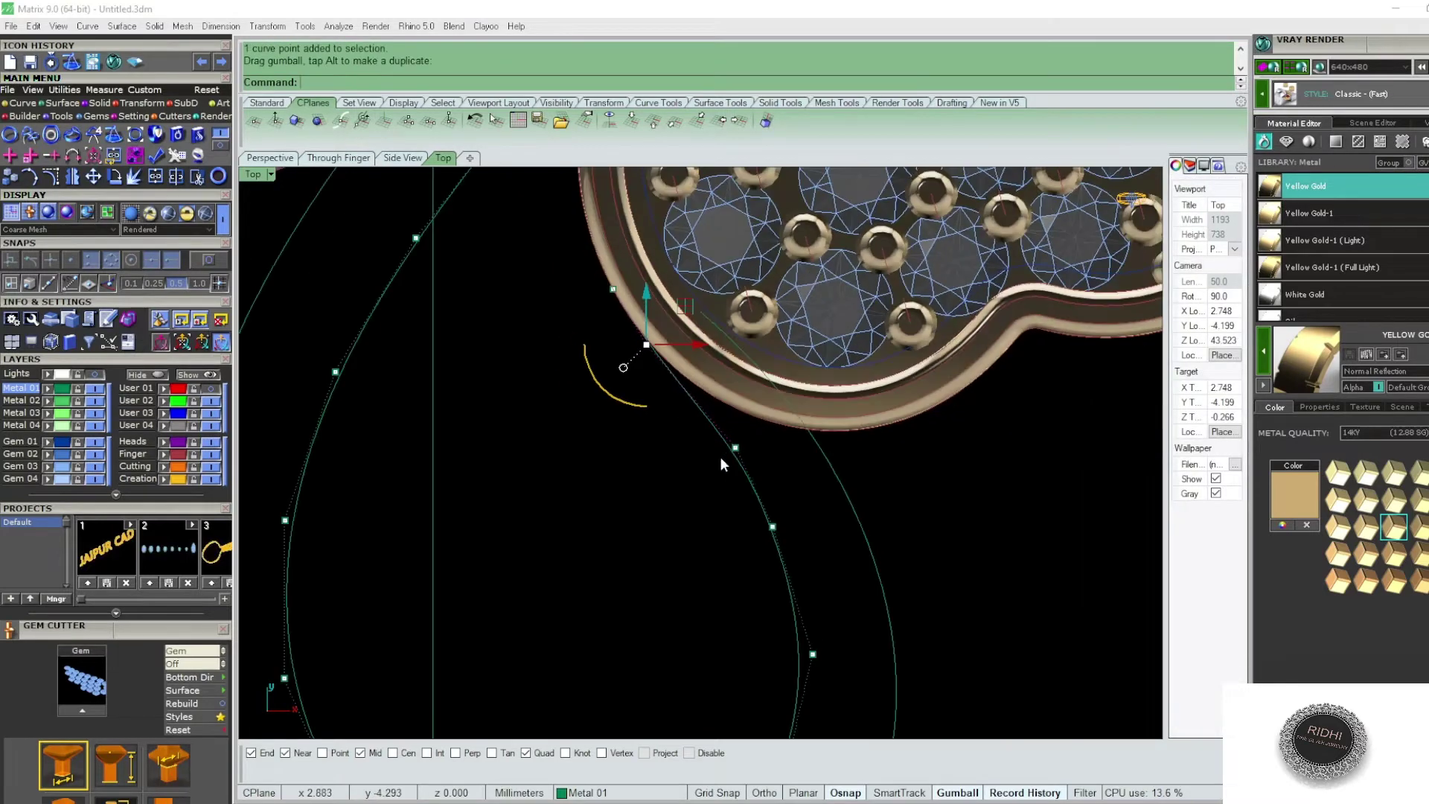
pyautogui.scroll(-2, 707, 405)
pyautogui.scroll(-2, 703, 412)
pyautogui.scroll(-2, 696, 408)
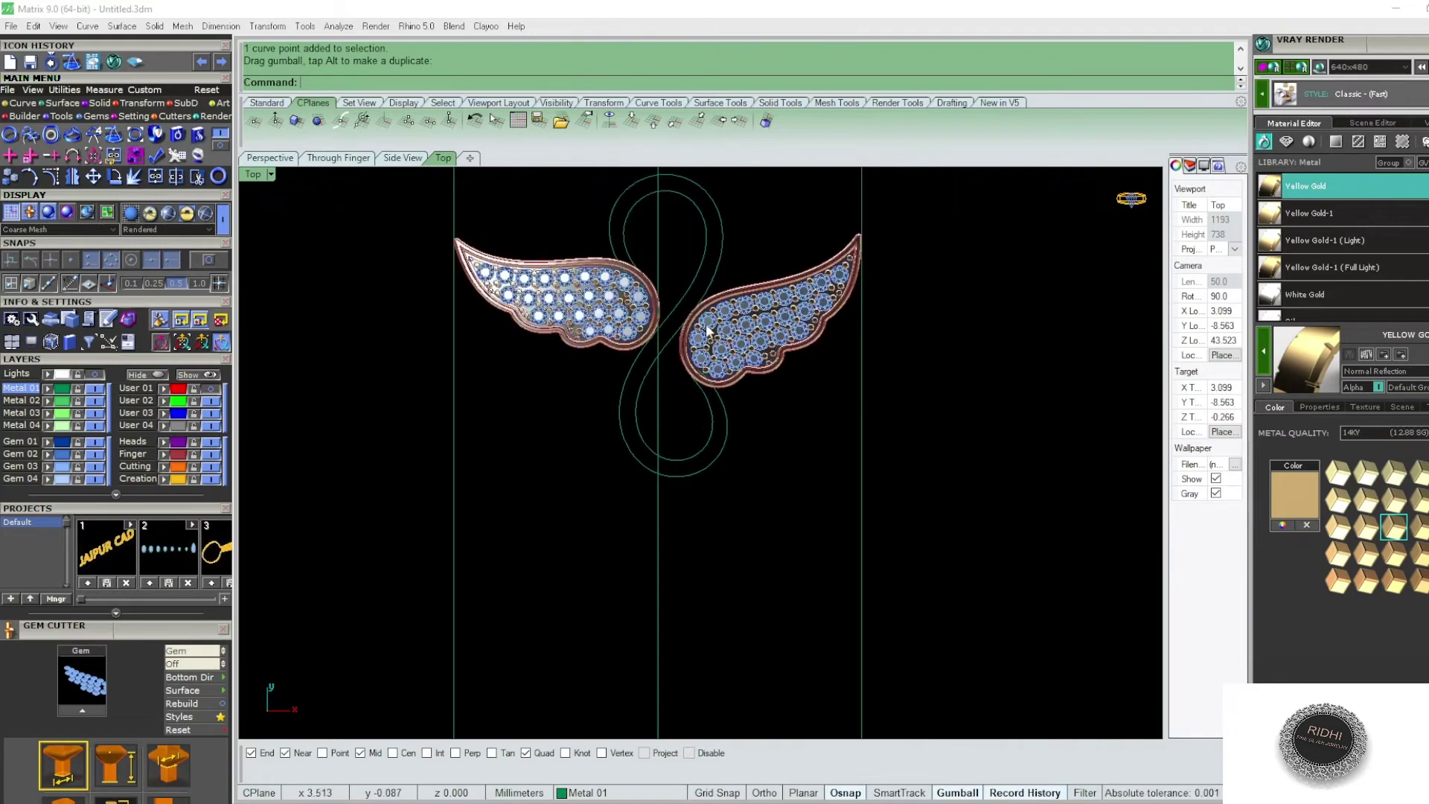
pyautogui.scroll(-1, 685, 304)
pyautogui.scroll(2, 685, 304)
pyautogui.click(719, 297)
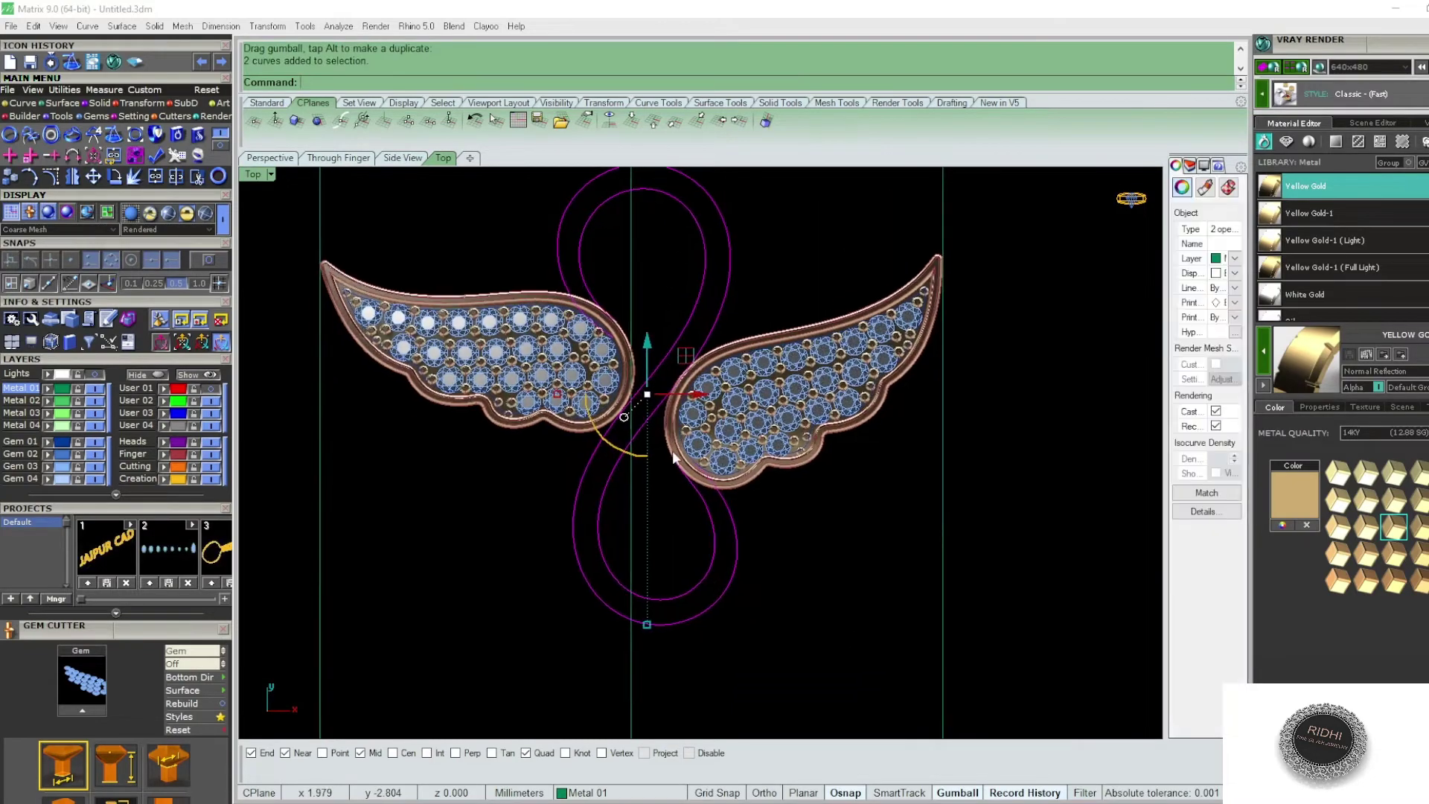
pyautogui.scroll(2, 593, 326)
pyautogui.scroll(2, 654, 319)
pyautogui.scroll(-2, 637, 332)
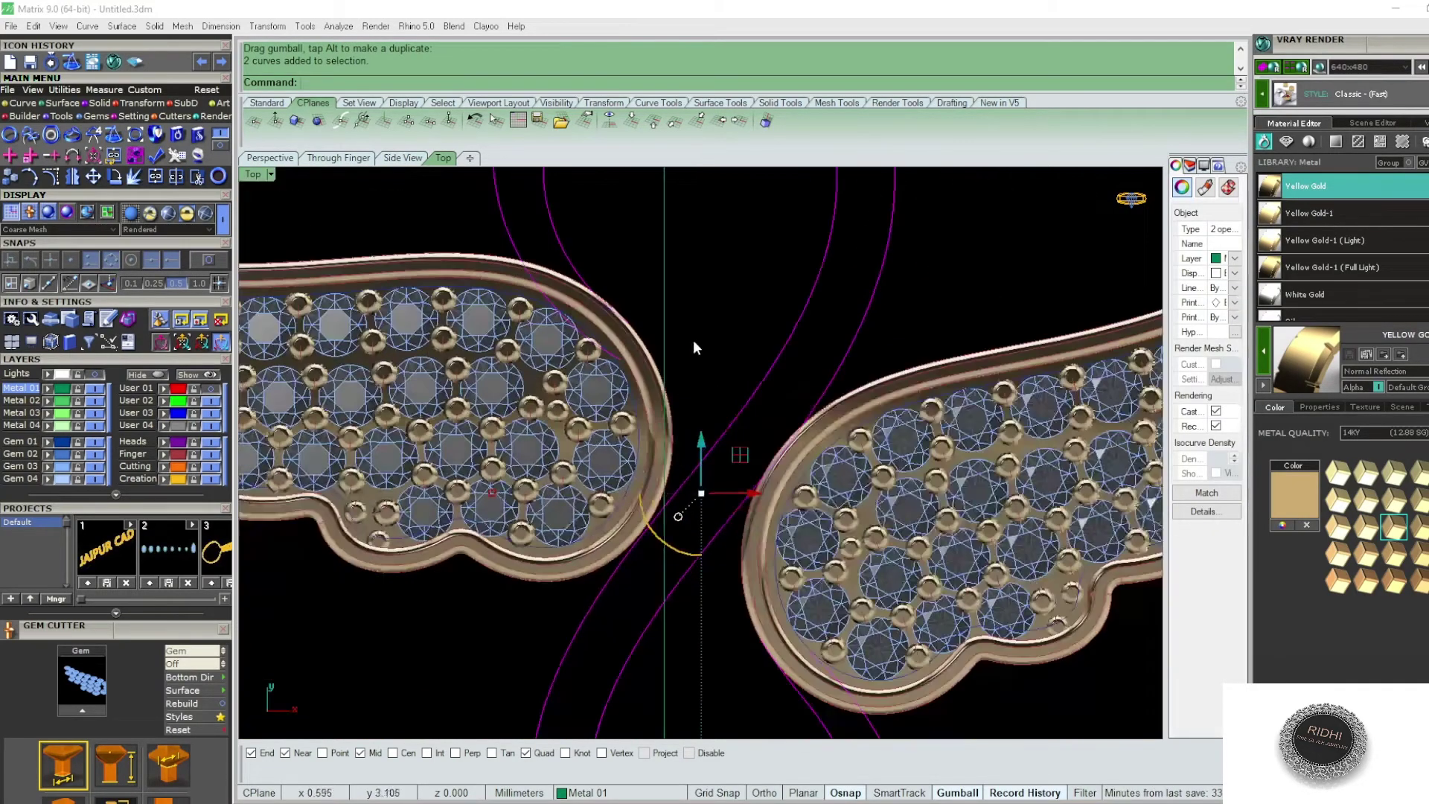
pyautogui.scroll(-1, 694, 340)
pyautogui.moveTo(673, 421); pyautogui.dragTo(652, 364, button='right')
# - Hide the wings and draw a line bridging the figure-eight's open curve ends
pyautogui.write('h')
pyautogui.press('Return')
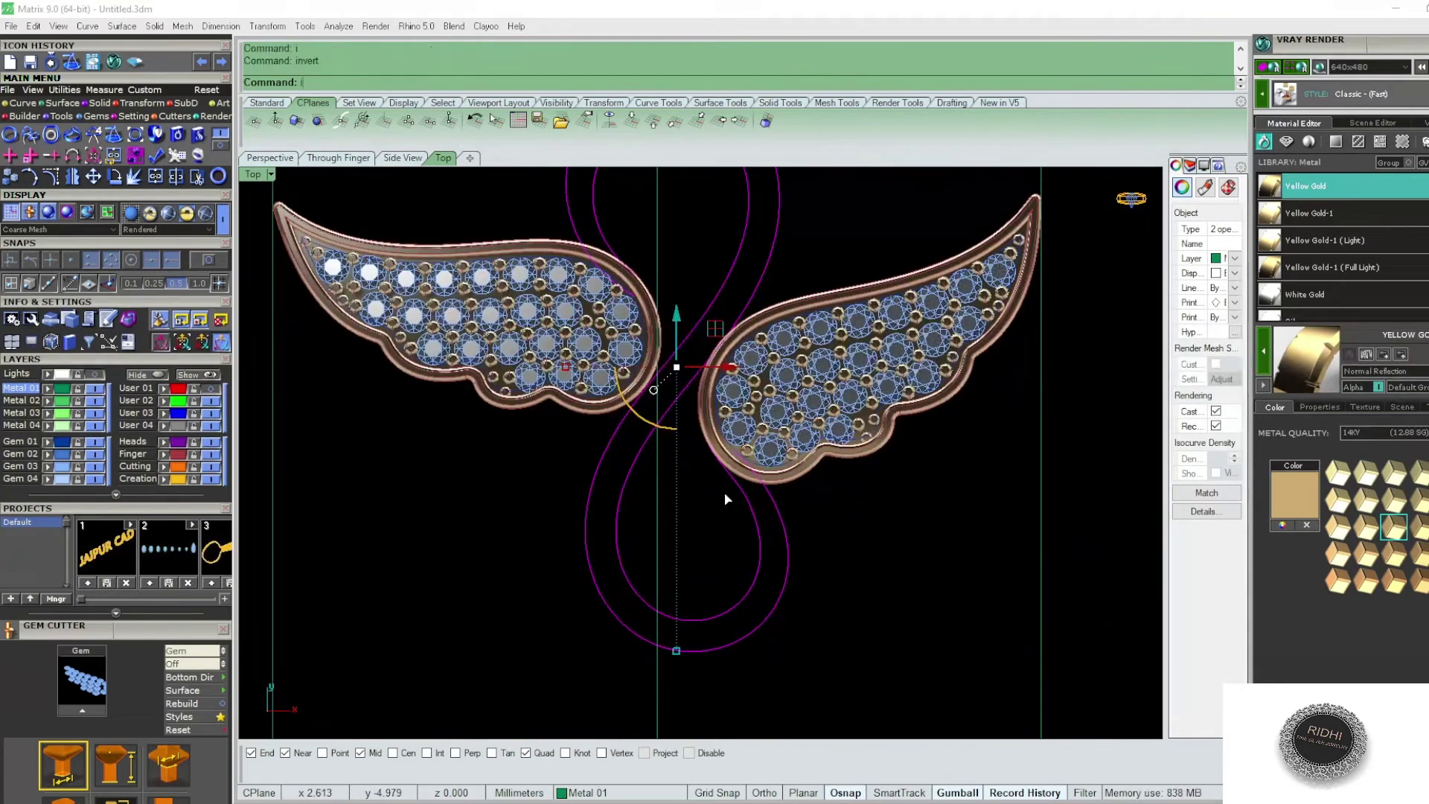
pyautogui.write('line')
pyautogui.press('Return')
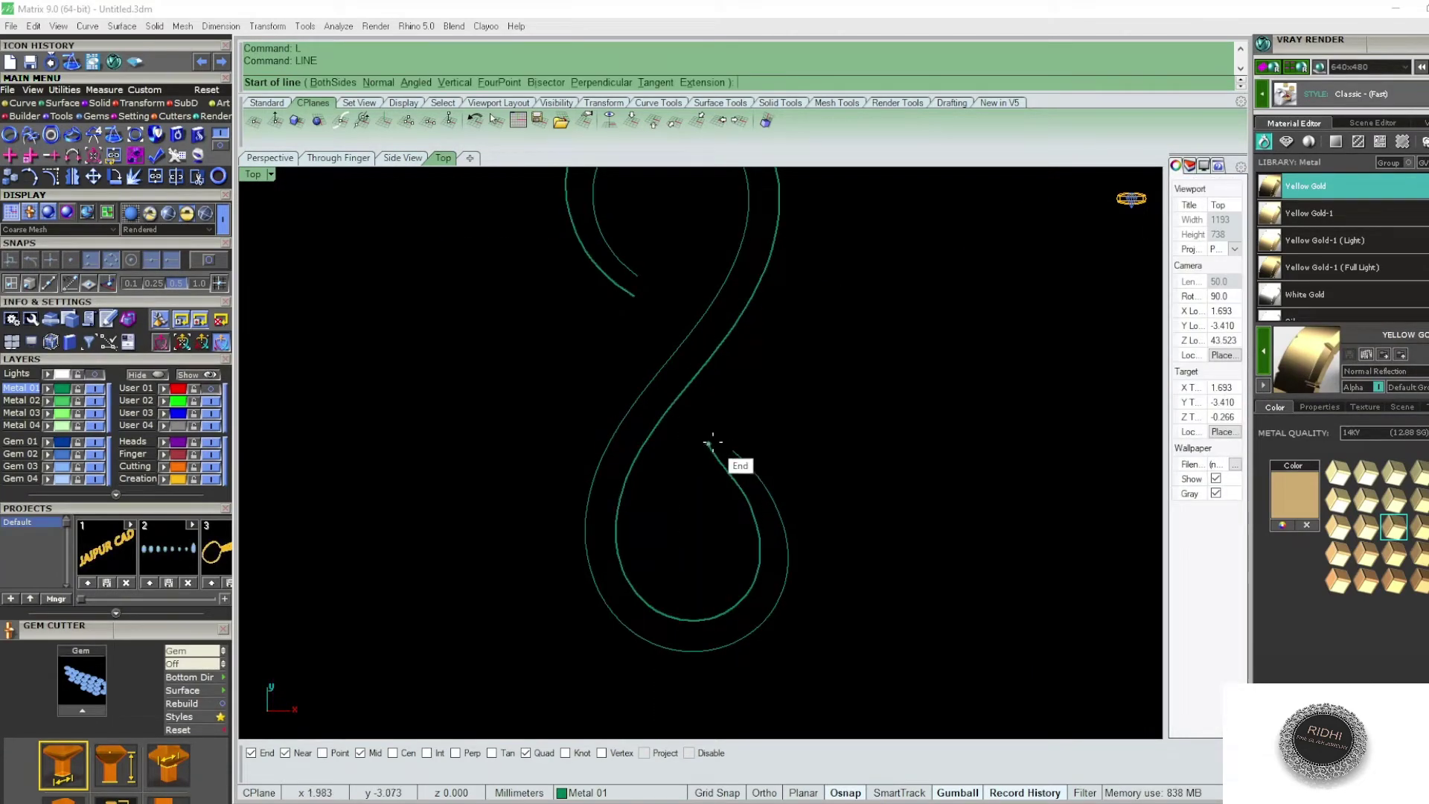
pyautogui.click(708, 444)
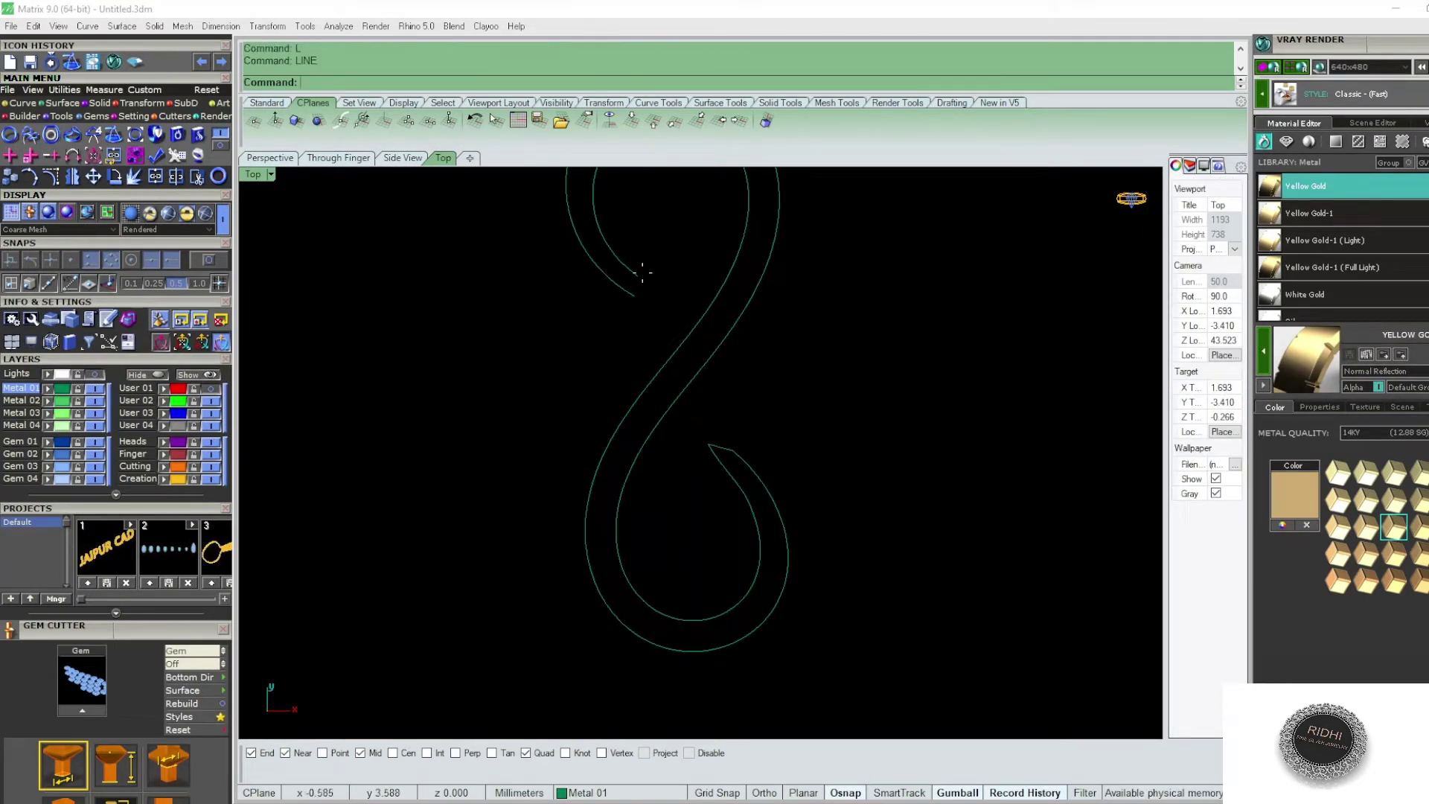
# - Reshape the hook tip by pulling its control point up and left
pyautogui.scroll(3, 746, 432)
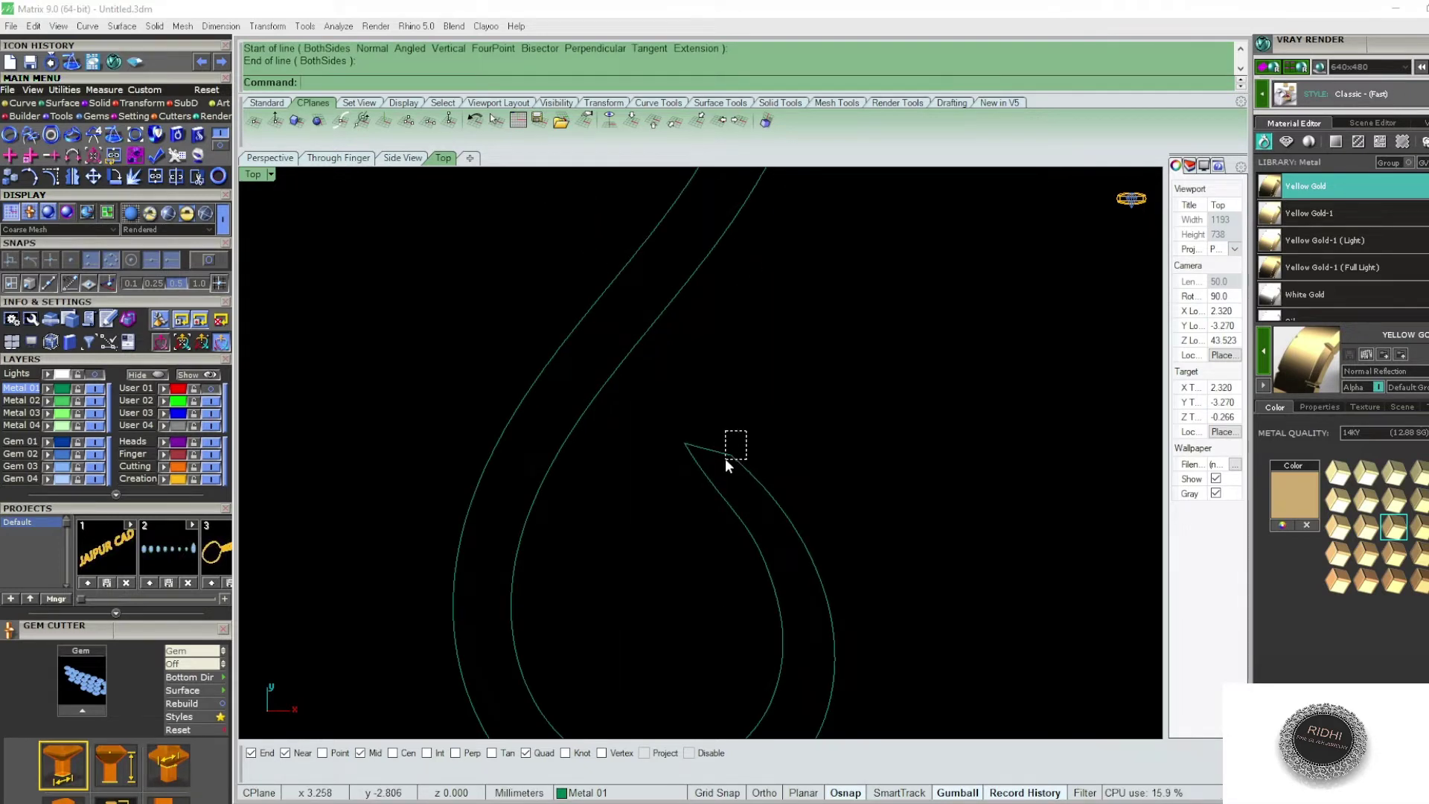
pyautogui.click(730, 460)
pyautogui.scroll(2, 729, 463)
pyautogui.press('F10')
pyautogui.scroll(2, 737, 453)
pyautogui.click(731, 433)
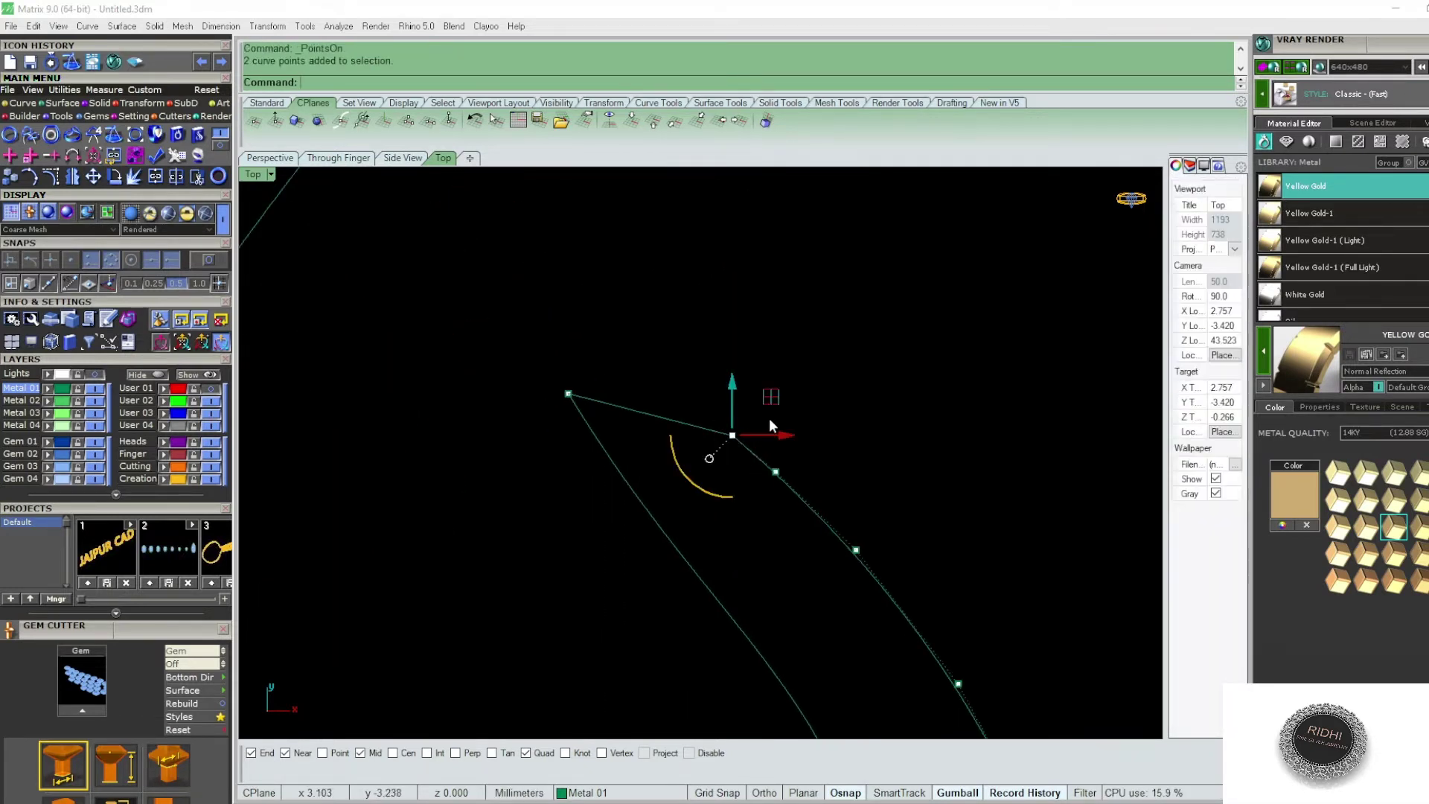
pyautogui.moveTo(771, 404); pyautogui.dragTo(717, 334)
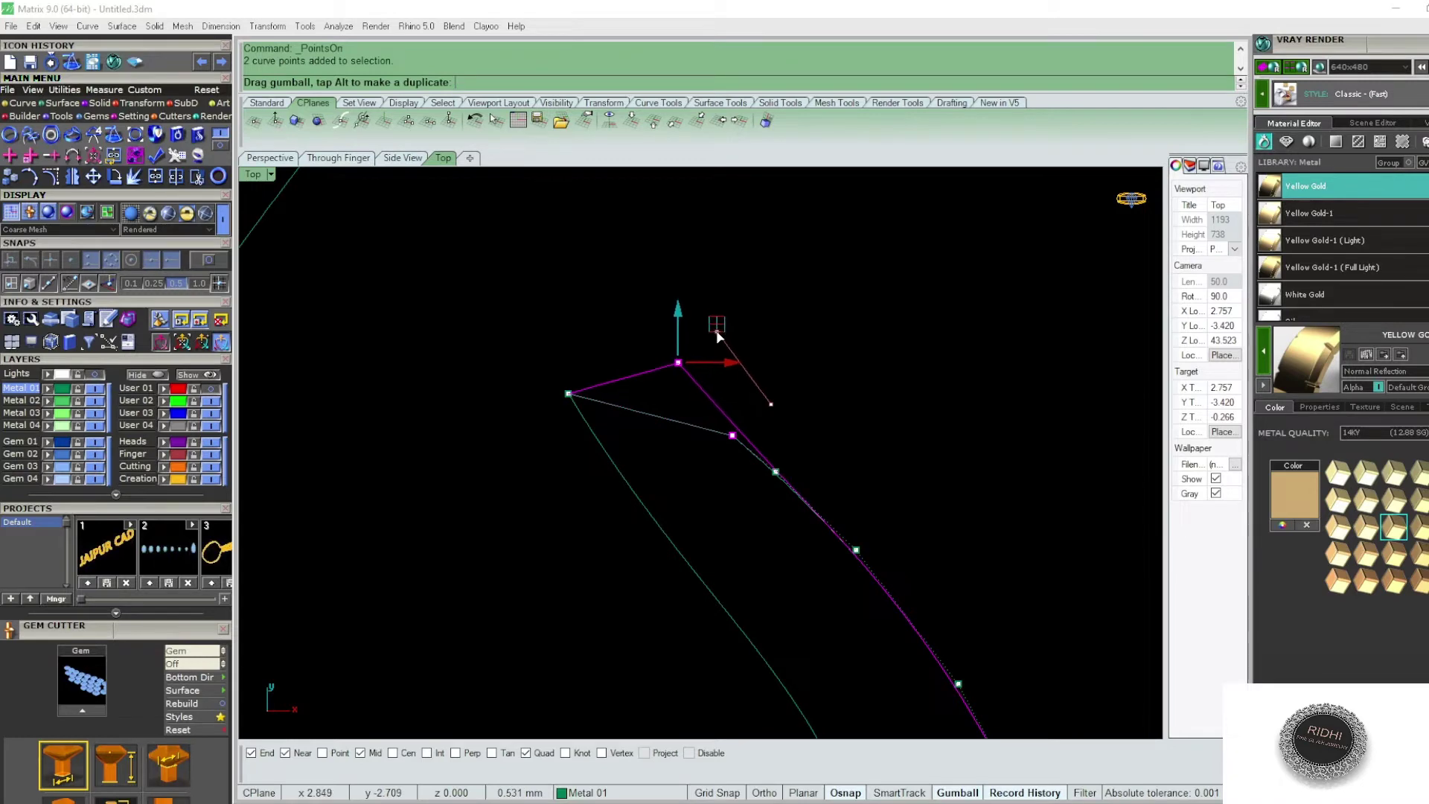
pyautogui.scroll(-6, 756, 425)
pyautogui.scroll(-4, 736, 416)
pyautogui.scroll(3, 737, 417)
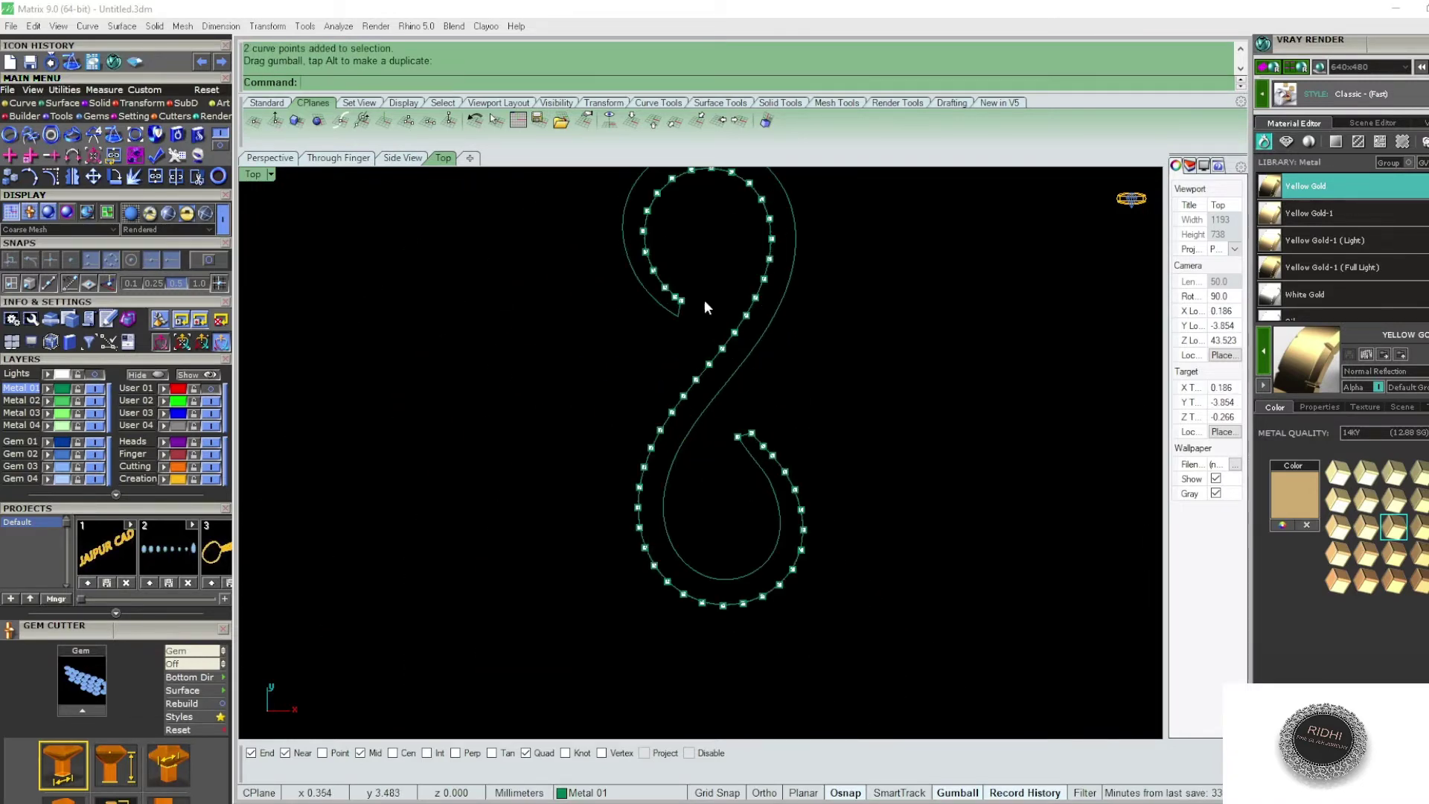
pyautogui.press('F11')
# - Join all curves into one closed outline, unhide the wings and switch to Front view
pyautogui.hotkey('ctrl', 'a')
pyautogui.hotkey('ctrl', 'j')
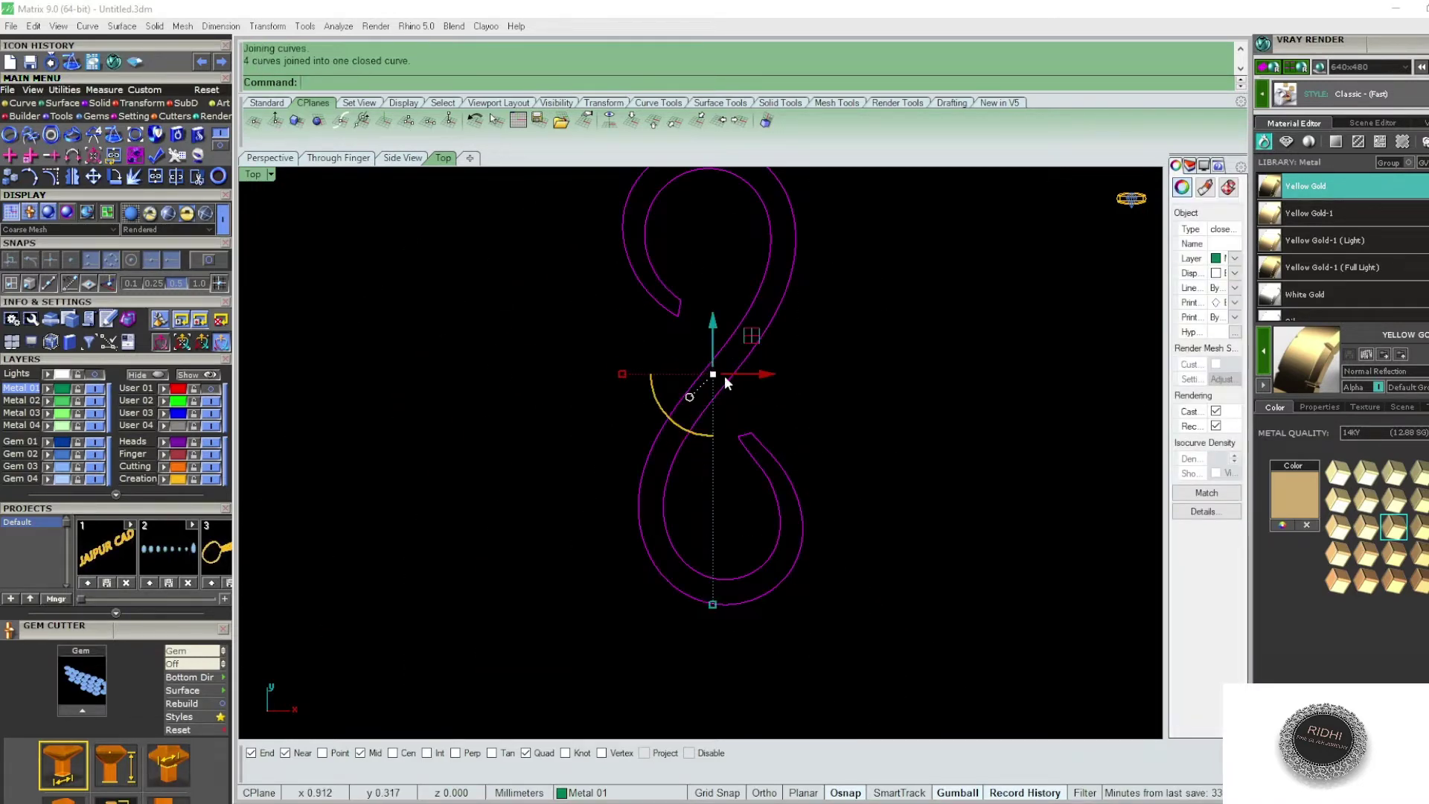
pyautogui.hotkey('ctrl', 'alt', 'h')
pyautogui.hotkey('ctrl', 'F2')
# - Extrude the closed figure-eight outline 7 mm one-sided into a solid band
pyautogui.moveTo(793, 573); pyautogui.dragTo(721, 488, button='right')
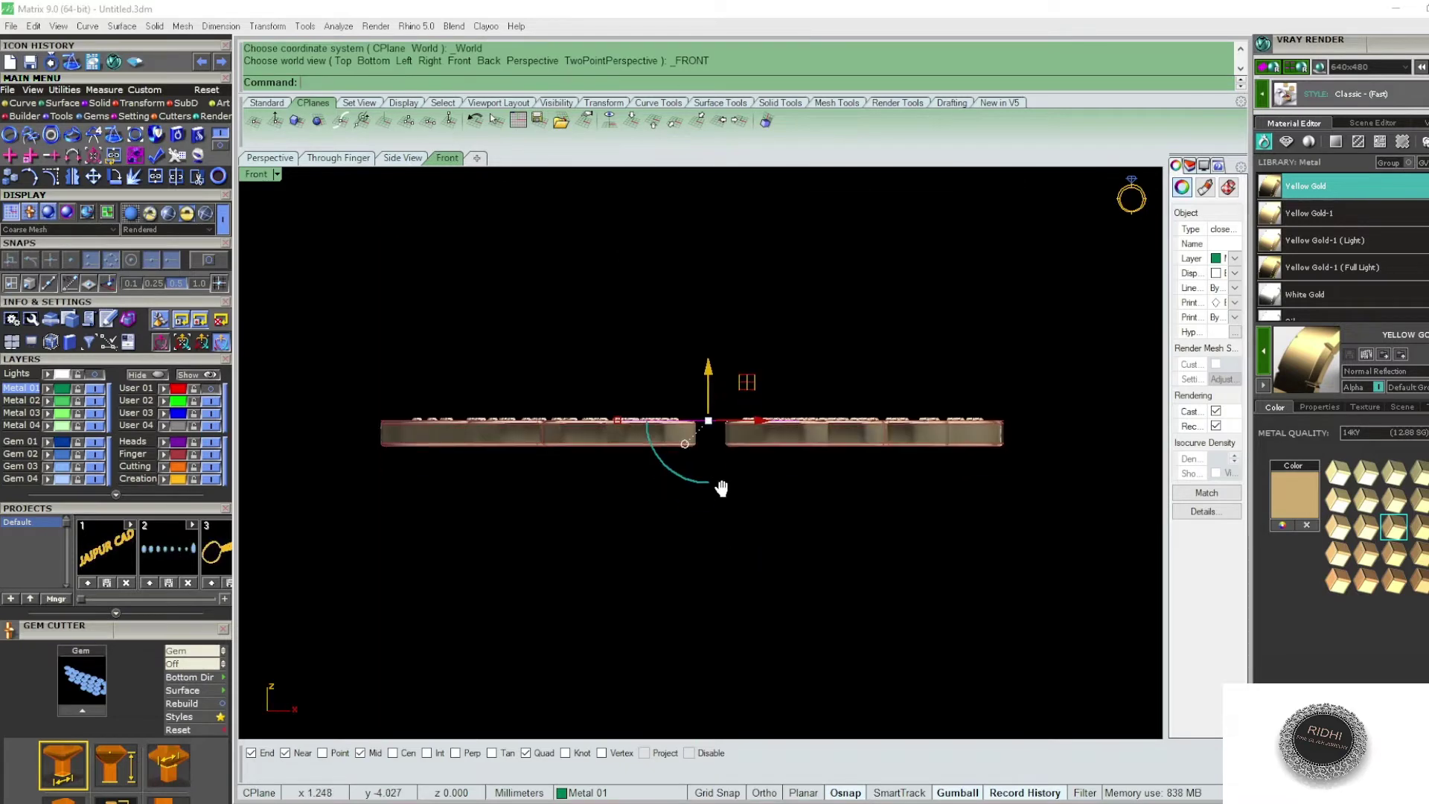
pyautogui.scroll(4, 721, 420)
pyautogui.write('ec')
pyautogui.press('Return')
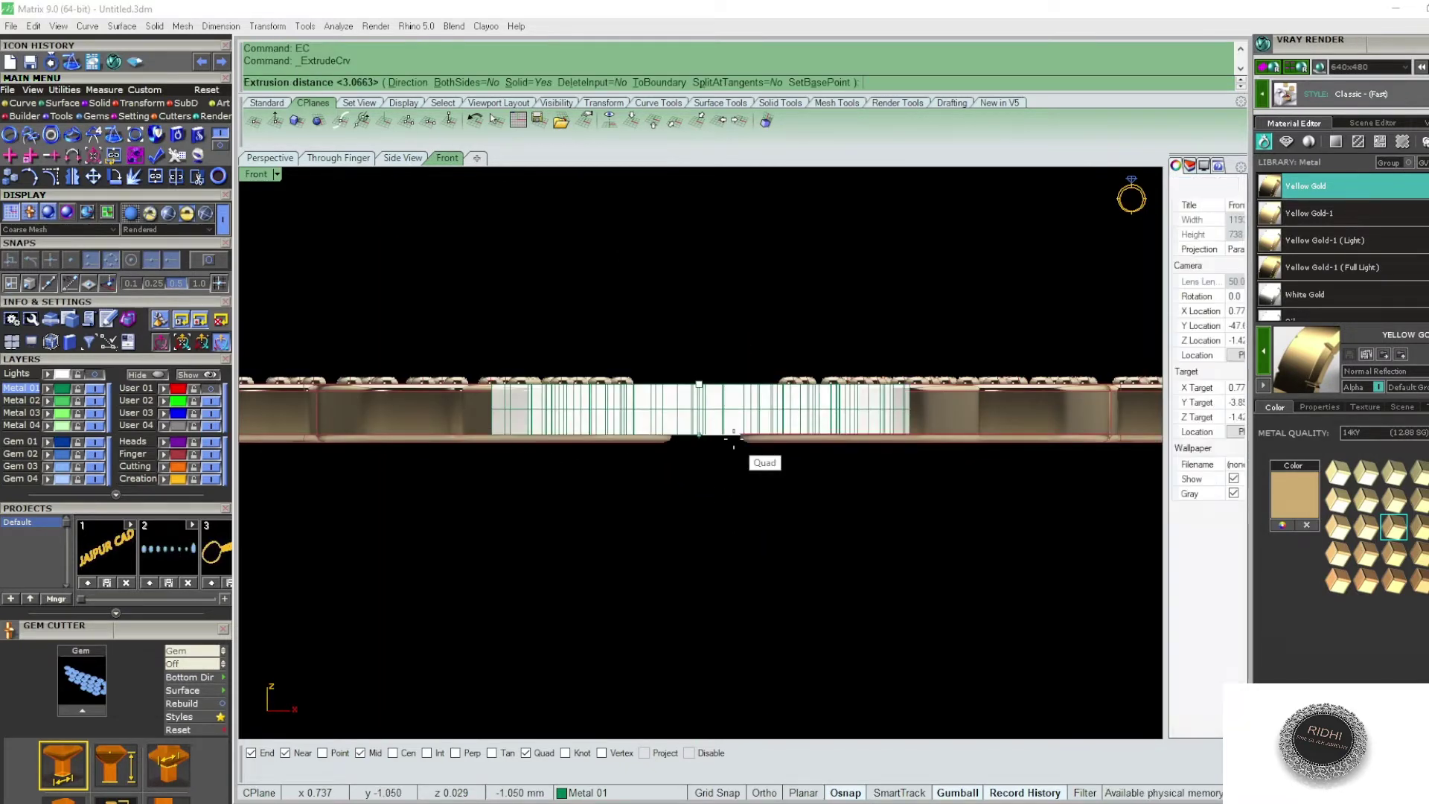
pyautogui.write('b')
pyautogui.press('Return')
pyautogui.write('b')
pyautogui.press('Return')
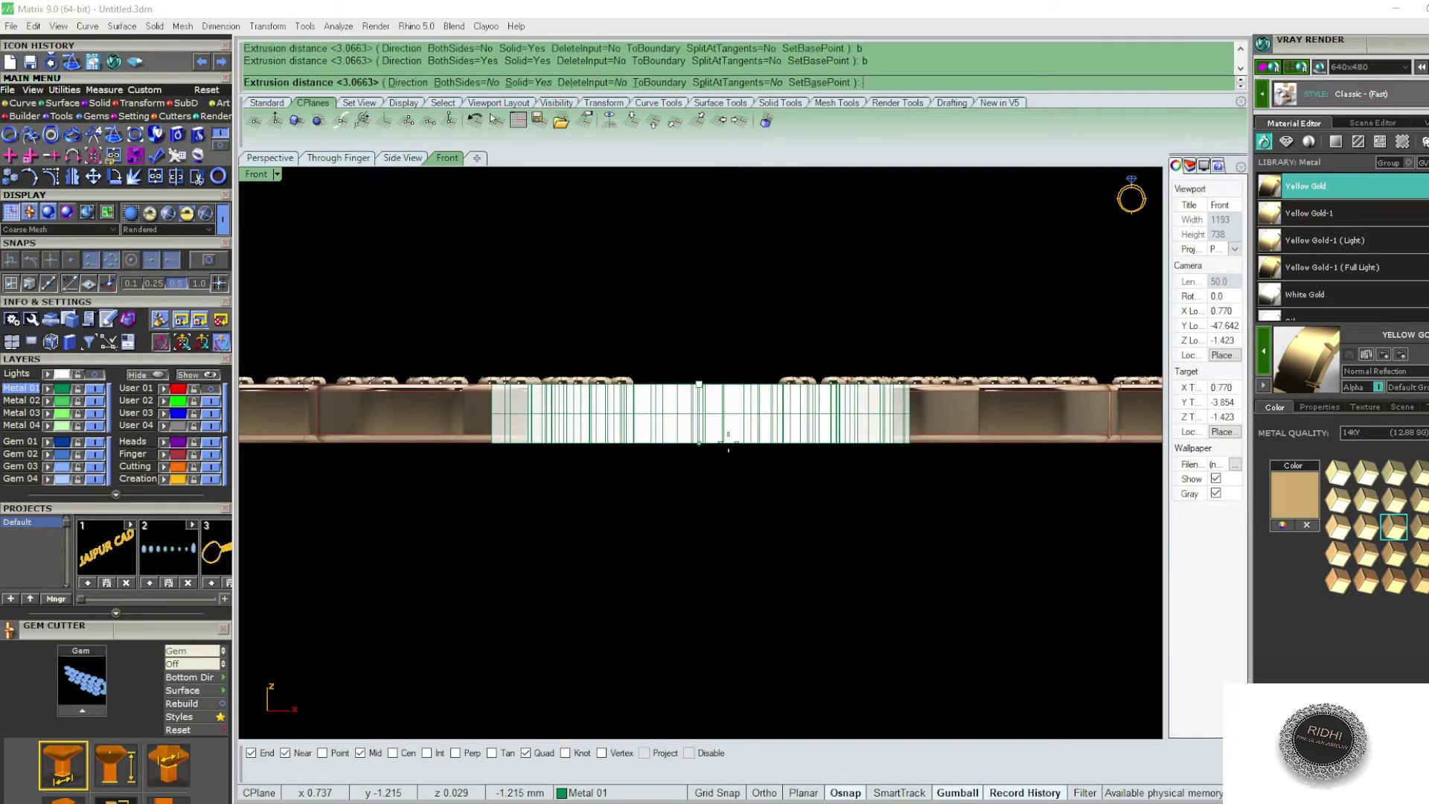
pyautogui.press('Return')
# - Move the new band down 0.7 mm
pyautogui.scroll(2, 736, 357)
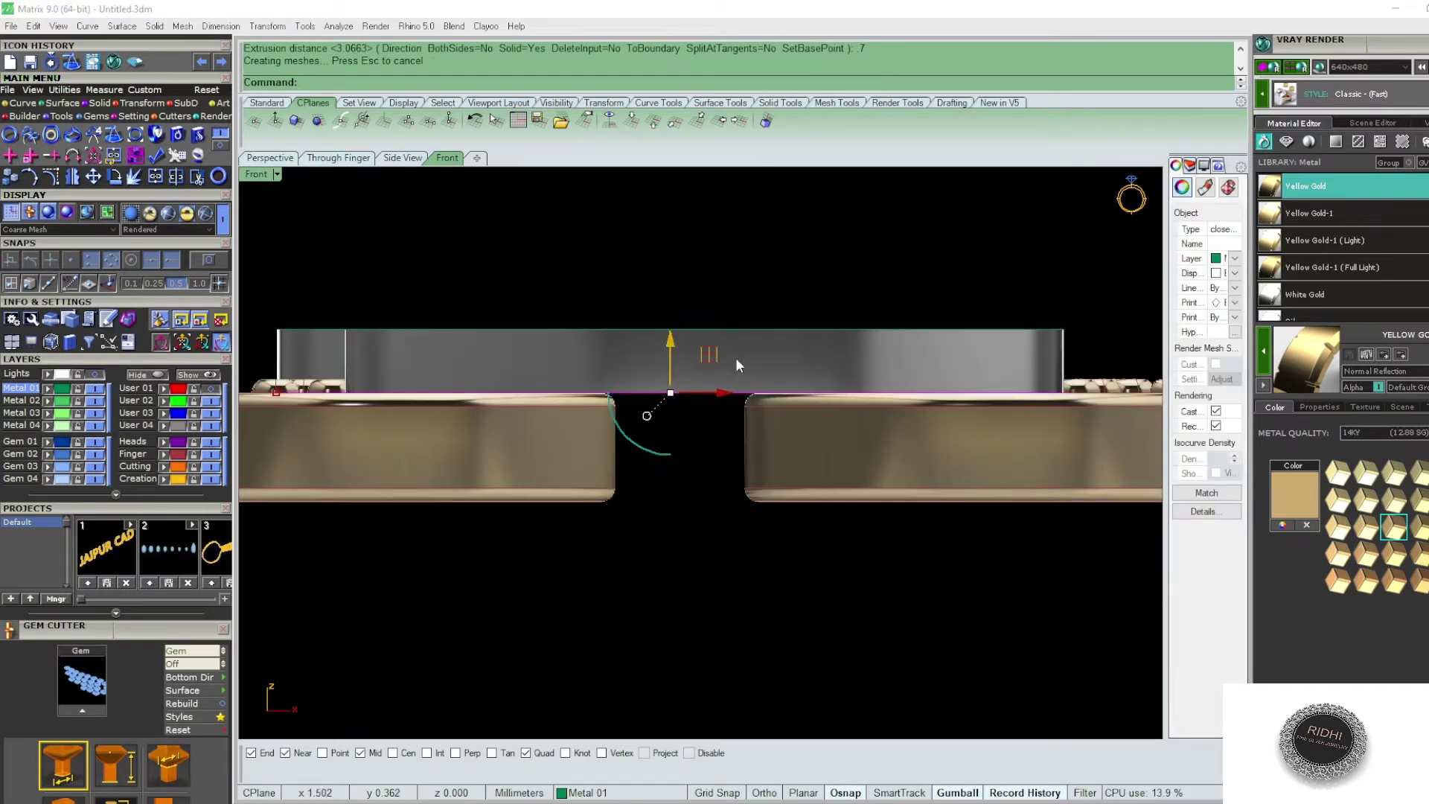
pyautogui.click(735, 358)
pyautogui.write('m')
pyautogui.press('Return')
pyautogui.click(689, 486)
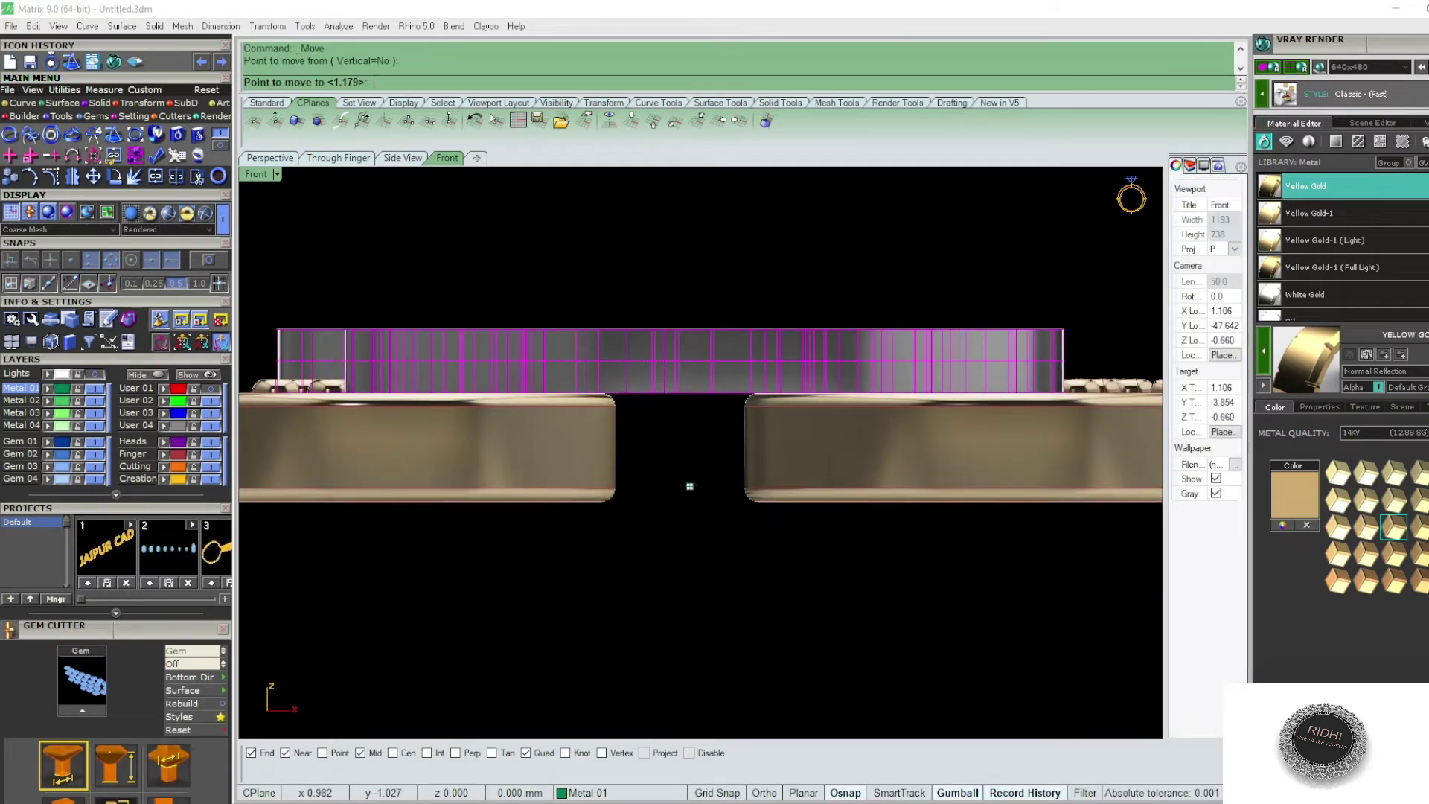
pyautogui.write('.7')
pyautogui.press('Return')
pyautogui.click(690, 637)
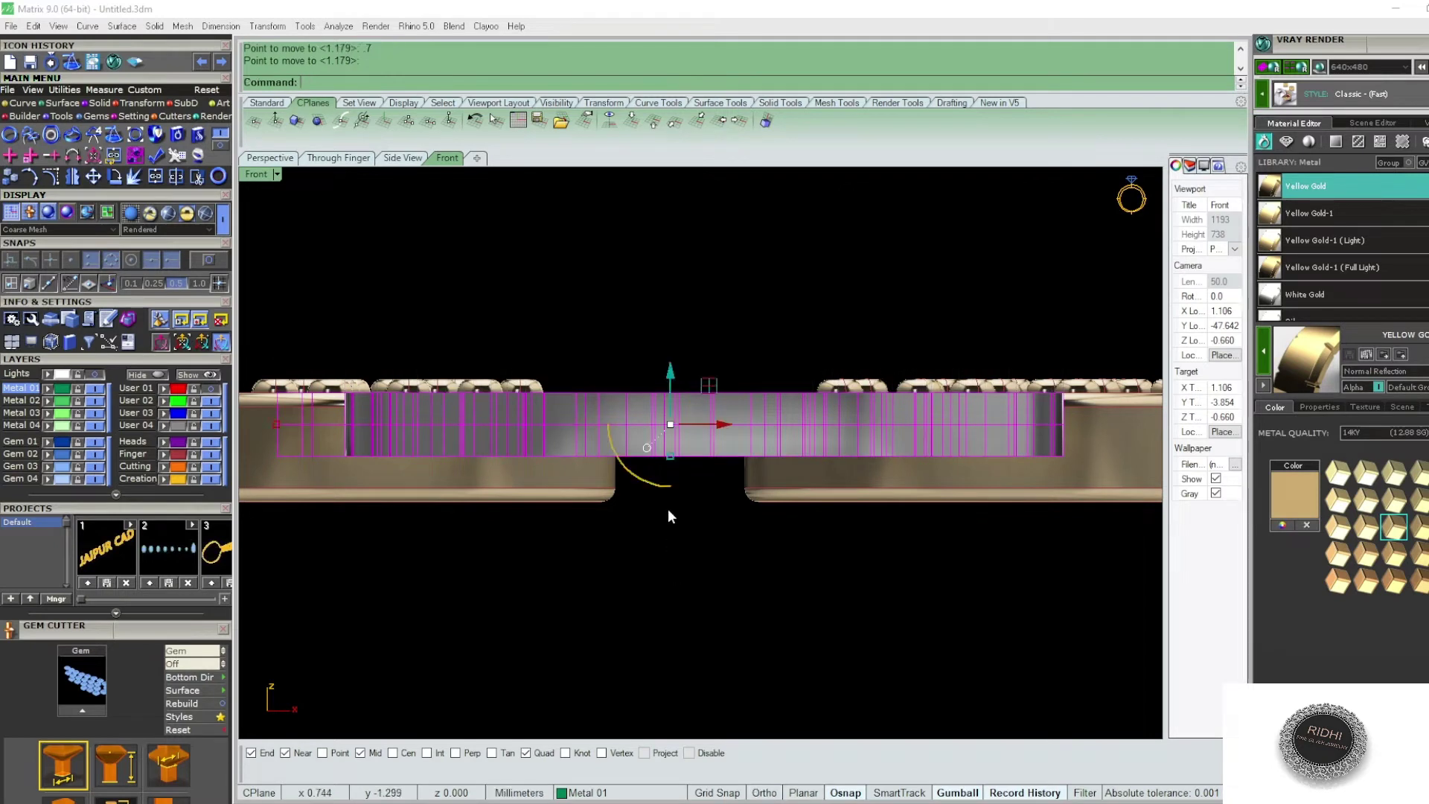
# - Measure the gap, move the band straight down beneath the wings, and view it in Perspective
pyautogui.scroll(1, 726, 469)
pyautogui.press('Return')
pyautogui.click(750, 455)
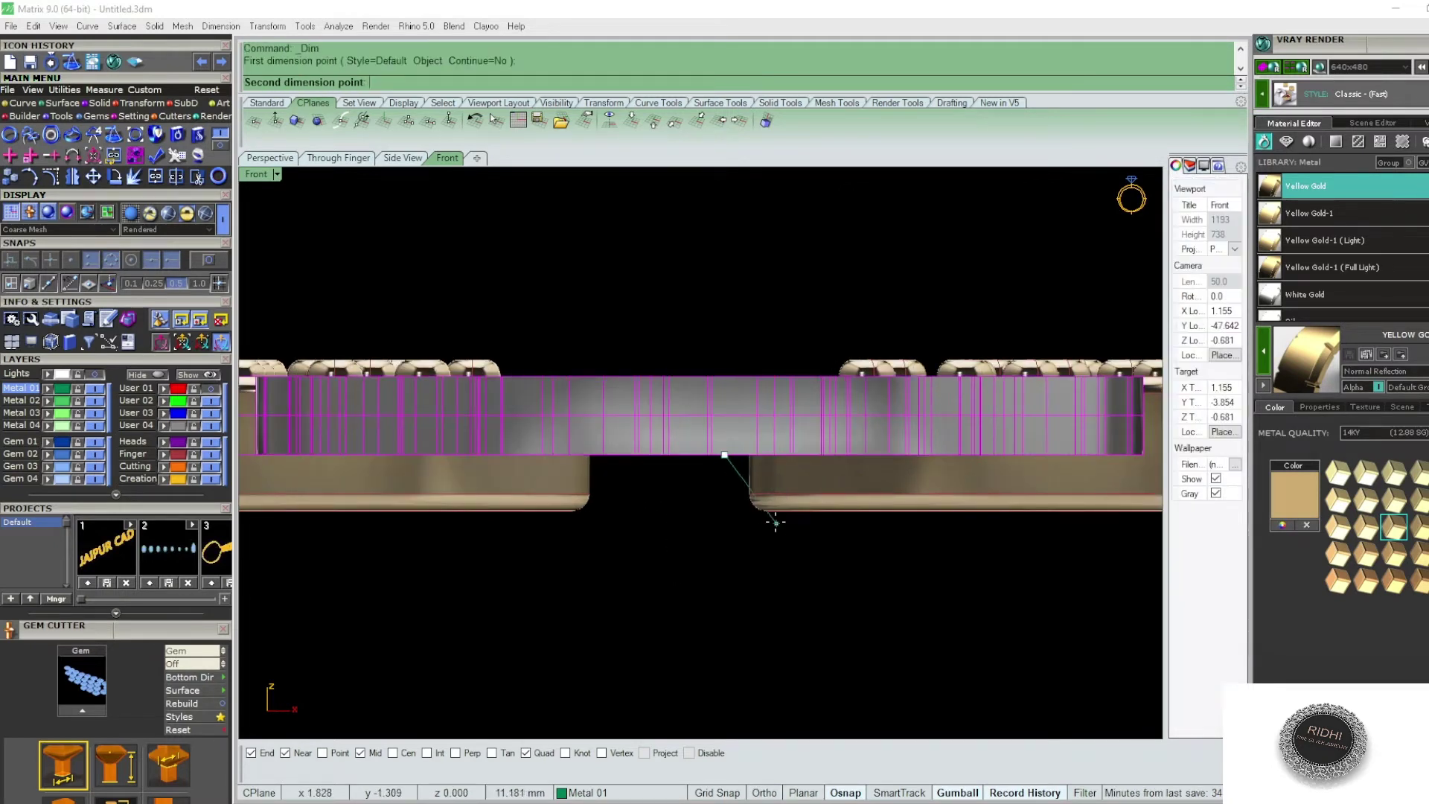
pyautogui.click(752, 511)
pyautogui.press('Escape')
pyautogui.write('m')
pyautogui.press('Return')
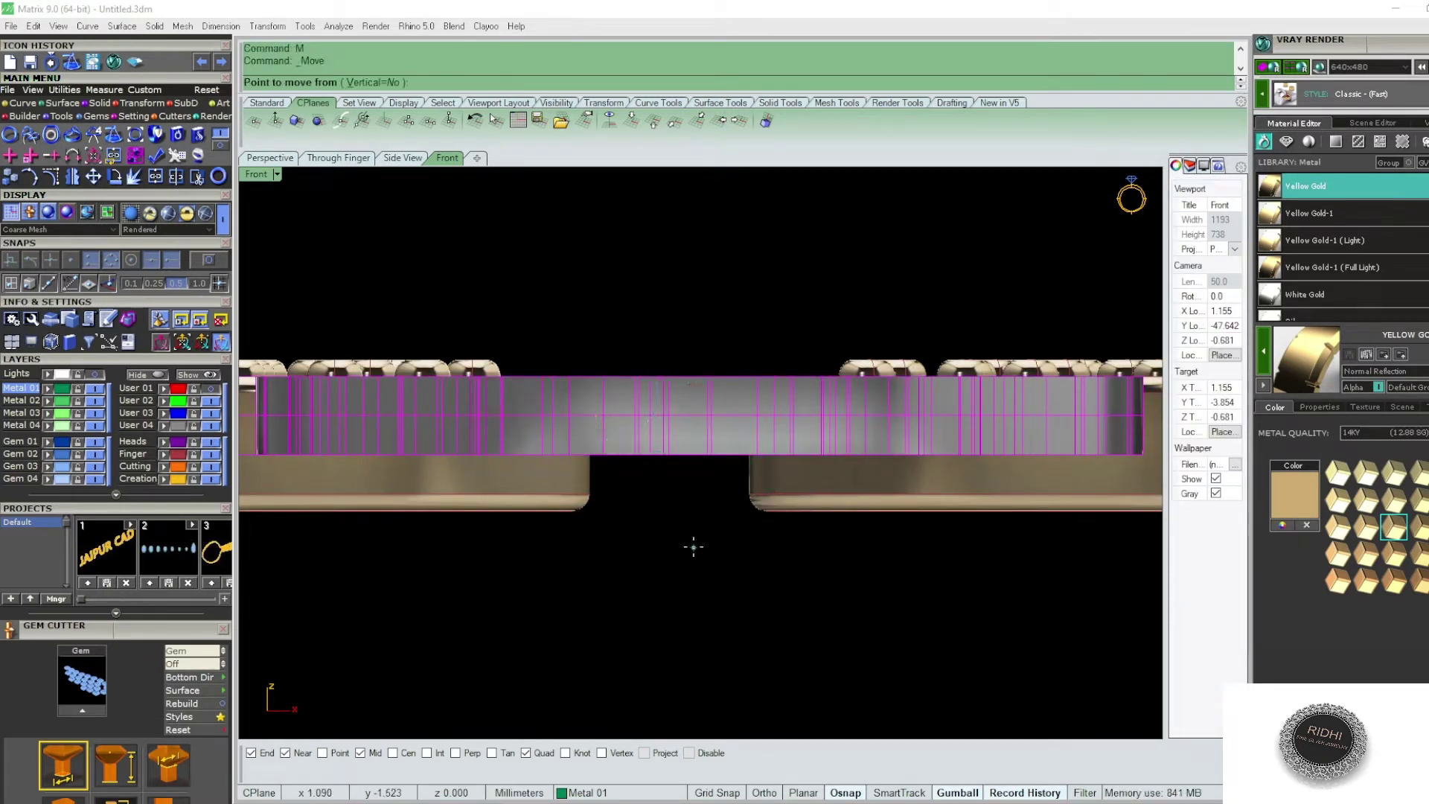
pyautogui.click(693, 547)
pyautogui.press('Return')
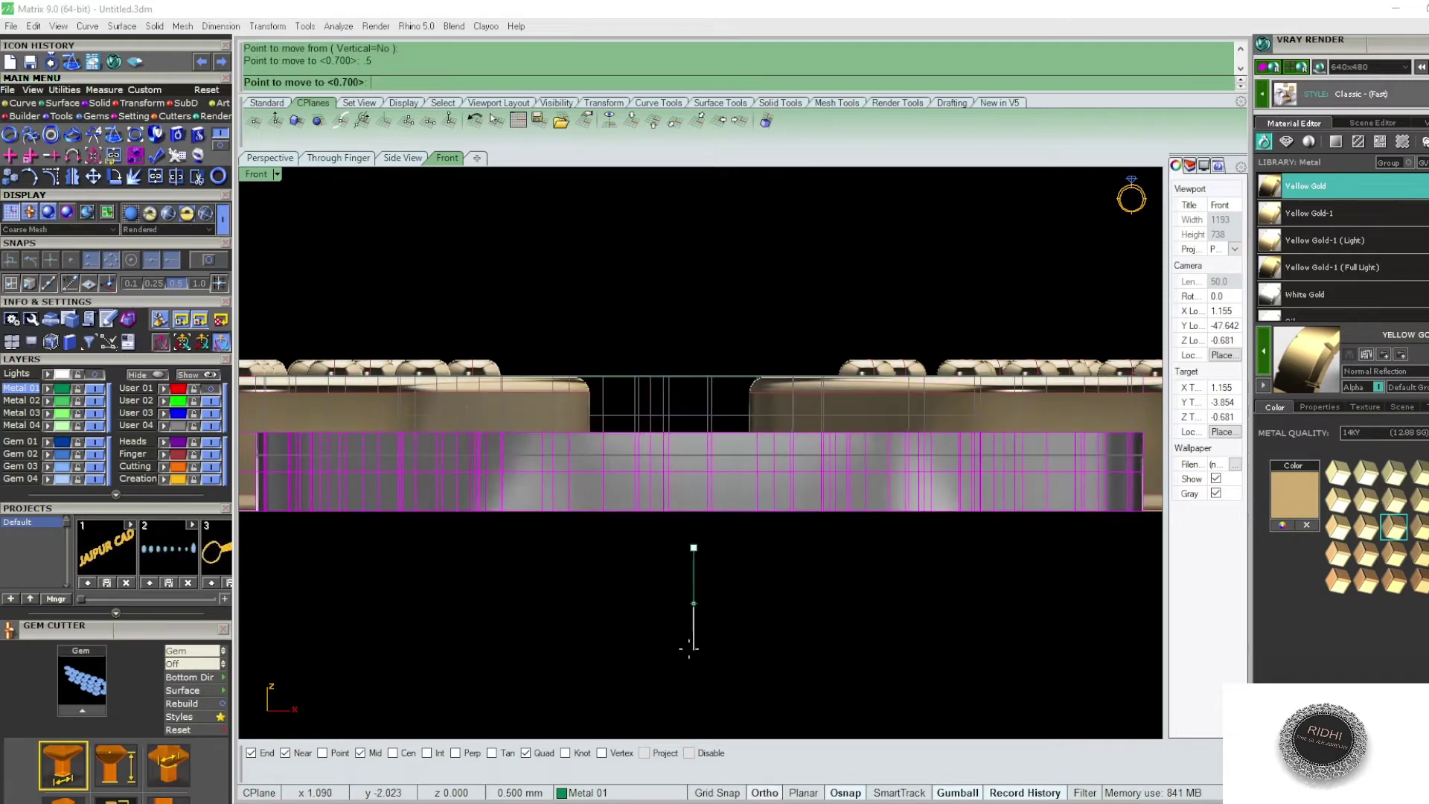
pyautogui.click(689, 648)
pyautogui.scroll(-3, 760, 468)
pyautogui.hotkey('ctrl', 'F4')
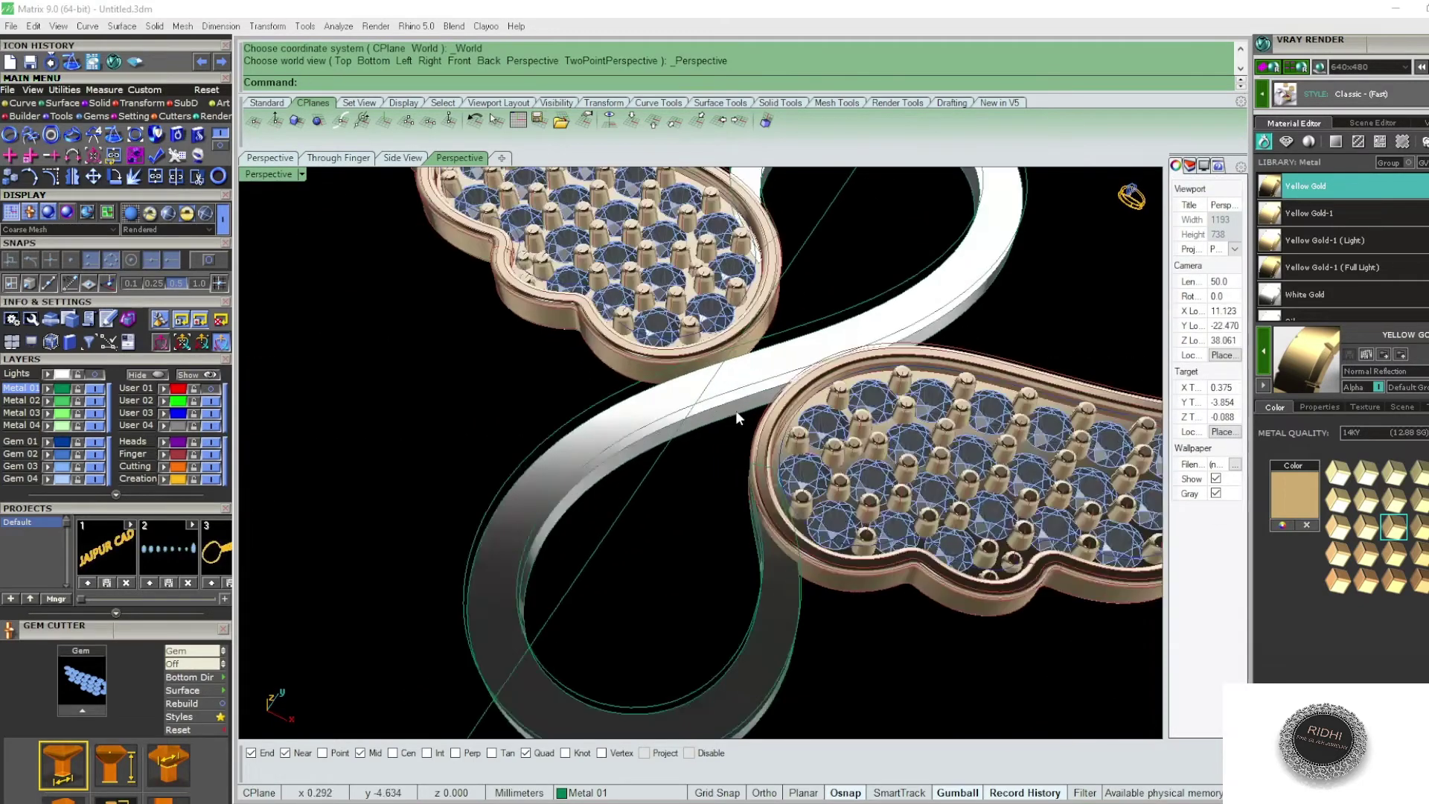
# - Select and deselect the curved band twice to check it
pyautogui.scroll(2, 739, 417)
pyautogui.click(743, 380)
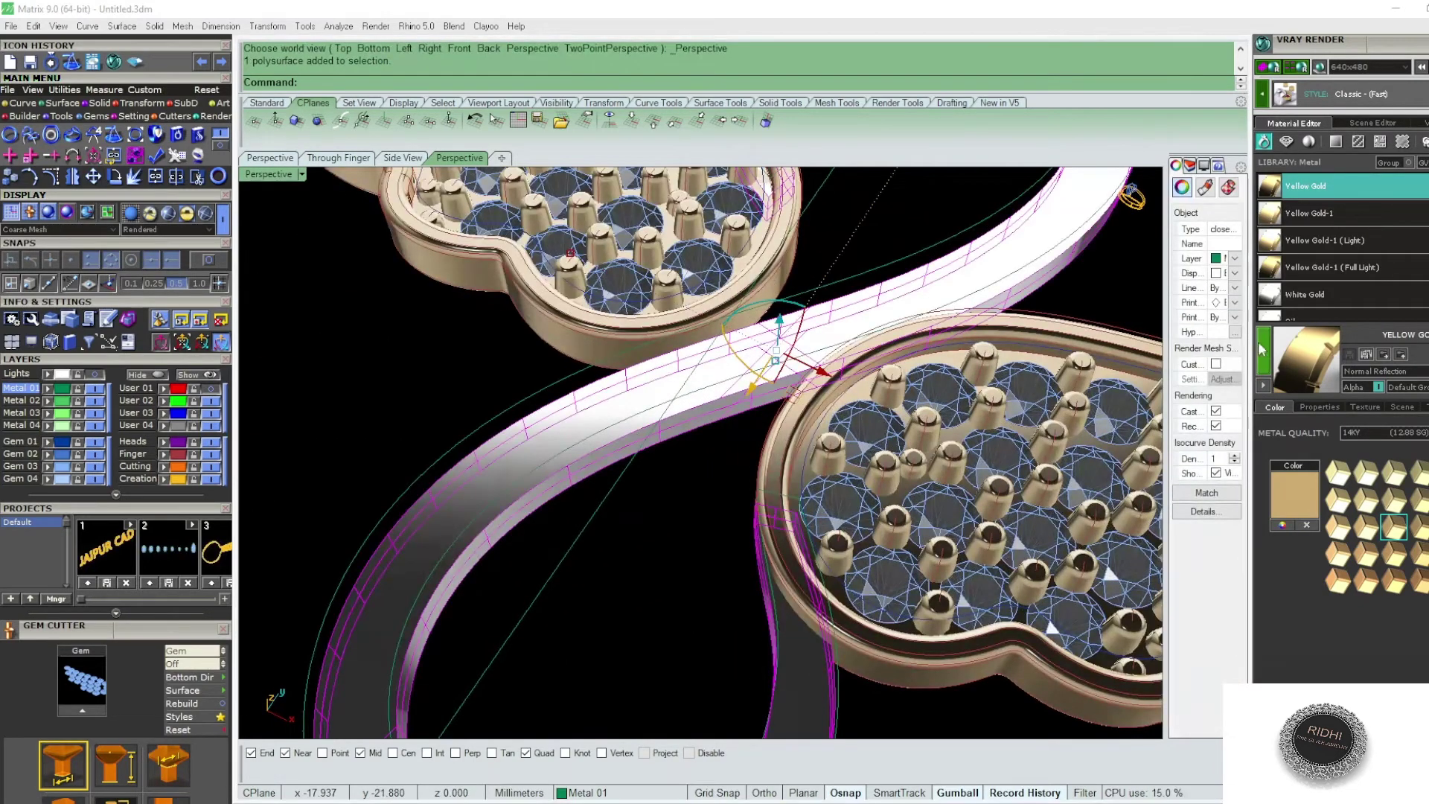
pyautogui.press('Escape')
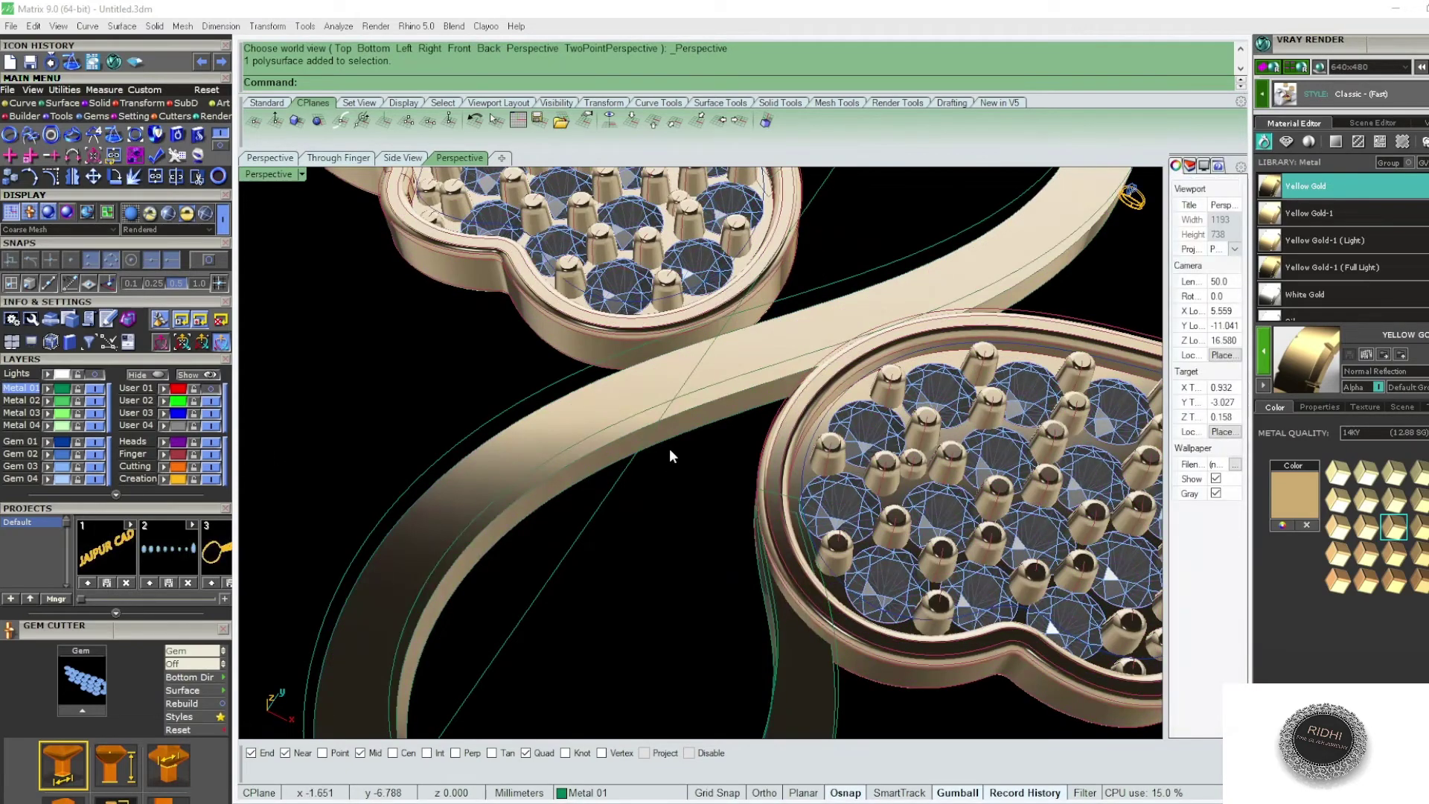
pyautogui.click(630, 410)
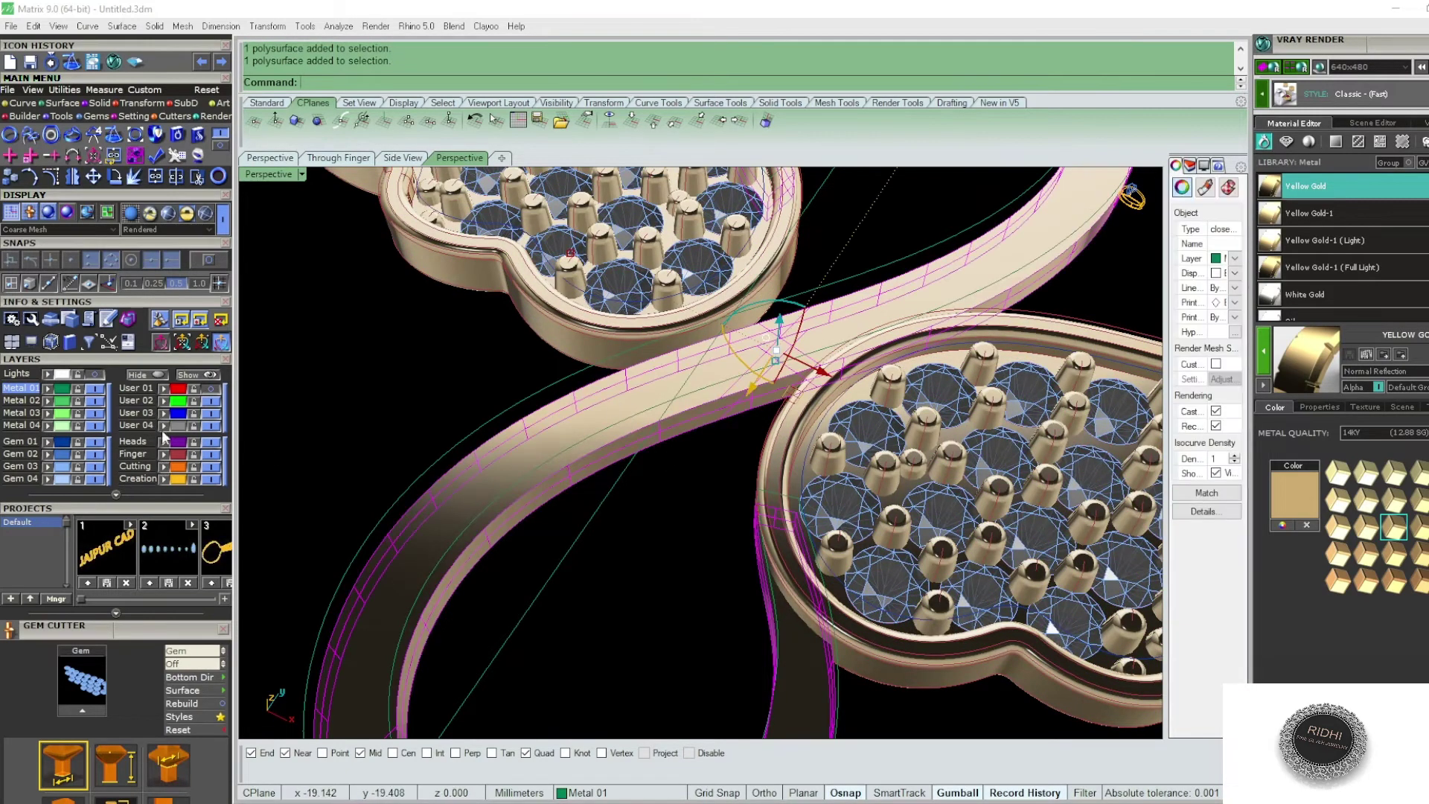
pyautogui.press('Escape')
pyautogui.scroll(-3, 685, 413)
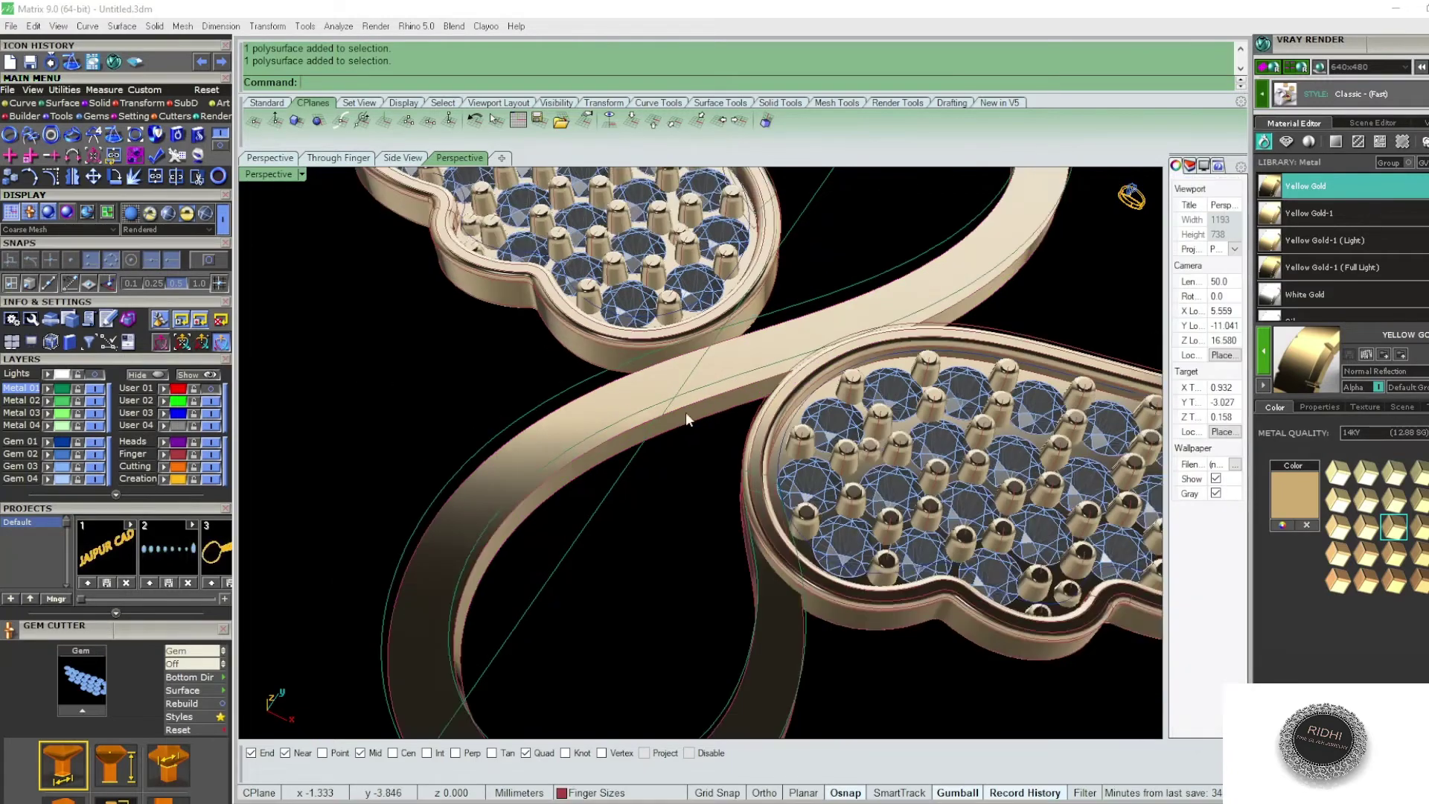
pyautogui.scroll(-3, 781, 491)
pyautogui.scroll(3, 861, 564)
pyautogui.write('S')
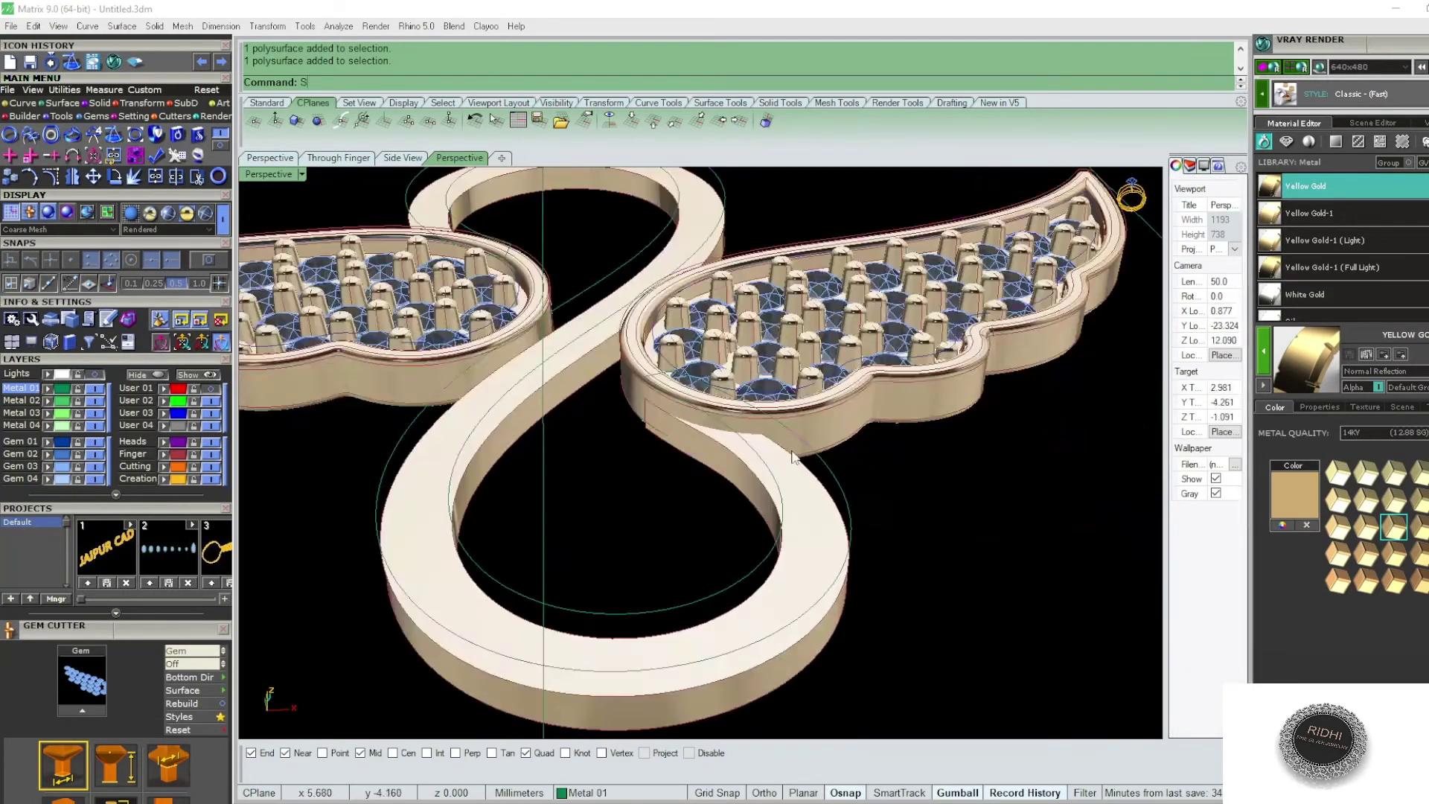
# - Select all objects, switch to Top view, and turn off the Metal 04 layer
pyautogui.write('elAll')
pyautogui.press('Return')
pyautogui.hotkey('ctrl', 'F1')
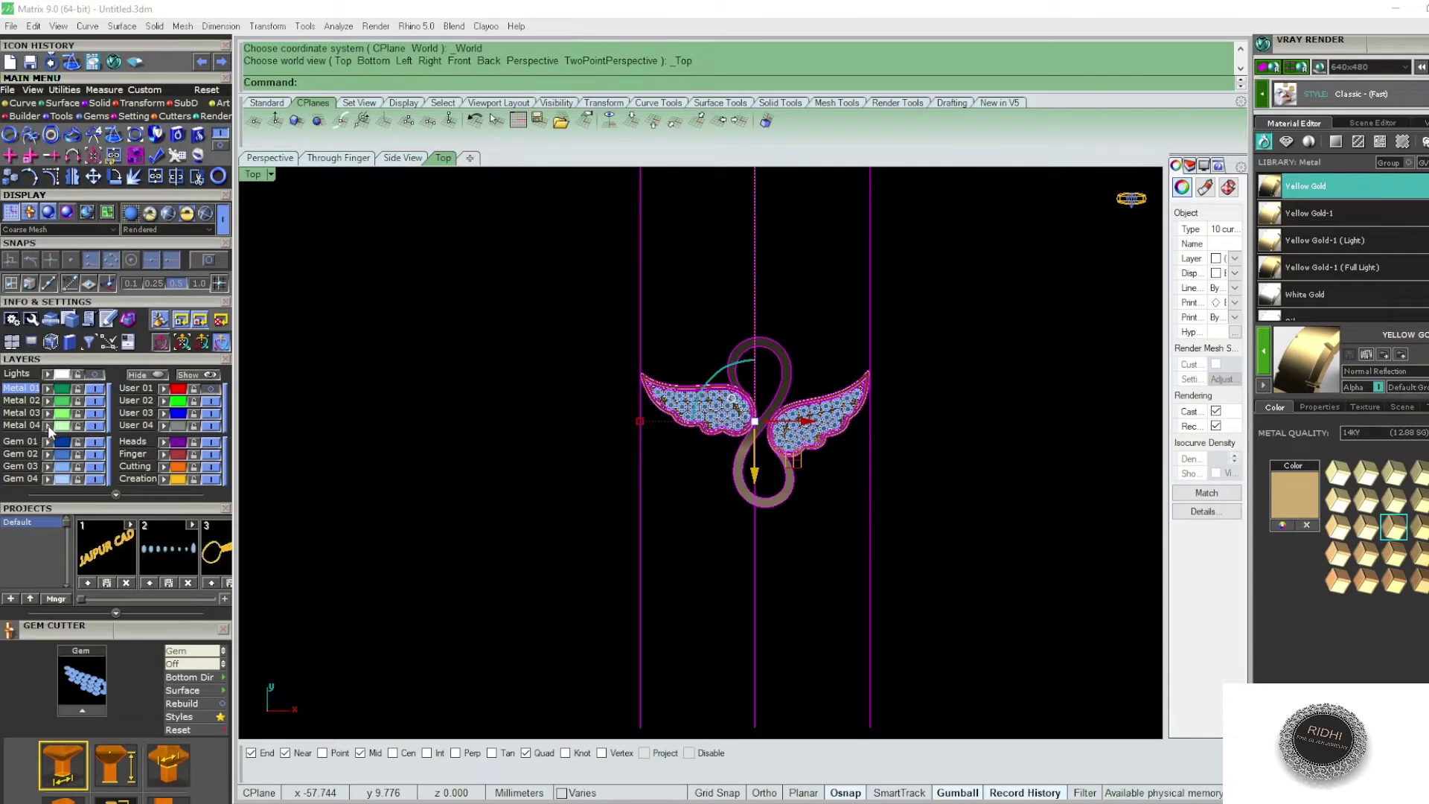
pyautogui.click(95, 425)
pyautogui.press('Escape')
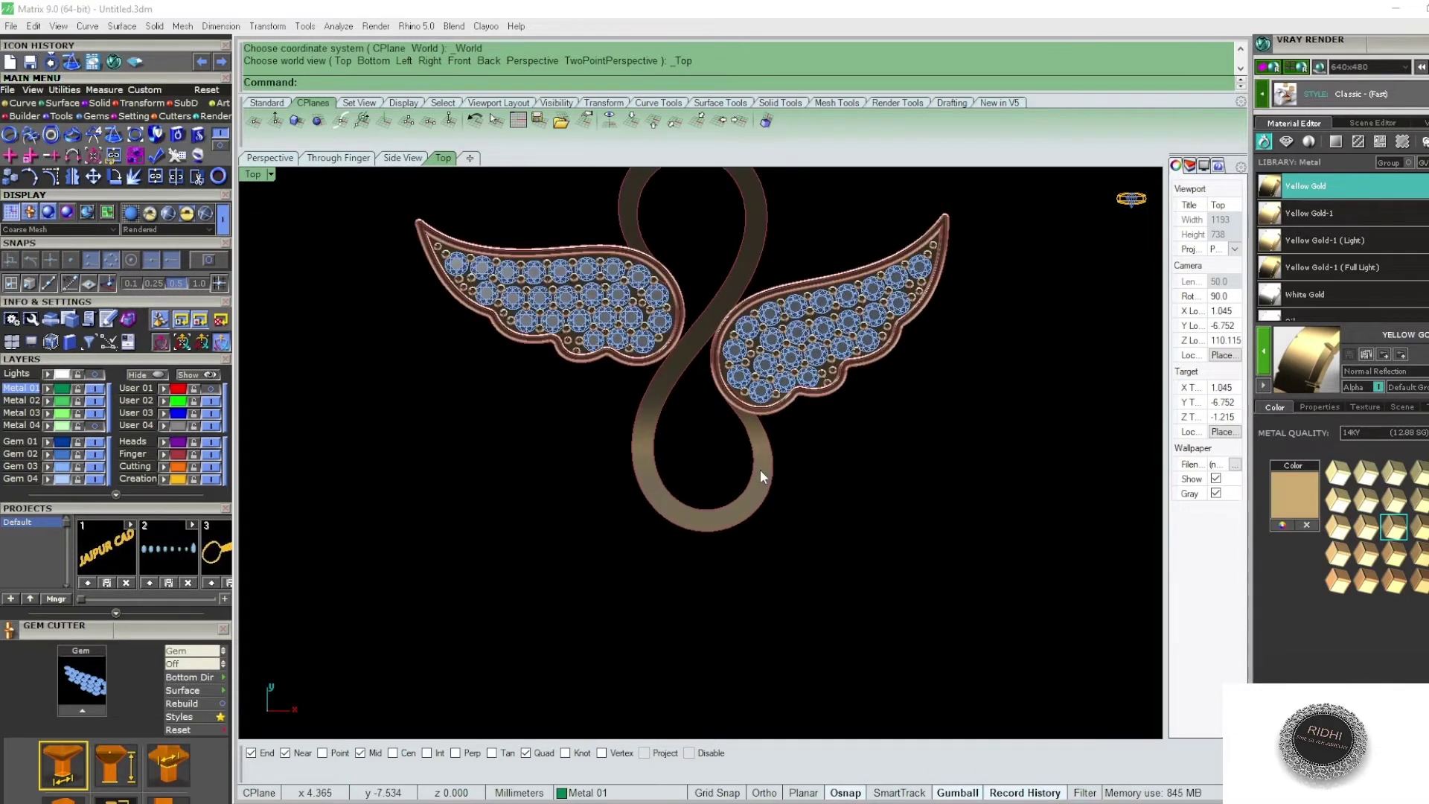
pyautogui.scroll(3, 707, 488)
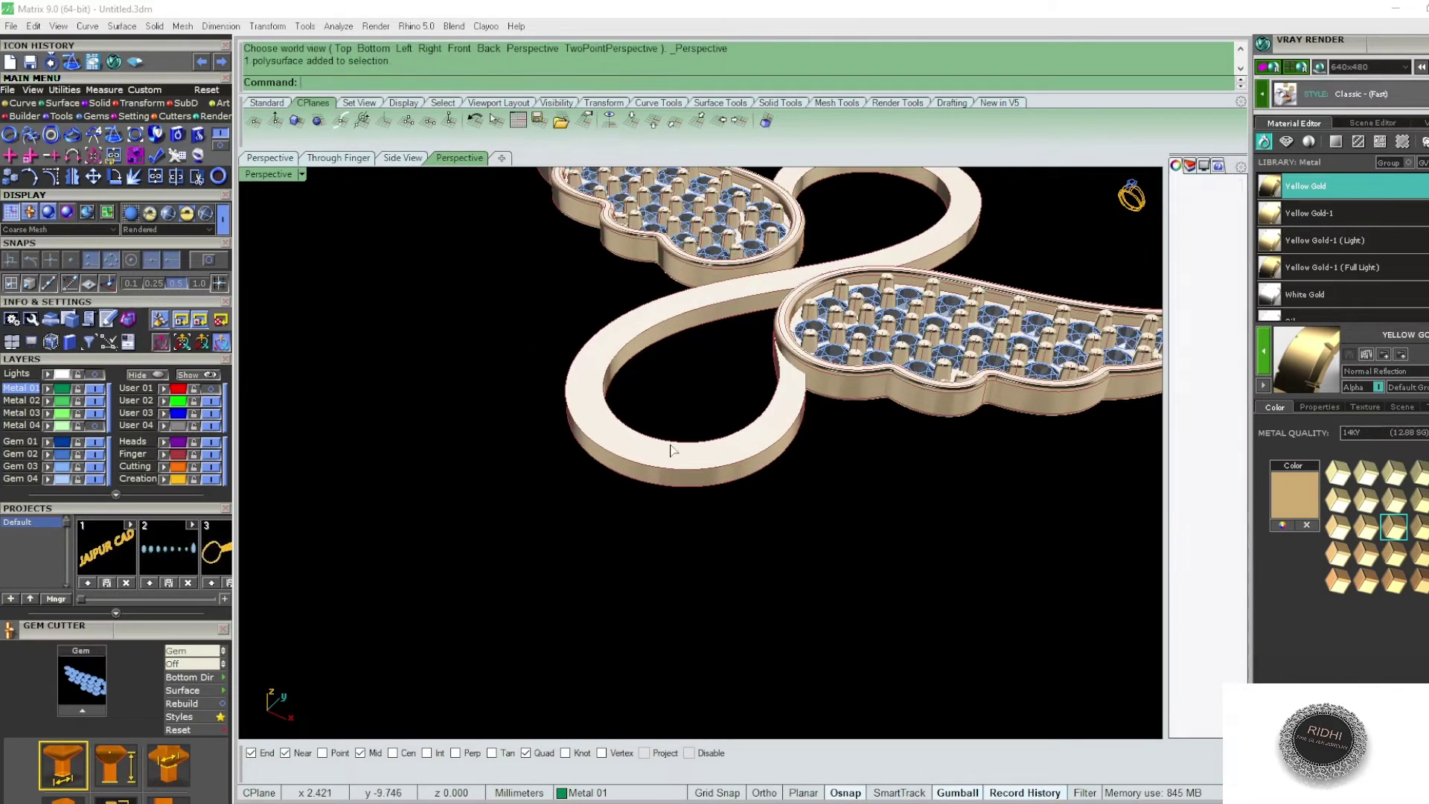
# - Hide everything but the infinity band, explode it, and delete its top face
pyautogui.write('h')
pyautogui.press('Return')
pyautogui.scroll(2, 720, 426)
pyautogui.click(661, 461)
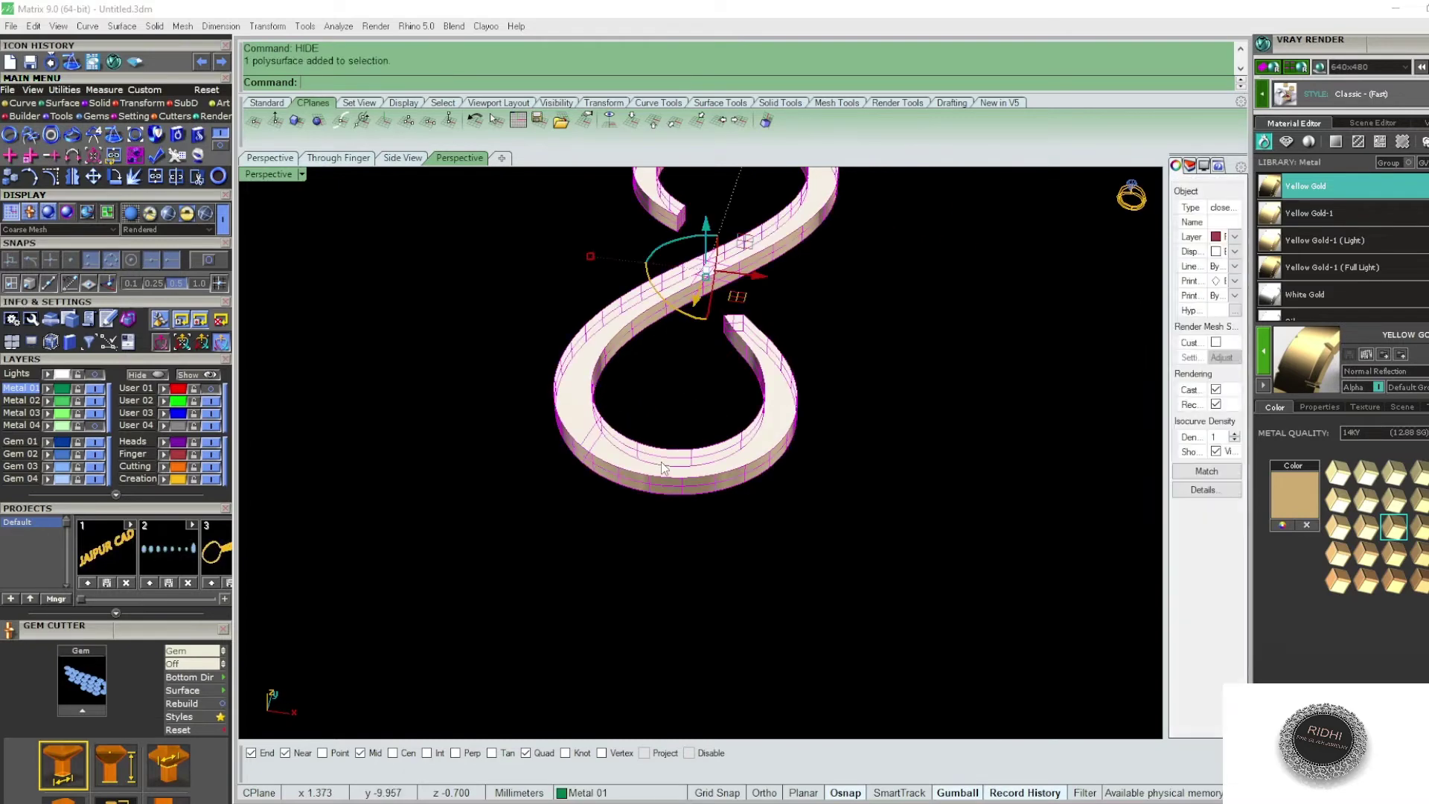
pyautogui.scroll(2, 661, 462)
pyautogui.scroll(2, 611, 457)
pyautogui.press('Escape')
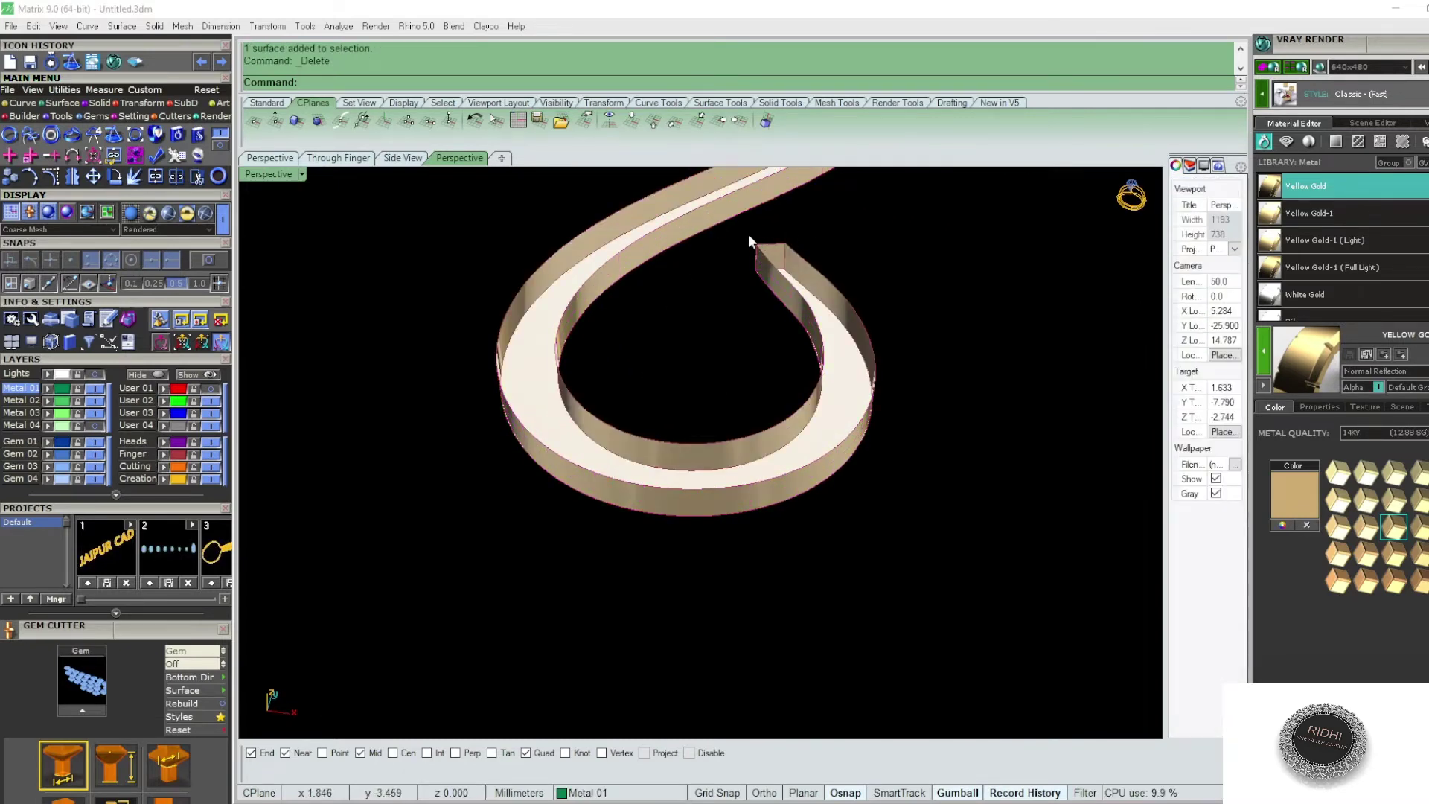
pyautogui.click(748, 234)
pyautogui.press('Delete')
pyautogui.scroll(-2, 733, 227)
pyautogui.scroll(1, 637, 283)
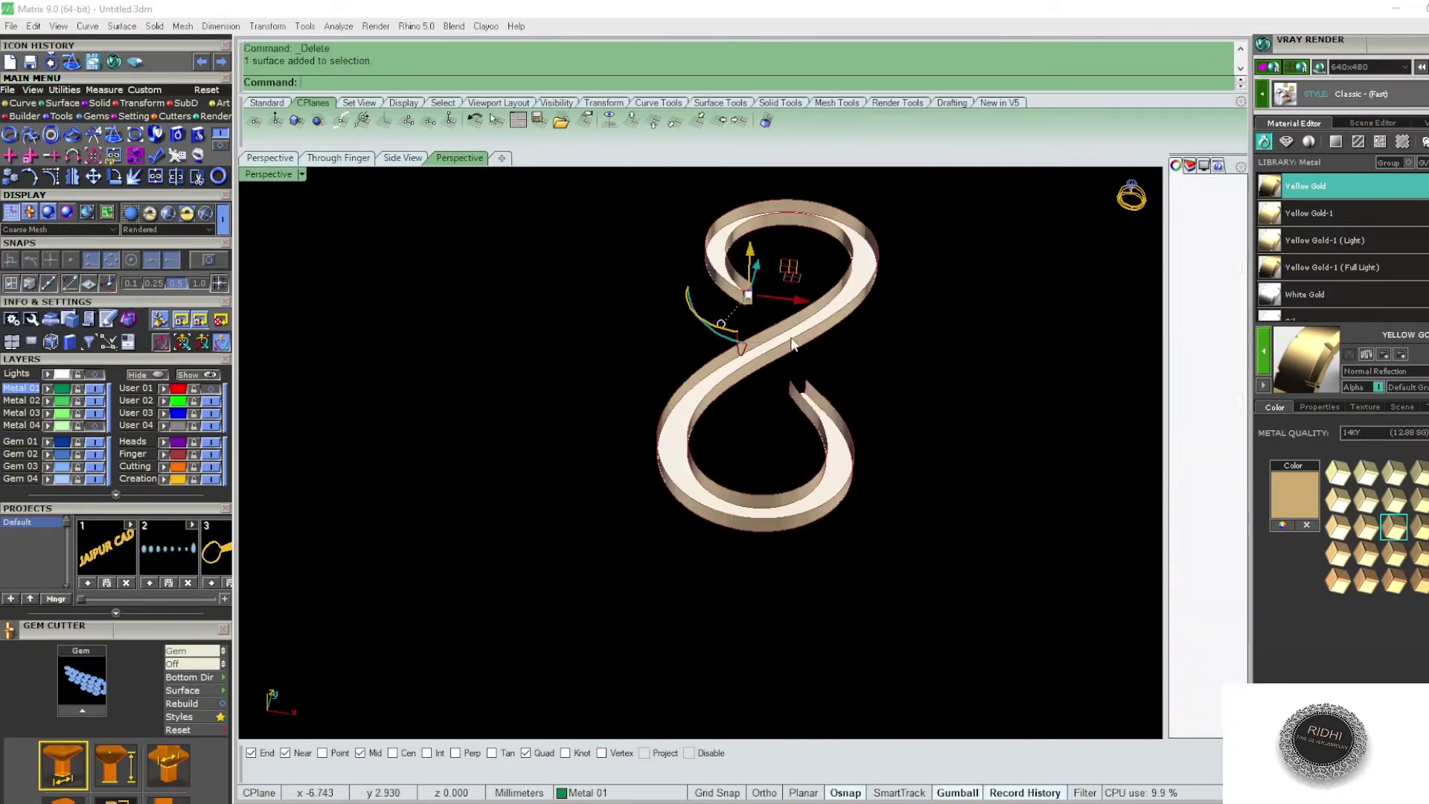
# - Join the remaining band surfaces and show the hidden wings and gems again
pyautogui.hotkey('ctrl', 'a')
pyautogui.press('Escape')
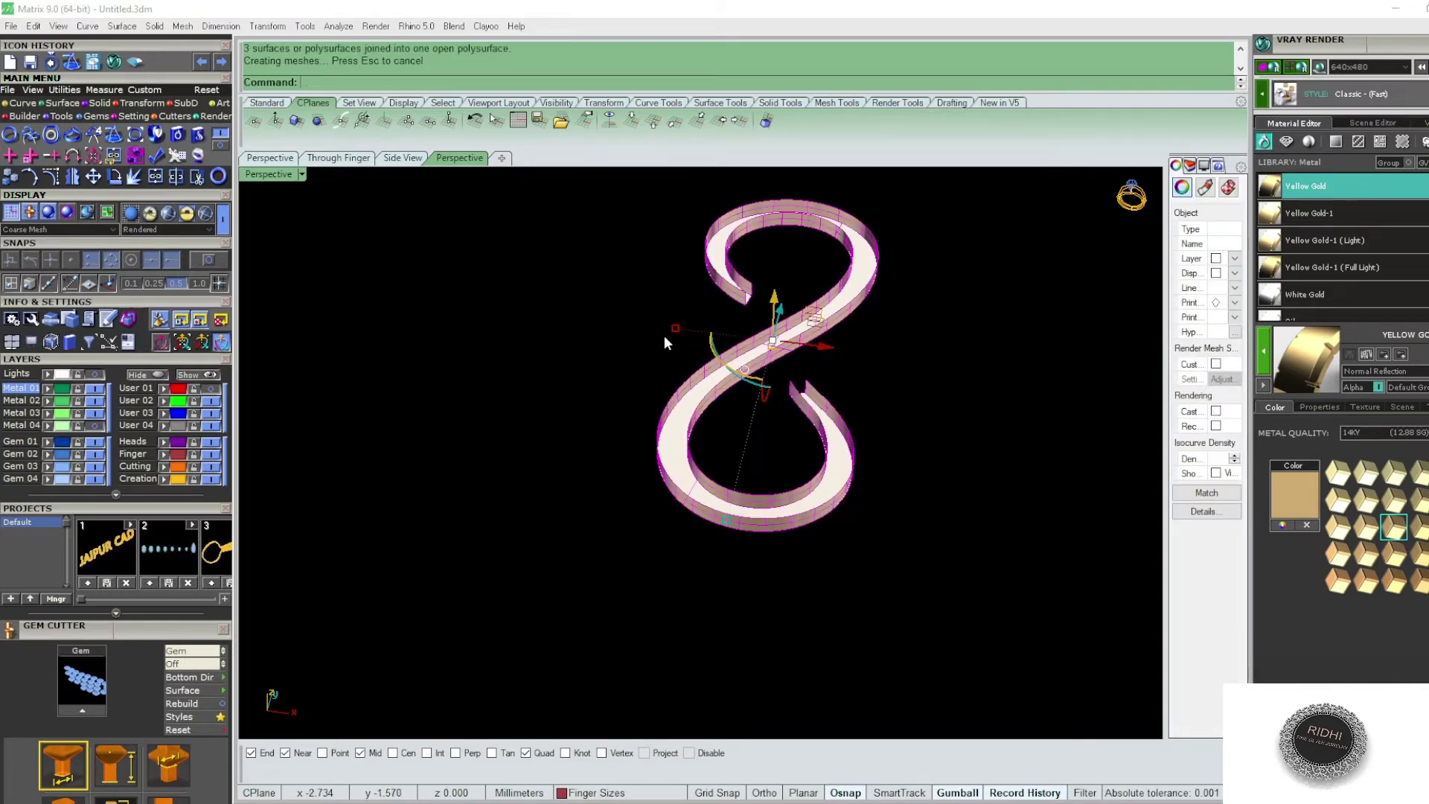
pyautogui.hotkey('ctrl', 'alt', 'h')
pyautogui.moveTo(728, 389)
pyautogui.mouseDown(button='right')
pyautogui.moveTo(763, 391)
pyautogui.moveTo(719, 456)
pyautogui.mouseUp(button='right')
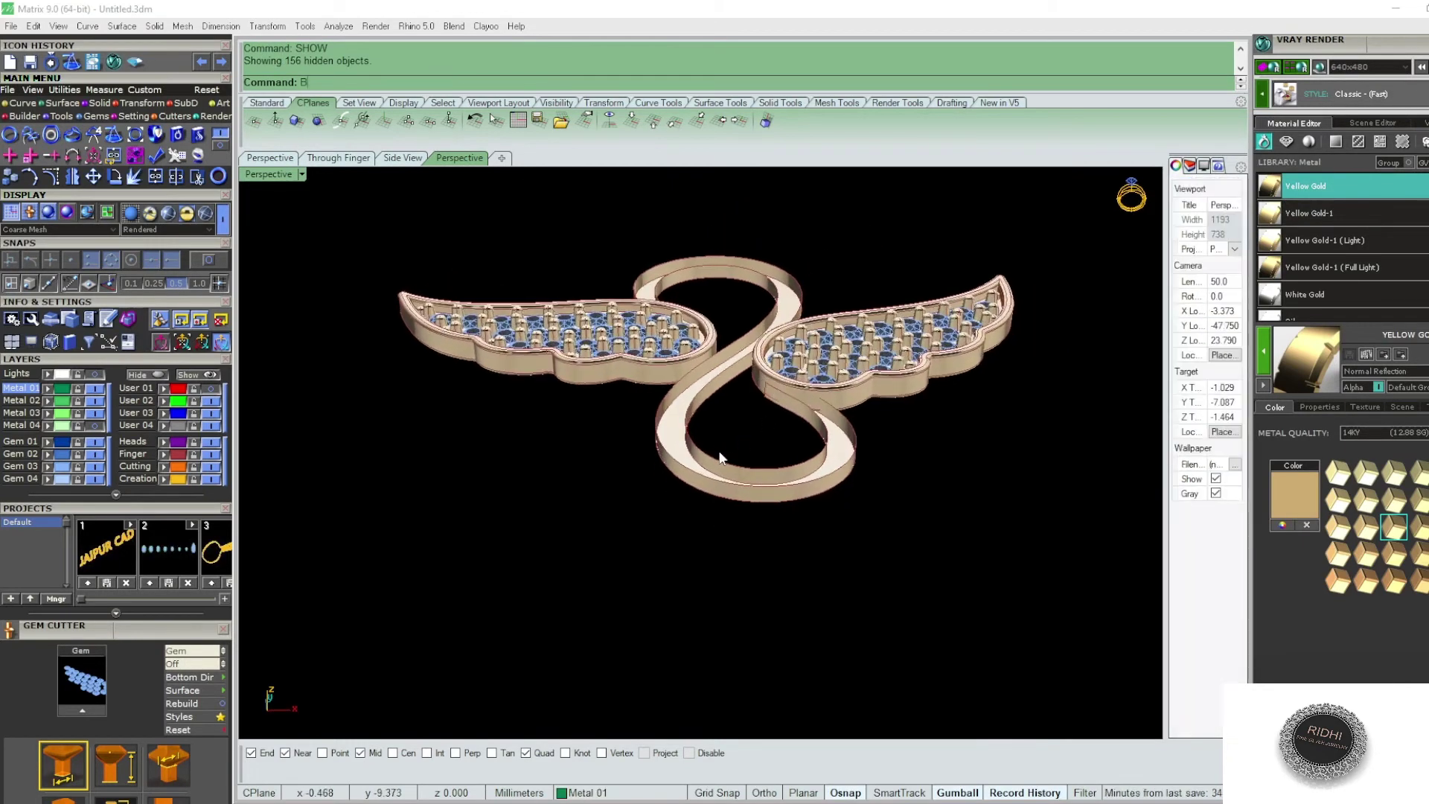
# - Start BlendSrf and pick the band's inner top edge
pyautogui.write('lendsrf')
pyautogui.press('Return')
pyautogui.scroll(3, 696, 454)
pyautogui.click(694, 444)
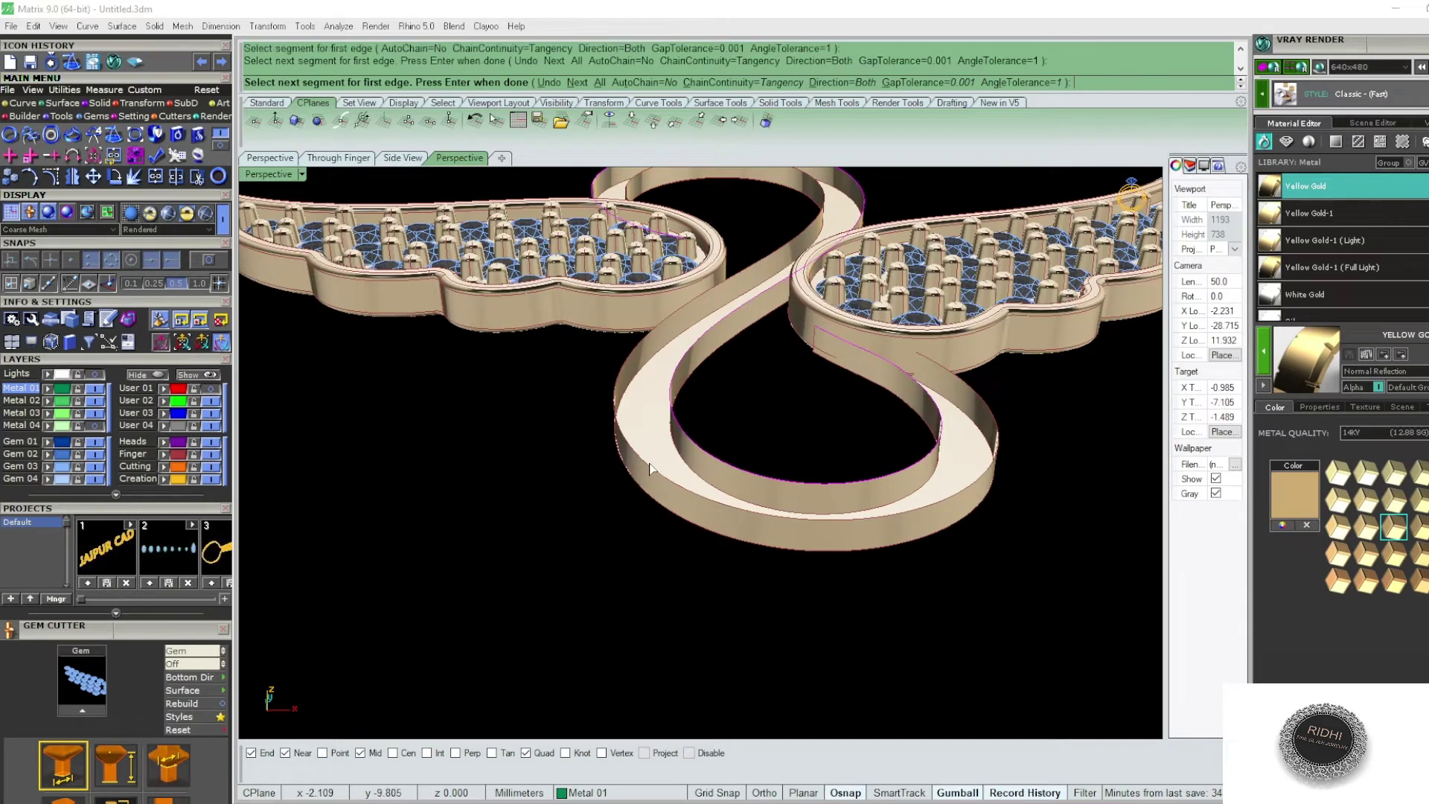
# - Pick the band's outer top edge and enable blend Preview and Same height
pyautogui.click(649, 463)
pyautogui.press('Return')
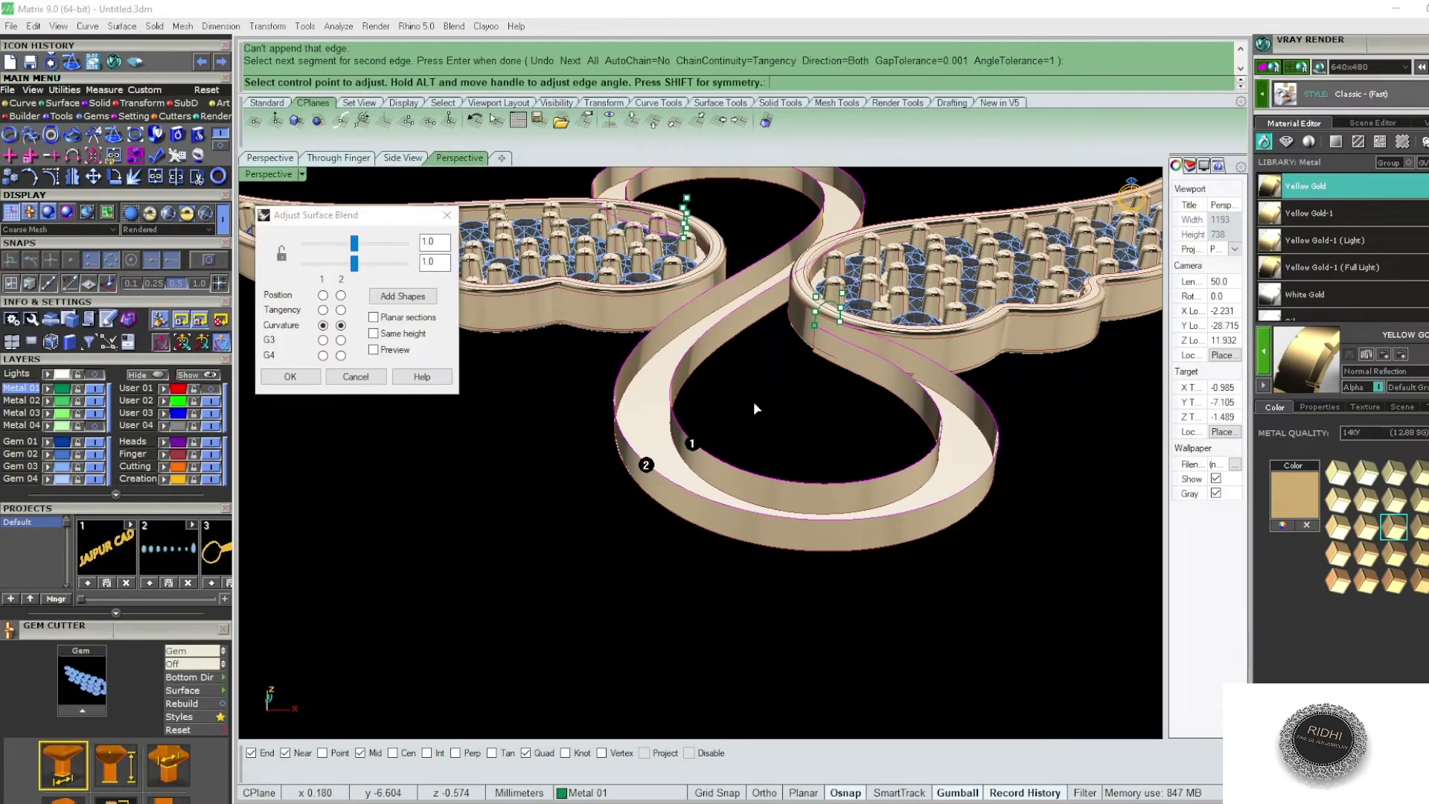
pyautogui.moveTo(754, 402); pyautogui.dragTo(717, 417, button='right')
pyautogui.click(374, 349)
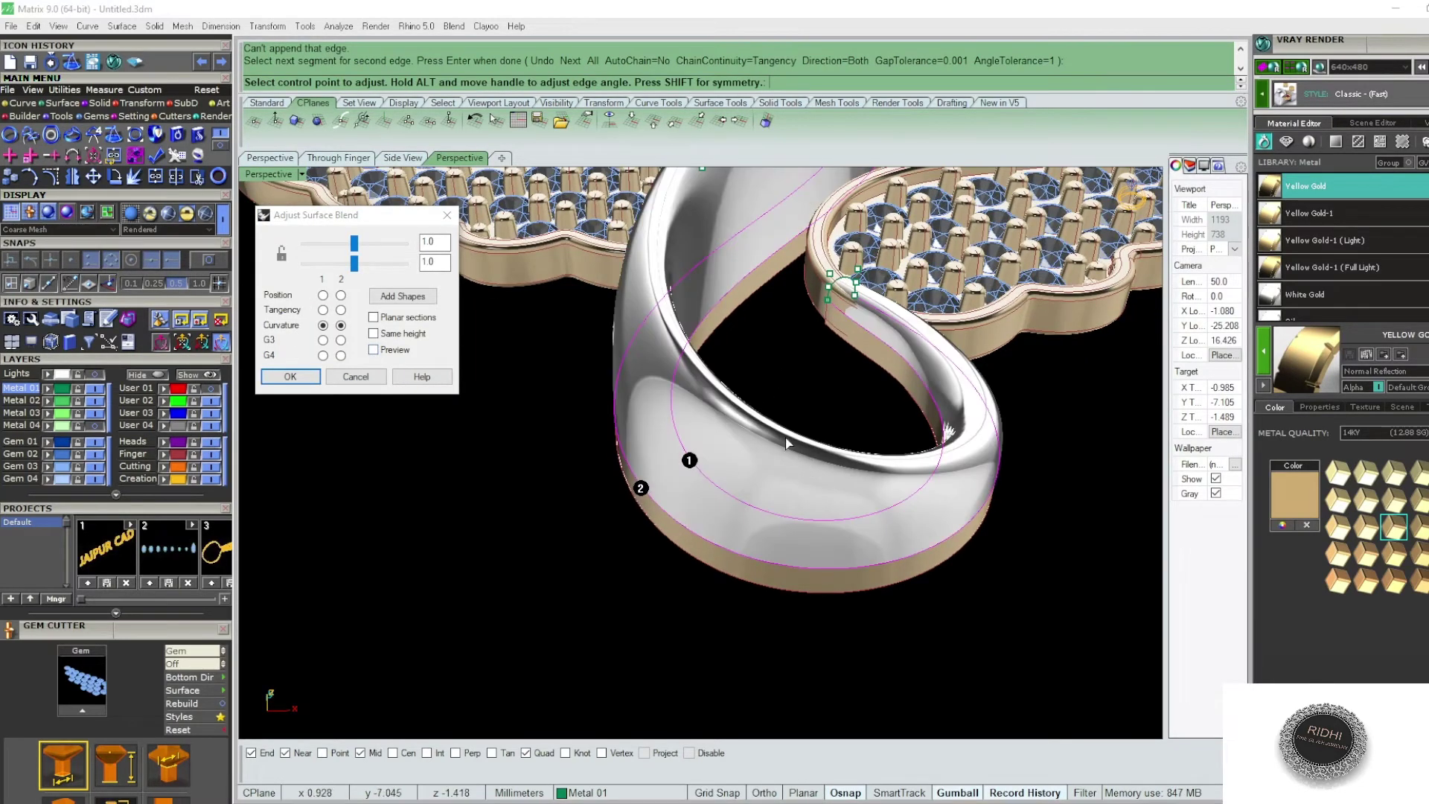
pyautogui.hotkey('ctrl', 'F1')
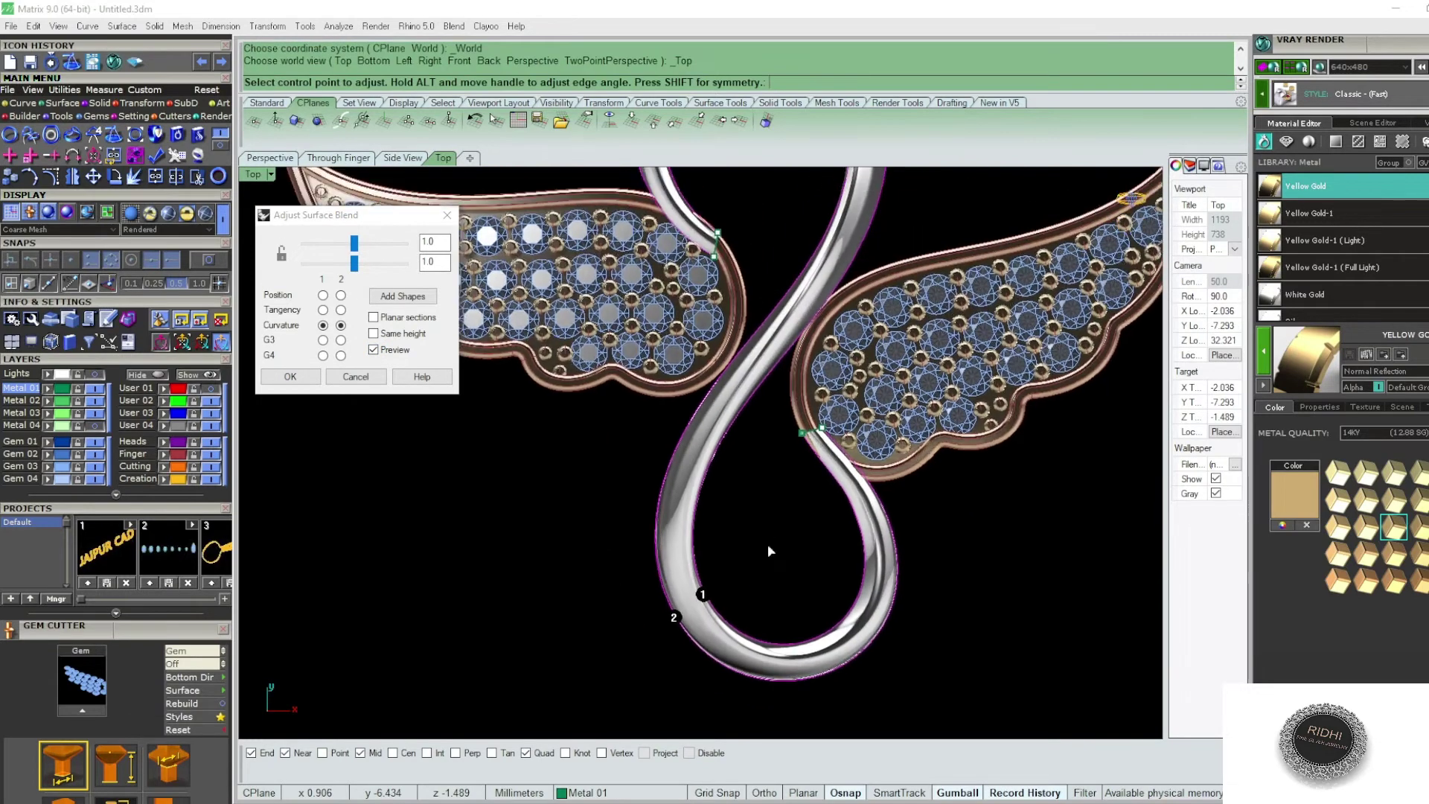
pyautogui.click(373, 334)
pyautogui.scroll(-3, 728, 494)
pyautogui.scroll(-3, 791, 536)
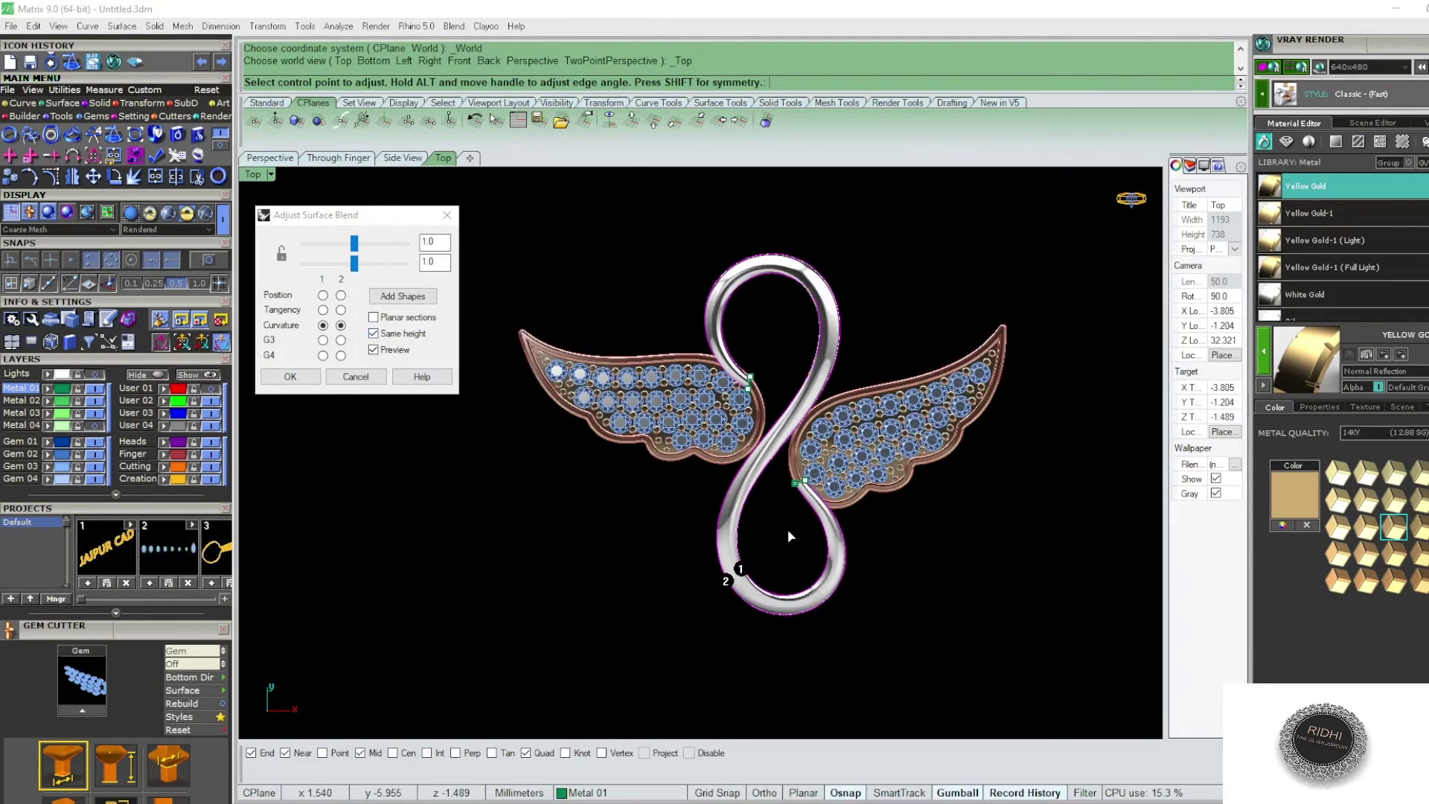
# - Set the blend sliders to 0.473 in front view and accept the domed surface
pyautogui.hotkey('ctrl', 'F2')
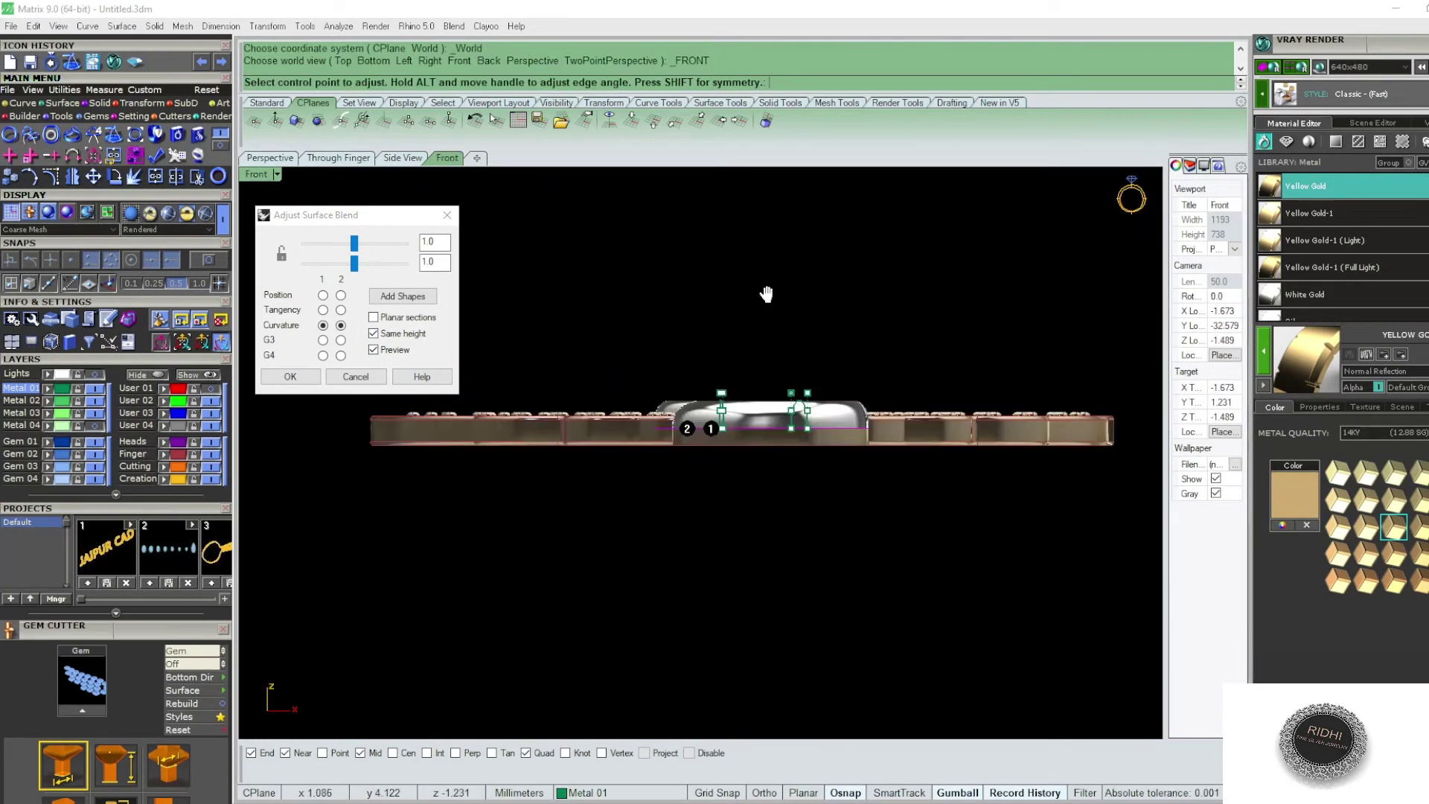
pyautogui.scroll(2, 764, 312)
pyautogui.click(354, 277)
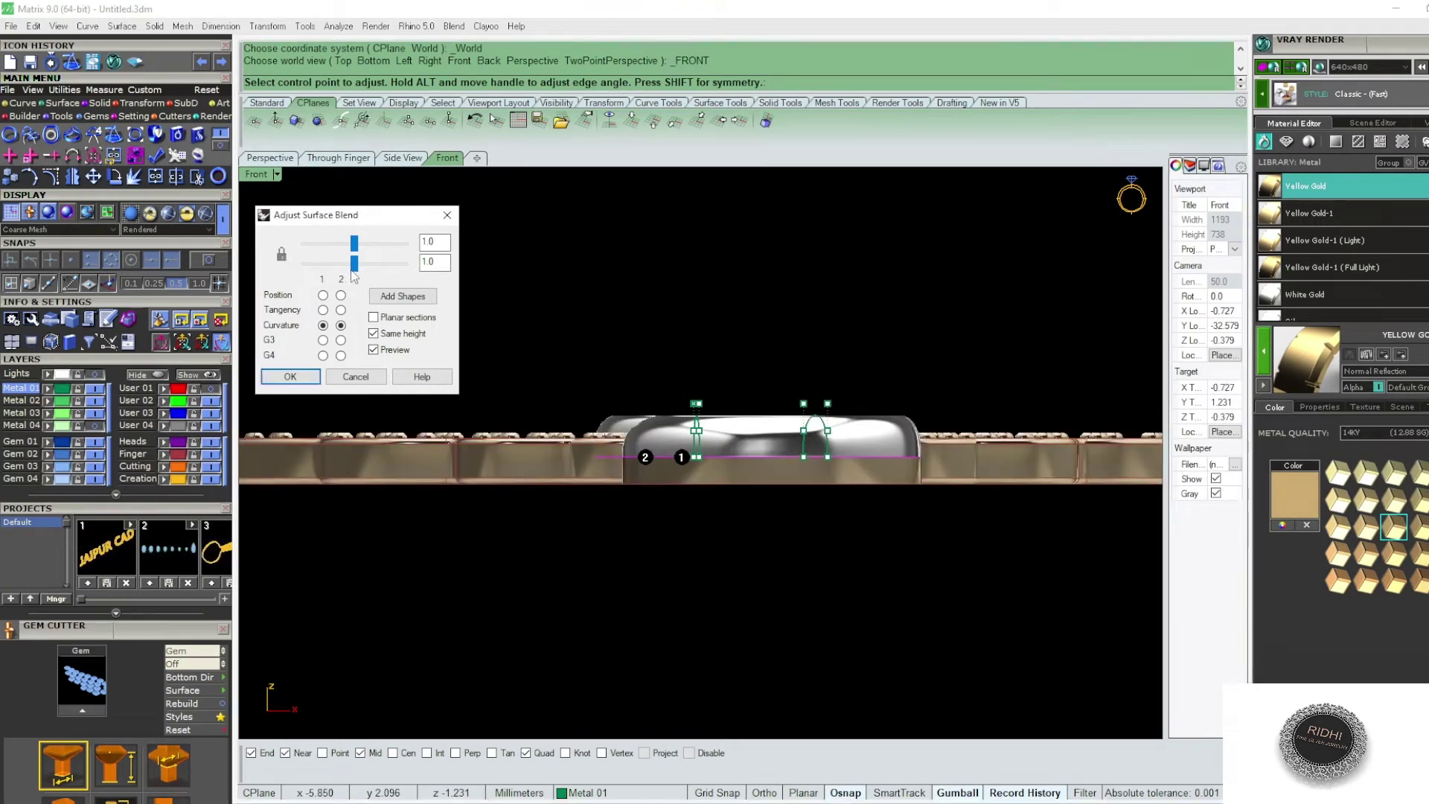
pyautogui.moveTo(347, 266); pyautogui.dragTo(326, 277)
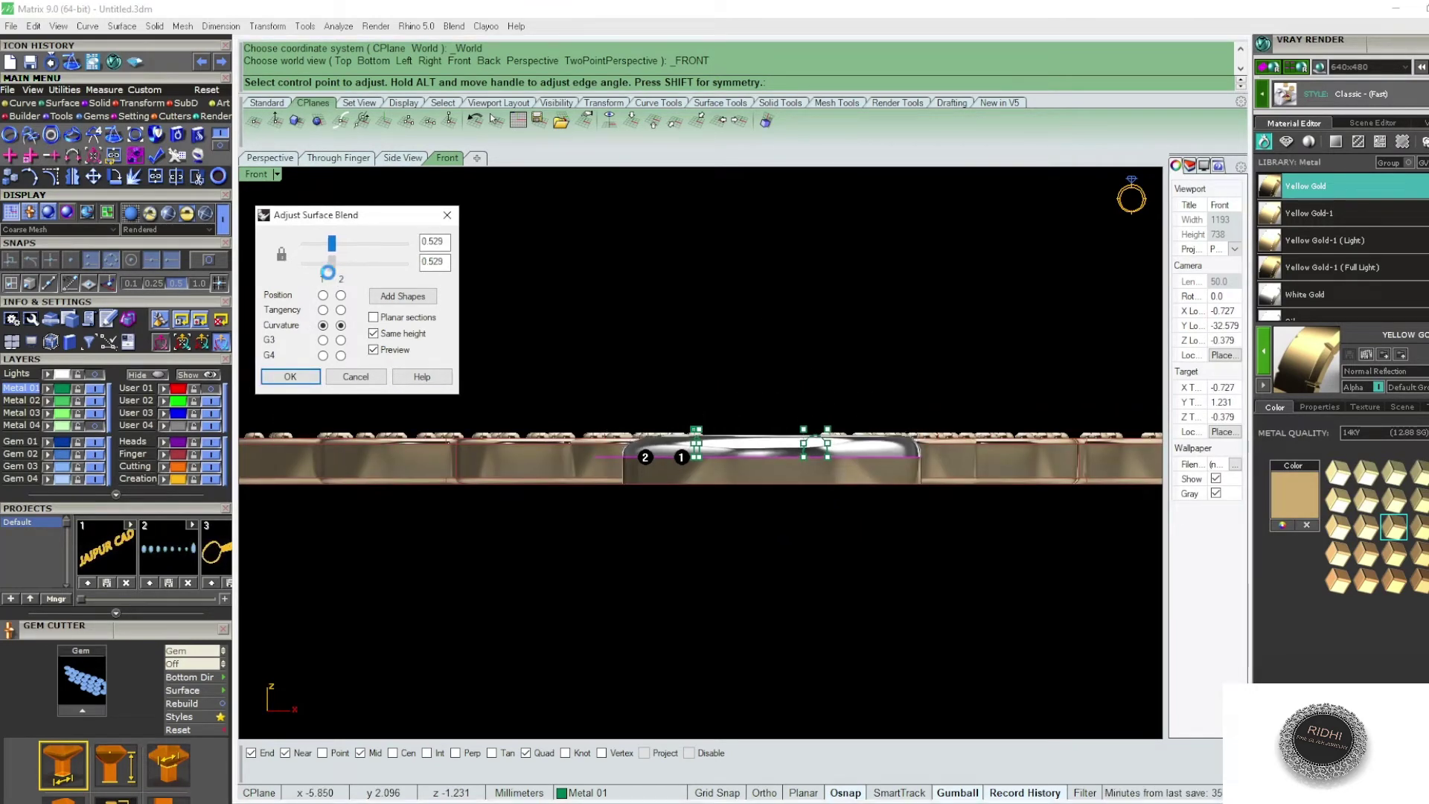
pyautogui.hotkey('ctrl', 'F4')
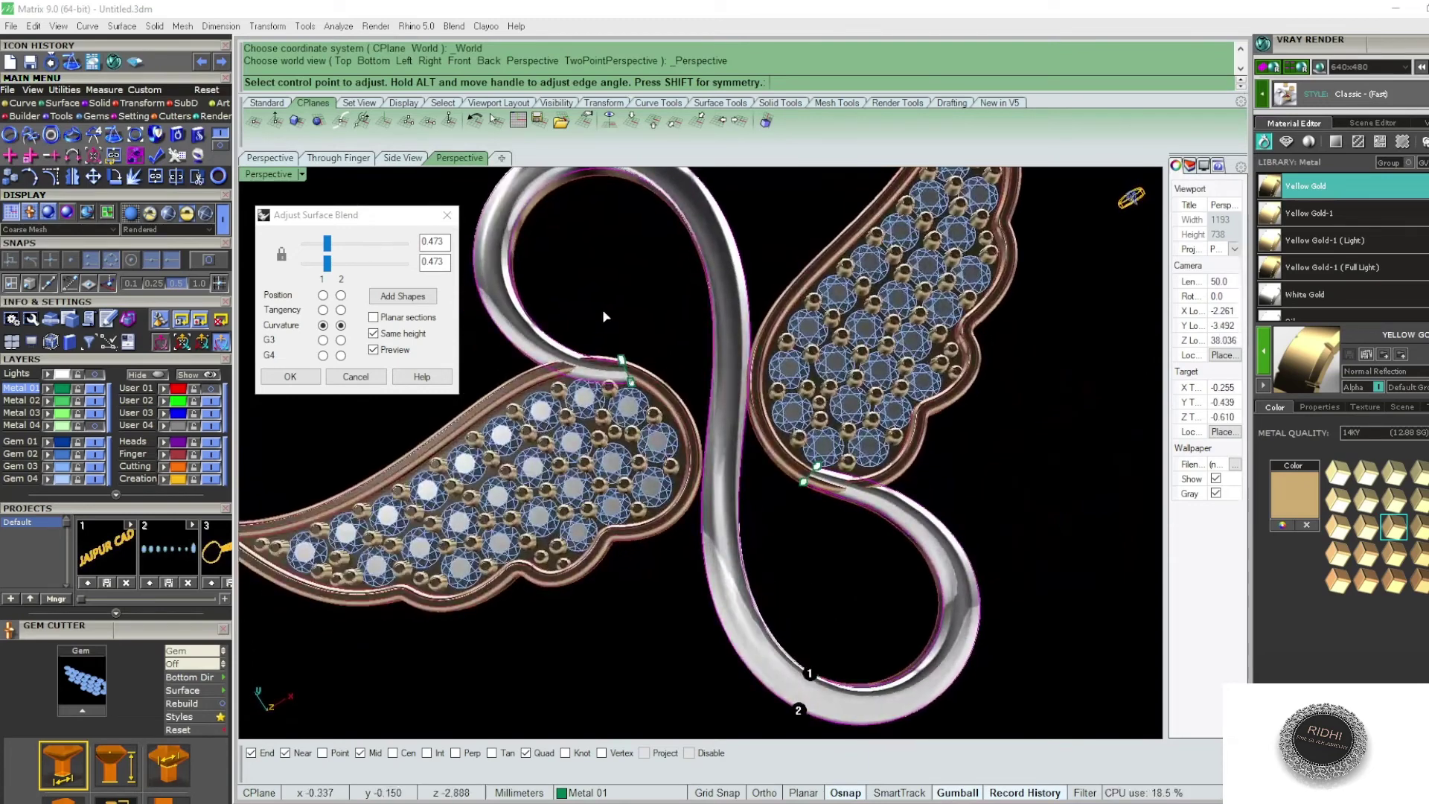
pyautogui.press('Return')
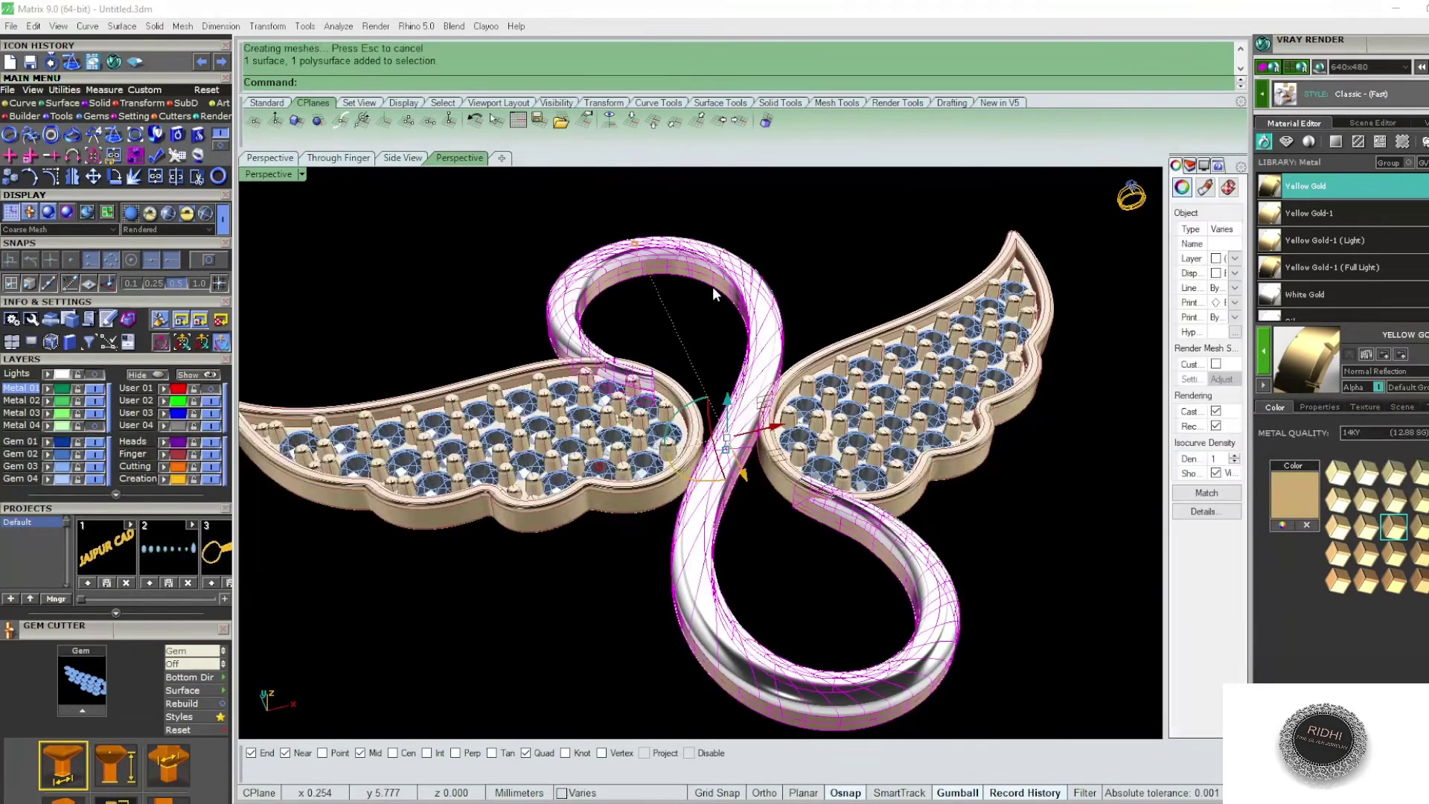
pyautogui.press('Escape')
# - Delete the domed blend and rerun BlendSrf between the band's two top edges
pyautogui.click(766, 272)
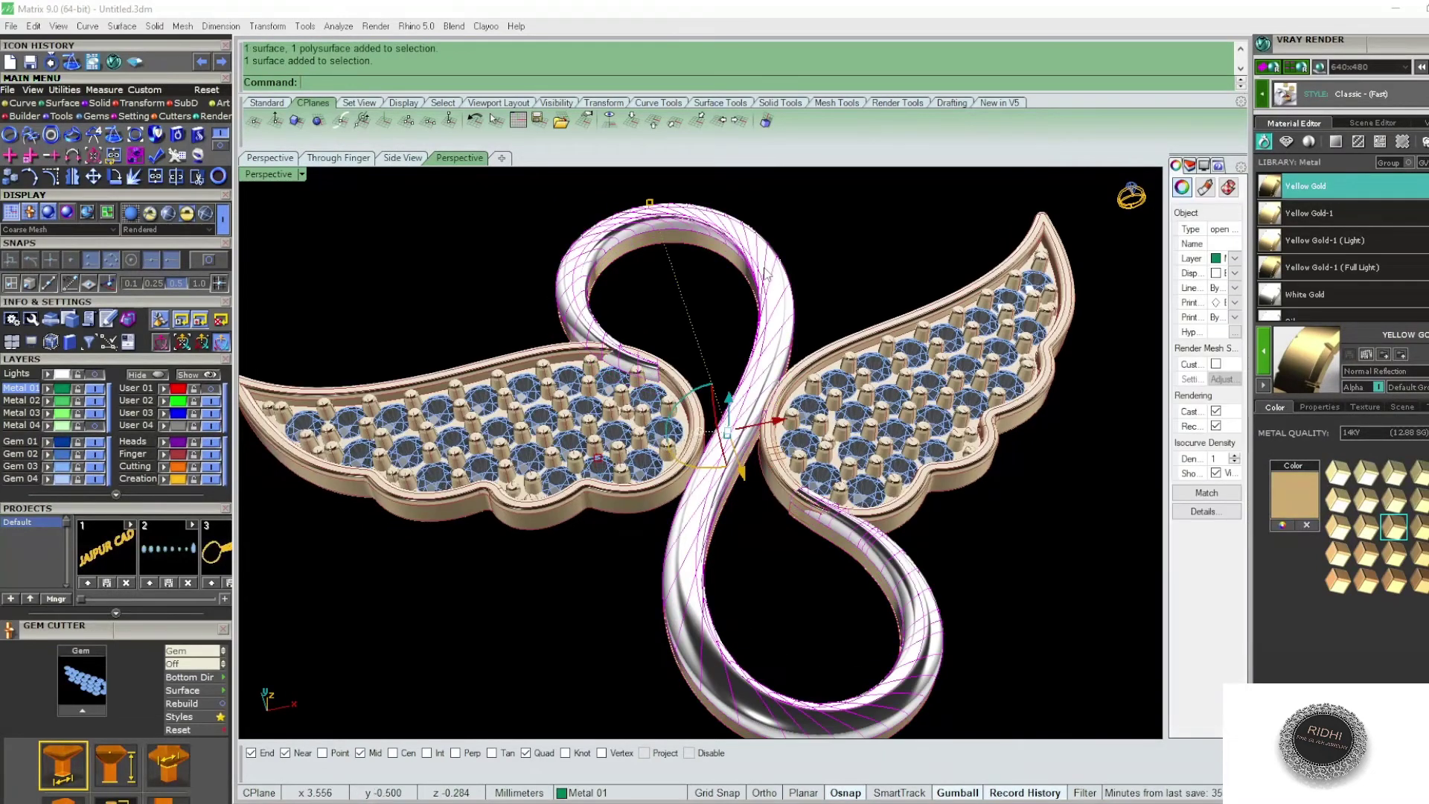
pyautogui.press('Delete')
pyautogui.write('bs')
pyautogui.press('Return')
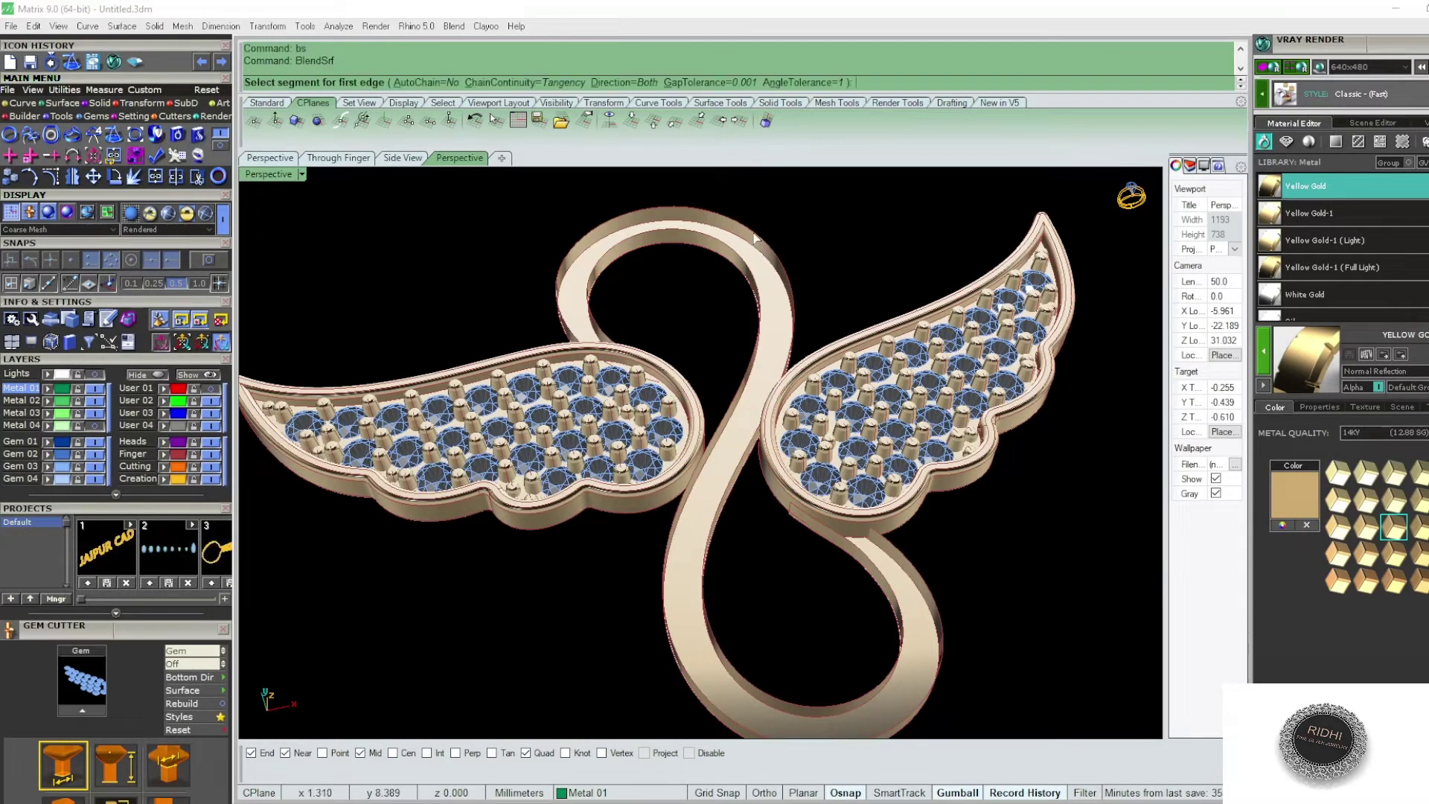
pyautogui.click(741, 243)
pyautogui.press('Return')
pyautogui.click(728, 249)
pyautogui.press('Return')
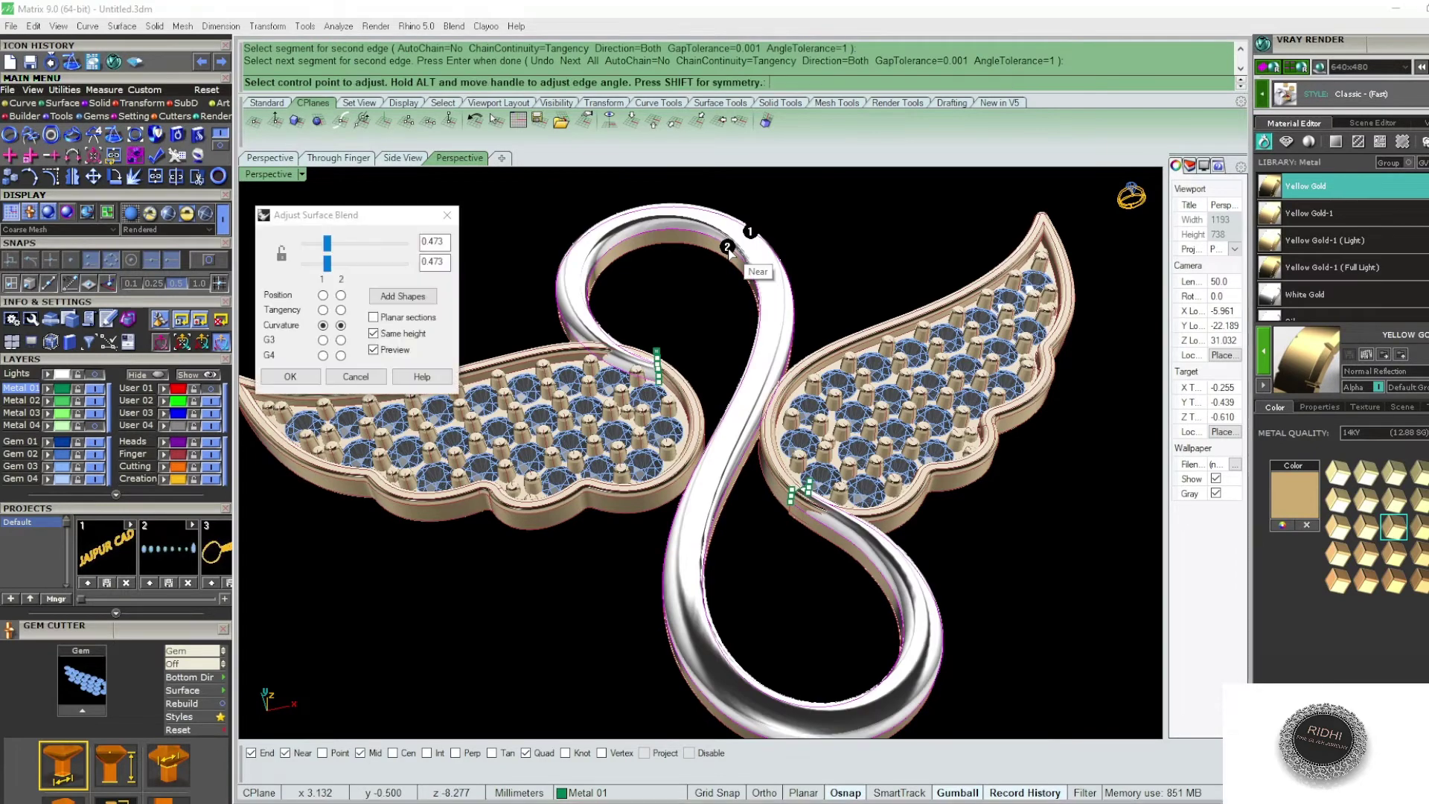
# - Add three extra blend cross-sections: top loop, loop bottom and upper loop
pyautogui.click(400, 299)
pyautogui.scroll(3, 684, 223)
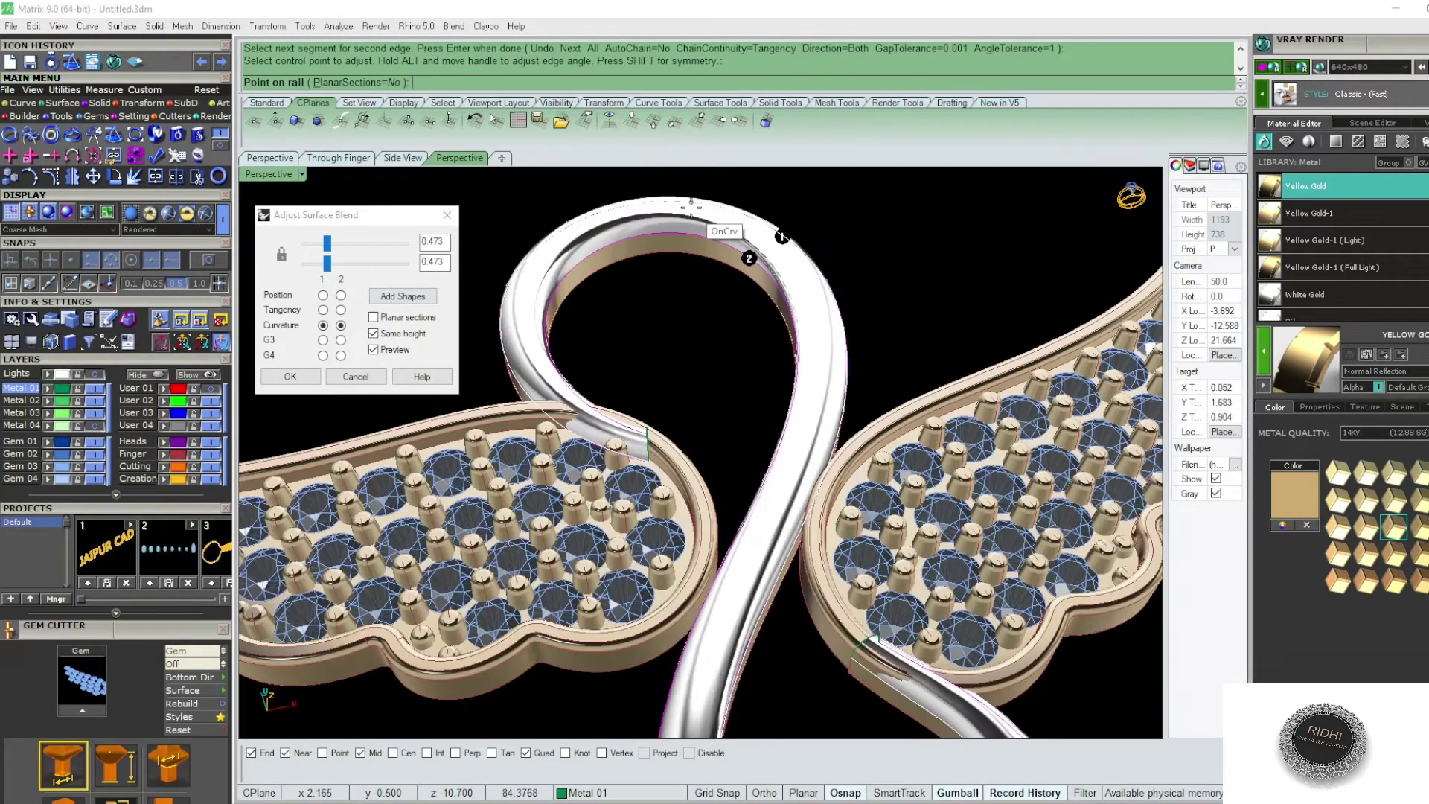
pyautogui.click(686, 240)
pyautogui.click(686, 199)
pyautogui.scroll(-3, 714, 230)
pyautogui.scroll(3, 774, 536)
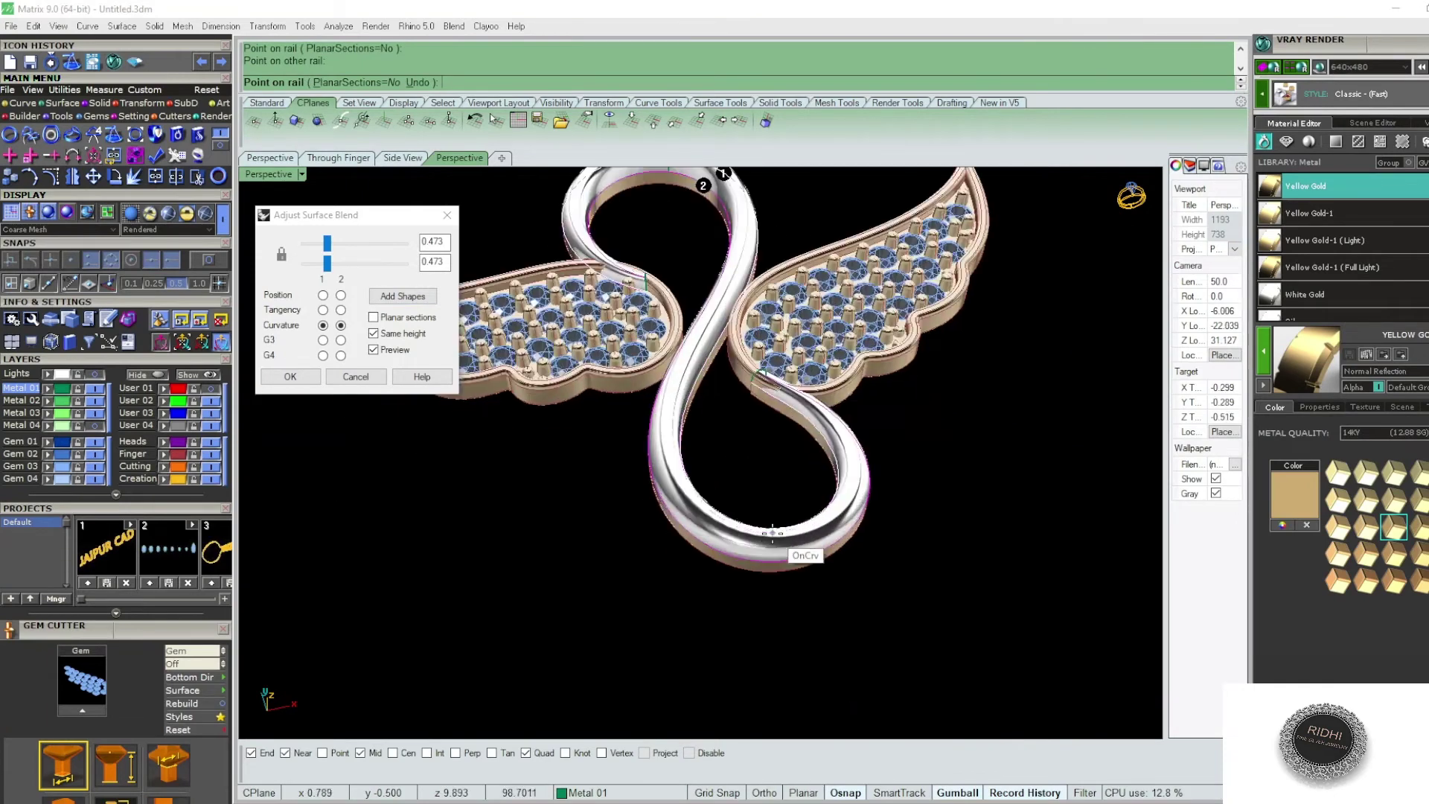
pyautogui.click(774, 525)
pyautogui.click(774, 566)
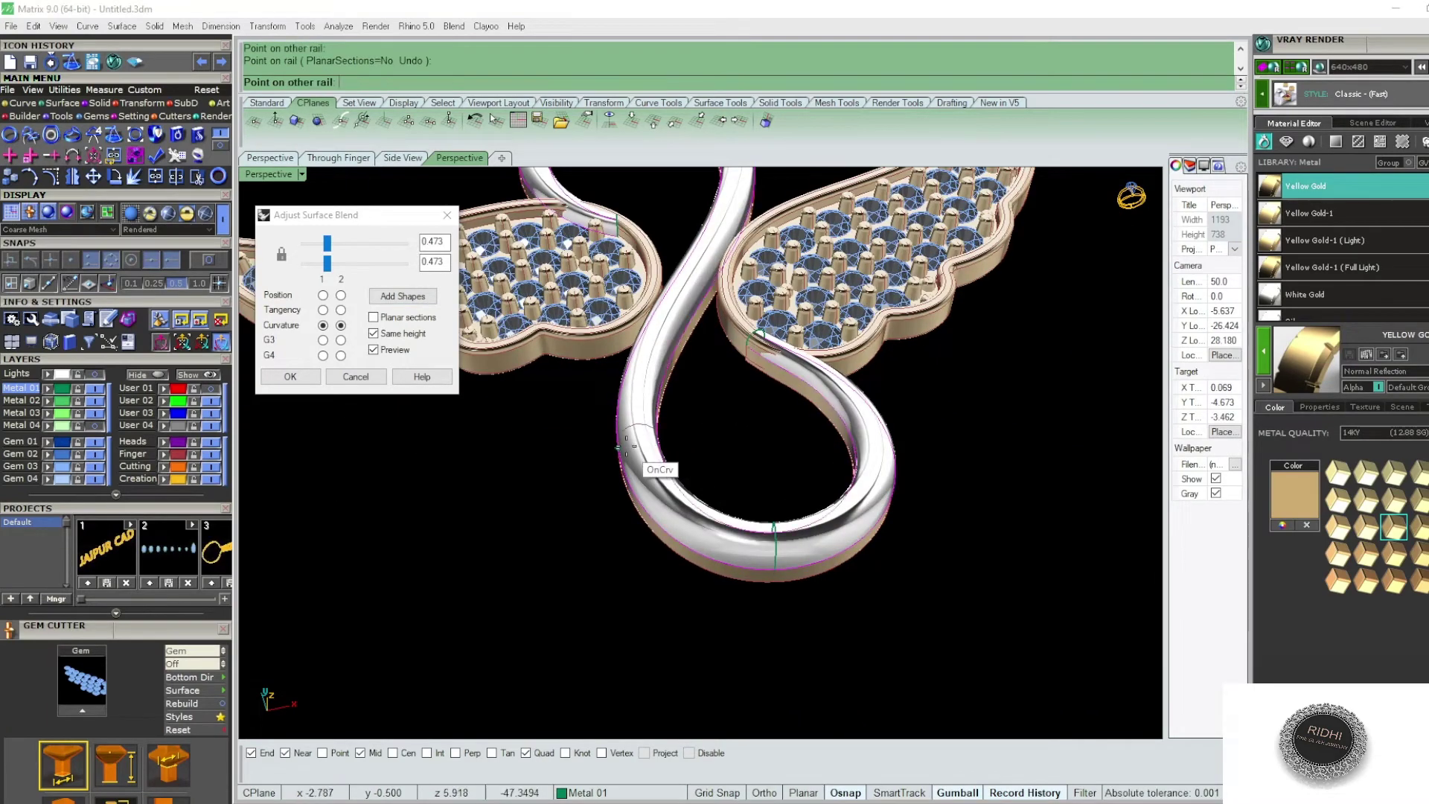
pyautogui.scroll(-3, 556, 557)
pyautogui.scroll(3, 692, 342)
pyautogui.click(677, 311)
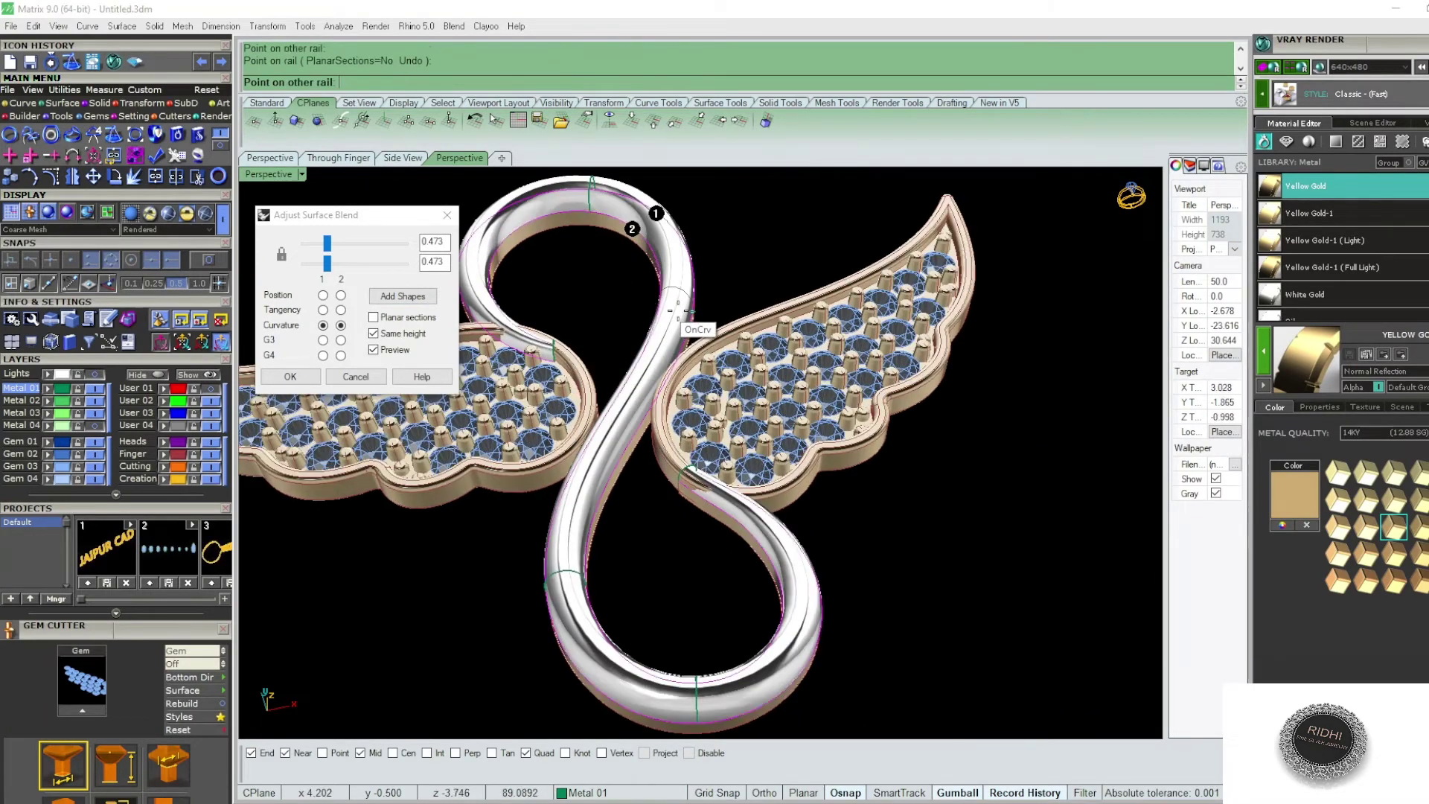
pyautogui.click(693, 300)
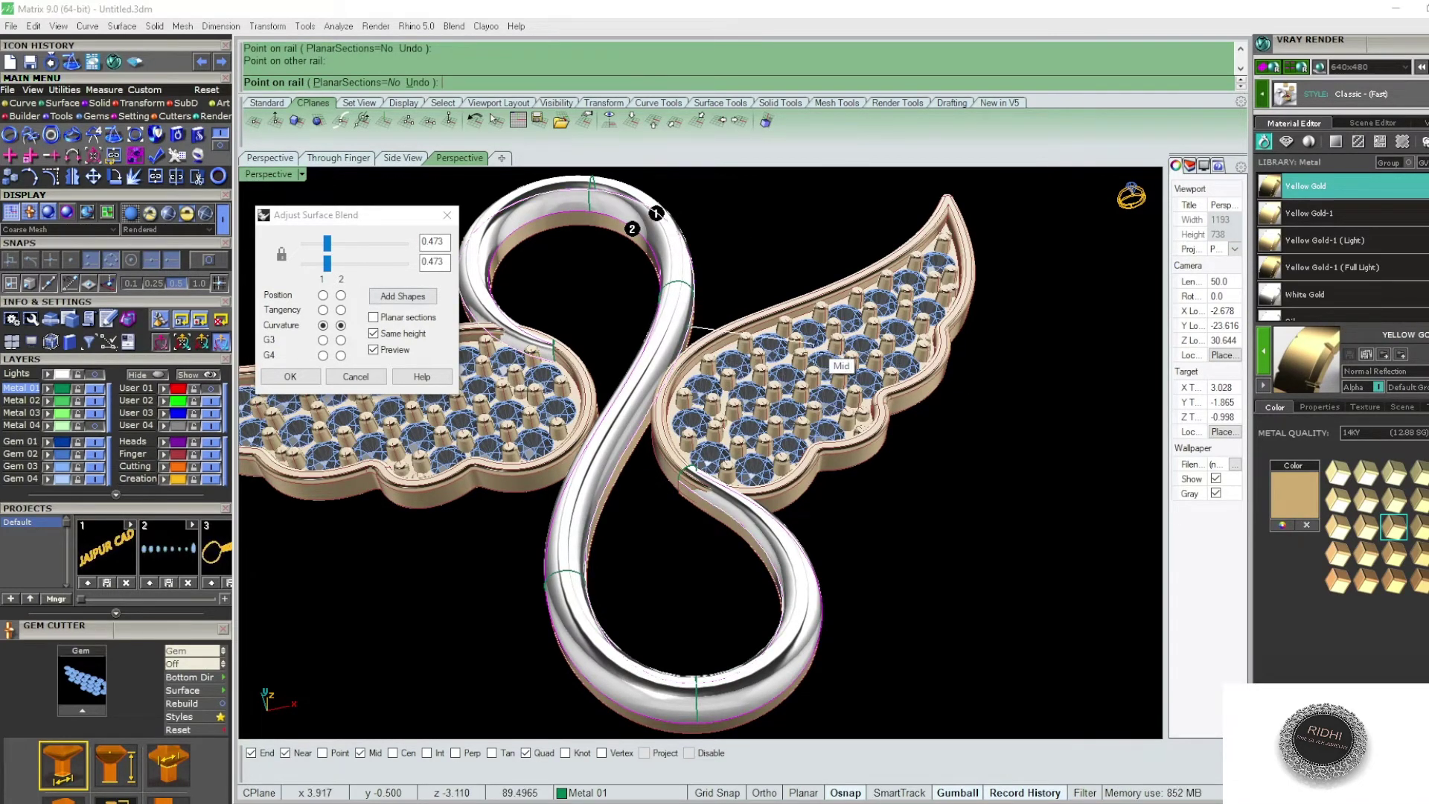
pyautogui.scroll(-3, 1014, 610)
# - In front view, flatten the blend sliders to 0.358
pyautogui.moveTo(1014, 611); pyautogui.dragTo(909, 462, button='right')
pyautogui.scroll(5, 785, 345)
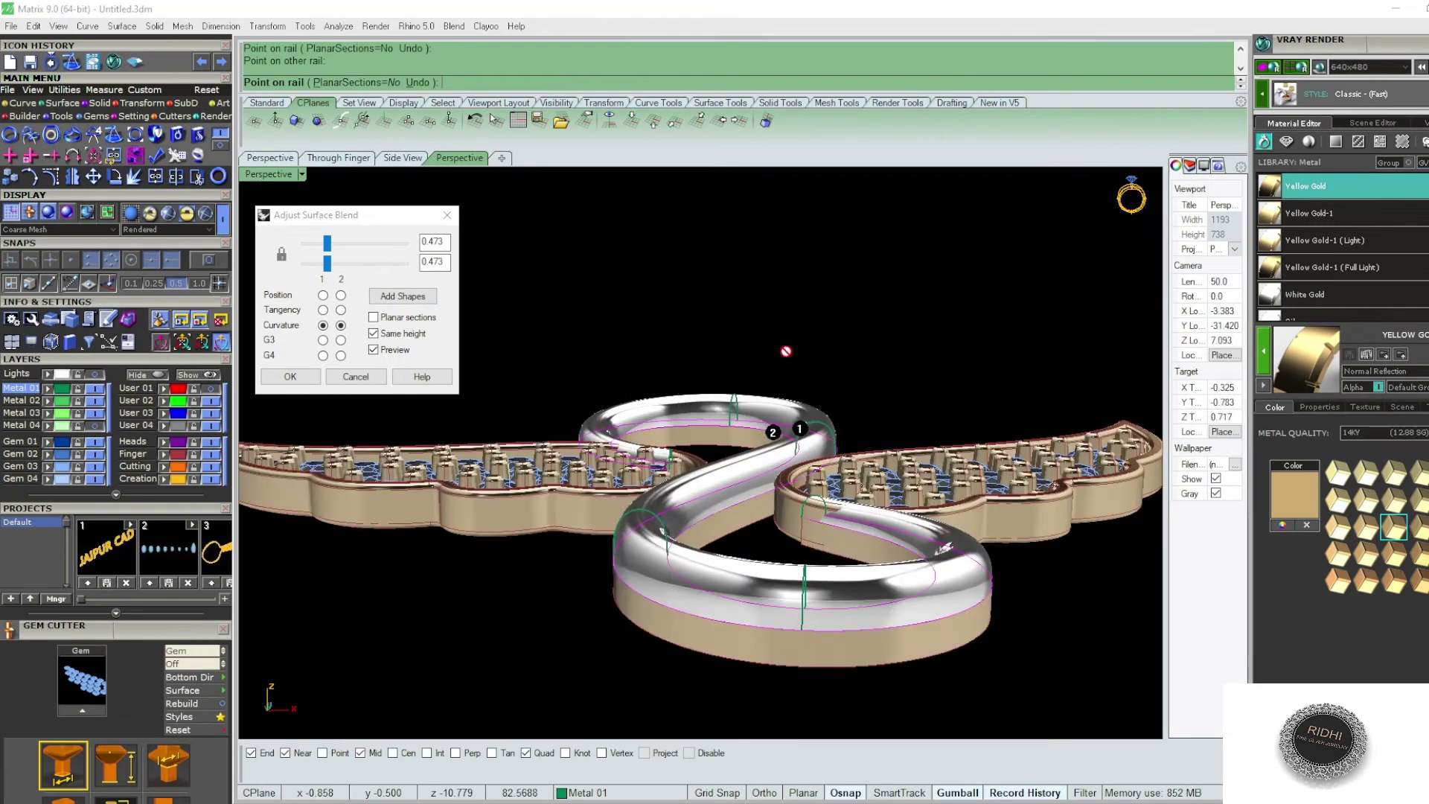
pyautogui.hotkey('ctrl', 'F2')
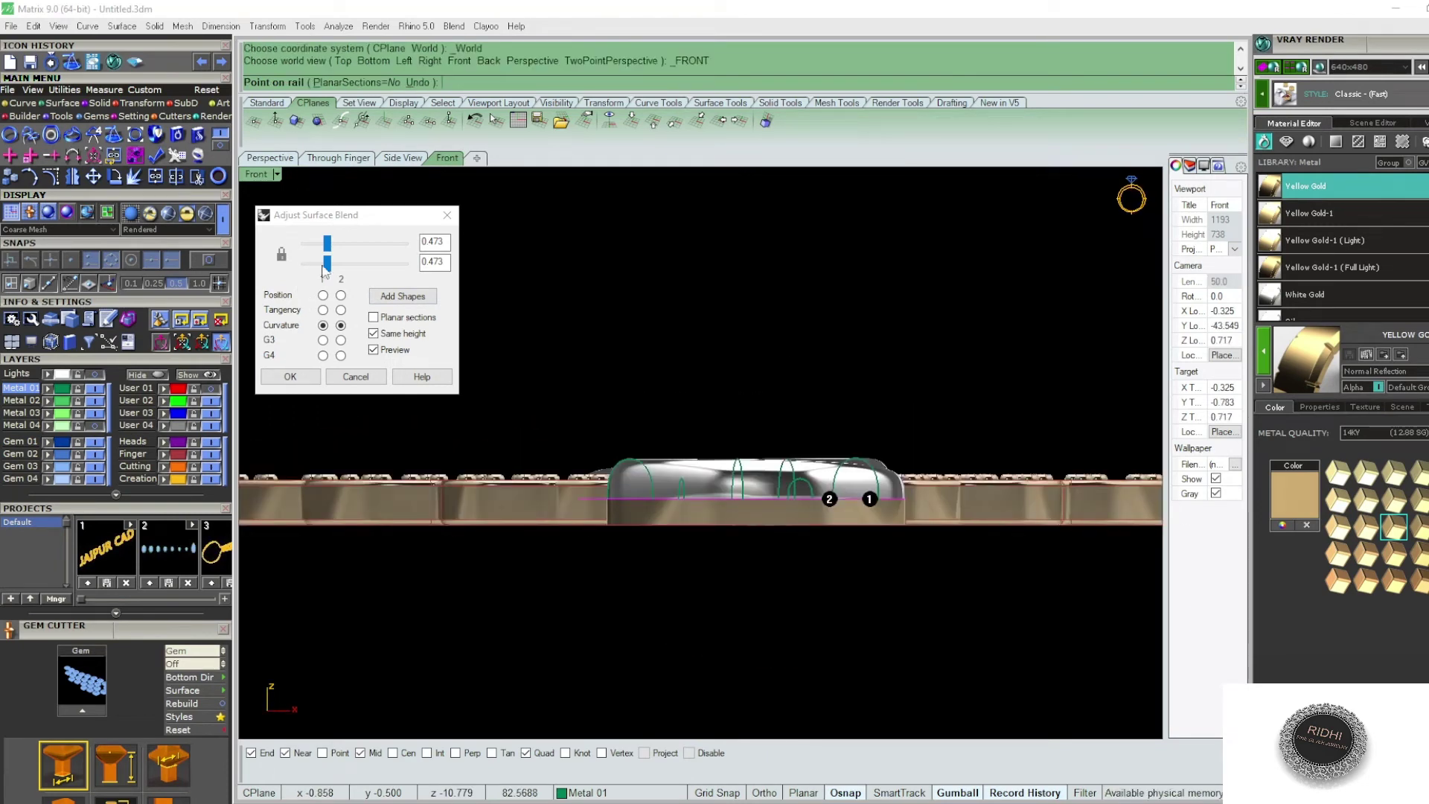
pyautogui.moveTo(330, 268); pyautogui.dragTo(321, 269)
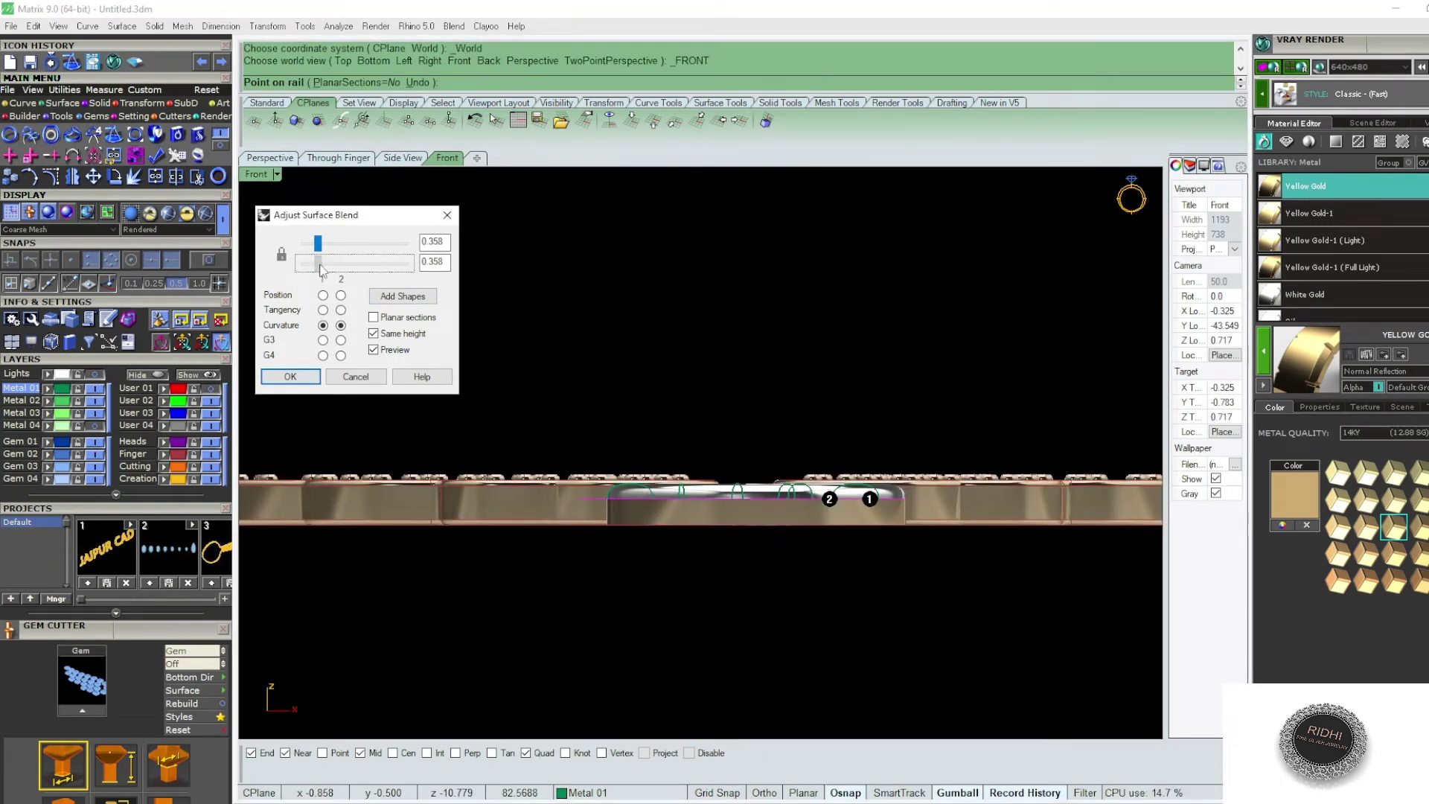
pyautogui.moveTo(730, 406); pyautogui.dragTo(726, 366, button='right')
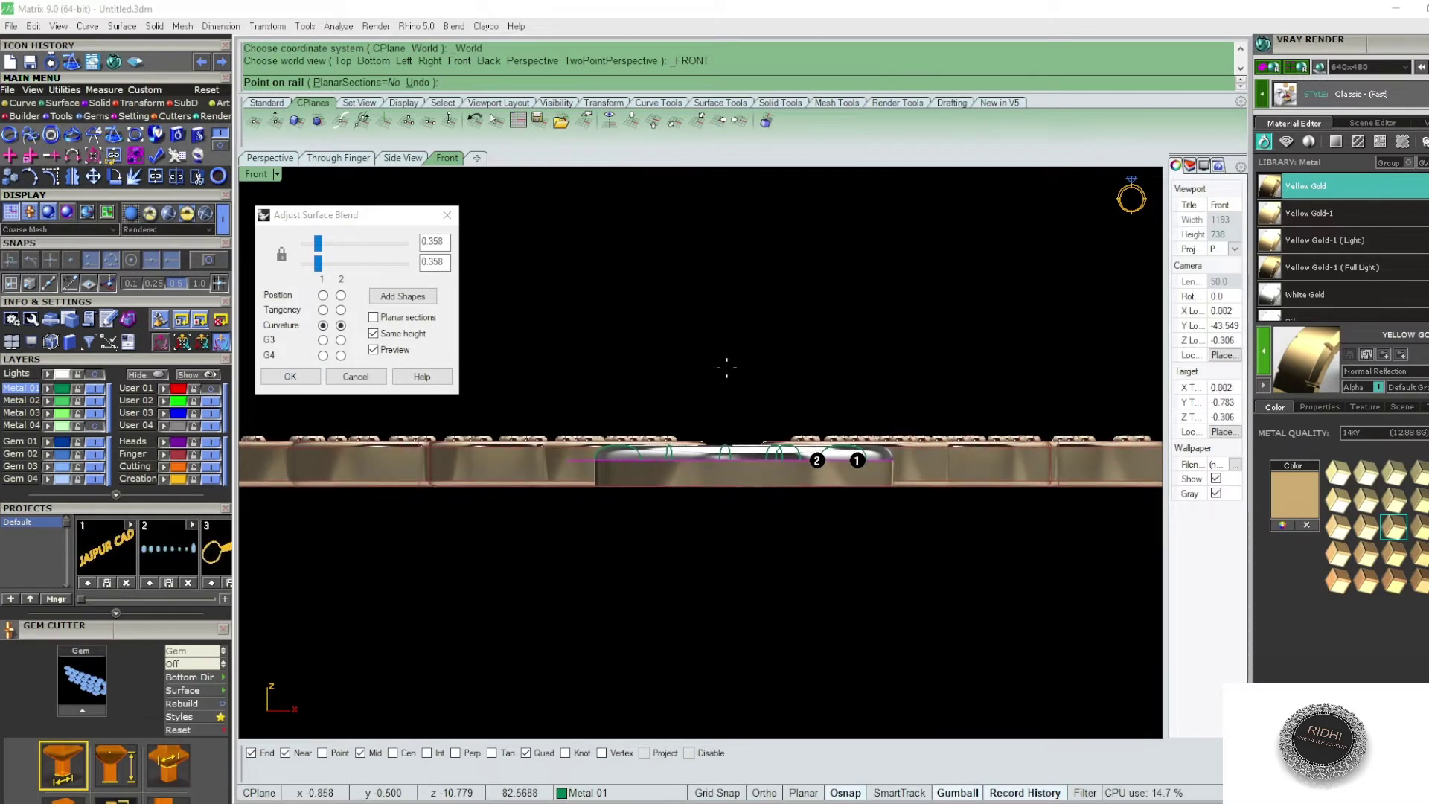
pyautogui.scroll(-2, 767, 342)
# - Make the blend sections planar with a set direction and confirm; the blend fails
pyautogui.write('p')
pyautogui.press('Return')
pyautogui.moveTo(798, 294); pyautogui.dragTo(789, 359, button='right')
pyautogui.rightClick(715, 333)
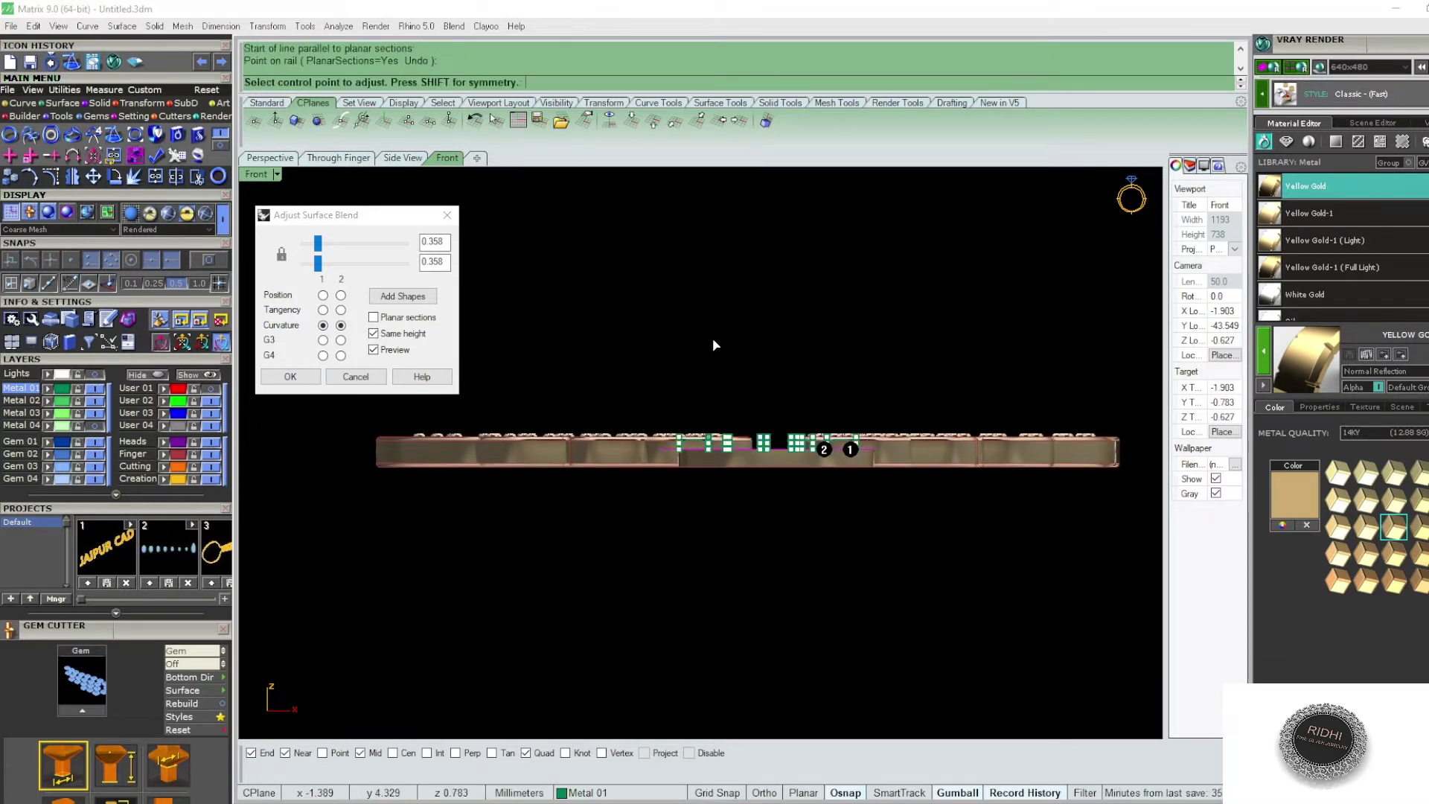
pyautogui.click(291, 376)
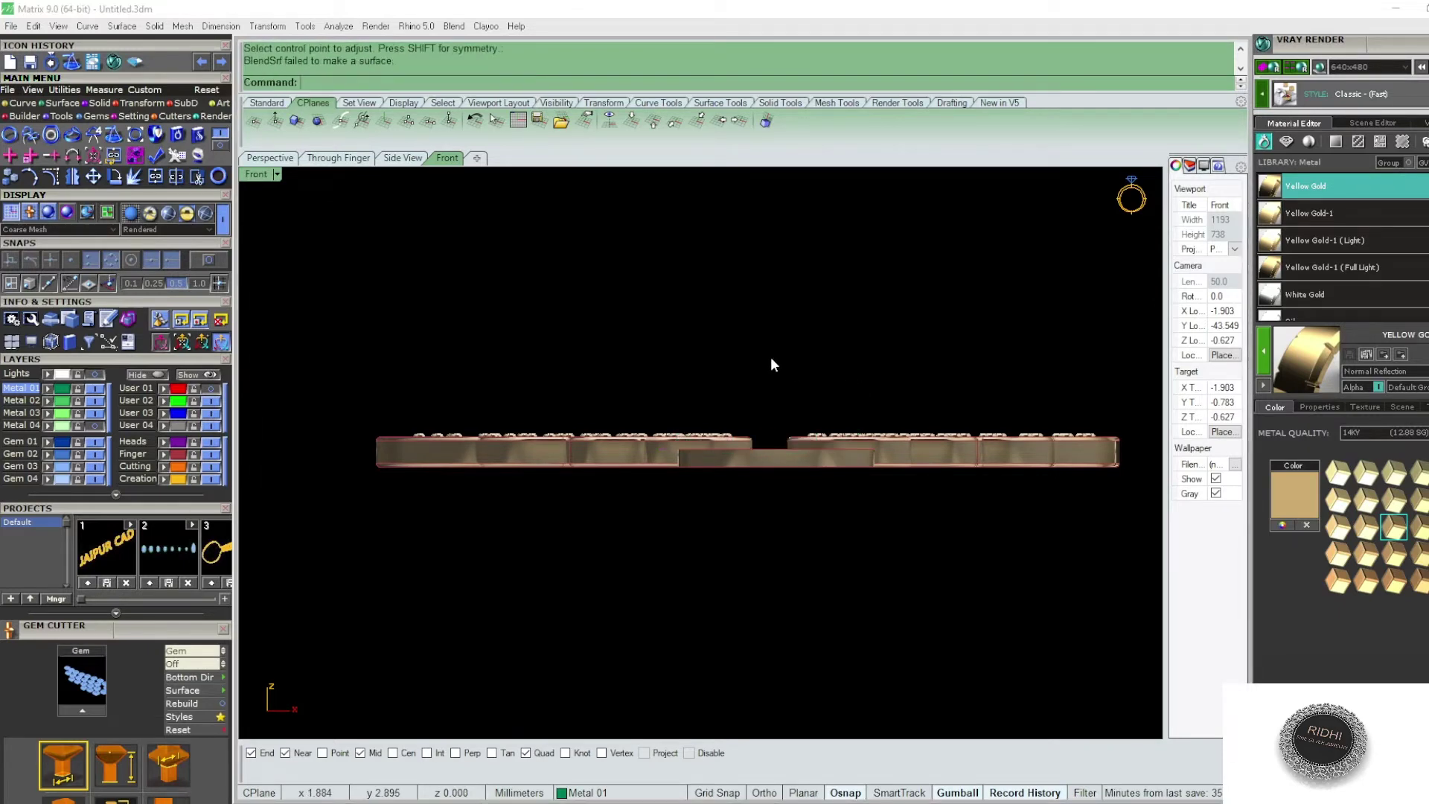
pyautogui.moveTo(770, 356); pyautogui.dragTo(792, 331, button='right')
# - In shaded Perspective with snapping off, blend between the two band ends at the crossing
pyautogui.hotkey('ctrl', 'F4')
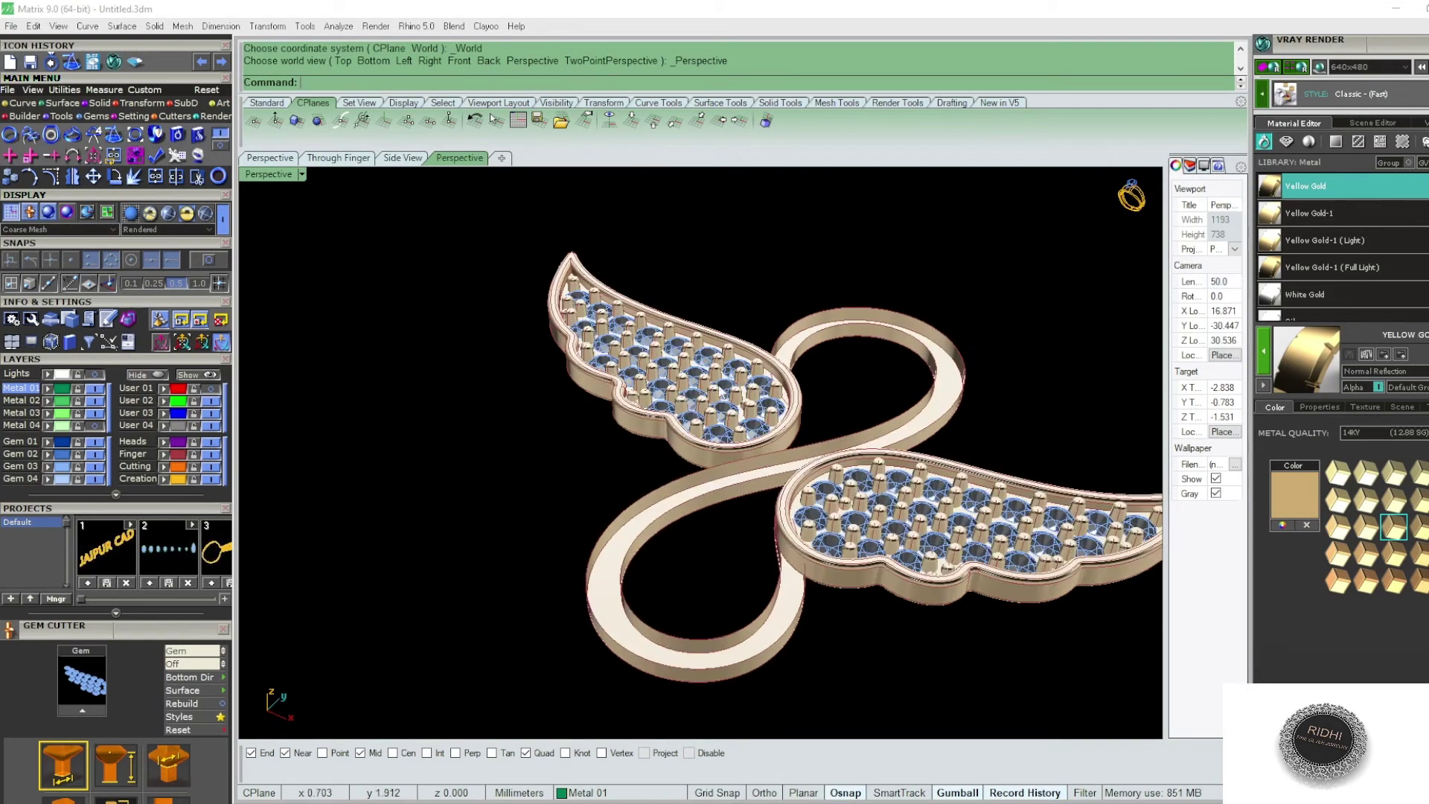
pyautogui.click(214, 258)
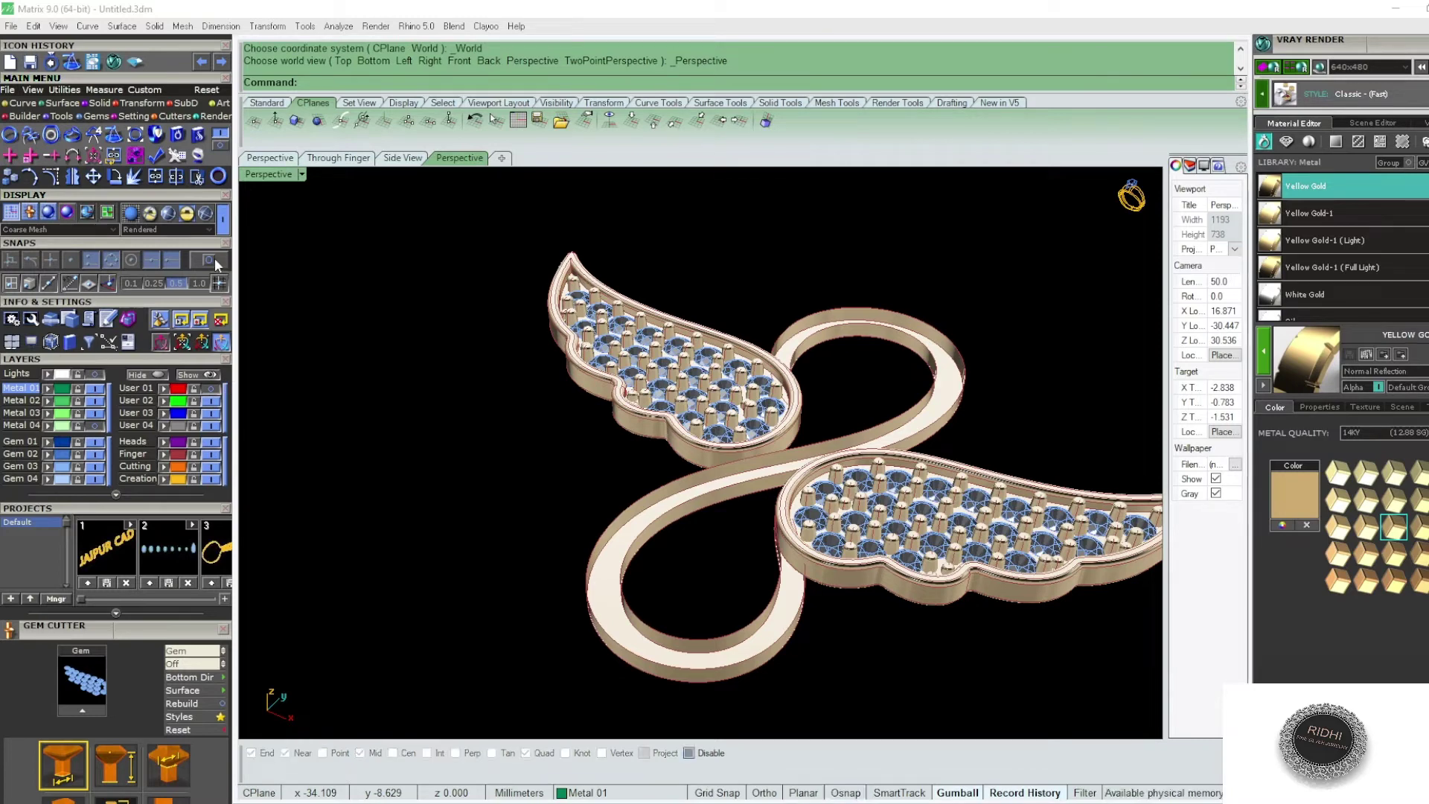
pyautogui.click(299, 174)
pyautogui.click(350, 69)
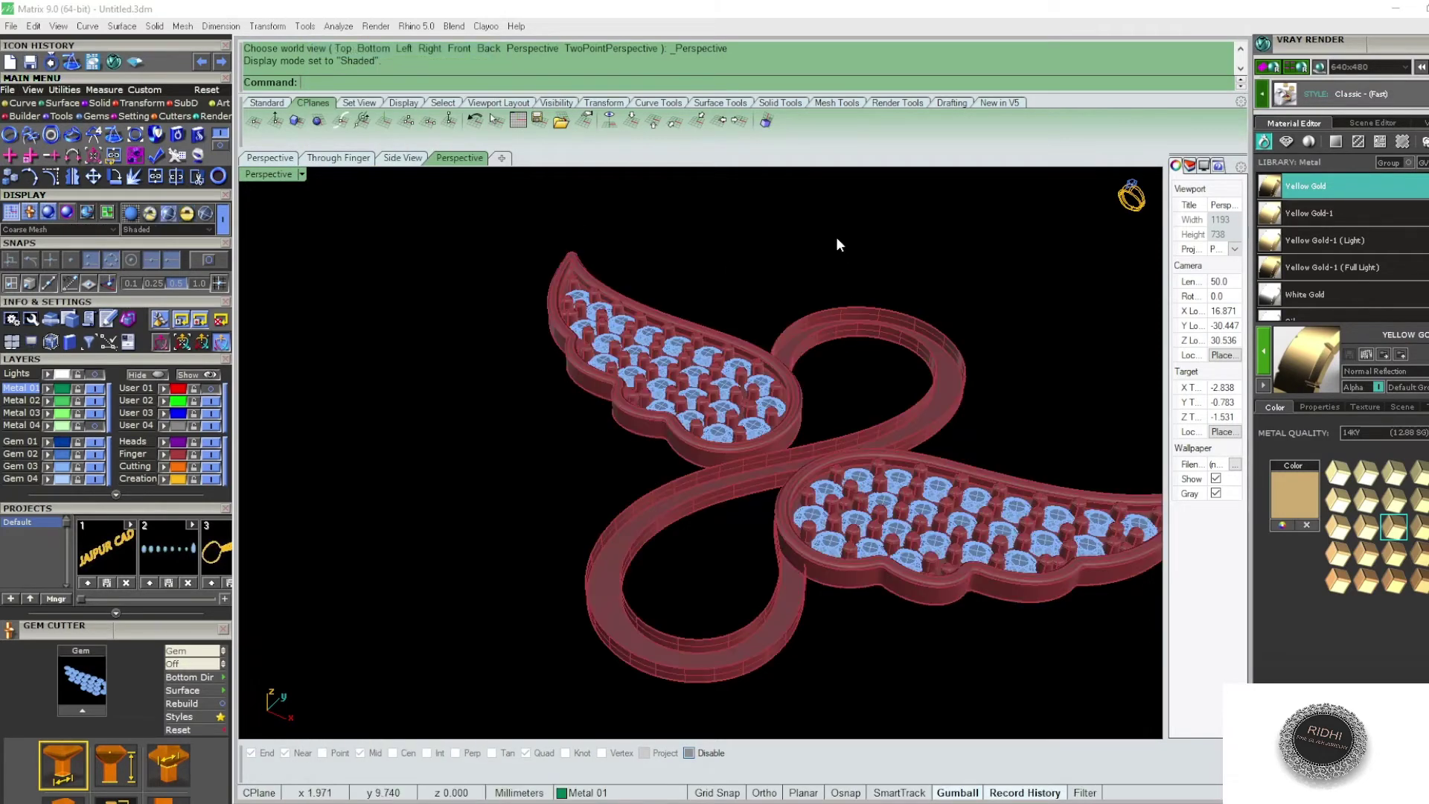
pyautogui.moveTo(811, 351); pyautogui.dragTo(815, 344, button='right')
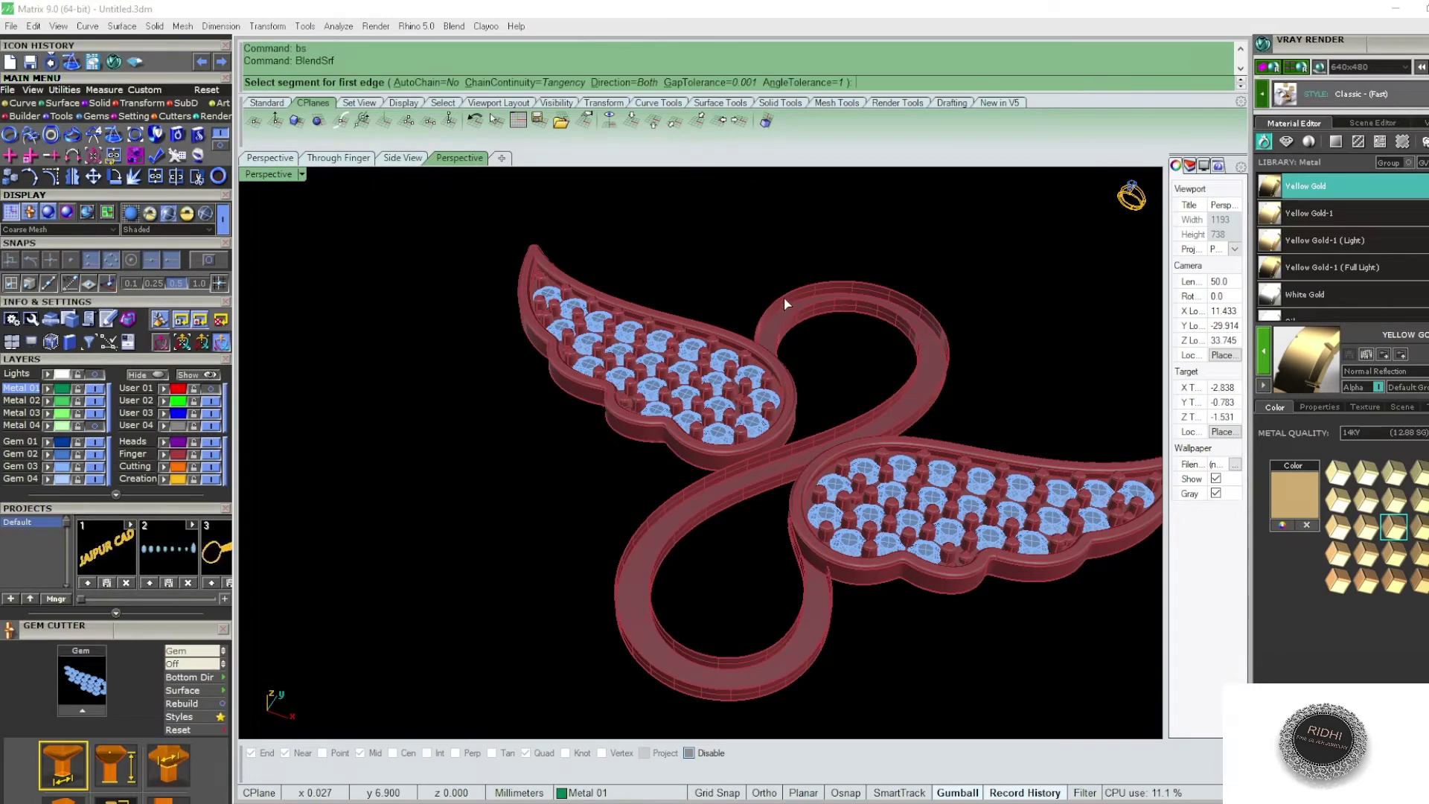
pyautogui.click(790, 301)
pyautogui.press('Return')
pyautogui.click(802, 315)
pyautogui.press('Return')
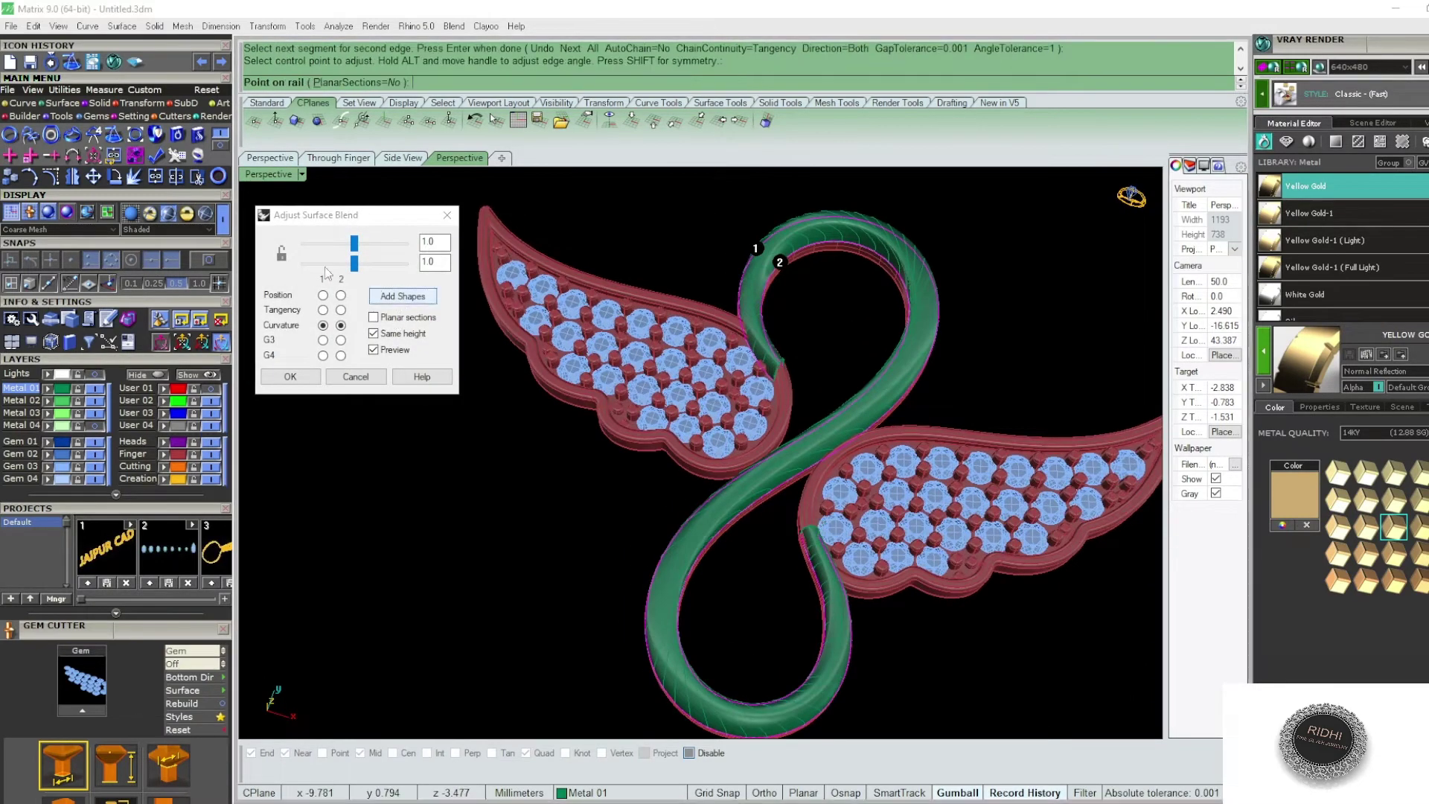
# - Add shape sections to the blend across both rails
pyautogui.click(402, 296)
pyautogui.scroll(2, 864, 231)
pyautogui.click(864, 229)
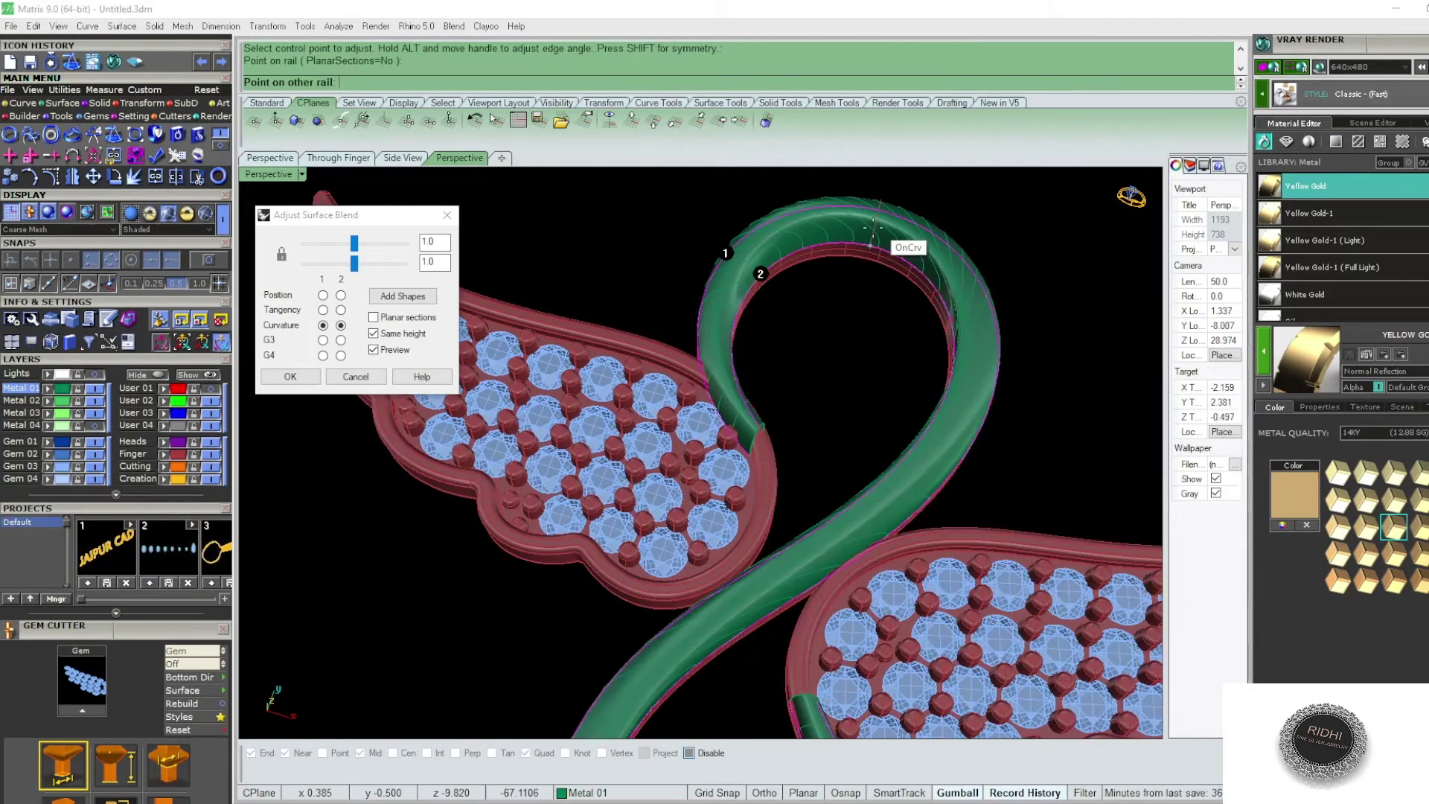
pyautogui.scroll(-3, 856, 280)
pyautogui.moveTo(856, 280); pyautogui.dragTo(850, 341, button='right')
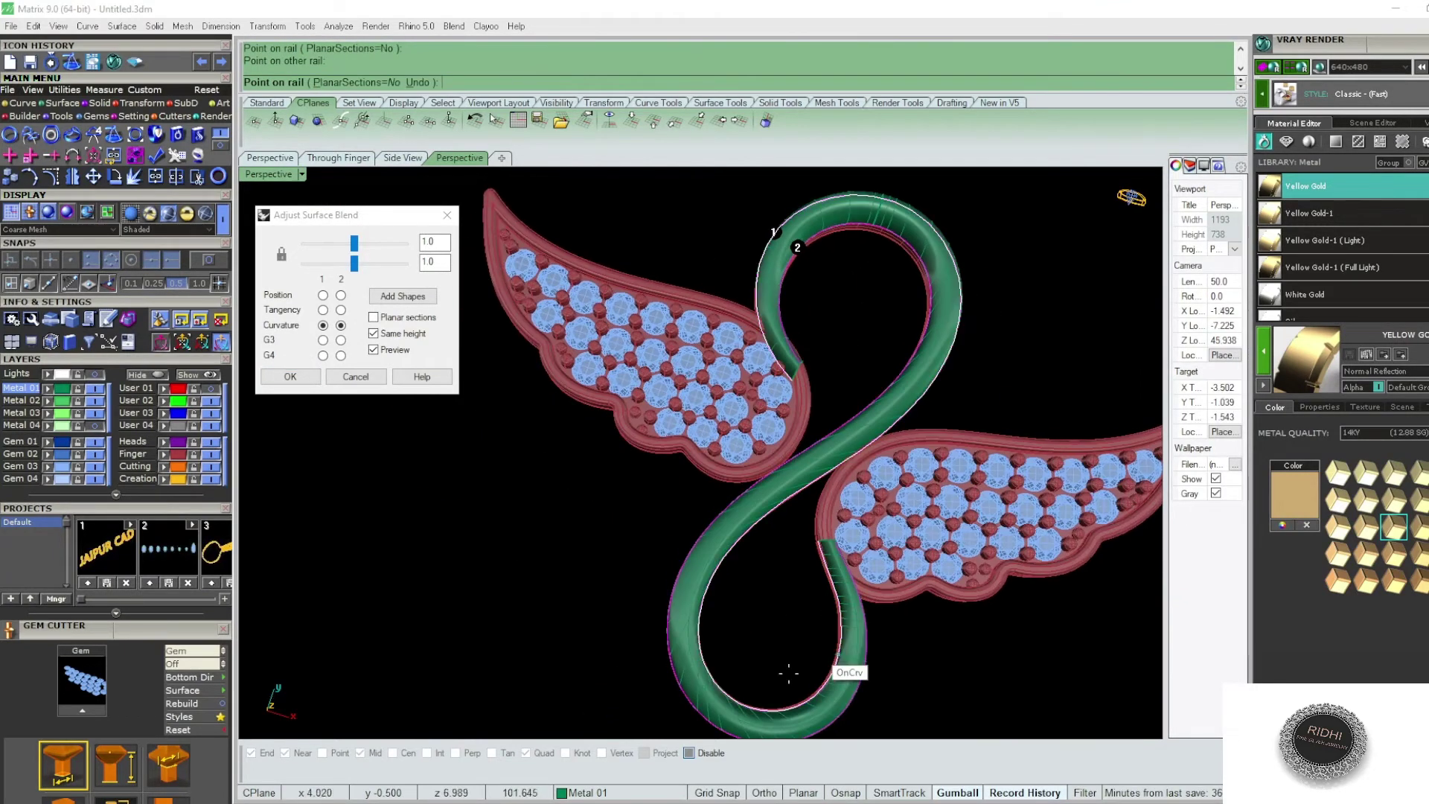
pyautogui.click(703, 659)
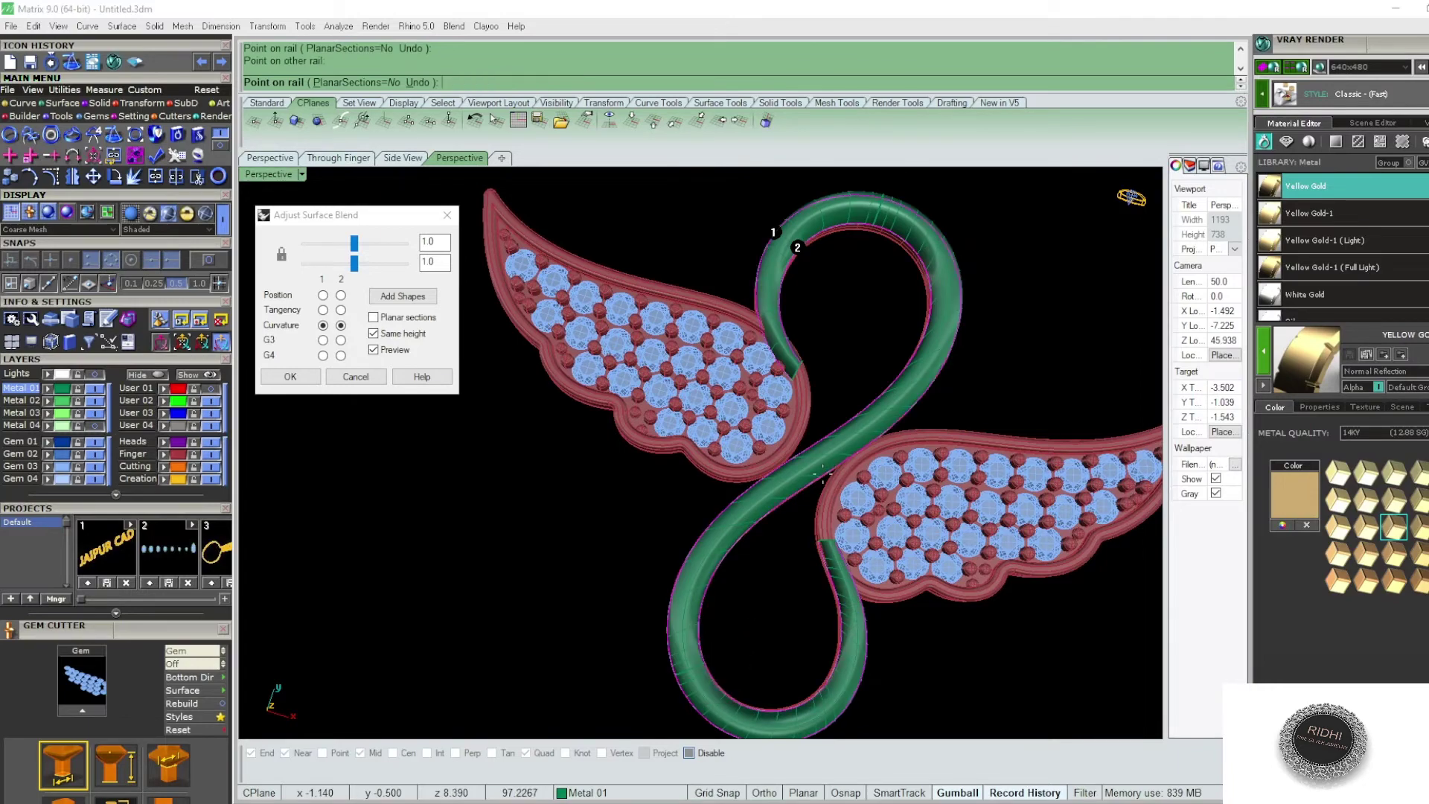
pyautogui.scroll(3, 833, 477)
pyautogui.click(837, 493)
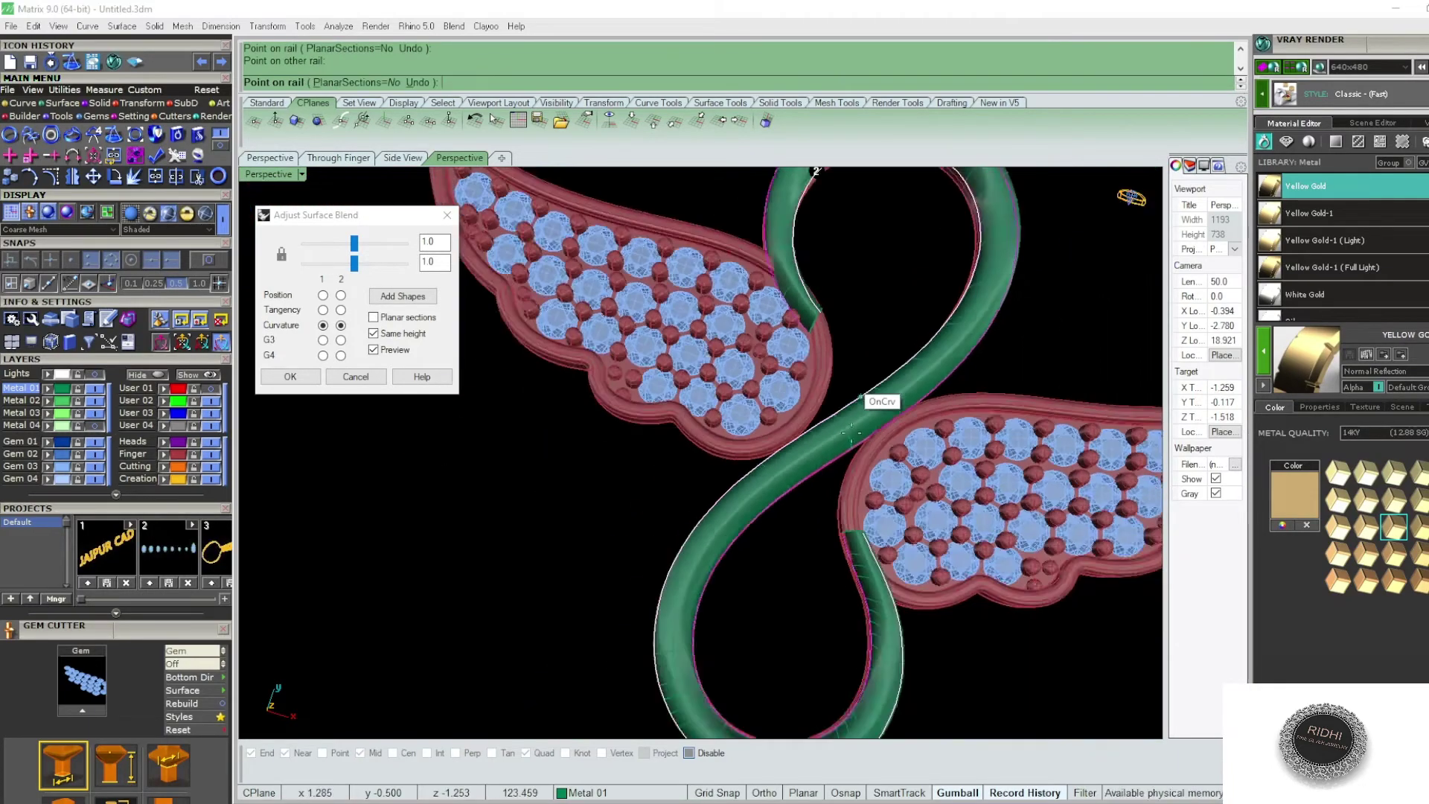
pyautogui.scroll(-5, 836, 493)
pyautogui.moveTo(837, 492); pyautogui.dragTo(849, 405, button='right')
# - Flatten the blend sliders to about 0.295 in front view and accept it
pyautogui.hotkey('ctrl', 'F2')
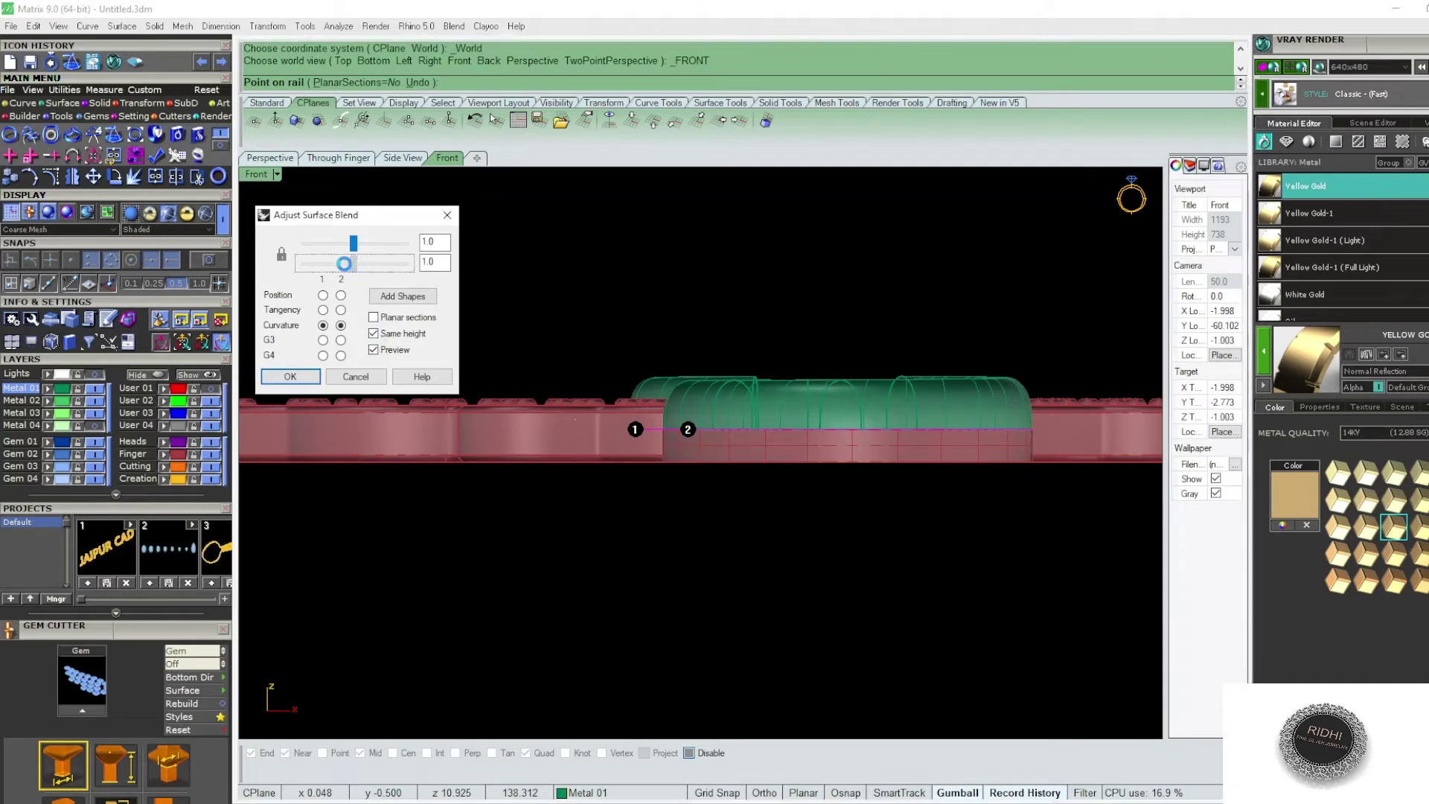
pyautogui.moveTo(354, 263); pyautogui.dragTo(311, 268)
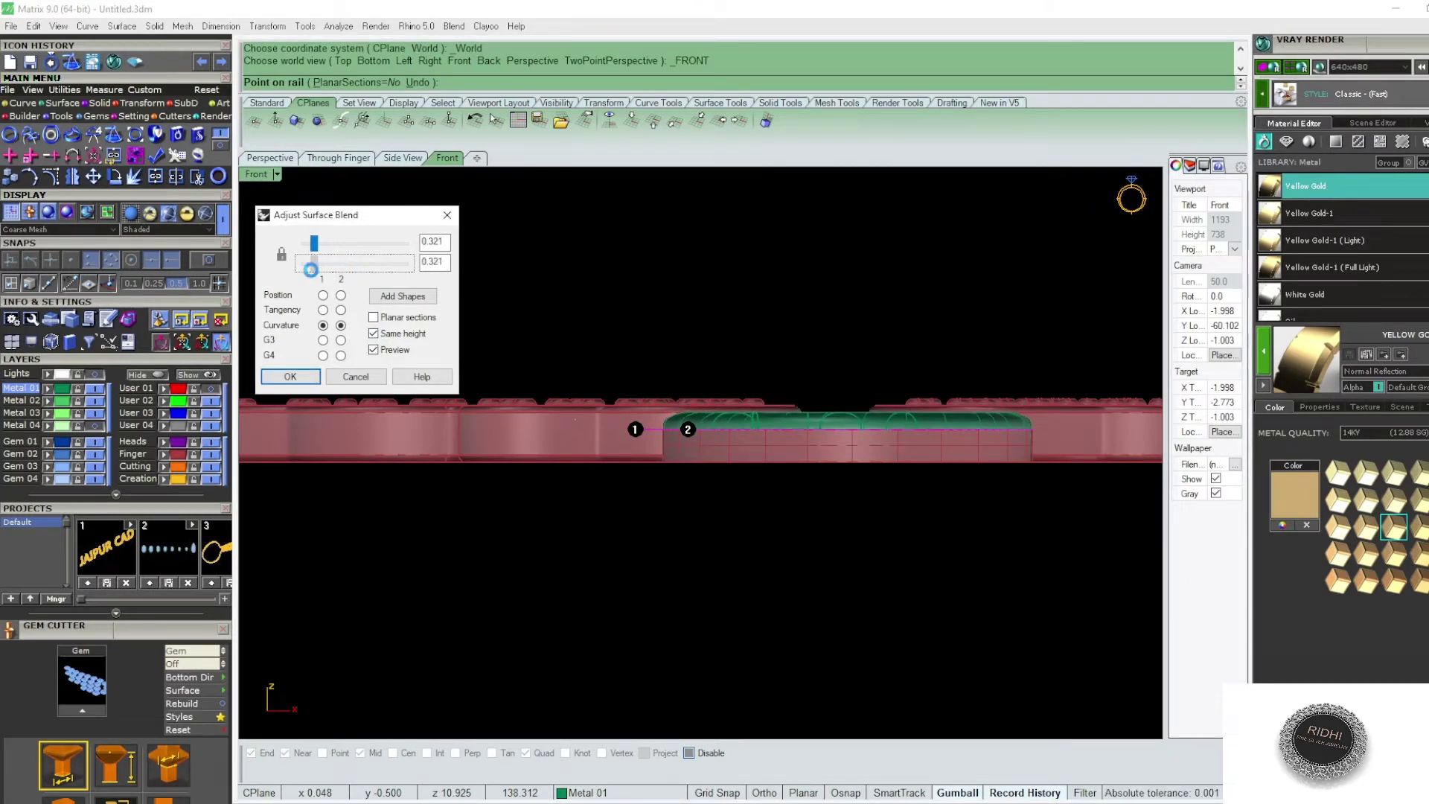
pyautogui.click(302, 379)
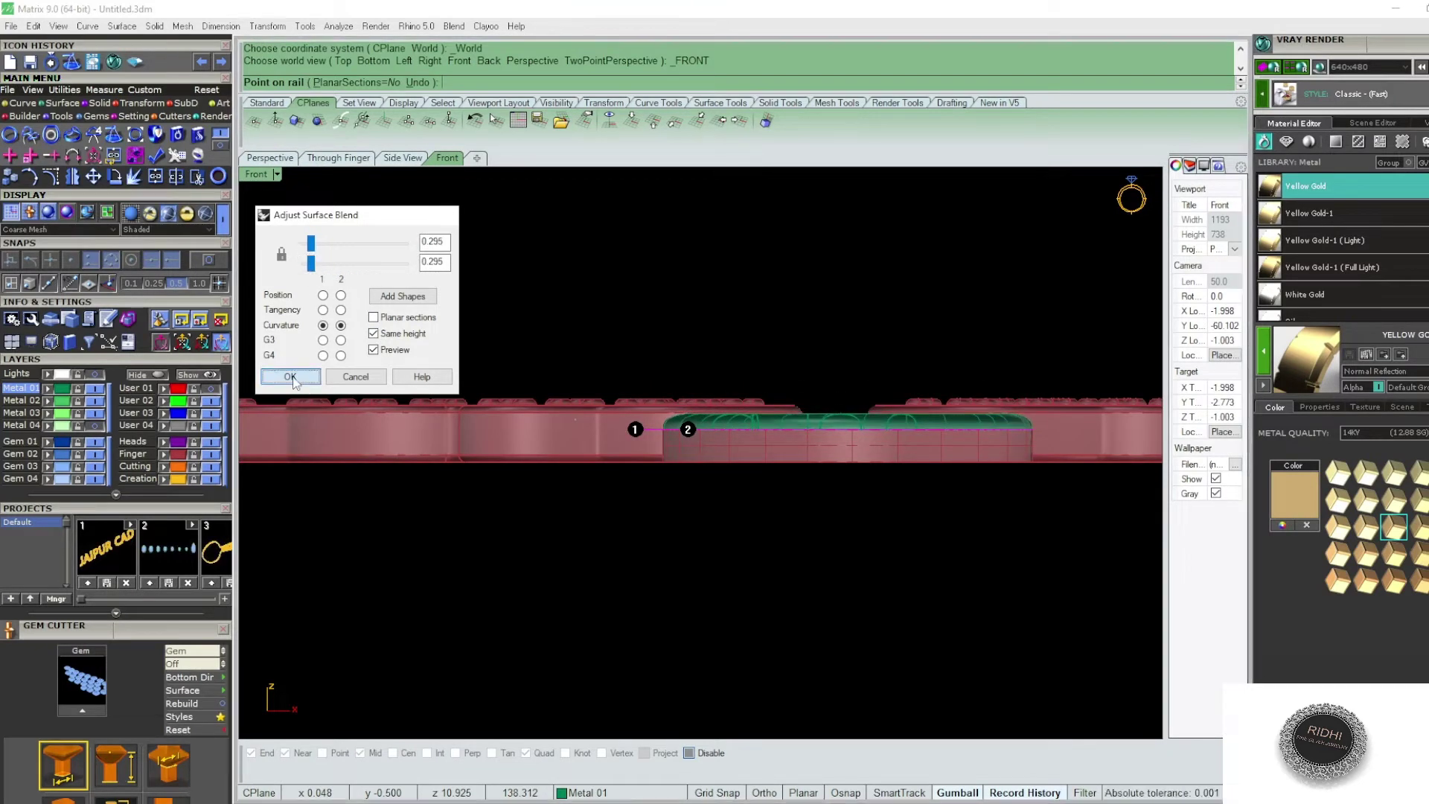
# - Join the band and blend, cap them, and put the result on the maroon layer
pyautogui.hotkey('ctrl', 'F1')
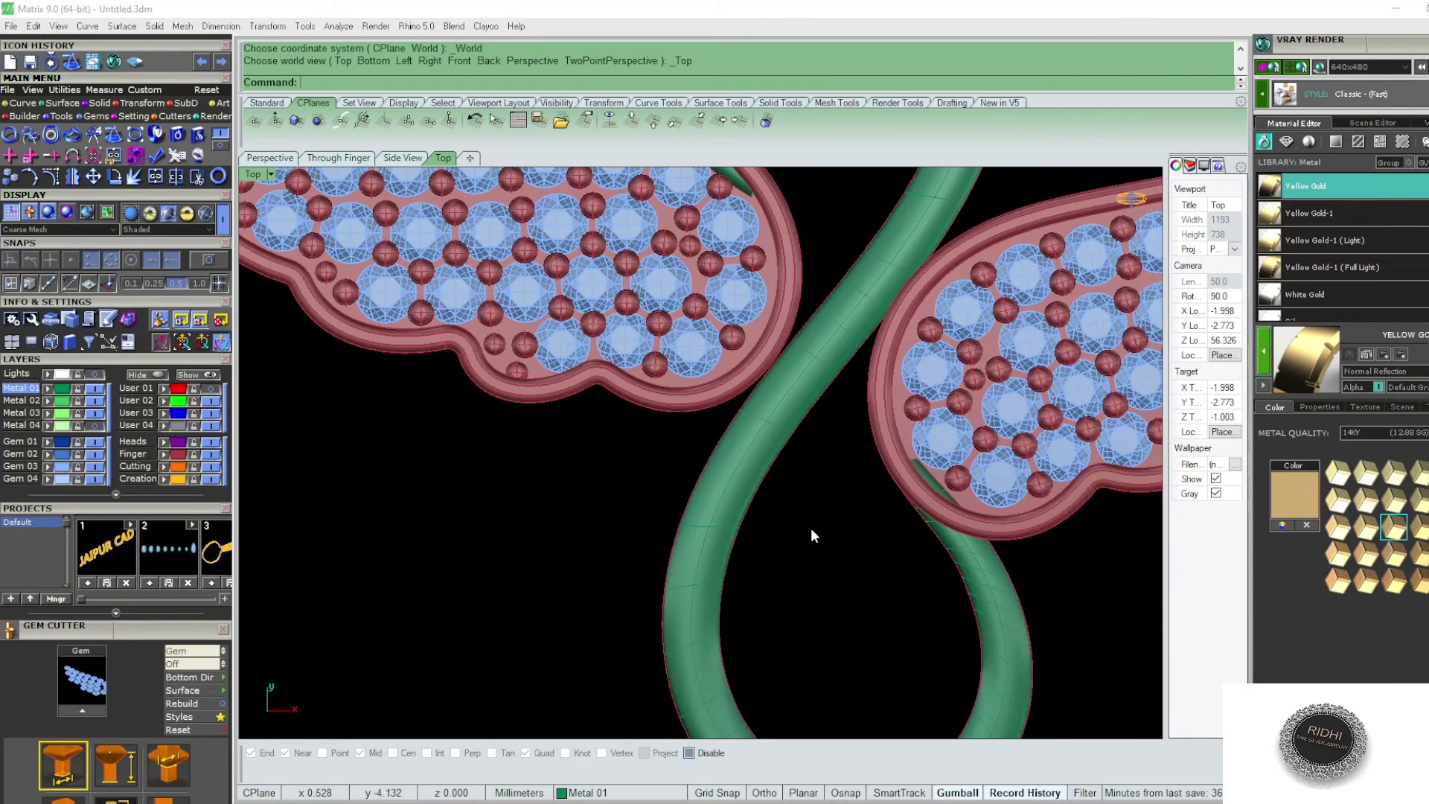
pyautogui.moveTo(811, 529); pyautogui.dragTo(695, 525)
pyautogui.write('j')
pyautogui.press('Return')
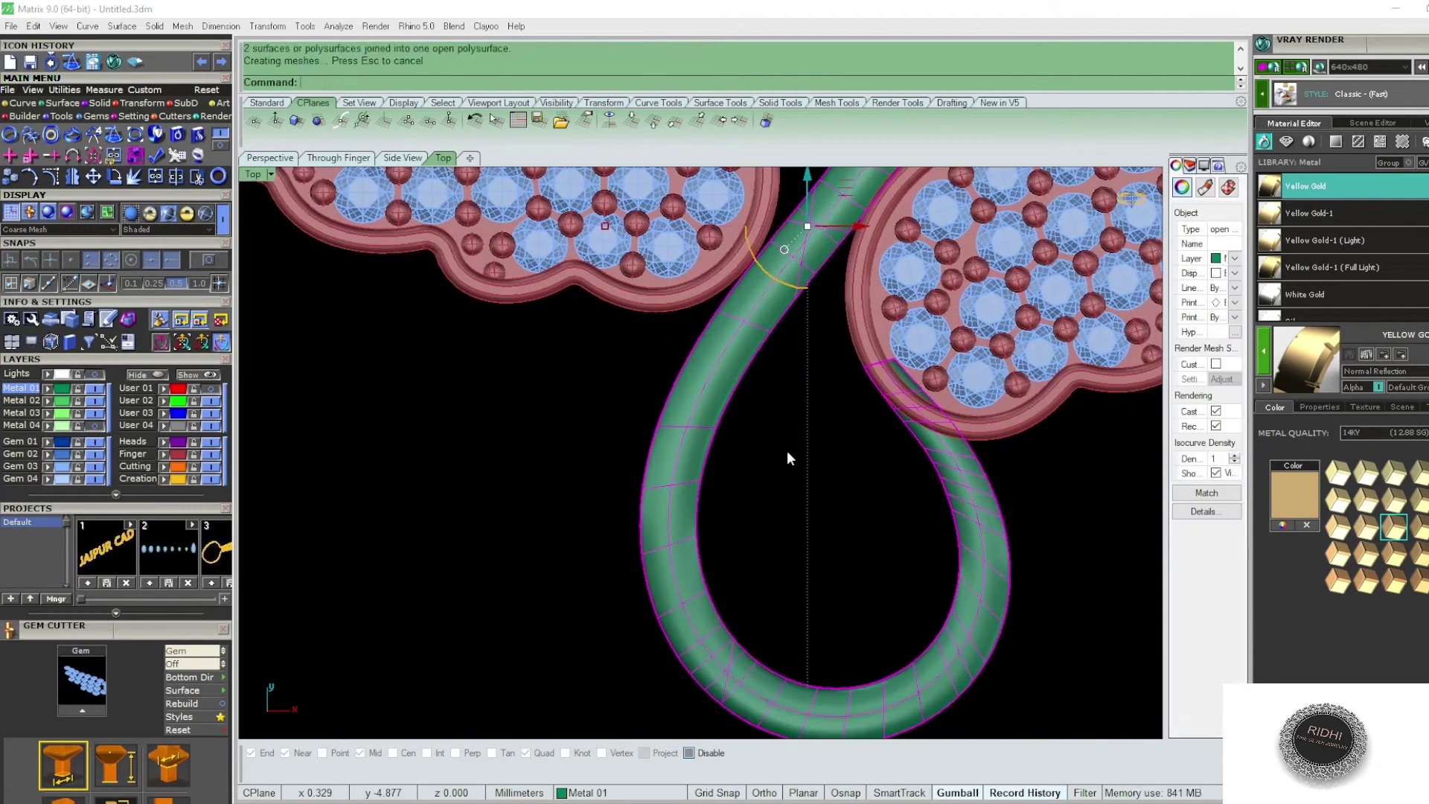
pyautogui.write('CA')
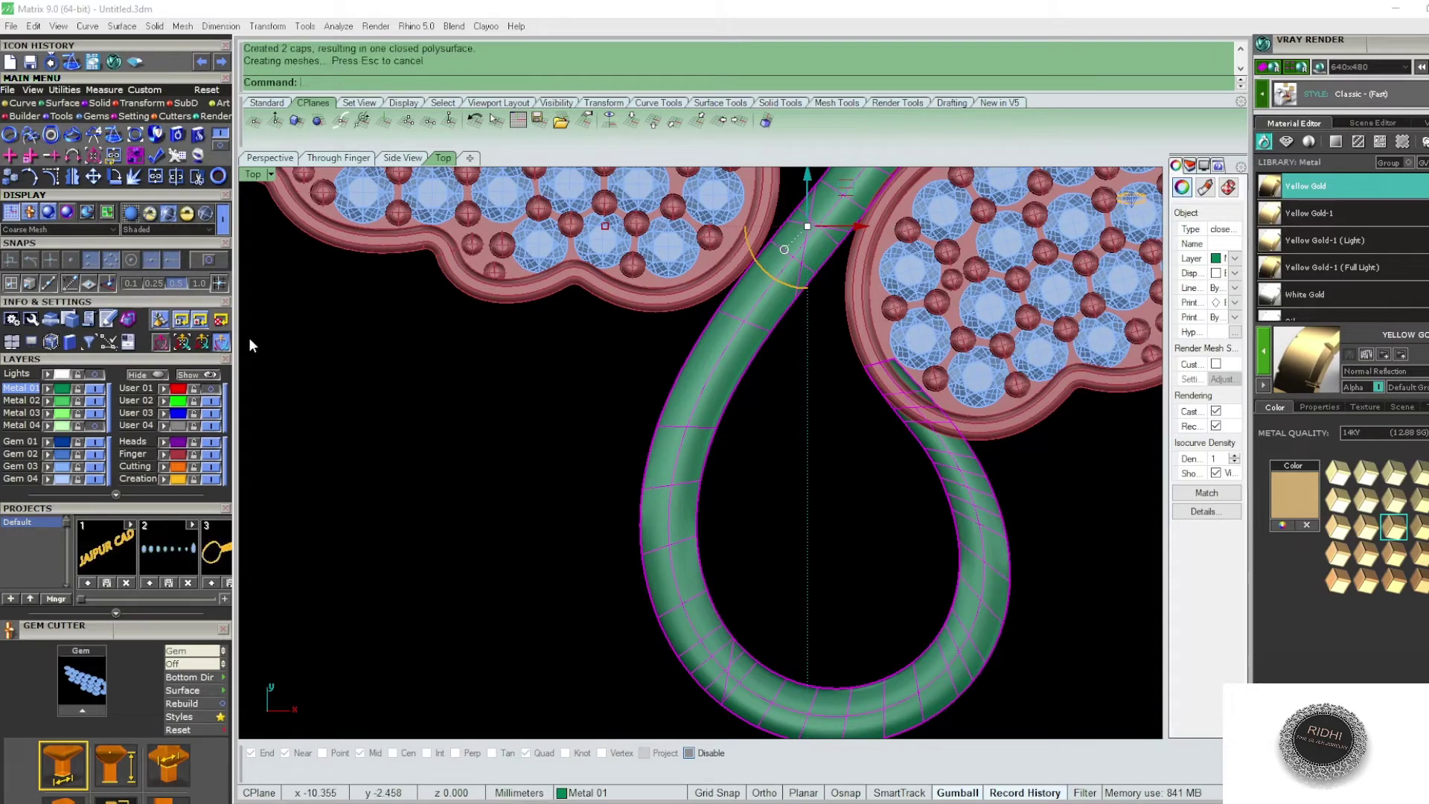
pyautogui.click(165, 456)
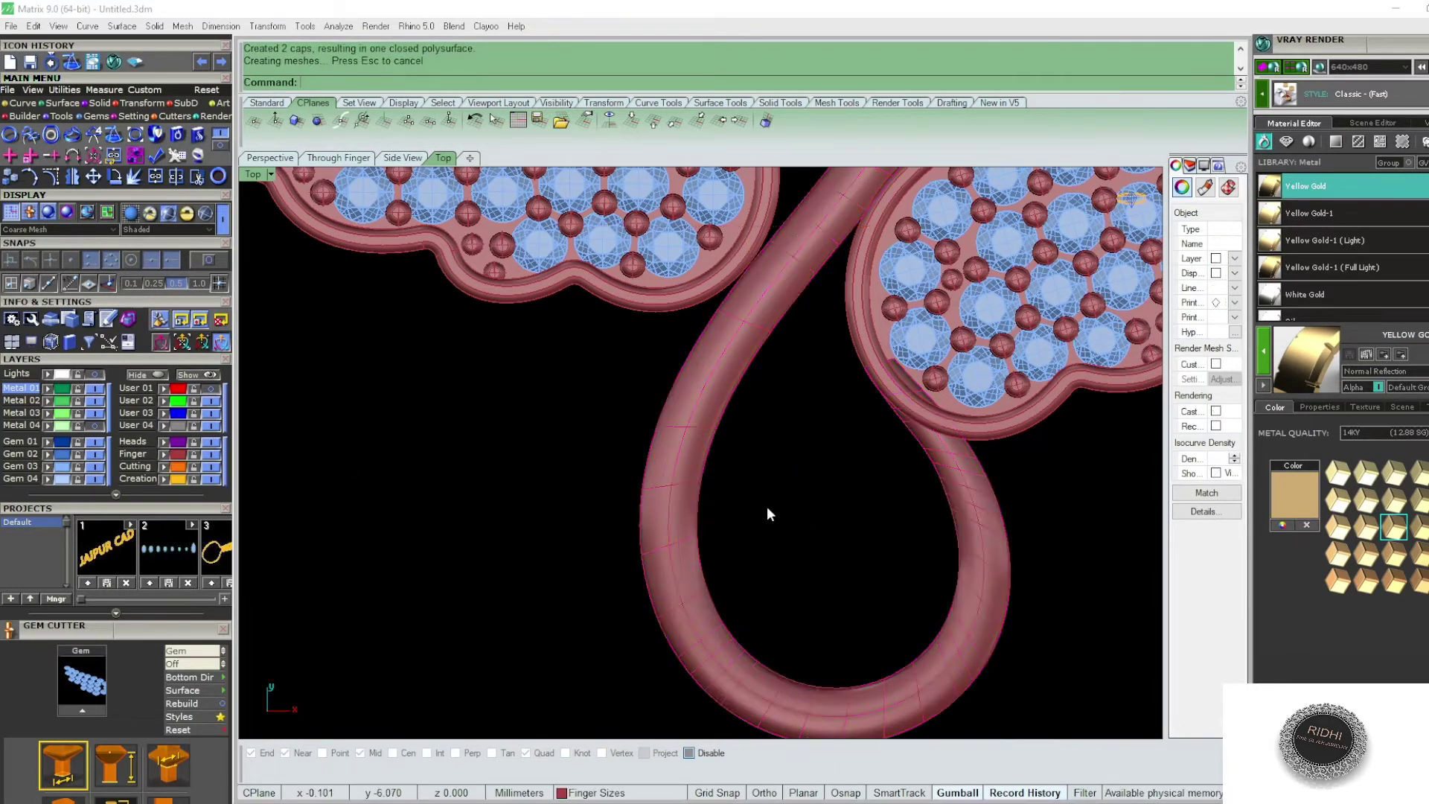
pyautogui.scroll(-5, 766, 506)
# - Stretch the new band section downward with Scale1D to its new depth
pyautogui.scroll(5, 768, 457)
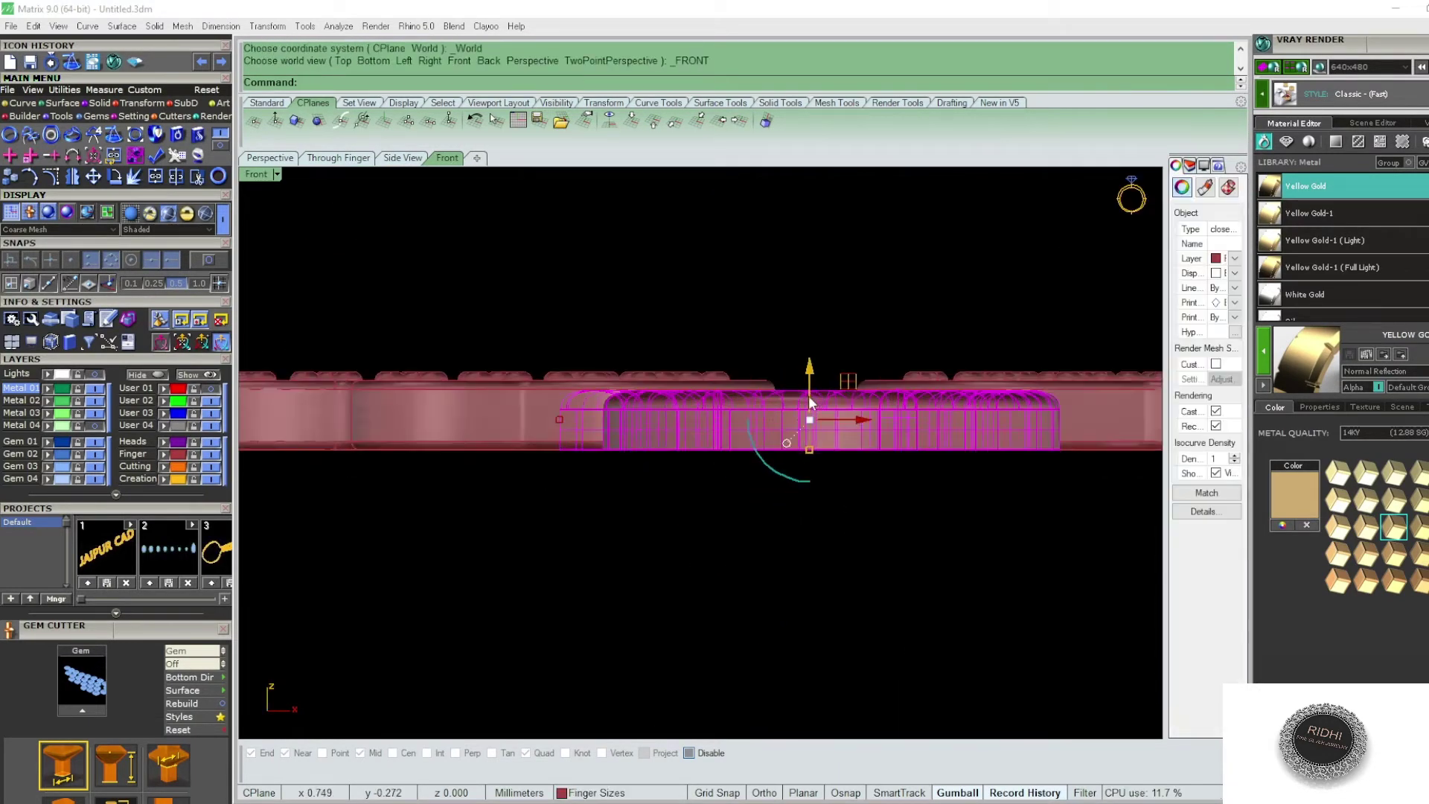
pyautogui.click(821, 385)
pyautogui.click(820, 512)
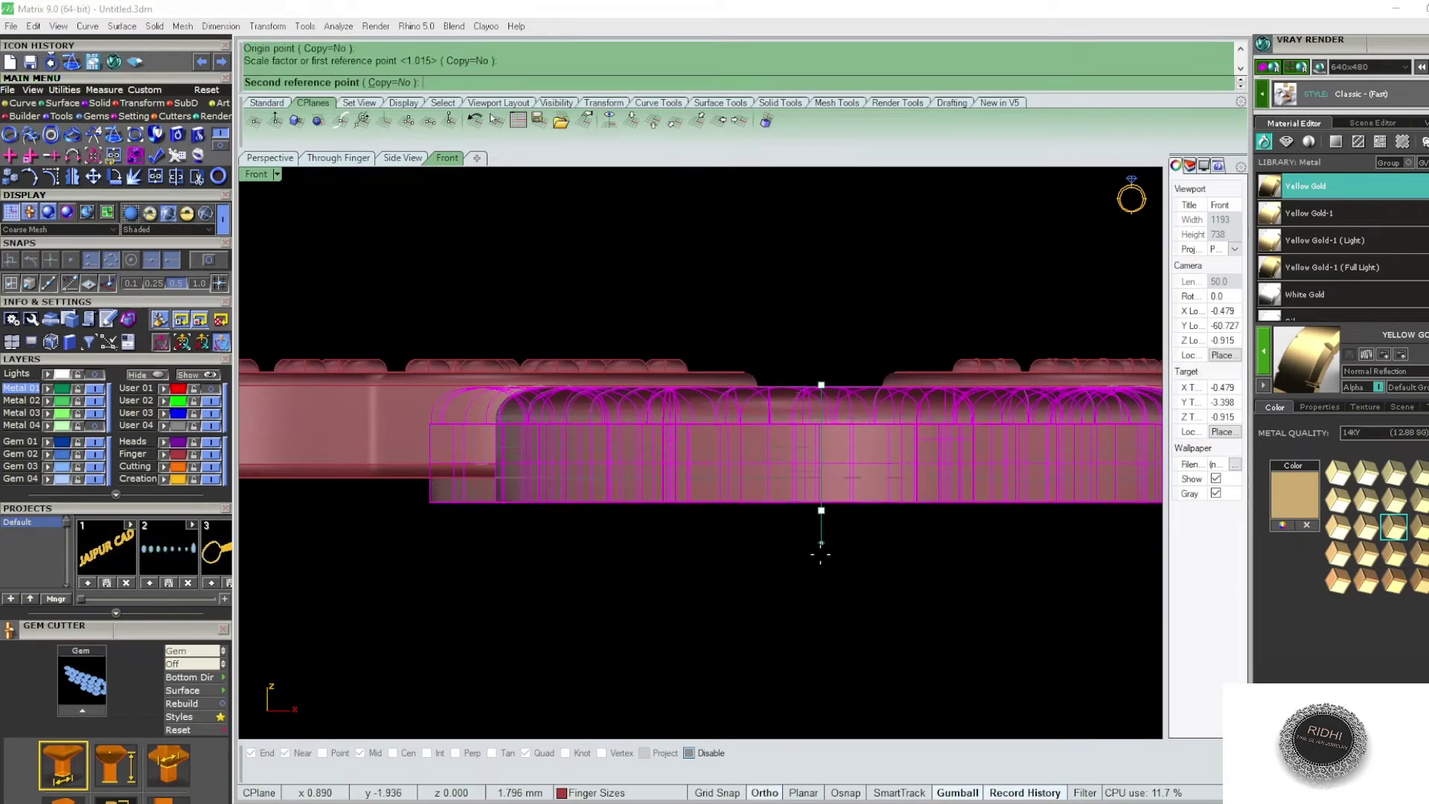
pyautogui.click(819, 576)
# - Turn Osnap back on and cut the stretched band section's underside flat with BB
pyautogui.write('CC')
pyautogui.press('Return')
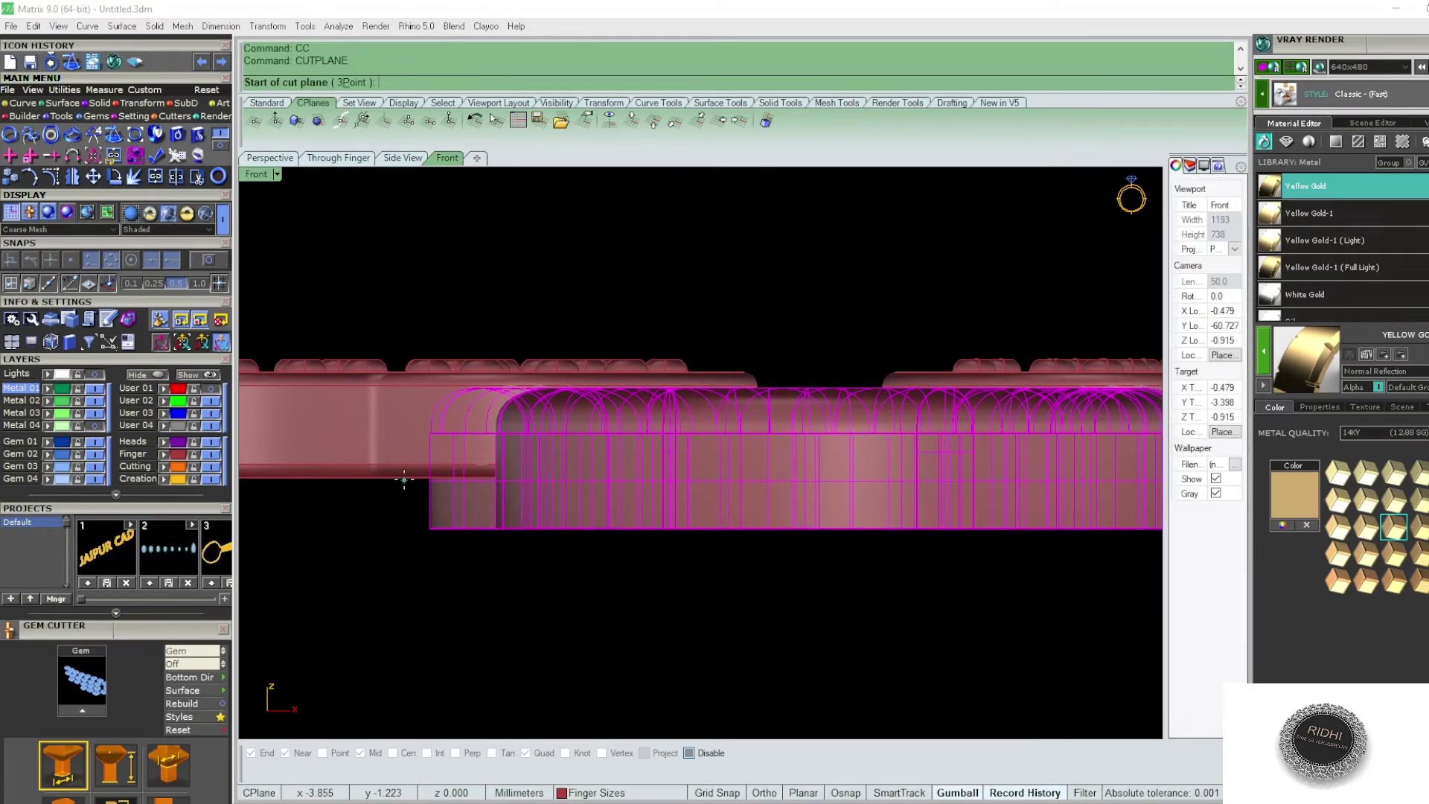
pyautogui.click(195, 259)
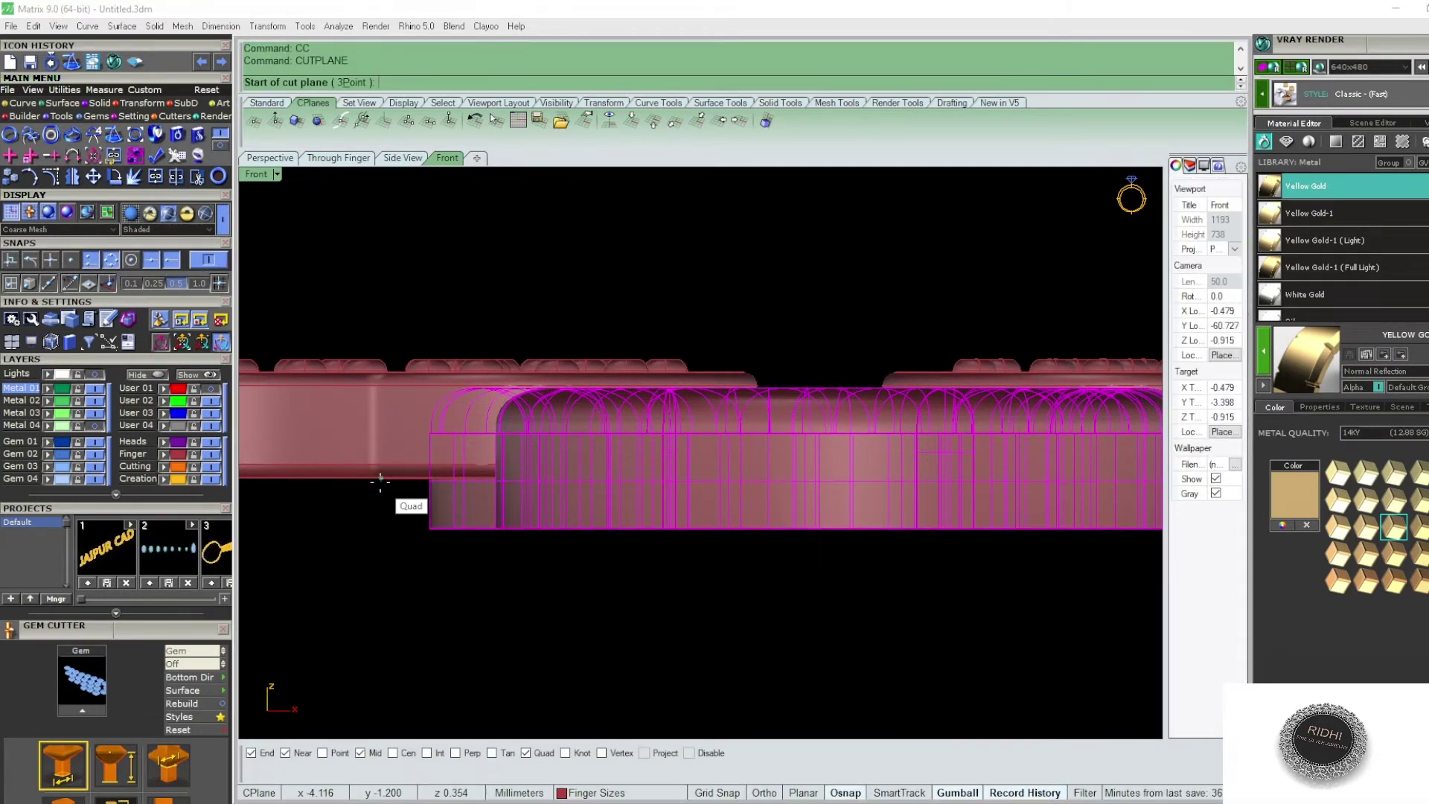
pyautogui.press('Escape')
pyautogui.click(708, 475)
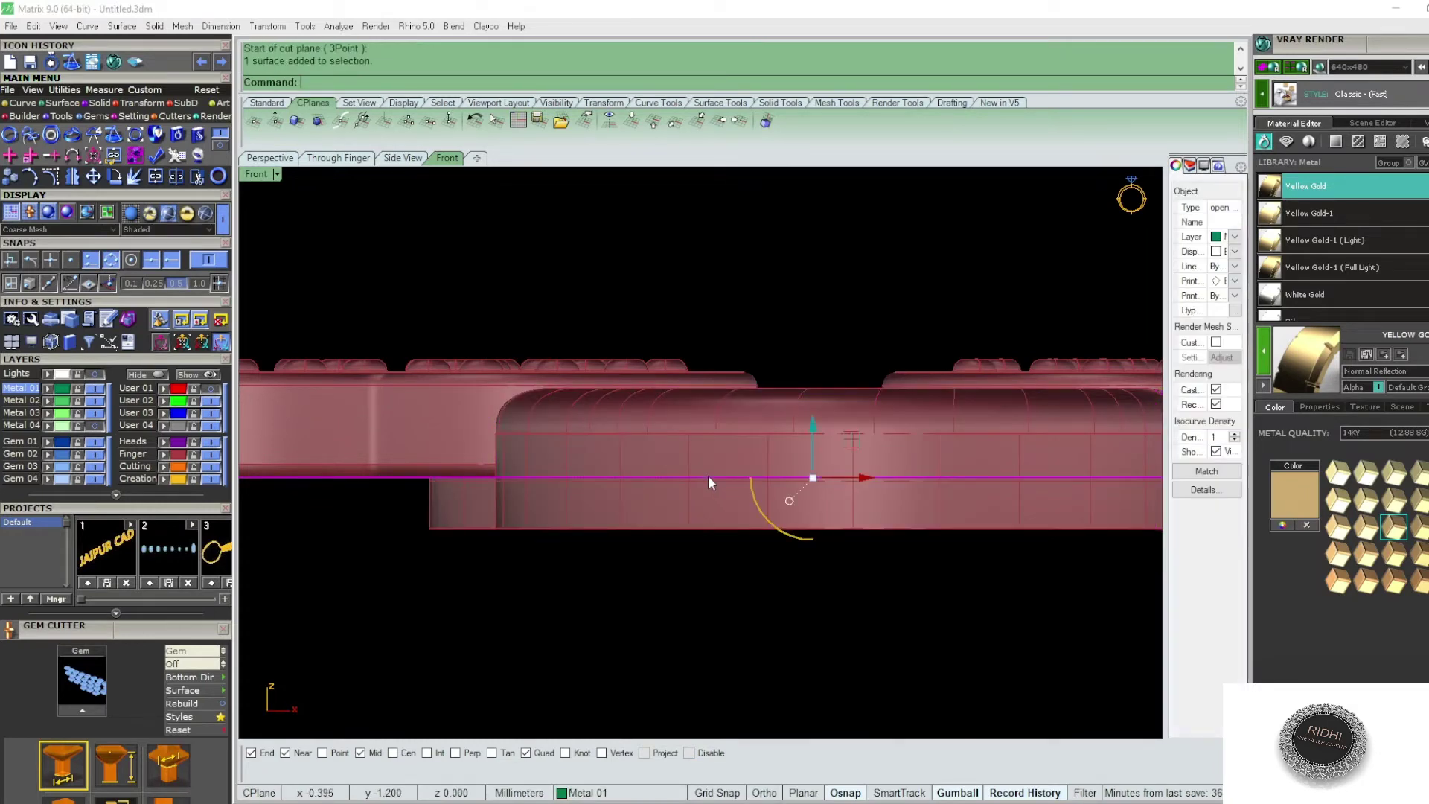
pyautogui.click(797, 423)
pyautogui.write('BB')
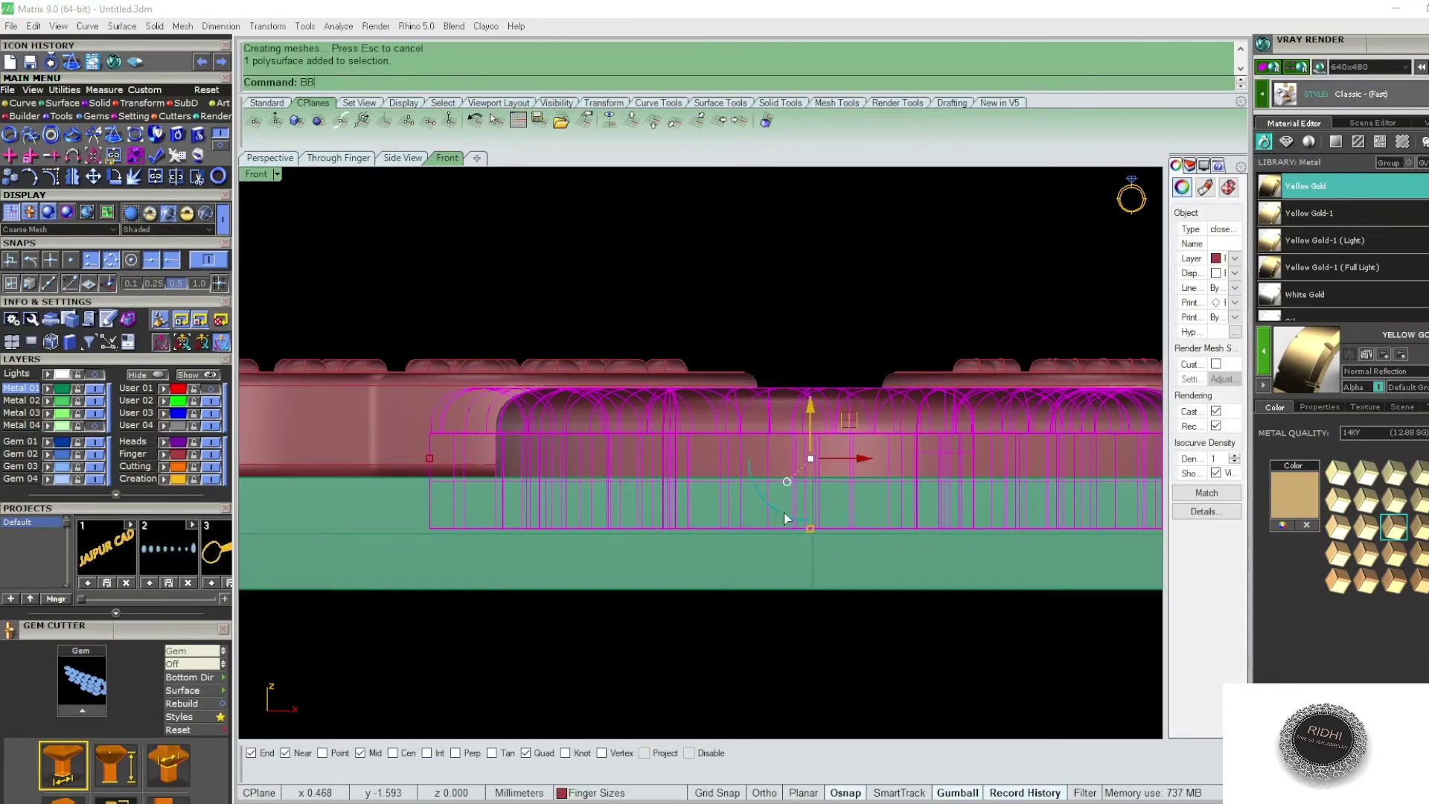
pyautogui.press('Return')
pyautogui.hotkey('ctrl', 'F4')
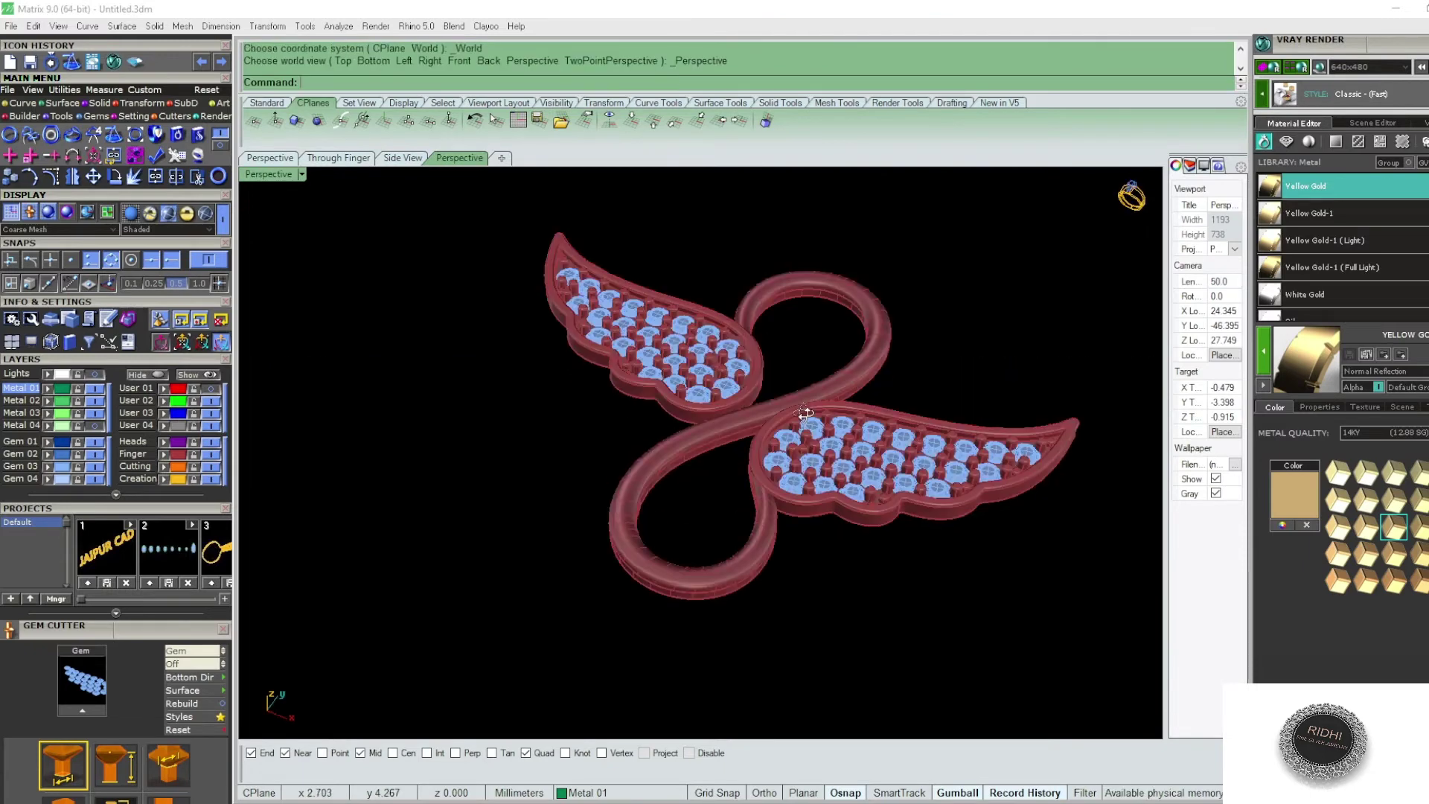
pyautogui.scroll(1, 803, 413)
pyautogui.scroll(5, 779, 401)
pyautogui.click(817, 367)
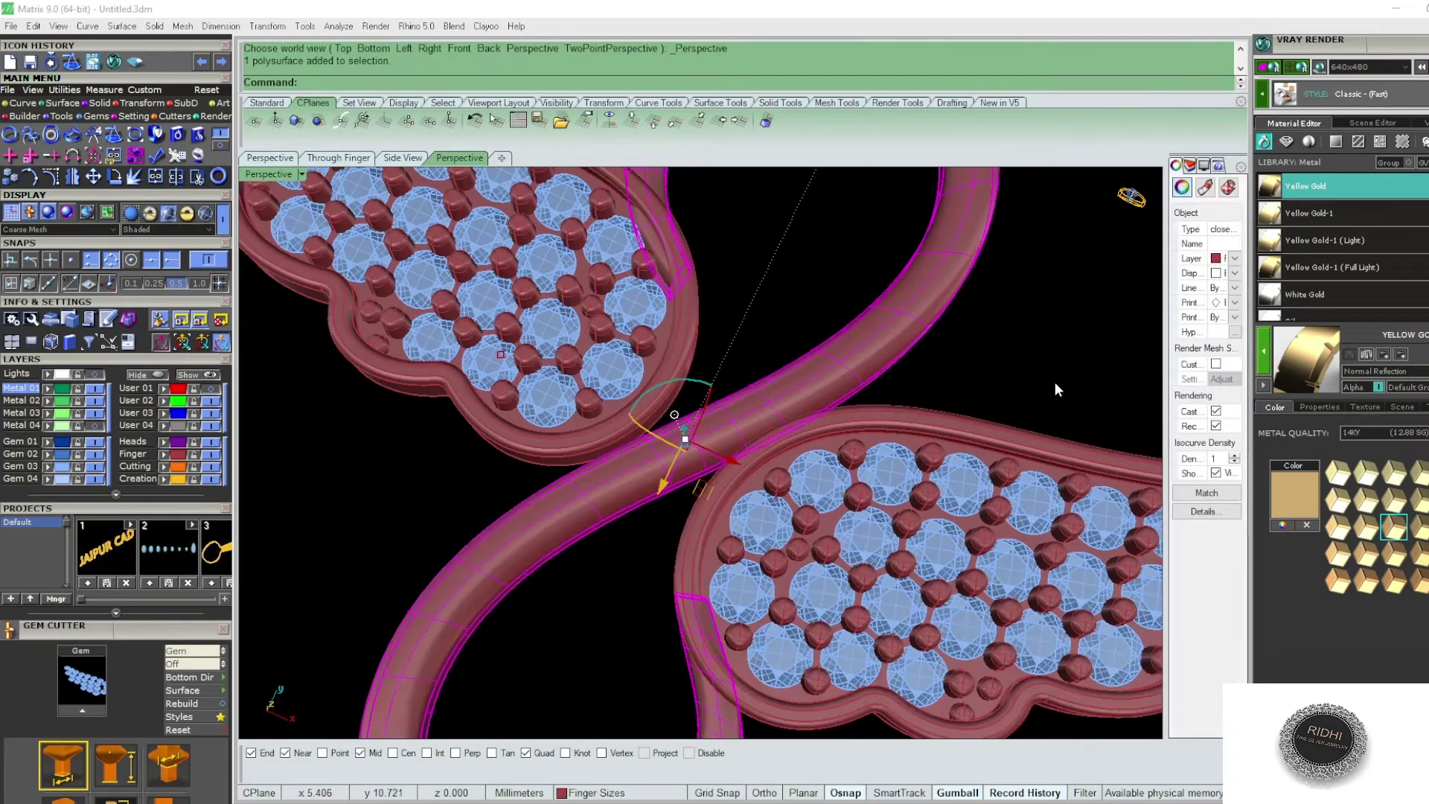
pyautogui.press('Escape')
pyautogui.scroll(-2, 795, 409)
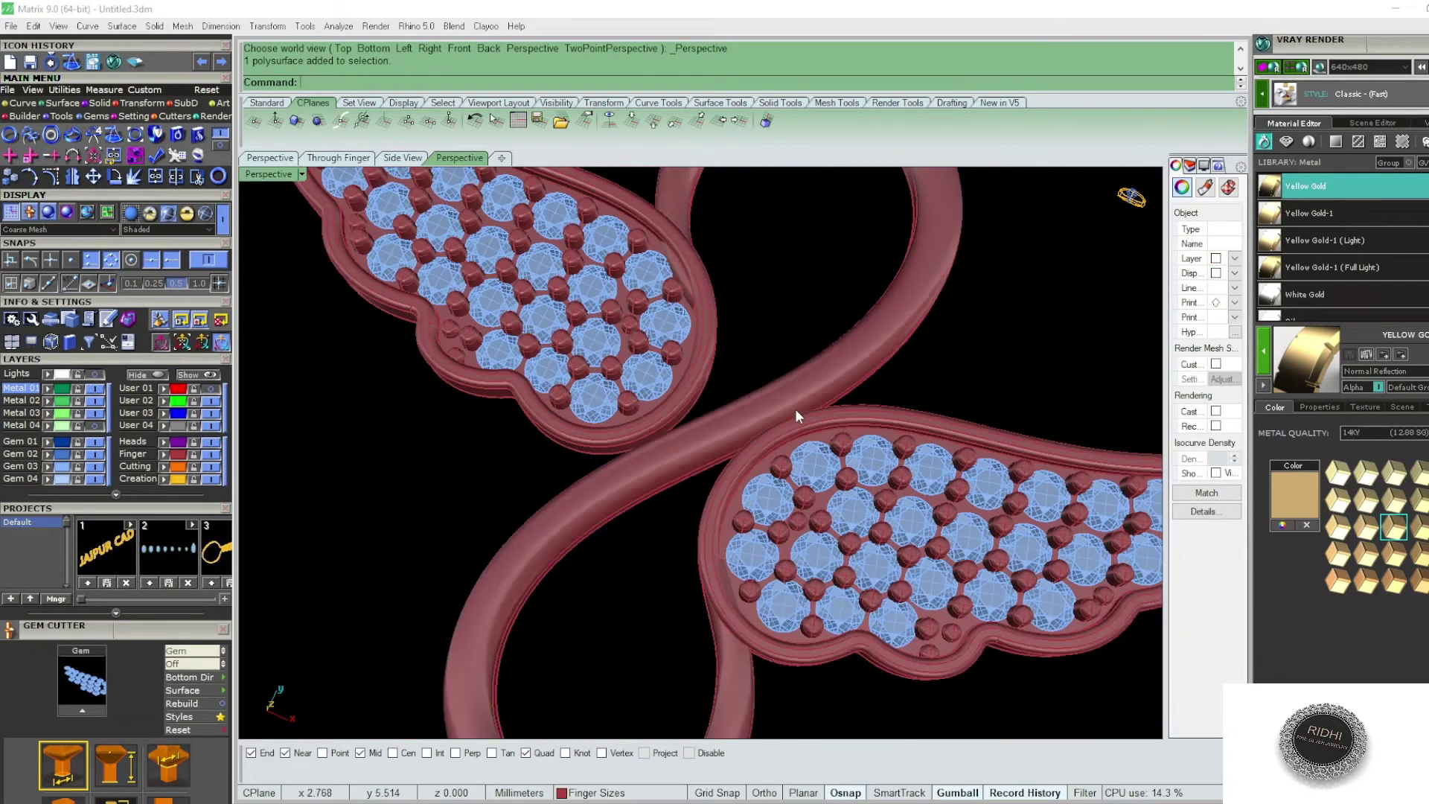
pyautogui.scroll(-5, 774, 387)
pyautogui.hotkey('ctrl', 'F1')
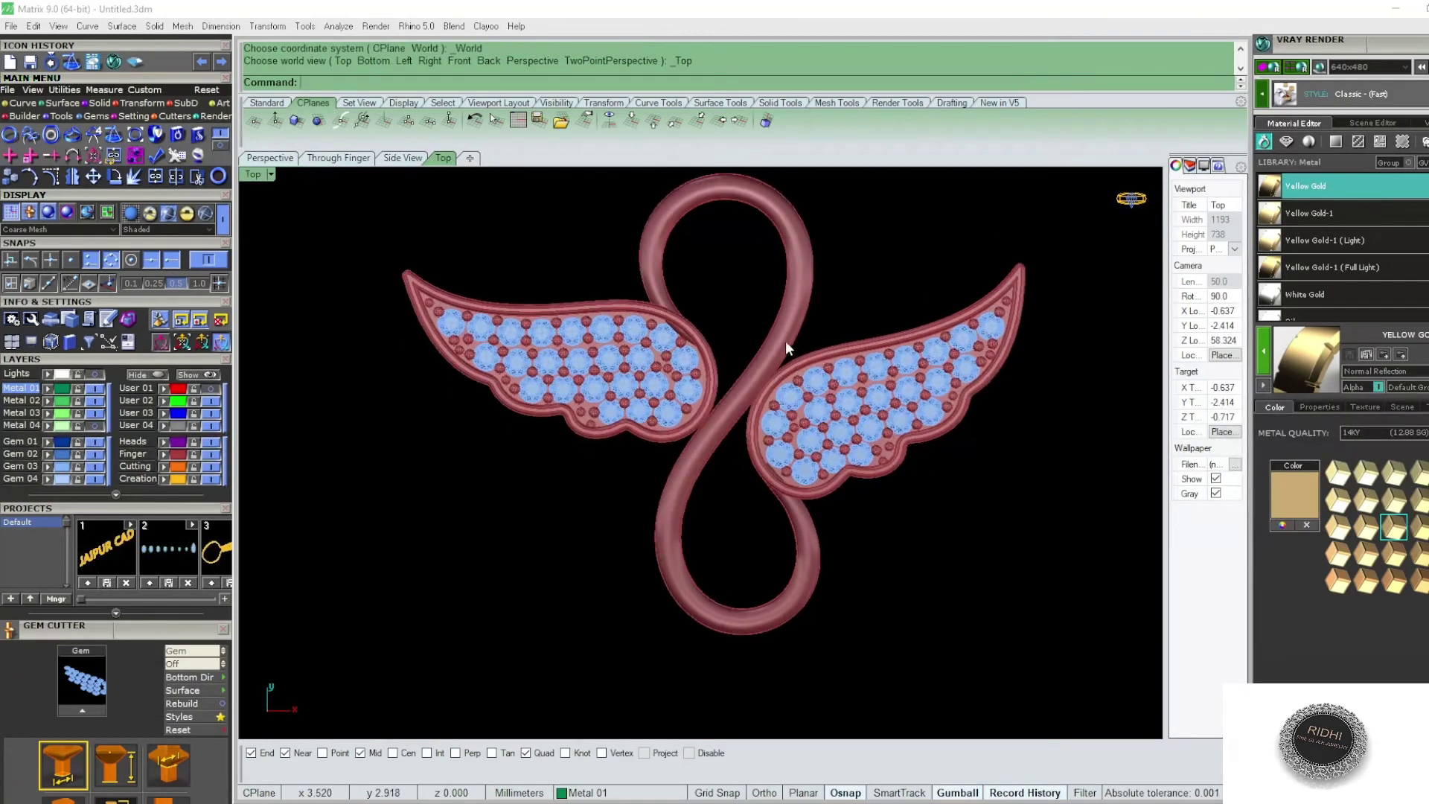
pyautogui.scroll(-4, 789, 320)
pyautogui.write('sh')
pyautogui.press('Return')
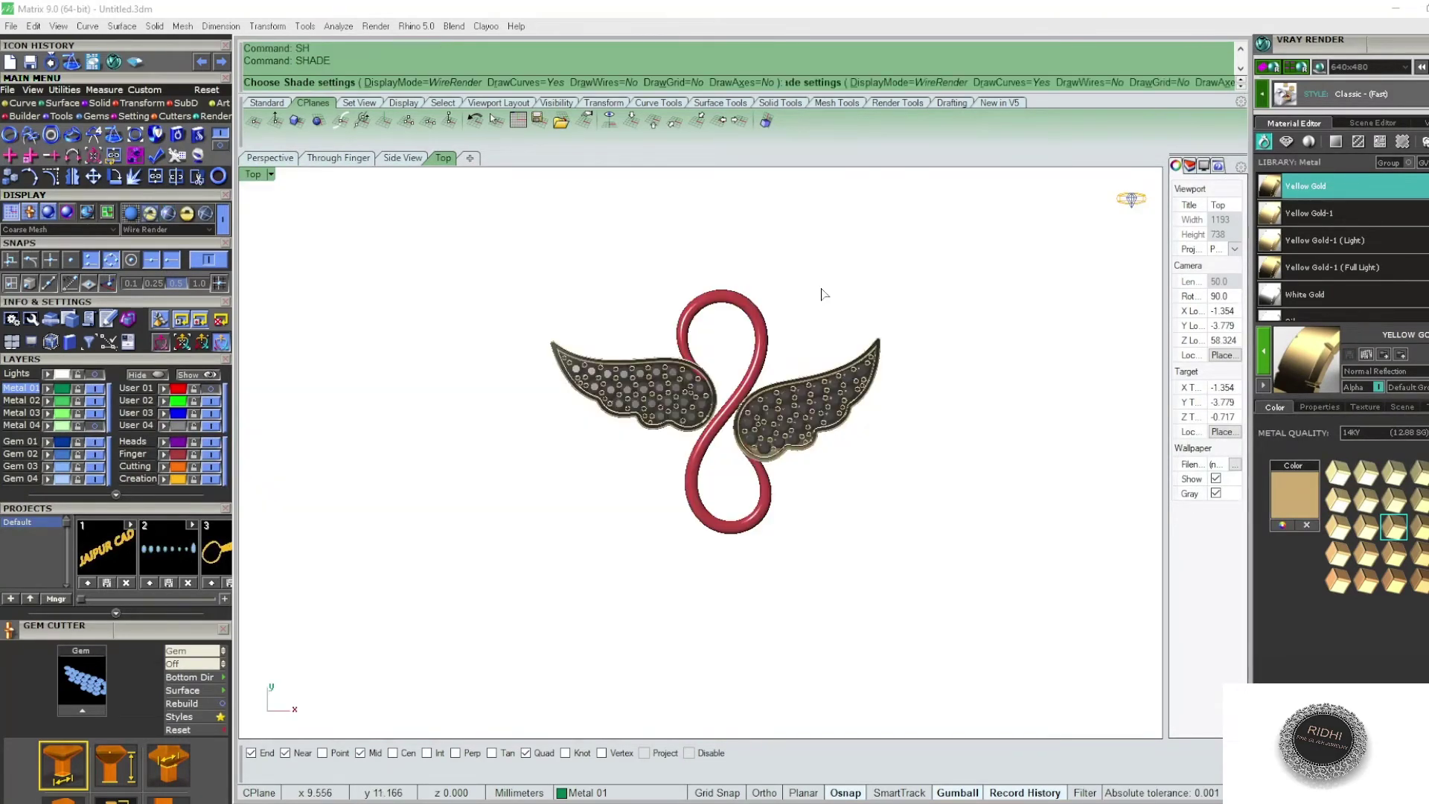
pyautogui.scroll(2, 766, 394)
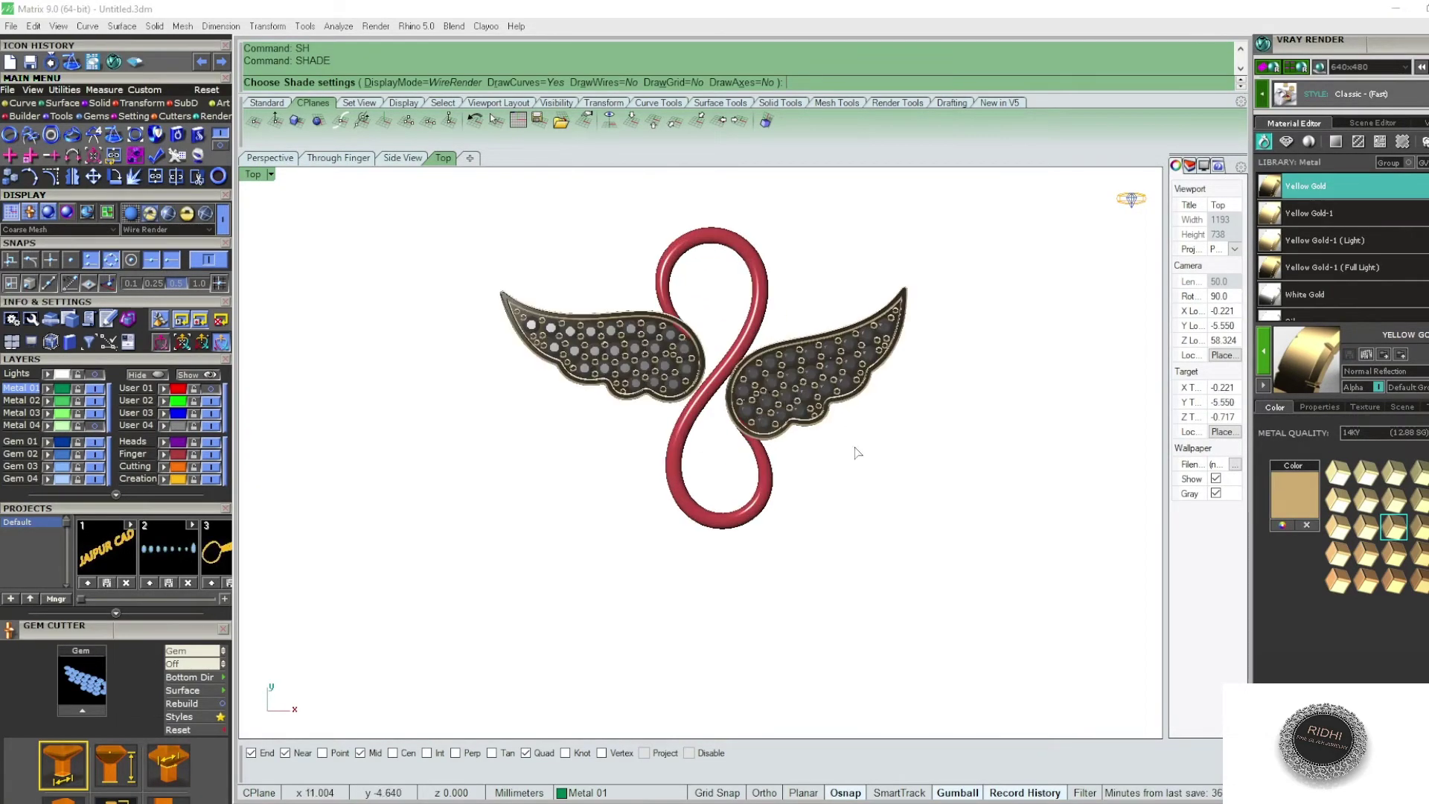
pyautogui.hotkey('ctrl', 'F4')
pyautogui.moveTo(823, 287)
pyautogui.mouseDown(button='right')
pyautogui.moveTo(845, 278)
pyautogui.moveTo(744, 357)
pyautogui.mouseUp(button='right')
pyautogui.hotkey('ctrl', 'F1')
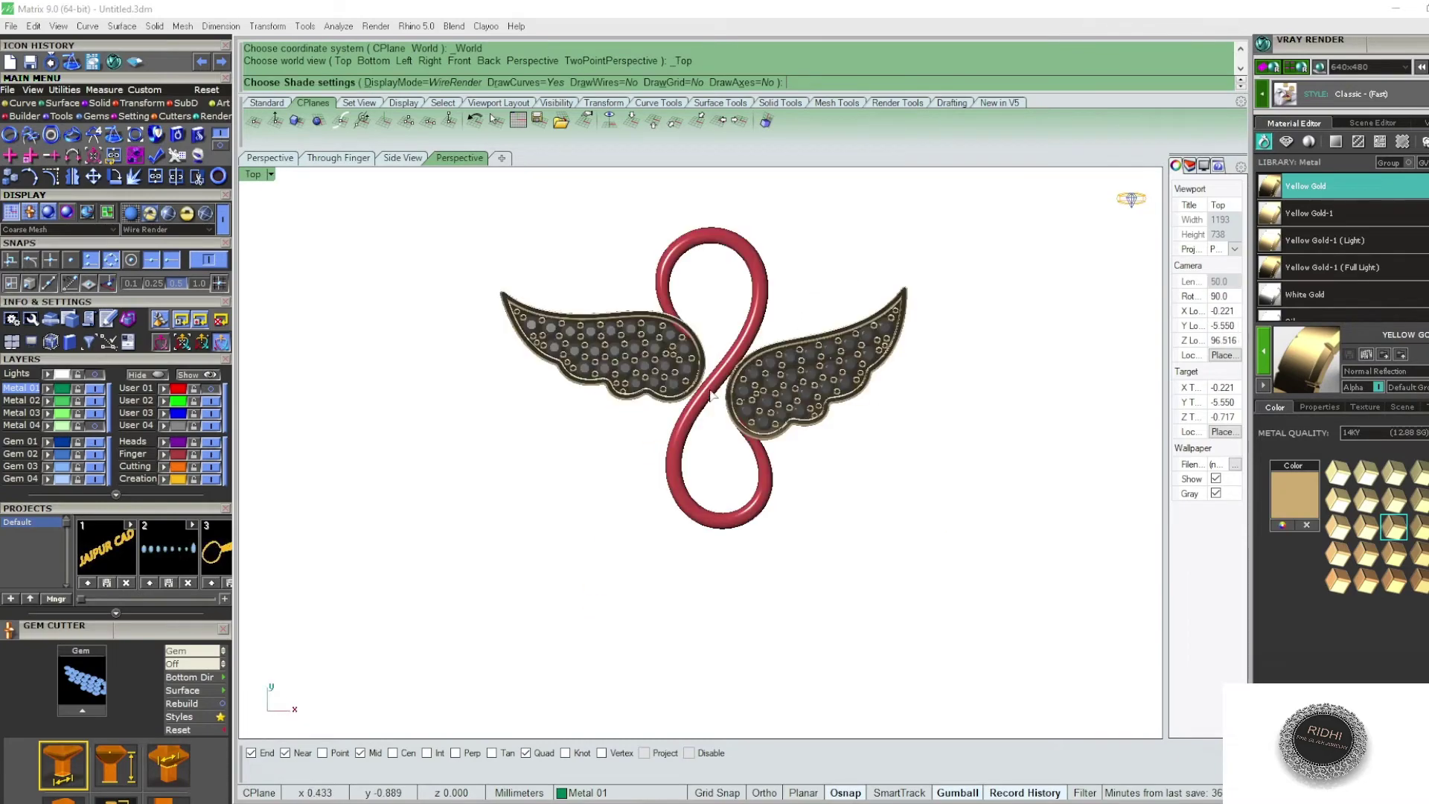
pyautogui.scroll(5, 712, 396)
pyautogui.click(699, 424)
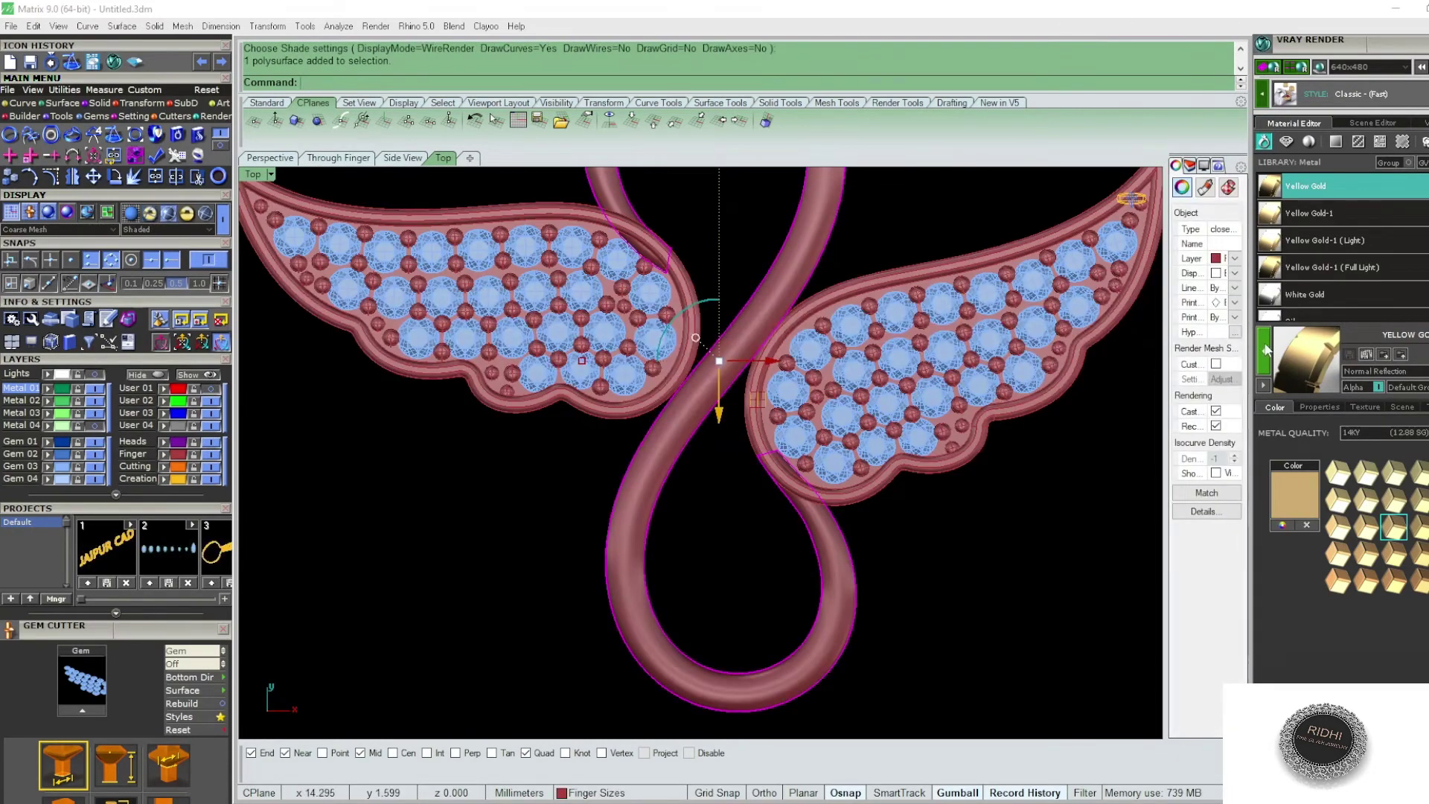
# - Deselect the band and select the left wing with its stones
pyautogui.press('Escape')
pyautogui.scroll(3, 777, 347)
pyautogui.scroll(-2, 664, 292)
pyautogui.scroll(1, 721, 306)
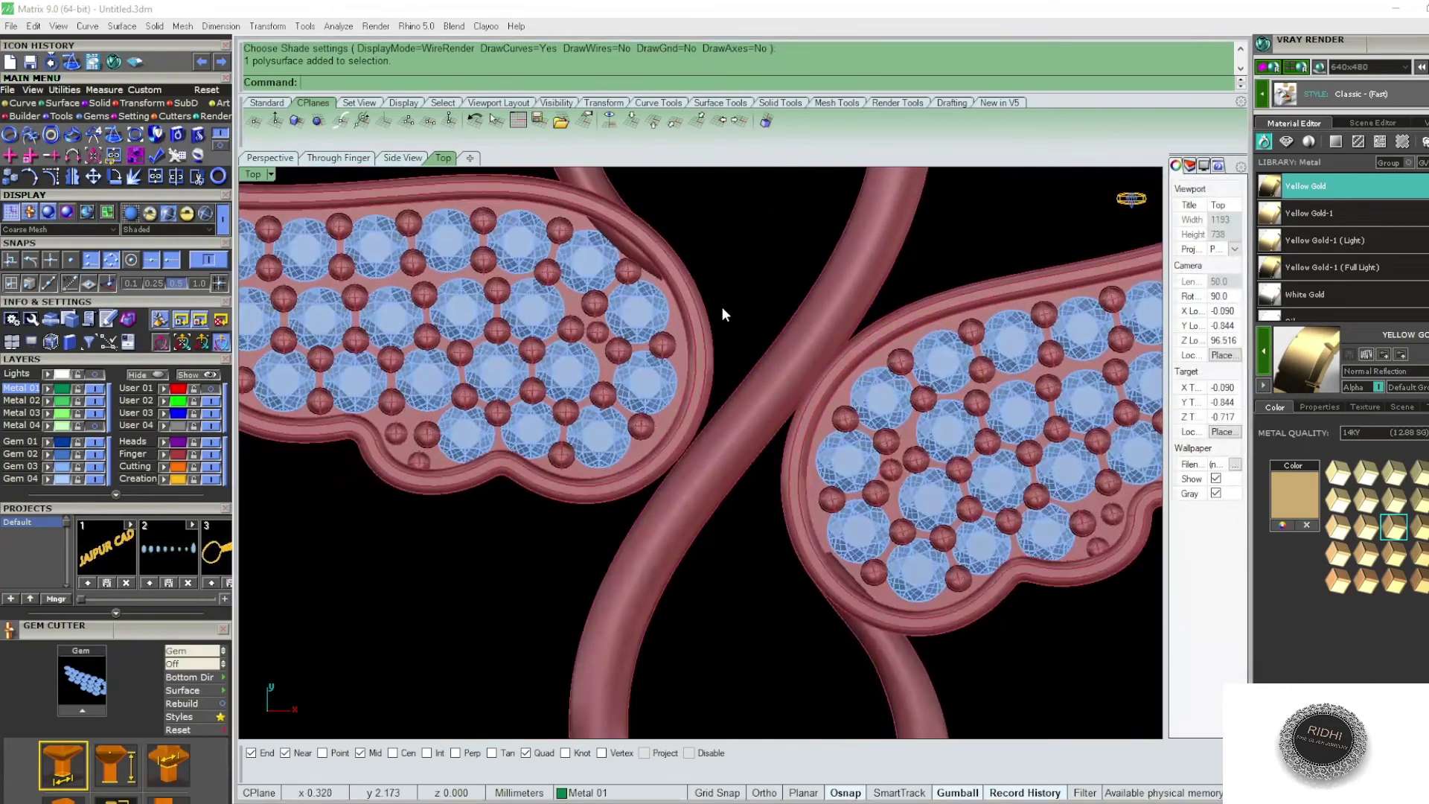
pyautogui.scroll(-3, 722, 308)
pyautogui.click(580, 237)
pyautogui.scroll(3, 801, 310)
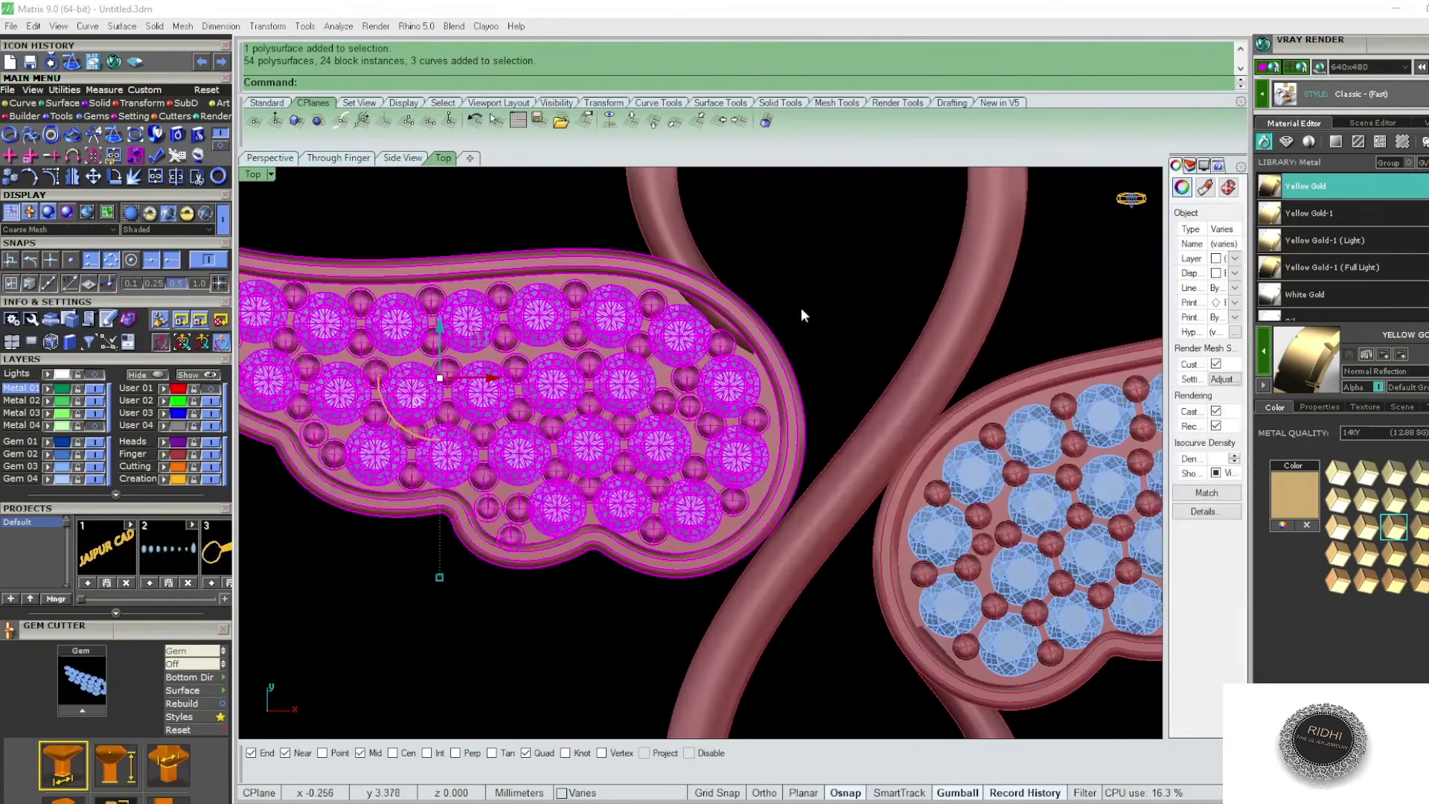
pyautogui.moveTo(801, 313); pyautogui.dragTo(774, 277, button='right')
# - Move the left wing 0.3 mm away from the band
pyautogui.write('m')
pyautogui.press('Return')
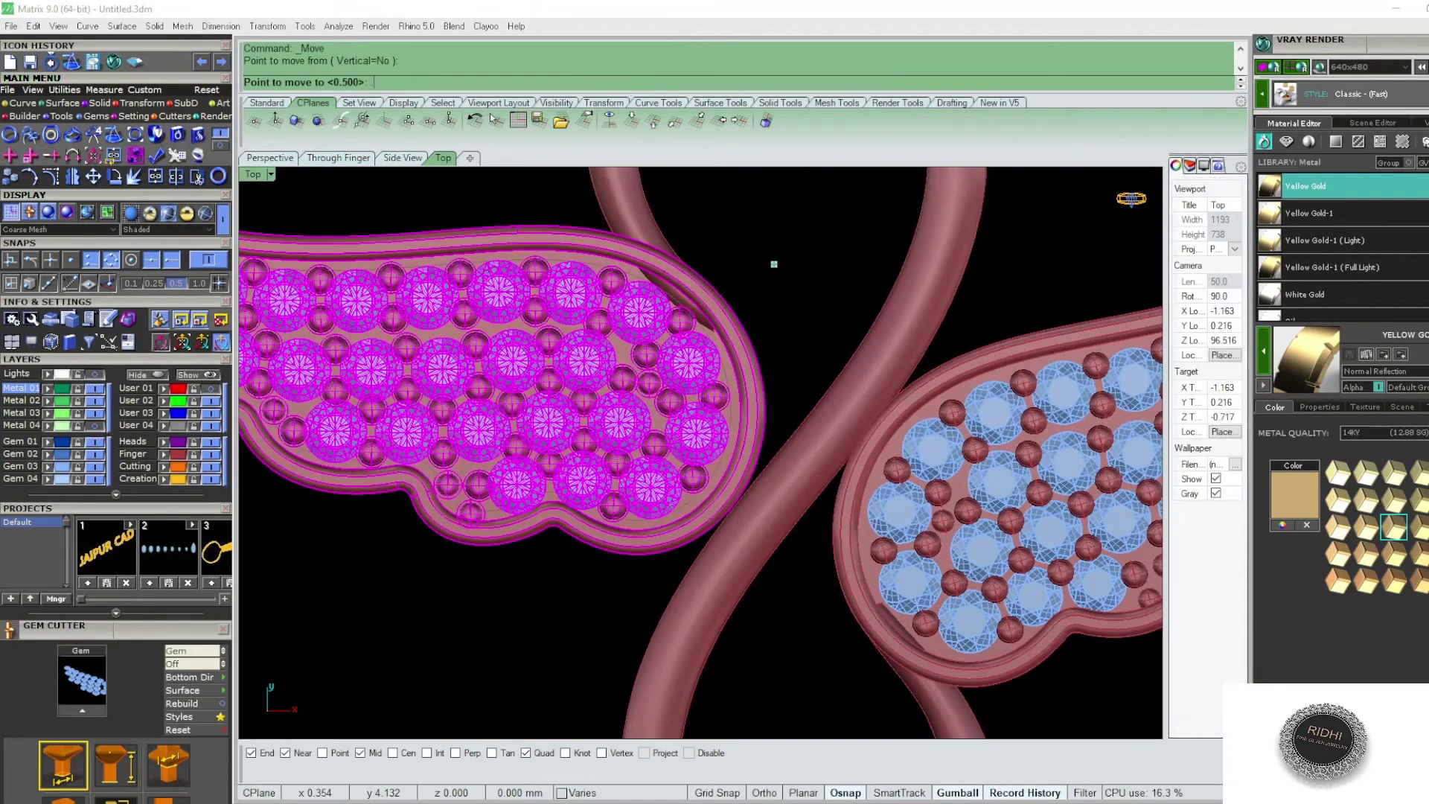
pyautogui.click(774, 264)
pyautogui.write('.2')
pyautogui.press('Return')
pyautogui.write('.3')
pyautogui.press('Return')
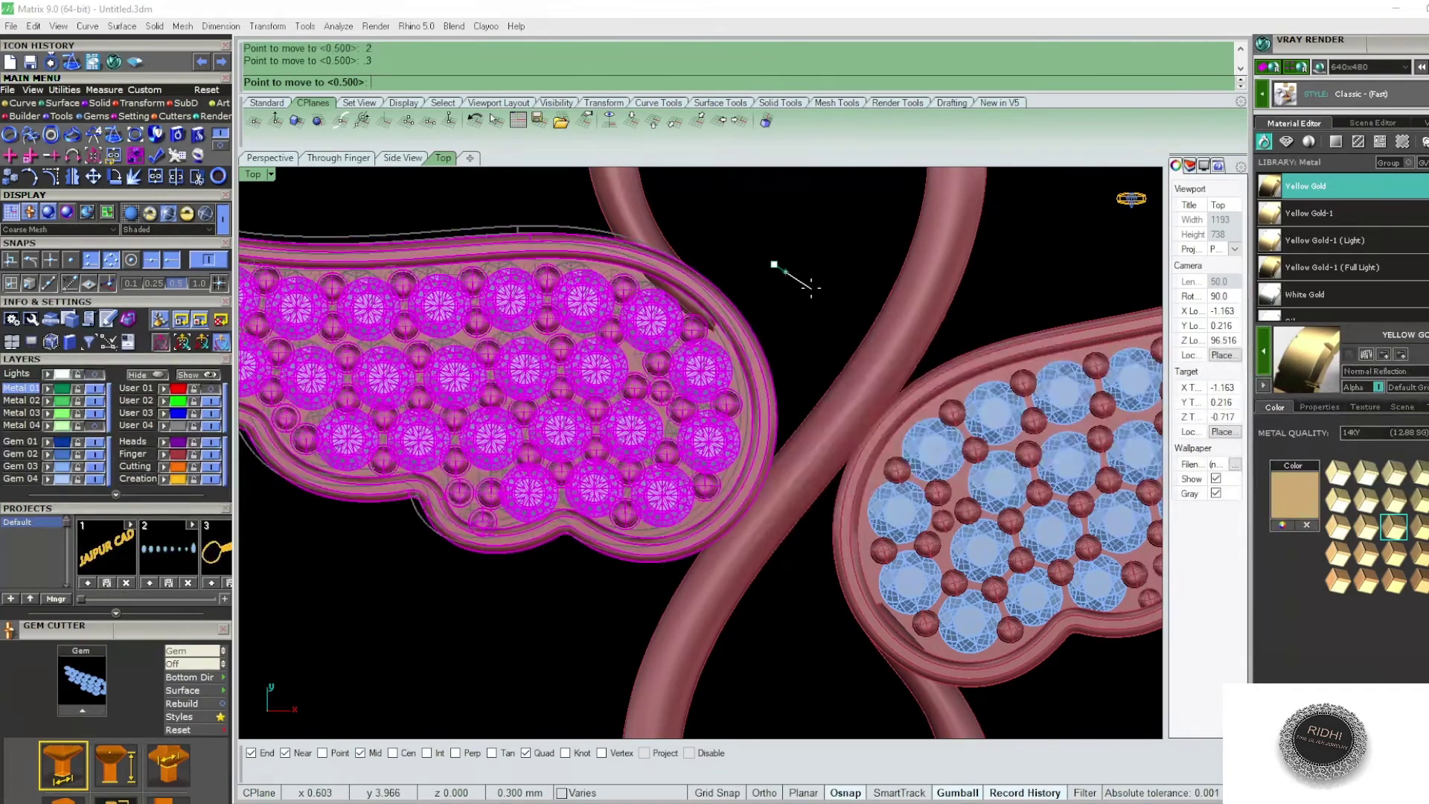
pyautogui.press('F8')
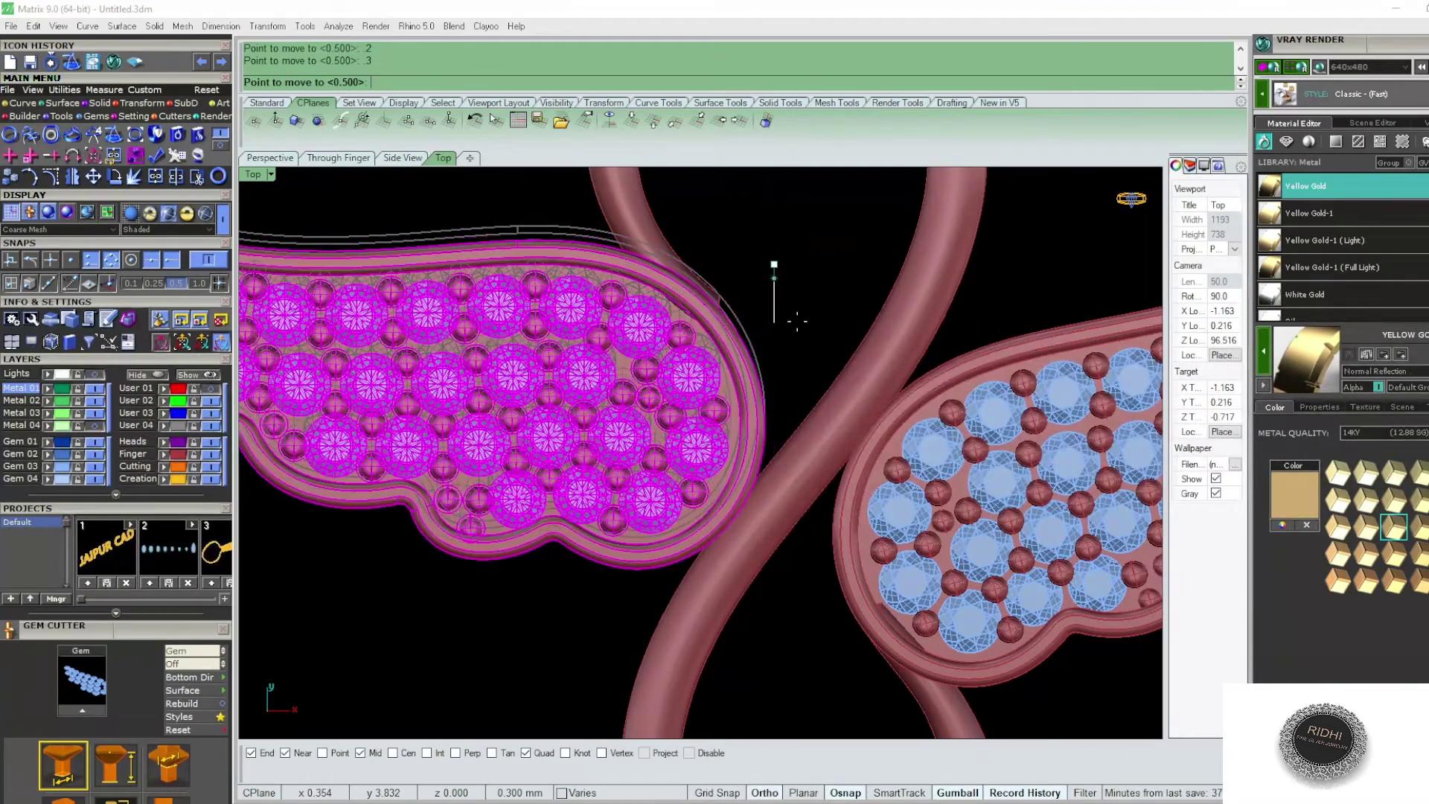
pyautogui.press('F8')
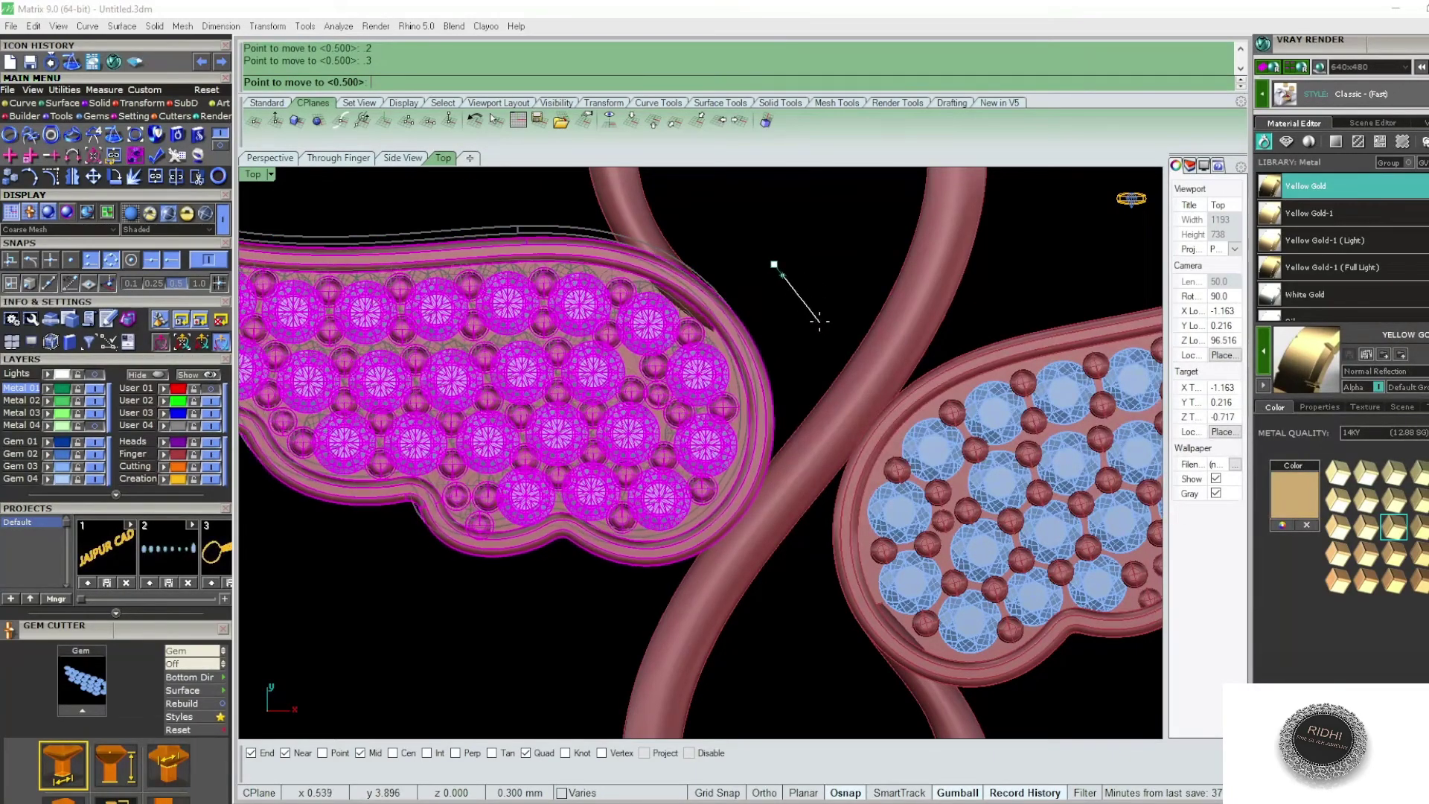
pyautogui.press('Escape')
pyautogui.press('Escape')
pyautogui.hotkey('ctrl', 'shift', 'e')
# - Select the right wing and move it 0.3 mm
pyautogui.moveTo(923, 242); pyautogui.dragTo(774, 383)
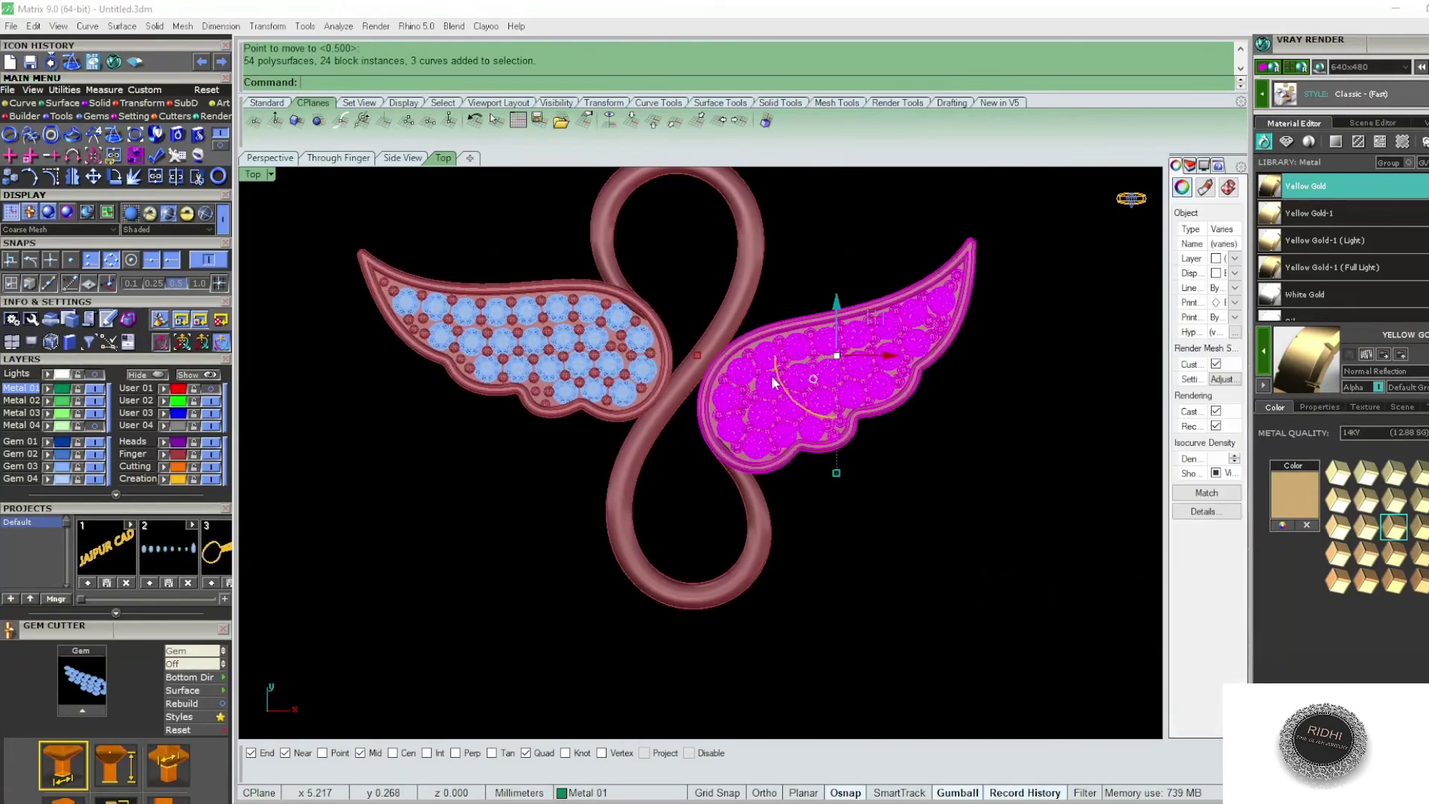
pyautogui.scroll(5, 774, 384)
pyautogui.press('Return')
pyautogui.click(994, 592)
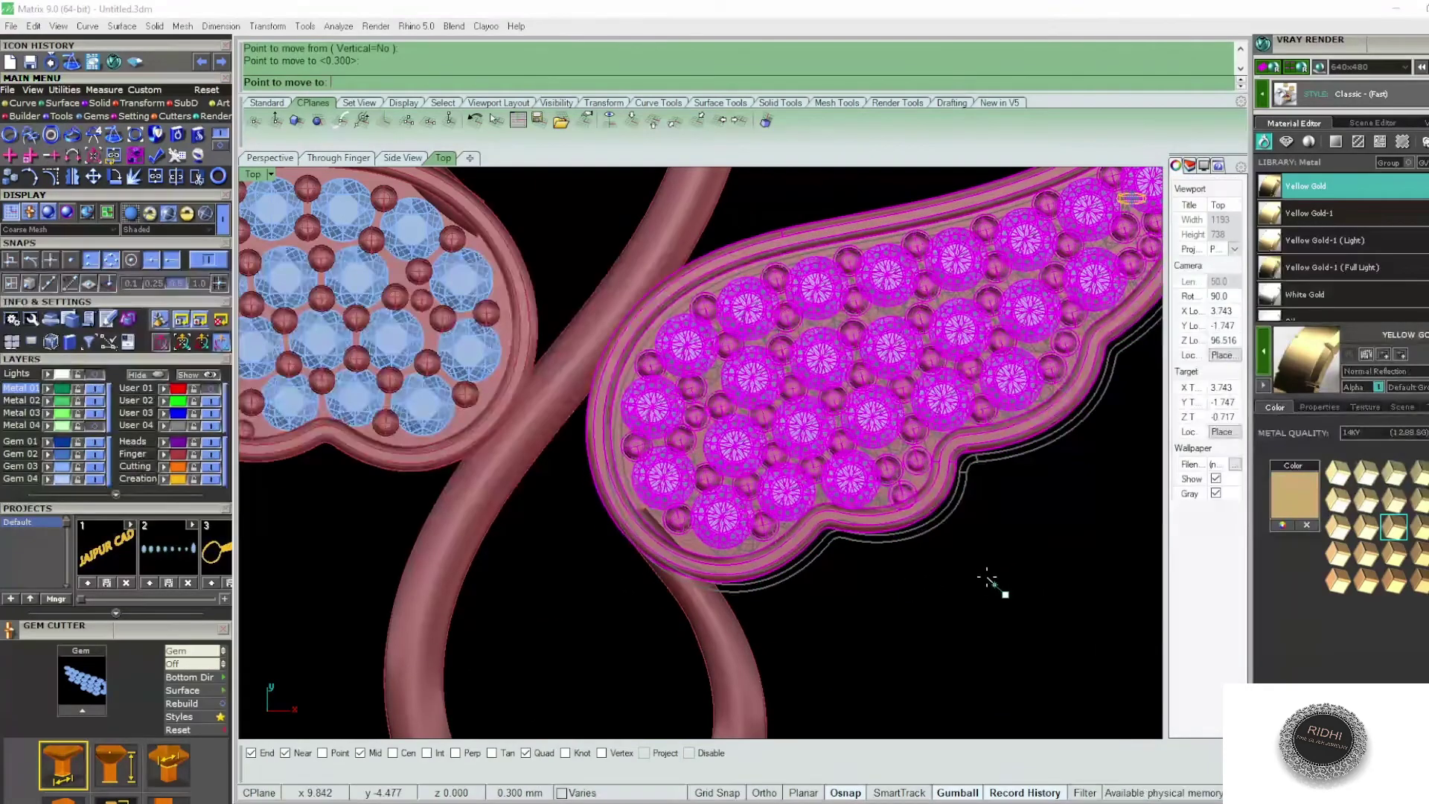
pyautogui.click(1004, 569)
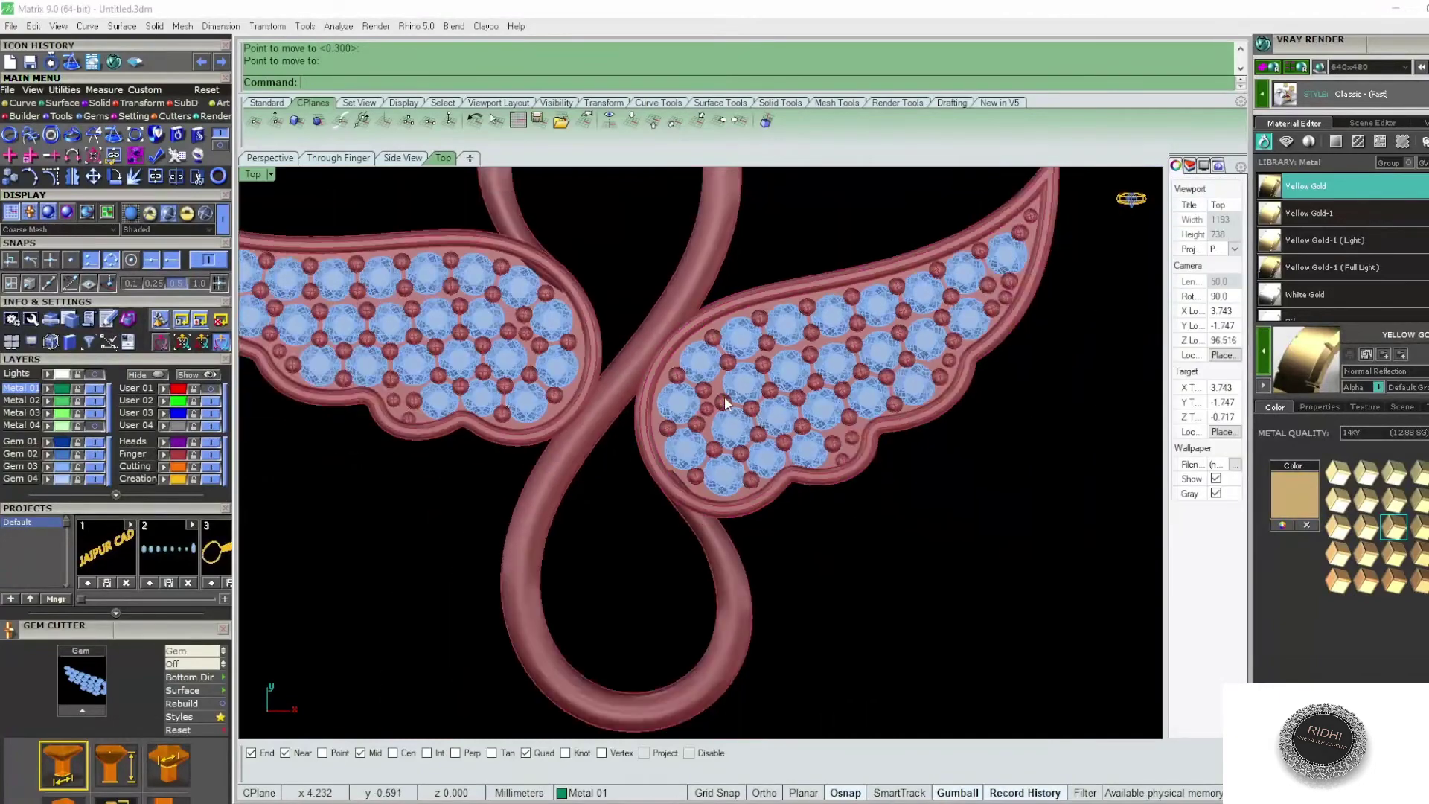
pyautogui.scroll(-5, 770, 309)
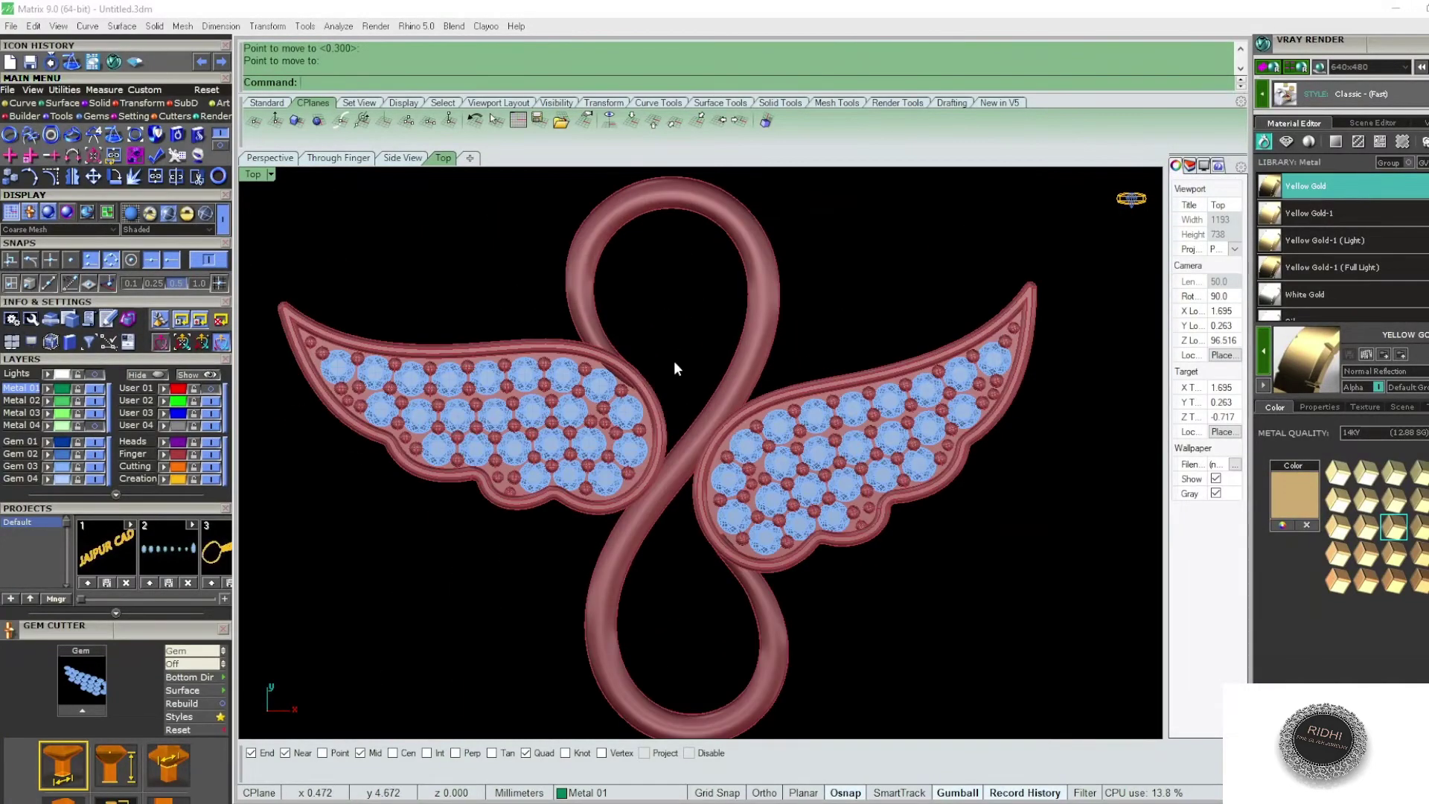
pyautogui.hotkey('ctrl', 'F2')
# - Duplicate the wings' inner edges as curves with DupEdge in Top view
pyautogui.hotkey('ctrl', 'F1')
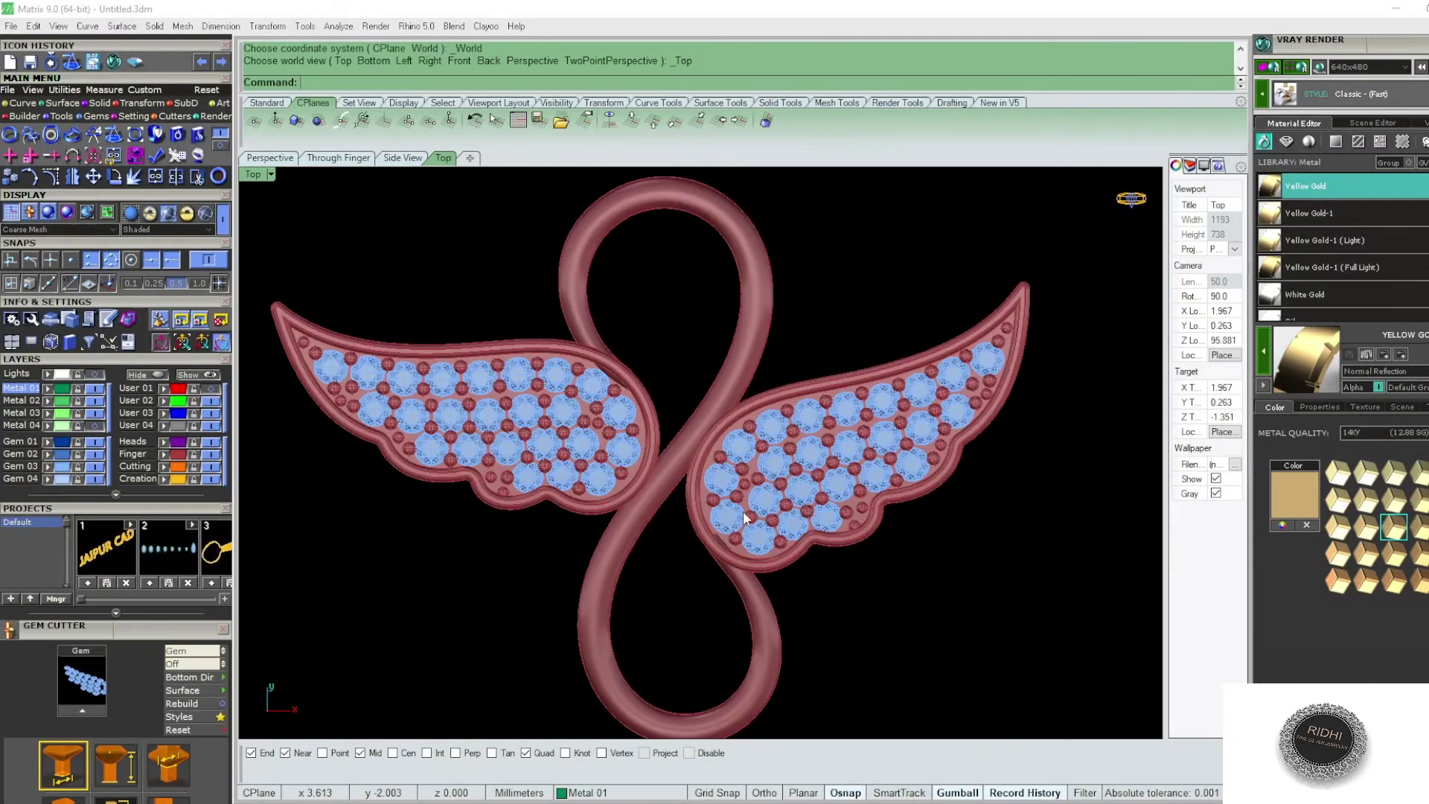
pyautogui.scroll(5, 692, 551)
pyautogui.click(710, 656)
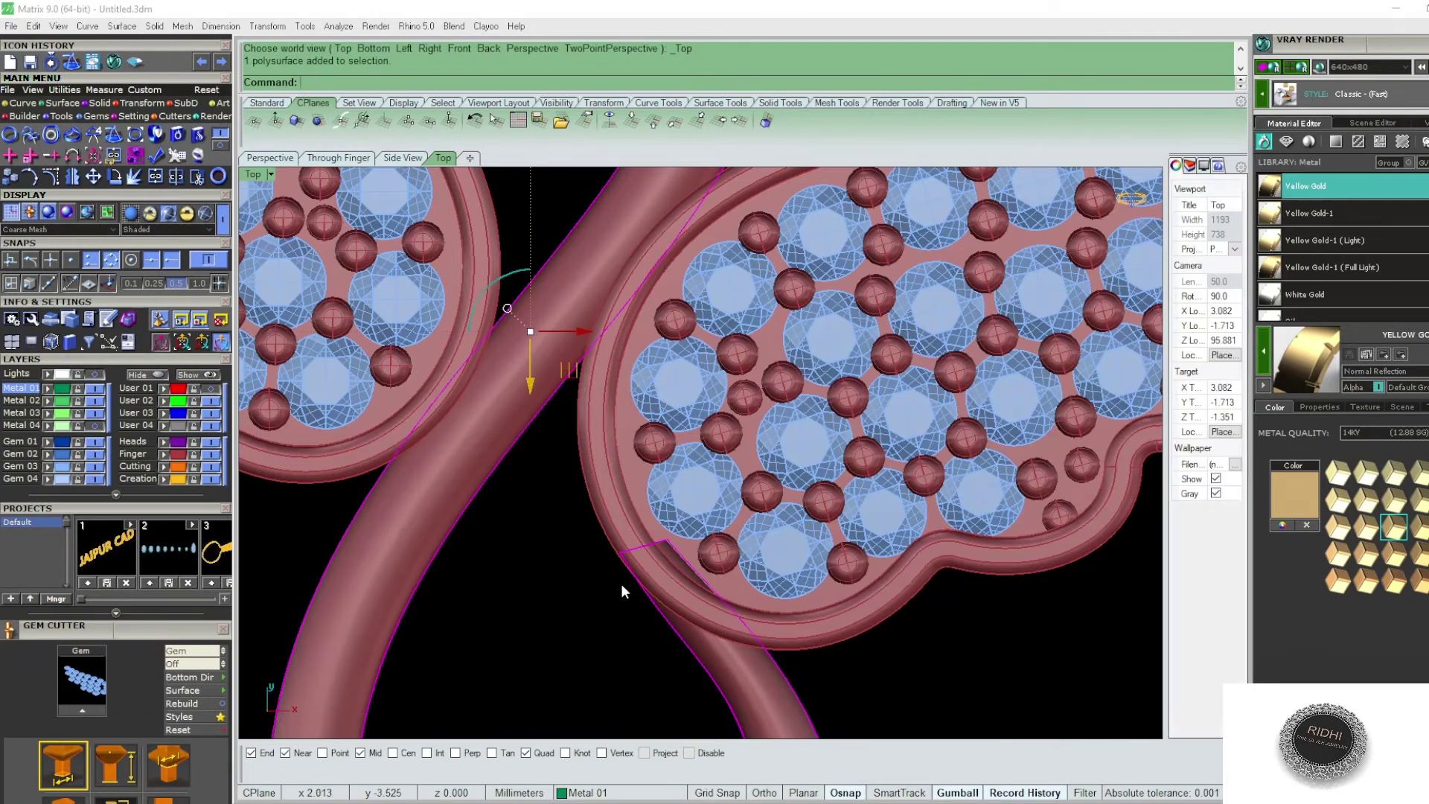
pyautogui.press('Escape')
pyautogui.write('dupedge')
pyautogui.press('Return')
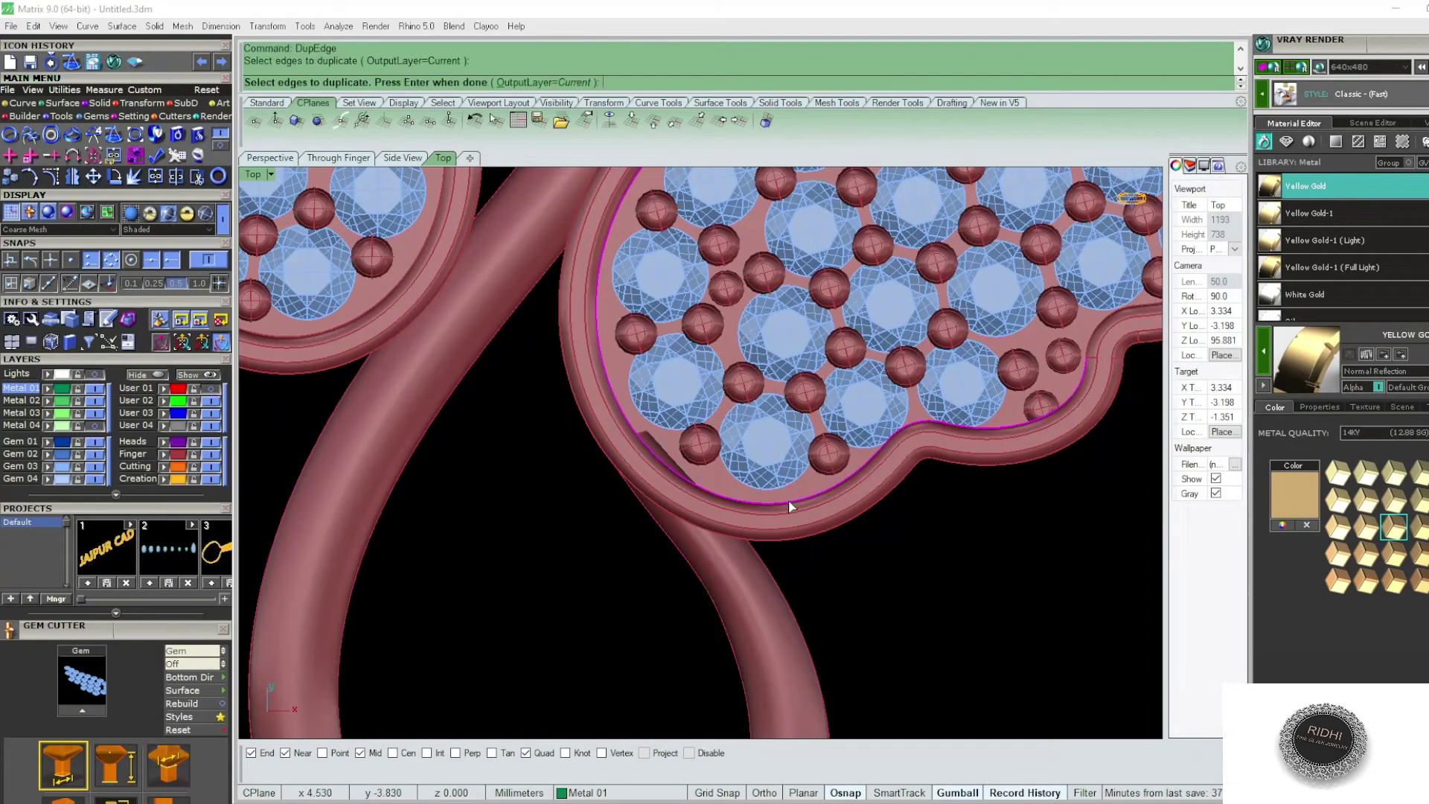
pyautogui.scroll(-5, 792, 499)
pyautogui.scroll(5, 644, 302)
pyautogui.click(666, 262)
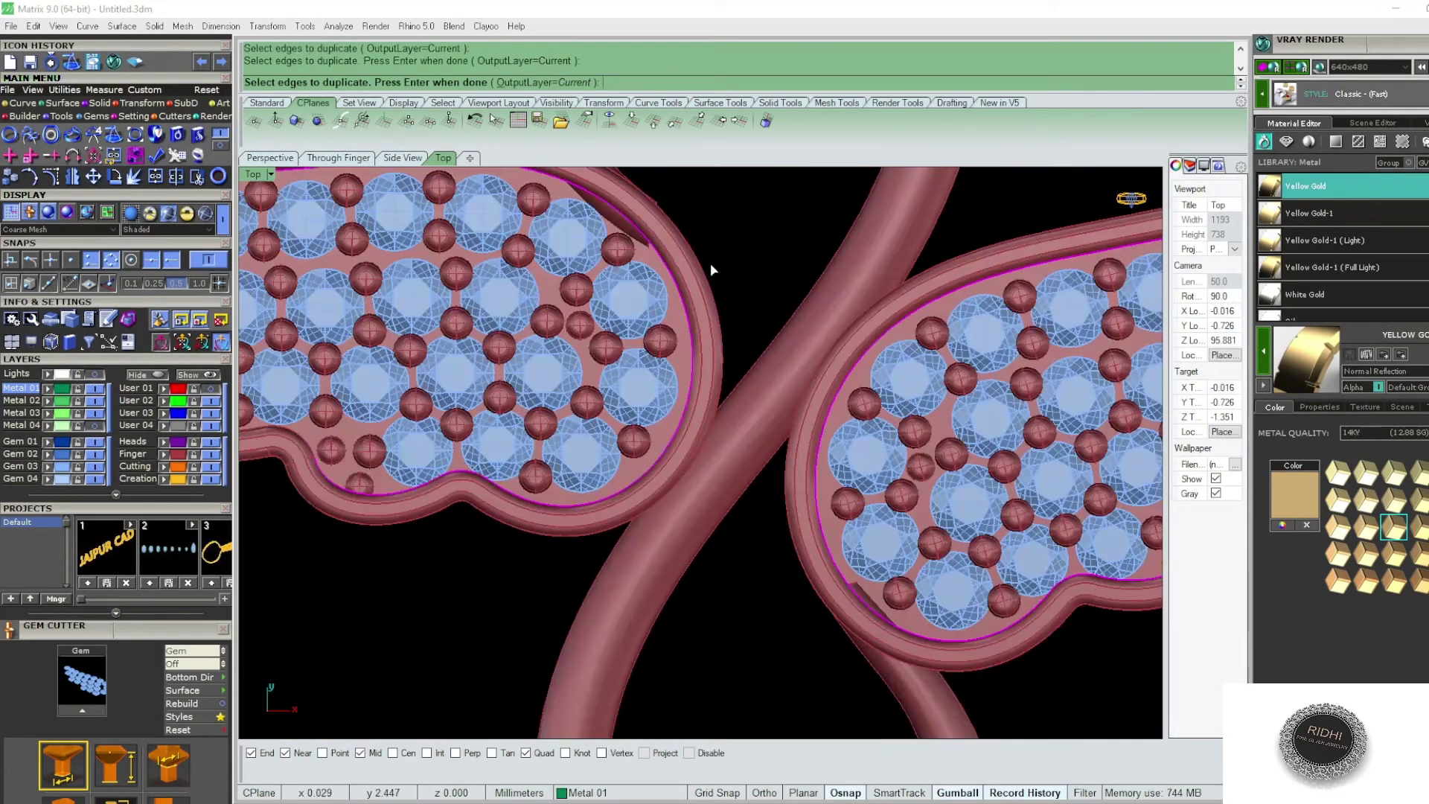
pyautogui.press('Return')
# - Close the copied curves, extrude them upward in Front view, and delete the outlines
pyautogui.write('losecrv')
pyautogui.press('Return')
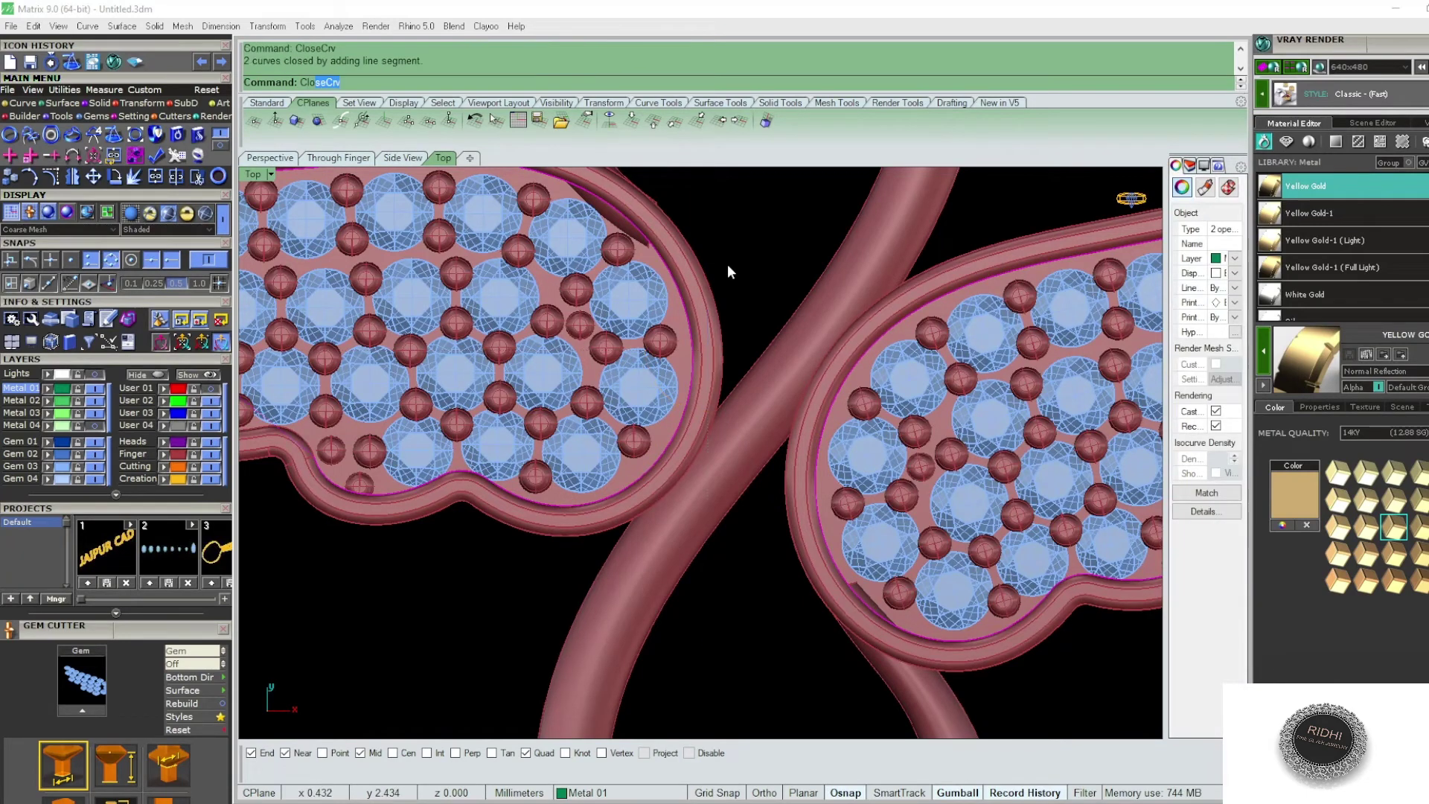
pyautogui.scroll(-4, 726, 265)
pyautogui.hotkey('ctrl', 'F2')
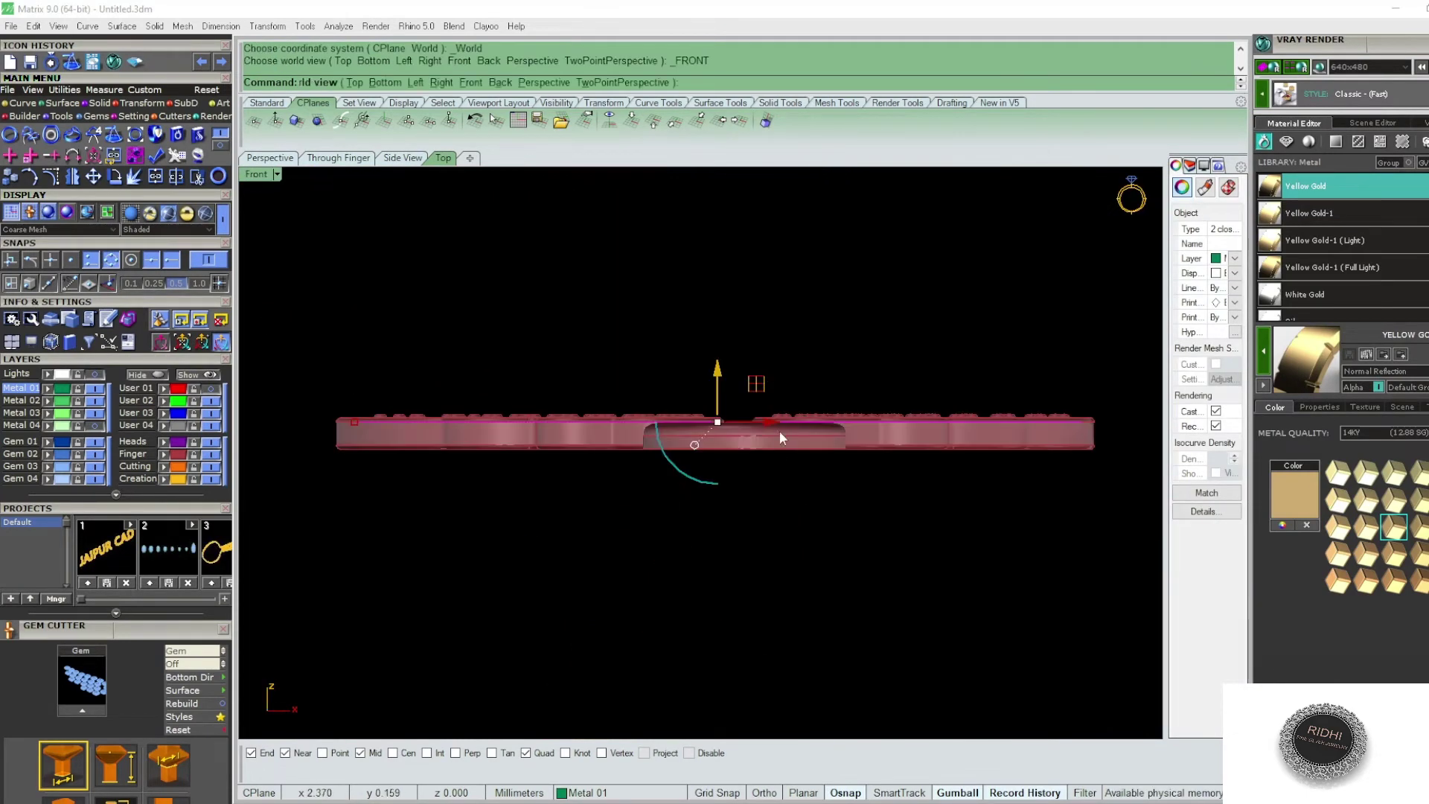
pyautogui.moveTo(779, 431); pyautogui.dragTo(743, 359, button='right')
pyautogui.write('ec')
pyautogui.press('Return')
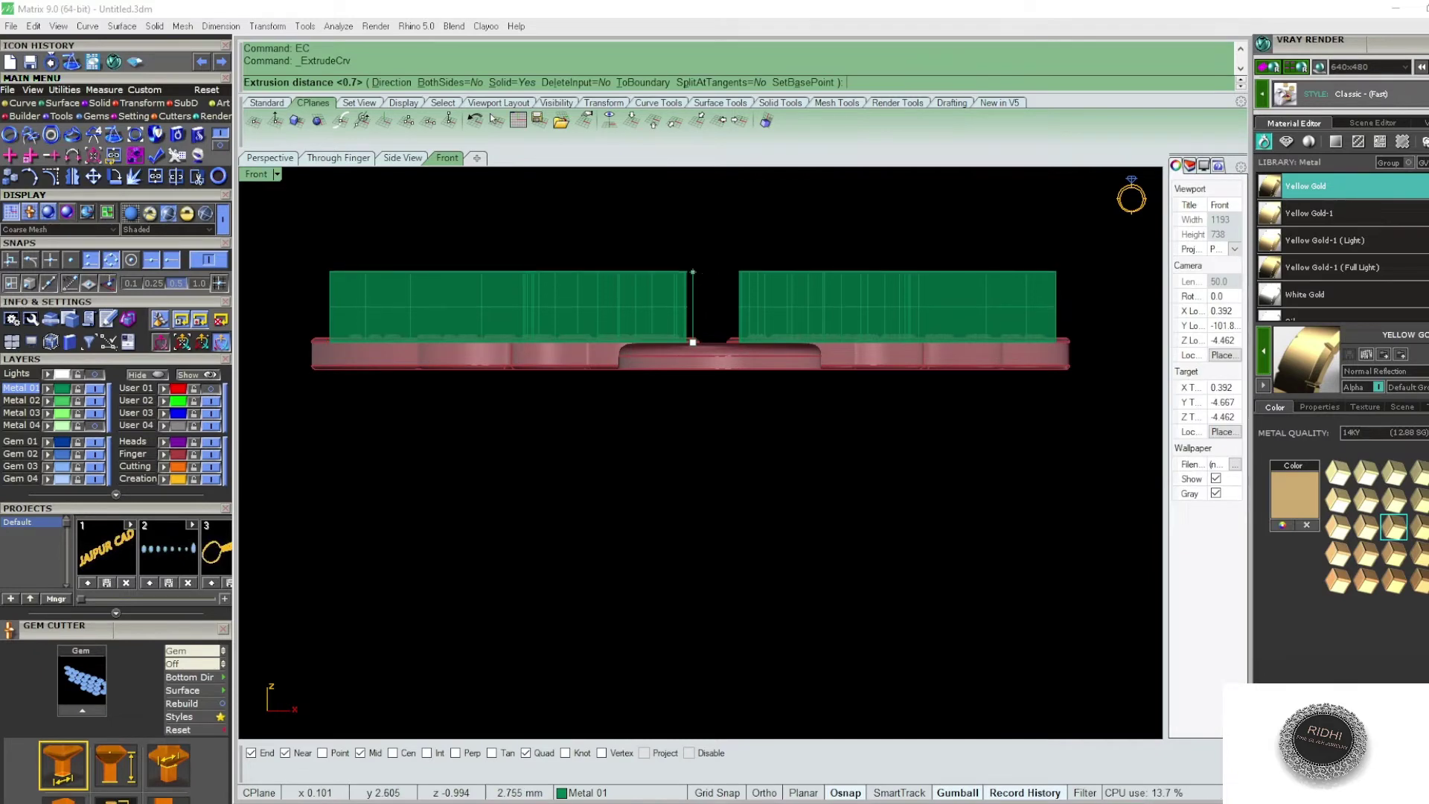
pyautogui.click(710, 271)
pyautogui.hotkey('ctrl', 'F1')
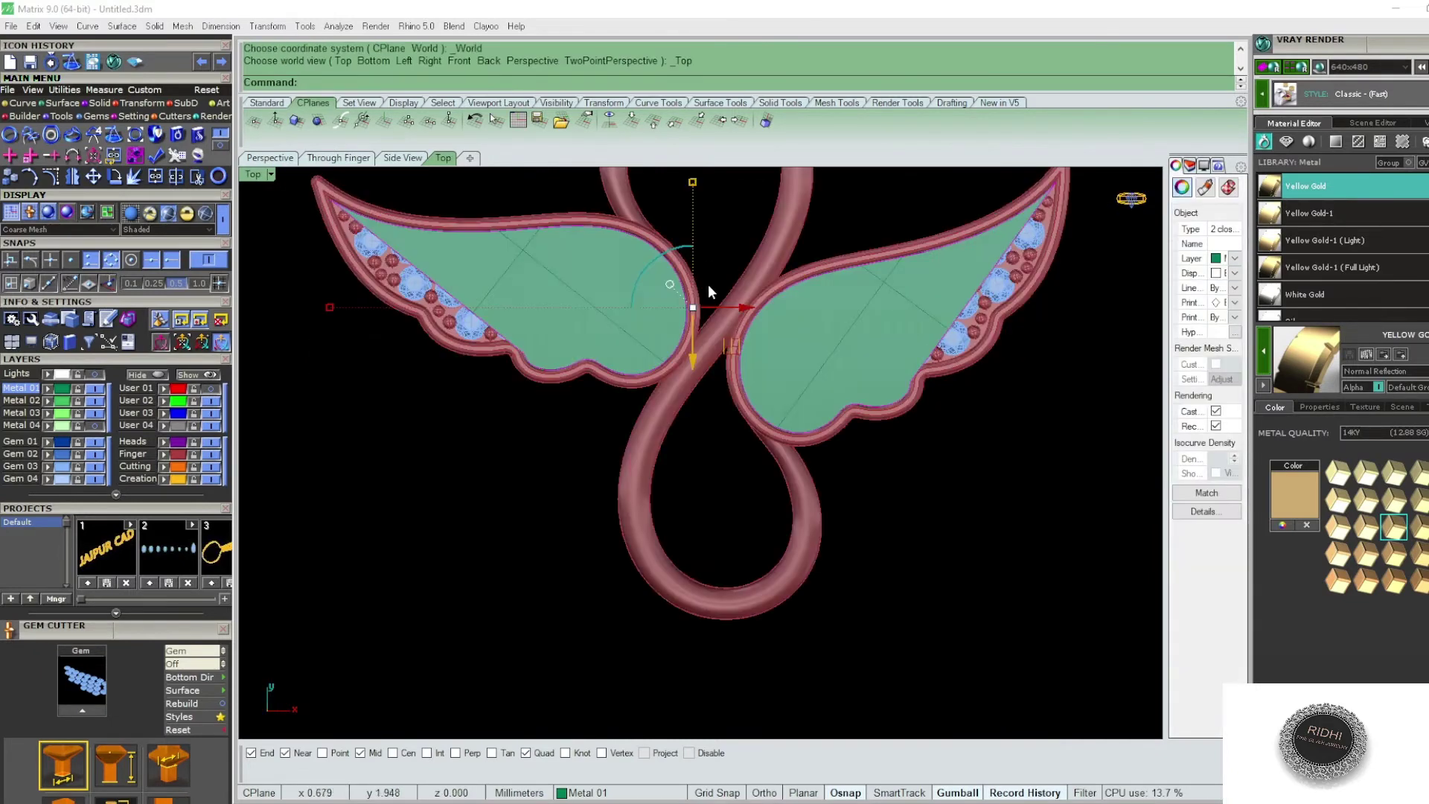
pyautogui.press('Delete')
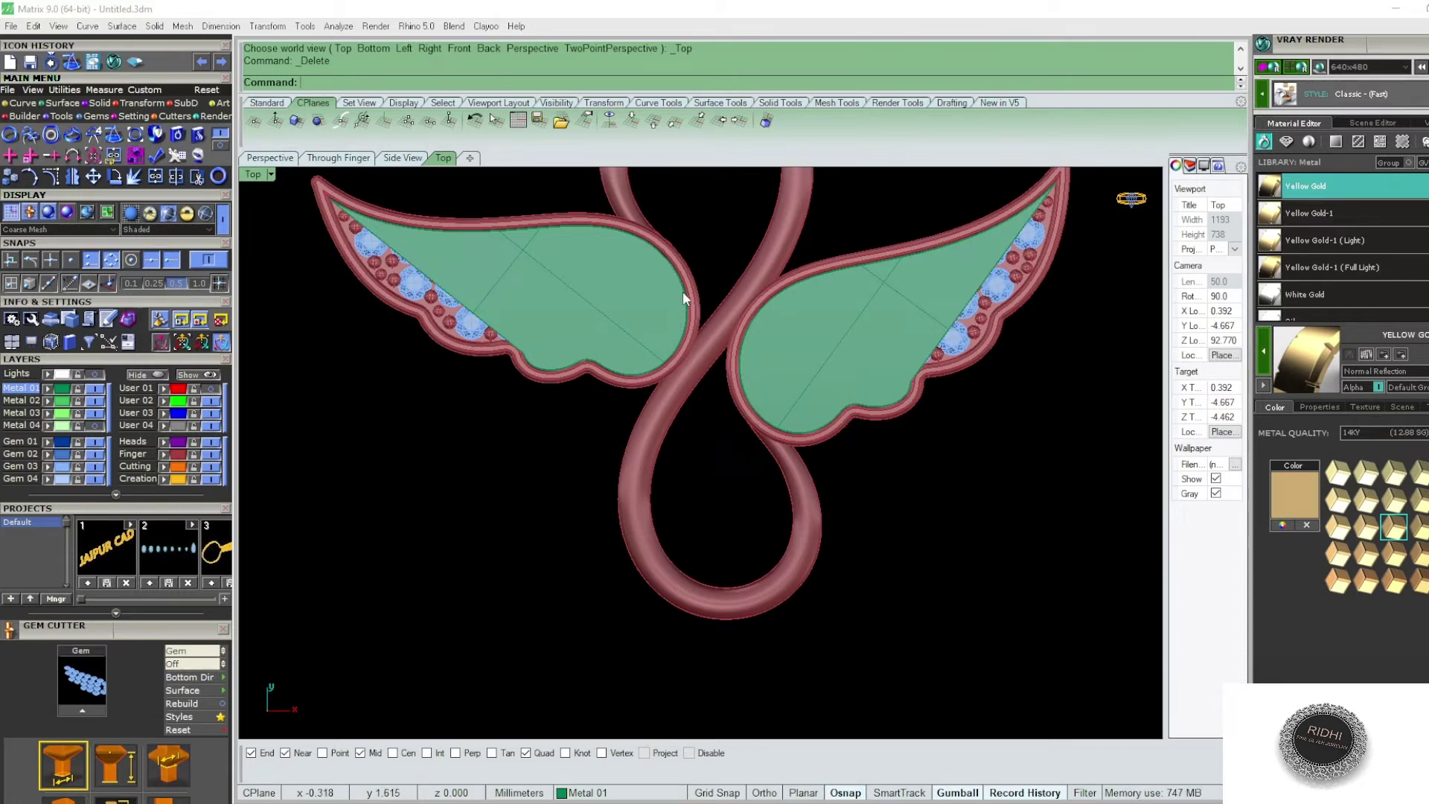
# - Boolean-difference the extruded green plates from the infinity-loop band
pyautogui.click(711, 388)
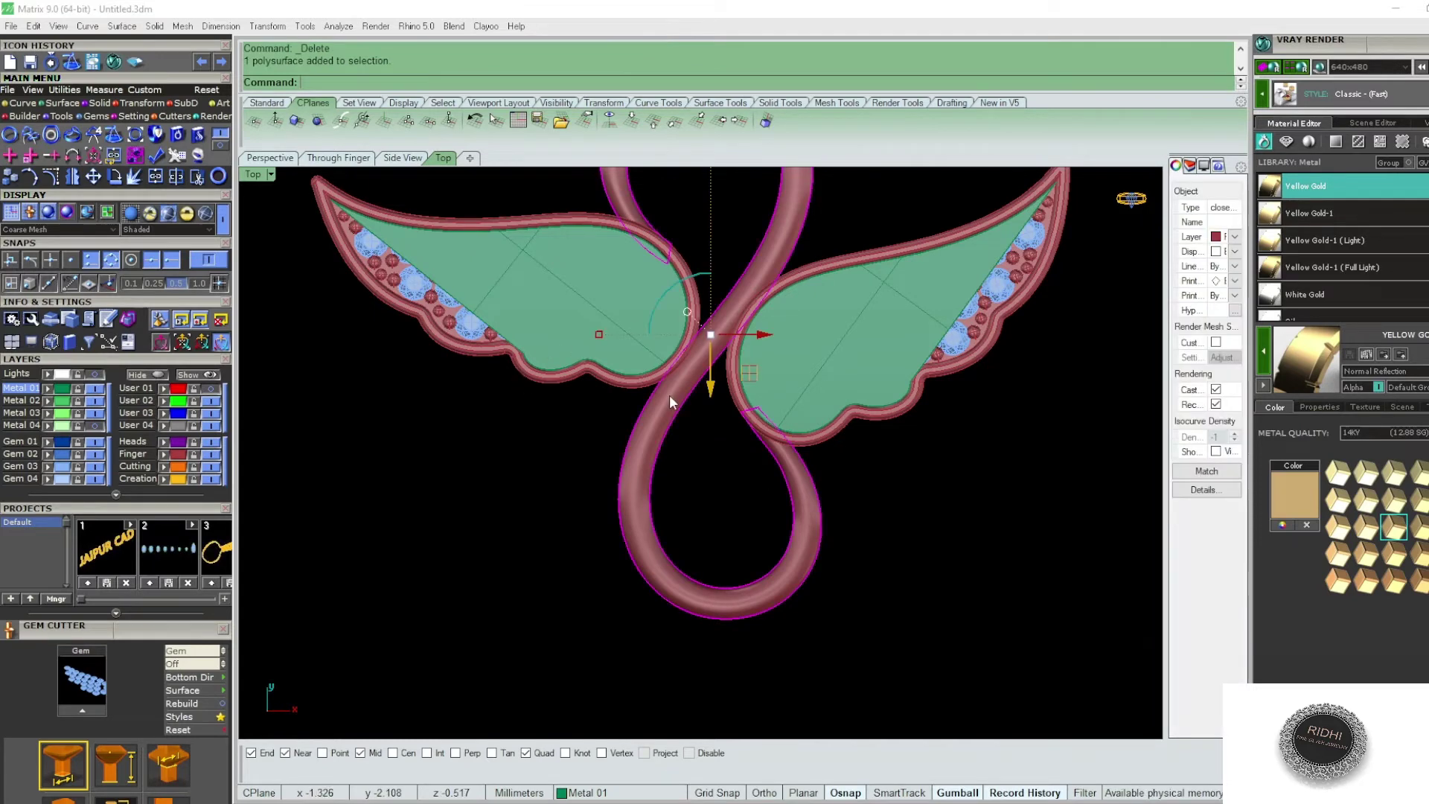
pyautogui.write('bd')
pyautogui.press('Return')
pyautogui.click(874, 340)
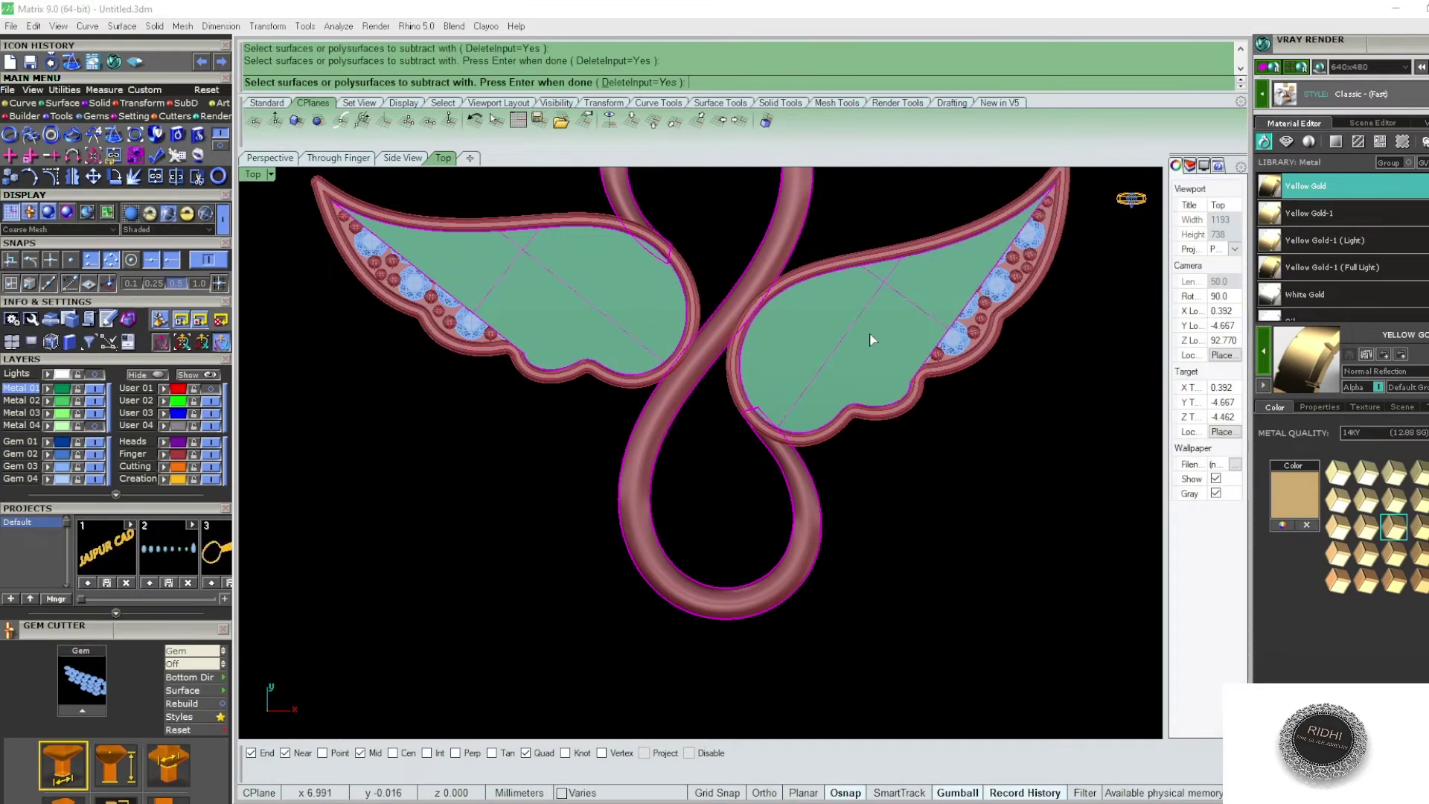
pyautogui.press('Return')
pyautogui.scroll(-4, 868, 332)
pyautogui.moveTo(868, 332); pyautogui.dragTo(793, 393, button='right')
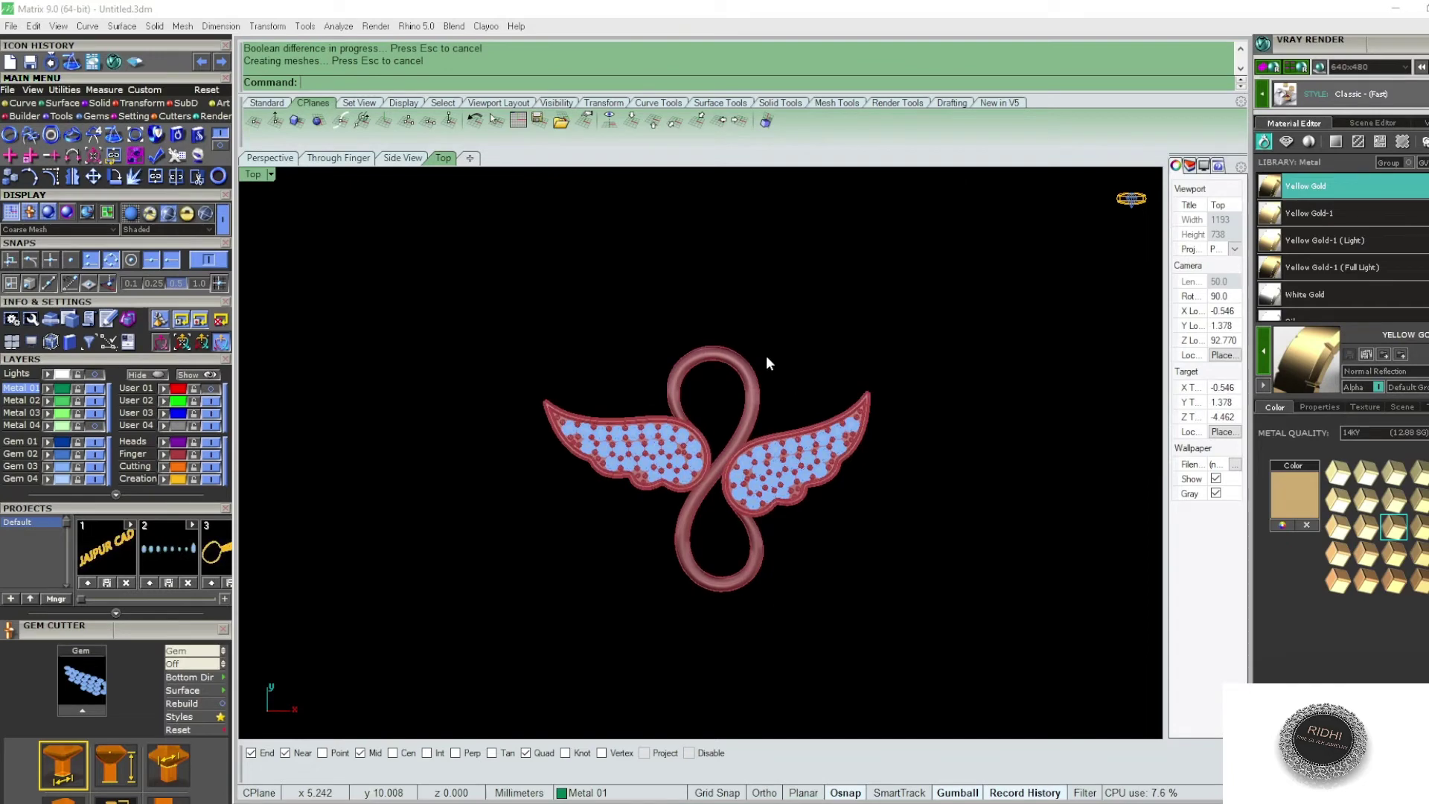
pyautogui.write('S')
pyautogui.press('Return')
# - Start FilletEdge with a 0.2 radius in perspective view
pyautogui.press('F4')
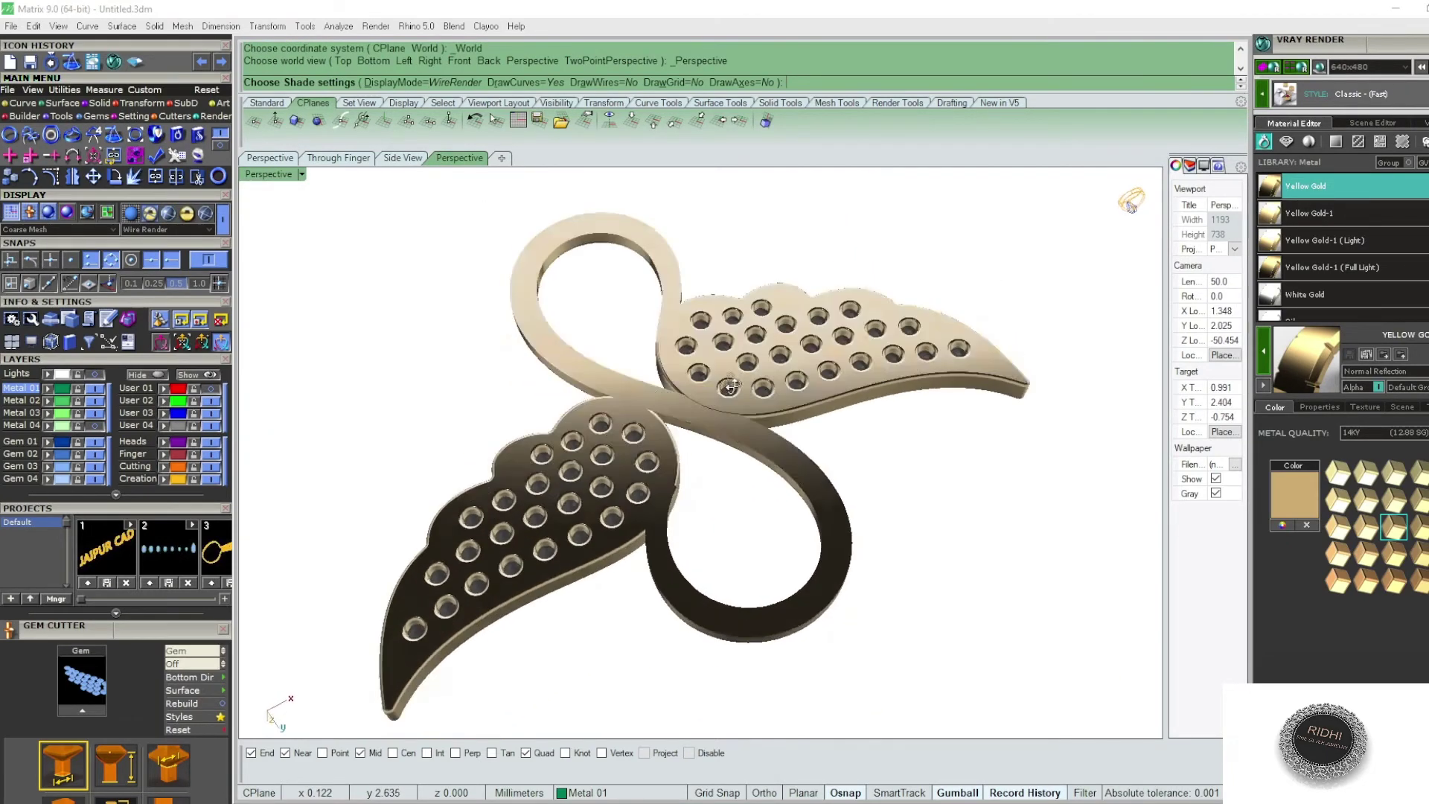
pyautogui.press('Escape')
pyautogui.scroll(5, 776, 386)
pyautogui.scroll(3, 745, 381)
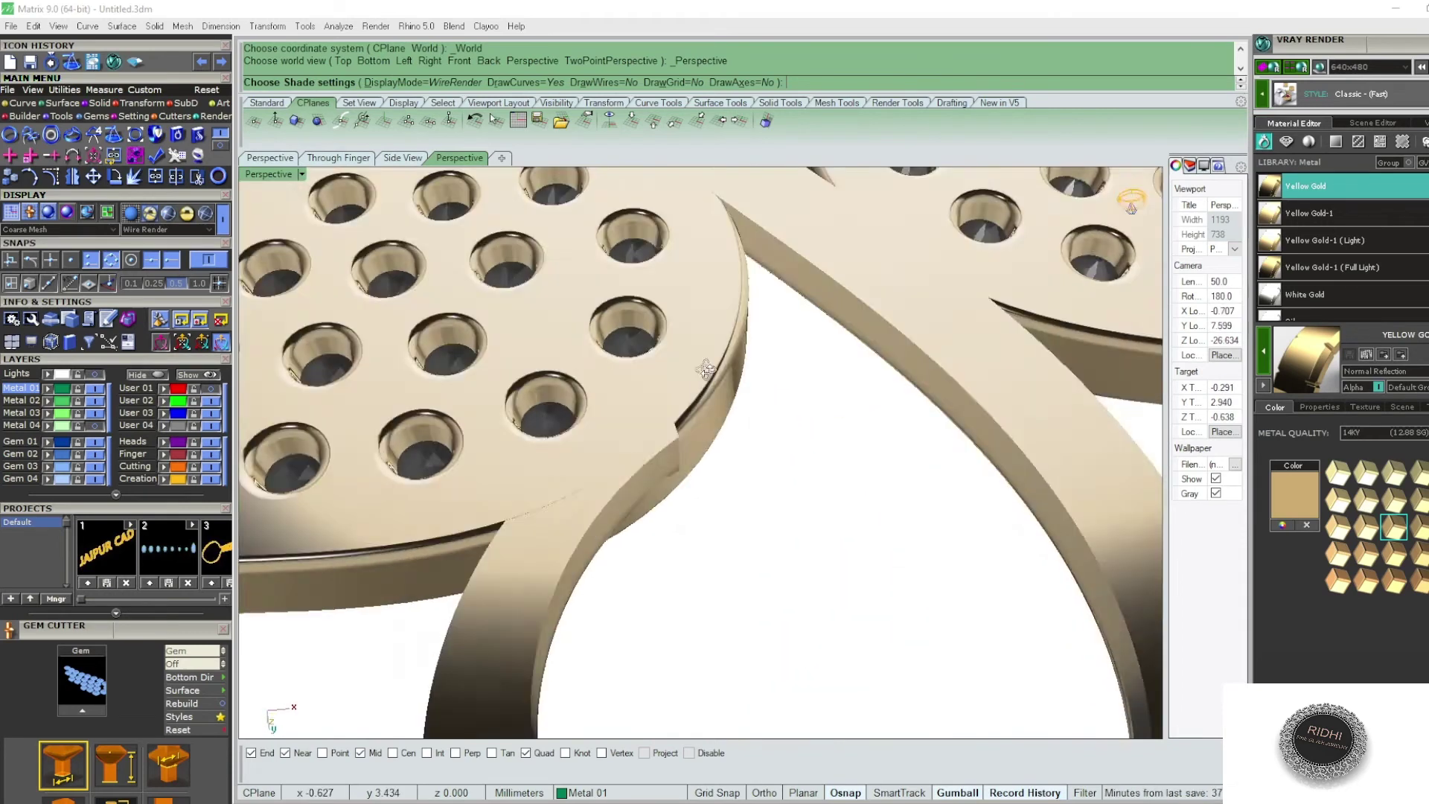
pyautogui.scroll(-5, 721, 372)
pyautogui.scroll(4, 687, 418)
pyautogui.scroll(4, 695, 407)
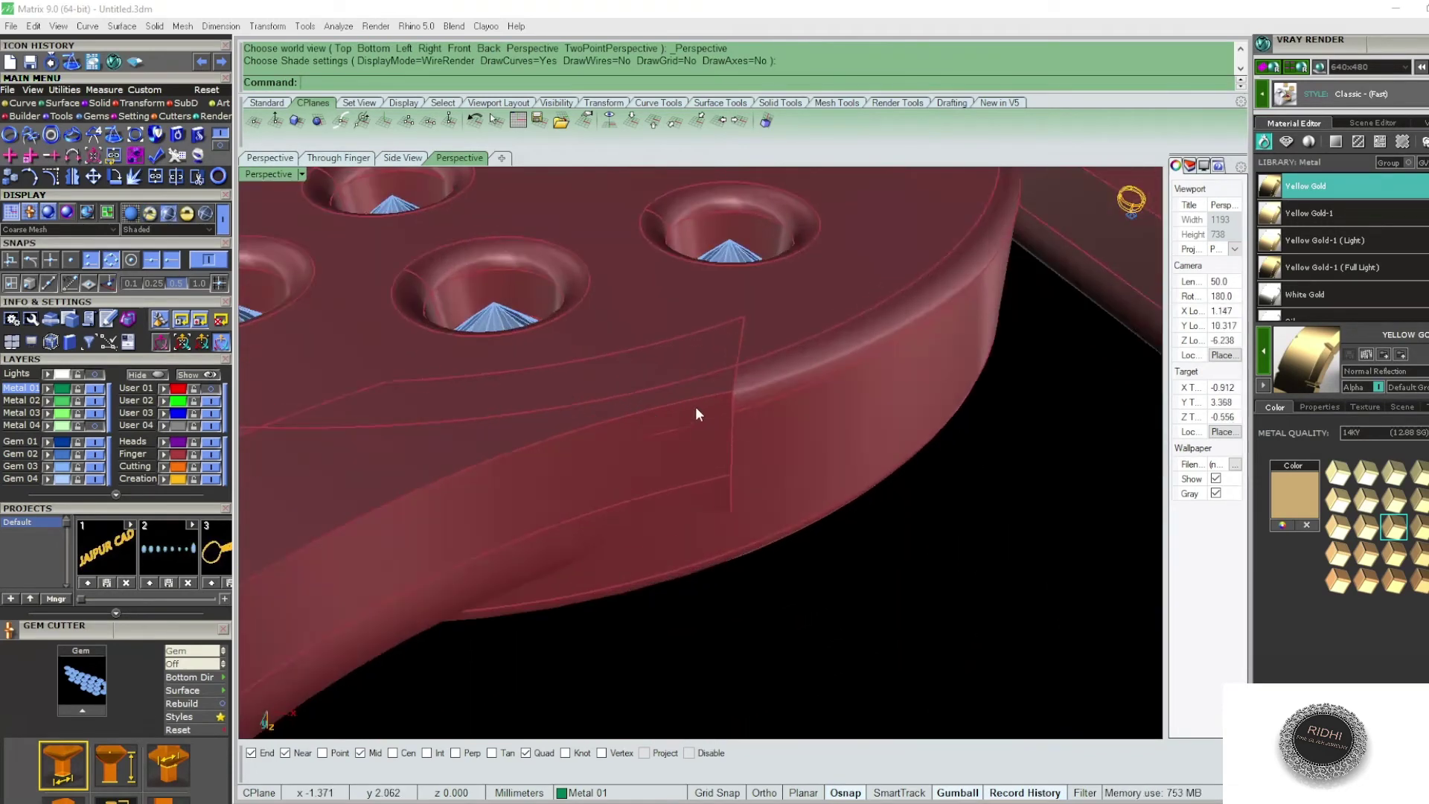
pyautogui.write('illetEdge')
pyautogui.press('Return')
pyautogui.write('.2')
pyautogui.press('Return')
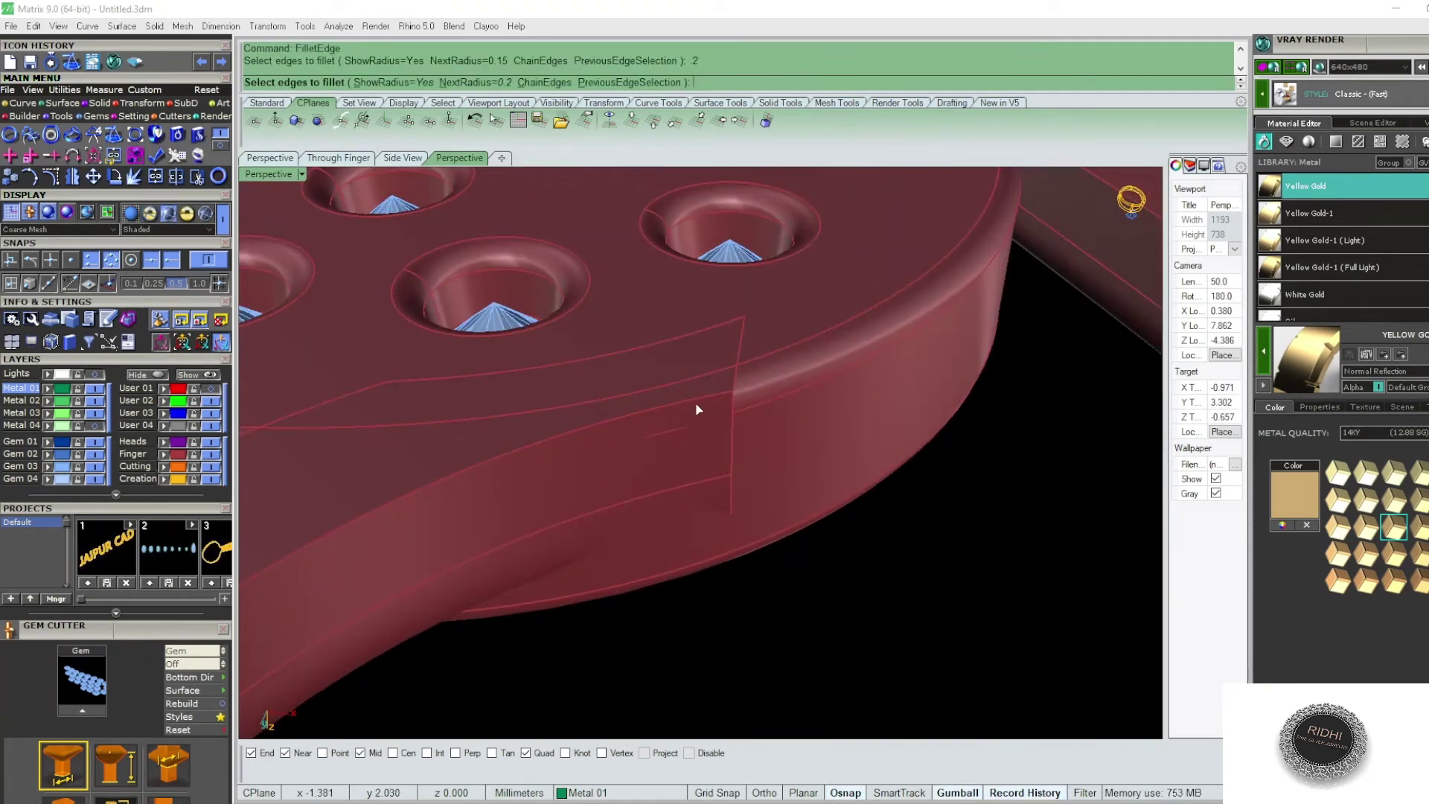
# - Pick two band edges and confirm them for the 0.2 fillet
pyautogui.click(695, 399)
pyautogui.scroll(-5, 697, 403)
pyautogui.scroll(2, 893, 294)
pyautogui.scroll(3, 901, 283)
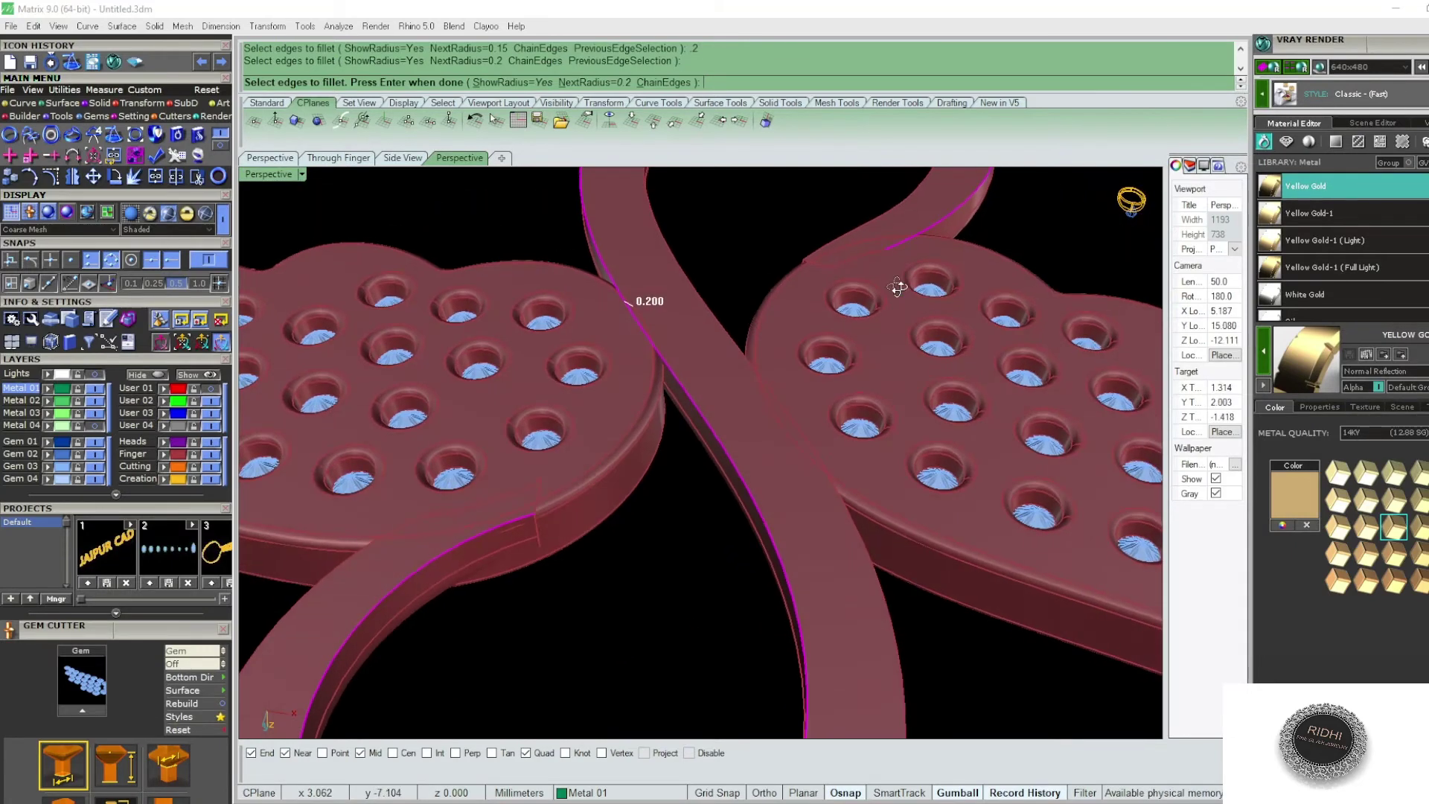
pyautogui.click(875, 218)
pyautogui.scroll(-4, 875, 218)
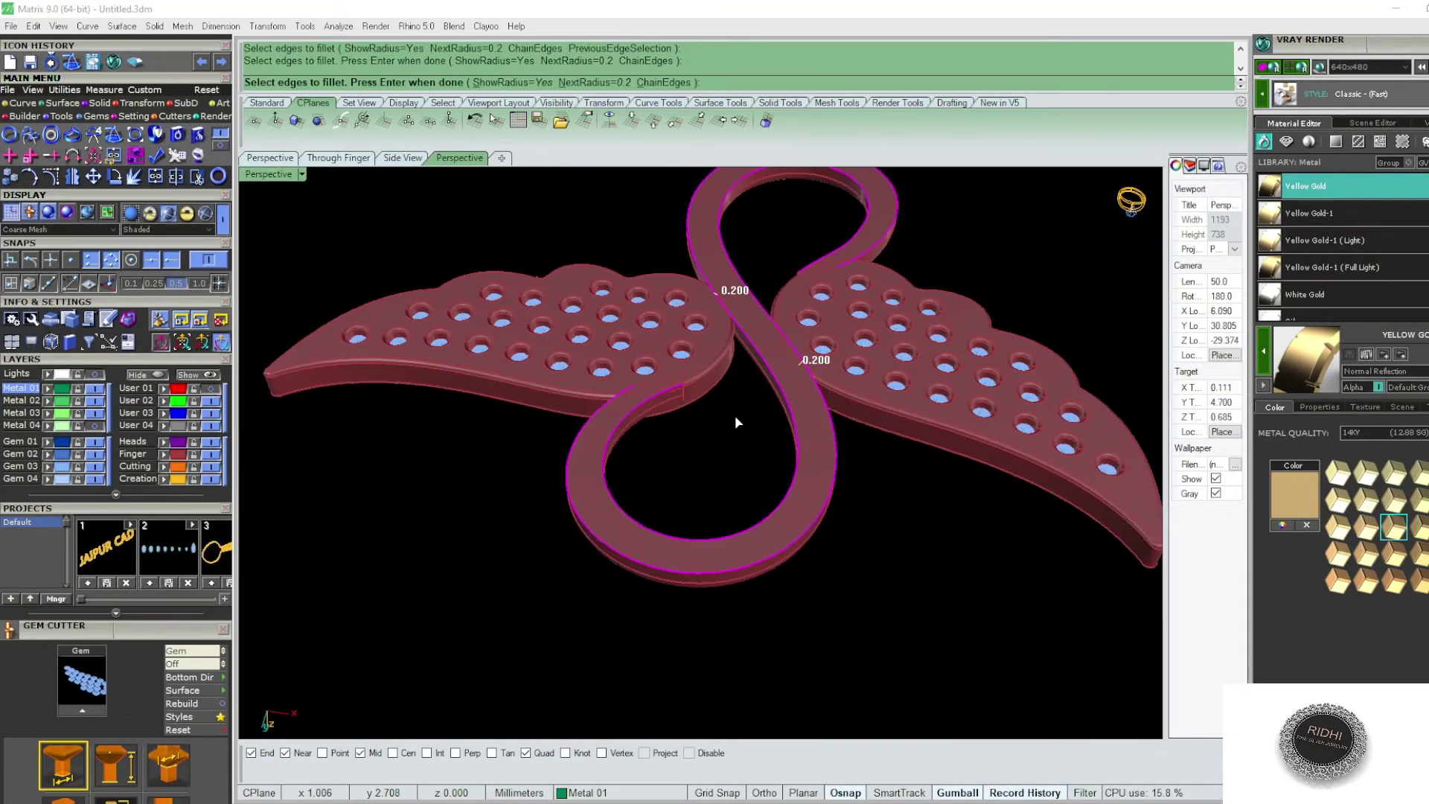
pyautogui.scroll(4, 825, 294)
pyautogui.press('Return')
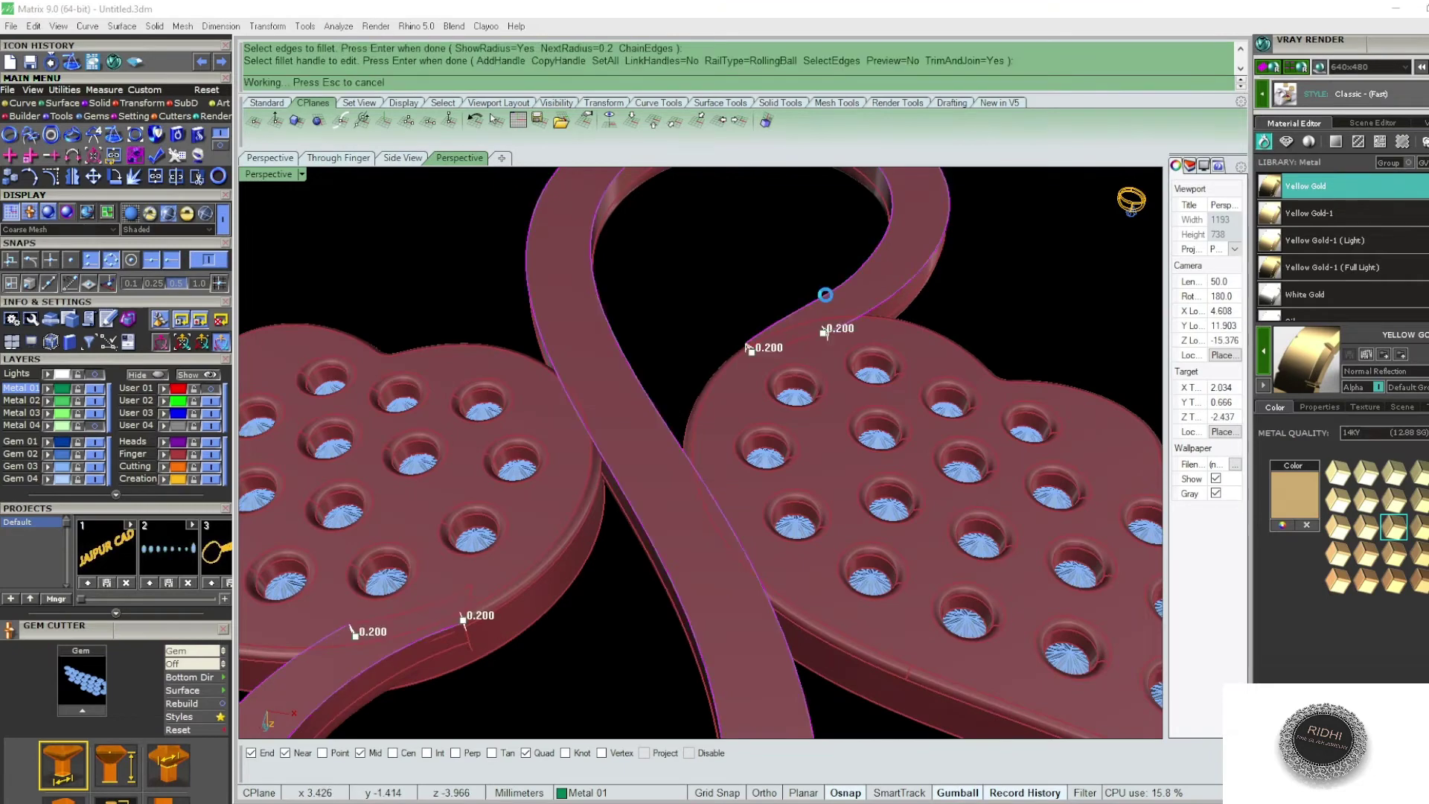
pyautogui.scroll(-2, 698, 404)
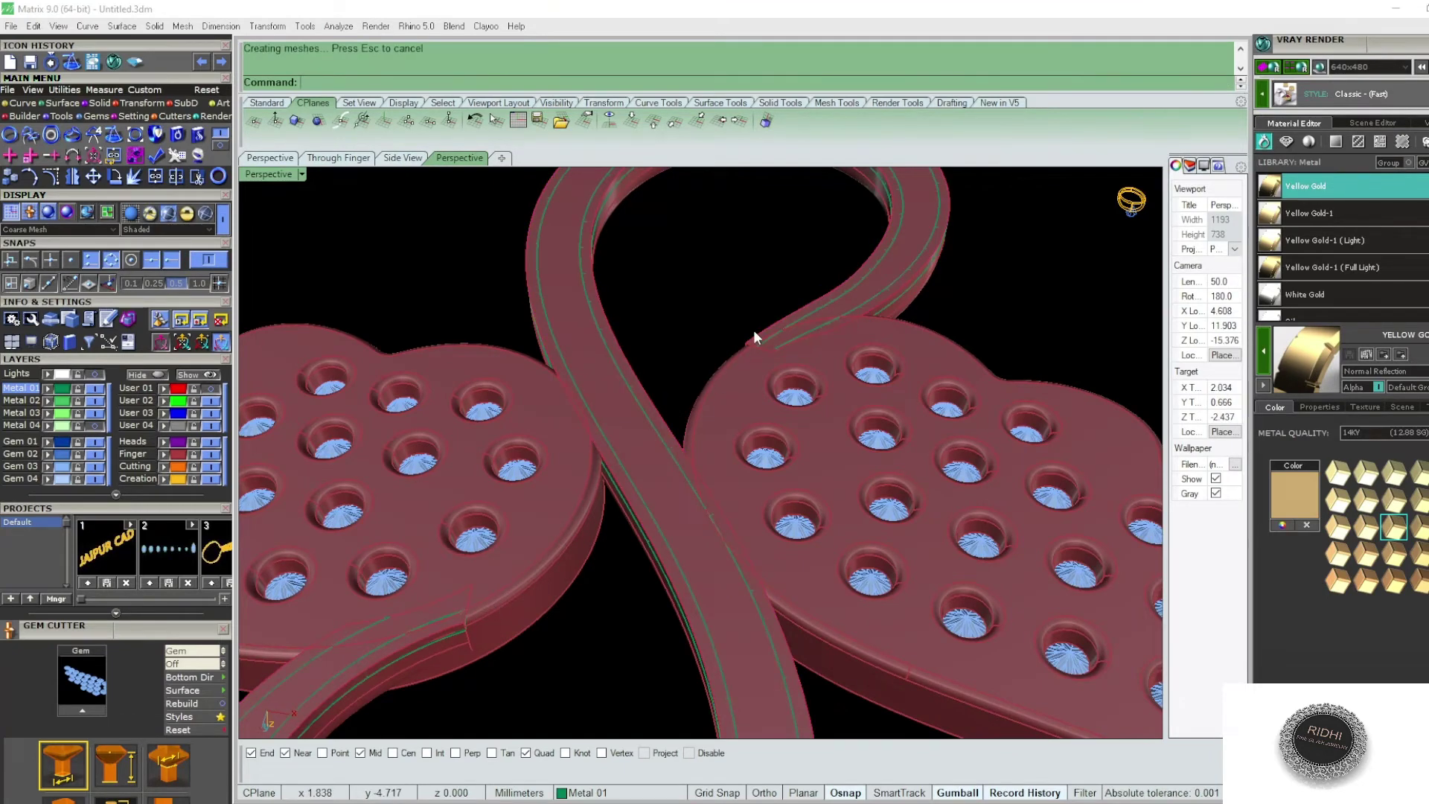
pyautogui.moveTo(753, 329); pyautogui.dragTo(630, 570, button='right')
# - Rerun the 0.2 fillet on the band's outer edge and figure-eight edge chain
pyautogui.press('Return')
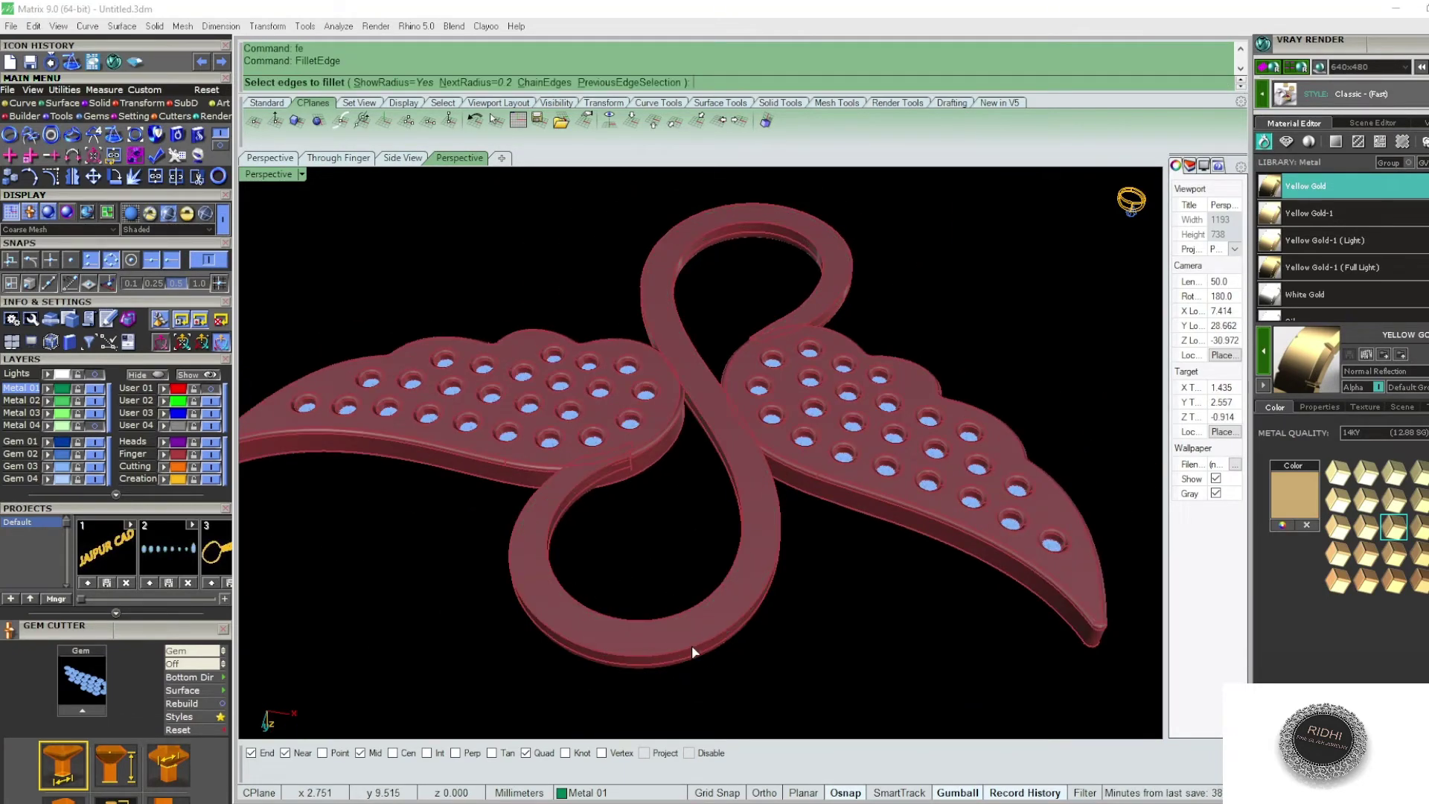
pyautogui.click(690, 646)
pyautogui.scroll(3, 792, 327)
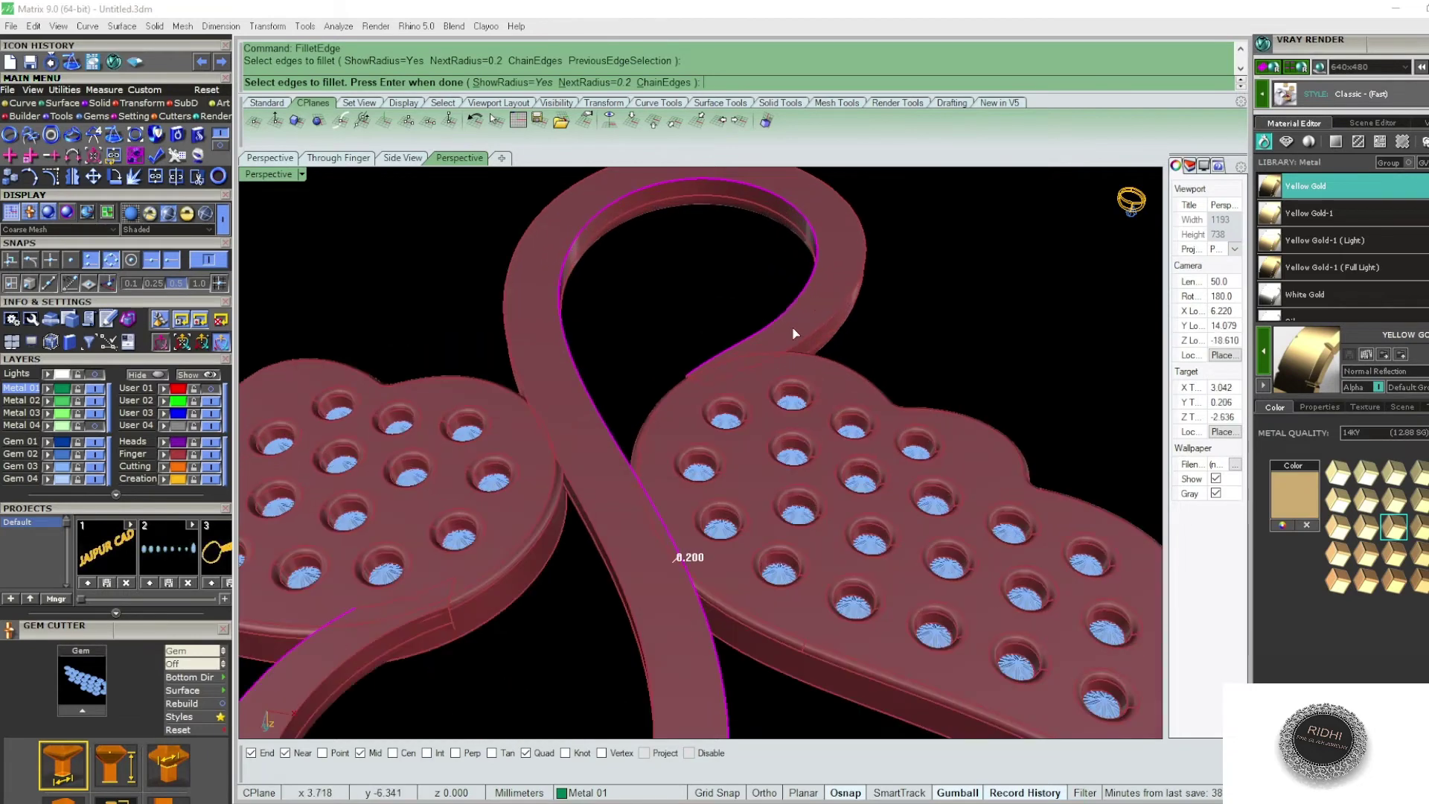
pyautogui.press('Return')
pyautogui.press('Return')
pyautogui.scroll(-3, 791, 327)
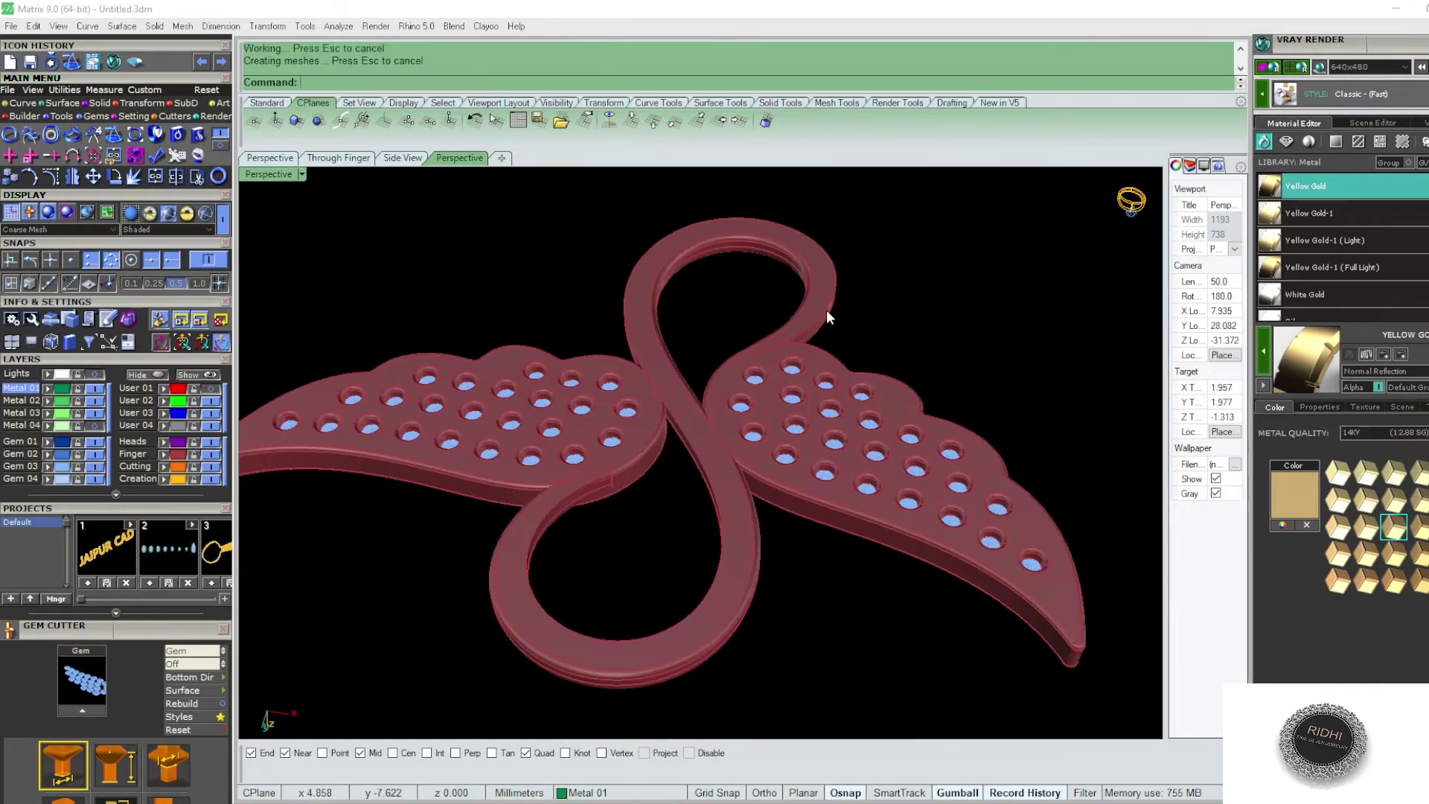
pyautogui.press('Return')
pyautogui.click(826, 309)
pyautogui.press('Return')
pyautogui.press('Return')
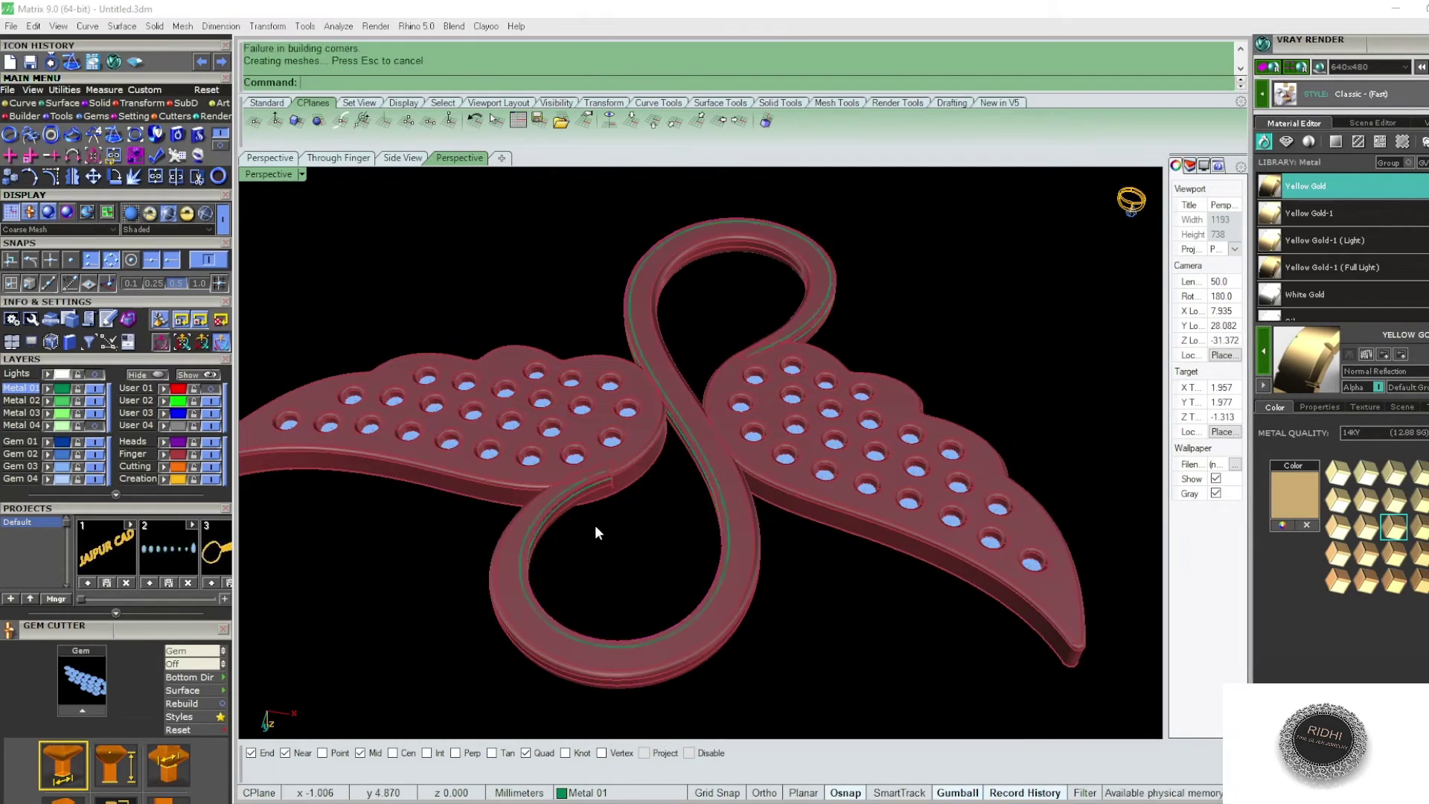
pyautogui.scroll(3, 608, 475)
pyautogui.scroll(-2, 668, 635)
pyautogui.press('Return')
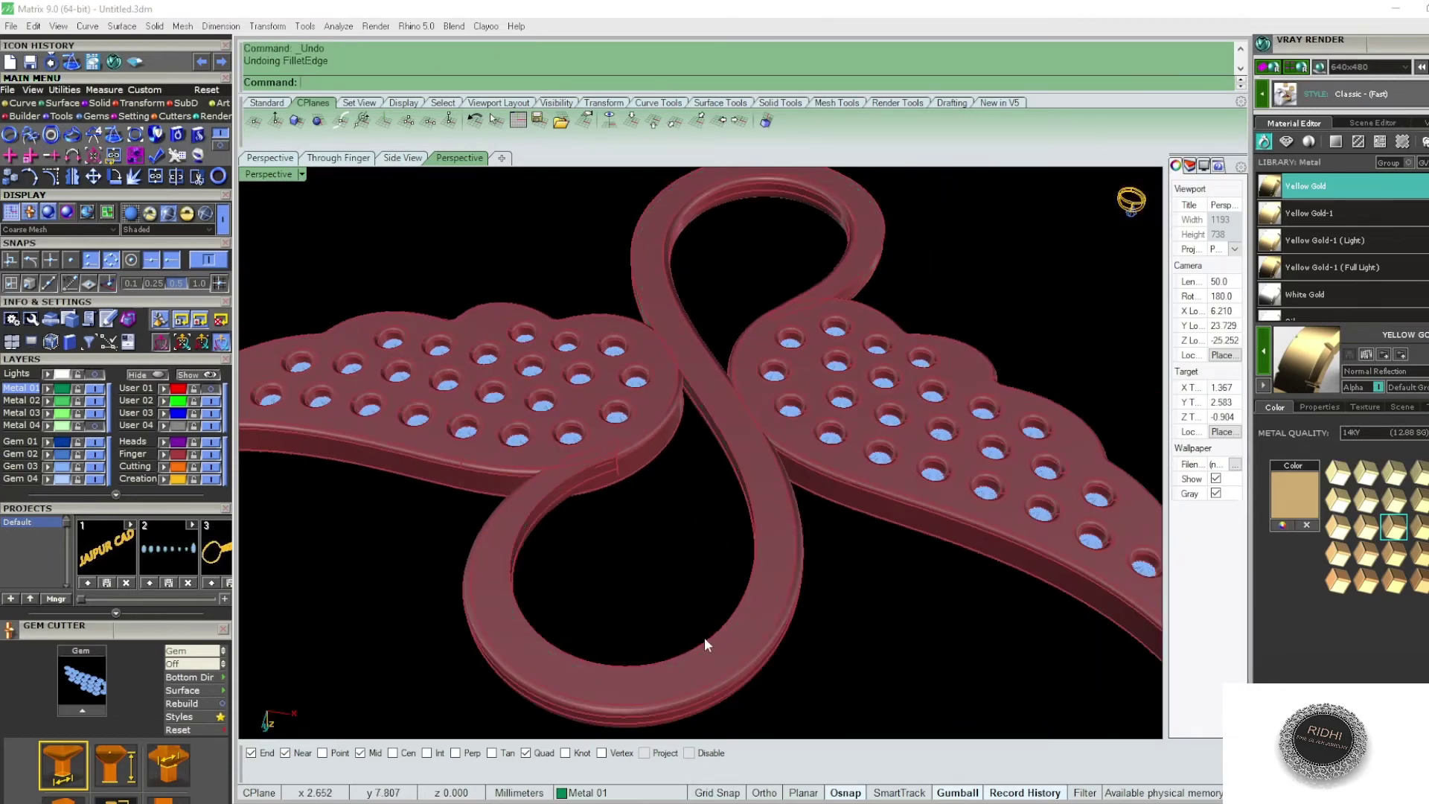
# - Retry the 0.2 fillet on the figure-eight band's edges and let it run
pyautogui.click(693, 653)
pyautogui.scroll(1, 819, 365)
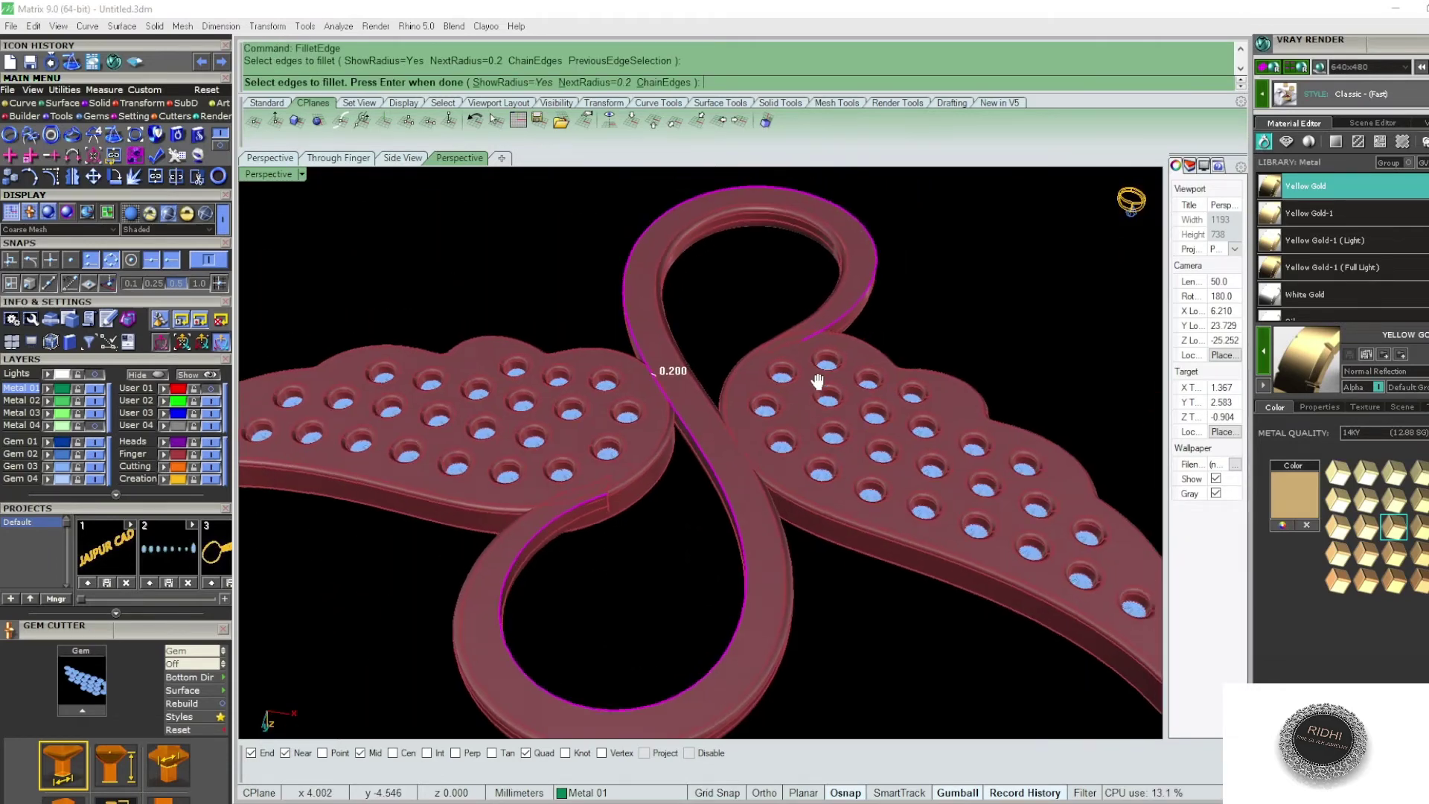
pyautogui.scroll(2, 804, 372)
pyautogui.scroll(2, 782, 343)
pyautogui.scroll(1, 779, 339)
pyautogui.press('Return')
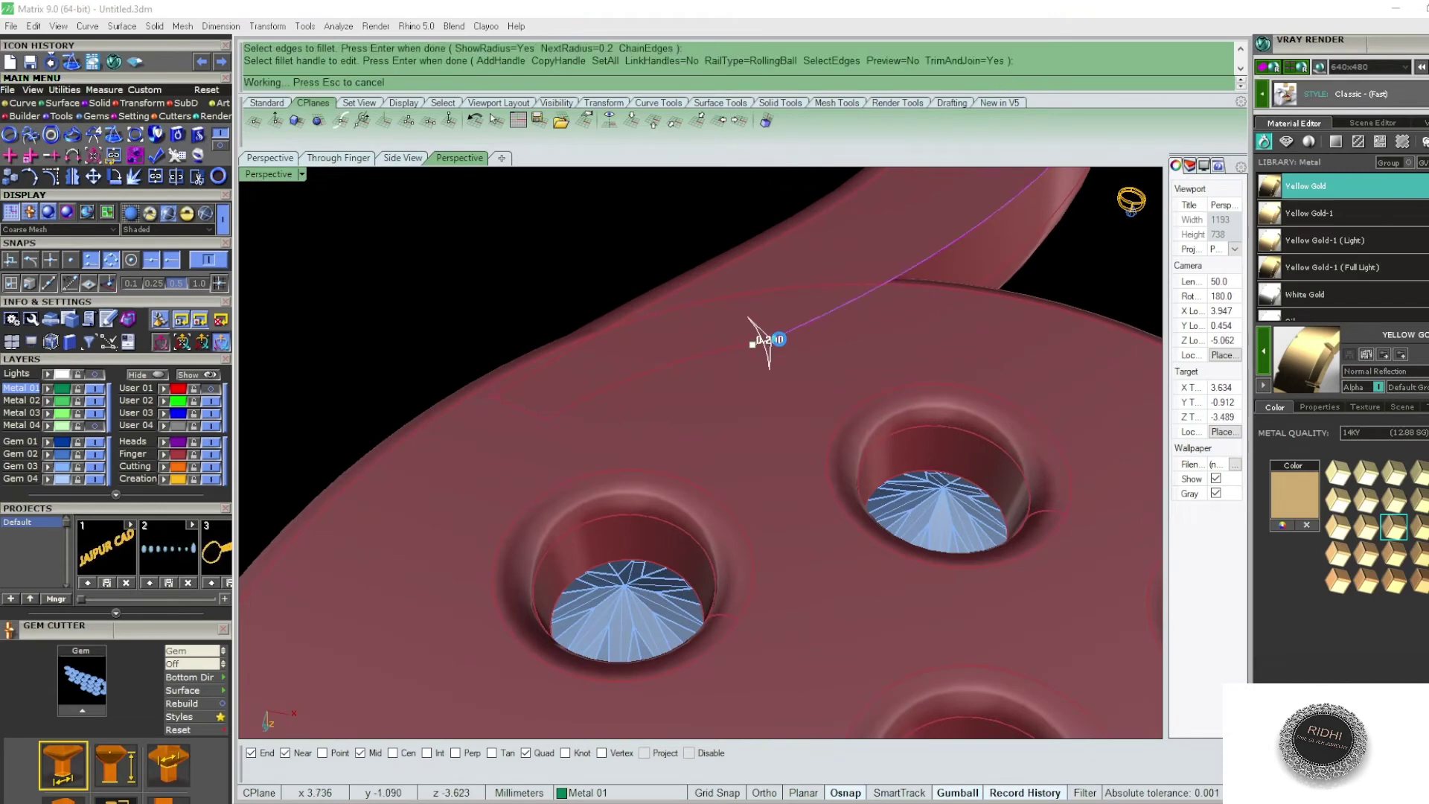
pyautogui.scroll(-1, 855, 273)
pyautogui.scroll(-2, 867, 260)
# - Select the strip surface running along the band
pyautogui.click(879, 259)
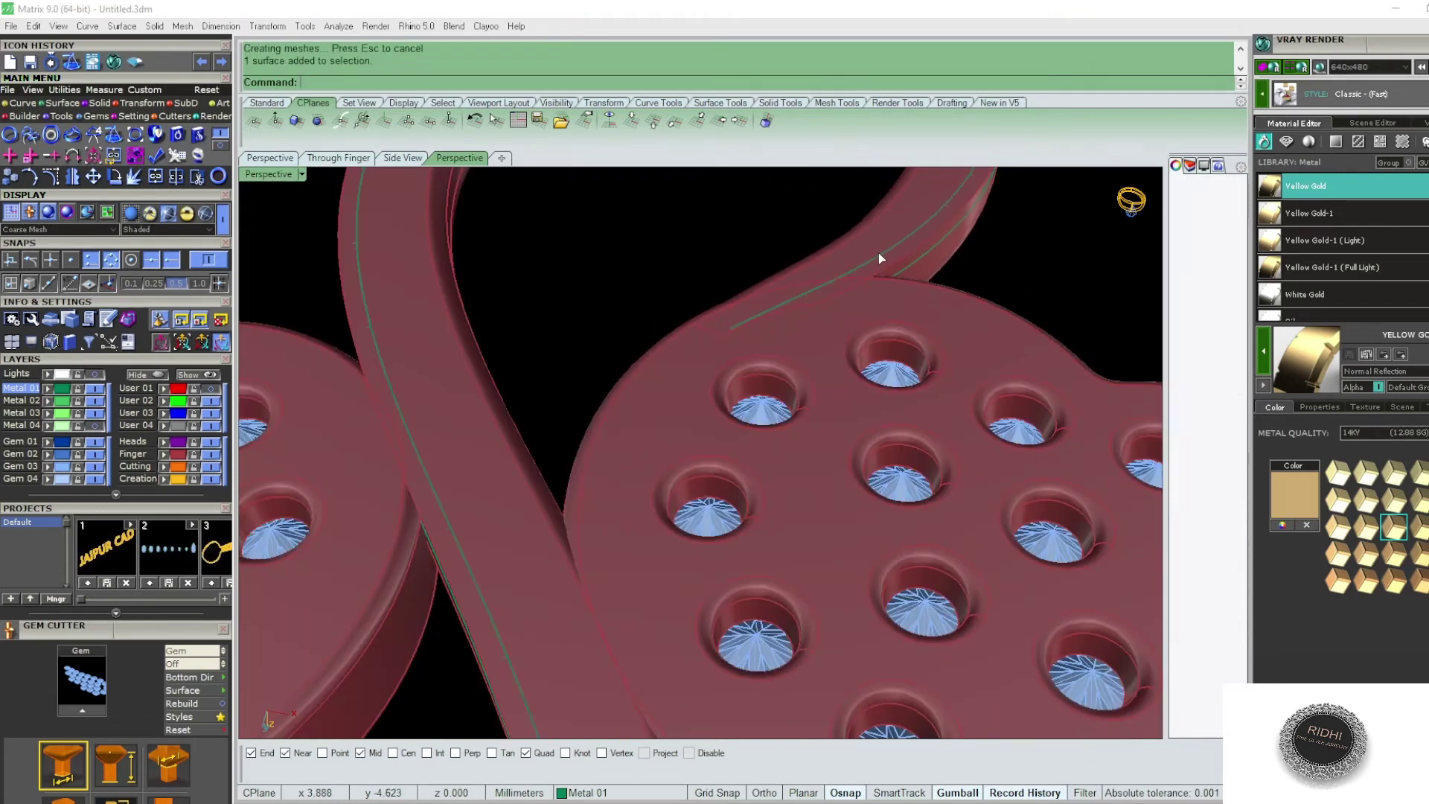
pyautogui.scroll(-3, 878, 252)
pyautogui.scroll(1, 708, 538)
pyautogui.scroll(4, 633, 416)
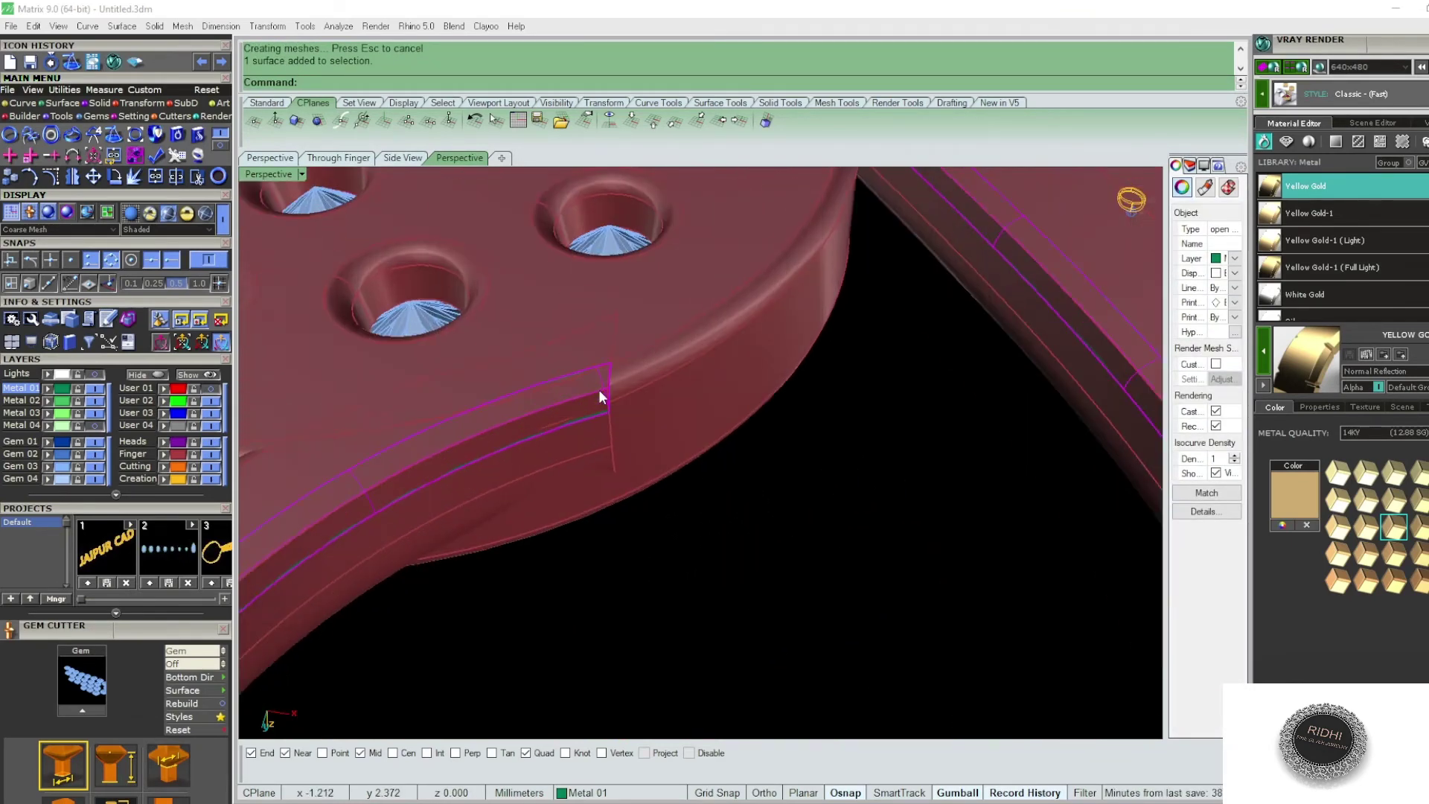
pyautogui.scroll(2, 607, 395)
pyautogui.scroll(-1, 612, 396)
pyautogui.scroll(-1, 612, 396)
pyautogui.write('OS')
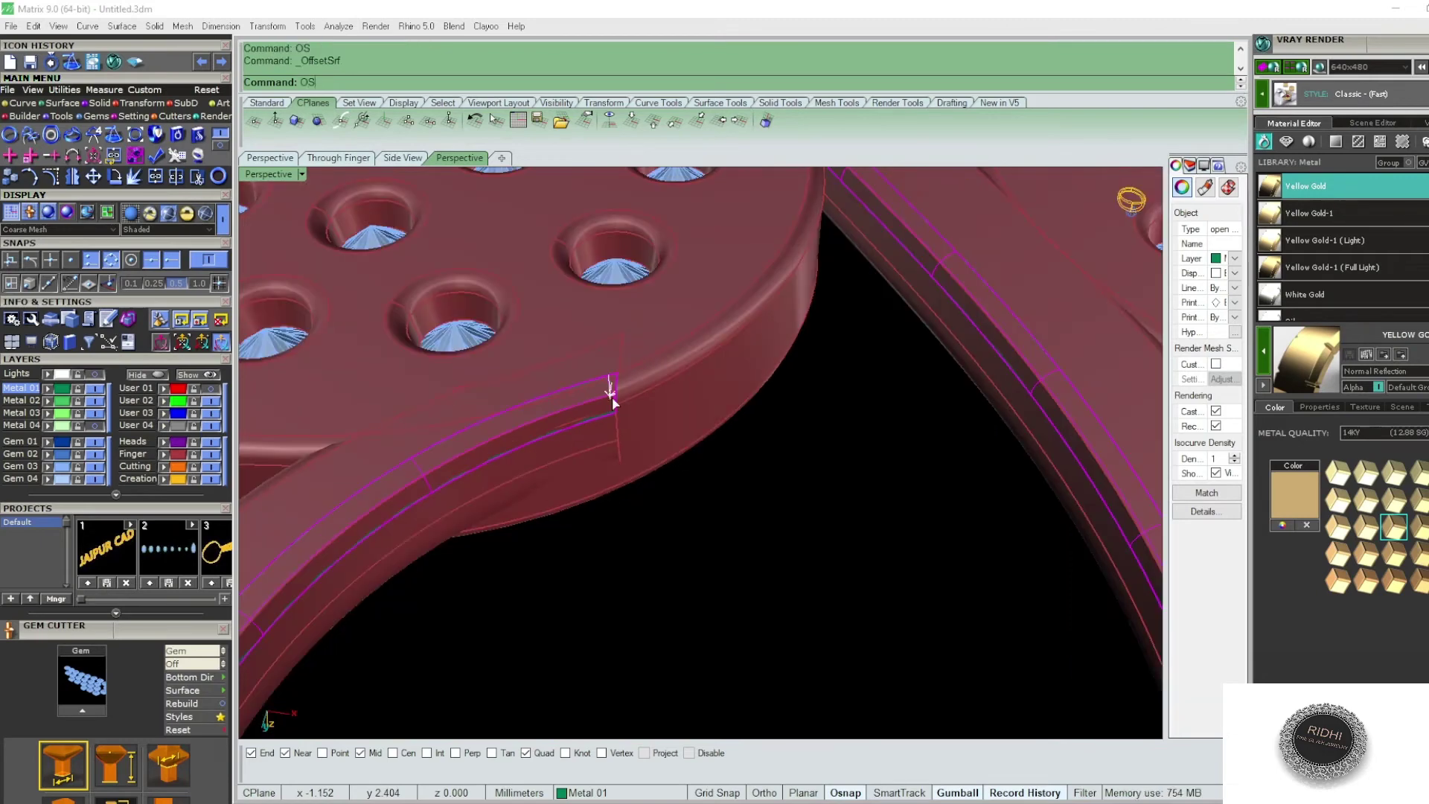
pyautogui.press('Return')
pyautogui.scroll(-3, 633, 406)
pyautogui.scroll(-3, 692, 461)
pyautogui.scroll(-1, 690, 446)
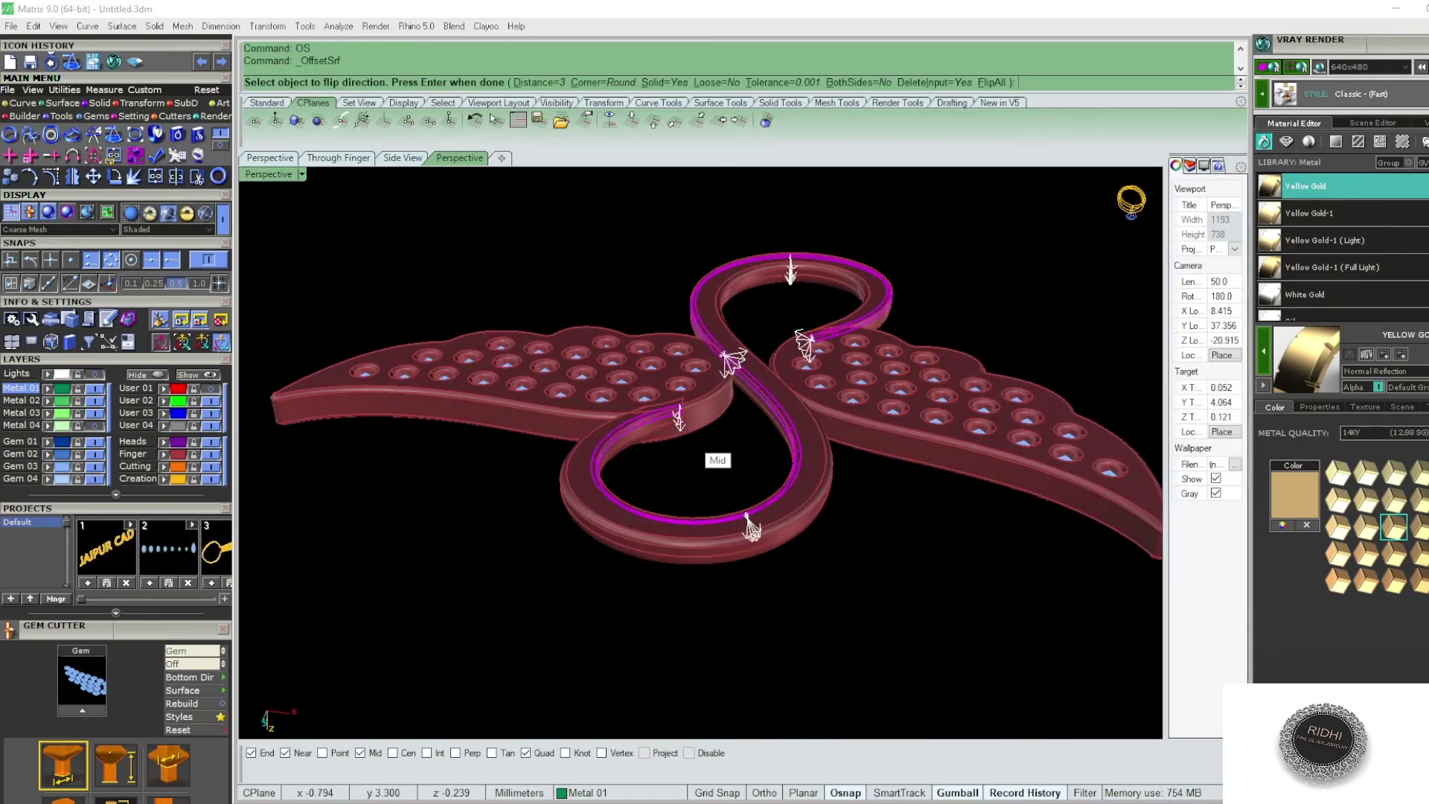
pyautogui.press('Return')
pyautogui.scroll(3, 762, 427)
pyautogui.hotkey('ctrl', 'z')
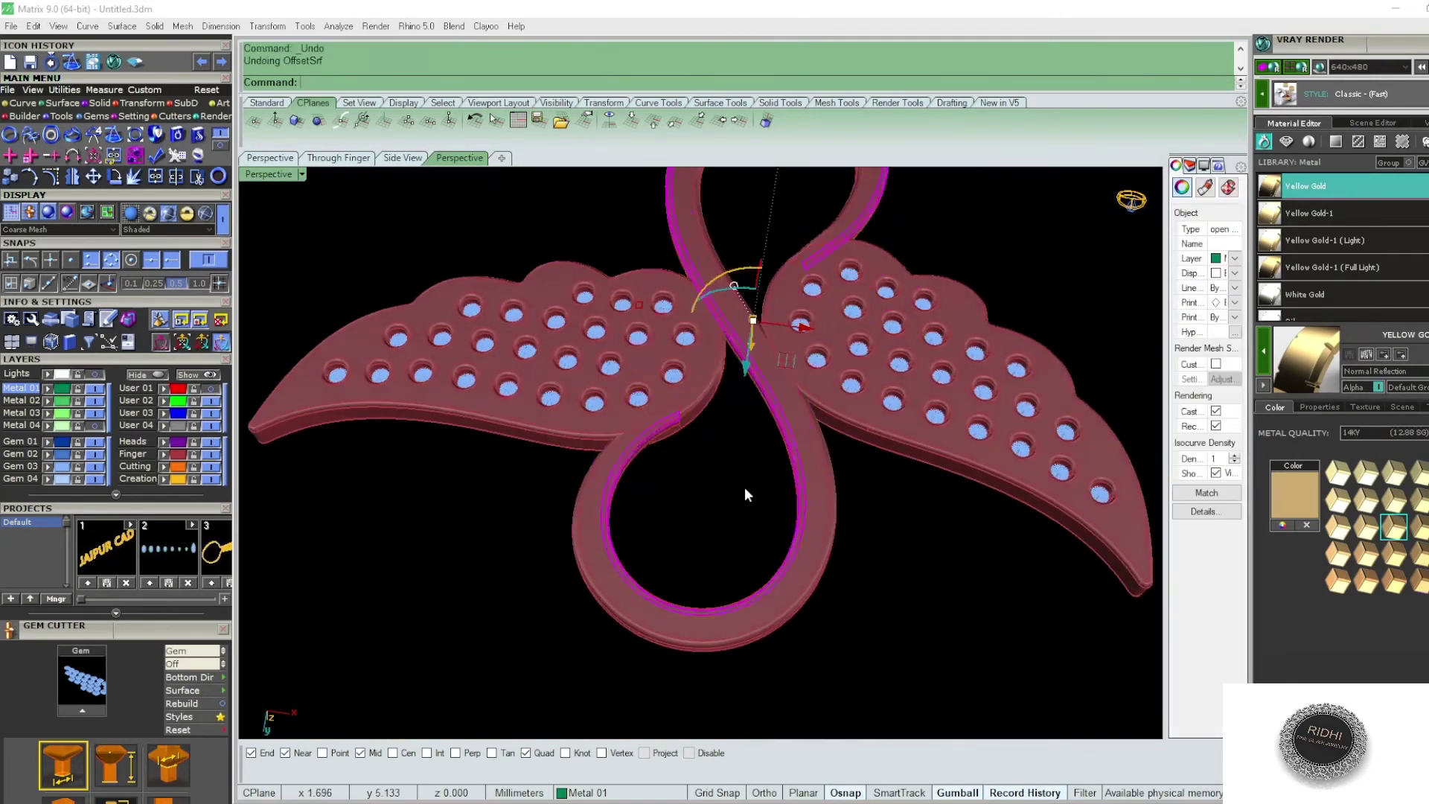
pyautogui.press('Return')
pyautogui.moveTo(731, 542); pyautogui.dragTo(717, 479, button='right')
pyautogui.write('f')
pyautogui.press('Return')
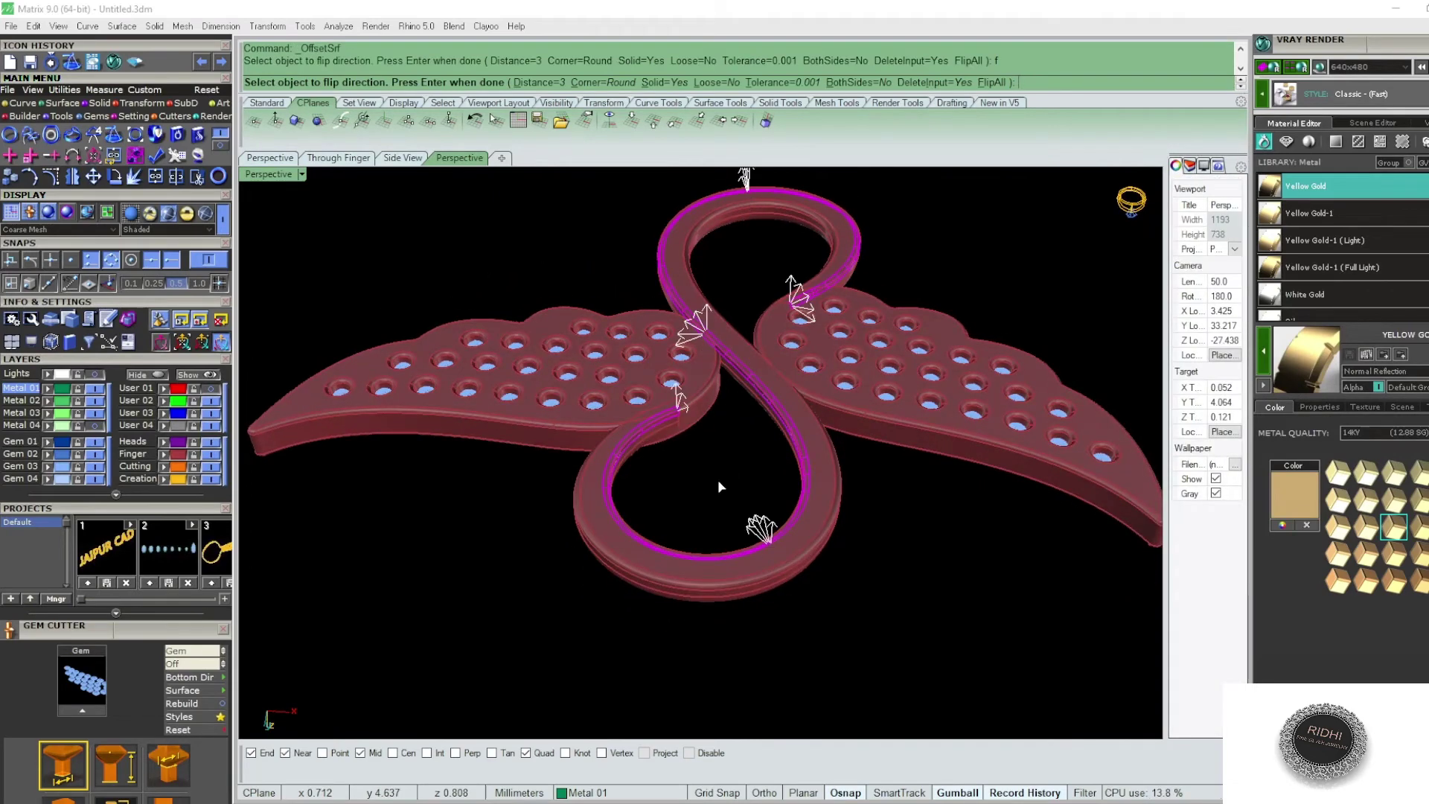
pyautogui.press('Return')
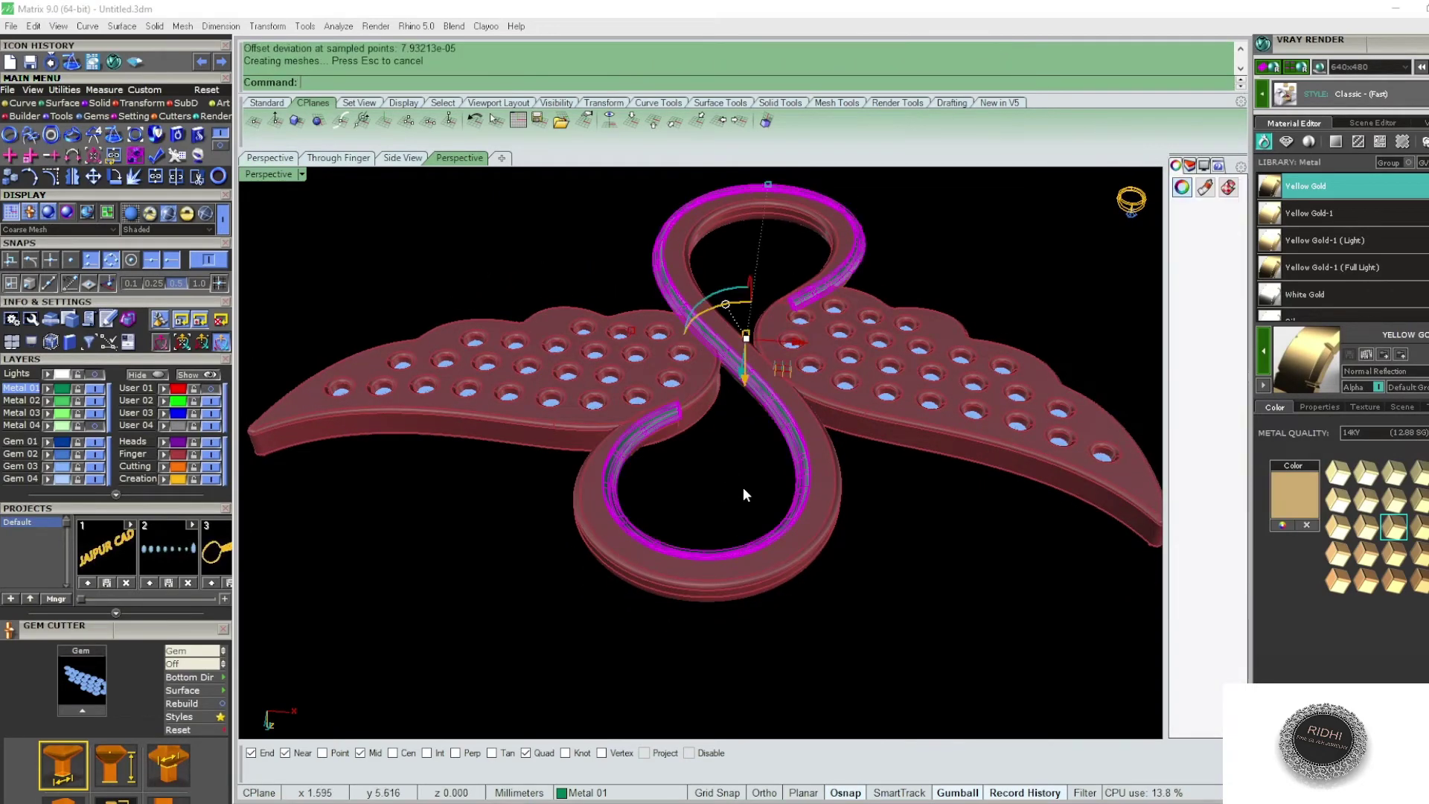
pyautogui.scroll(2, 754, 604)
pyautogui.scroll(2, 753, 604)
pyautogui.click(761, 628)
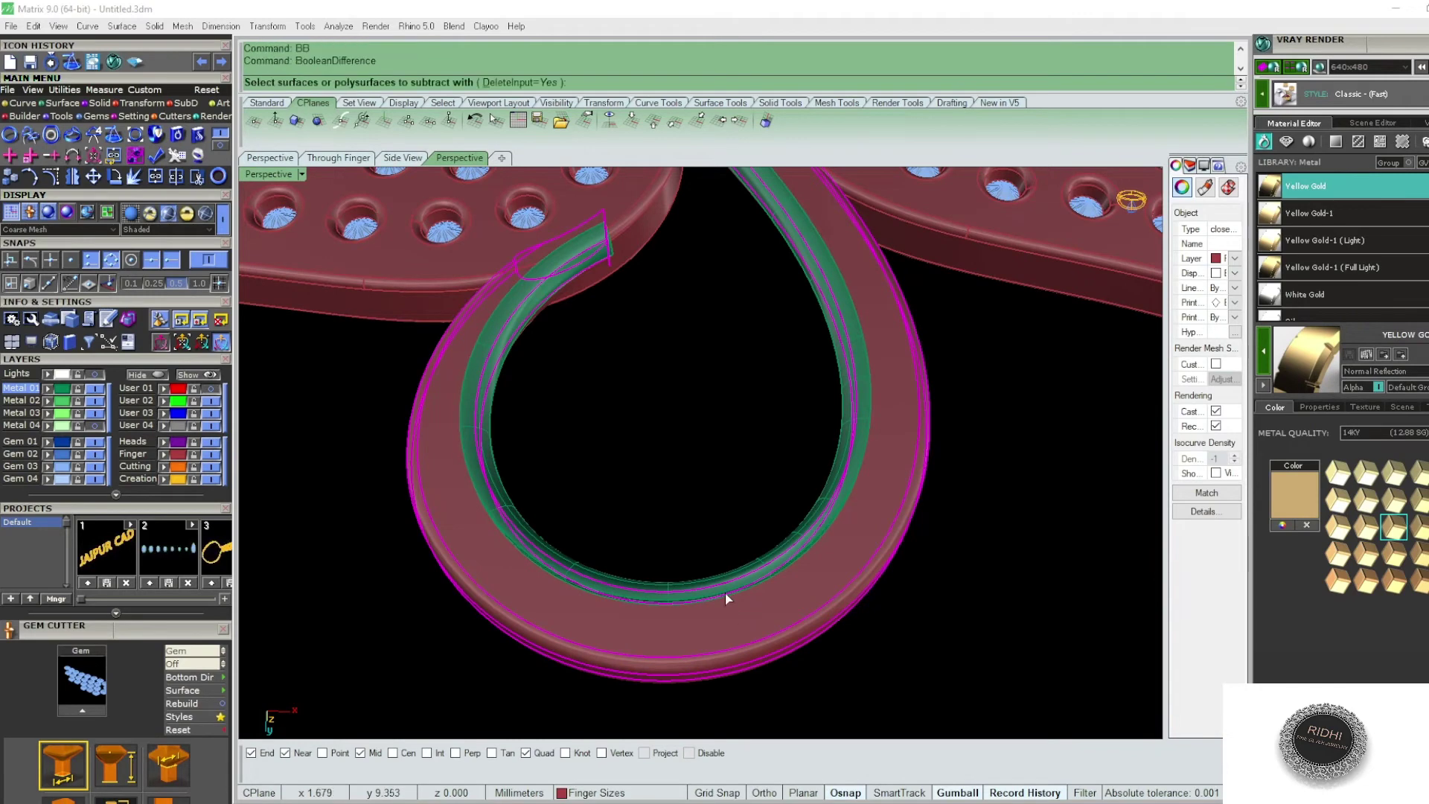
pyautogui.press('Return')
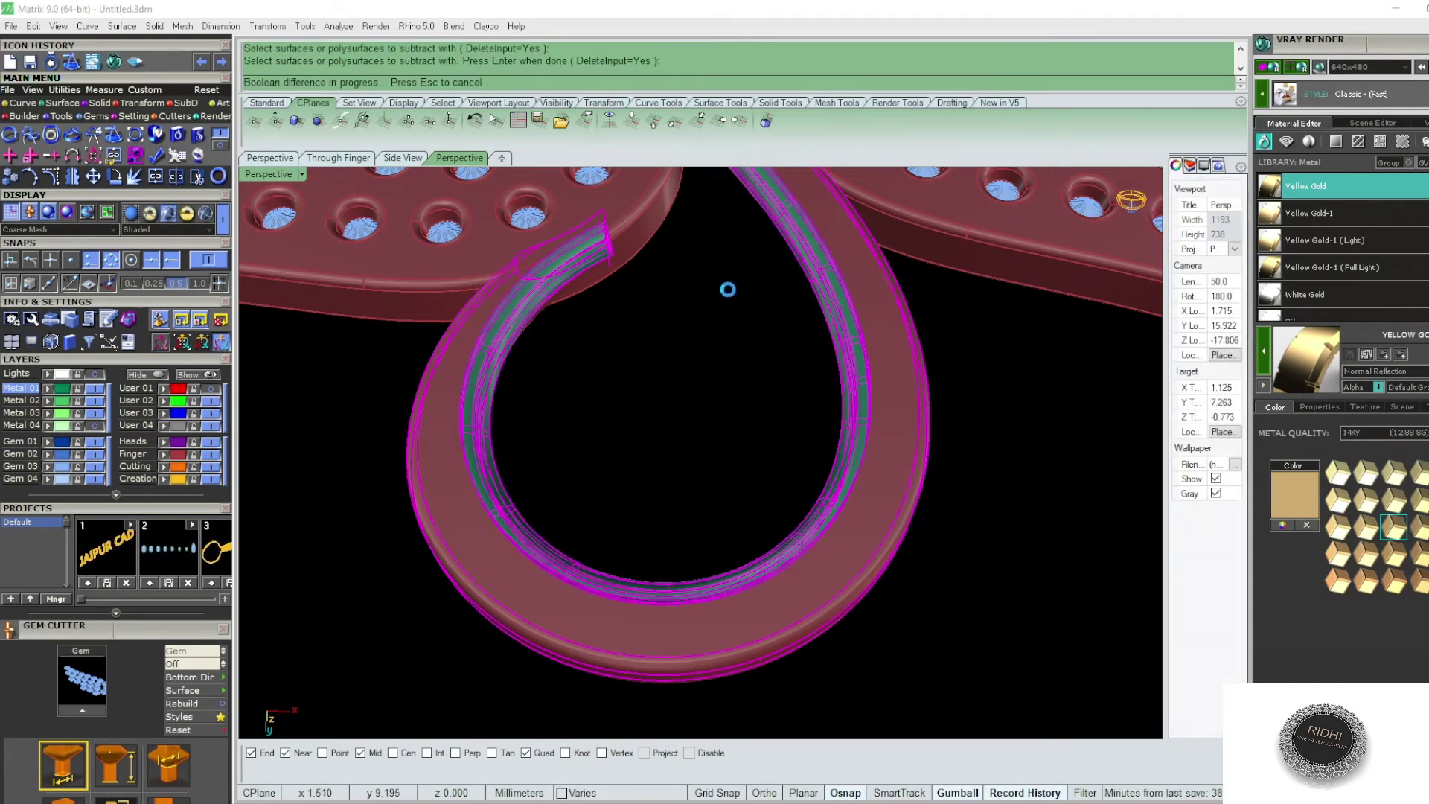
pyautogui.scroll(3, 546, 430)
pyautogui.scroll(3, 550, 463)
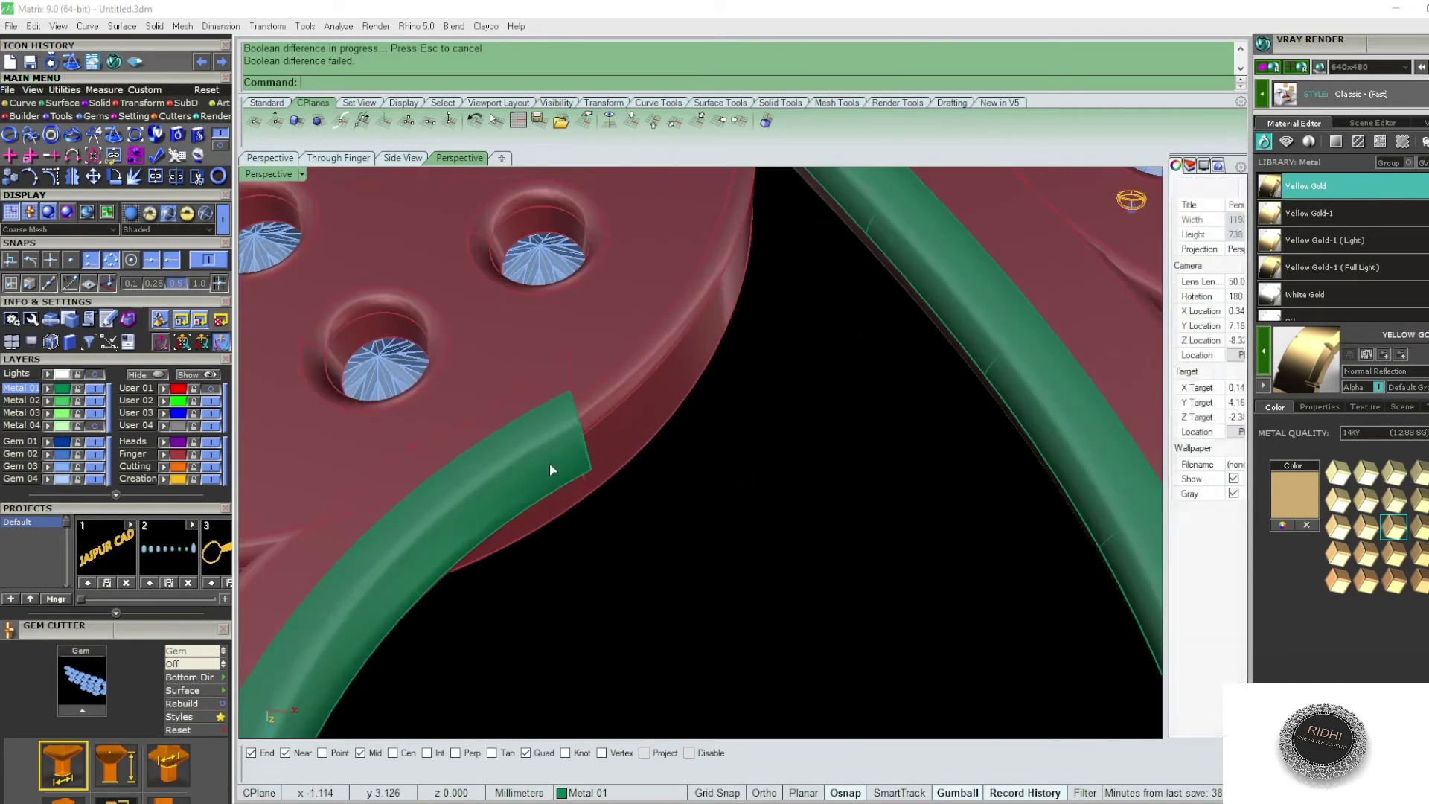
pyautogui.scroll(-2, 549, 463)
pyautogui.scroll(-2, 660, 546)
pyautogui.hotkey('ctrl', 'z')
pyautogui.scroll(3, 681, 413)
pyautogui.scroll(2, 668, 396)
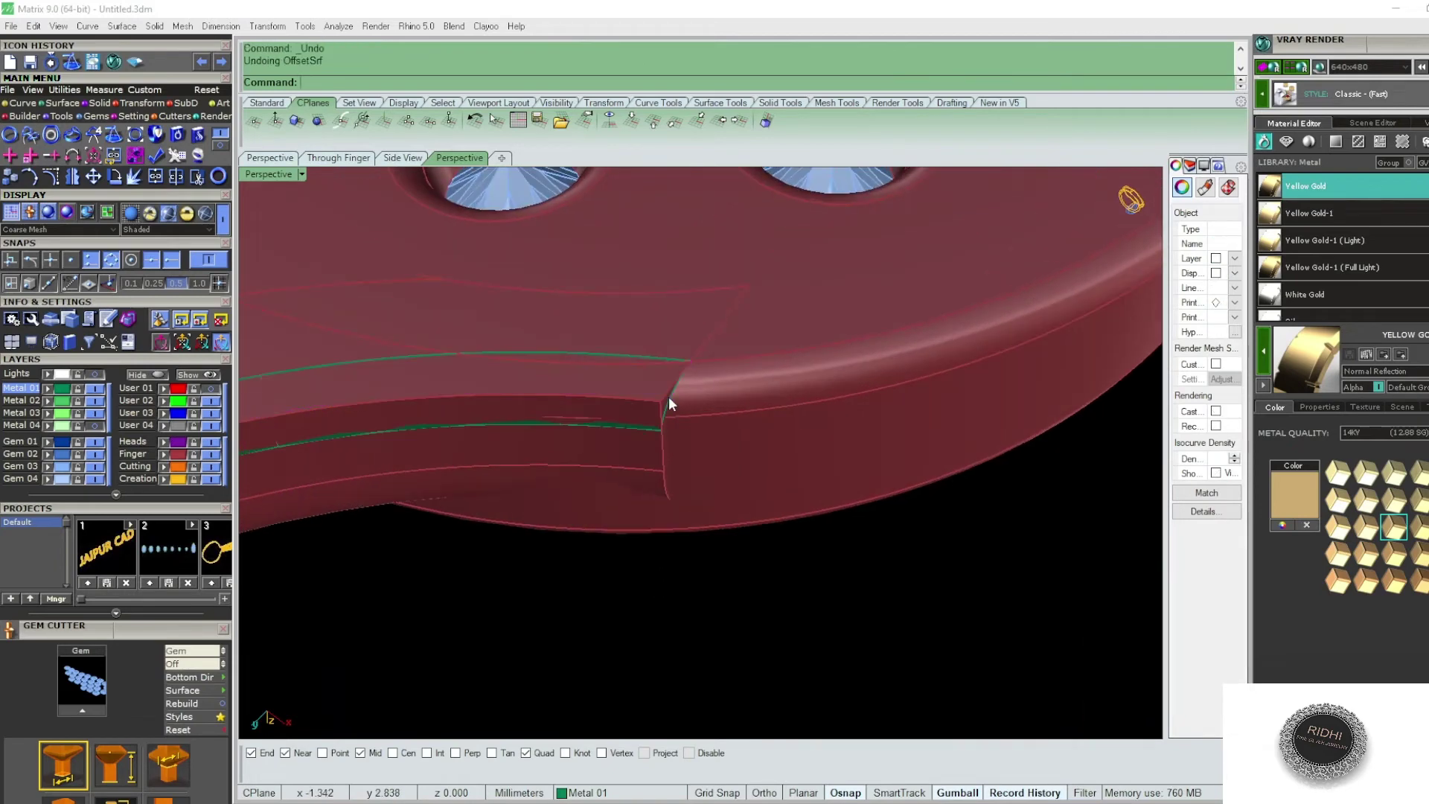
pyautogui.scroll(2, 669, 400)
pyautogui.write('Ex')
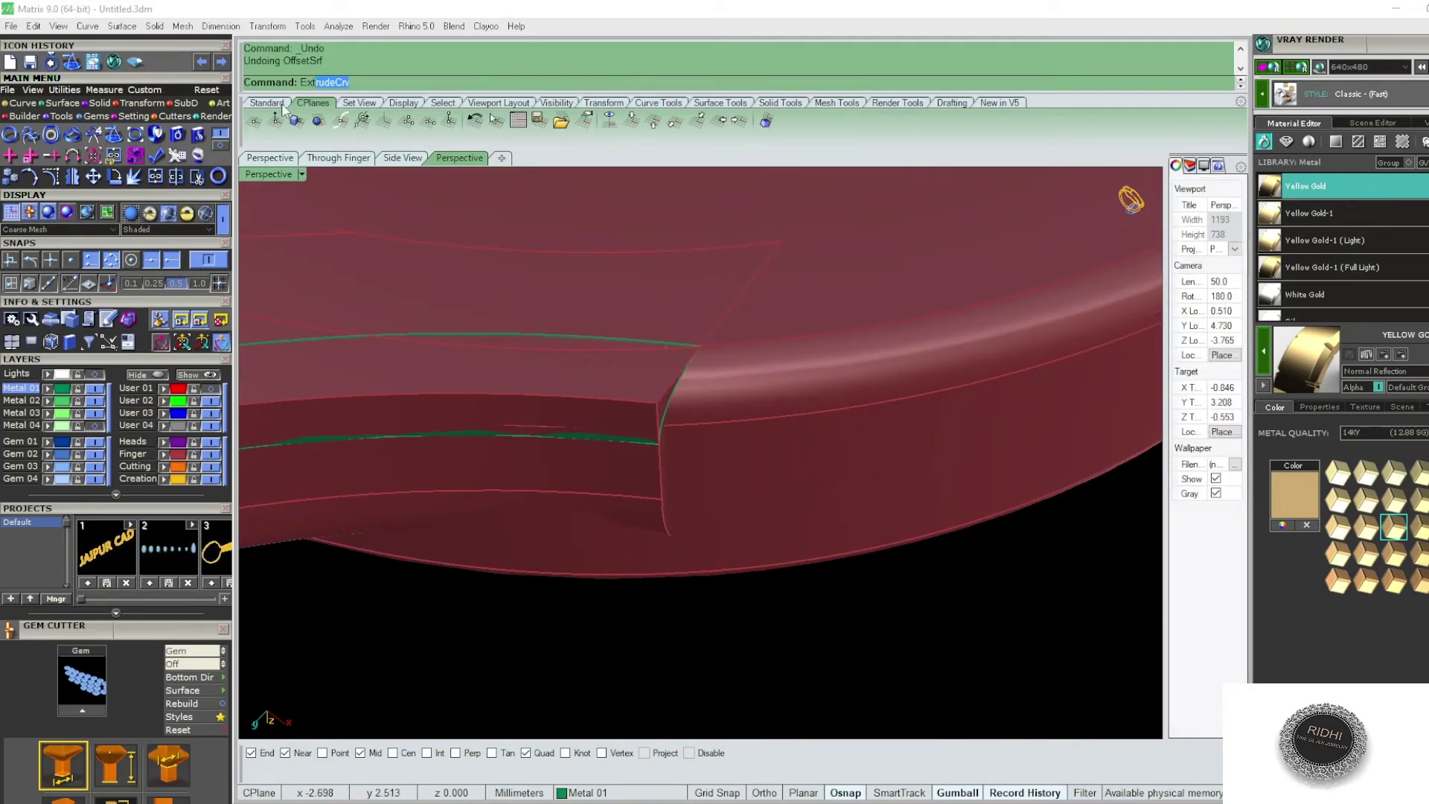
# - Extend both cut-off ends of the groove strip surface by a 0.5 factor
pyautogui.write('endSrf')
pyautogui.press('Return')
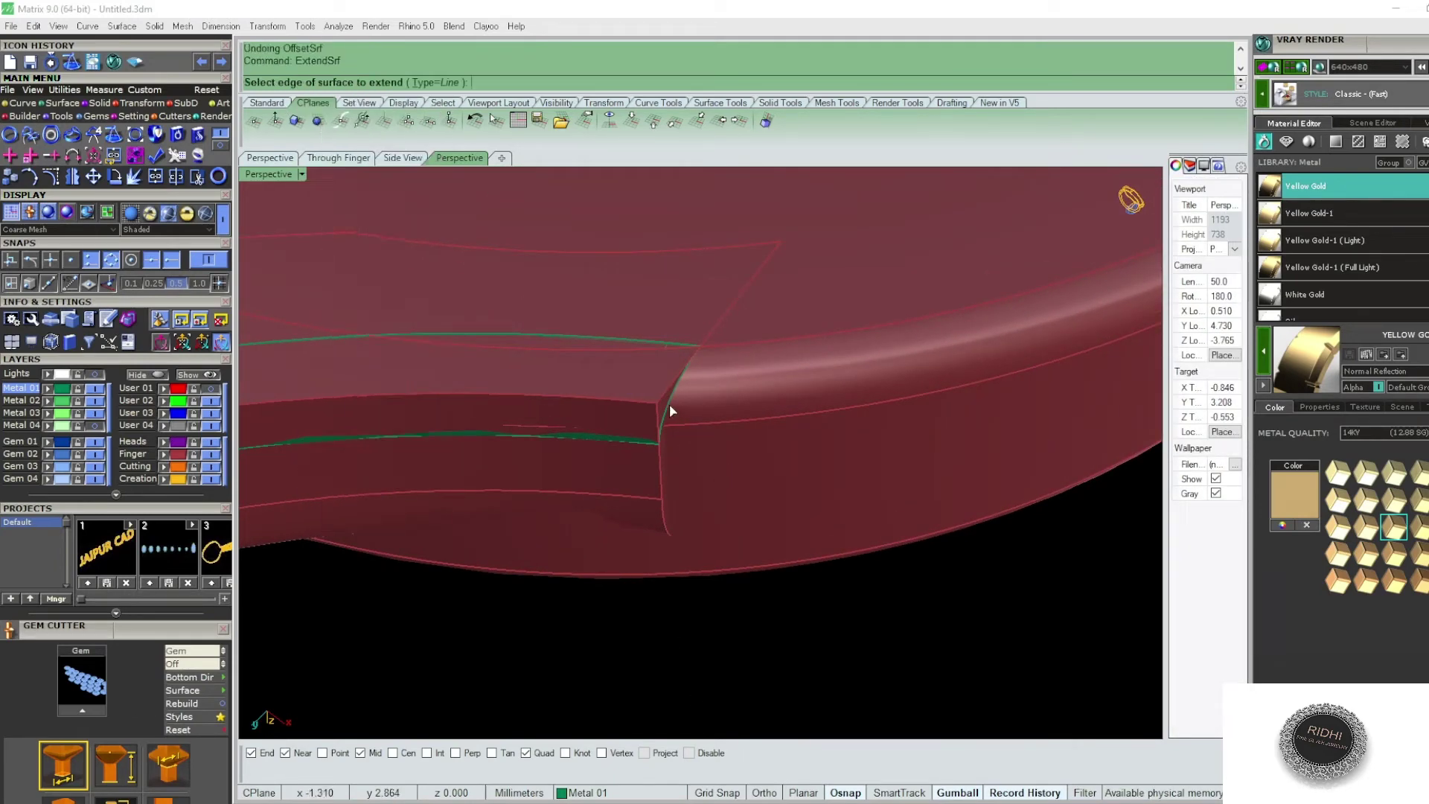
pyautogui.click(669, 405)
pyautogui.press('Return')
pyautogui.scroll(-5, 625, 469)
pyautogui.scroll(-2, 578, 515)
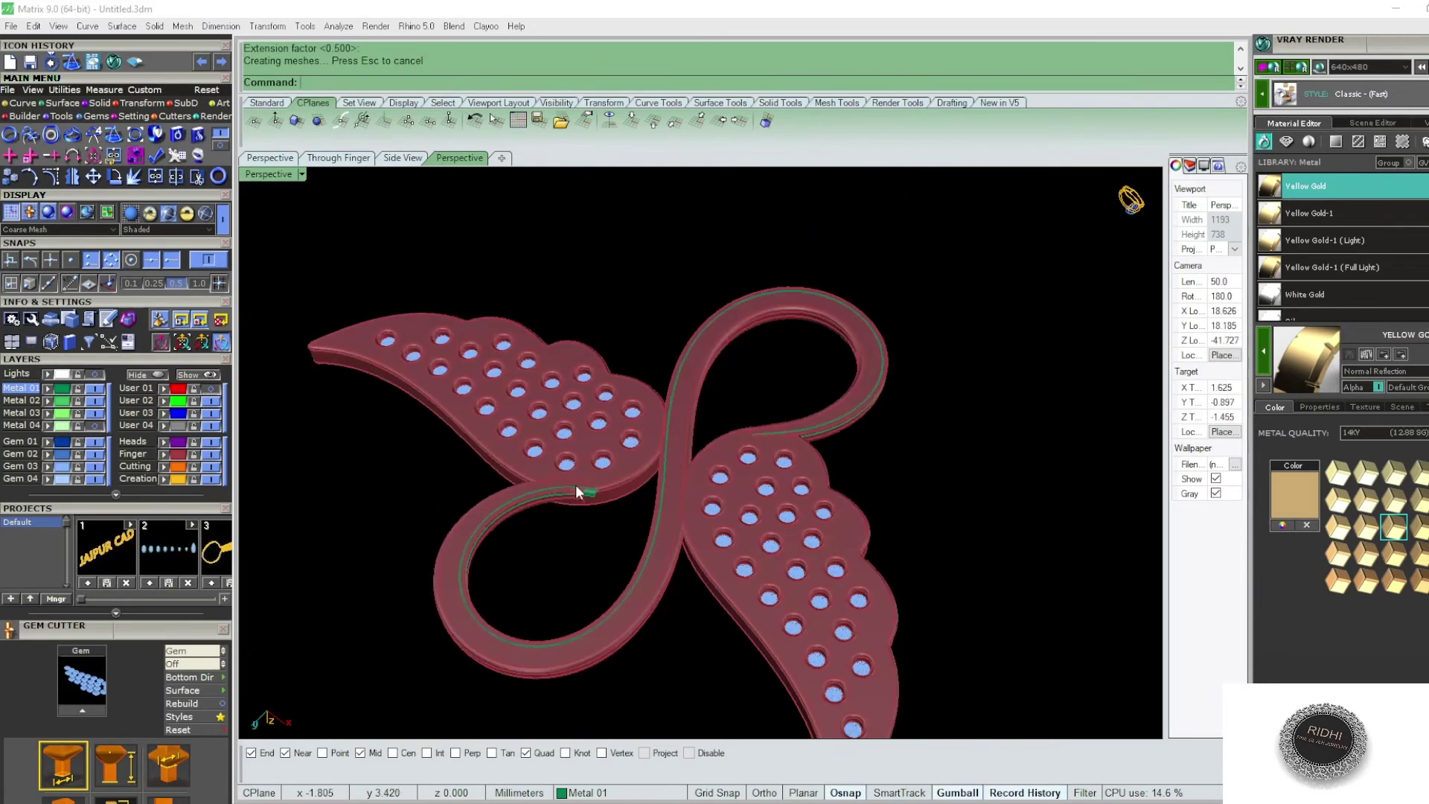
pyautogui.scroll(3, 746, 434)
pyautogui.scroll(3, 926, 439)
pyautogui.press('Return')
pyautogui.scroll(3, 774, 425)
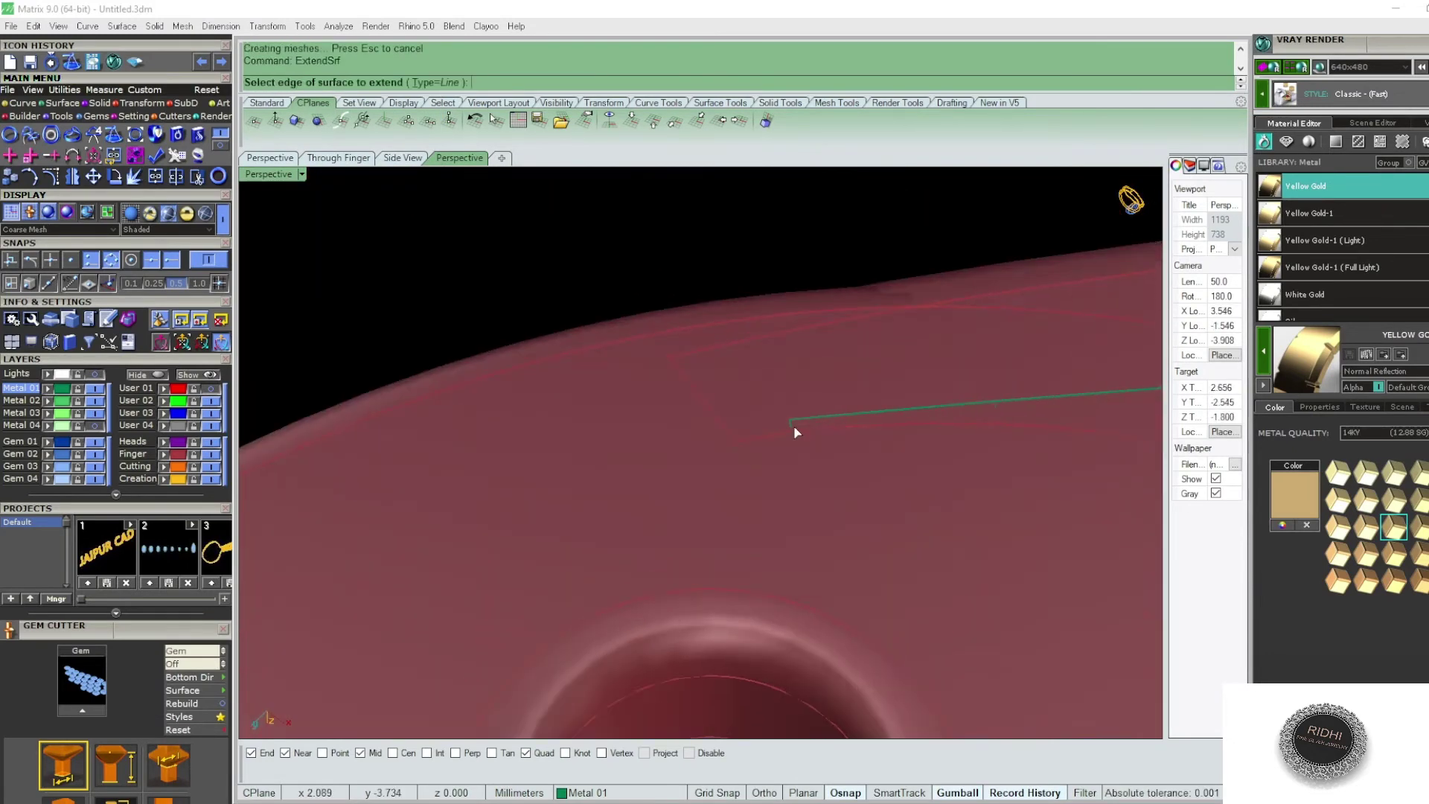
pyautogui.scroll(2, 786, 426)
pyautogui.scroll(-2, 733, 441)
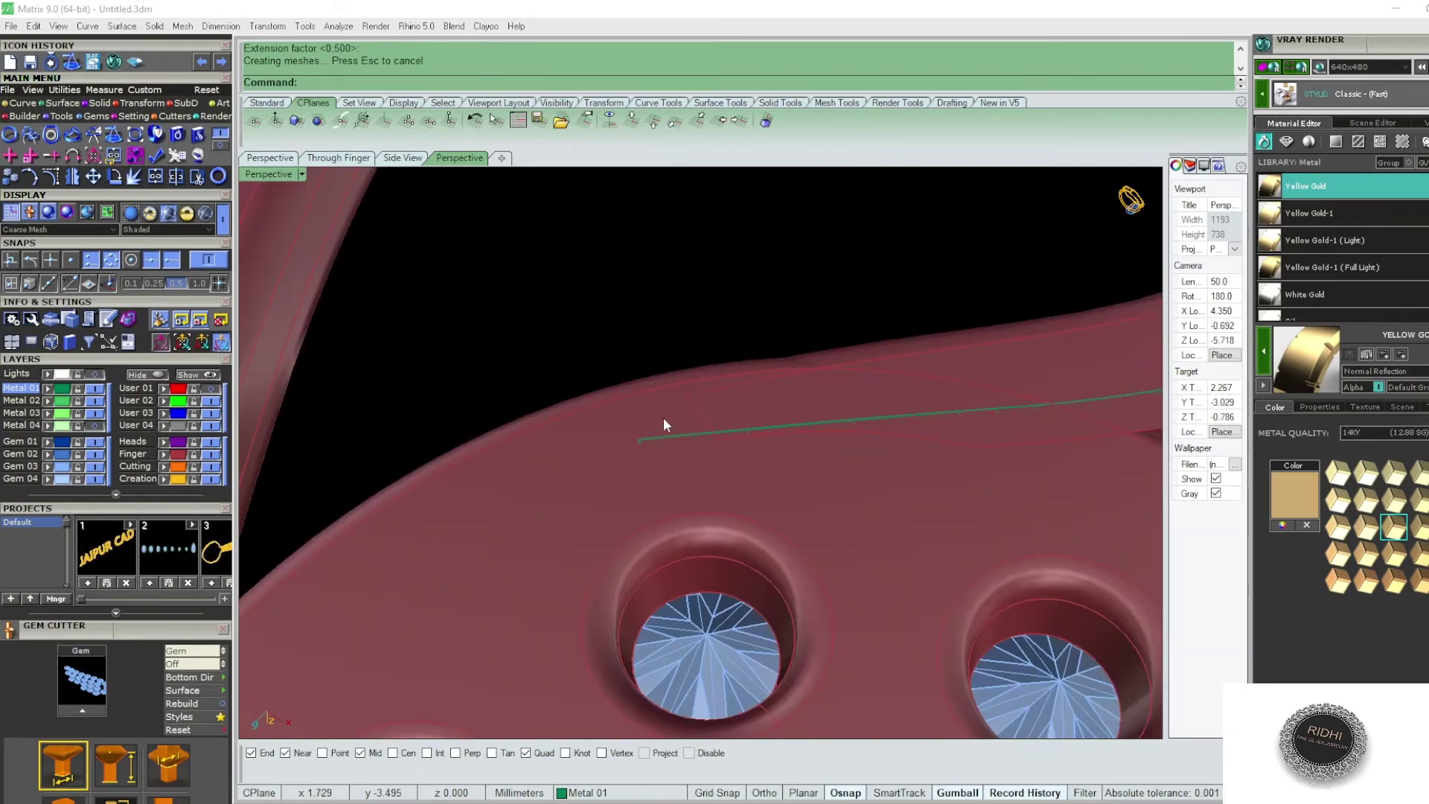
pyautogui.scroll(-3, 666, 425)
pyautogui.scroll(-2, 631, 420)
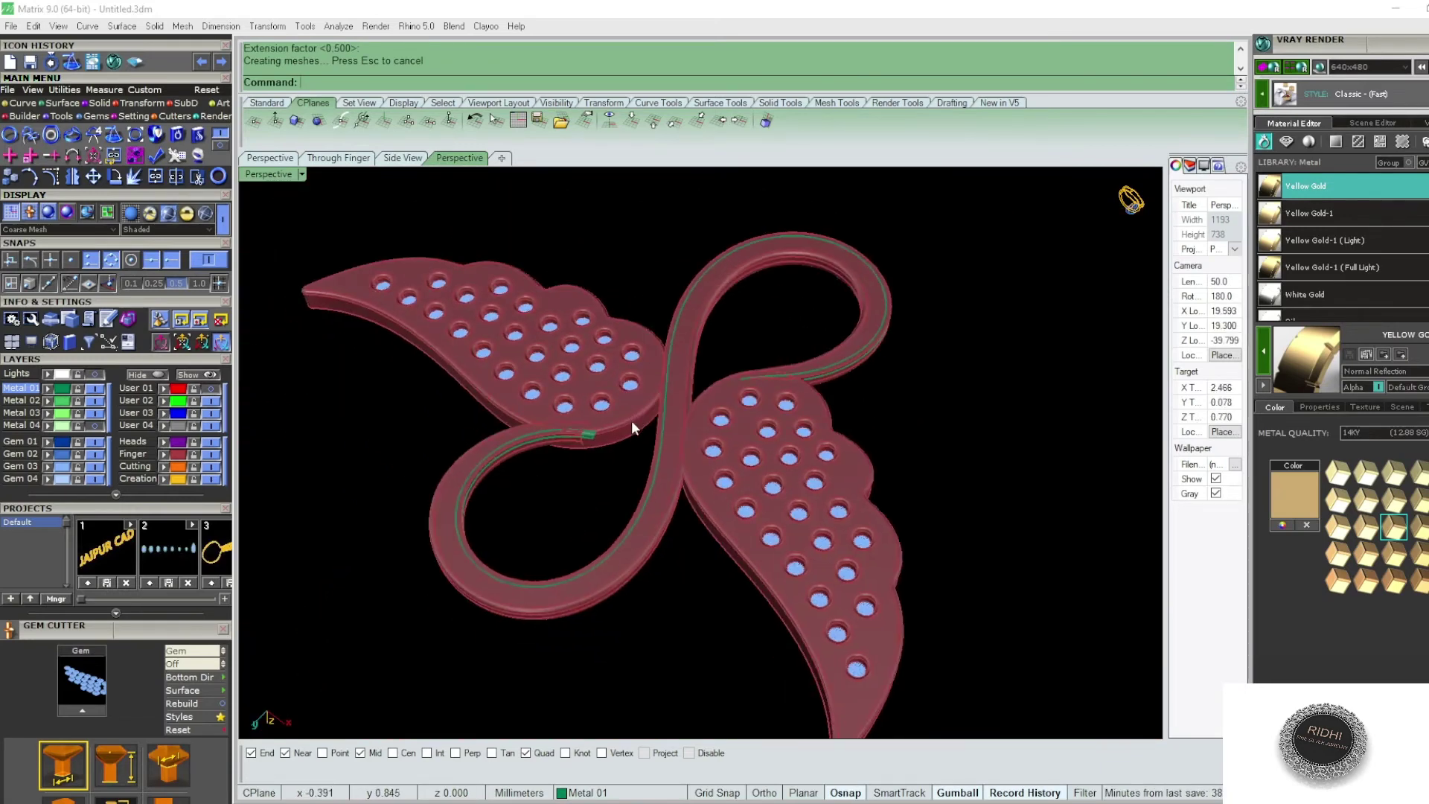
pyautogui.scroll(5, 591, 427)
# - Offset the extended strip surface by 0.2 as a solid tube
pyautogui.click(587, 410)
pyautogui.write('O')
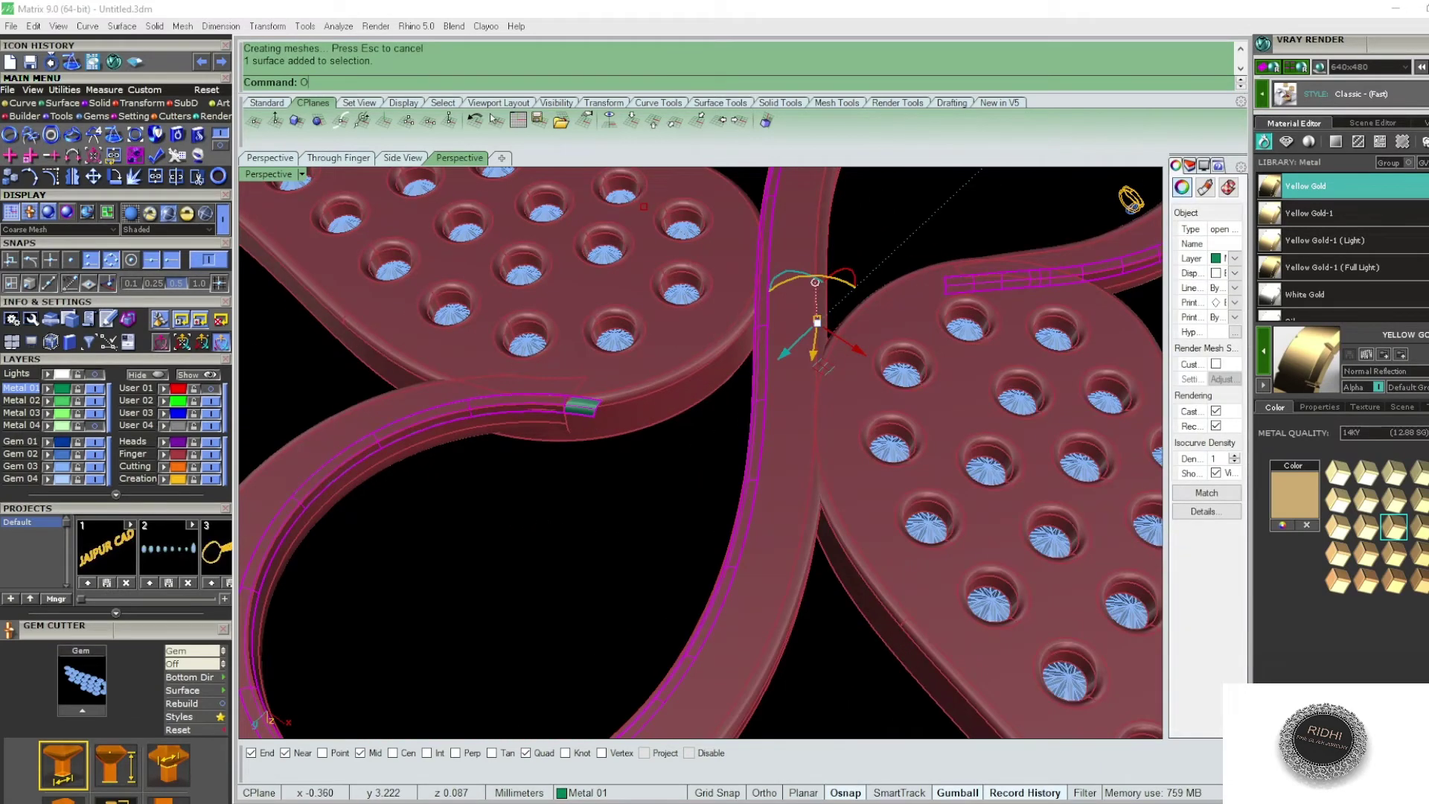
pyautogui.write('S')
pyautogui.press('Return')
pyautogui.press('Return')
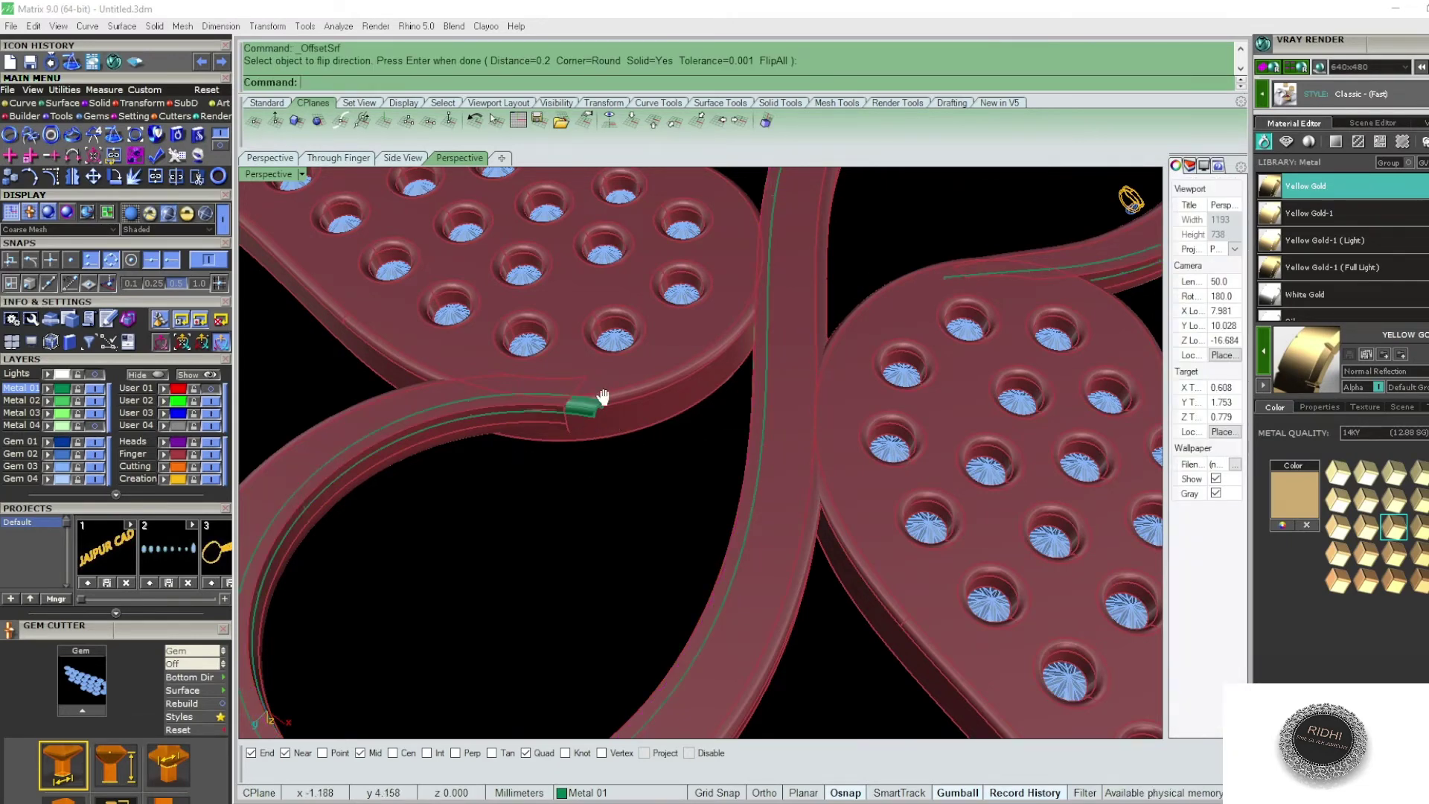
pyautogui.scroll(5, 689, 339)
pyautogui.scroll(3, 684, 310)
pyautogui.write('OS')
pyautogui.press('Return')
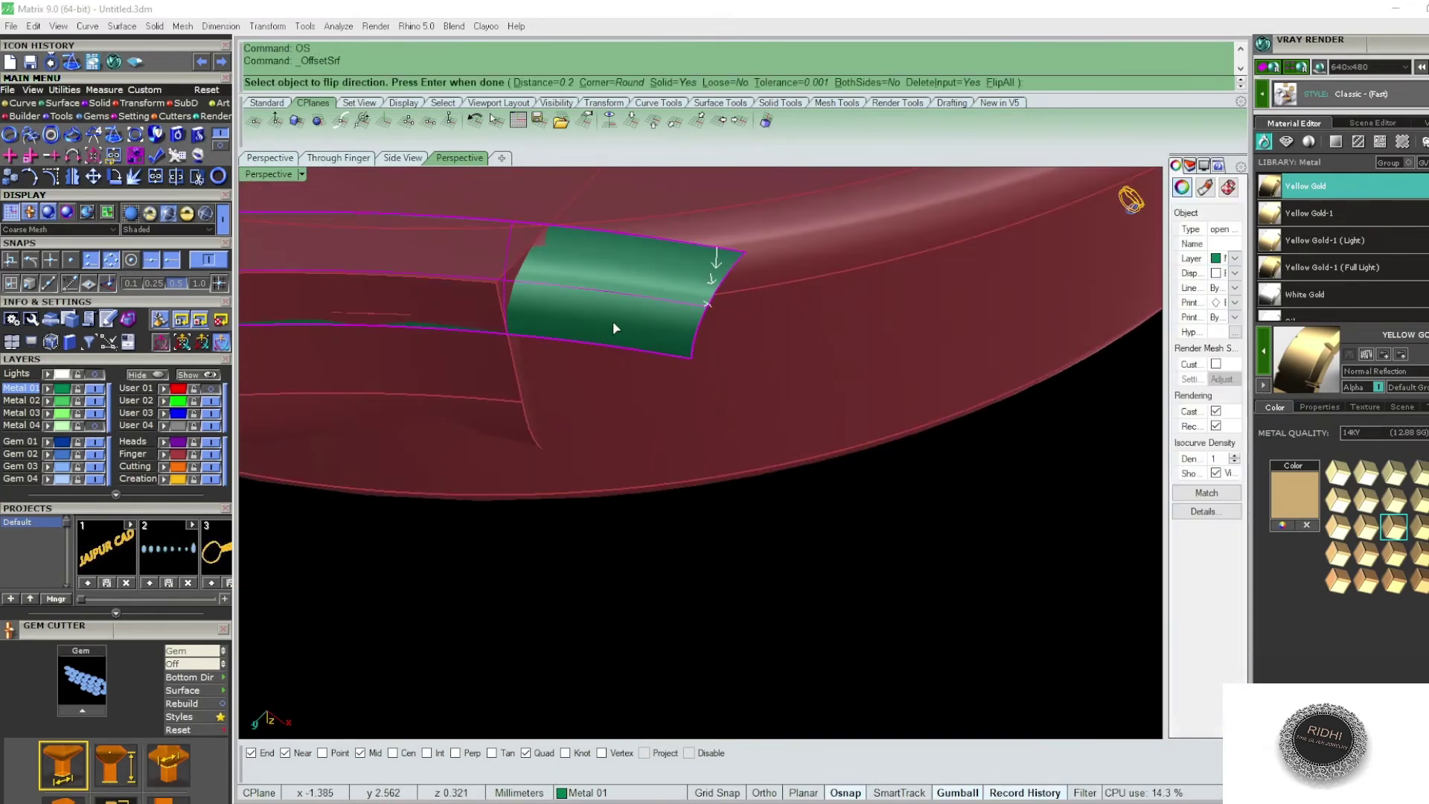
pyautogui.scroll(-5, 614, 329)
pyautogui.press('Return')
pyautogui.scroll(-2, 622, 330)
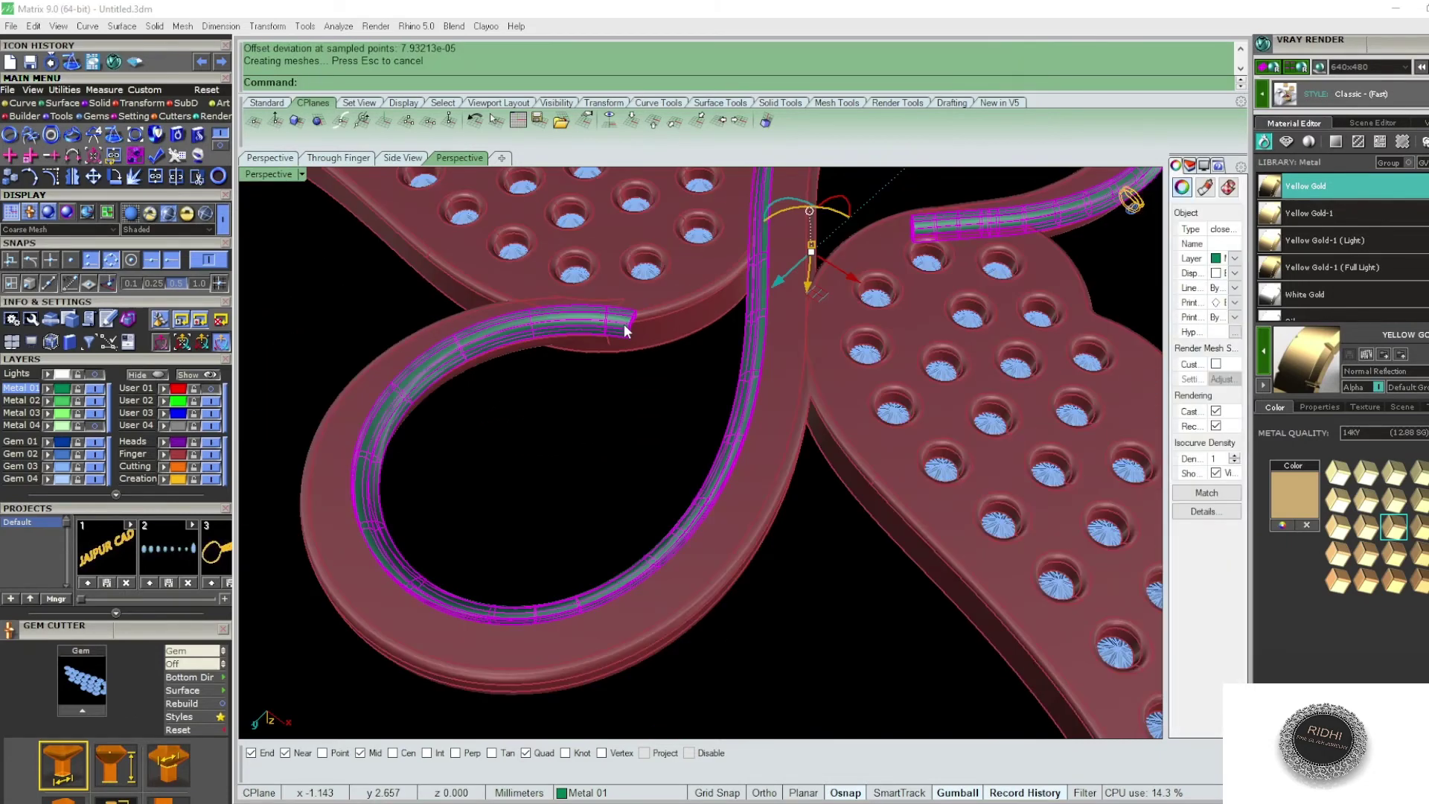
pyautogui.press('Escape')
# - Boolean-difference the green tube out of the band
pyautogui.click(730, 554)
pyautogui.write('BB')
pyautogui.press('Return')
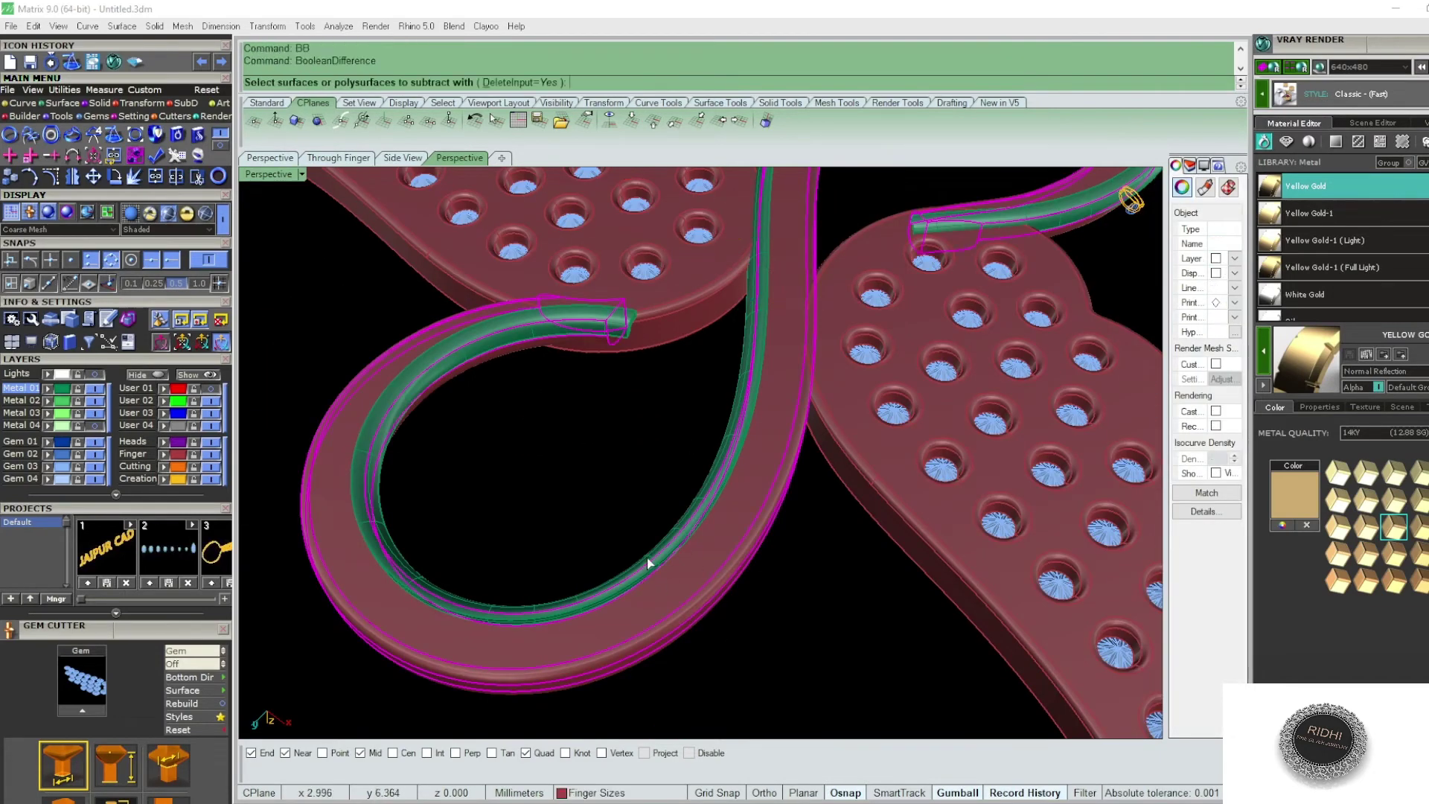
pyautogui.click(647, 557)
pyautogui.press('Return')
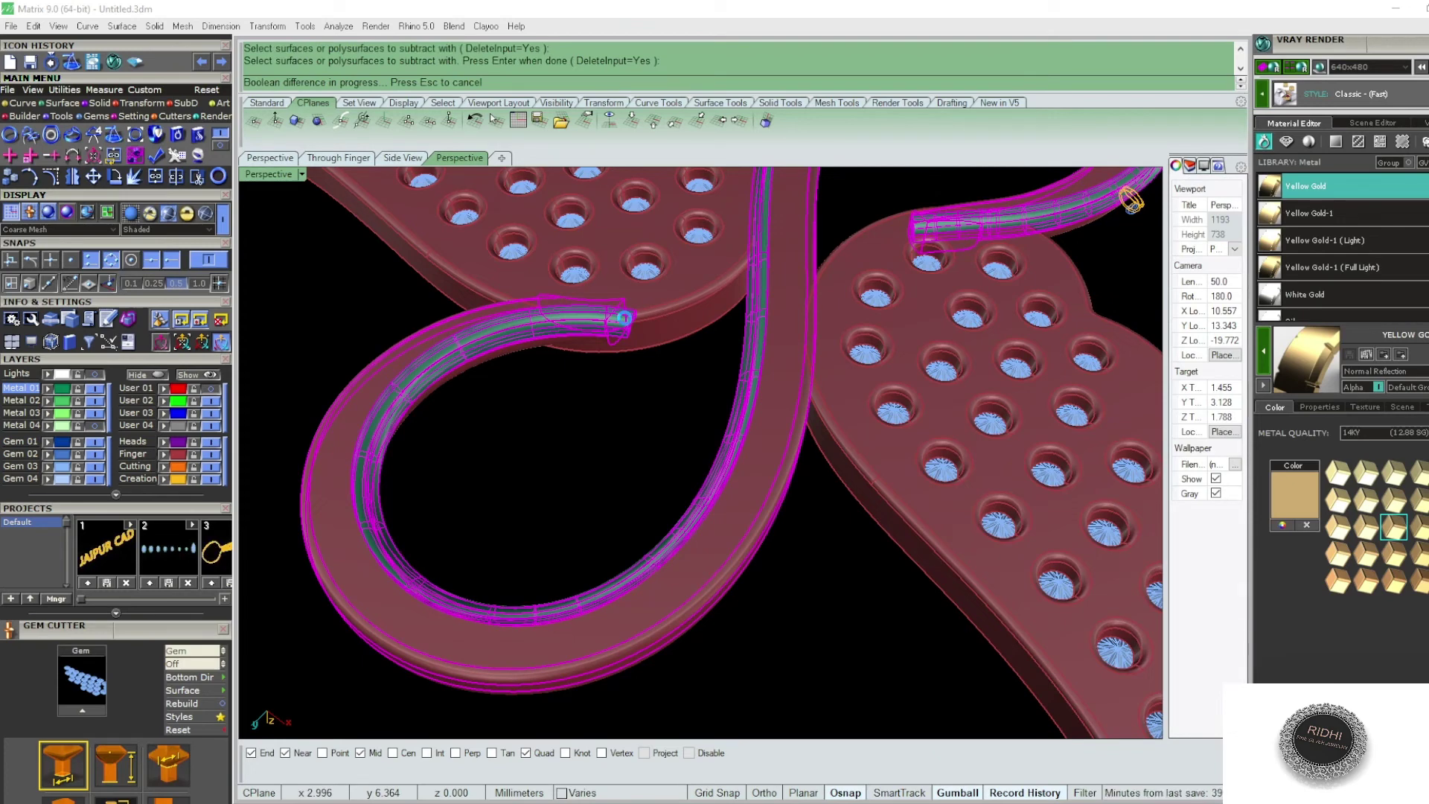
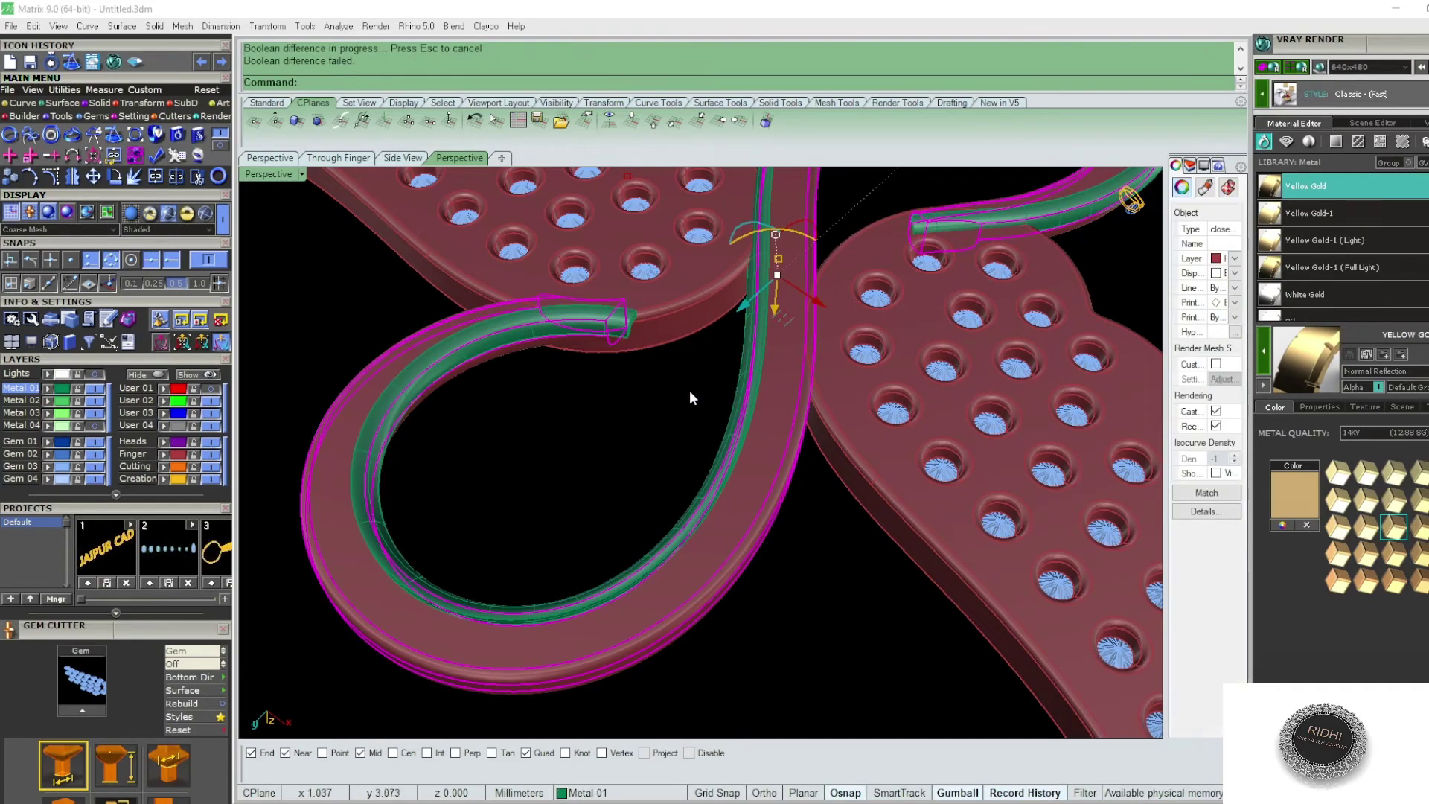
# - Select the gem-set wing plates and band parts and hide them with H
pyautogui.moveTo(689, 390)
pyautogui.mouseDown(button='right')
pyautogui.moveTo(707, 455)
pyautogui.moveTo(739, 341)
pyautogui.mouseUp(button='right')
pyautogui.scroll(5, 597, 354)
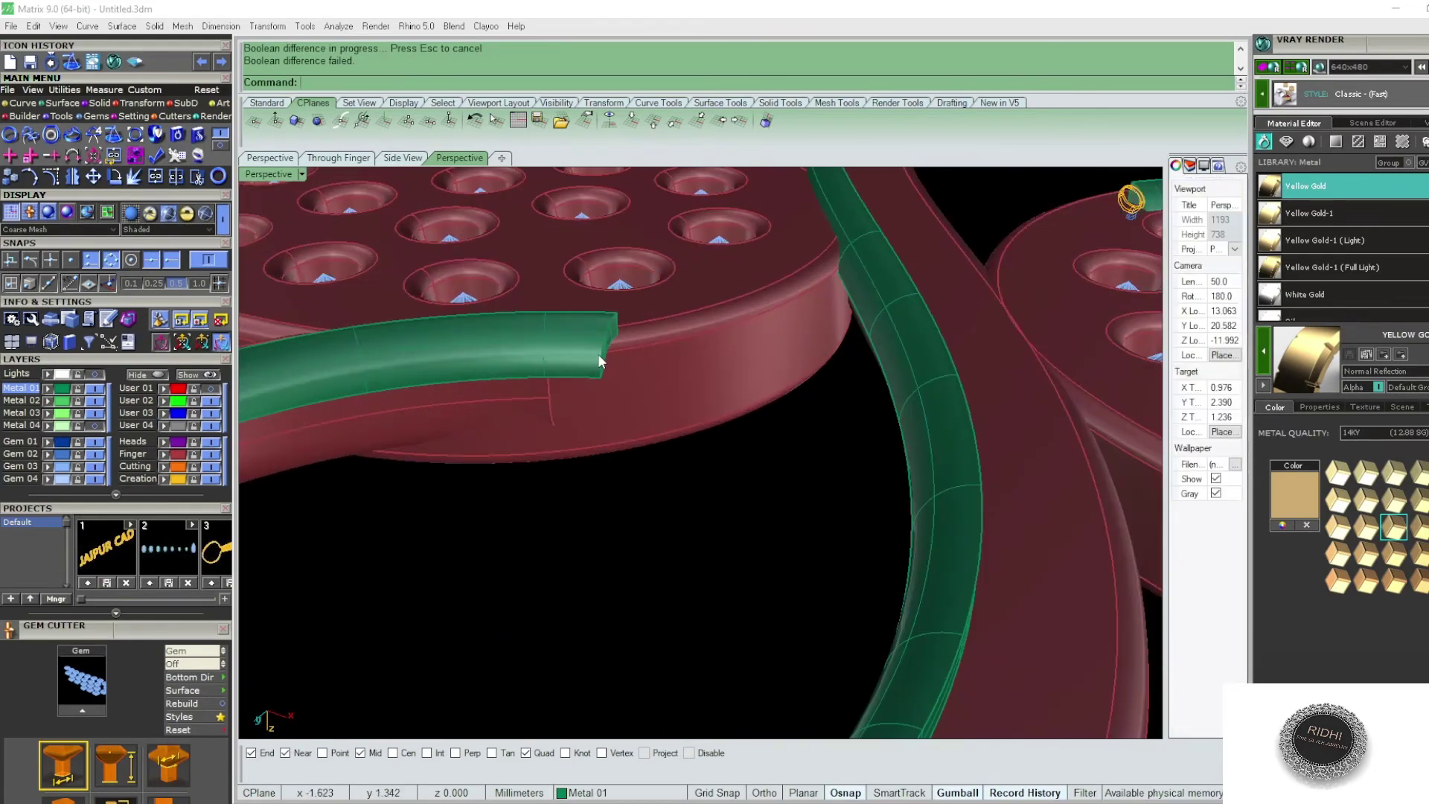
pyautogui.click(534, 347)
pyautogui.scroll(-5, 668, 484)
pyautogui.click(668, 483)
pyautogui.click(797, 542)
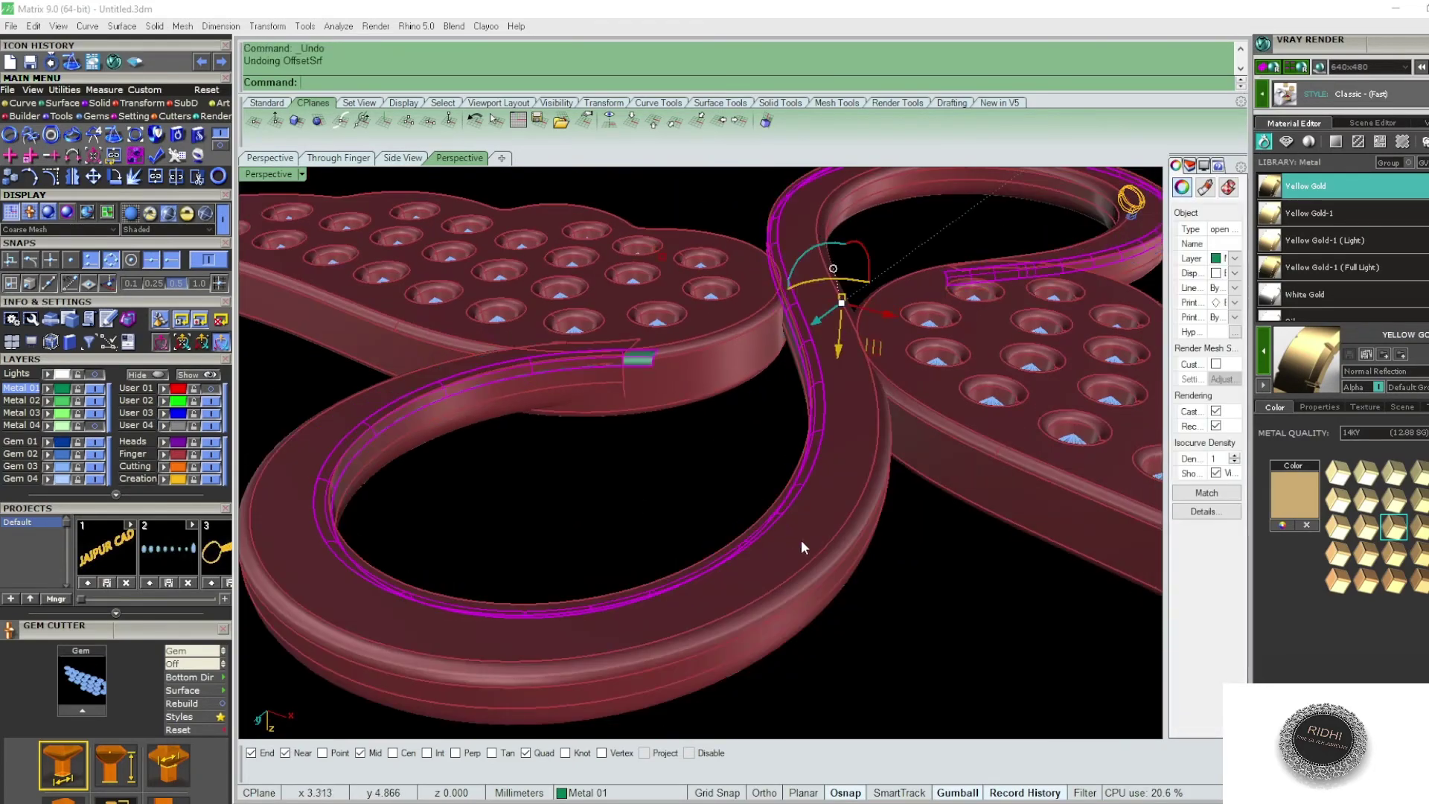
pyautogui.write('h')
pyautogui.press('Return')
# - Try splitting the red band at the tube end; the split fails and is cancelled
pyautogui.moveTo(800, 524)
pyautogui.mouseDown(button='right')
pyautogui.moveTo(816, 470)
pyautogui.moveTo(720, 506)
pyautogui.mouseUp(button='right')
pyautogui.scroll(5, 861, 406)
pyautogui.moveTo(860, 406)
pyautogui.mouseDown(button='right')
pyautogui.moveTo(888, 380)
pyautogui.moveTo(854, 349)
pyautogui.mouseUp(button='right')
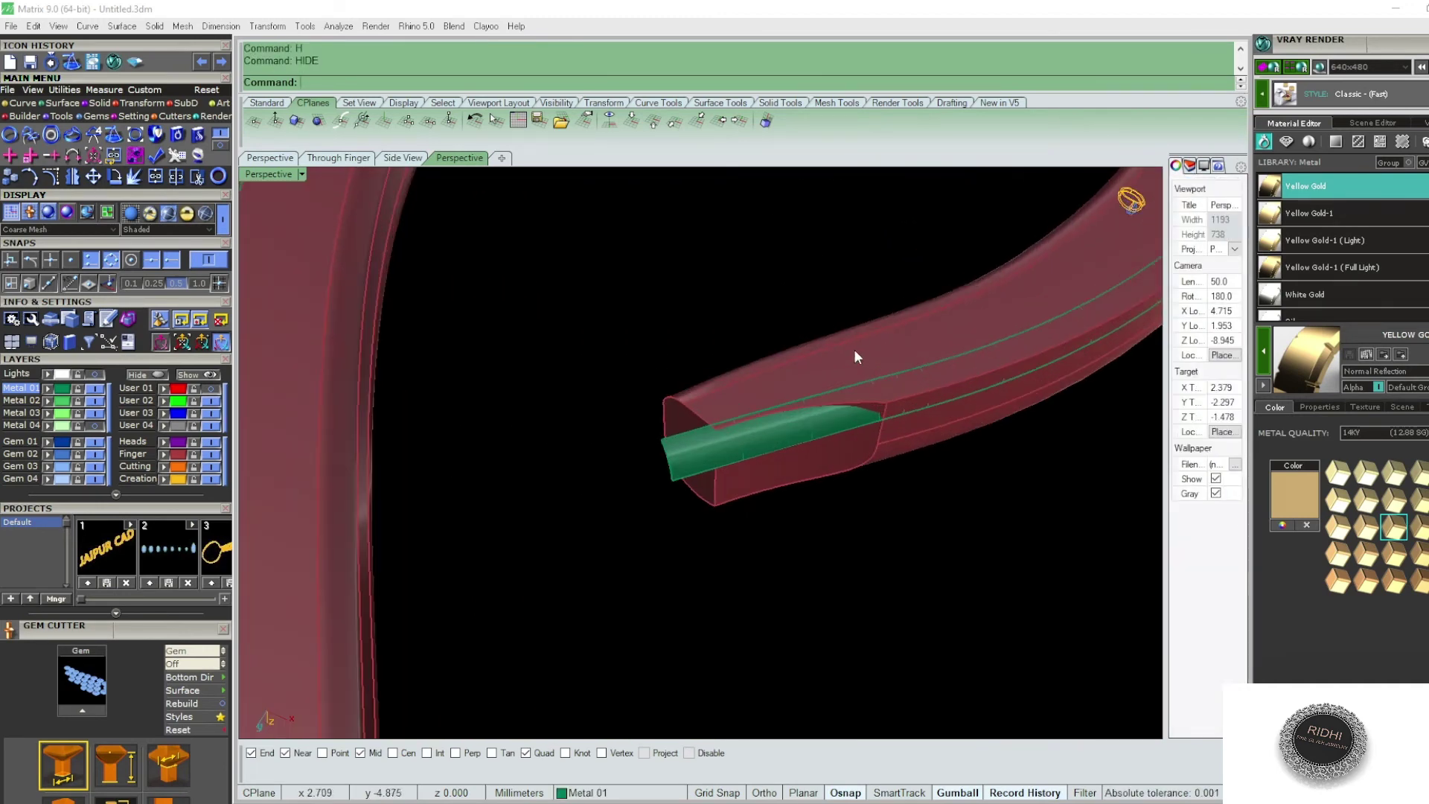
pyautogui.click(854, 349)
pyautogui.write('split')
pyautogui.press('Return')
pyautogui.press('Return')
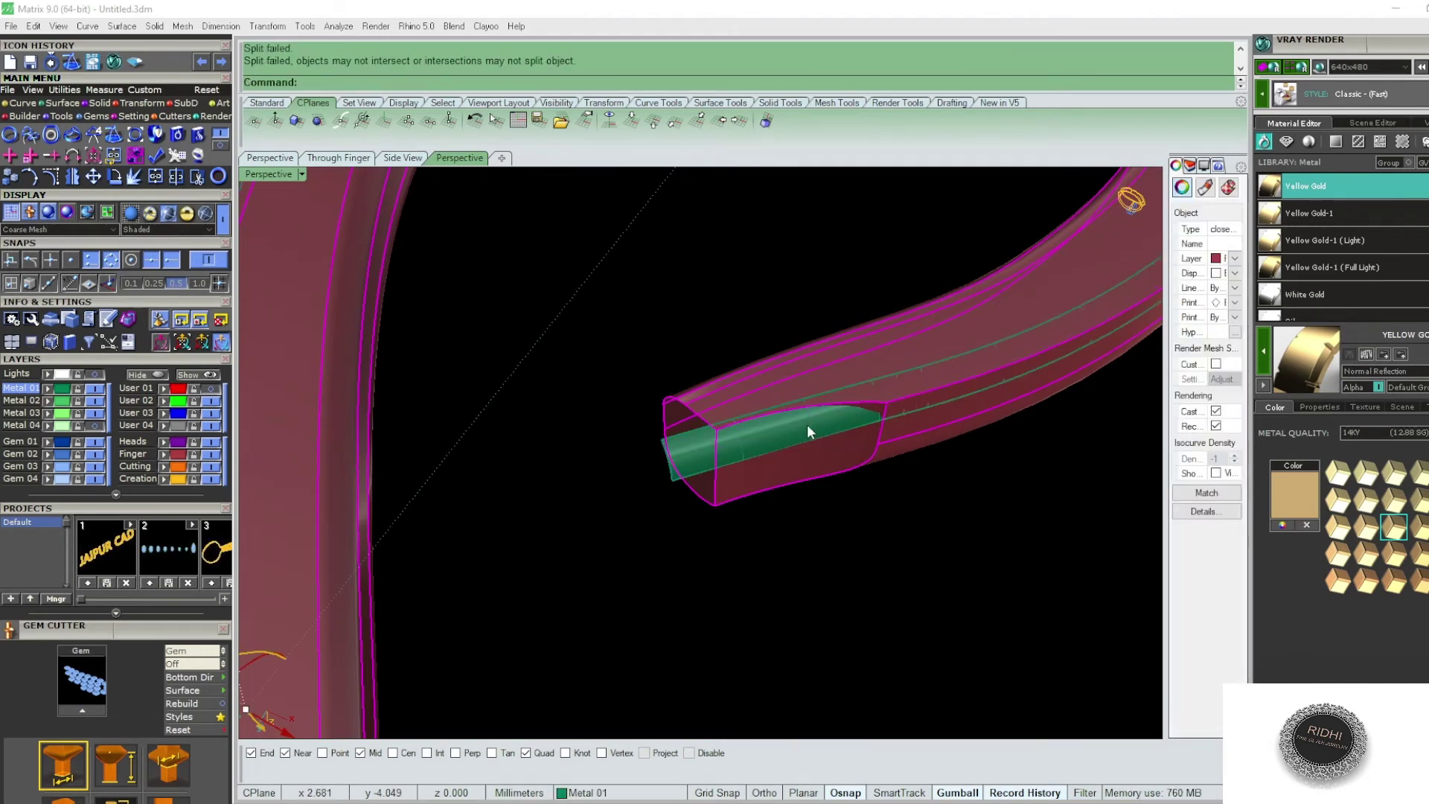
pyautogui.press('Escape')
# - Select the green inner tube surface
pyautogui.scroll(3, 807, 425)
pyautogui.scroll(2, 894, 419)
pyautogui.click(896, 427)
pyautogui.write('E')
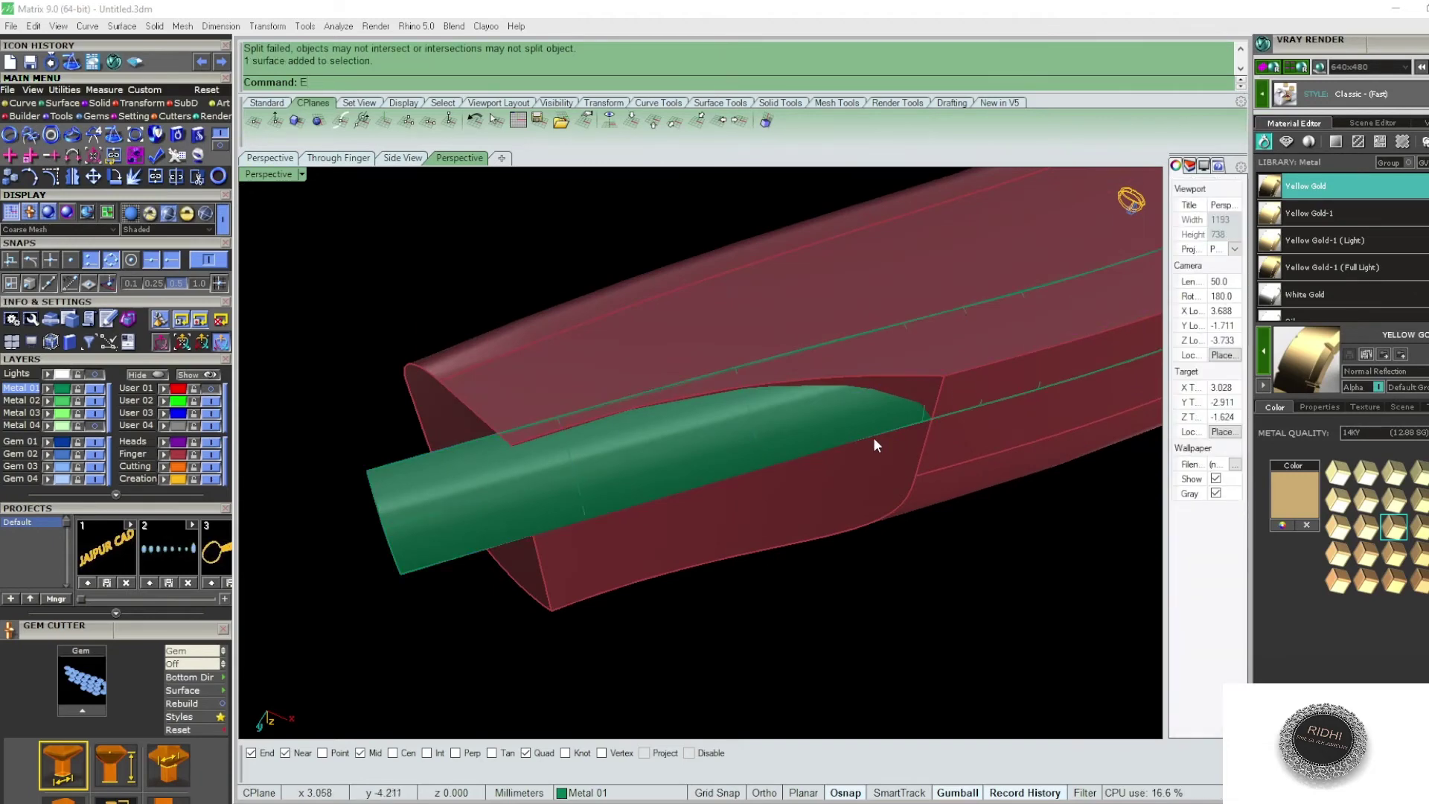
pyautogui.scroll(-2, 874, 438)
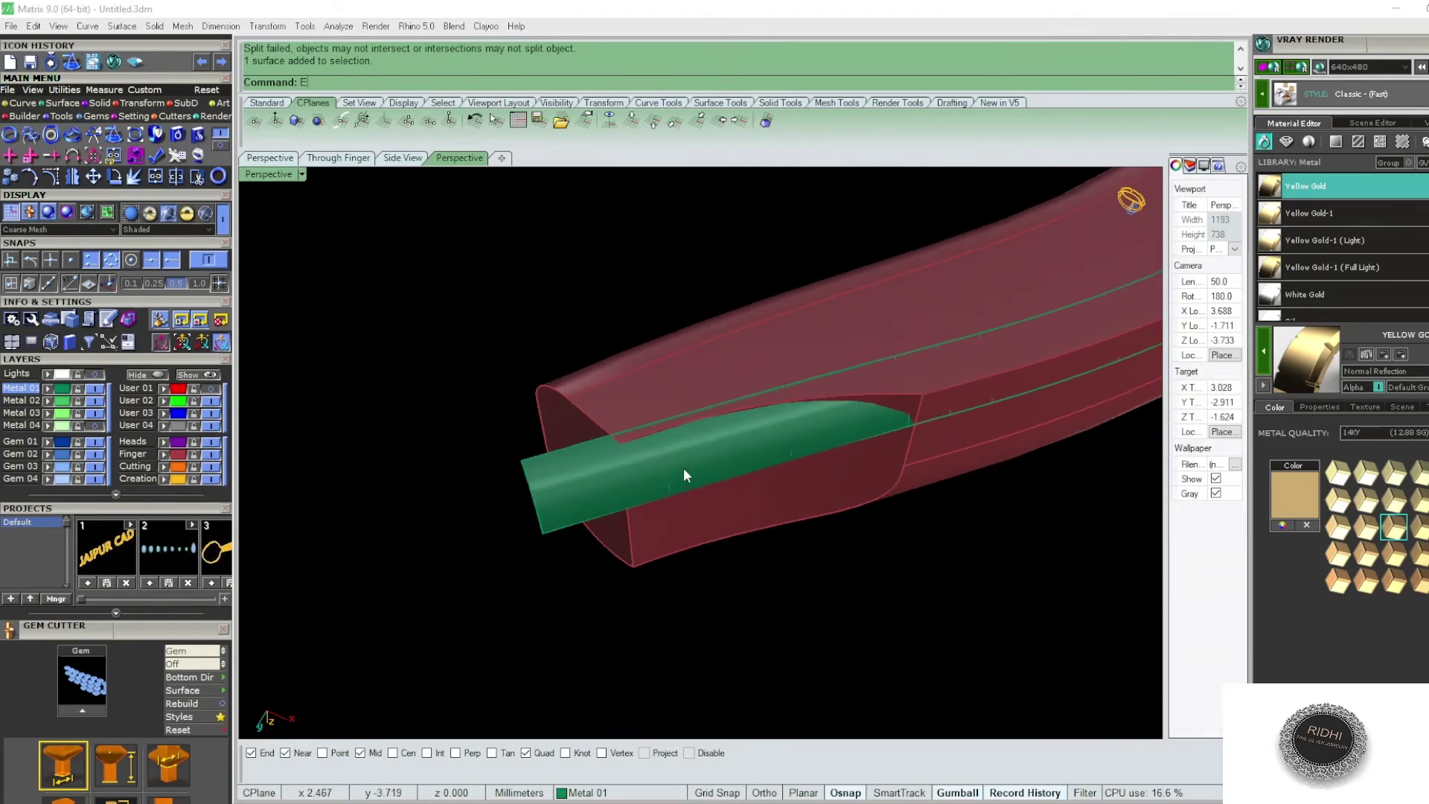
# - Duplicate the inner tube's end edge and scale the copy from the tube end
pyautogui.press('Return')
pyautogui.click(532, 498)
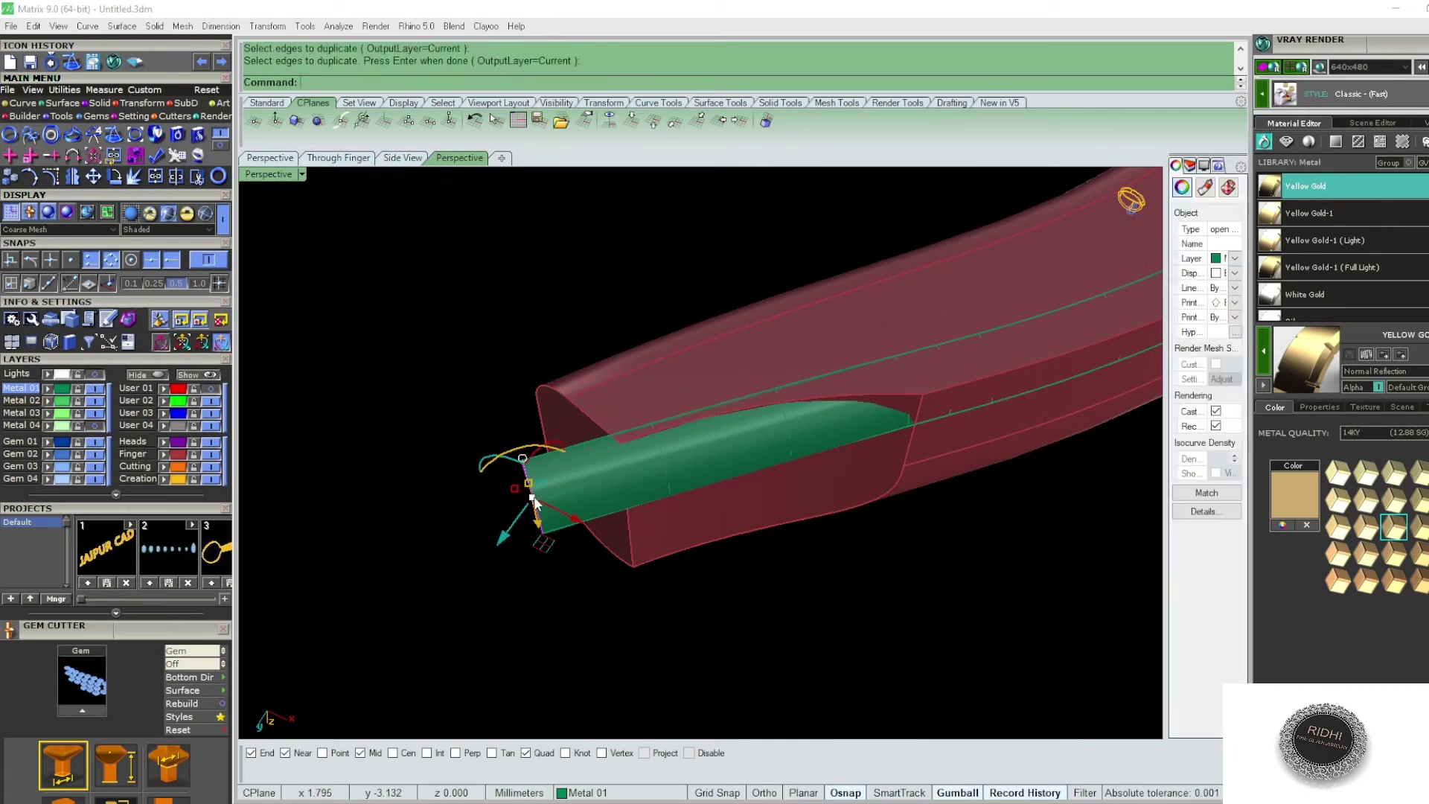
pyautogui.press('Return')
pyautogui.click(535, 491)
pyautogui.scroll(2, 513, 457)
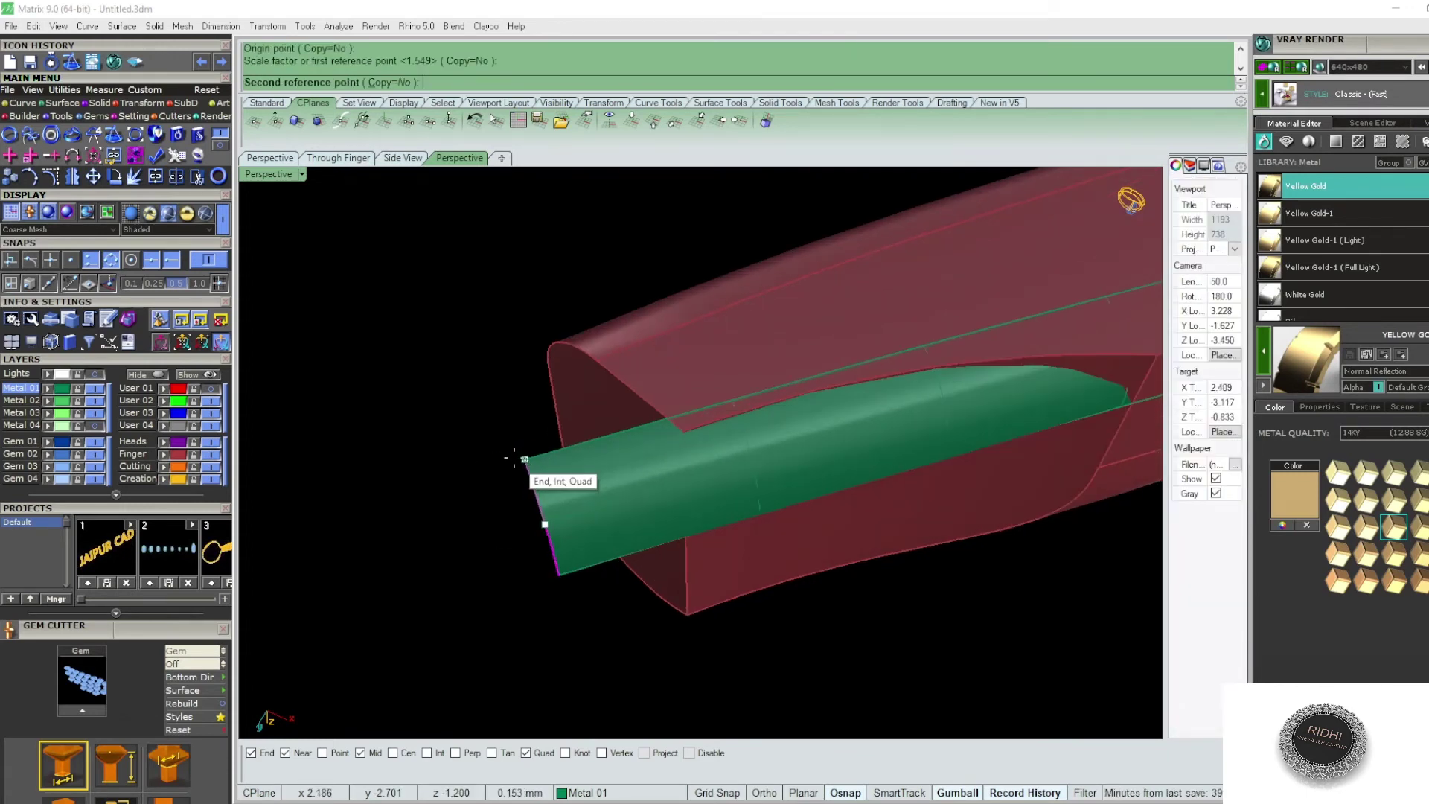
pyautogui.click(513, 456)
pyautogui.press('Escape')
# - Sweep2 along the tube's top edge, using the end edge as cross section
pyautogui.write('S')
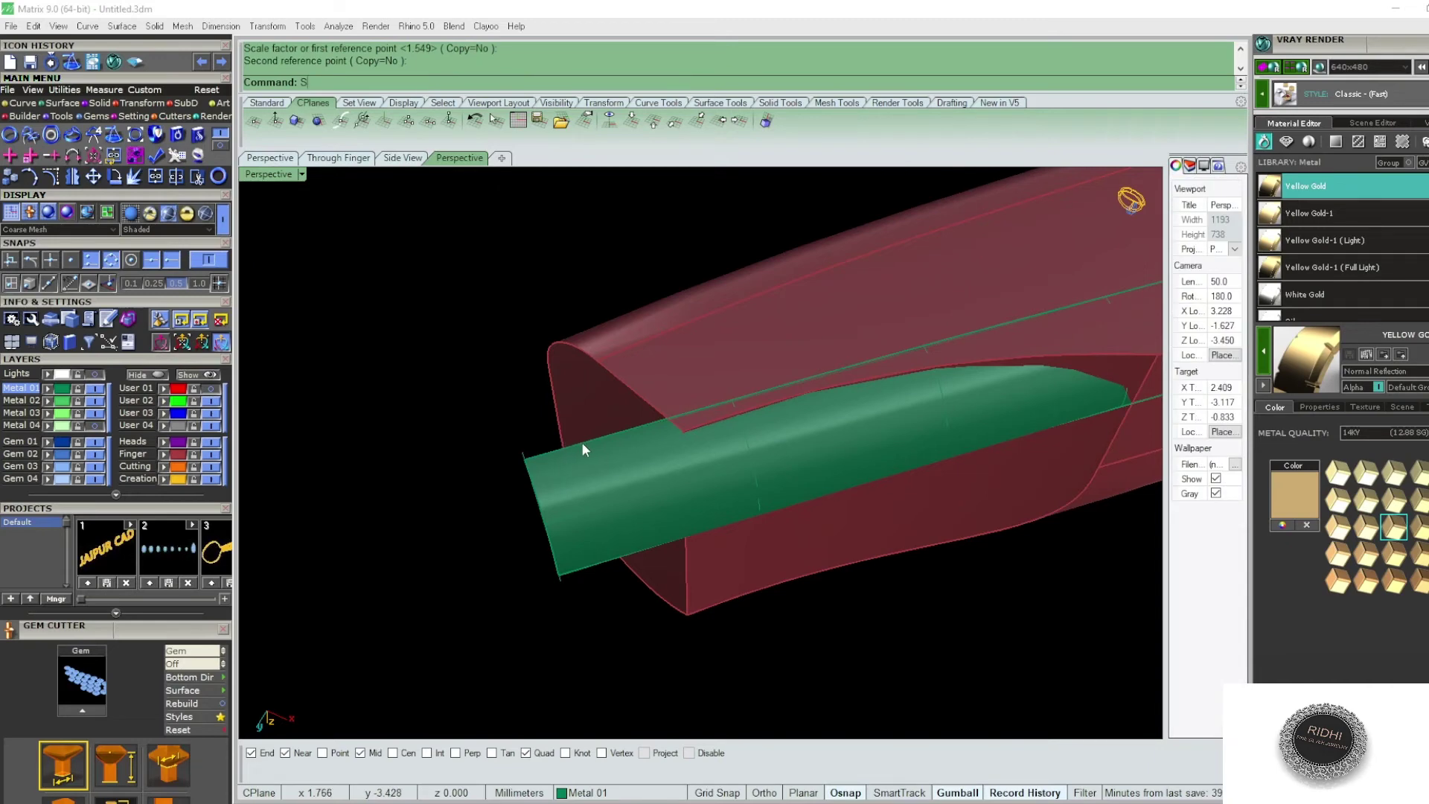
pyautogui.write('weep2')
pyautogui.press('Return')
pyautogui.click(582, 442)
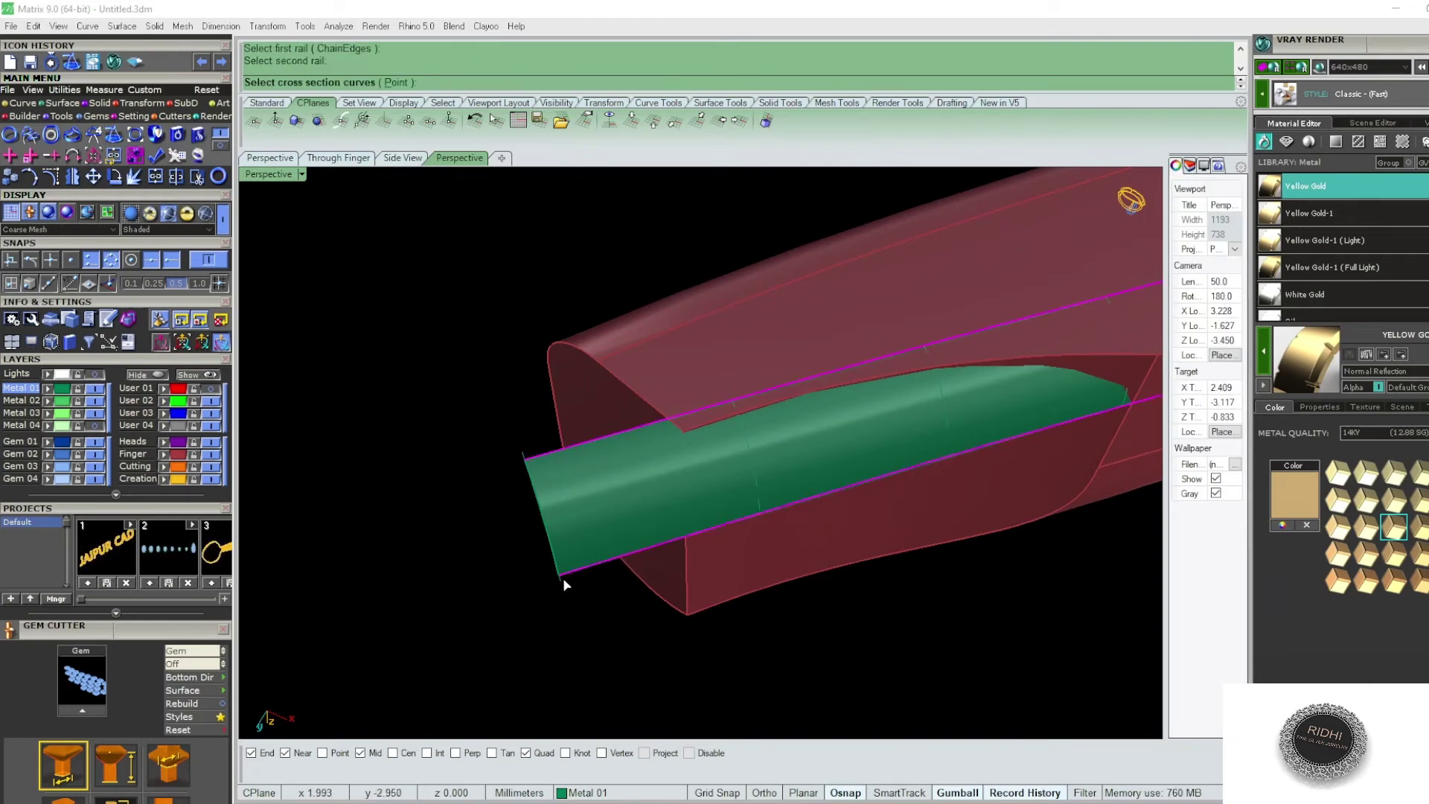
pyautogui.click(563, 577)
pyautogui.press('Return')
# - Delete the new swept surface and inspect the S-curve
pyautogui.click(596, 536)
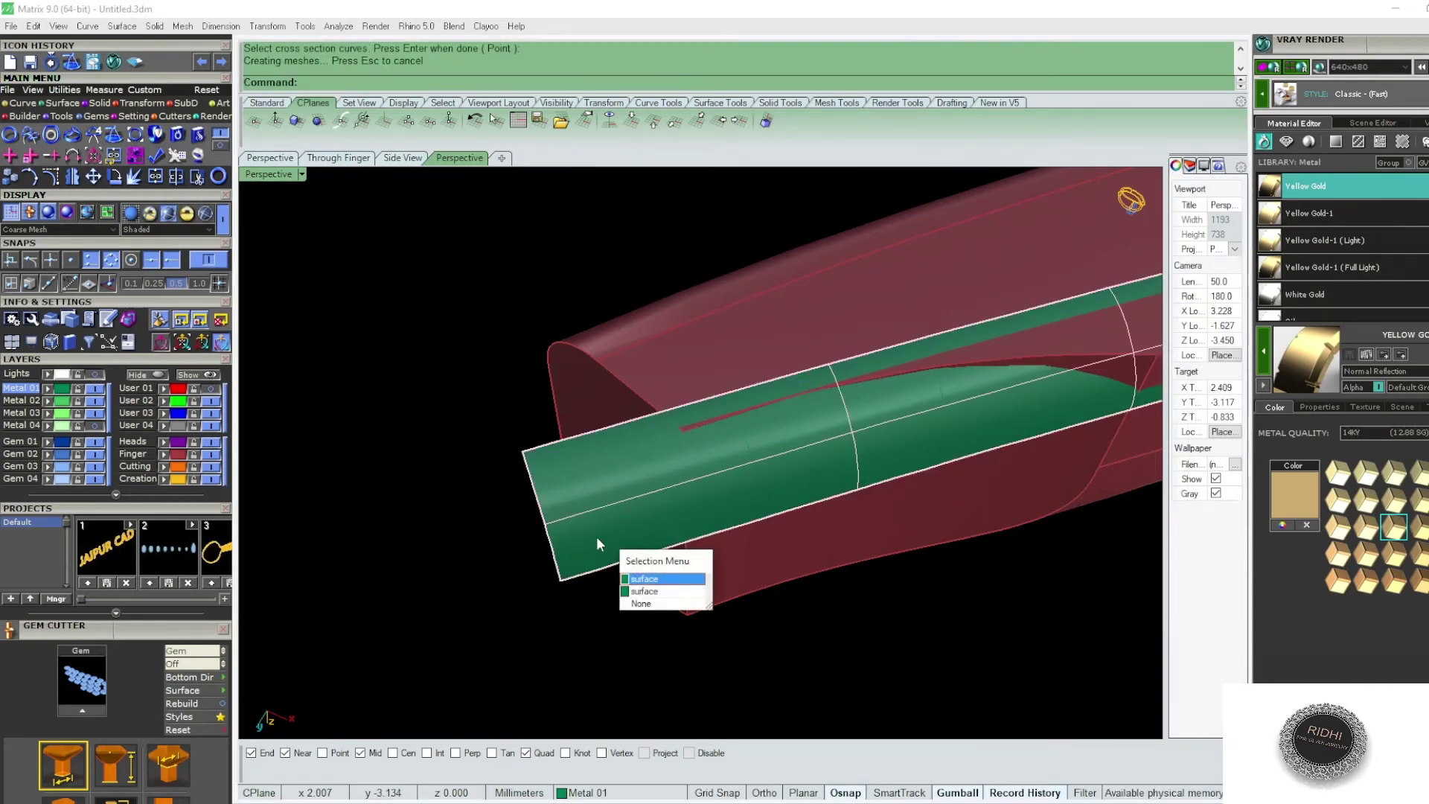
pyautogui.click(634, 586)
pyautogui.press('Delete')
pyautogui.scroll(-3, 626, 485)
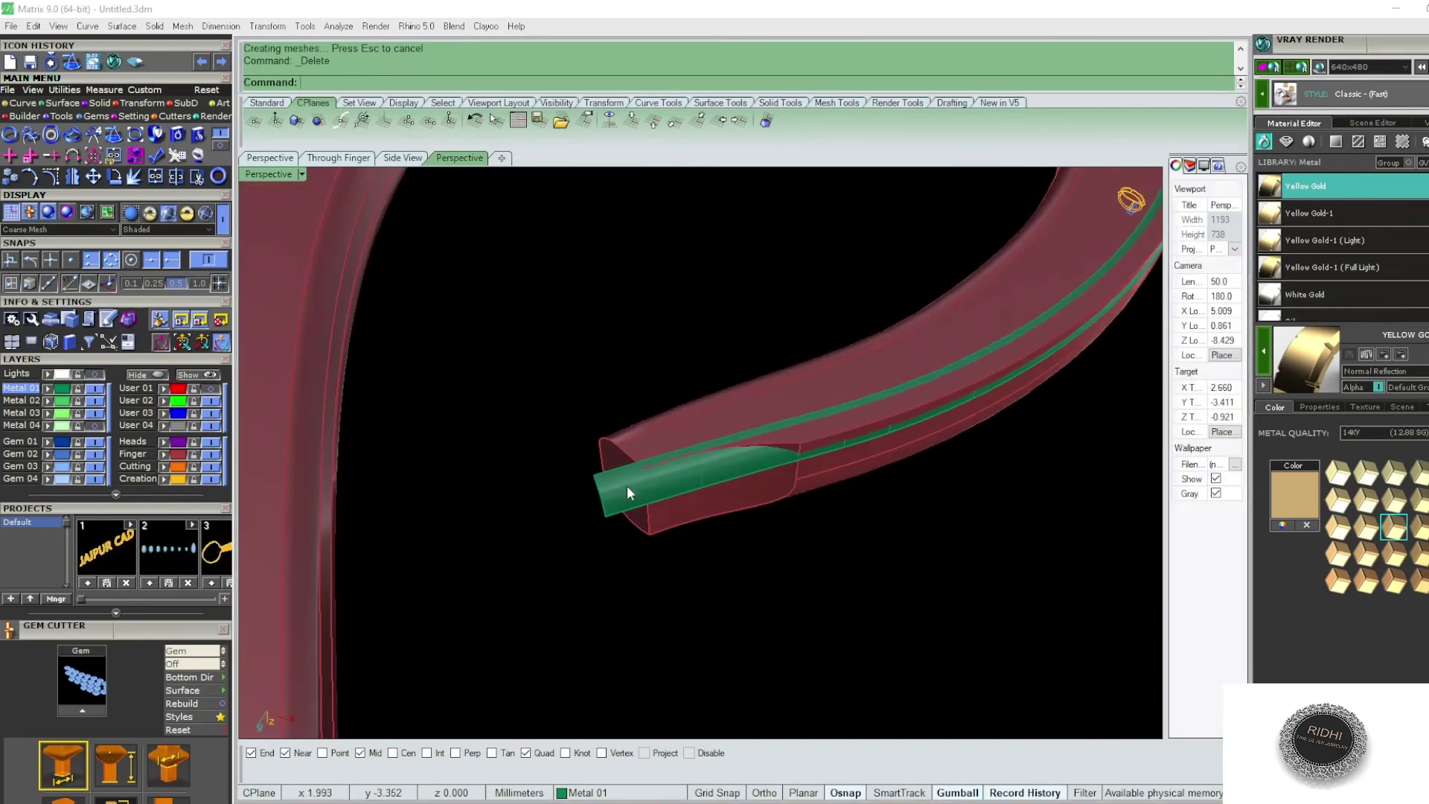
pyautogui.scroll(-3, 626, 486)
pyautogui.scroll(5, 600, 342)
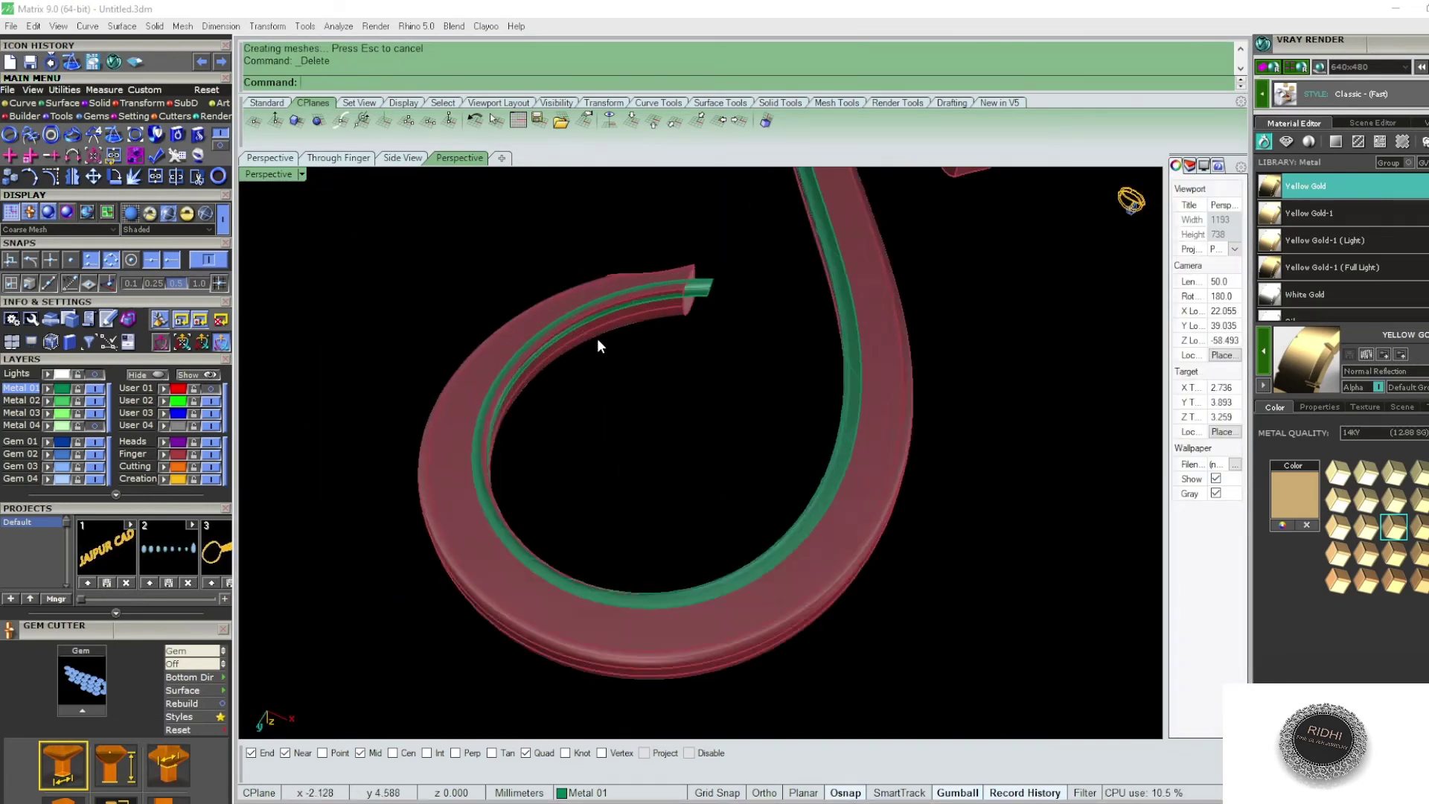
pyautogui.moveTo(654, 317); pyautogui.dragTo(704, 350, button='right')
pyautogui.scroll(-4, 704, 349)
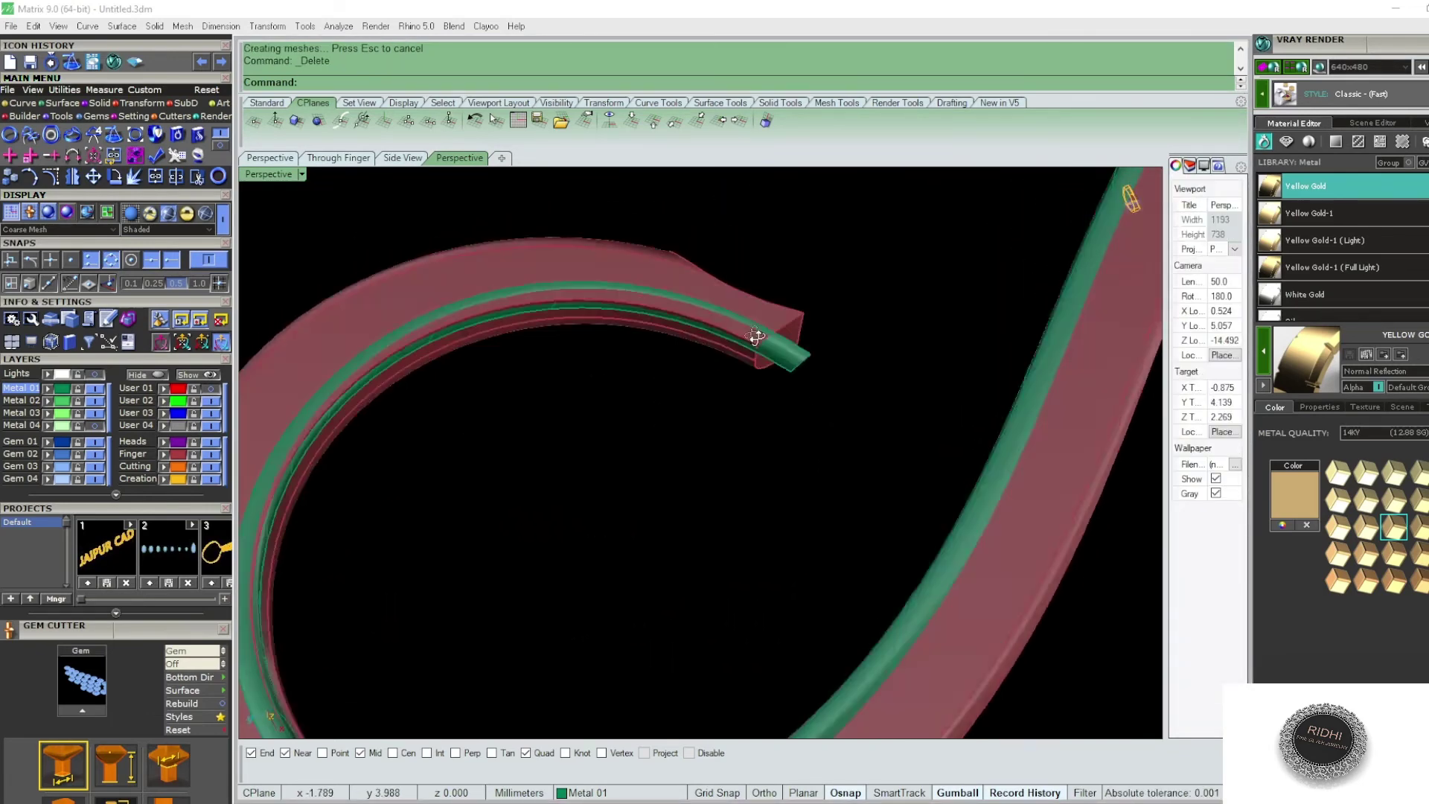
# - Undo the two-rail sweep and clear the selection
pyautogui.hotkey('ctrl', 'z')
pyautogui.scroll(-2, 871, 416)
pyautogui.scroll(2, 901, 395)
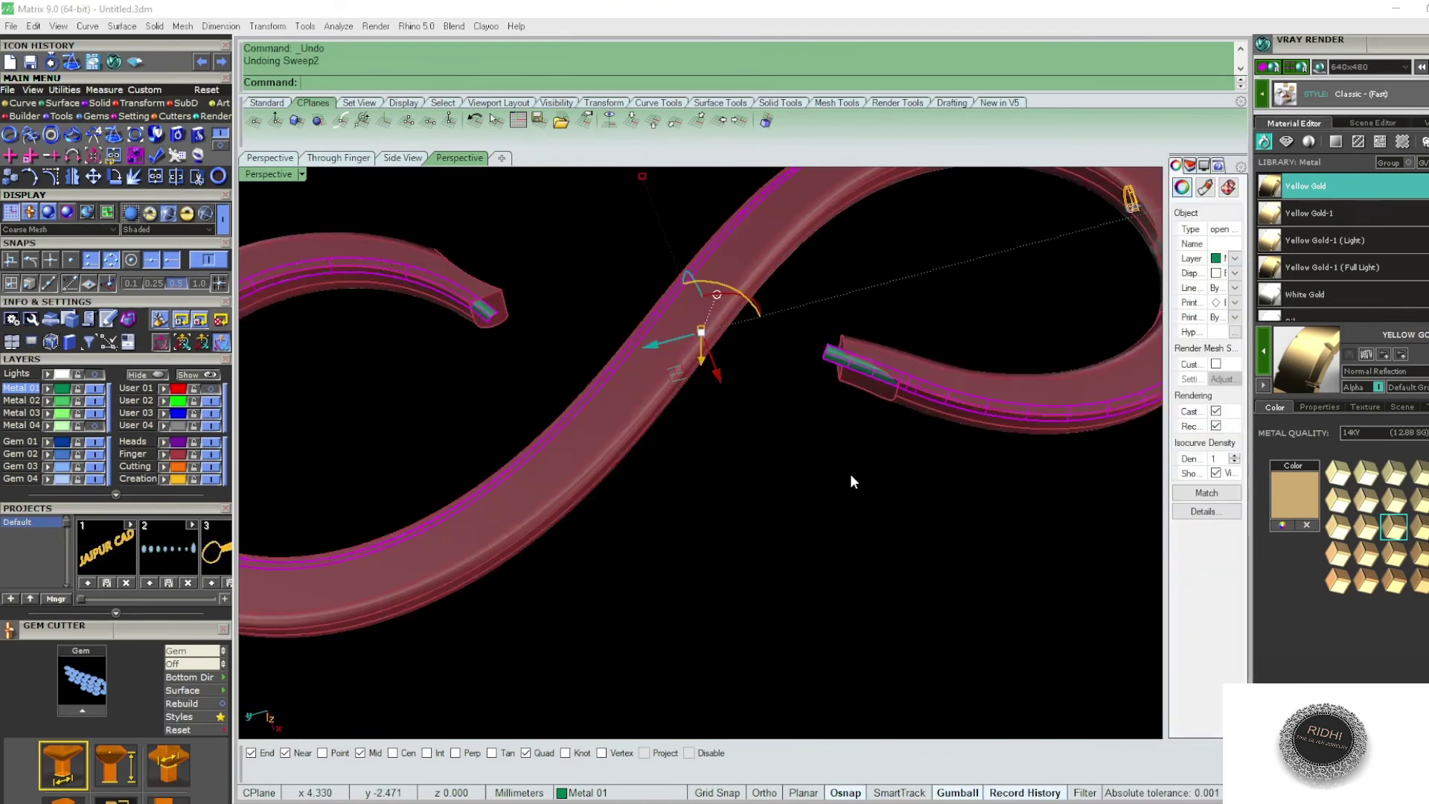
pyautogui.press('Escape')
pyautogui.scroll(5, 837, 362)
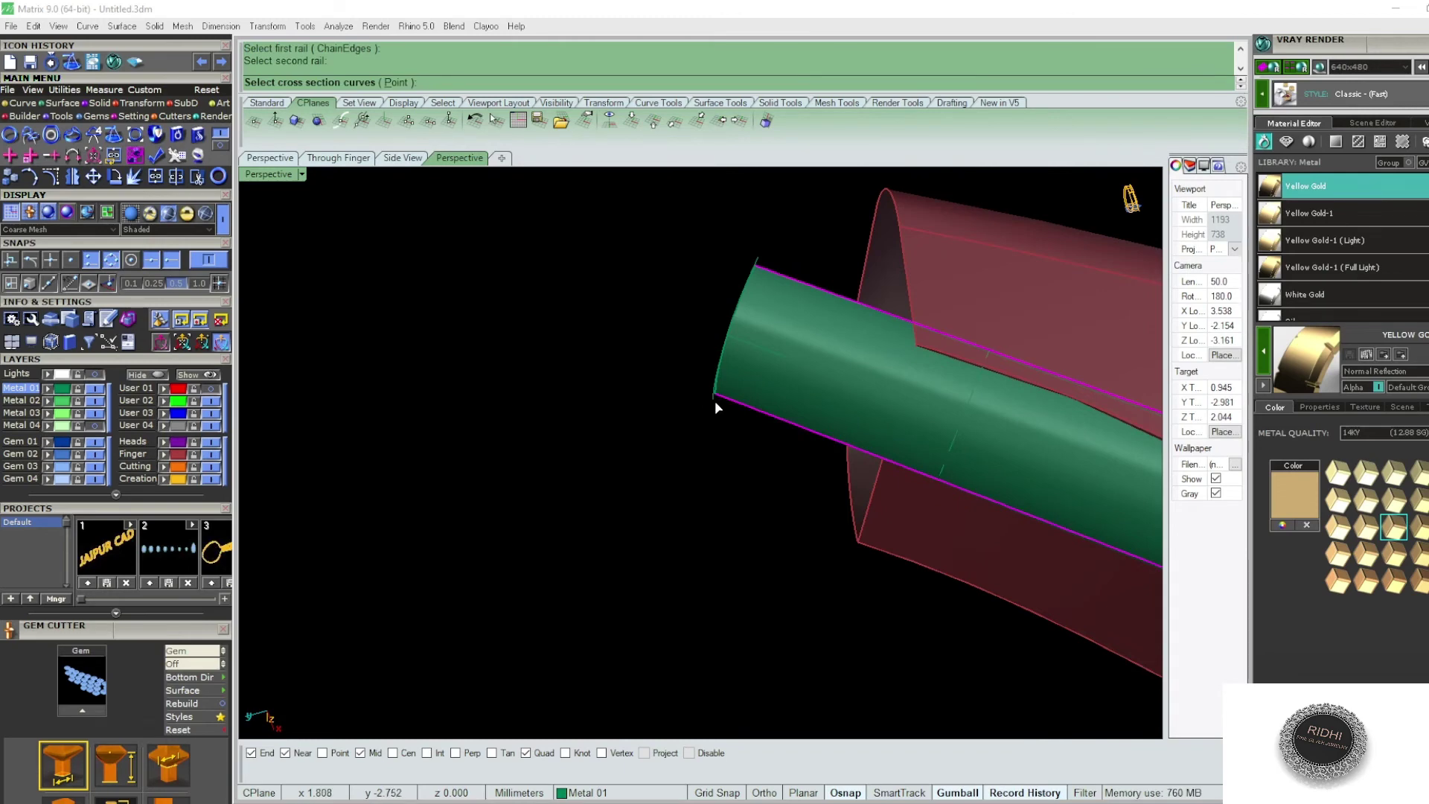
# - Set the two-rail sweep to keep its height constant
pyautogui.press('Return')
pyautogui.scroll(-3, 539, 440)
pyautogui.scroll(-3, 559, 422)
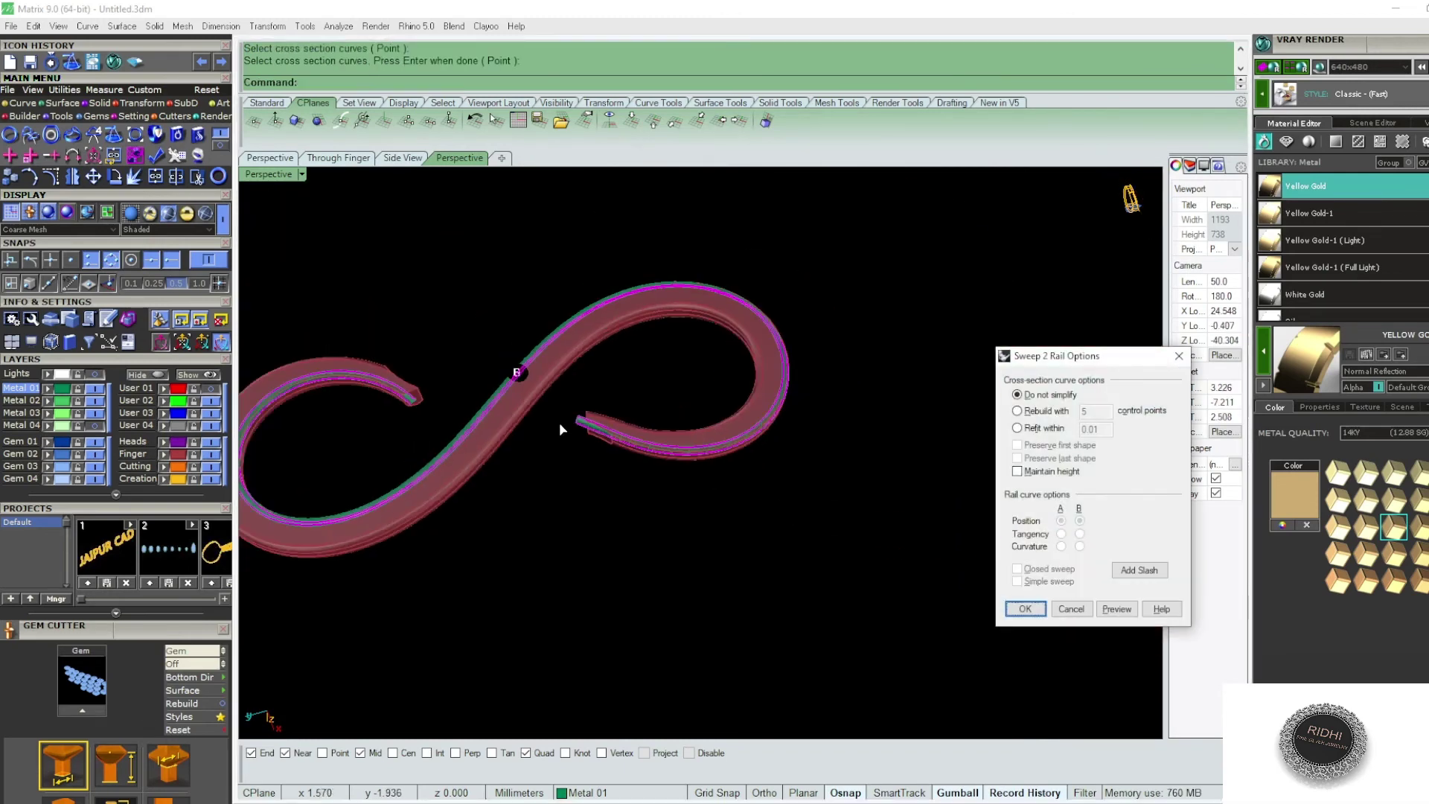
pyautogui.scroll(3, 504, 497)
pyautogui.scroll(3, 457, 419)
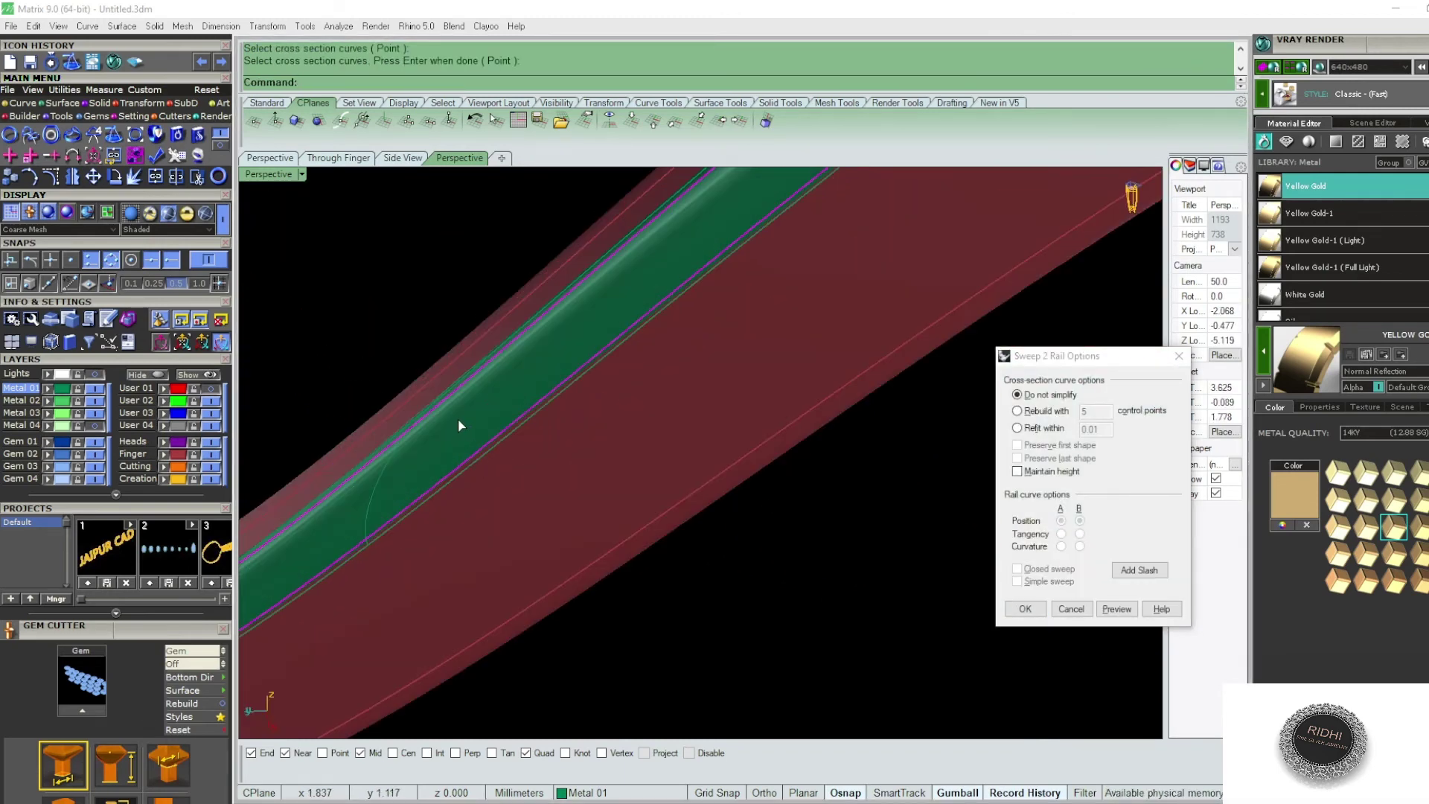
pyautogui.scroll(2, 458, 419)
pyautogui.click(1030, 474)
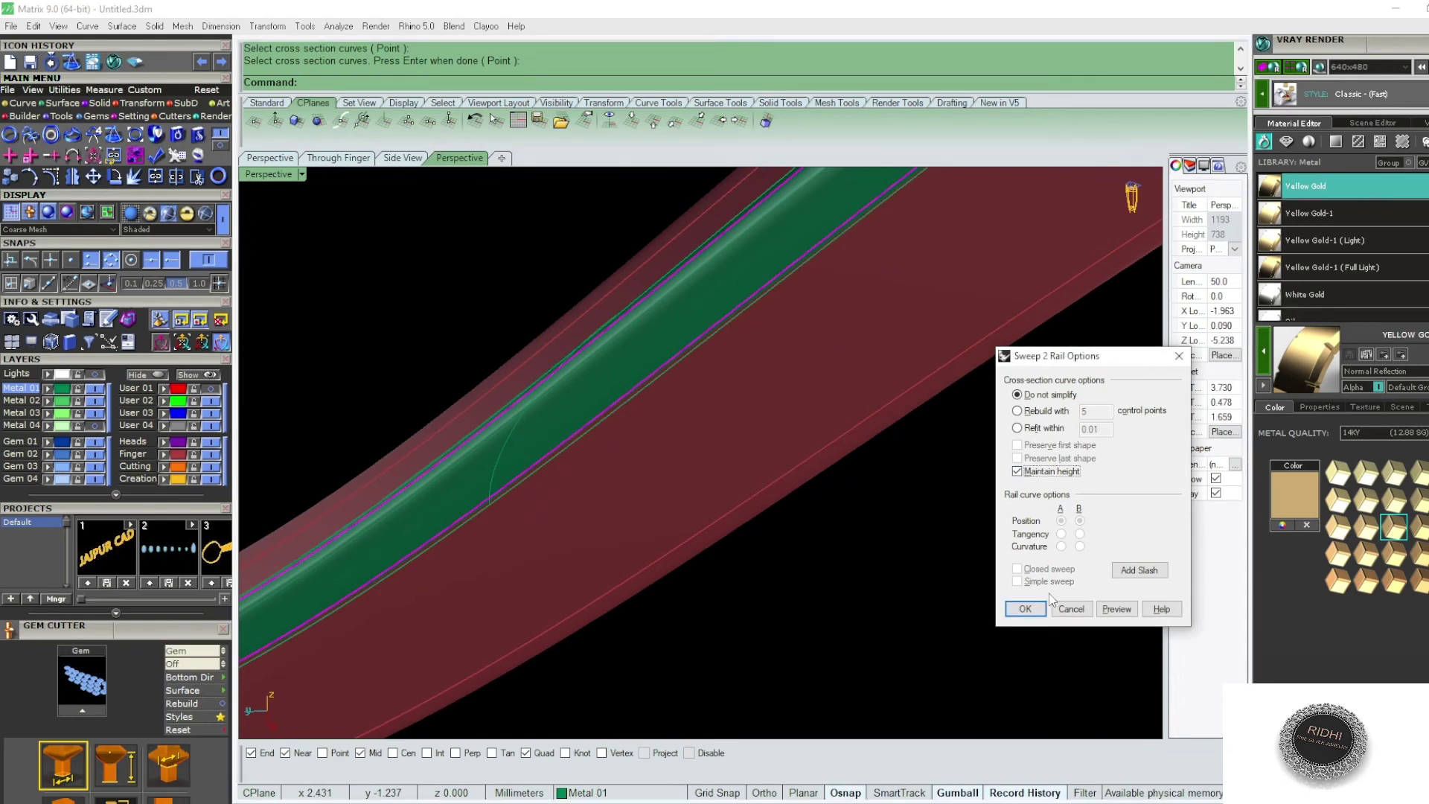
# - Add two slashes across the rails on opposite sides of the band and finish the sweep
pyautogui.click(1125, 573)
pyautogui.click(591, 347)
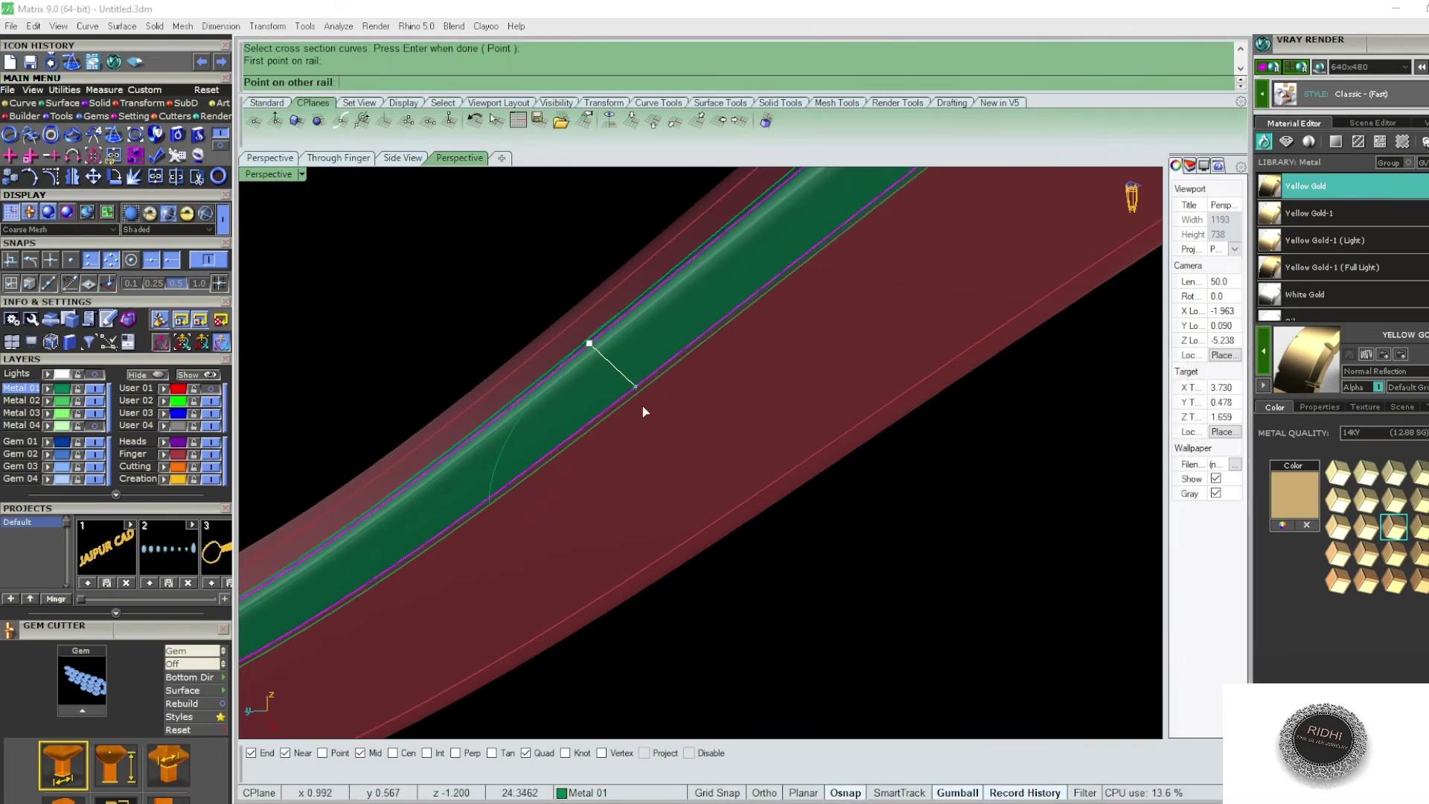
pyautogui.click(628, 392)
pyautogui.scroll(-1, 766, 435)
pyautogui.scroll(-3, 766, 436)
pyautogui.scroll(3, 551, 421)
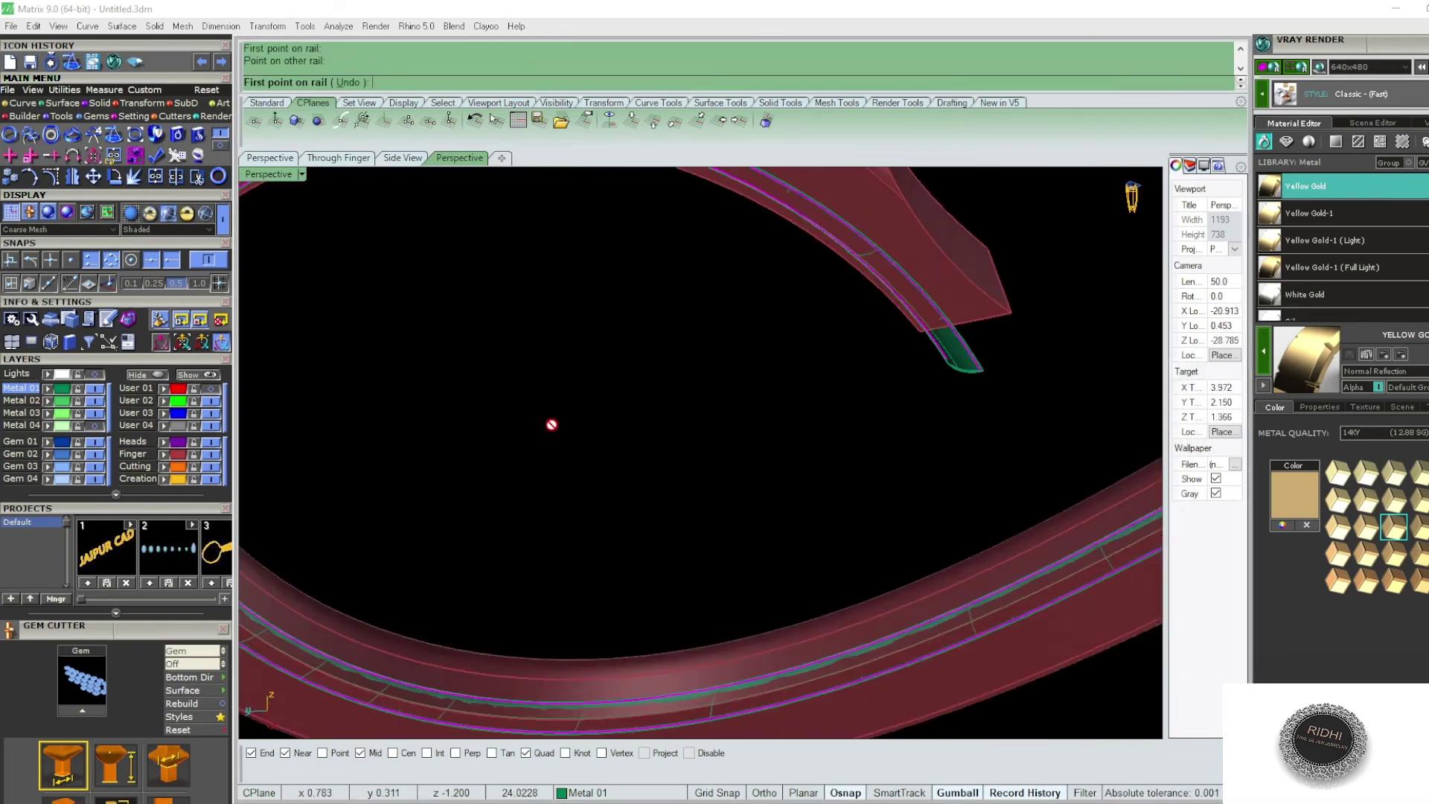
pyautogui.scroll(2, 546, 361)
pyautogui.click(463, 590)
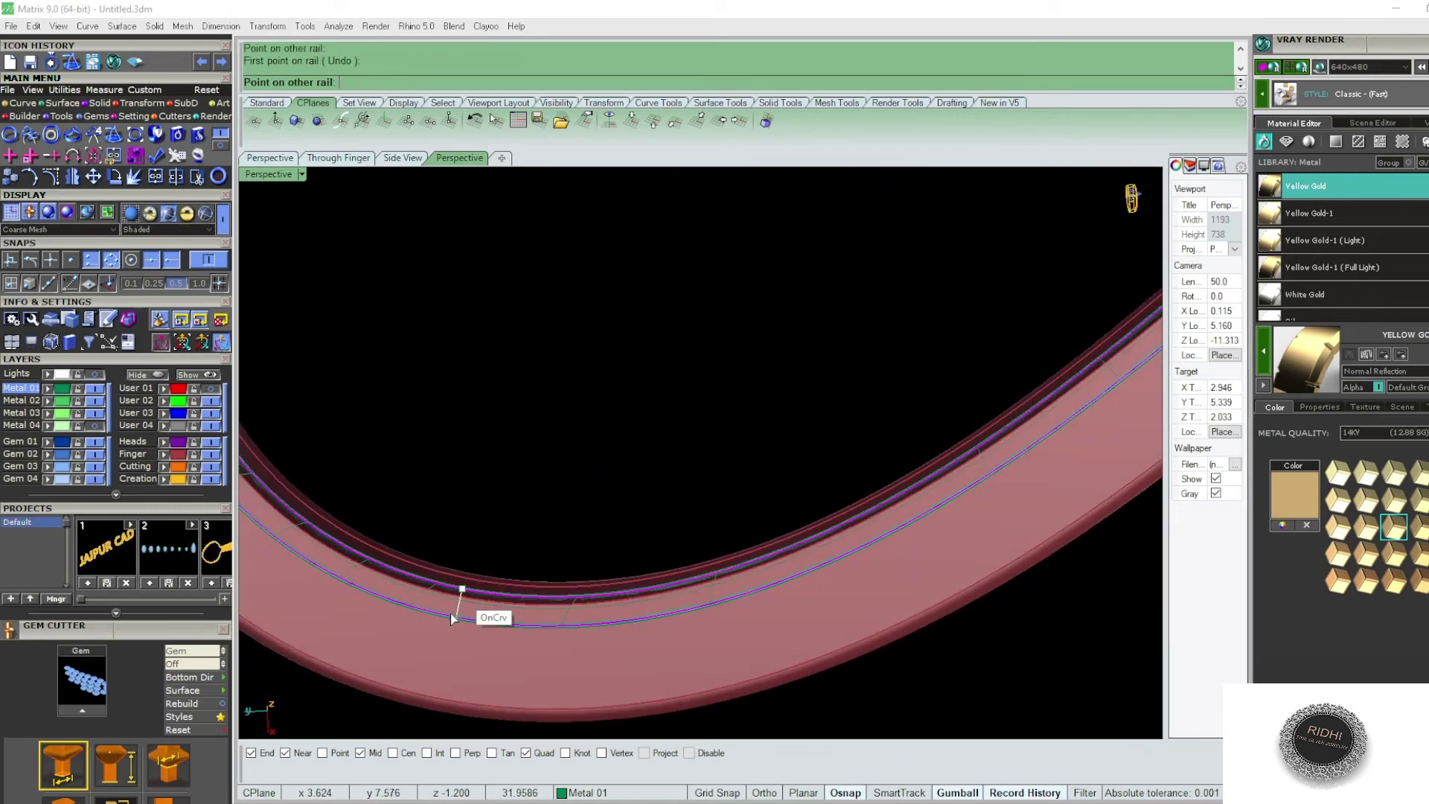
pyautogui.scroll(-3, 452, 618)
pyautogui.moveTo(539, 510); pyautogui.dragTo(593, 361, button='right')
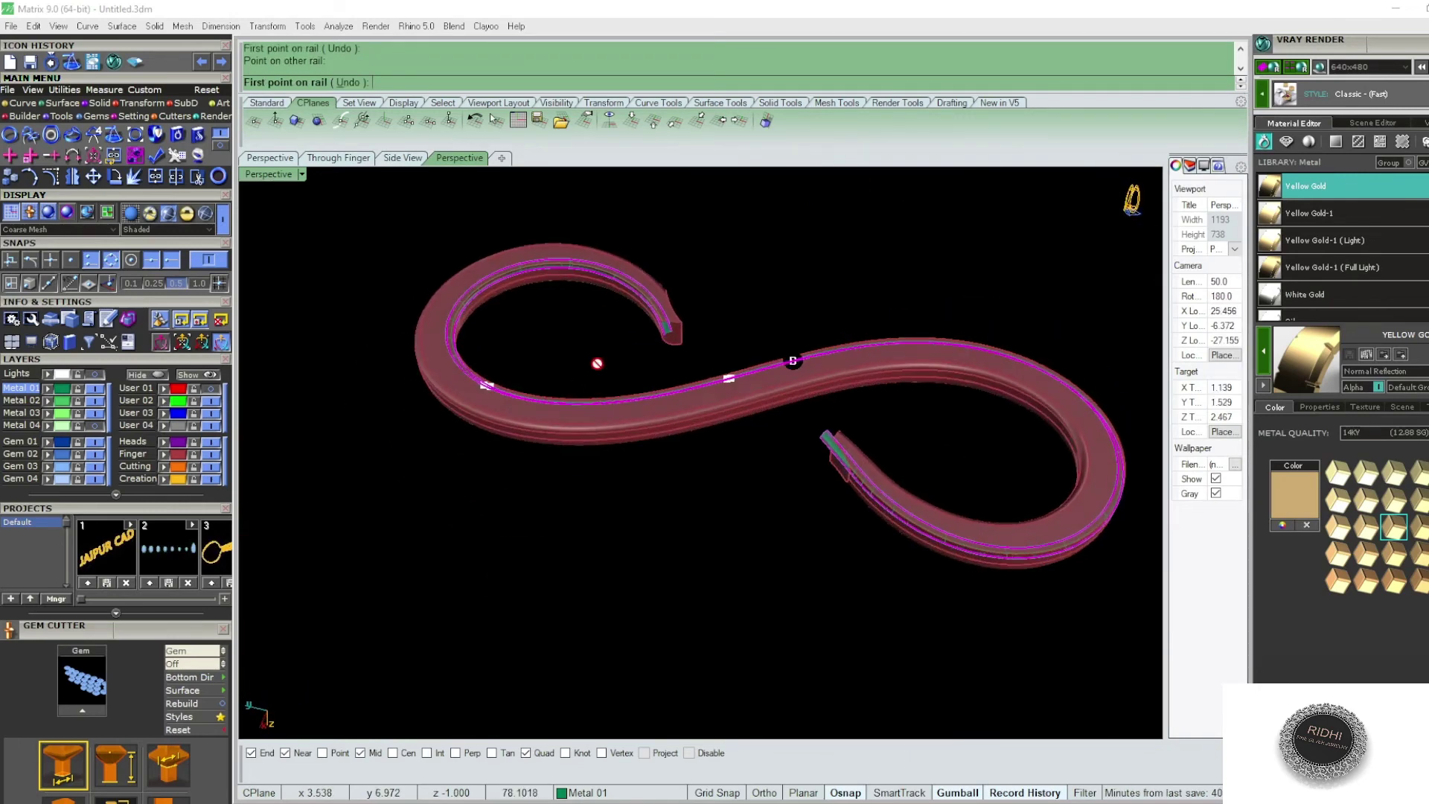
pyautogui.scroll(3, 606, 259)
pyautogui.scroll(2, 606, 258)
pyautogui.click(593, 289)
pyautogui.click(588, 324)
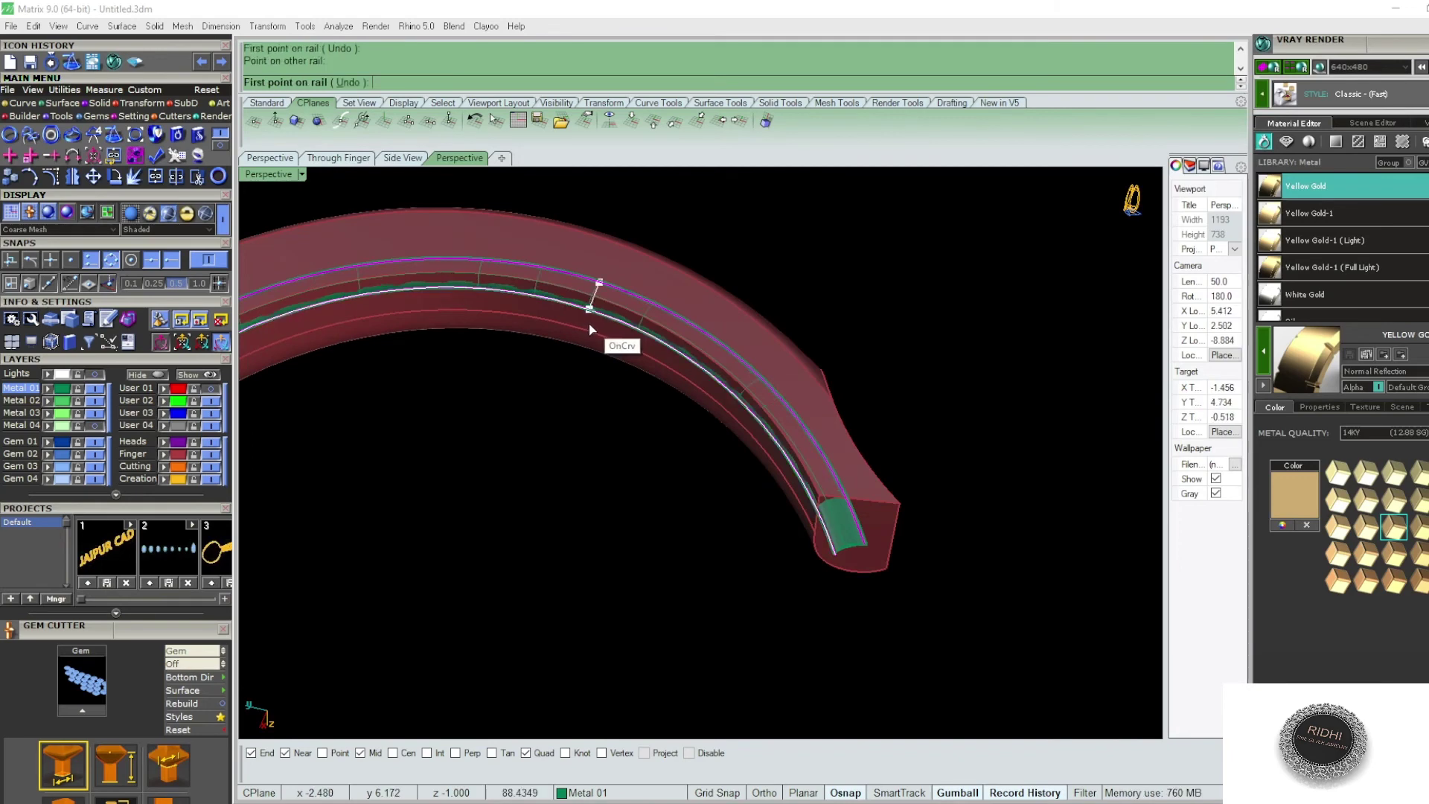
pyautogui.press('Return')
pyautogui.press('Return')
# - Split the band using the green swept surface as cutter
pyautogui.scroll(2, 862, 544)
pyautogui.click(804, 535)
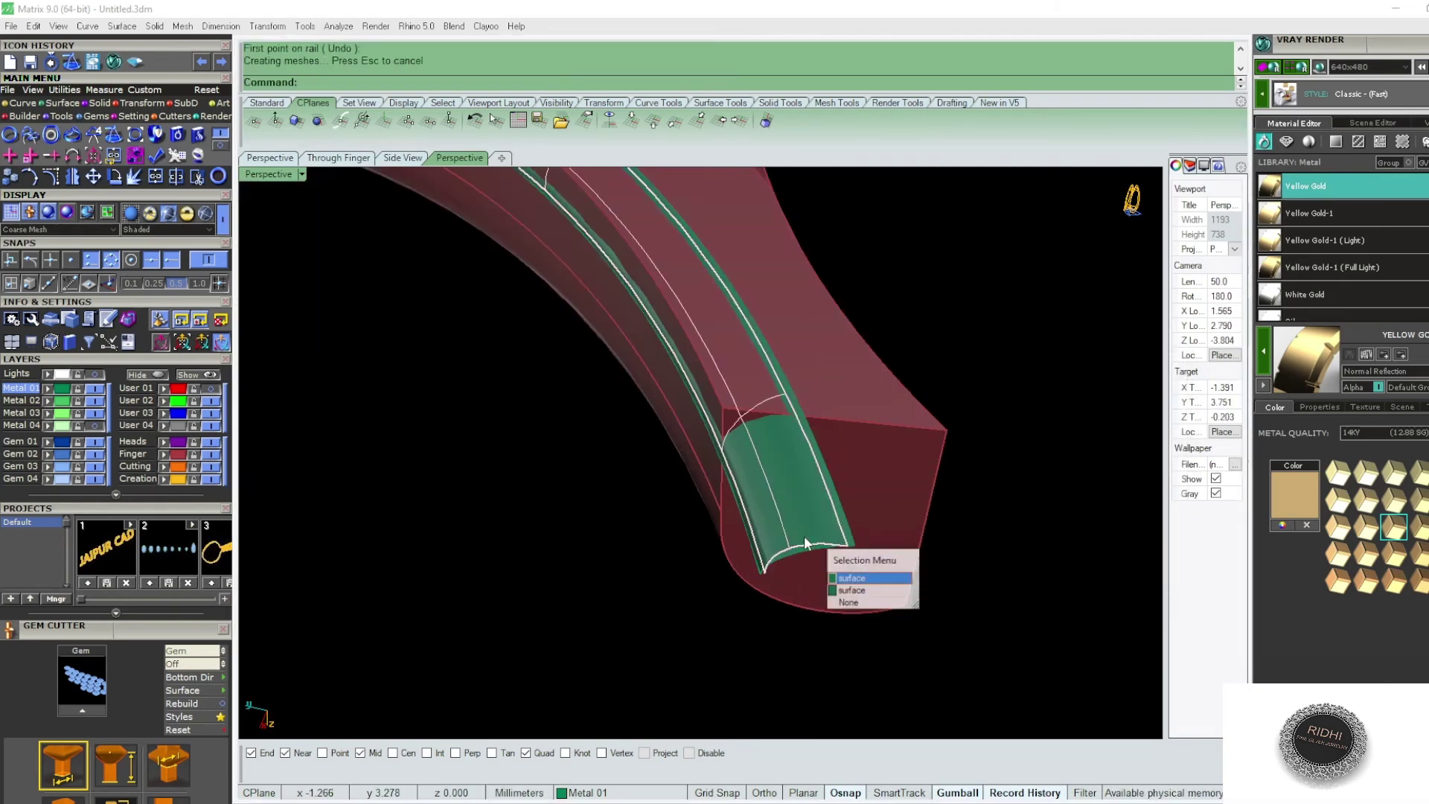
pyautogui.press('Escape')
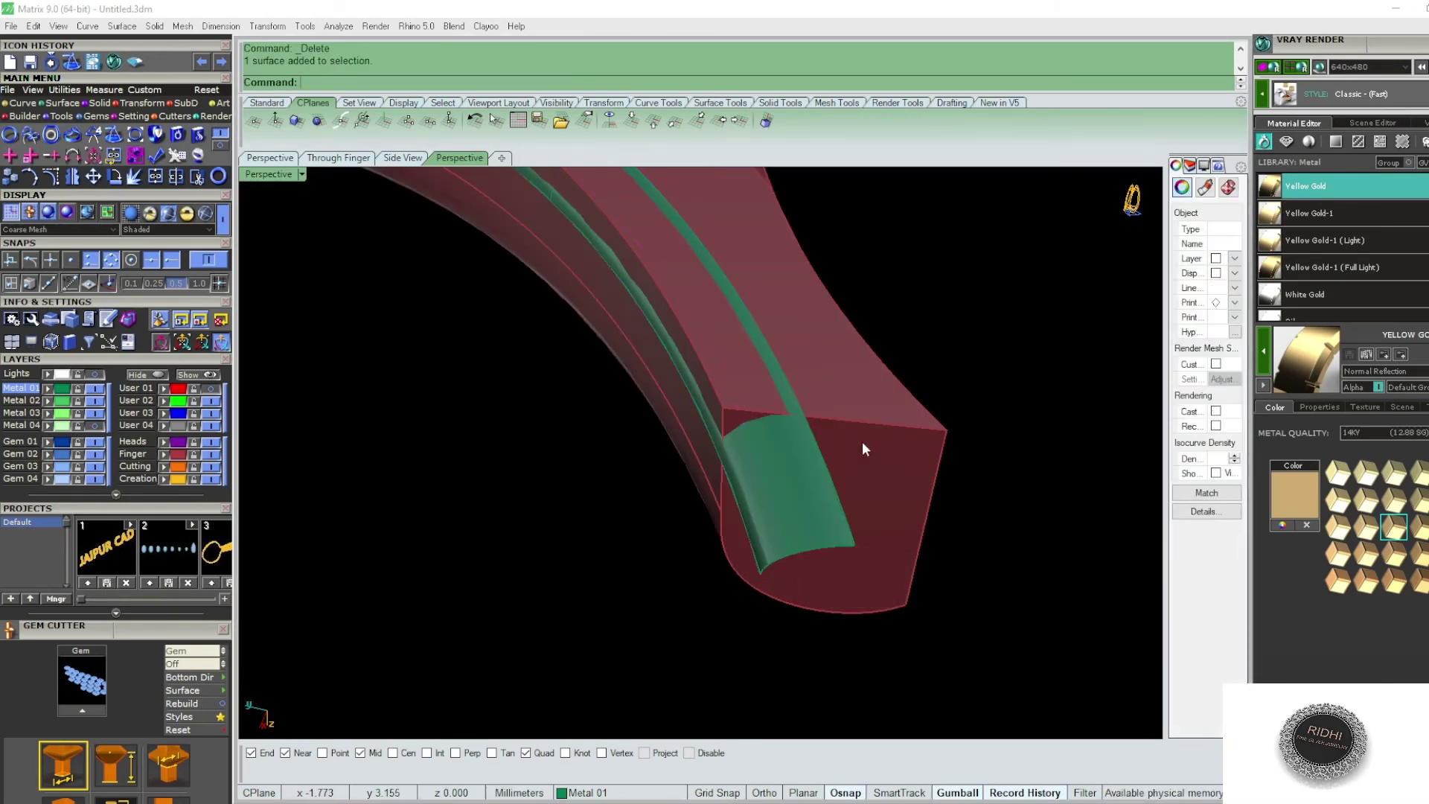
pyautogui.press('Return')
# - Delete the unwanted split piece and the surplus surface at the band end
pyautogui.click(874, 439)
pyautogui.press('Delete')
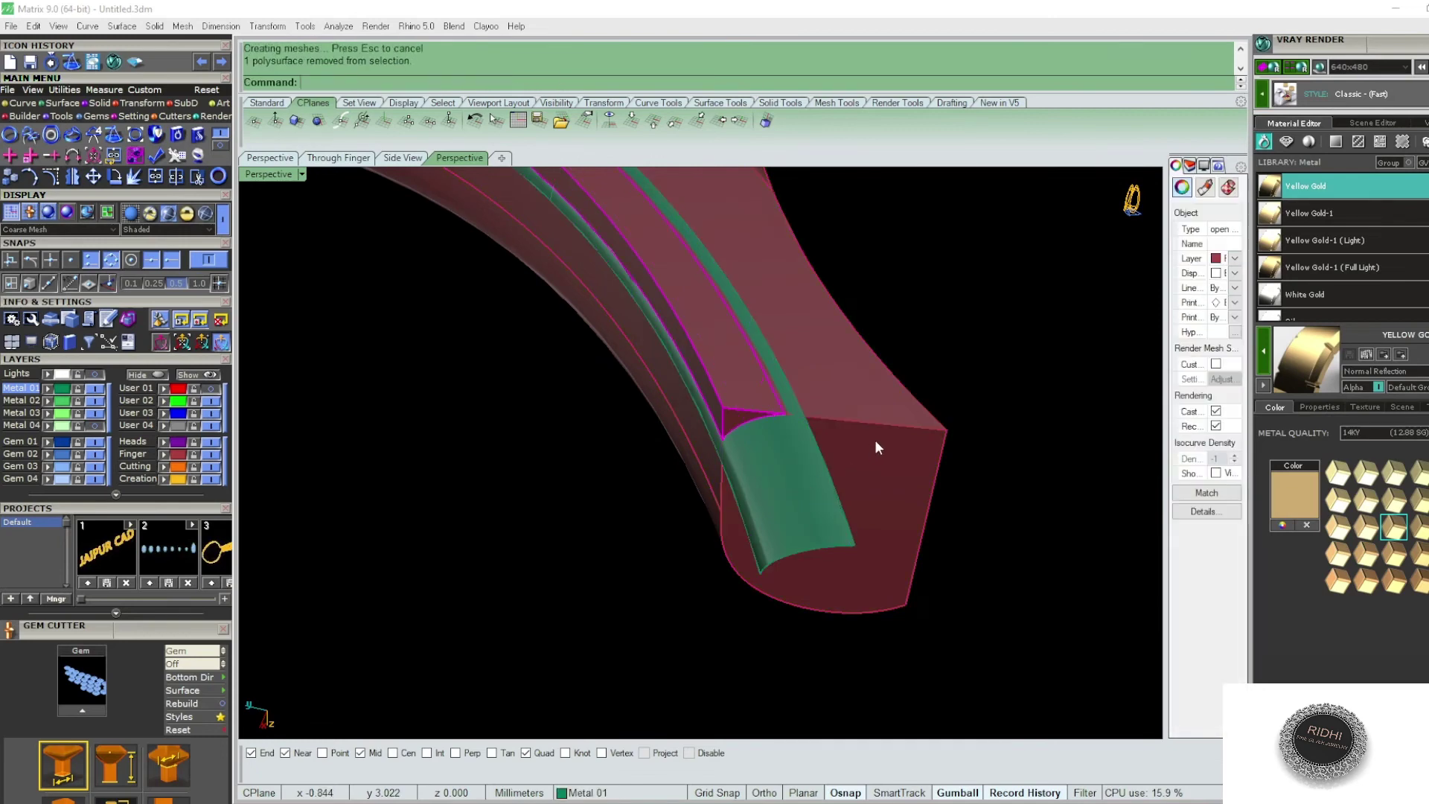
pyautogui.scroll(-3, 839, 487)
pyautogui.click(843, 470)
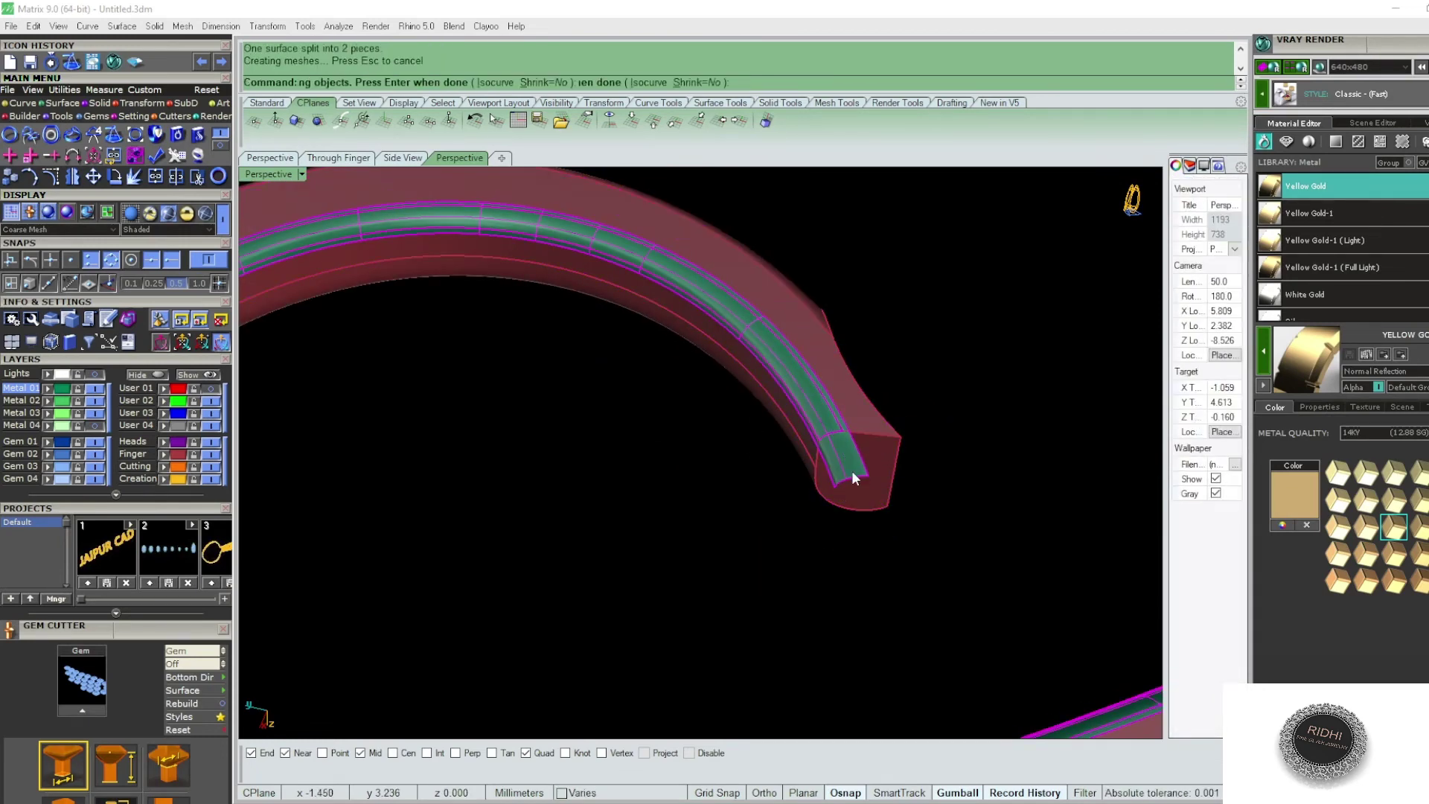
pyautogui.press('Delete')
pyautogui.scroll(-3, 862, 480)
# - Join the band pieces into one closed solid on the Finger Sizes layer
pyautogui.hotkey('ctrl', 'a')
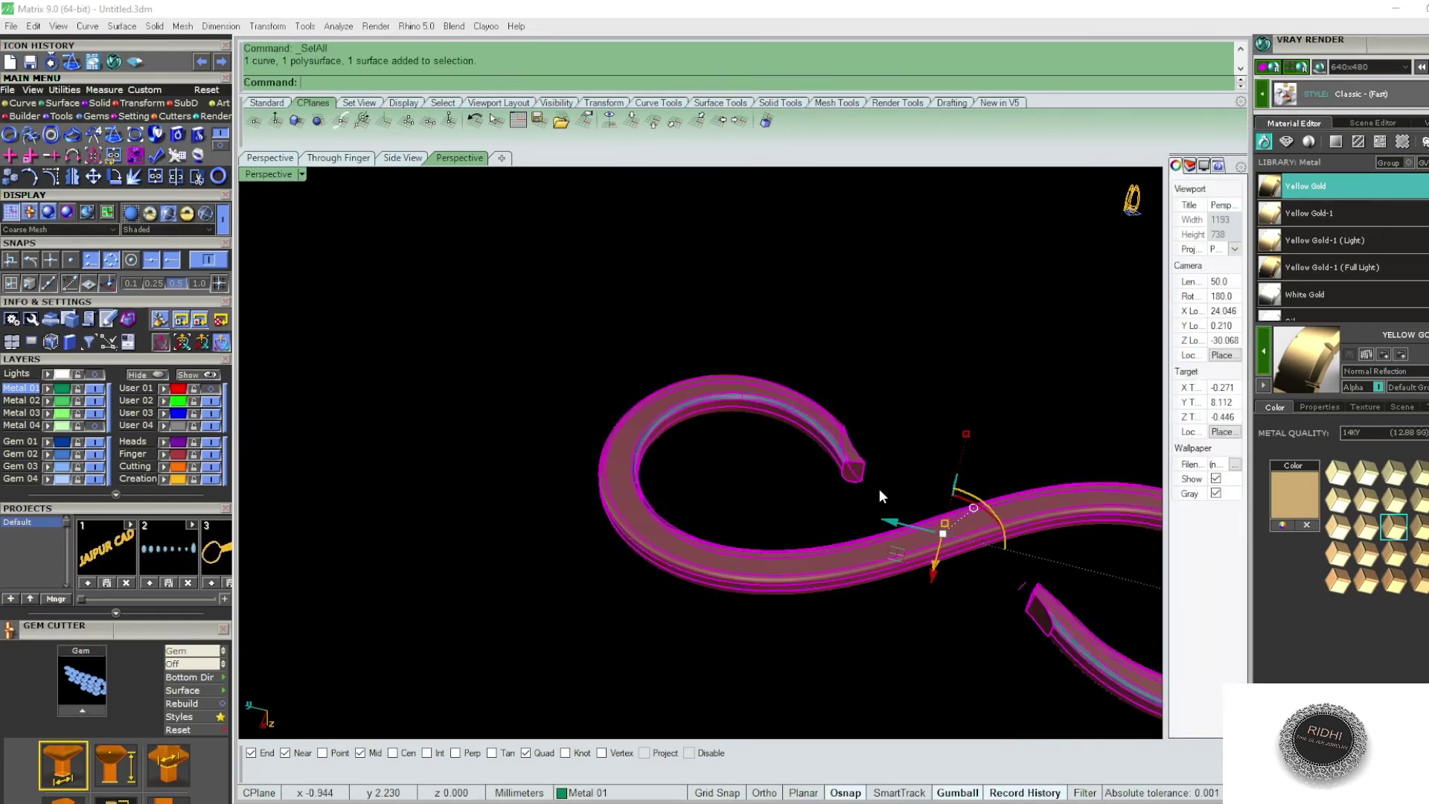
pyautogui.hotkey('ctrl', 'j')
pyautogui.press('Escape')
pyautogui.press('Delete')
pyautogui.write('SC')
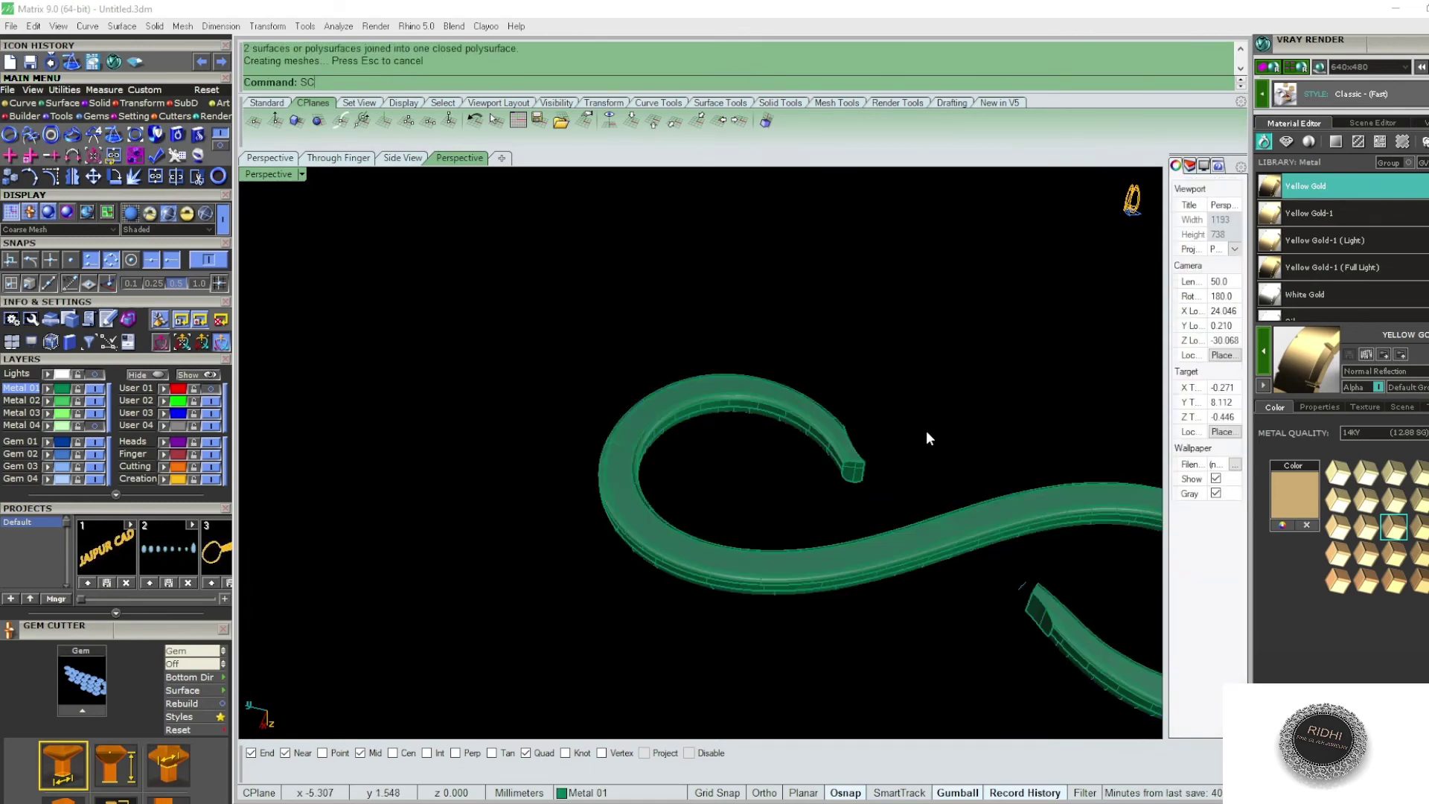
pyautogui.click(934, 530)
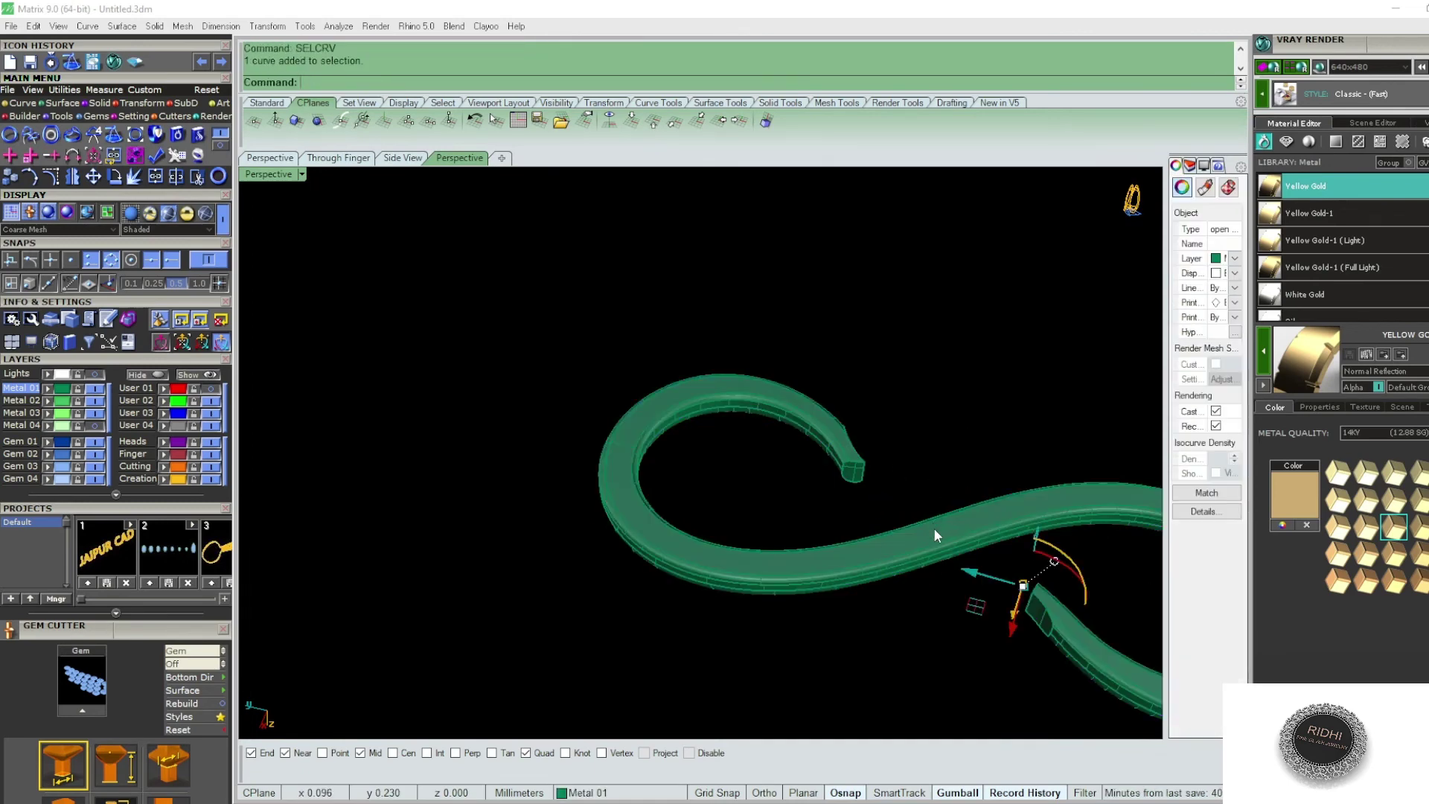
pyautogui.click(163, 454)
pyautogui.click(899, 286)
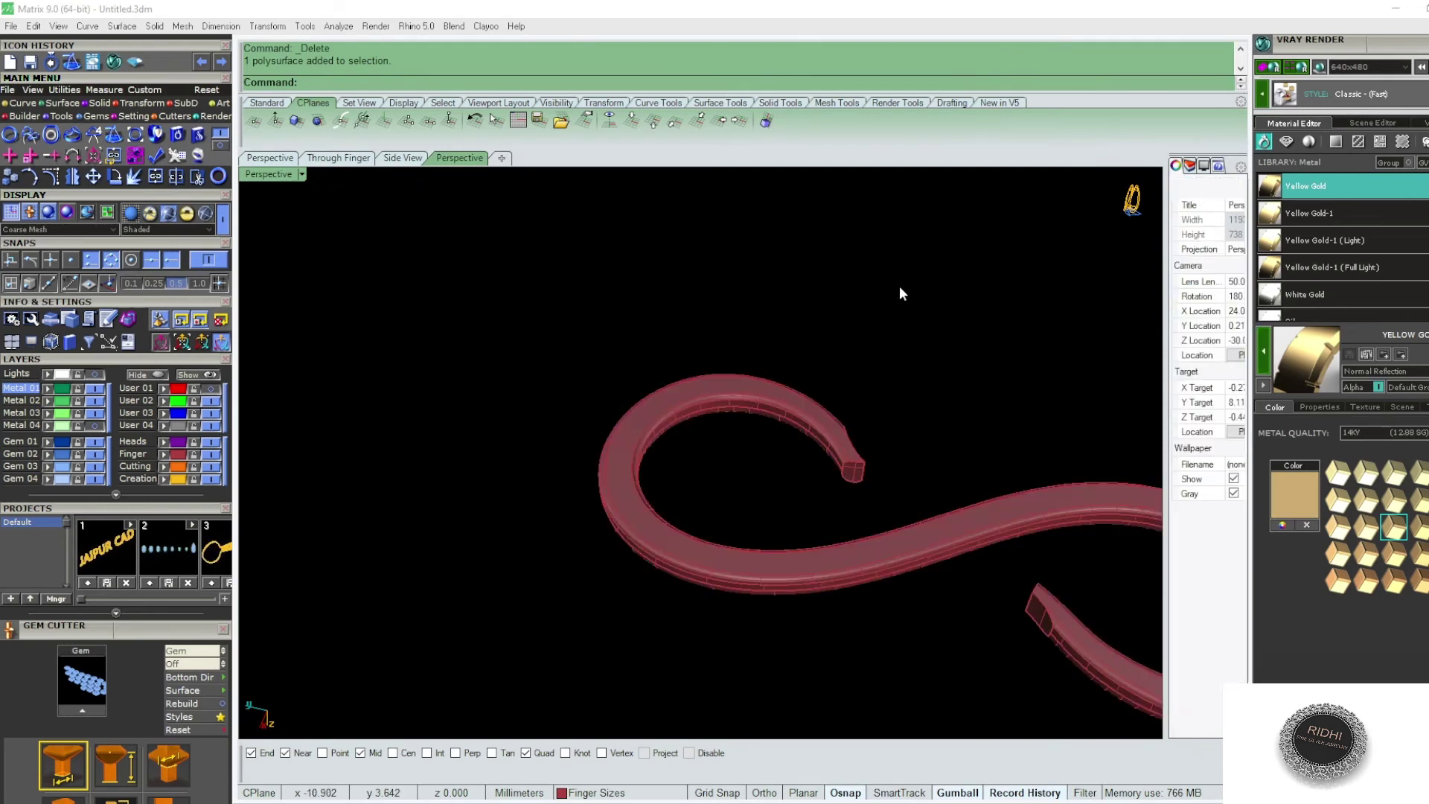
pyautogui.write('T')
# - In Top view, SHOW all the hidden wing pieces
pyautogui.hotkey('ctrl', 'F1')
pyautogui.write('SHOW')
pyautogui.press('Return')
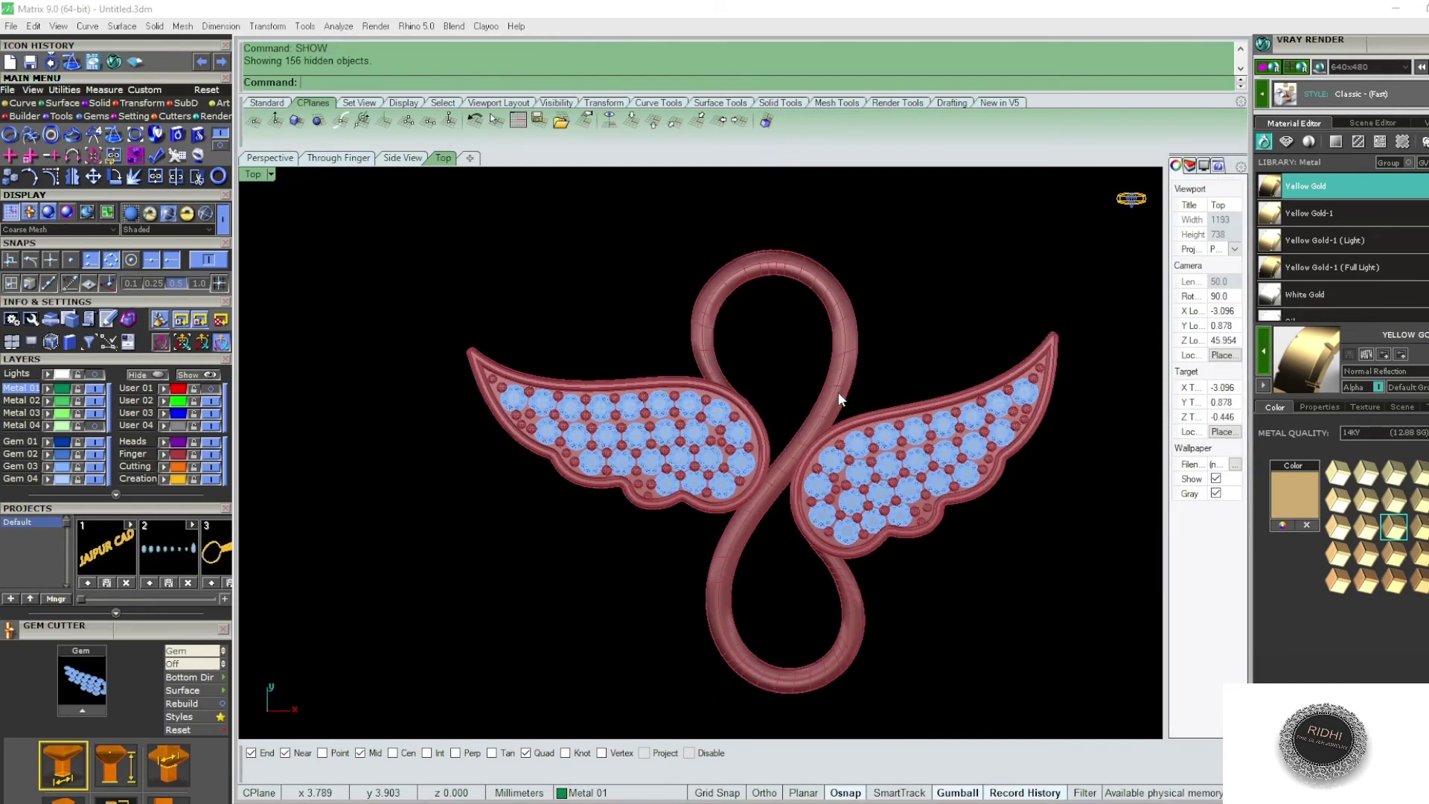
# - Preview the pendant shaded and rendered in gold, orbiting to a near-top angle
pyautogui.write('hade')
pyautogui.press('Return')
pyautogui.hotkey('ctrl', 'F4')
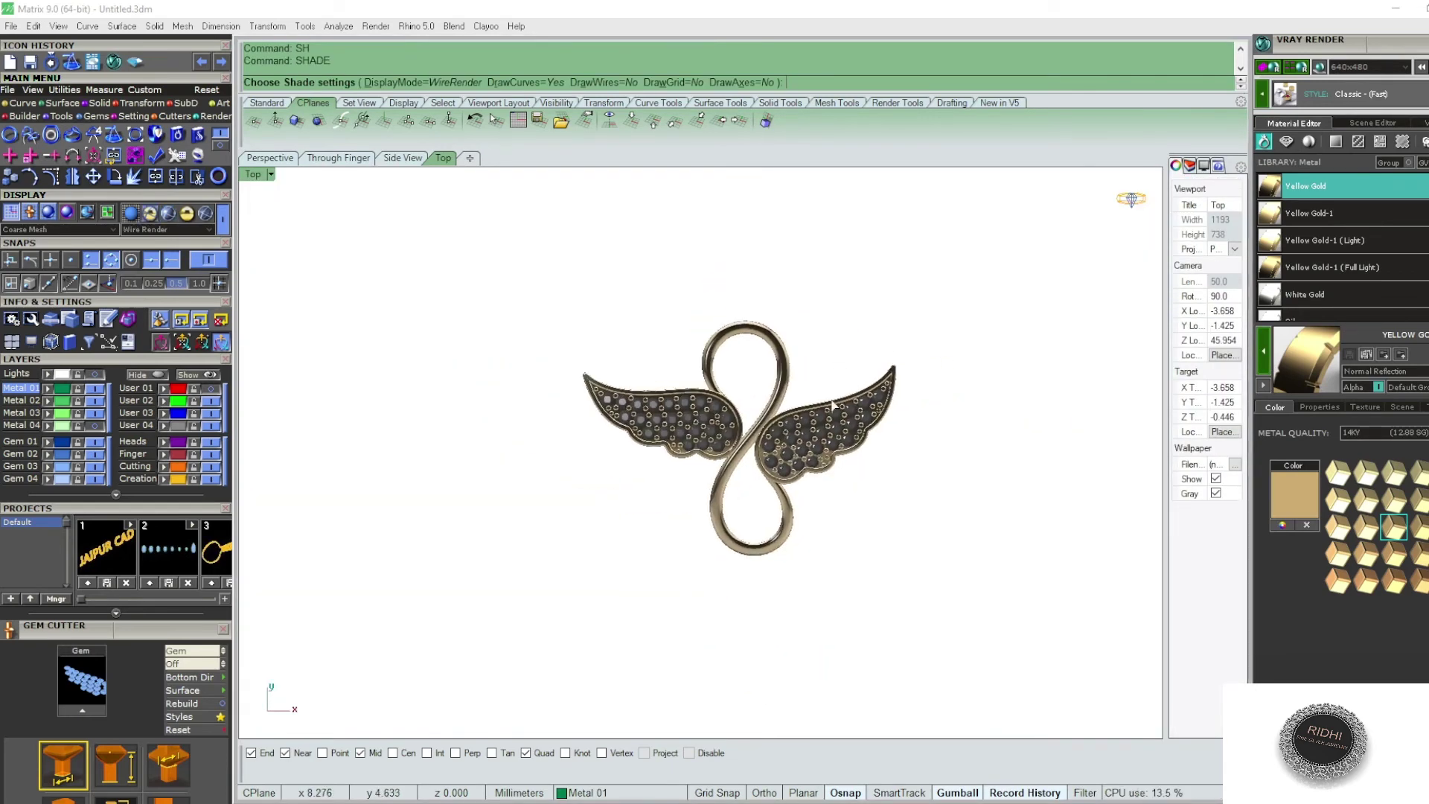
pyautogui.moveTo(841, 516); pyautogui.dragTo(892, 509, button='right')
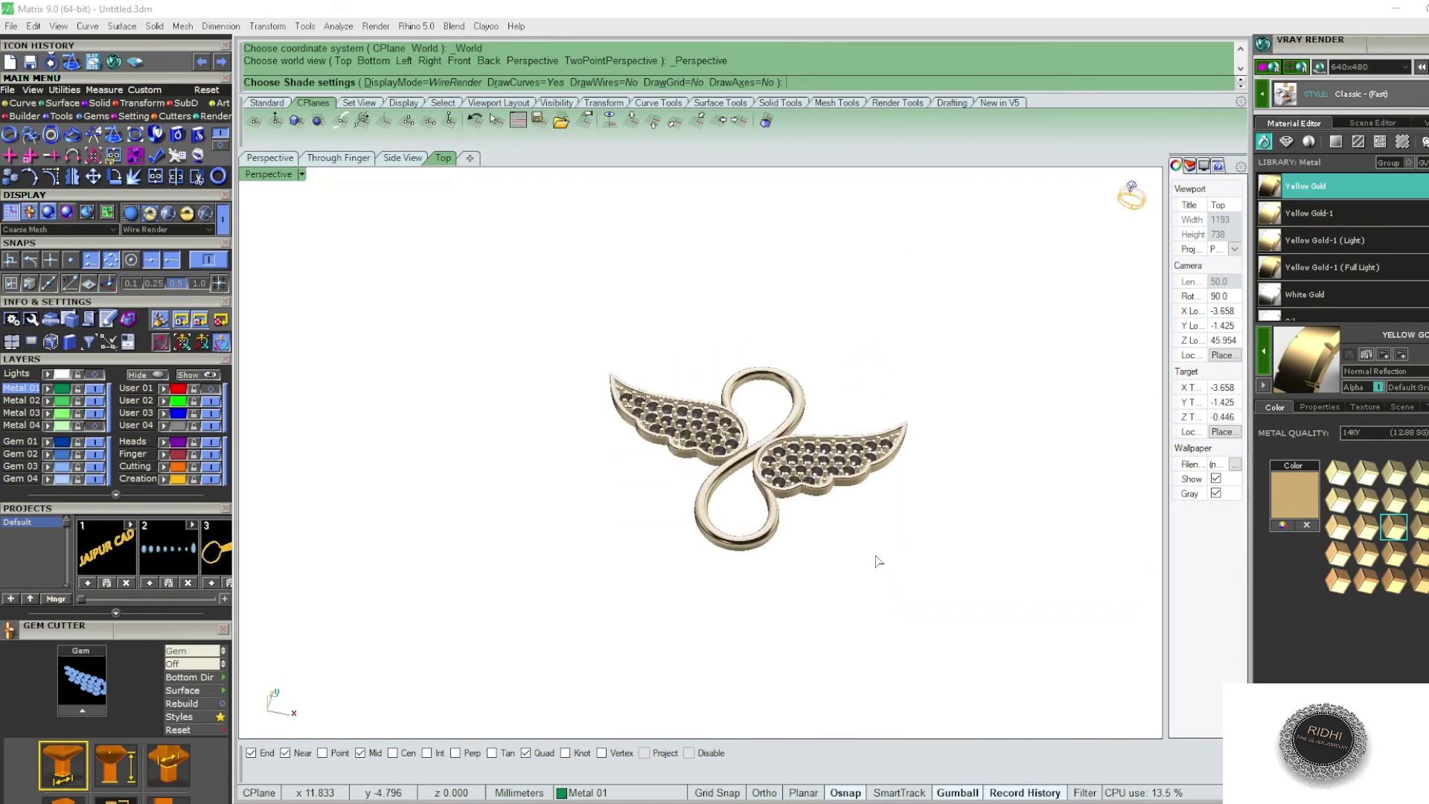
# - Return to Top view, then switch to the Right view
pyautogui.hotkey('ctrl', 'F1')
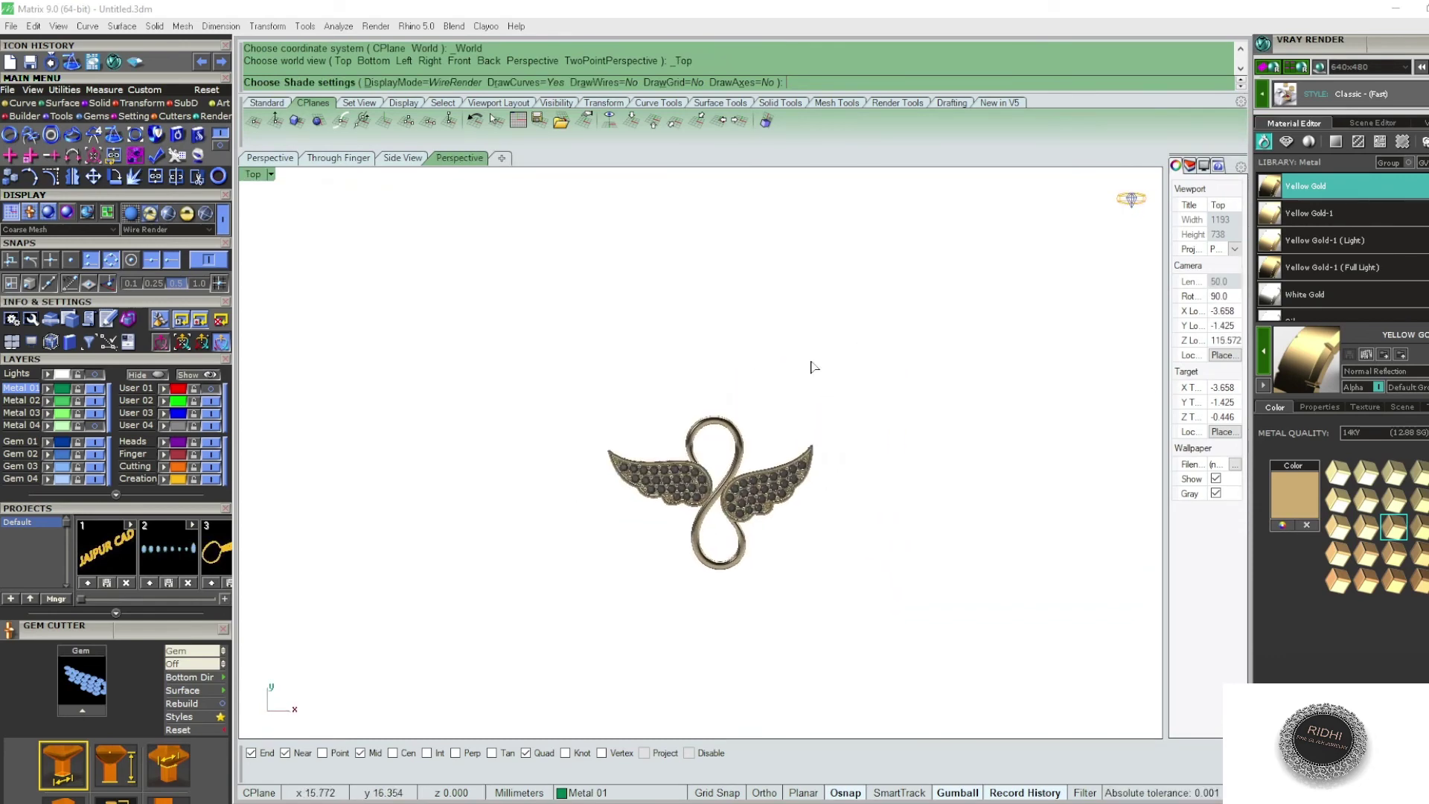
pyautogui.press('Escape')
pyautogui.write('Right')
pyautogui.press('Return')
pyautogui.scroll(5, 709, 453)
# - Draw a circle beside the band end and offset a larger circle around it
pyautogui.write('C')
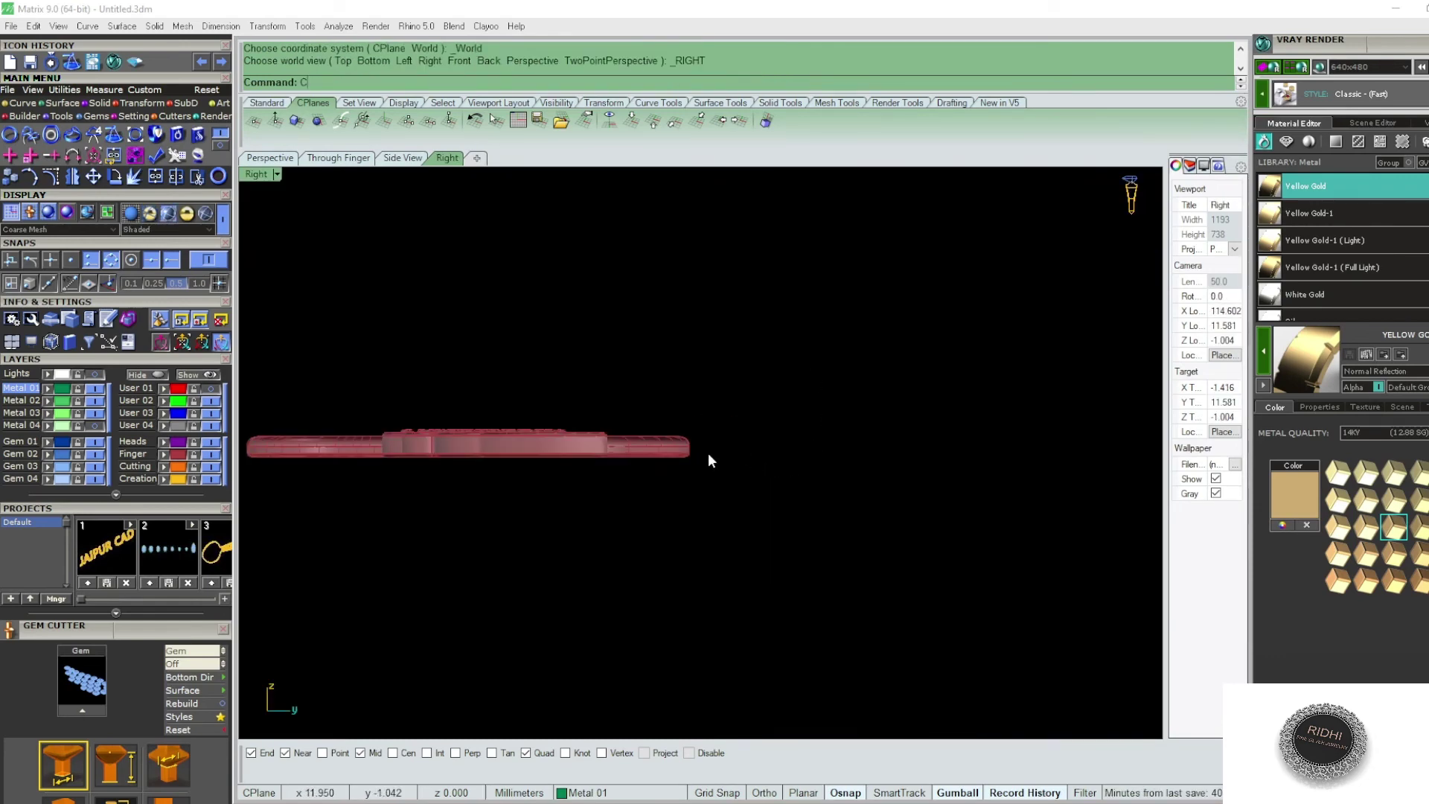
pyautogui.scroll(3, 709, 452)
pyautogui.press('Return')
pyautogui.click(693, 432)
pyautogui.write('1')
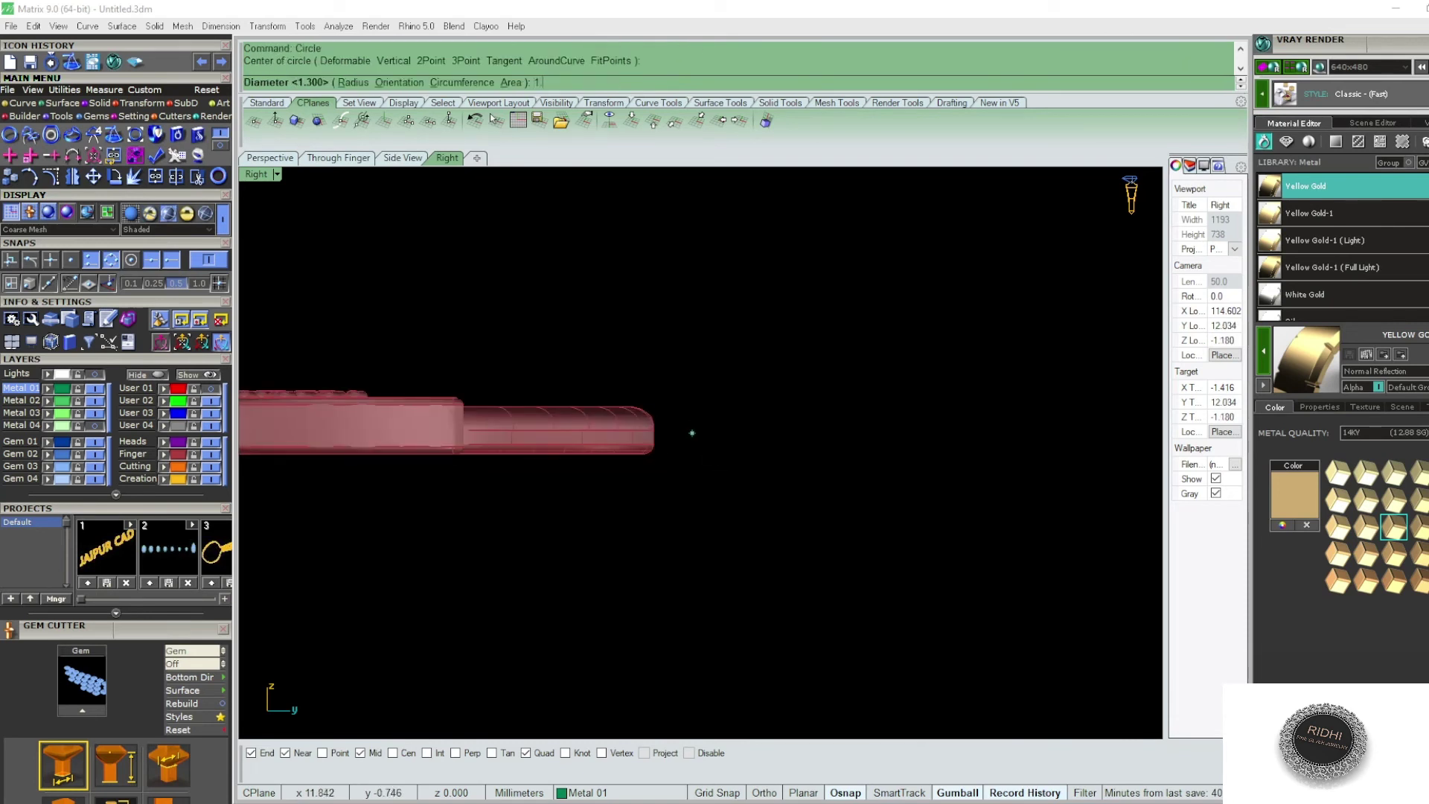
pyautogui.press('Return')
pyautogui.click(726, 436)
pyautogui.write('O')
pyautogui.press('Return')
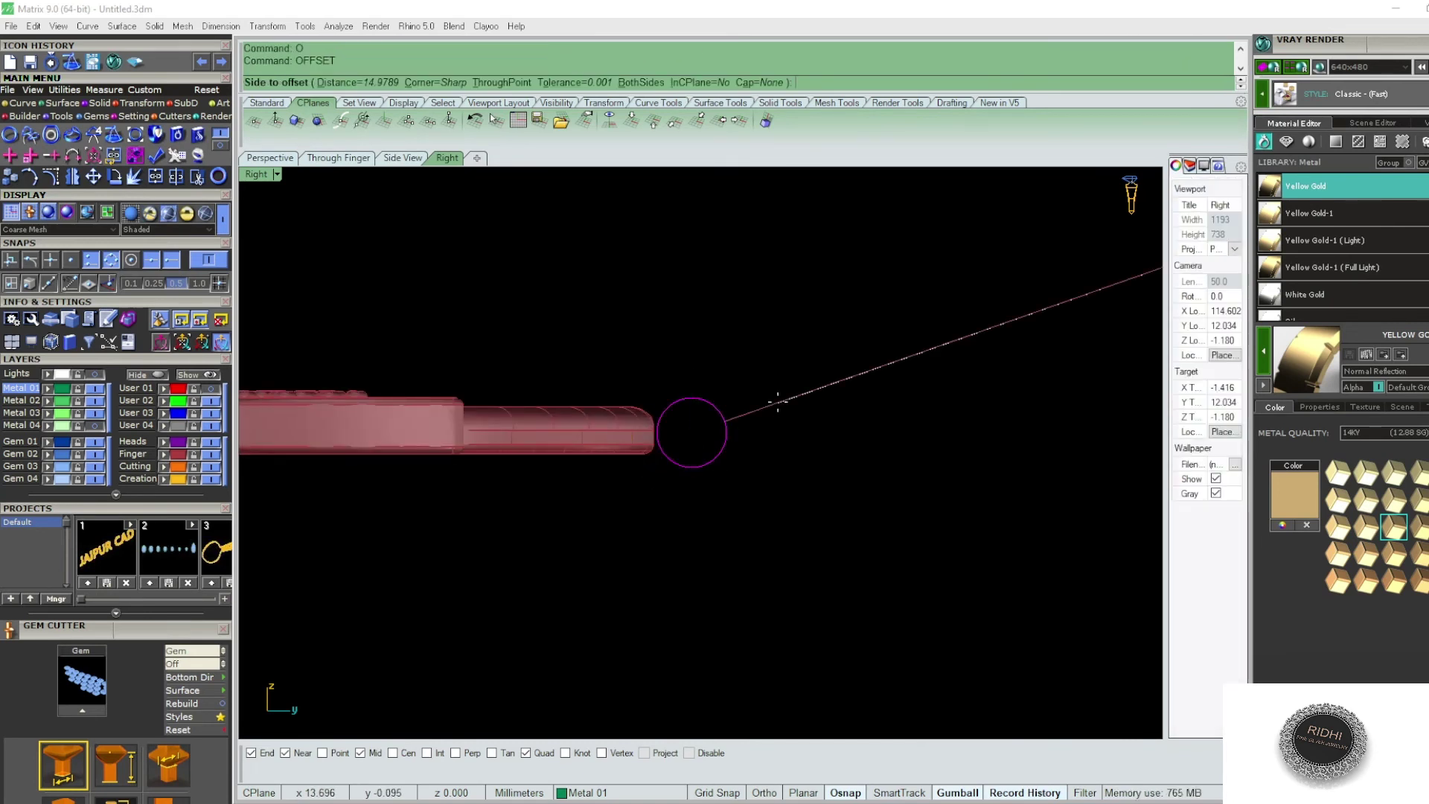
pyautogui.click(763, 426)
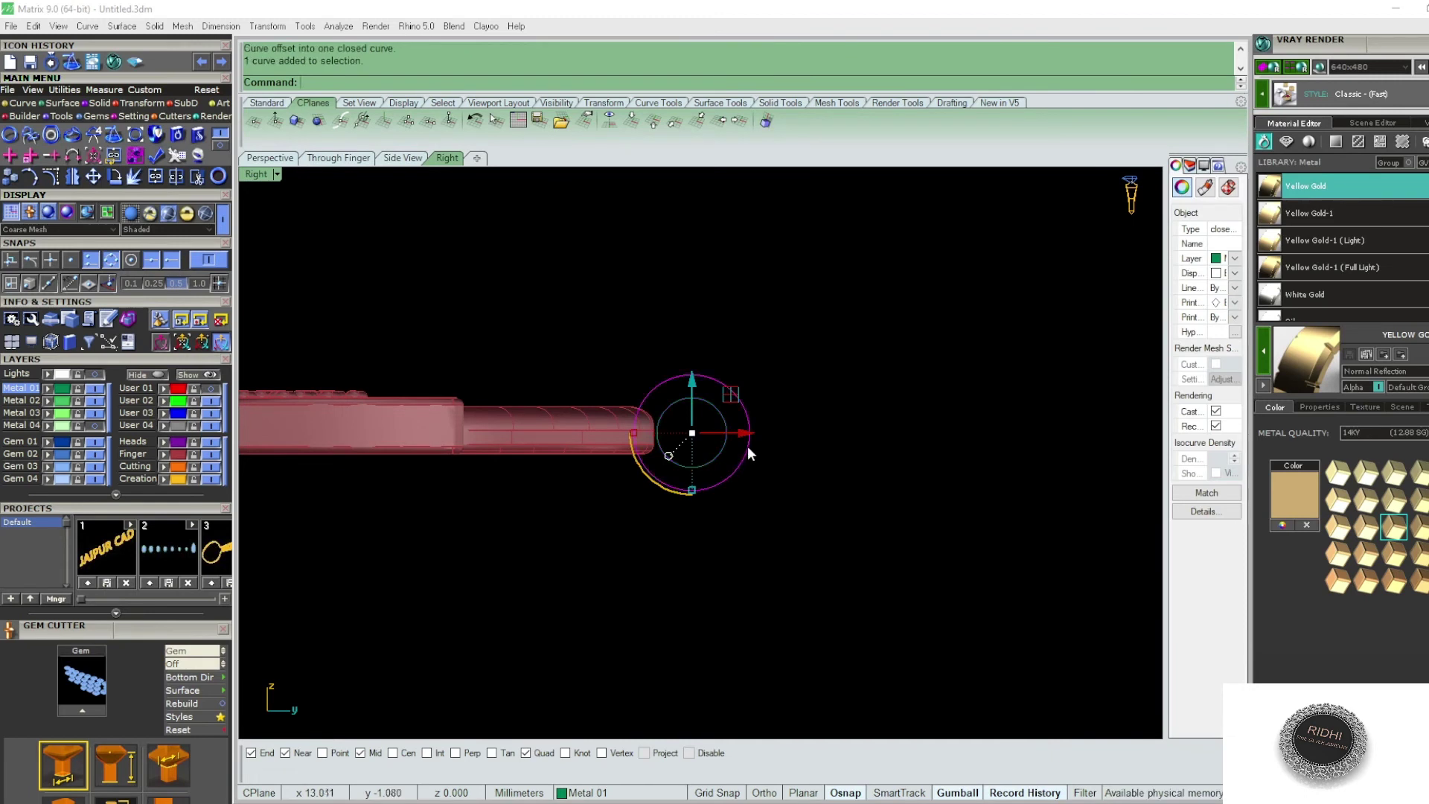
# - Pipe the circle into a ring-shaped tube bail
pyautogui.scroll(3, 749, 450)
pyautogui.write('p')
pyautogui.press('Return')
pyautogui.press('Return')
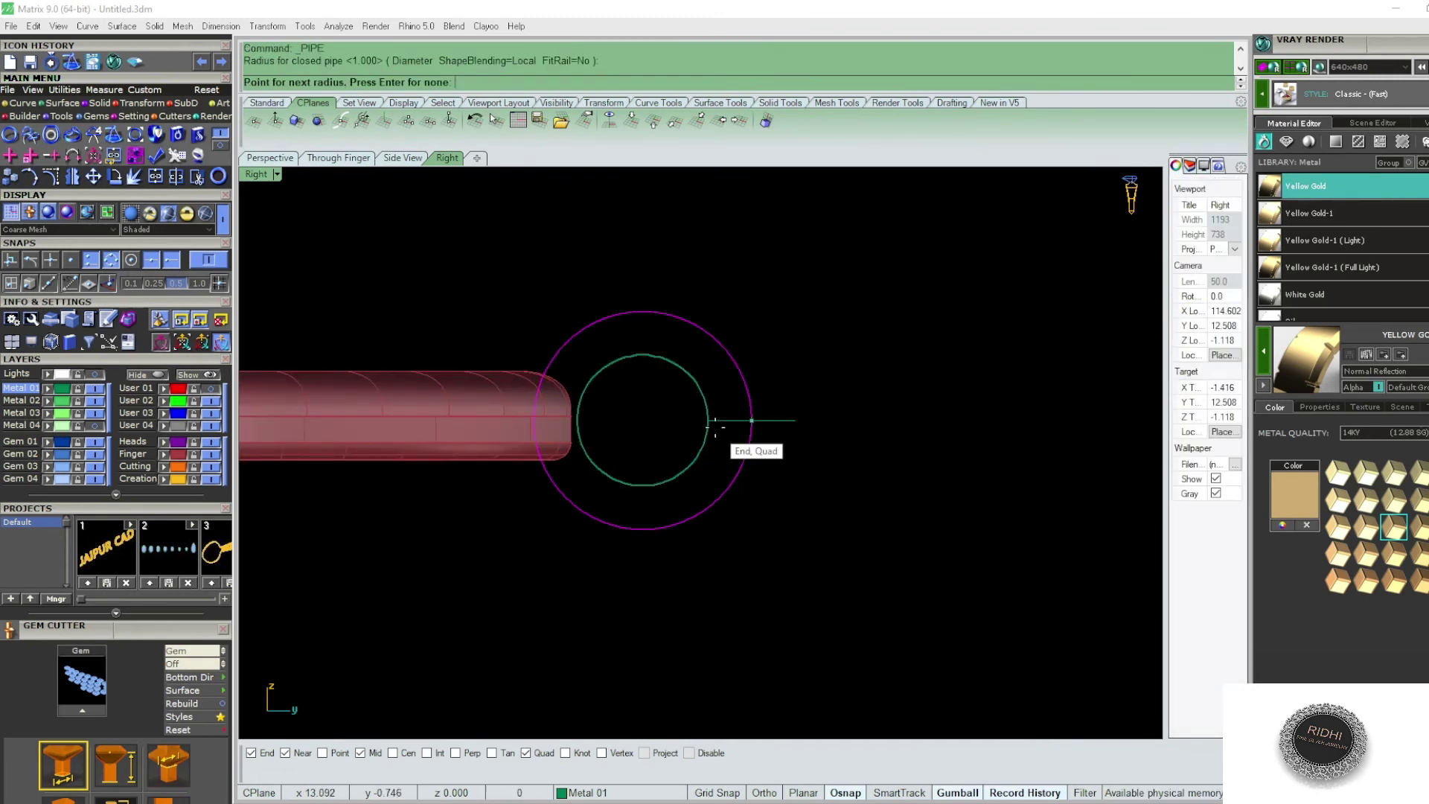
pyautogui.press('Return')
pyautogui.click(760, 387)
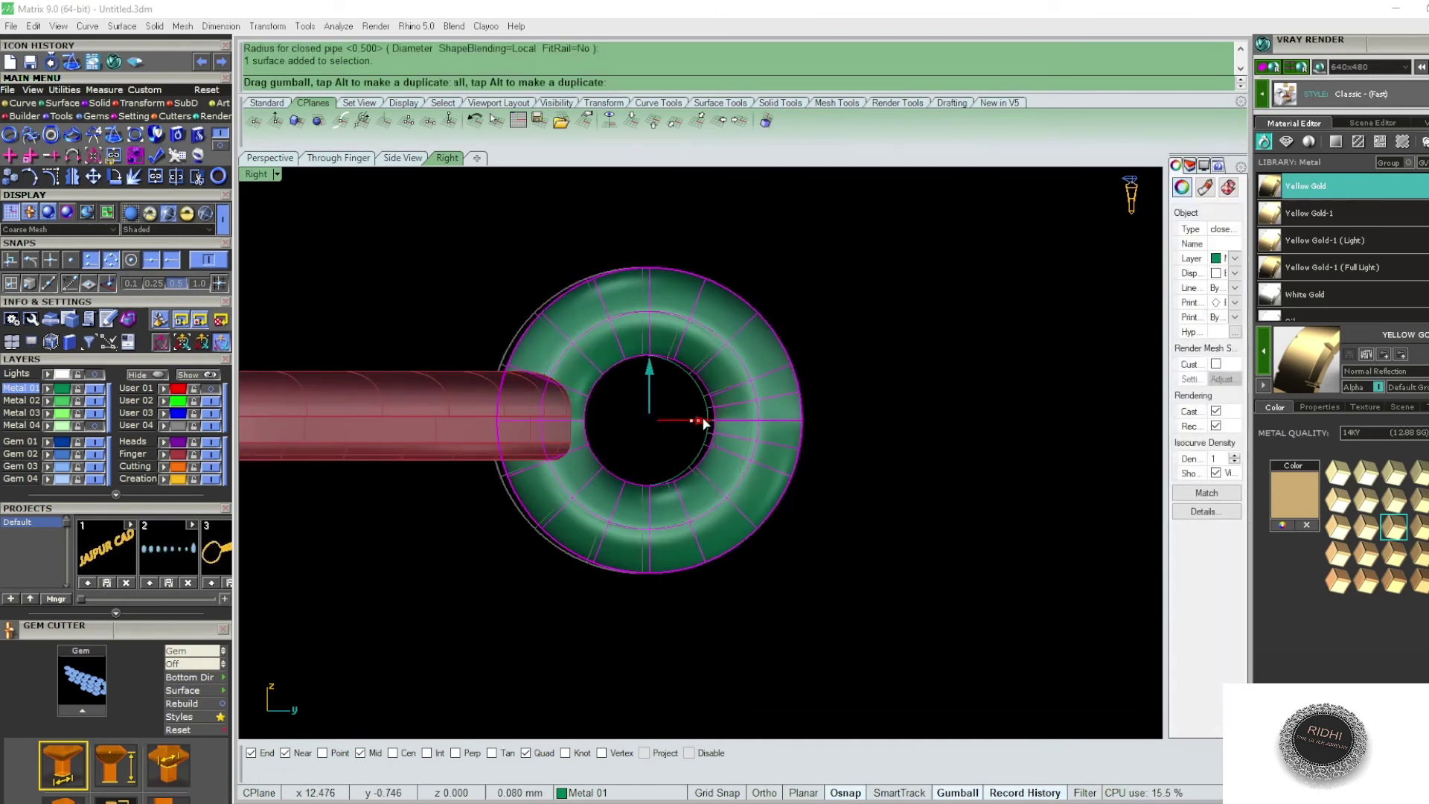
pyautogui.press('Escape')
# - Cancel a second pipe, then project the bail onto the construction plane in Top view
pyautogui.write('pi')
pyautogui.press('Return')
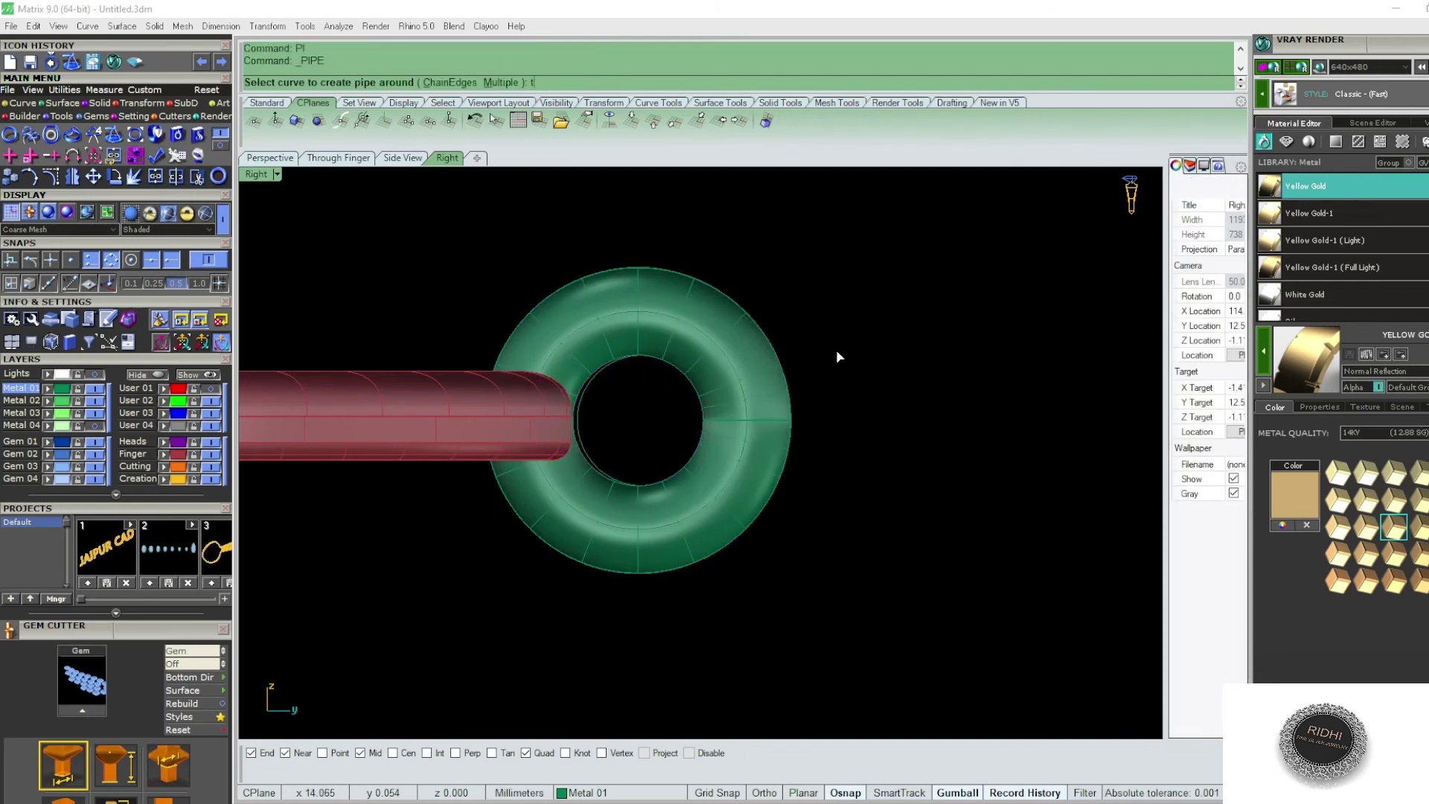
pyautogui.press('Return')
pyautogui.write('sc')
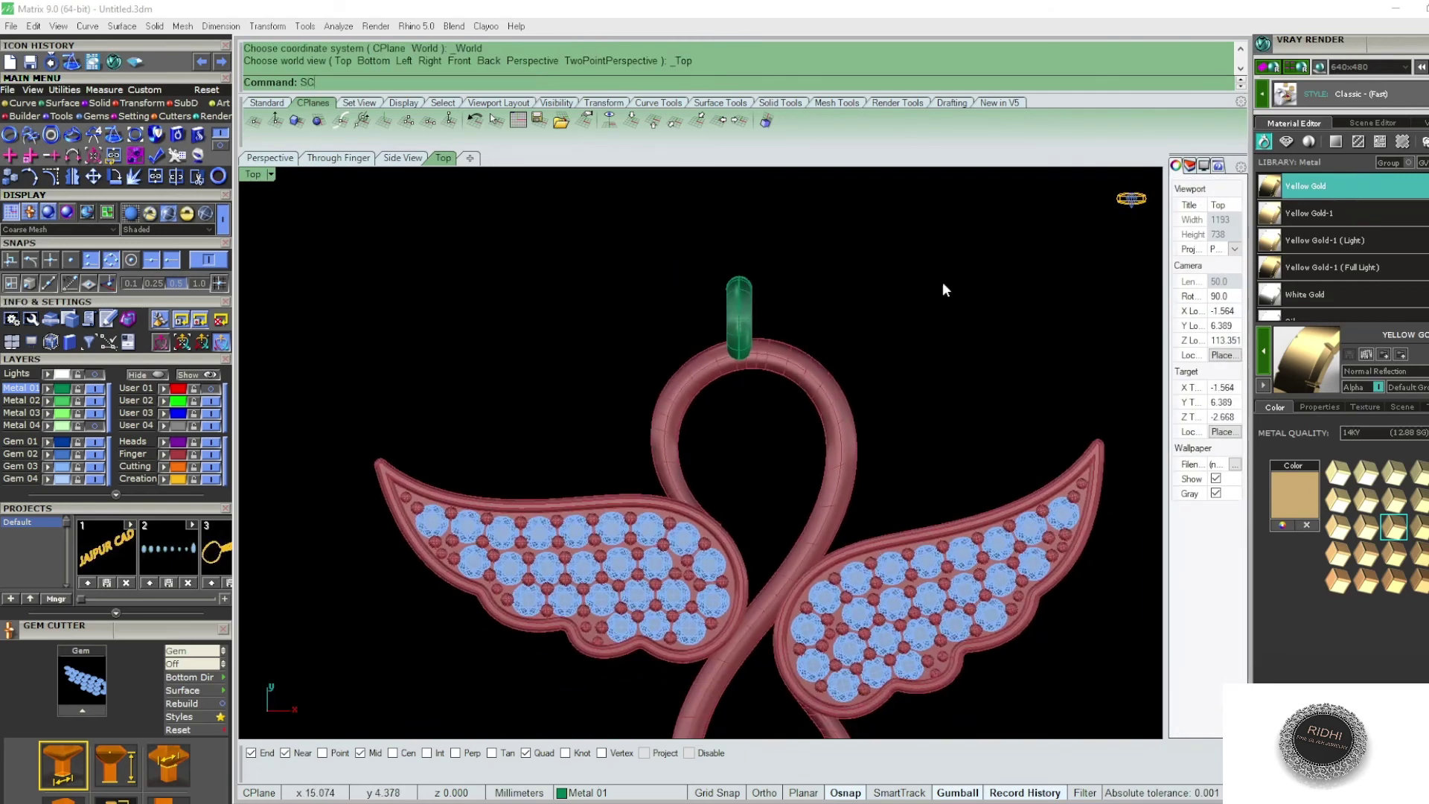
pyautogui.write('r')
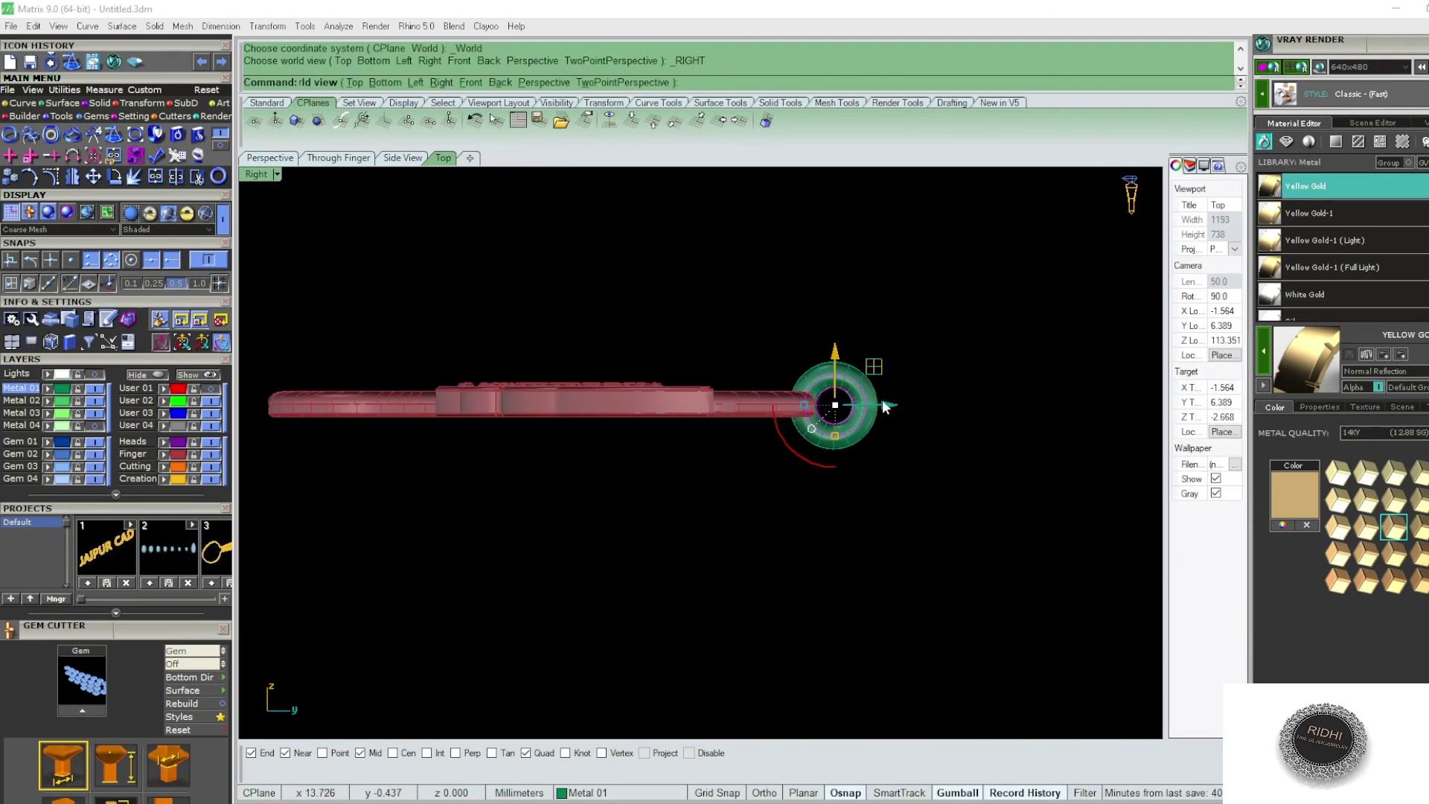
pyautogui.press('Return')
pyautogui.press('Return')
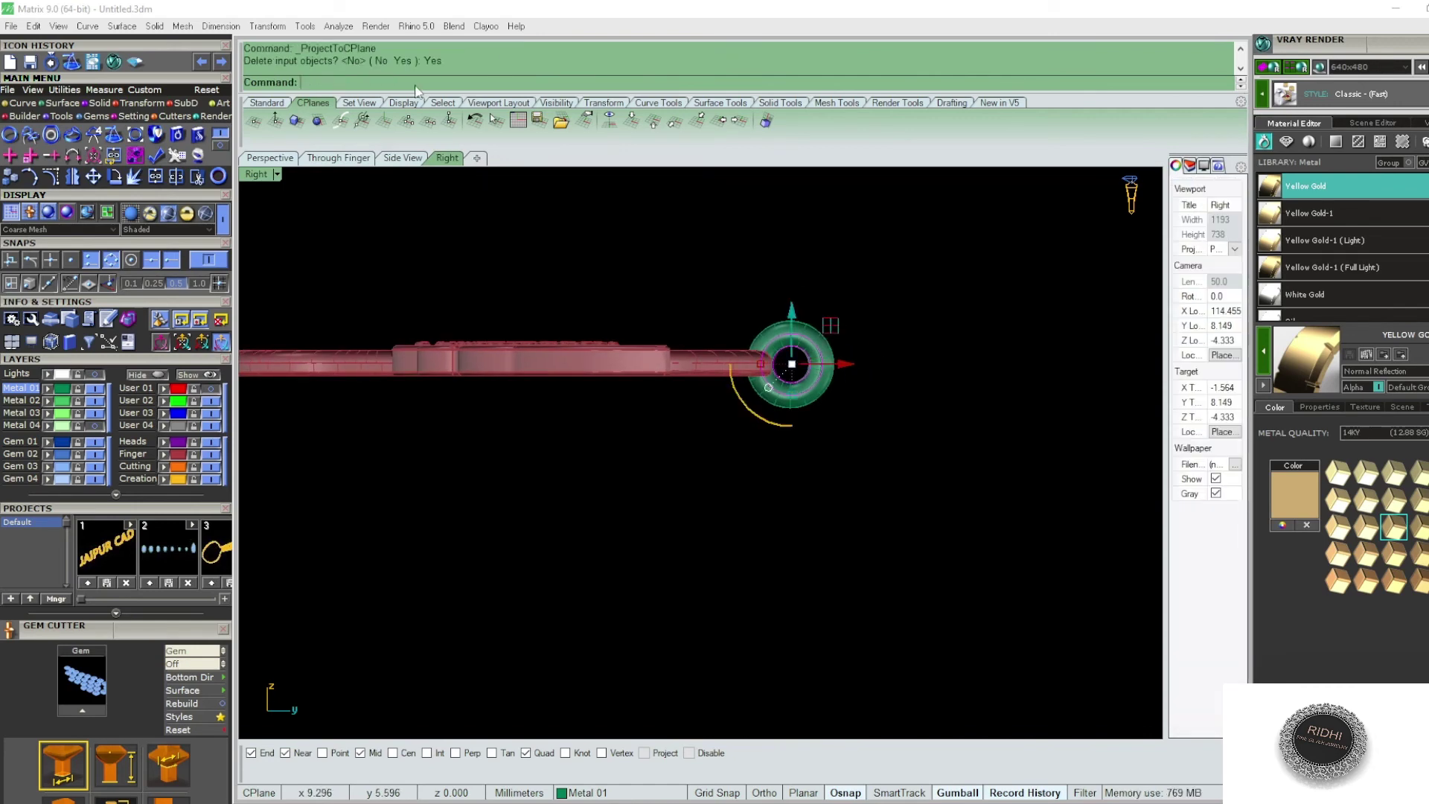
pyautogui.write('t')
pyautogui.press('Return')
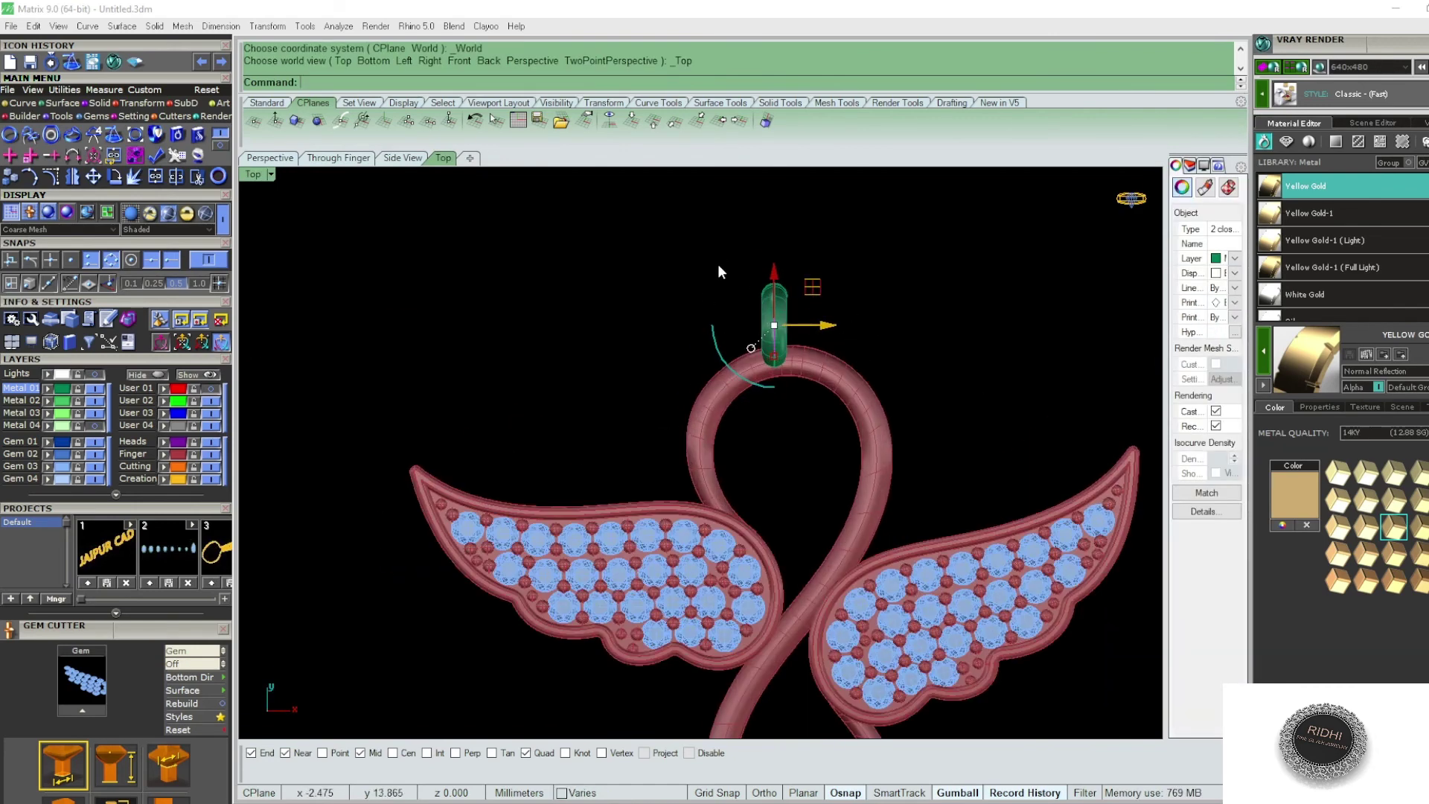
# - Delete the duplicate bail and move the remaining tube bail right to centre it
pyautogui.press('Delete')
pyautogui.scroll(-2, 840, 312)
pyautogui.moveTo(781, 257)
pyautogui.mouseDown()
pyautogui.moveTo(821, 340)
pyautogui.moveTo(798, 320)
pyautogui.mouseUp()
pyautogui.scroll(5, 806, 316)
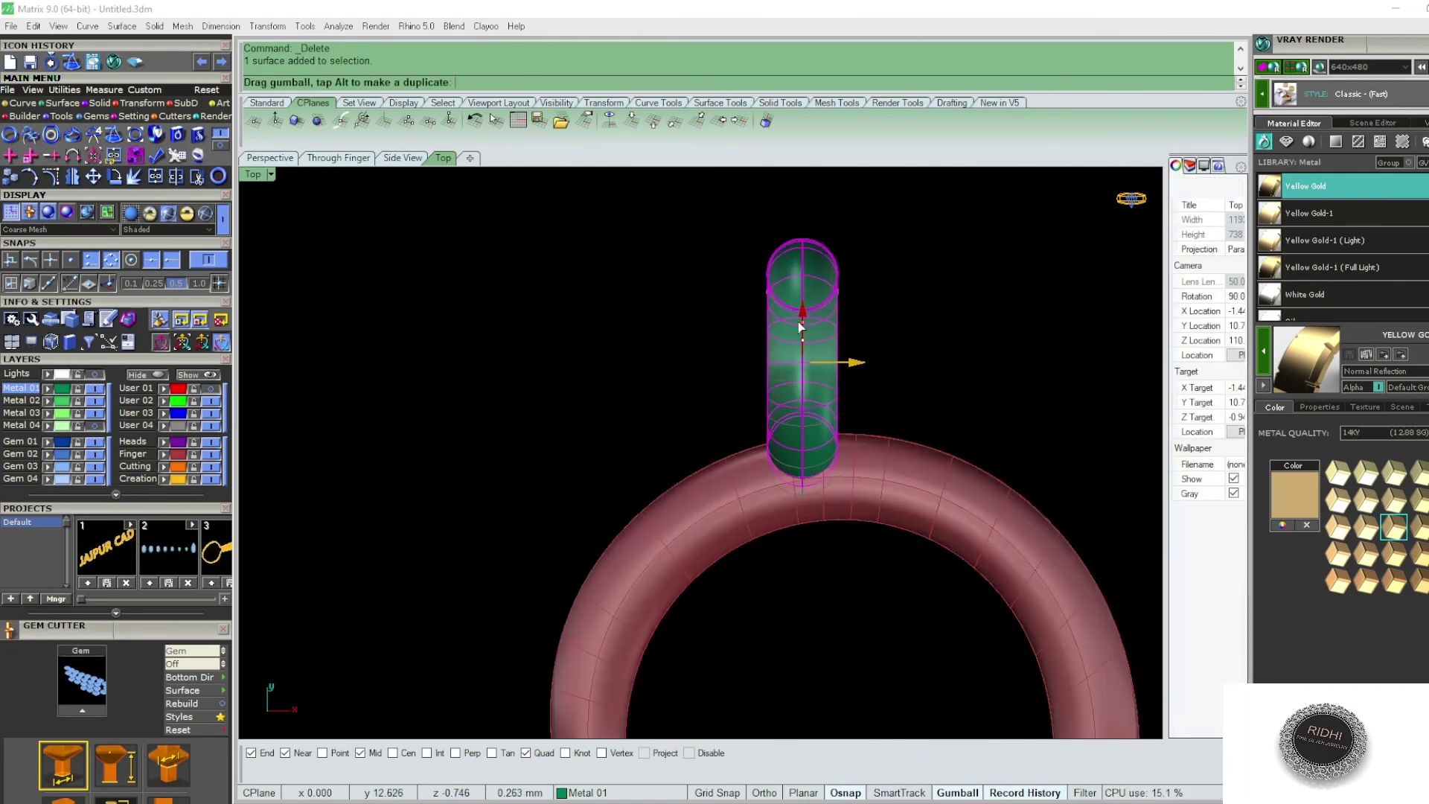
pyautogui.scroll(-3, 800, 325)
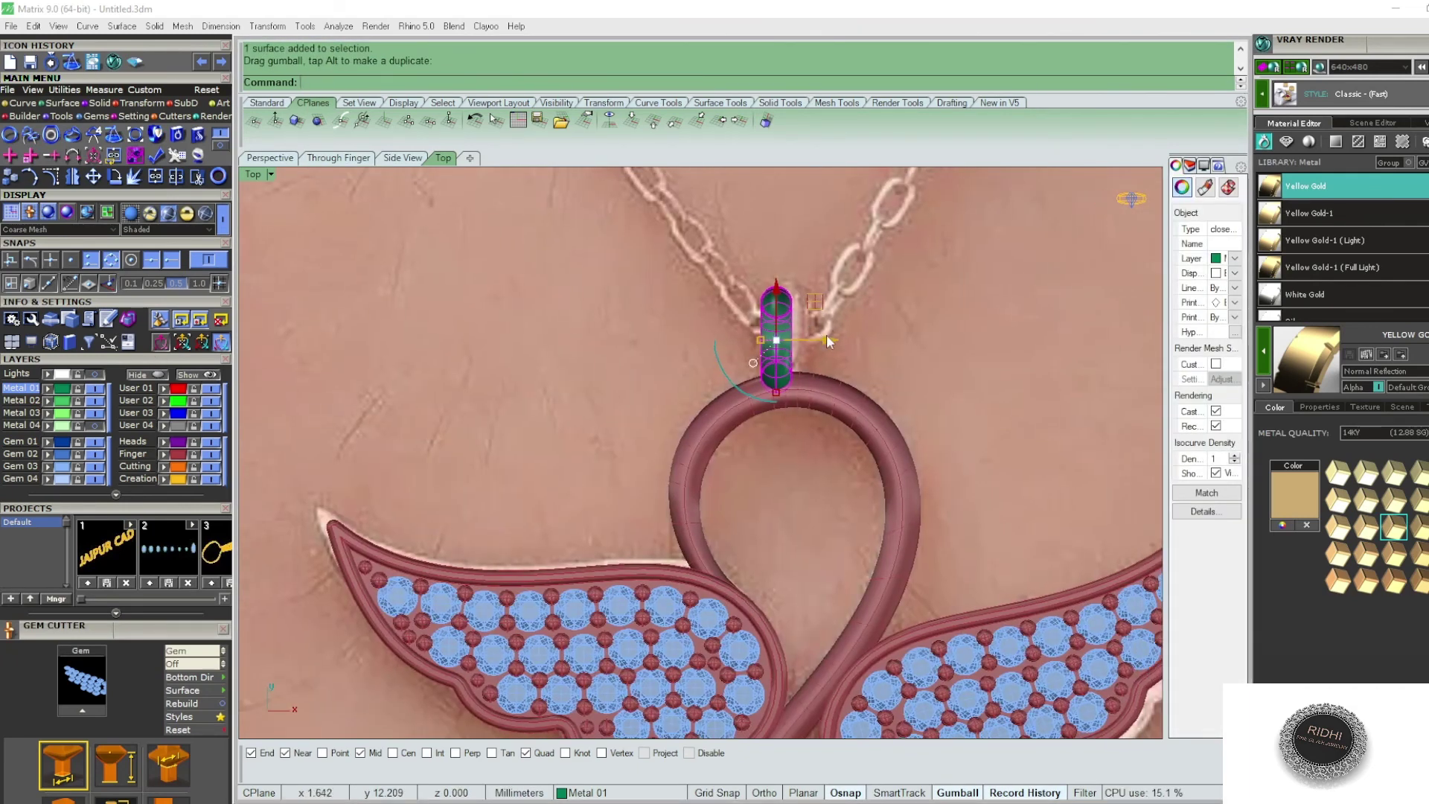
pyautogui.scroll(4, 826, 334)
pyautogui.moveTo(779, 351); pyautogui.dragTo(805, 349)
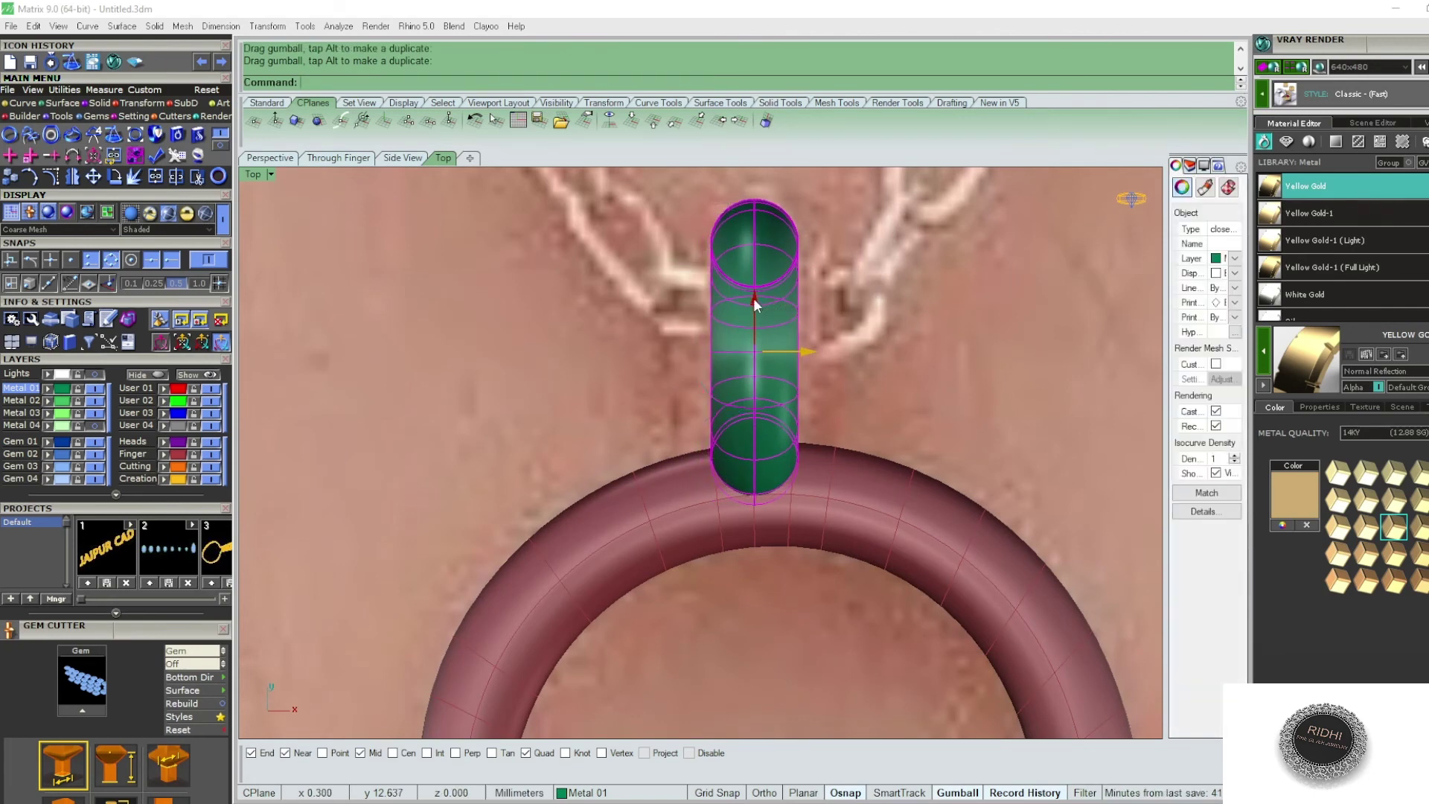
# - Turn off the User 01 layer to hide the reference photo and recentre the pendant
pyautogui.scroll(-5, 800, 316)
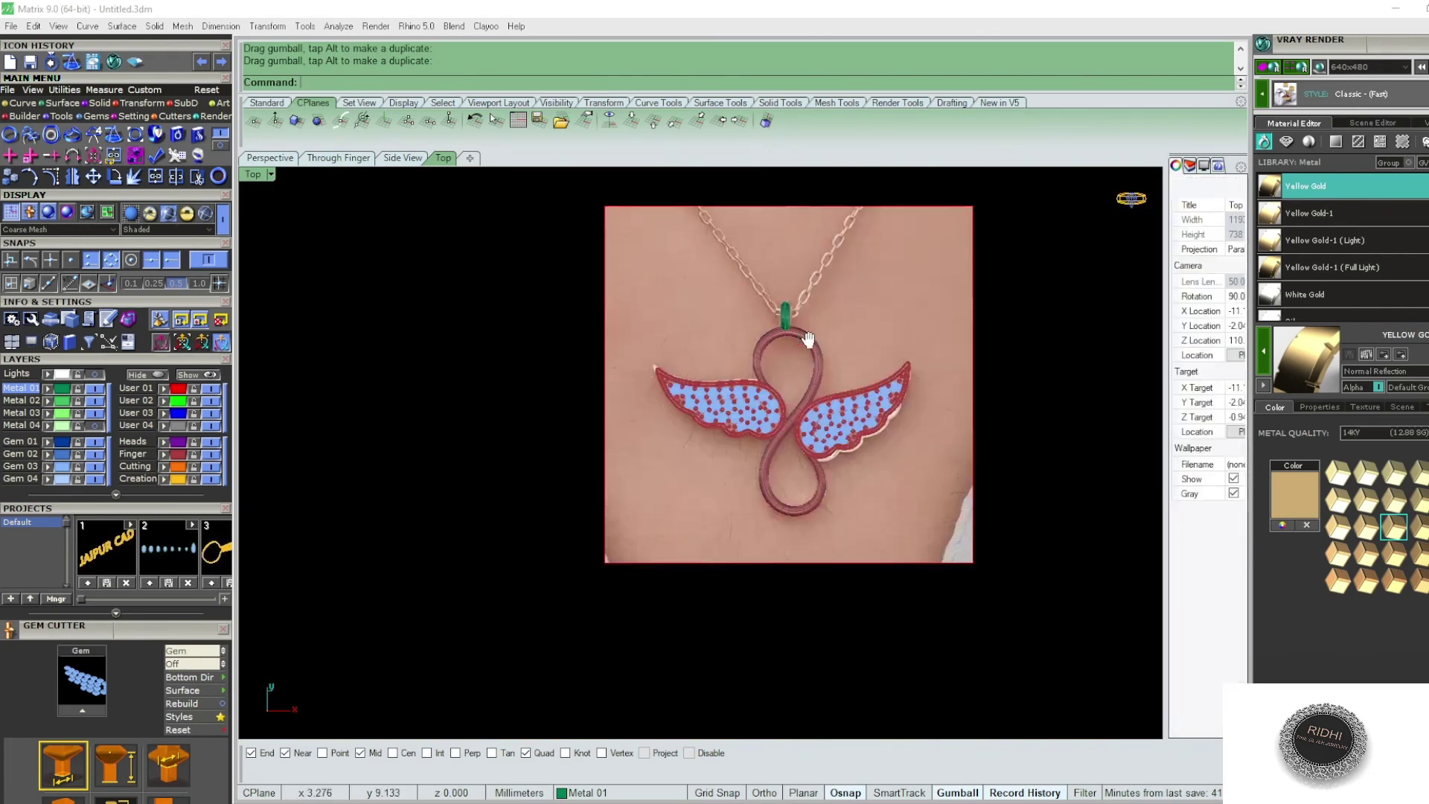
pyautogui.moveTo(808, 340); pyautogui.dragTo(806, 335, button='right')
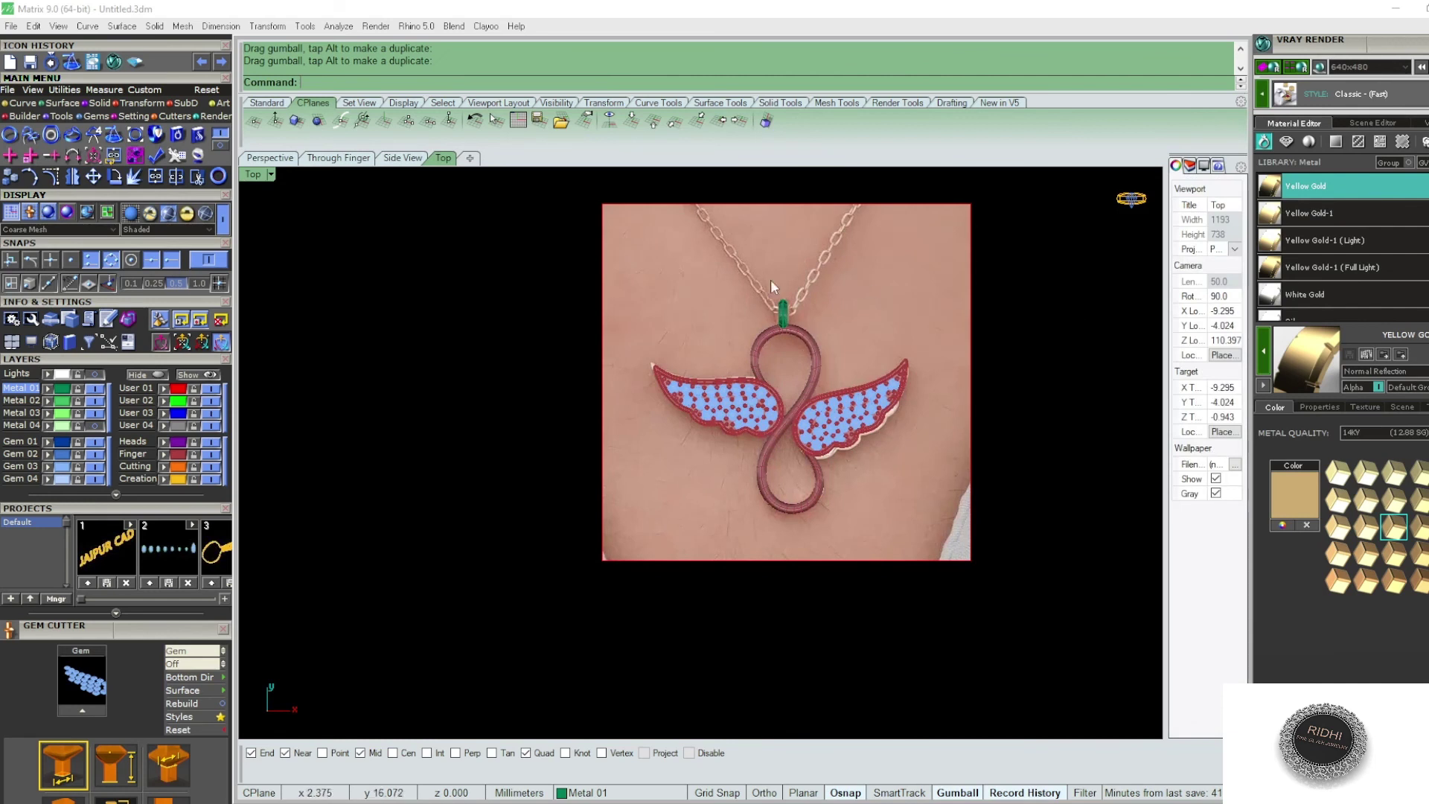
pyautogui.click(211, 388)
pyautogui.moveTo(762, 396); pyautogui.dragTo(701, 381, button='right')
# - Preview the pendant rendered in metal and gems, then return to shaded display with nothing selected
pyautogui.write('sh')
pyautogui.press('Return')
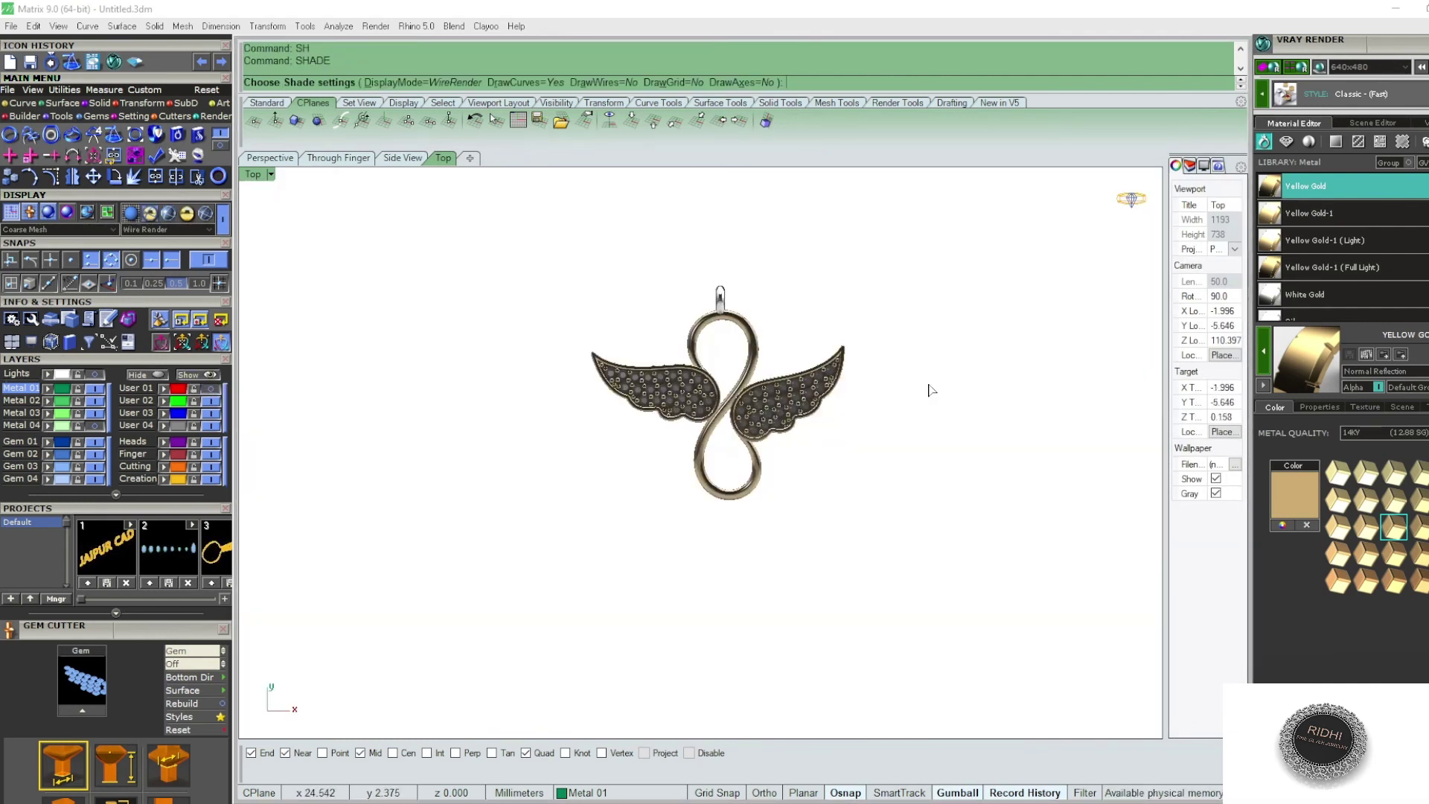
pyautogui.click(736, 341)
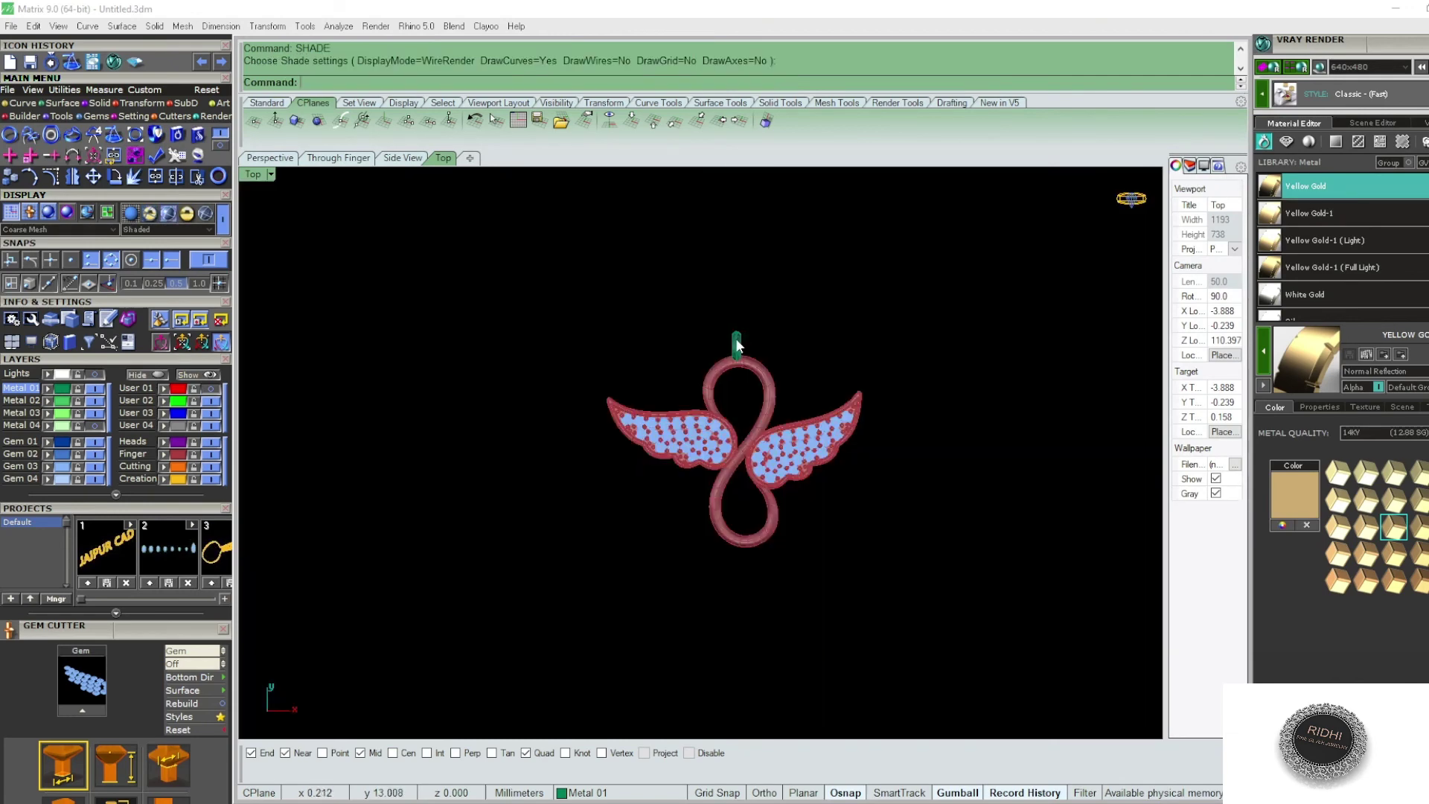
pyautogui.click(998, 284)
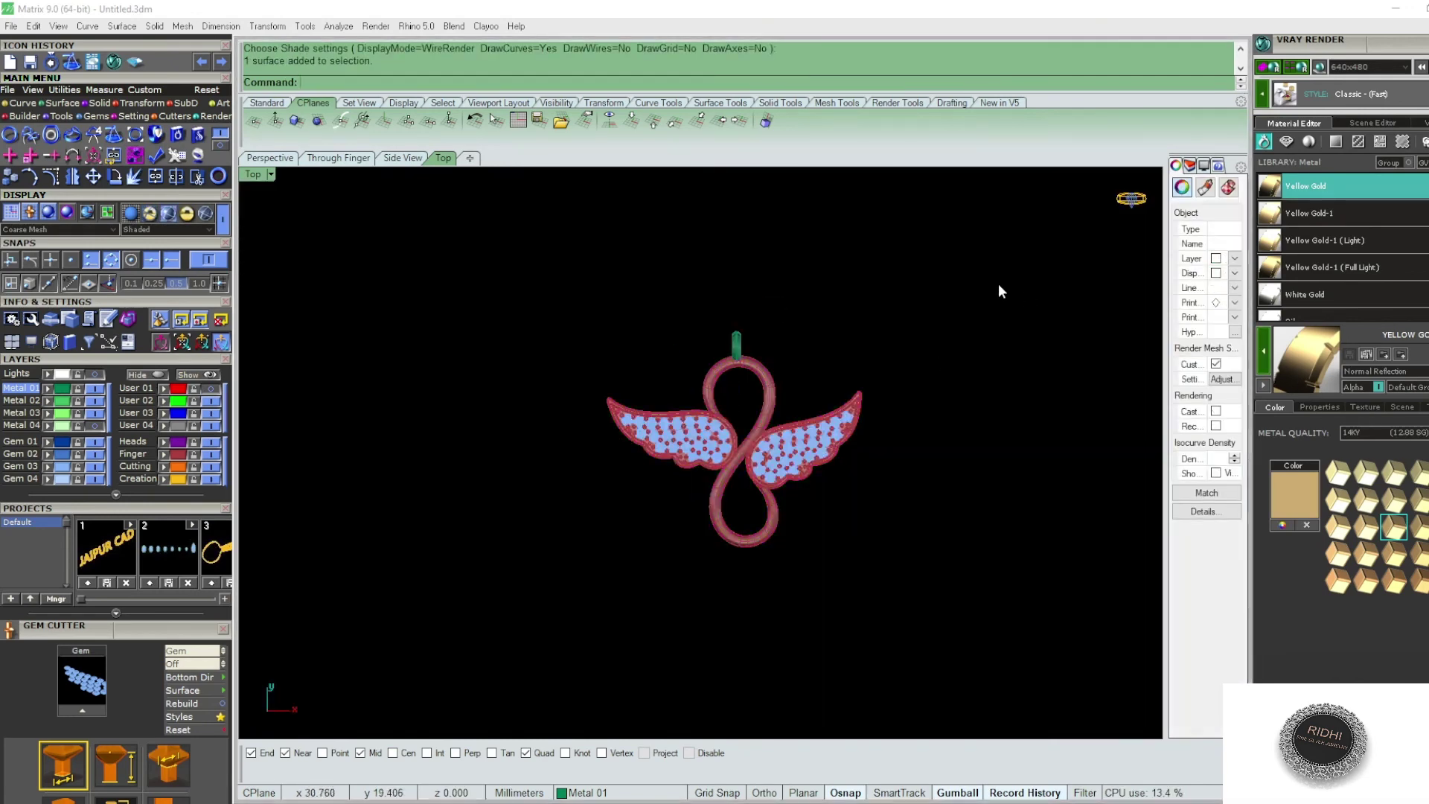
# - Show the reference photo and slide it left so it sits beside the pendant
pyautogui.click(206, 390)
pyautogui.click(741, 288)
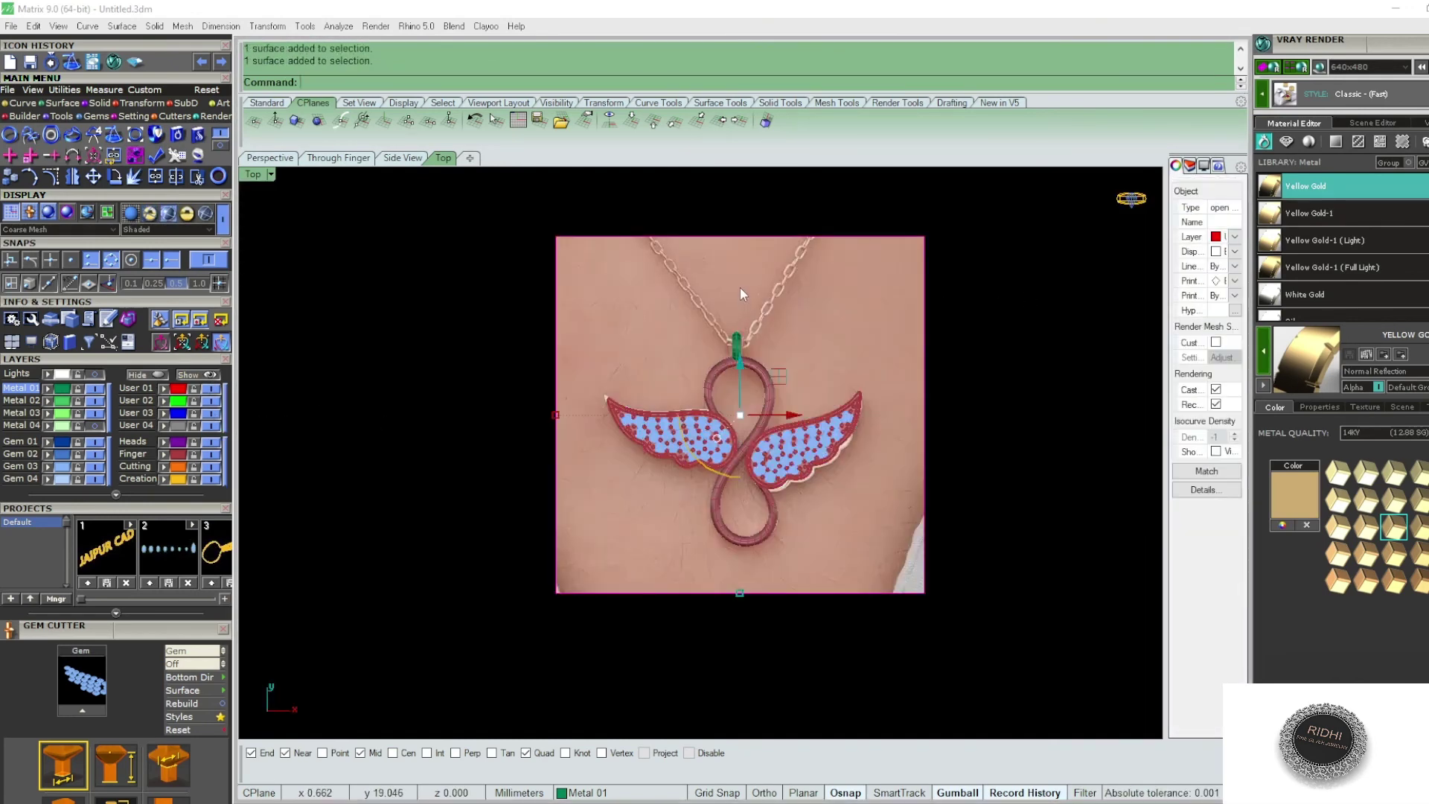
pyautogui.moveTo(740, 287)
pyautogui.mouseDown()
pyautogui.moveTo(864, 353)
pyautogui.moveTo(512, 390)
pyautogui.mouseUp()
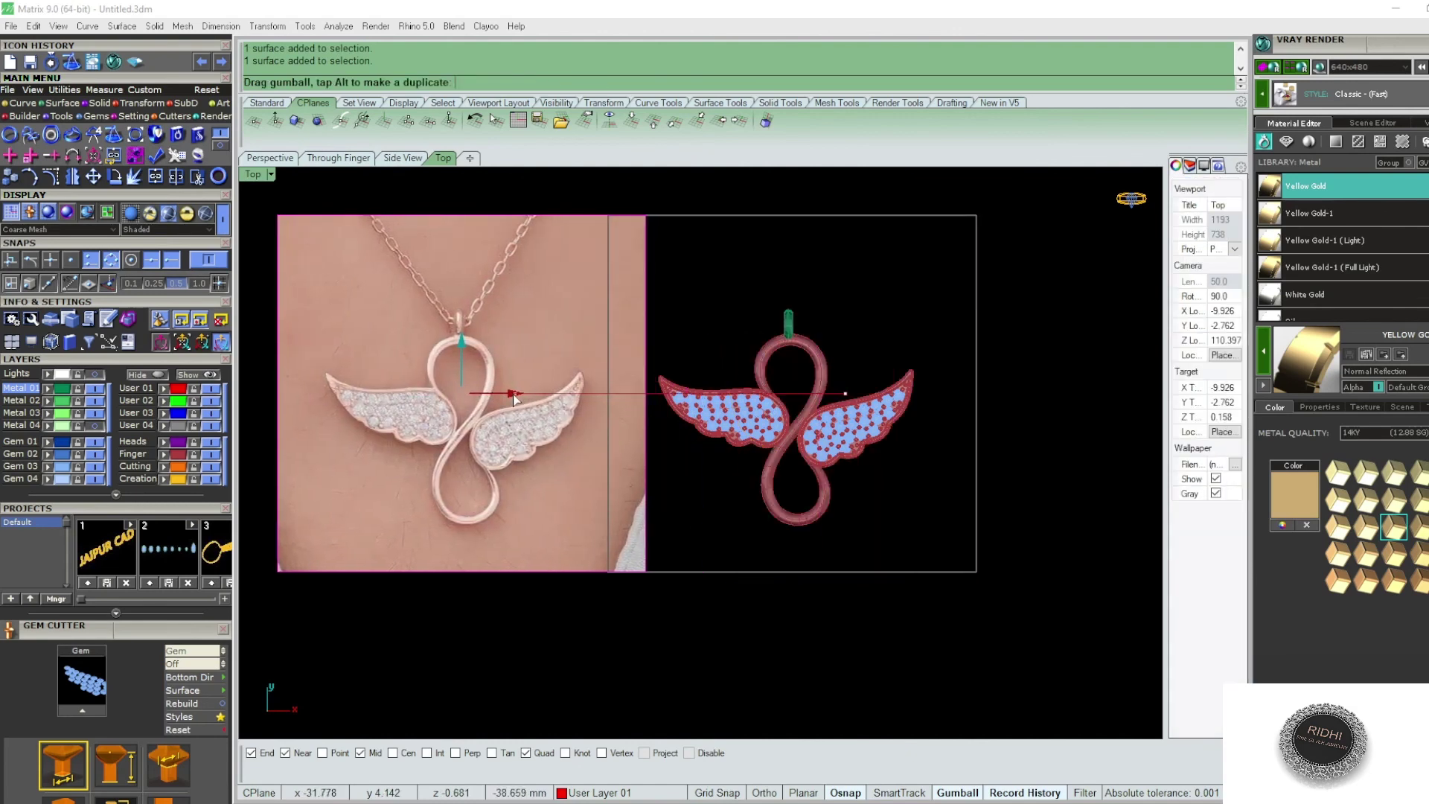
pyautogui.click(918, 498)
# - Check the photo's new placement in an angled wire-render preview
pyautogui.moveTo(917, 497); pyautogui.dragTo(835, 419, button='right')
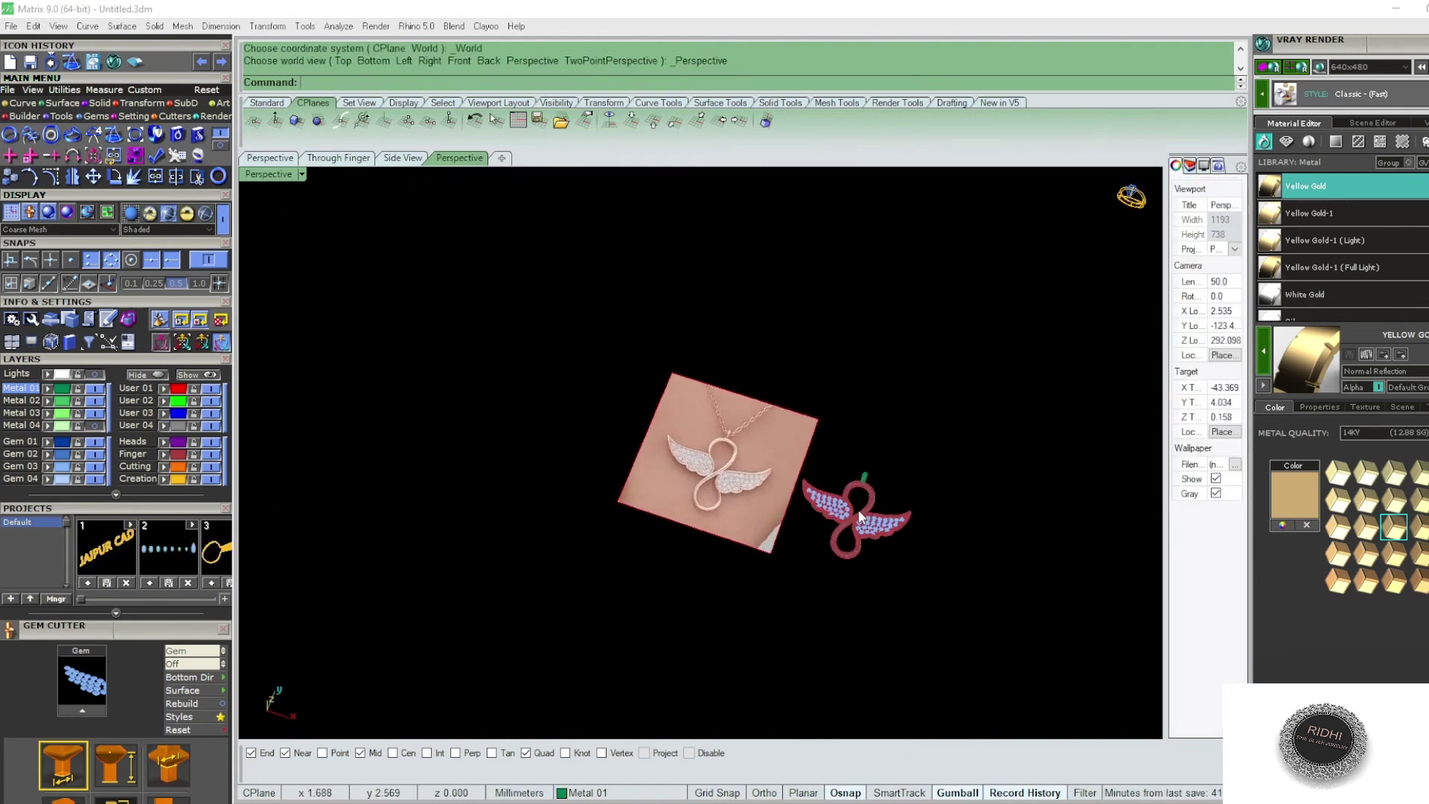
pyautogui.scroll(3, 858, 510)
pyautogui.write('sh')
pyautogui.press('Return')
pyautogui.moveTo(874, 462)
pyautogui.mouseDown(button='right')
pyautogui.moveTo(886, 488)
pyautogui.moveTo(853, 242)
pyautogui.moveTo(893, 623)
pyautogui.moveTo(890, 278)
pyautogui.moveTo(852, 411)
pyautogui.moveTo(906, 425)
pyautogui.moveTo(826, 423)
pyautogui.mouseUp(button='right')
pyautogui.scroll(5, 886, 488)
# - Return to the flat Top view in shaded display and hide the reference photo (User 01)
pyautogui.hotkey('ctrl', 'F1')
pyautogui.press('Return')
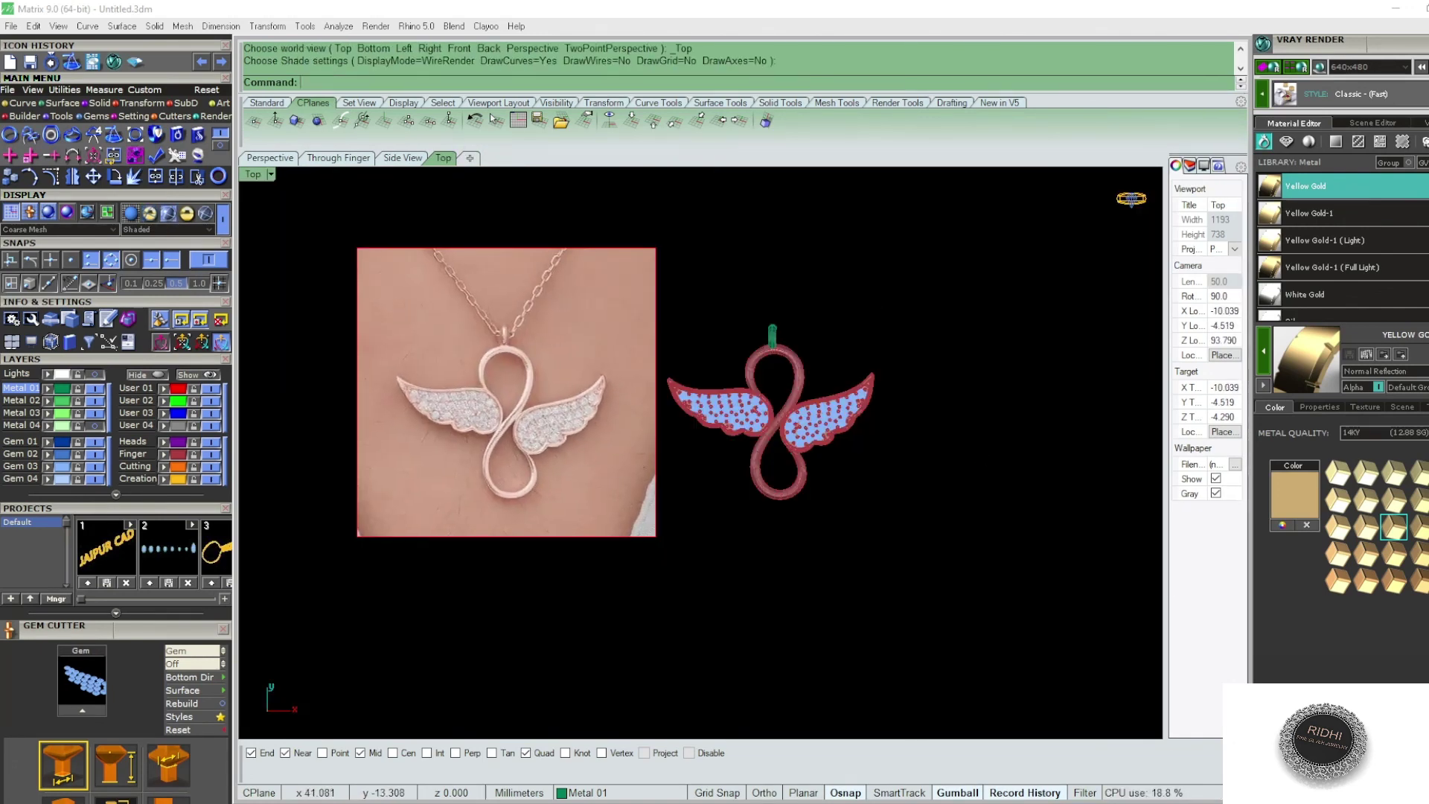
pyautogui.click(214, 390)
pyautogui.scroll(1, 737, 420)
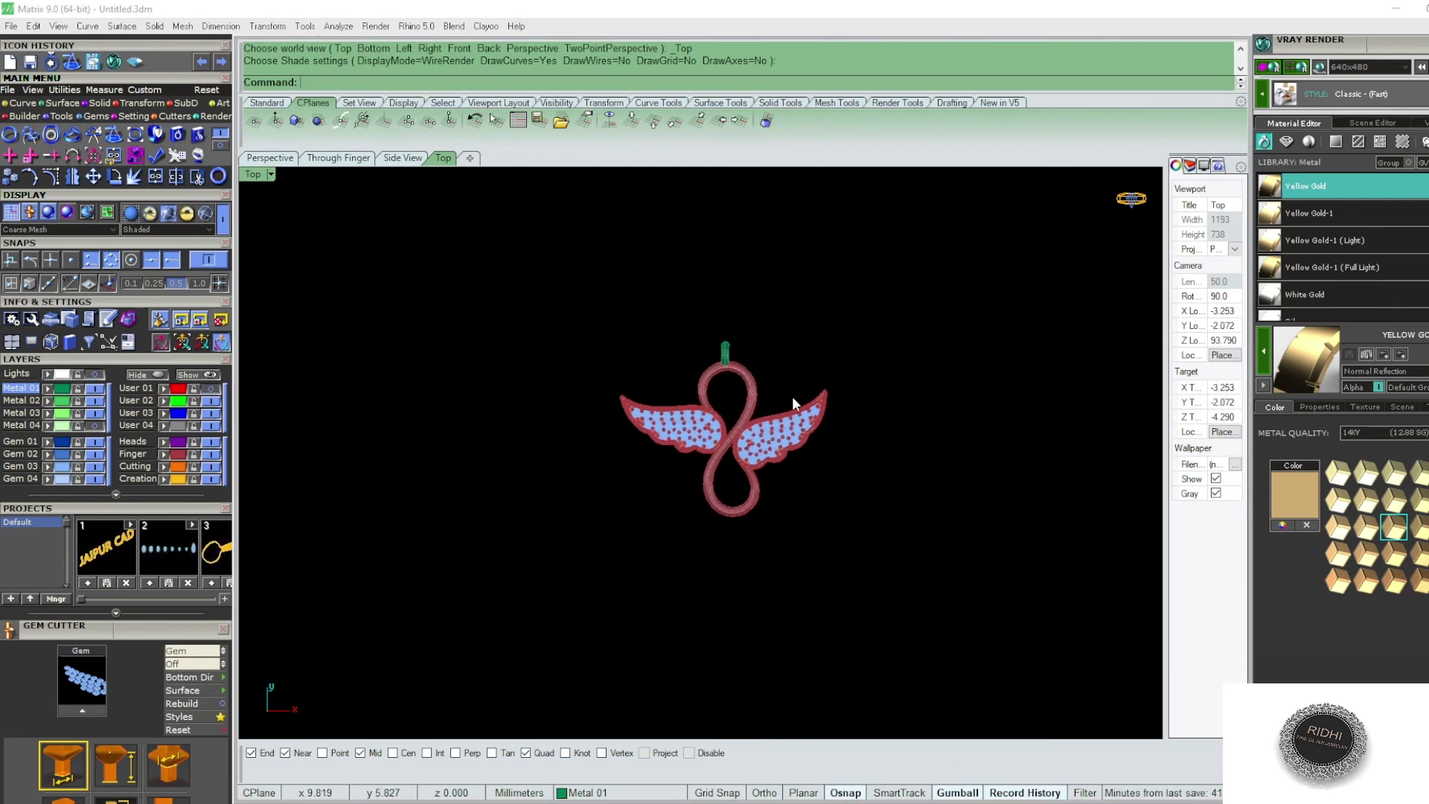
pyautogui.scroll(4, 792, 397)
# - Run the SH gold render preview, orbit the pendant to an oblique perspective, then end it
pyautogui.write('SH')
pyautogui.press('Return')
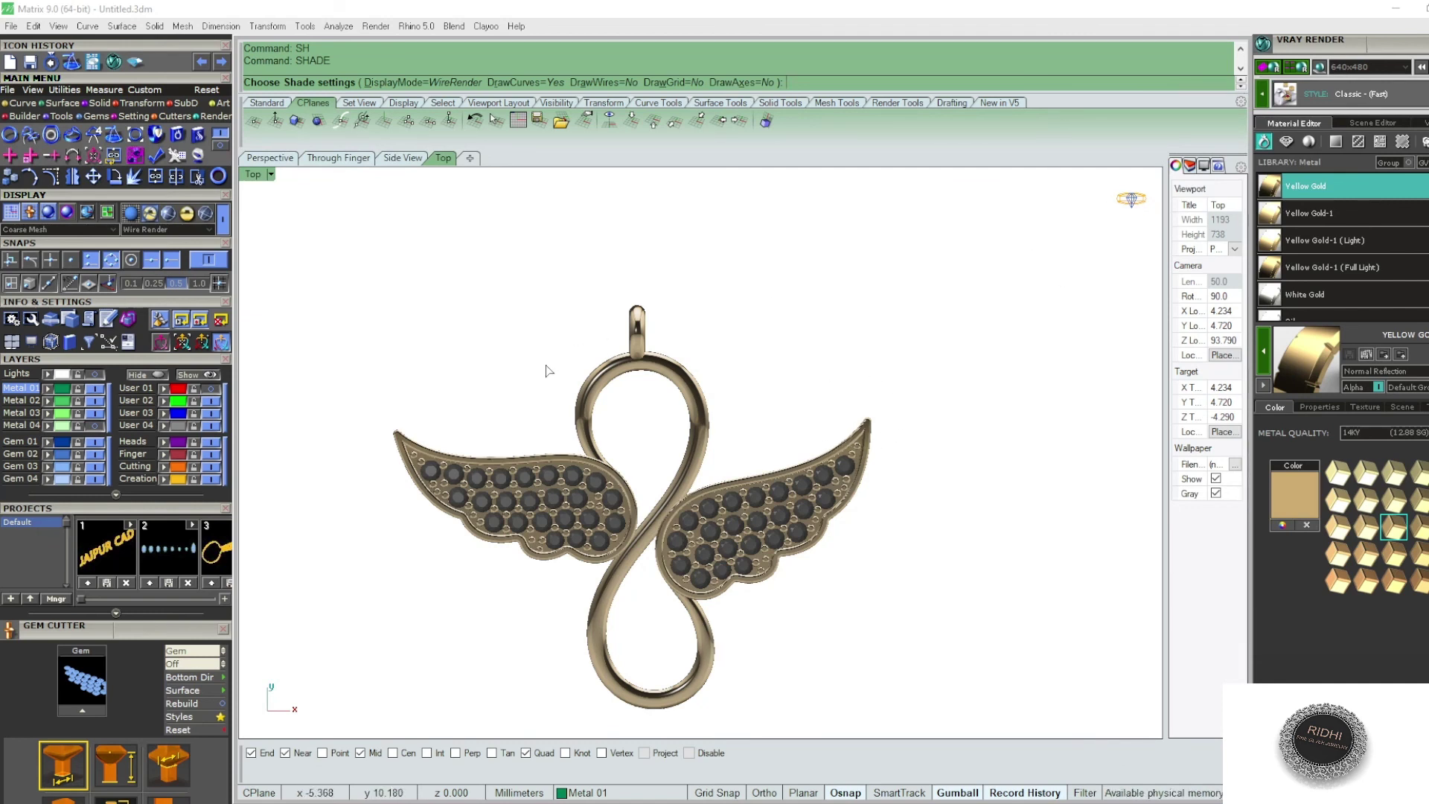
pyautogui.moveTo(705, 402)
pyautogui.mouseDown(button='right')
pyautogui.moveTo(837, 351)
pyautogui.moveTo(794, 278)
pyautogui.mouseUp(button='right')
pyautogui.press('Return')
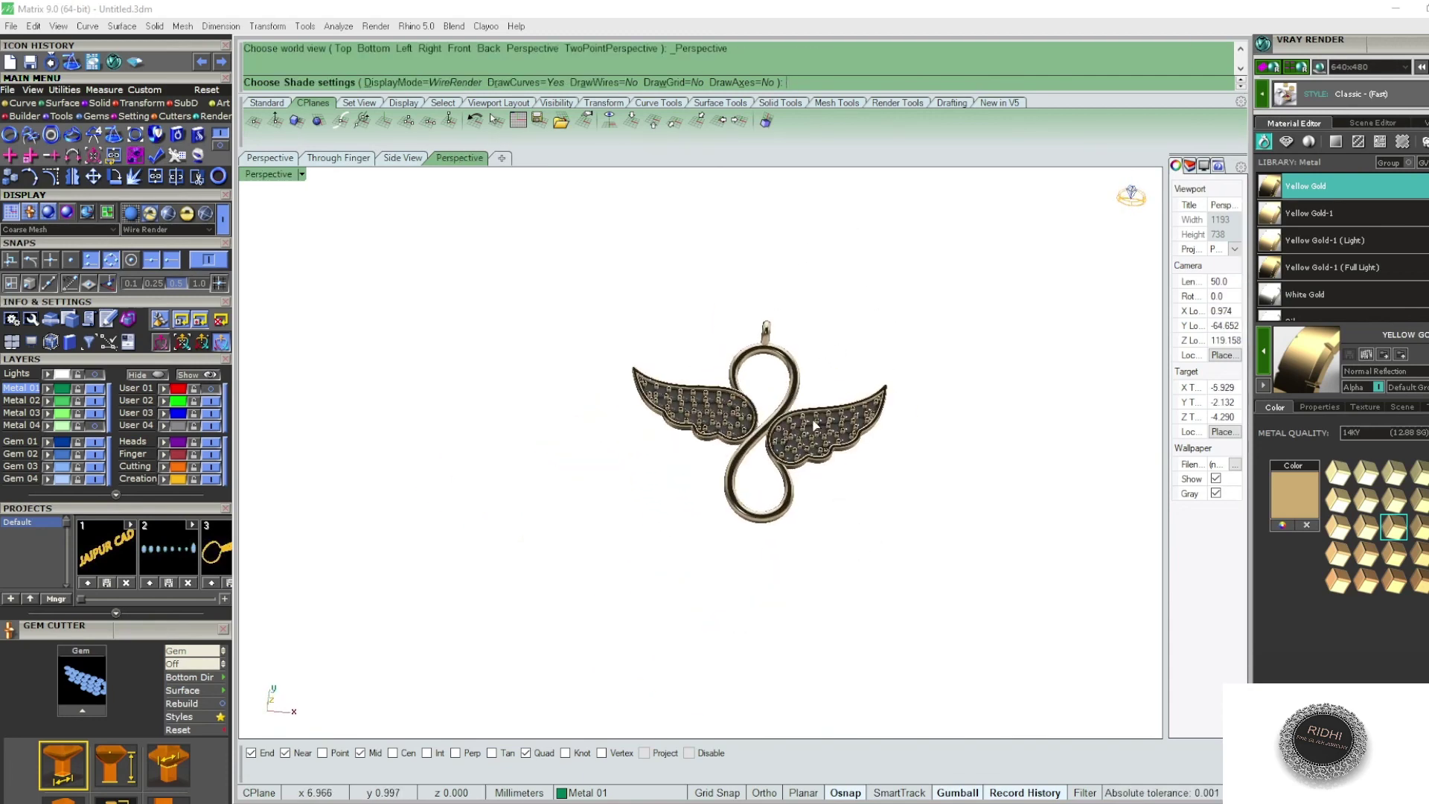
pyautogui.moveTo(817, 480)
pyautogui.mouseDown(button='right')
pyautogui.moveTo(714, 381)
pyautogui.moveTo(839, 375)
pyautogui.moveTo(834, 398)
pyautogui.mouseUp(button='right')
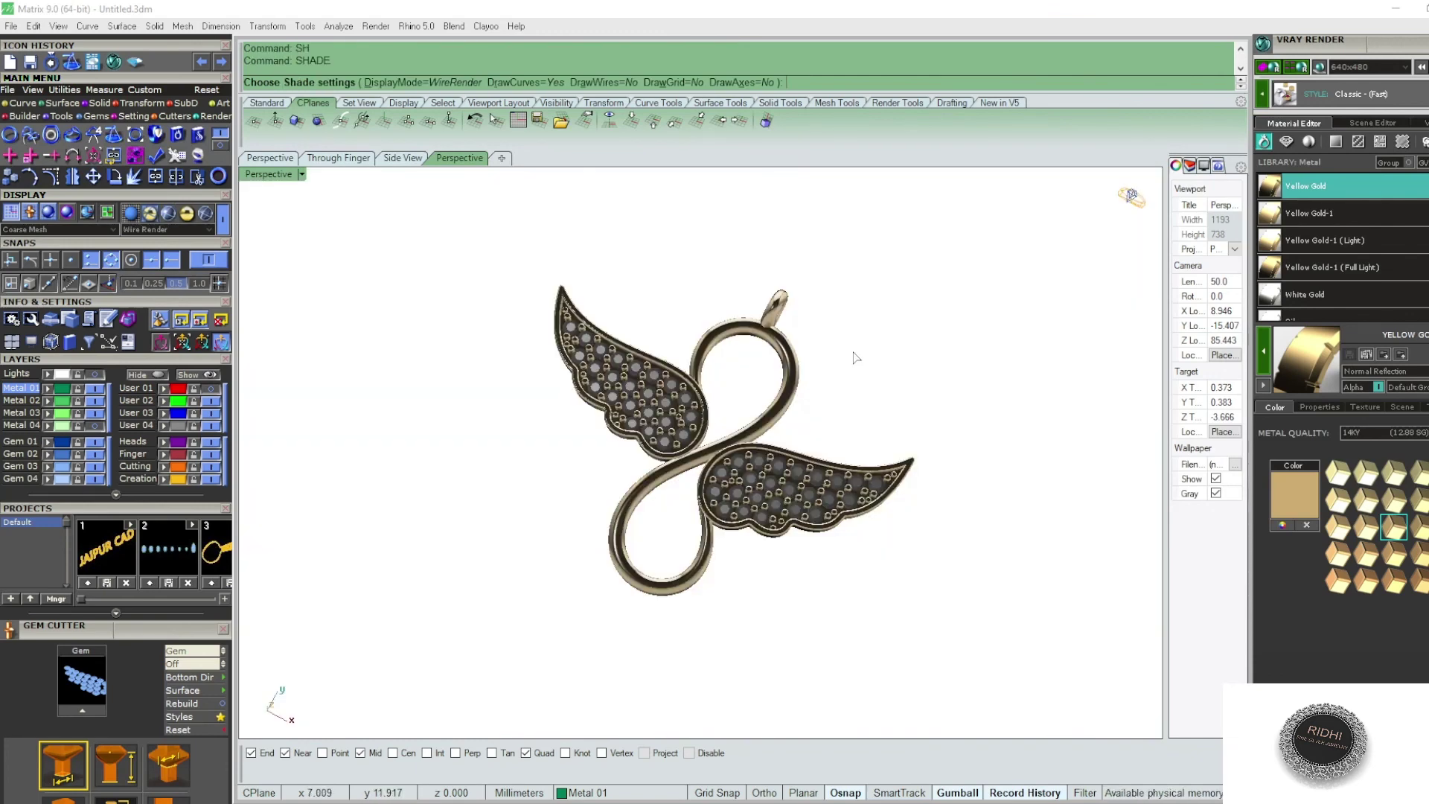
pyautogui.press('Return')
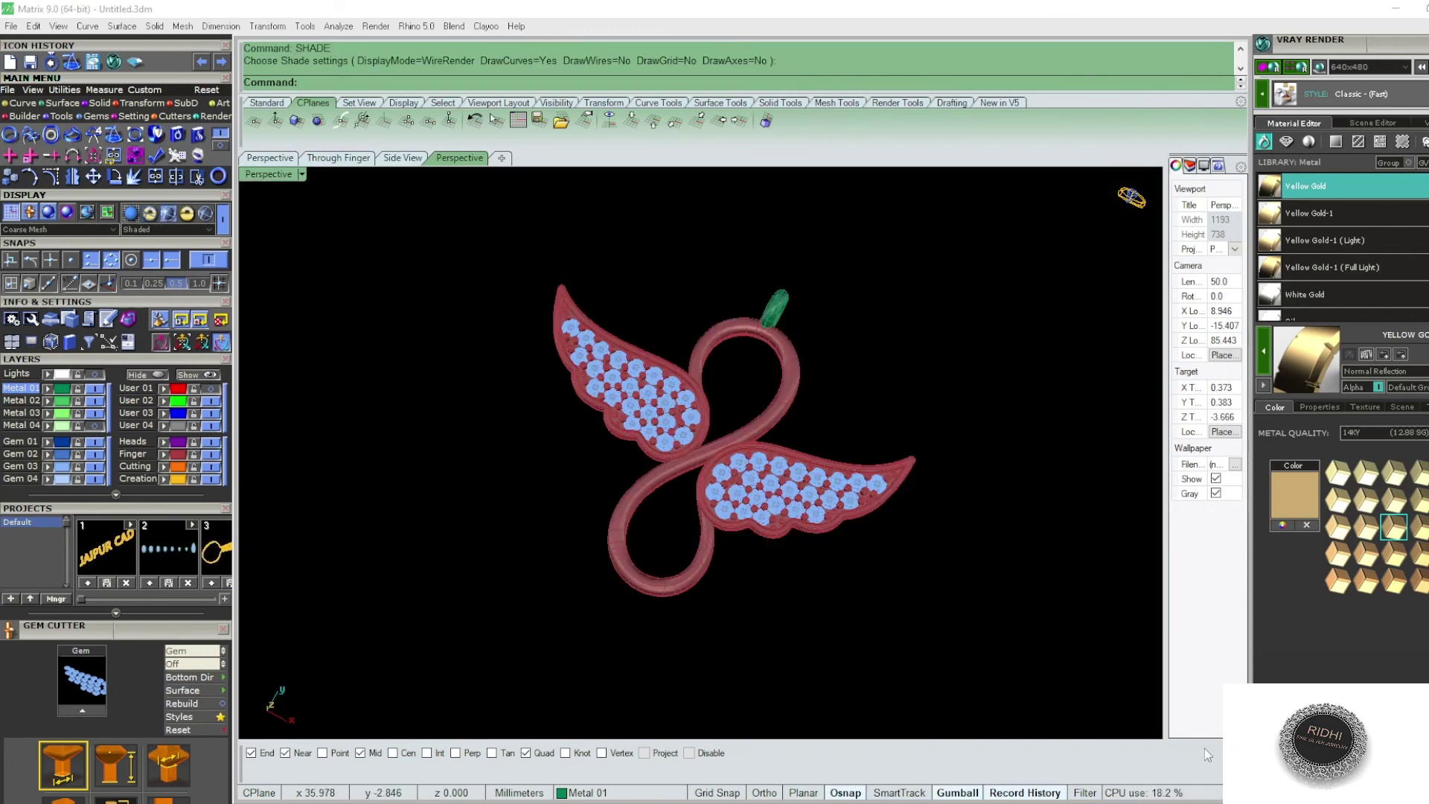